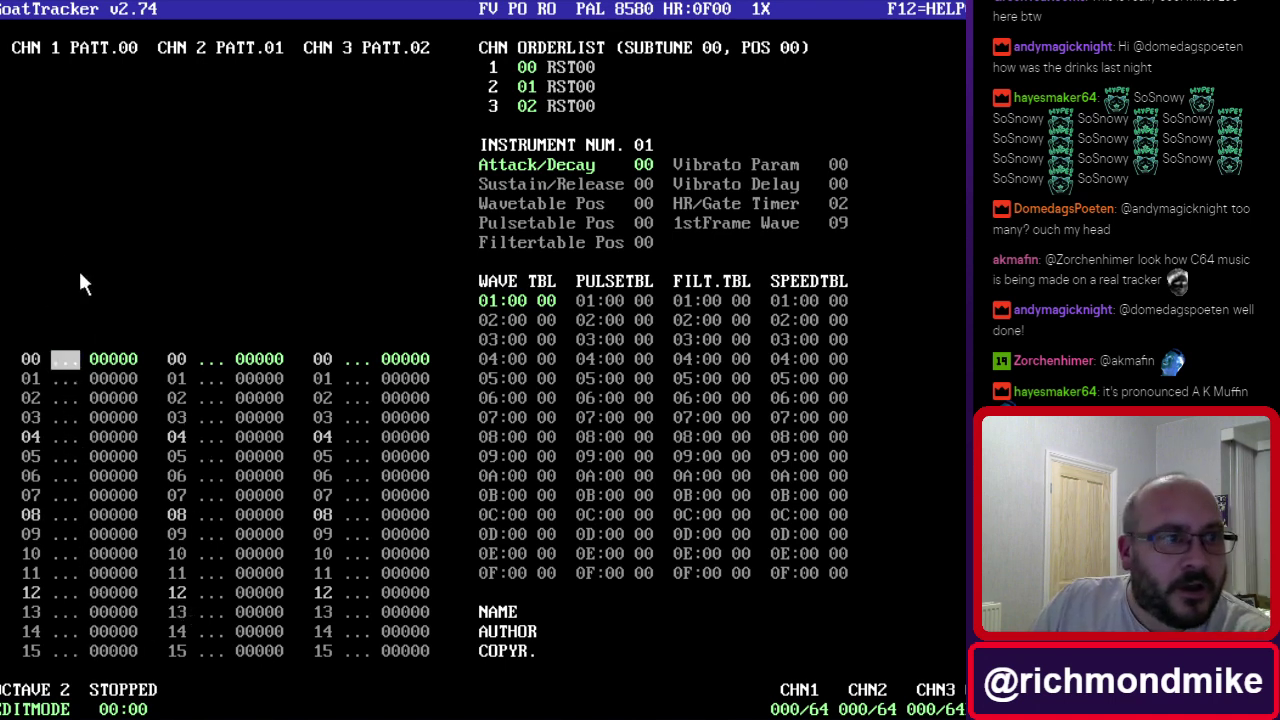
Step down through the first rows of channel 1's pattern and return to row 00.
key(Down)
key(Down)
key(Down)
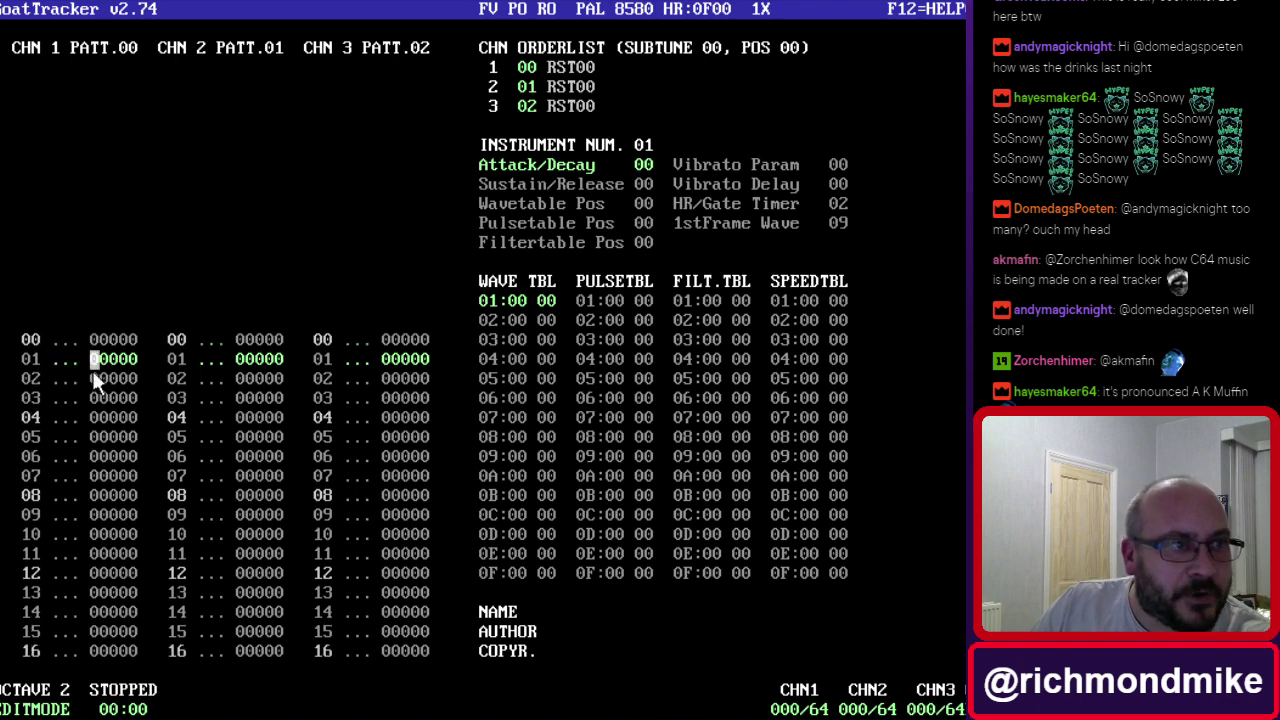
key(Down)
key(Down)
key(Down)
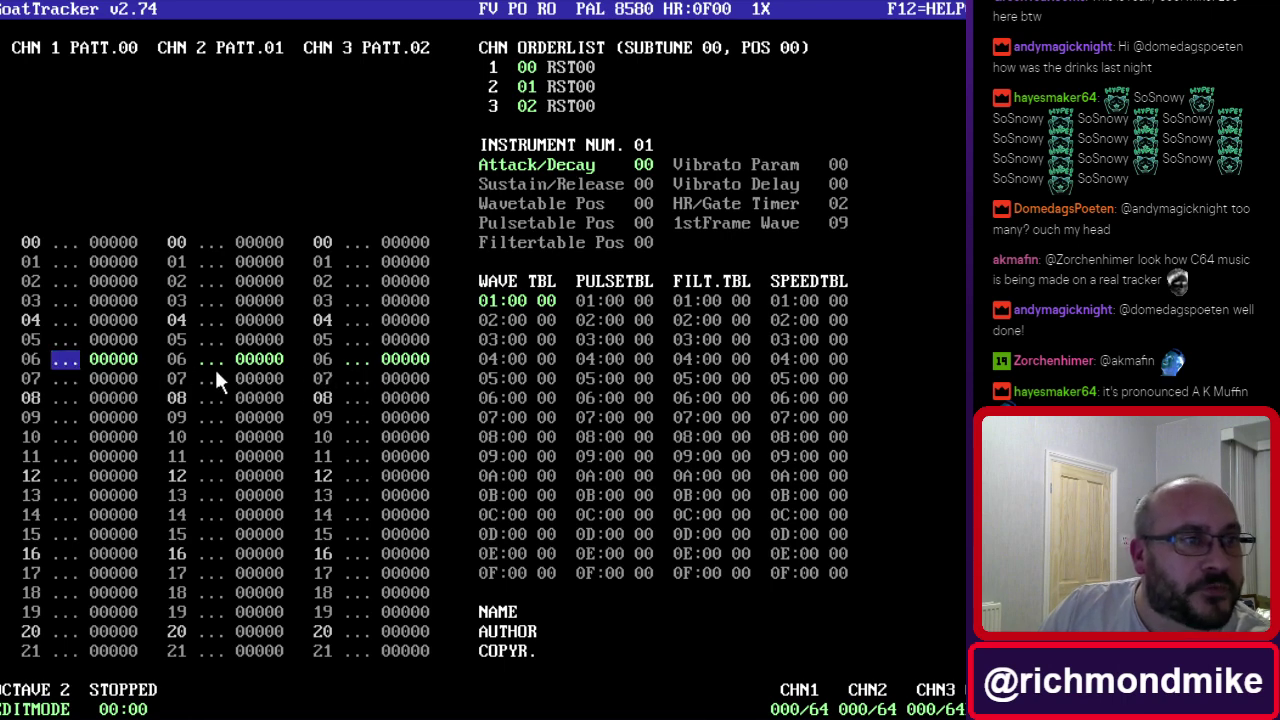
key(Up)
key(Up)
key(Up)
key(Up)
key(Up)
key(Up)
Go through the instrument and command digits of row 00 in channel 1 and return to the note column.
key(Right)
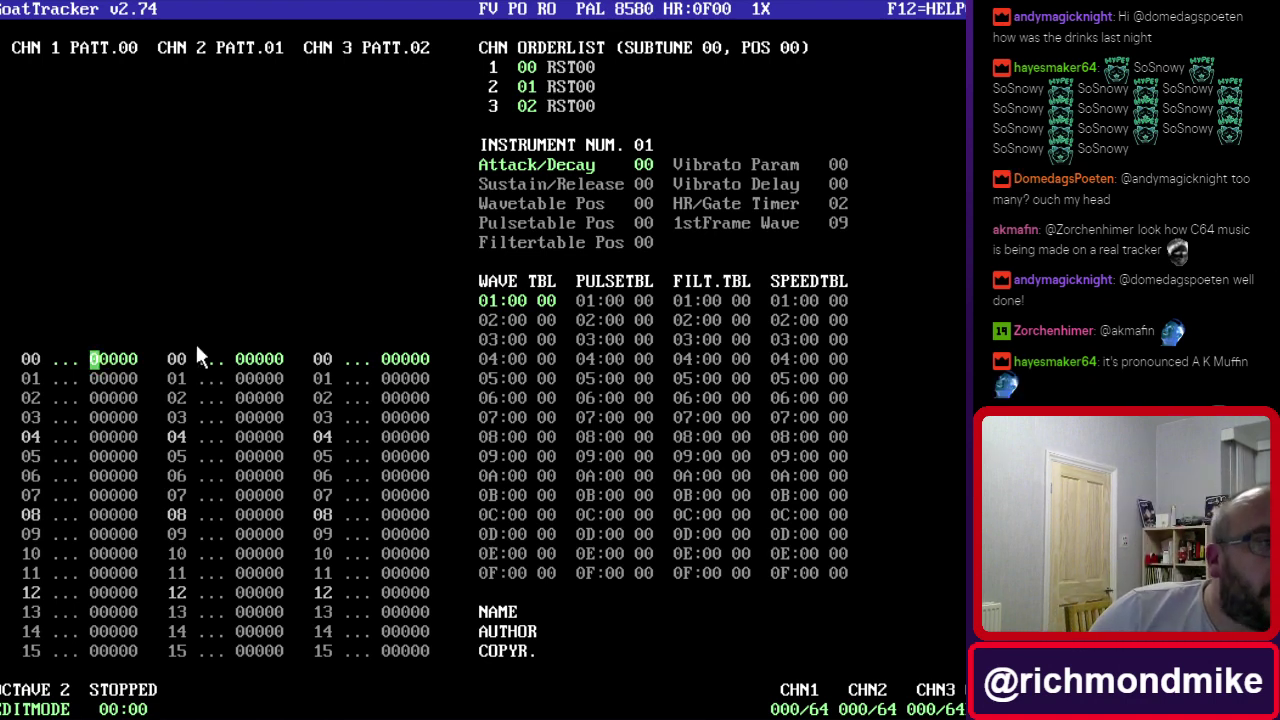
key(Right)
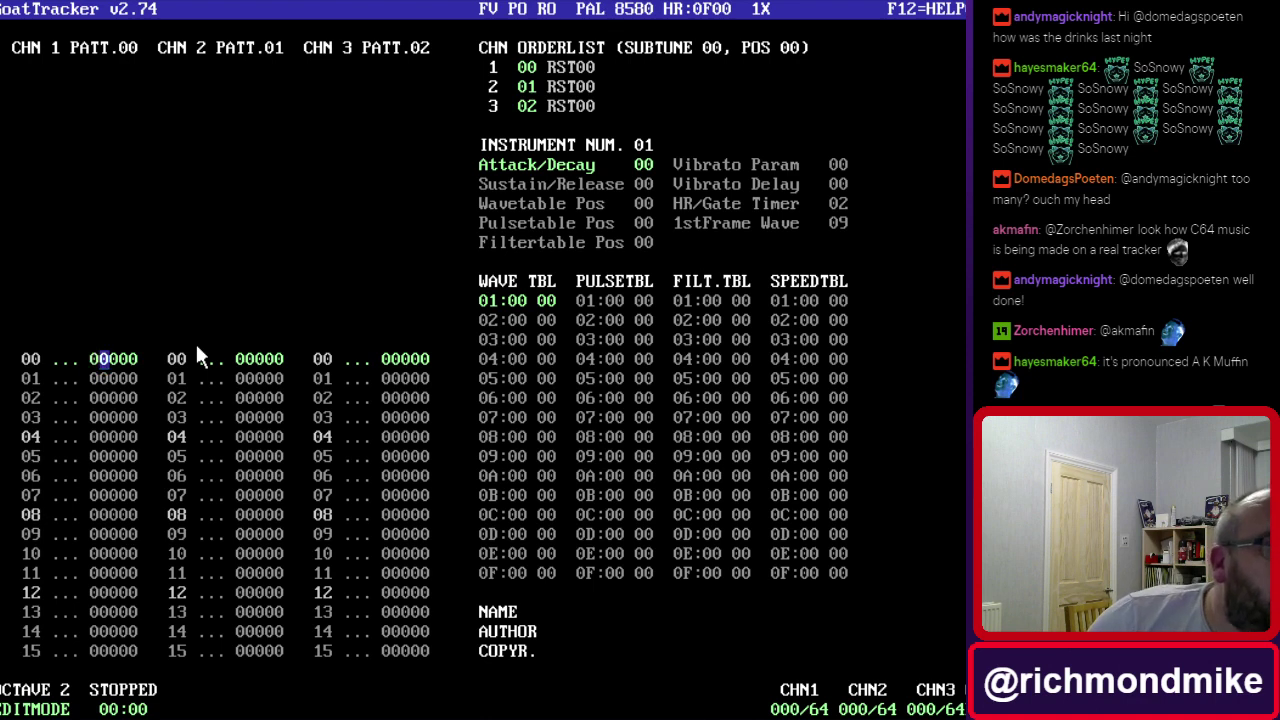
key(Right)
key(Right)
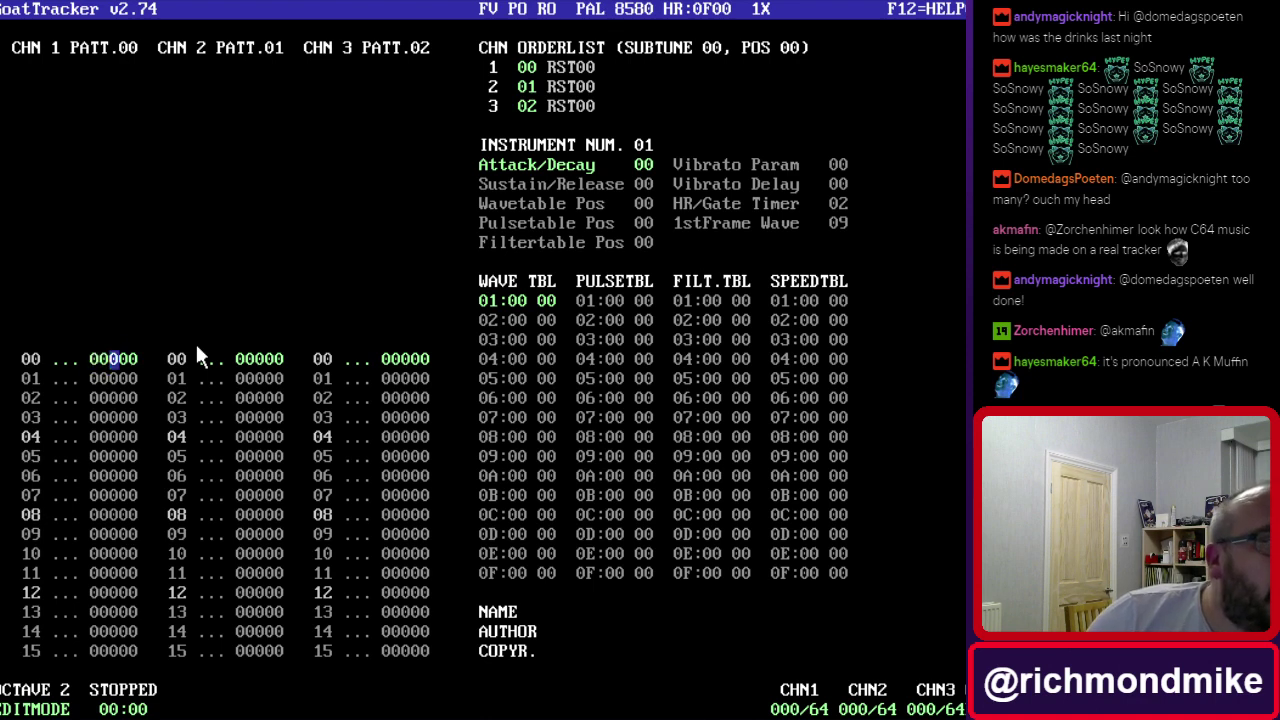
key(Left)
key(Right)
key(Right)
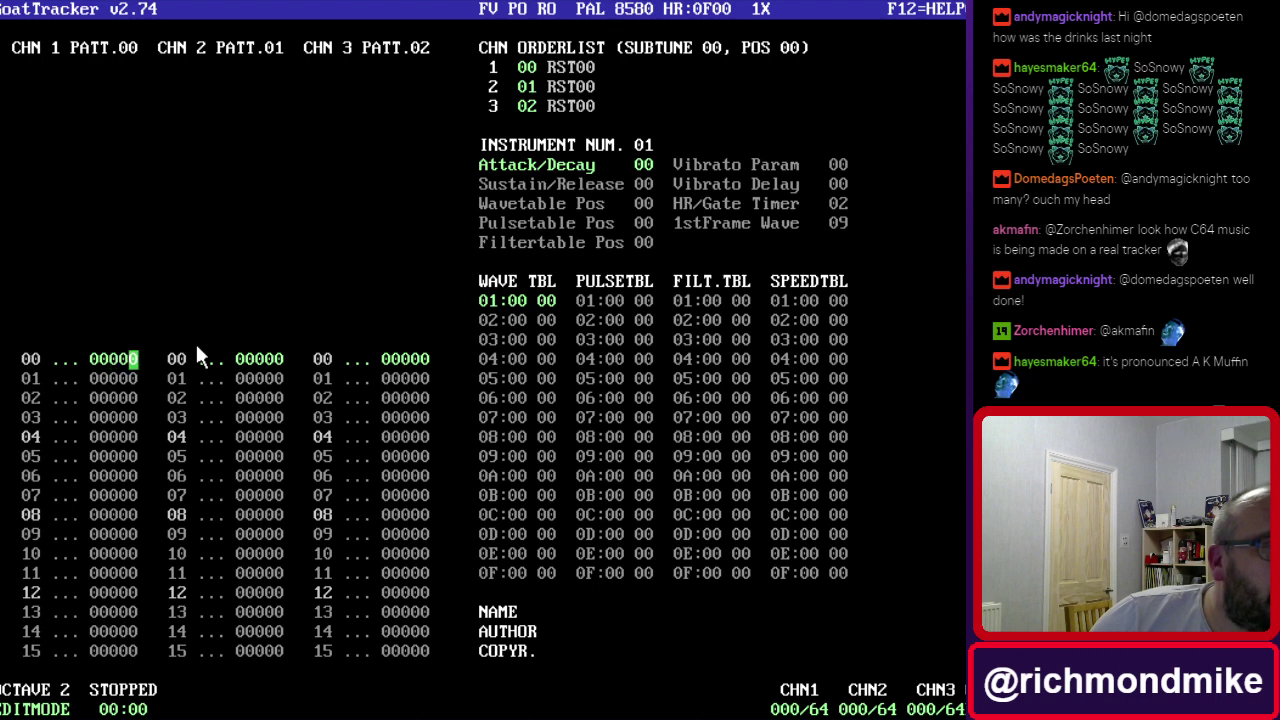
key(Left)
key(Left)
key(Left)
key(Left)
key(Left)
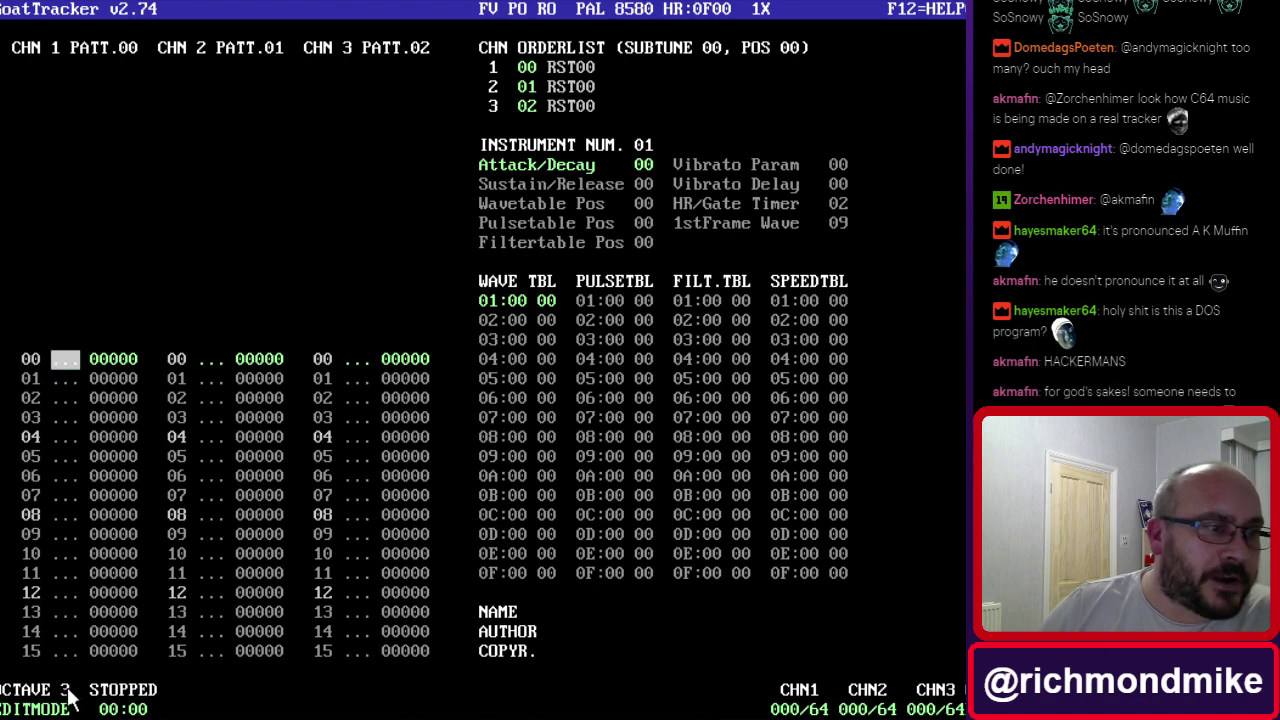
Try changing the note-entry octave up and down, leaving it at octave 2.
click(66, 692)
click(66, 692)
right_click(66, 692)
right_click(66, 692)
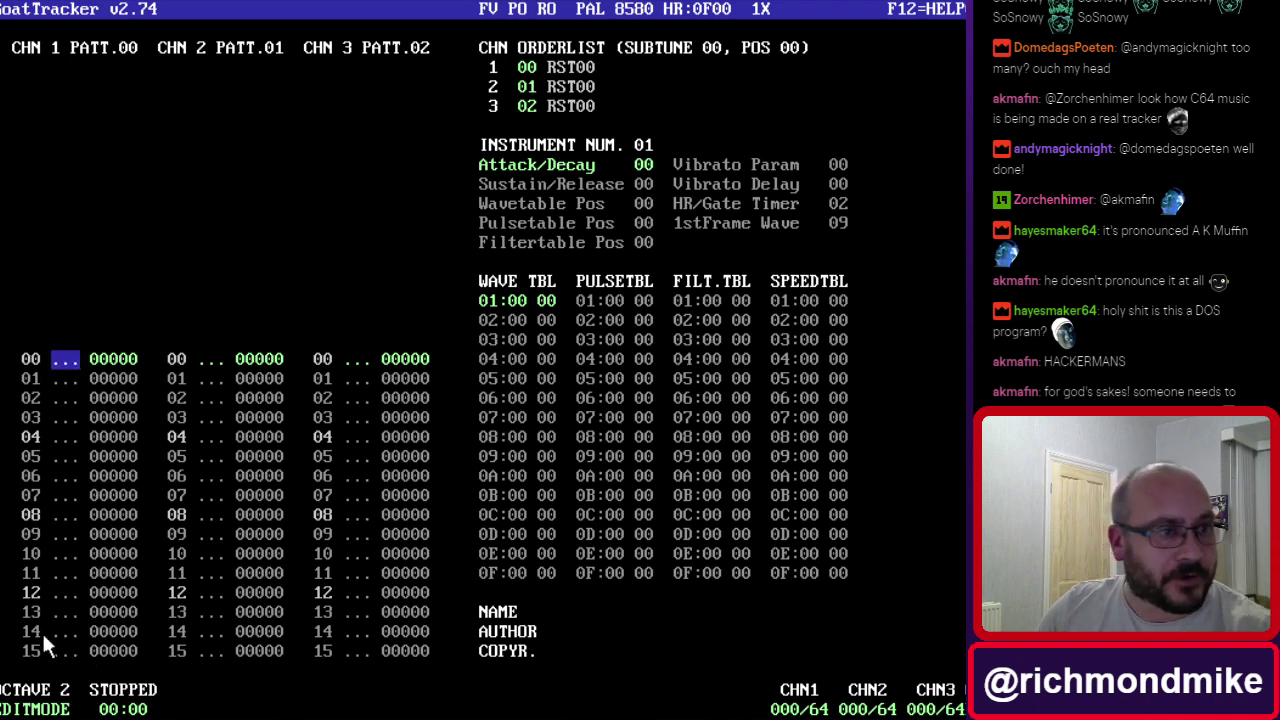
Toggle between edit mode and jam mode several times, leaving the tracker in jam mode.
click(50, 706)
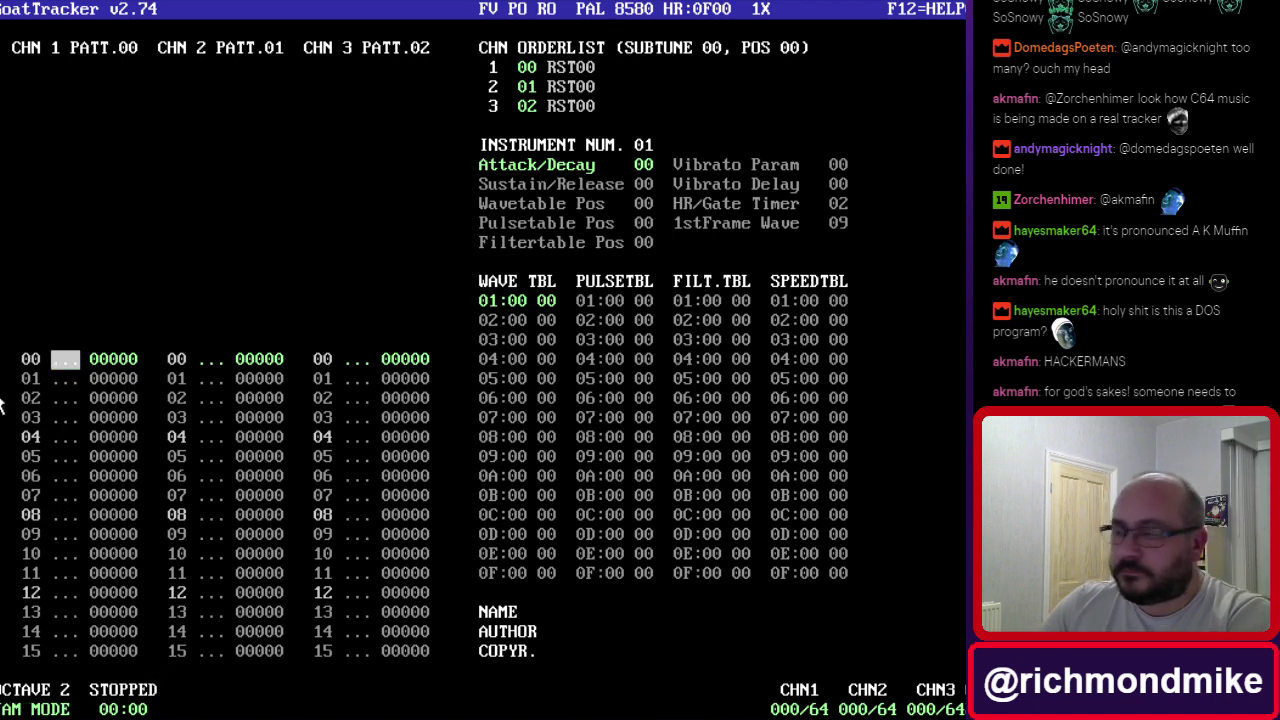
key(space)
key(space)
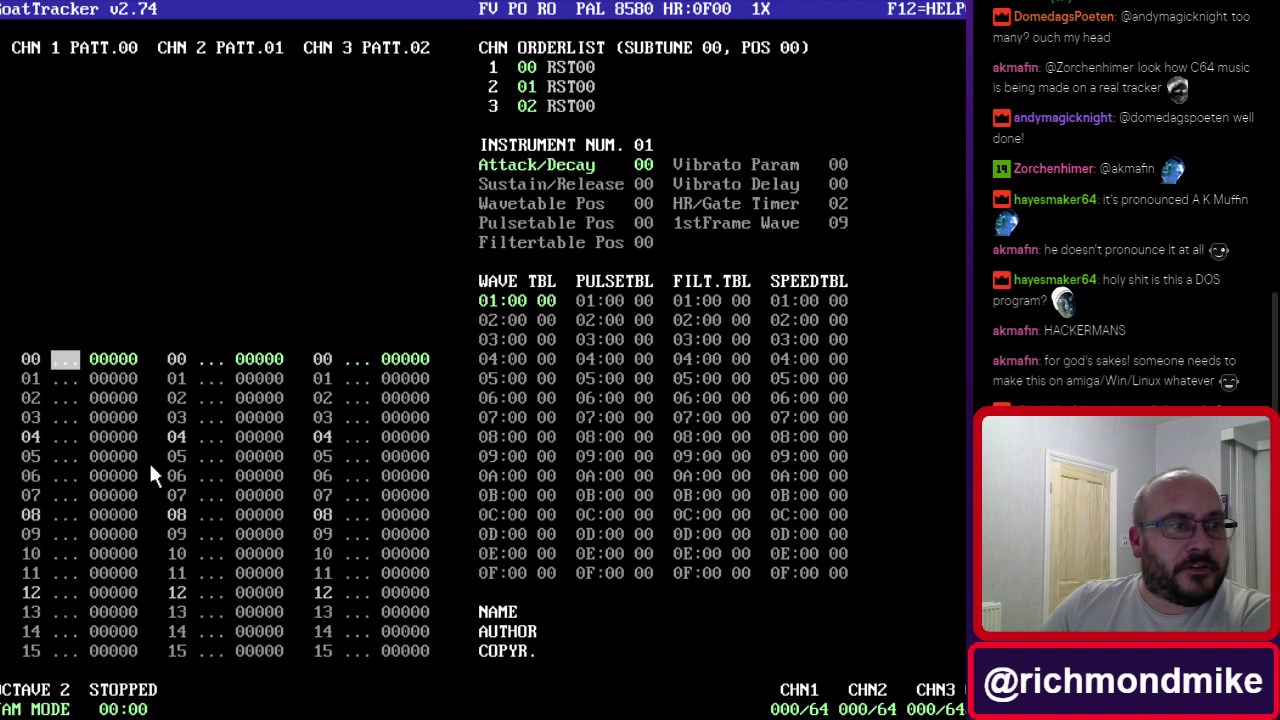
key(space)
key(space)
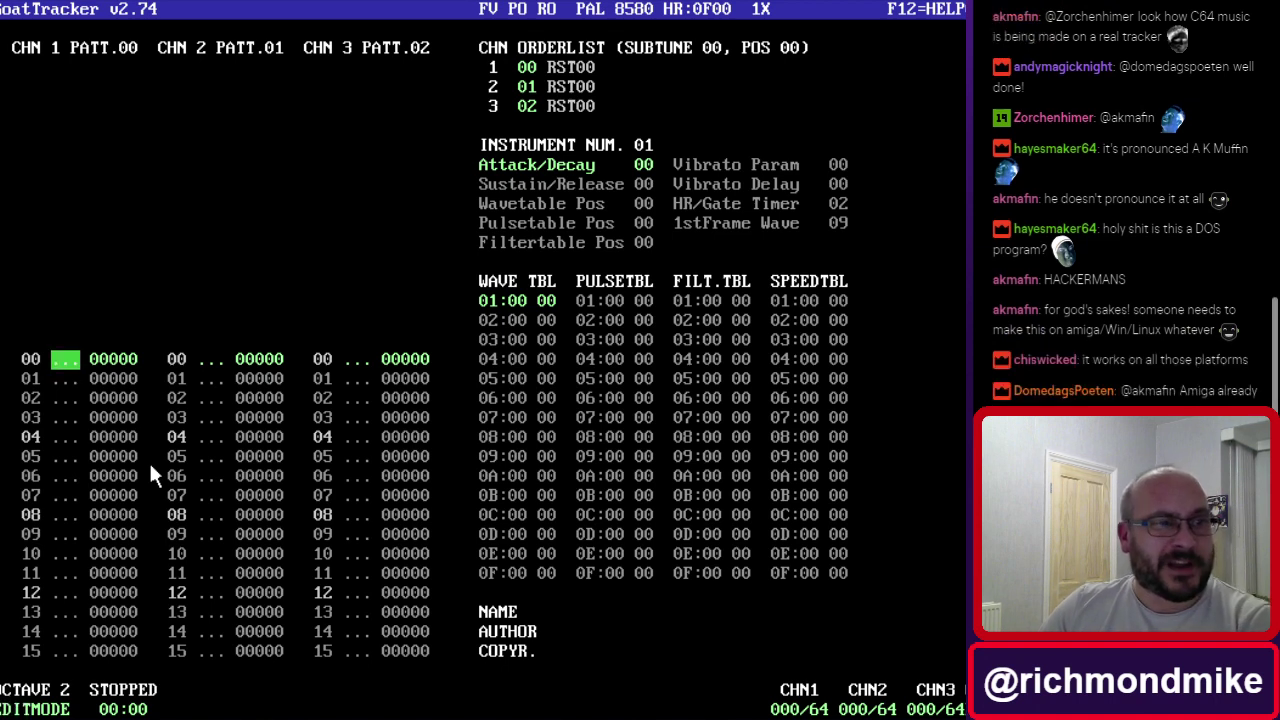
key(space)
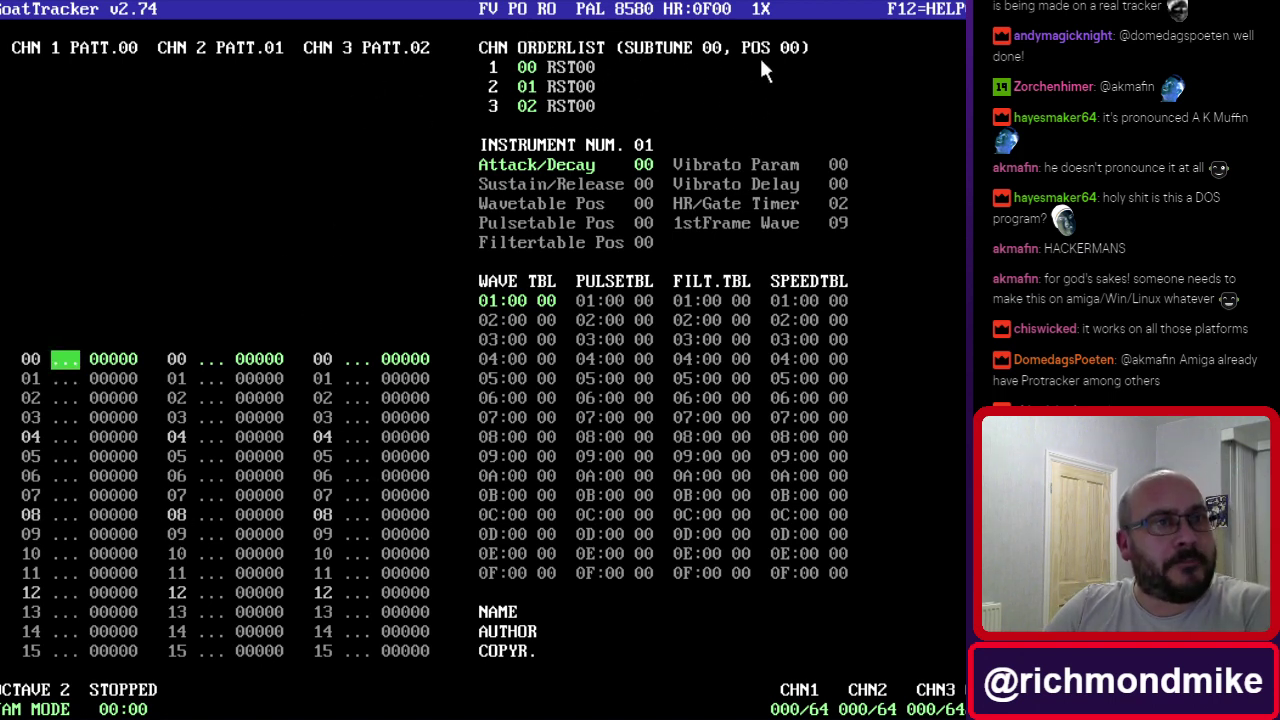
Visit the orderlist entries of the three channels, then insert an extra 00 entry for channel 1 and delete it.
click(539, 98)
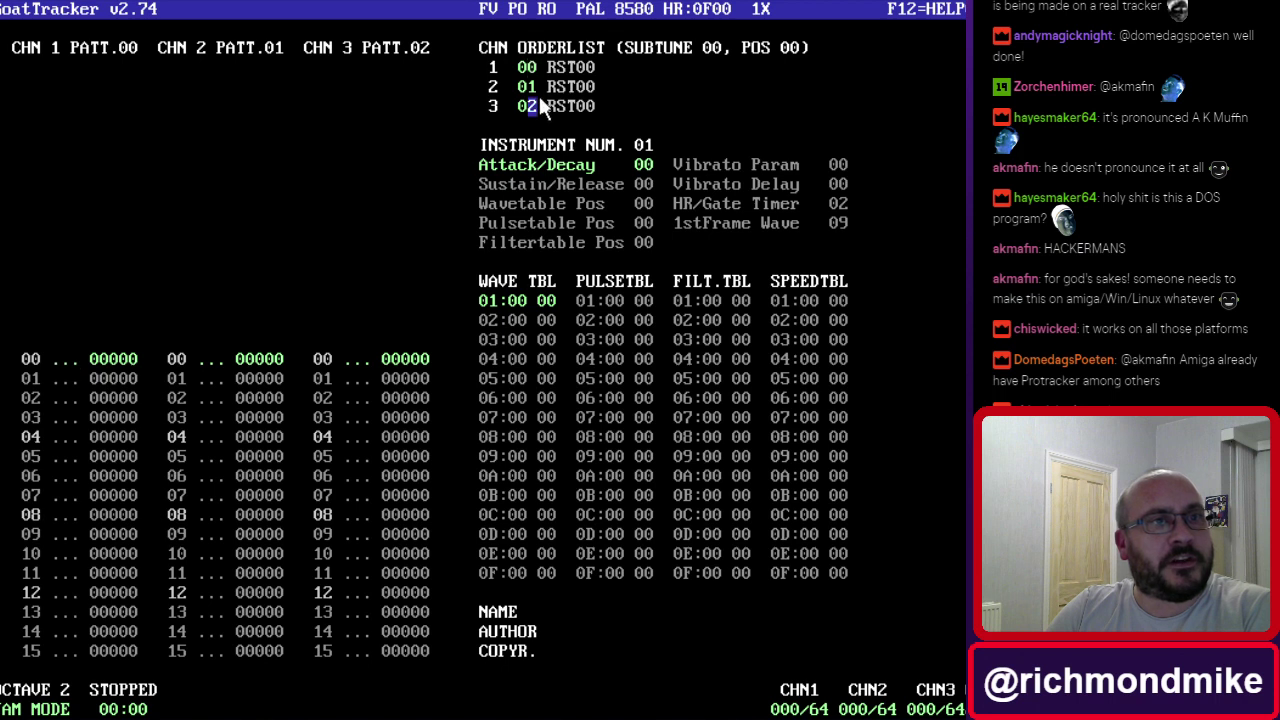
click(539, 86)
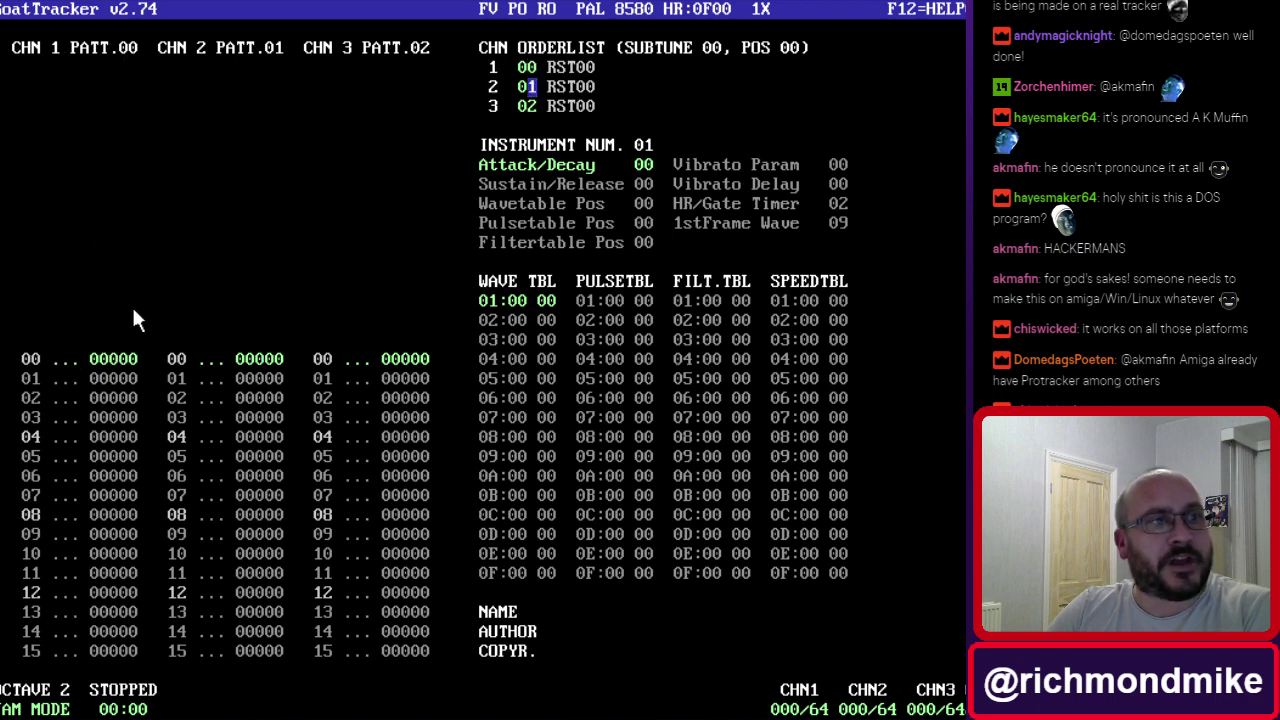
click(526, 106)
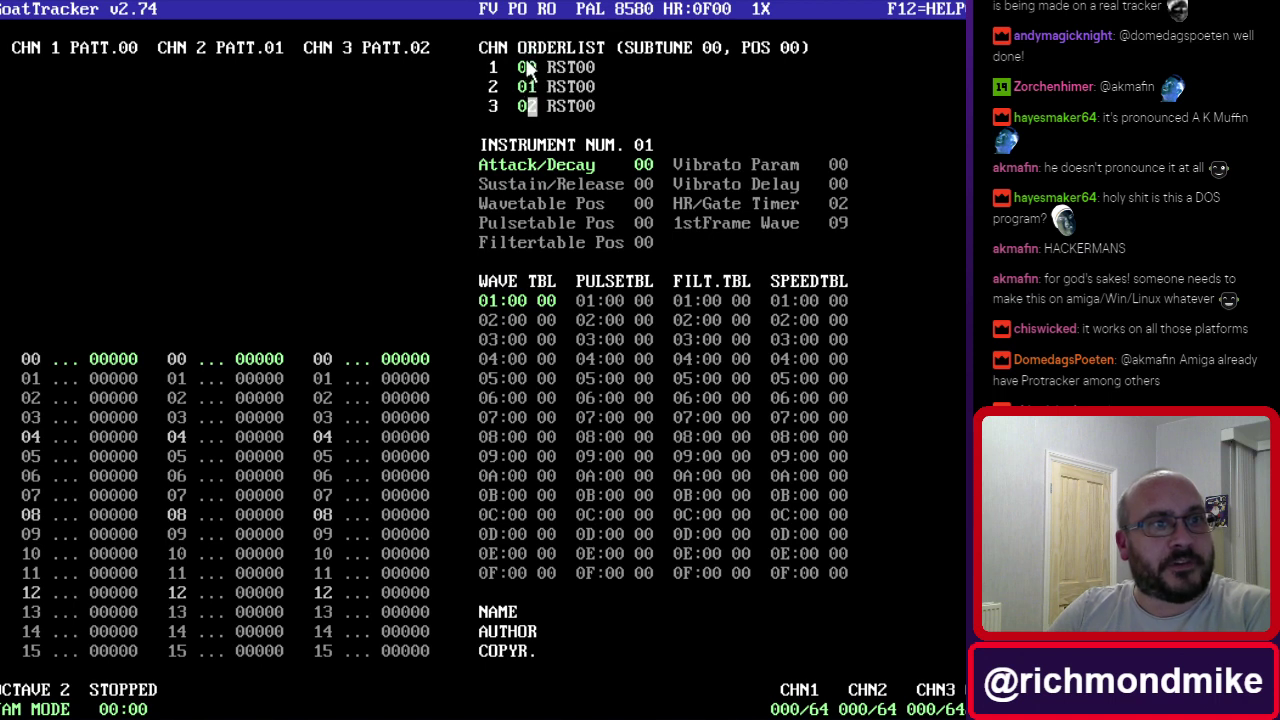
click(527, 68)
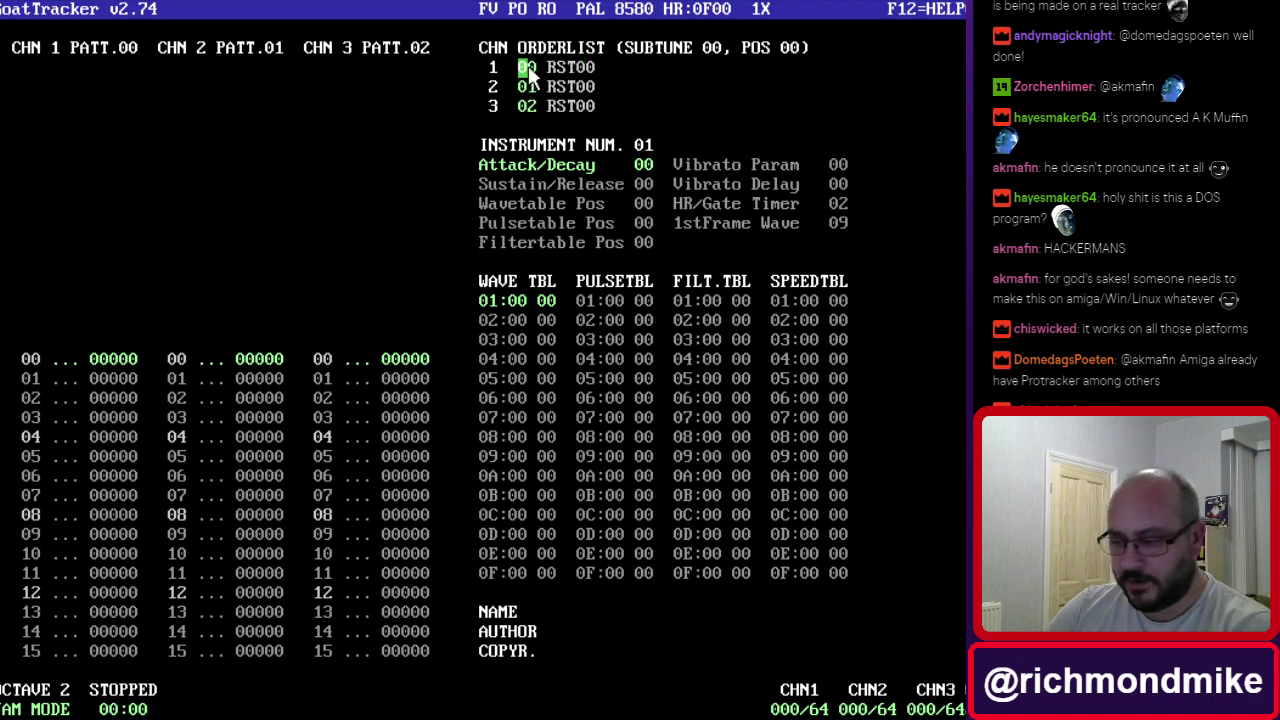
key(Insert)
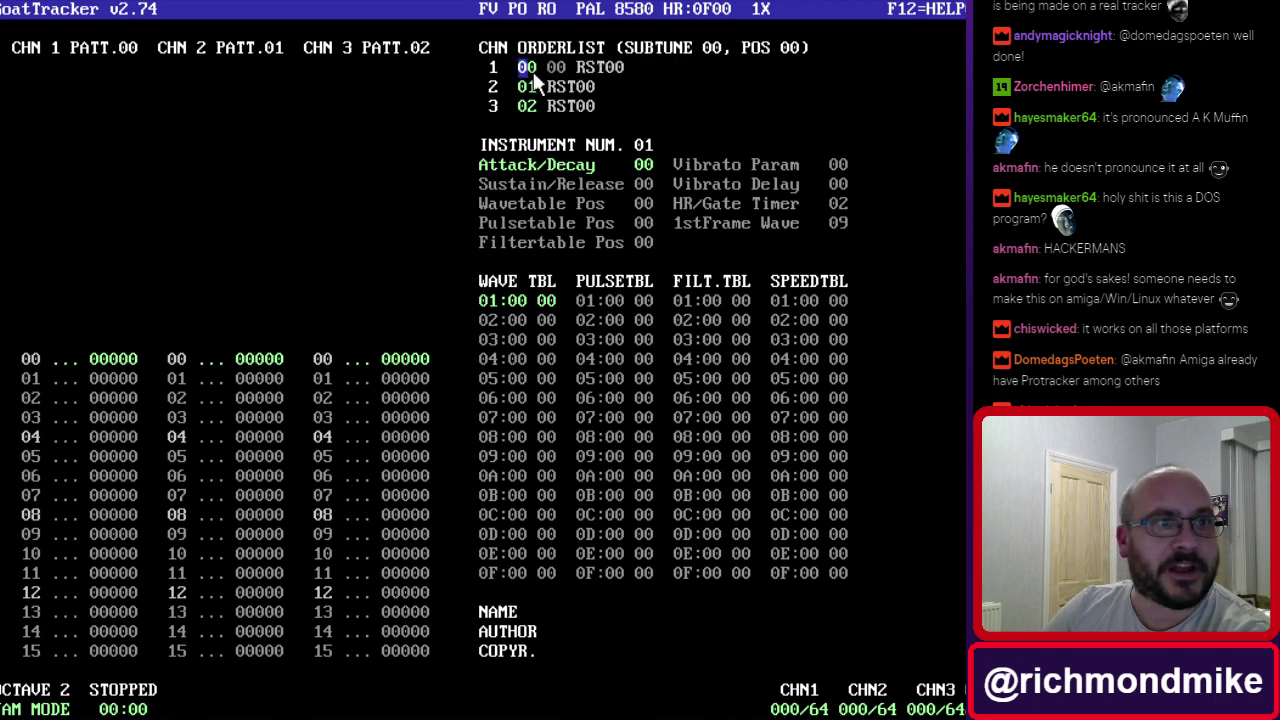
key(Delete)
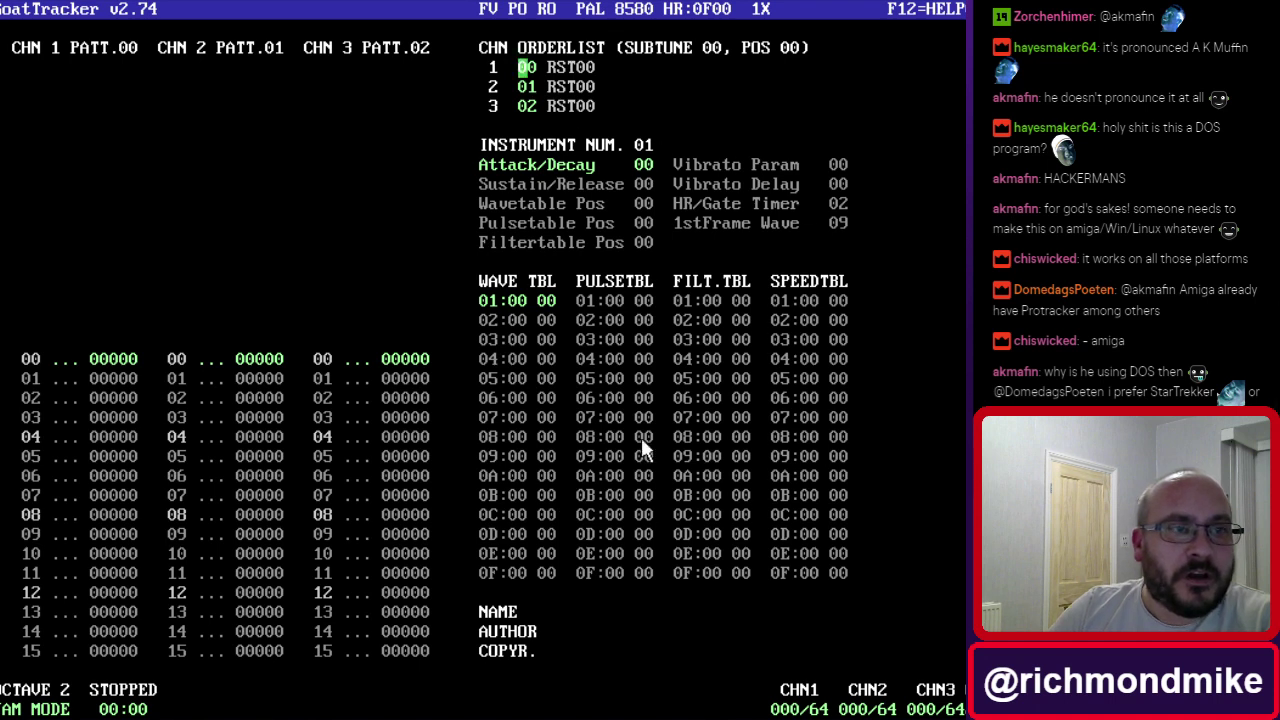
click(641, 165)
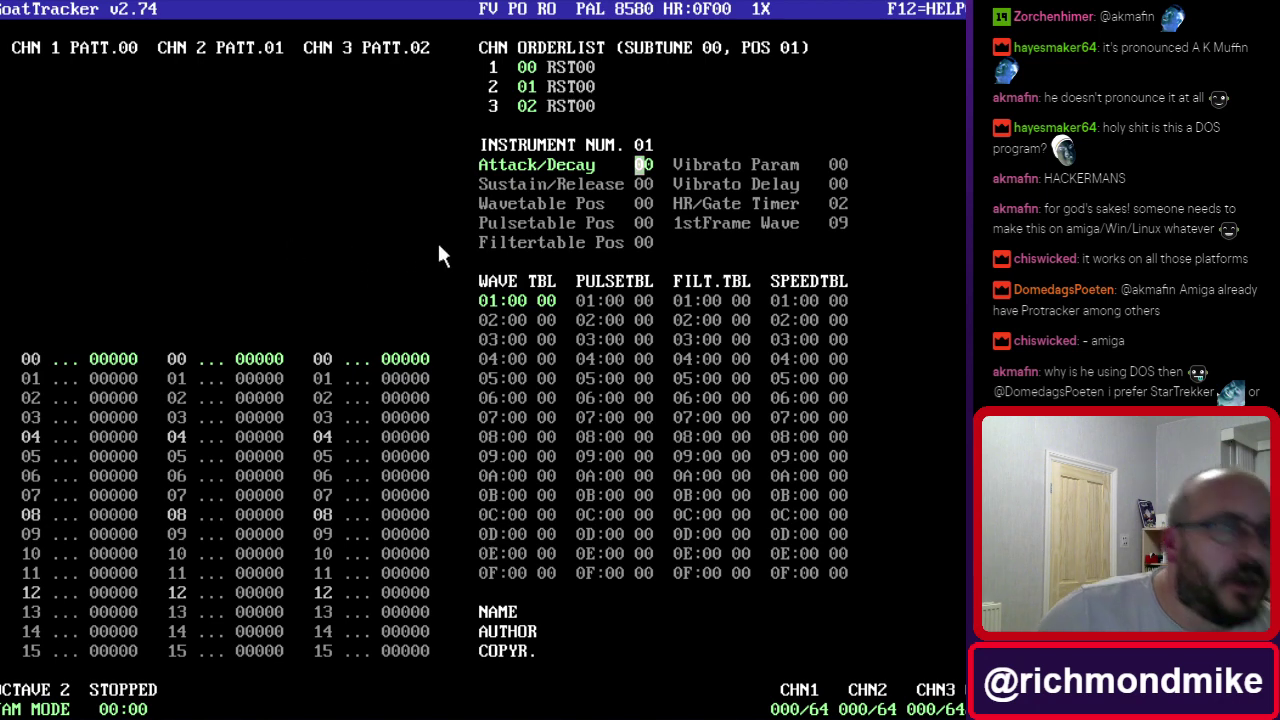
click(377, 14)
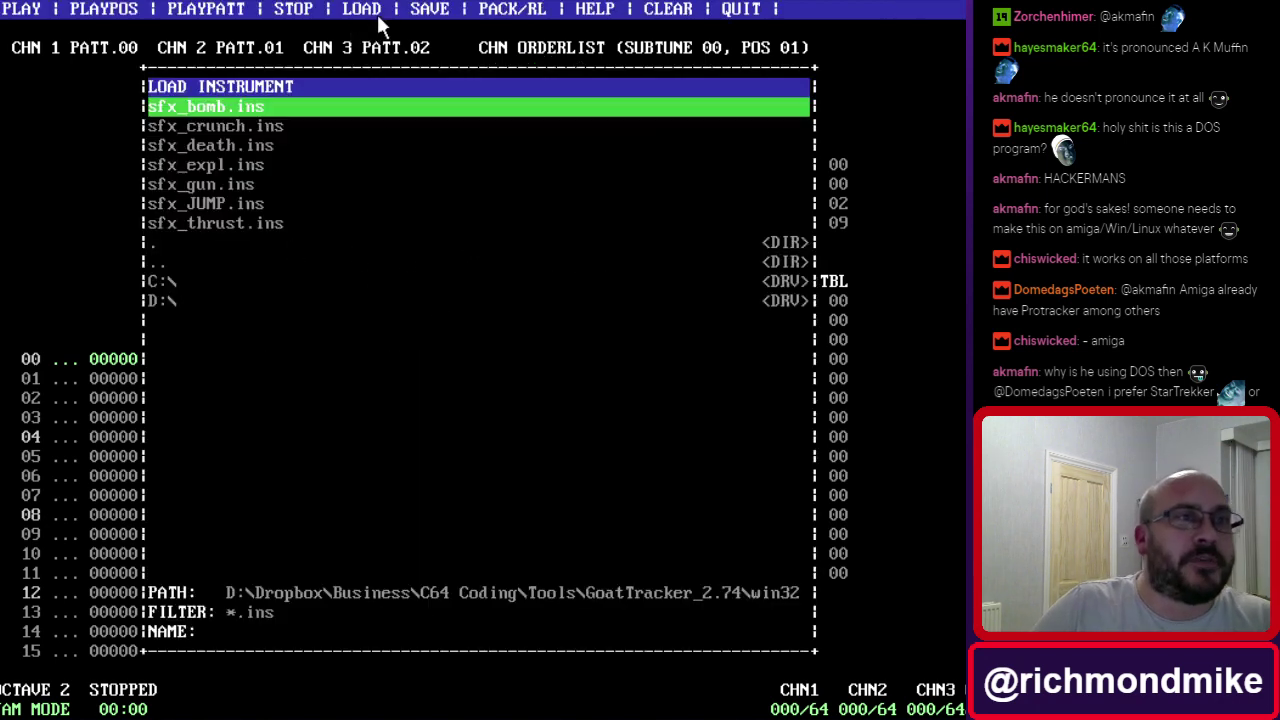
click(209, 262)
click(208, 262)
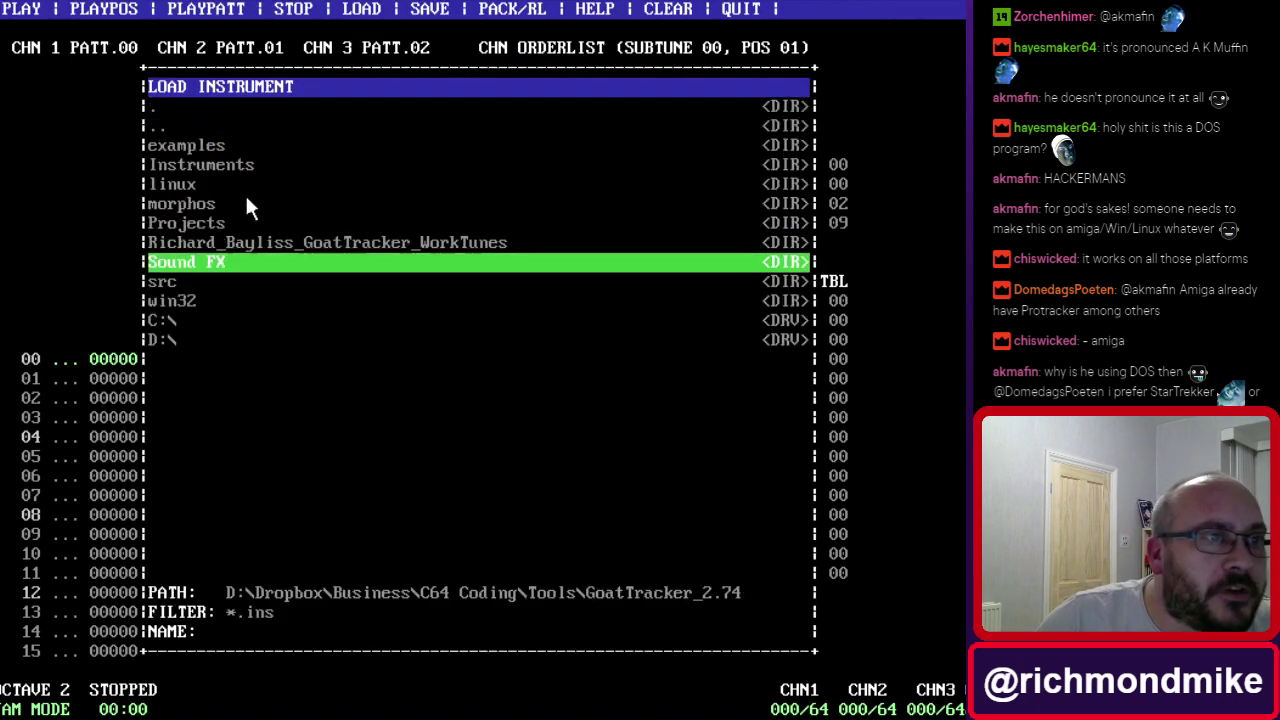
double_click(229, 222)
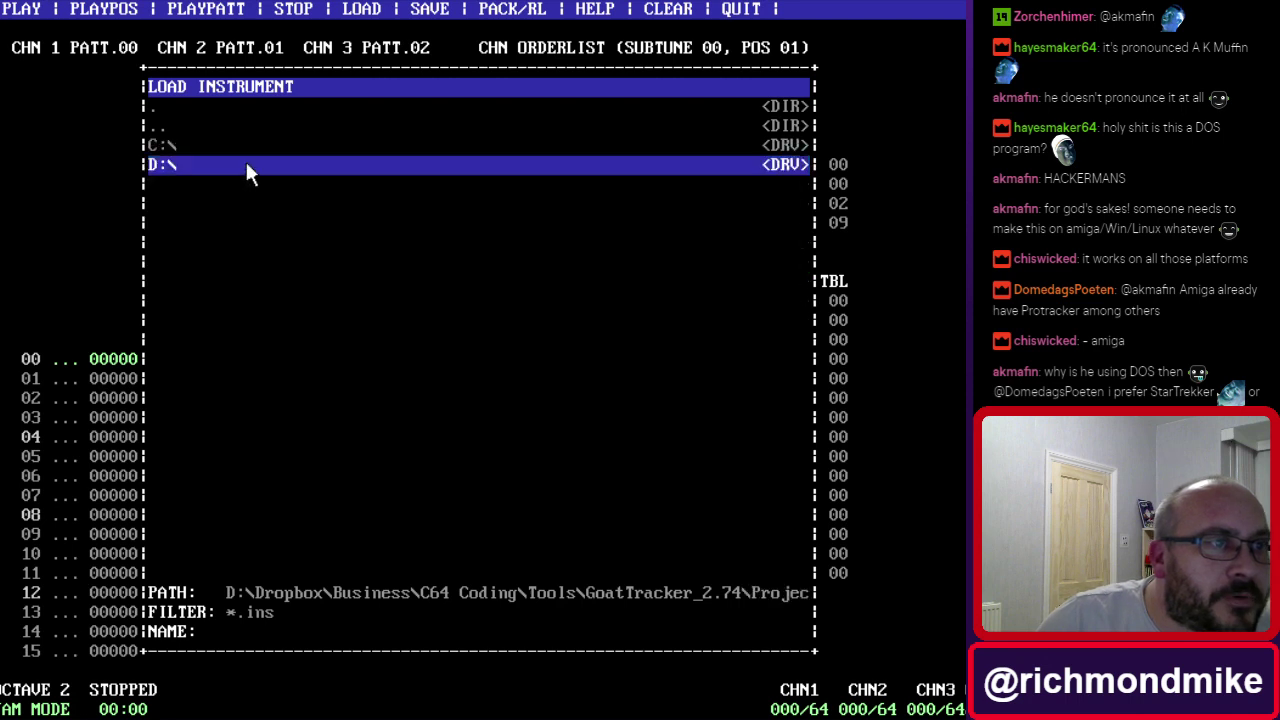
double_click(224, 125)
double_click(217, 222)
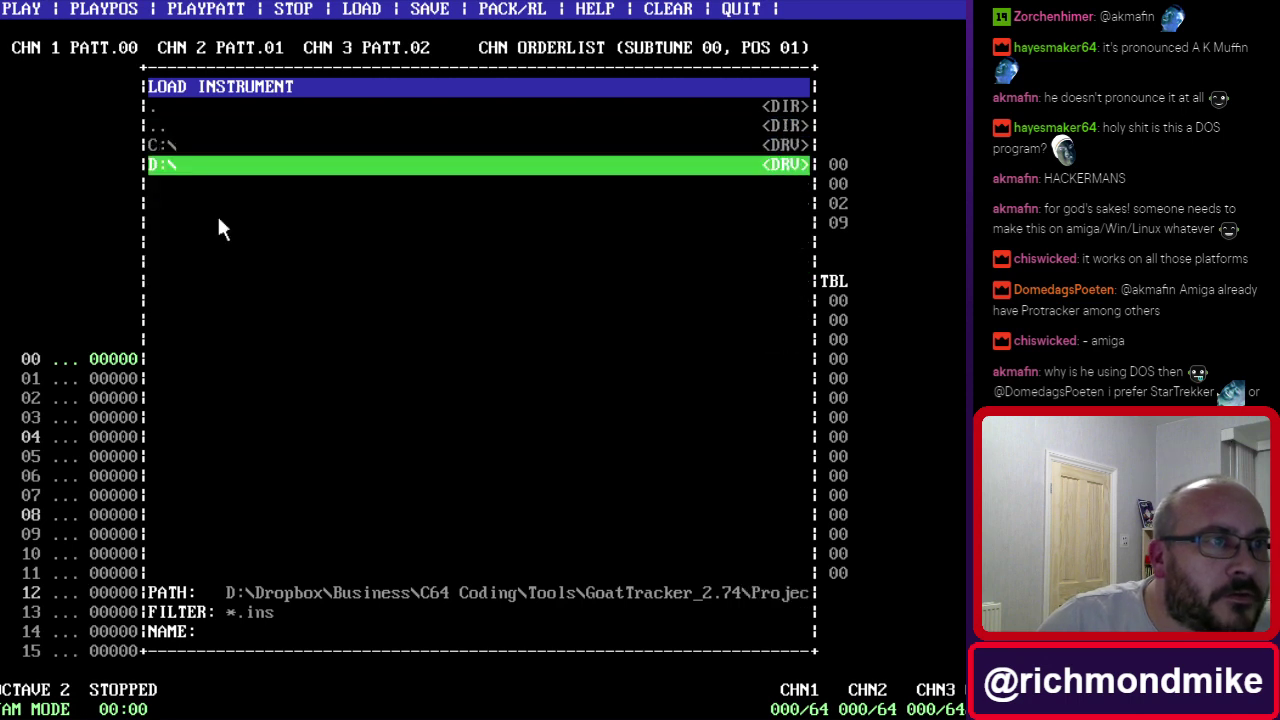
double_click(216, 127)
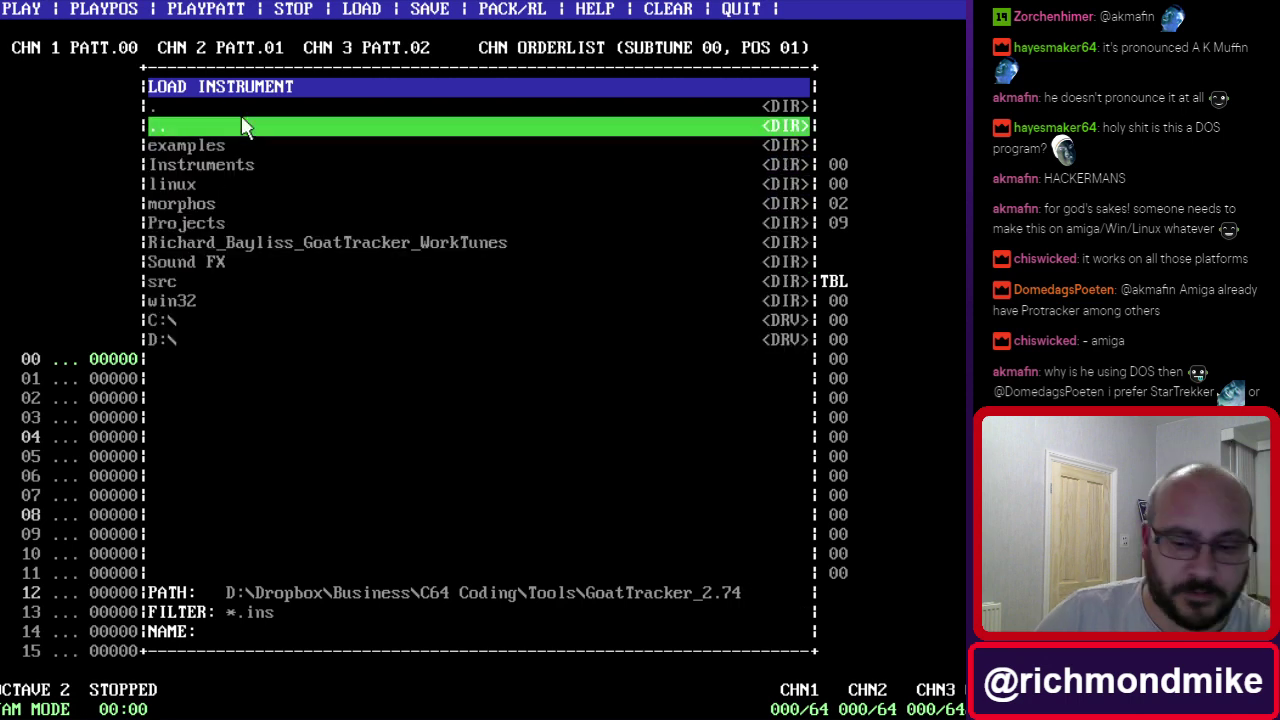
key(Escape)
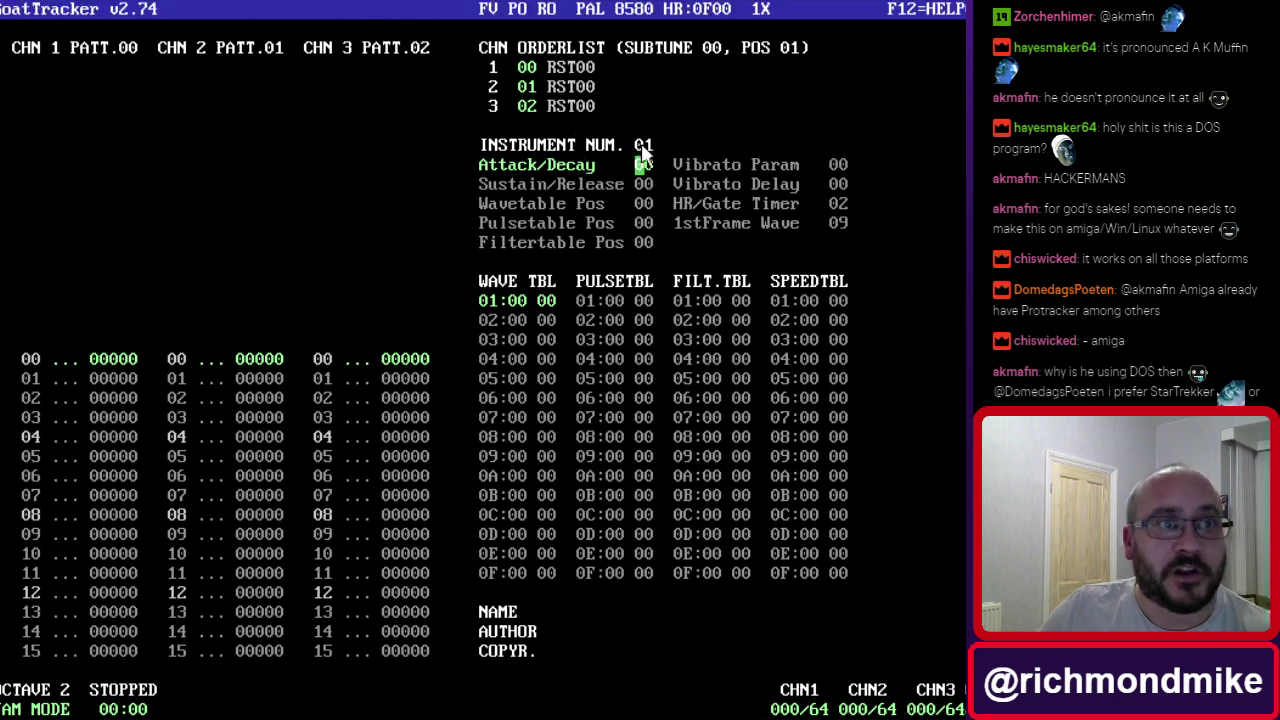
Return to the pattern editor and load the song vegetables.sng from the Projects folder.
key(Tab)
key(Tab)
key(Tab)
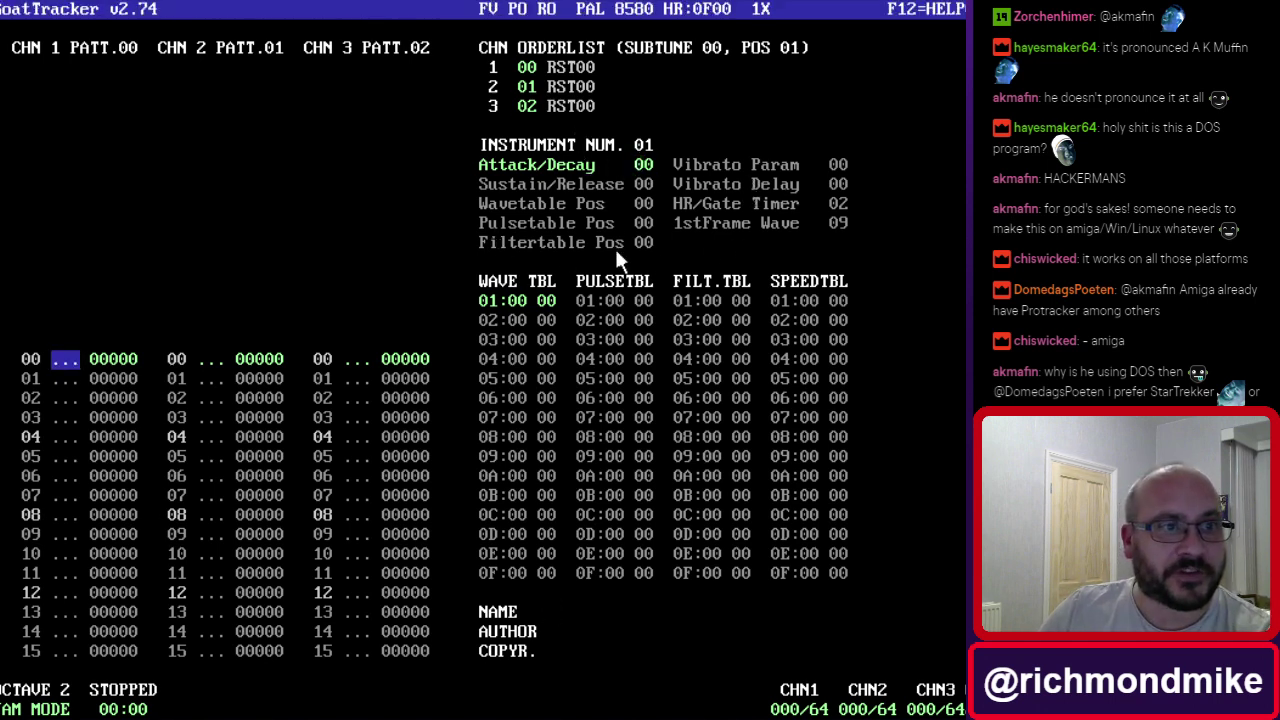
mouse_move(389, 12)
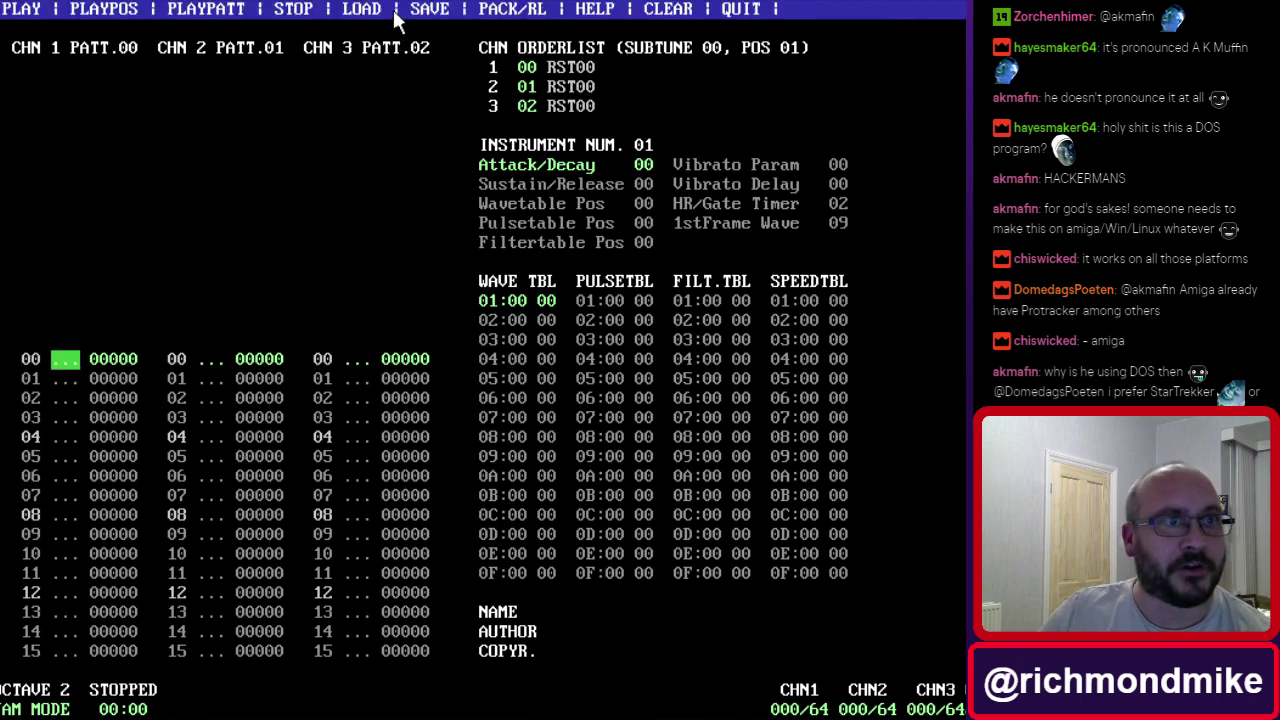
click(344, 12)
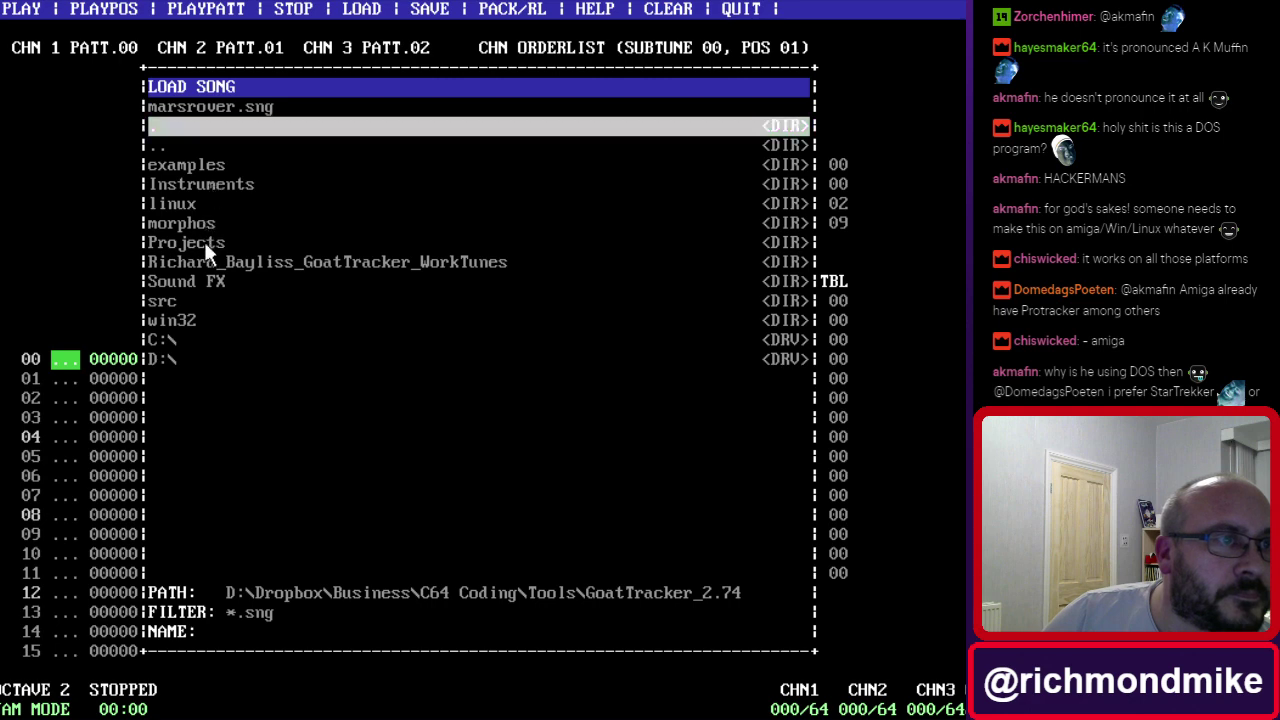
double_click(204, 242)
double_click(226, 223)
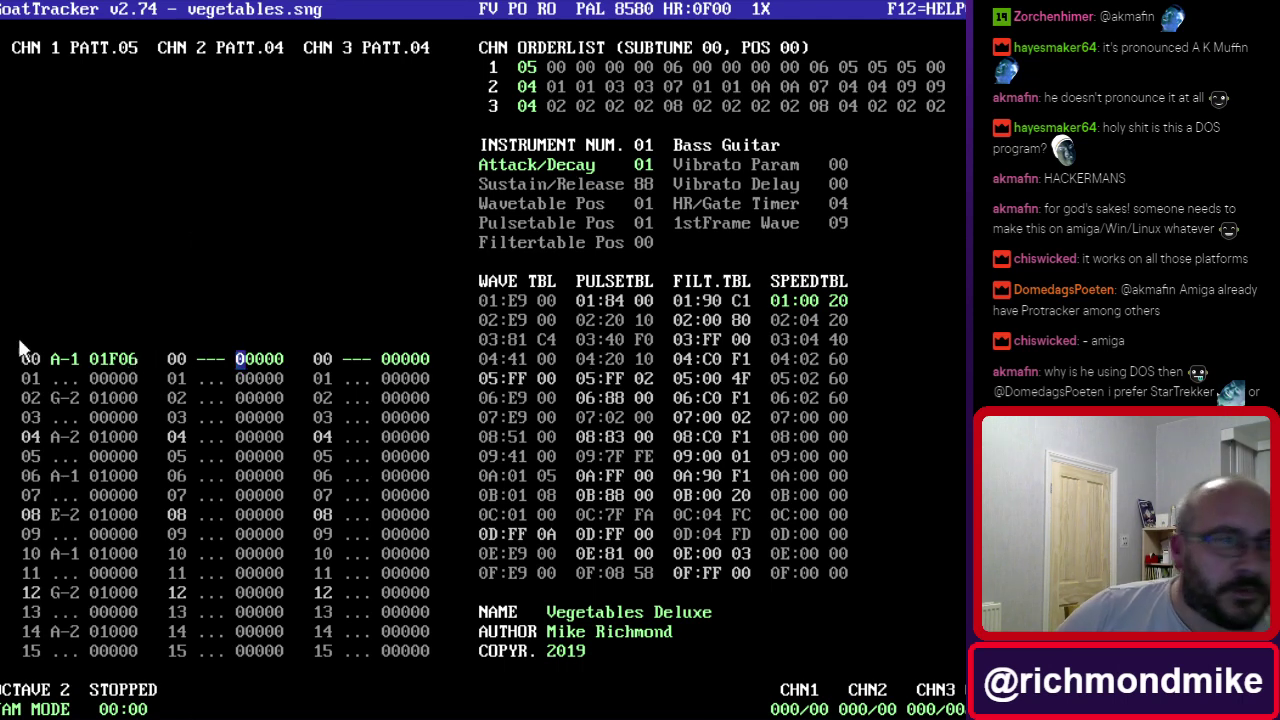
Examine the notes in the first rows of channel 1's pattern, and switch edit mode on and back off.
click(79, 371)
key(Down)
key(Down)
key(Down)
key(Down)
key(Down)
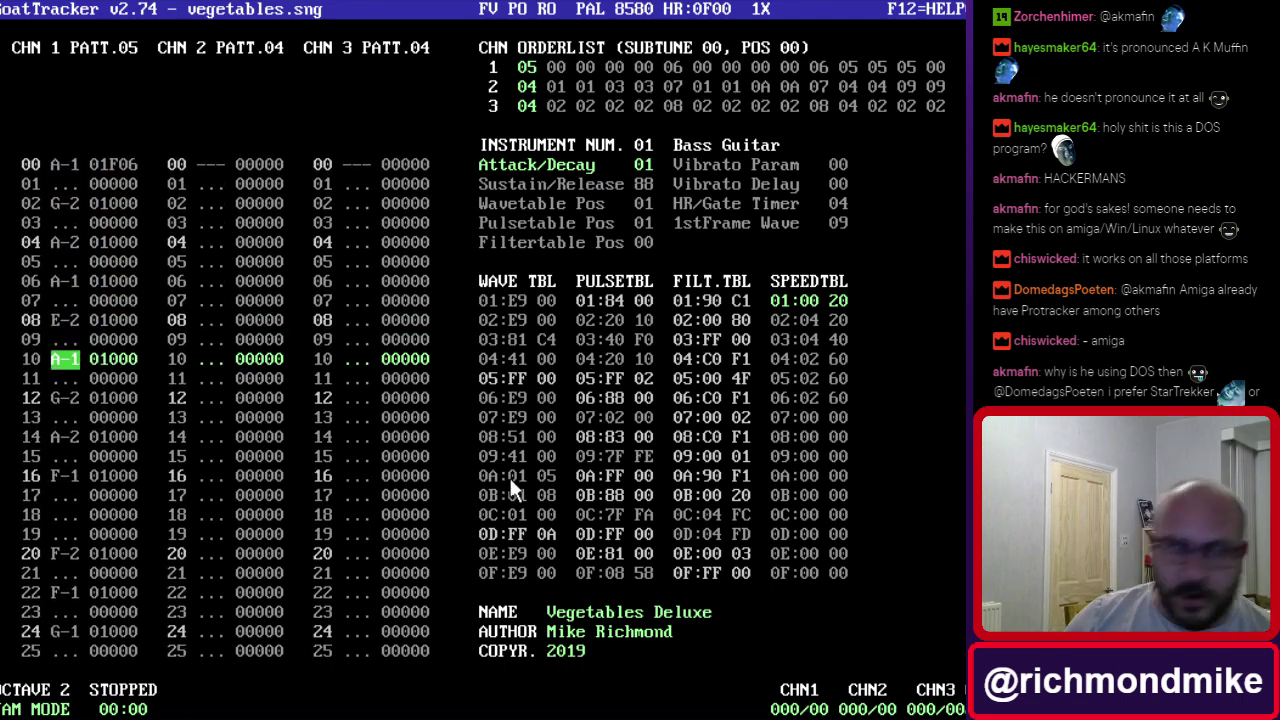
key(Down)
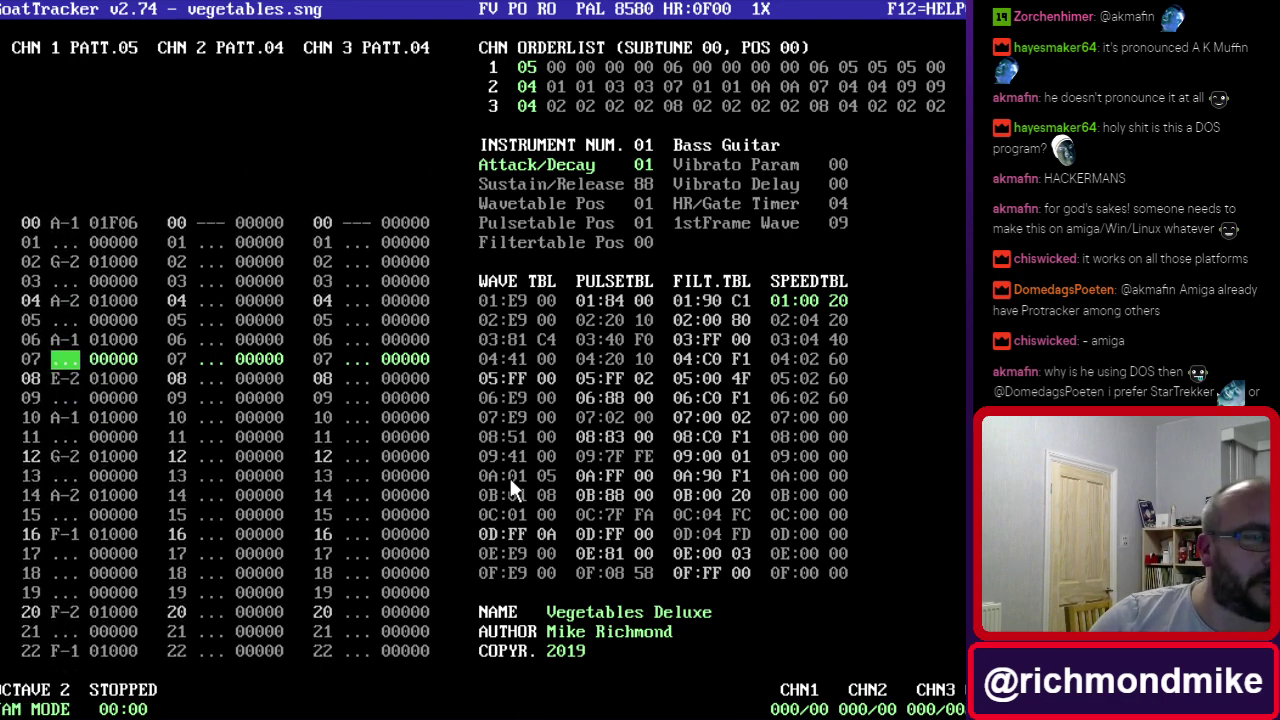
key(space)
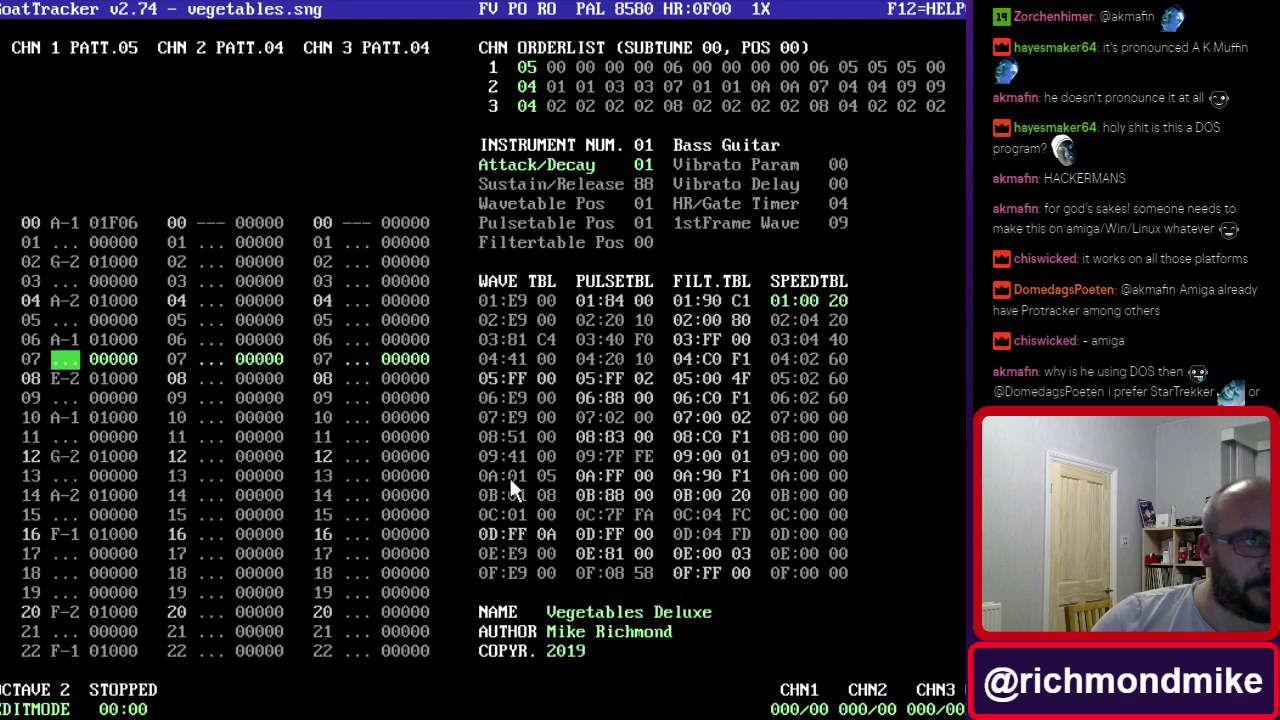
key(space)
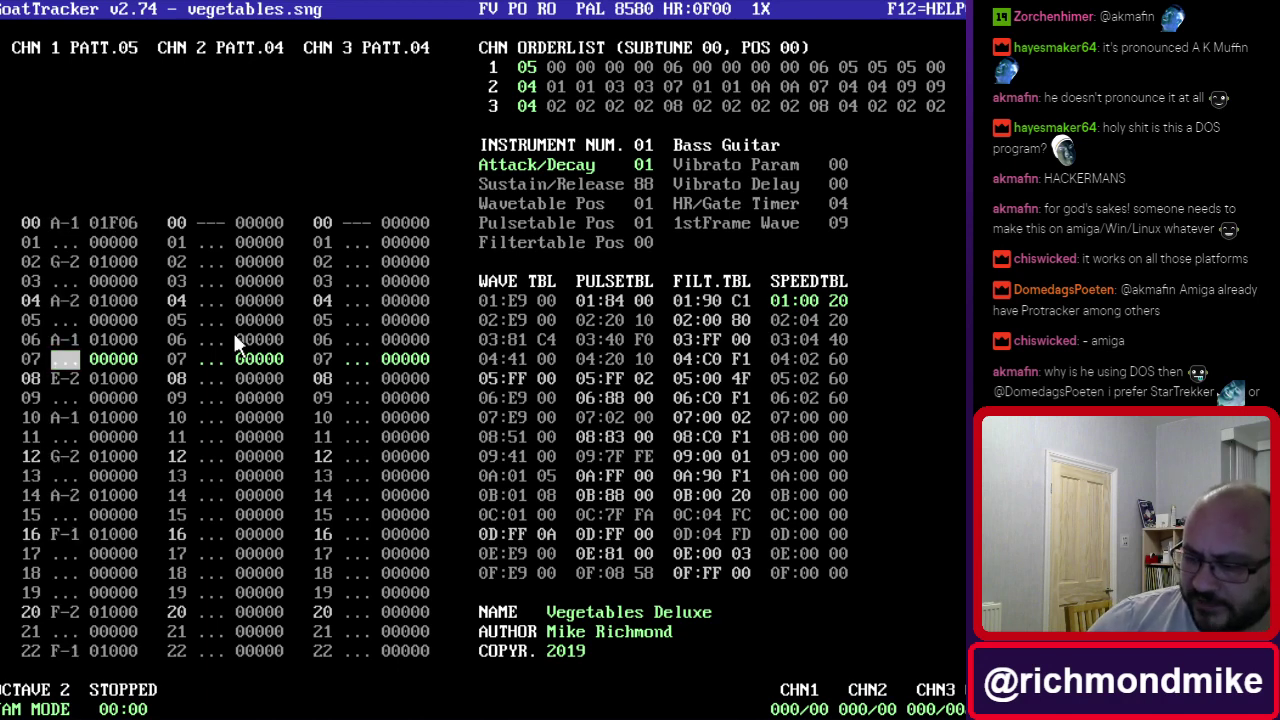
Browse forward through the patterns shown in channel 1 and return to pattern 05.
key(plus)
key(plus)
key(plus)
key(plus)
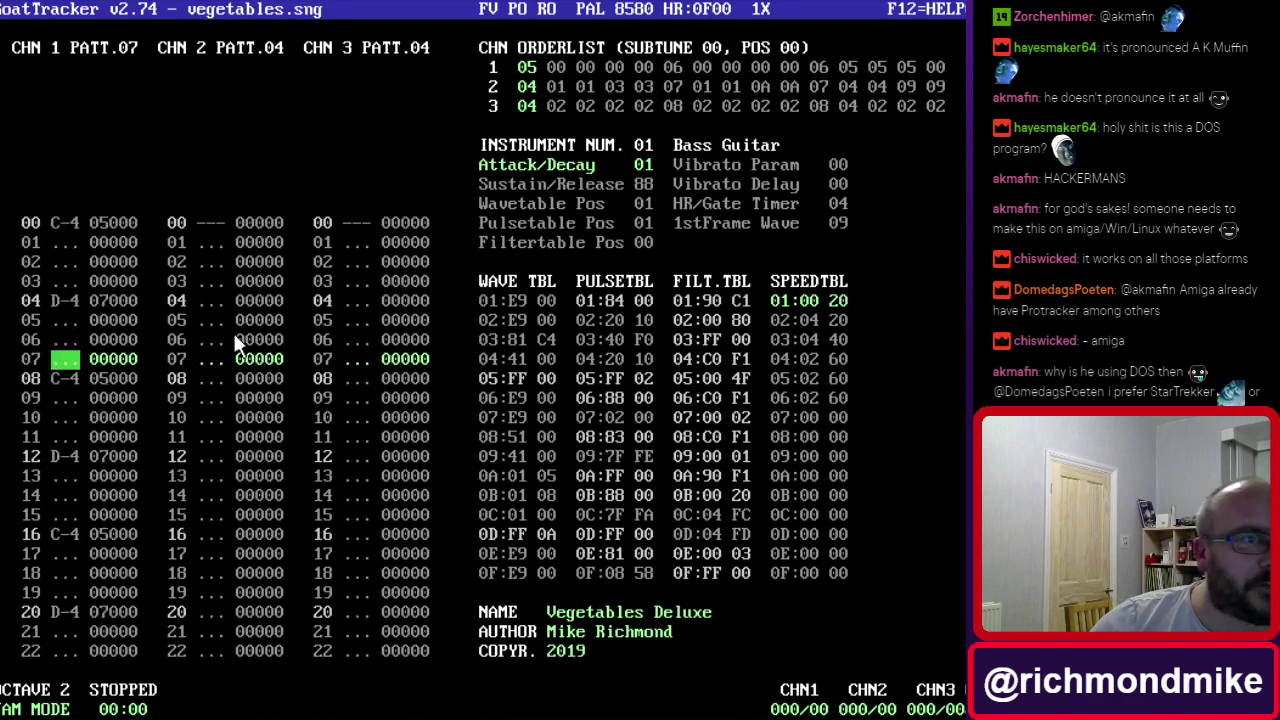
key(minus)
key(minus)
key(minus)
key(minus)
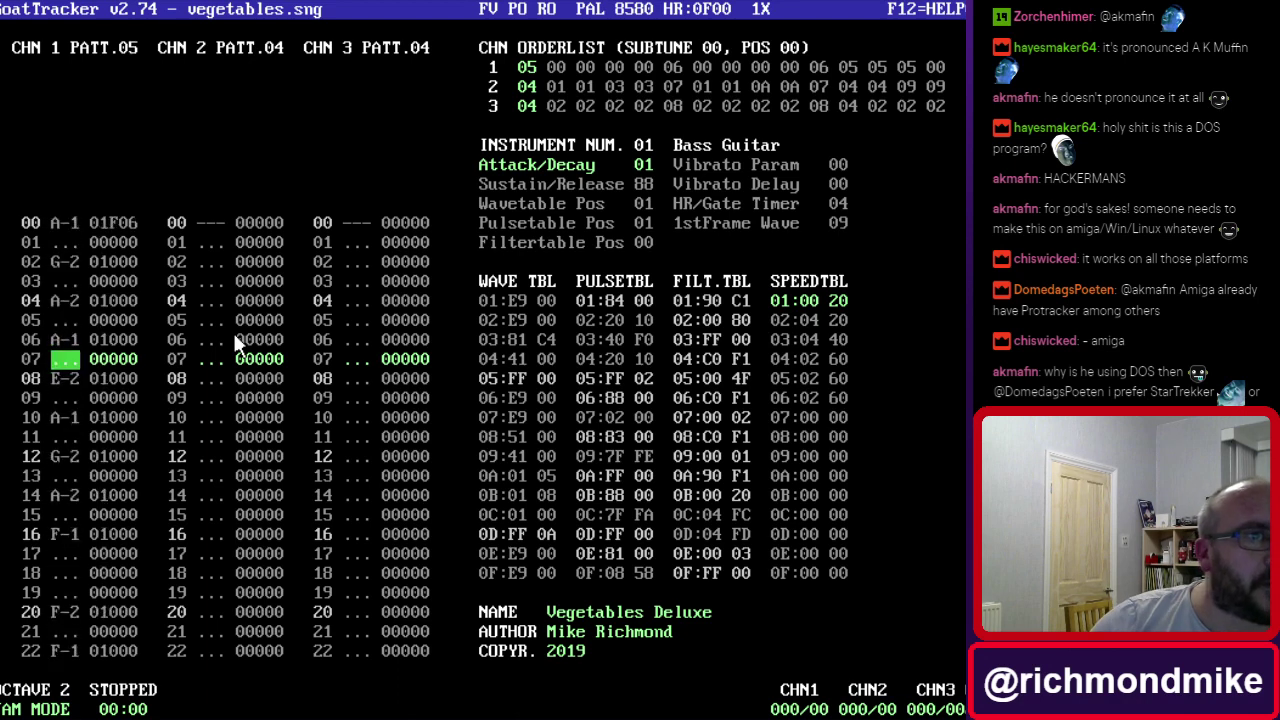
Move down to row 10 of channel 1's pattern, and visit the opening orderlist entries of the three channels.
key(Down)
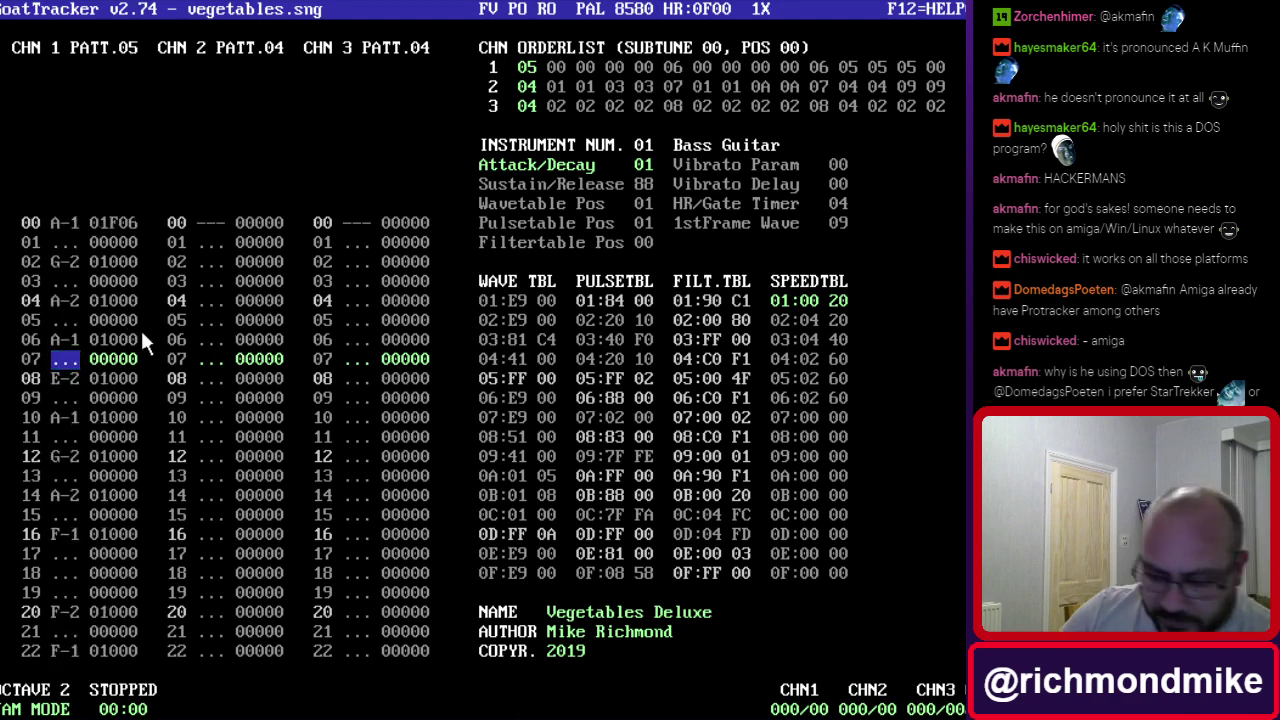
key(Down)
key(Down)
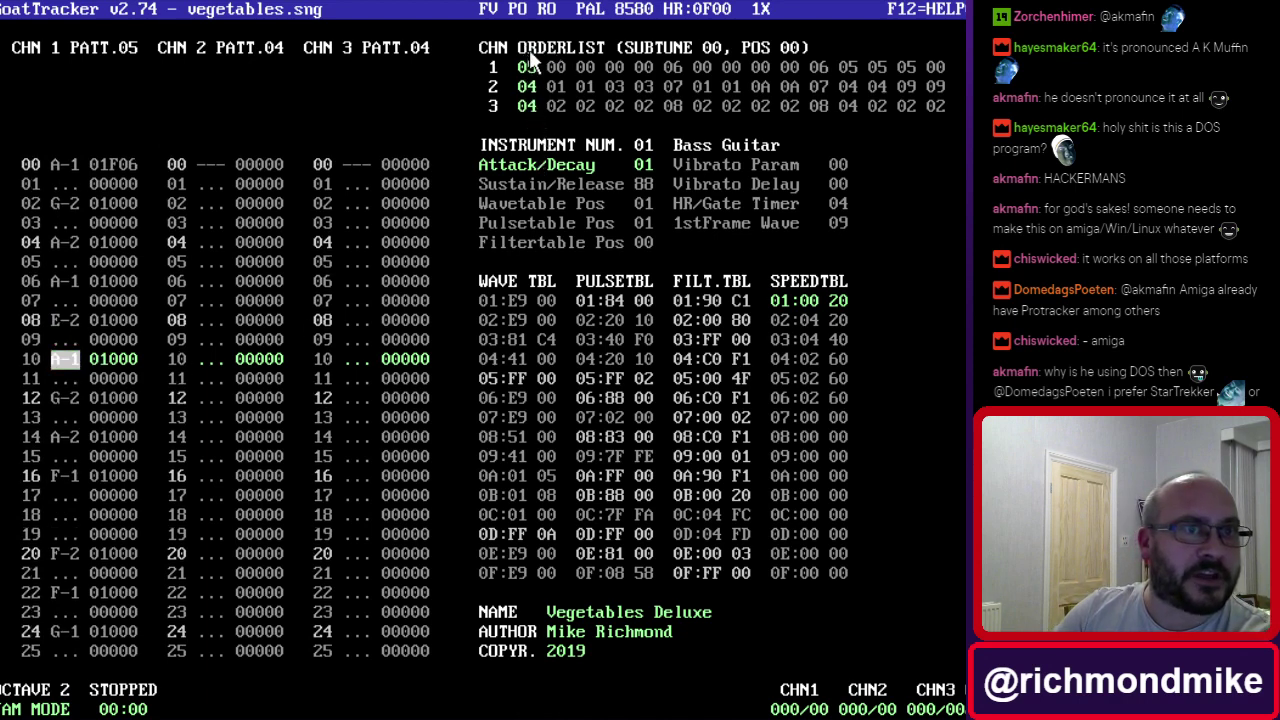
click(555, 104)
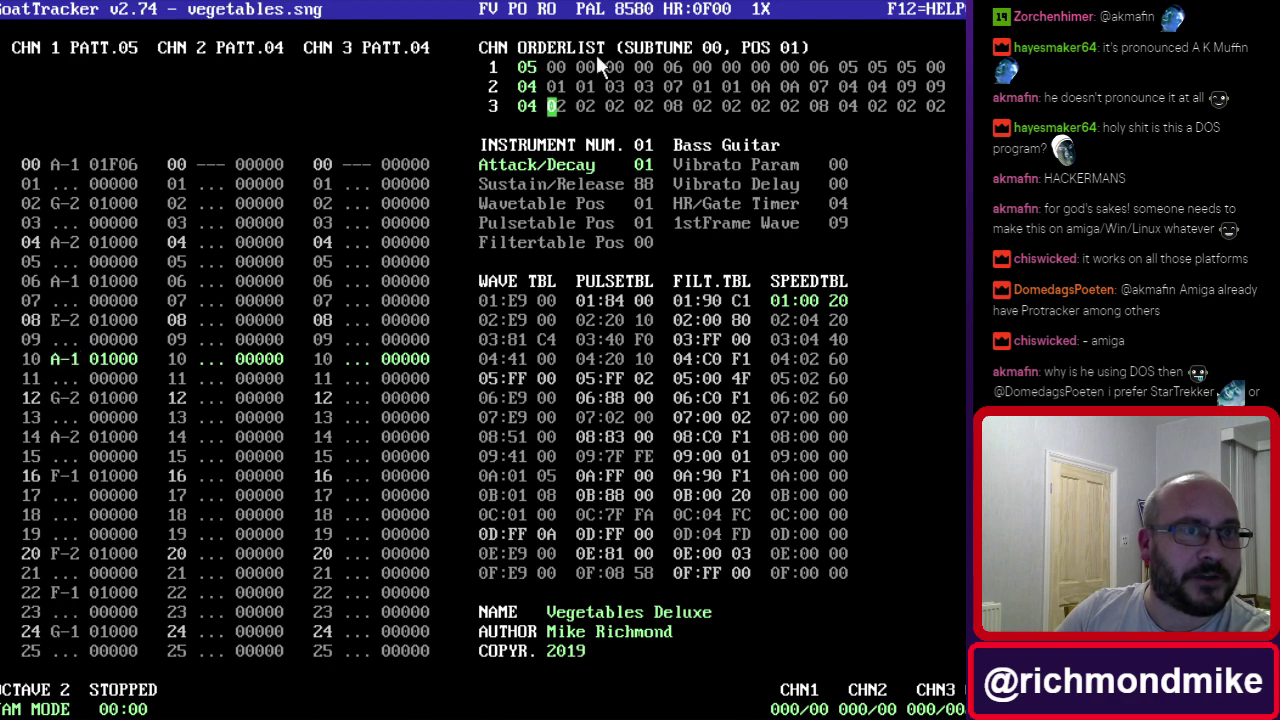
click(527, 67)
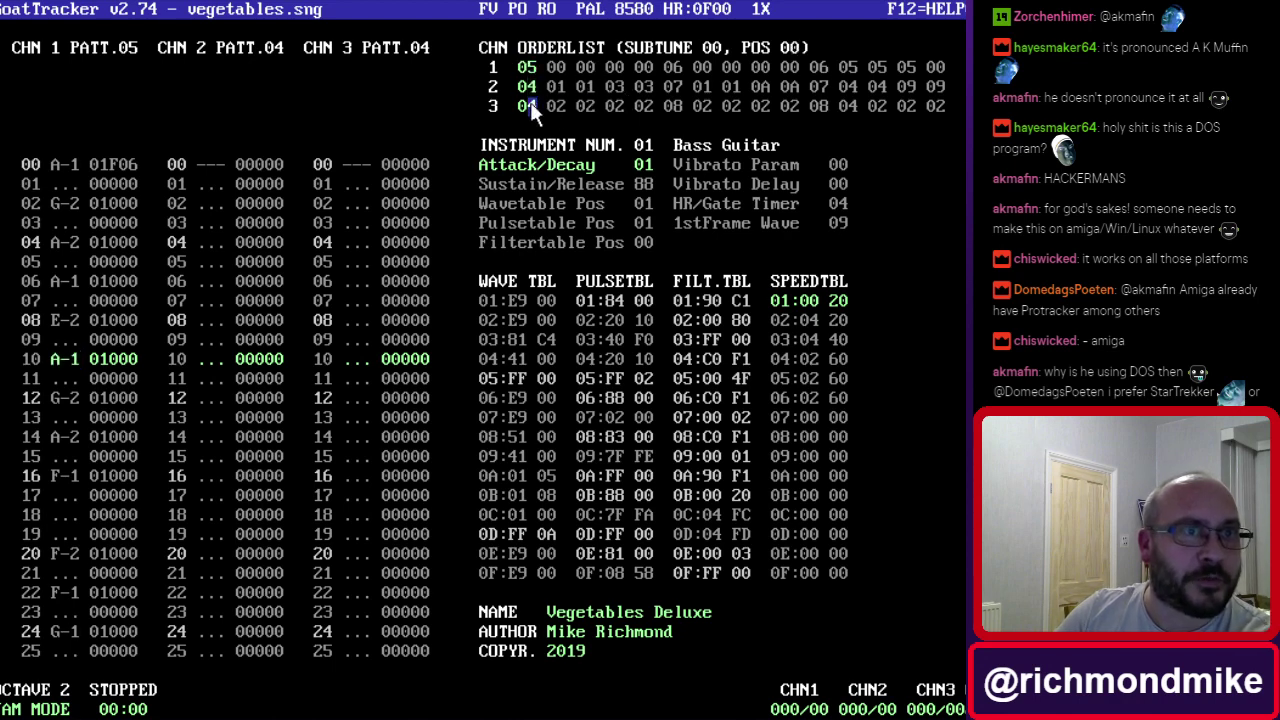
click(529, 102)
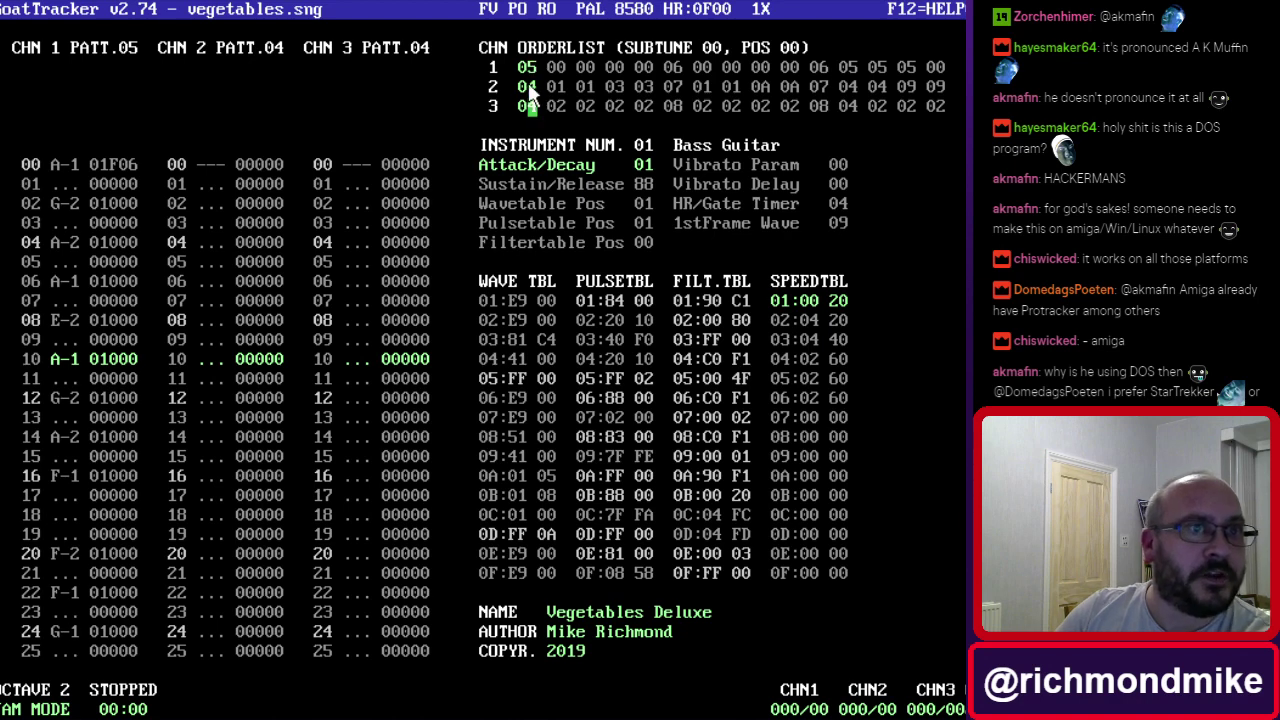
click(528, 88)
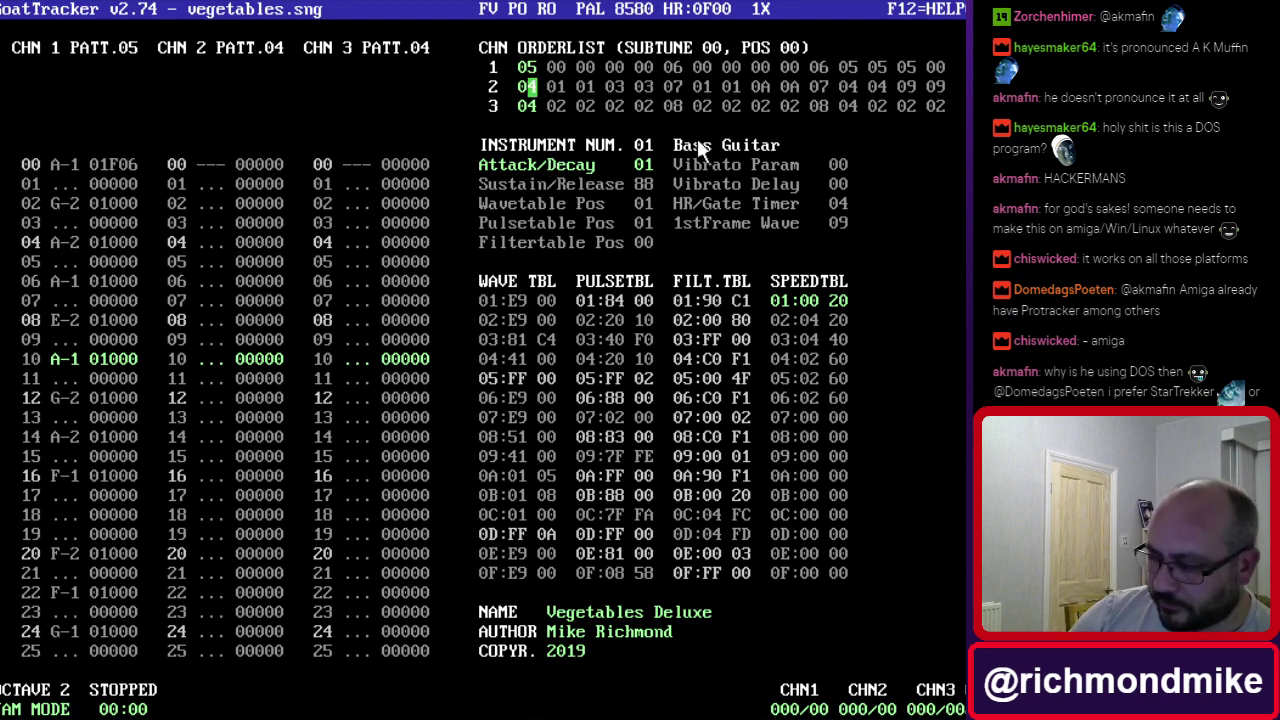
Try changing channel 2's first orderlist entry to 00.
text(0)
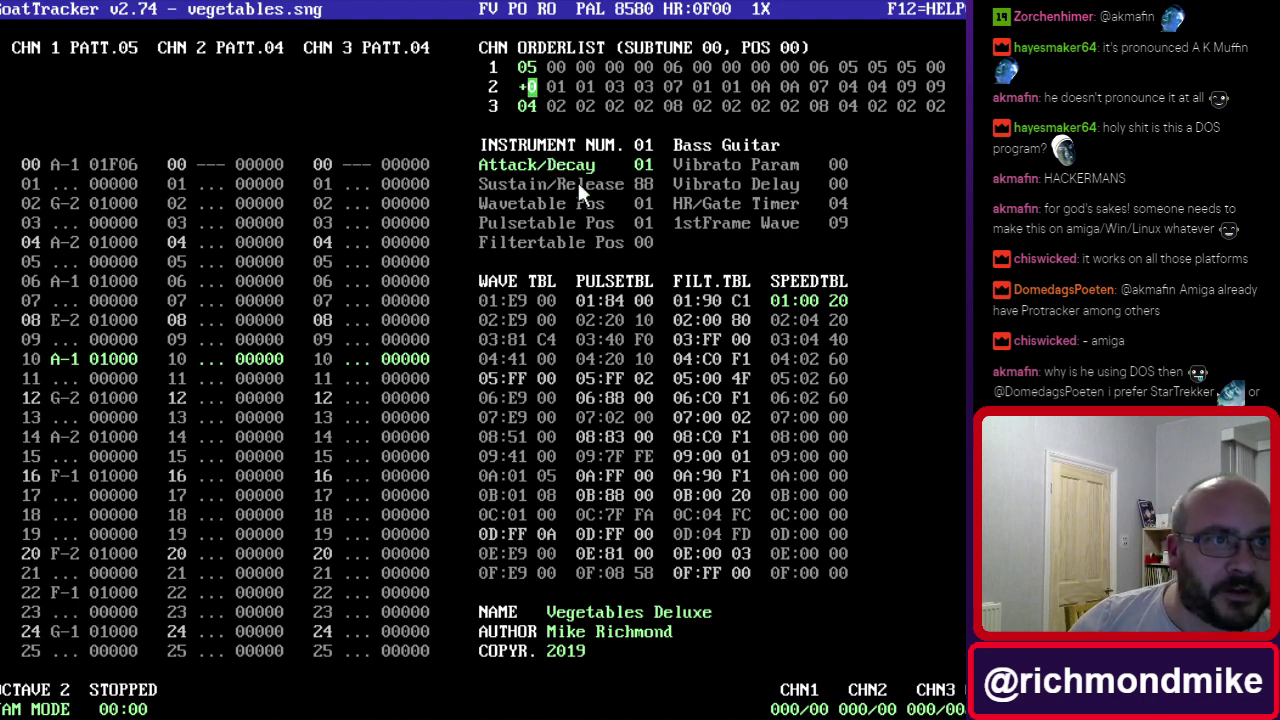
key(Escape)
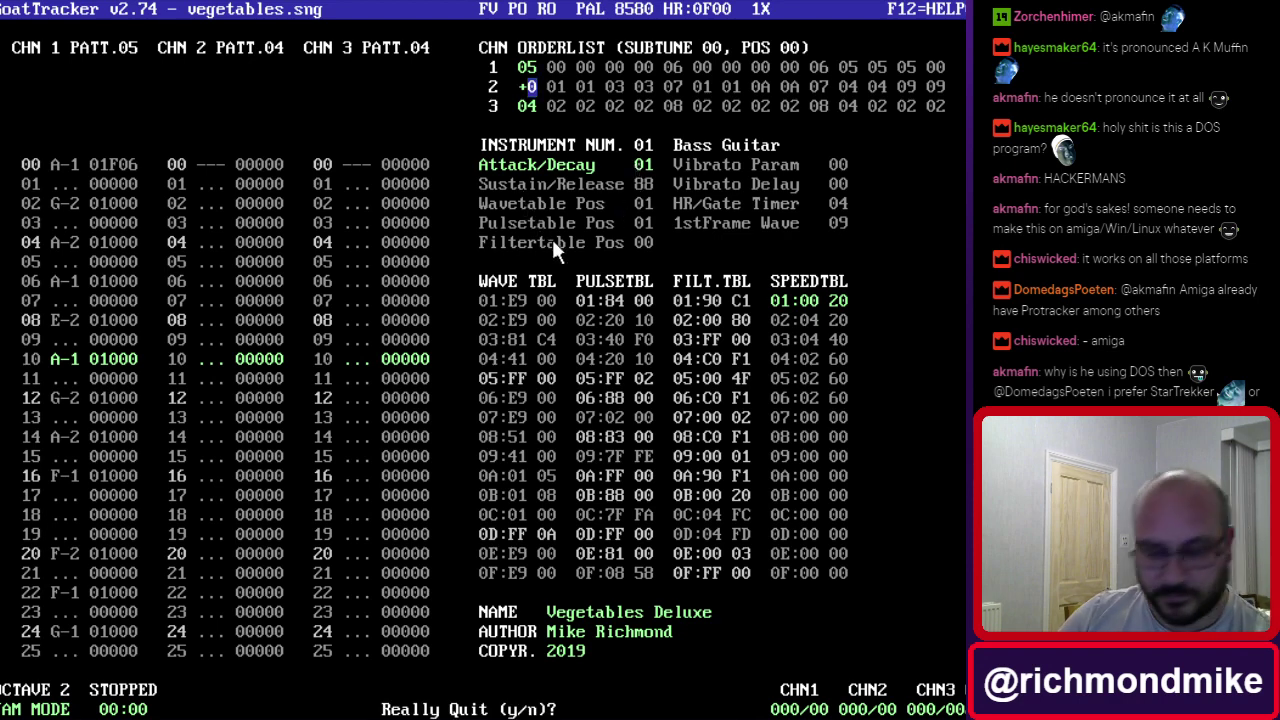
click(550, 86)
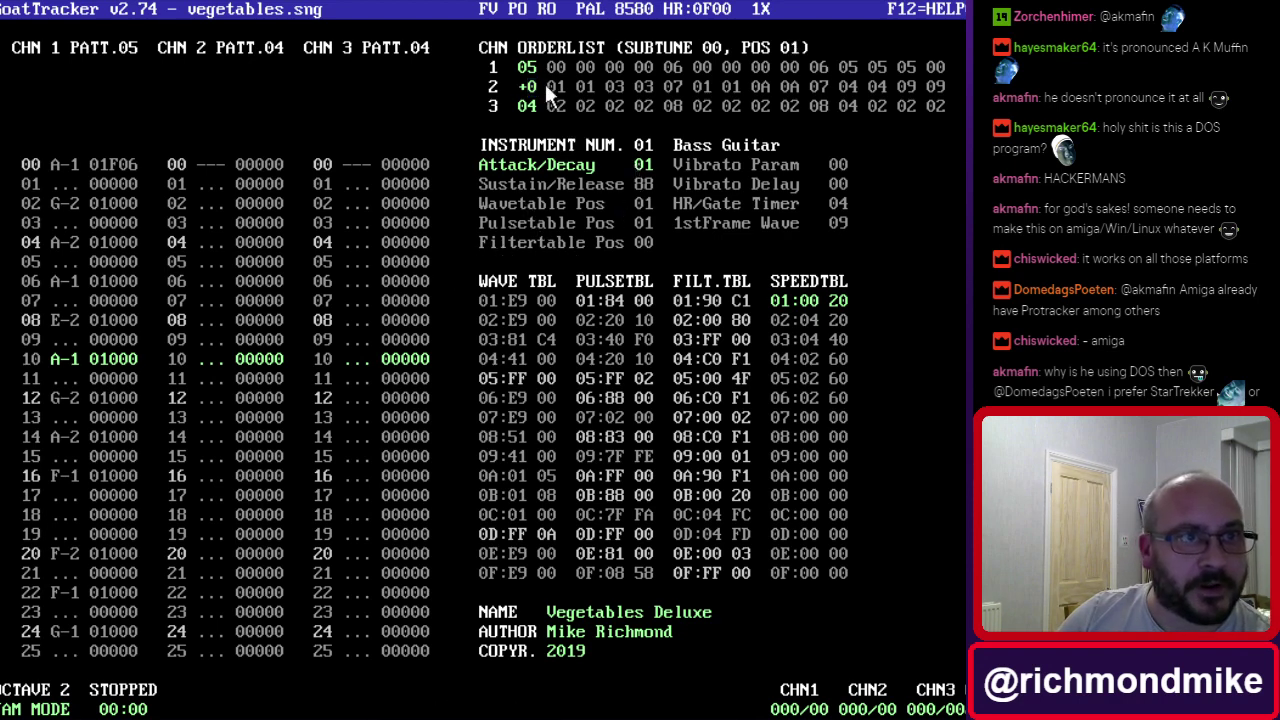
click(518, 87)
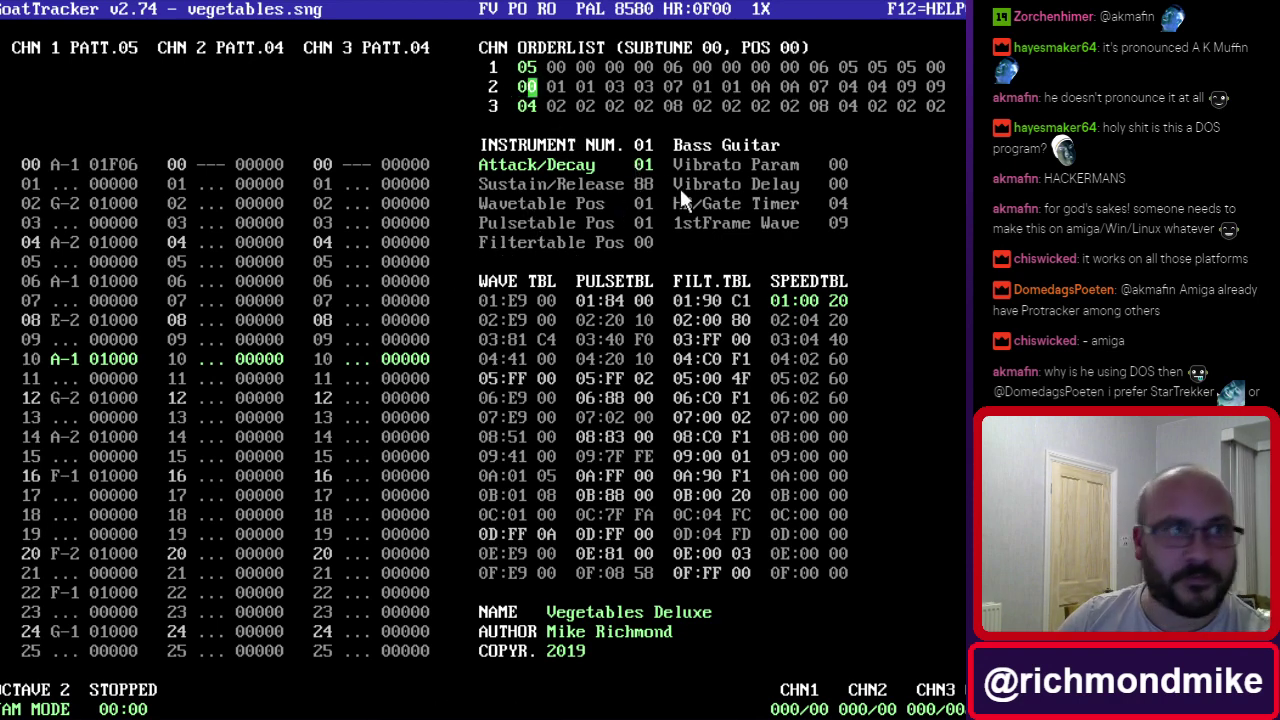
Restore channel 2's first orderlist entry to 04 and open pattern 01 from its position 01 in the pattern editor.
key(Right)
key(Return)
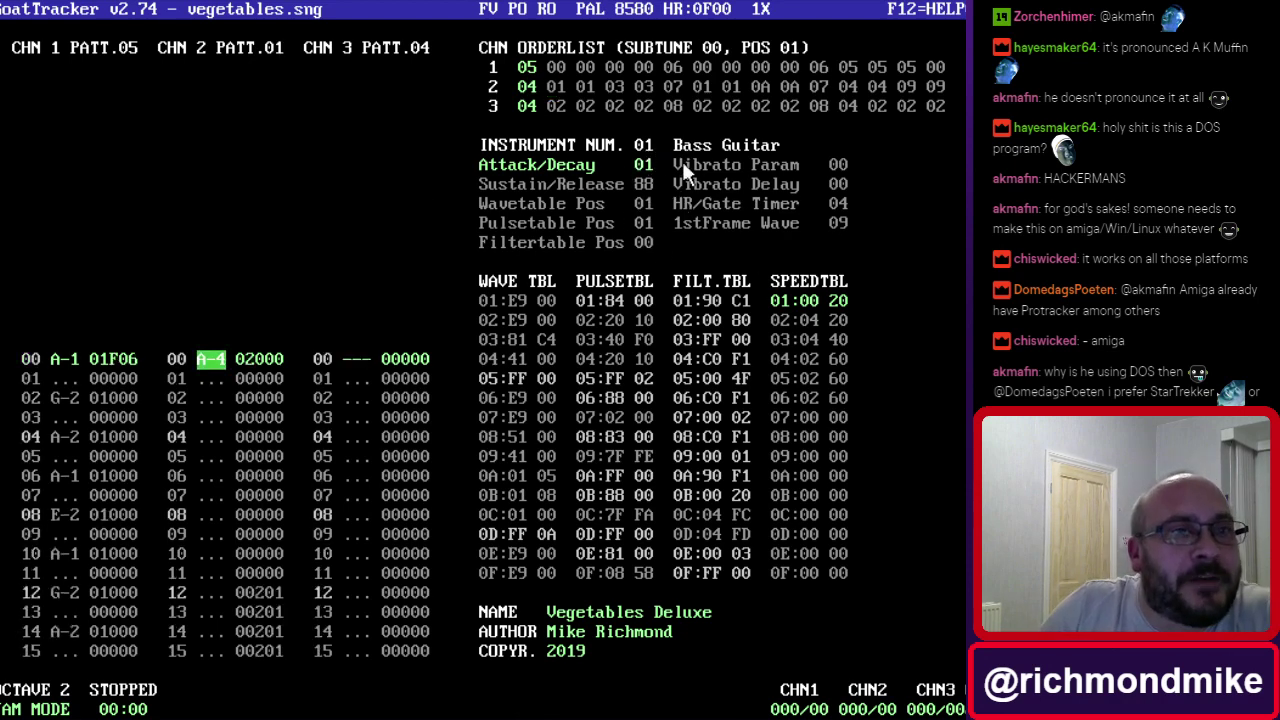
Browse forward through the instruments from the instrument number and return to 01 Bass Guitar.
click(650, 134)
click(650, 139)
click(650, 140)
click(650, 140)
right_click(648, 142)
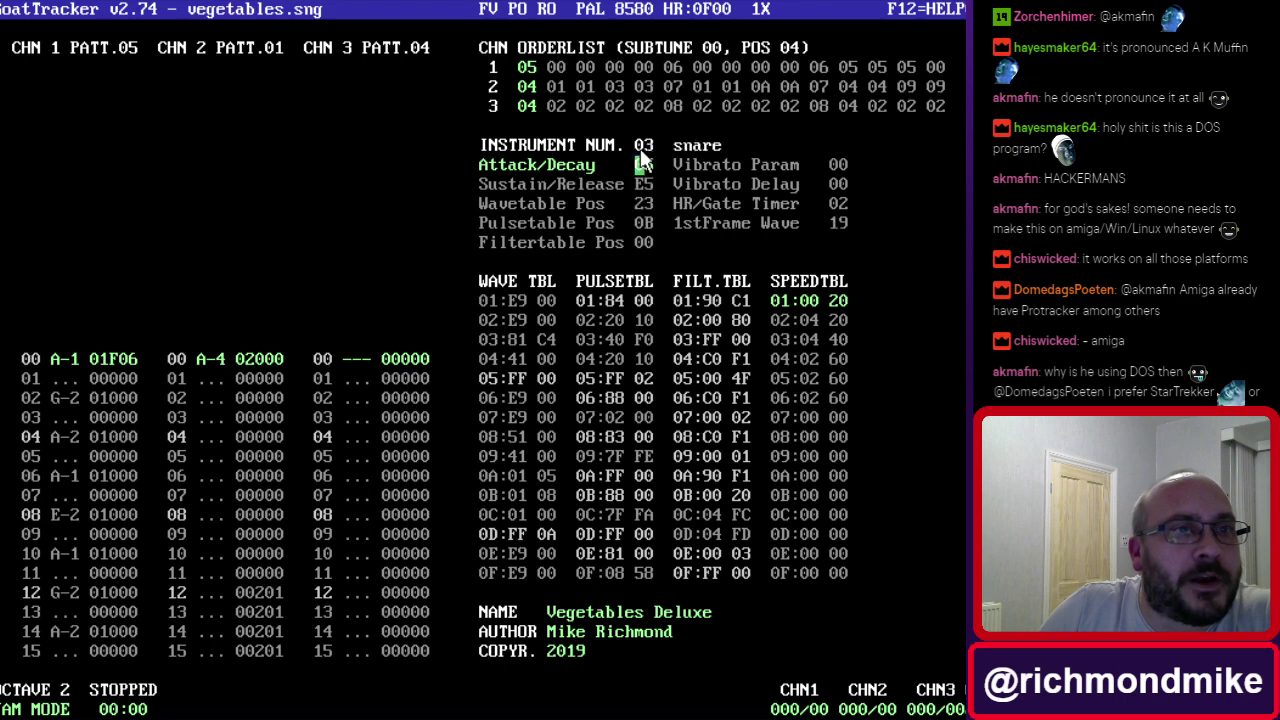
right_click(650, 139)
right_click(649, 140)
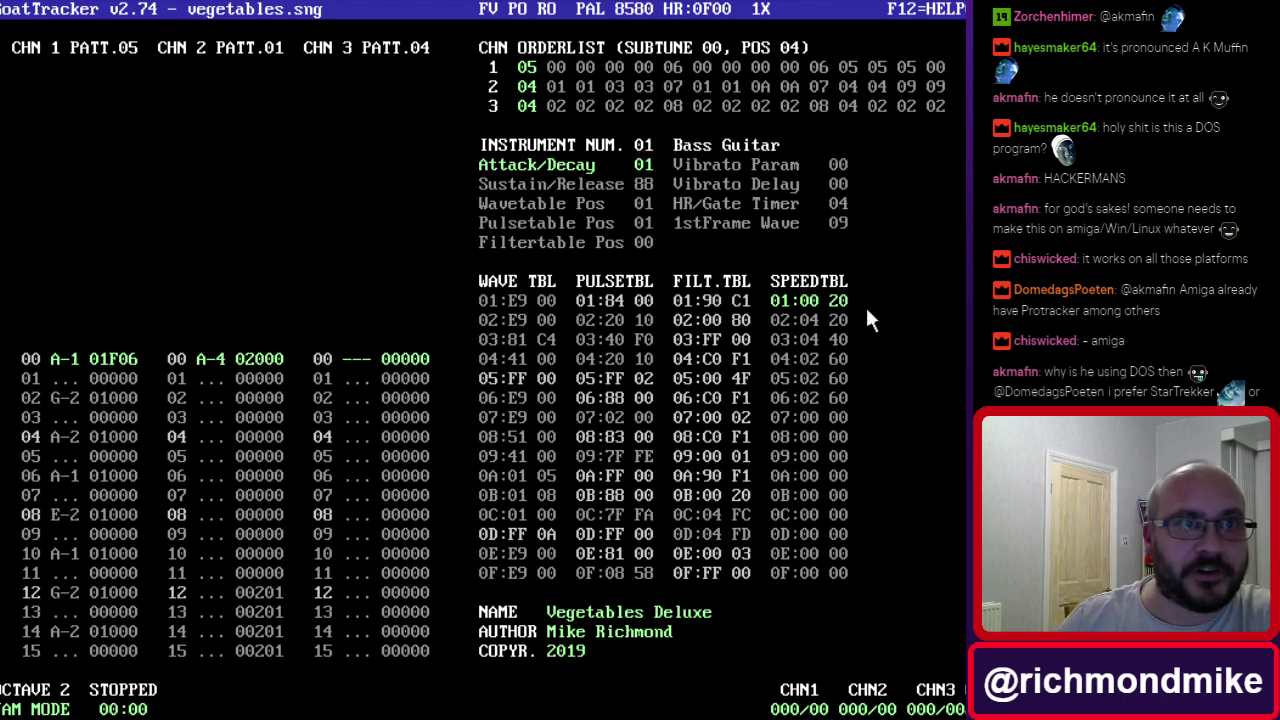
Return to row 03 of channel 2's pattern, and step the instrument number down to 00 and back to 01.
click(223, 415)
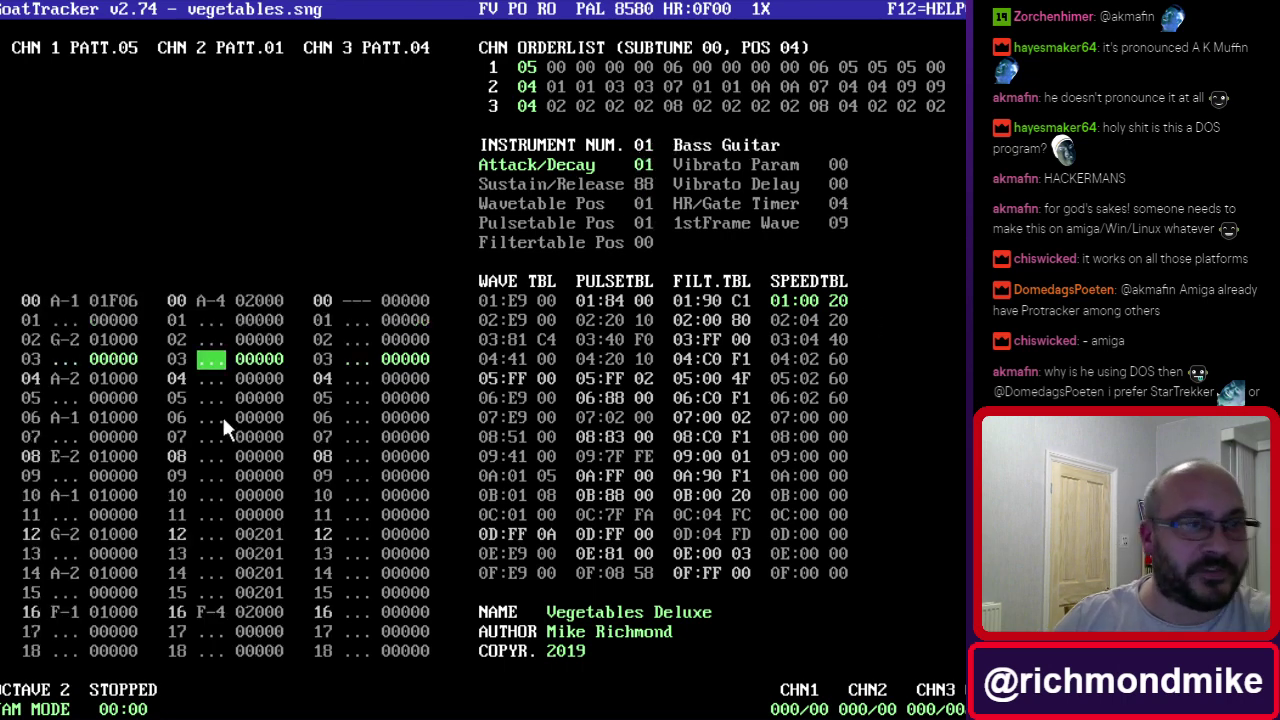
key(plus)
key(minus)
key(minus)
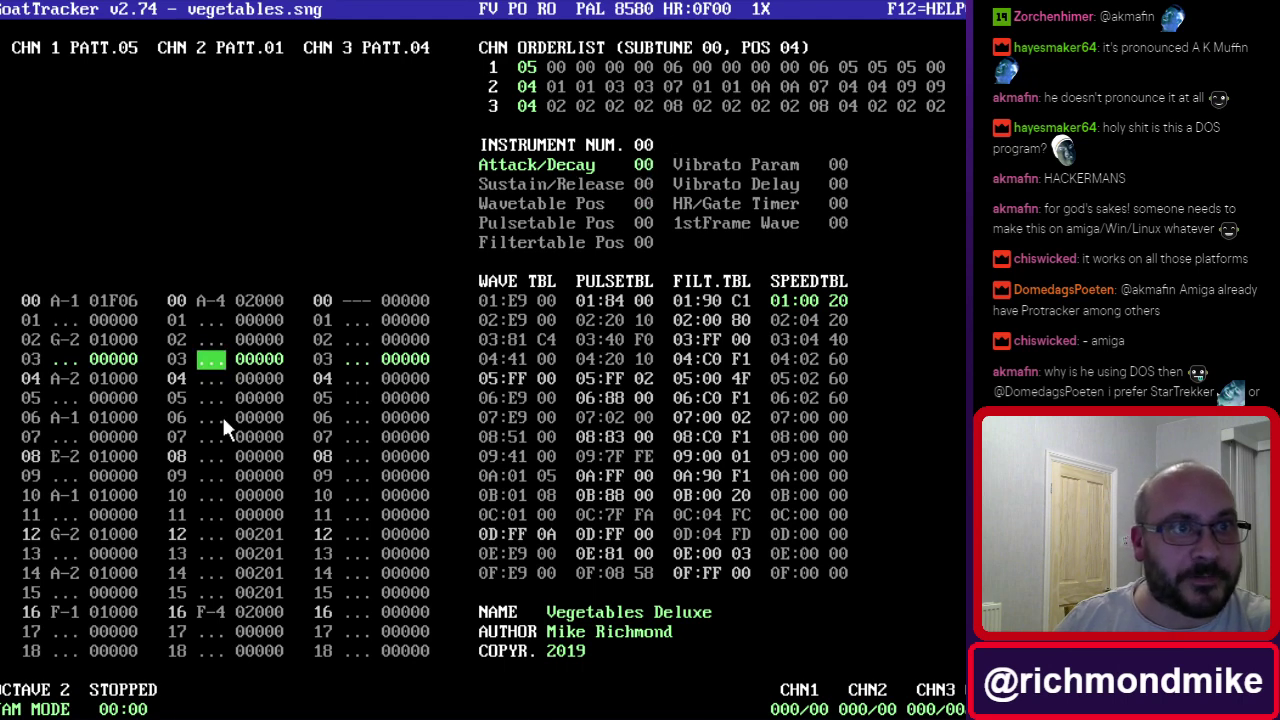
key(plus)
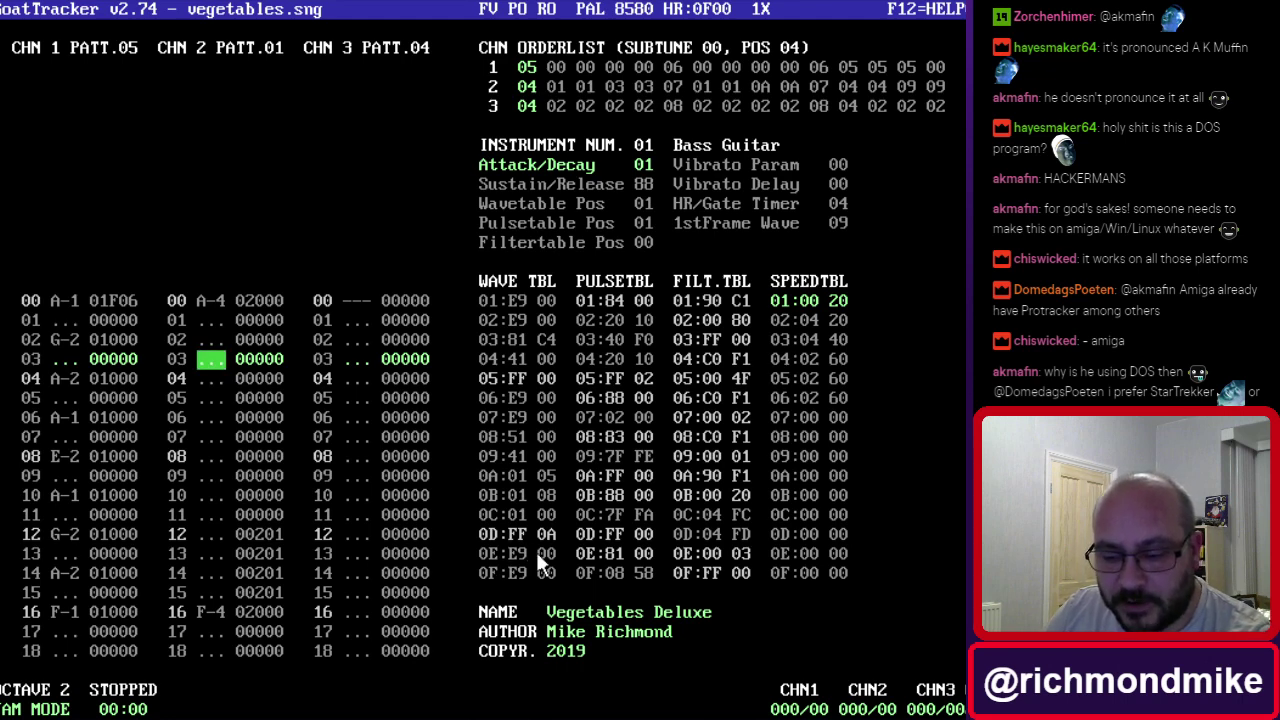
Play the song from the beginning and stop playback.
key(F1)
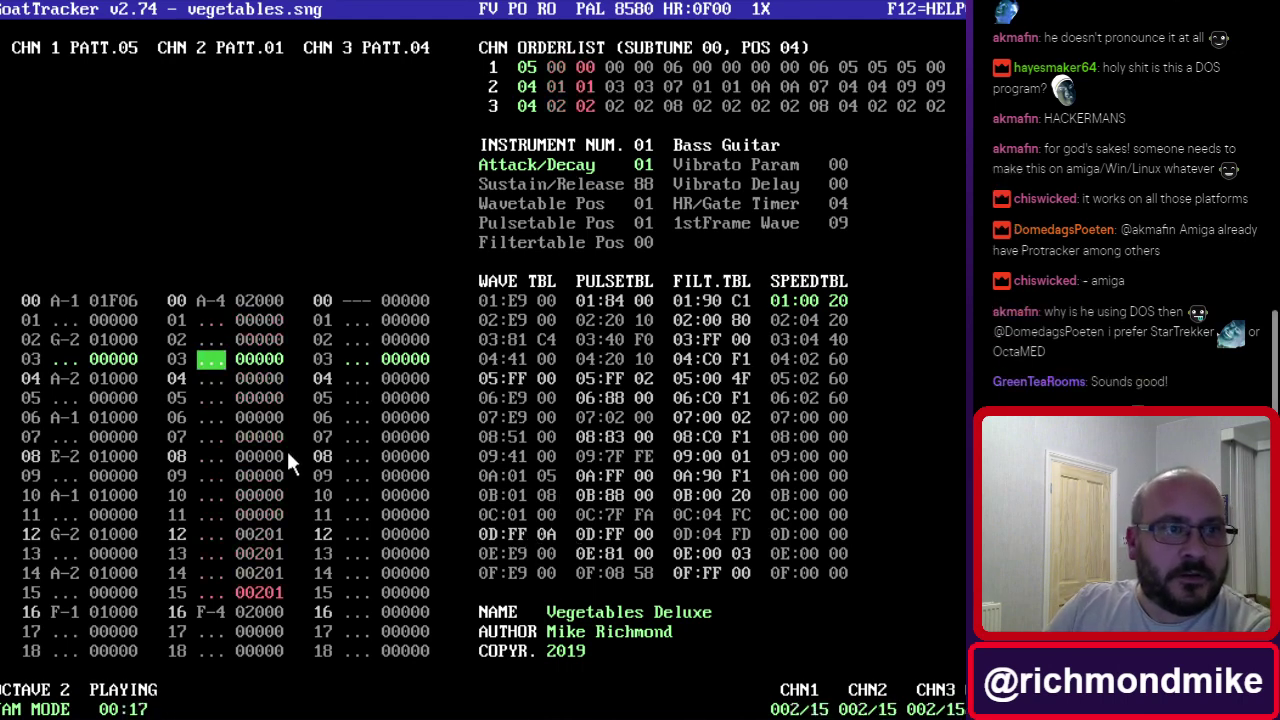
key(F4)
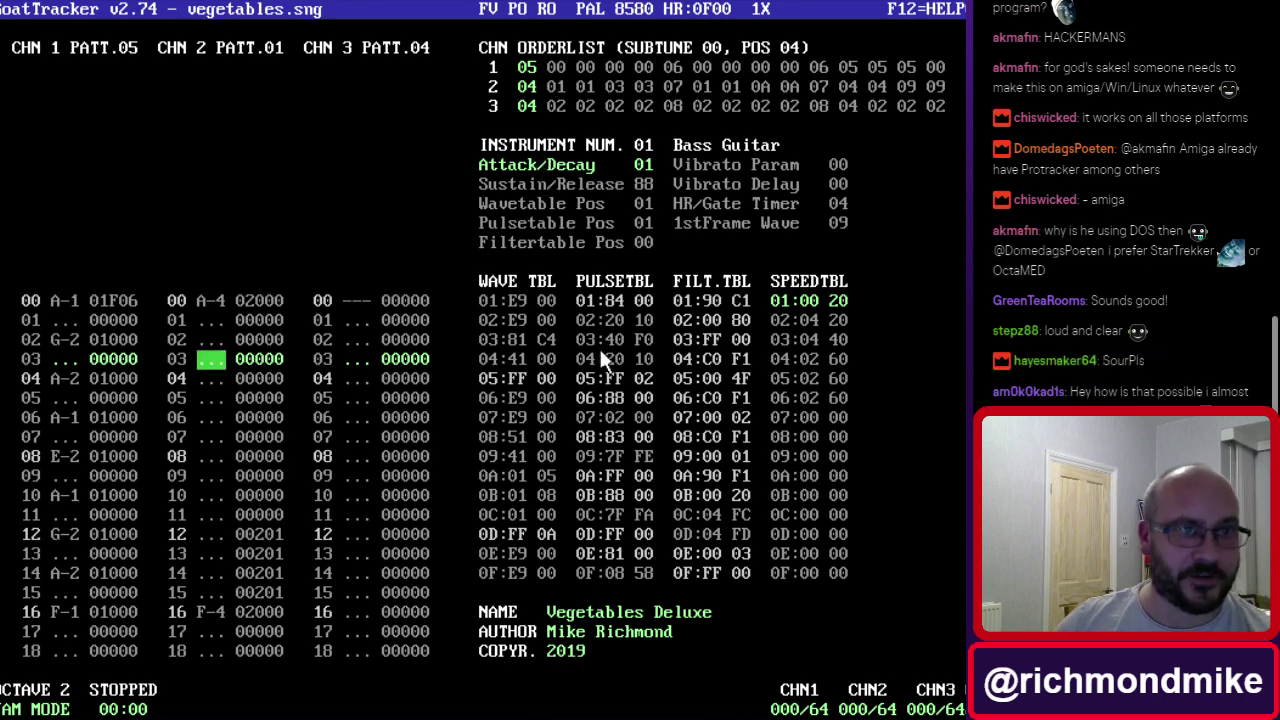
Cycle through the orderlist, instrument, table and song name sections and return to the pattern editor.
key(Tab)
key(Tab)
key(Tab)
key(Tab)
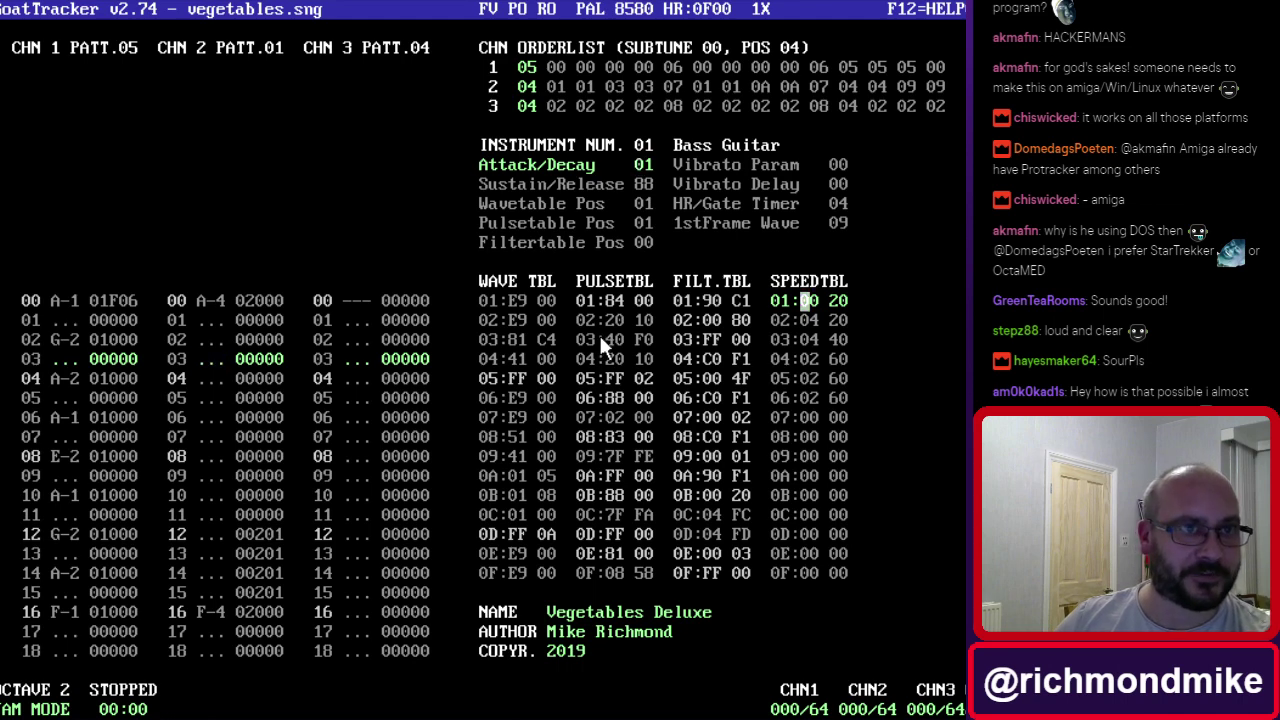
key(Tab)
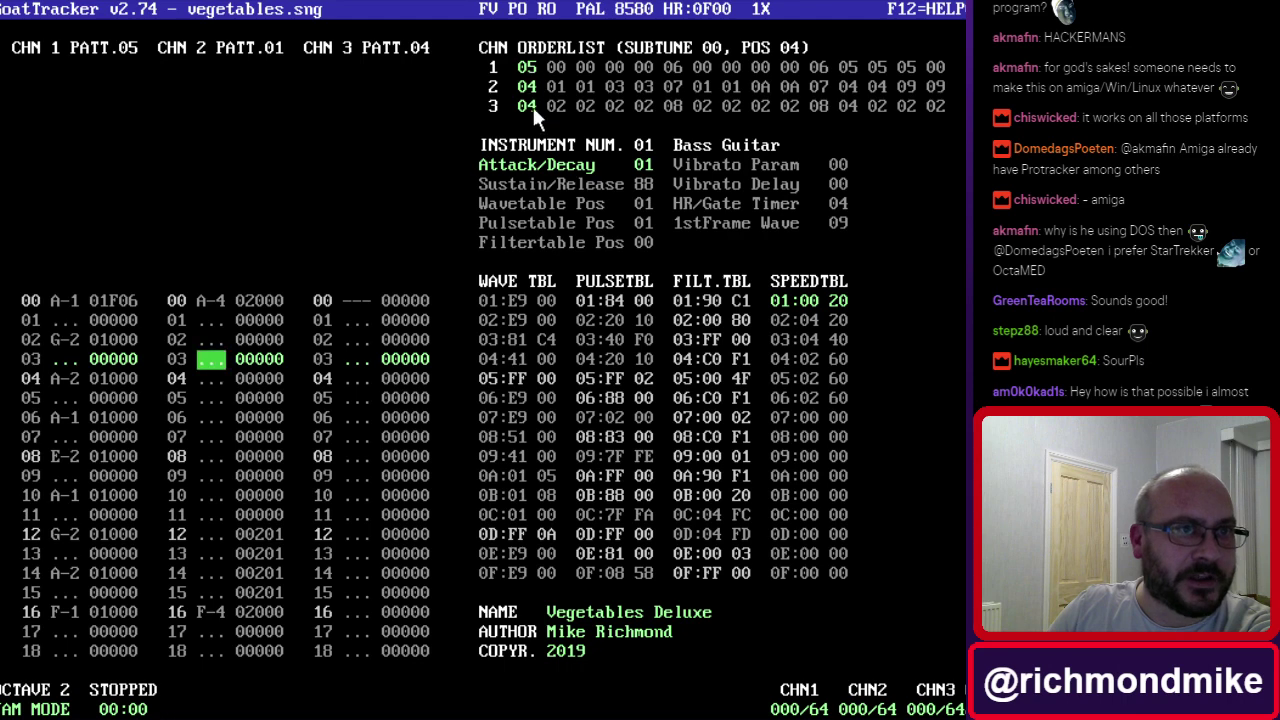
Mark orderlist position 04 as the start position in all three channels, then play from it and stop.
click(635, 63)
click(641, 85)
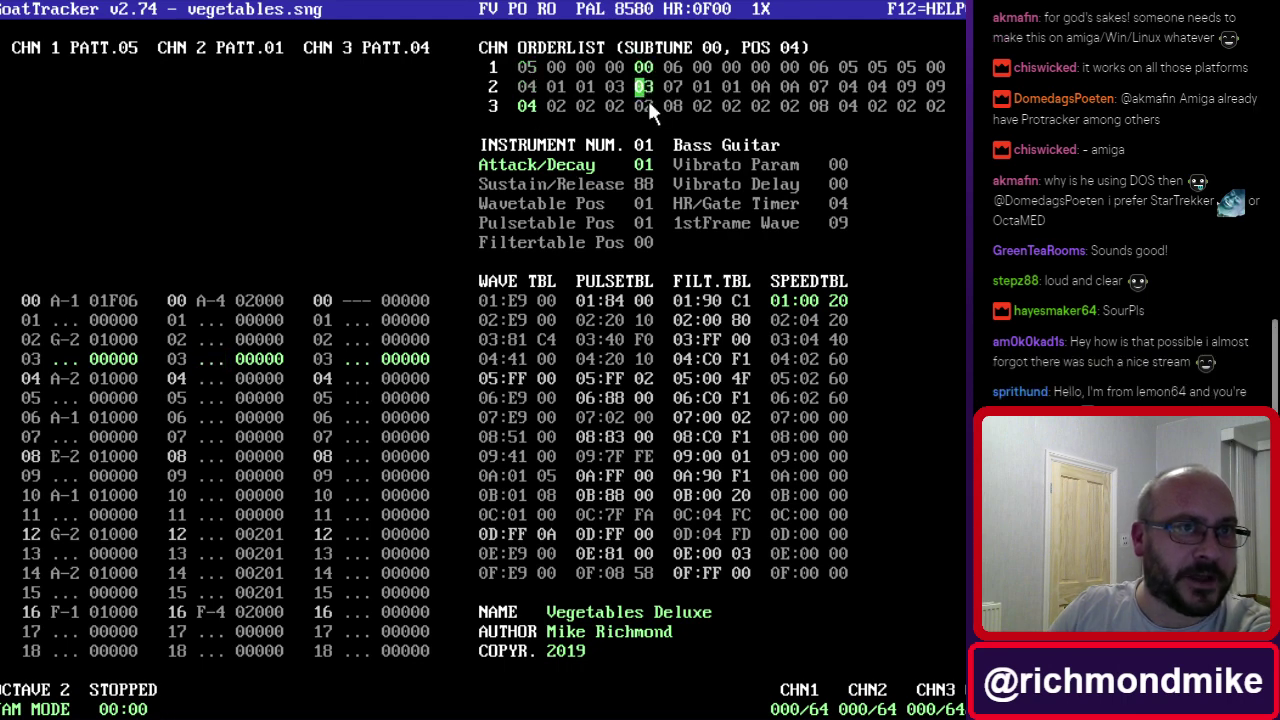
click(648, 102)
key(F2)
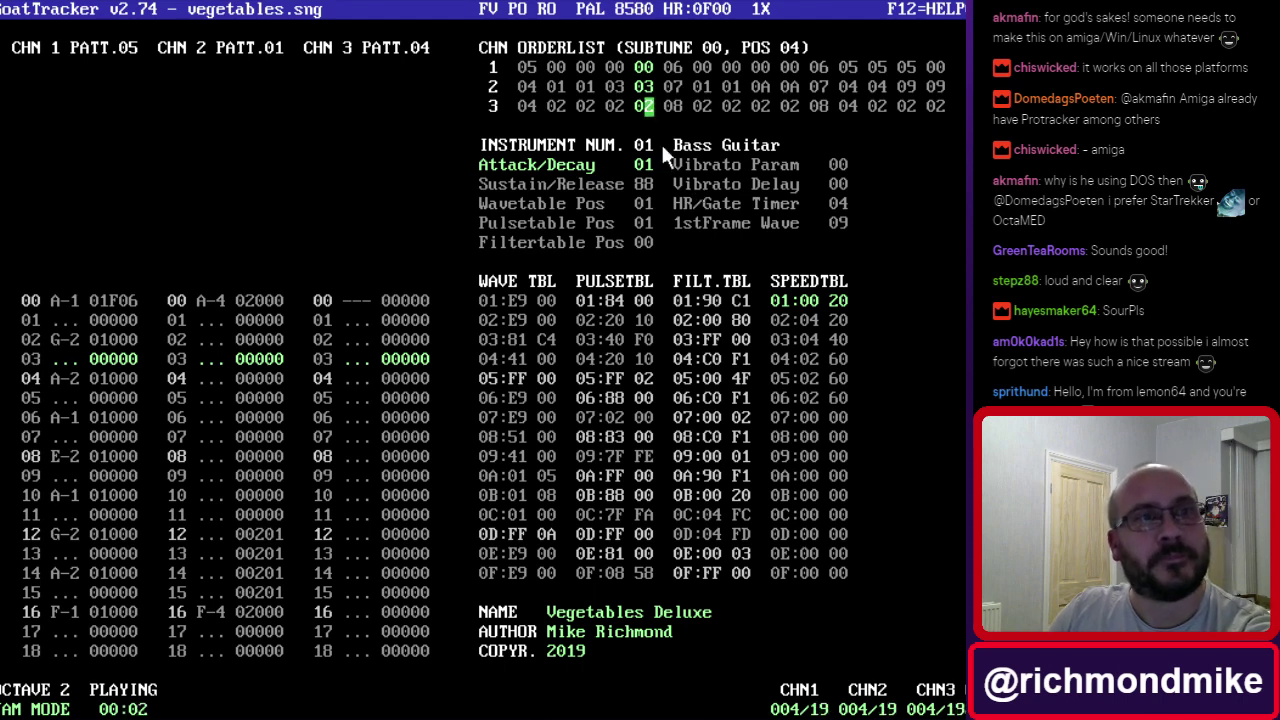
key(F4)
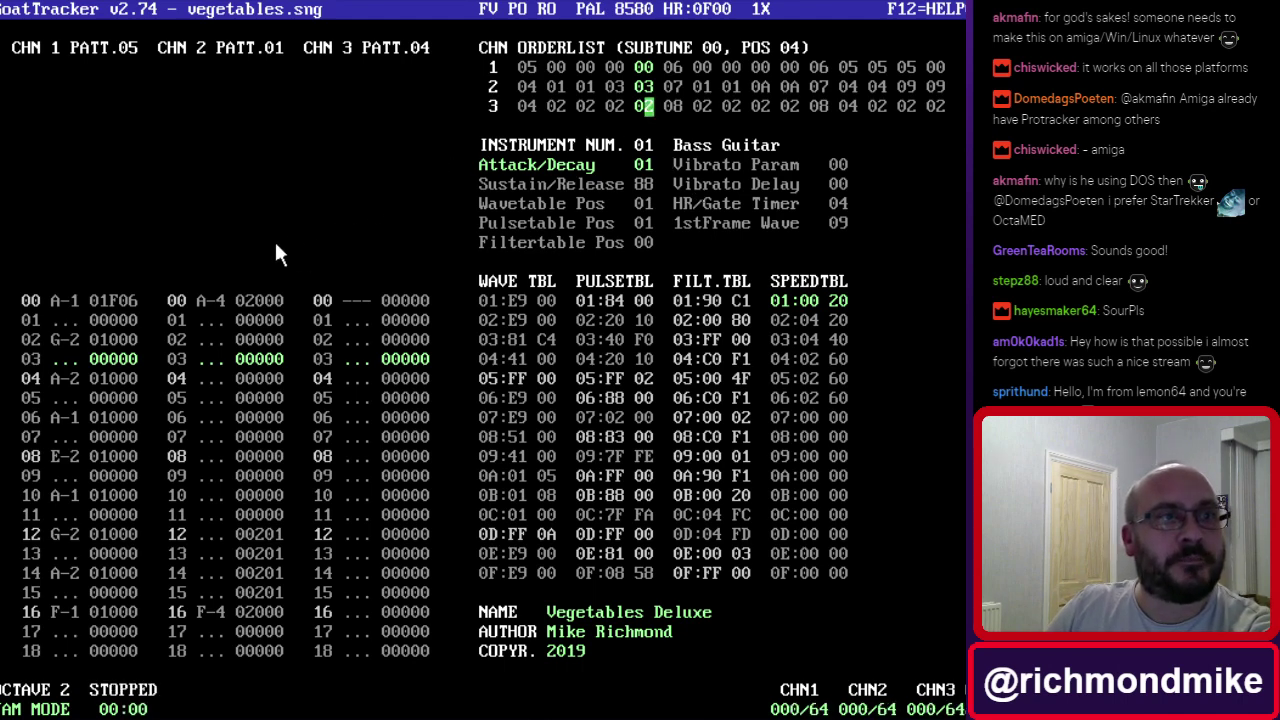
Play the song from the beginning again, ignoring the marked position, and stop it.
key(F1)
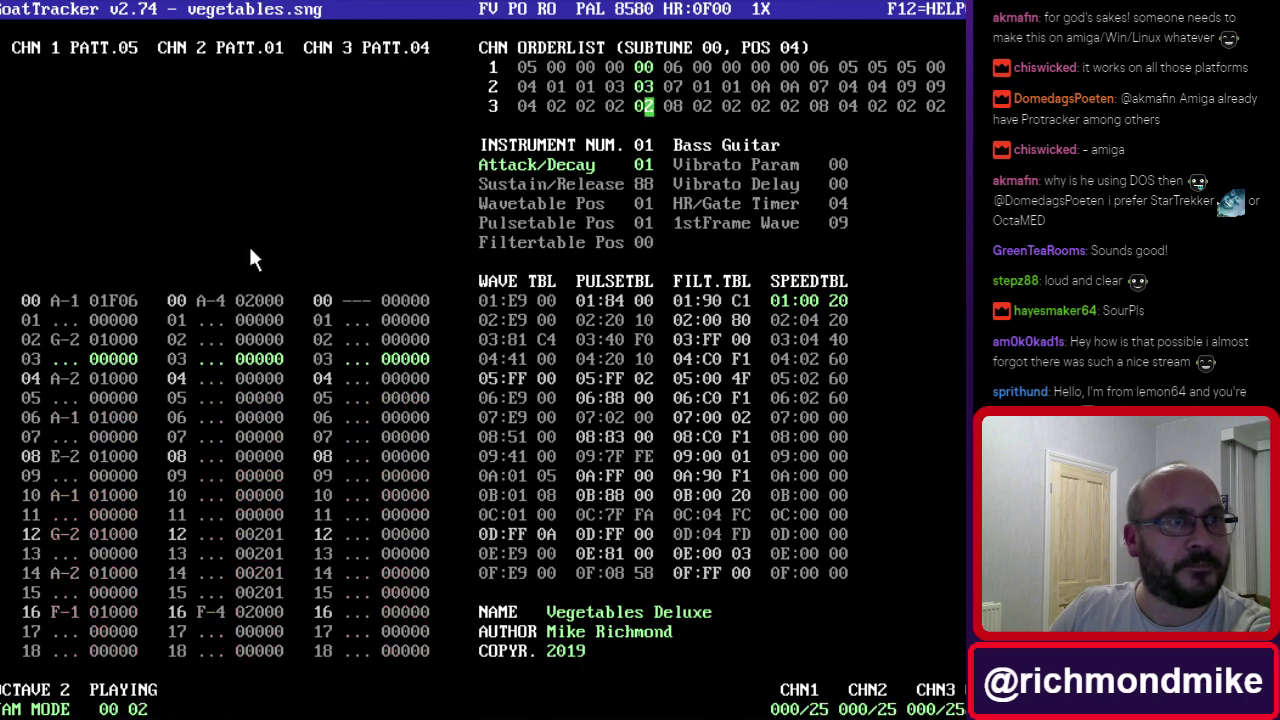
key(F1)
key(F4)
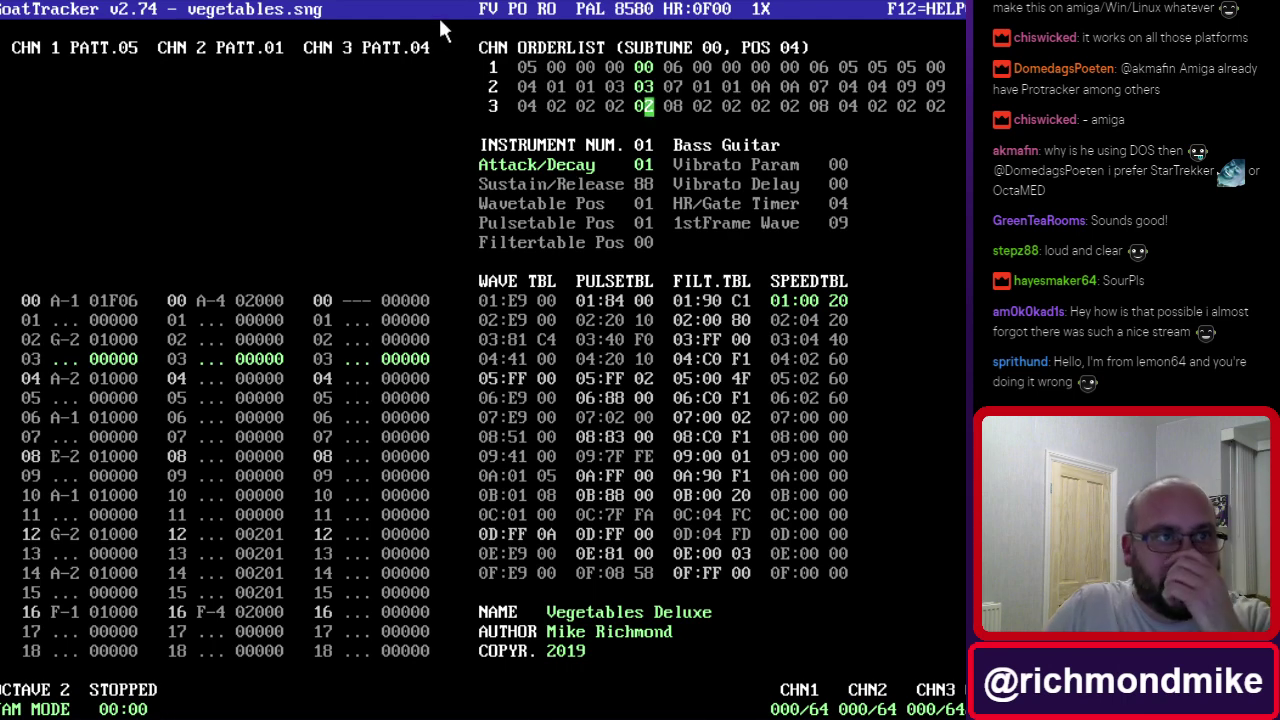
Start the Clear function and decline optimizing everything and clearing the orderlists, patterns and tables.
mouse_move(448, 14)
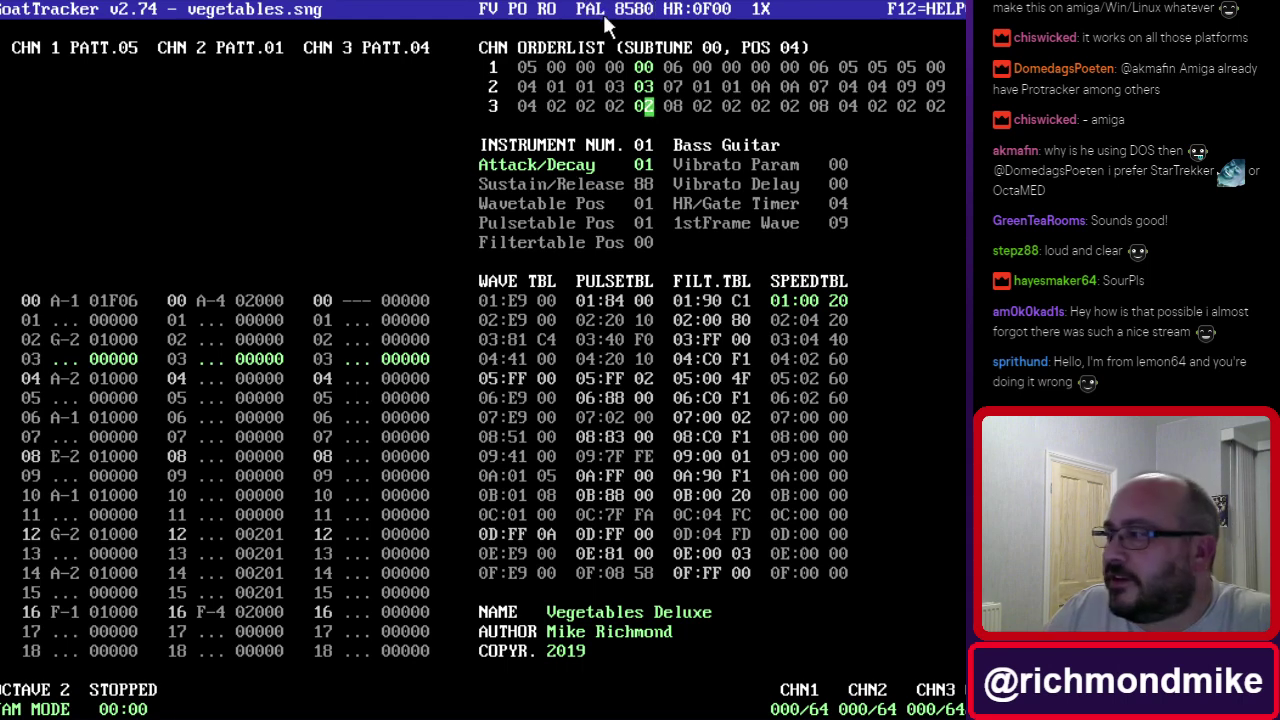
mouse_move(607, 10)
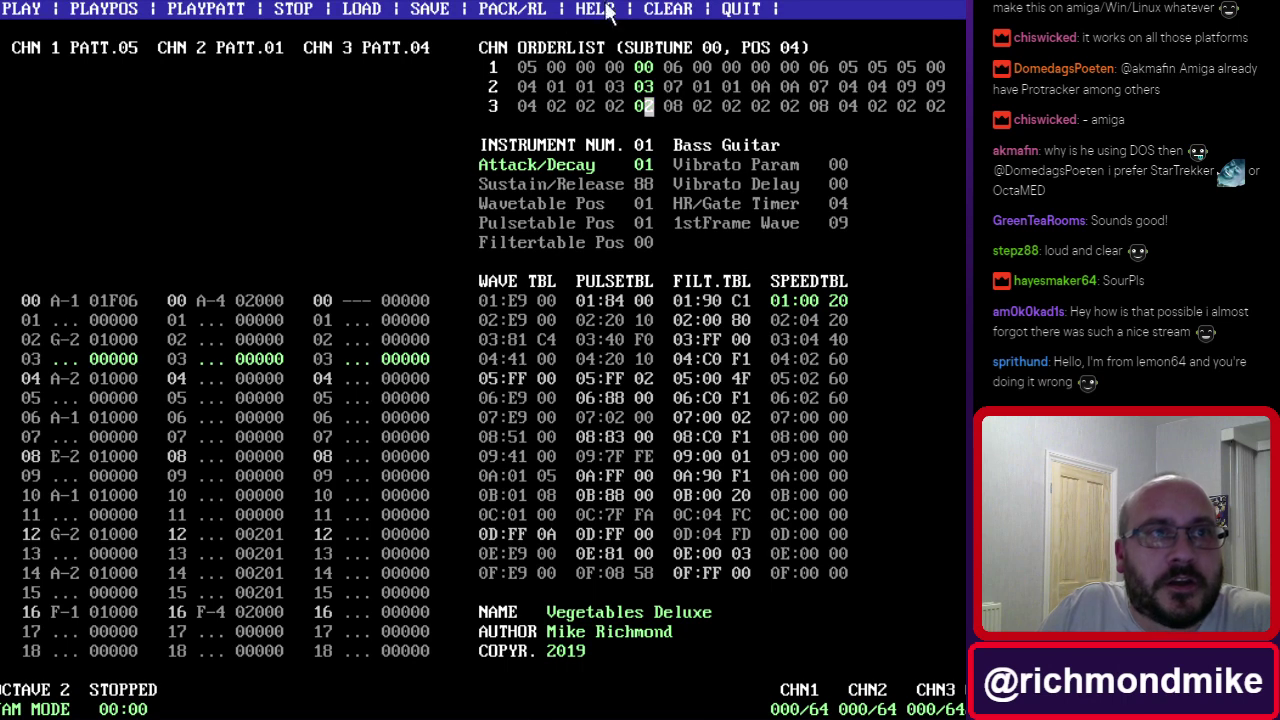
click(660, 10)
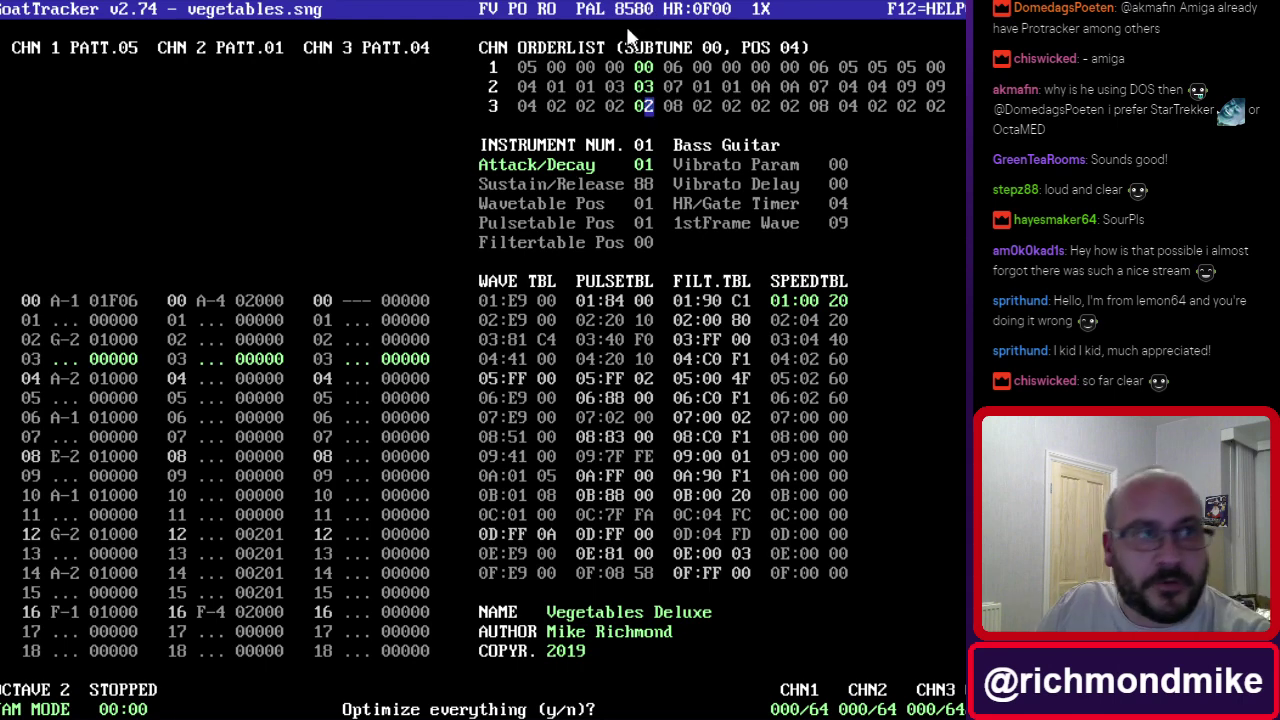
key(n)
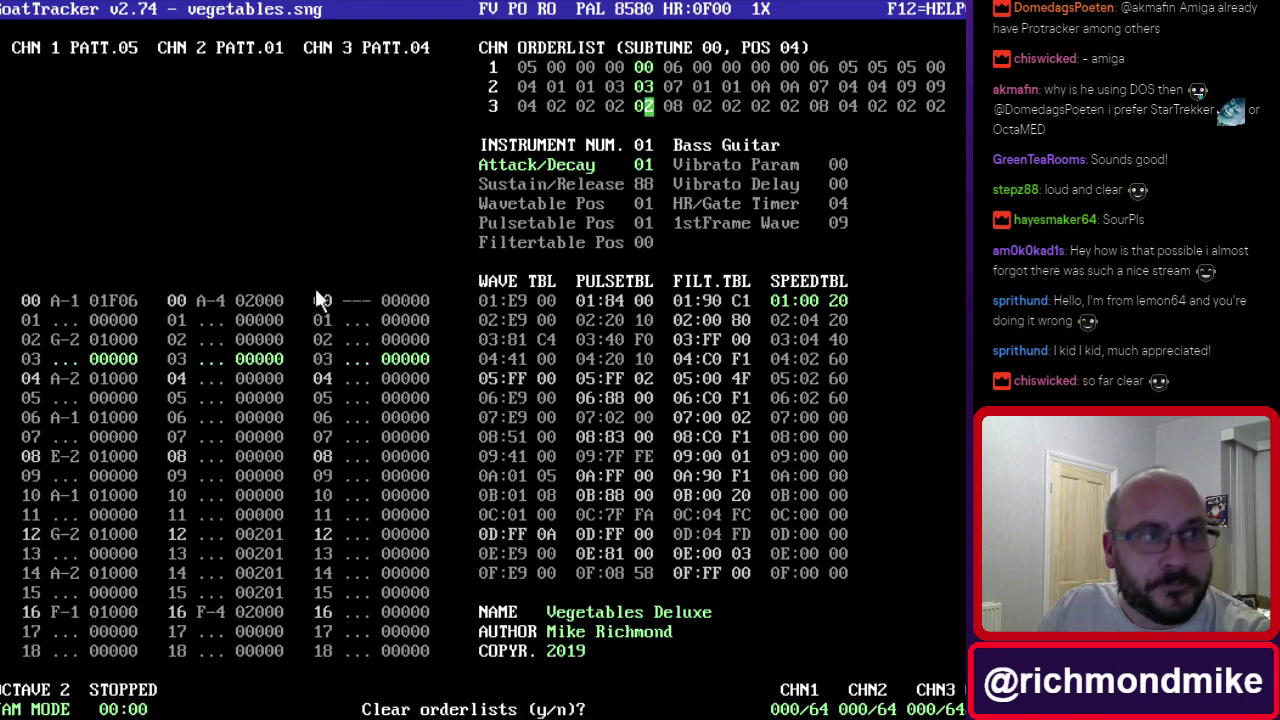
key(n)
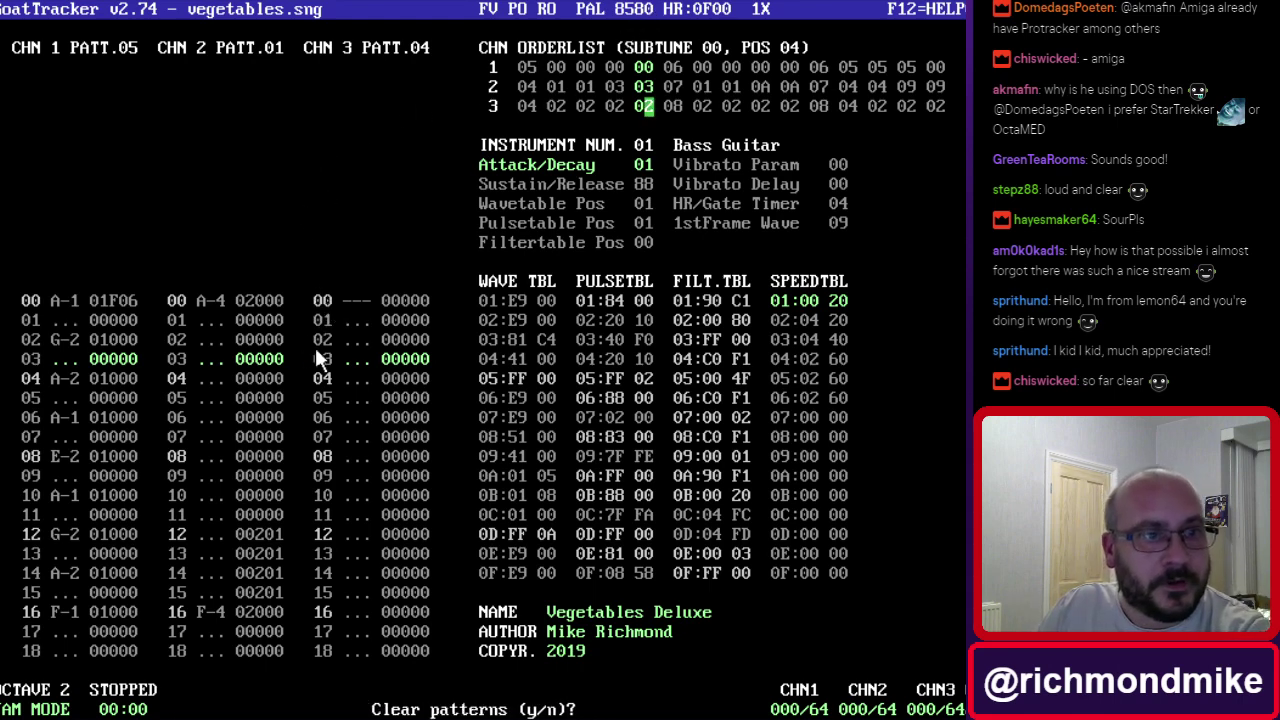
key(n)
key(n)
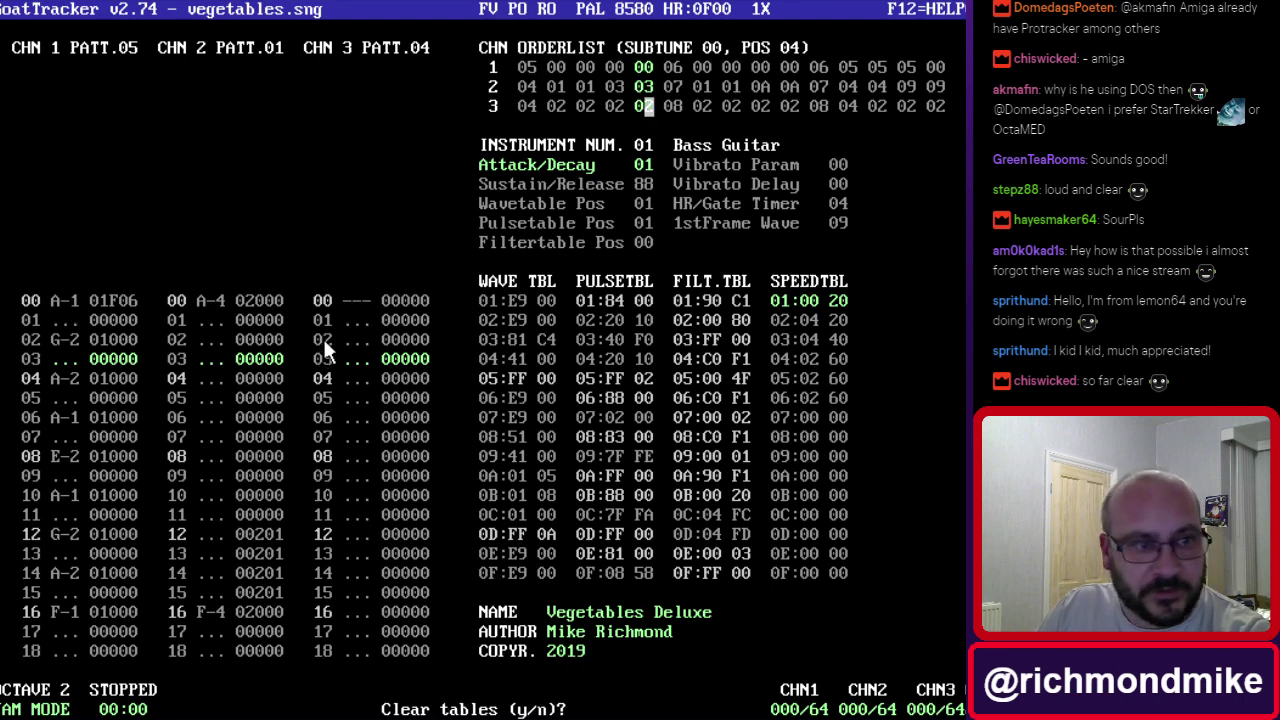
key(n)
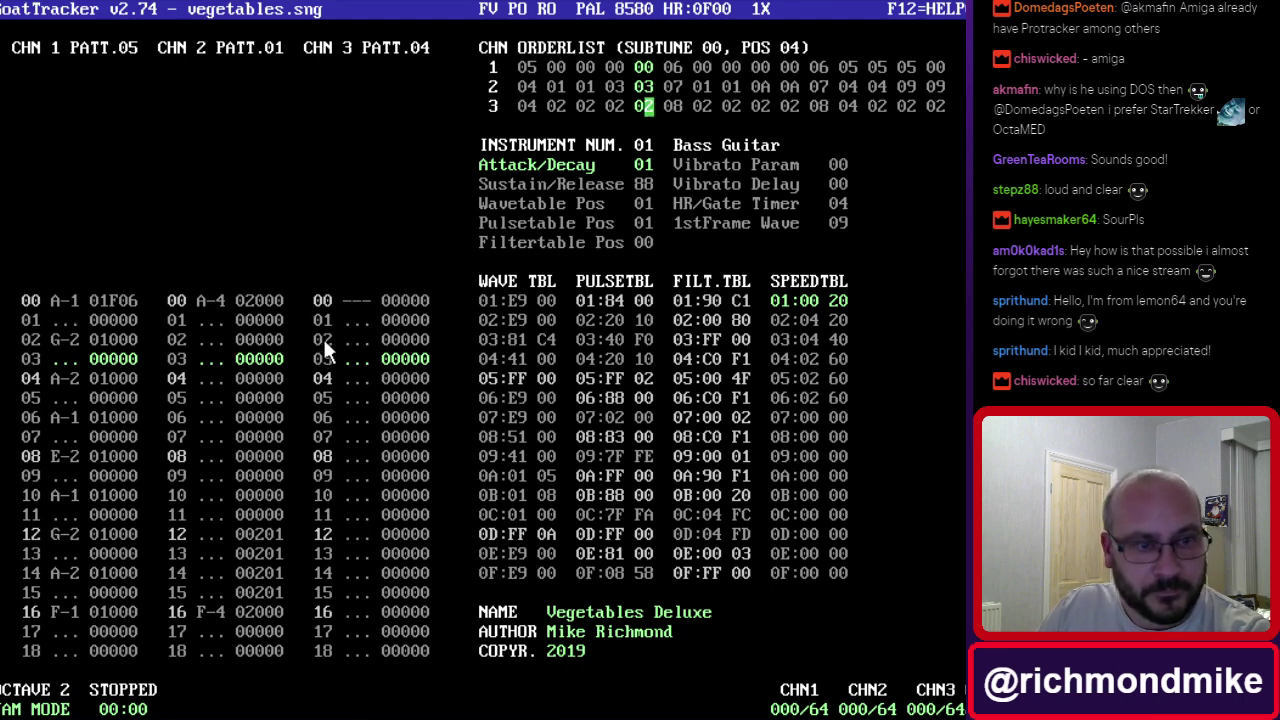
Play the song from the beginning in follow mode, stop it, and go to row 00 of channel 1's pattern 00.
key(F1)
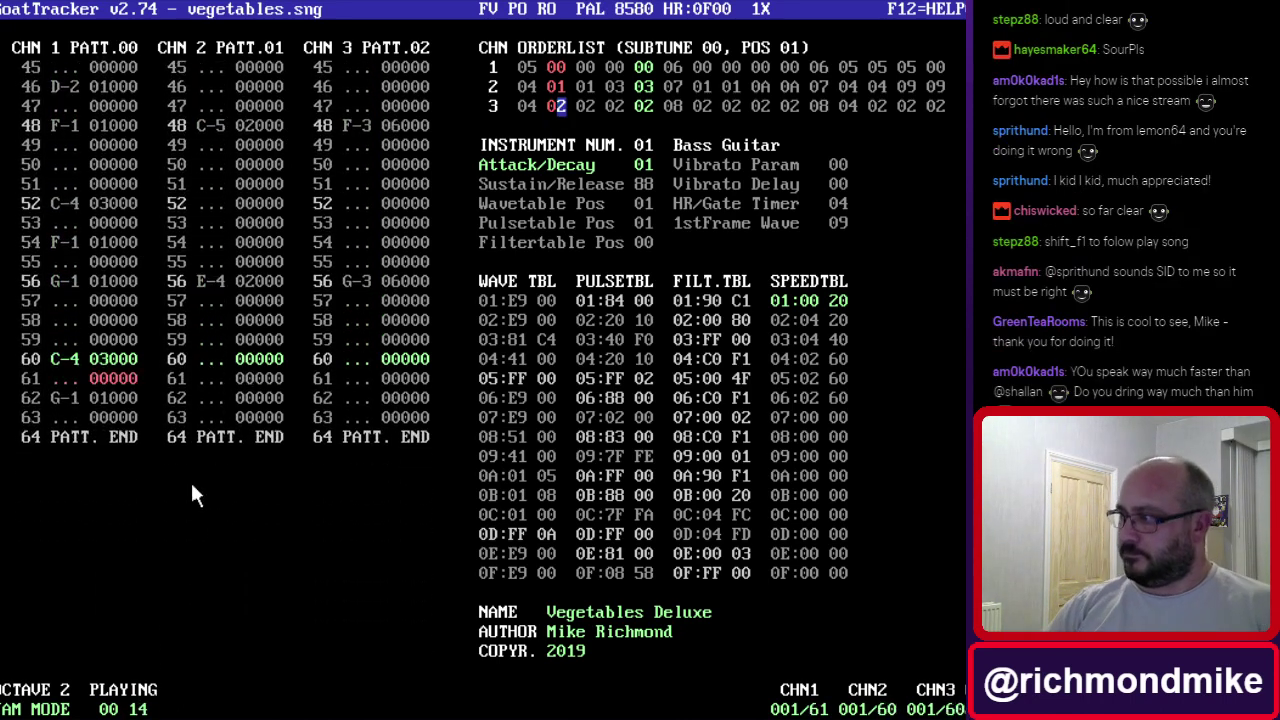
key(F4)
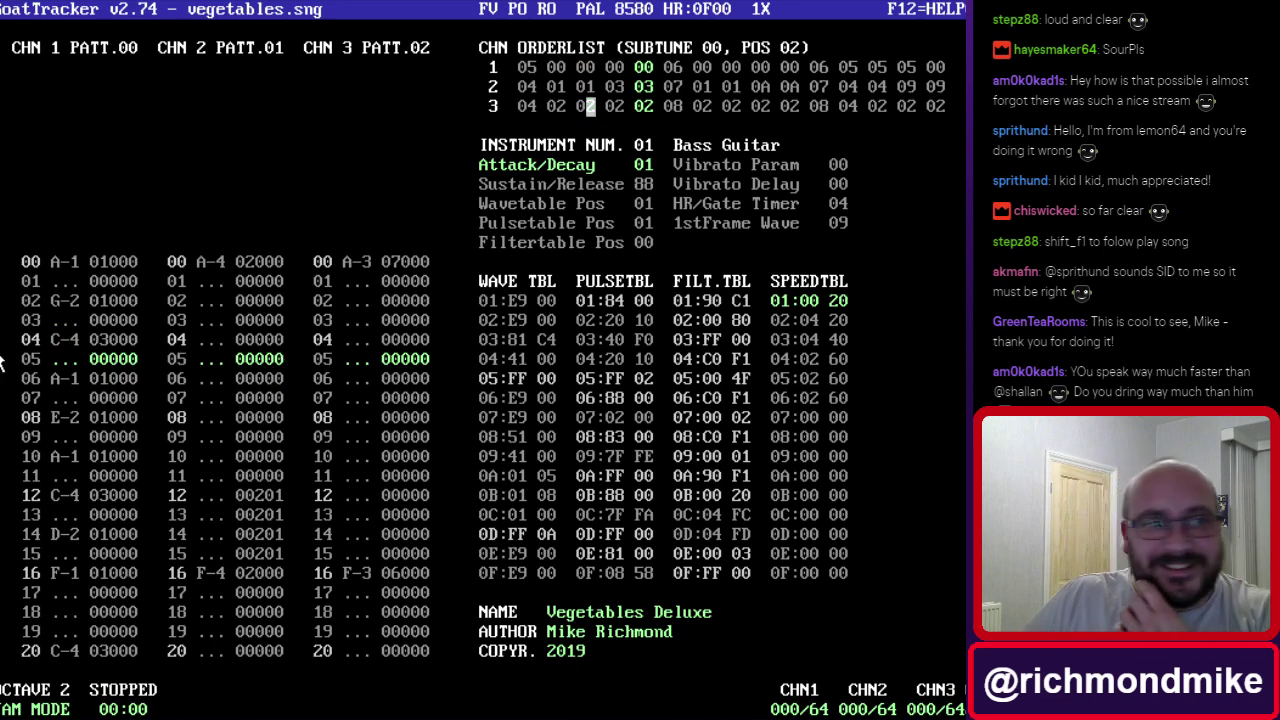
click(62, 264)
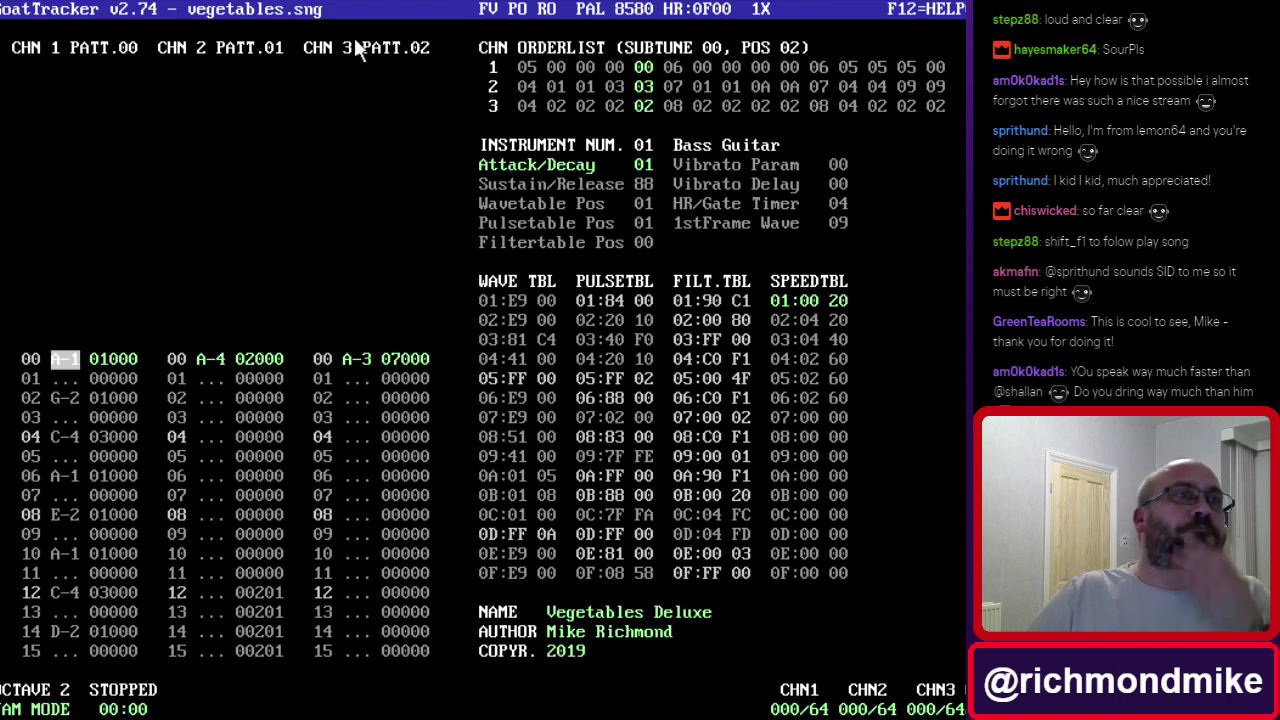
Start the Clear function and agree to optimize everything in the song.
mouse_move(362, 18)
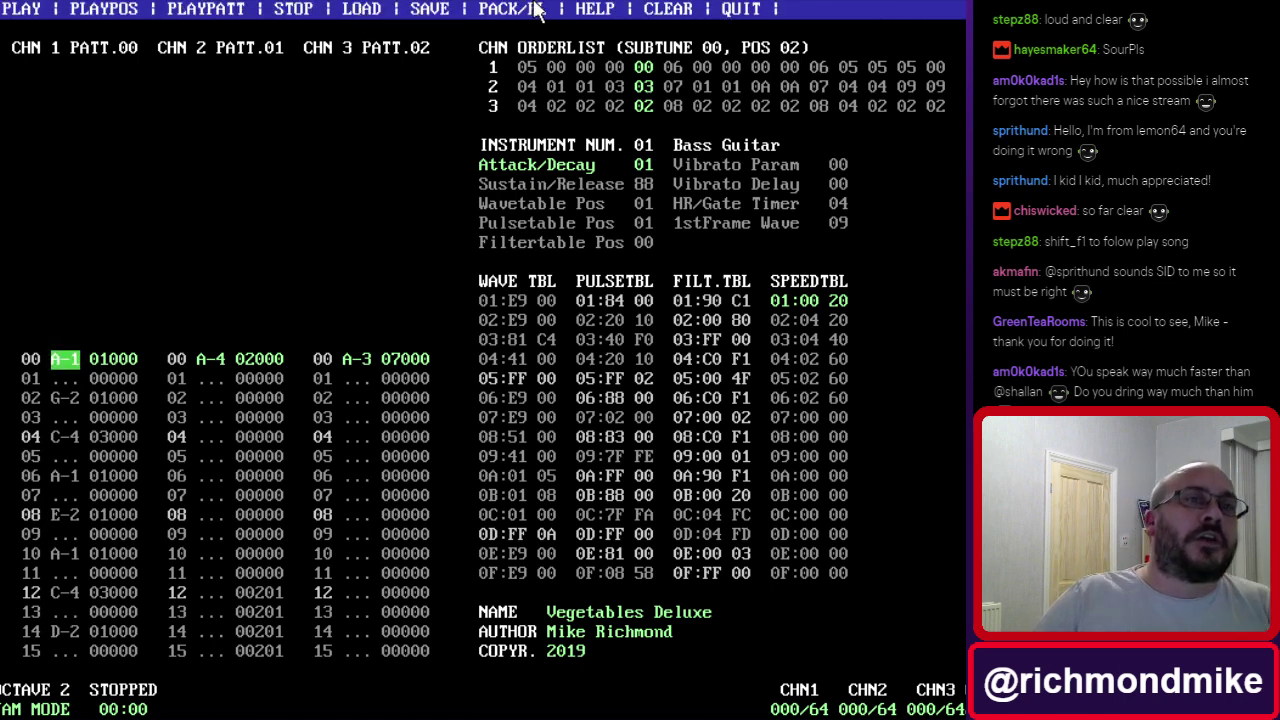
click(655, 8)
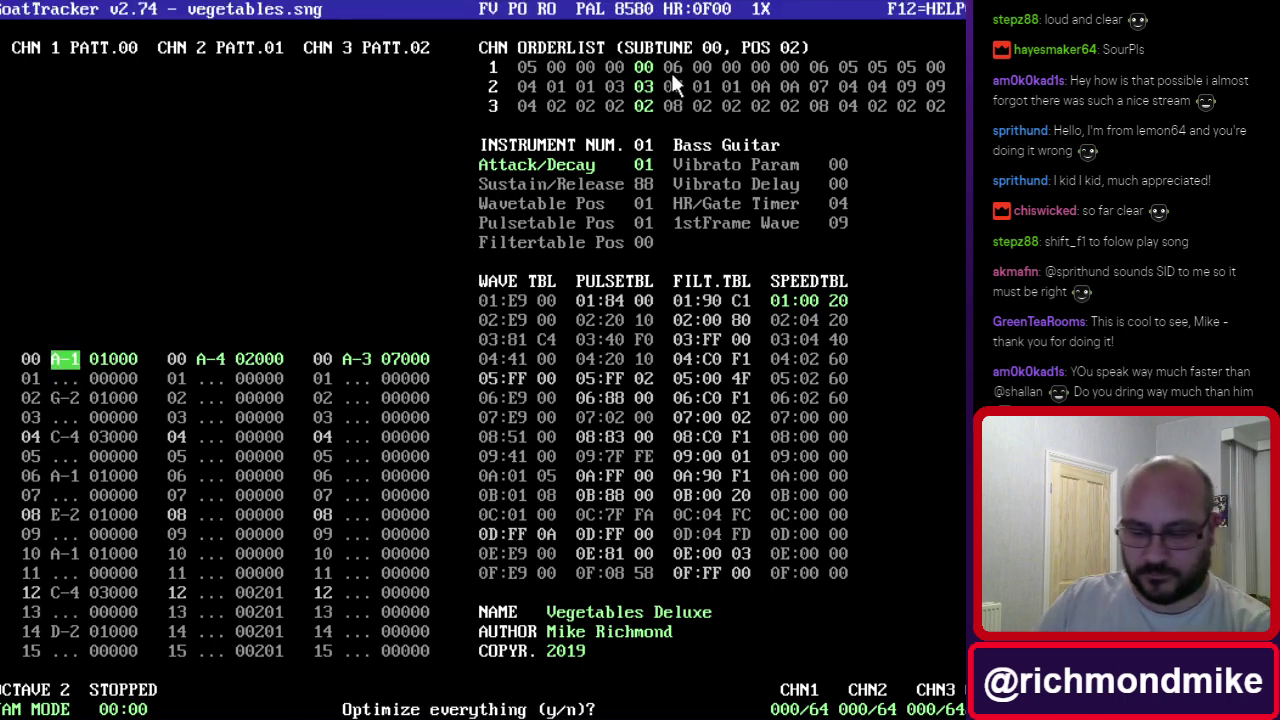
key(y)
Start the Clear function again, decline optimizing and every clearing option, and accept the pattern length of 64.
mouse_move(585, 14)
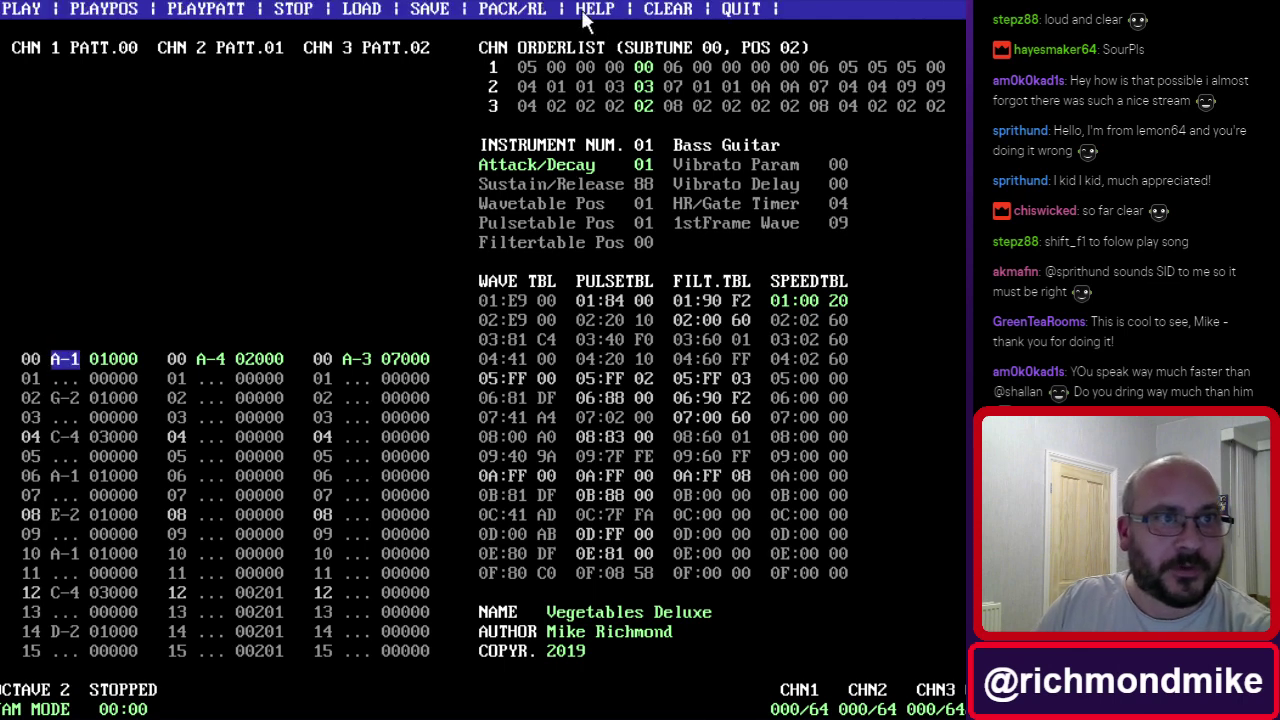
click(655, 12)
key(n)
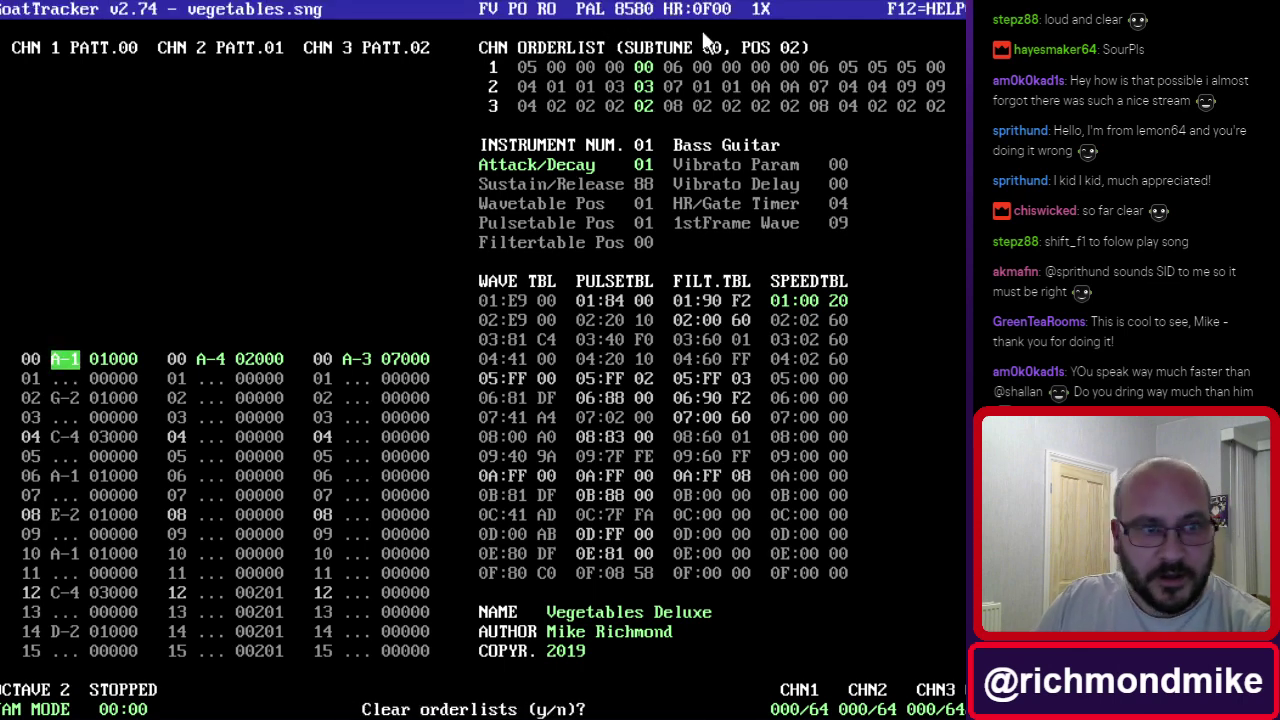
key(n)
key(n)
key(n)
key(n)
key(n)
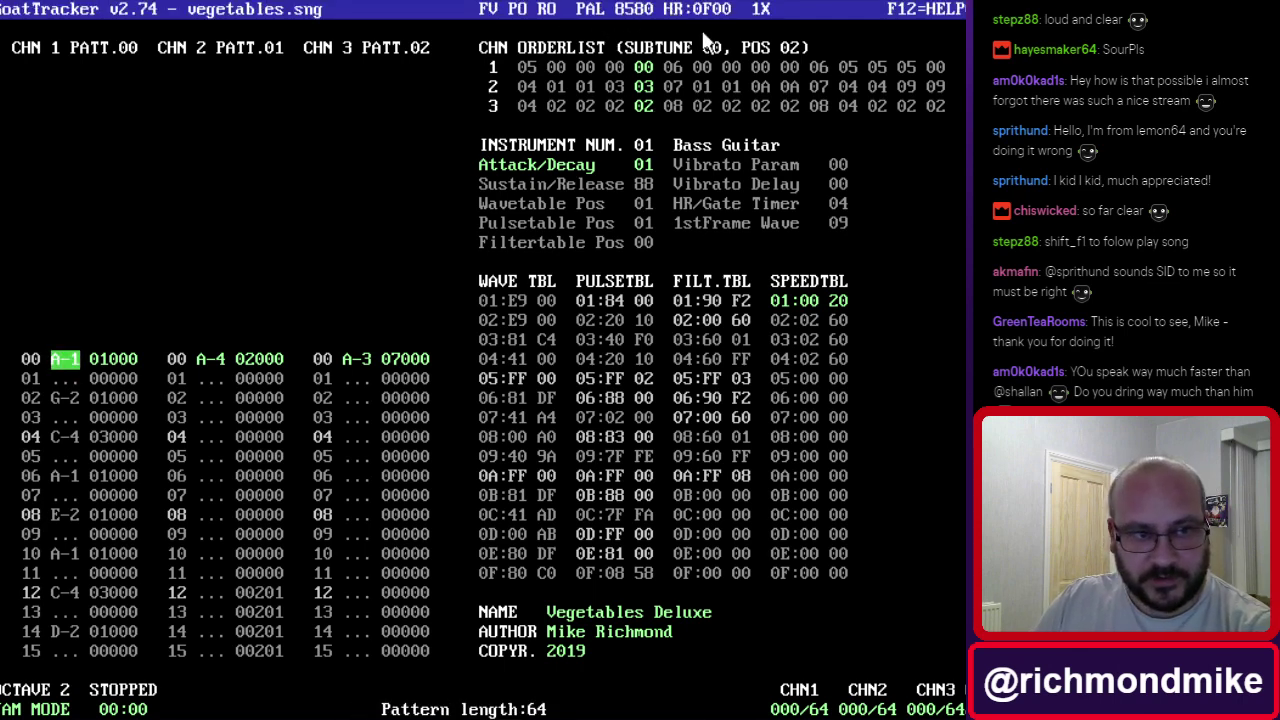
key(Return)
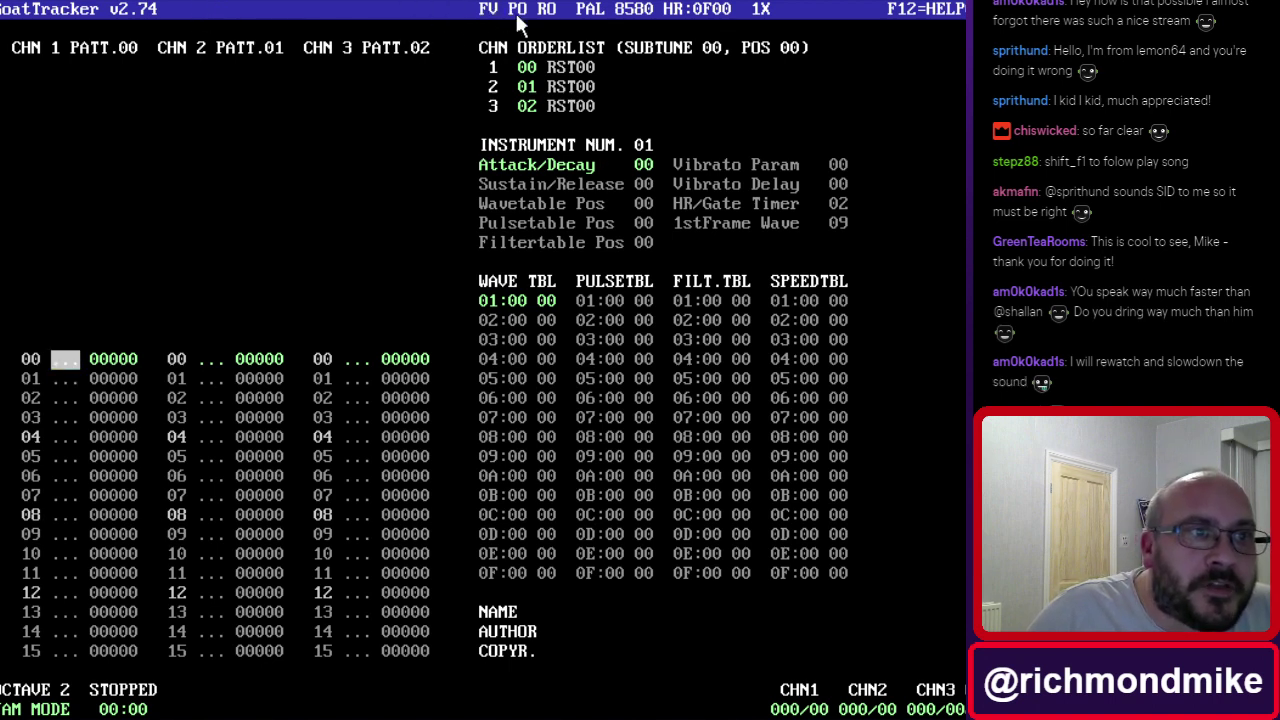
Toggle the video timing away from PAL and back, and switch the SID model to 6581 and back to 8580.
click(595, 12)
click(595, 12)
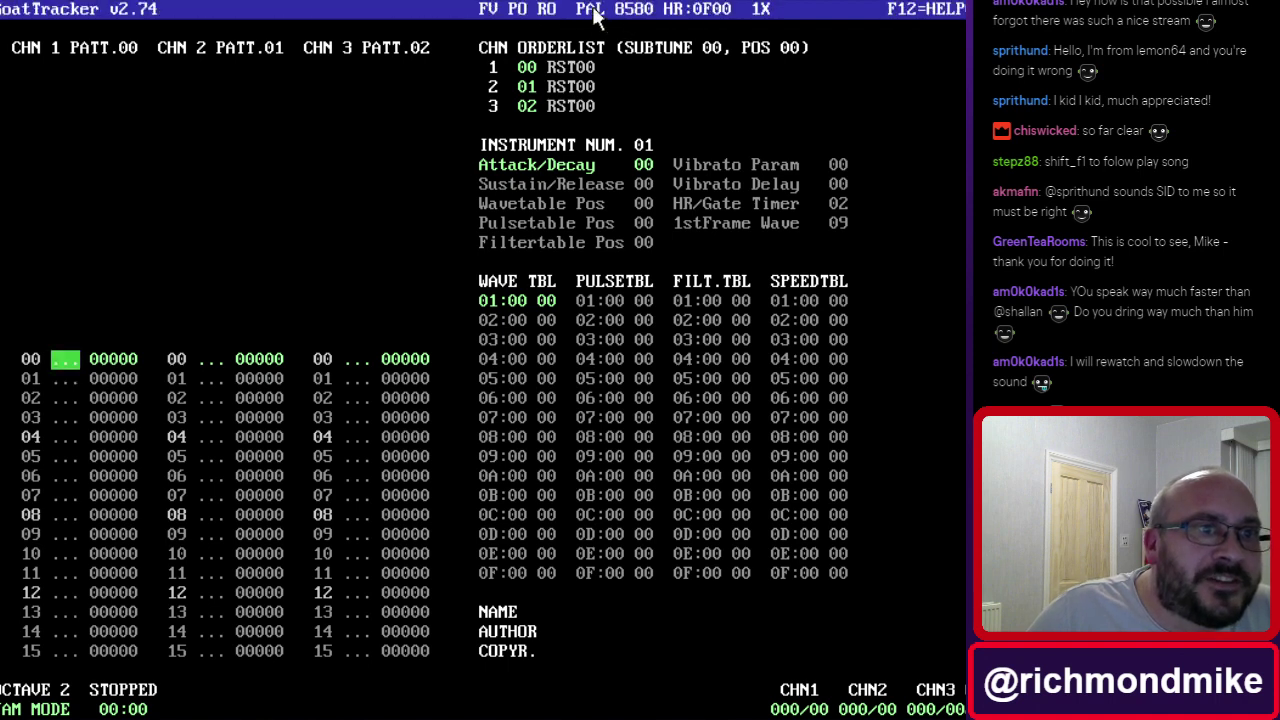
click(643, 12)
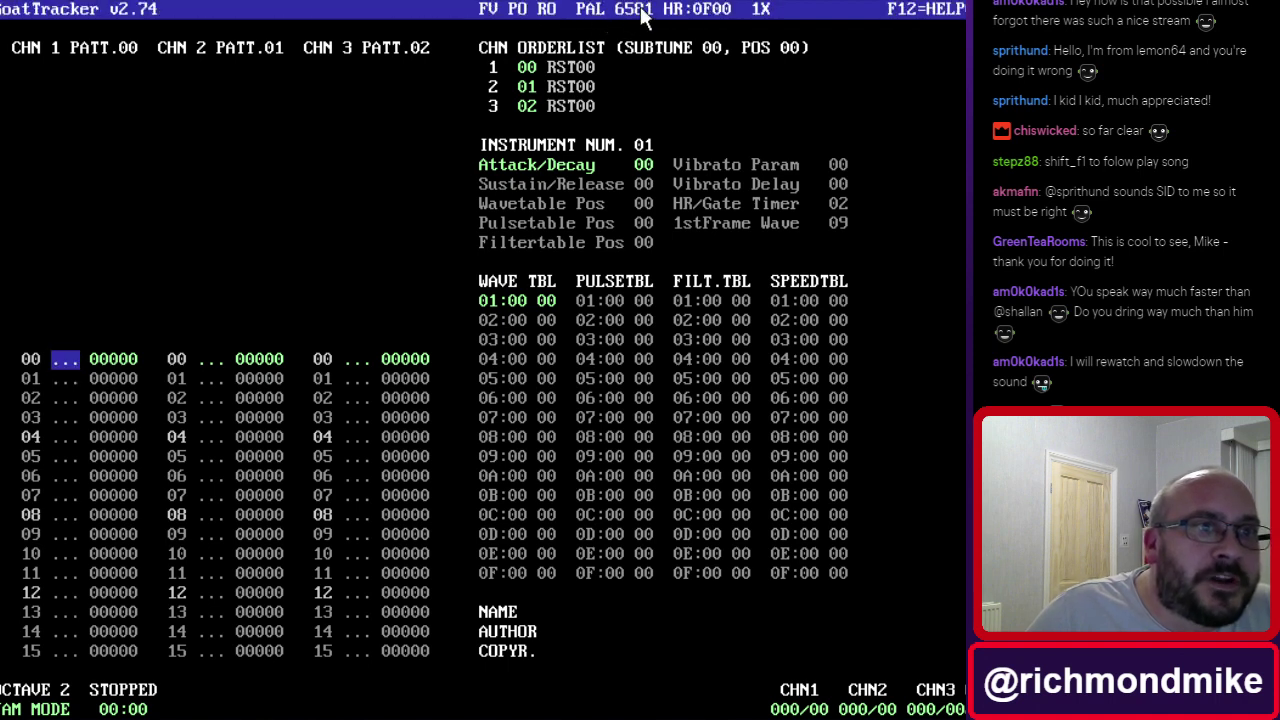
click(643, 12)
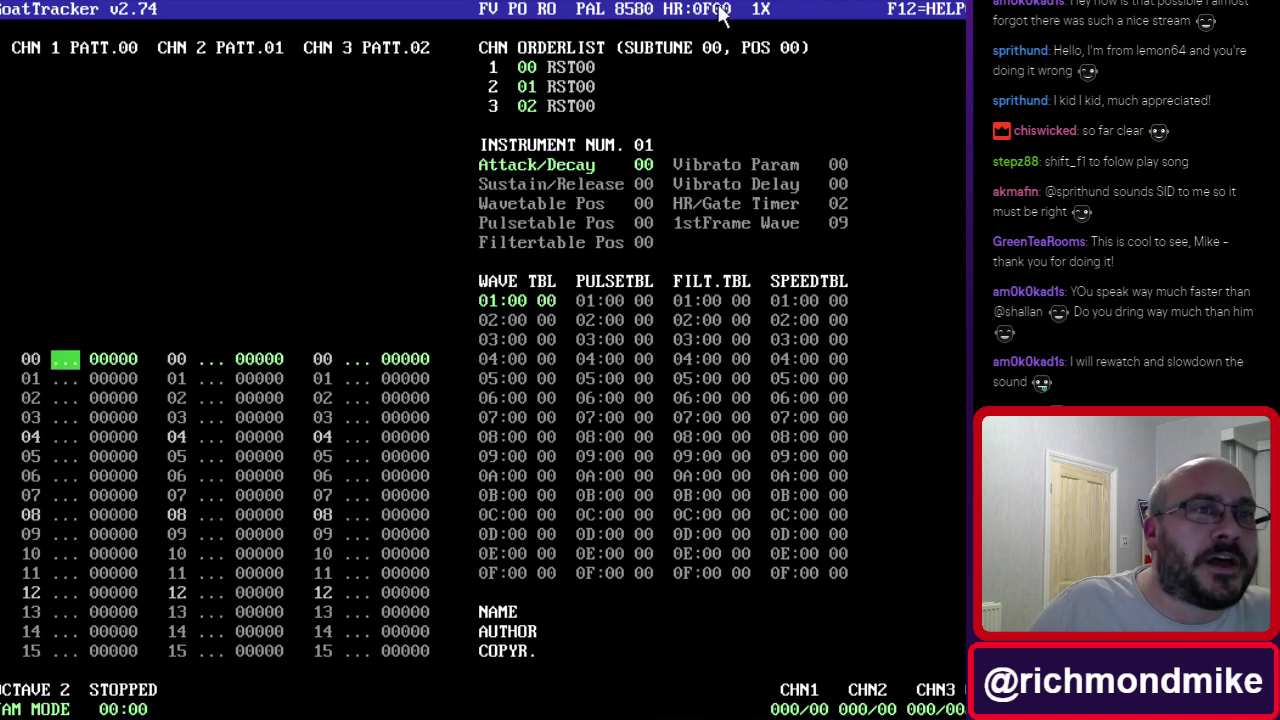
Switch the playback speed setting to 25Hz and restore it to 1X.
click(762, 10)
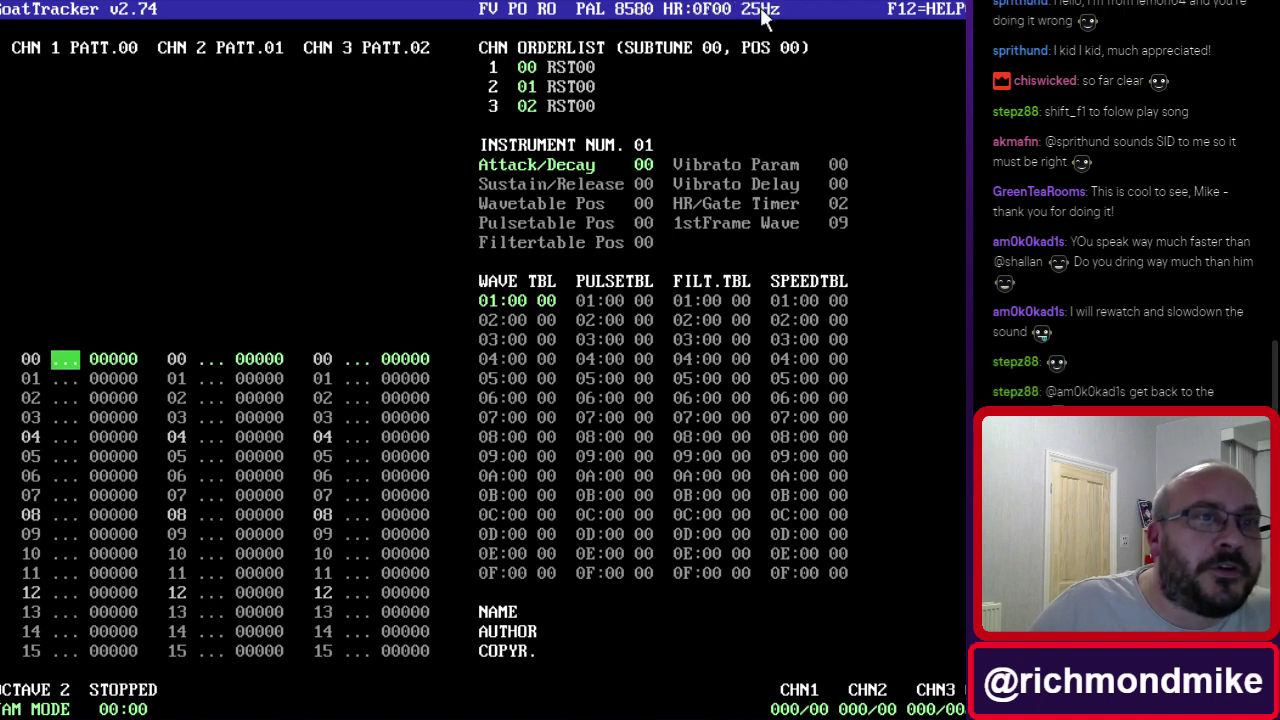
right_click(762, 10)
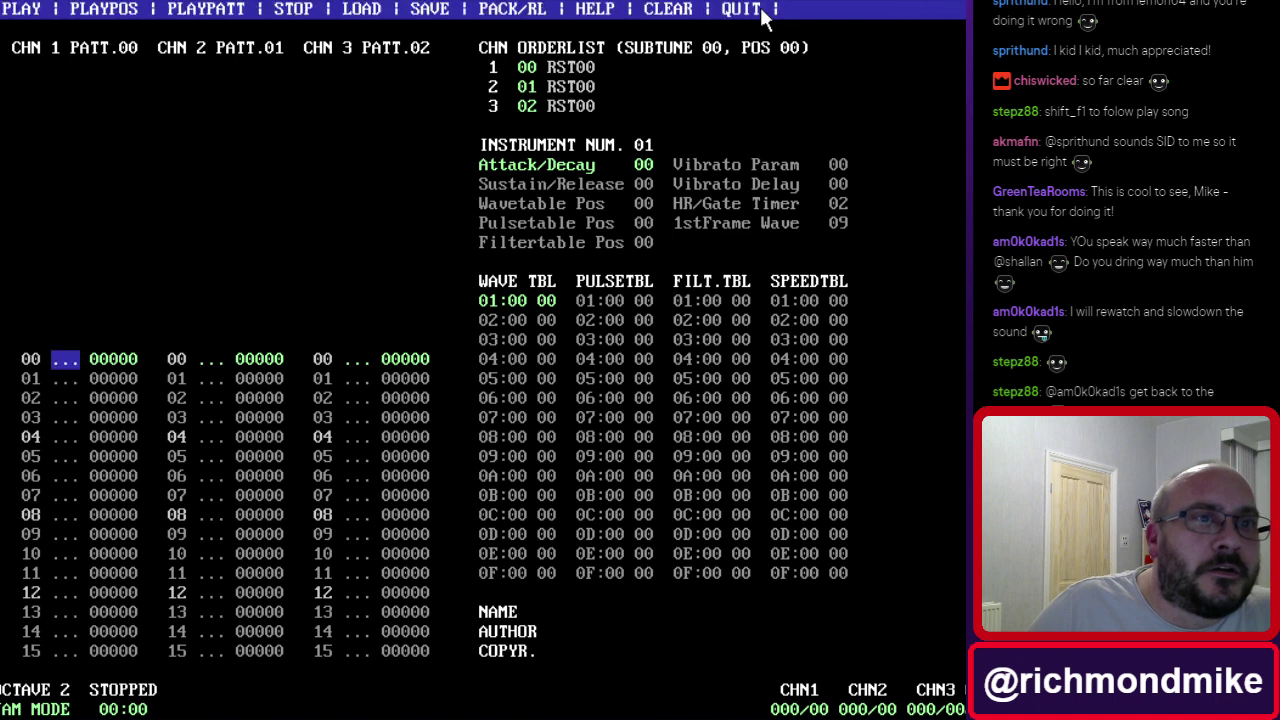
click(762, 10)
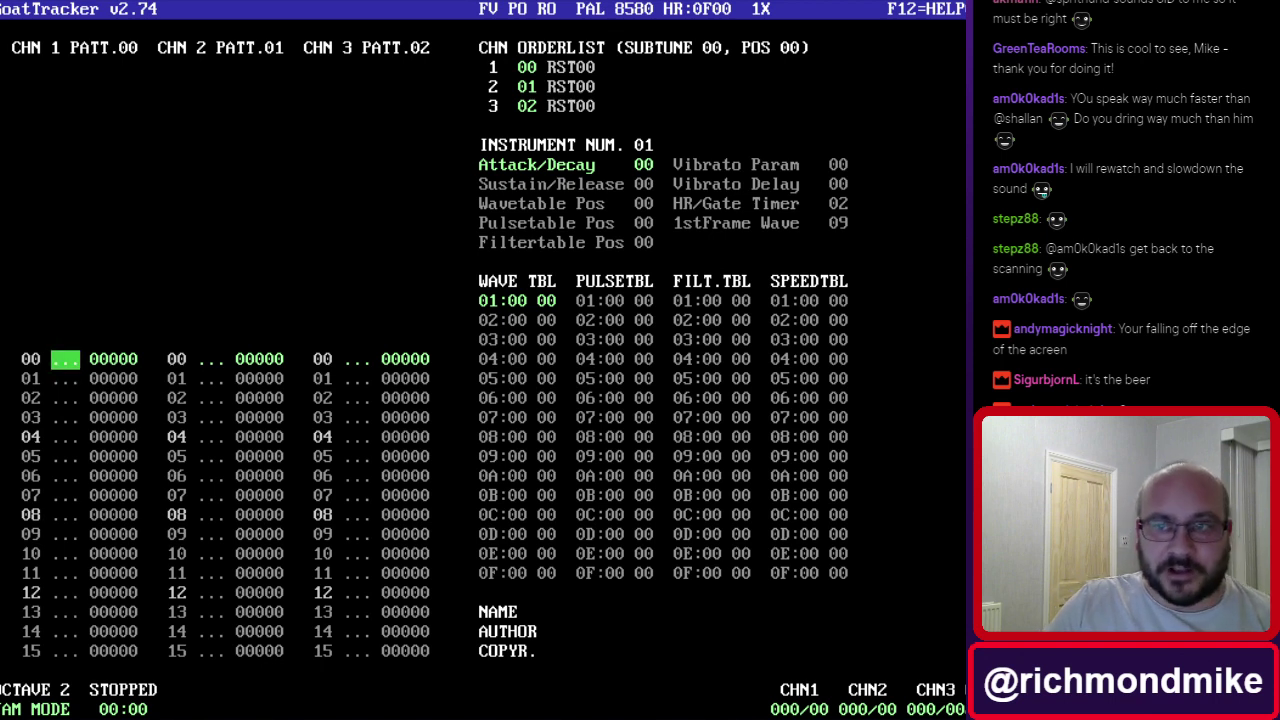
Name instrument 01 "Short Lead".
click(703, 141)
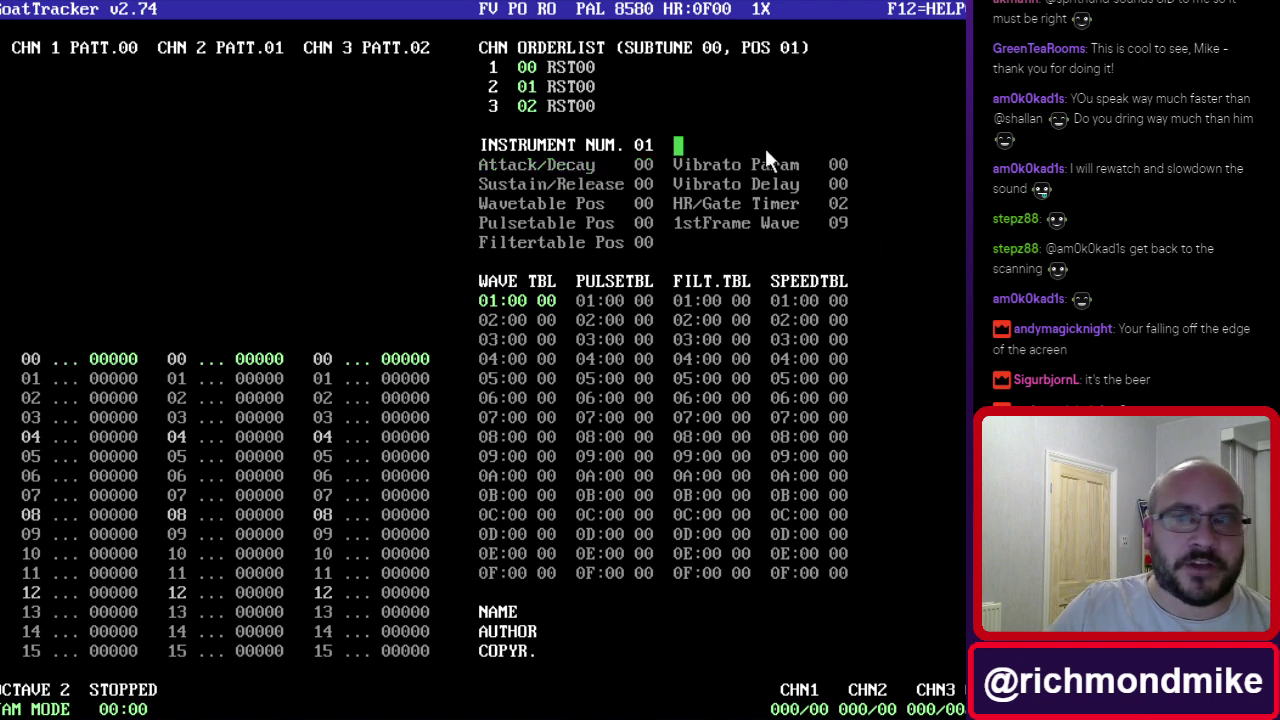
text(Shory)
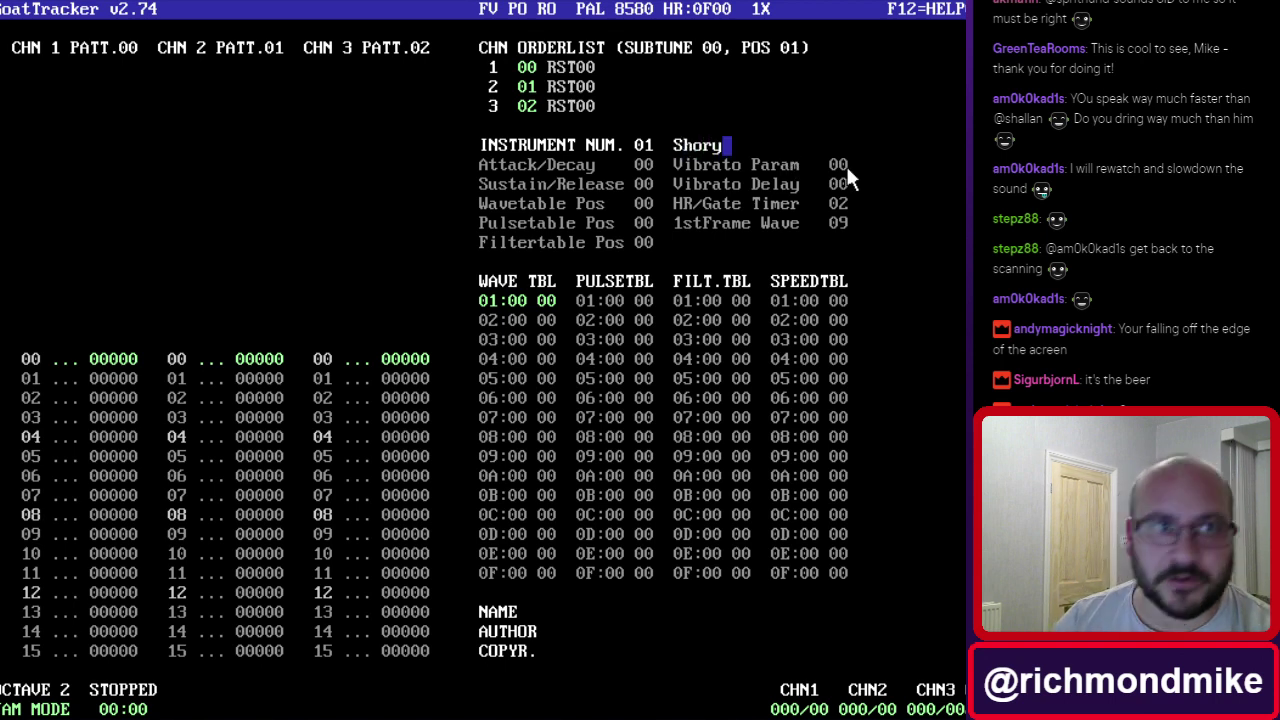
key(BackSpace)
key(BackSpace)
text(t Lead)
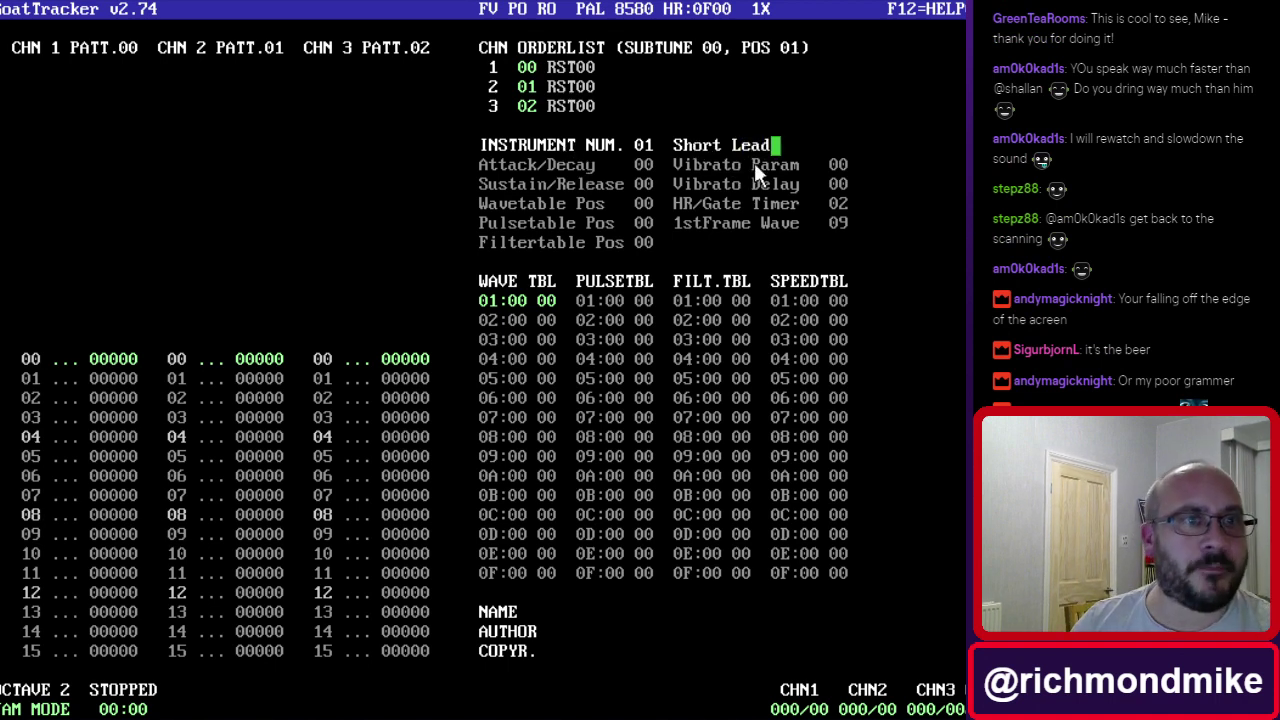
key(Return)
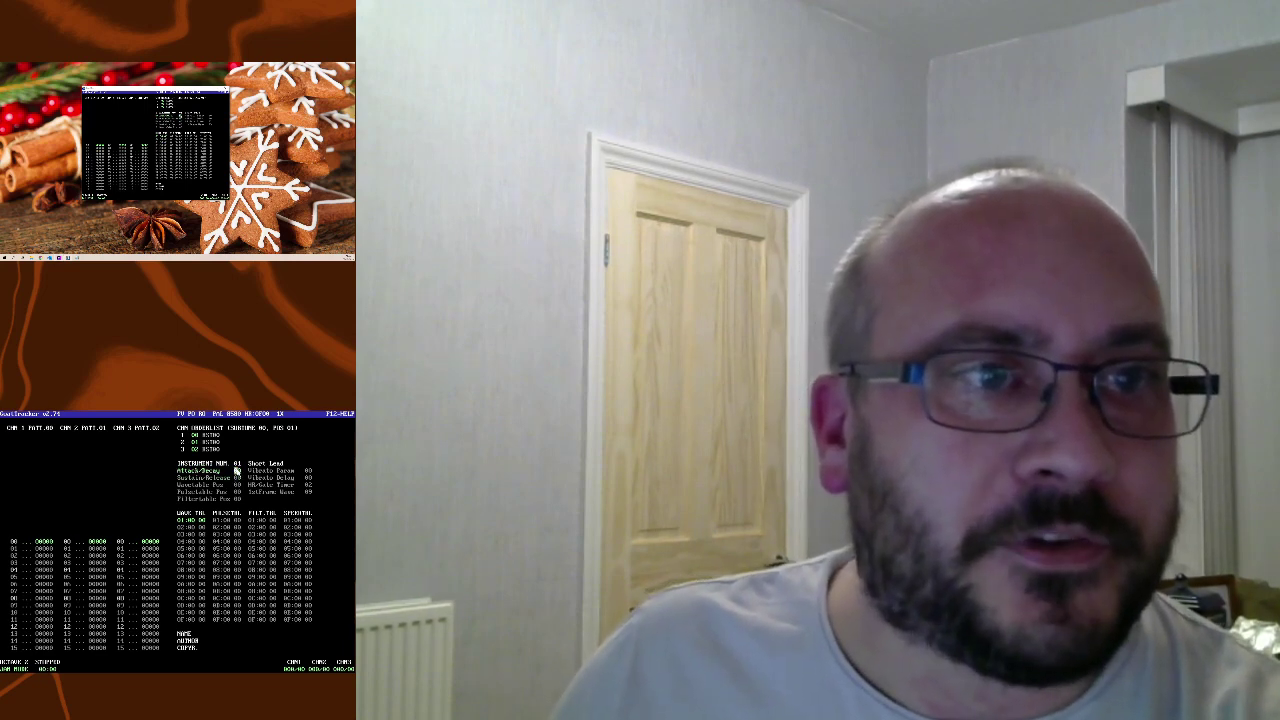
Set instrument 01's Attack/Decay and Sustain/Release to 55 and its Wavetable Pos to 01.
text(555)
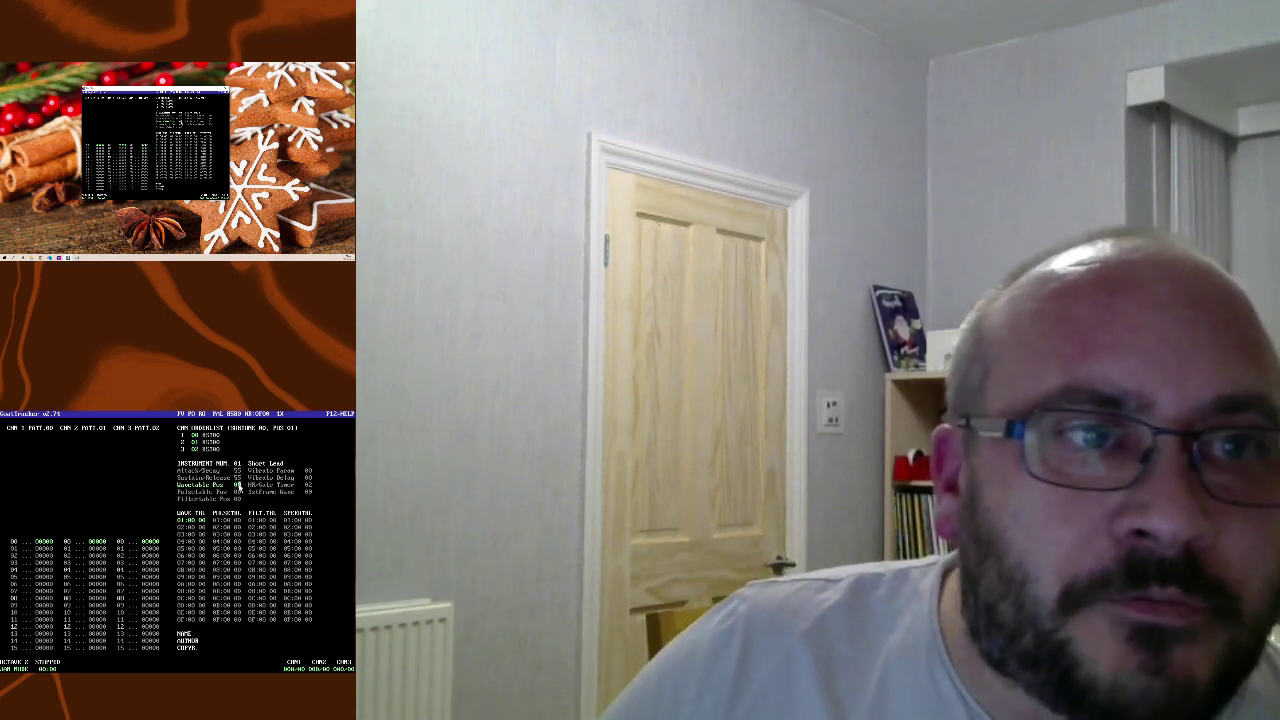
text(1)
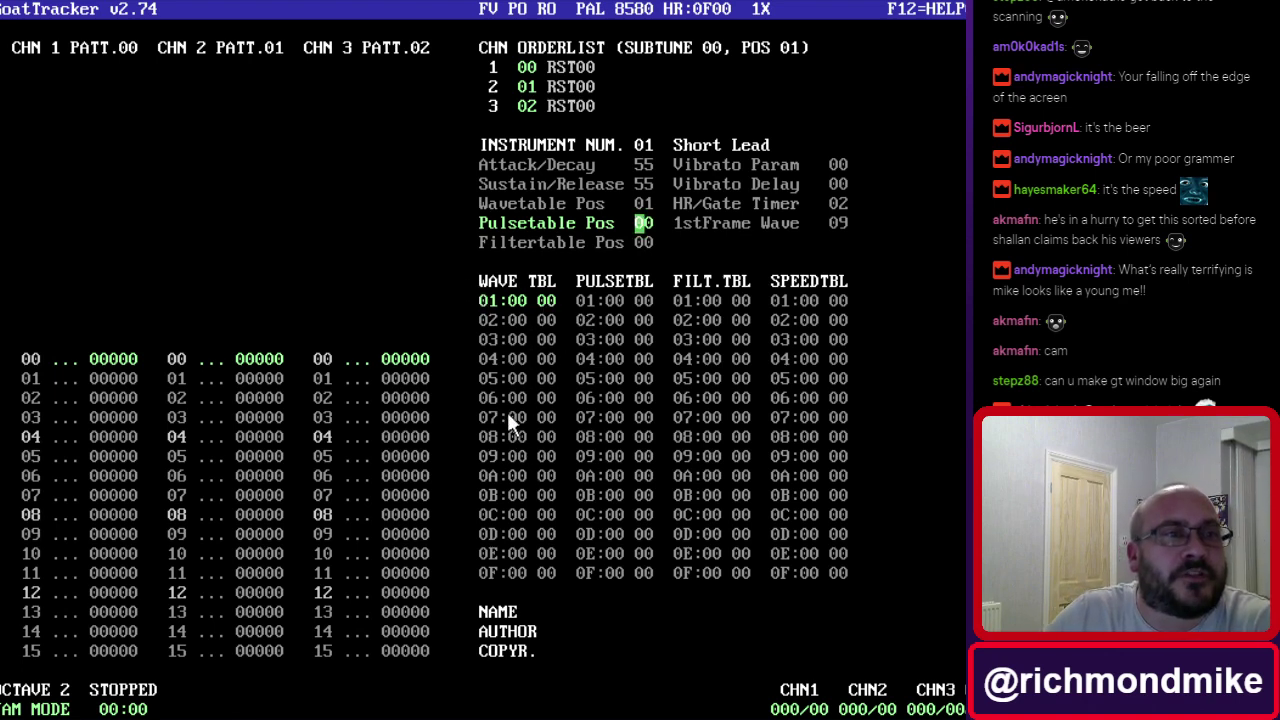
Enter waveforms 51, 41 and finally 21 in wavetable row 01, and end the table with FF in row 02.
click(516, 301)
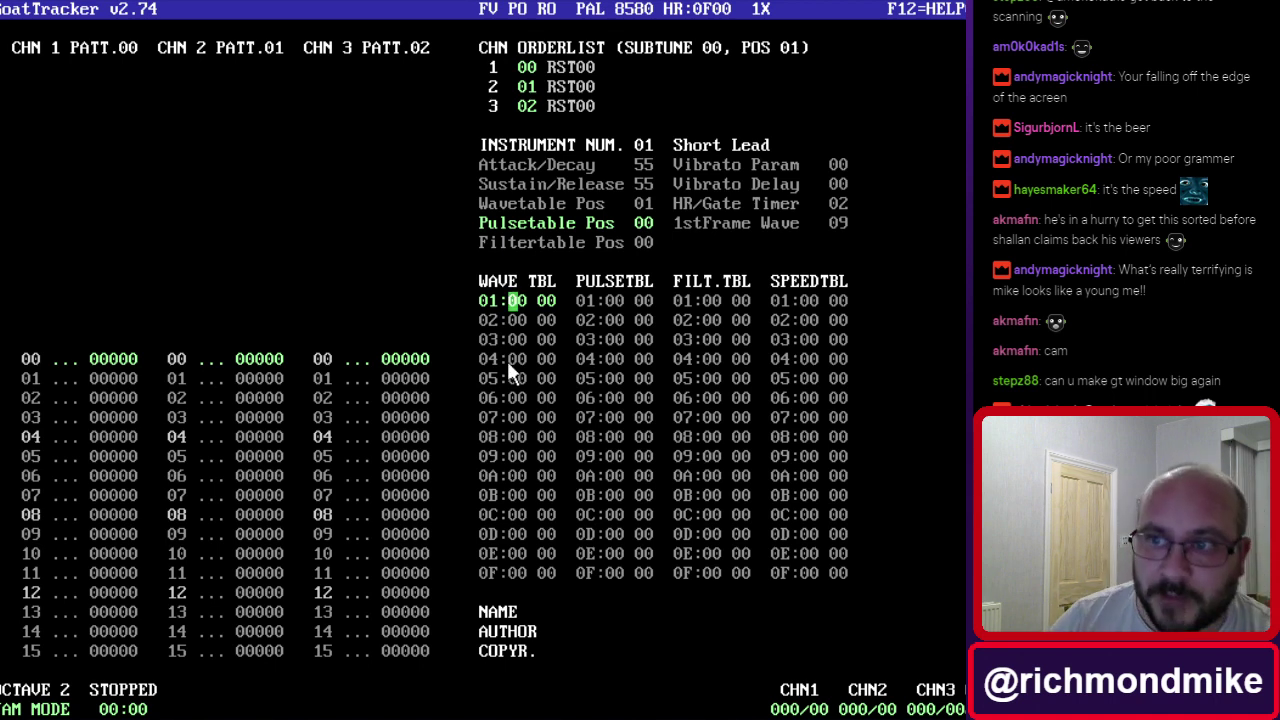
text(51)
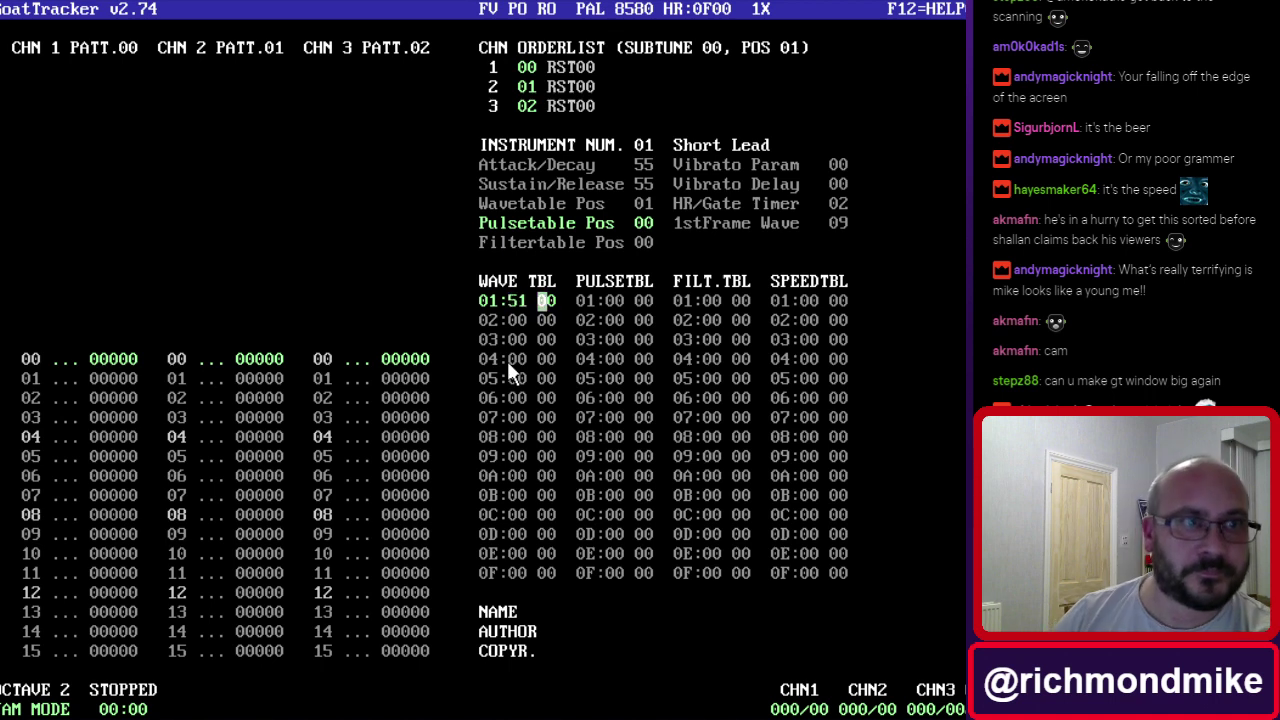
key(Left)
key(Left)
text(4)
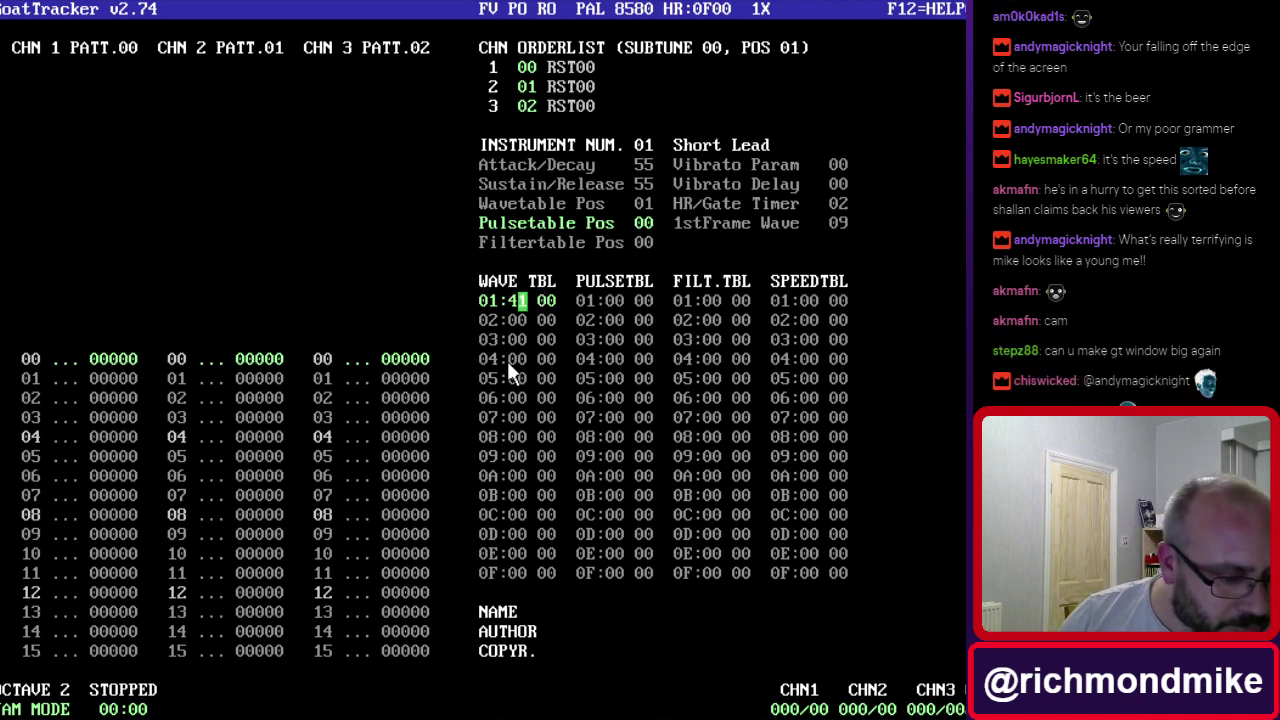
key(Left)
text(2)
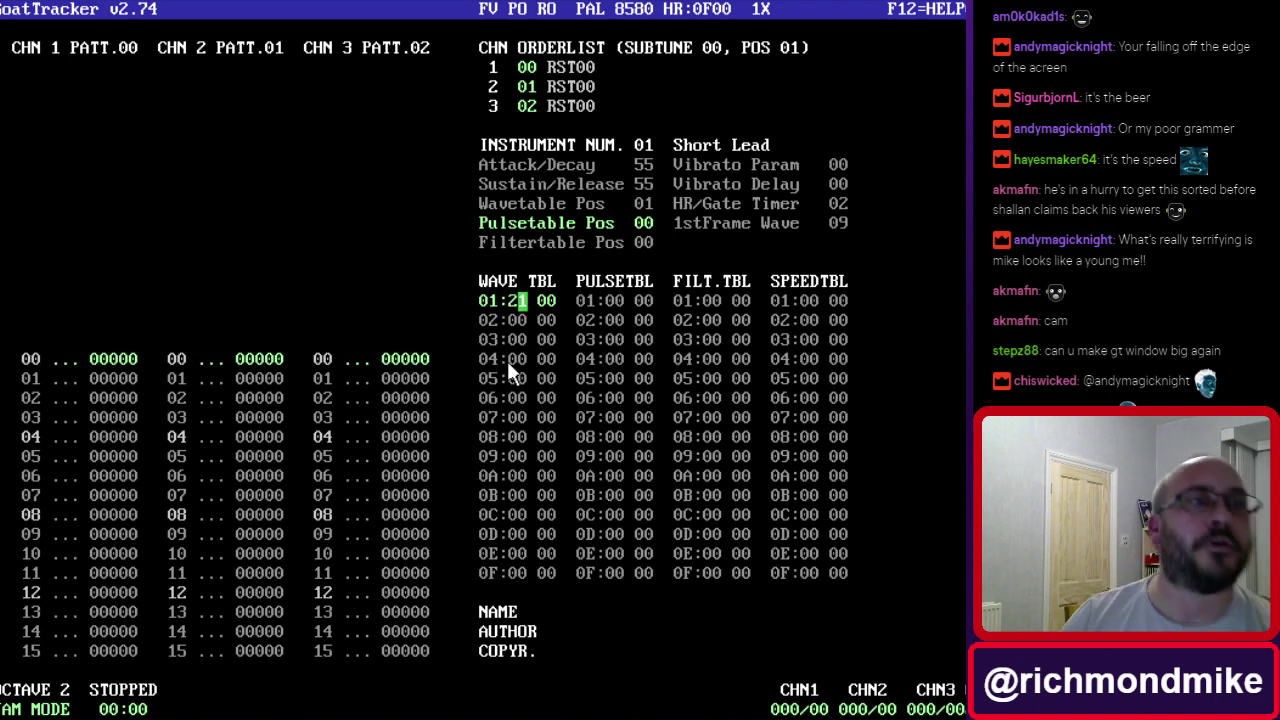
text(1)
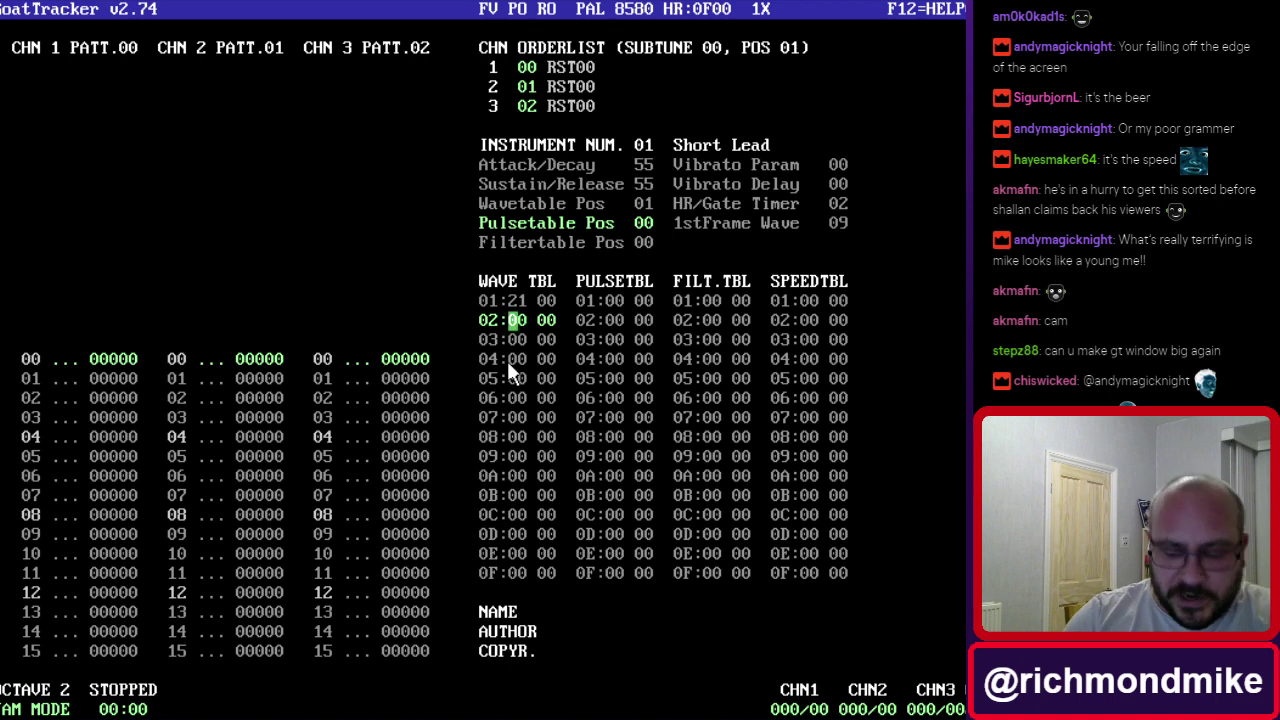
text(ff)
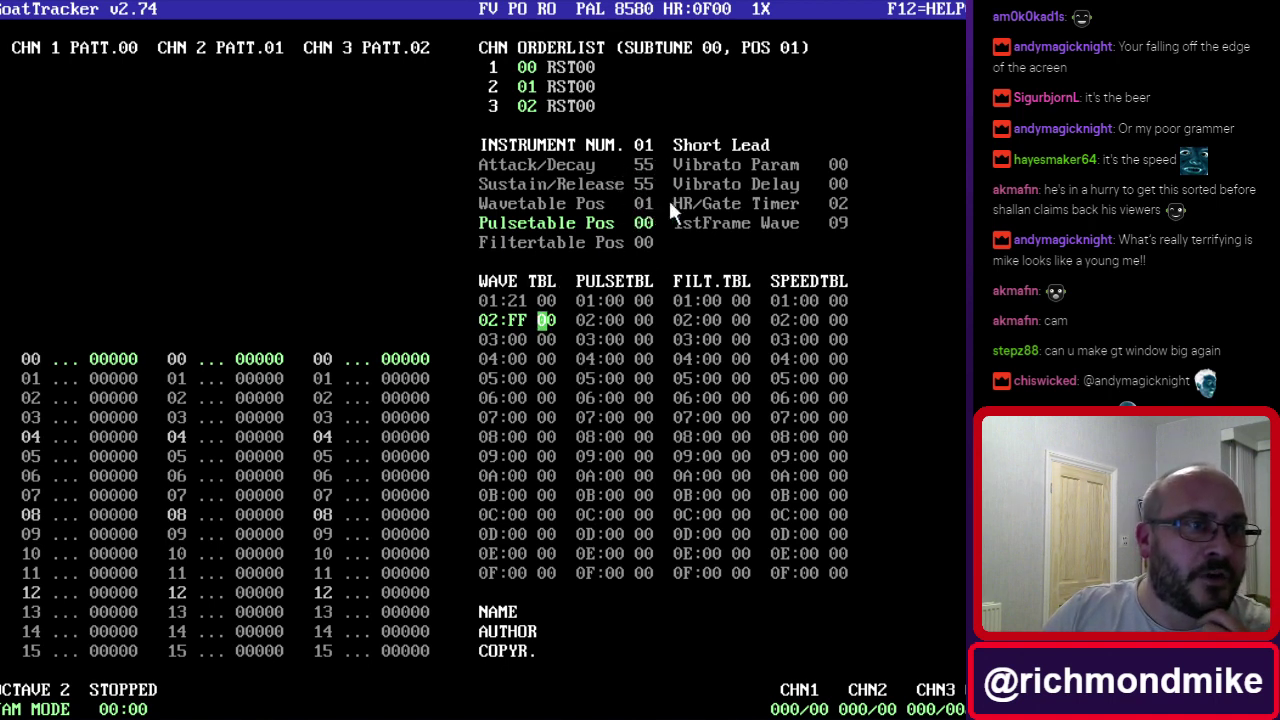
Set the instrument's Attack/Decay to F5 and return the cursor to the waveform value in wavetable row 01.
click(524, 302)
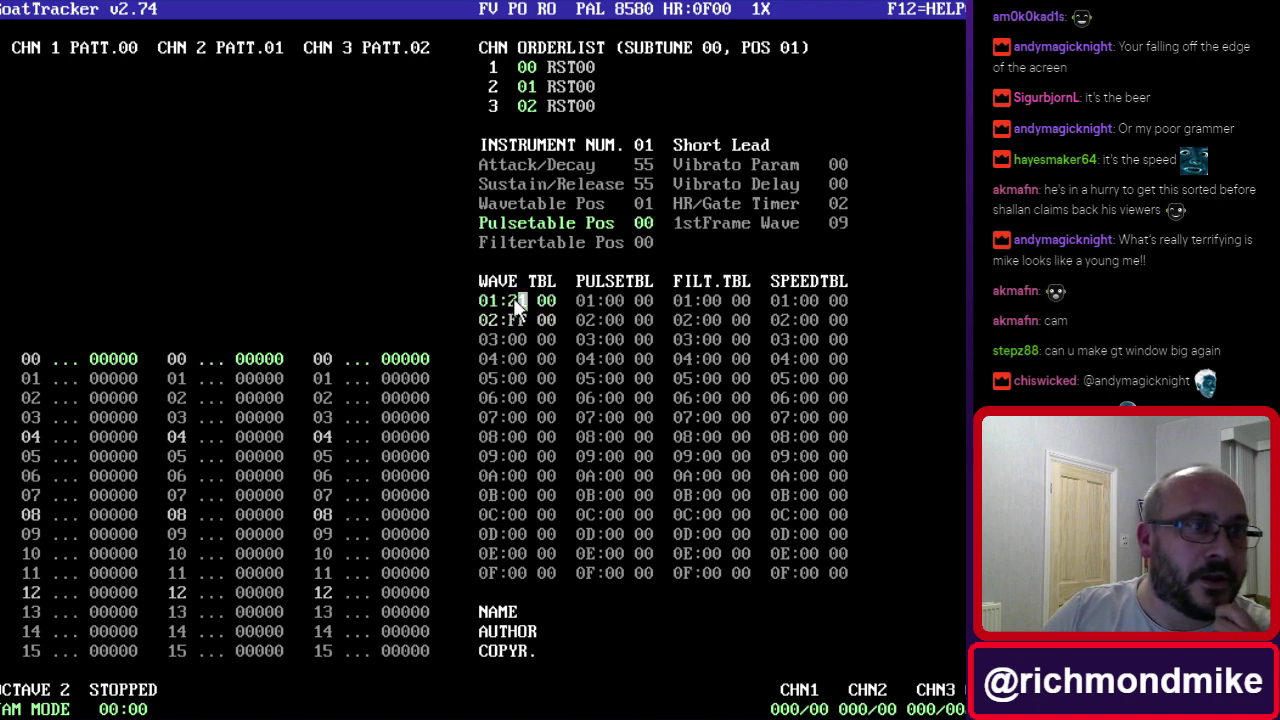
click(513, 301)
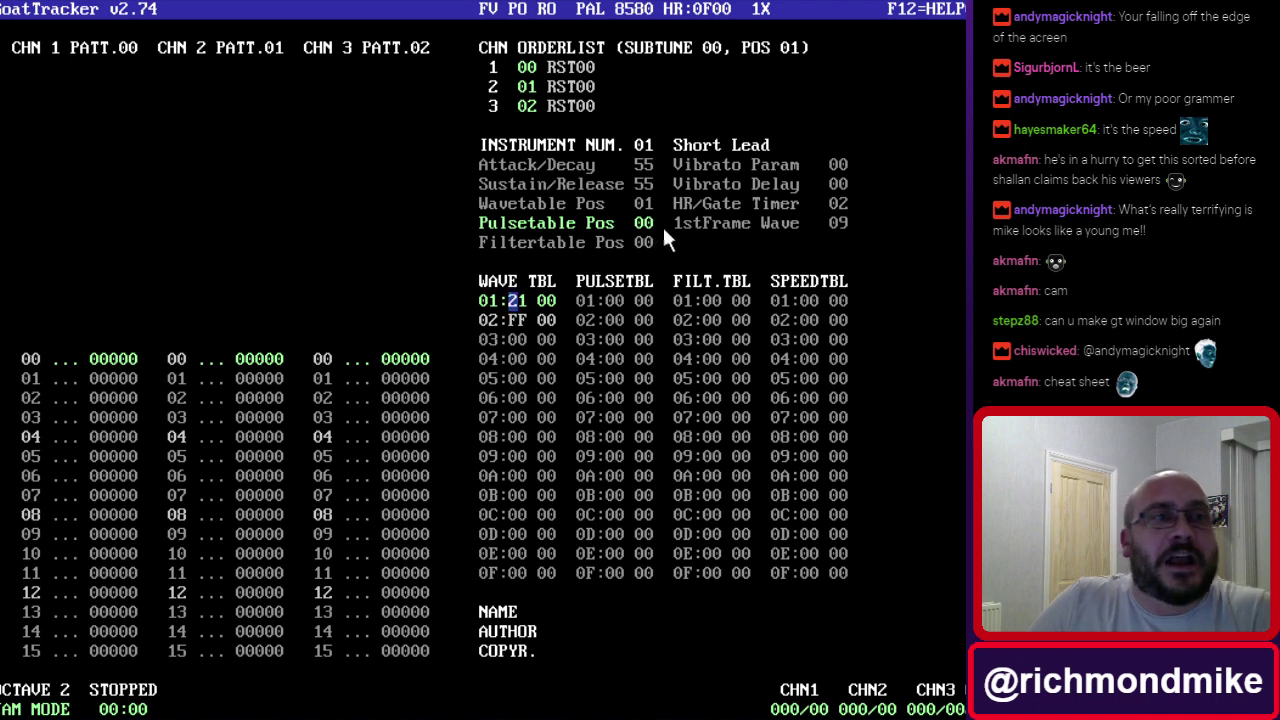
click(643, 166)
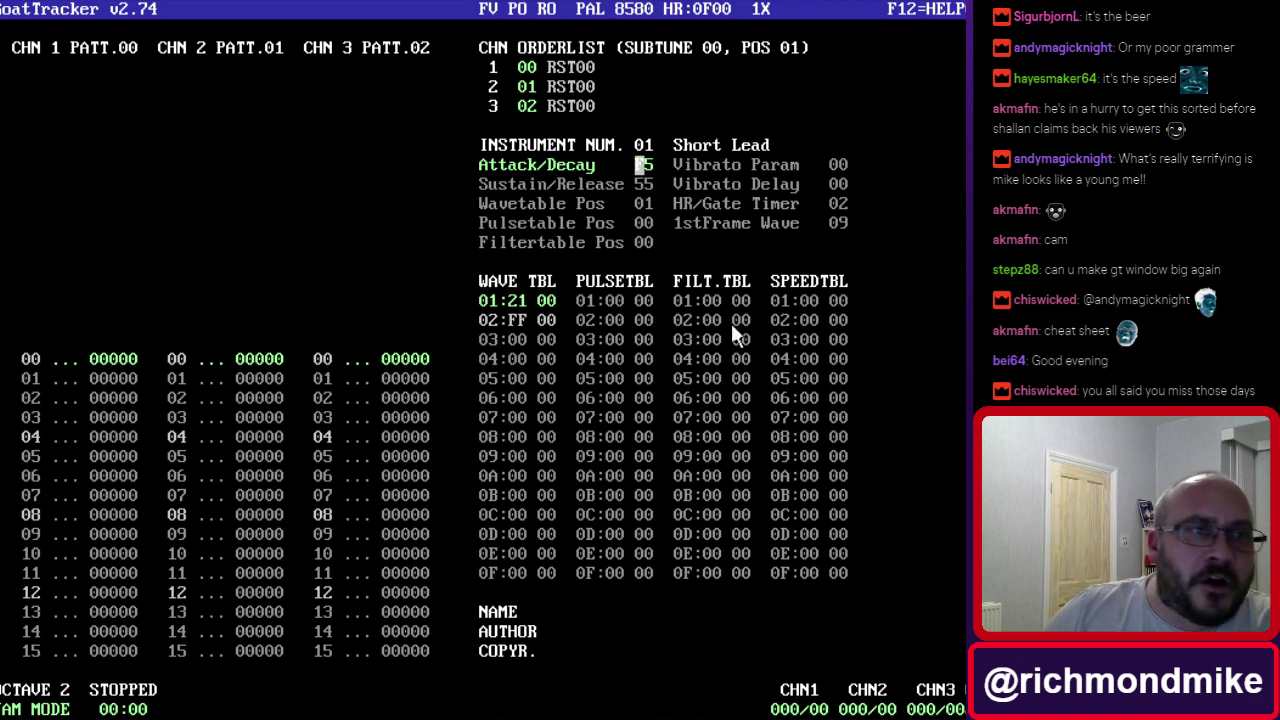
click(523, 291)
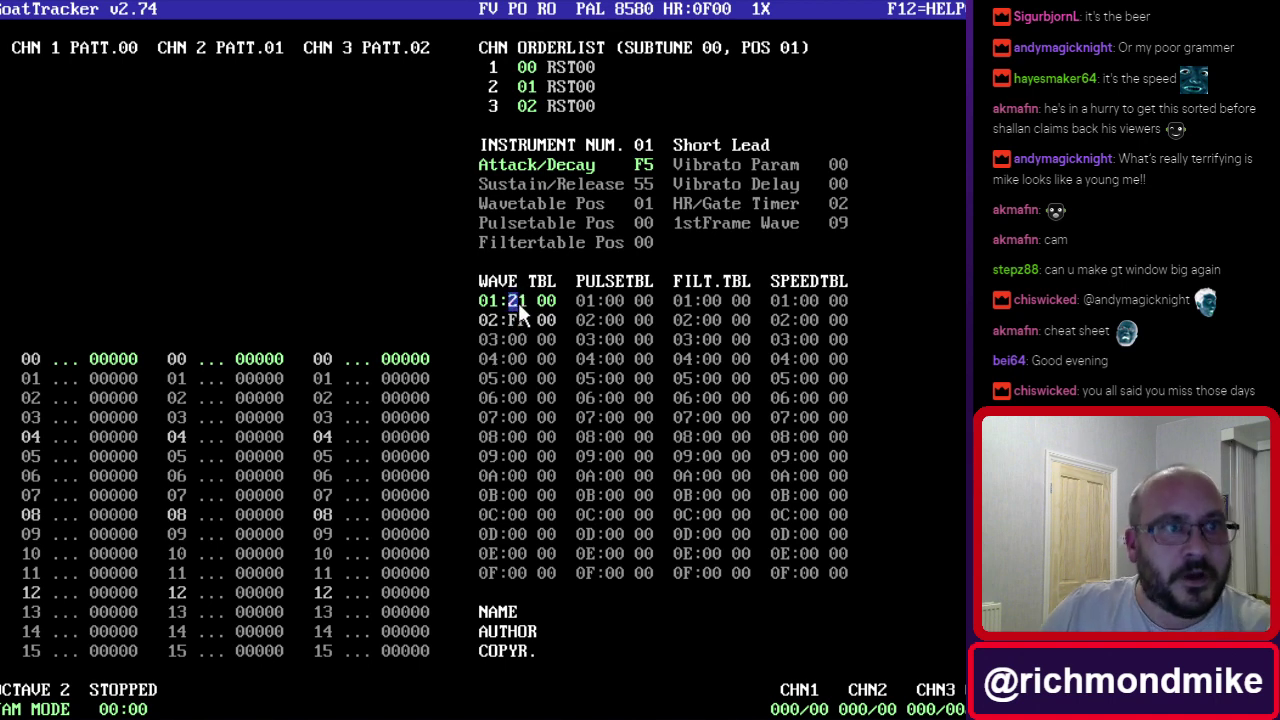
key(Right)
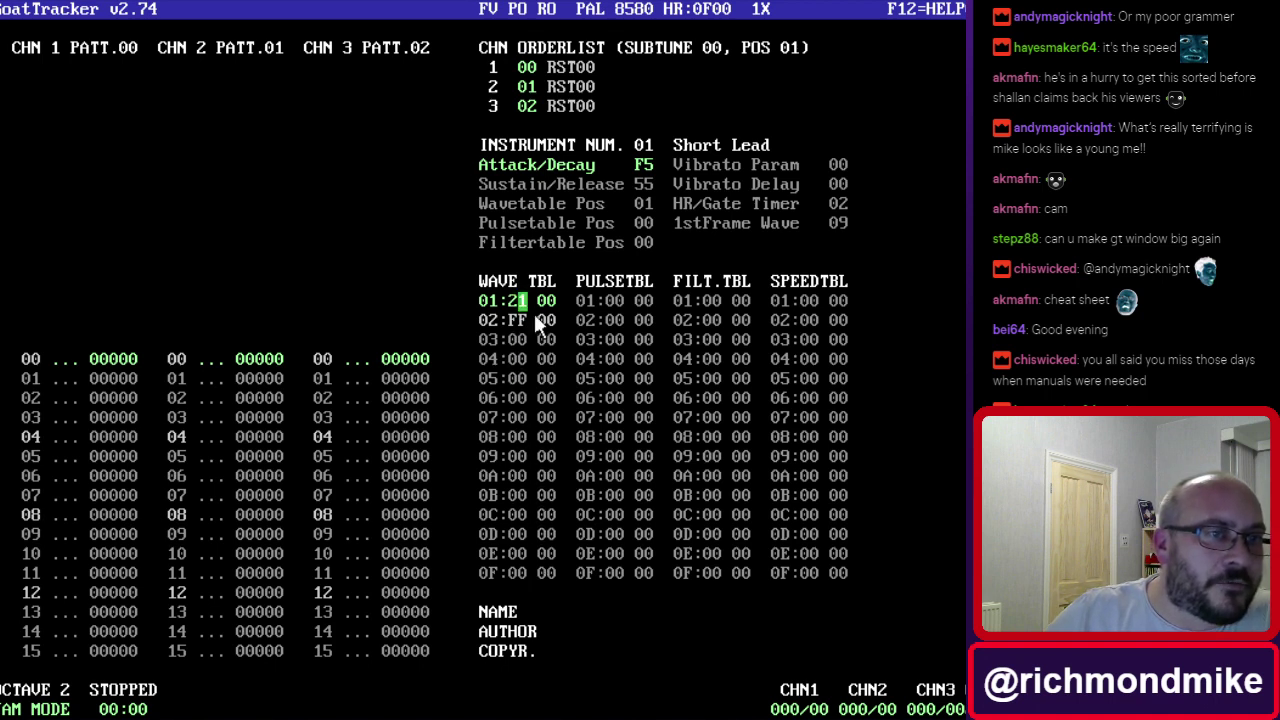
Set instrument 01's Attack/Decay to 04 and Sustain/Release to 7A.
click(640, 167)
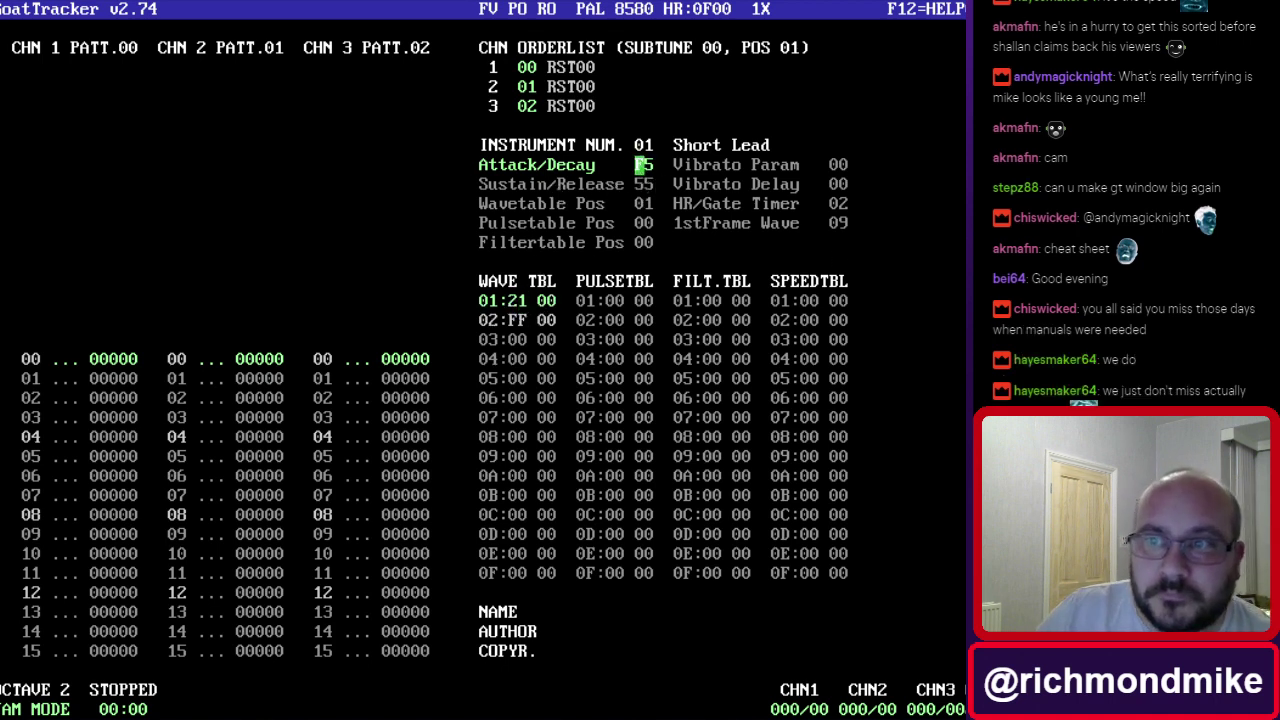
text(04)
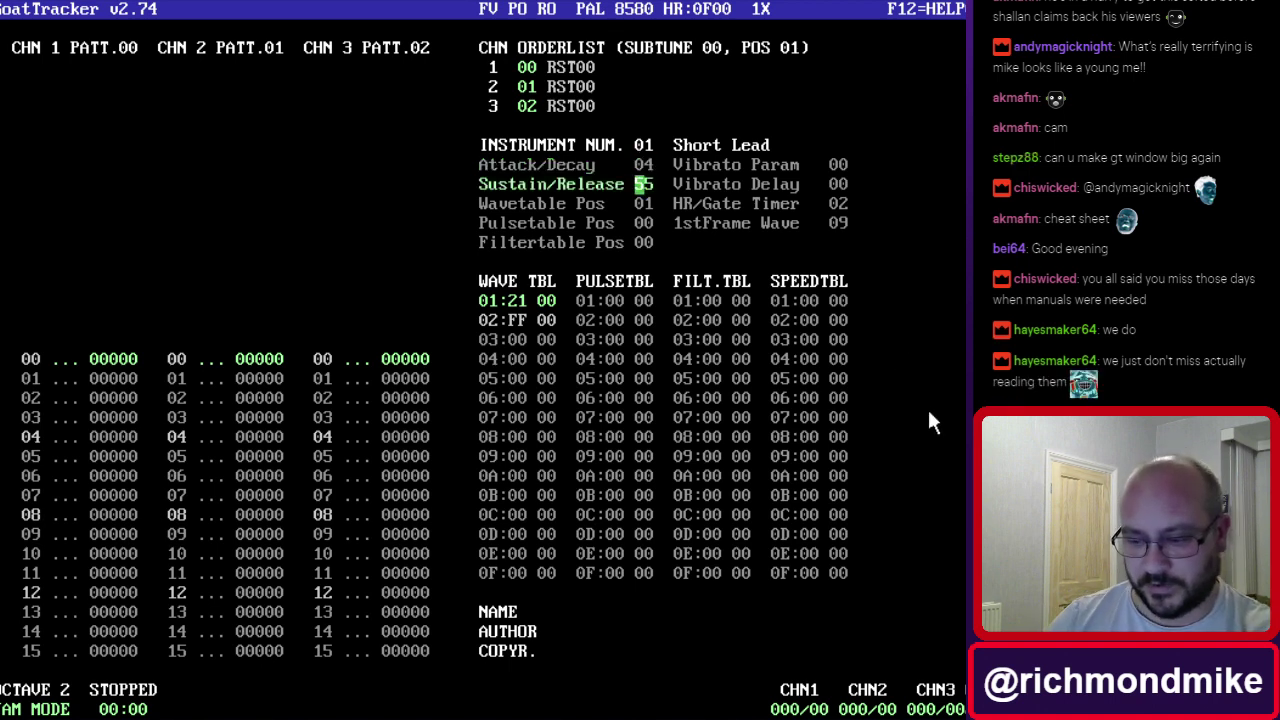
text(7a)
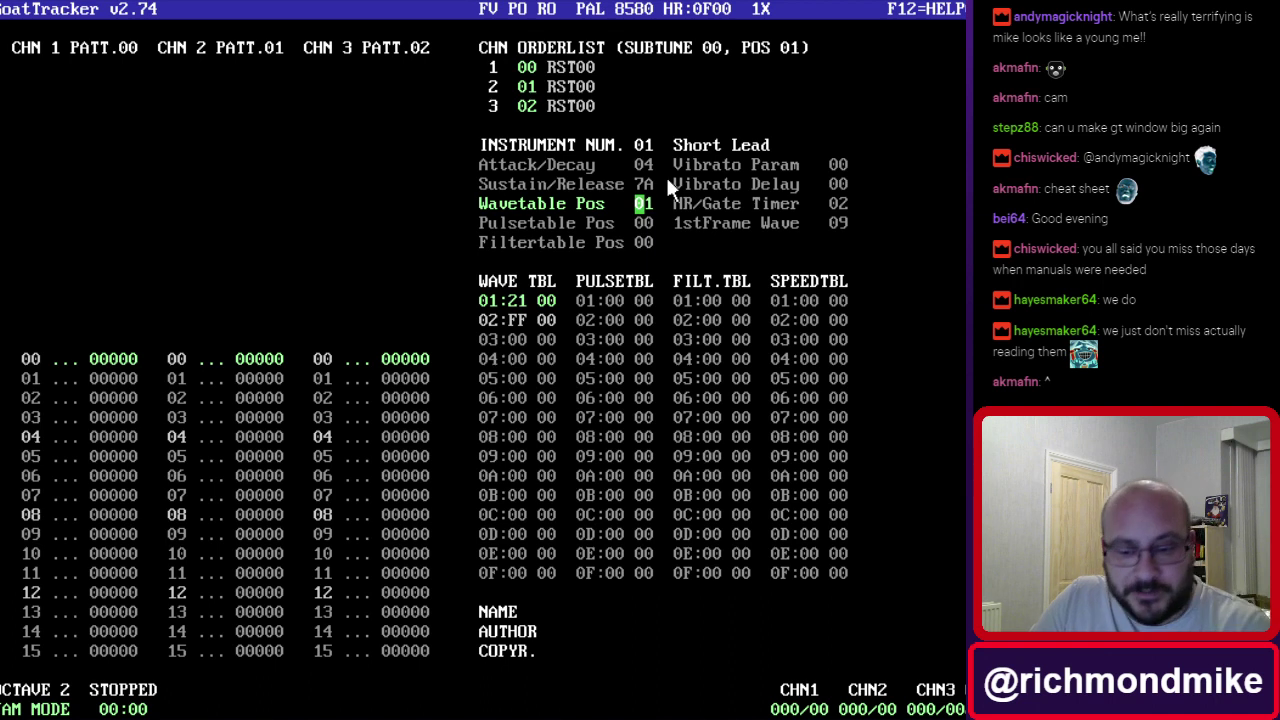
Go to row 00 of channel 1's pattern 00 and switch from jam mode to edit mode.
key(Tab)
key(Tab)
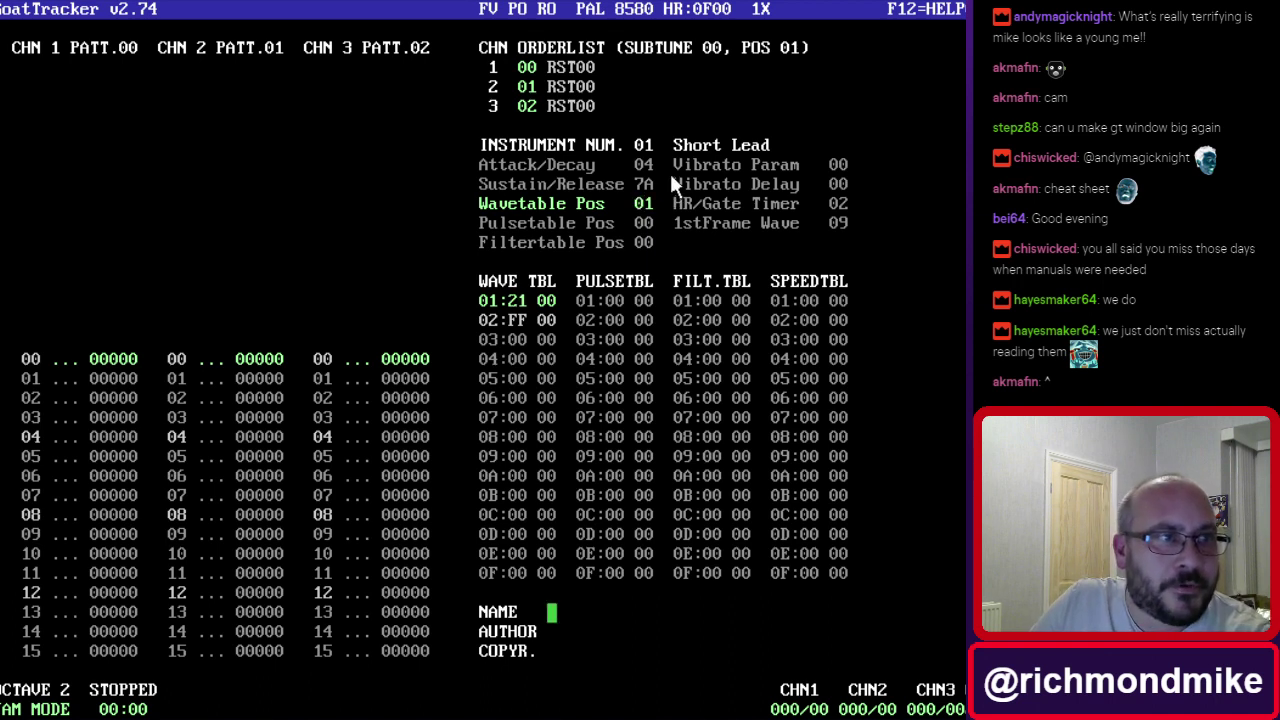
key(Tab)
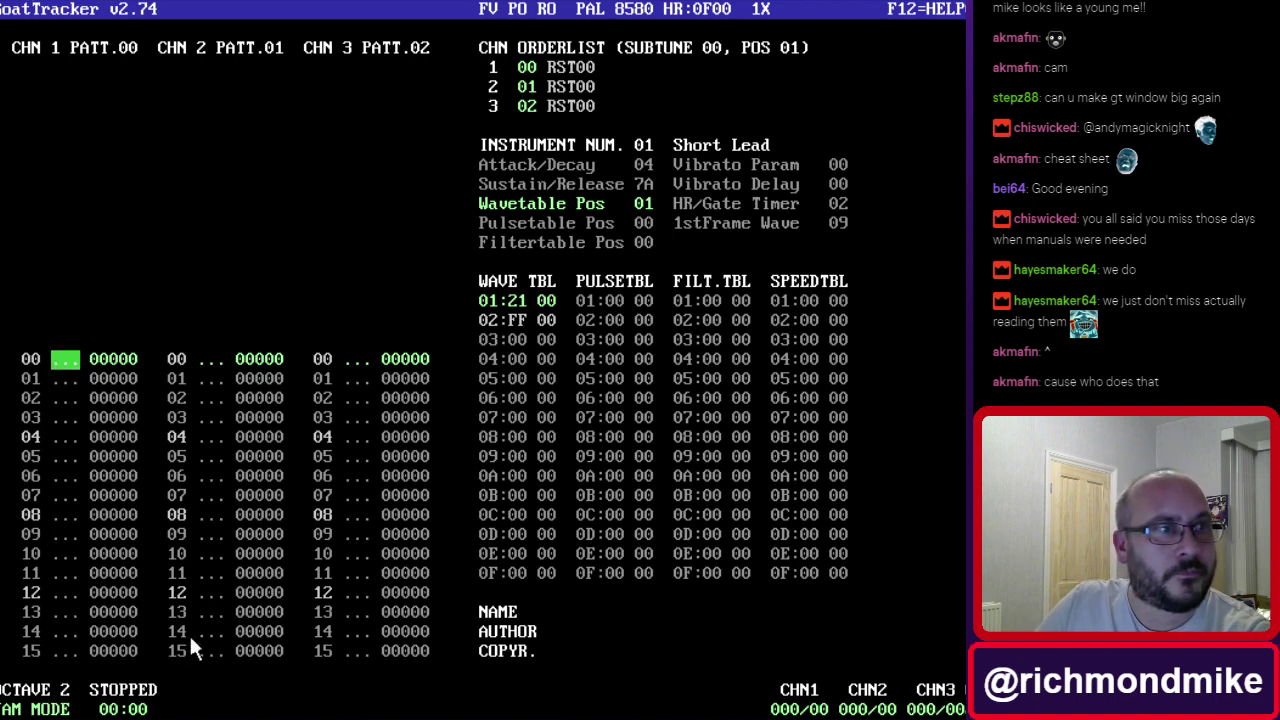
key(space)
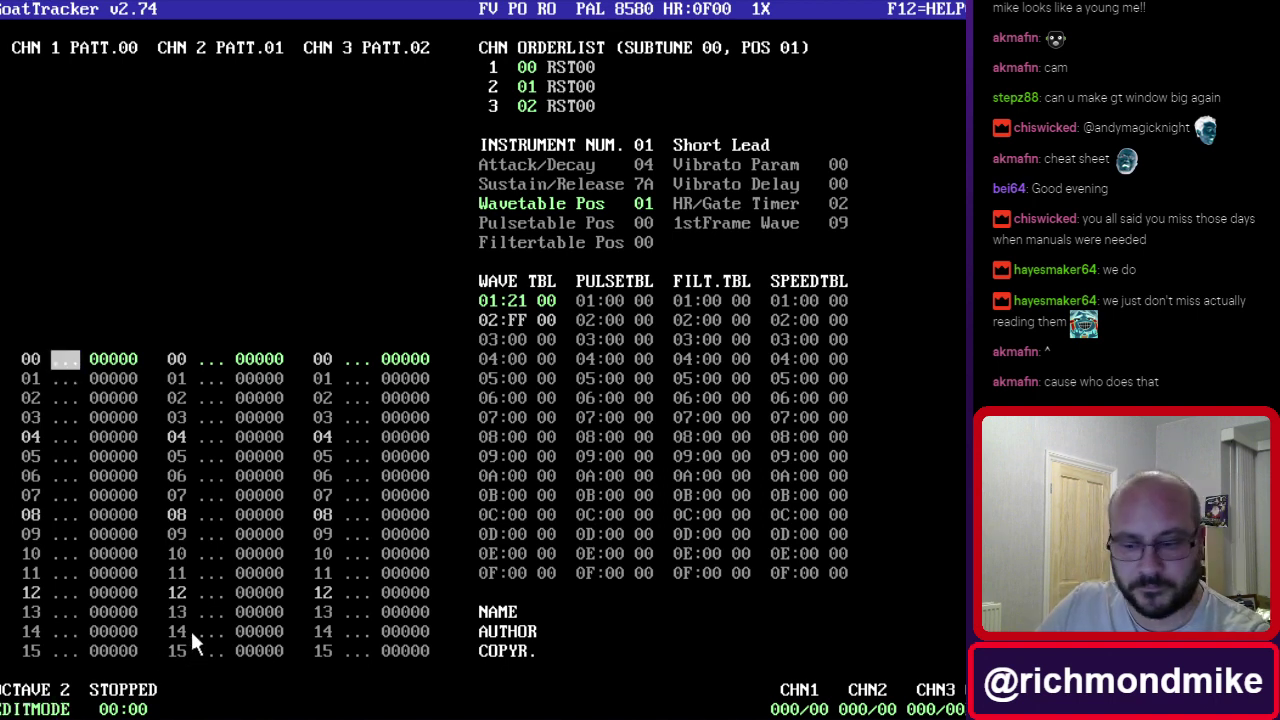
Briefly play and stop the empty song, and raise the note-entry octave to 4.
key(F1)
key(F4)
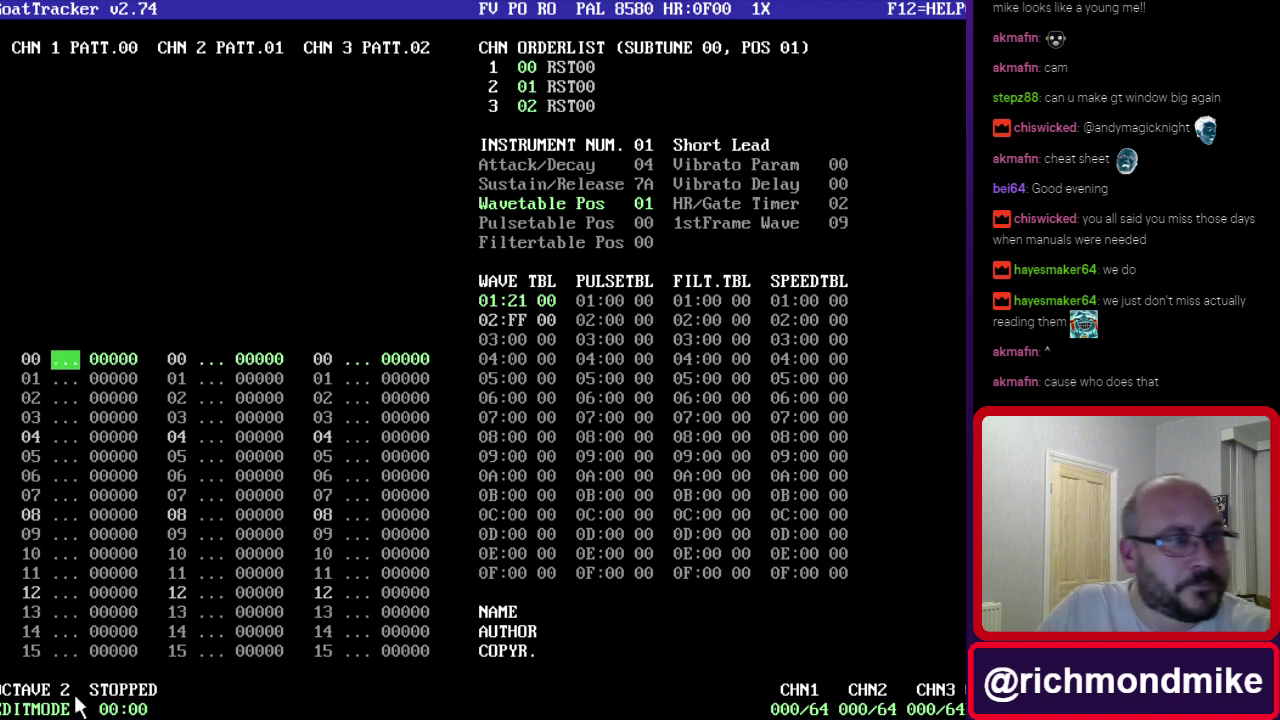
key(KP_Multiply)
key(KP_Multiply)
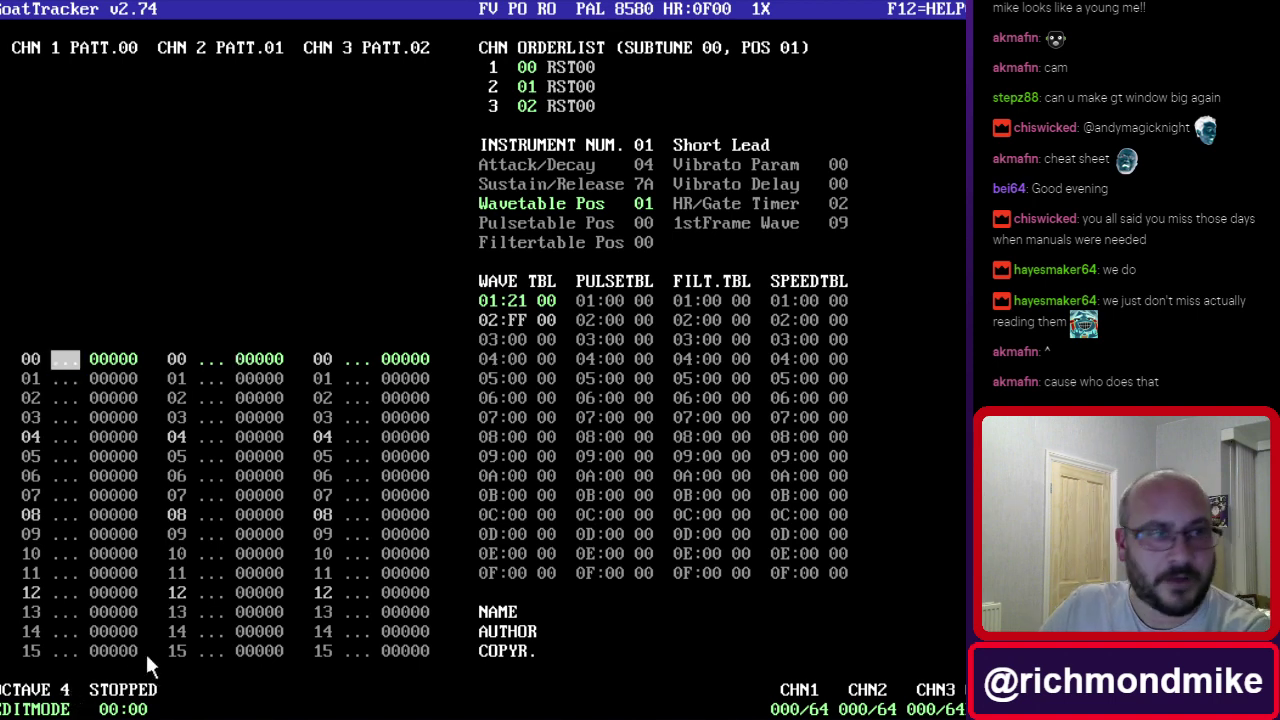
Enter notes A-5, B-5, C-6 and D-6 with instrument 01 in rows 00 to 03 of channel 1's pattern.
key(y)
key(u)
key(i)
key(o)
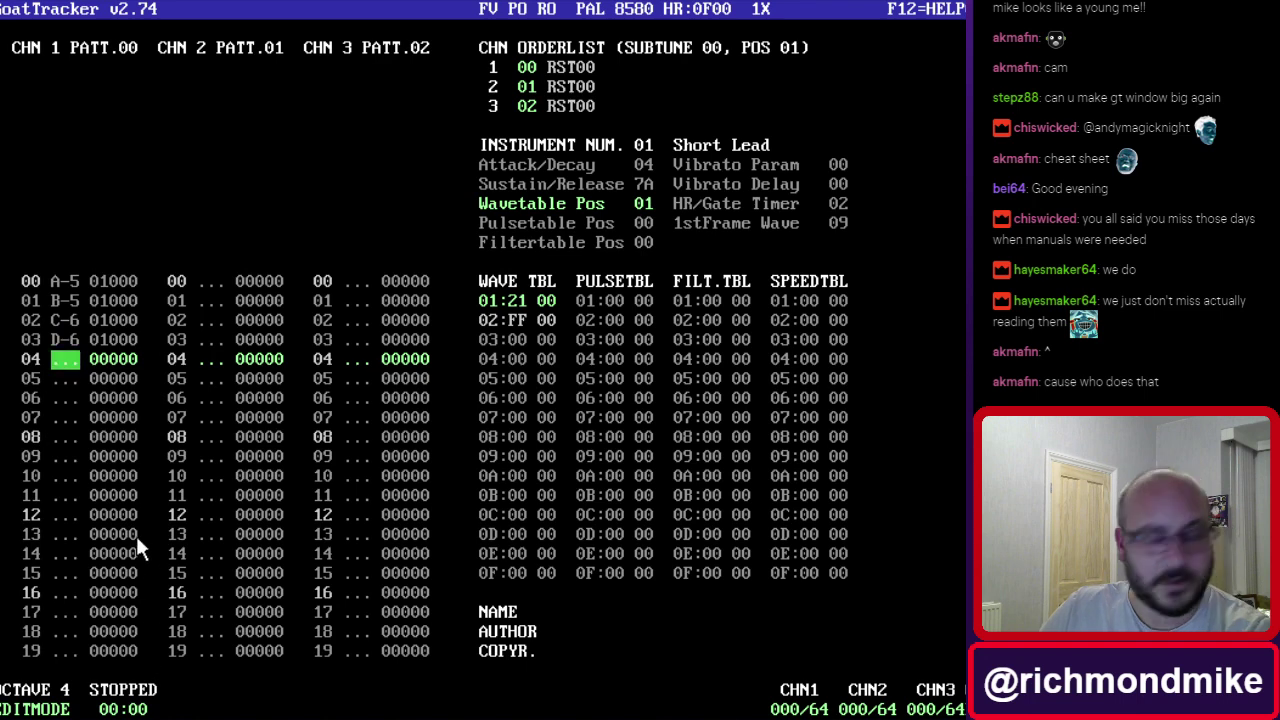
Remove the four test notes from rows 00 to 03 of channel 1's pattern.
key(Up)
key(Up)
key(Up)
key(Up)
key(Delete)
key(Delete)
key(Delete)
key(Delete)
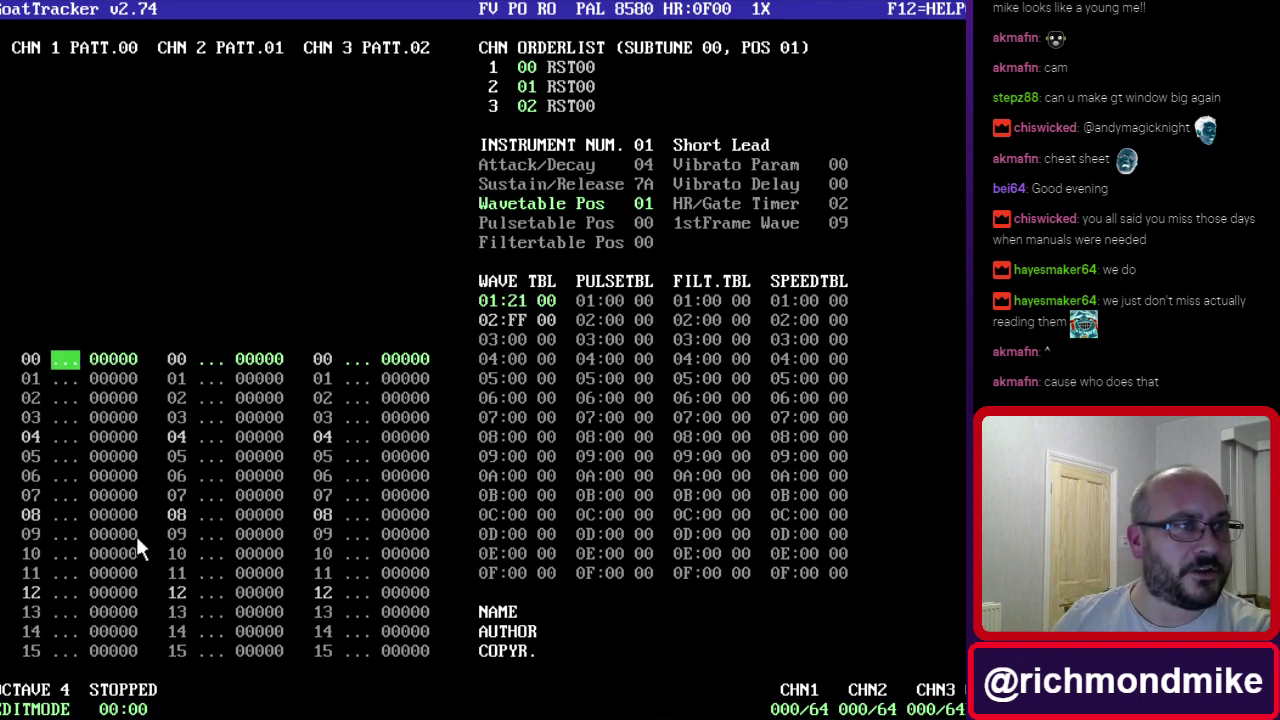
Lower the octave to 3 in jam mode, and briefly play the empty song back in edit mode.
key(space)
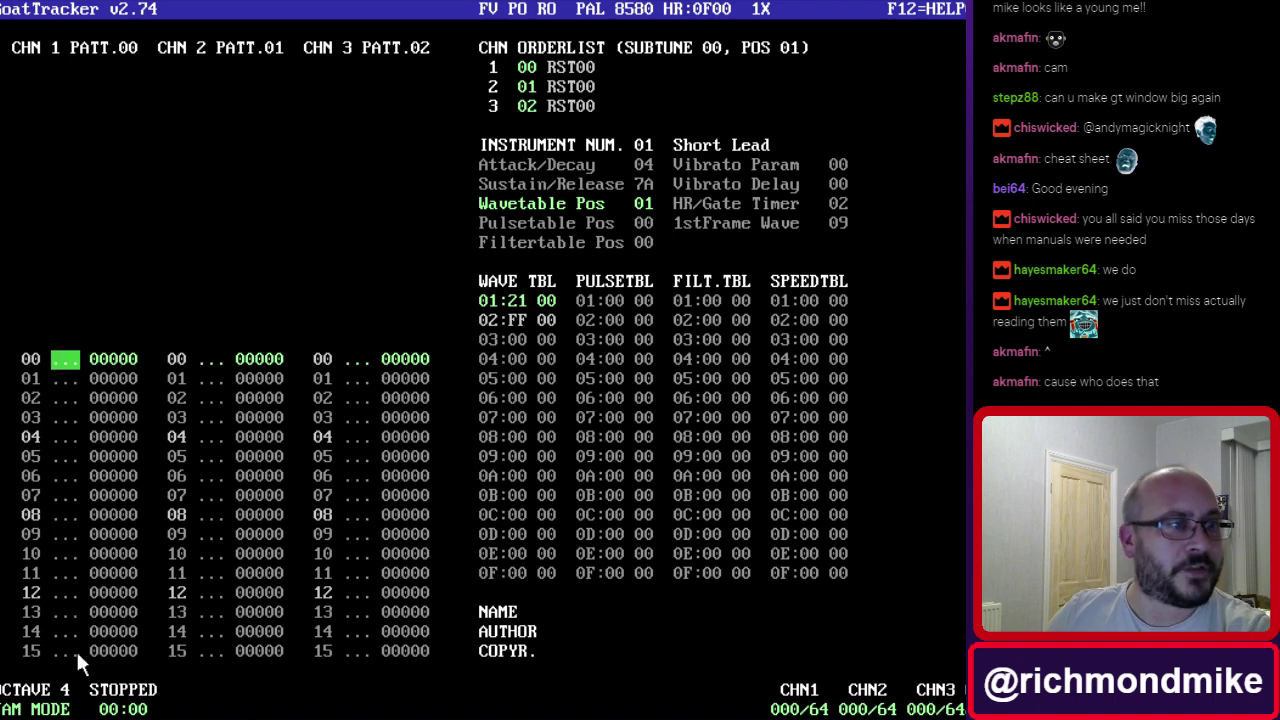
right_click(64, 692)
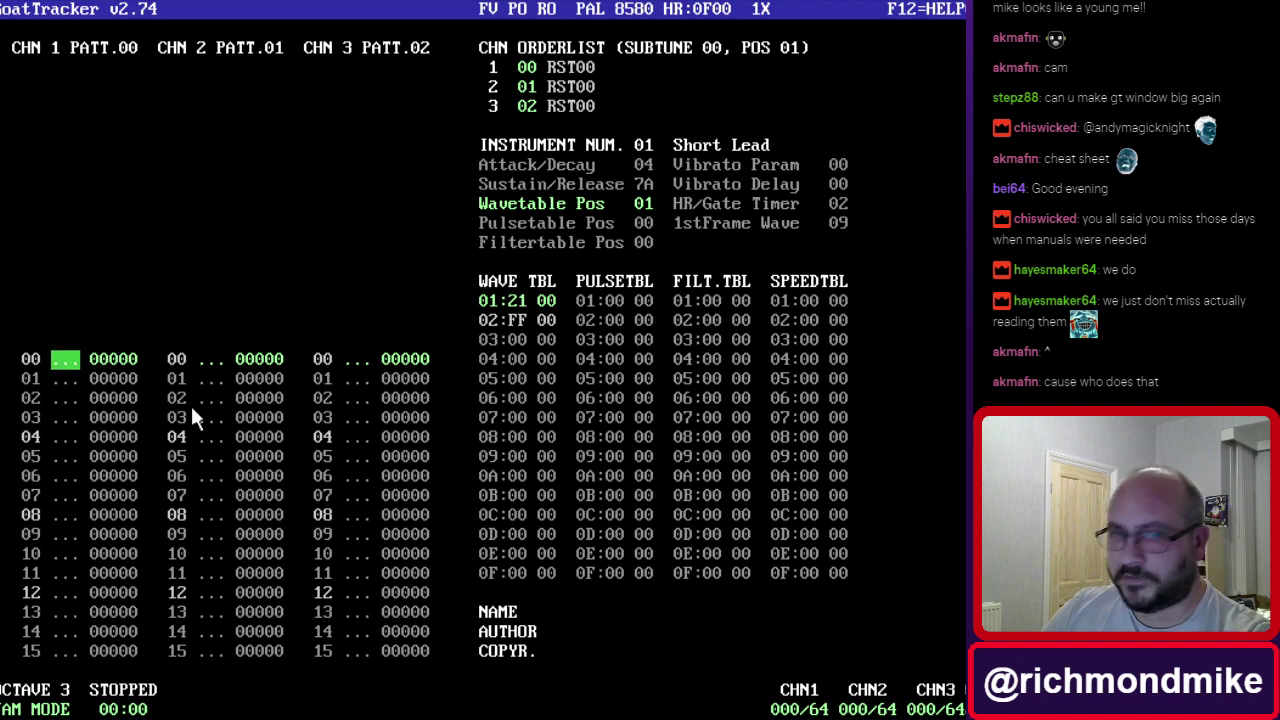
key(space)
key(F1)
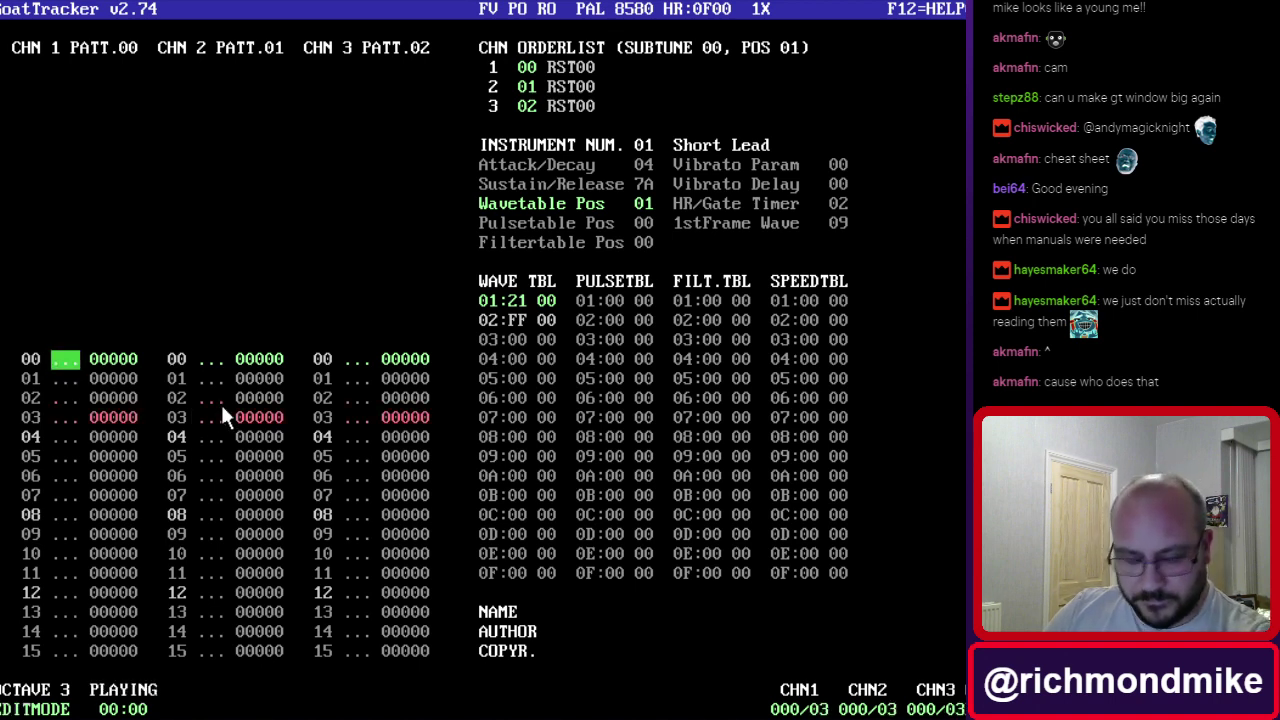
key(F4)
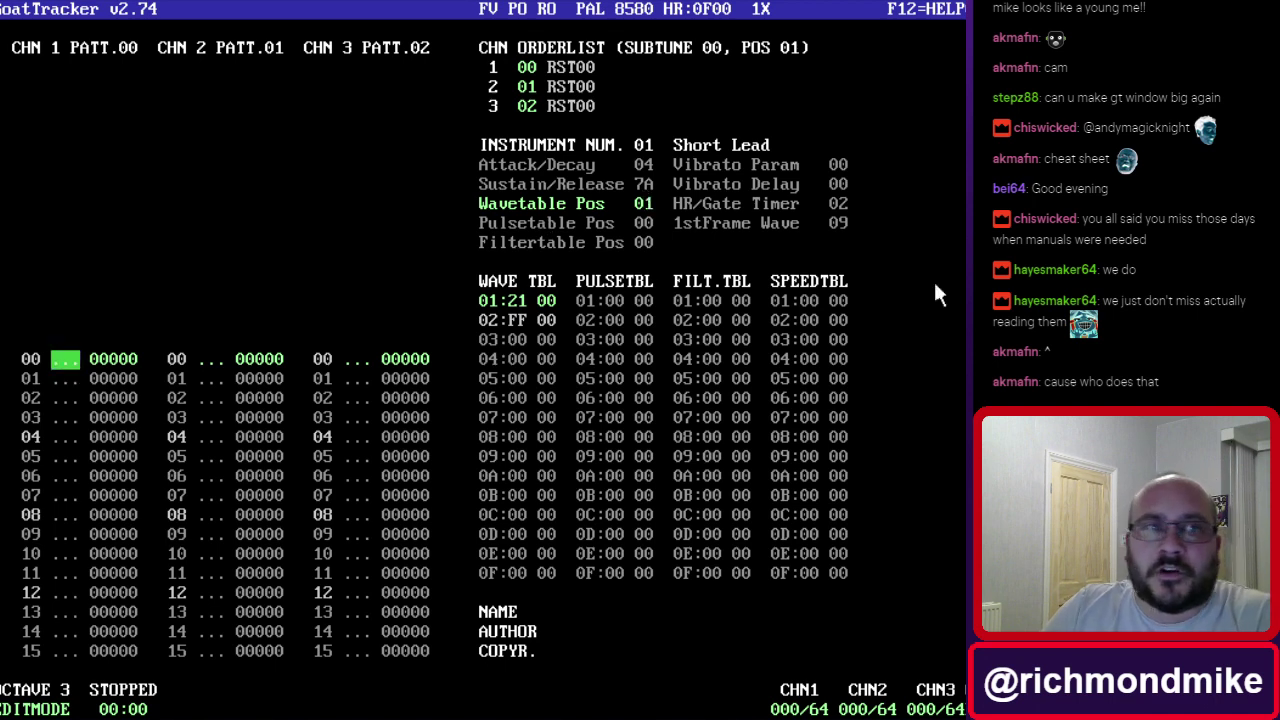
Insert three blank rows at wavetable row 02, ahead of the FF end command.
click(516, 303)
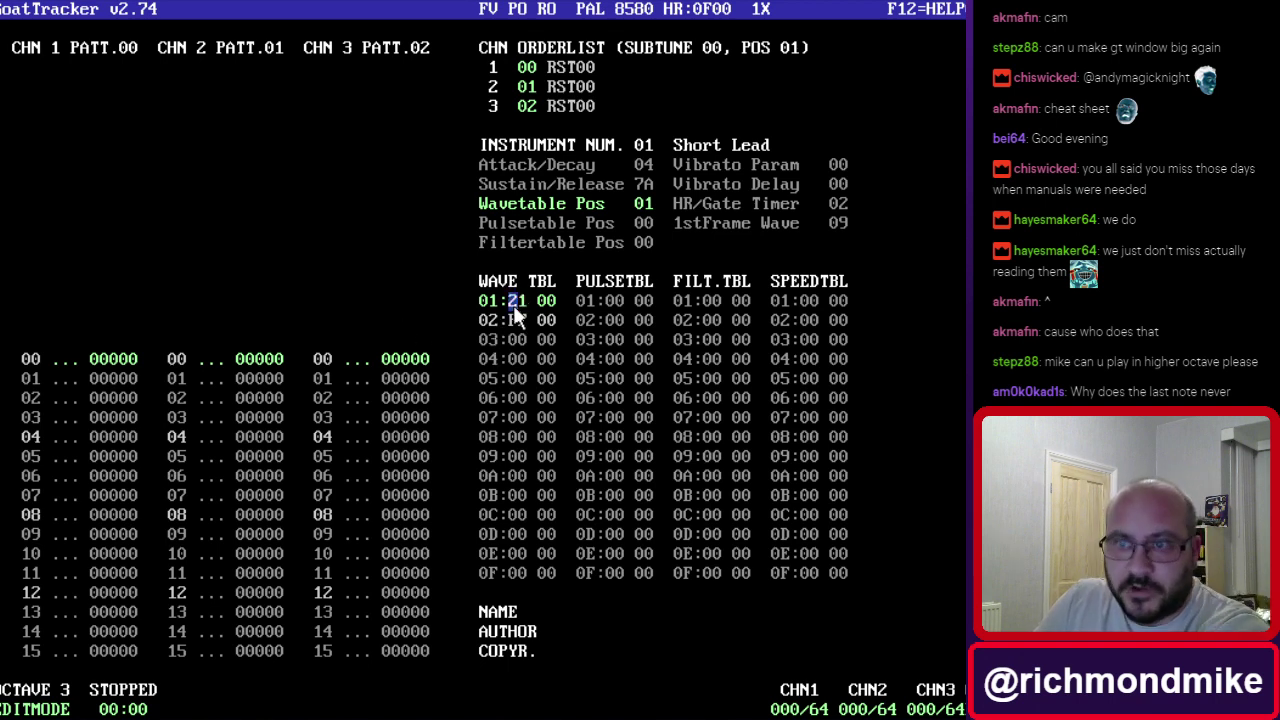
key(Down)
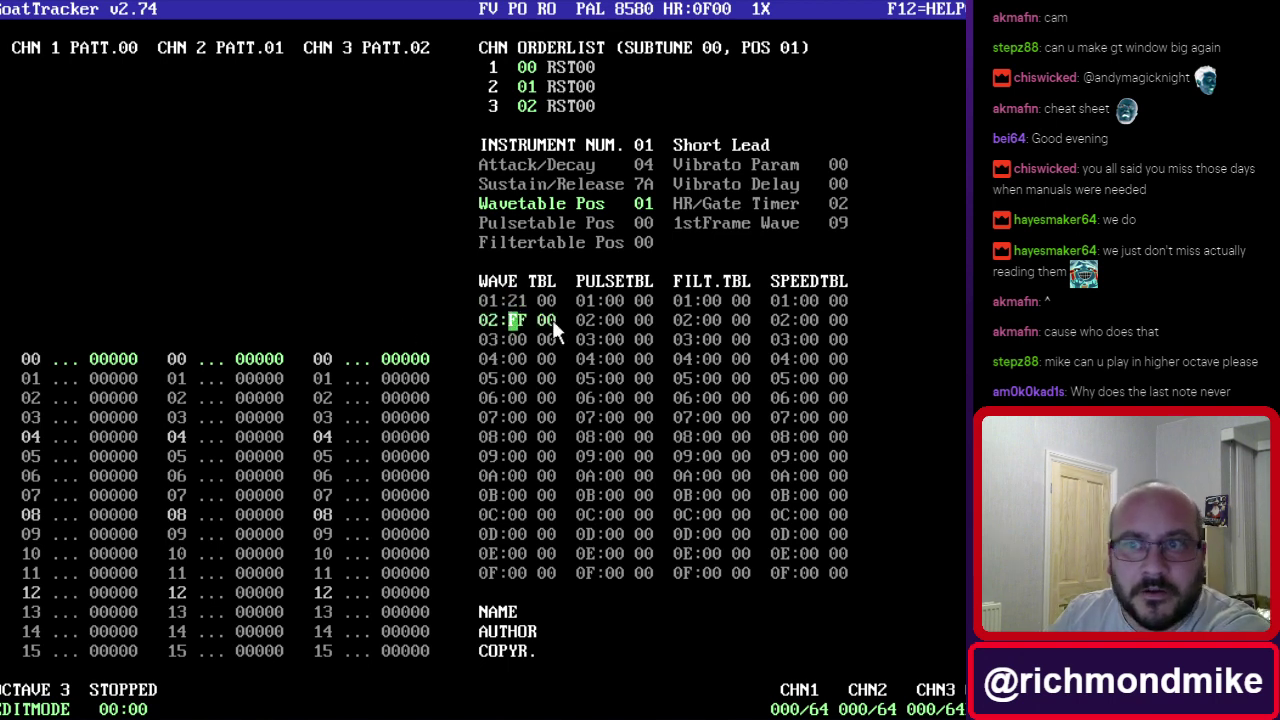
key(Insert)
key(Insert)
key(Insert)
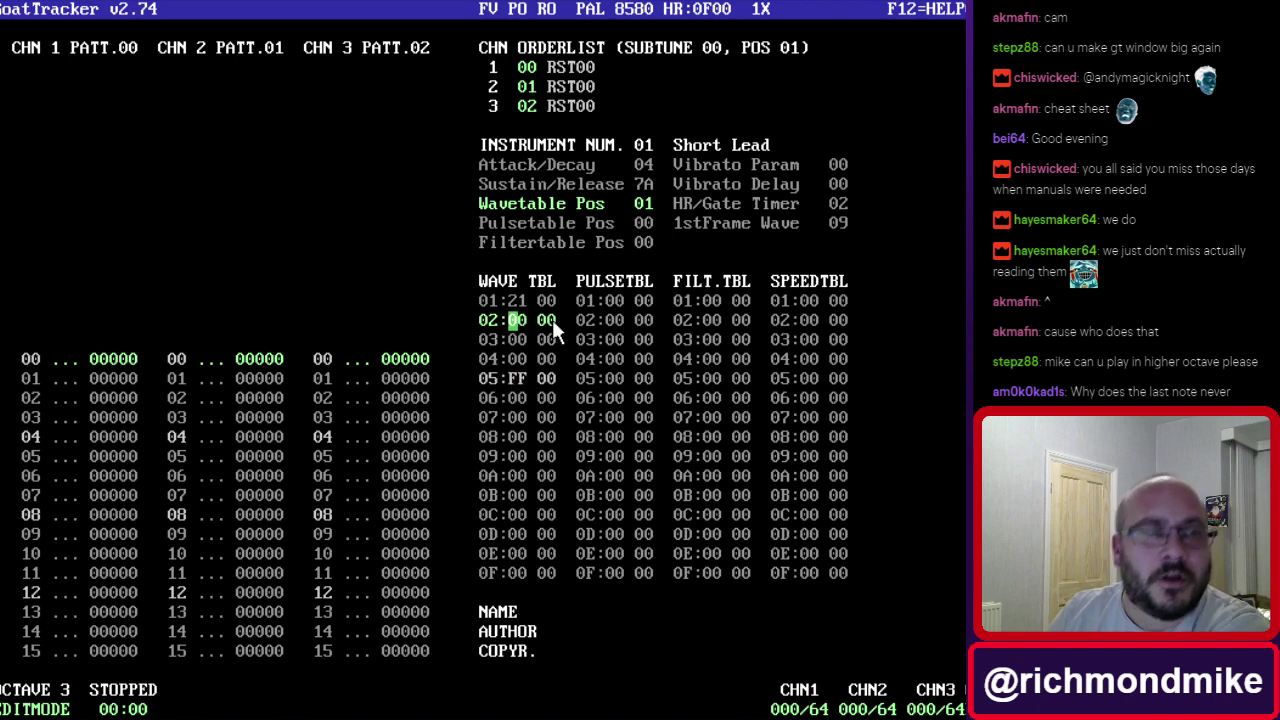
key(Up)
key(Down)
key(Down)
key(Up)
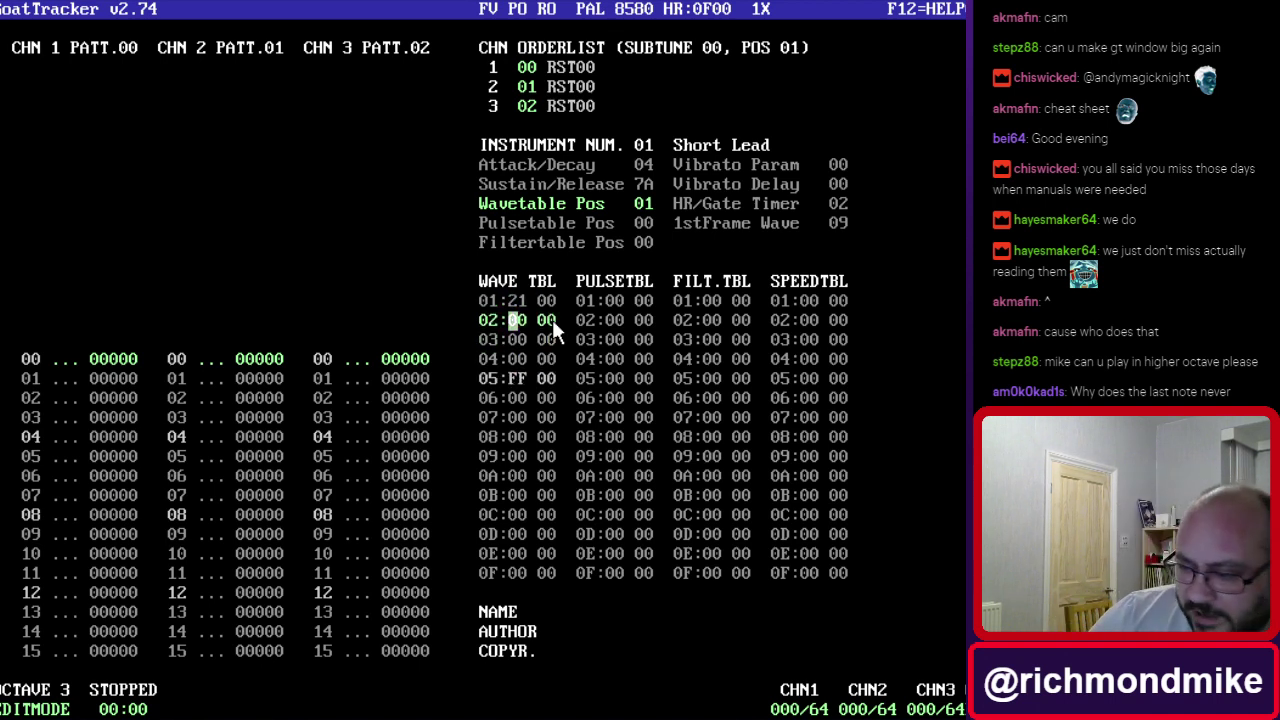
Try two extra blank rows at wavetable row 04 and remove them again.
key(Down)
key(Down)
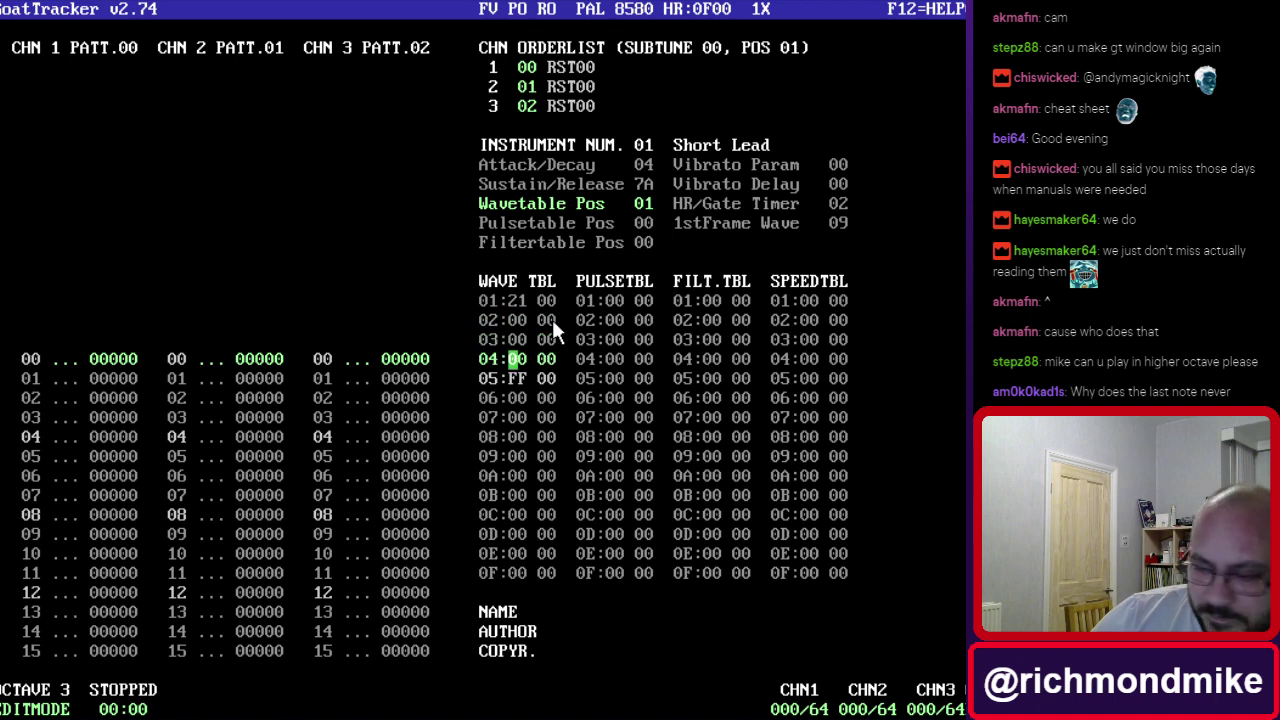
key(Insert)
key(Insert)
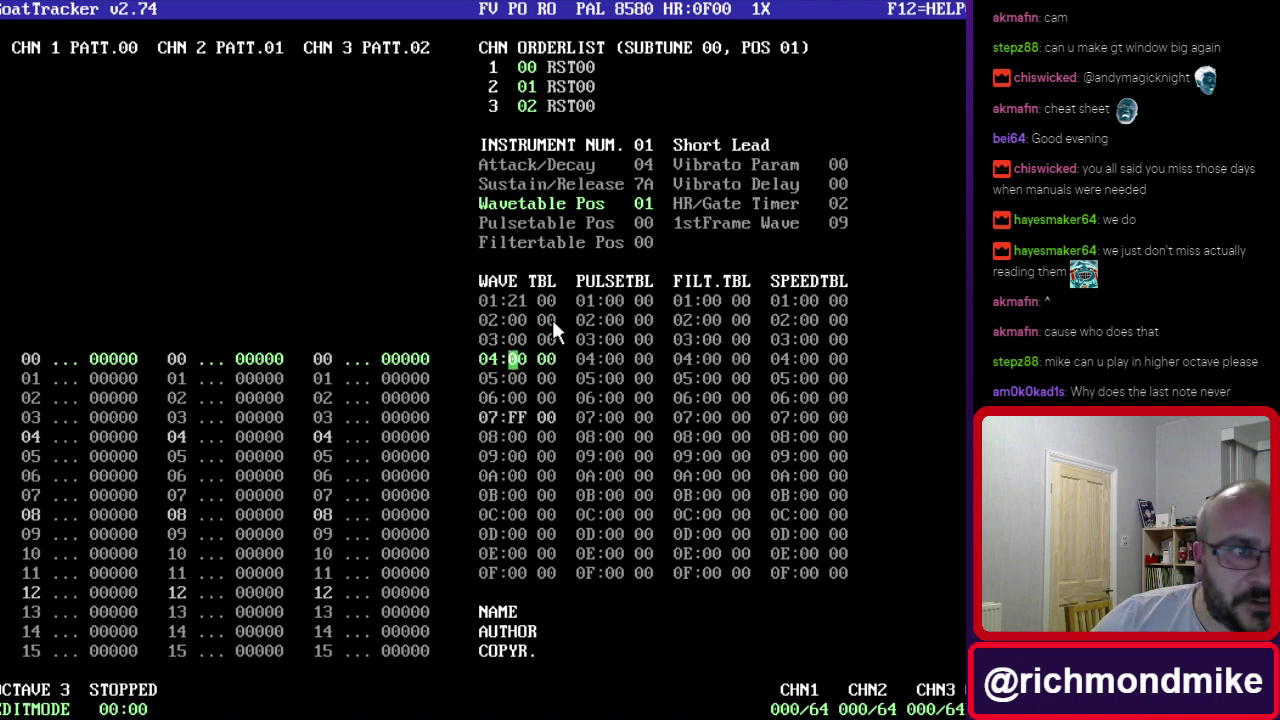
key(Delete)
key(Delete)
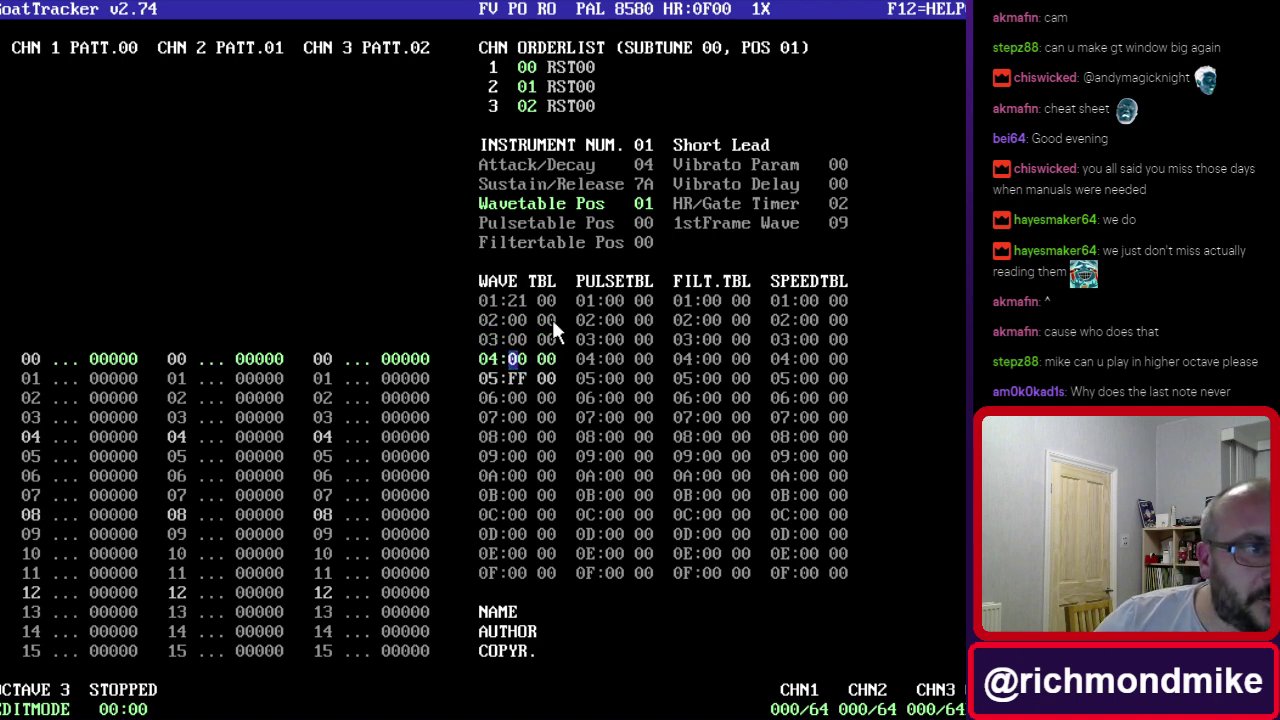
key(Up)
key(Up)
key(Up)
key(Down)
key(Down)
key(Up)
key(Up)
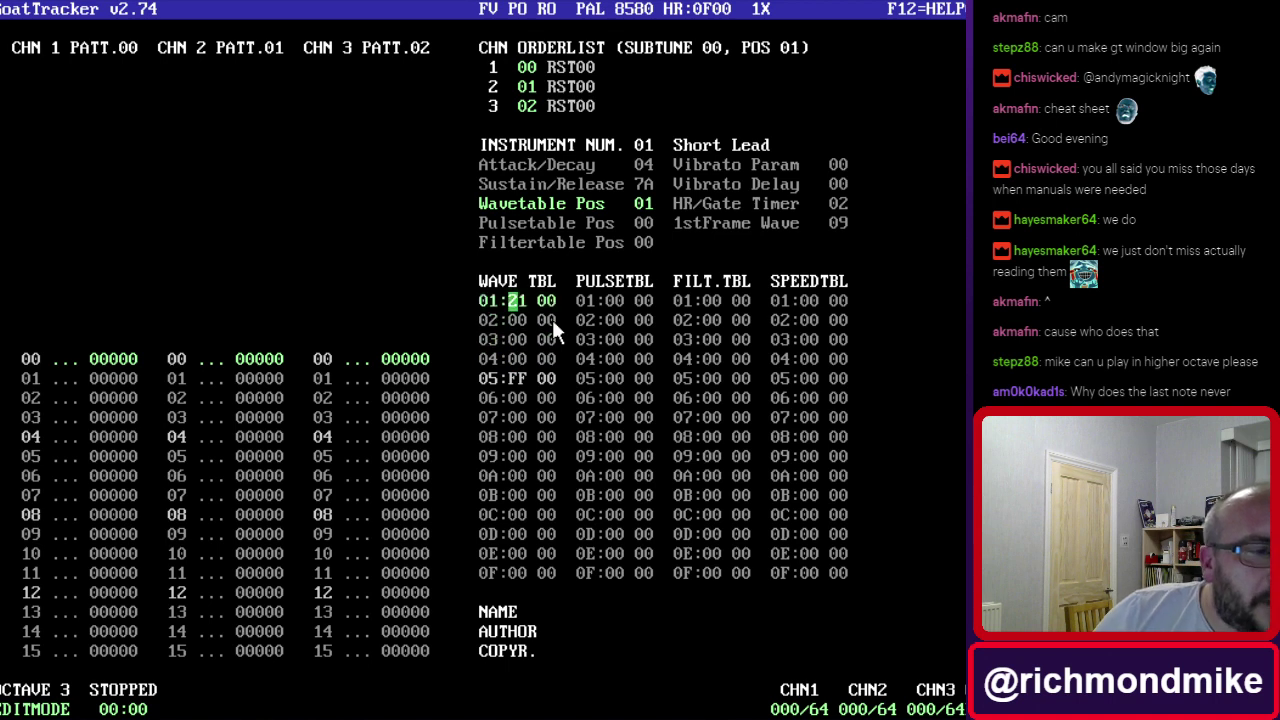
Enter waveform 41 in wavetable rows 02 and 03.
key(Down)
key(Down)
key(Down)
key(Up)
key(Up)
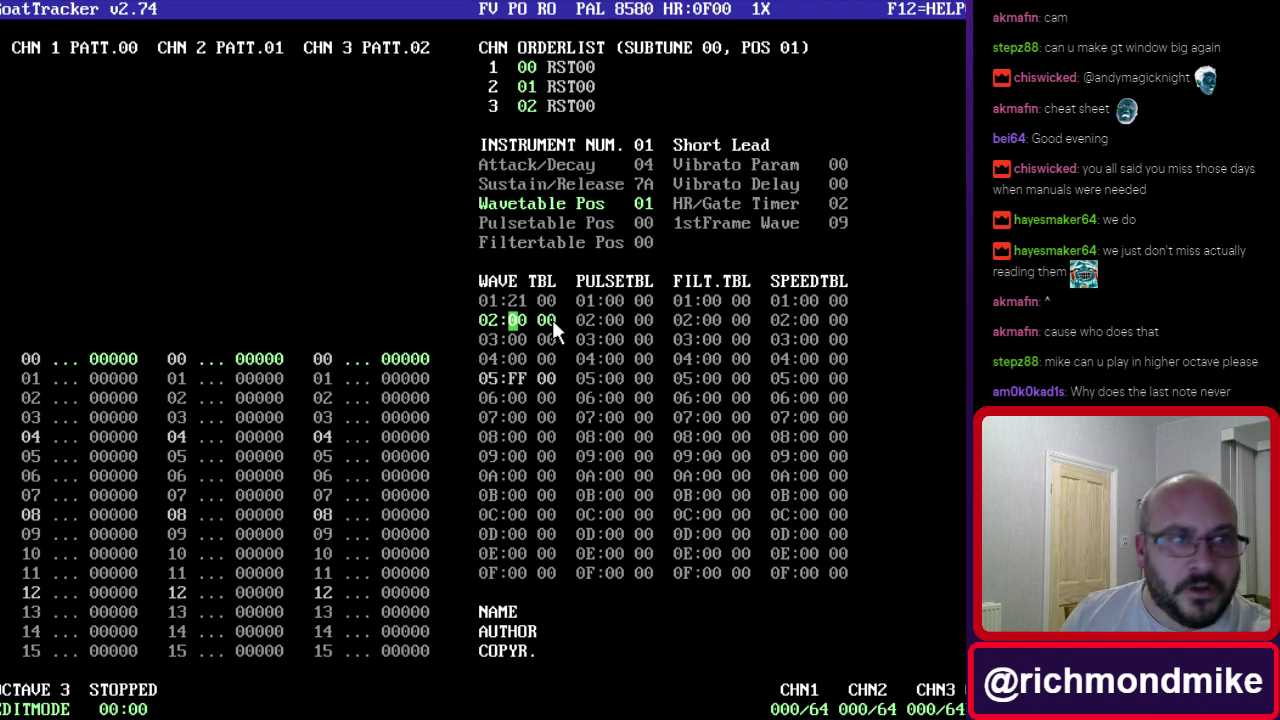
text(4)
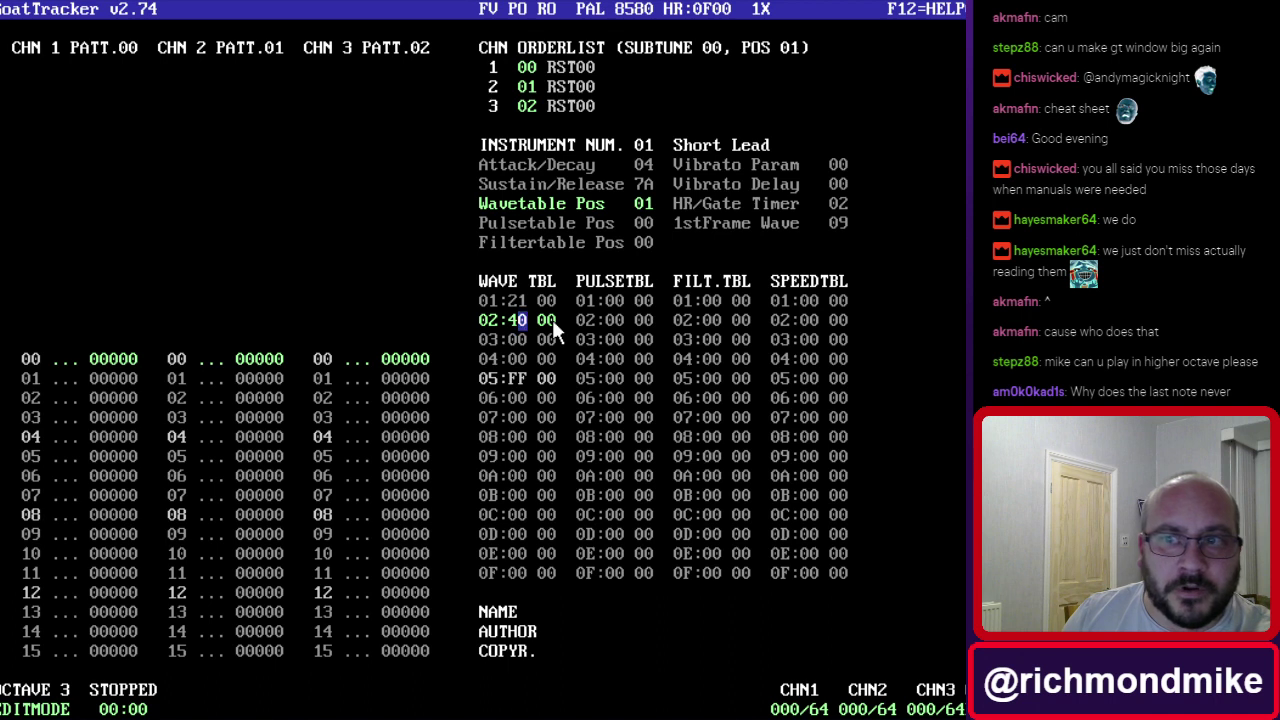
text(14)
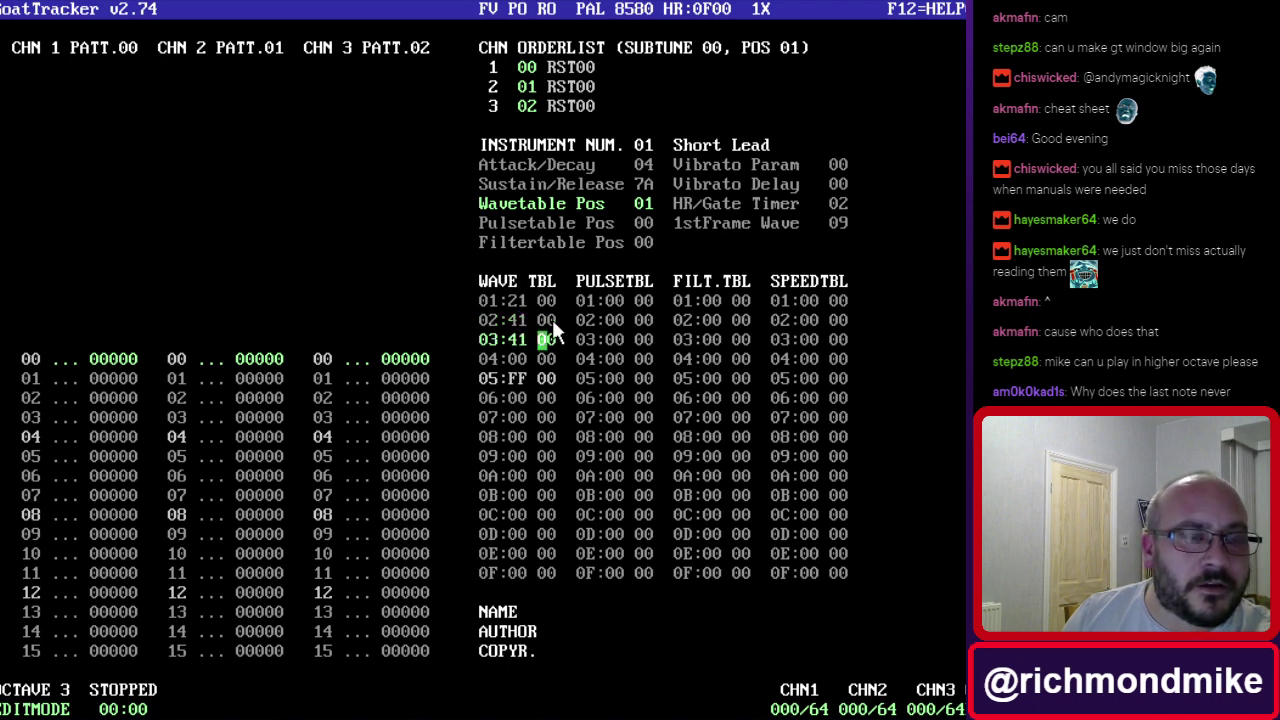
Set the waveform in wavetable row 01 to 51.
key(Left)
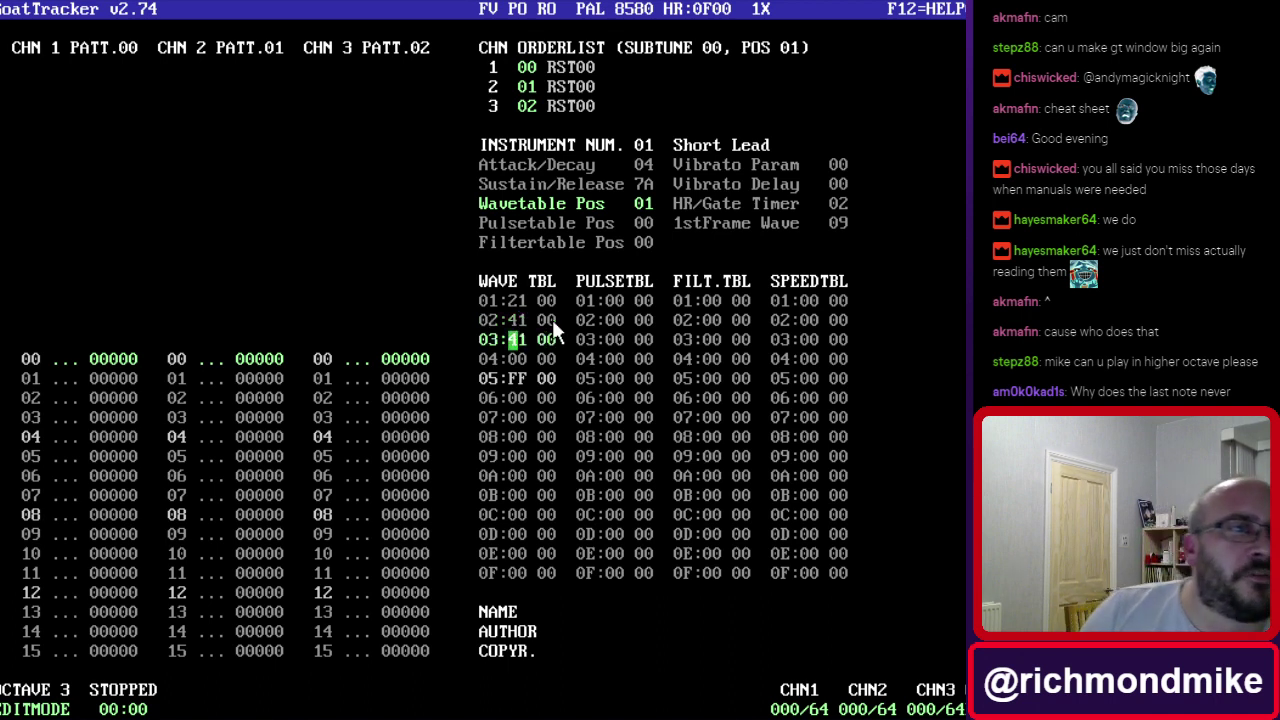
key(Up)
key(Up)
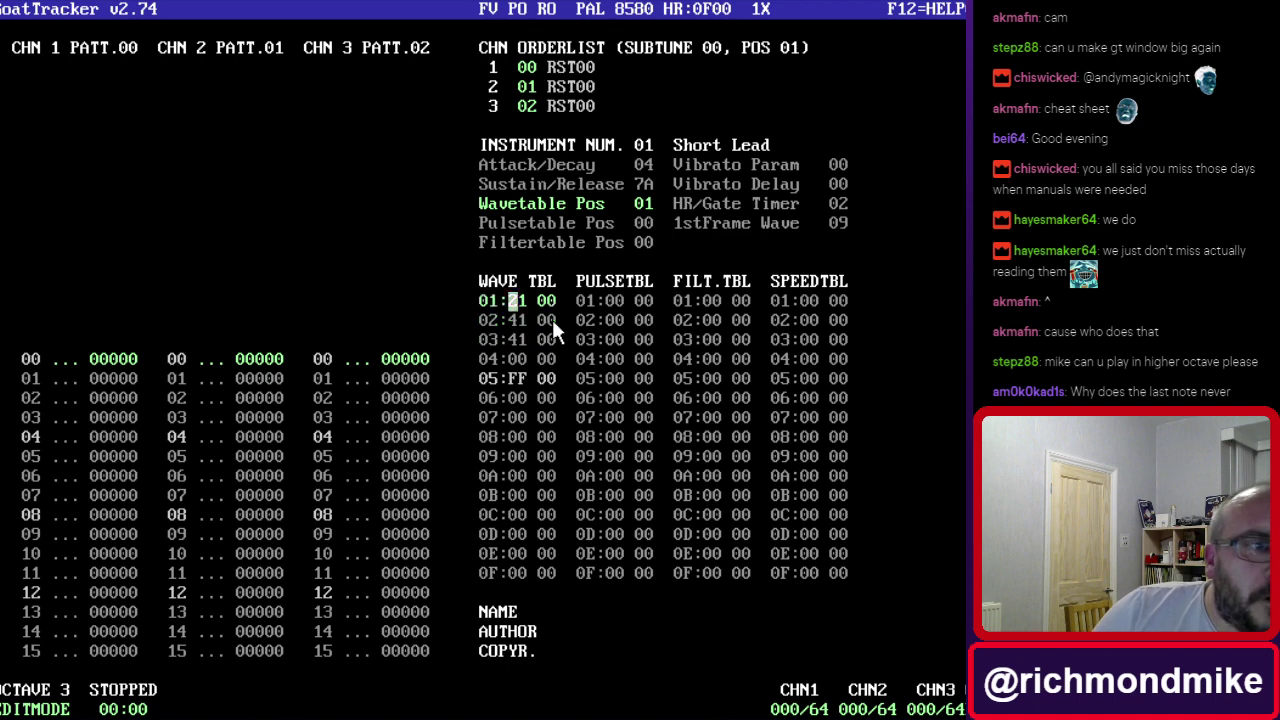
text(5)
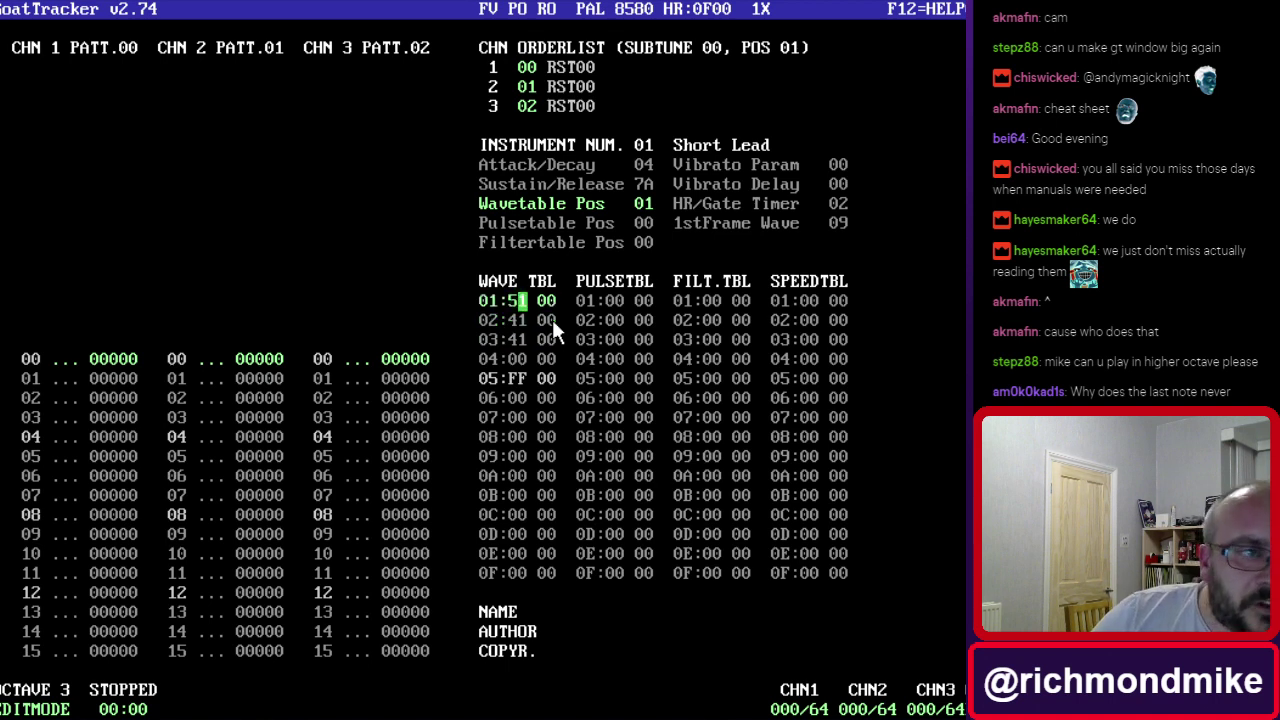
key(Down)
key(Left)
key(Up)
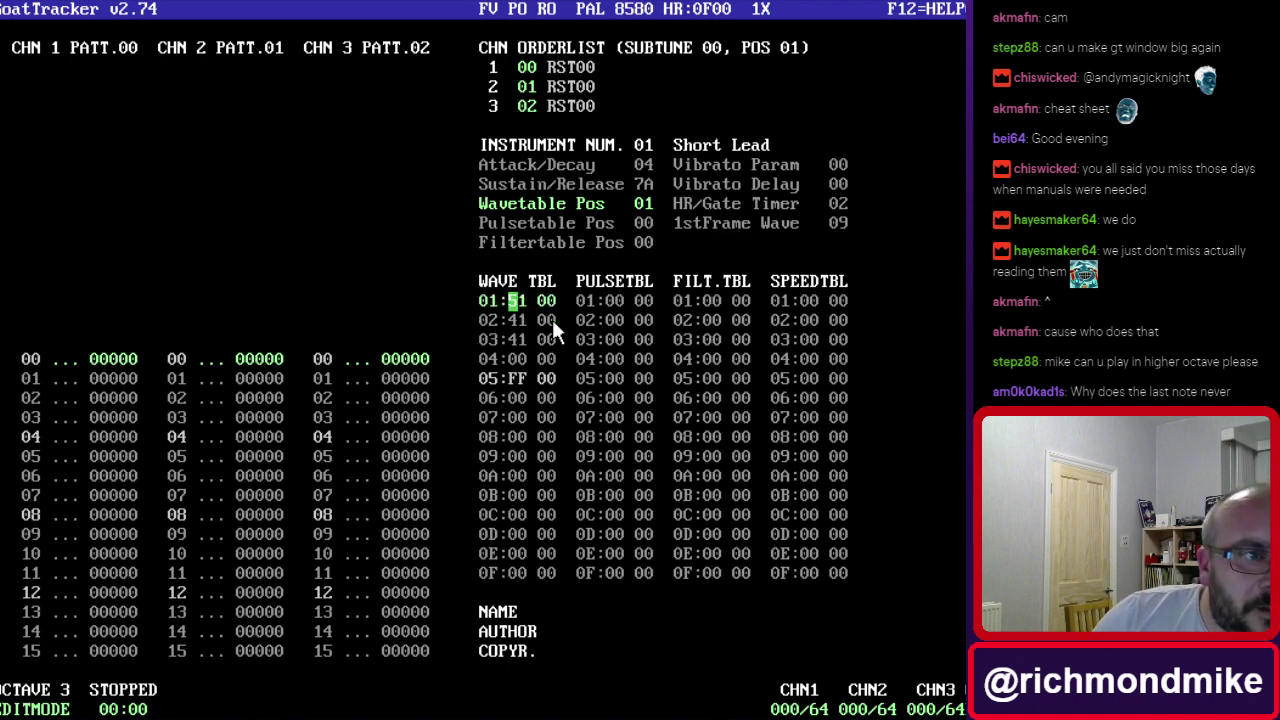
Enter waveform 40 in wavetable row 04, just before the FF end command.
key(Down)
key(Down)
key(Down)
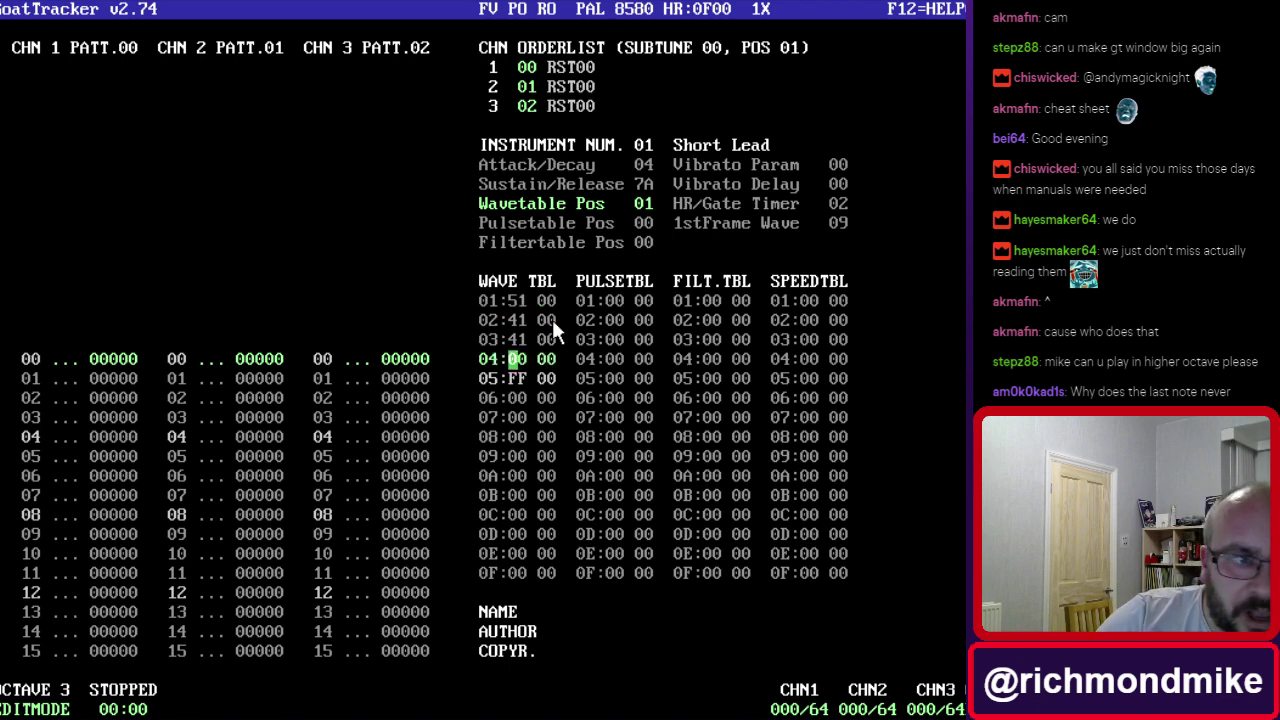
text(4)
Cycle the cursor through the instrument, table and song-name sections back to row 00 of channel 1's pattern.
key(shift+Tab)
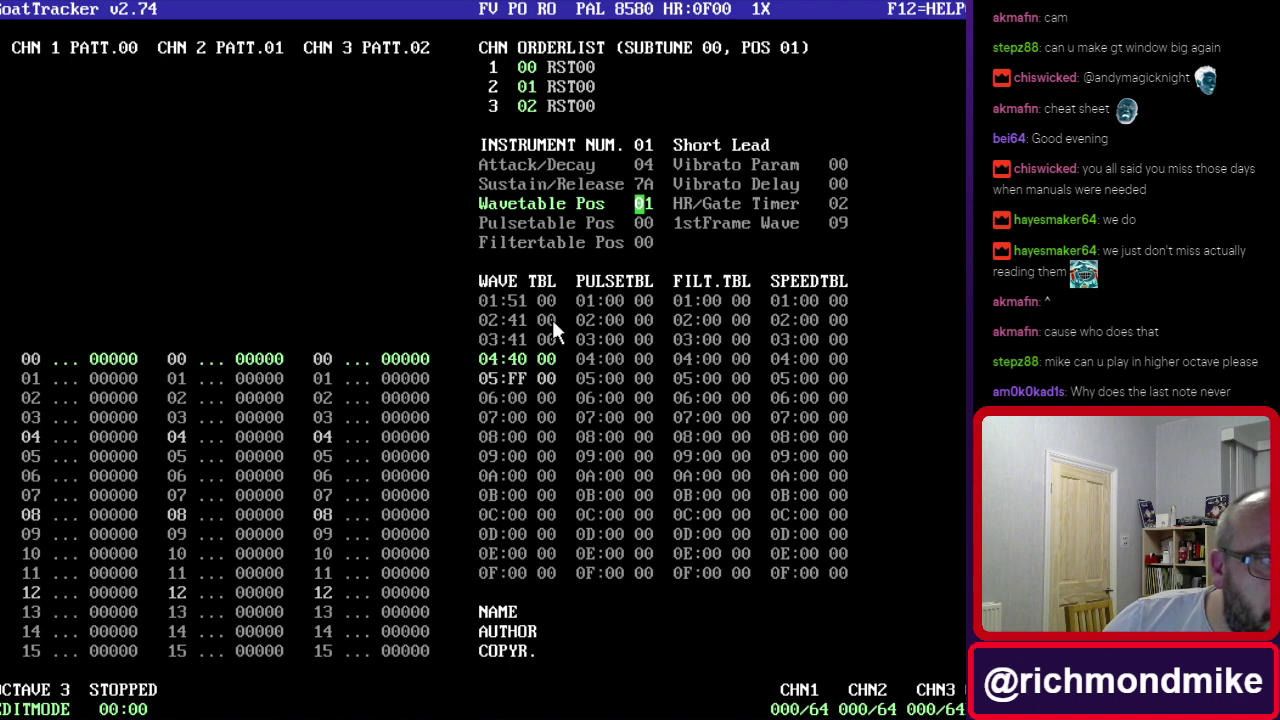
key(Tab)
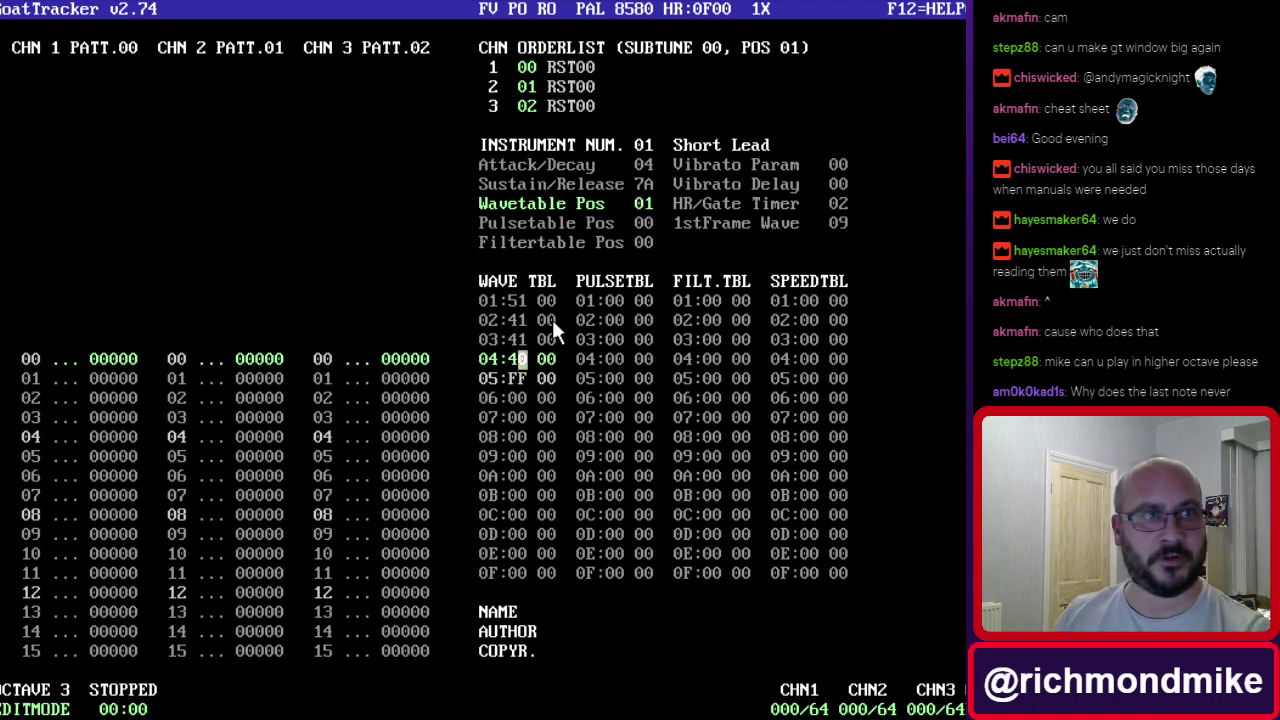
key(Tab)
key(Tab)
key(Tab)
key(Tab)
key(Tab)
key(Tab)
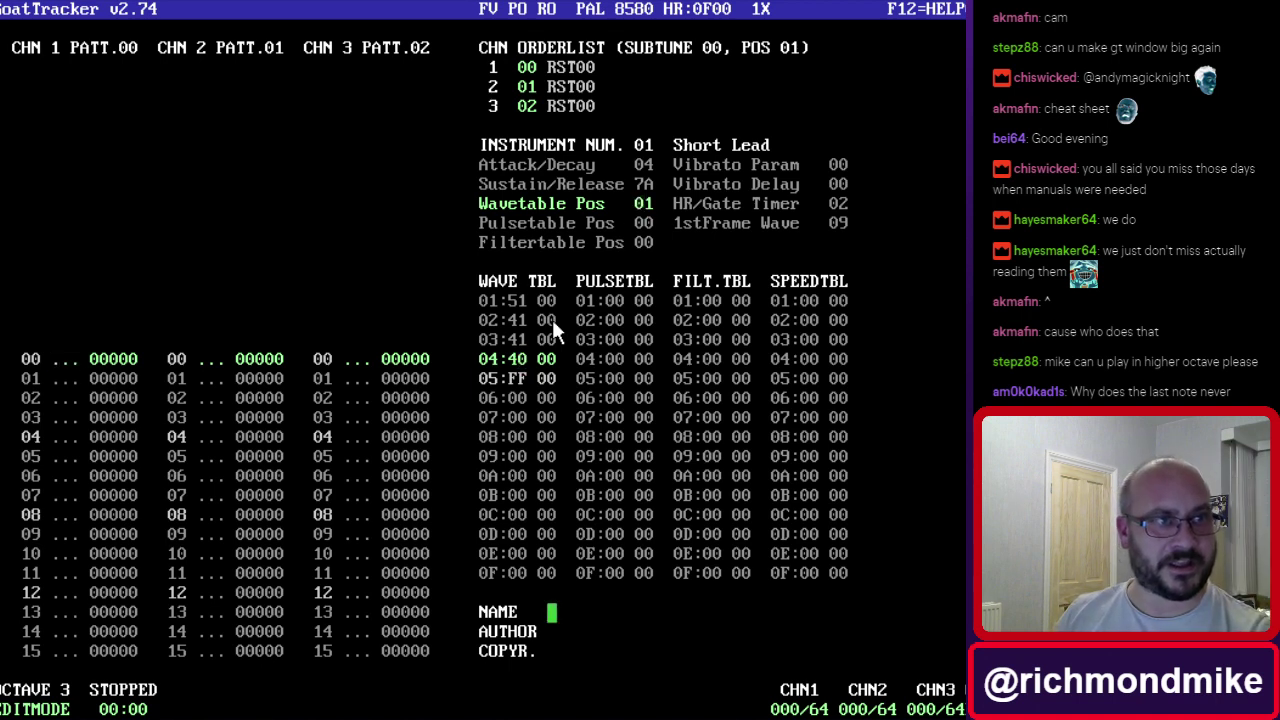
key(Tab)
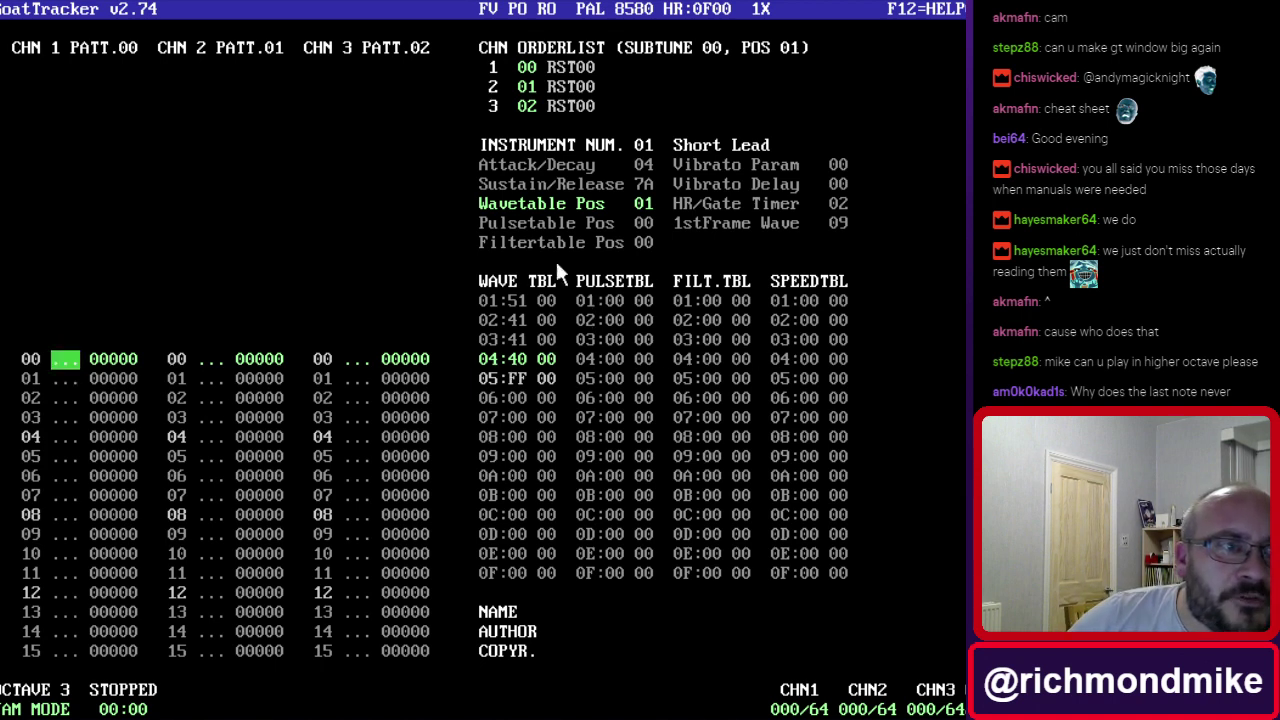
Review the waveforms in wavetable rows 01 to 04 and the instrument's Sustain/Release and Wavetable Pos values.
click(523, 357)
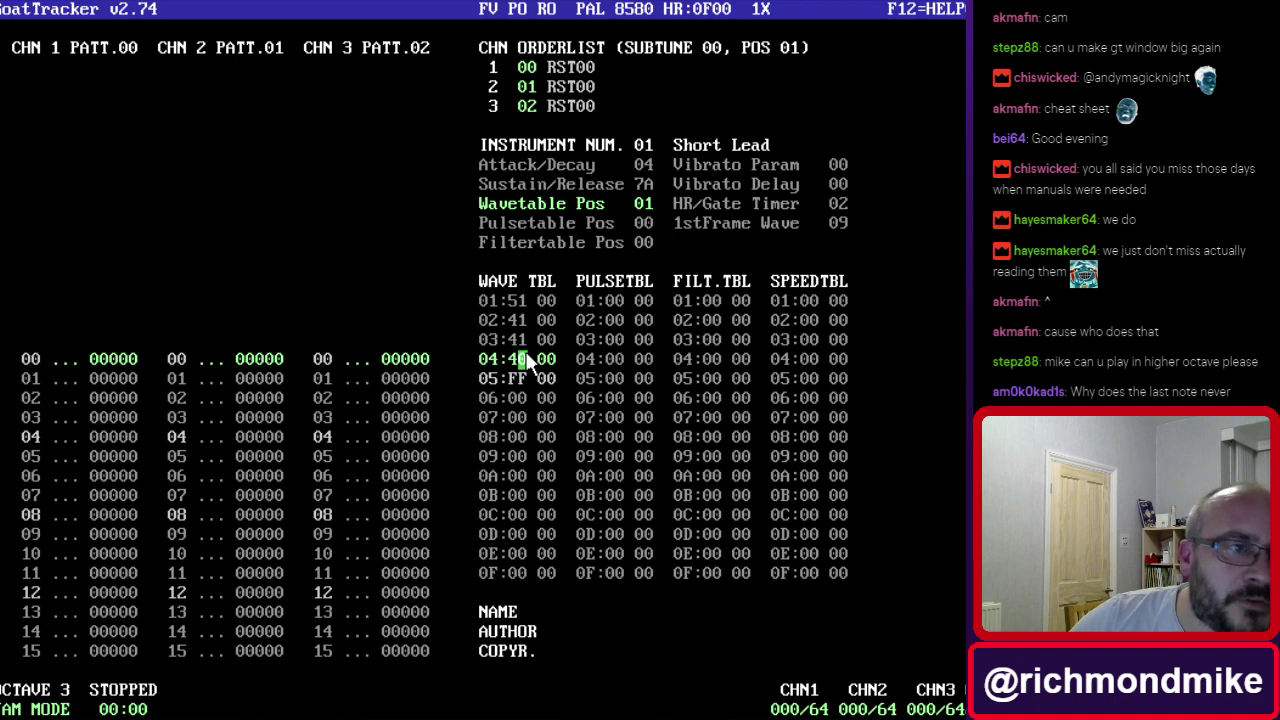
click(512, 300)
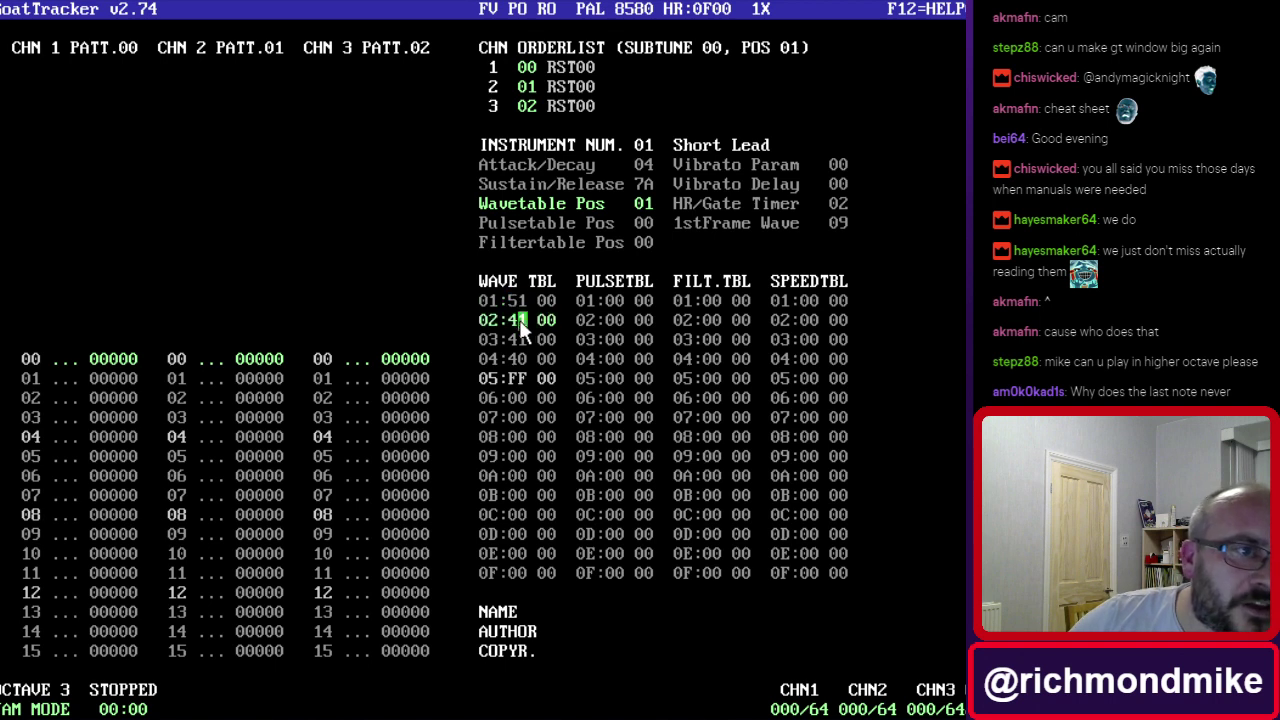
click(515, 322)
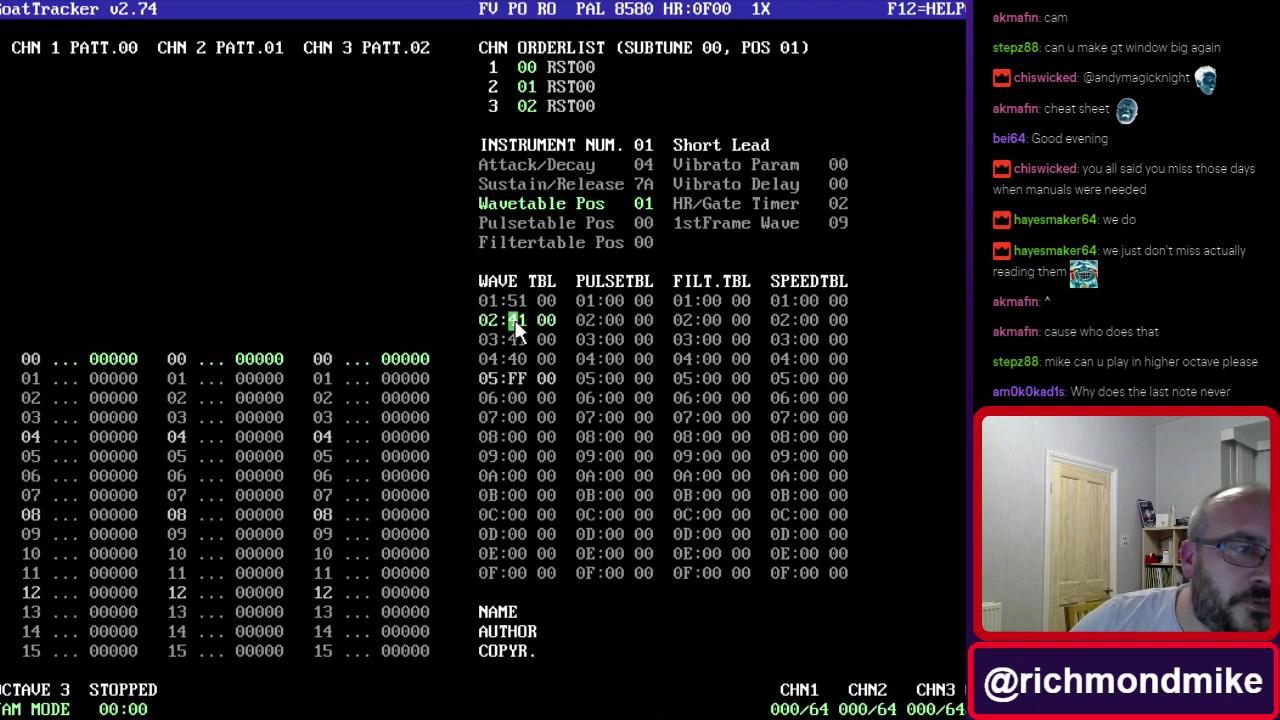
click(515, 338)
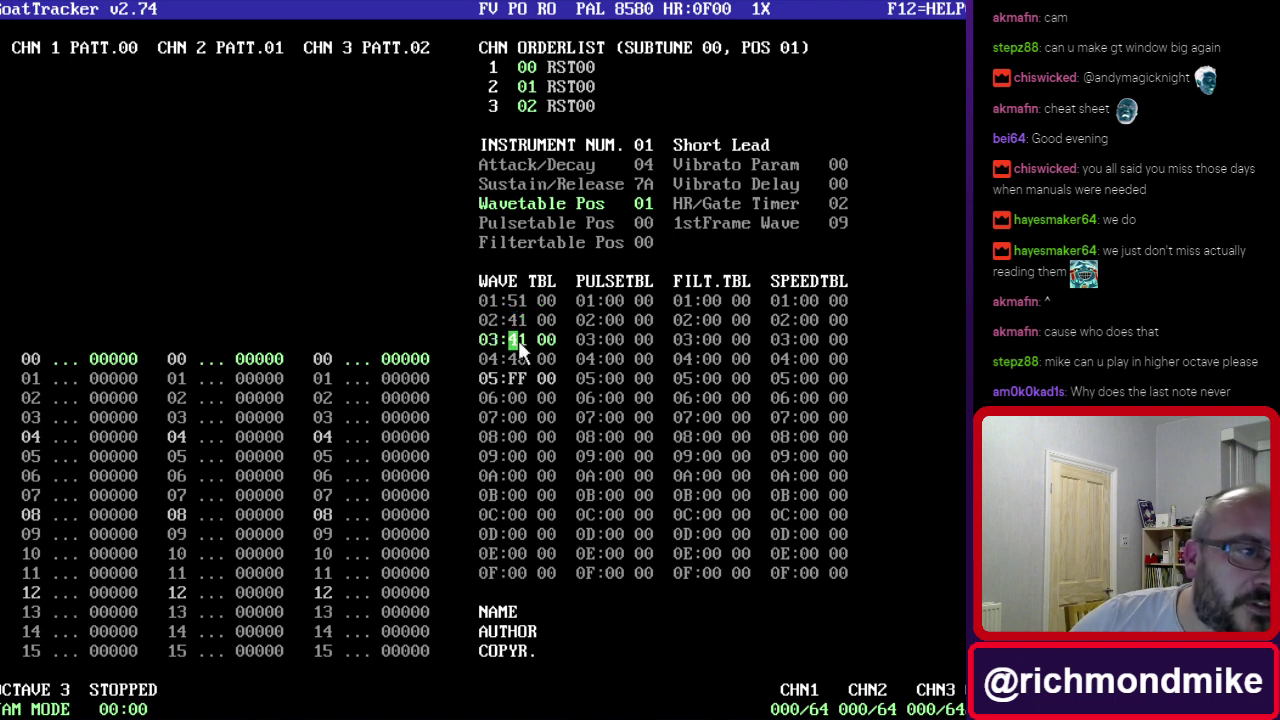
click(641, 182)
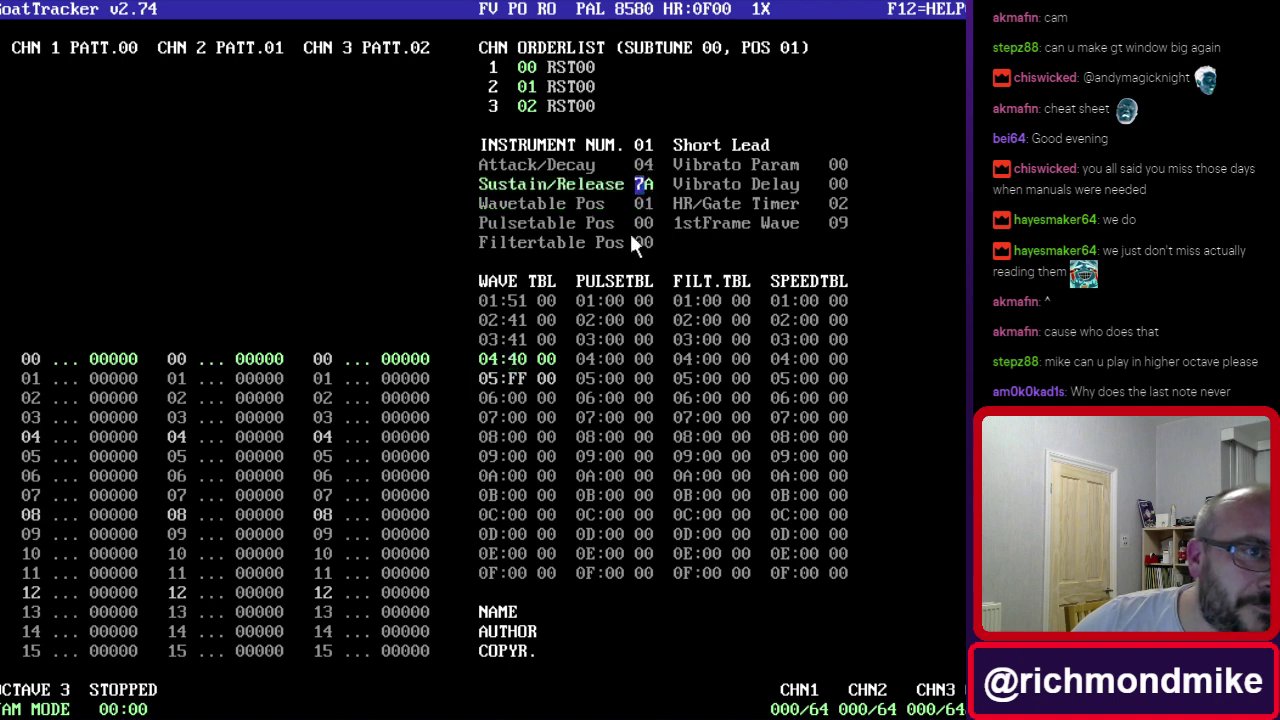
click(648, 184)
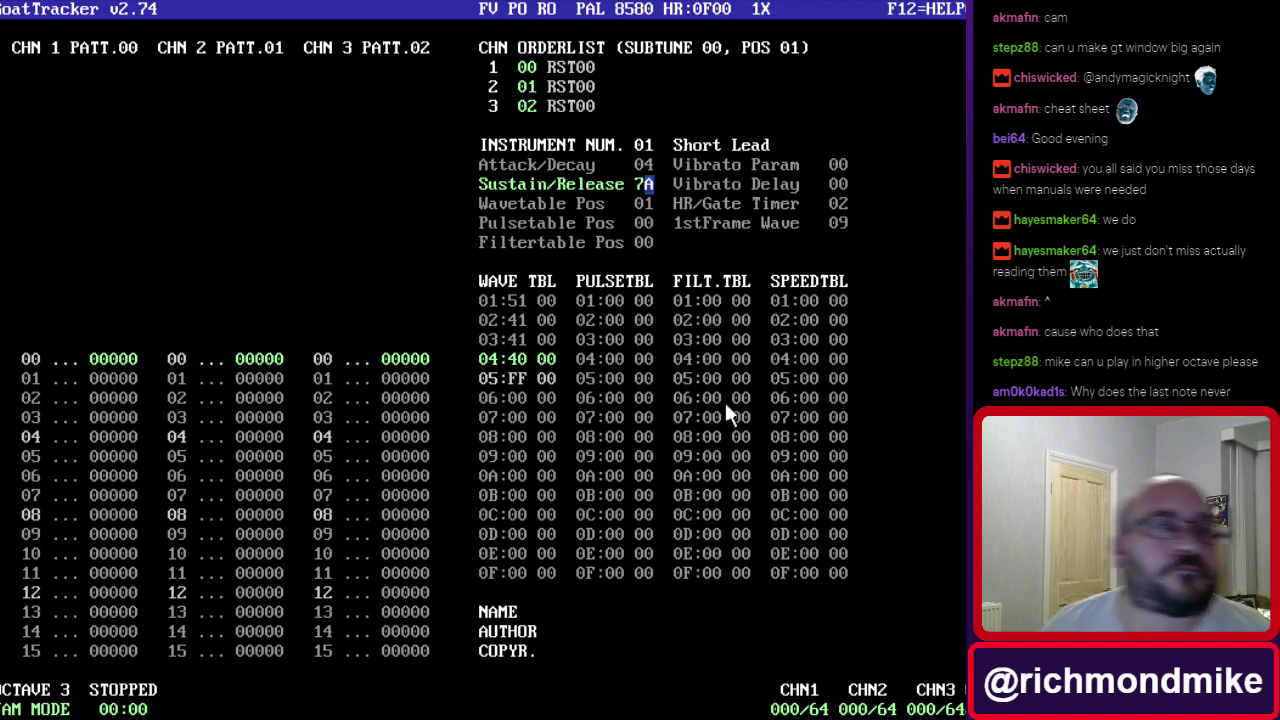
click(647, 199)
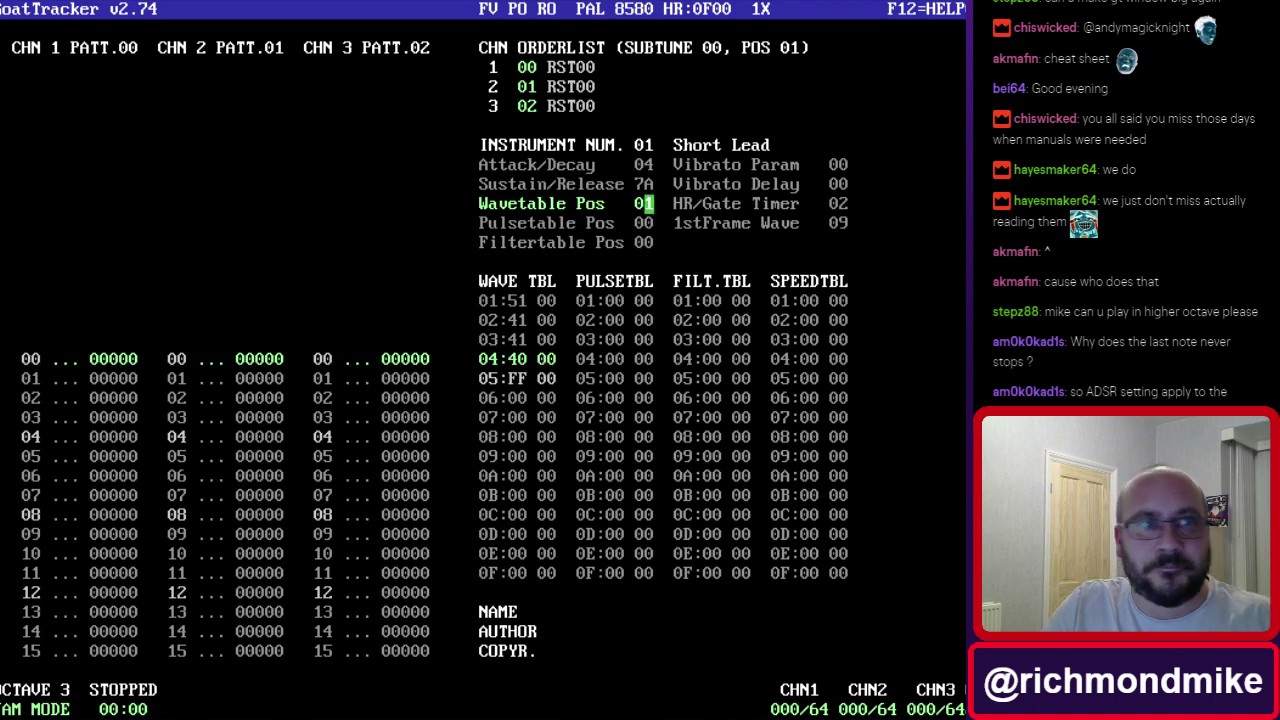
Name instrument 02 Bass.
click(710, 141)
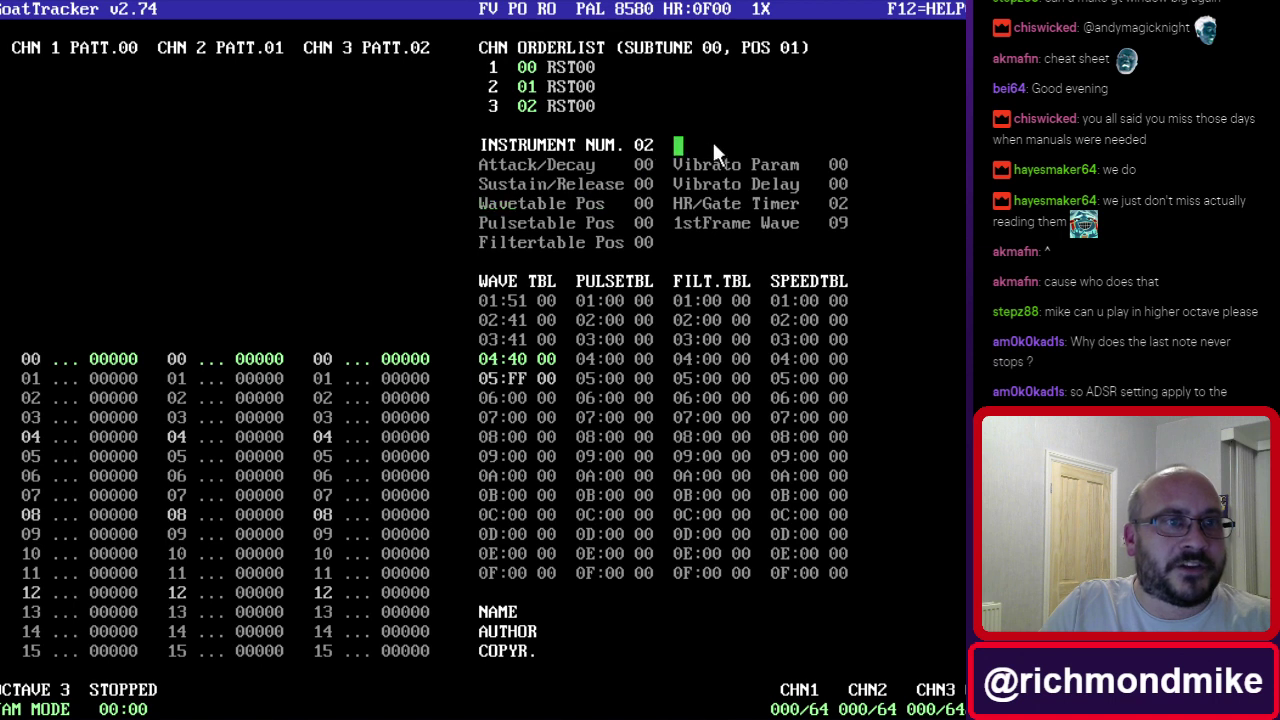
text(Bass)
key(Return)
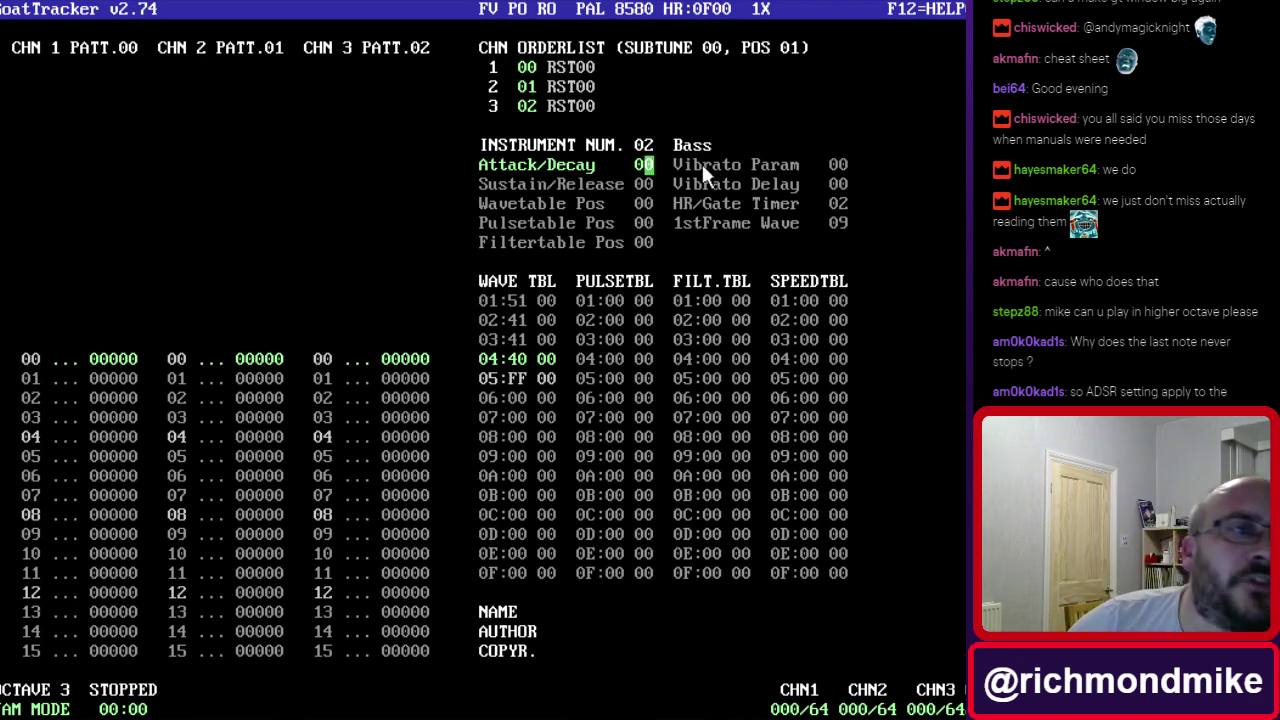
Check the envelope settings of instrument 01, Short Lead, and return to instrument 02.
key(Up)
text(01)
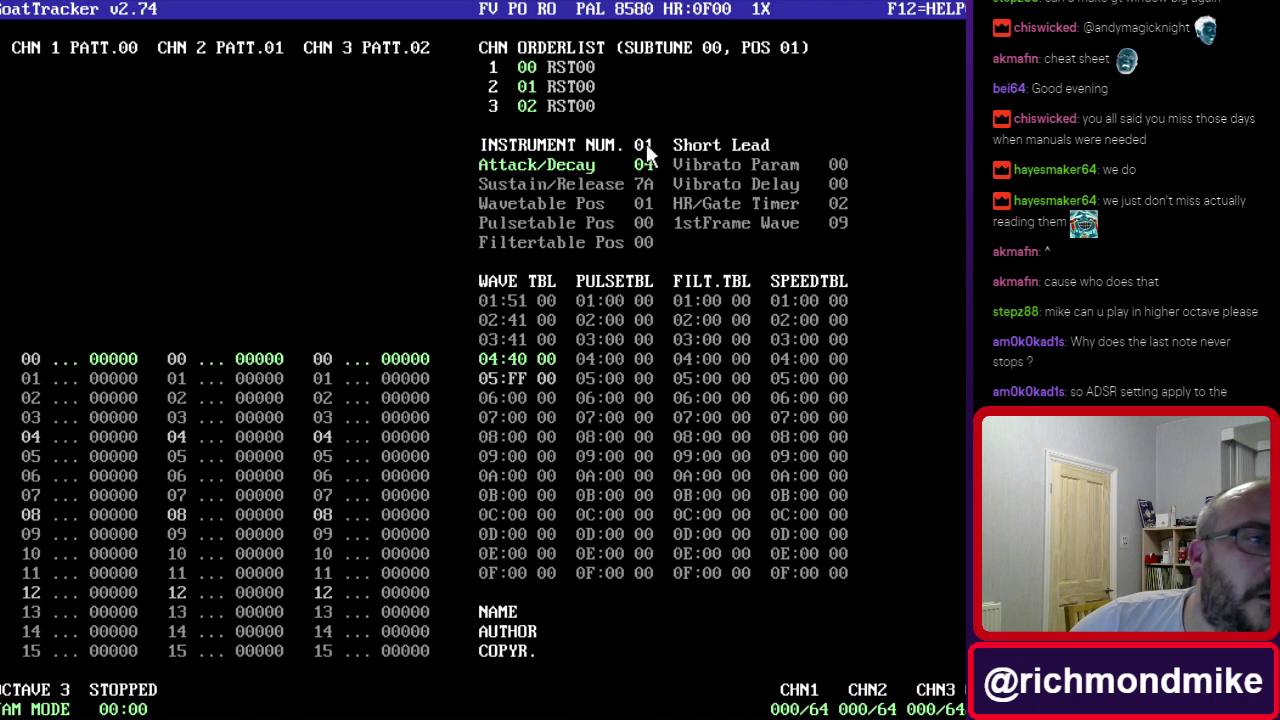
click(653, 183)
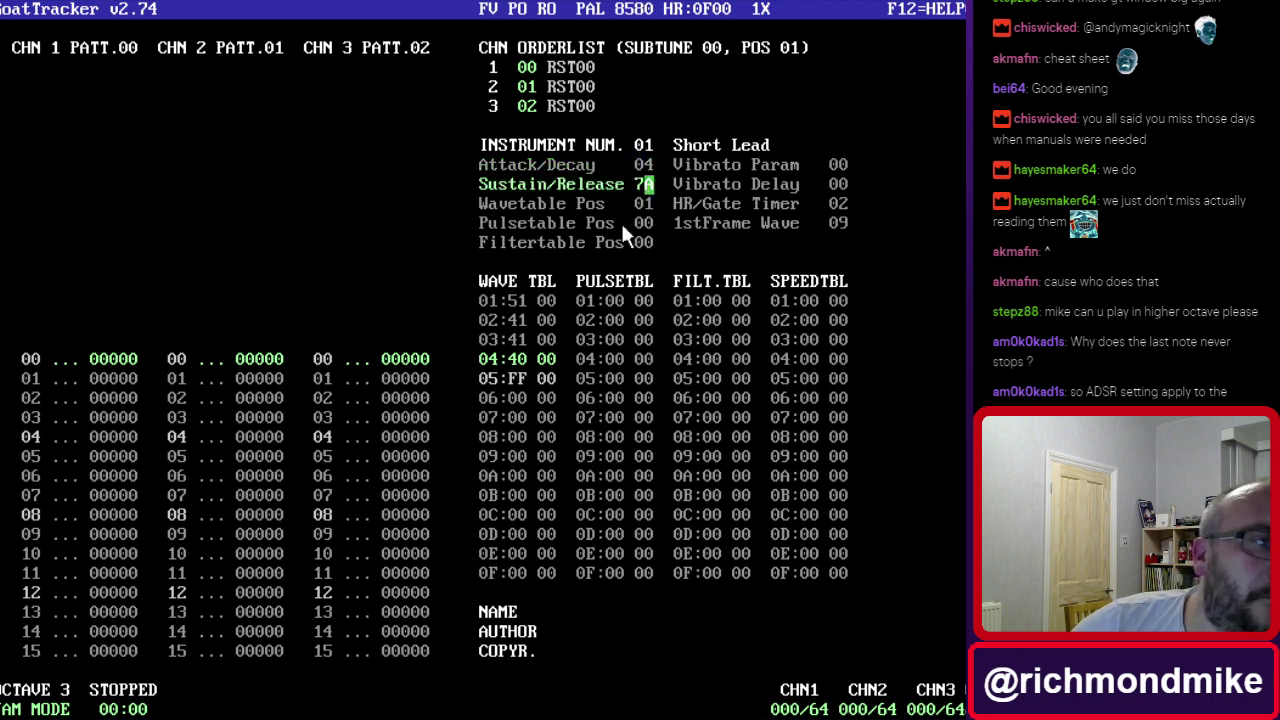
click(641, 147)
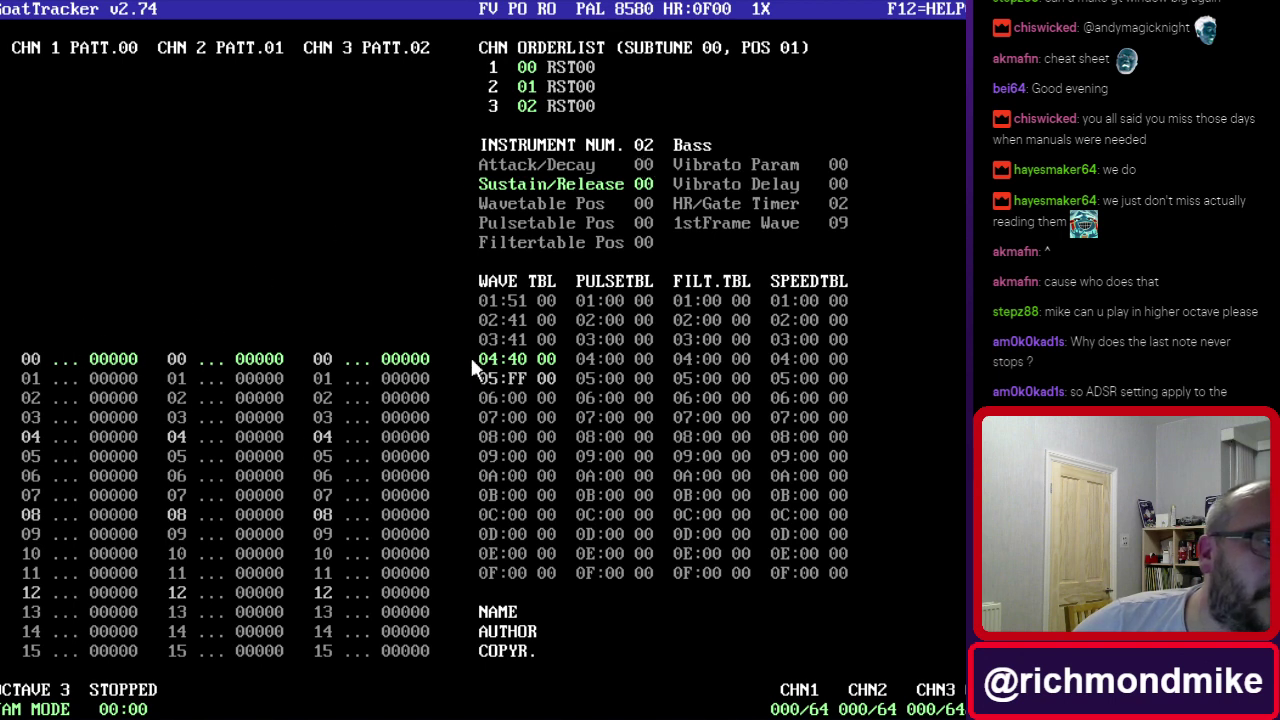
Set the Bass instrument's Attack/Decay to 0C, Sustain/Release to CC and Wavetable Pos to 06.
click(640, 171)
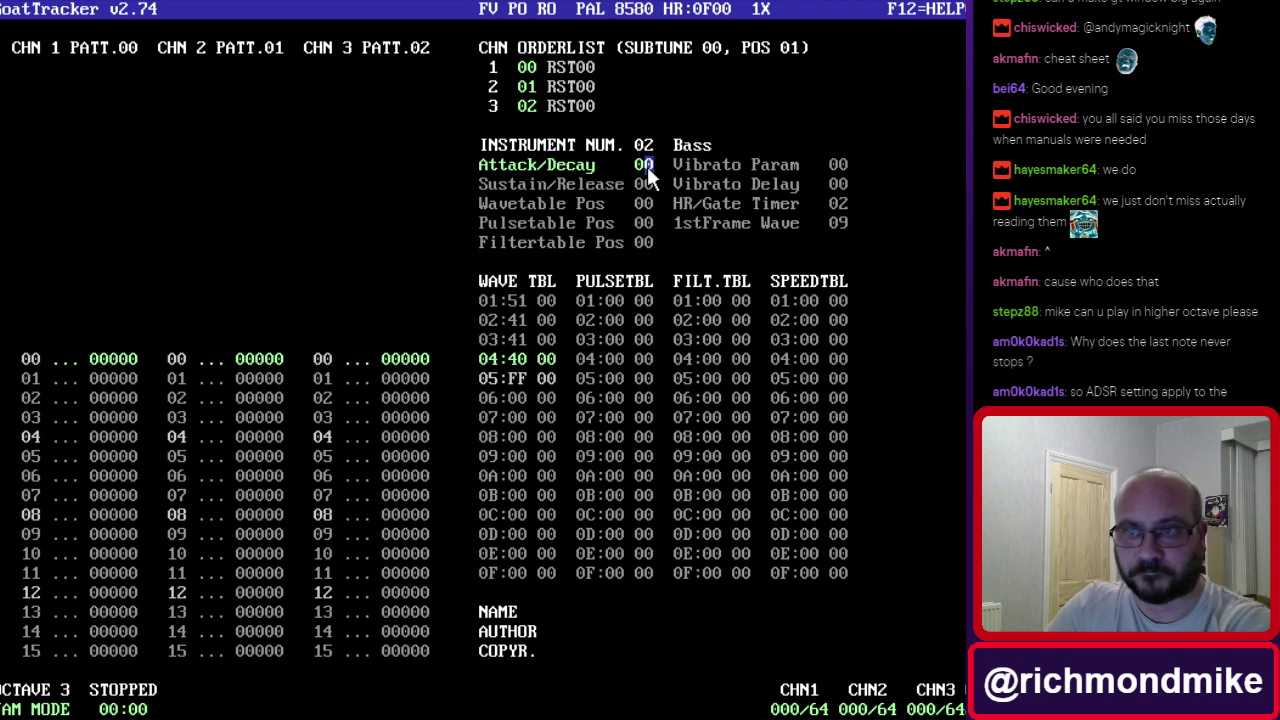
text(0ccc)
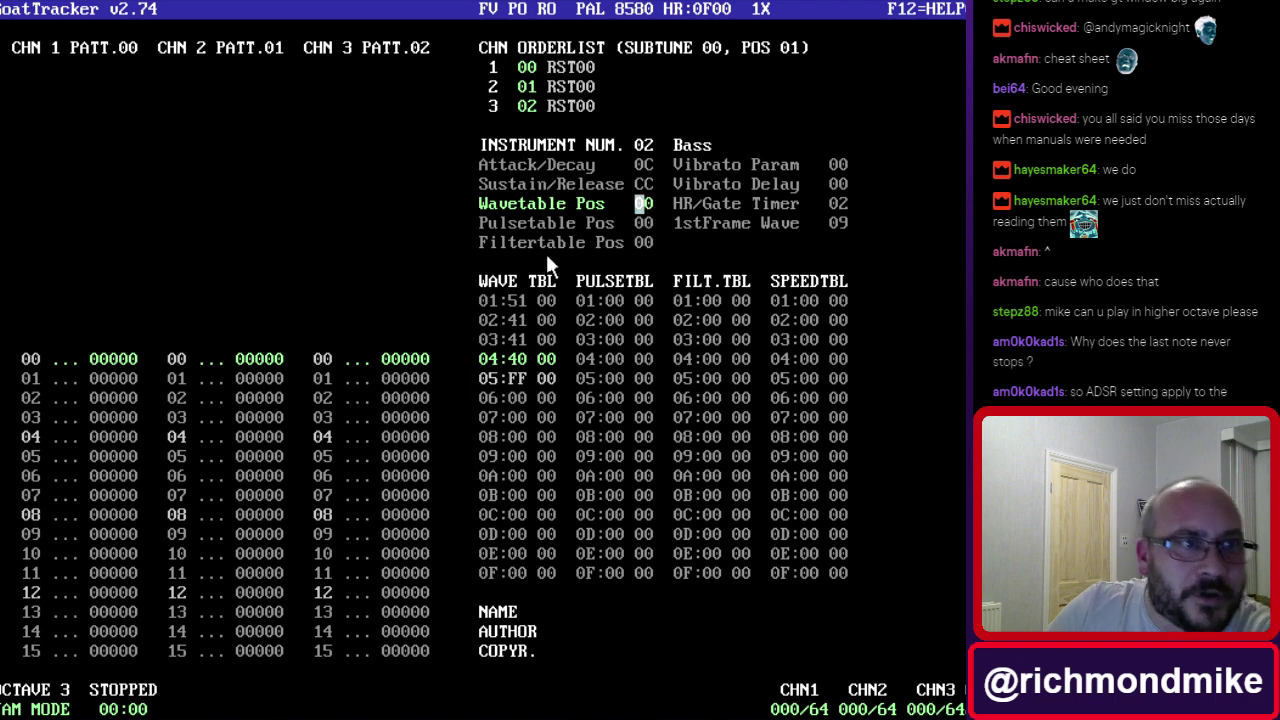
click(514, 397)
click(648, 203)
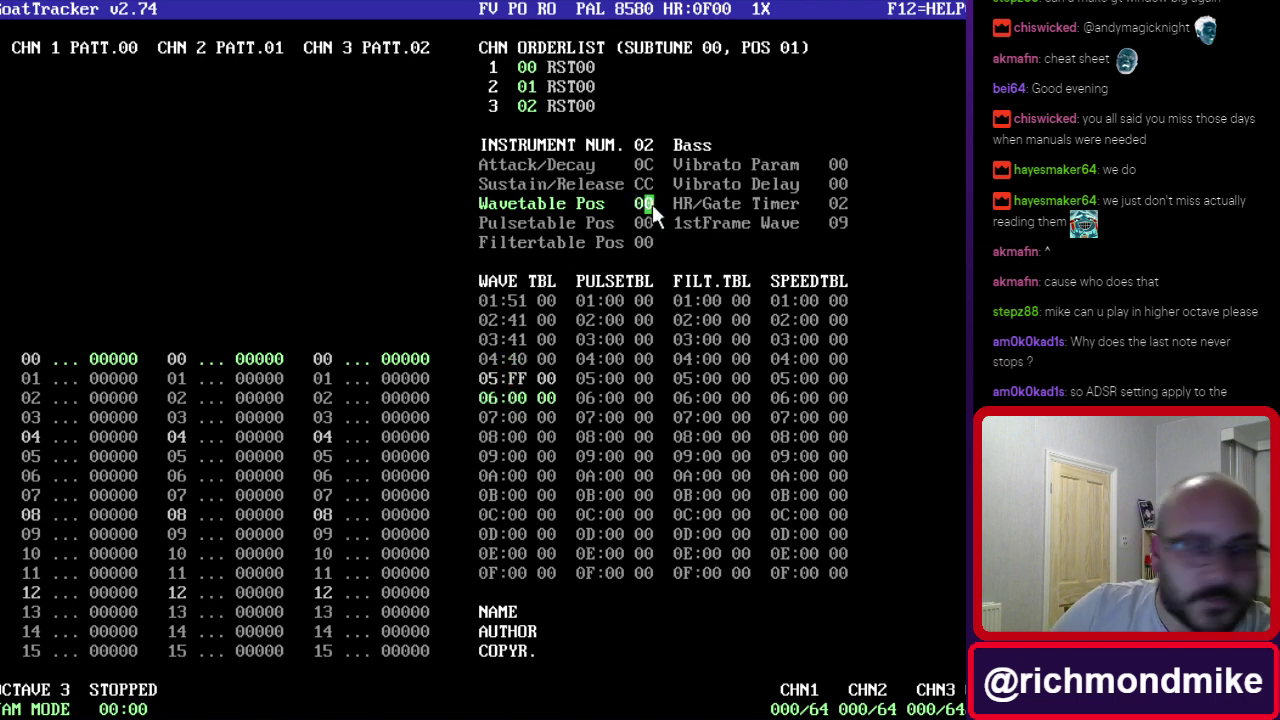
text(6)
Enter waveforms 21 and 41 in wavetable rows 06 and 07, followed by an FF command in row 08.
click(526, 373)
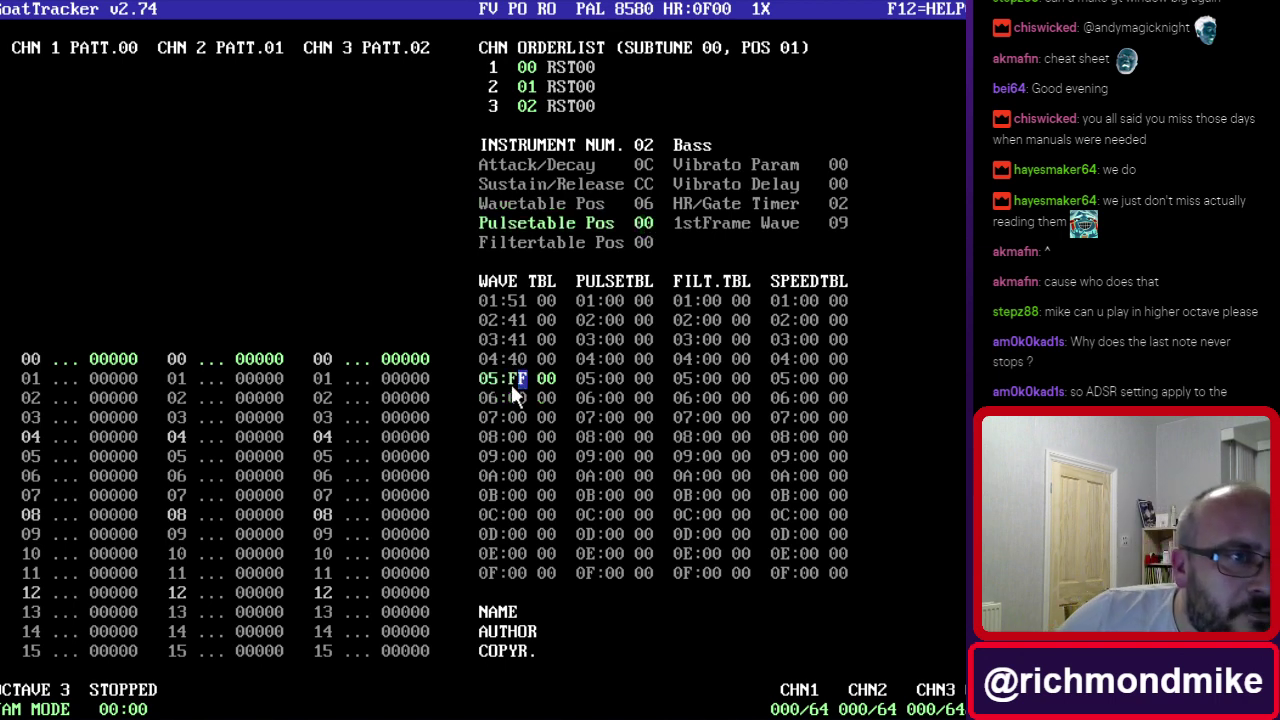
click(510, 379)
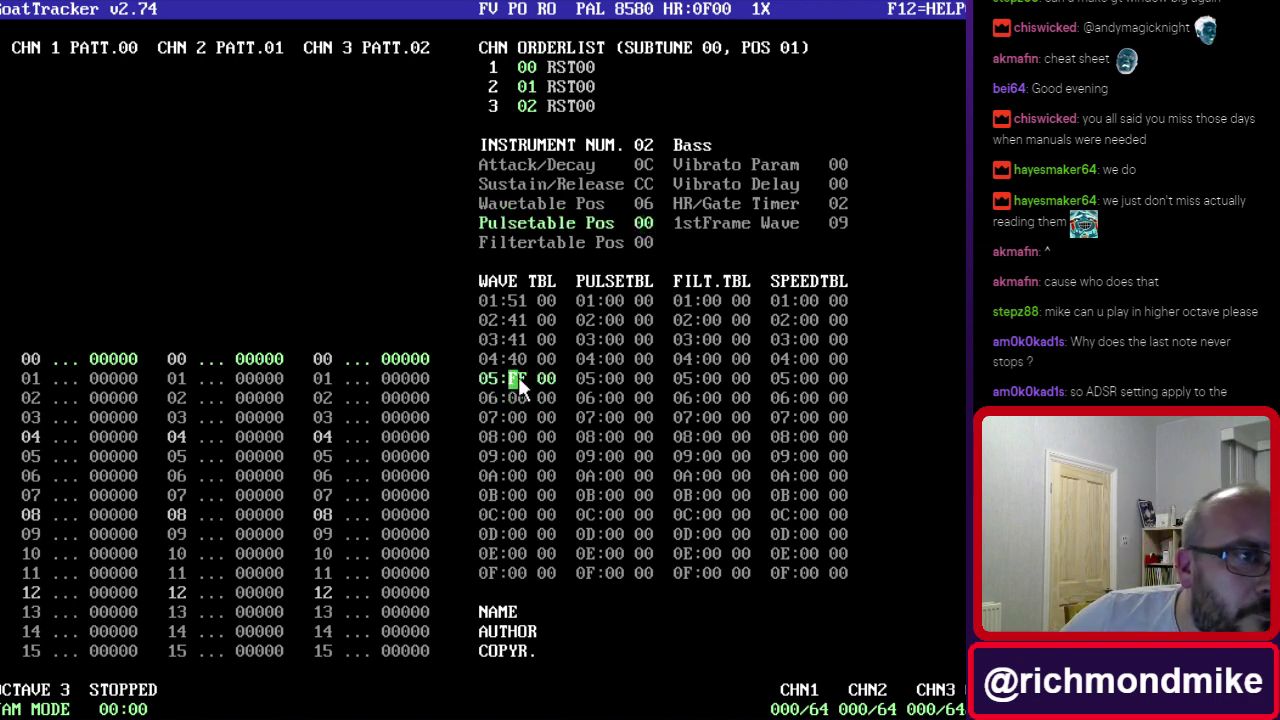
click(524, 377)
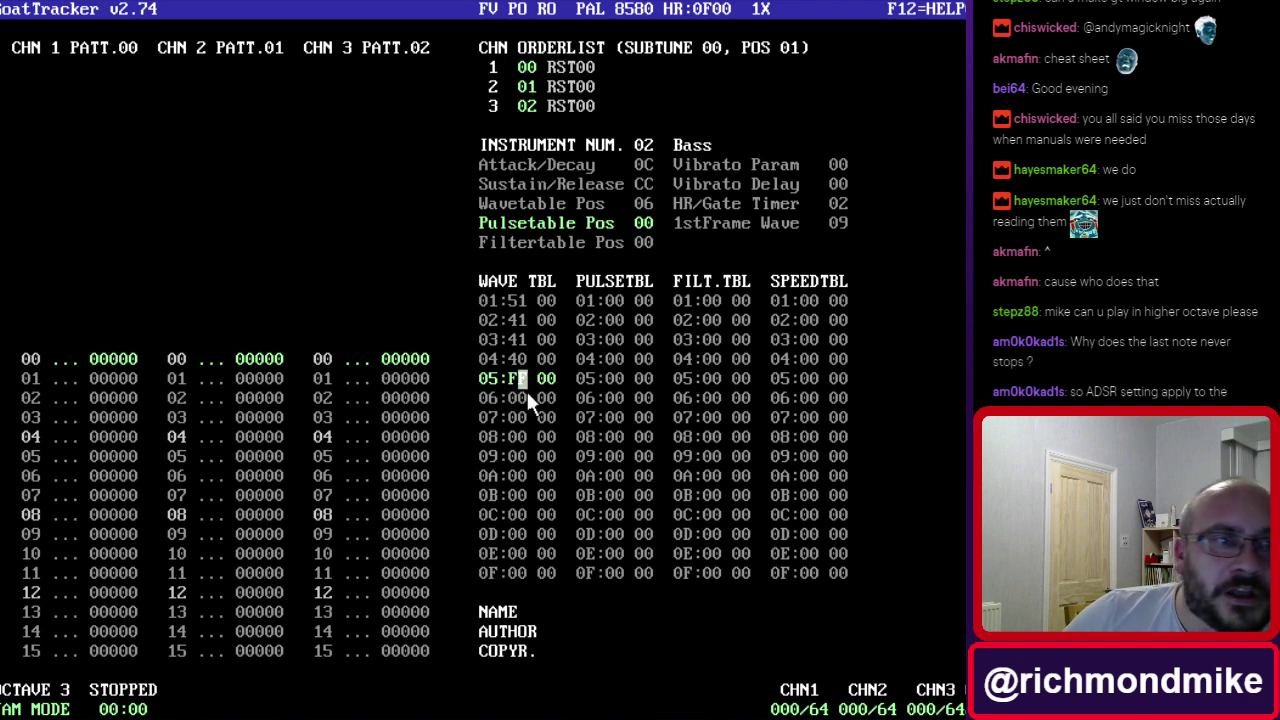
key(Down)
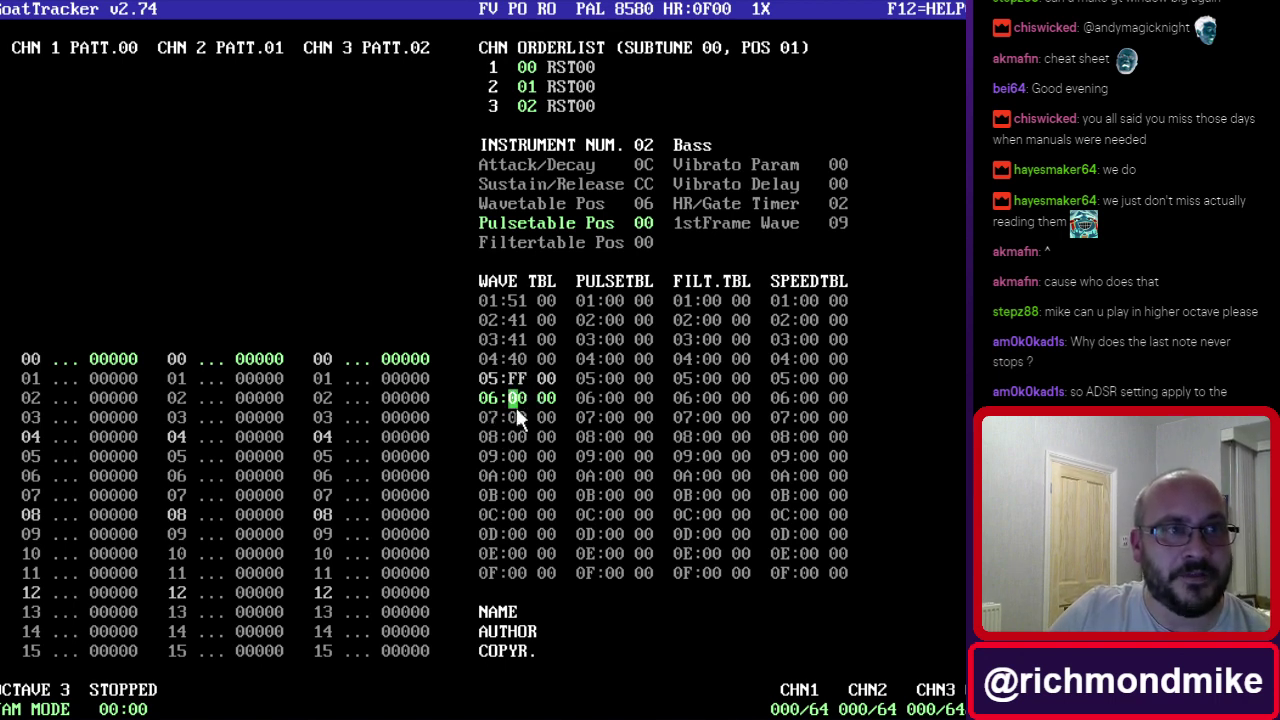
click(646, 203)
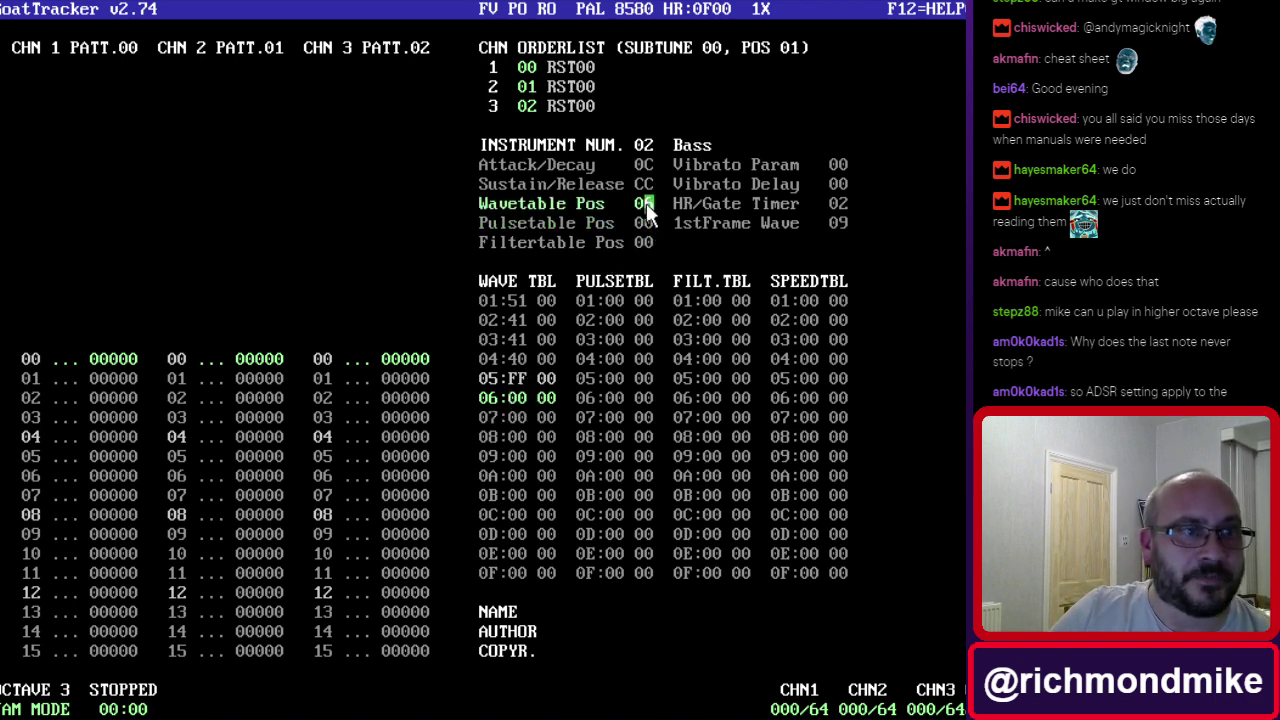
click(520, 398)
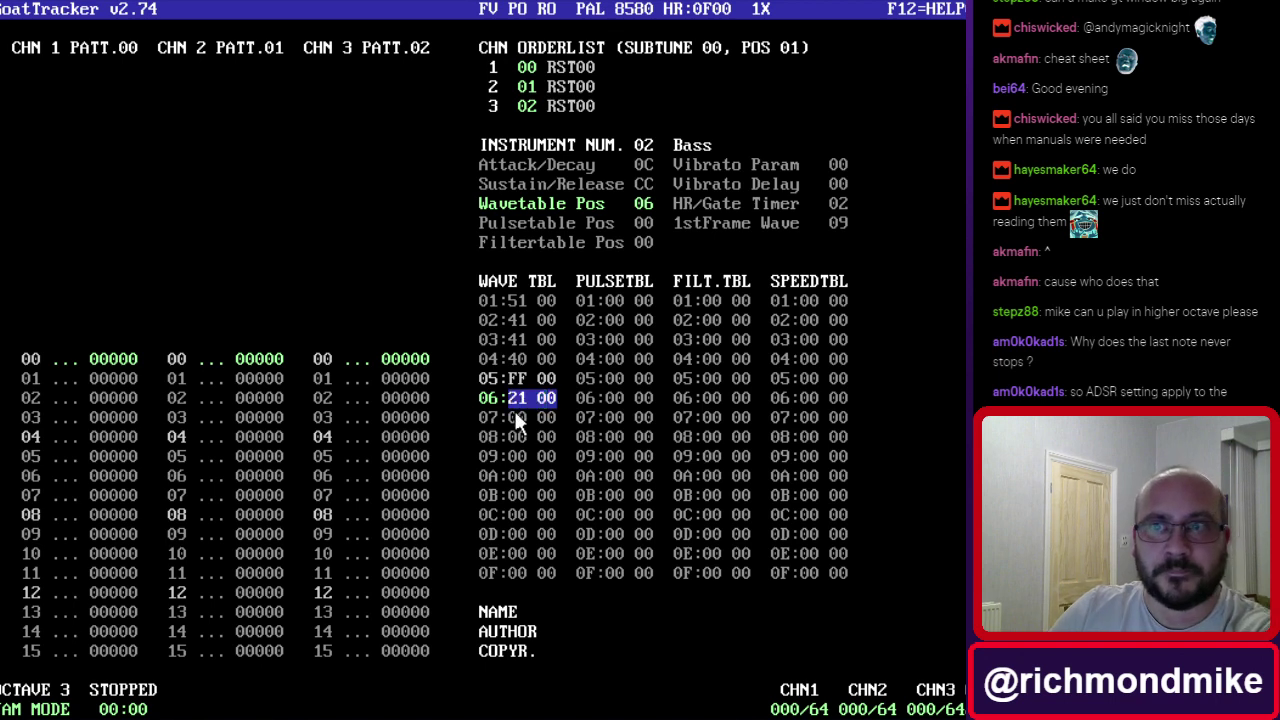
click(515, 417)
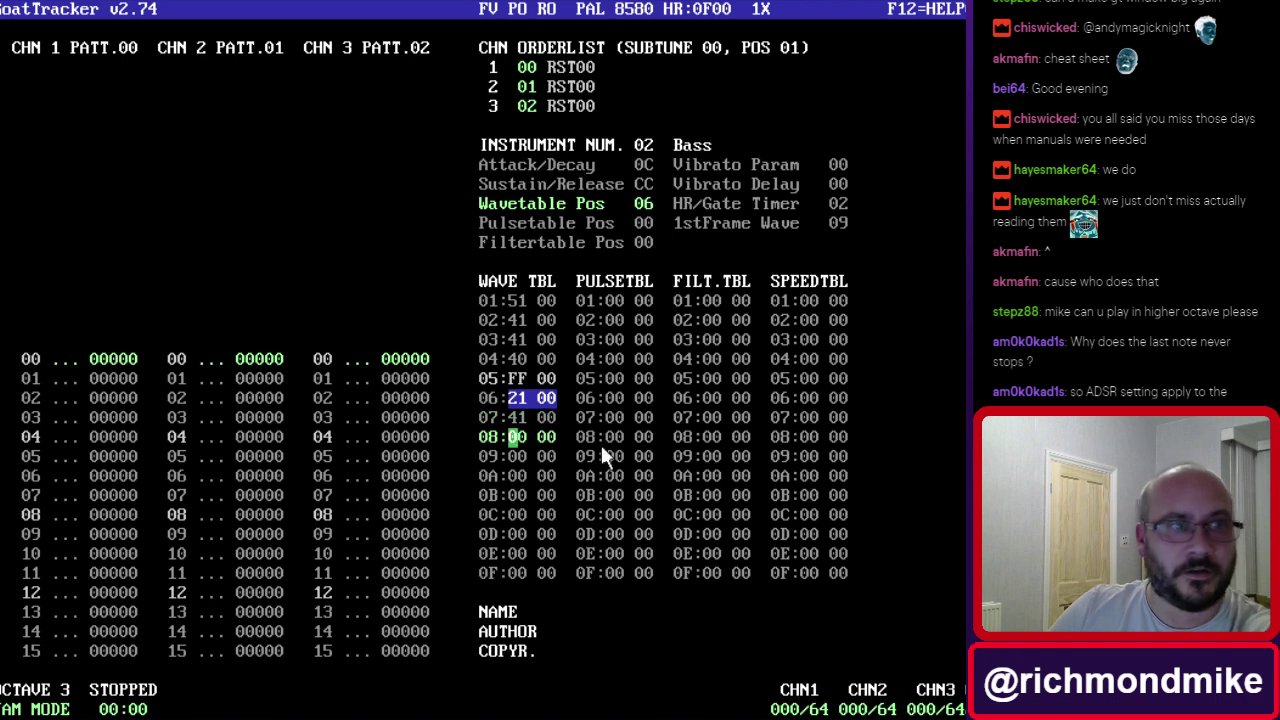
text(ff)
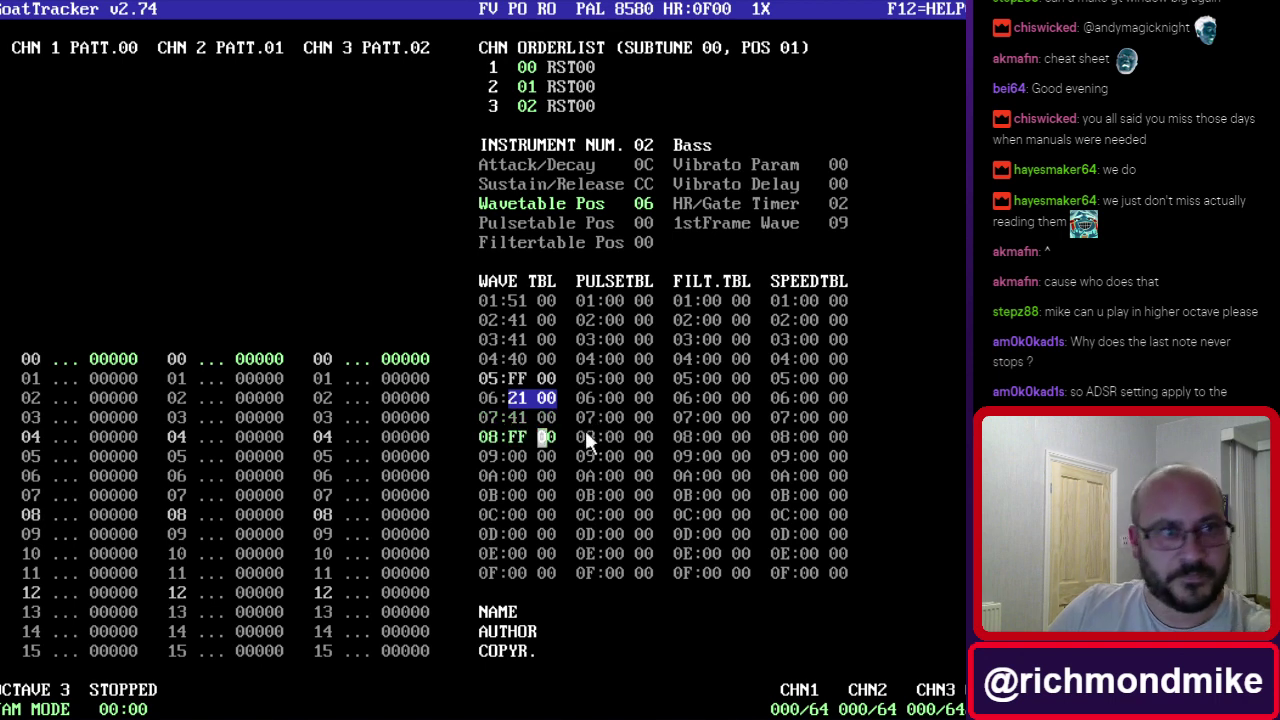
Make the FF command in wavetable row 08 jump to row 06.
click(512, 417)
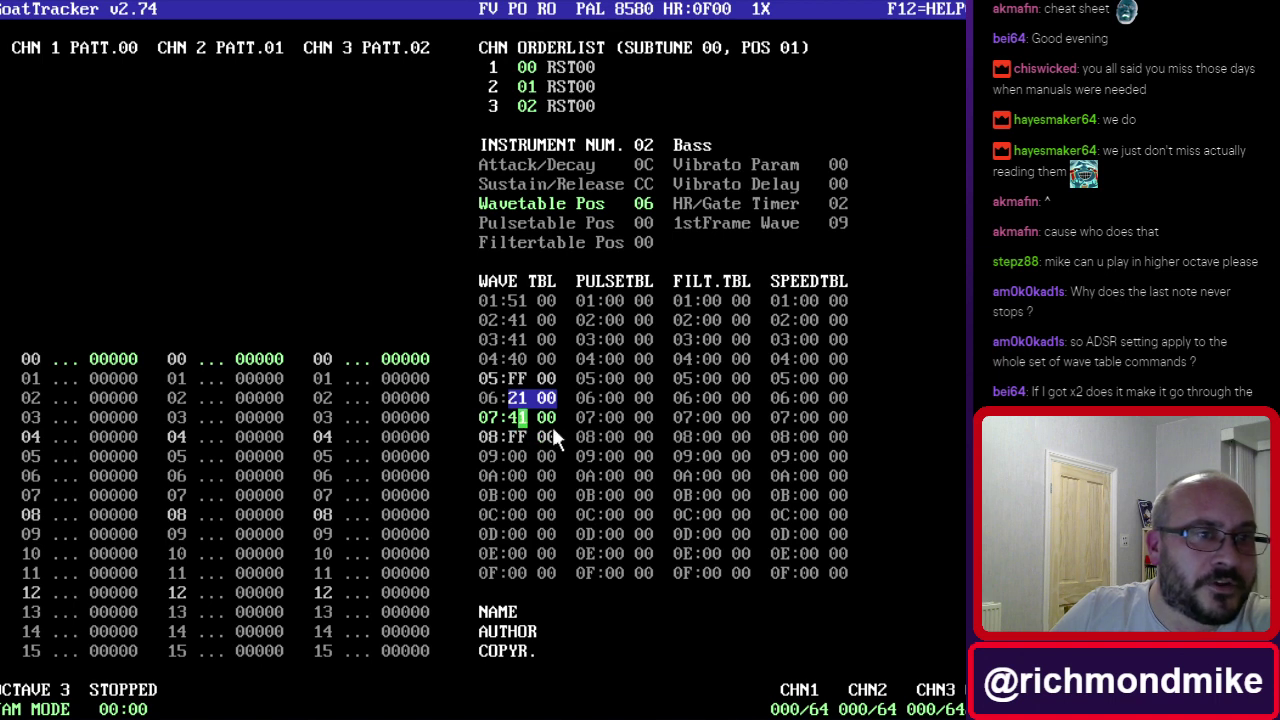
click(545, 438)
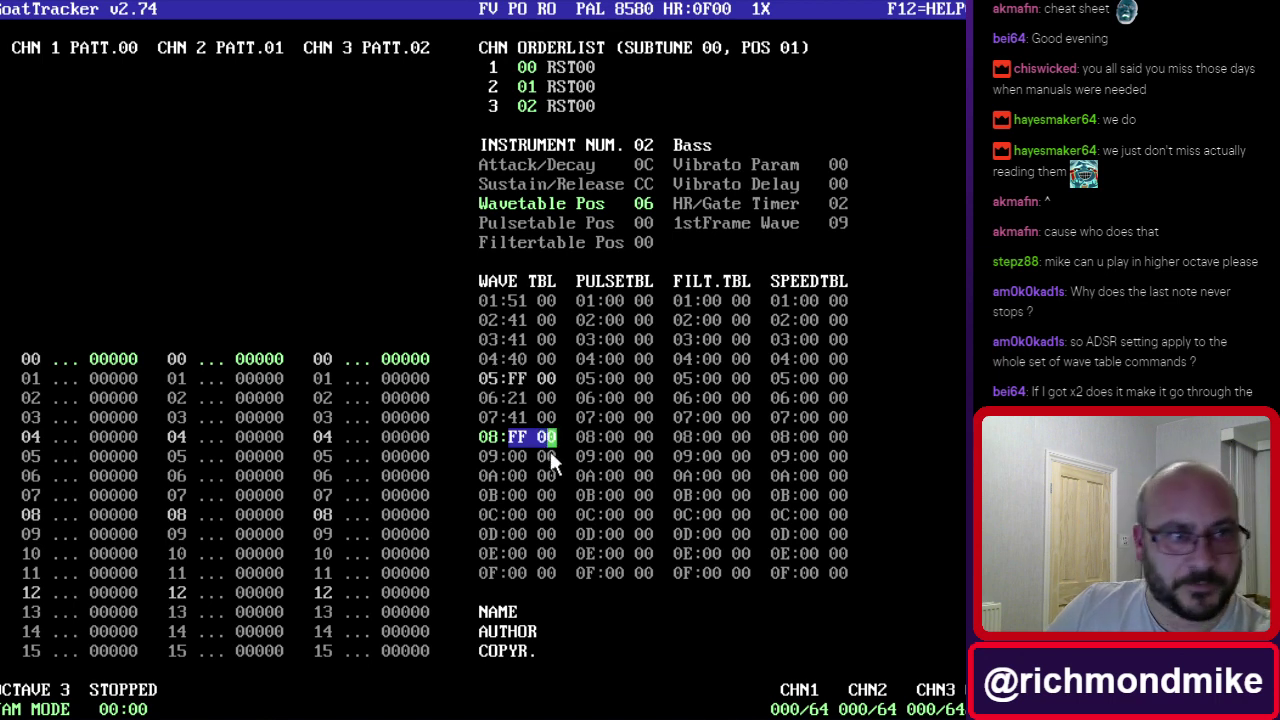
text(6)
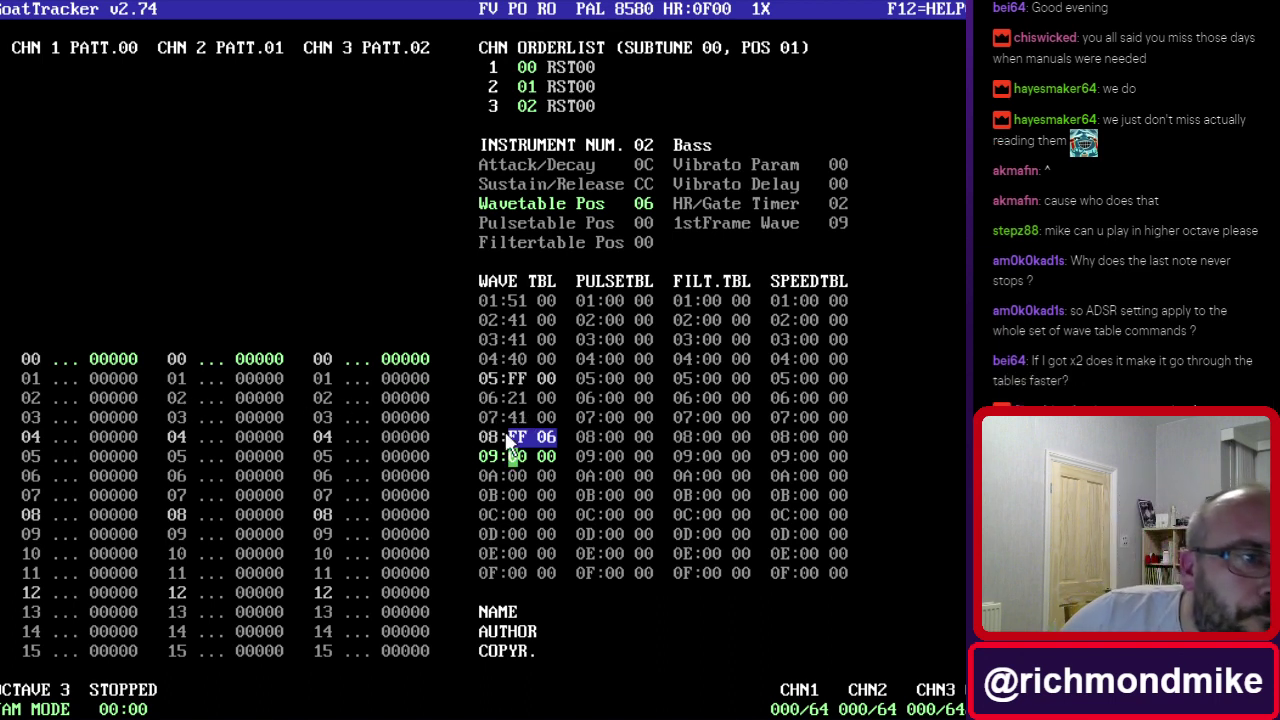
Review the Bass wavetable loop, covering the waveforms in rows 06 and 07 and the jump in row 08.
click(516, 395)
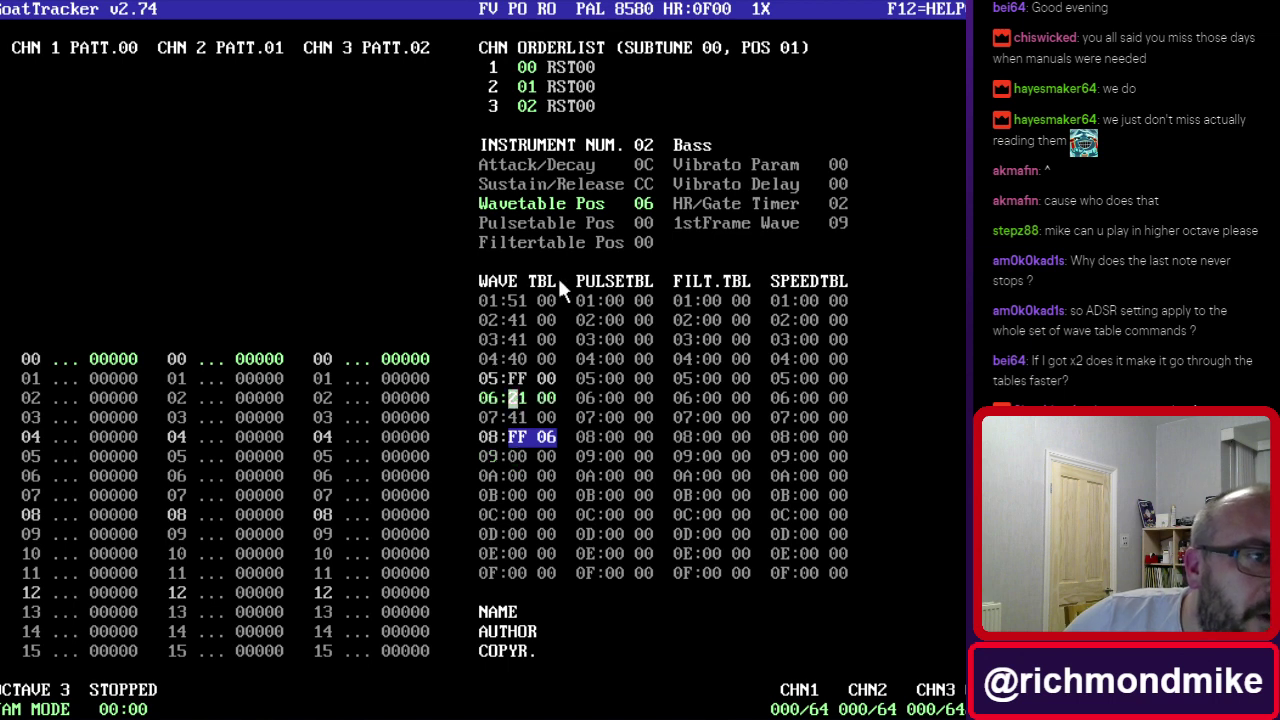
click(516, 418)
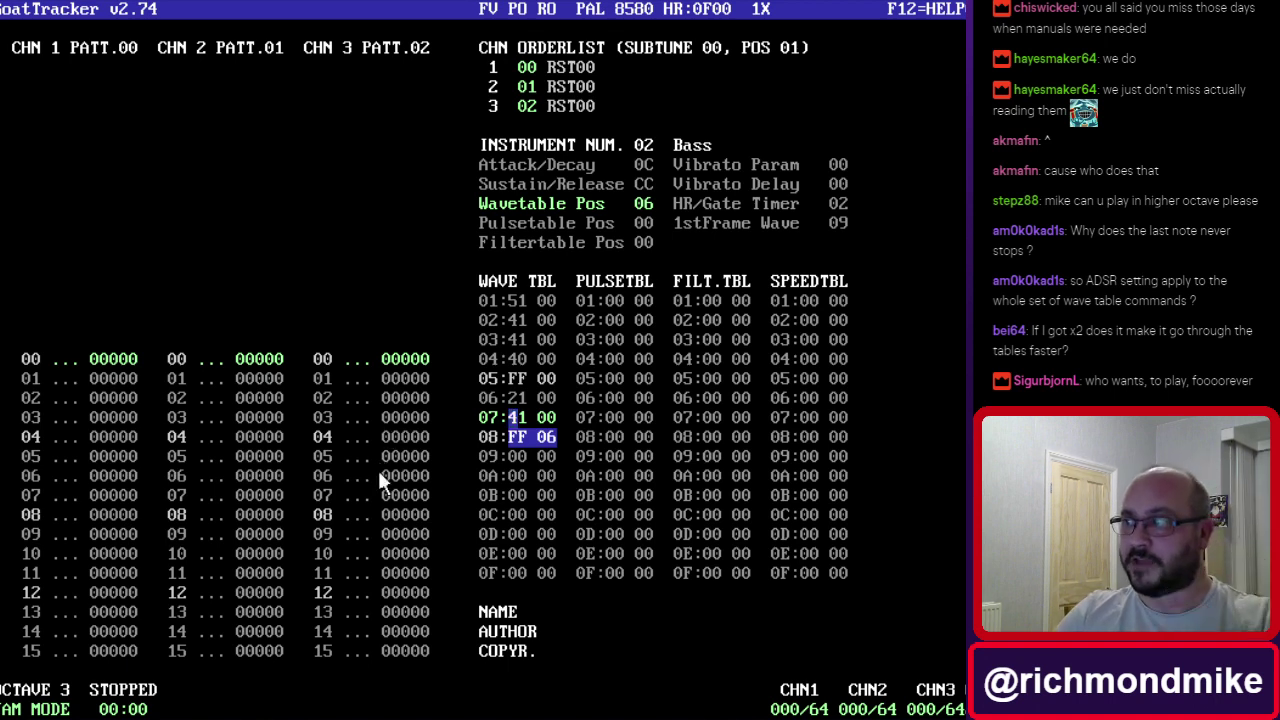
click(516, 437)
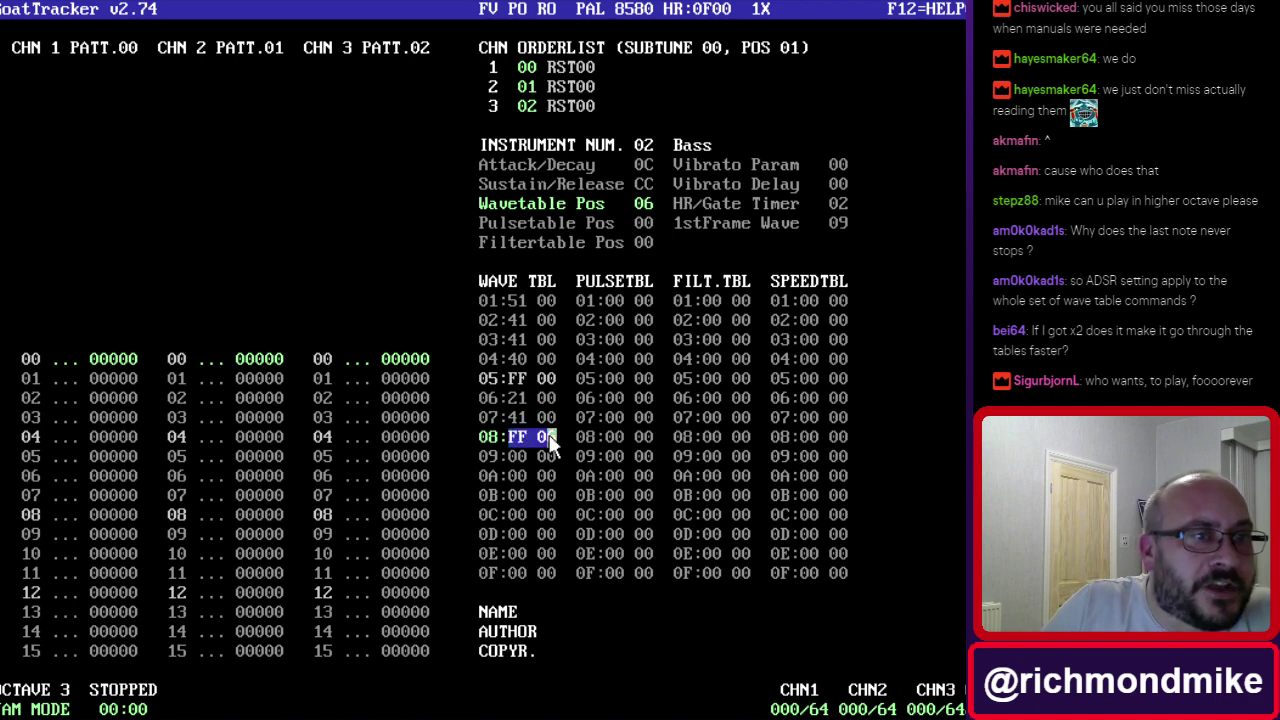
drag(551, 444, 513, 446)
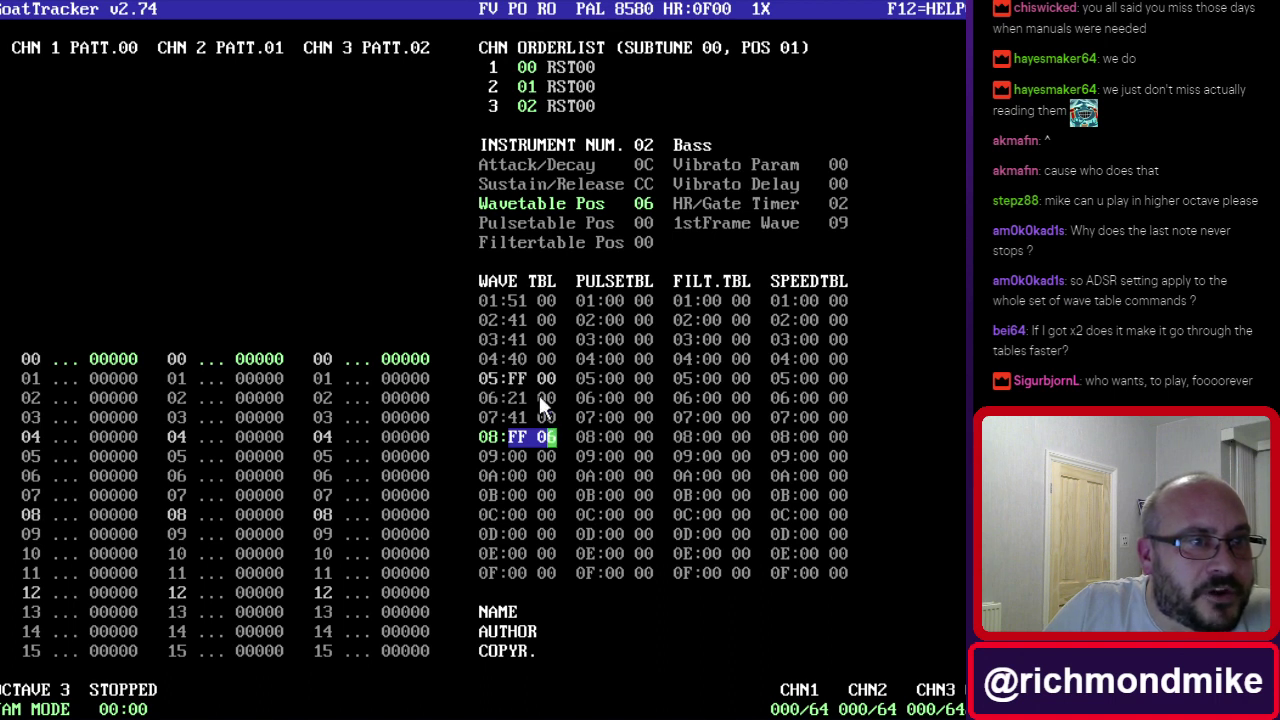
click(519, 414)
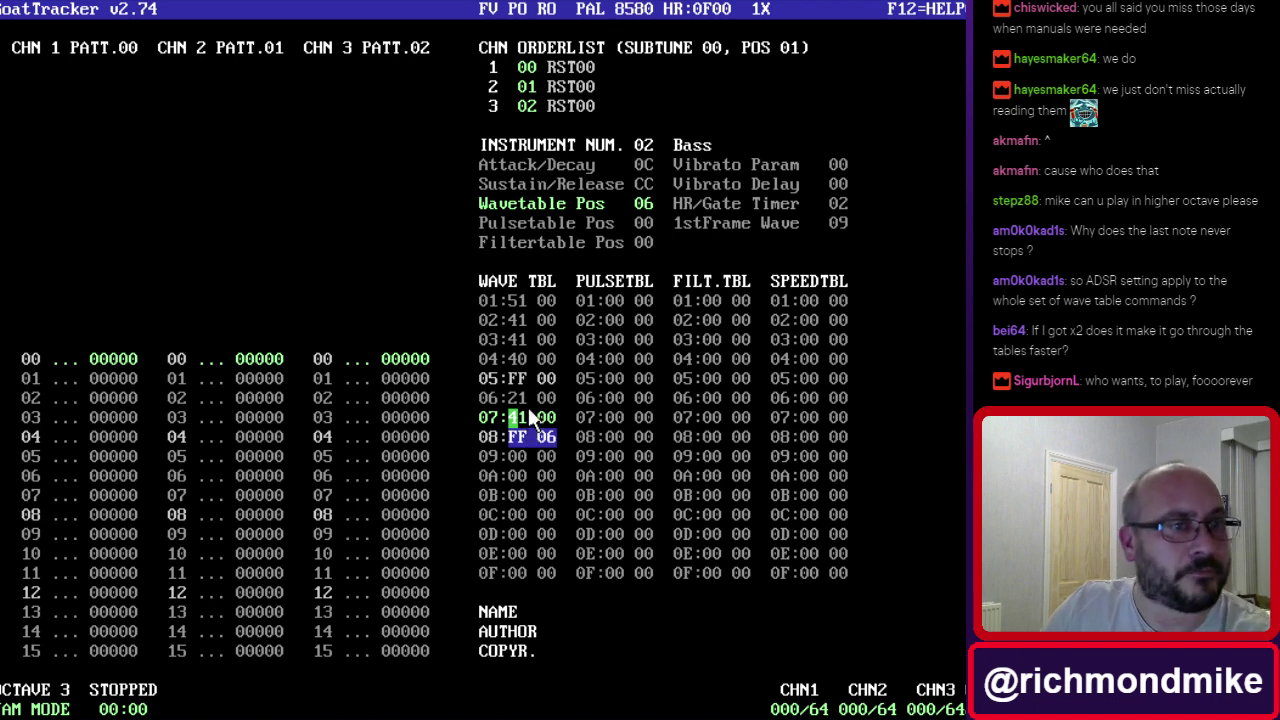
click(545, 443)
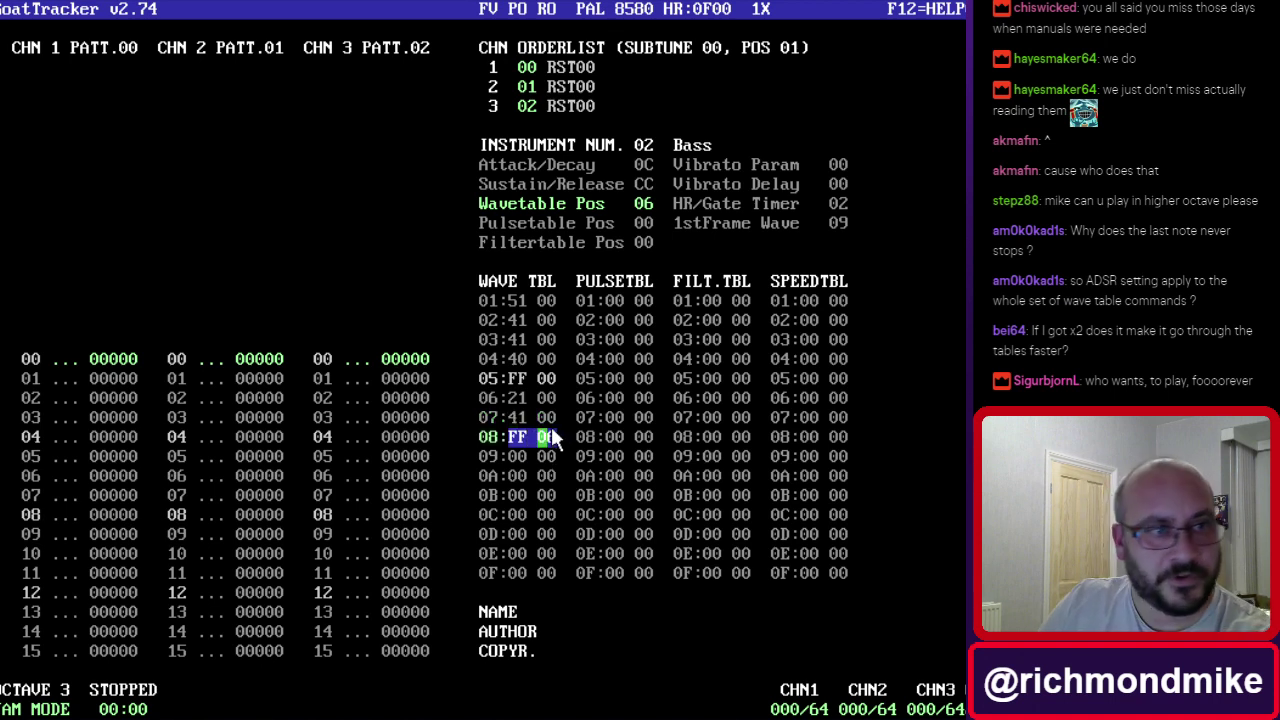
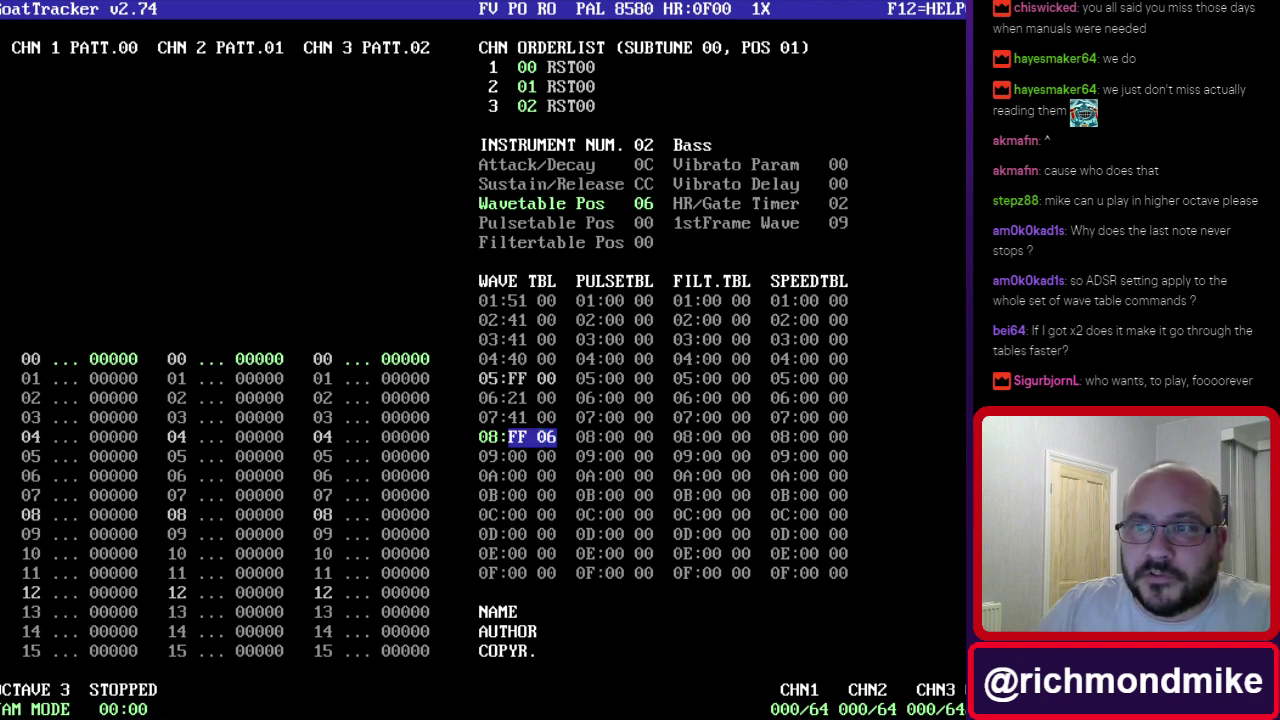
Fill pulse table rows 01 to 03 with 86 66, 66 66 and FF 00.
click(611, 300)
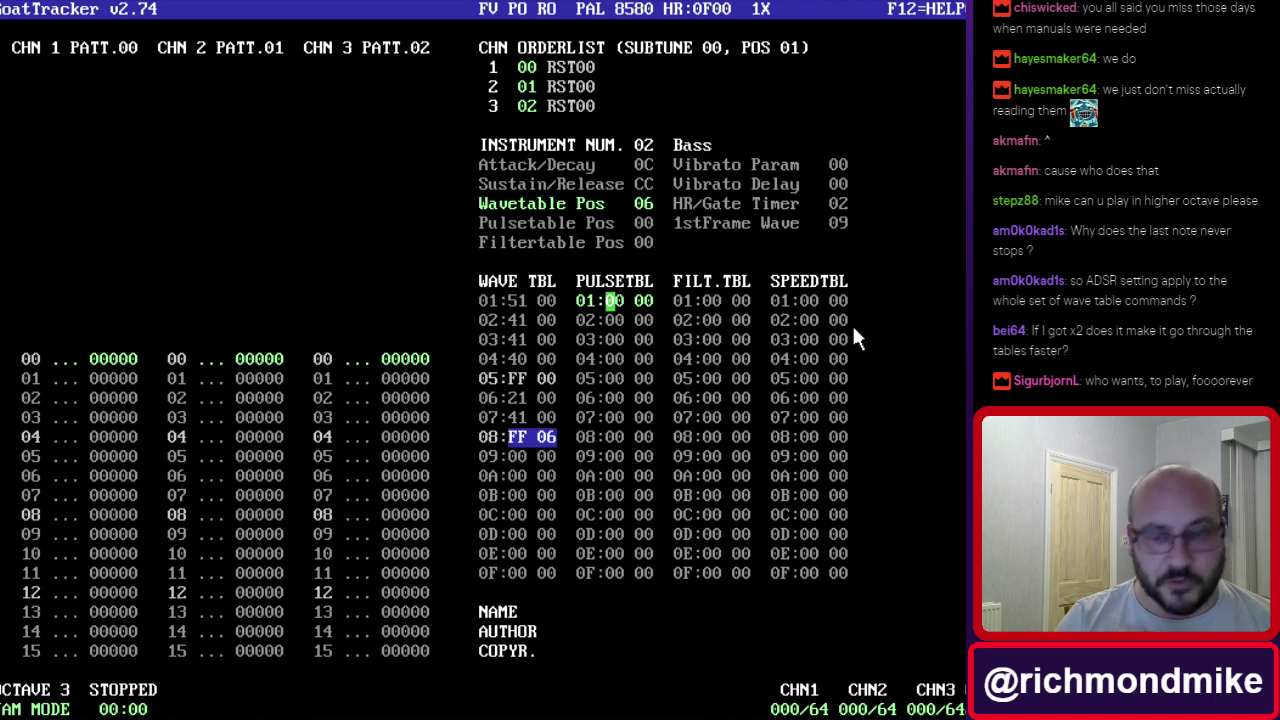
text(86 66 02:)
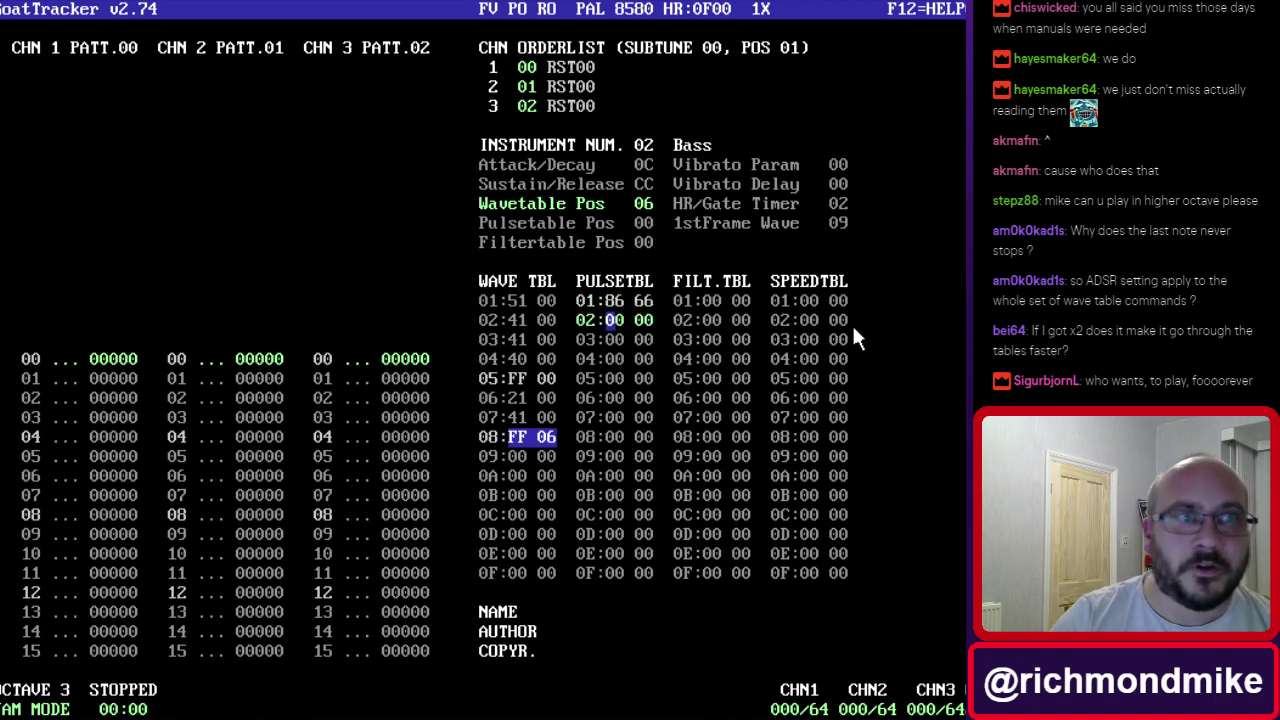
text(66 6)
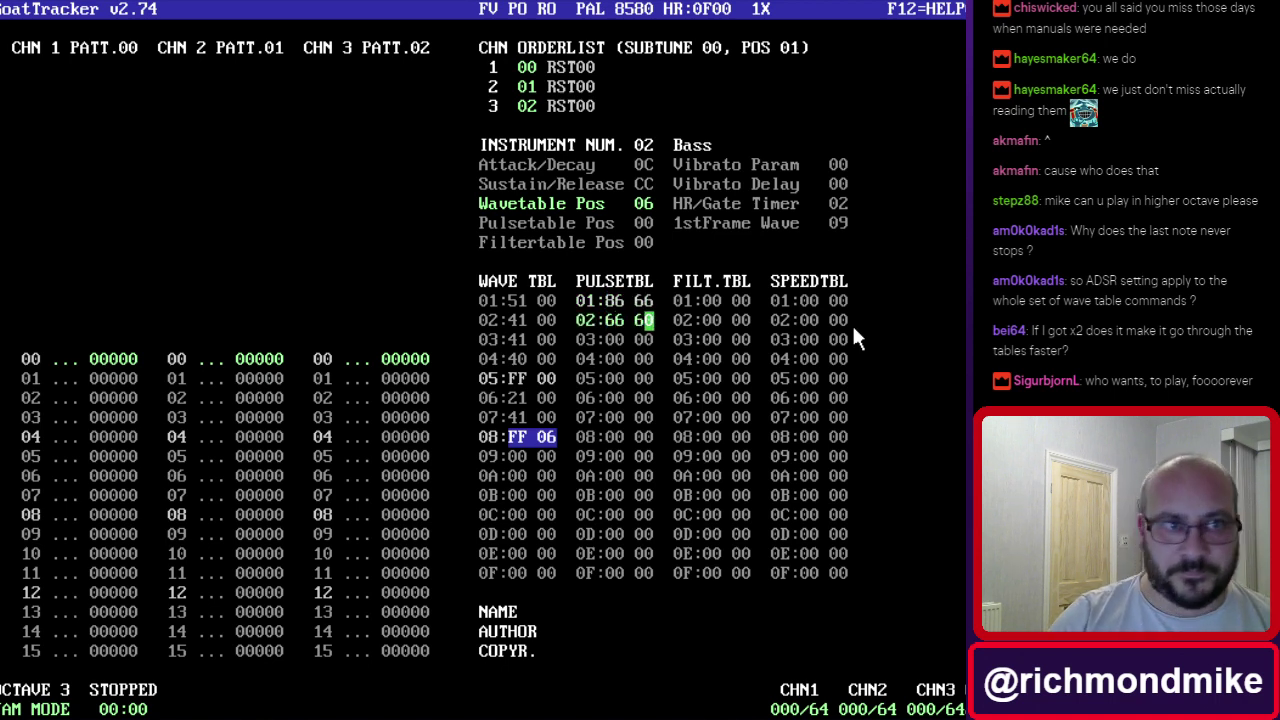
text(6 03:)
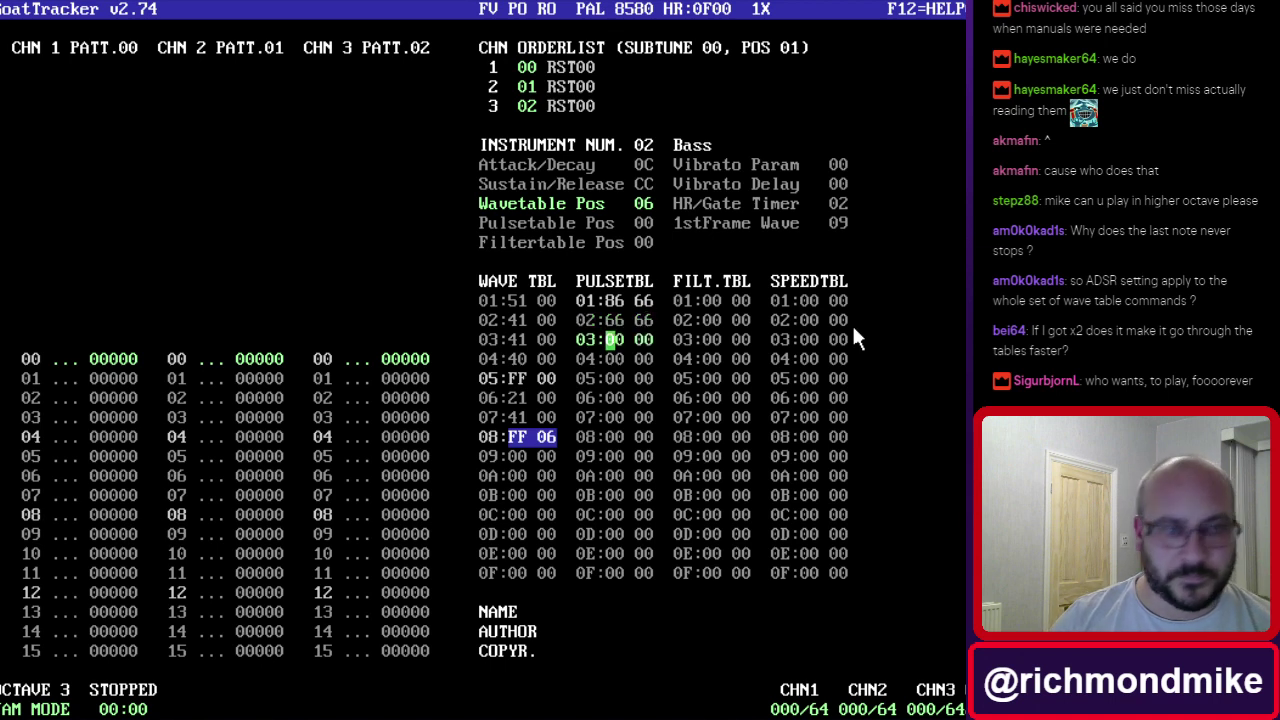
text(FF 0)
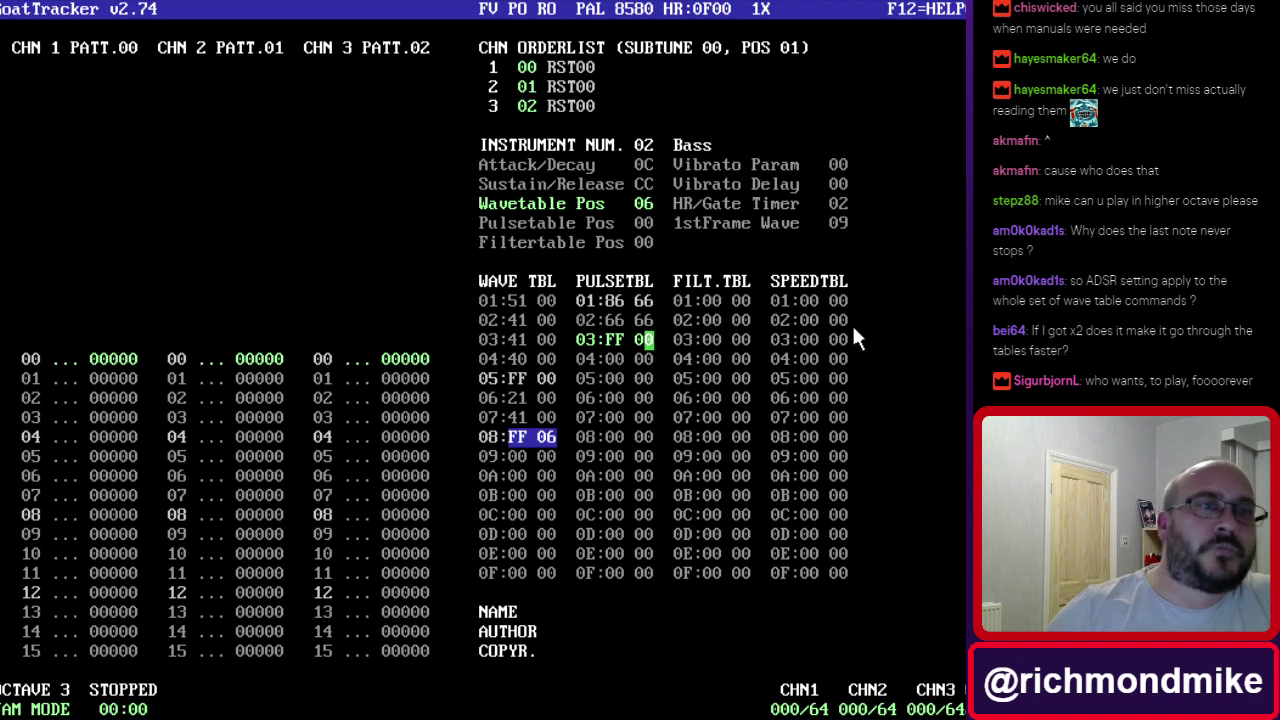
Examine the pulse width value in pulse table row 01 and the modulation time and speed in row 02.
click(610, 302)
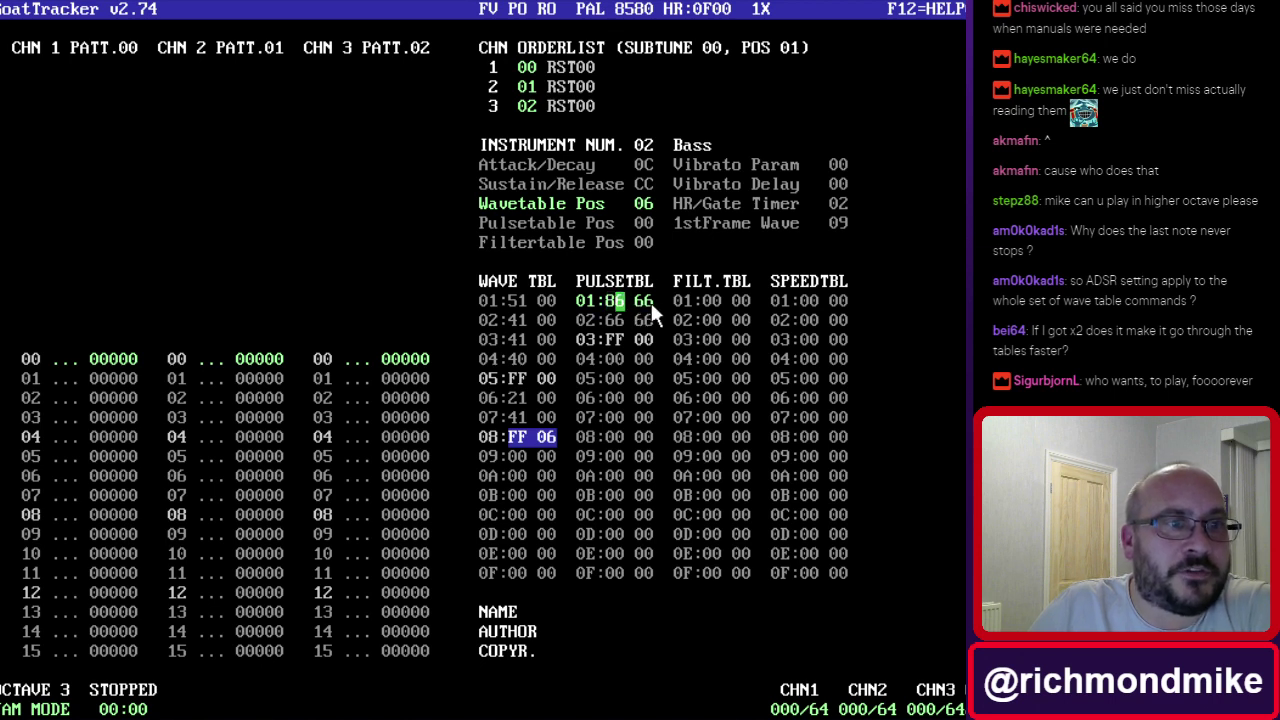
click(640, 302)
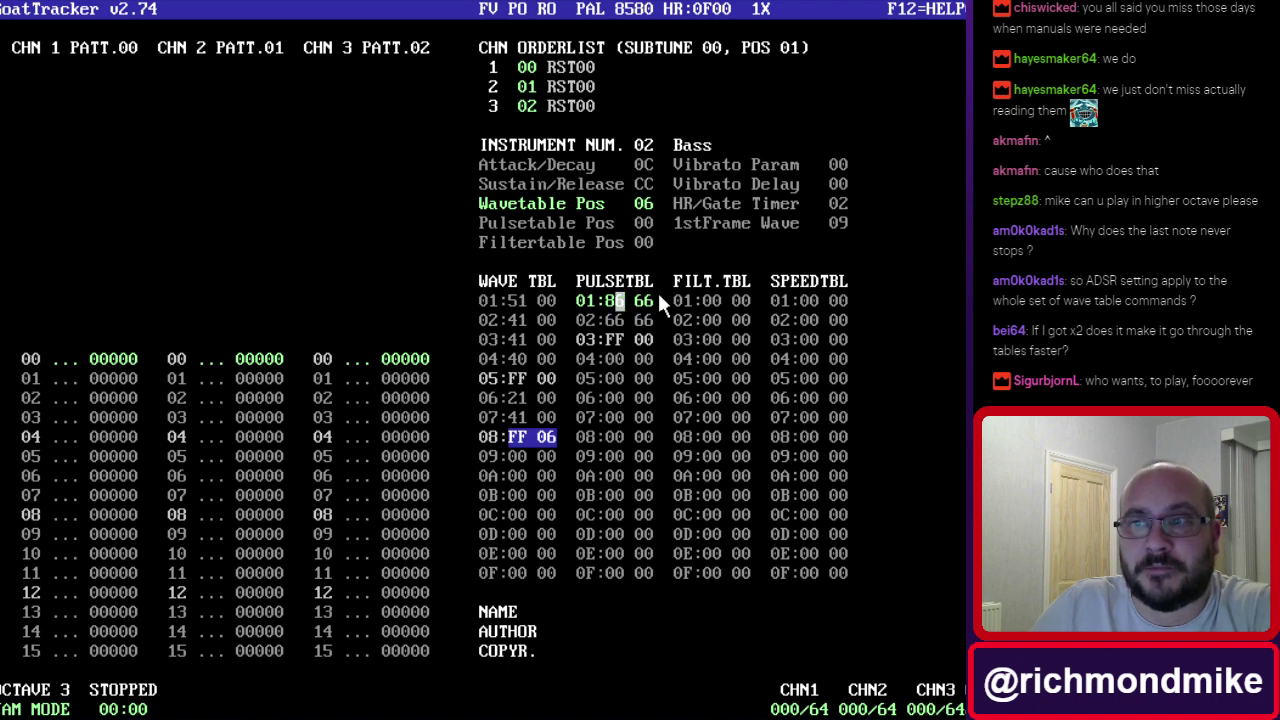
click(611, 320)
click(617, 322)
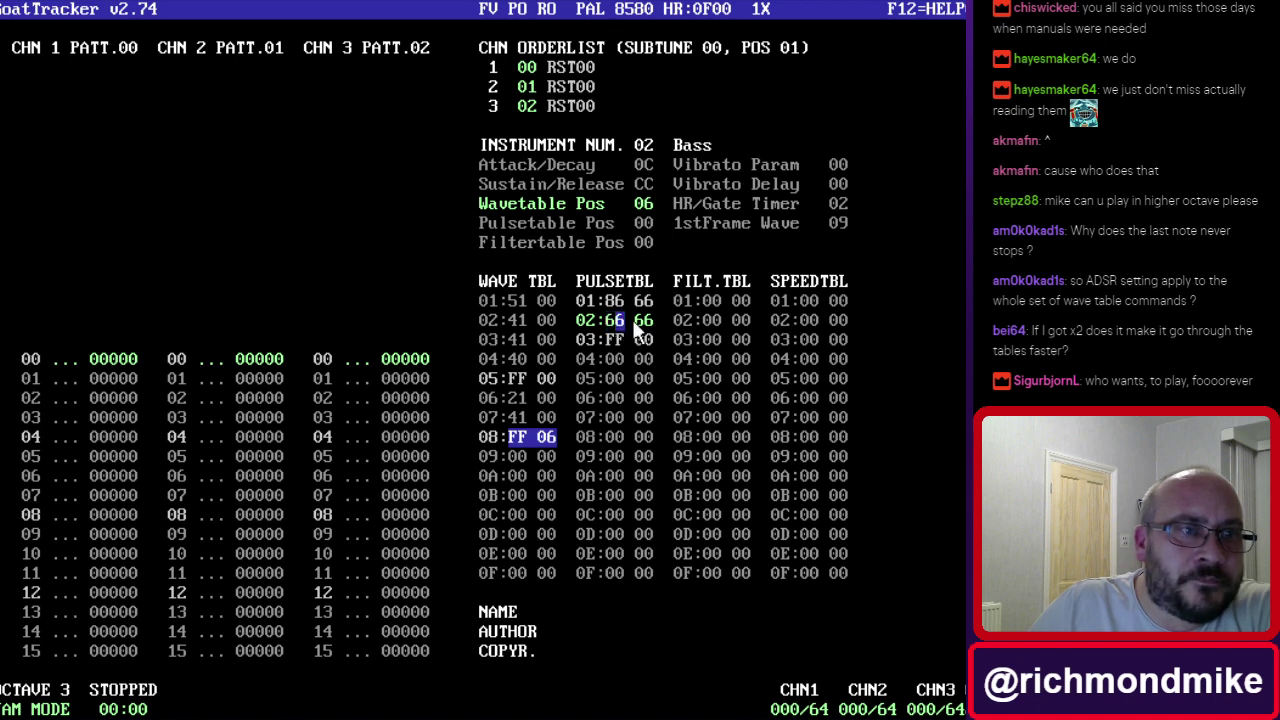
click(641, 321)
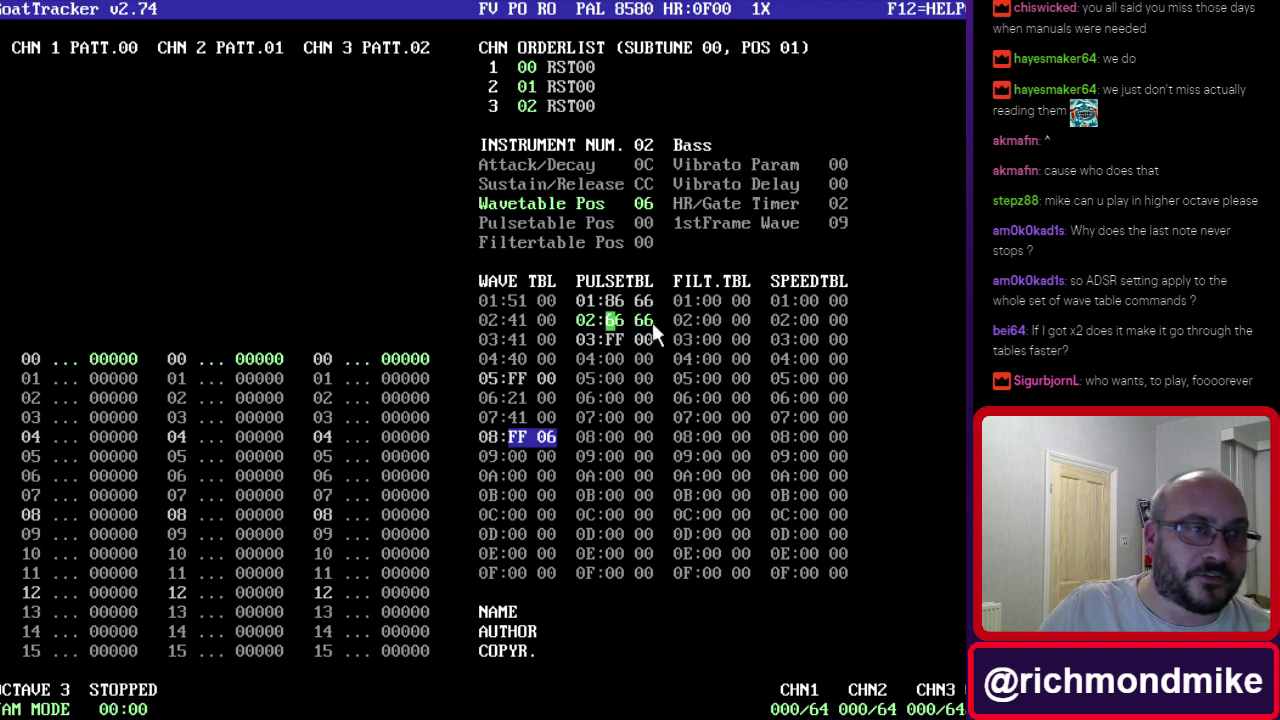
Examine the modulation speed value in pulse table row 02.
click(646, 320)
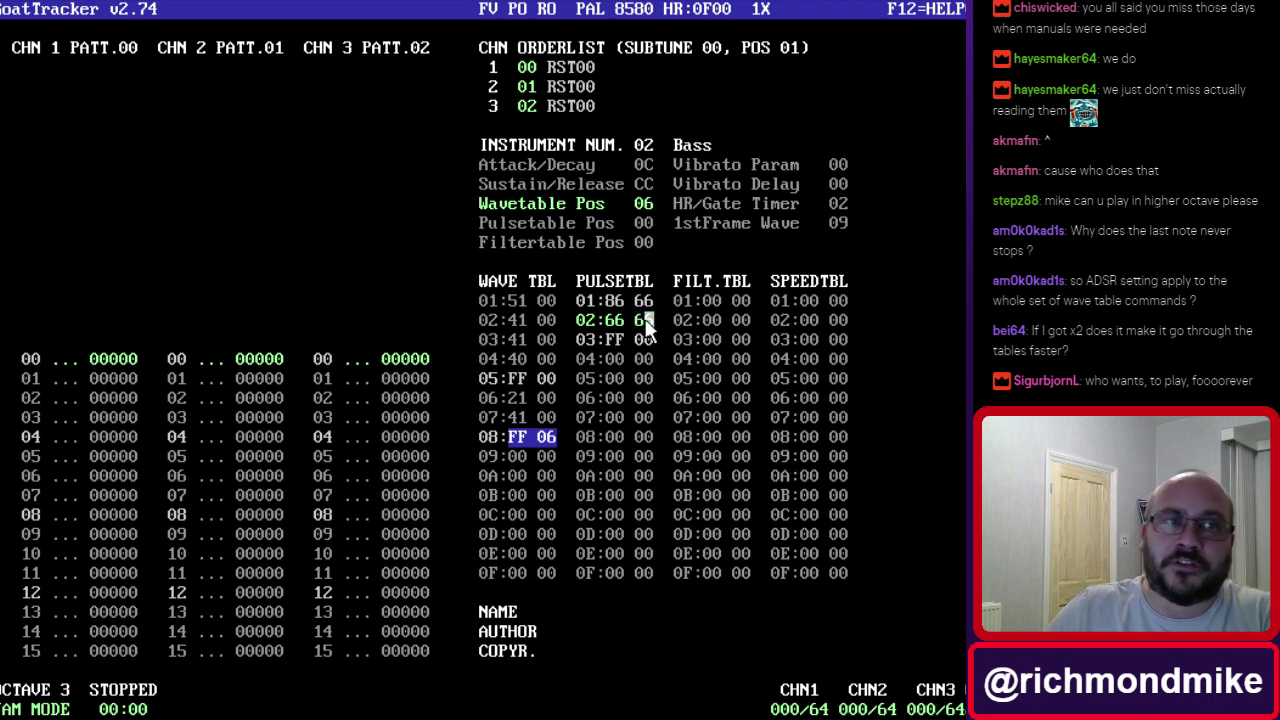
key(Left)
key(Left)
key(Right)
key(Right)
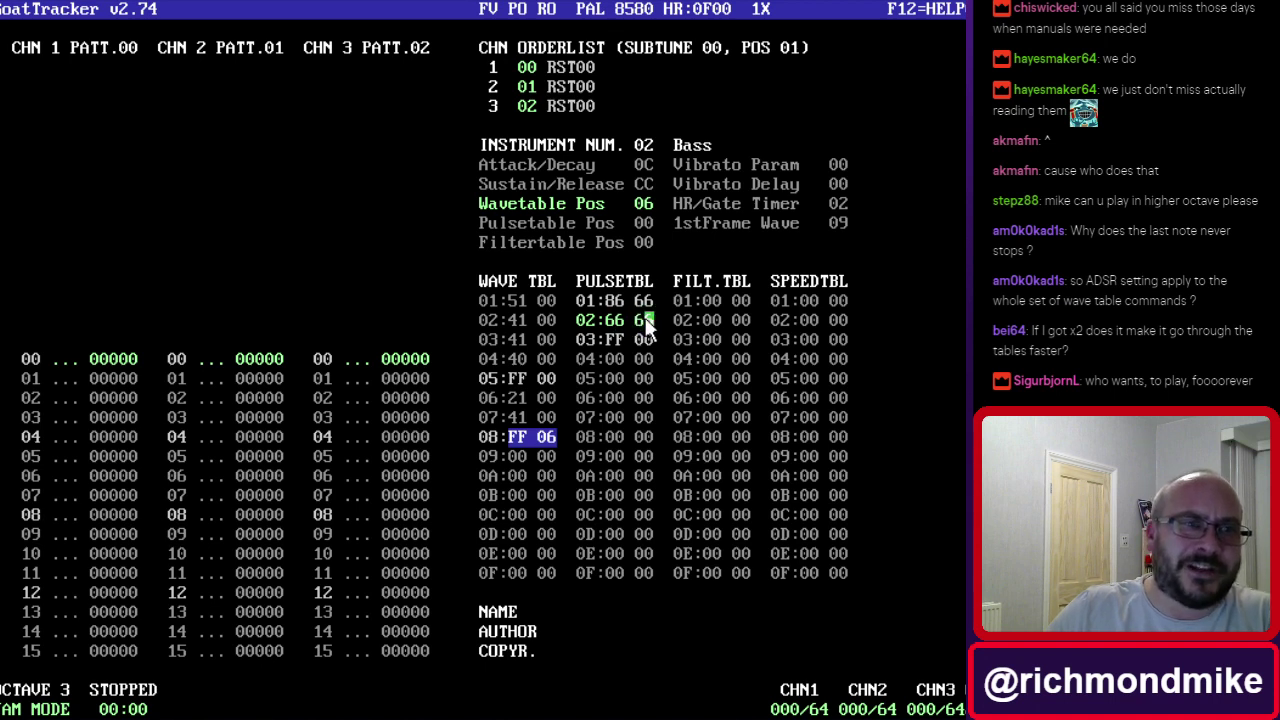
key(Left)
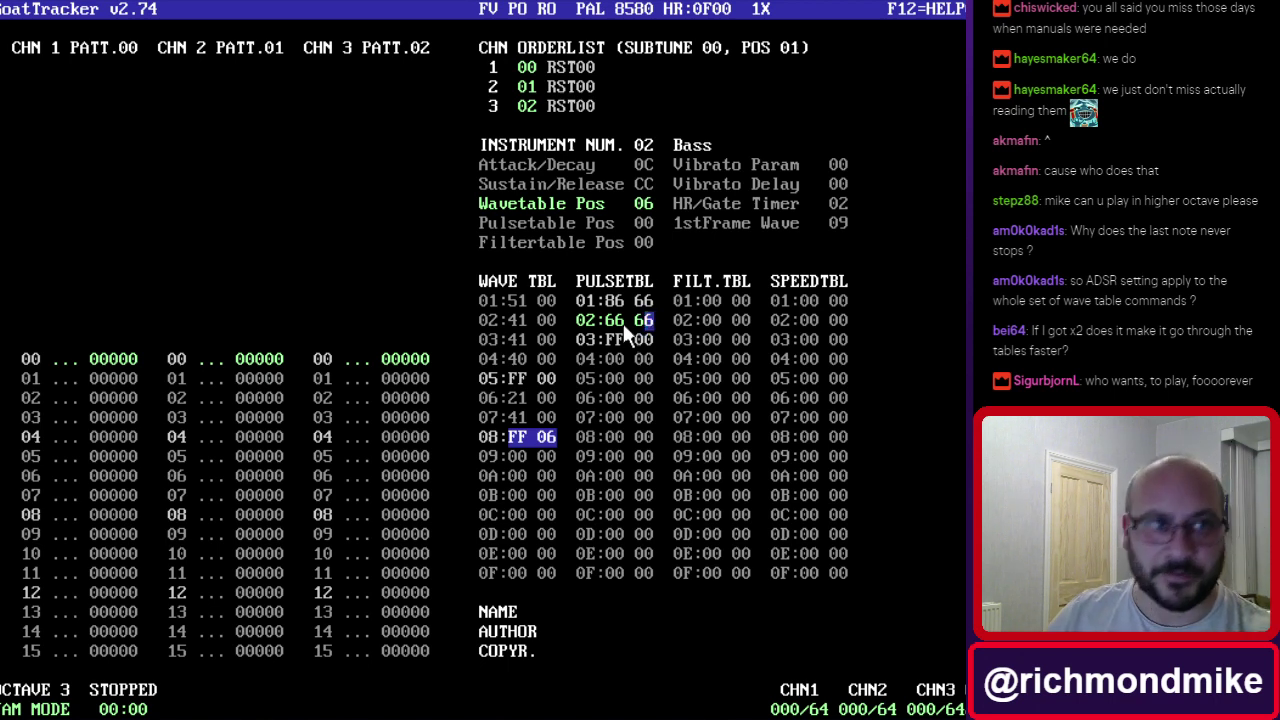
Set the Bass instrument's Pulsetable Pos to 01 and check pulse table rows 01 and 02.
click(641, 223)
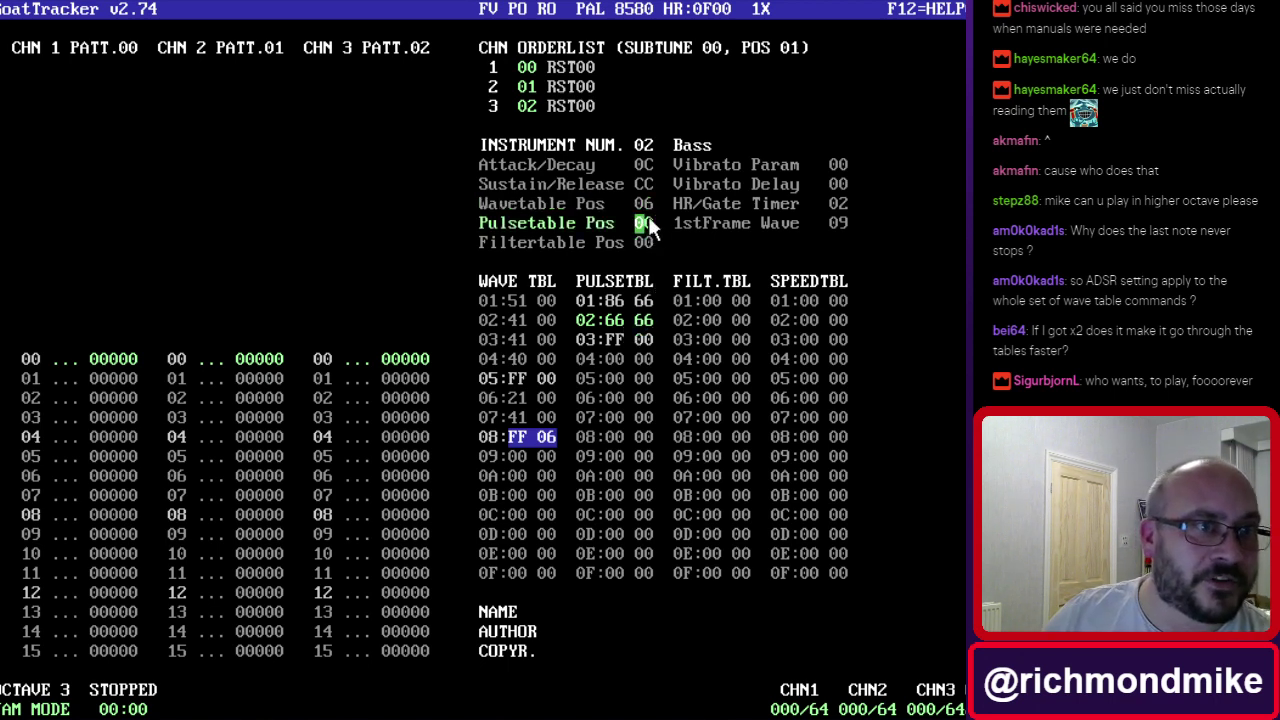
click(649, 222)
text(1)
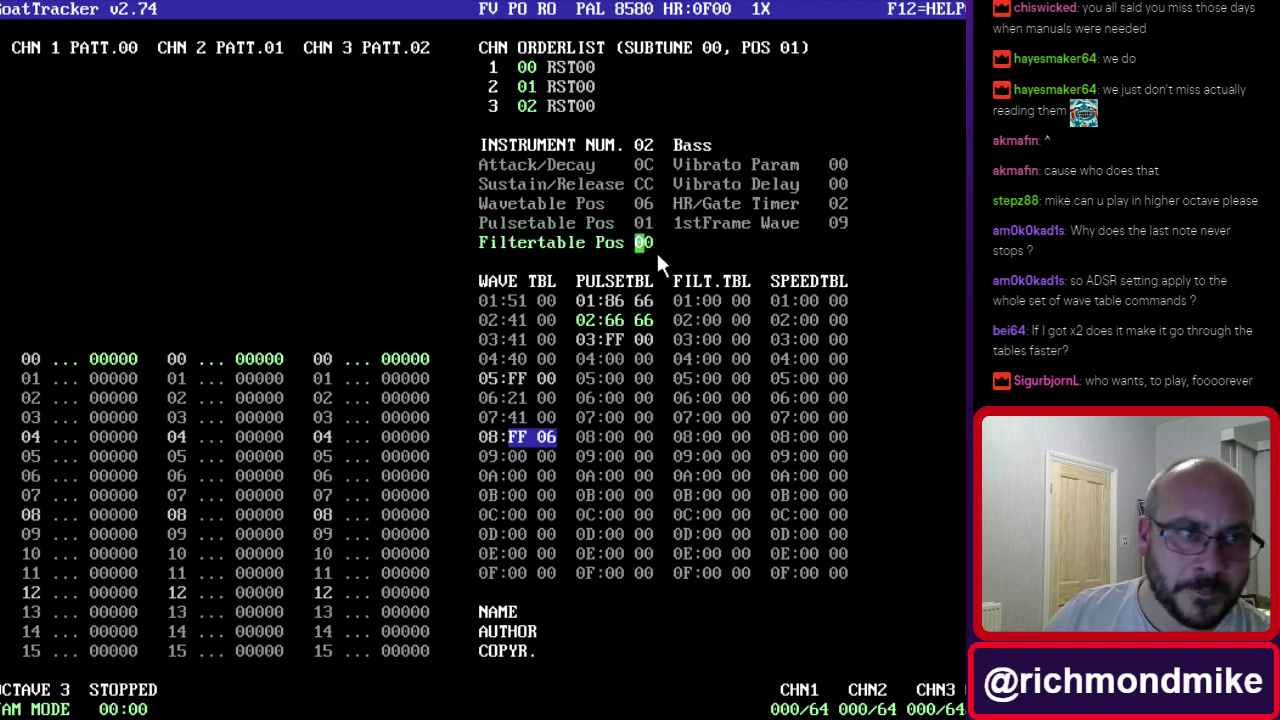
click(618, 300)
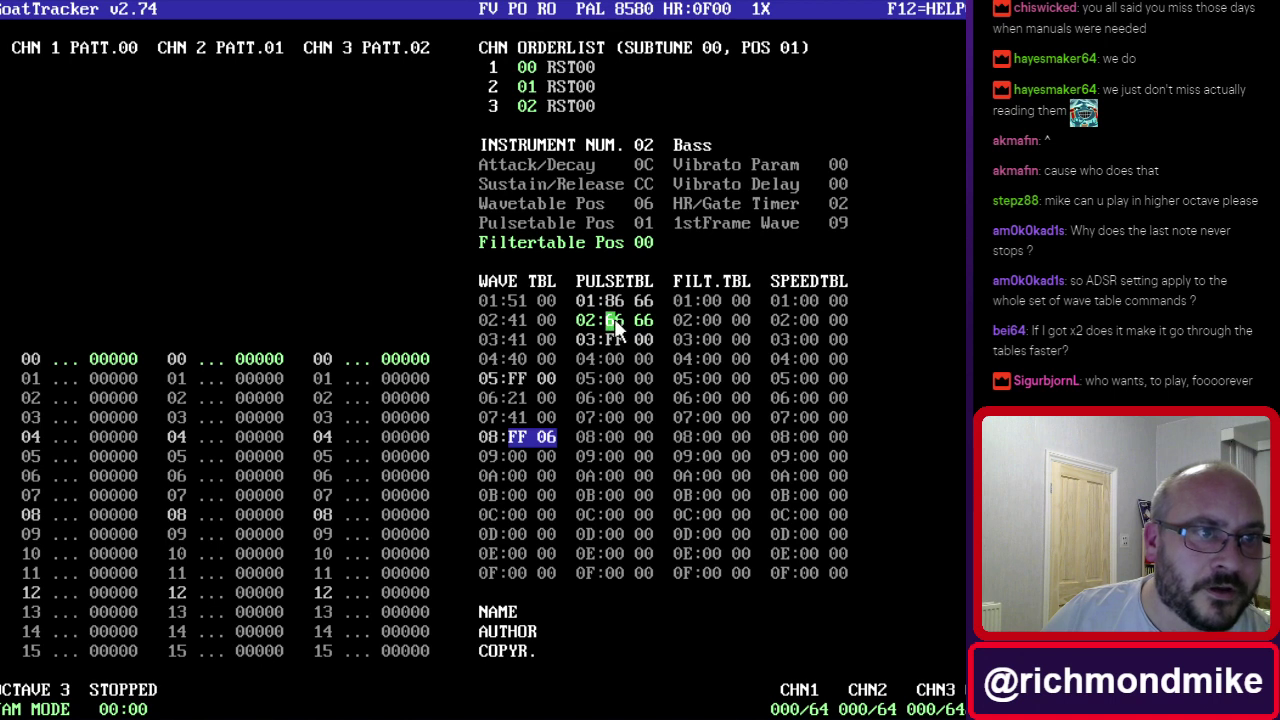
click(619, 320)
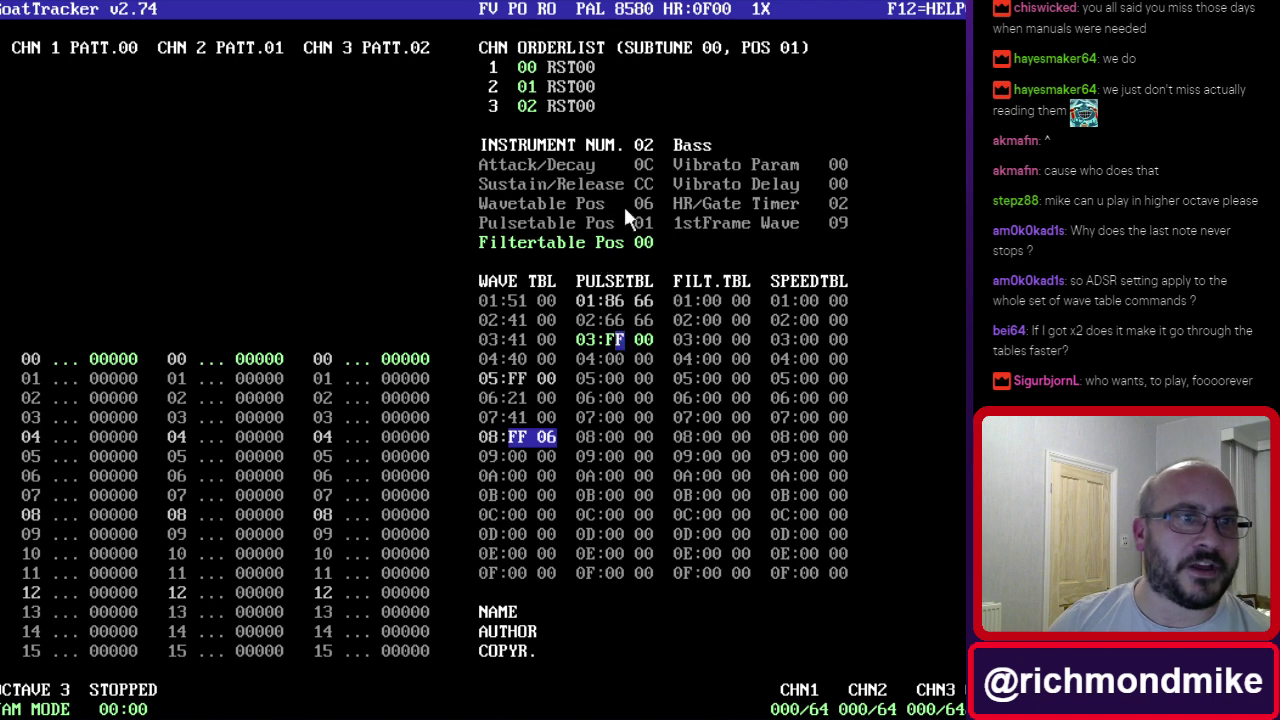
Switch the Bass instrument's Pulsetable Pos to 00 and back to 01 to compare the sound without and with the pulse table.
click(655, 224)
text(00)
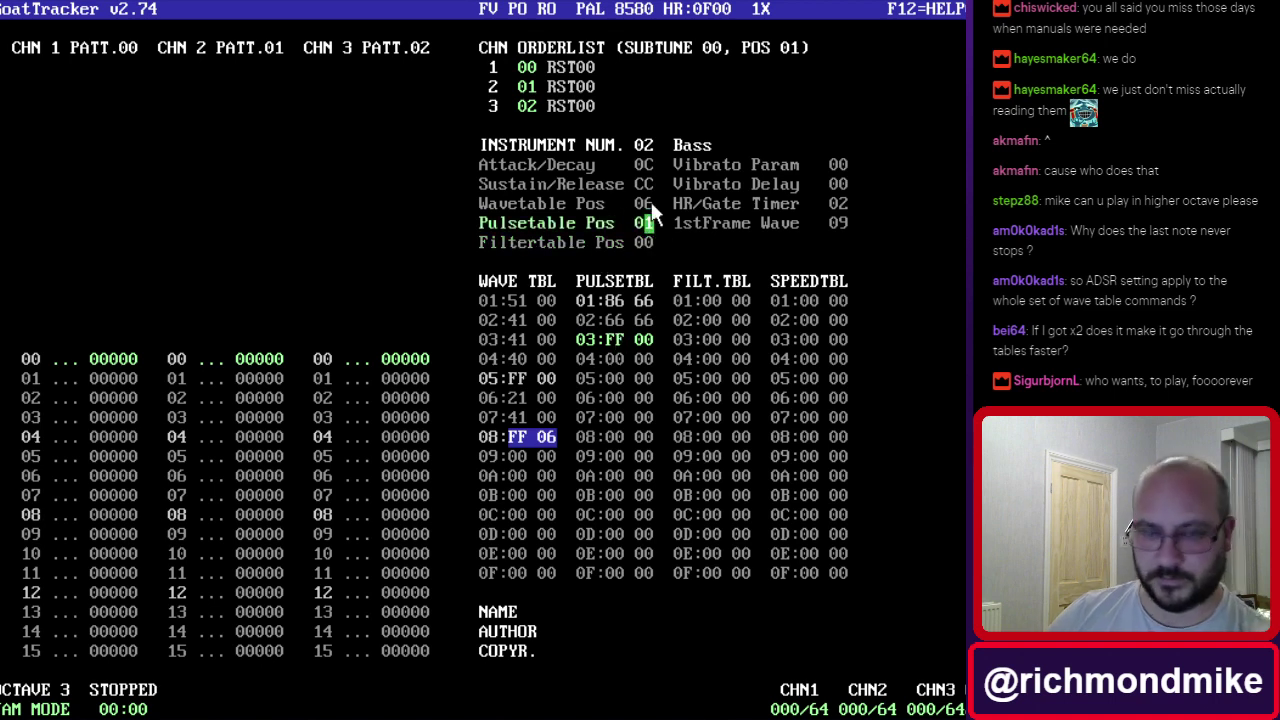
key(Down)
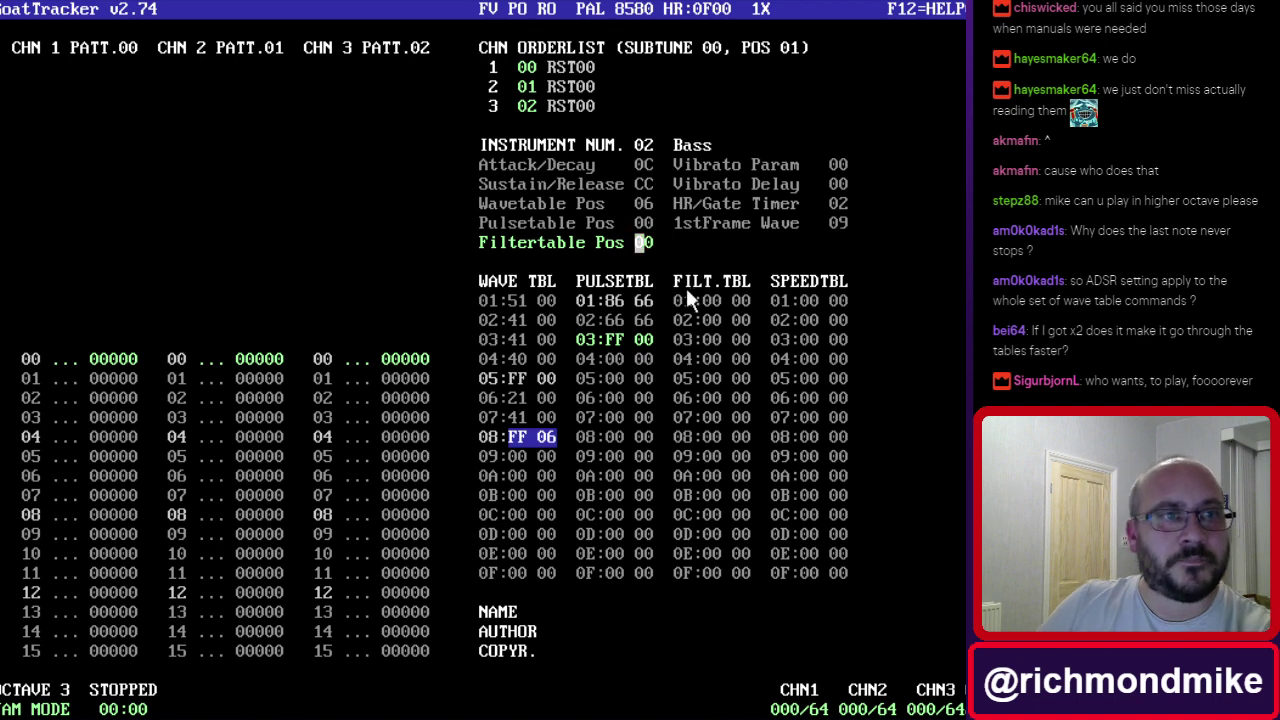
click(649, 223)
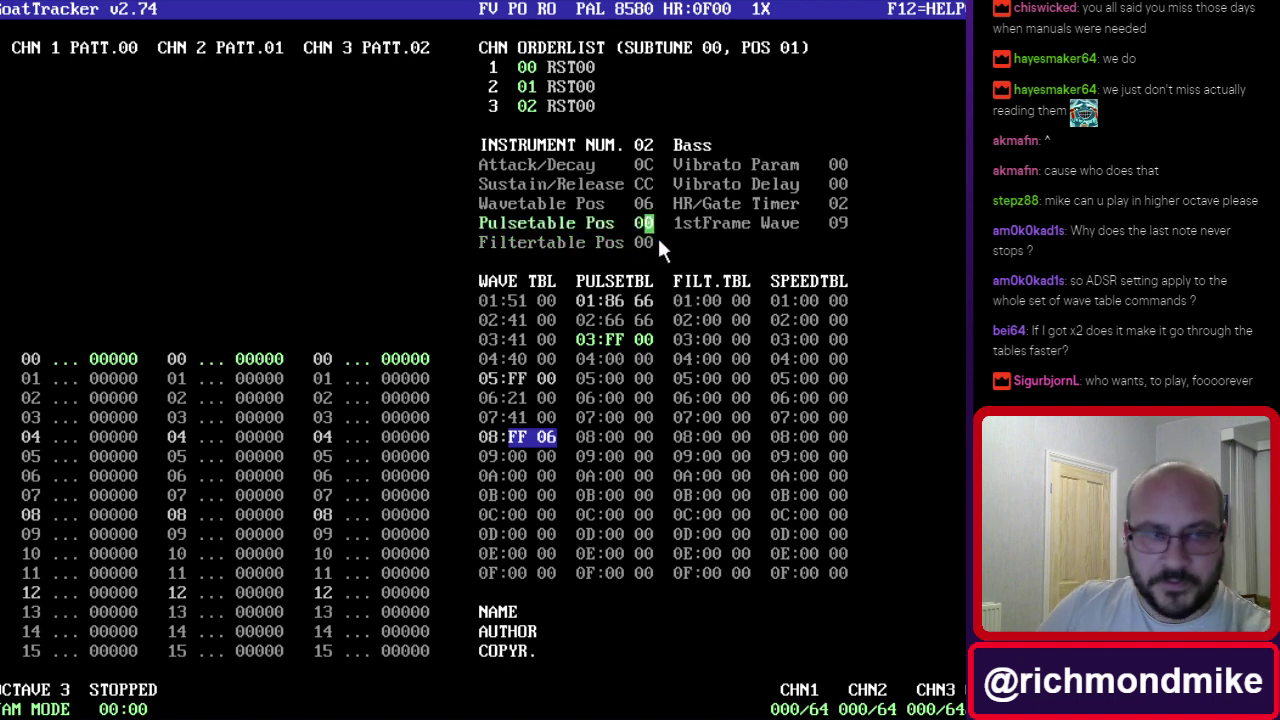
text(1)
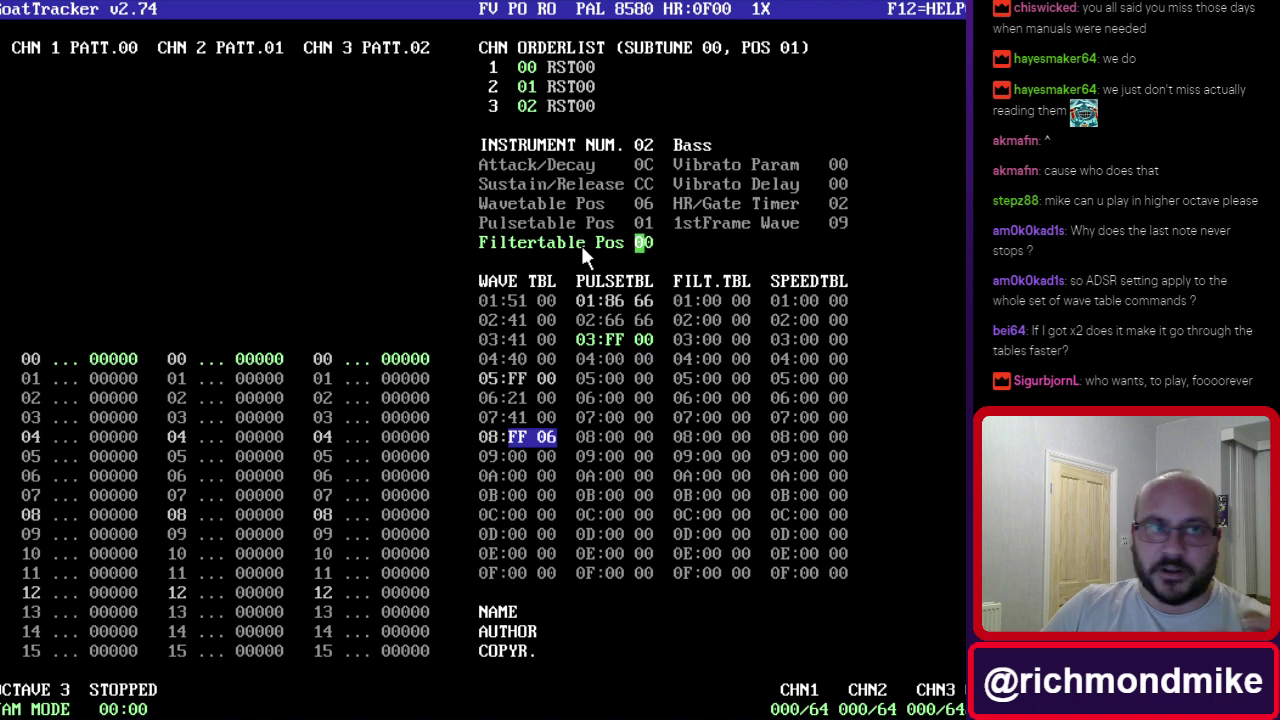
Make the FF command in pulse table row 03 jump to row 02.
click(615, 319)
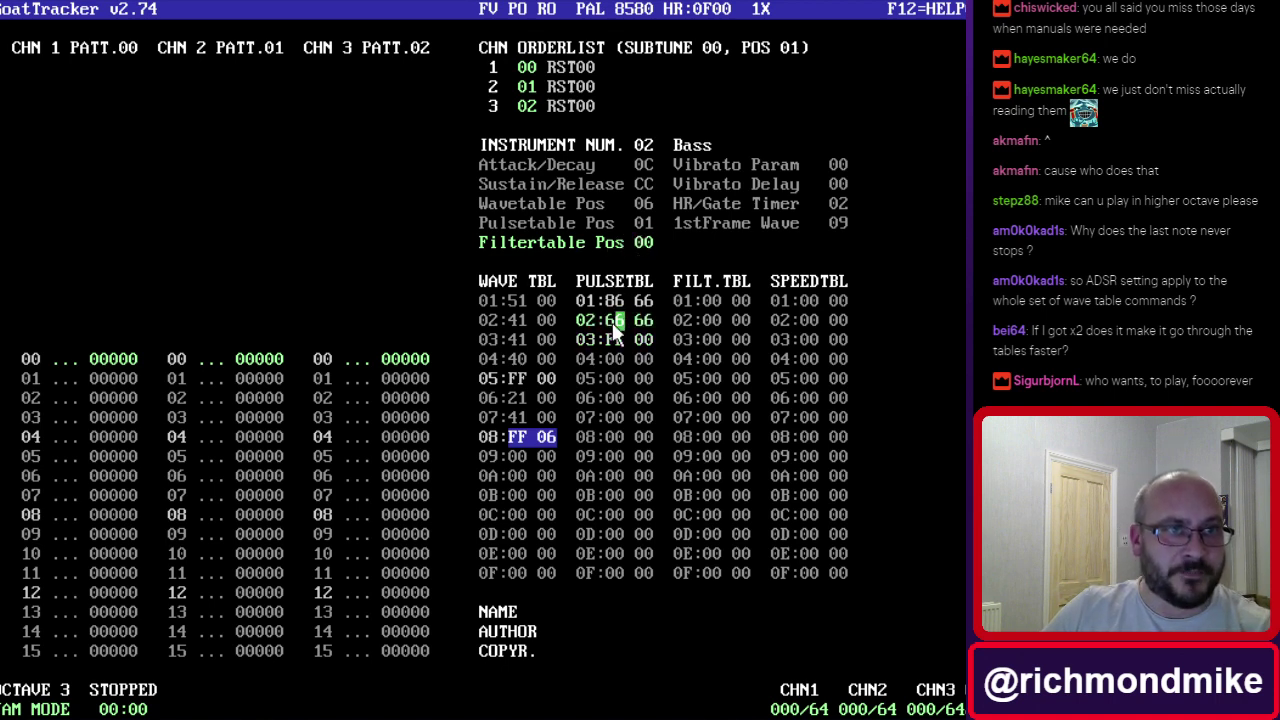
click(648, 338)
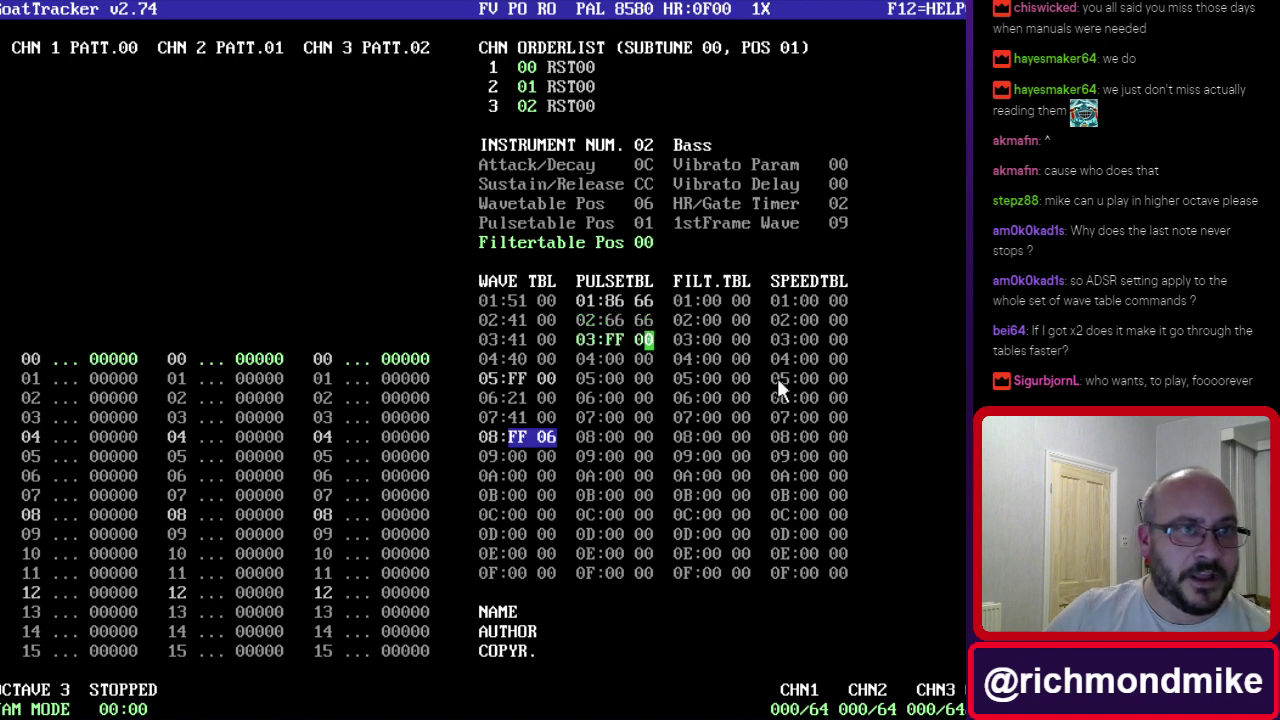
text(1)
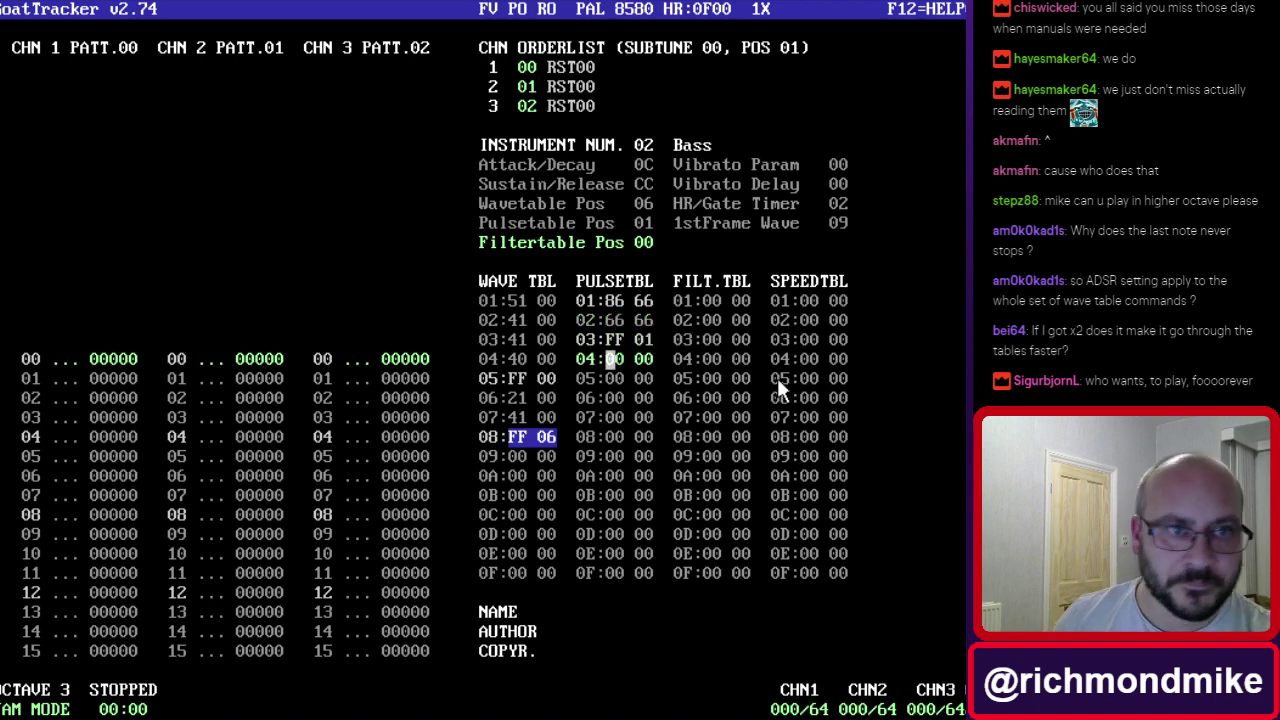
key(Up)
key(Right)
key(Right)
text(02)
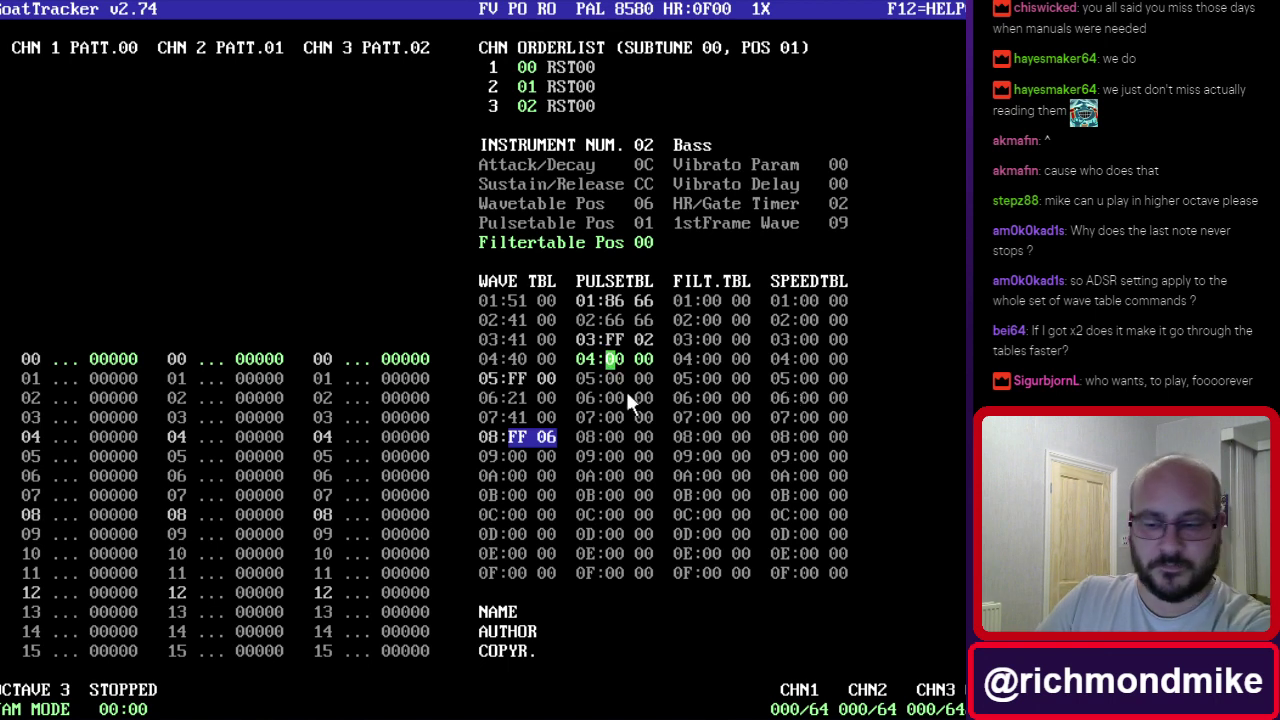
Move to the channel 1 pattern and start song playback to audition the Bass, ending with playback stopped.
key(Tab)
key(Tab)
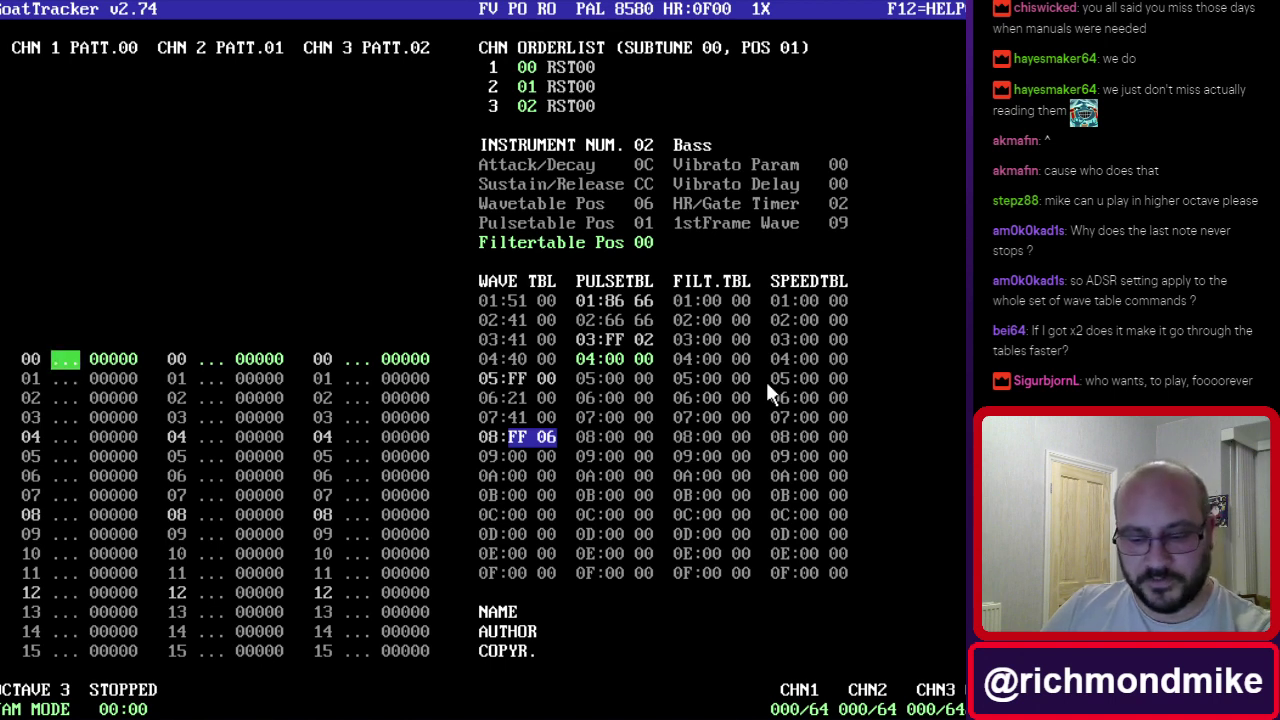
key(F1)
key(F4)
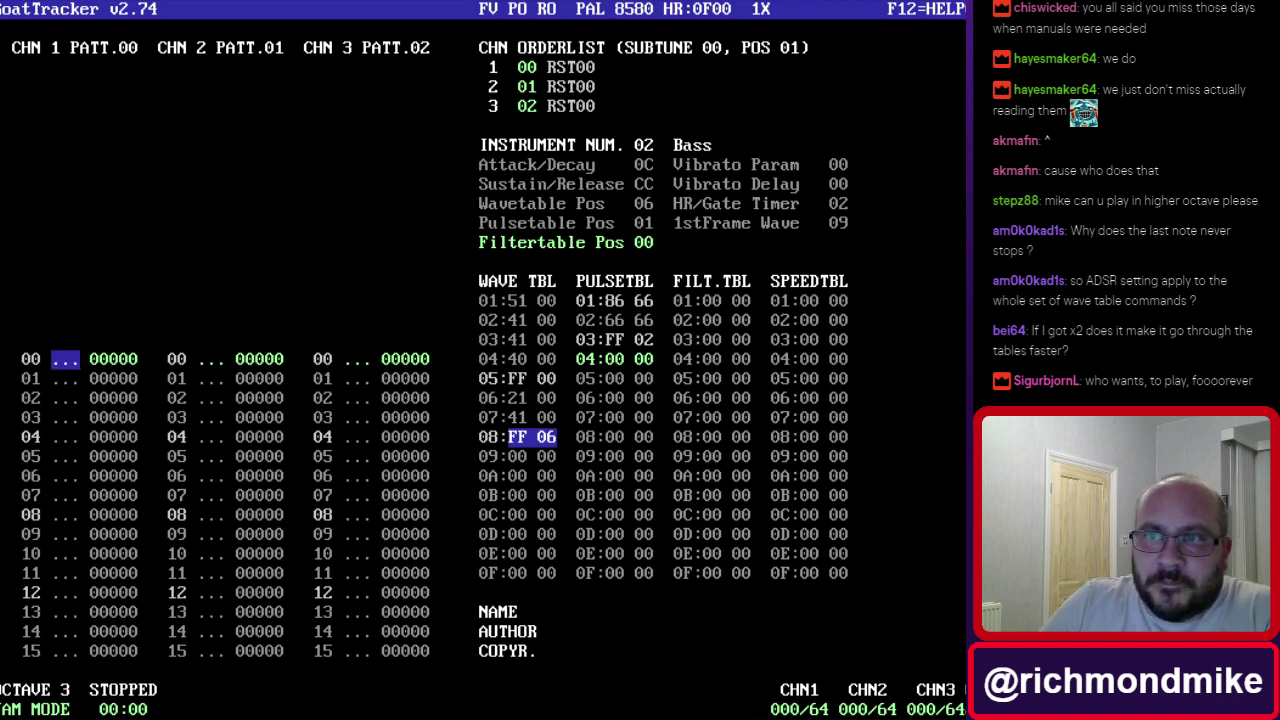
Name instrument 03 Major Chord and set its Attack/Decay to 8F and Sustain/Release to F3.
click(649, 302)
click(662, 145)
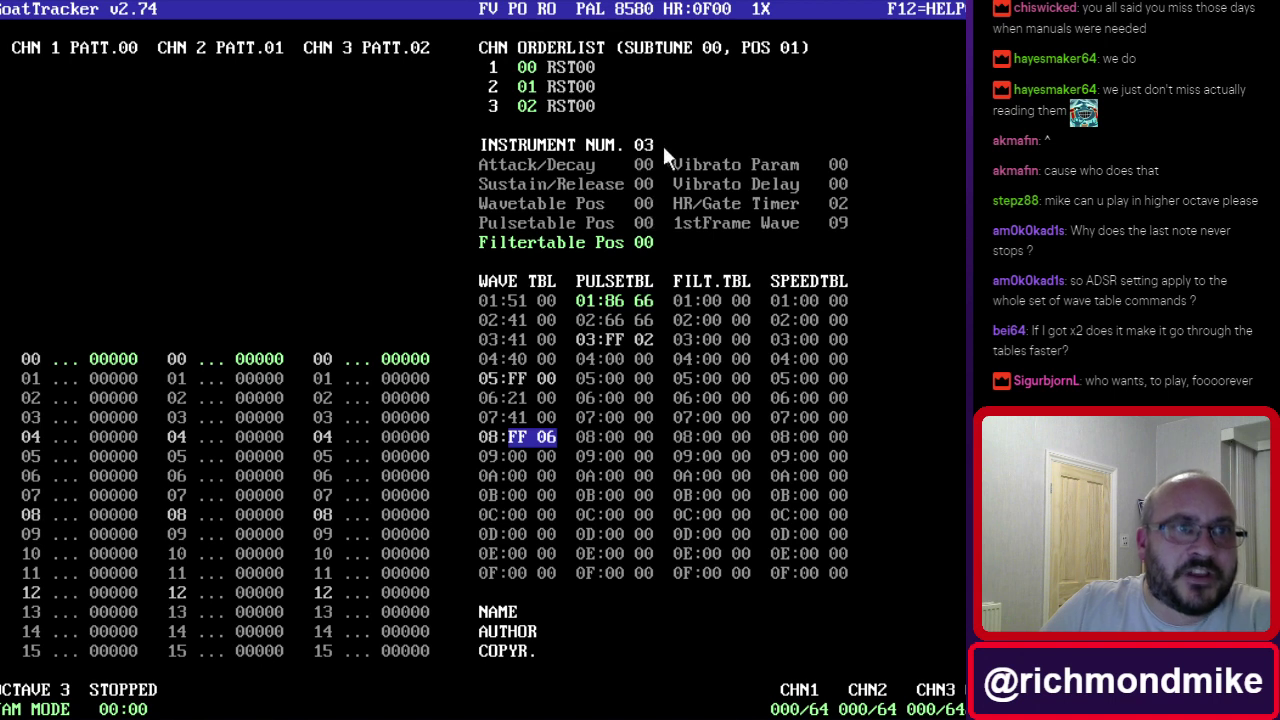
text(Major Chord)
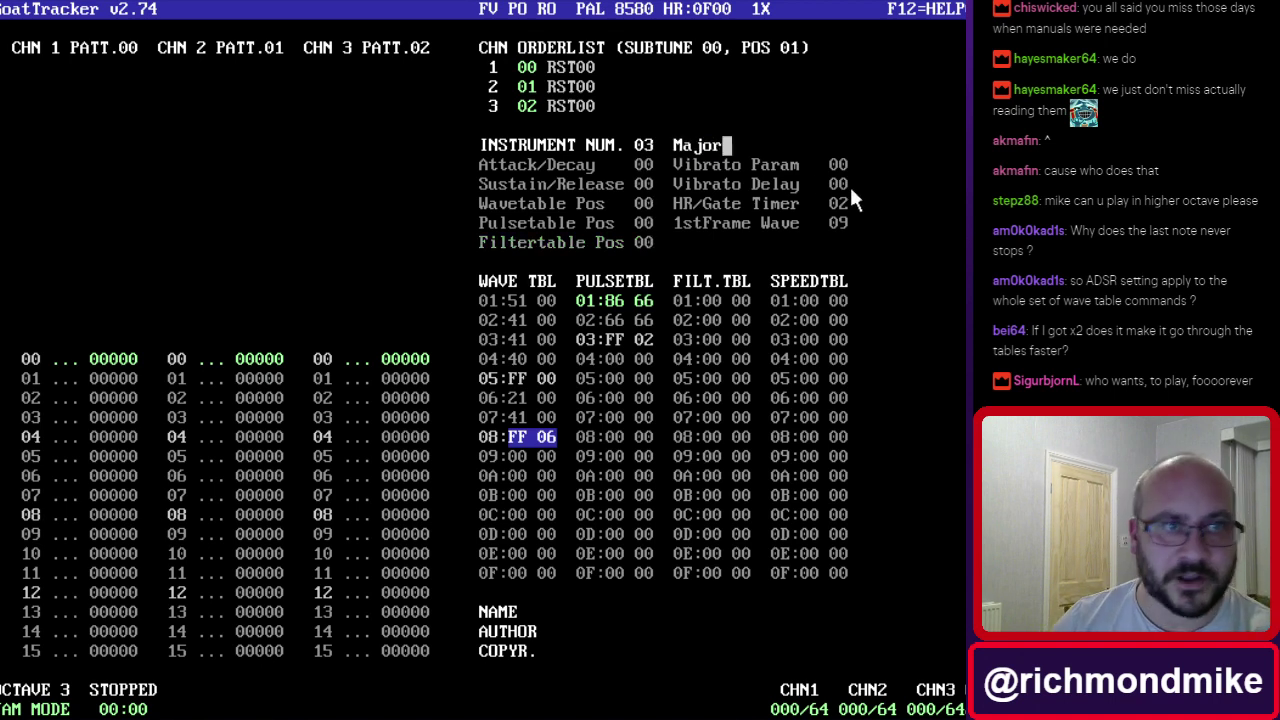
key(Return)
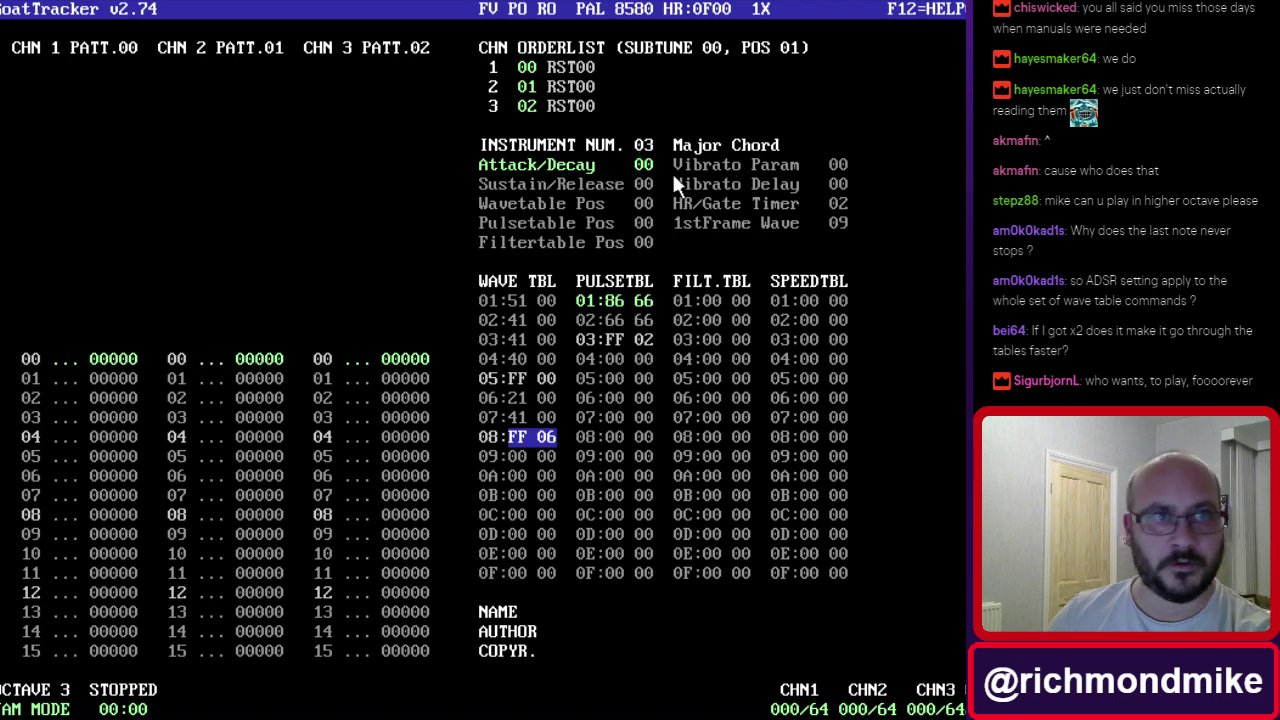
text(8F)
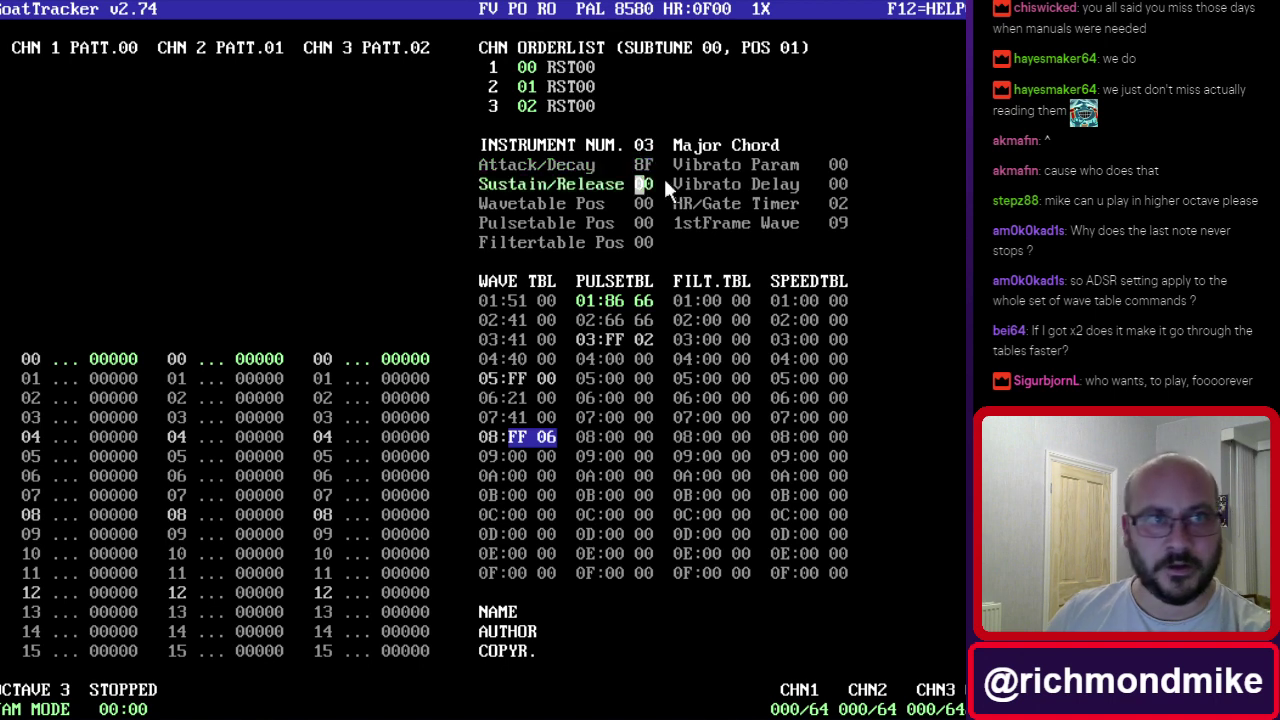
text(F3)
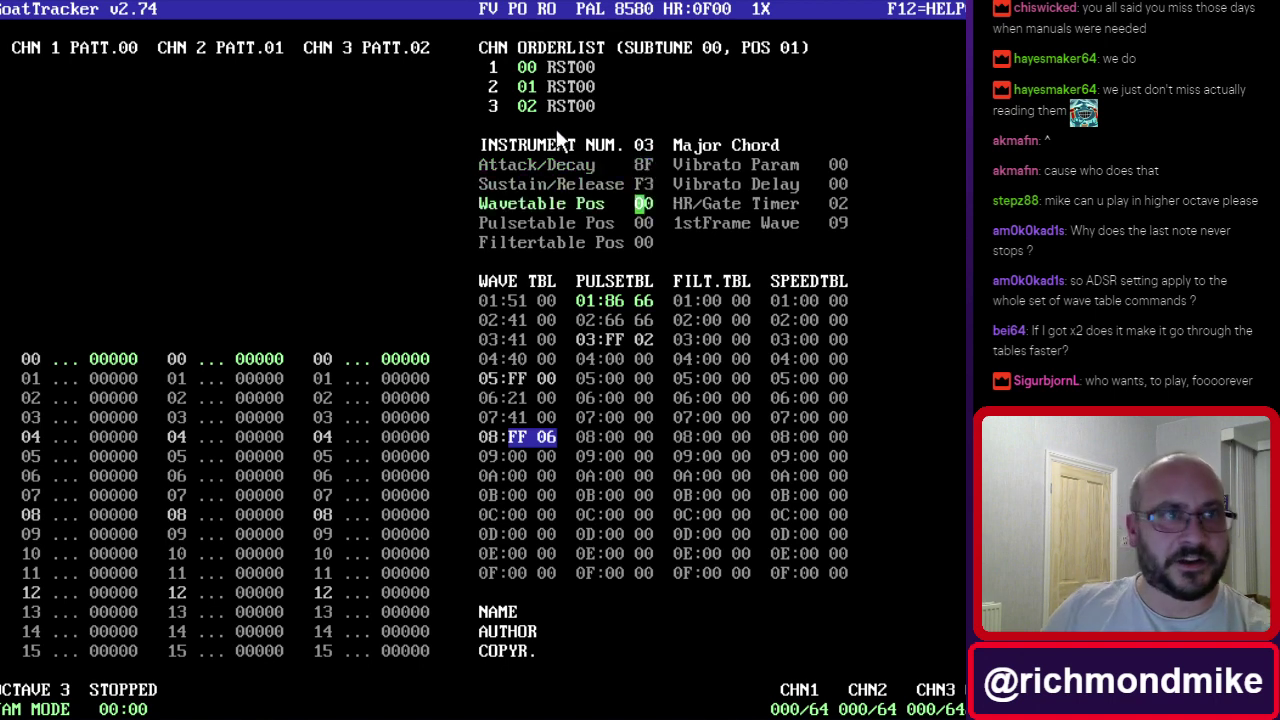
Set the Major Chord instrument's Wavetable Pos to 09, the first free wavetable row.
click(518, 448)
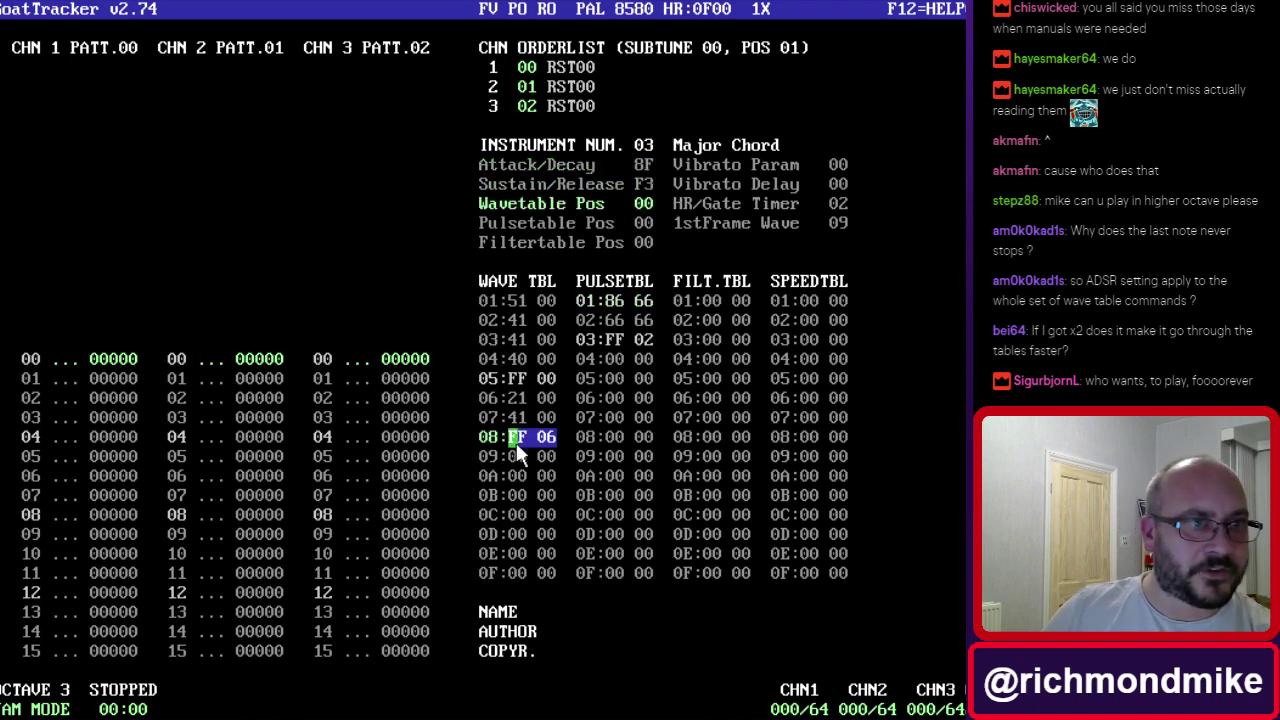
click(653, 208)
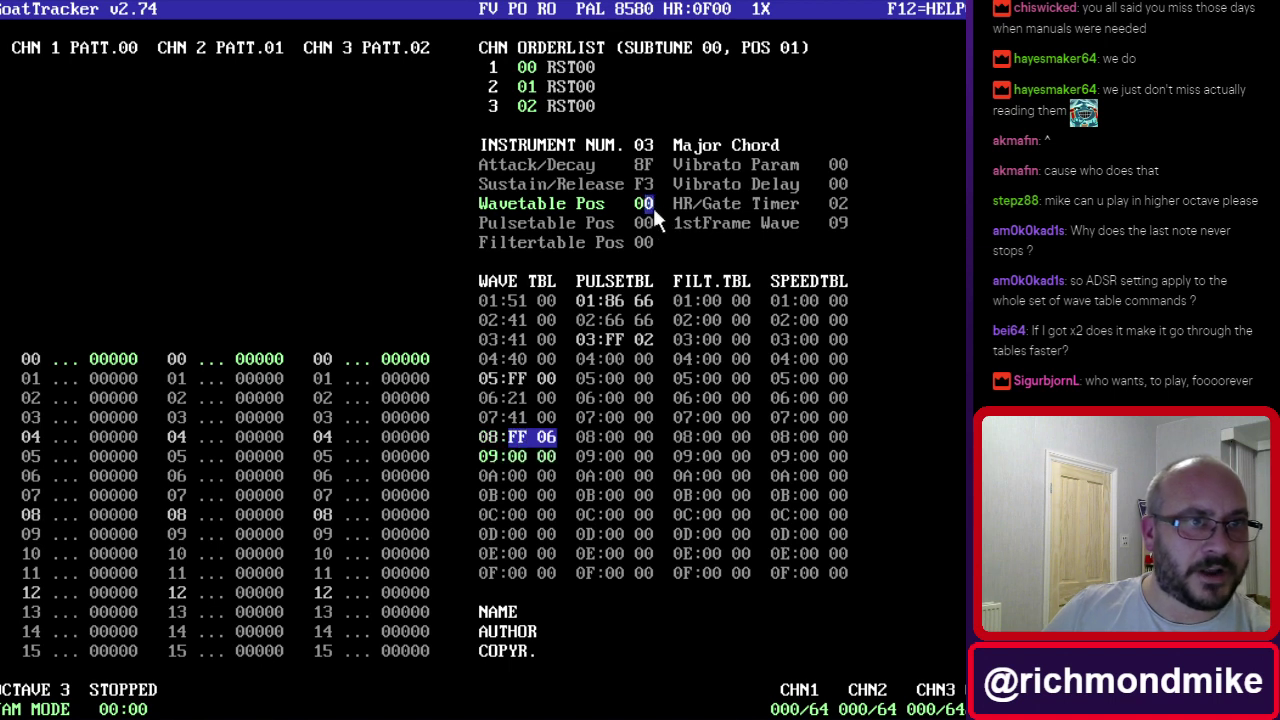
text(9)
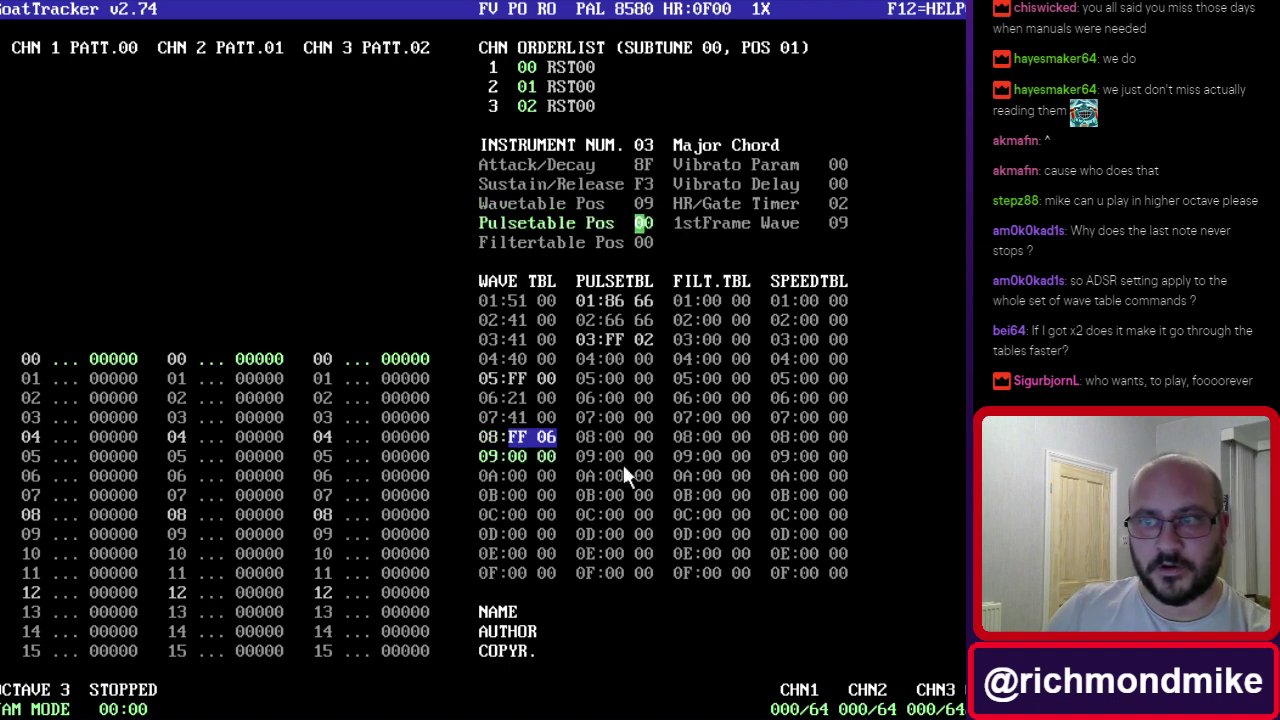
Enter waveform 21 with note value 00 in wavetable row 09 and re-enter 09 as the Major Chord's Wavetable Pos.
click(521, 460)
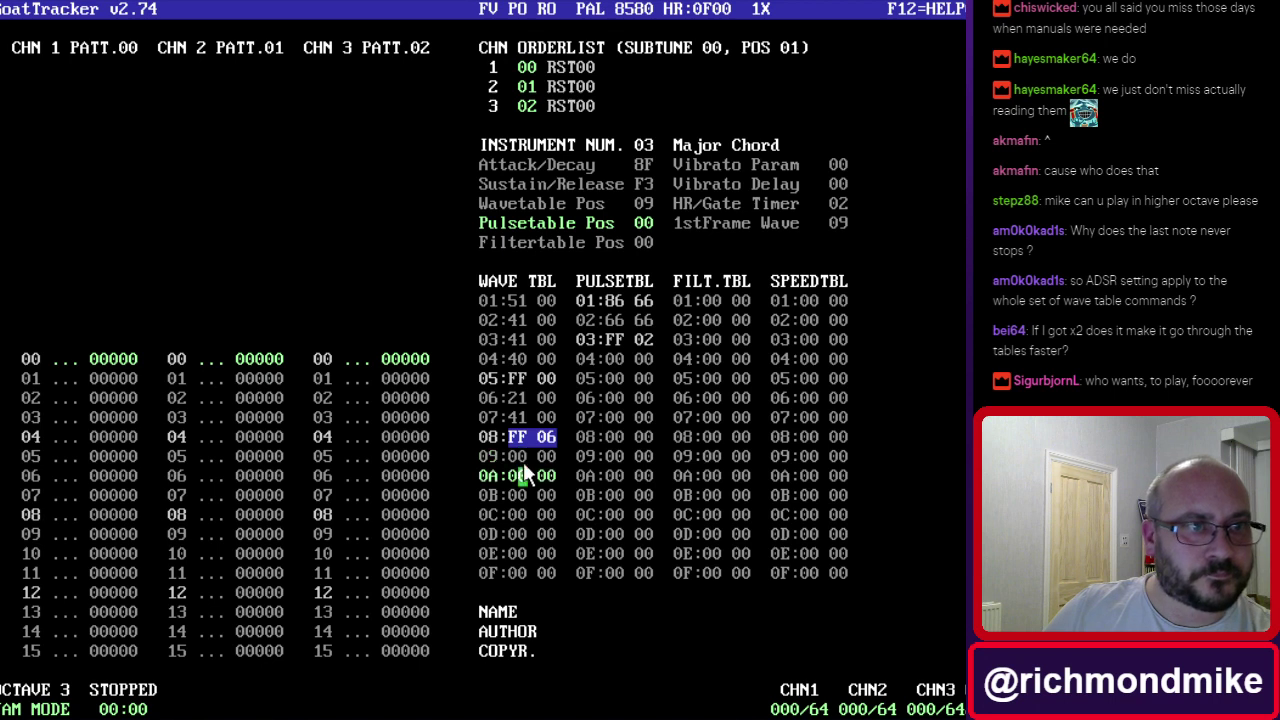
click(523, 462)
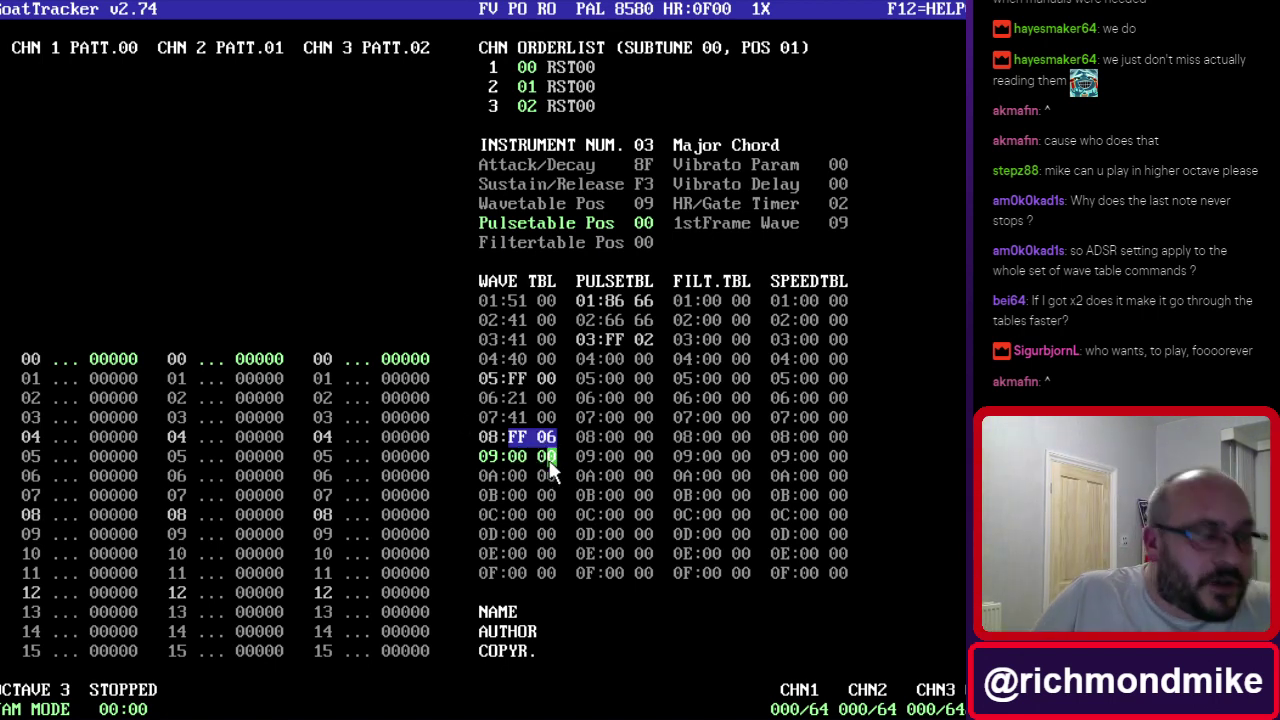
click(548, 455)
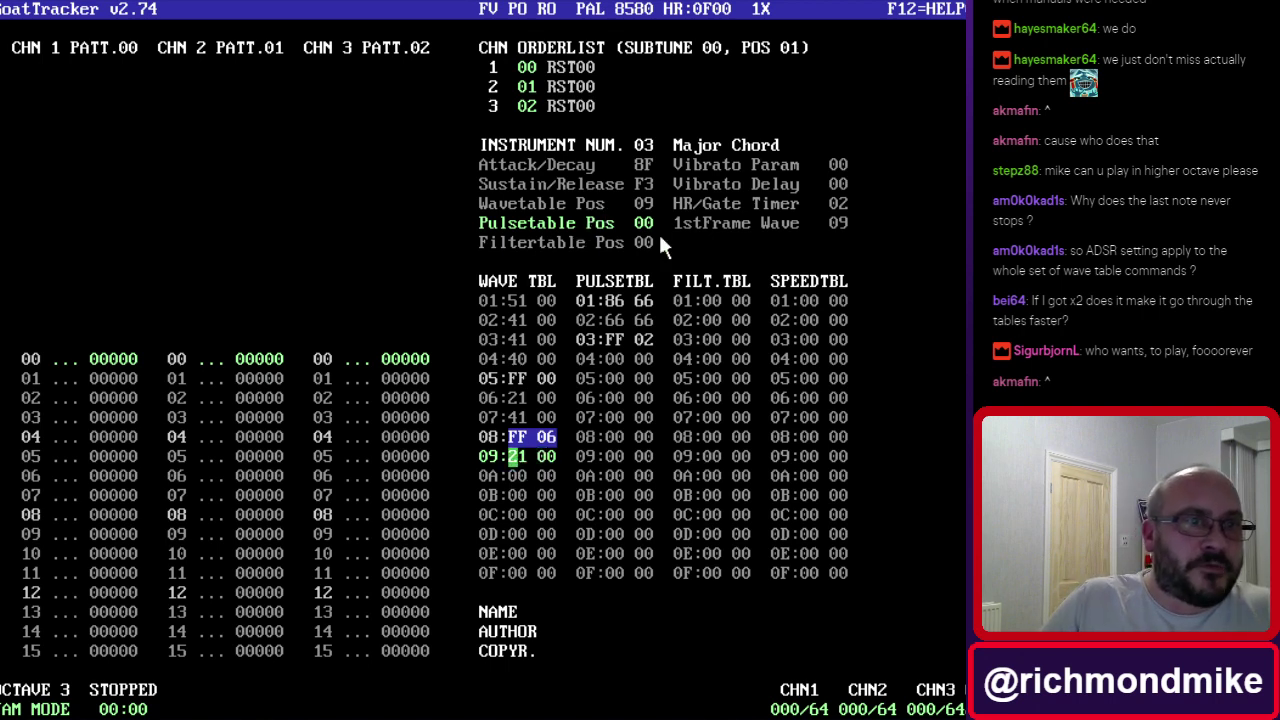
click(646, 204)
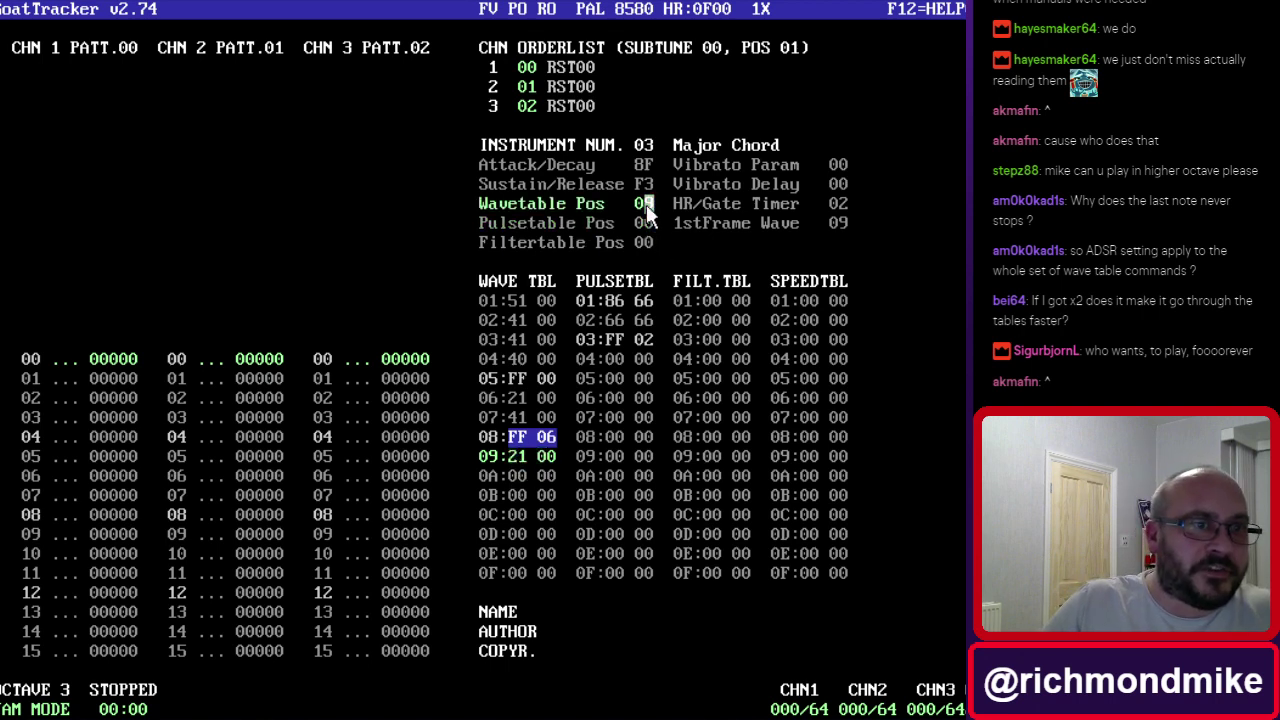
text(9)
Enter FF 00 in wavetable row 0A, and briefly play and stop the song.
click(512, 455)
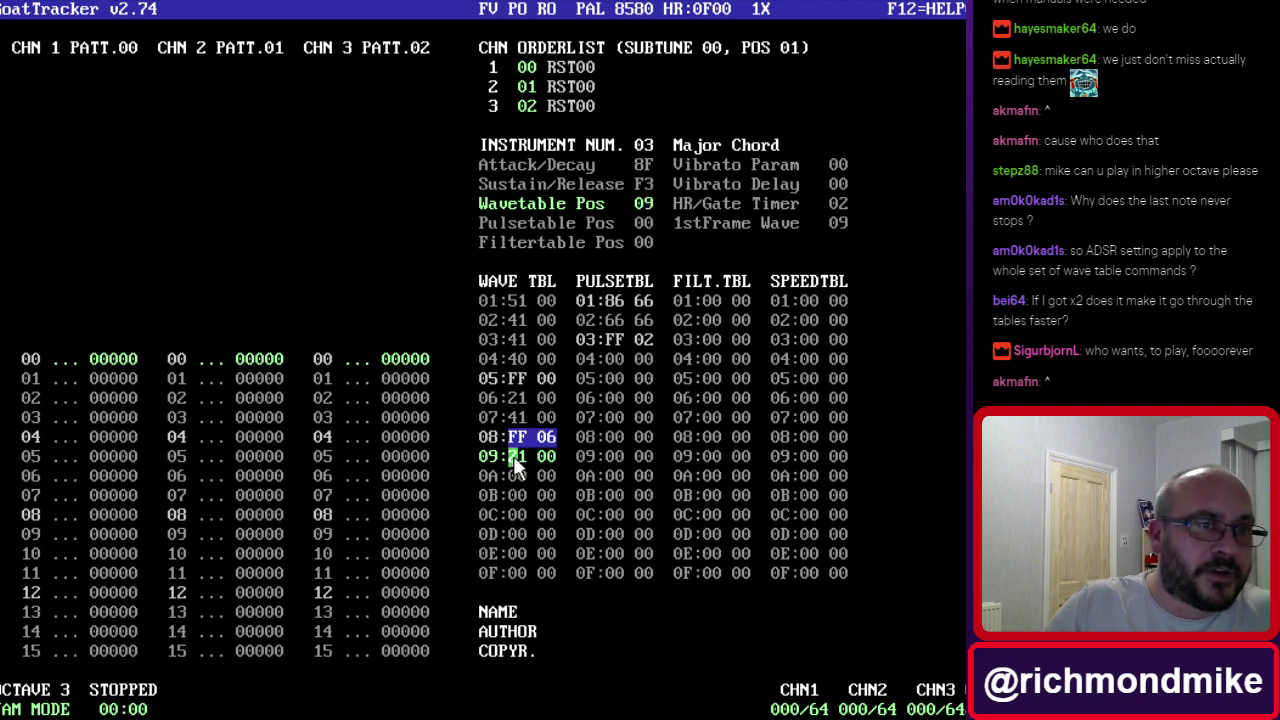
click(513, 476)
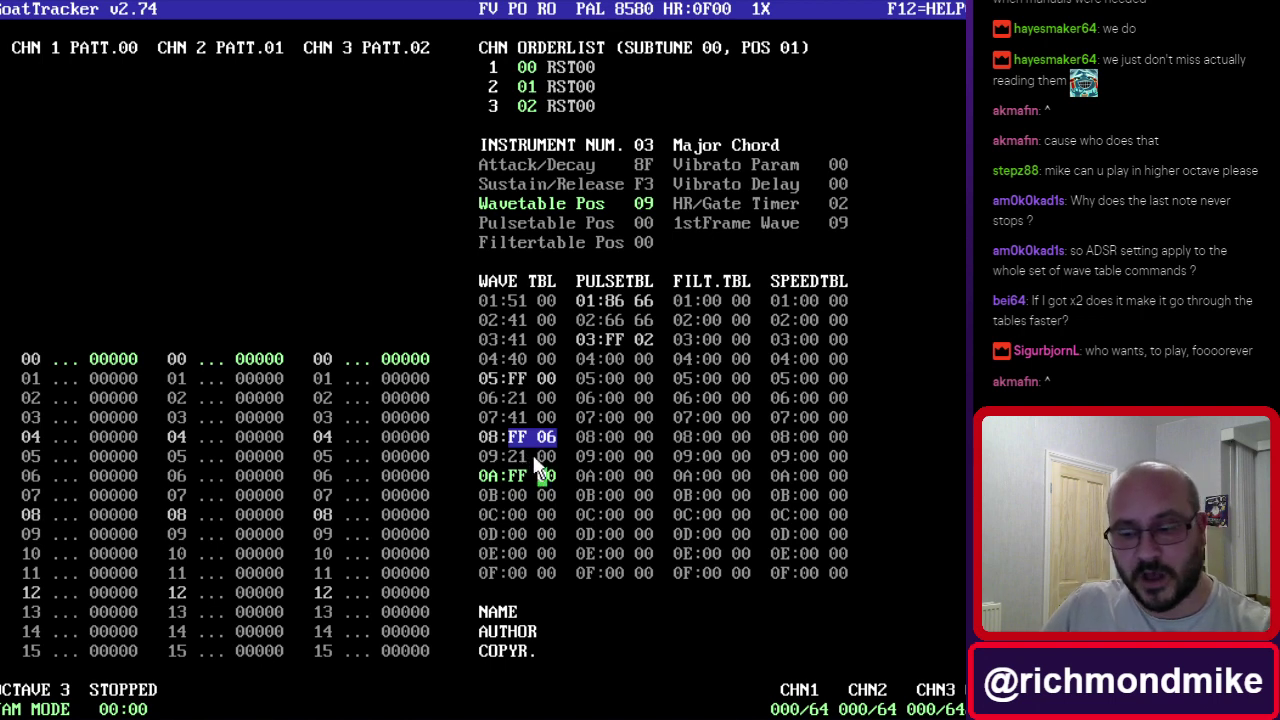
key(F1)
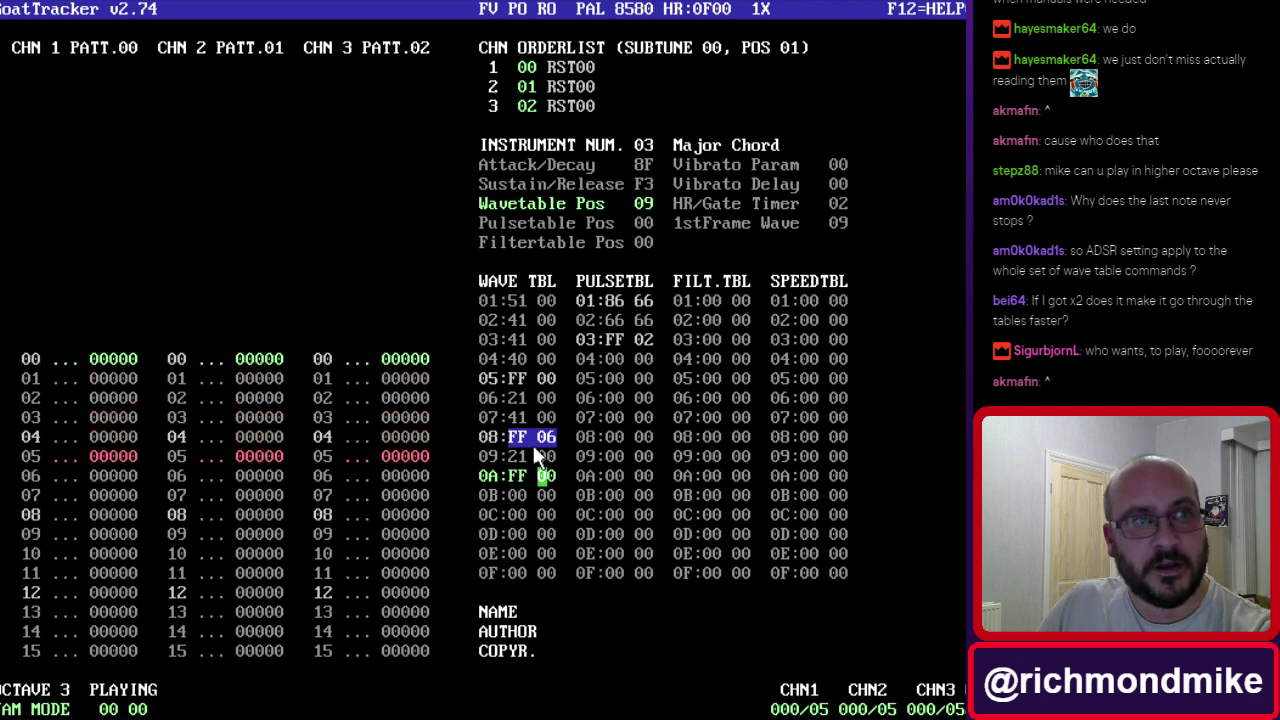
key(F4)
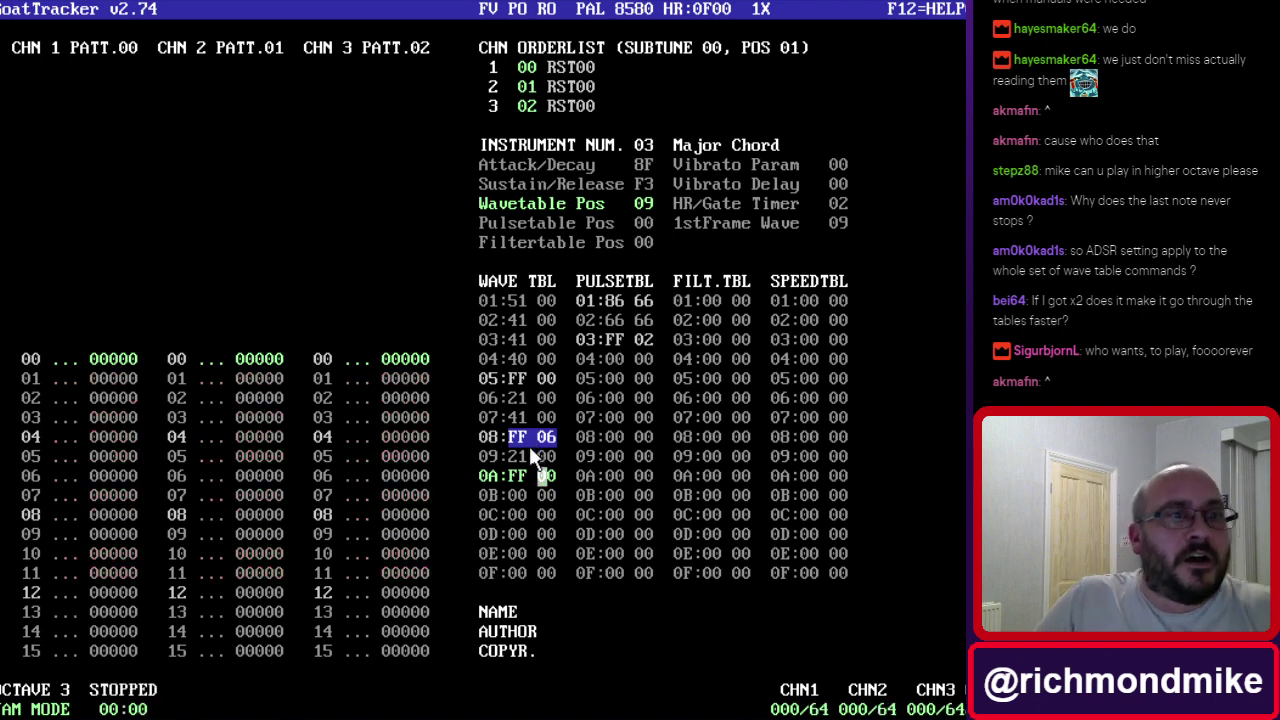
Replace the FF command in wavetable row 0A with 00, leaving the row free for chord notes.
click(524, 452)
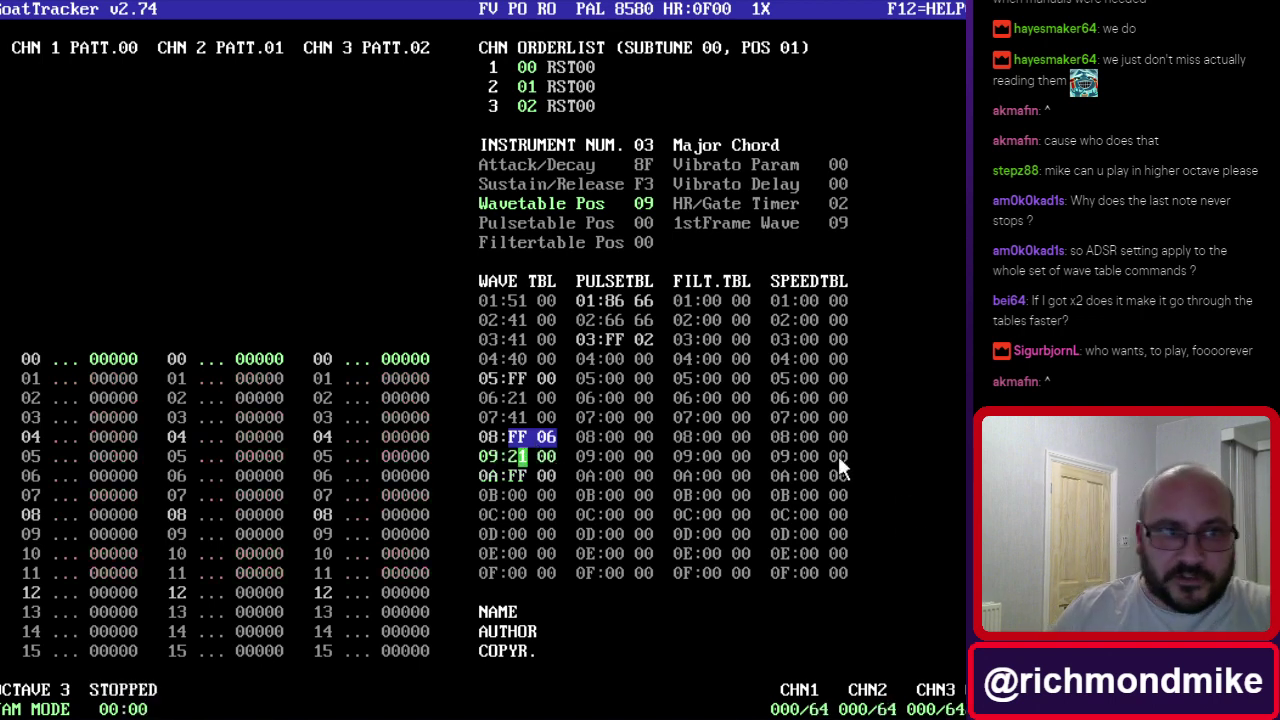
key(Left)
key(Down)
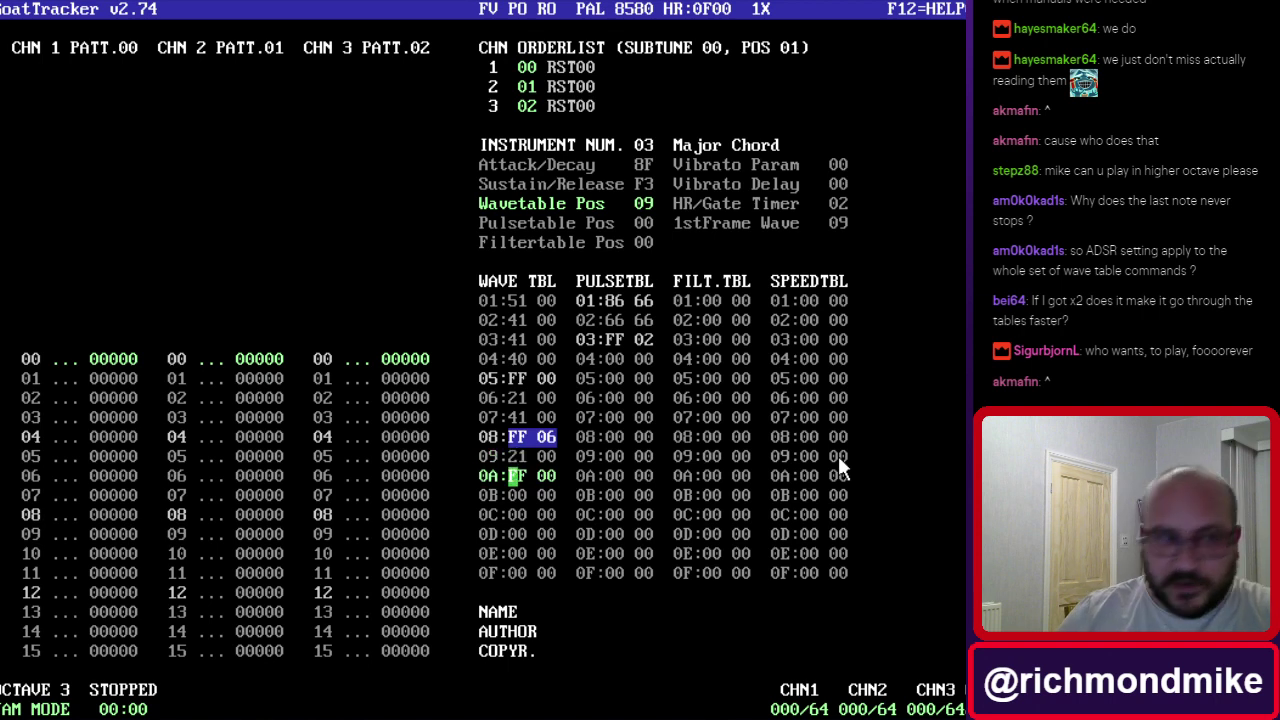
text(00)
key(Down)
key(Down)
key(Down)
key(Up)
key(Up)
key(Up)
key(Up)
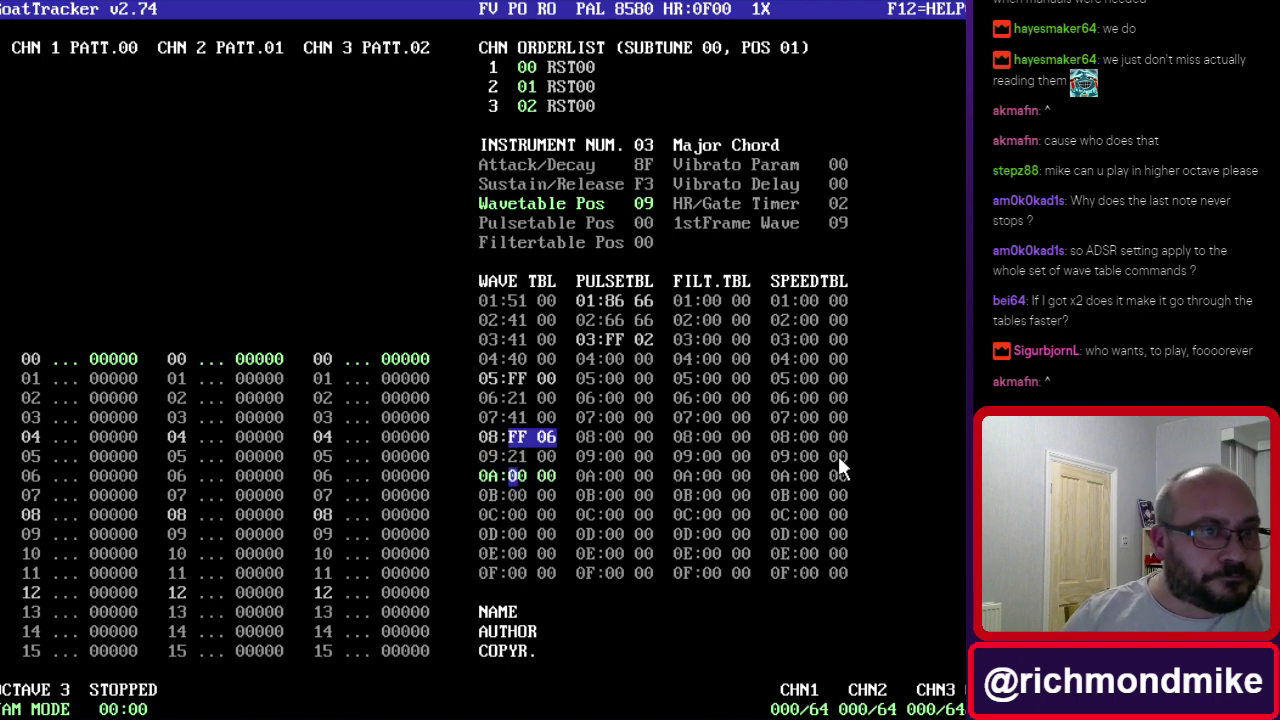
Enter note value 01 in wavetable row 0A, directly below the 21 waveform row.
key(Right)
key(Right)
key(Up)
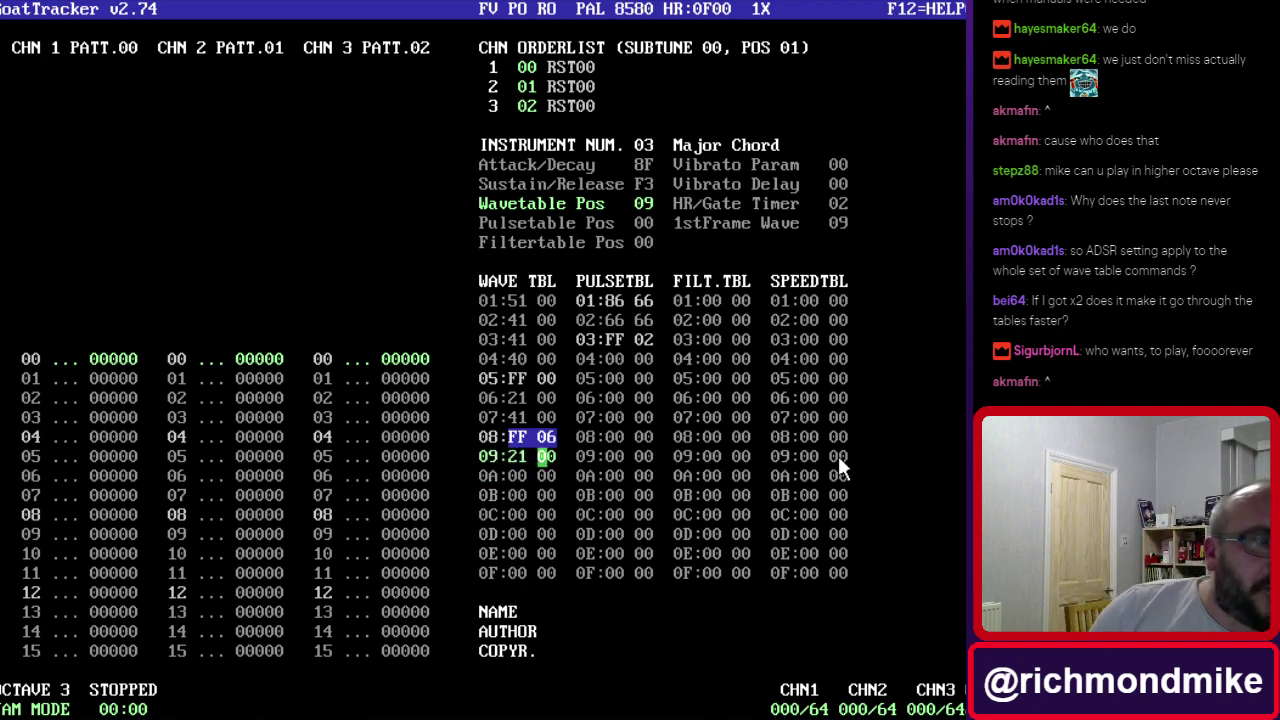
key(Right)
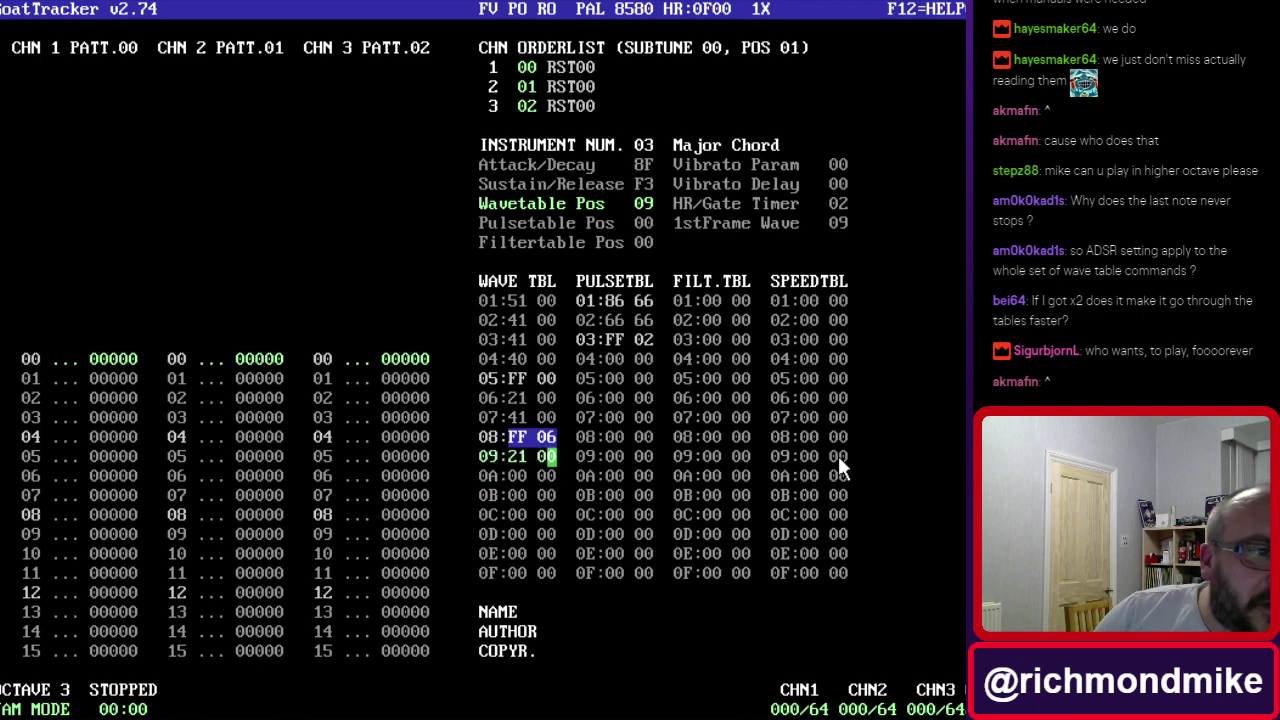
key(Left)
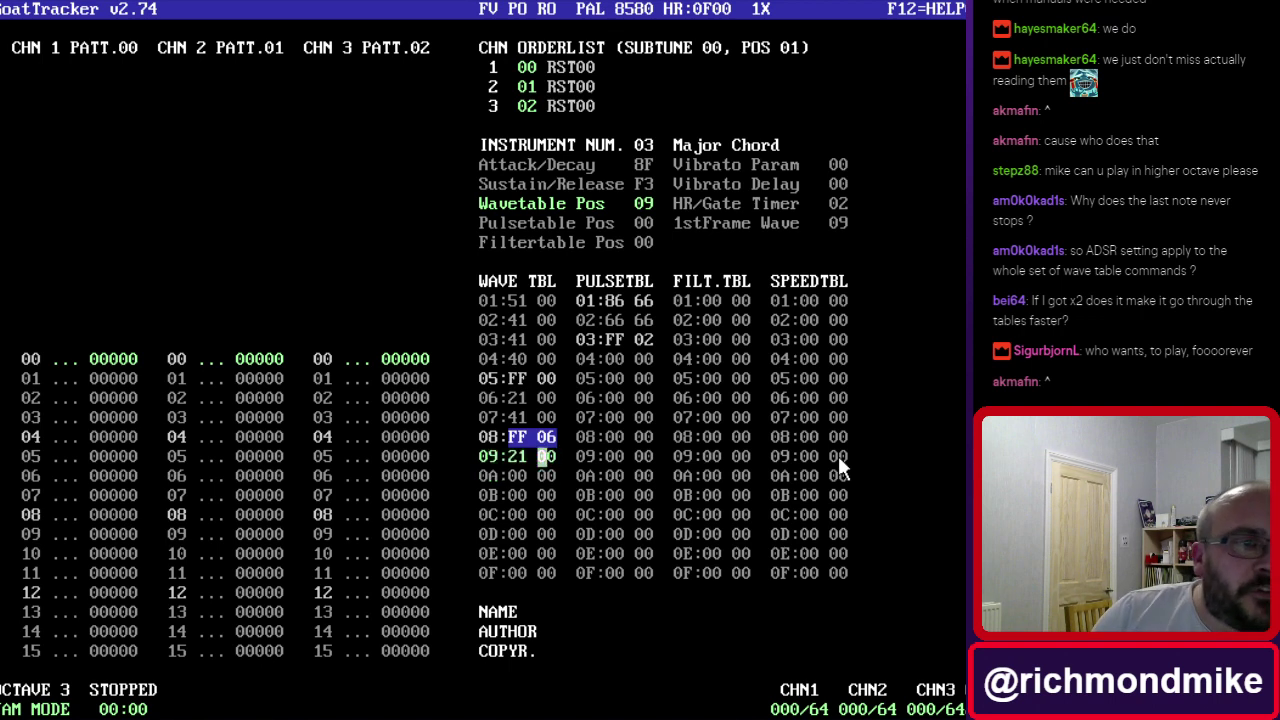
key(Right)
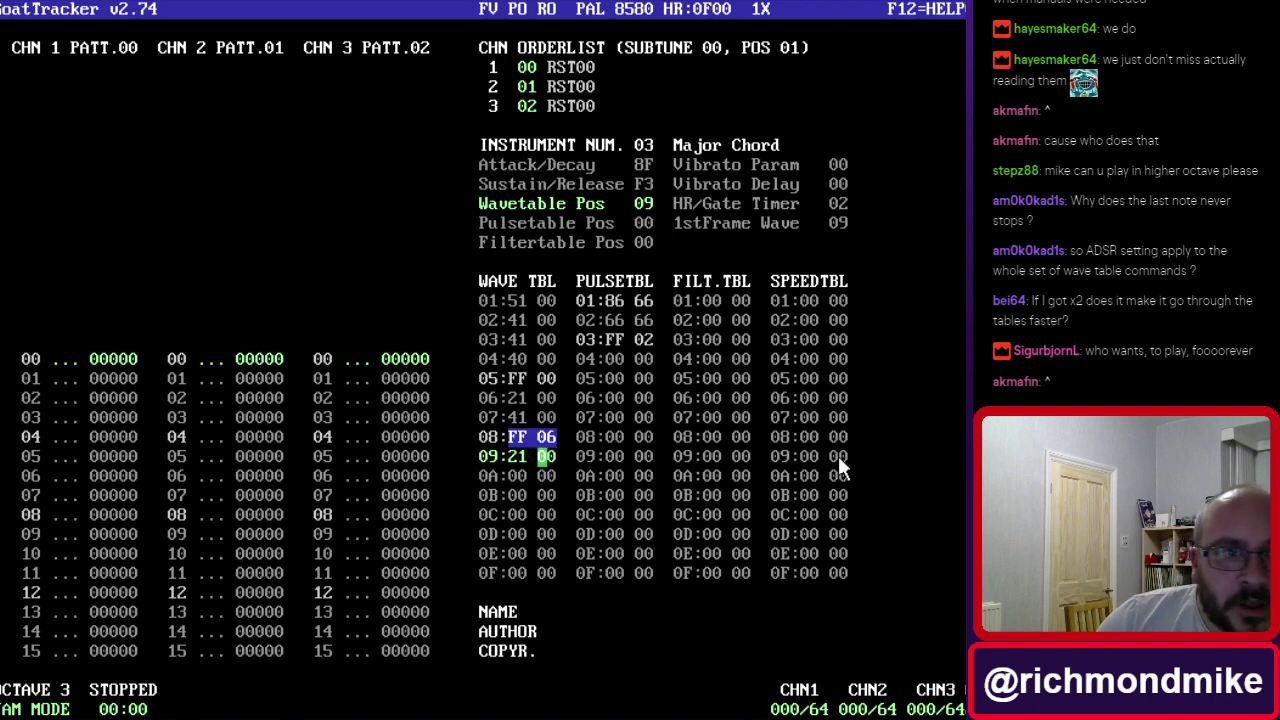
text(0 )
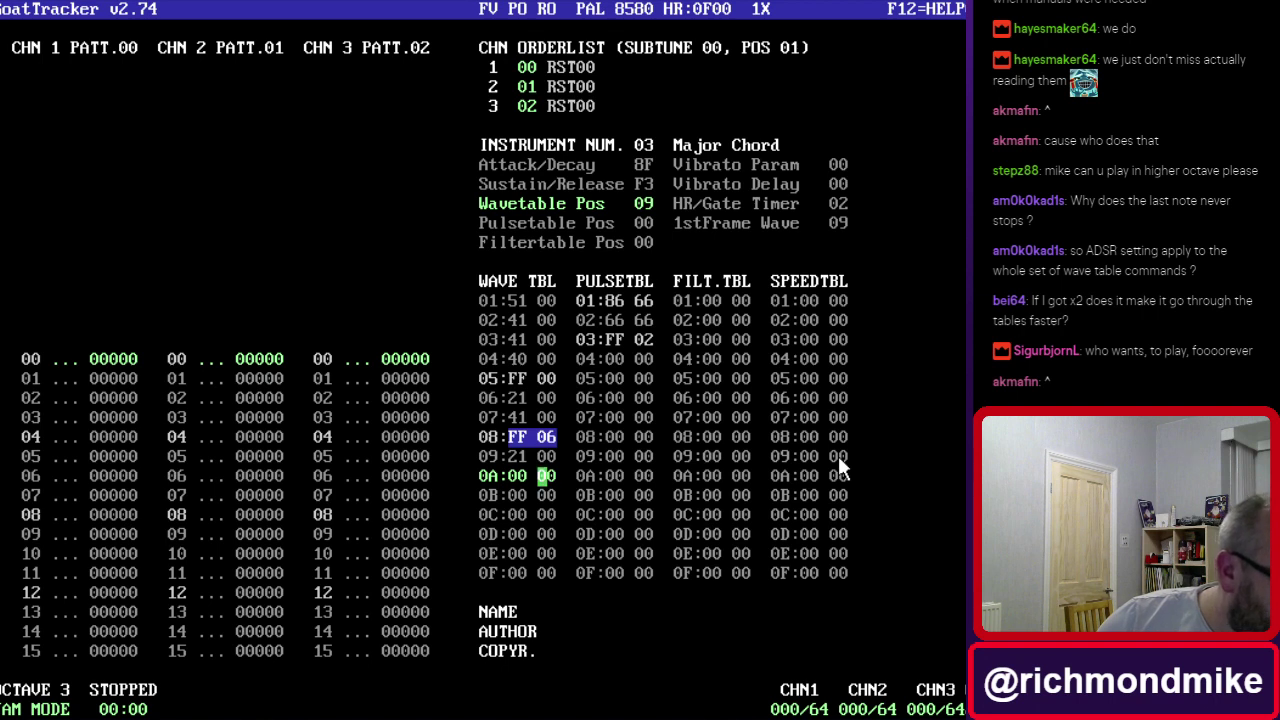
text(0)
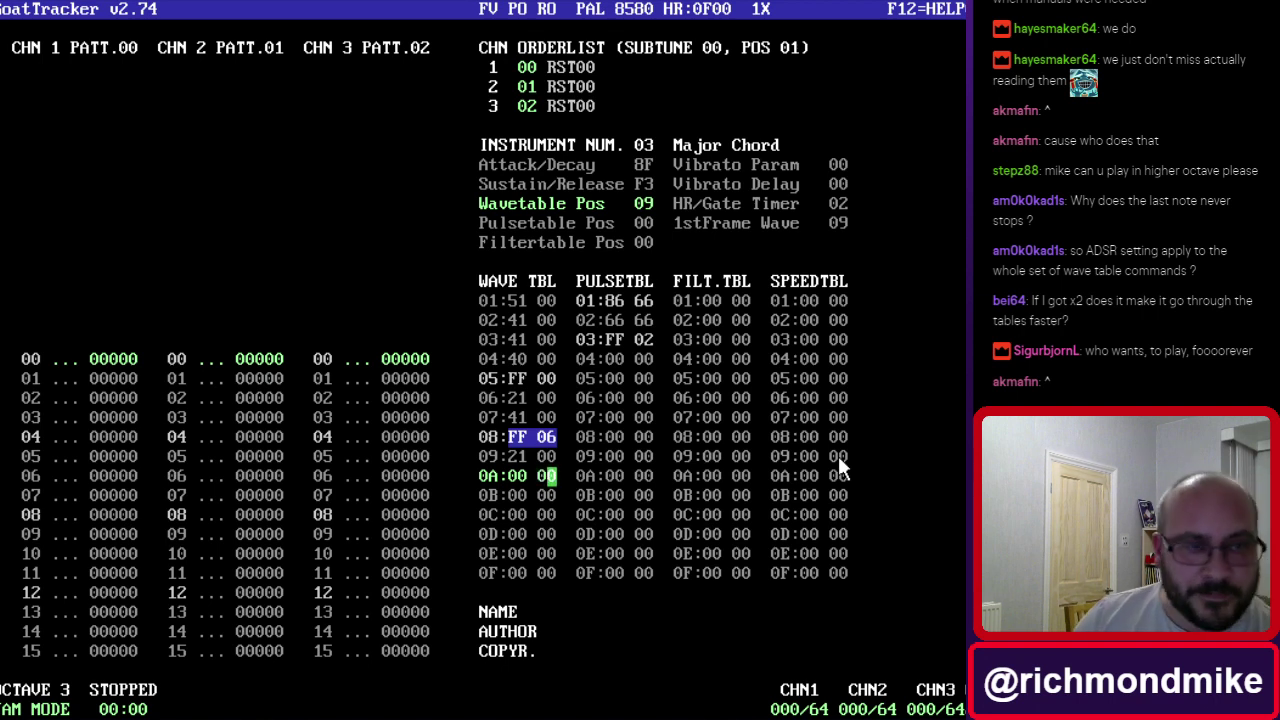
key(BackSpace)
text(1)
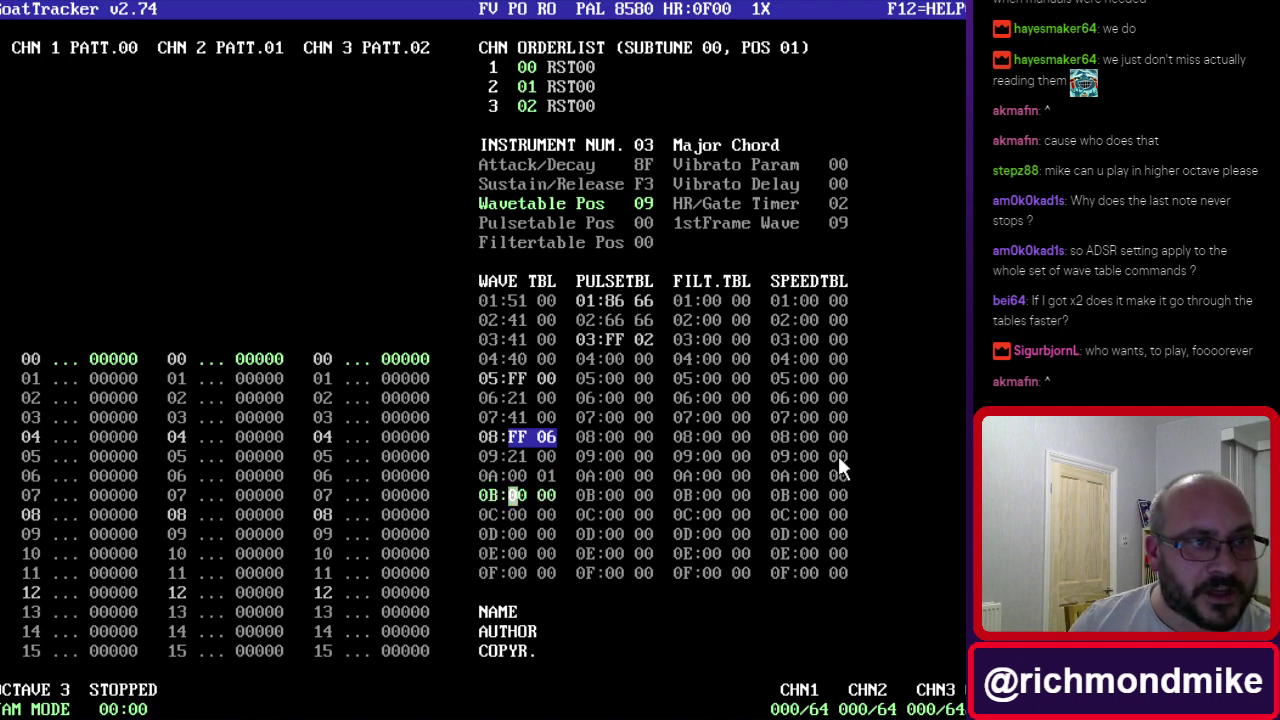
Enter note values 02 and 03 in wavetable rows 0B and 0C.
key(Right)
key(Up)
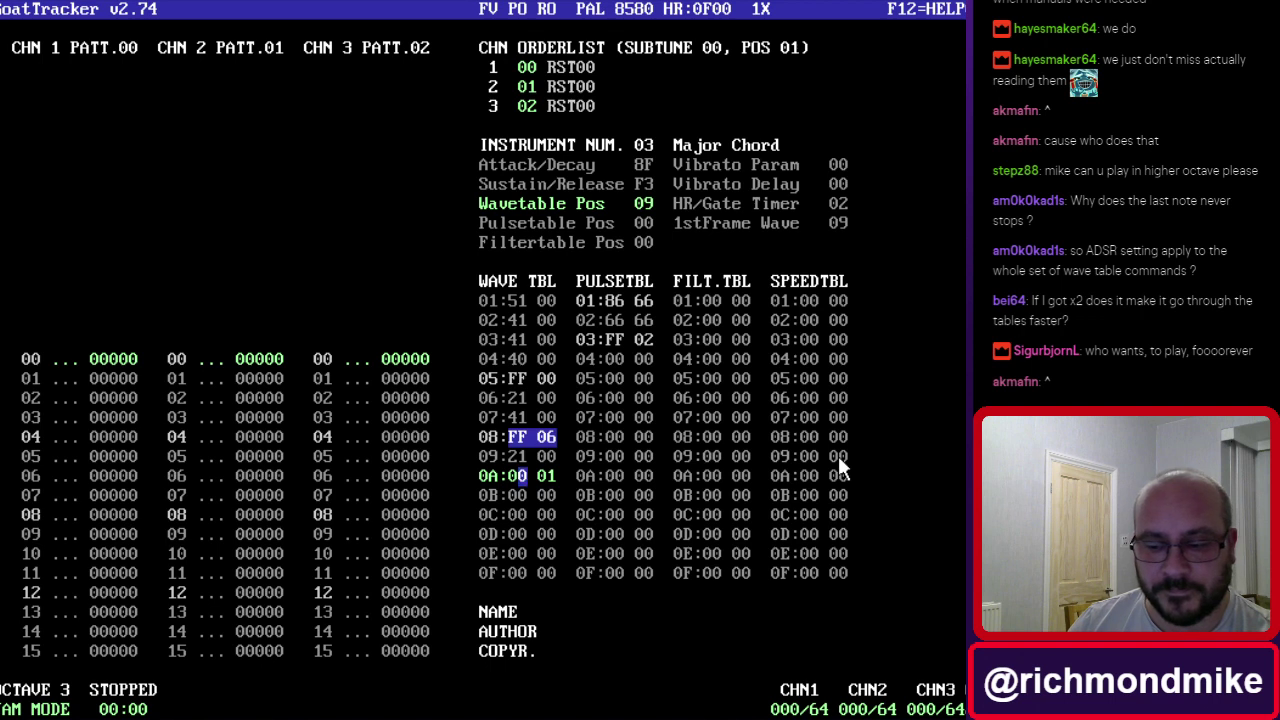
key(Right)
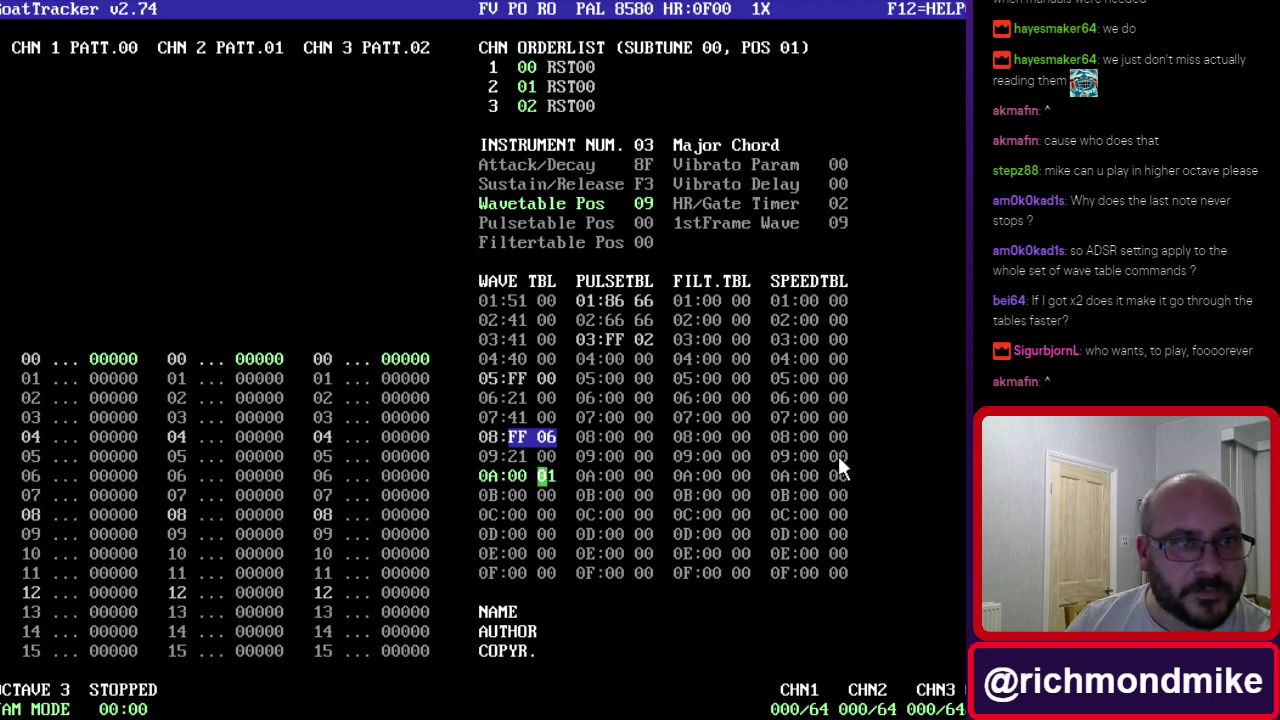
key(Down)
text(02)
key(Right)
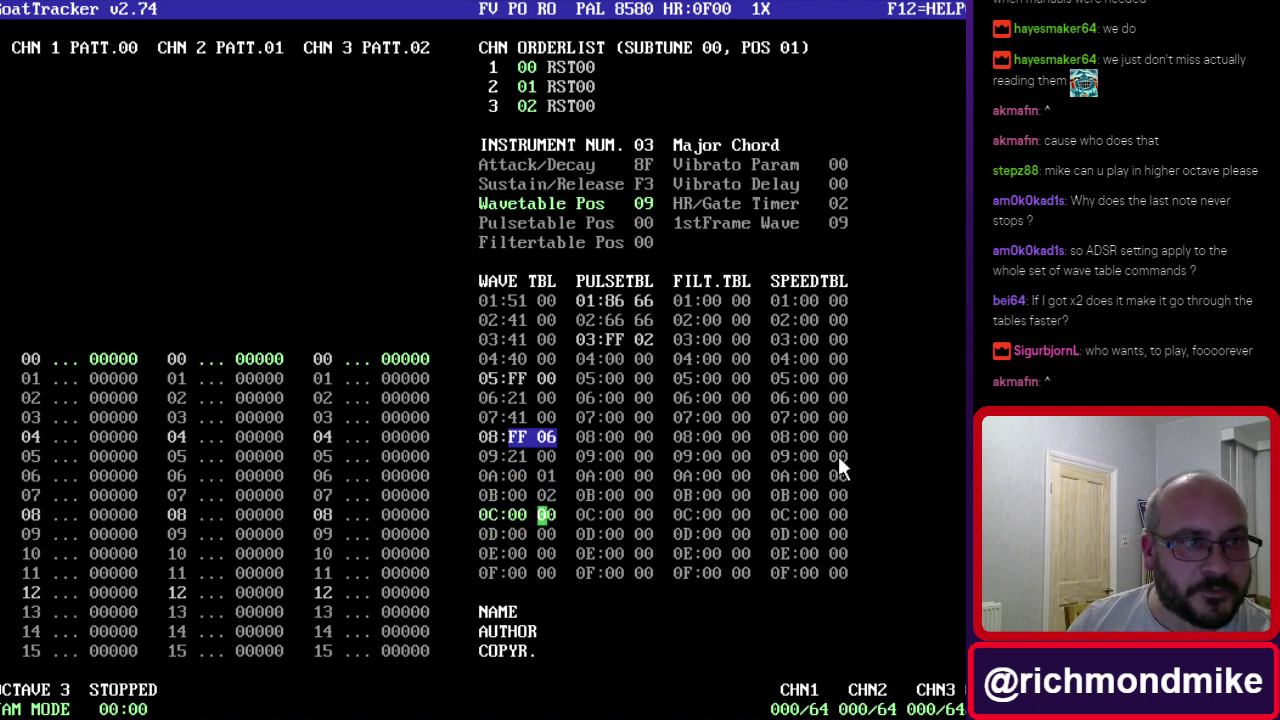
text(03)
Enter note values 04, 05 and 06 in wavetable rows 0D, 0E and 0F.
key(Down)
key(Down)
key(Down)
key(Down)
key(Down)
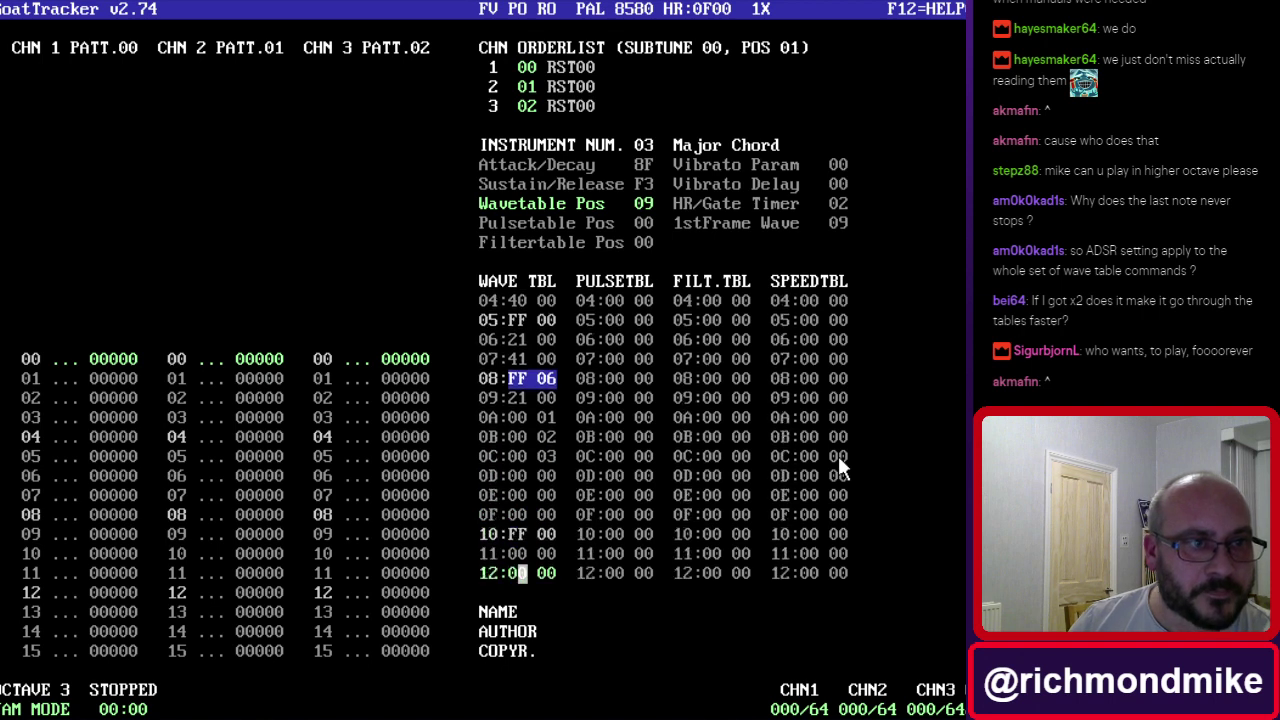
key(Up)
key(Up)
key(Up)
key(Up)
key(Up)
key(Right)
text(04)
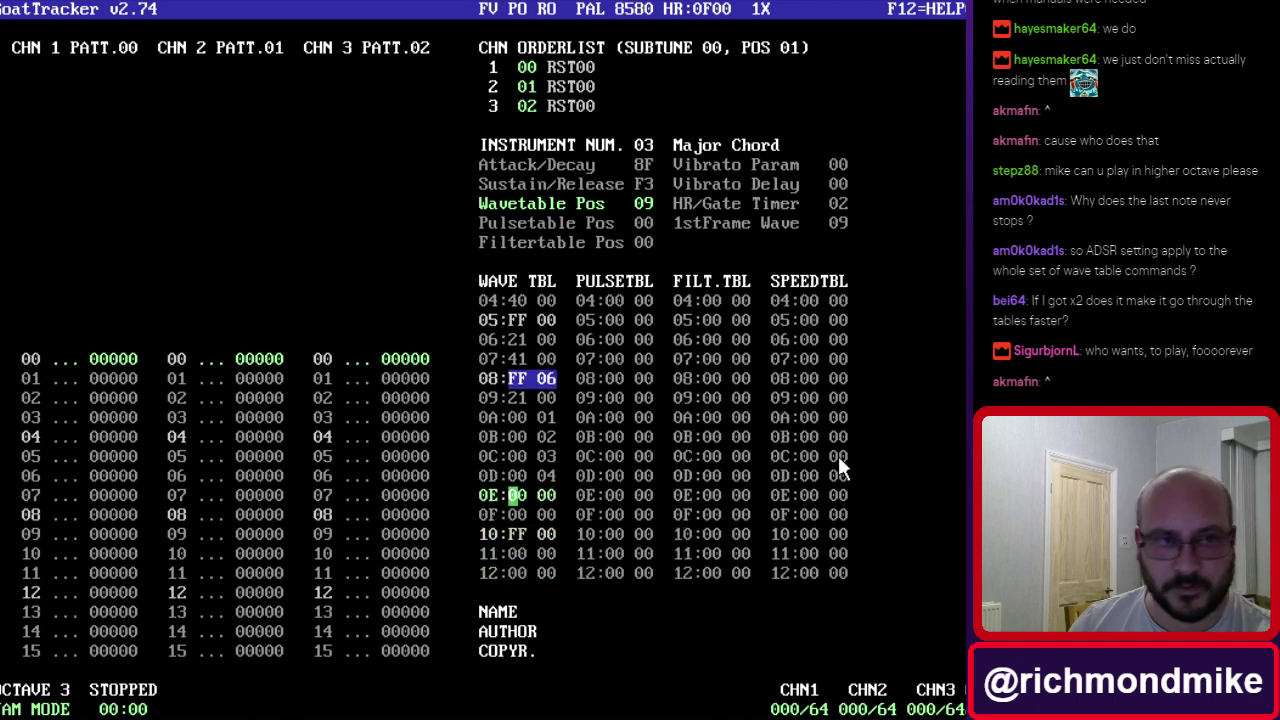
key(Right)
text(05)
key(Right)
text(06)
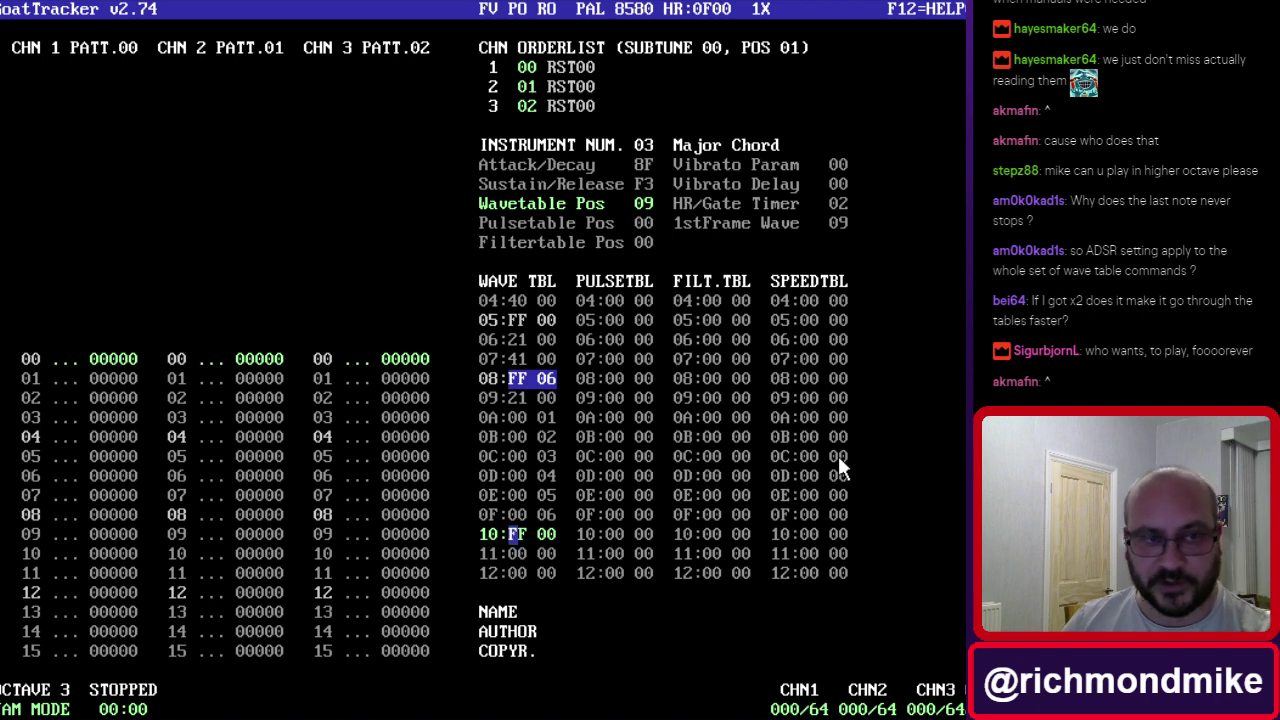
Set the note value in wavetable row 0A to 00 for the chord's root note.
key(Up)
key(Up)
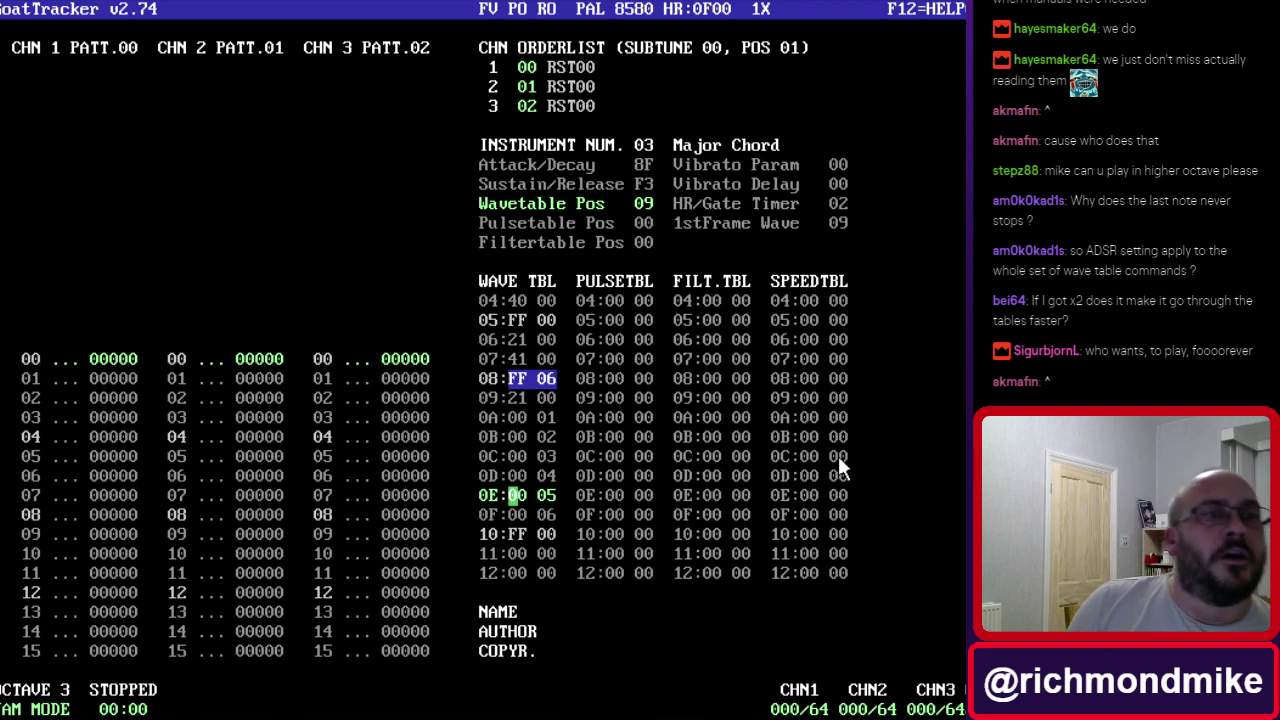
key(Down)
key(Right)
key(Right)
key(Right)
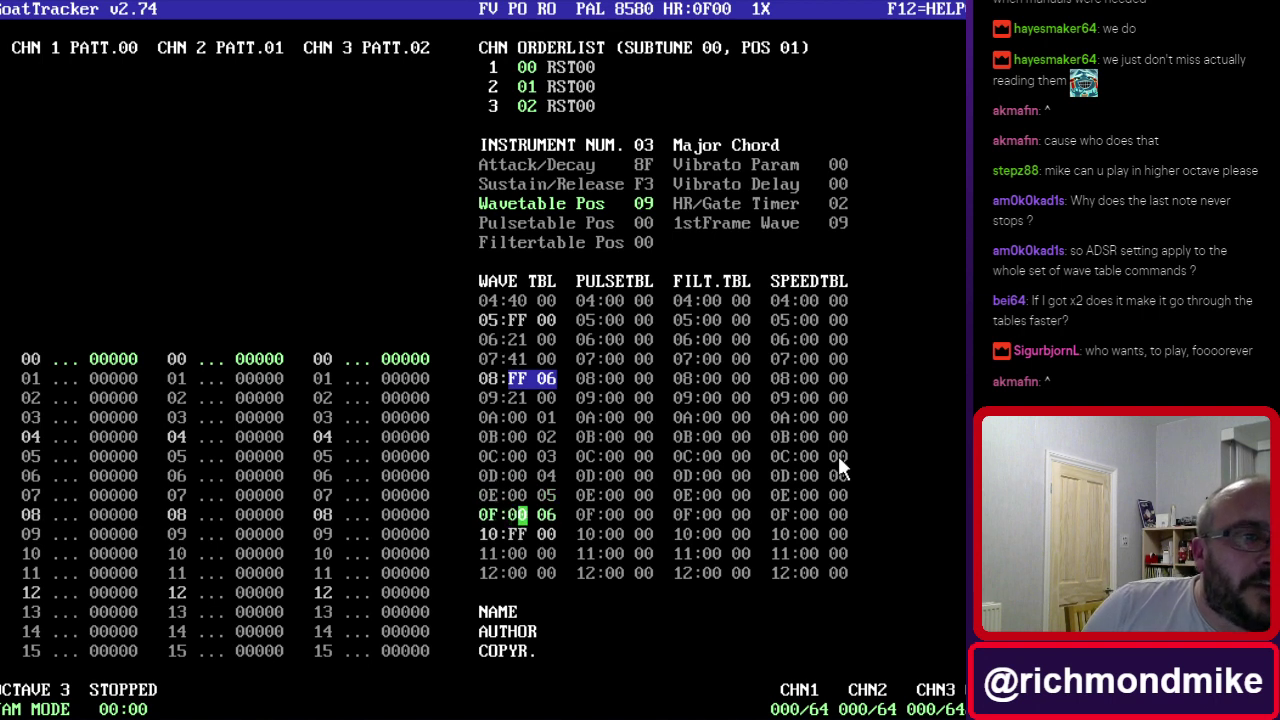
key(Up)
key(Up)
key(Up)
key(Up)
key(Up)
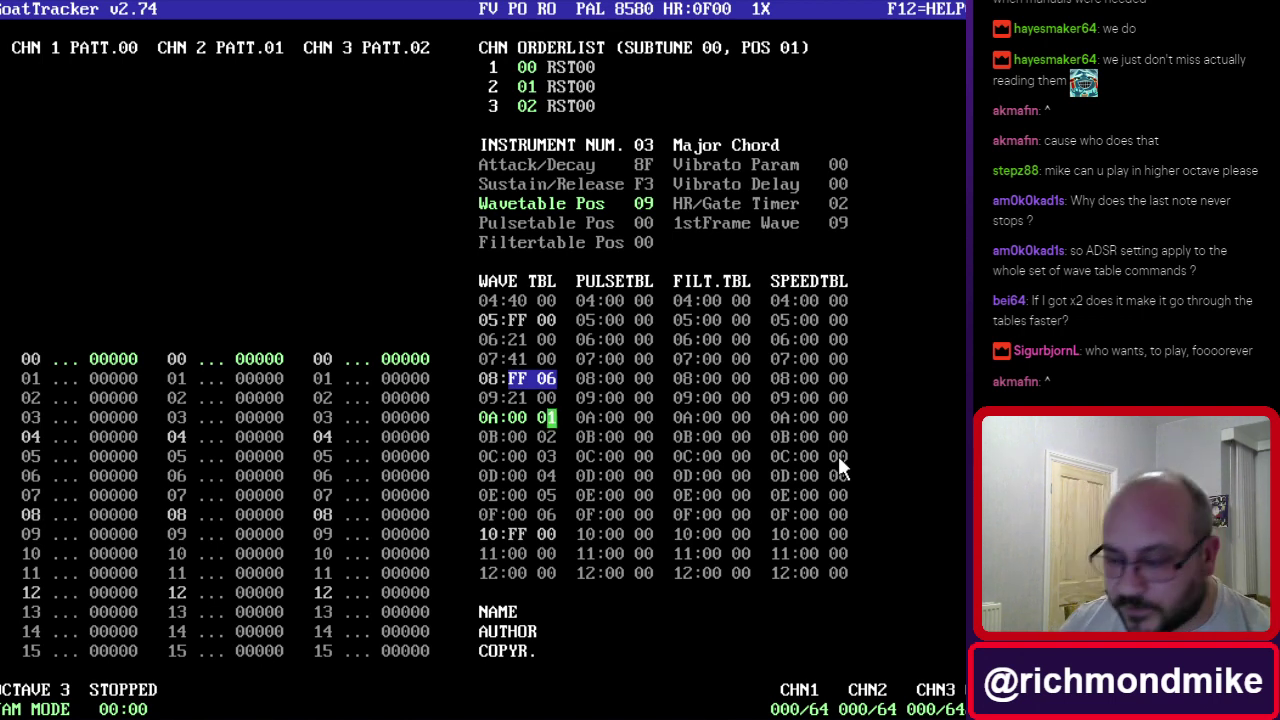
text(0)
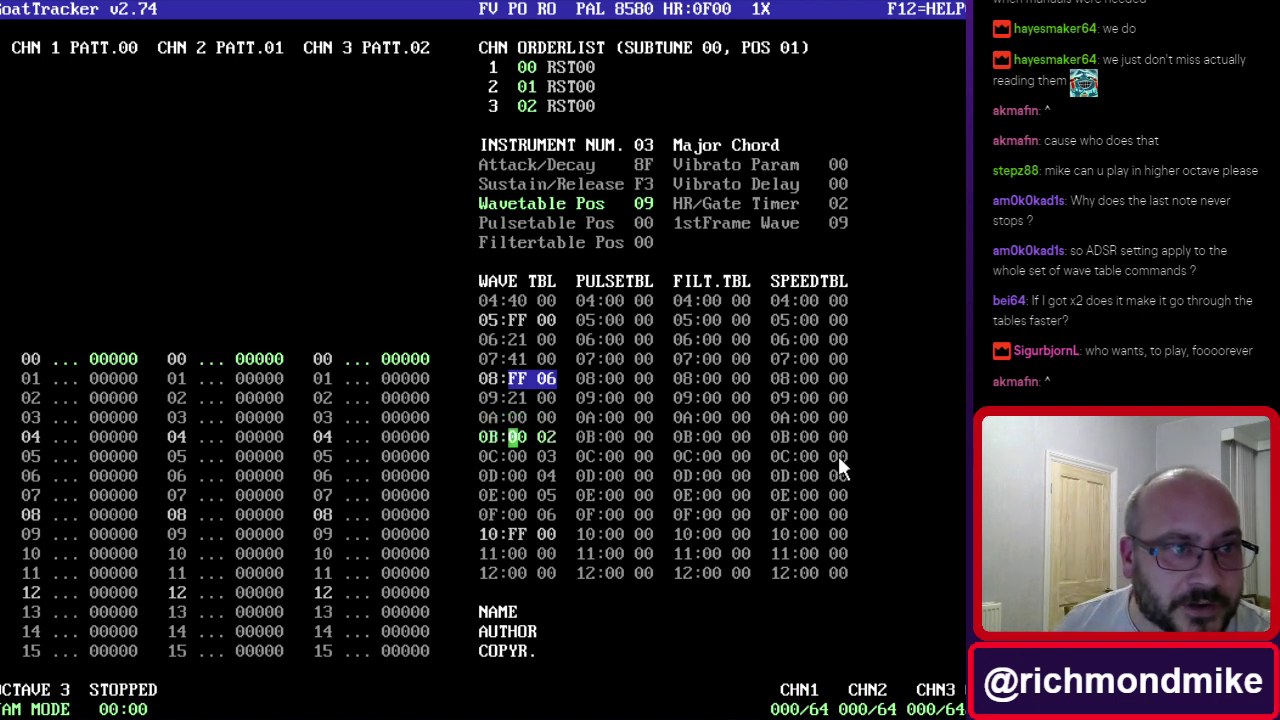
Set the note values in wavetable rows 0B and 0C to 04.
key(Right)
key(Right)
key(Right)
text(4)
key(Right)
key(Right)
key(Right)
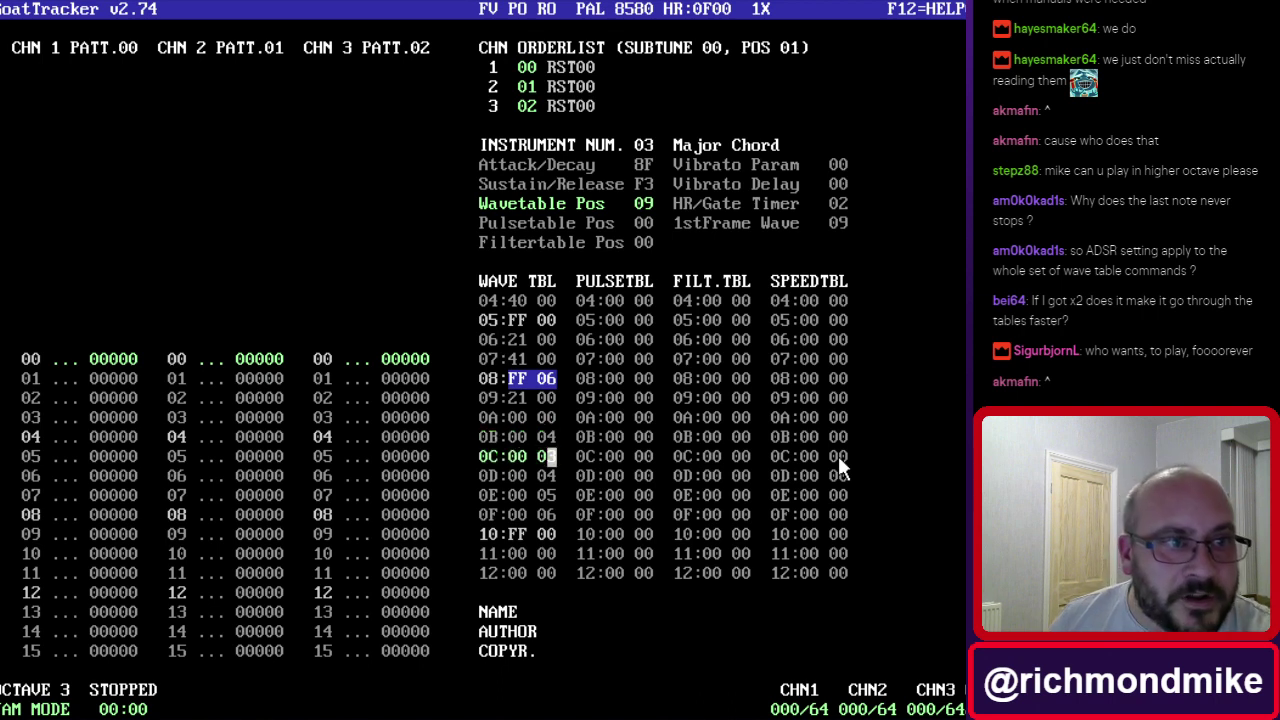
text(4)
Set the note values in wavetable rows 0D and 0E to 07.
key(Right)
key(Right)
key(Right)
text(7)
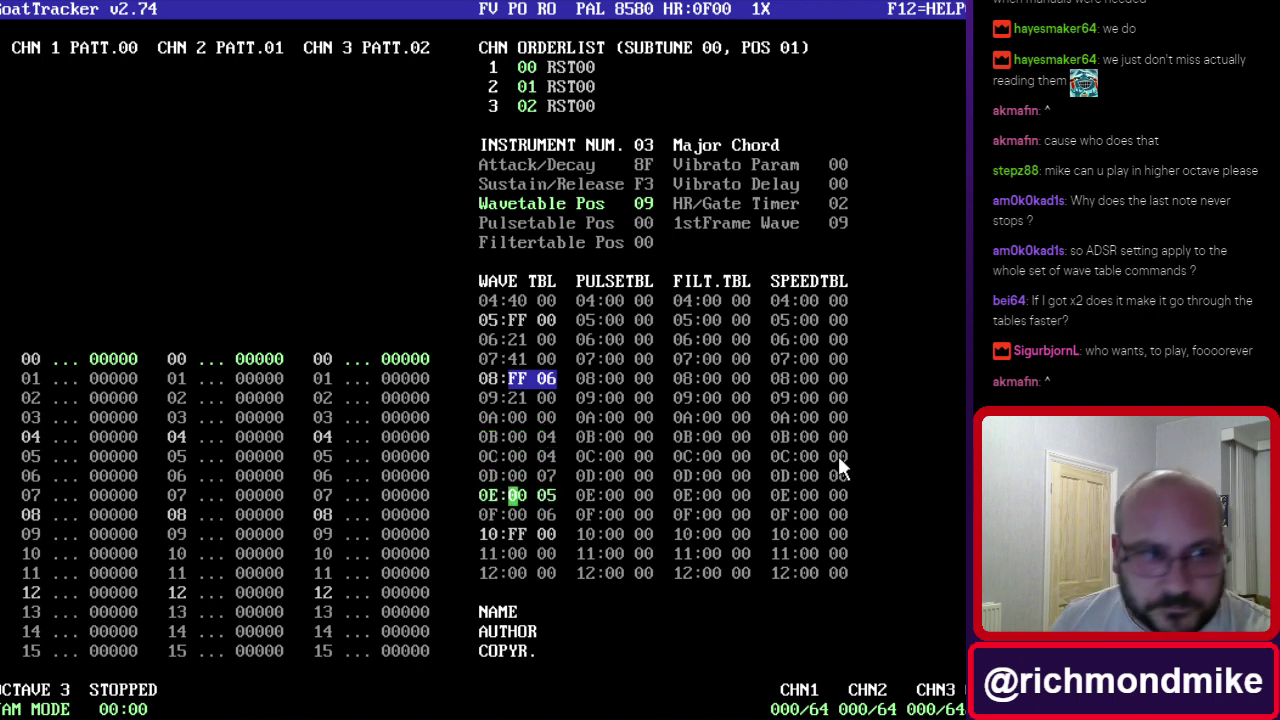
key(Right)
key(Right)
key(Right)
text(7)
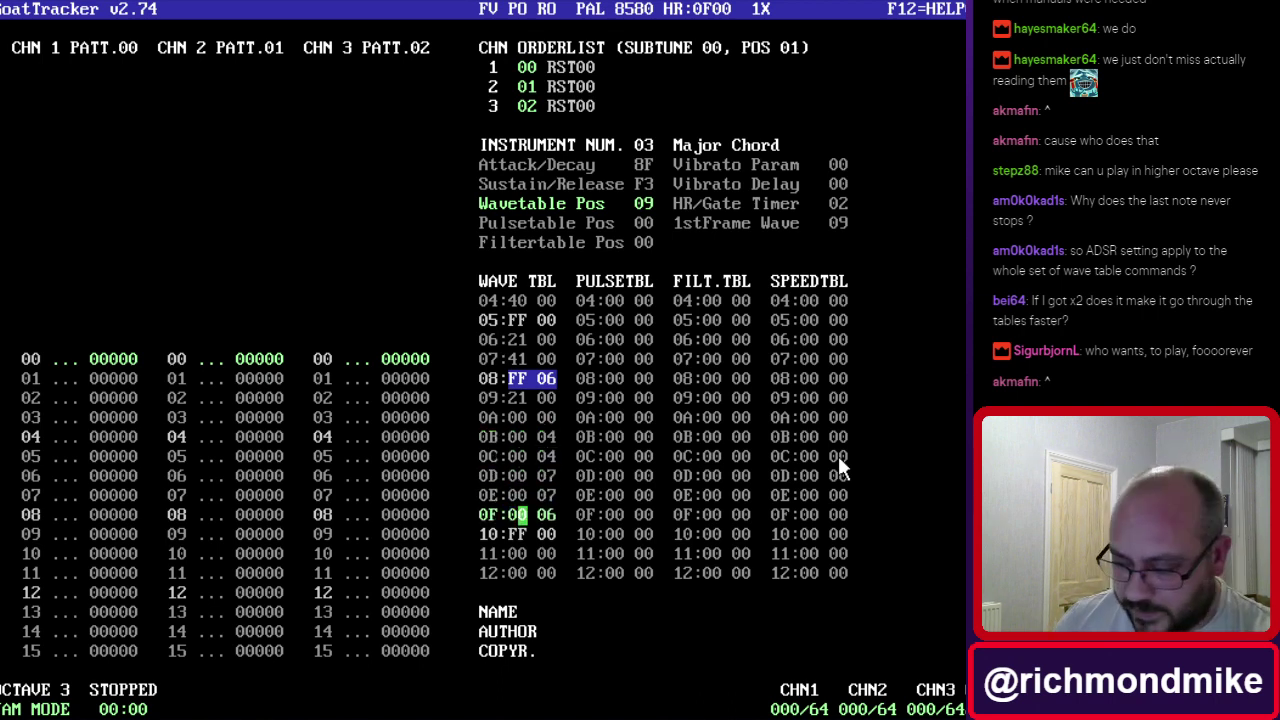
Insert a blank row at wavetable position 0F and set the note value in row 0E to 0C.
key(Insert)
key(Up)
key(Right)
key(Right)
key(Right)
text(c)
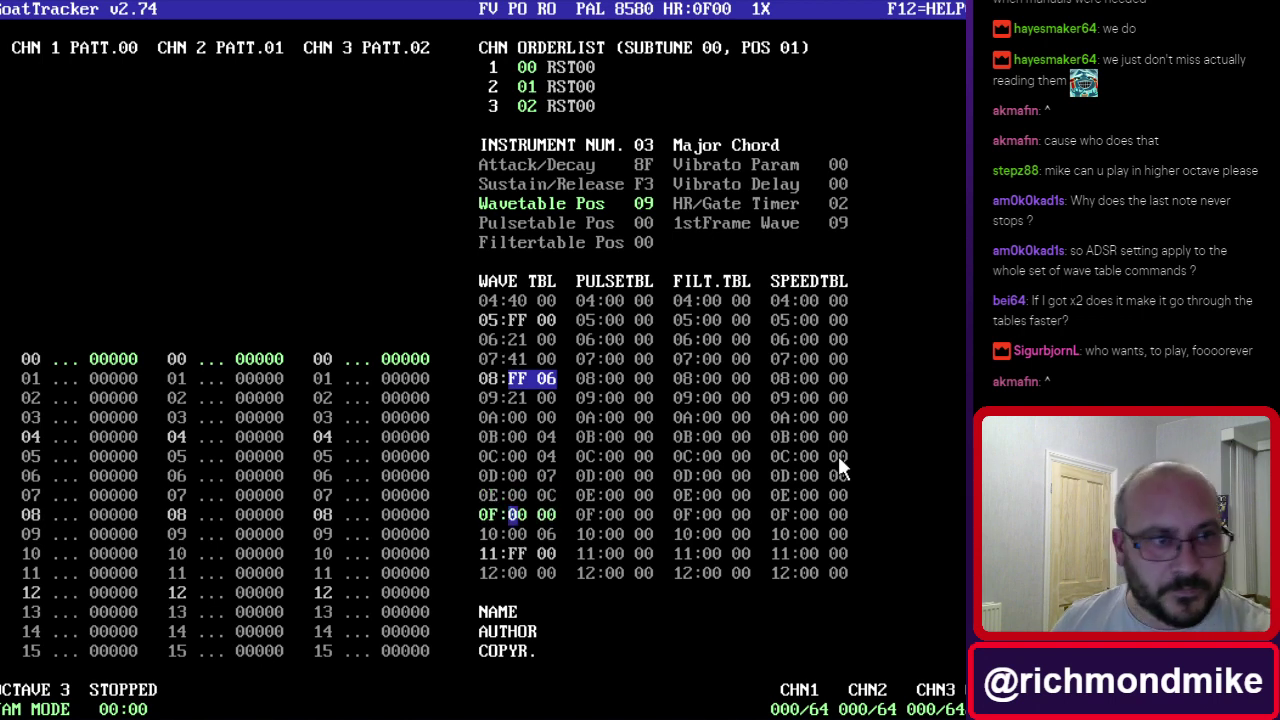
Set the note value in wavetable row 0F to 0C and delete the leftover row 10 holding note value 06.
key(Right)
key(Right)
key(Right)
text(c)
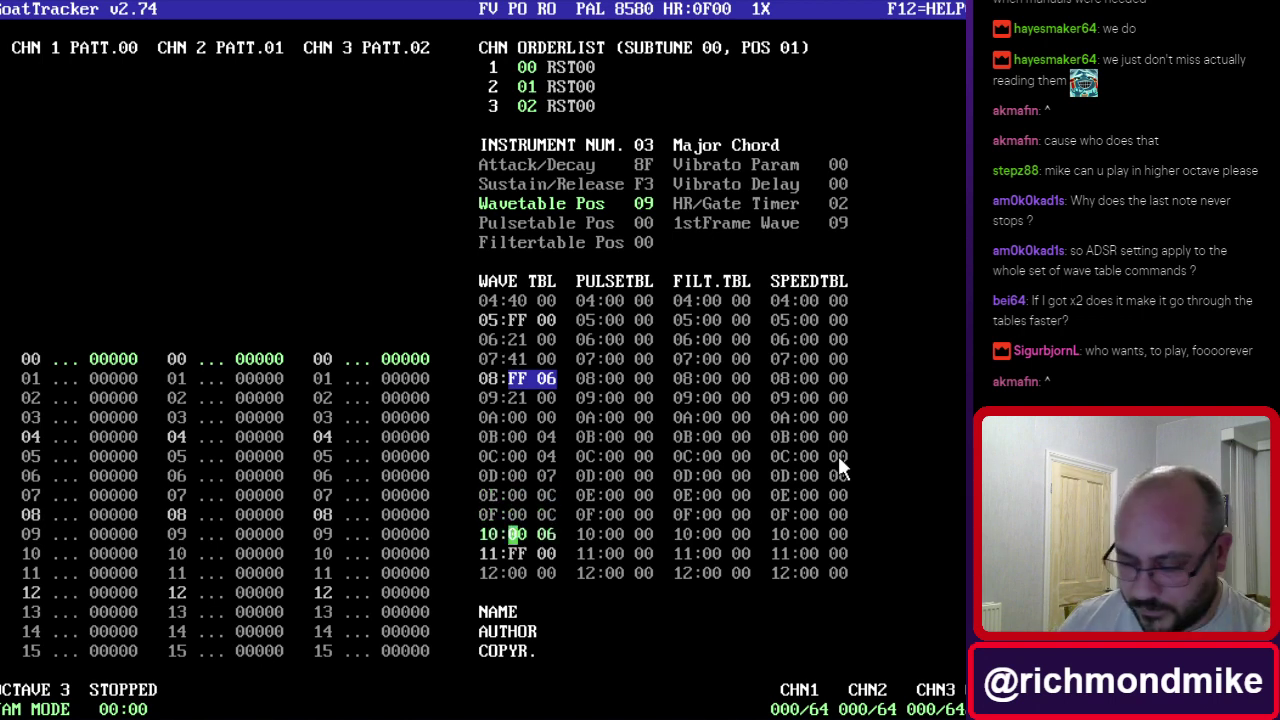
key(Delete)
Review the chord's note values in wavetable rows 0A to 0F.
key(Up)
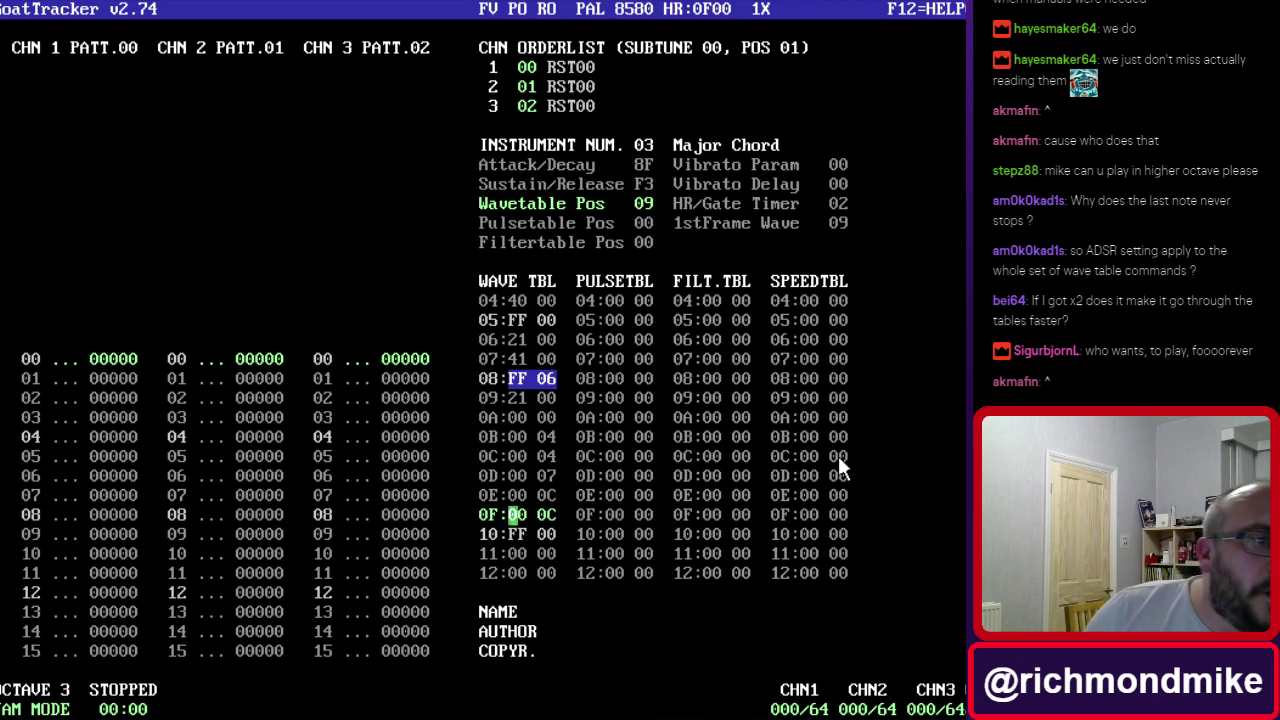
key(Up)
key(Up)
key(Up)
key(Up)
key(Right)
key(Down)
key(Down)
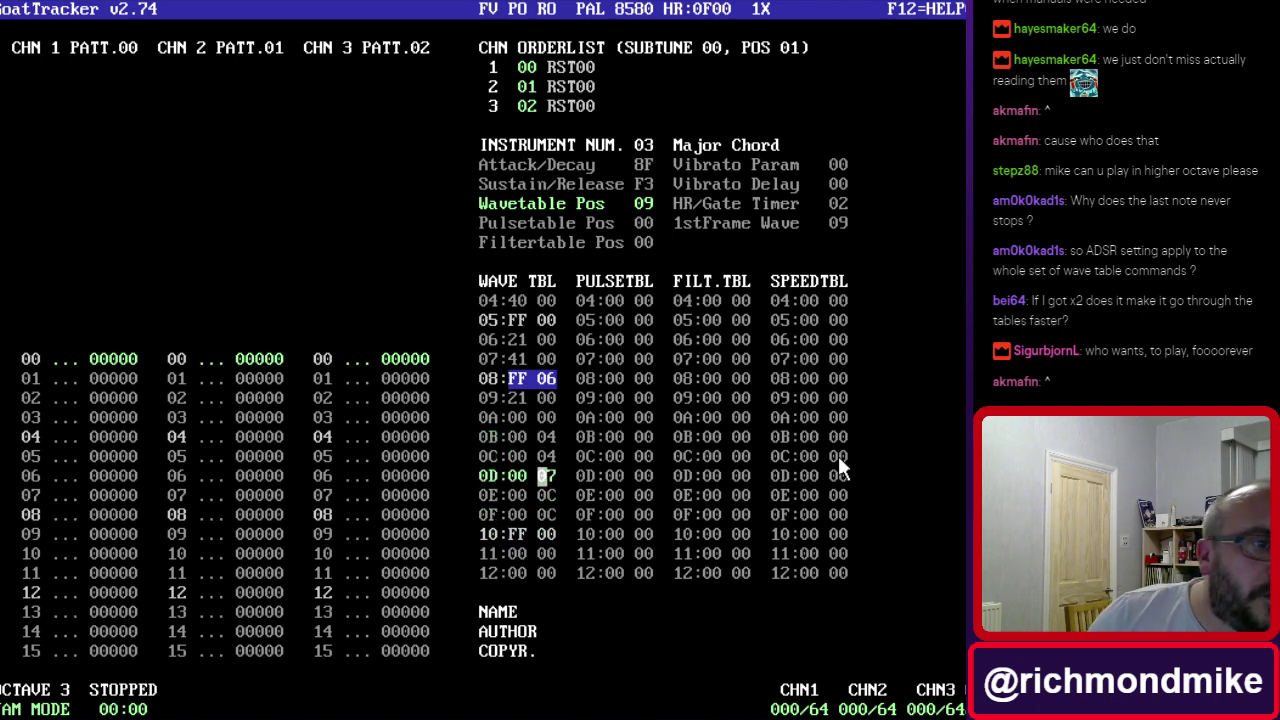
key(Down)
key(Up)
key(Up)
key(Up)
key(Up)
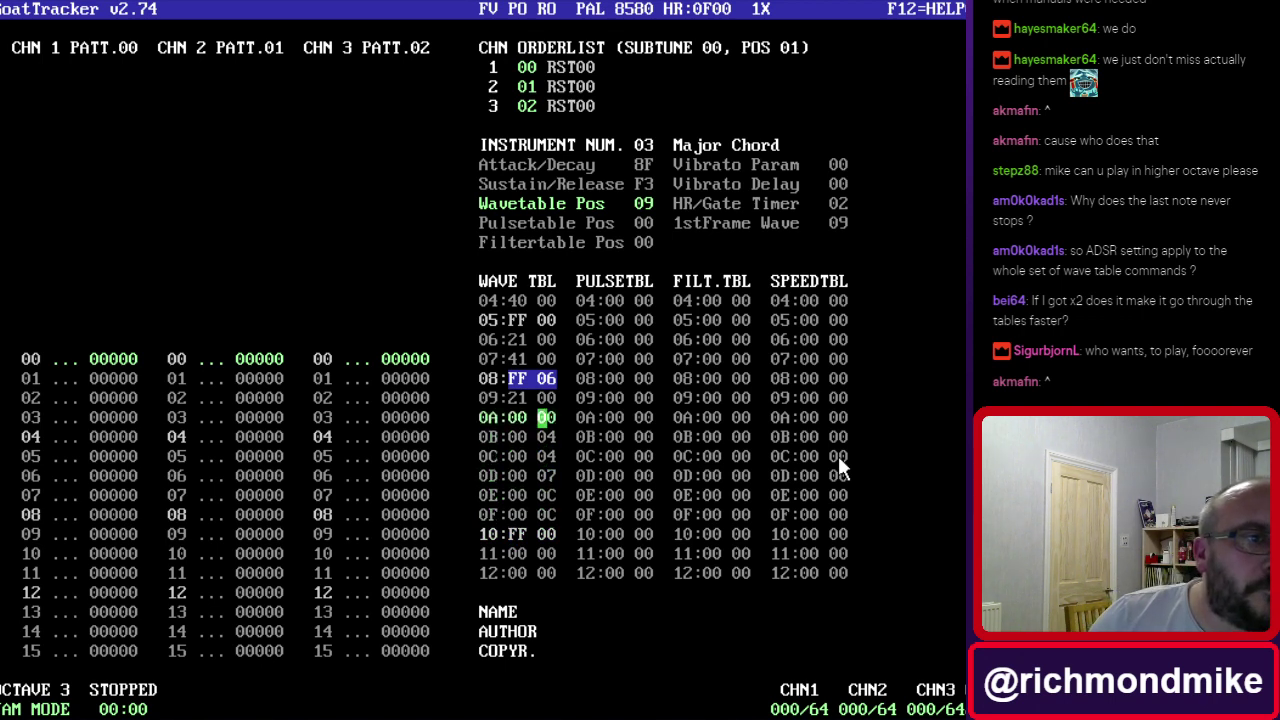
key(Down)
key(Down)
key(Down)
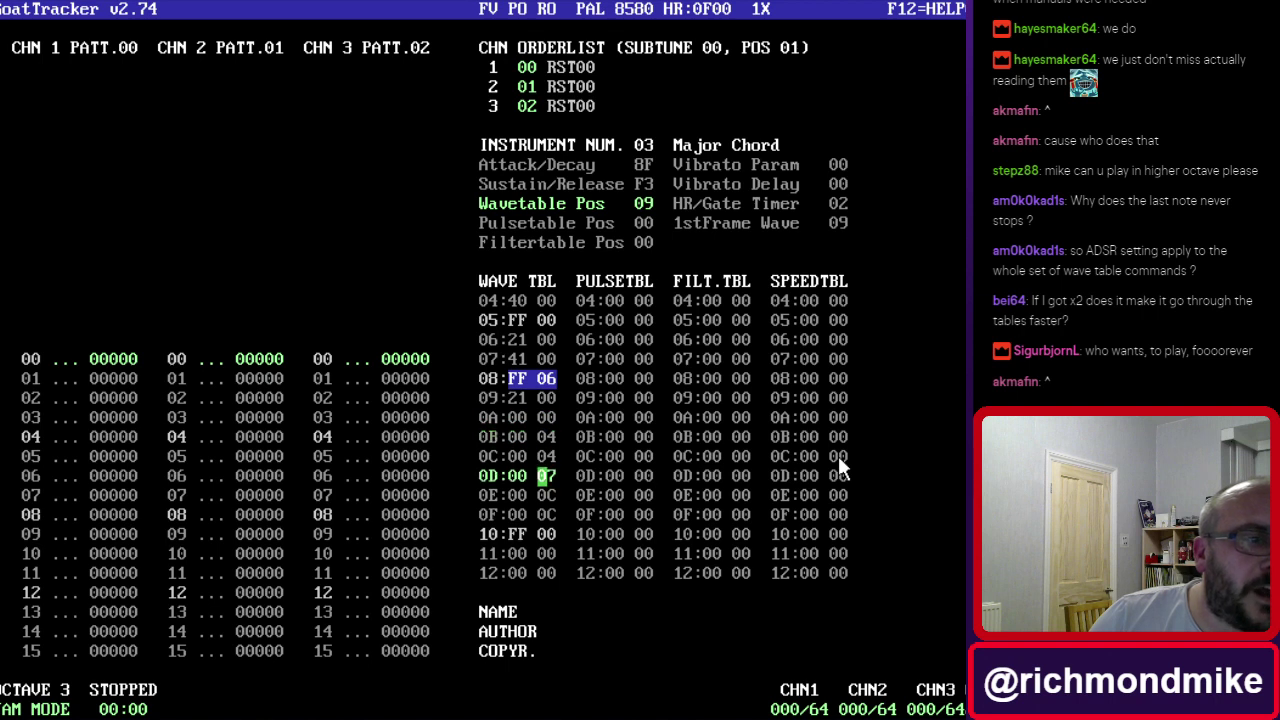
key(Down)
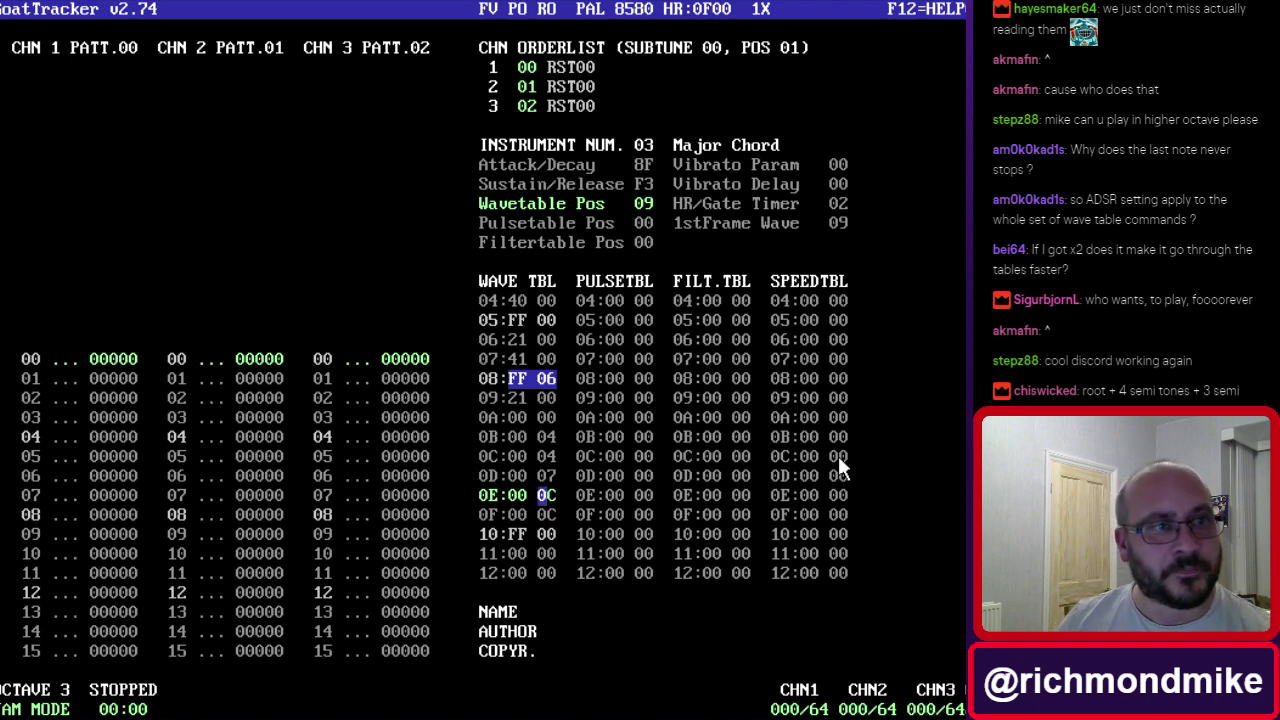
Check the chord's wavetable sequence from the FF command in row 10 back up to its starting row 09.
key(Down)
key(Down)
key(Left)
key(Left)
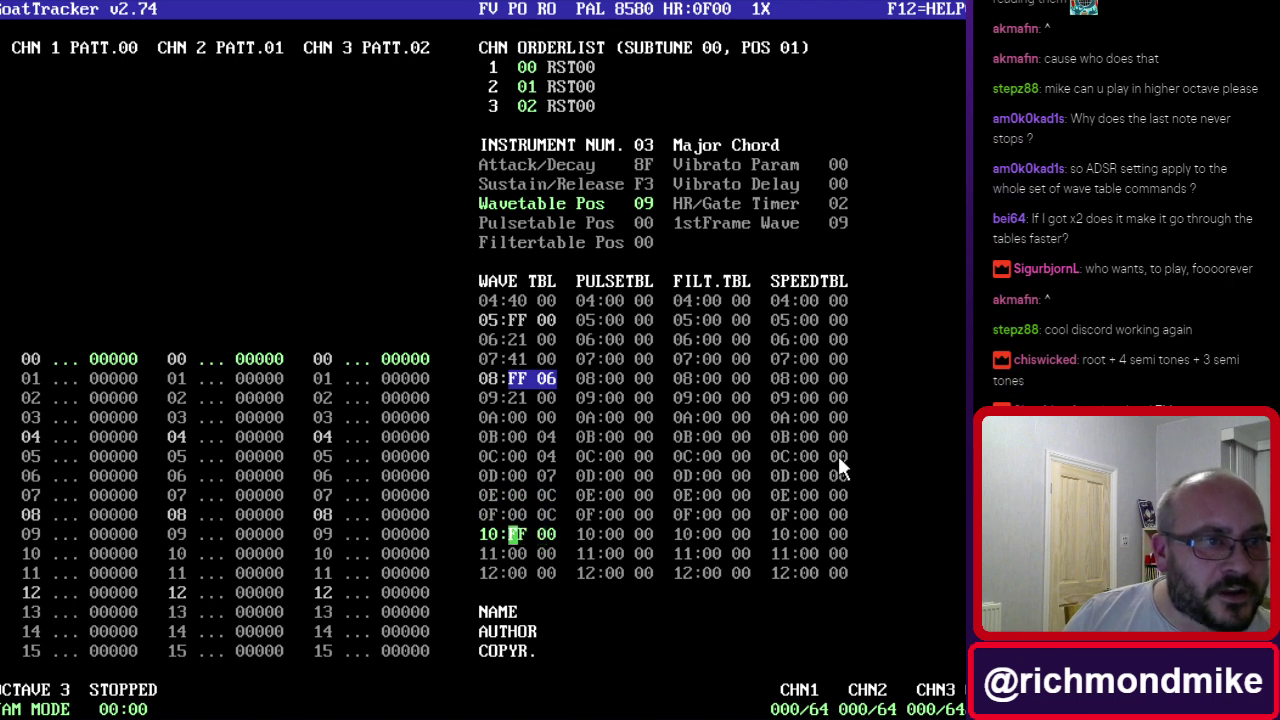
key(Up)
key(Up)
key(Up)
key(Up)
key(Up)
key(Up)
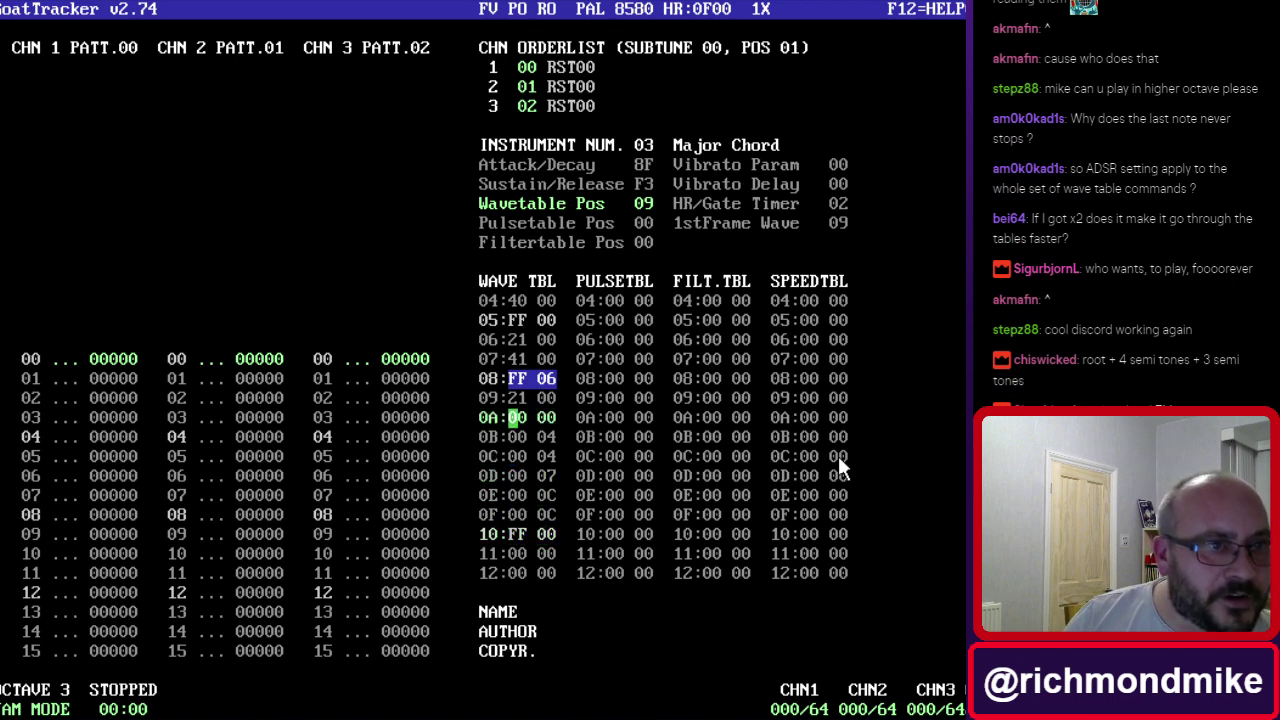
key(Up)
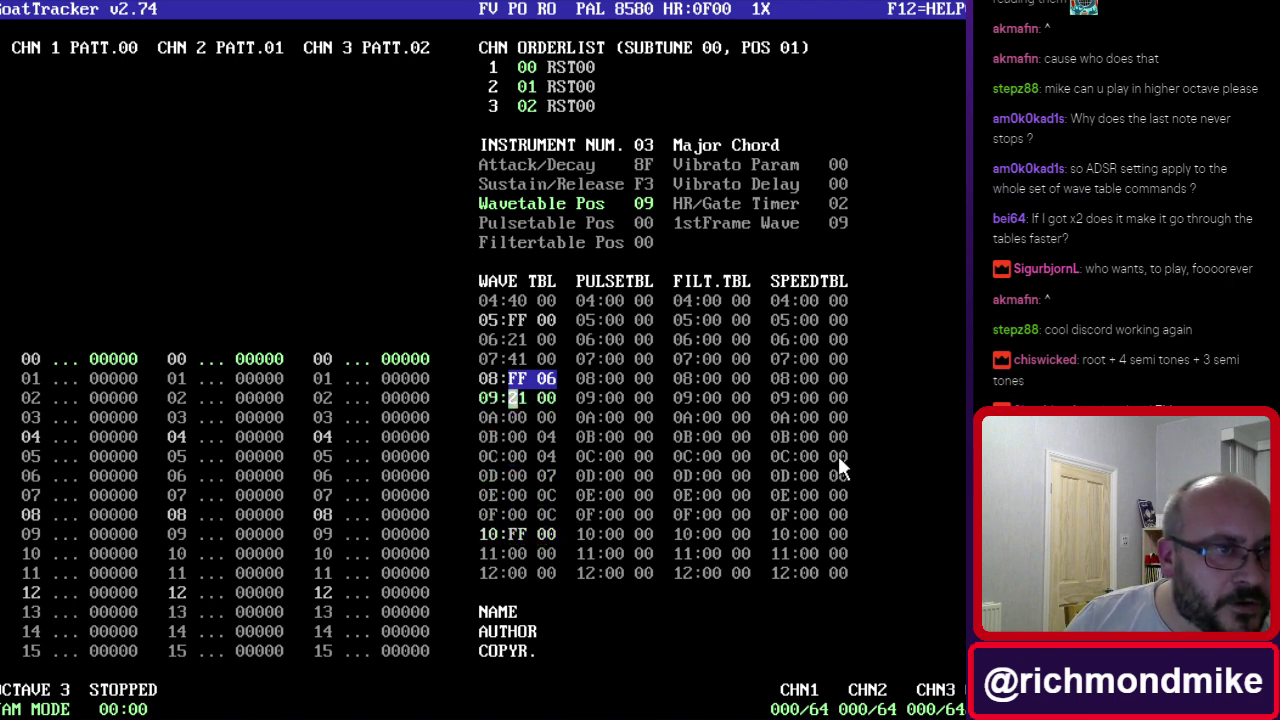
Set the jump target of the FF command in wavetable row 10 to 0A.
key(Down)
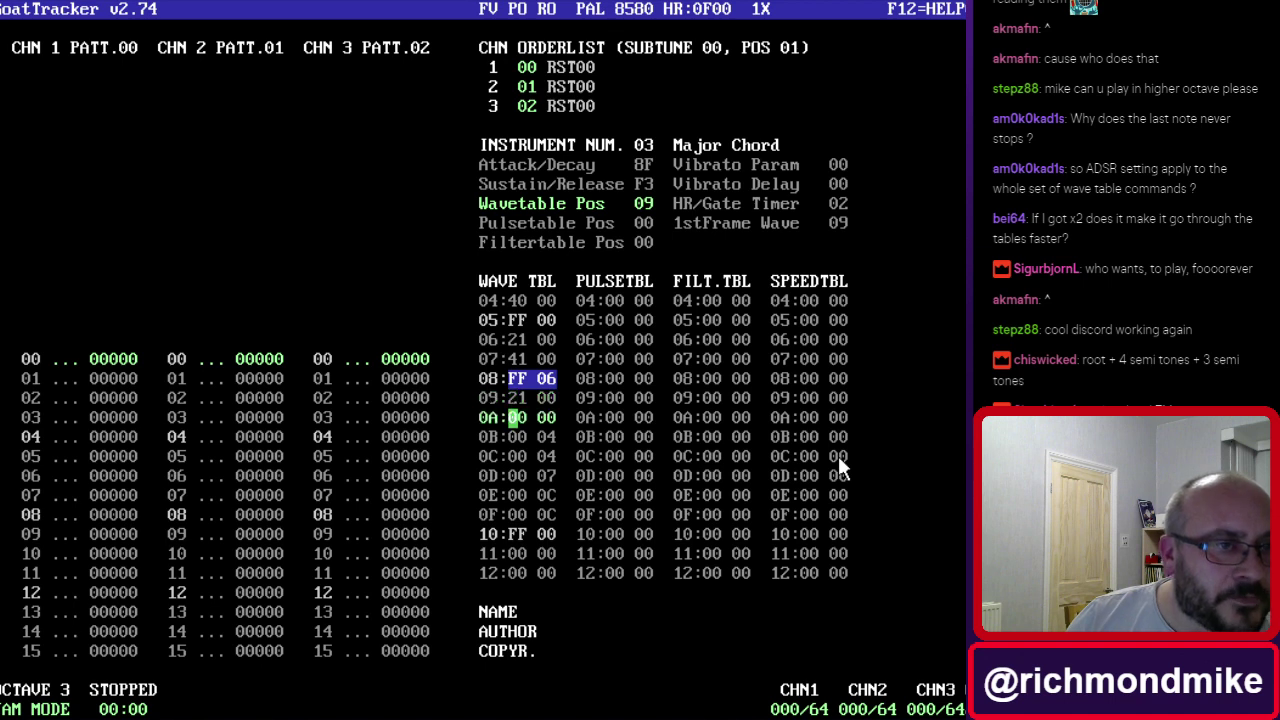
key(Down)
key(Down)
key(Down)
key(Down)
key(Down)
key(Down)
key(Right)
key(Right)
key(Right)
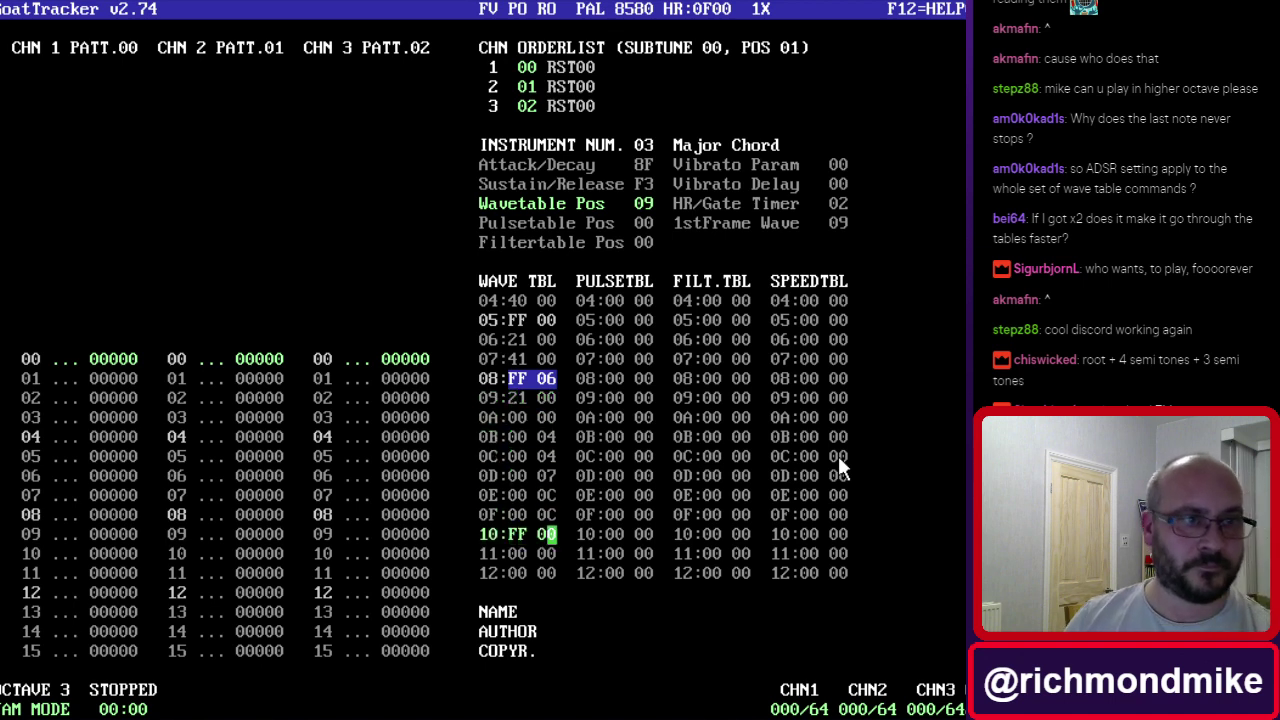
text(a)
Review the Major Chord's looping wavetable sequence between rows 0A and 10.
key(Up)
key(Up)
key(Up)
key(Up)
key(Up)
key(Up)
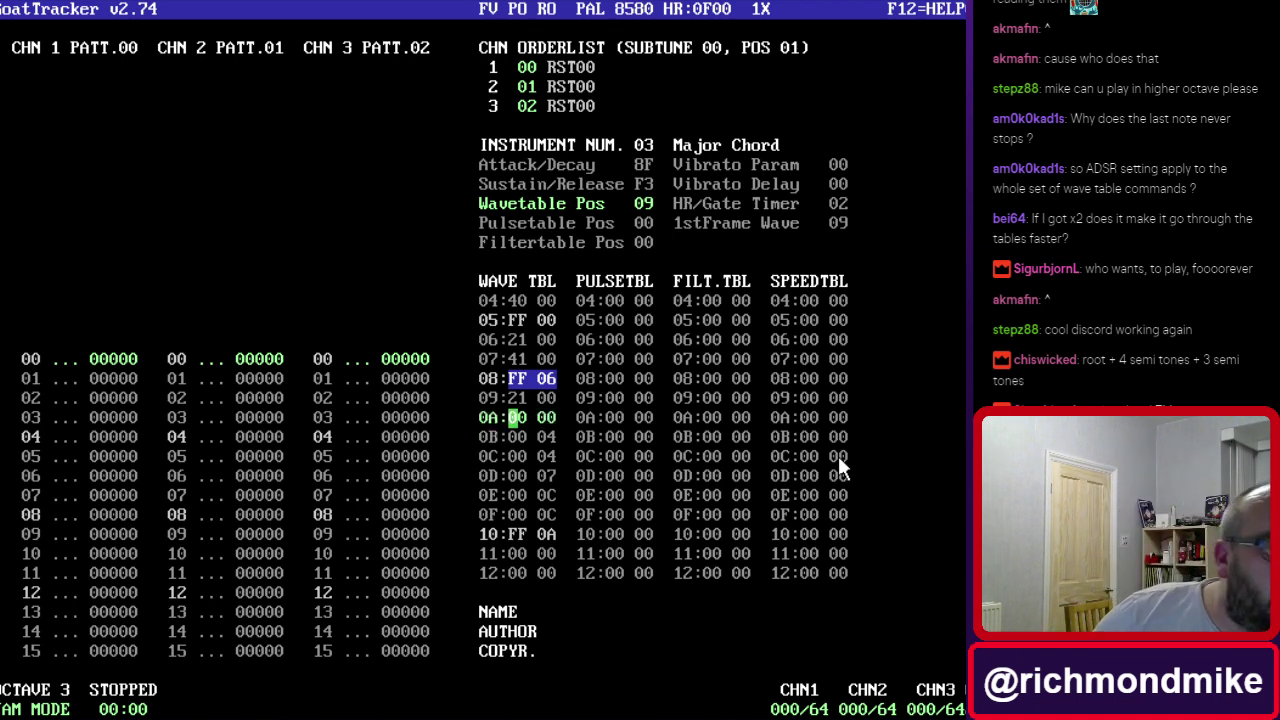
key(Down)
key(Down)
key(Down)
key(Up)
key(Up)
key(Up)
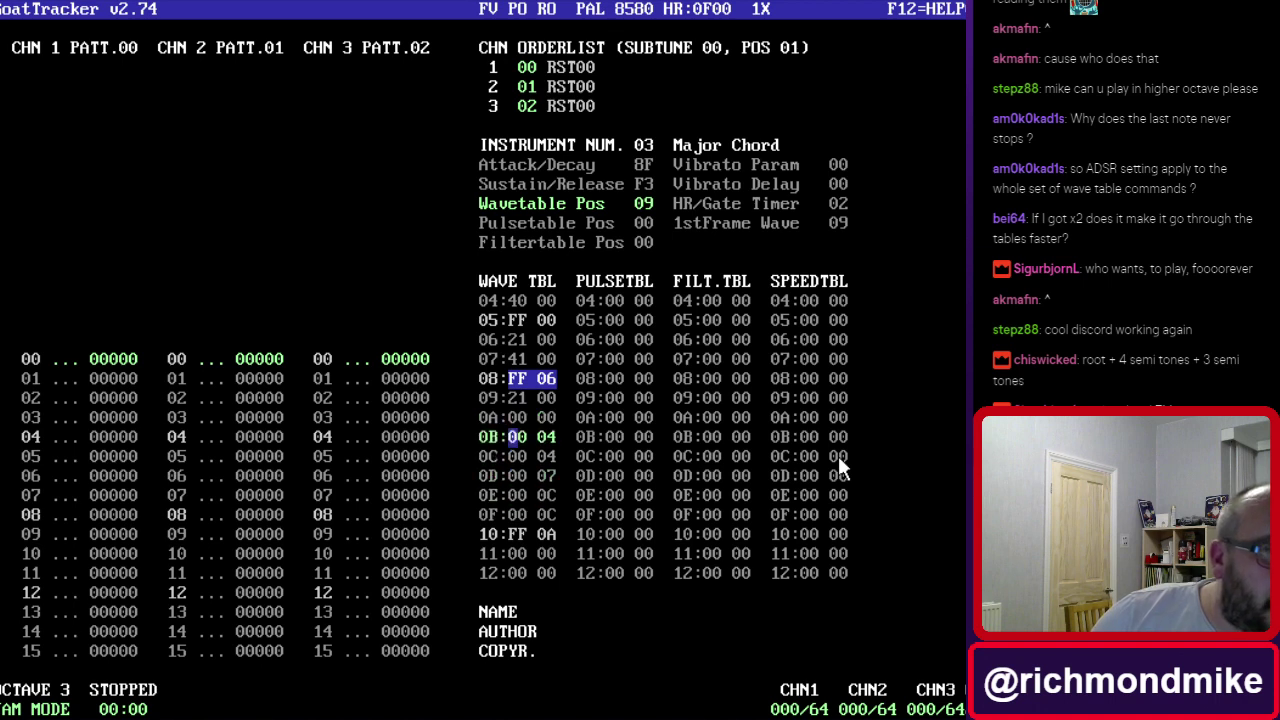
key(Down)
key(Down)
key(Down)
key(Down)
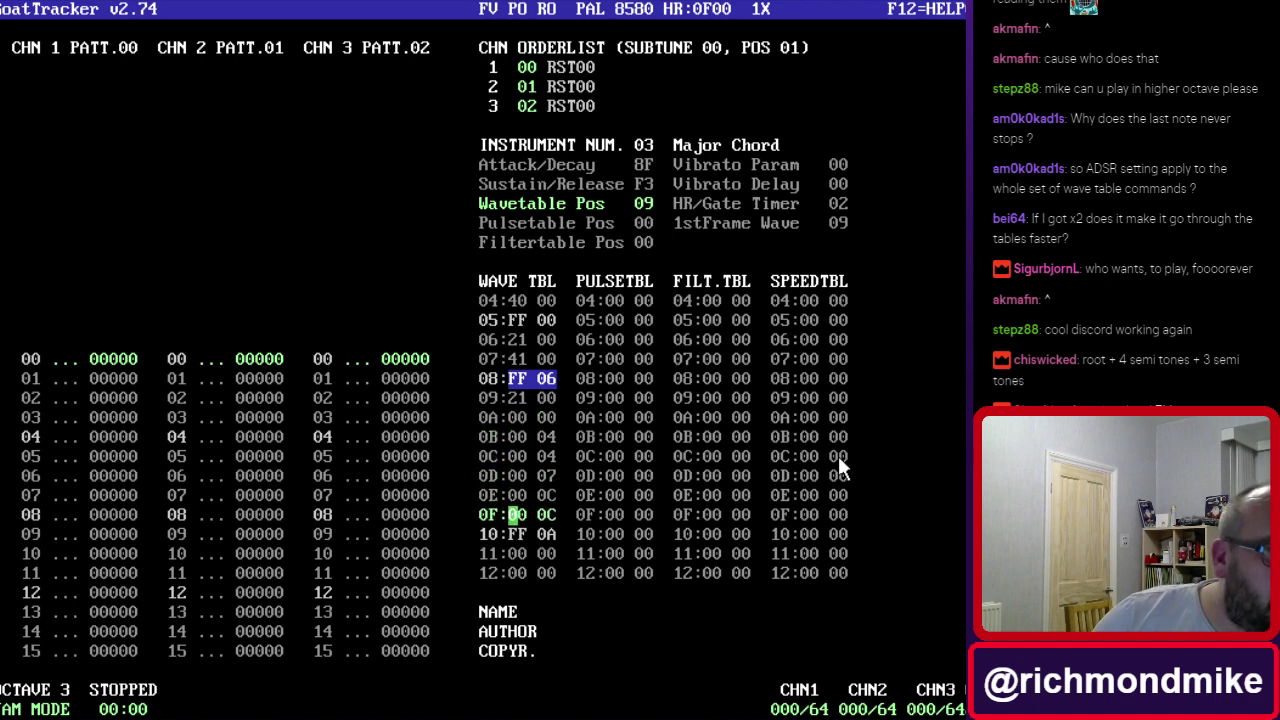
key(Down)
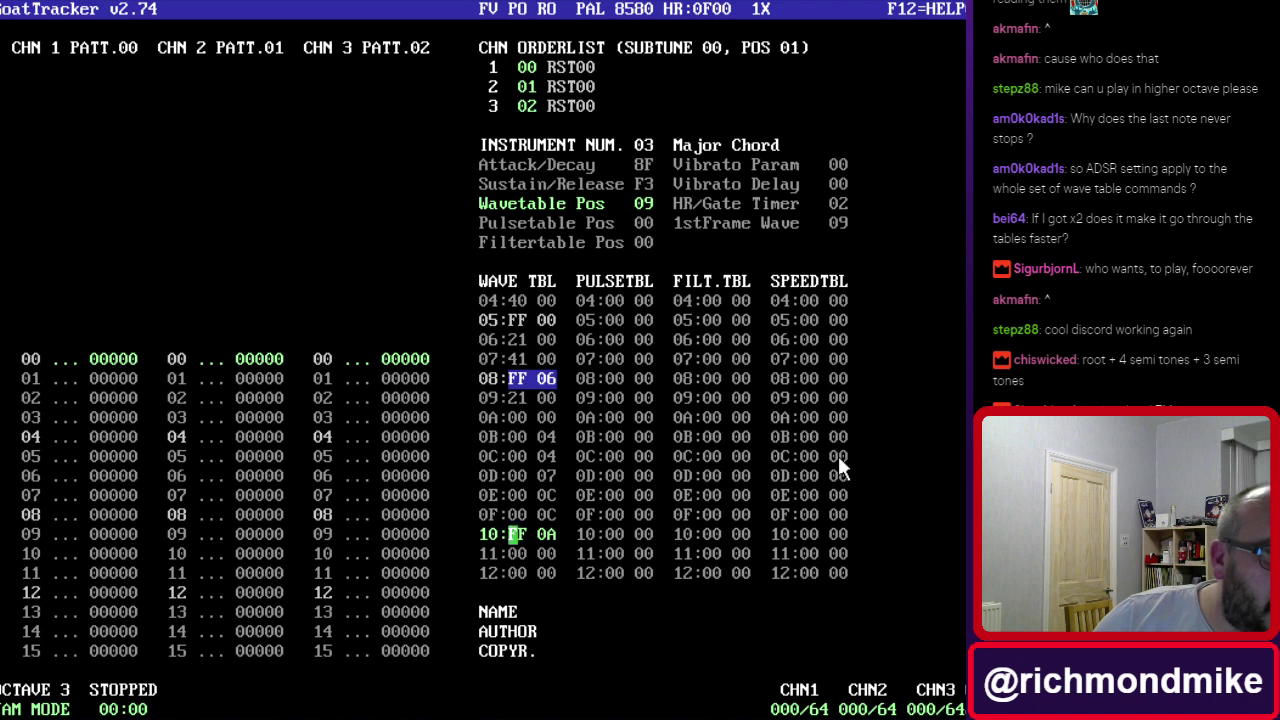
key(Up)
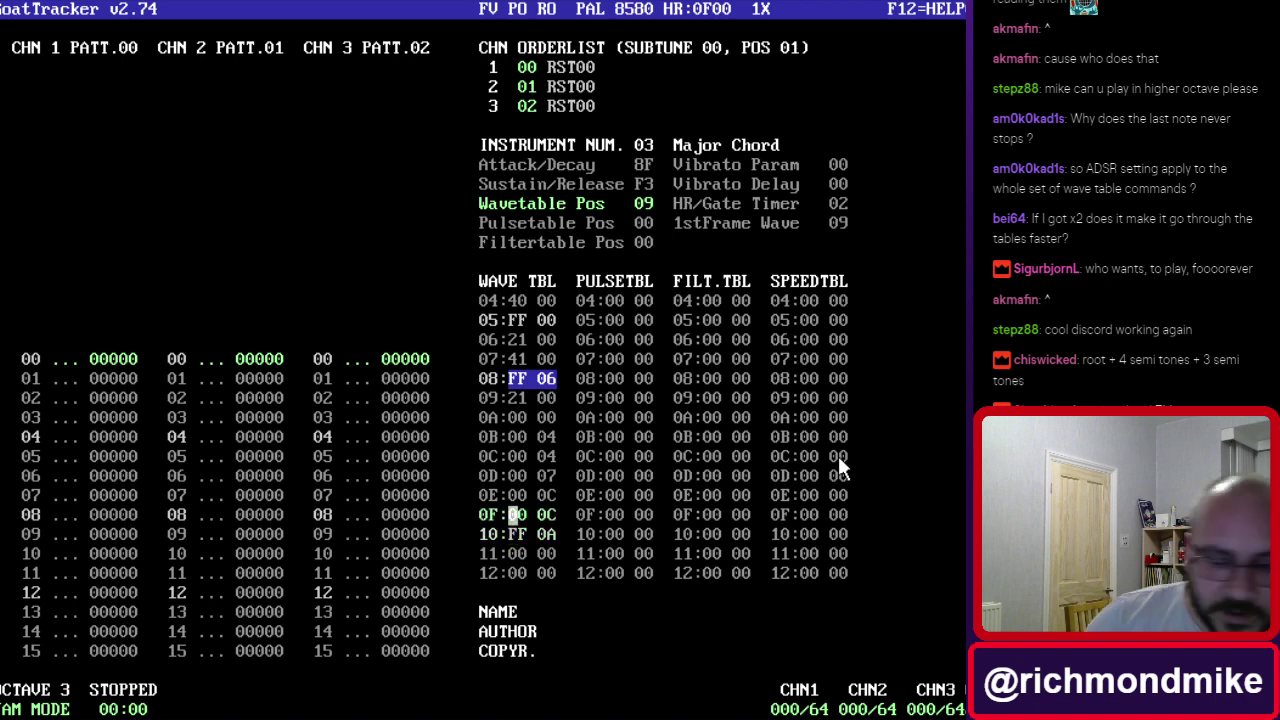
Switch to instrument 04 and name it Minor Chord.
key(Tab)
key(Tab)
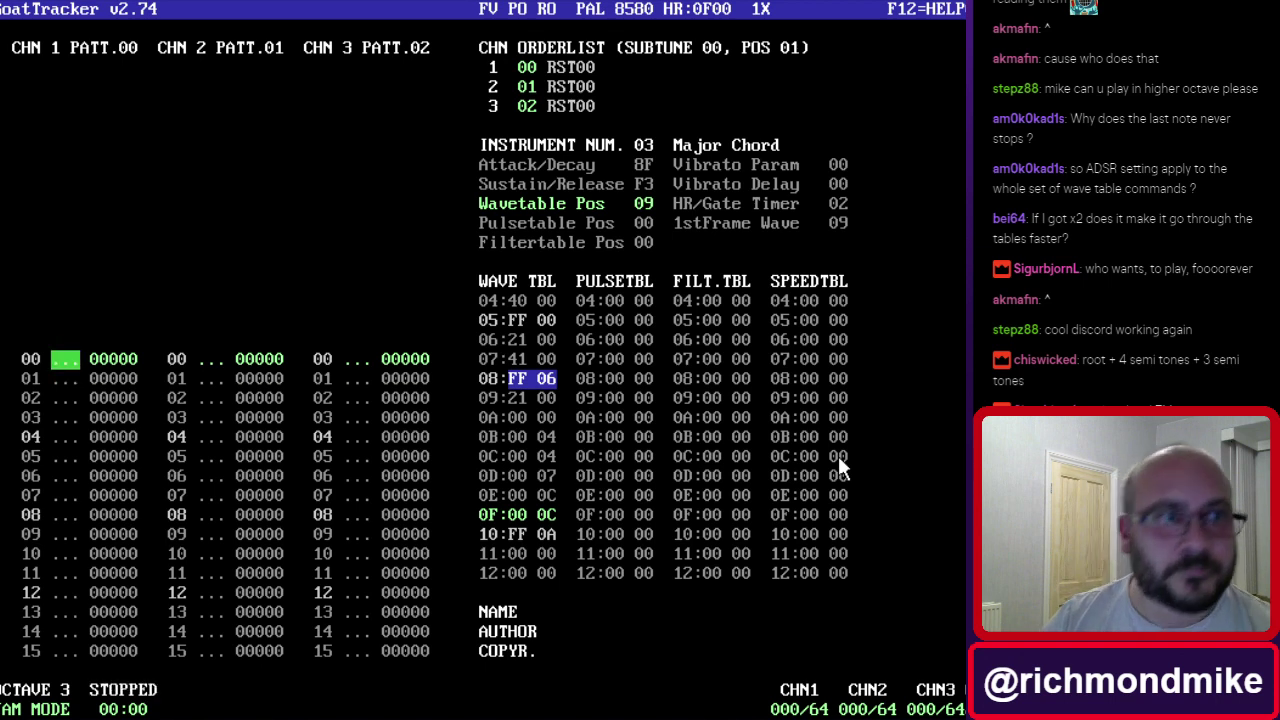
click(641, 147)
click(711, 146)
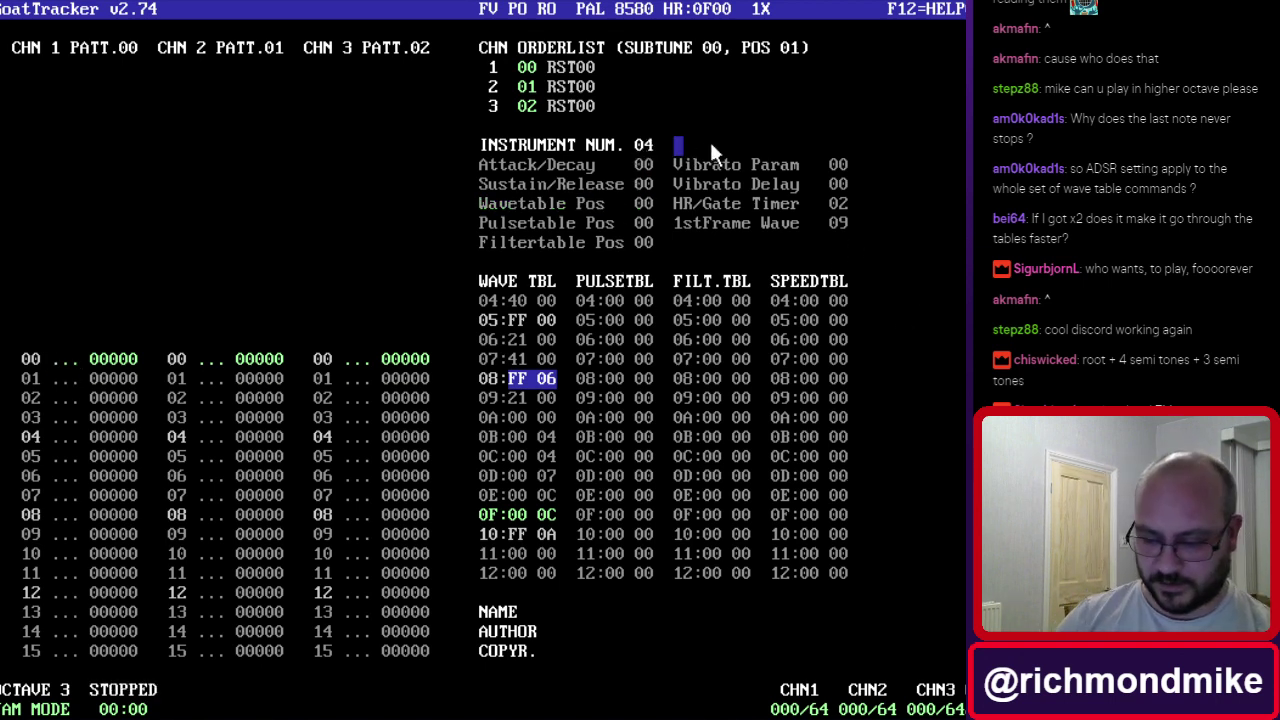
text(Minor Chord)
key(Return)
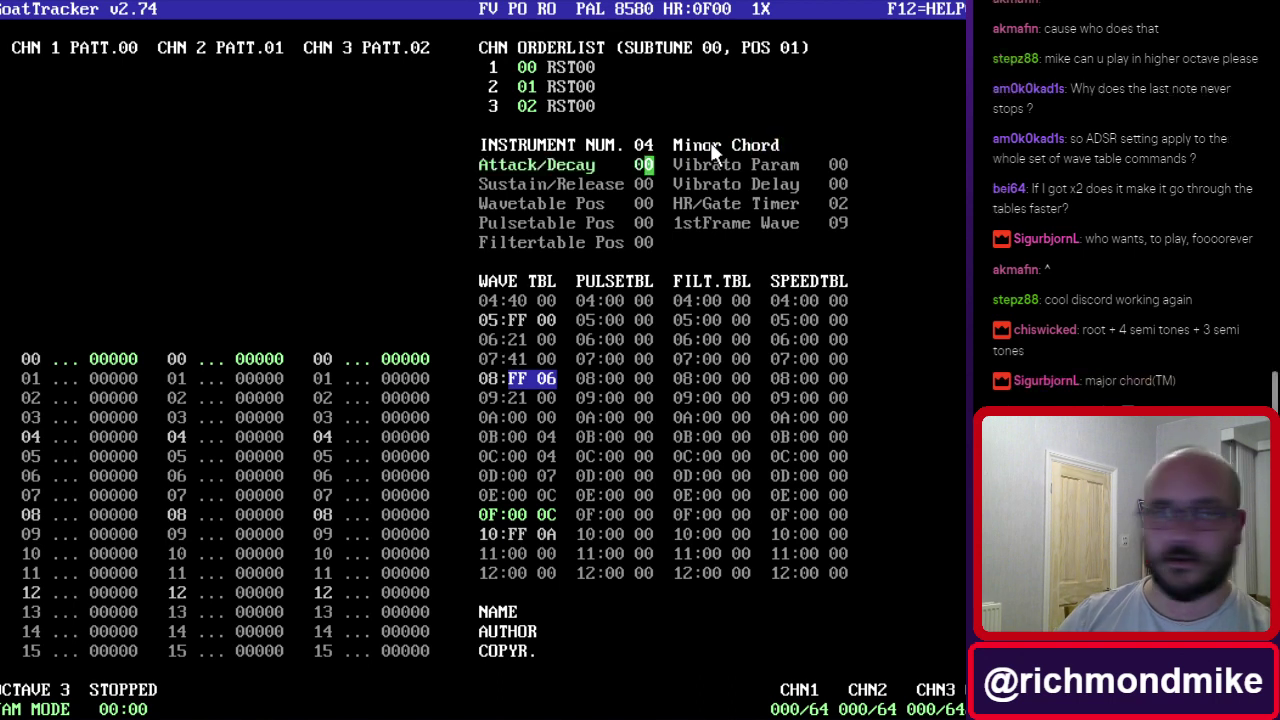
Set the Minor Chord's Attack/Decay to 8F and Sustain/Release to F3, matching the Major Chord instrument.
right_click(647, 145)
click(648, 142)
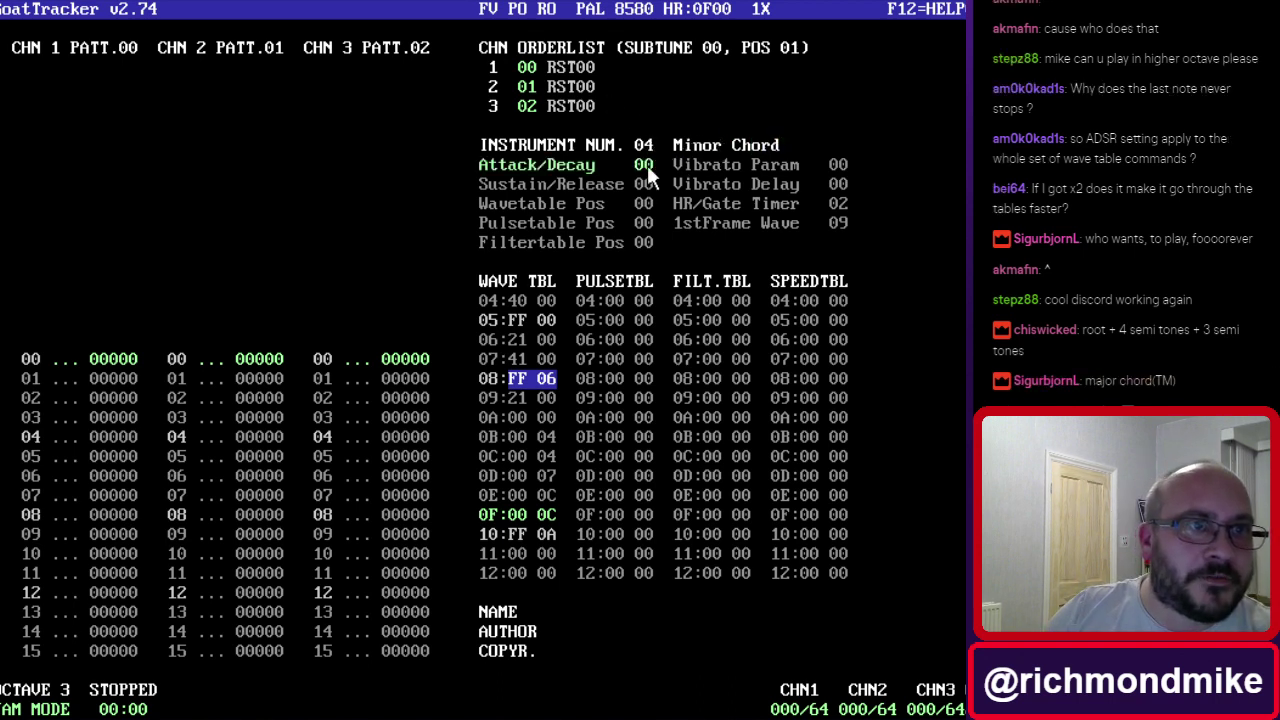
text(88)
key(Down)
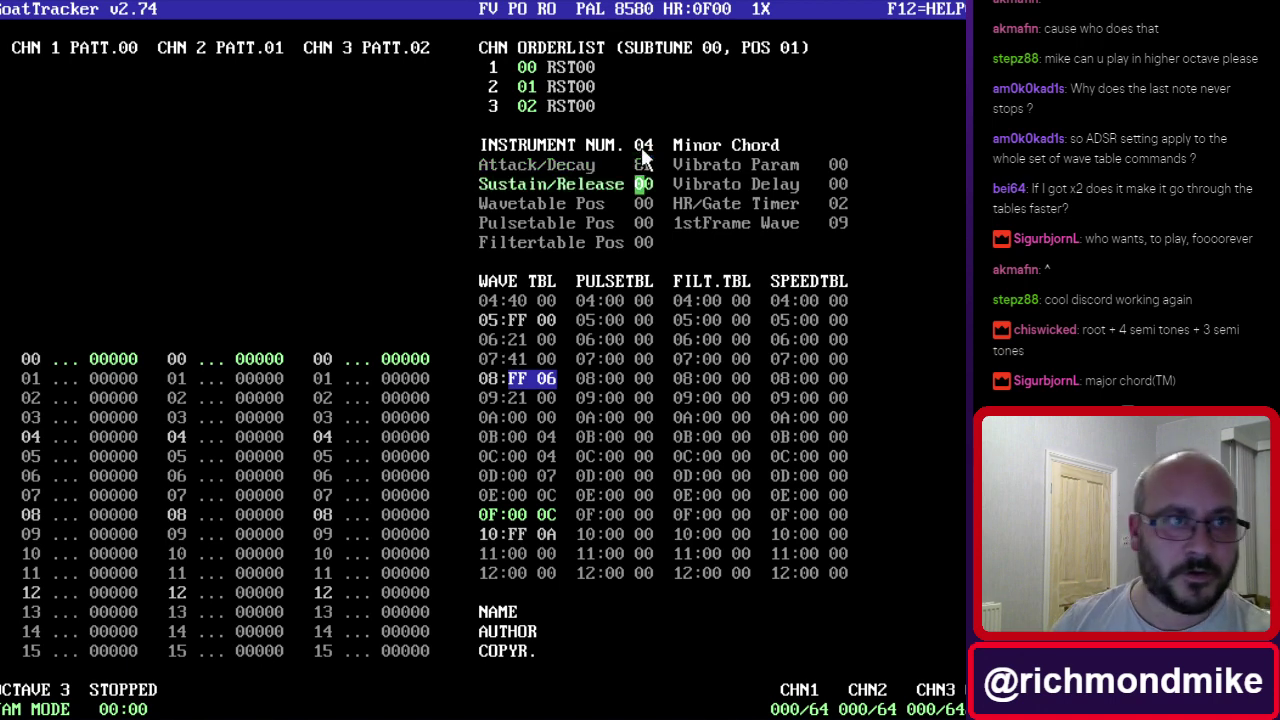
text(F3)
key(Down)
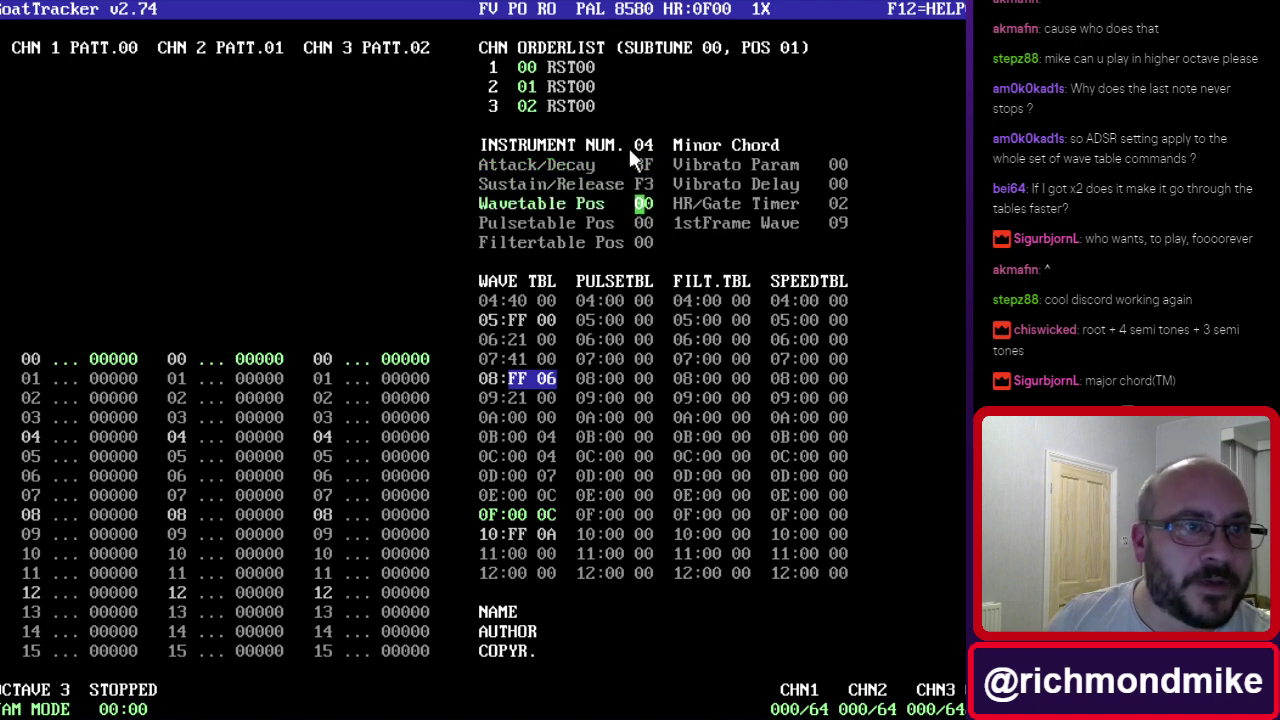
Set the Minor Chord's Wavetable Pos to 11, the first free wavetable row.
right_click(652, 149)
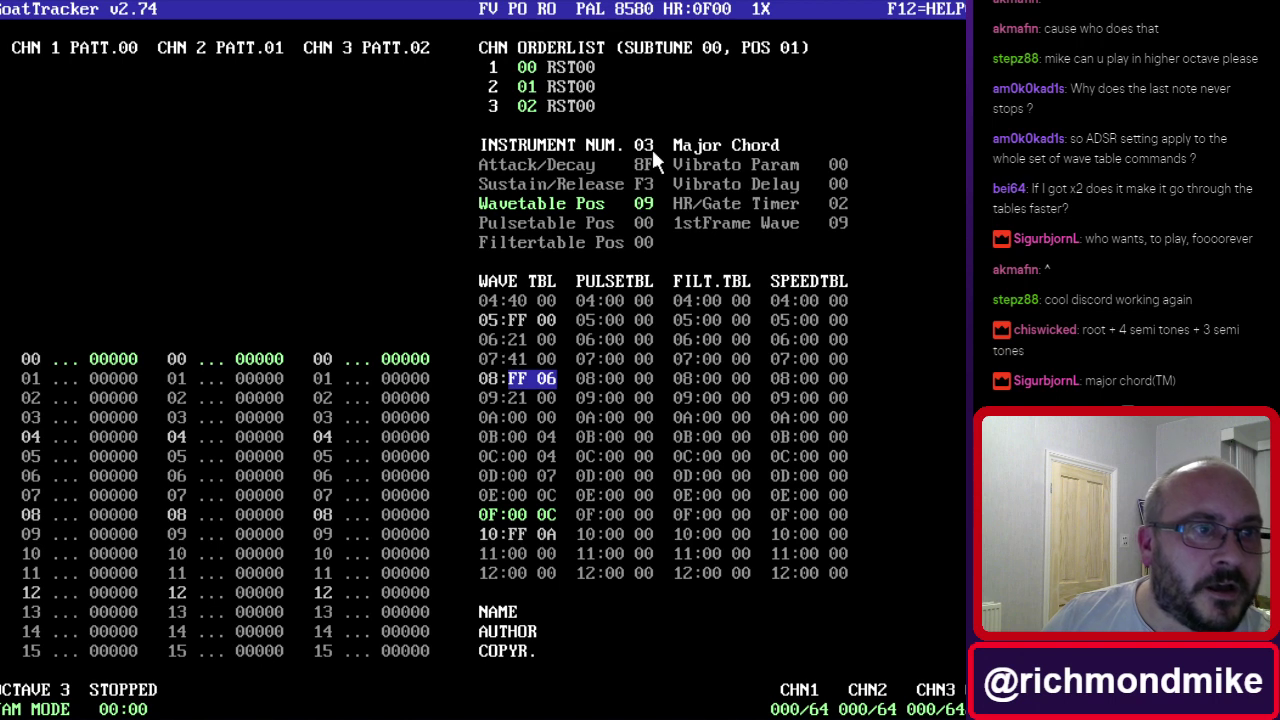
click(652, 149)
click(522, 553)
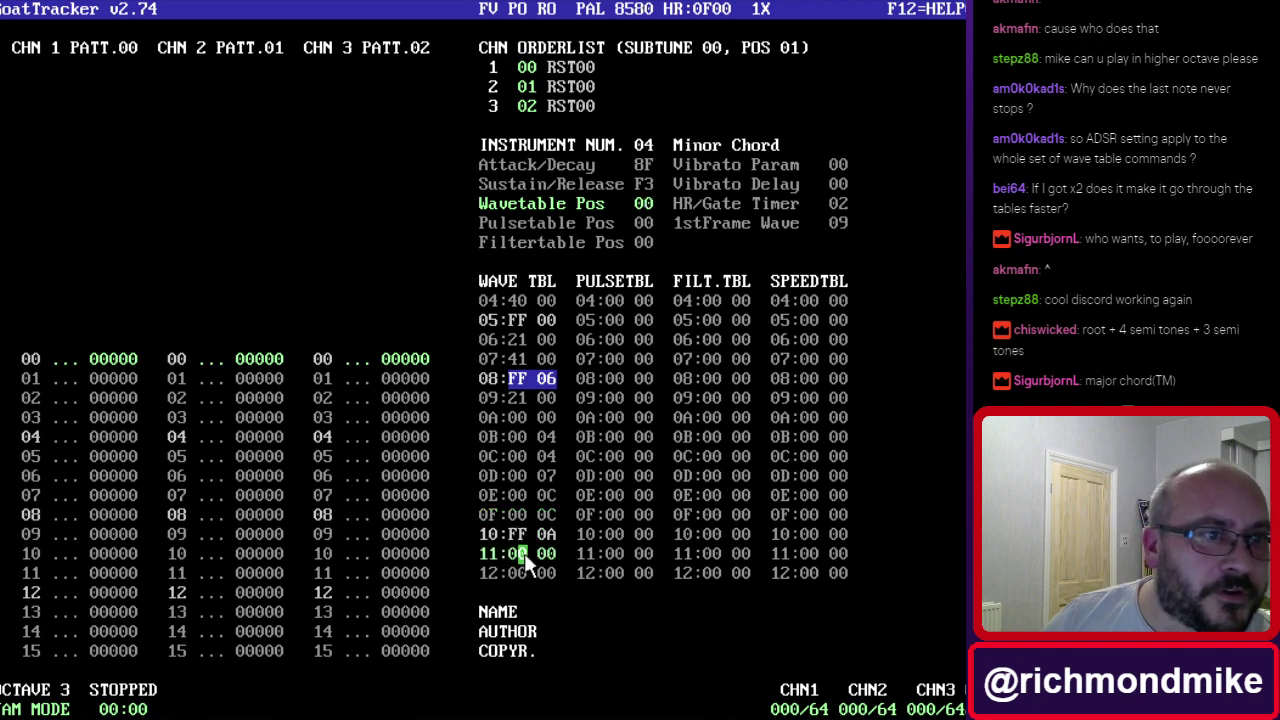
click(640, 208)
text(11)
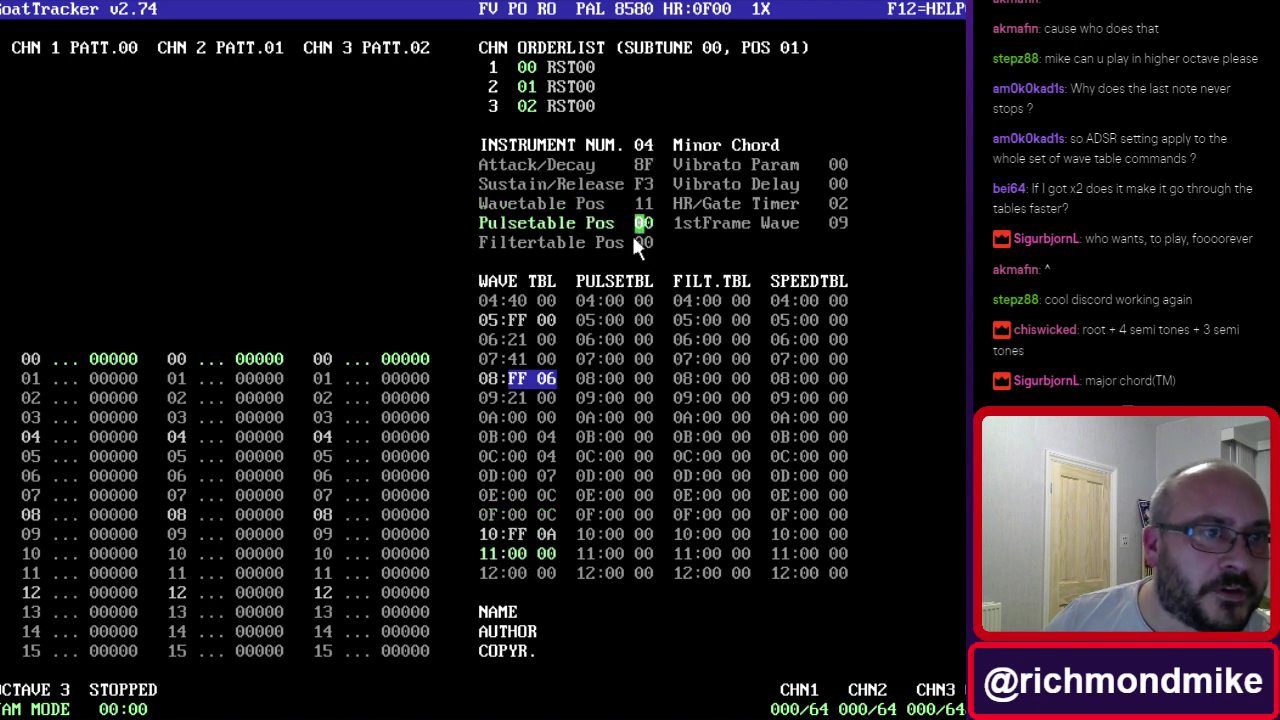
Copy the Major Chord's wavetable rows 09 to 10 and paste them starting at row 11.
click(513, 400)
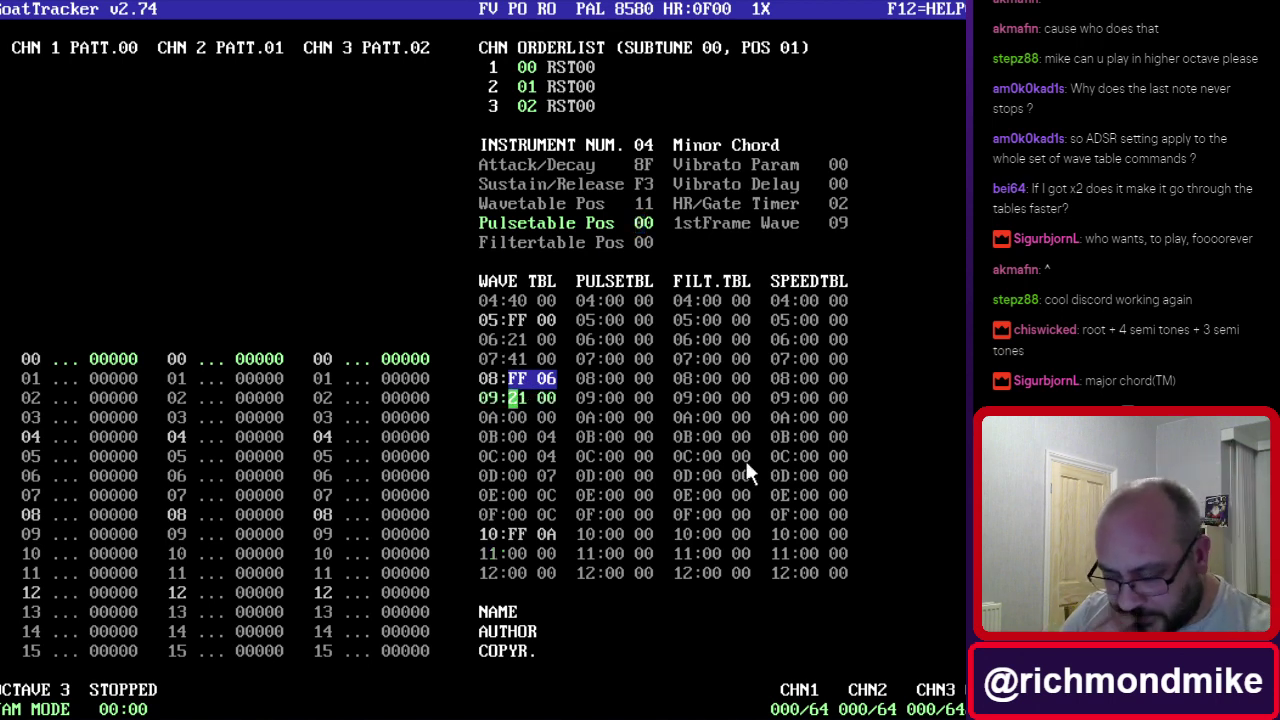
key(shift+Down)
key(shift+Down)
key(shift+Down)
key(shift+Down)
key(shift+Down)
key(shift+Down)
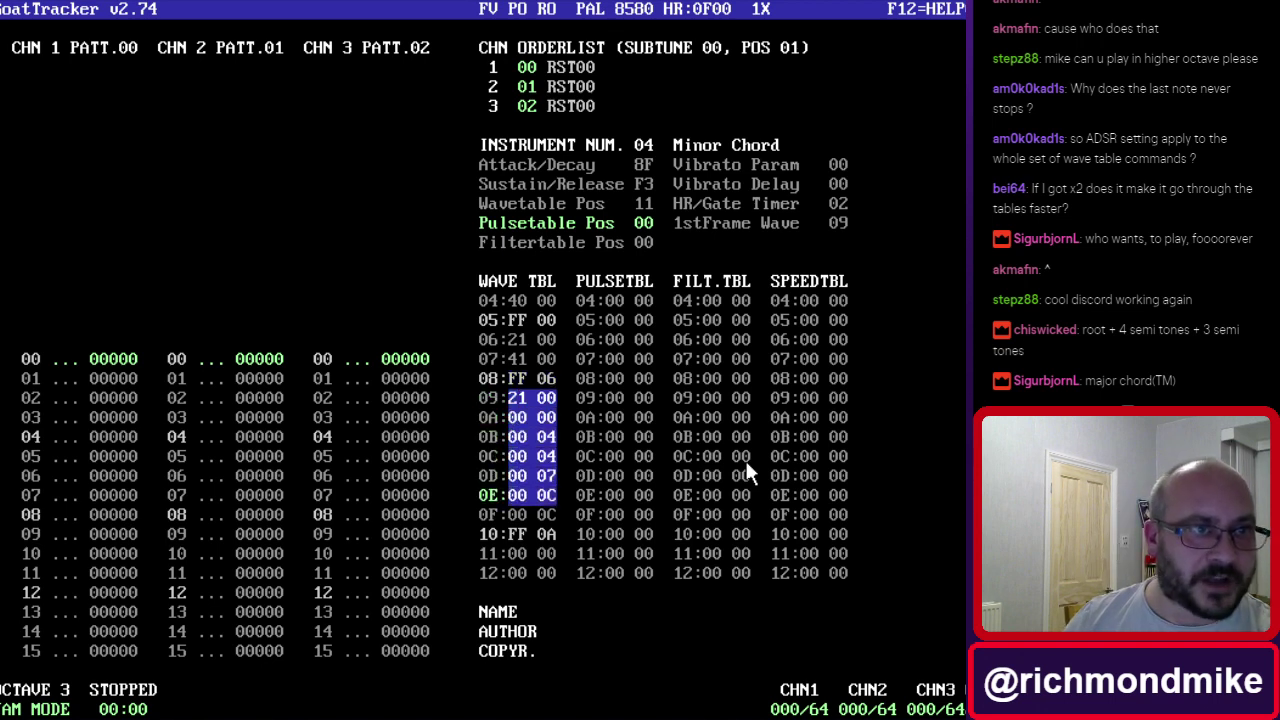
key(shift+Down)
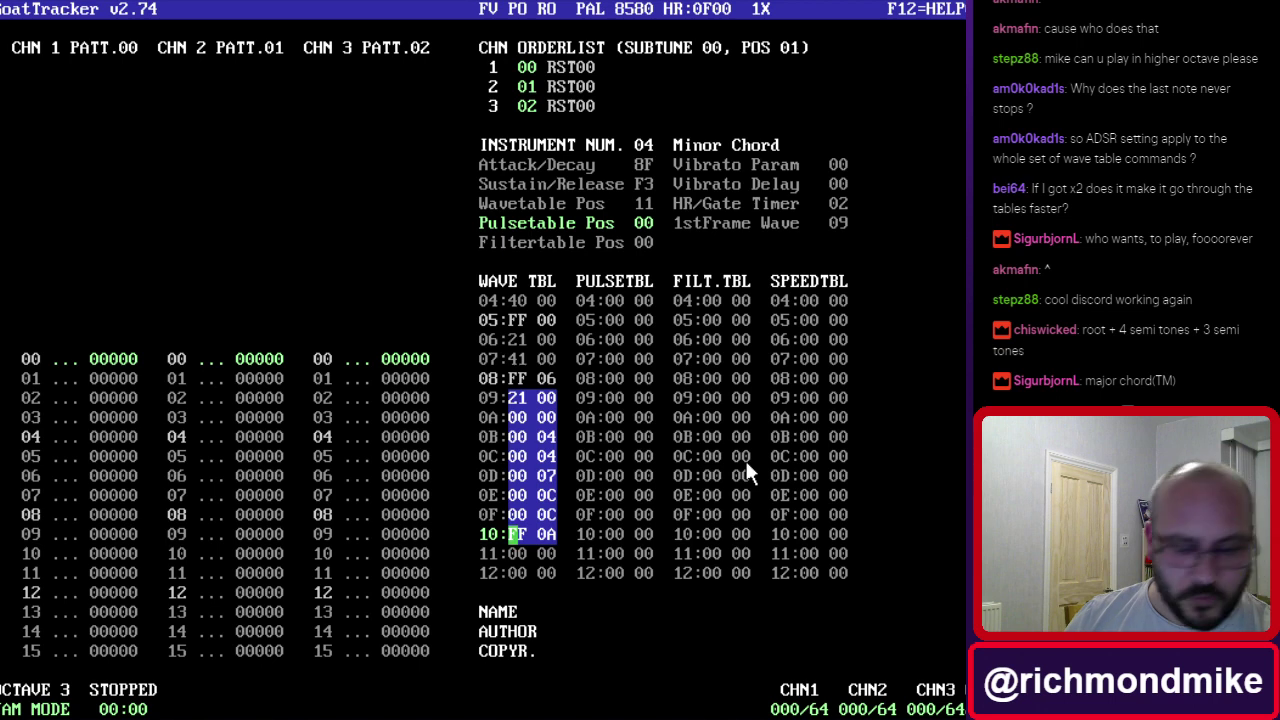
key(ctrl+c)
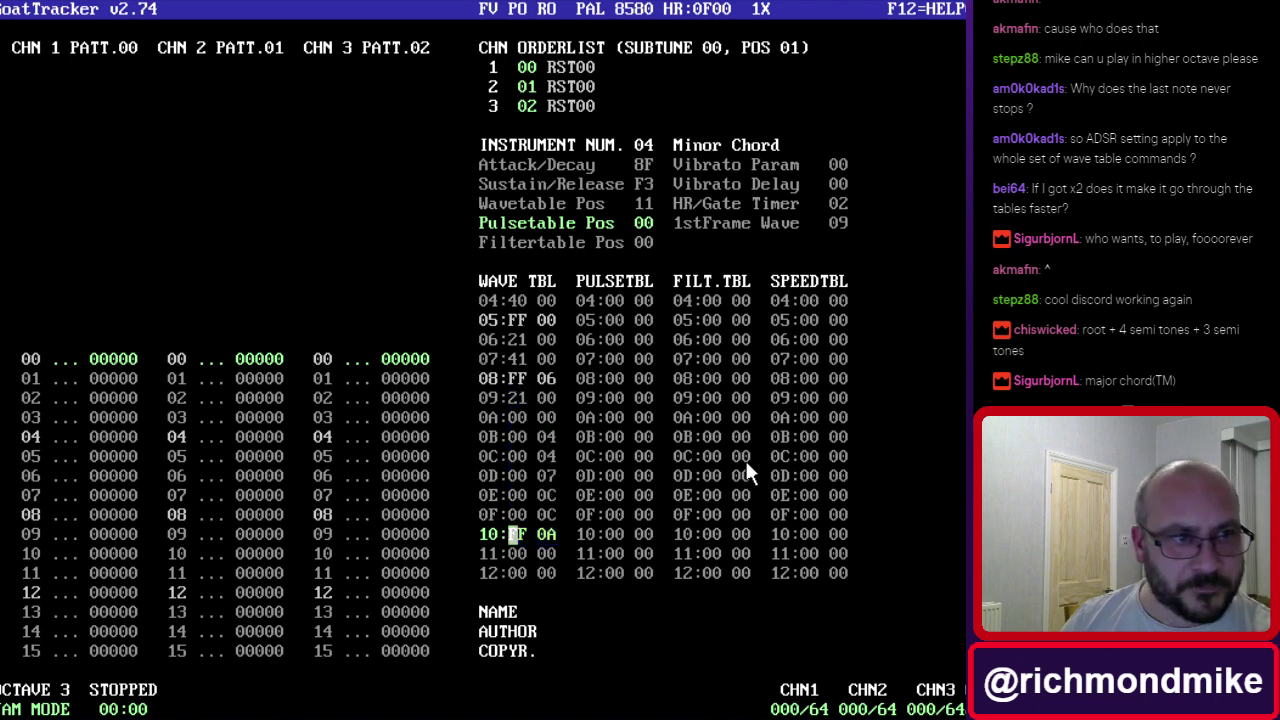
key(Down)
key(ctrl+v)
Set the jump target of the pasted FF command in wavetable row 18 to 12.
key(Up)
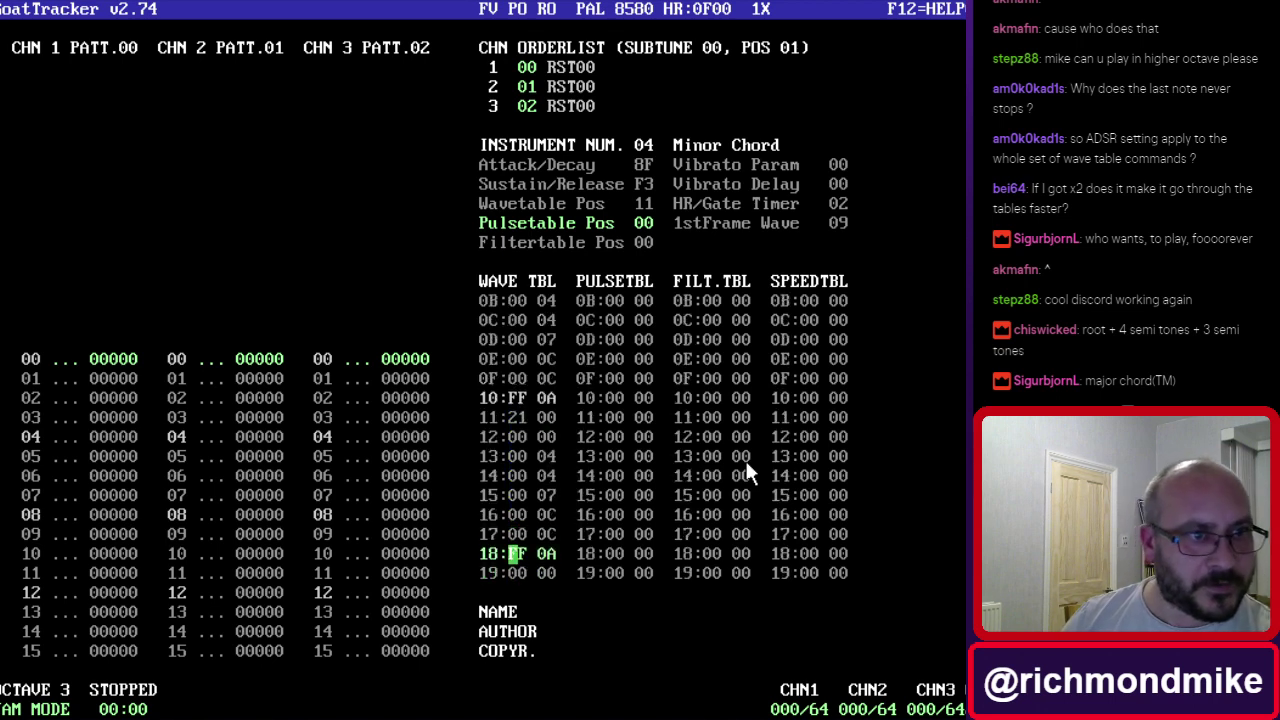
key(Right)
key(Right)
key(Right)
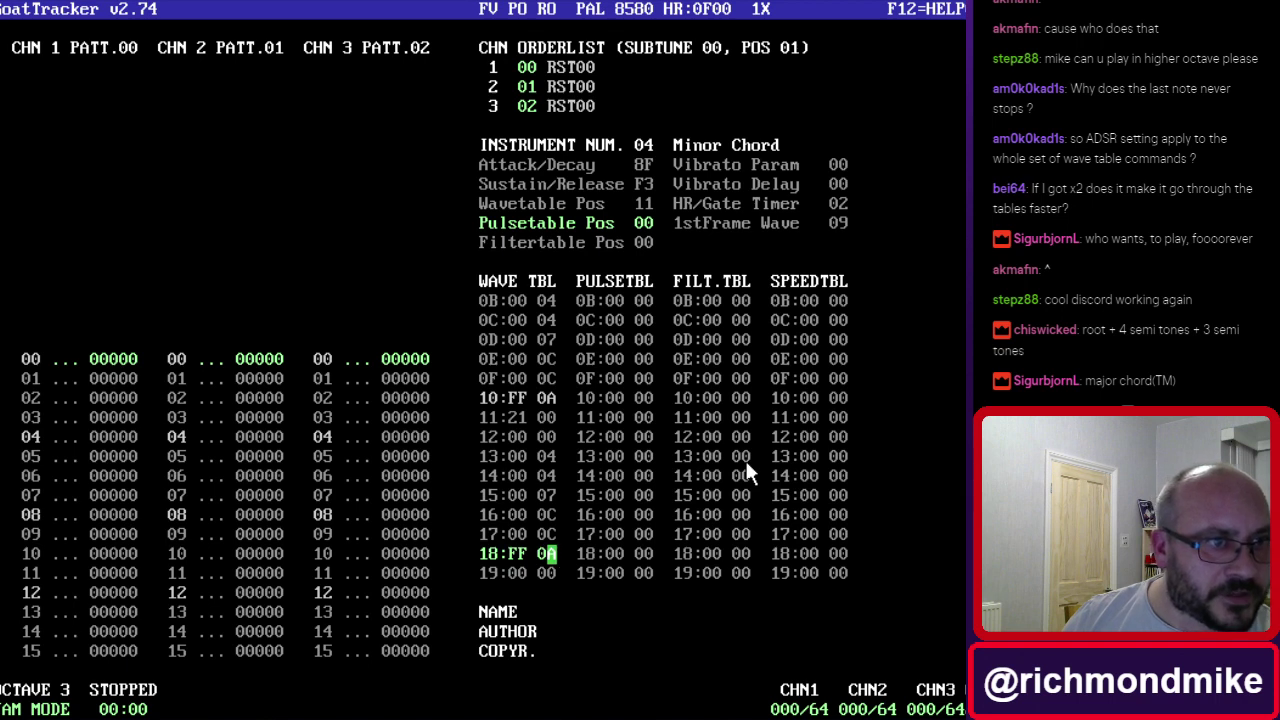
key(Up)
key(Up)
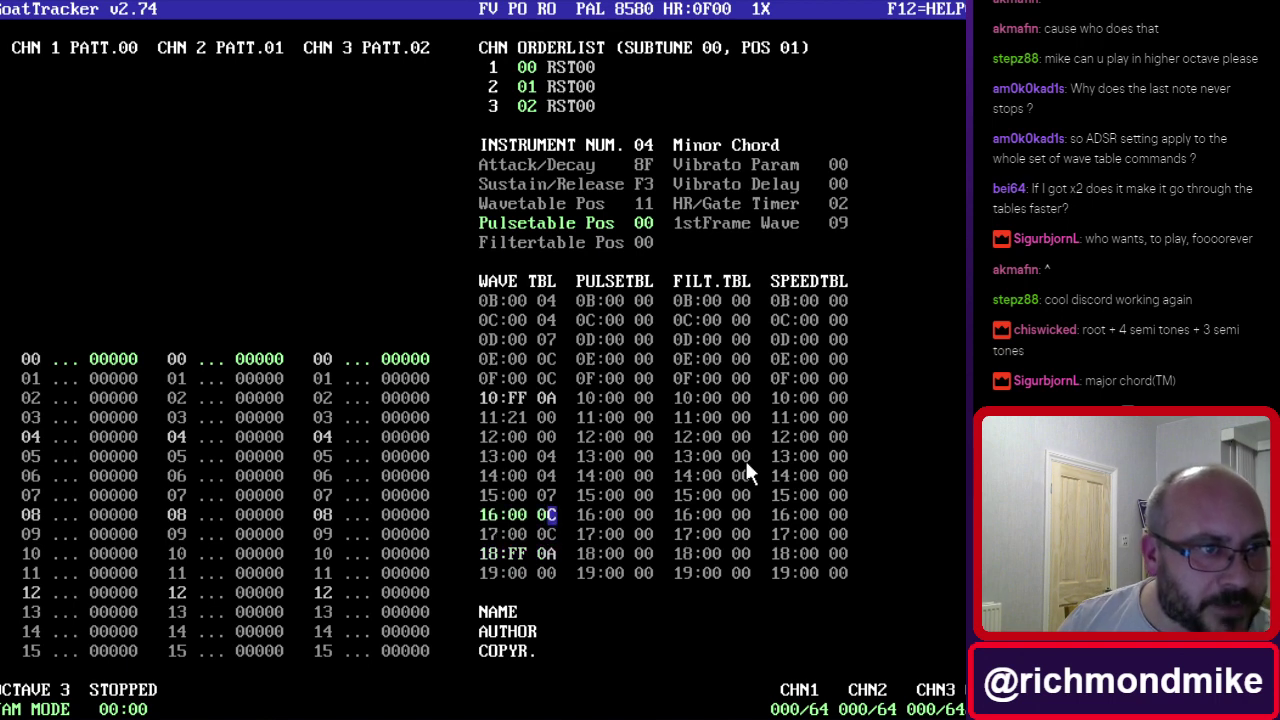
key(Up)
key(Up)
key(Up)
key(Up)
key(Down)
key(Down)
key(Down)
key(Down)
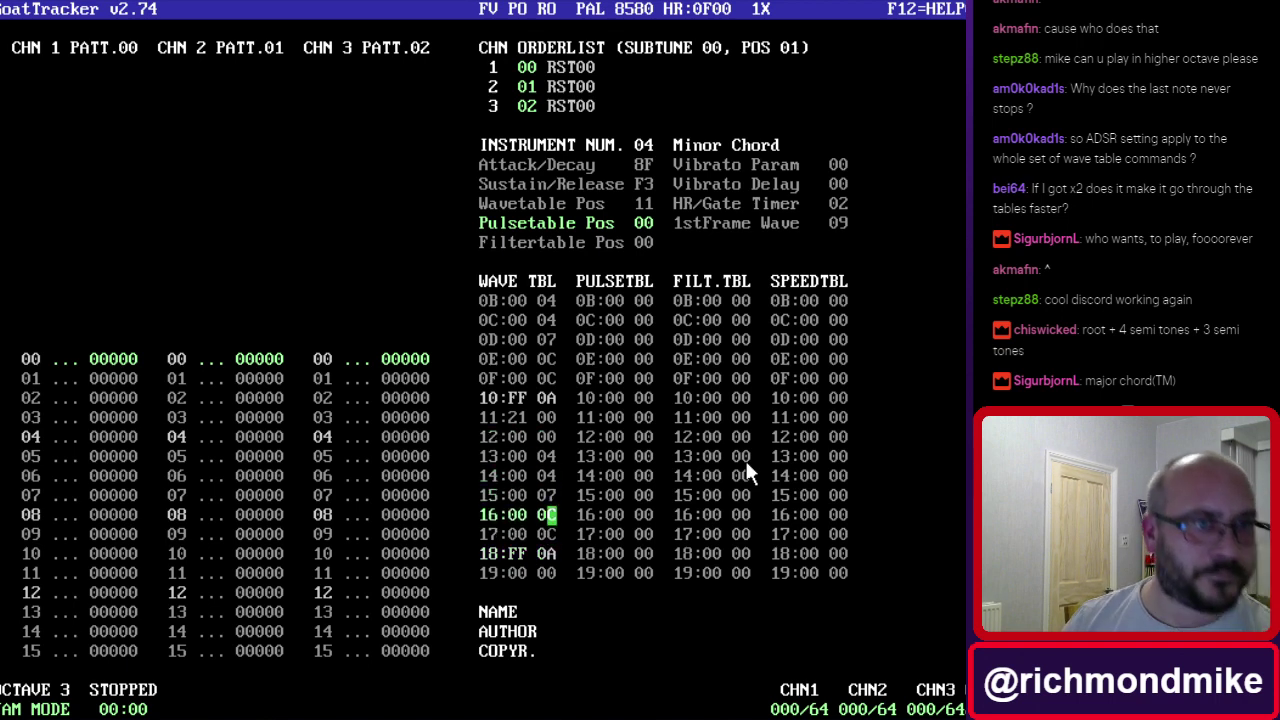
key(Down)
key(Down)
key(Left)
text(12)
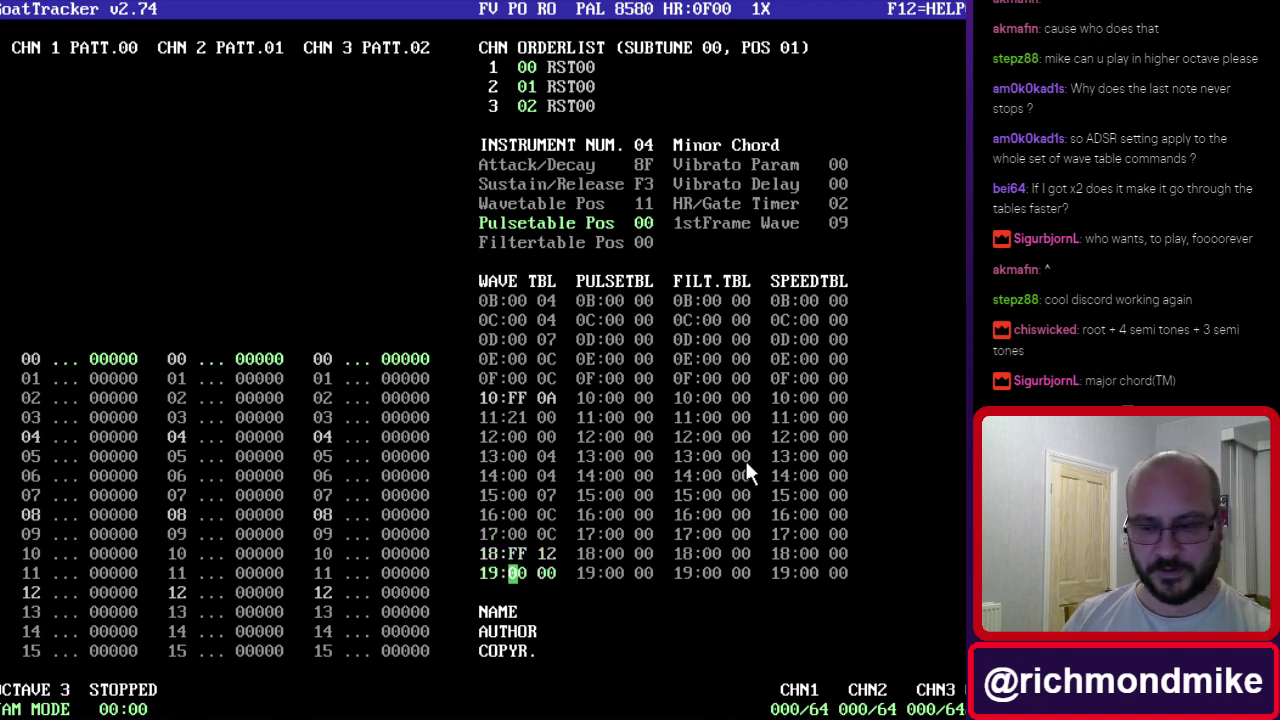
Set the note values in wavetable rows 13 and 14 to 03 for the minor third.
key(Up)
key(Up)
key(Up)
key(Up)
key(Up)
key(Up)
key(Right)
key(Right)
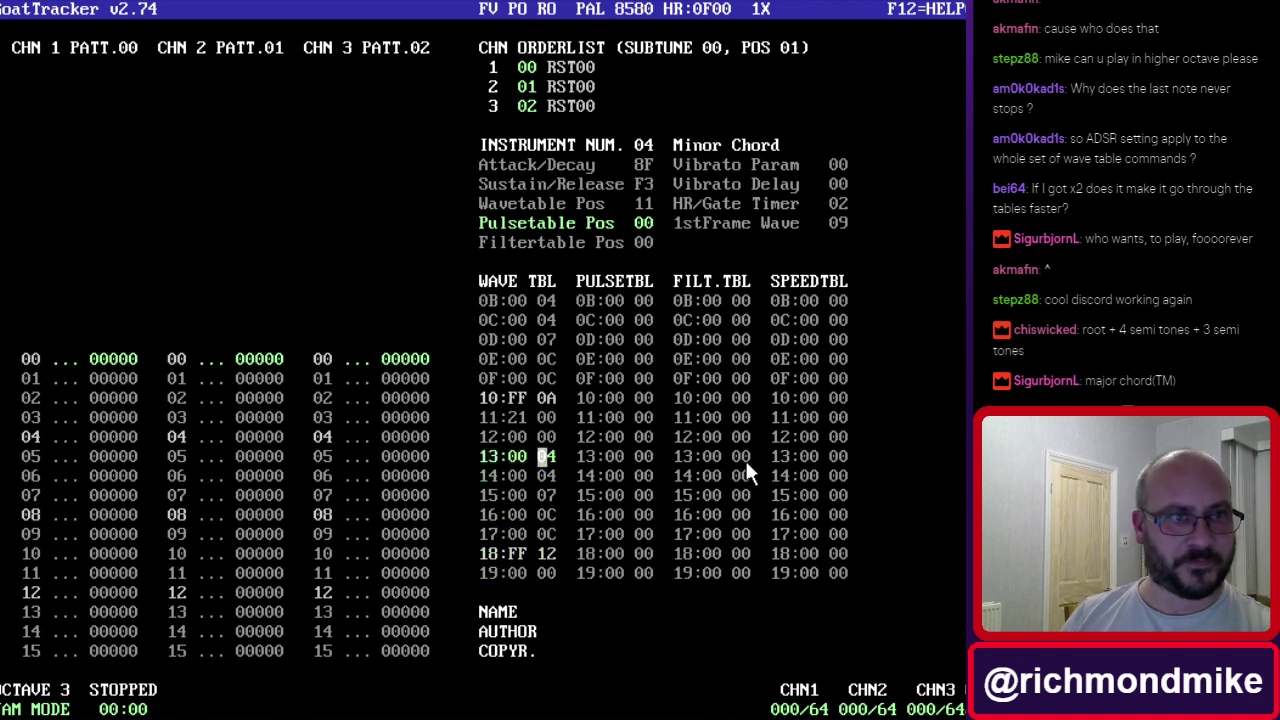
text(03)
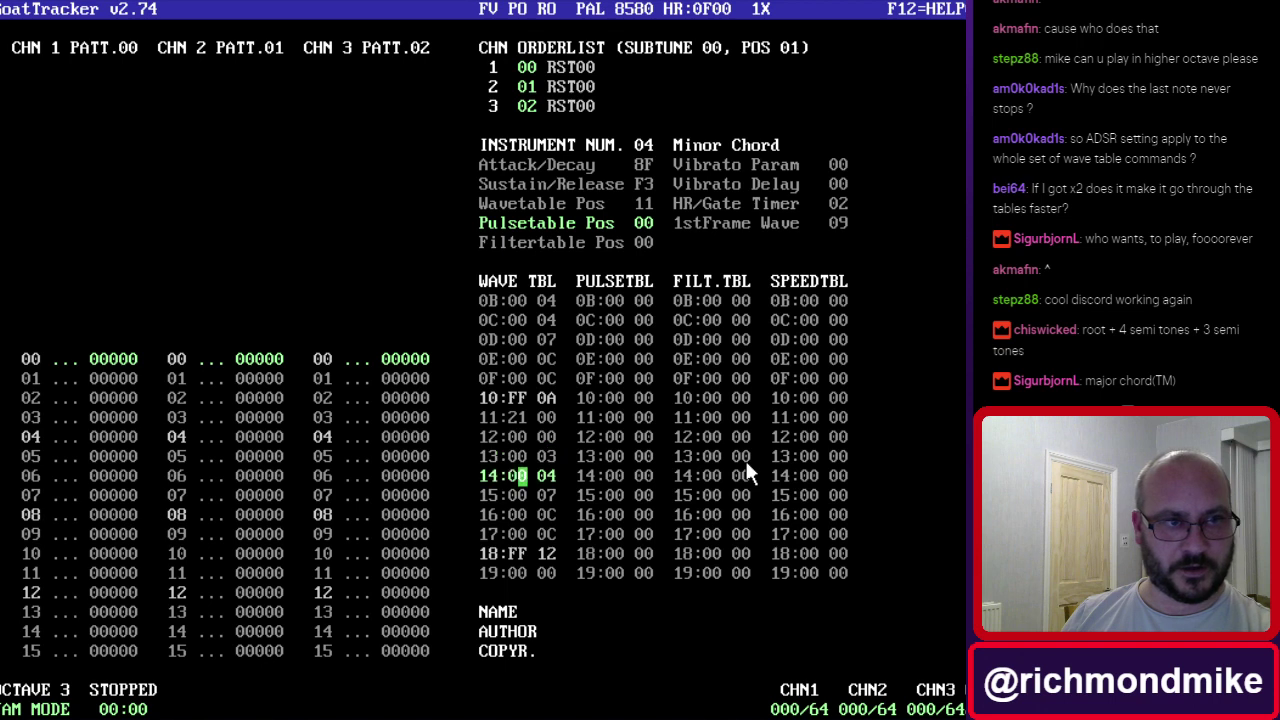
text(003)
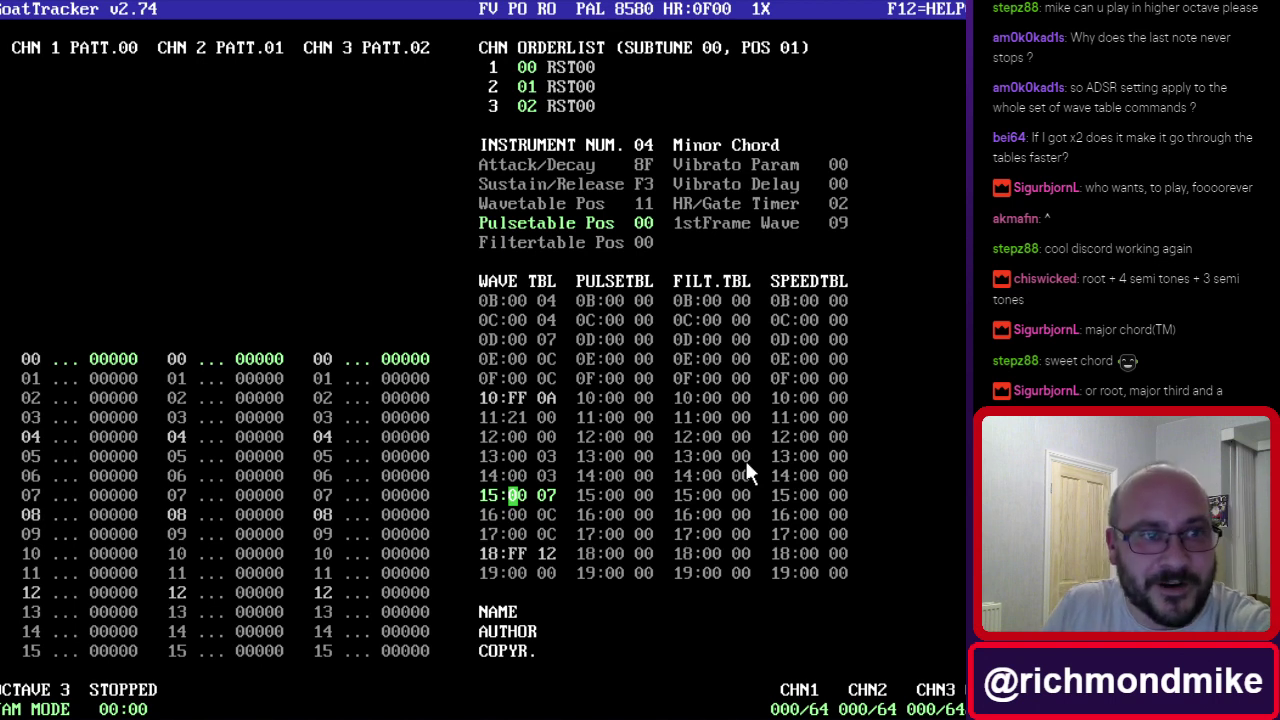
Select instrument 05 and name it "Bass Drum".
key(Tab)
key(Tab)
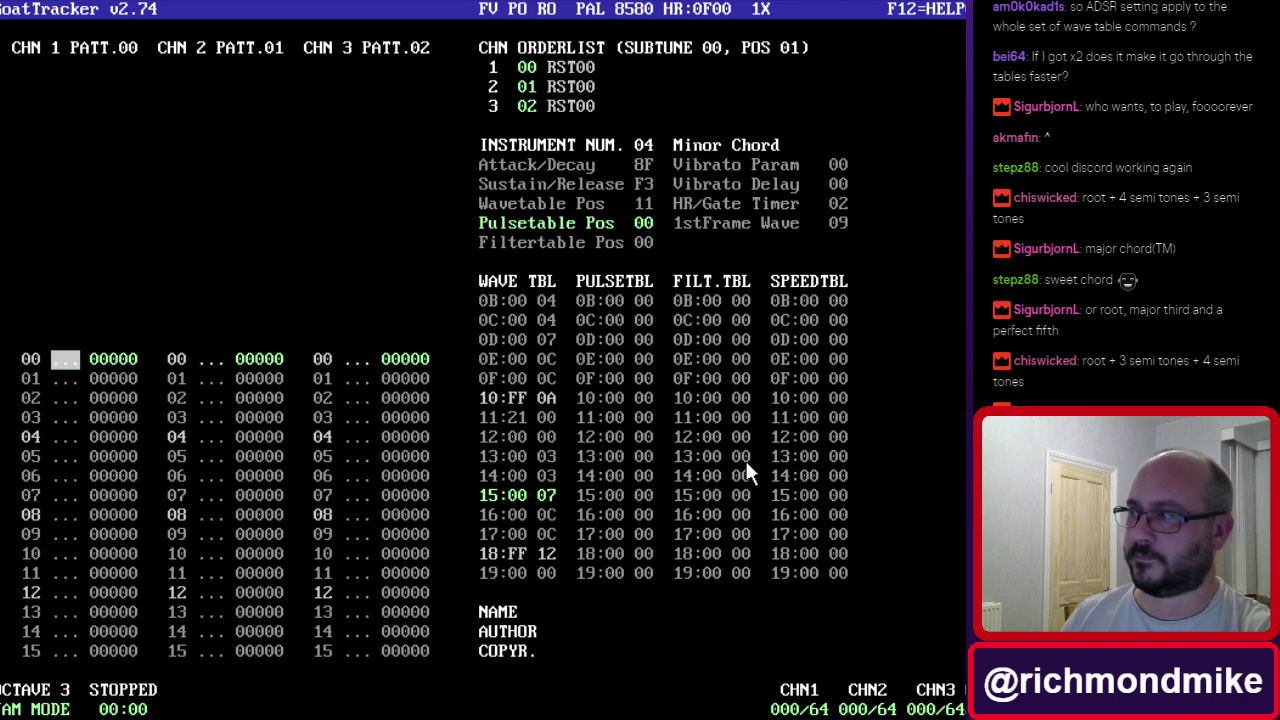
key(KP_Multiply)
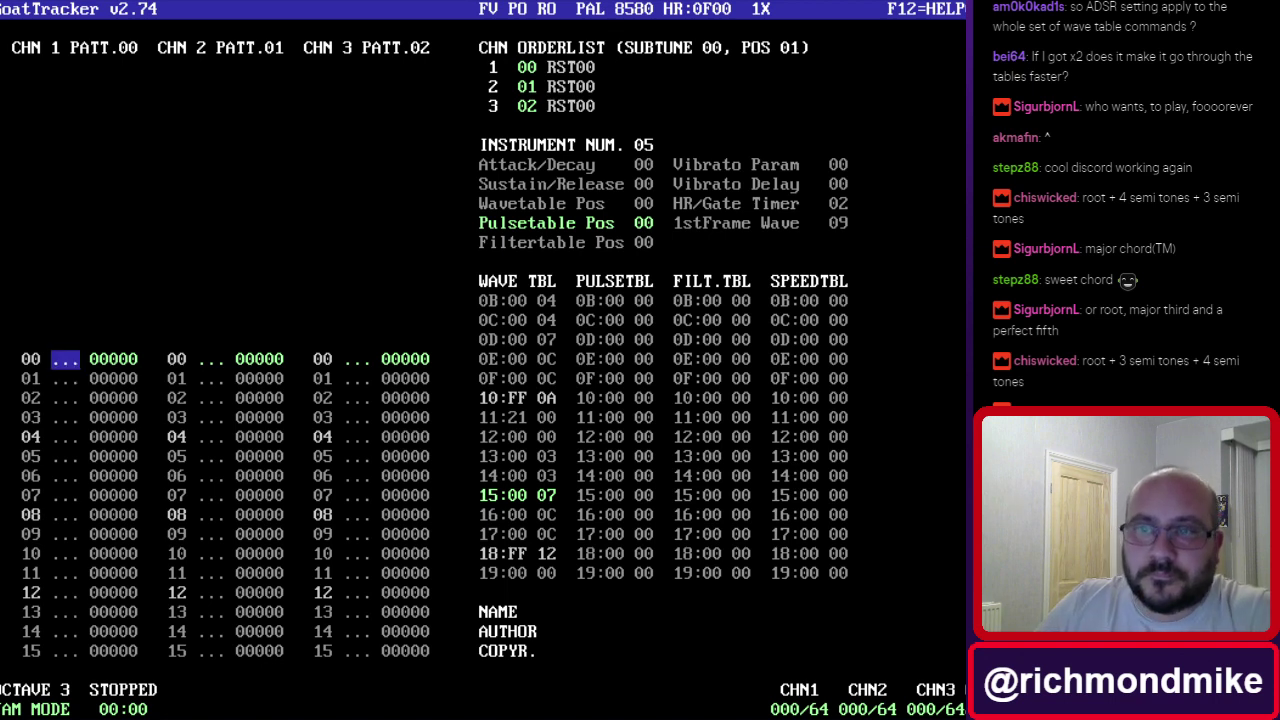
click(755, 147)
text(Bass )
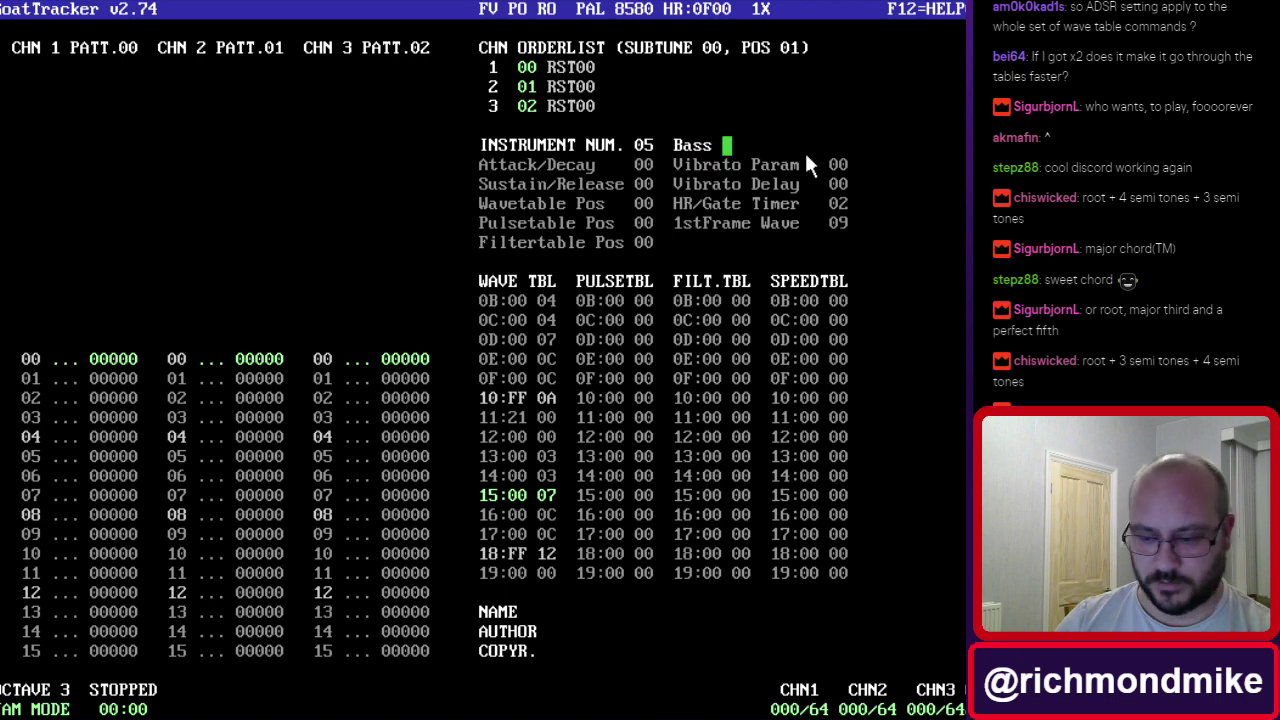
text(Drum)
key(Return)
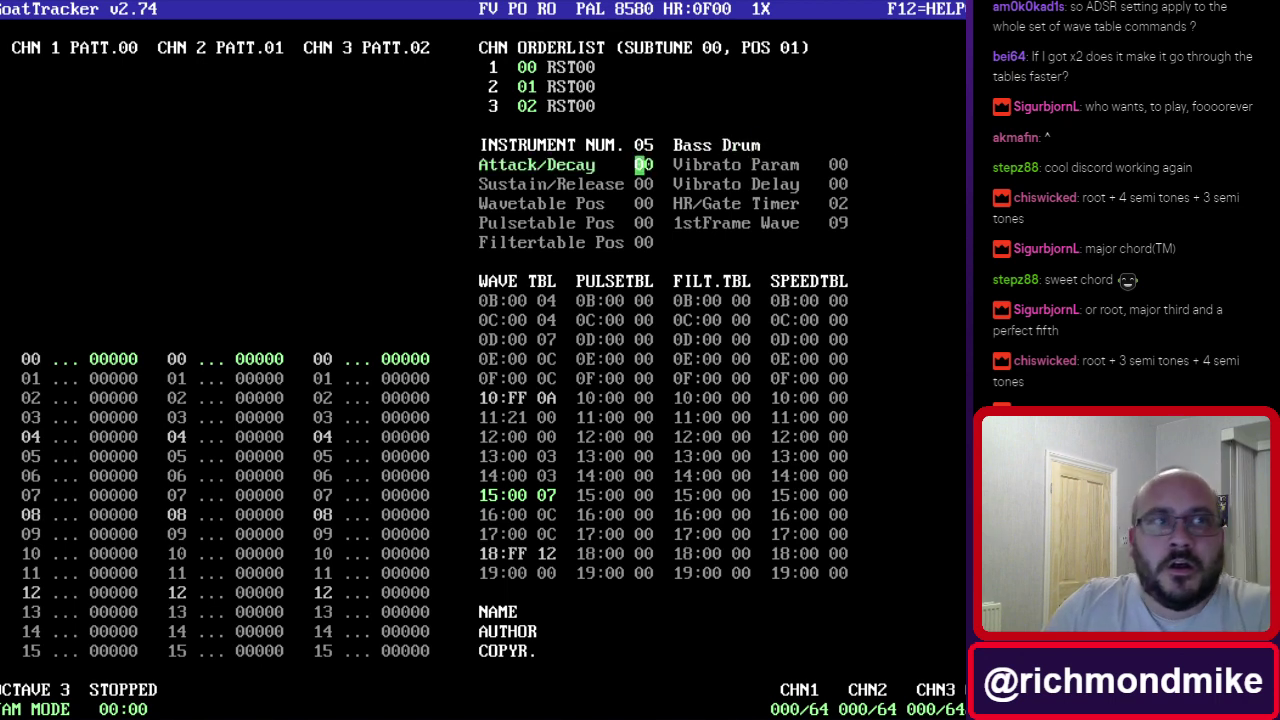
Set the Bass Drum's Attack/Decay to 04, Sustain/Release to C4 and Wavetable Pos to 19.
text(4)
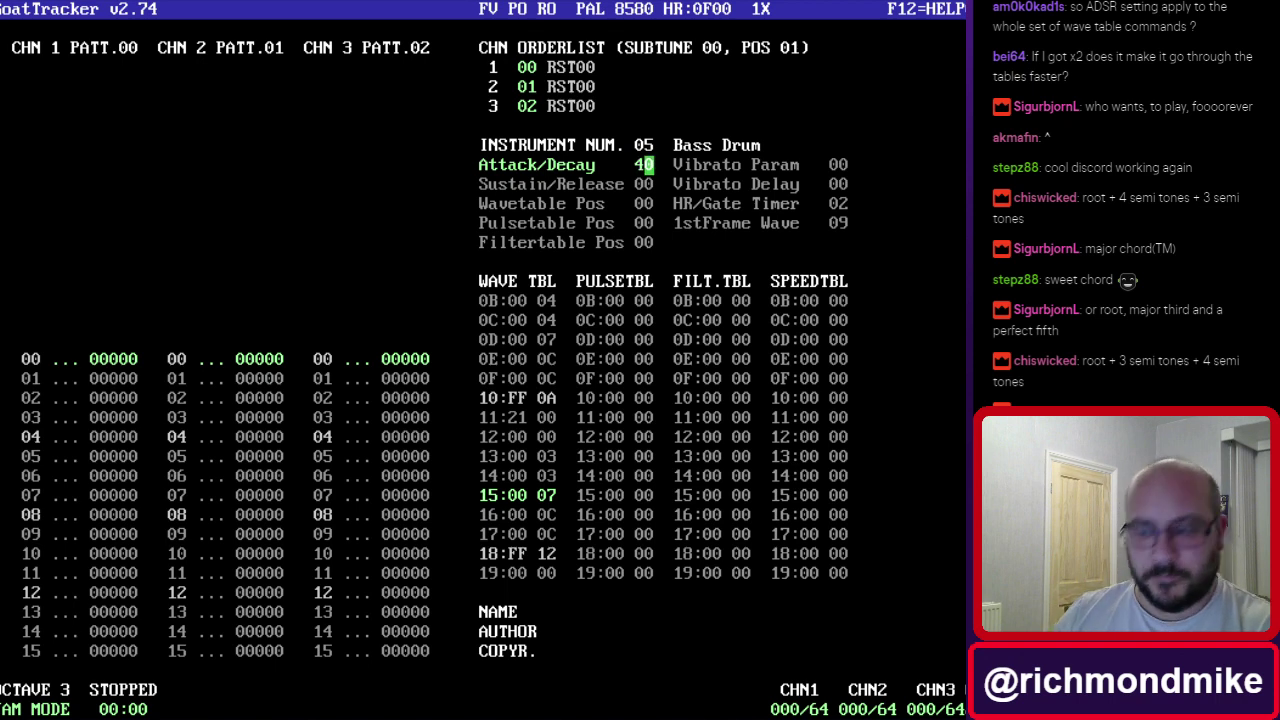
key(Left)
text(04)
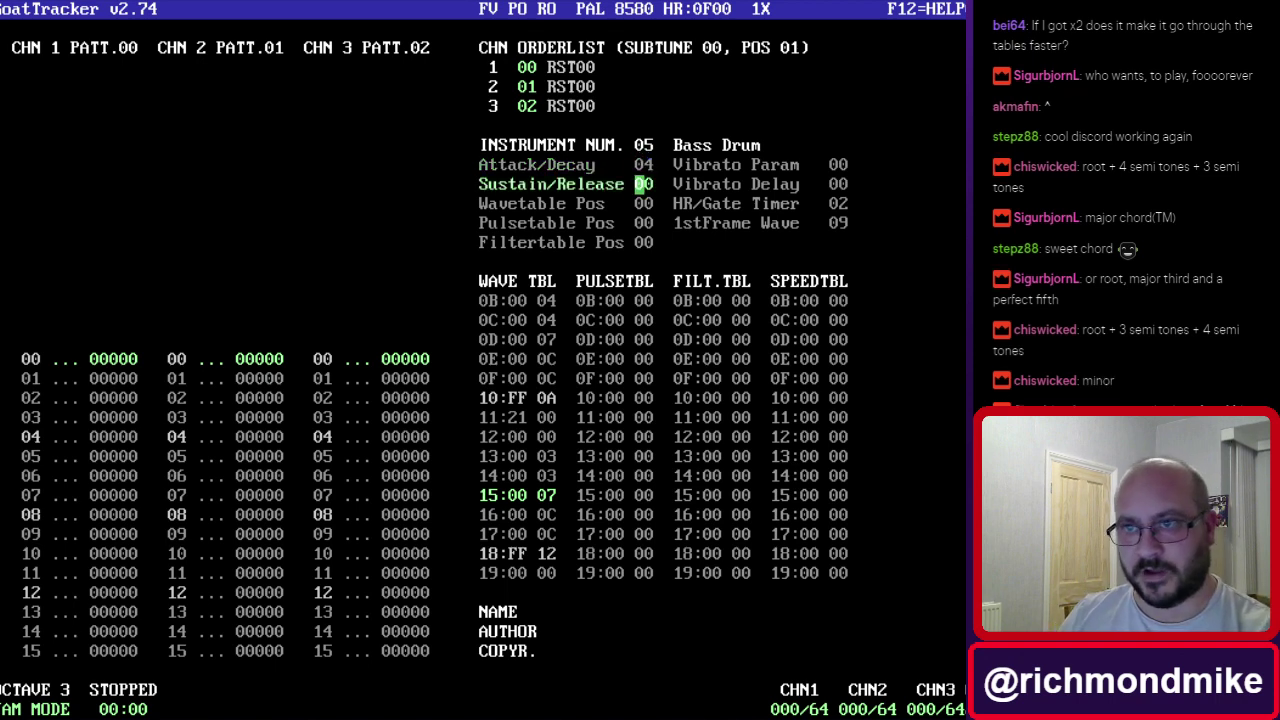
text(c)
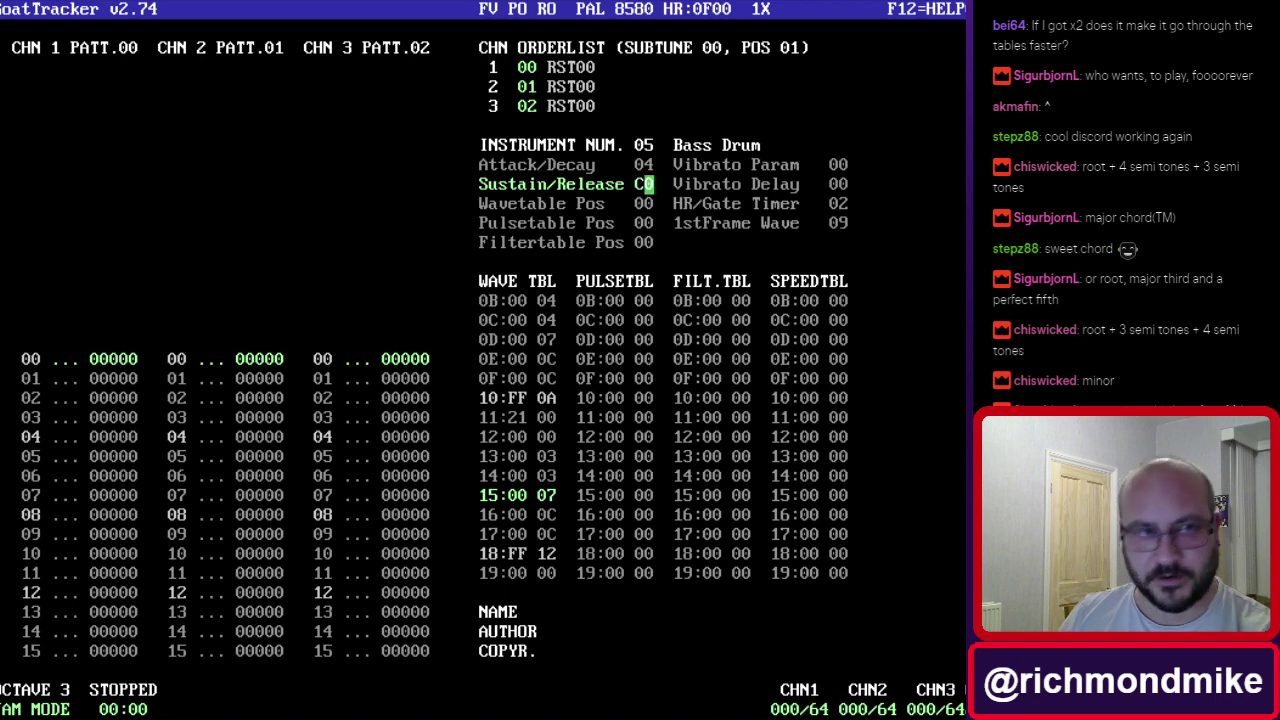
text(4)
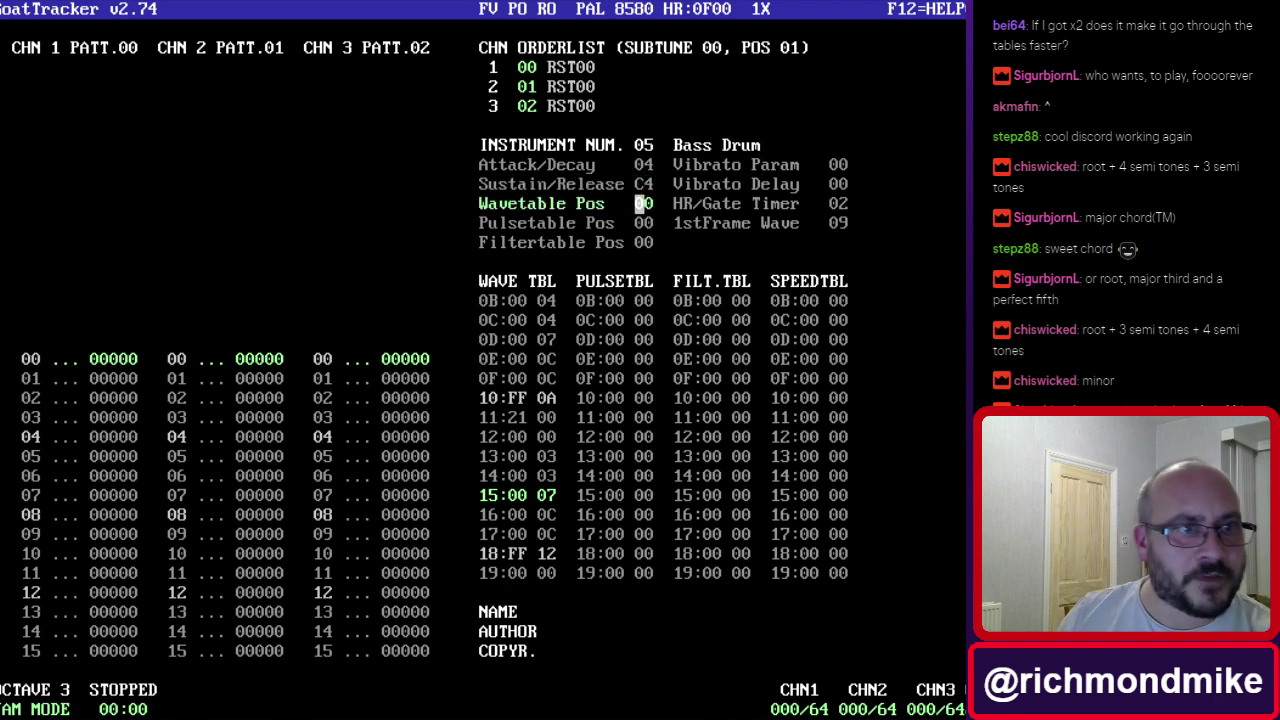
text(19)
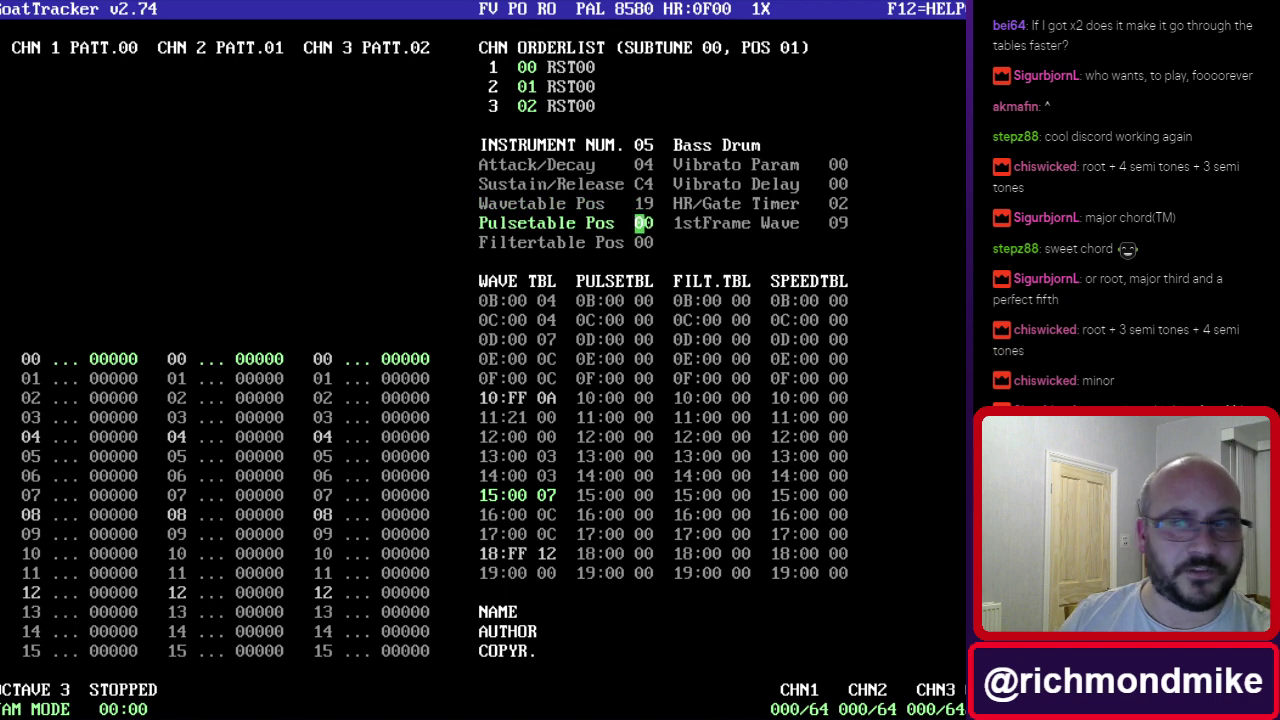
Enter 81 DF in wavetable row 19 as the first row of the Bass Drum.
click(518, 560)
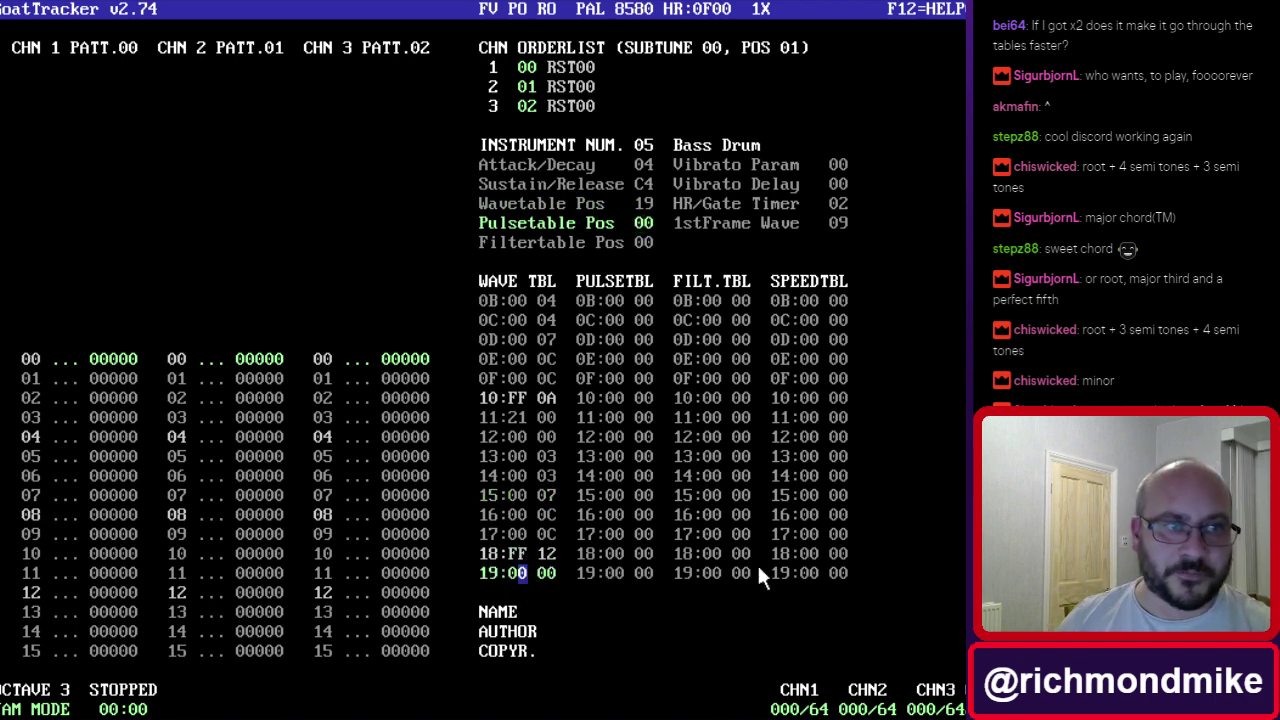
key(Down)
key(Down)
key(Down)
key(Down)
key(Down)
key(Down)
key(Up)
key(Up)
key(Up)
key(Up)
key(Up)
key(Up)
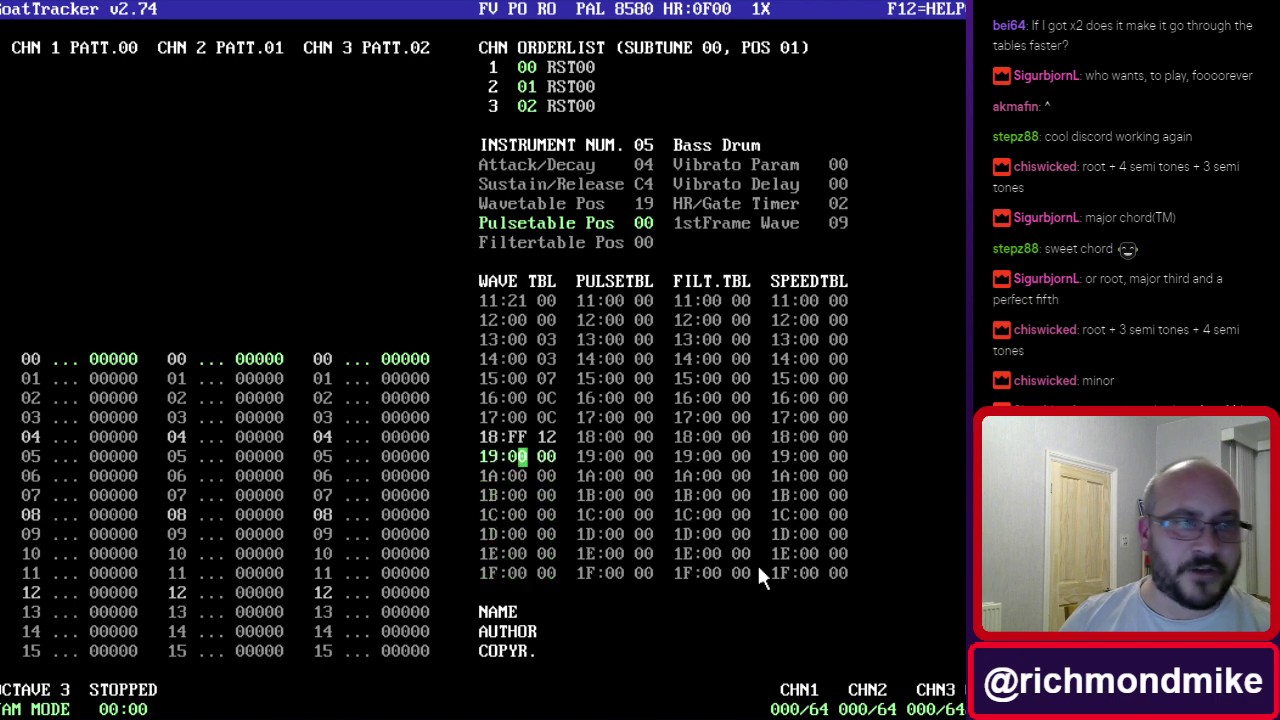
key(Left)
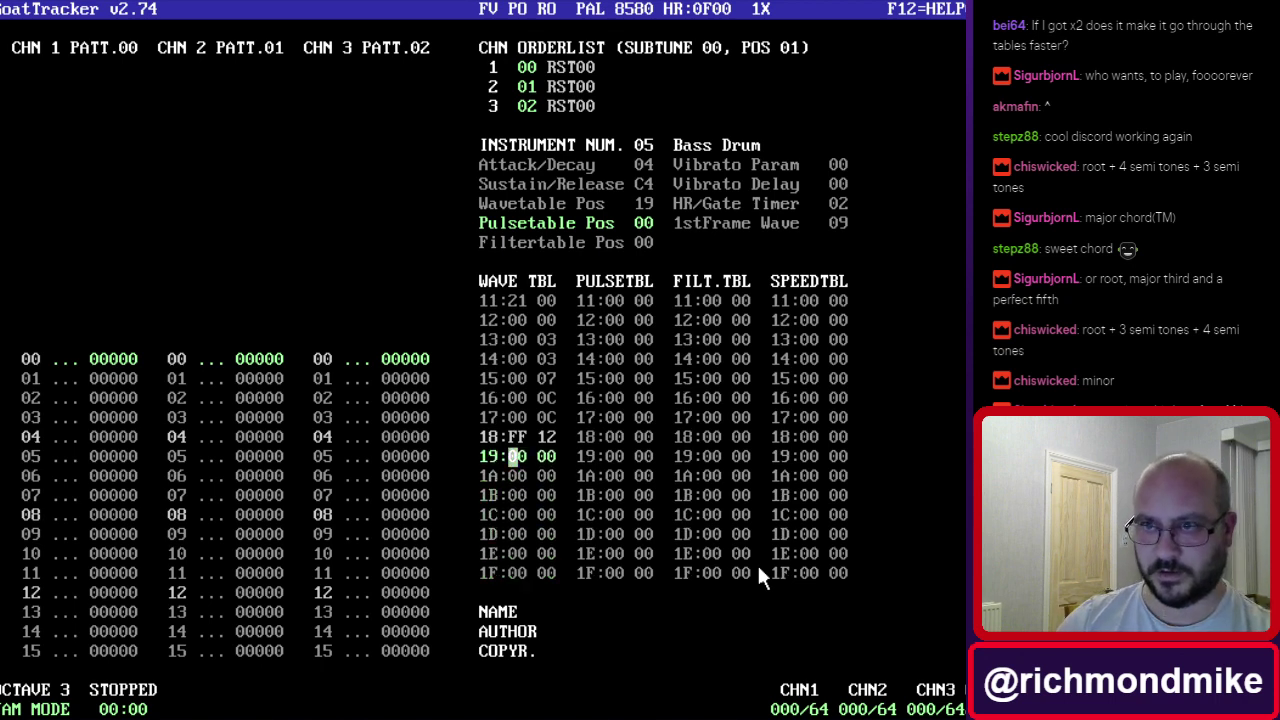
text(81 DF)
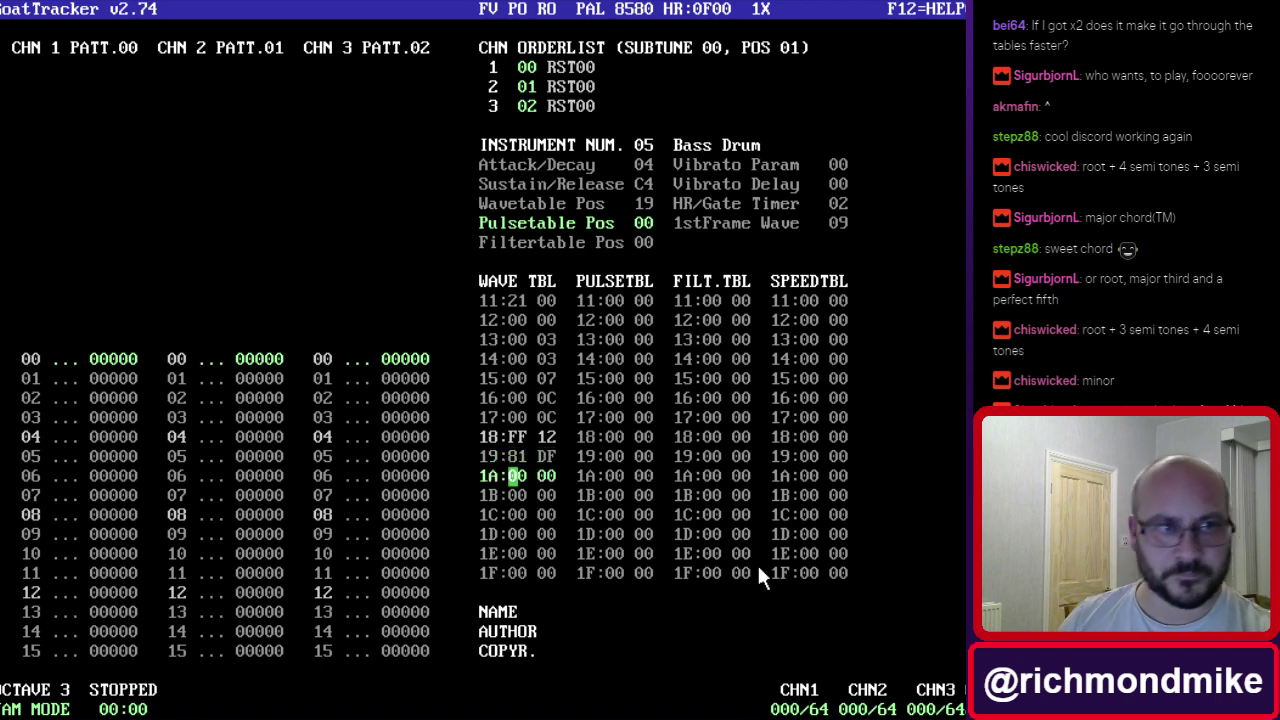
Enter FF in wavetable row 1A to end the Bass Drum's wavetable with FF 00.
key(Up)
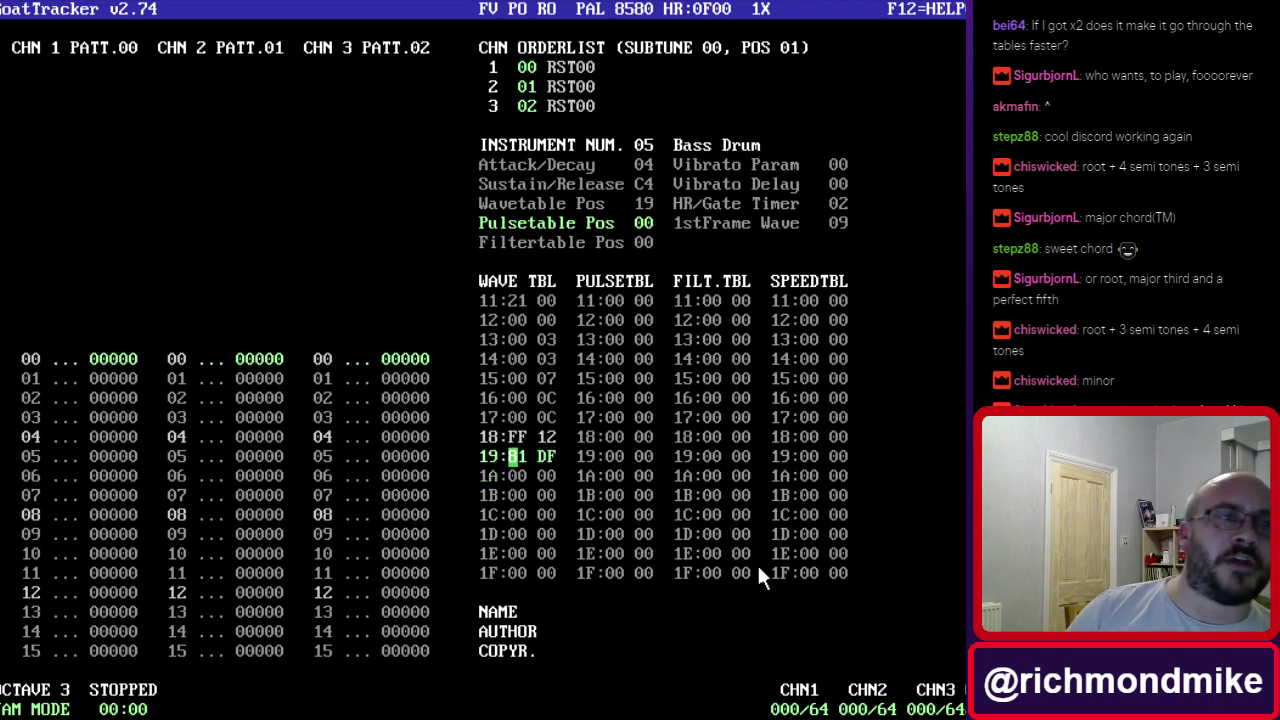
key(Right)
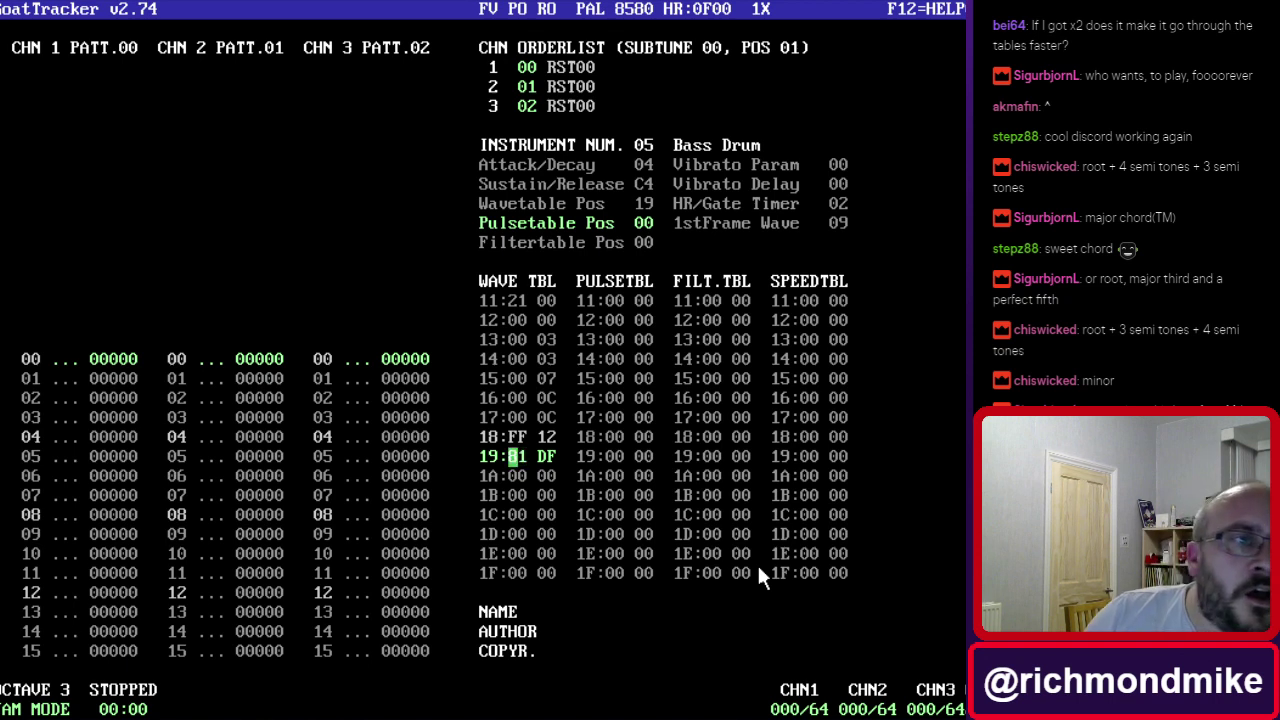
key(Down)
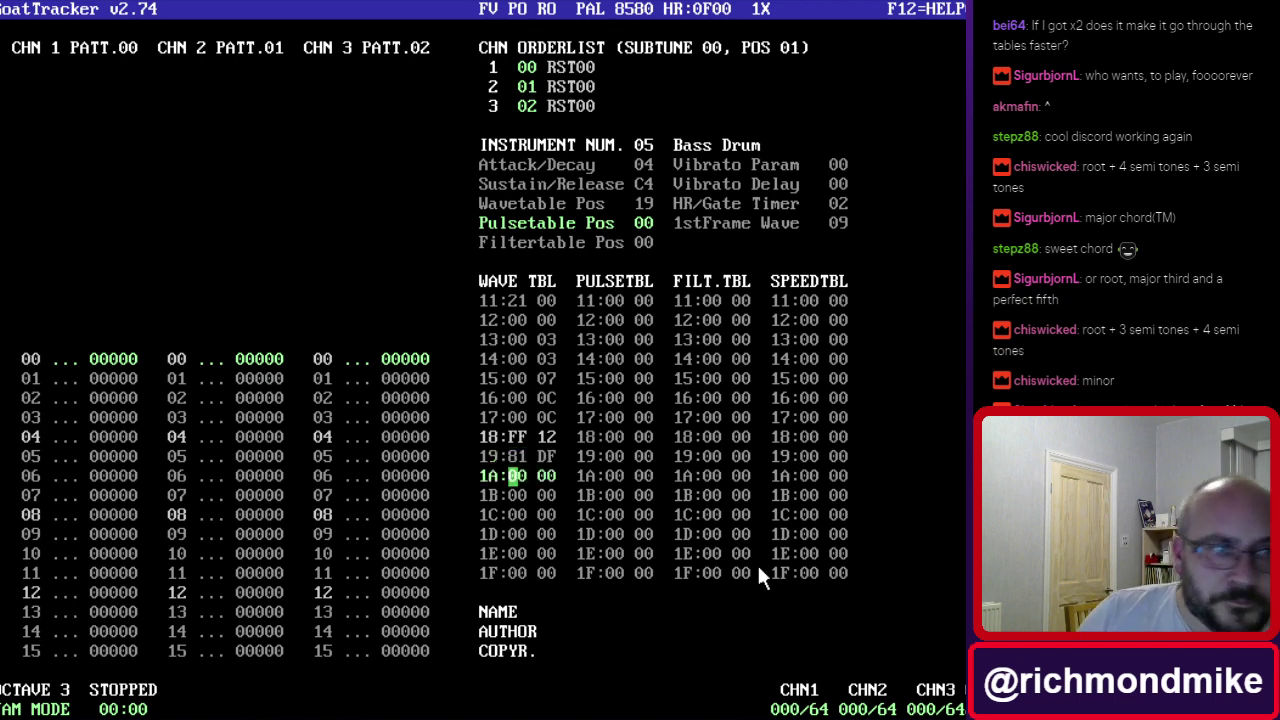
text(FF)
key(Up)
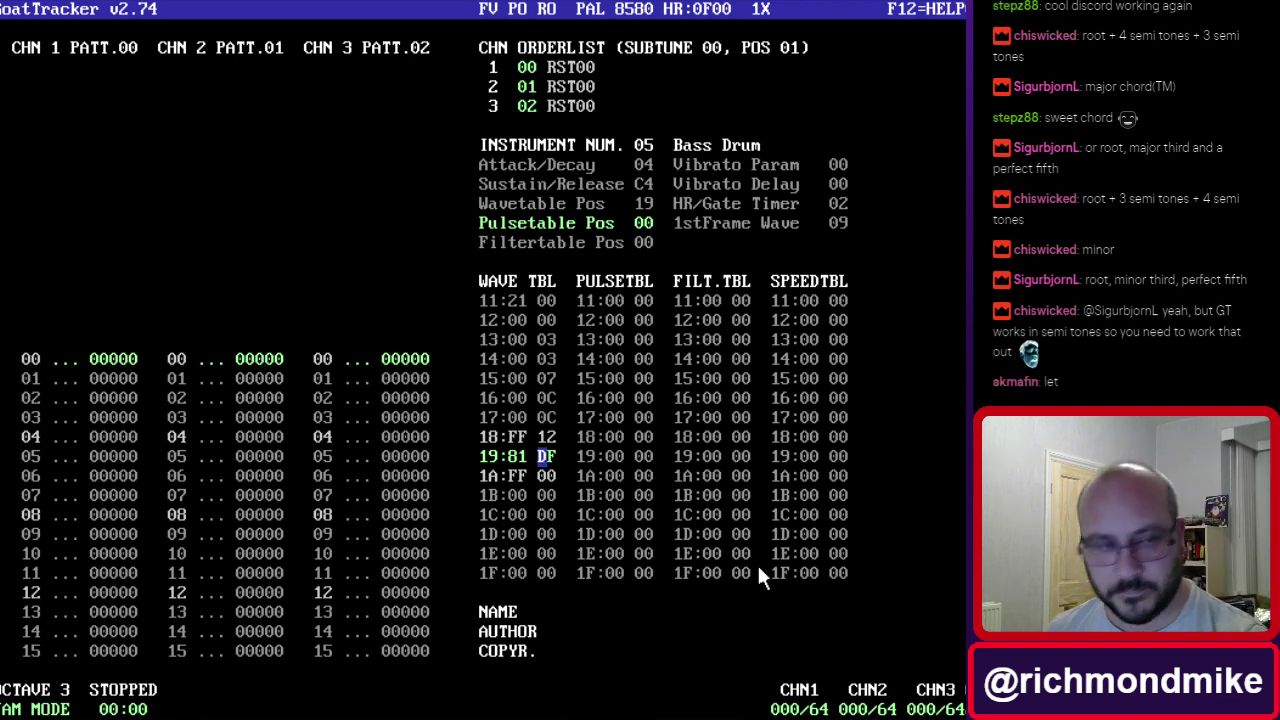
key(Down)
key(Left)
key(Left)
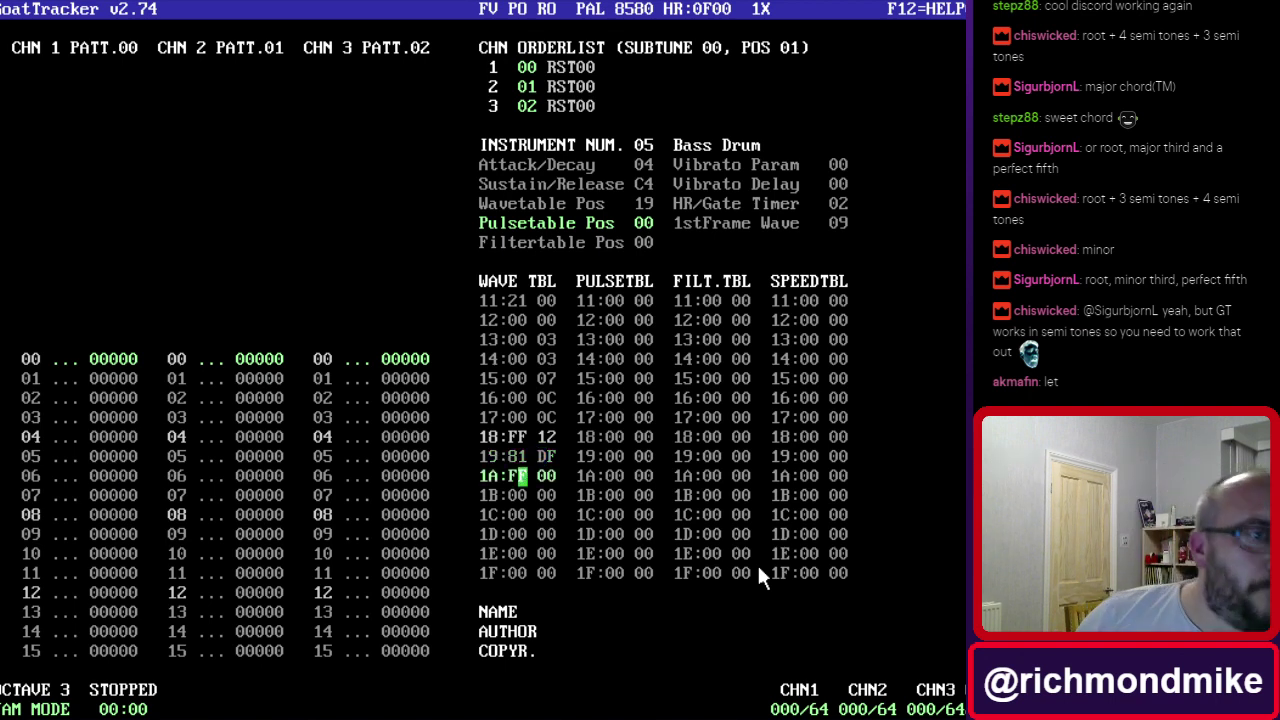
Insert two wavetable rows ahead of the FF end row and enter 41 A4 in row 1A.
key(Up)
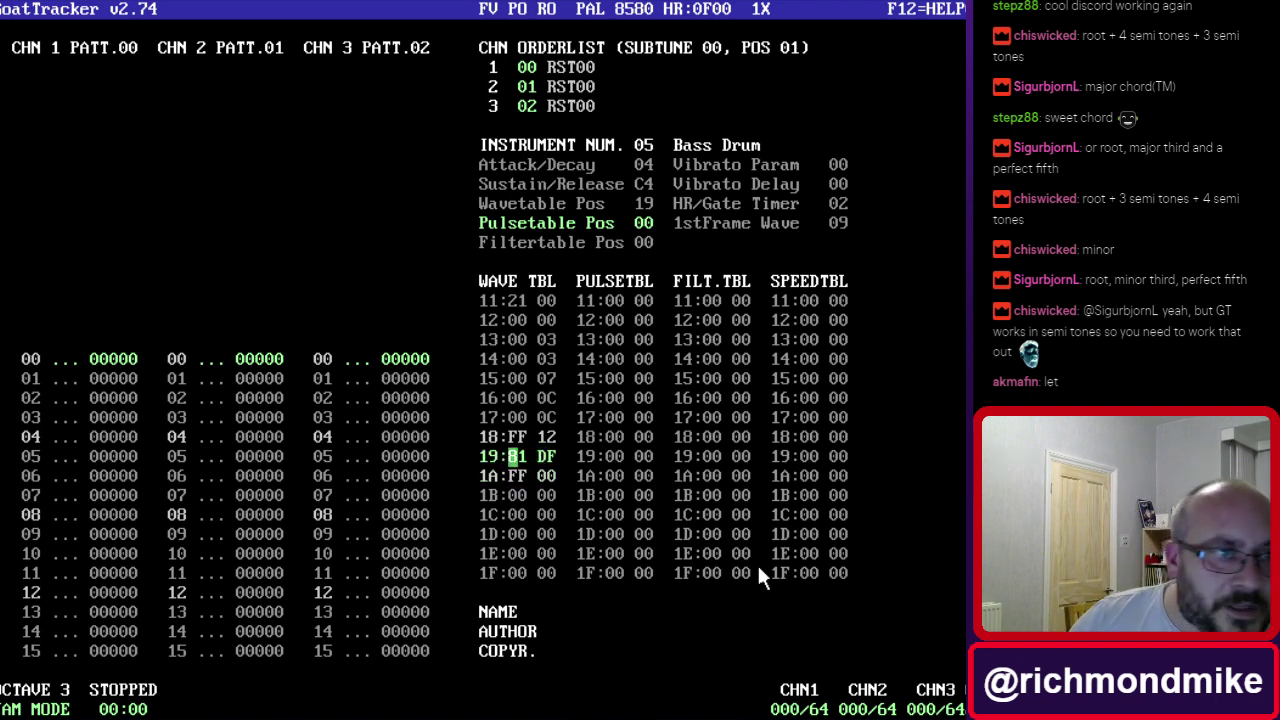
key(Down)
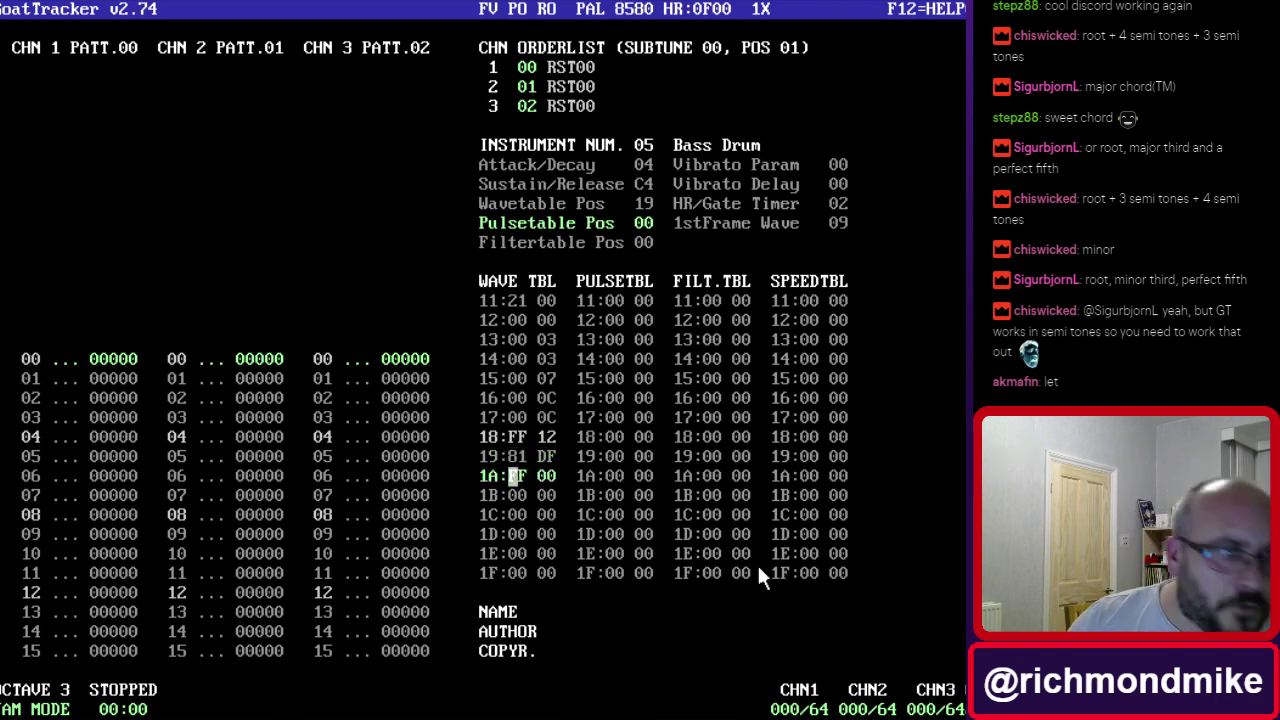
key(Insert)
key(Insert)
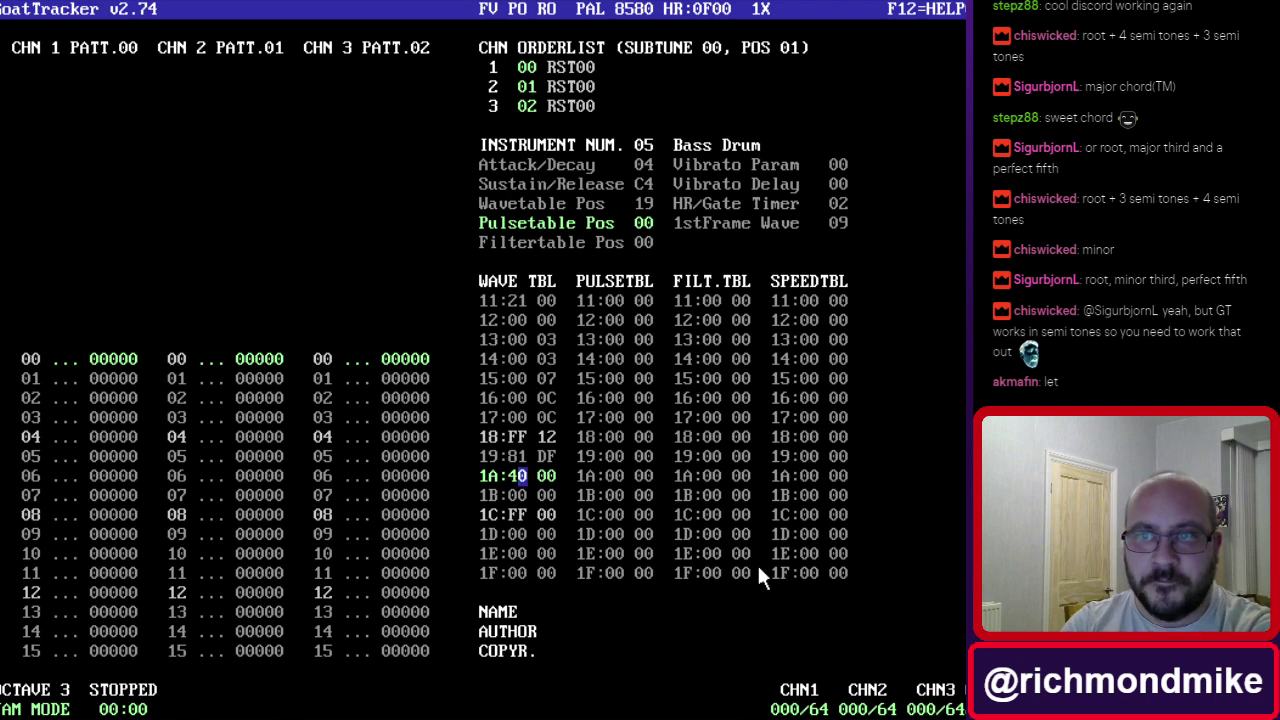
text(1)
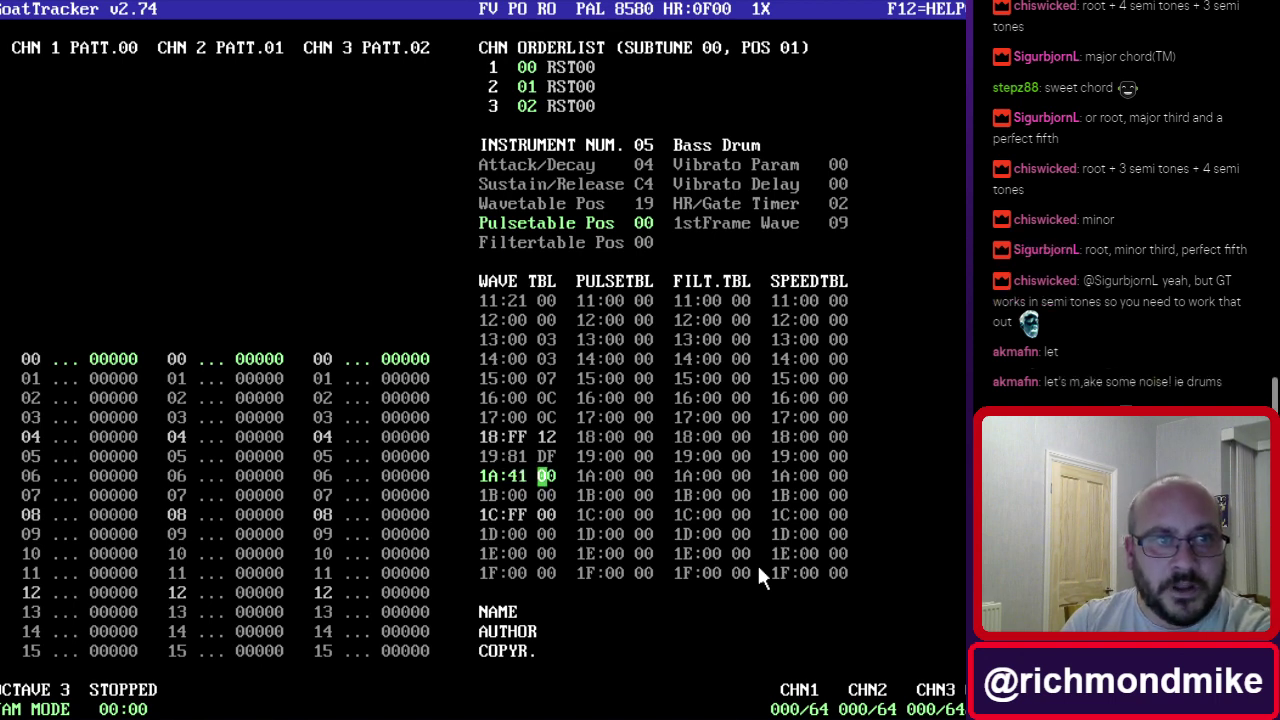
text(a4)
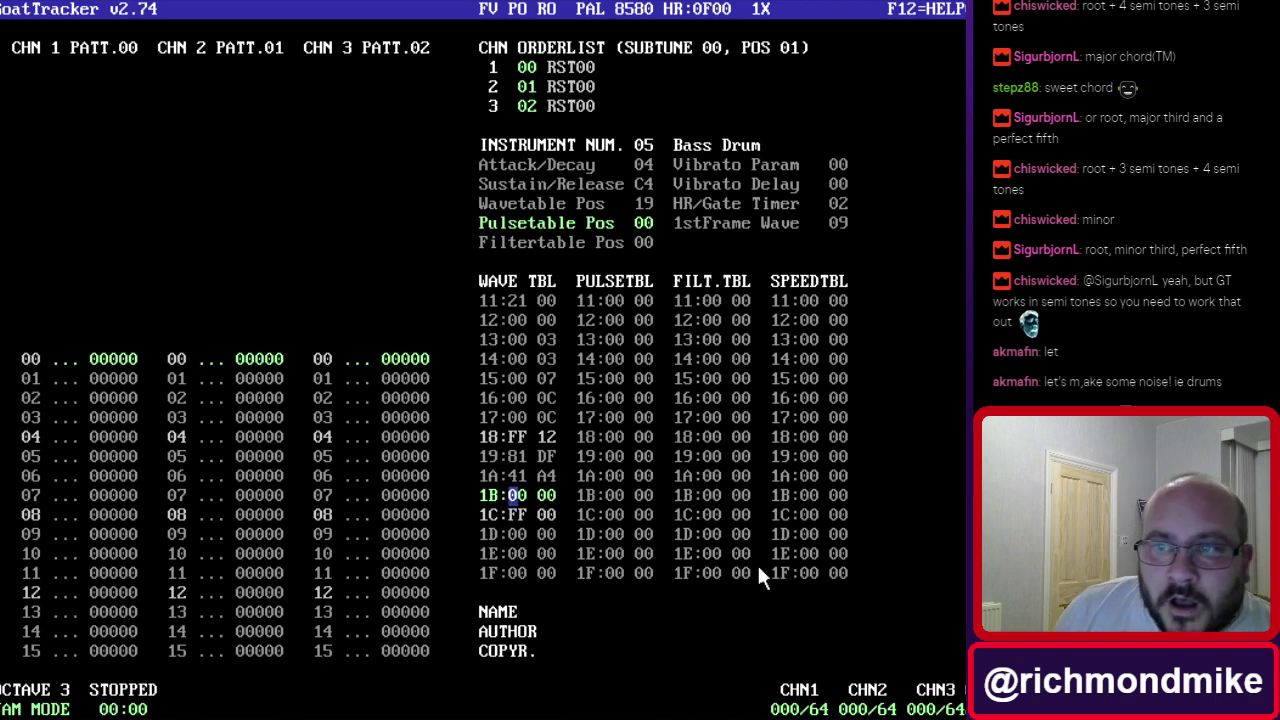
Set wavetable row 1B to 00 9A, leaving no empty row between it and the FF end row.
text(a0)
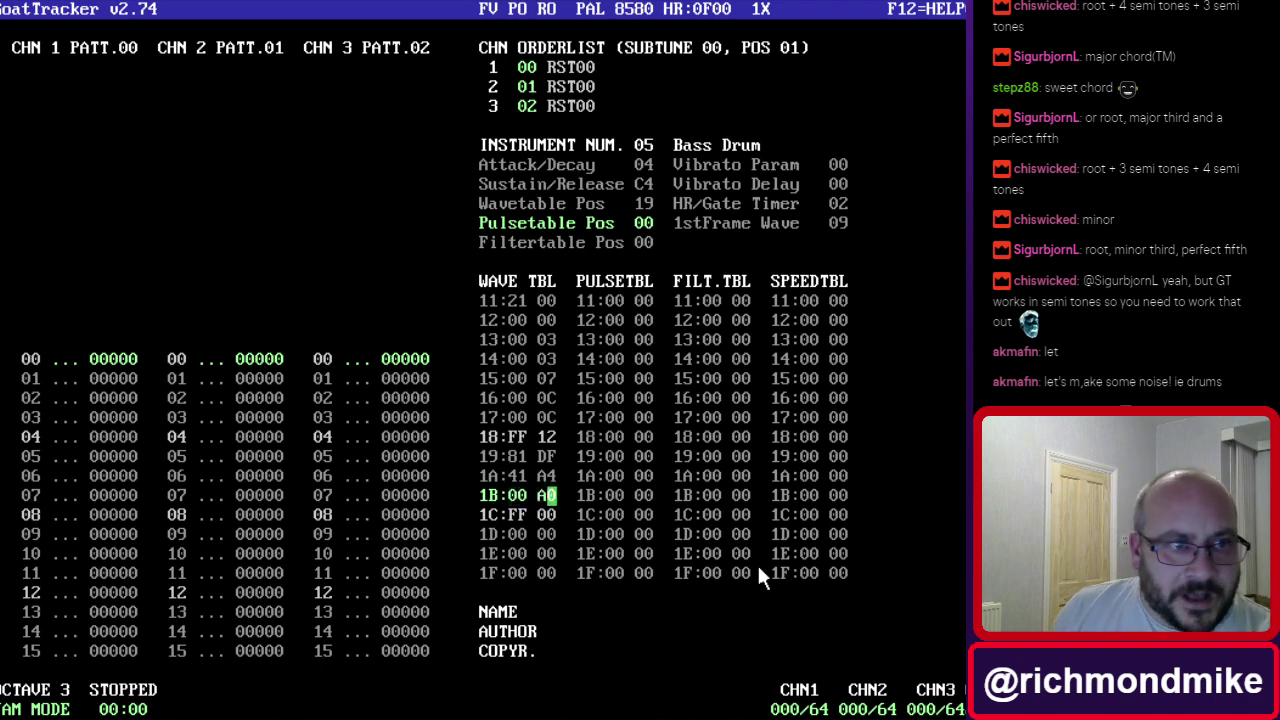
key(Left)
key(Left)
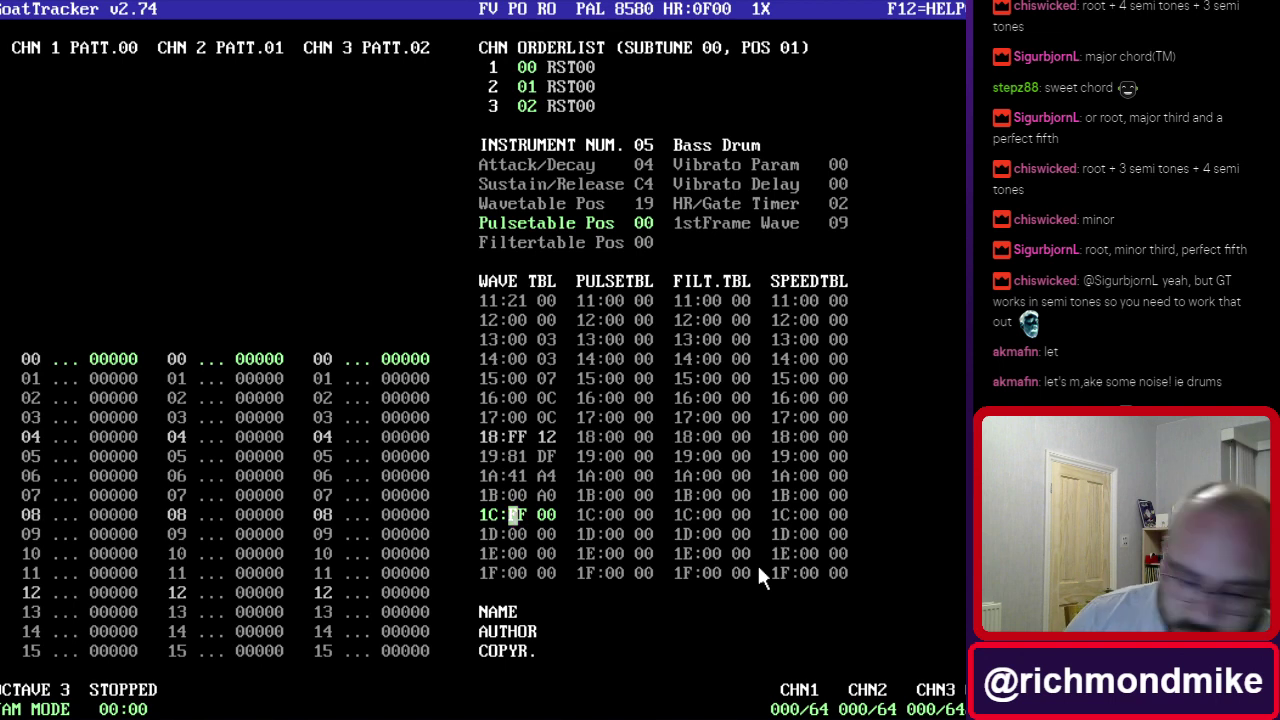
key(Insert)
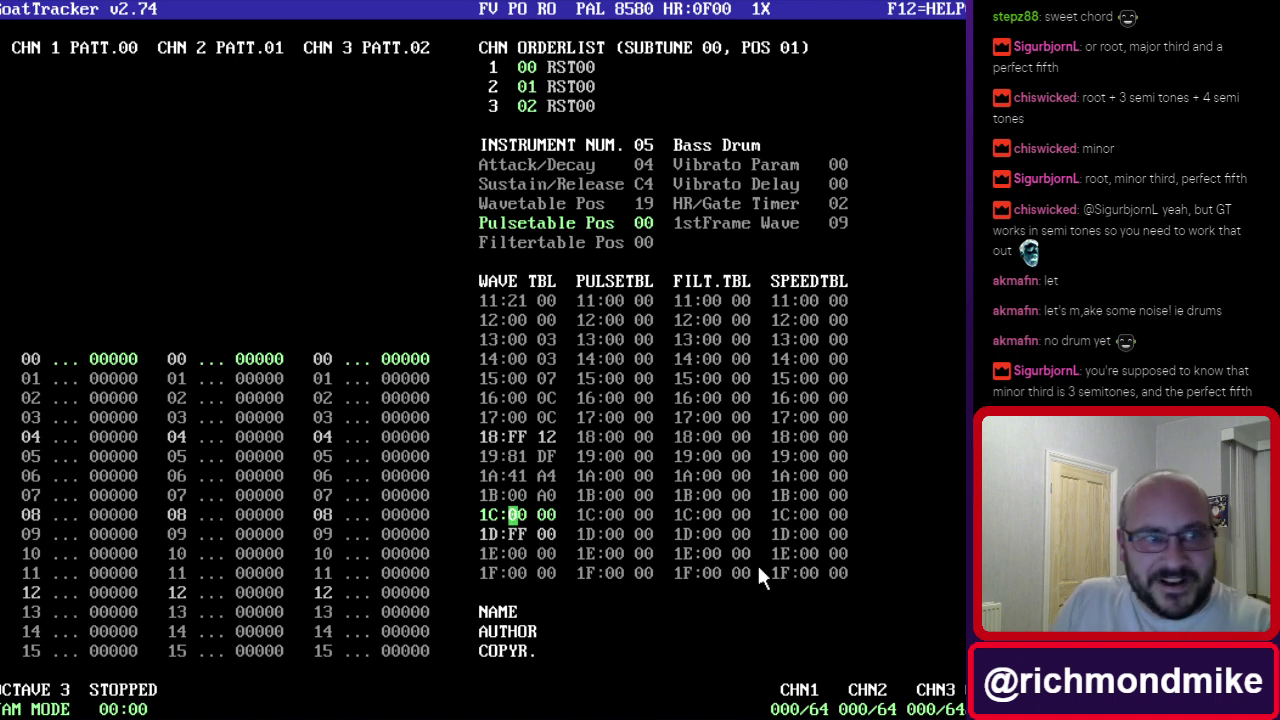
key(Up)
key(Right)
key(Right)
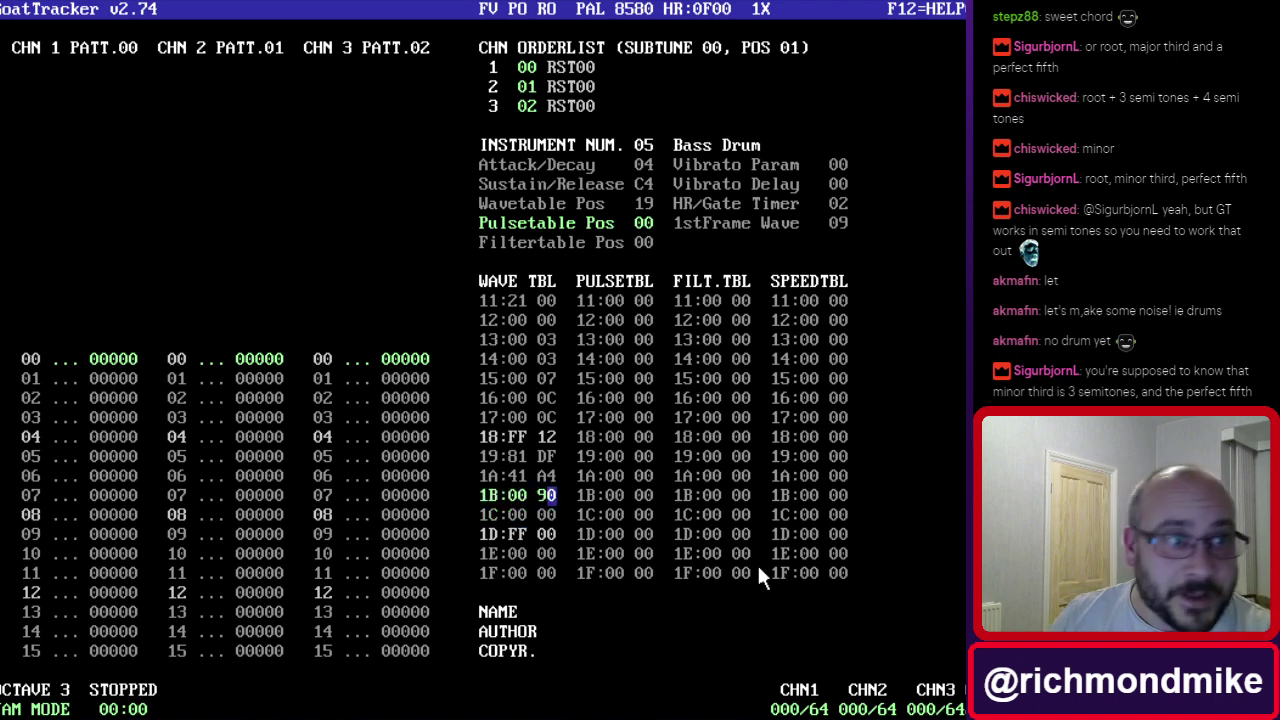
text(9A)
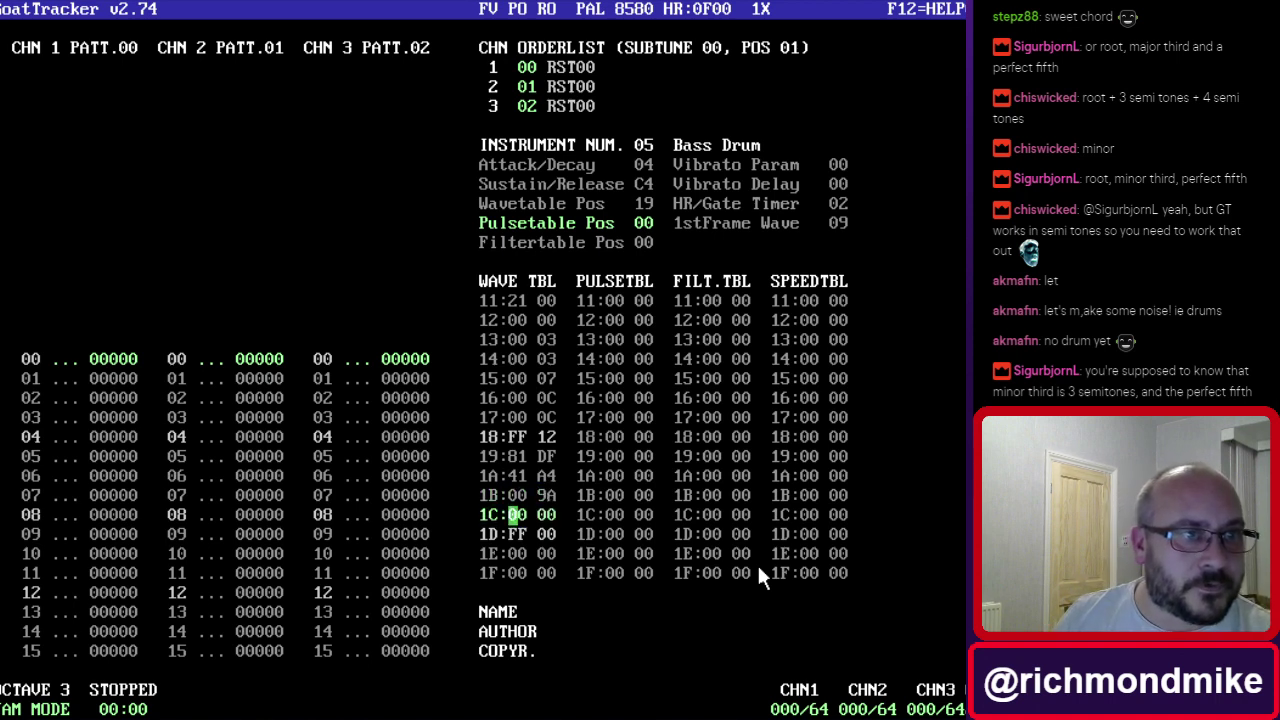
key(Delete)
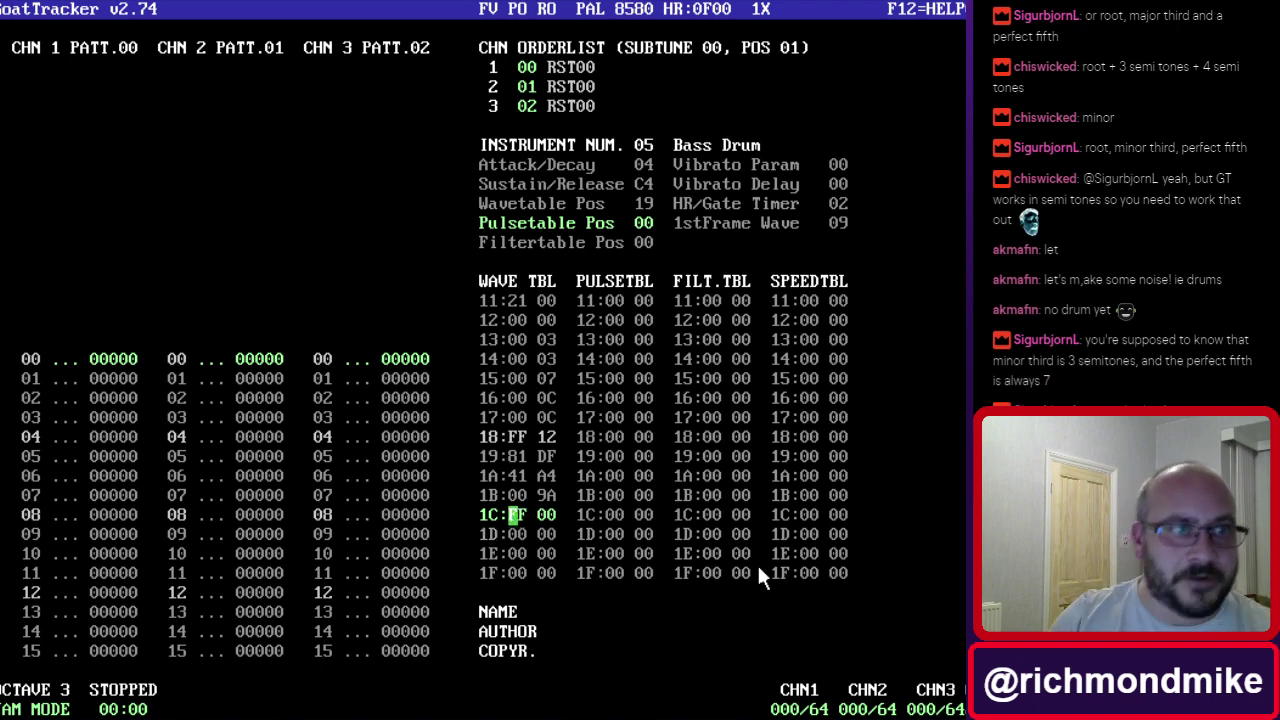
Examine the Bass Drum's wavetable rows from 18 through the FF end row in 1C.
key(Up)
key(Up)
key(Up)
key(Up)
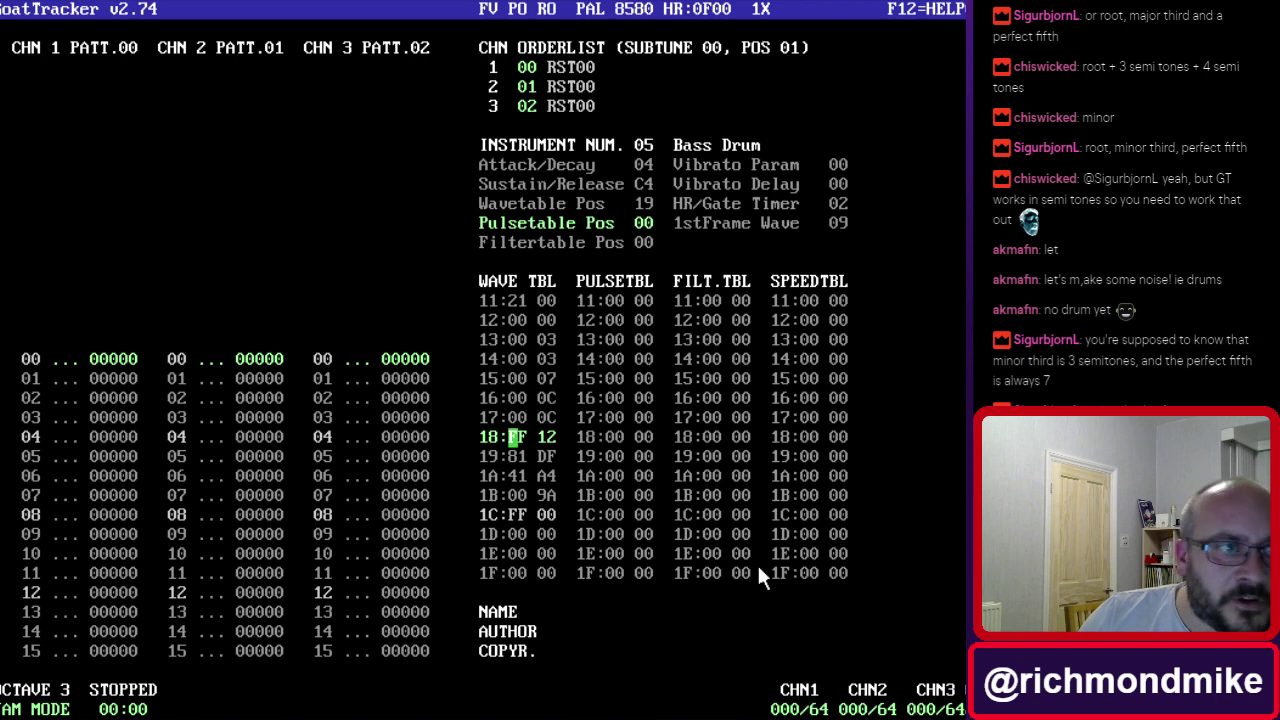
key(Down)
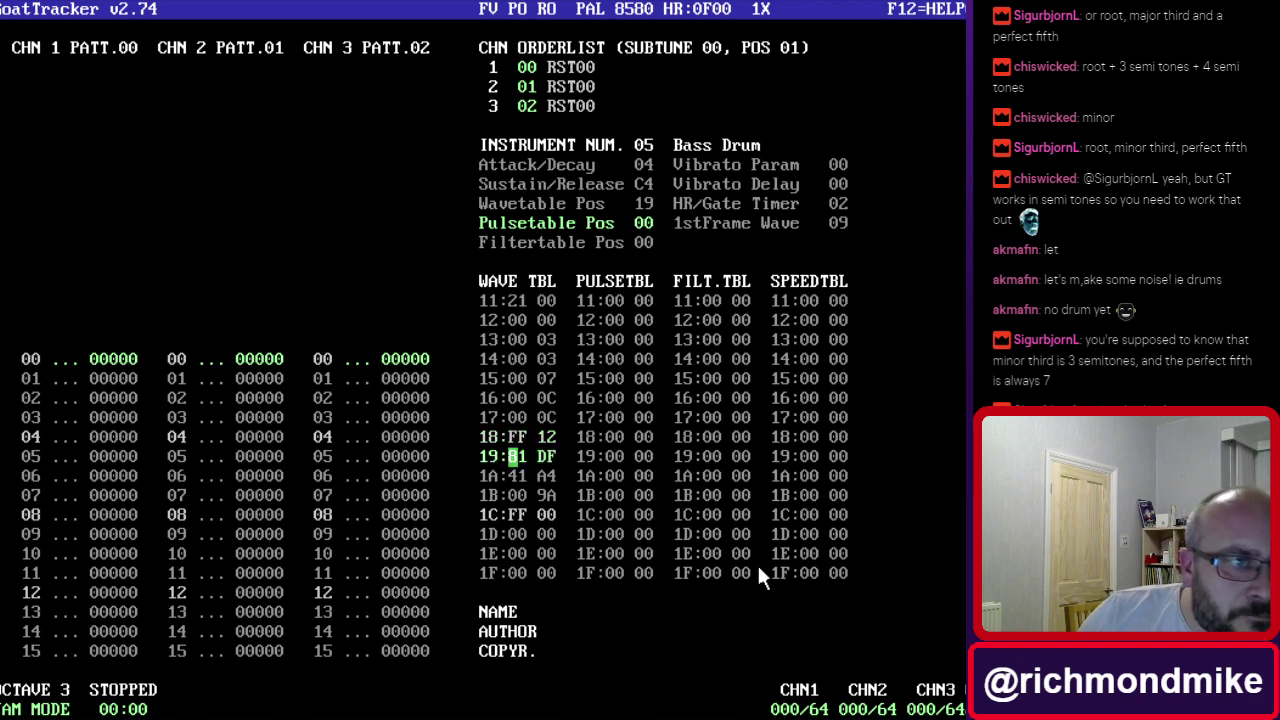
key(Down)
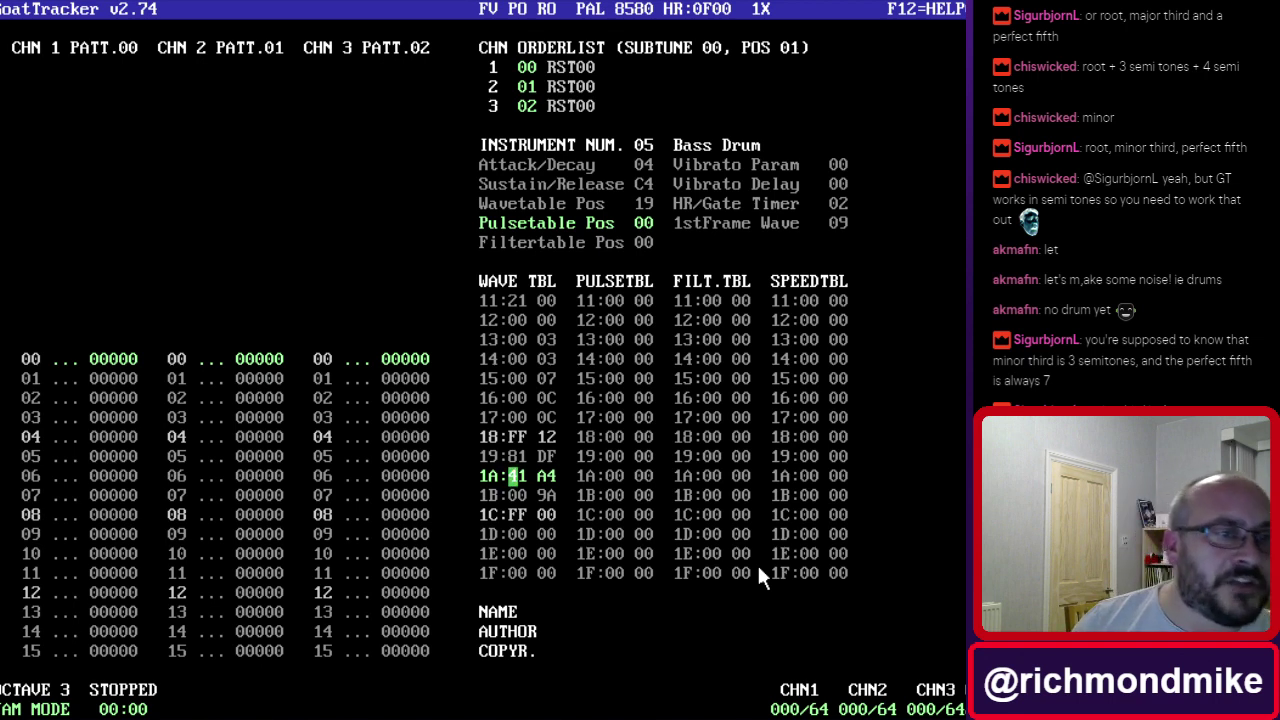
key(Right)
key(Right)
key(Down)
key(Down)
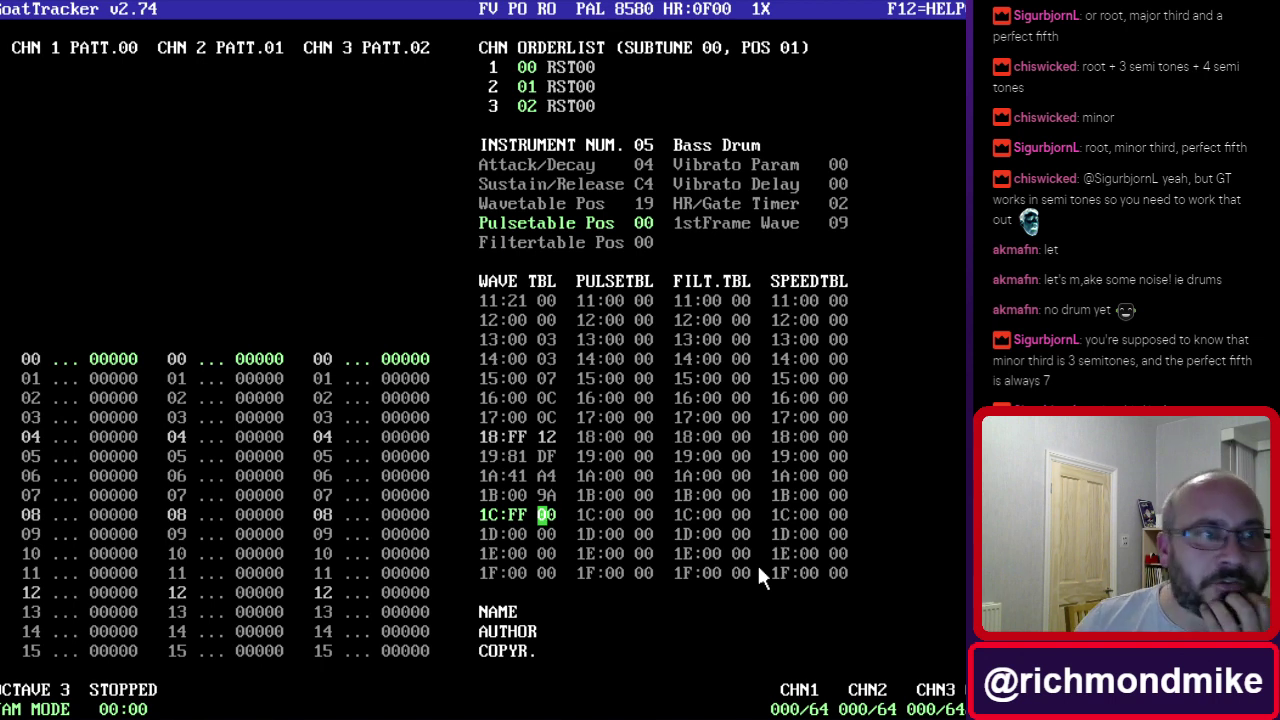
Insert a wavetable row ahead of the FF end row and set row 1C to 40 9A.
key(Left)
key(Insert)
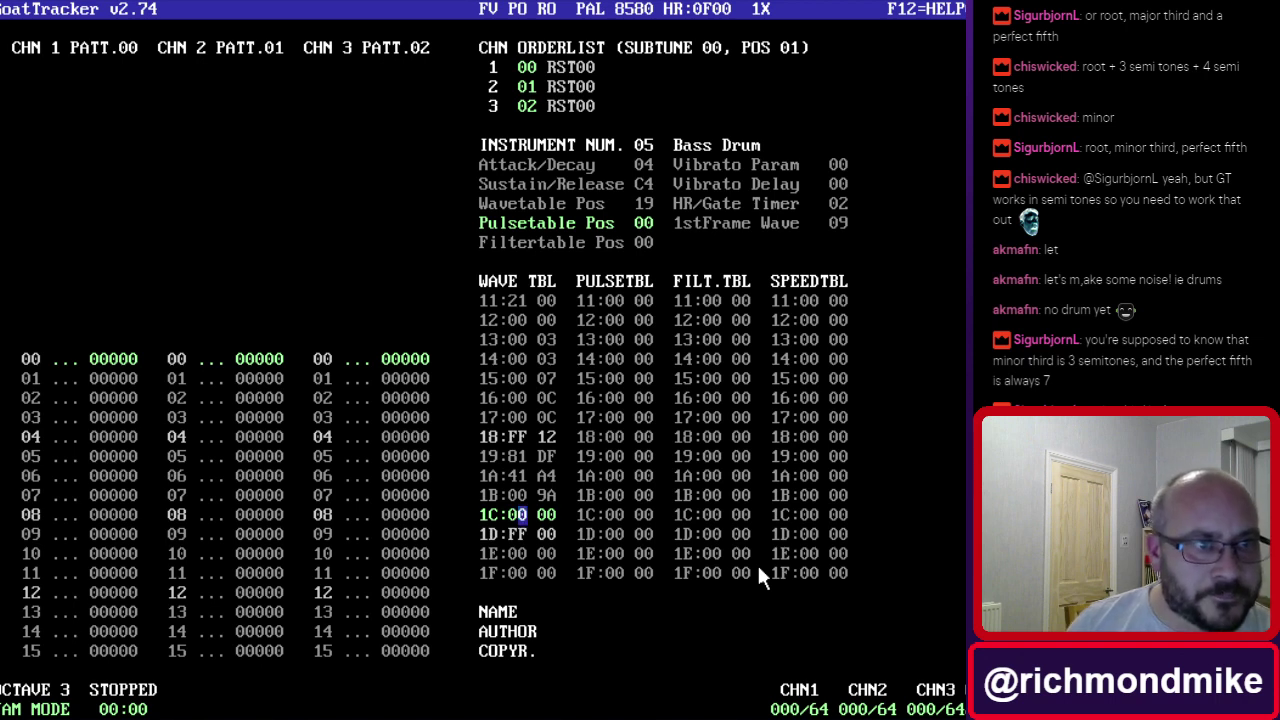
key(Up)
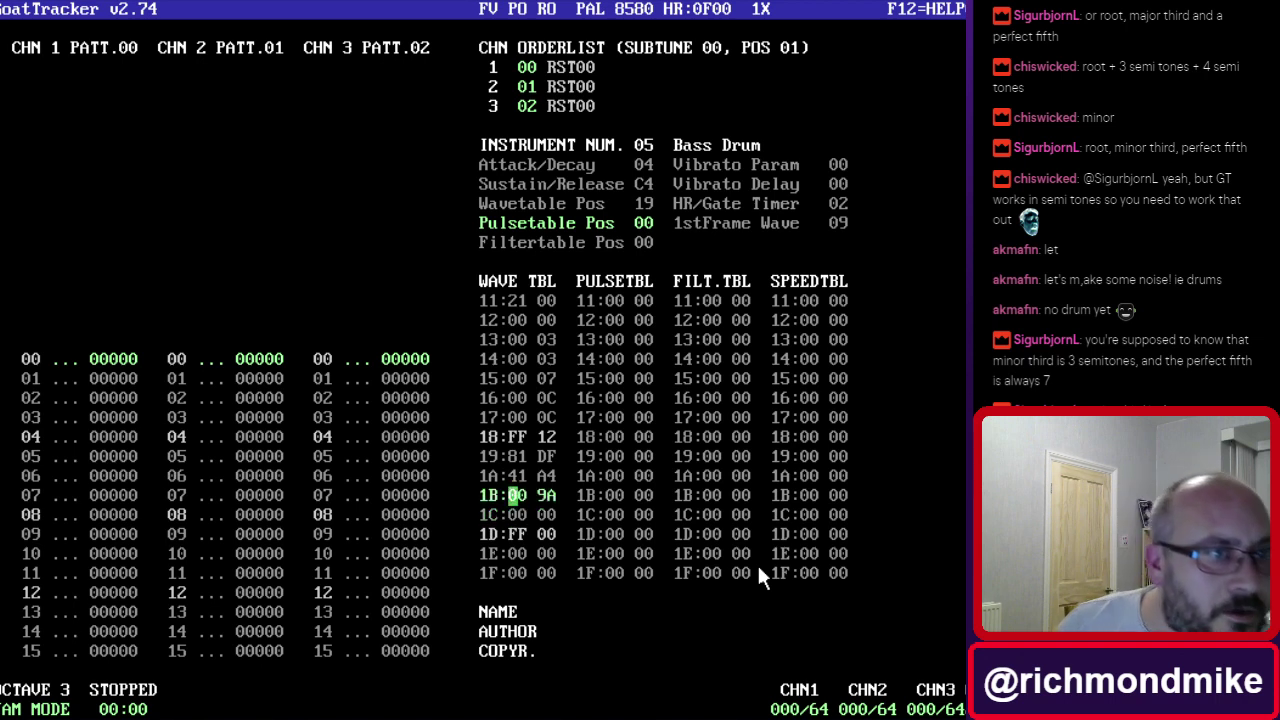
key(Down)
text(4)
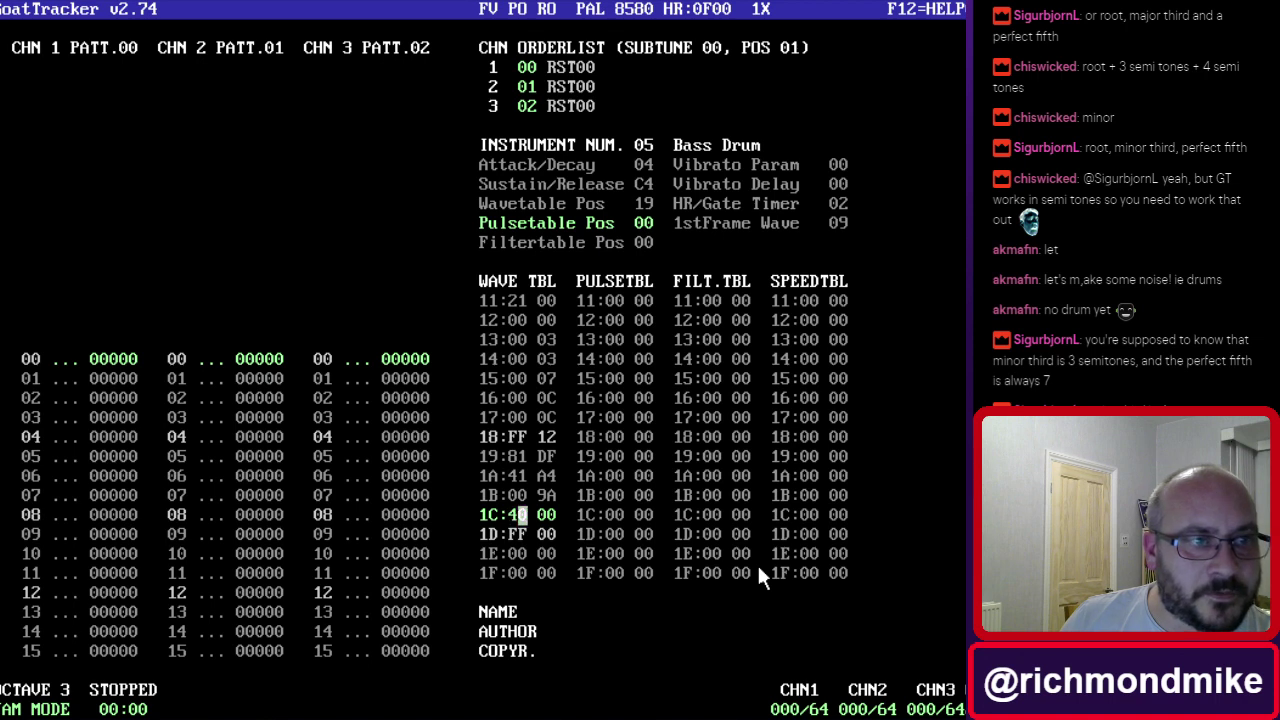
key(Up)
key(Up)
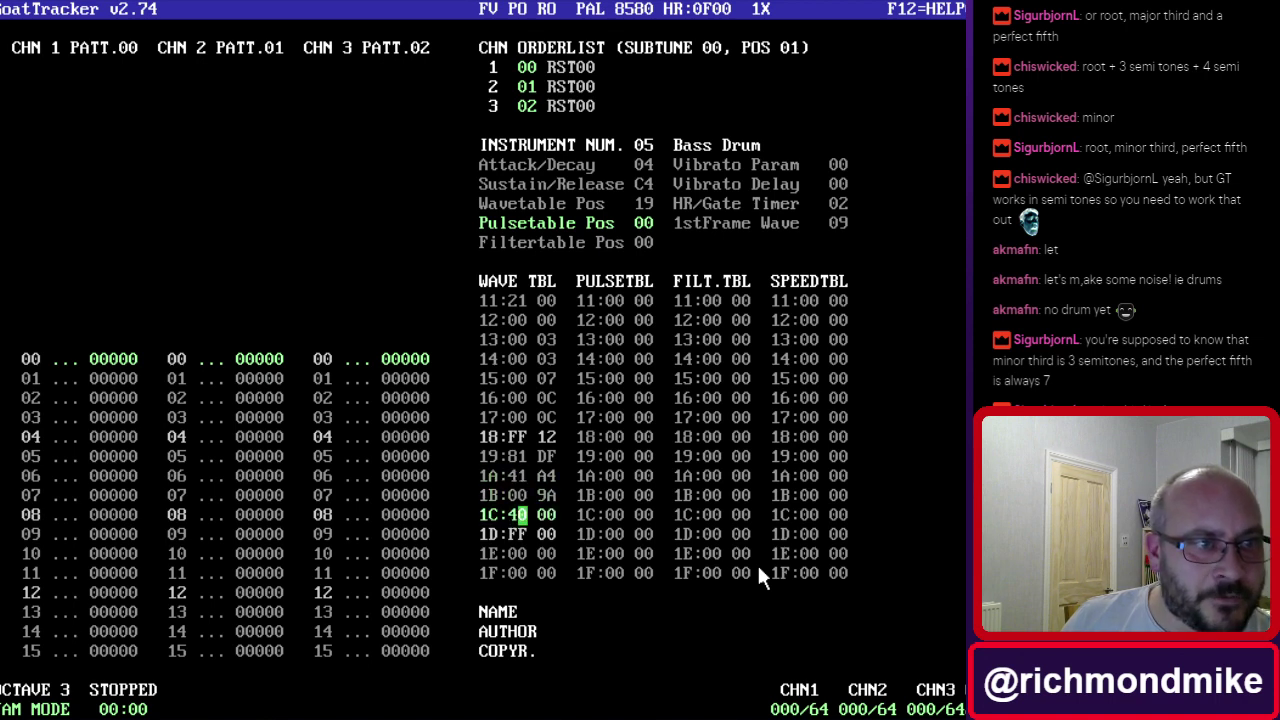
text(0 )
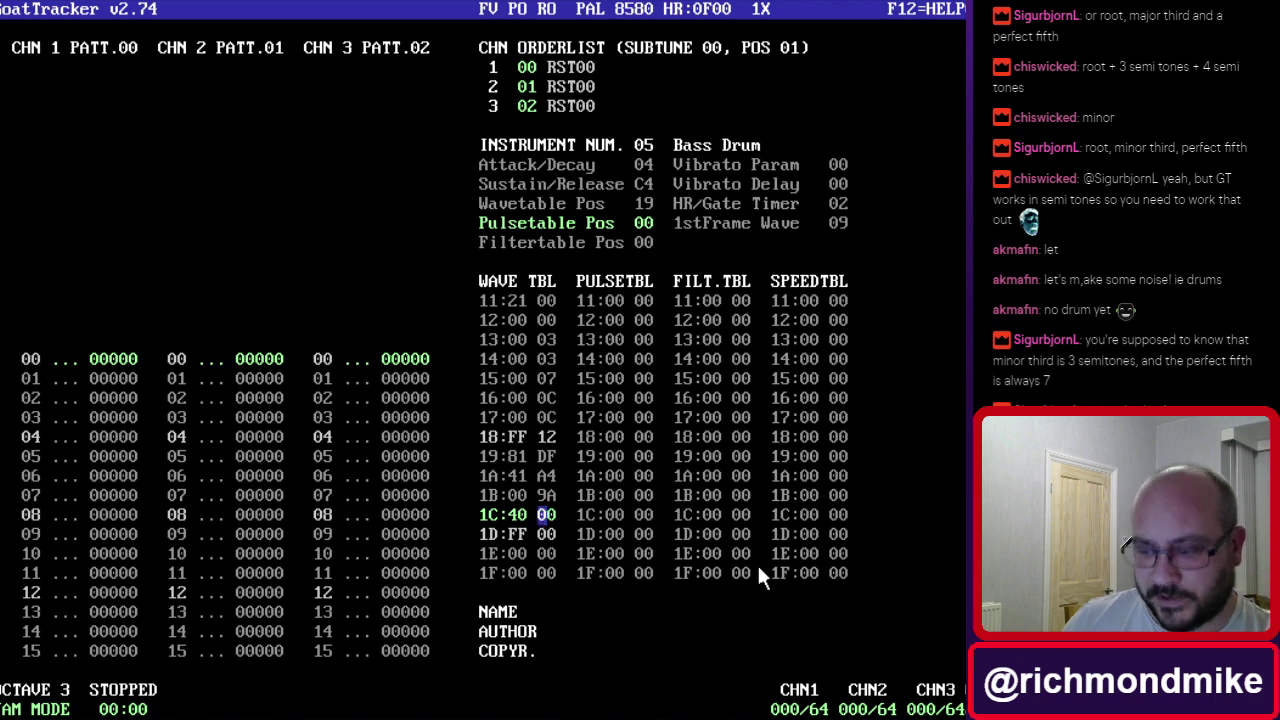
text(9A)
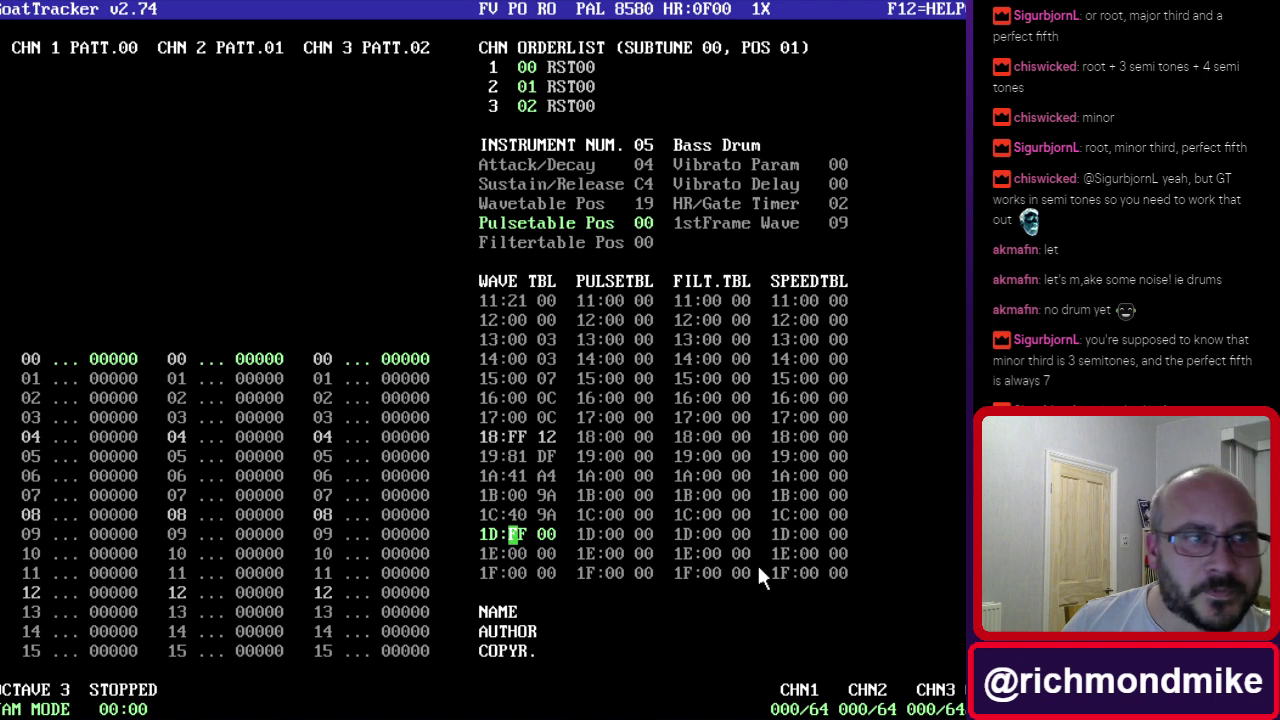
key(Up)
key(Up)
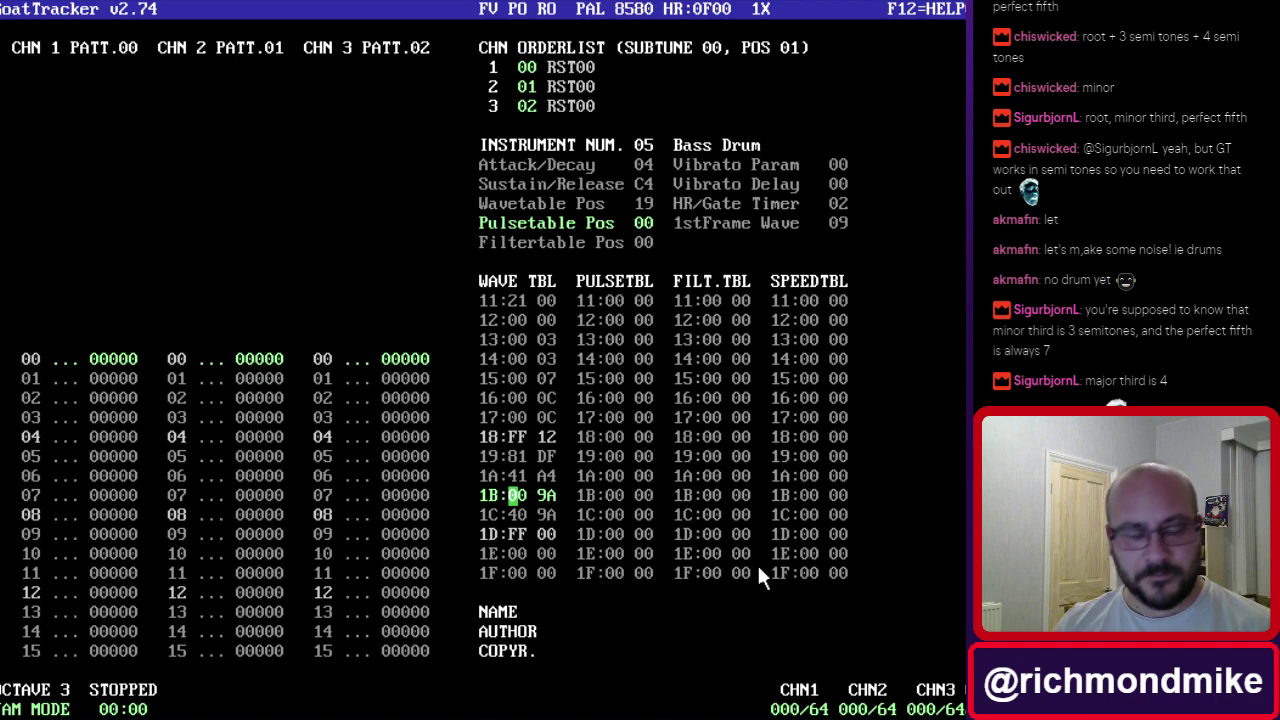
Switch to instrument 06 and name it Snare Drum.
click(653, 144)
click(690, 141)
text(S)
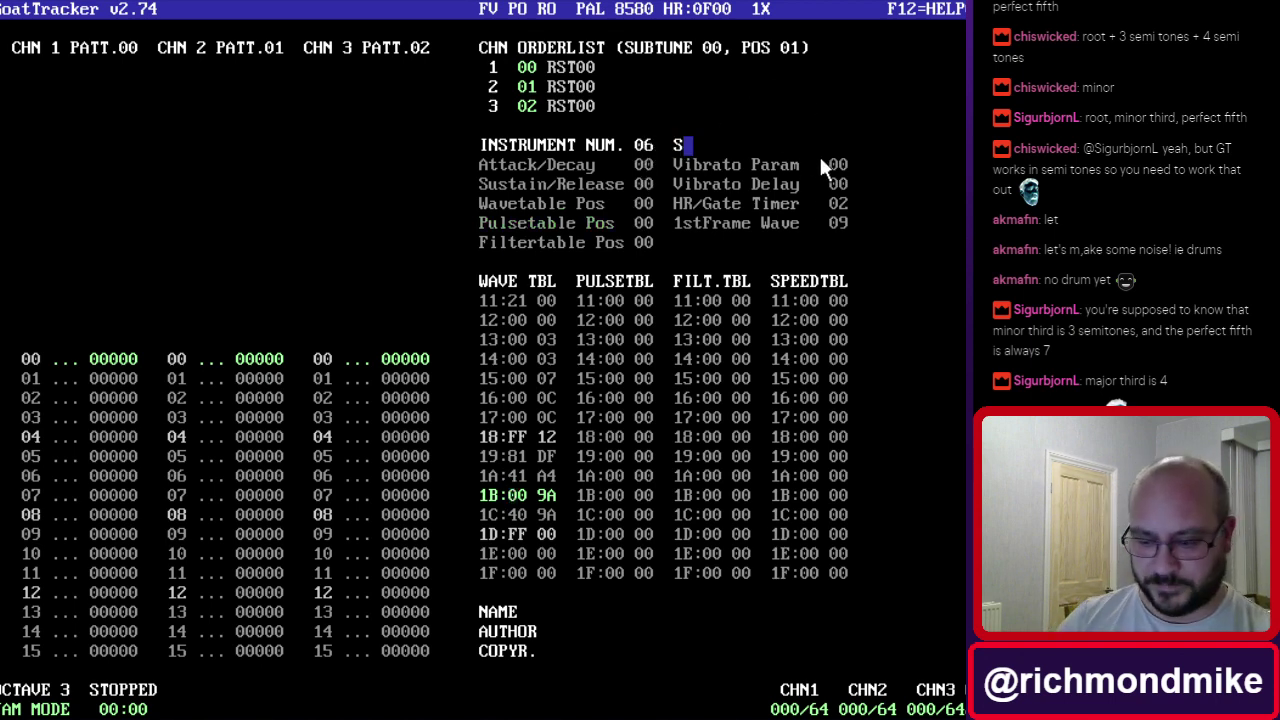
text(nar rum)
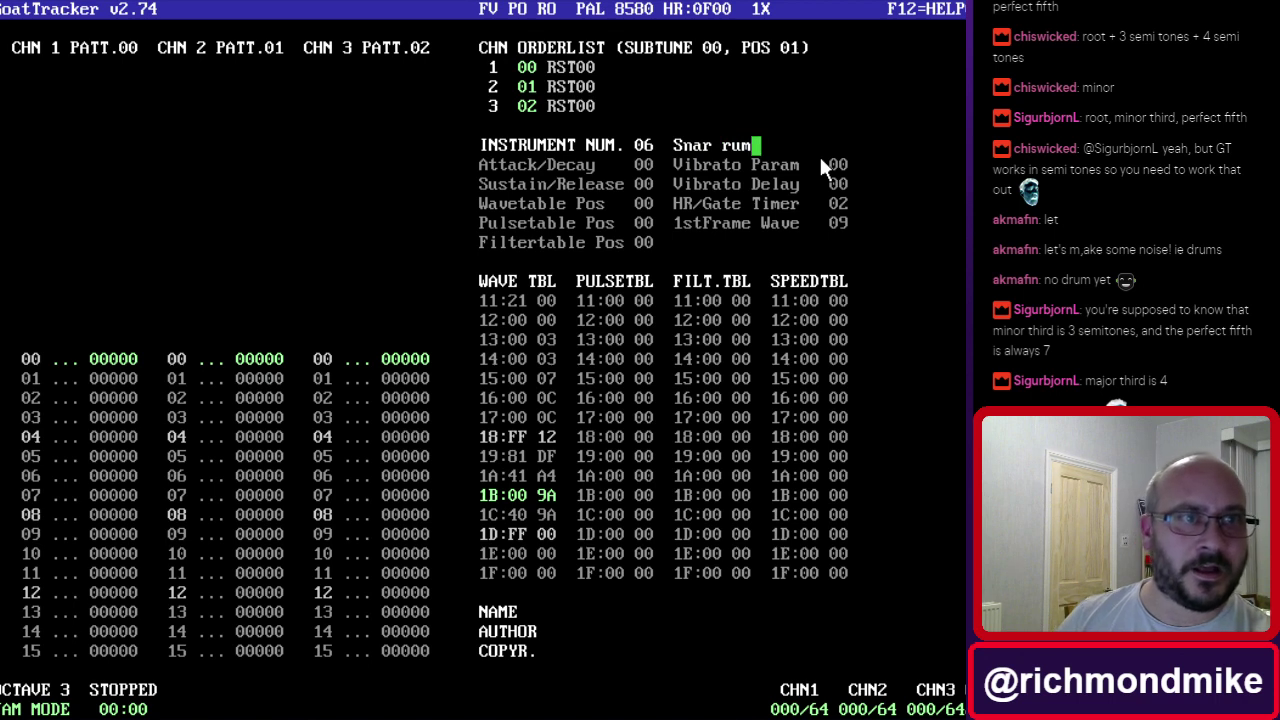
key(BackSpace)
key(BackSpace)
key(BackSpace)
key(BackSpace)
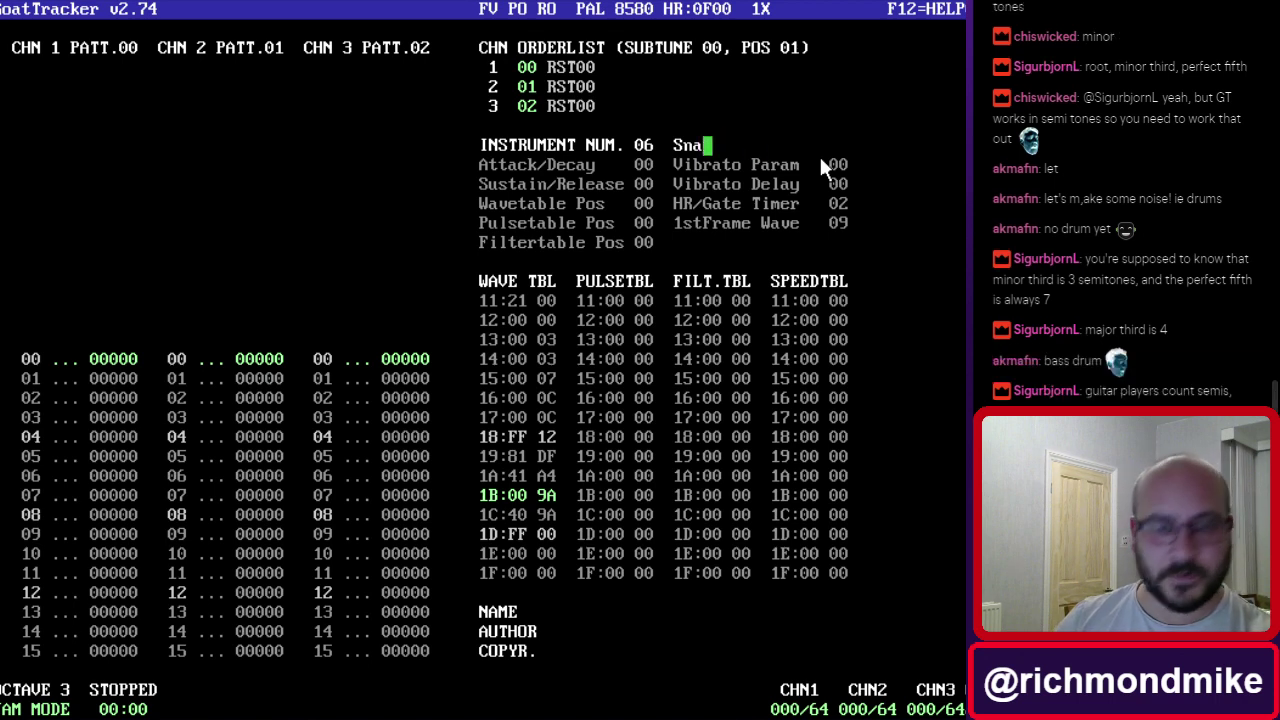
text(re Drum)
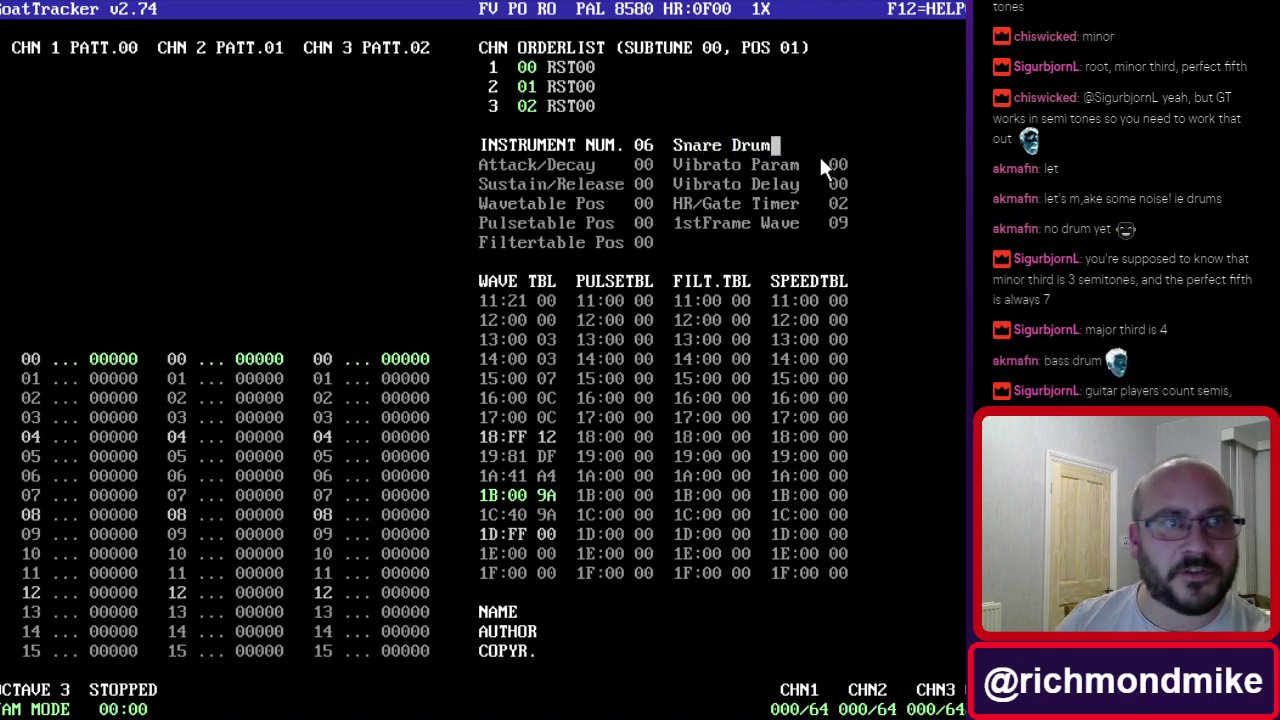
key(Return)
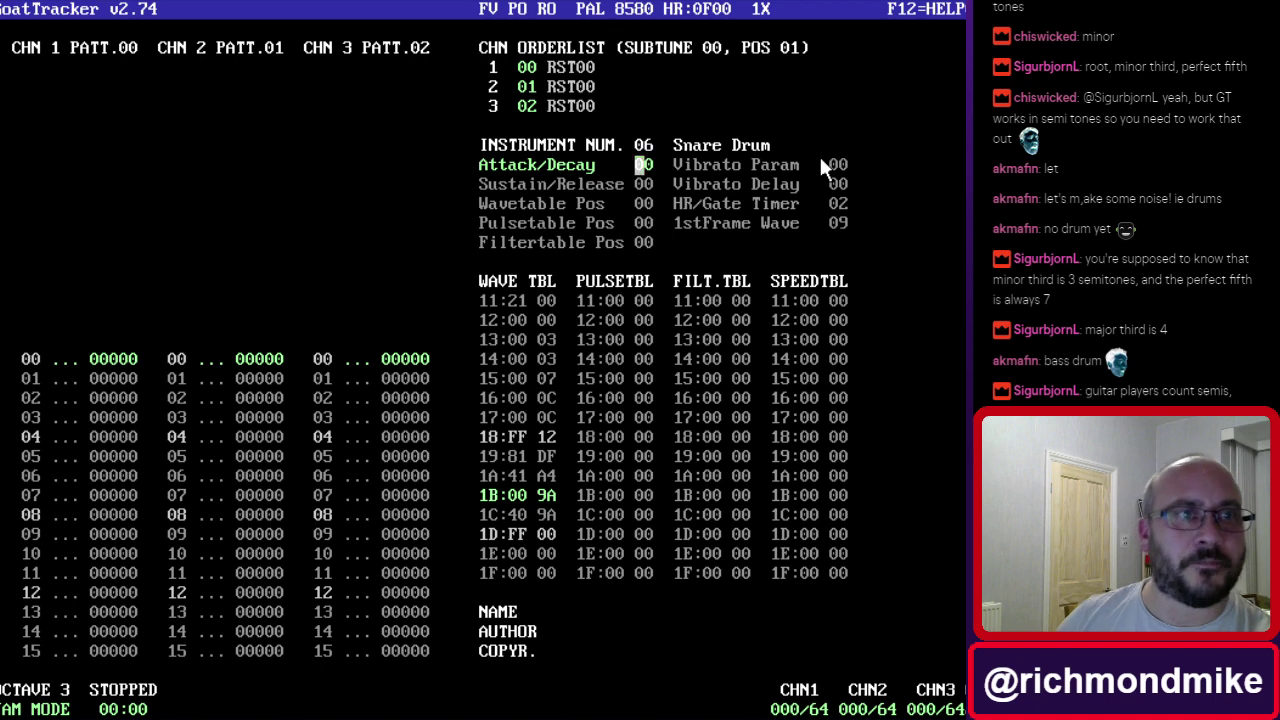
Return to the Bass Drum in instrument 05 and set its Pulsetable Pos to 04, the first free pulsetable row.
click(645, 145)
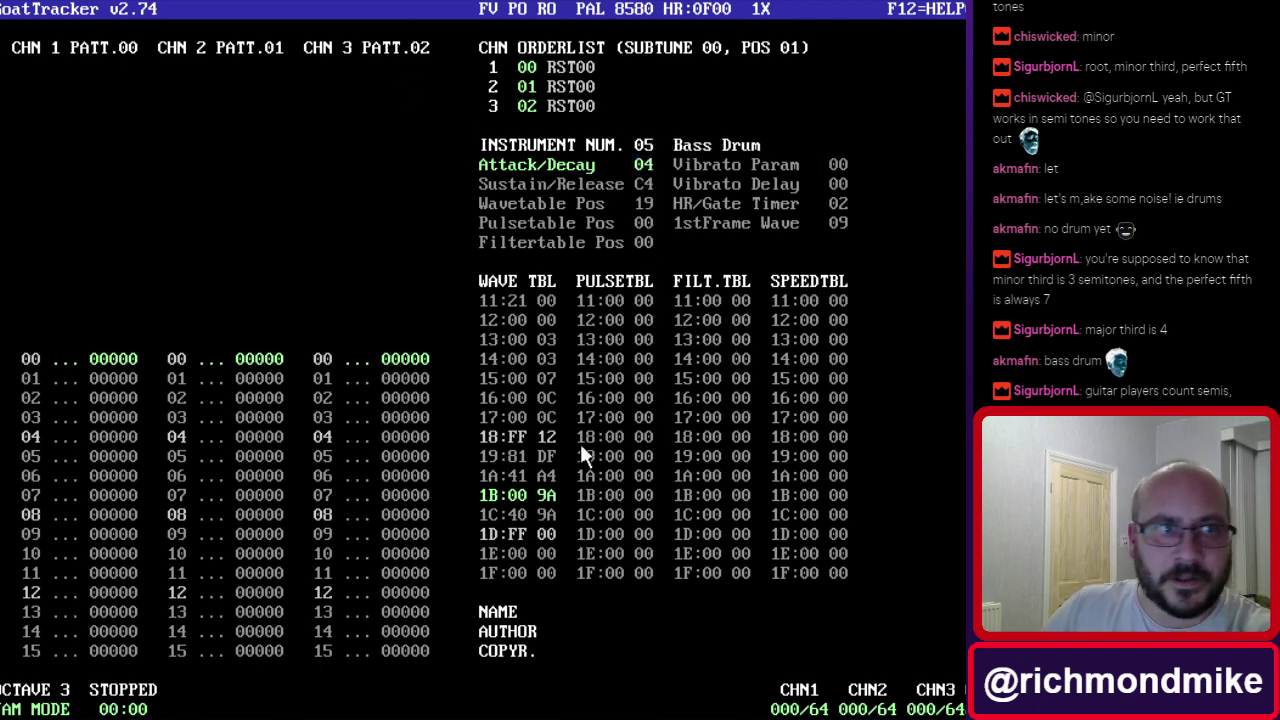
click(641, 340)
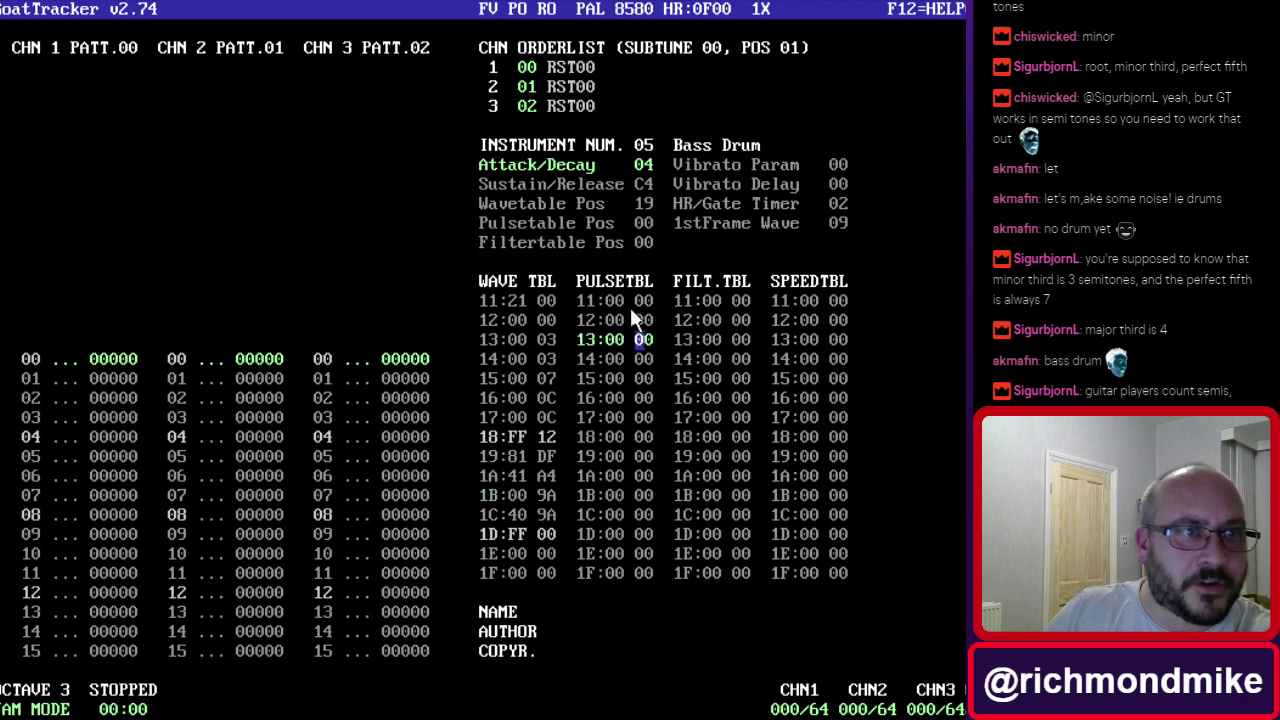
click(630, 307)
key(Up)
key(Up)
key(Up)
key(Up)
key(Up)
key(Up)
key(Up)
key(Up)
key(Up)
key(Up)
key(Up)
key(Up)
key(Up)
key(Up)
key(Up)
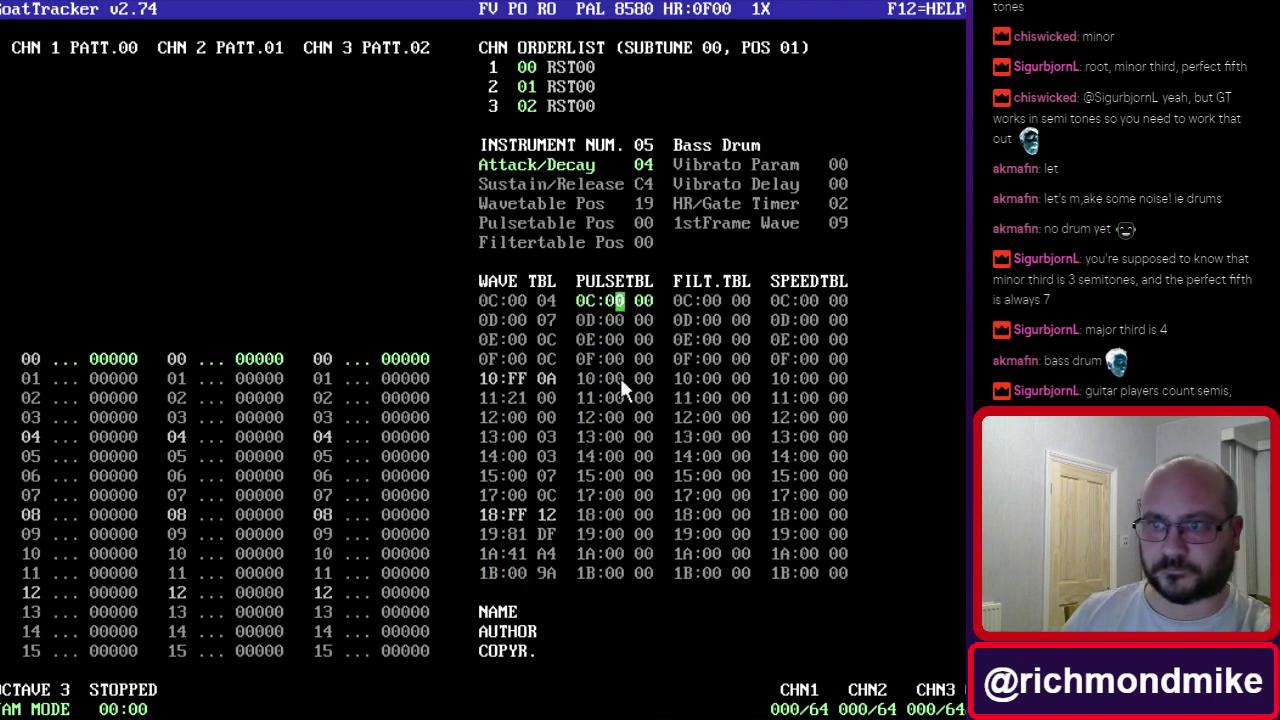
key(Up)
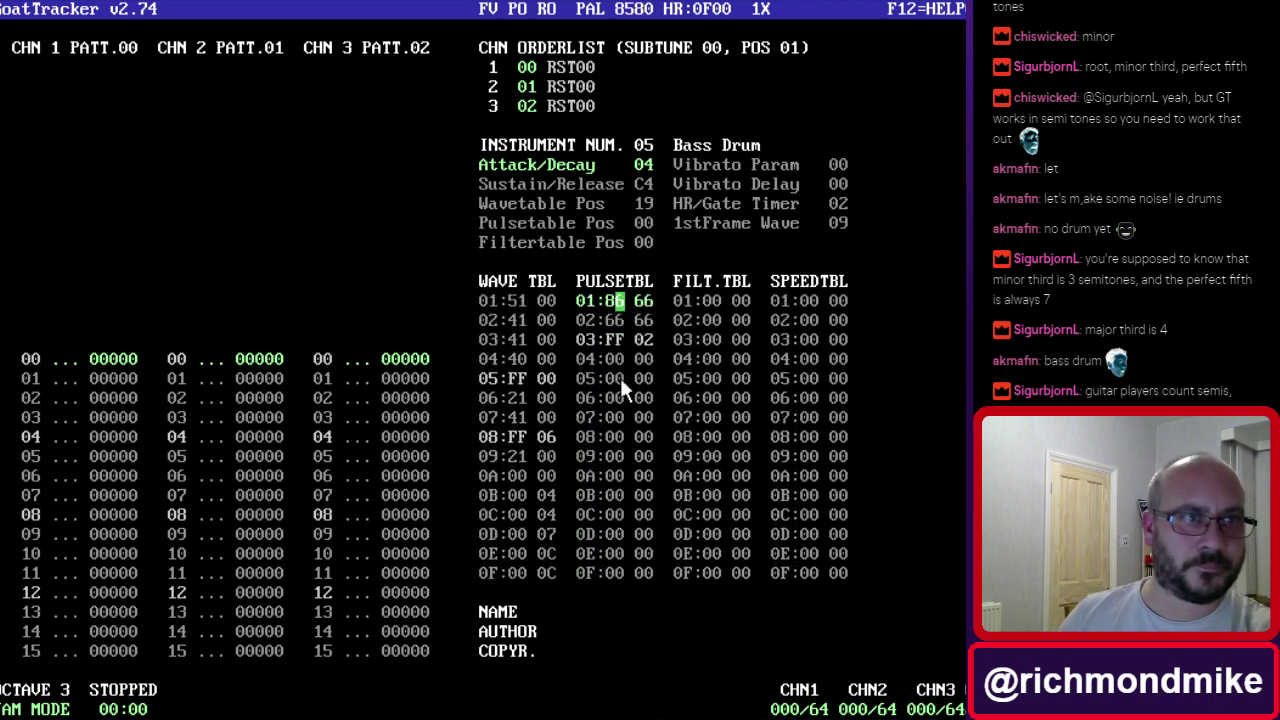
key(Down)
key(Down)
key(Down)
key(Left)
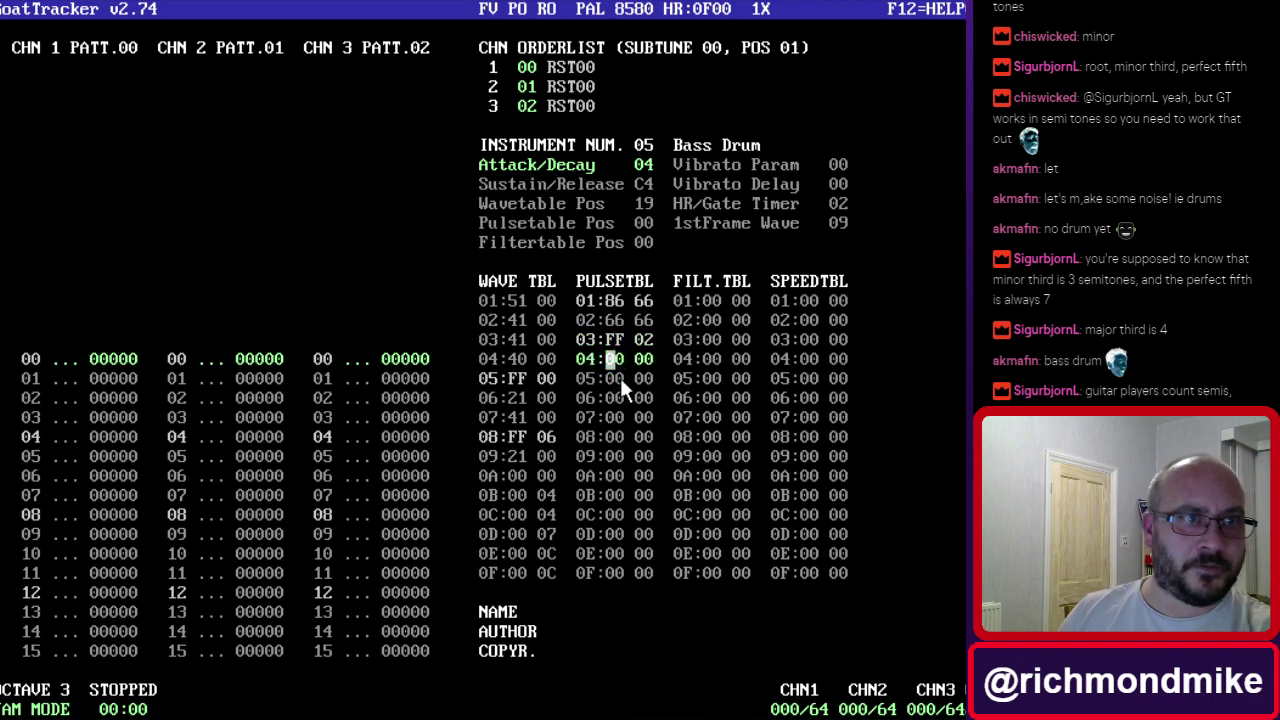
click(646, 222)
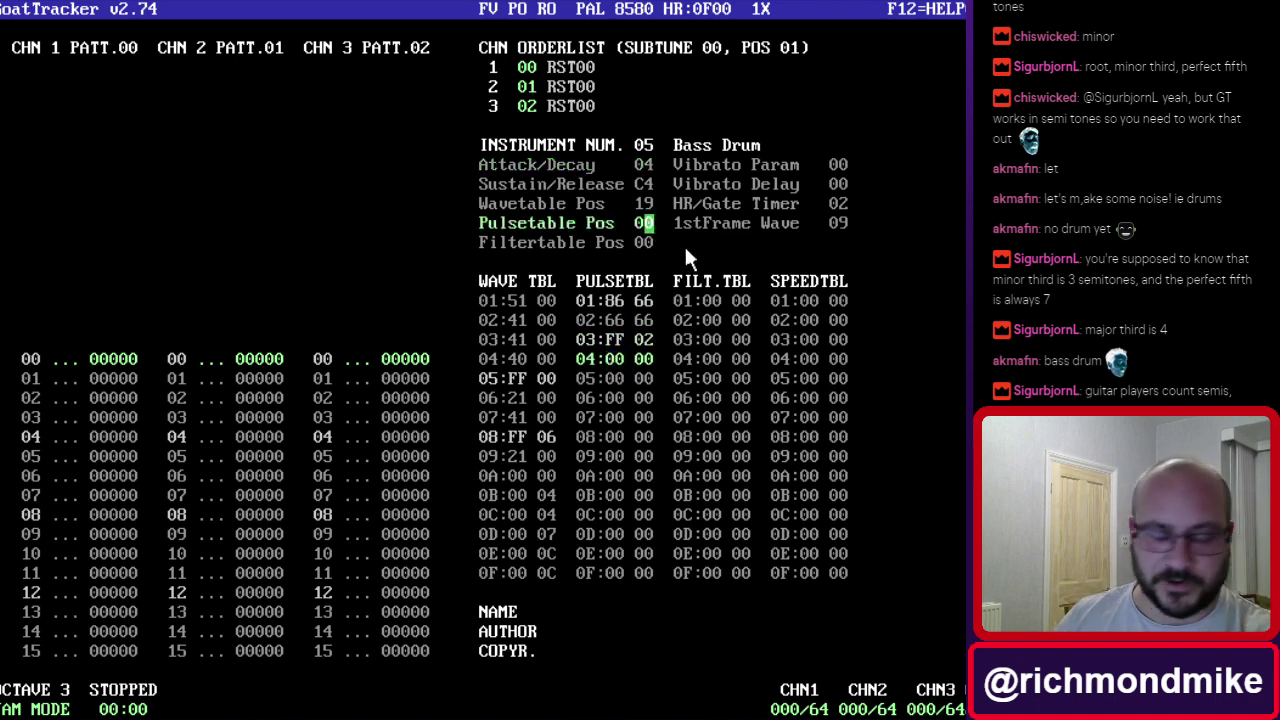
text(04)
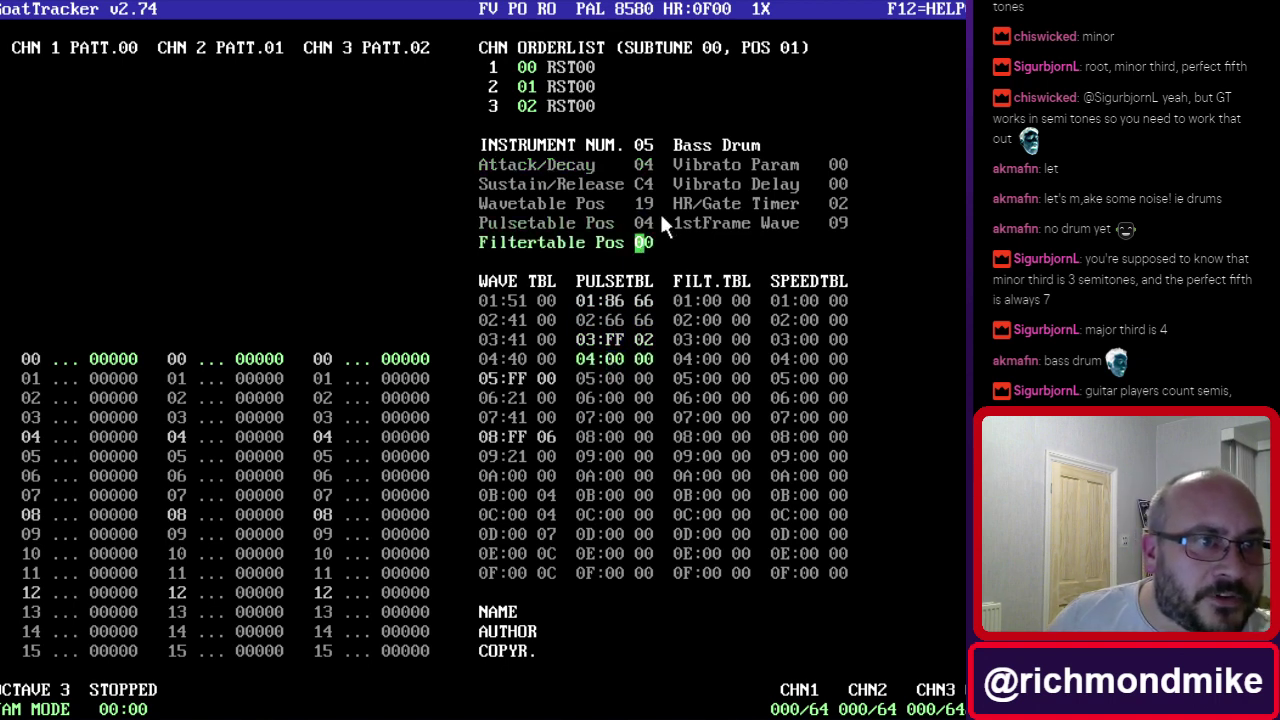
Enter 88 00 in pulsetable row 04 as the first row of the Bass Drum's pulse program.
click(612, 358)
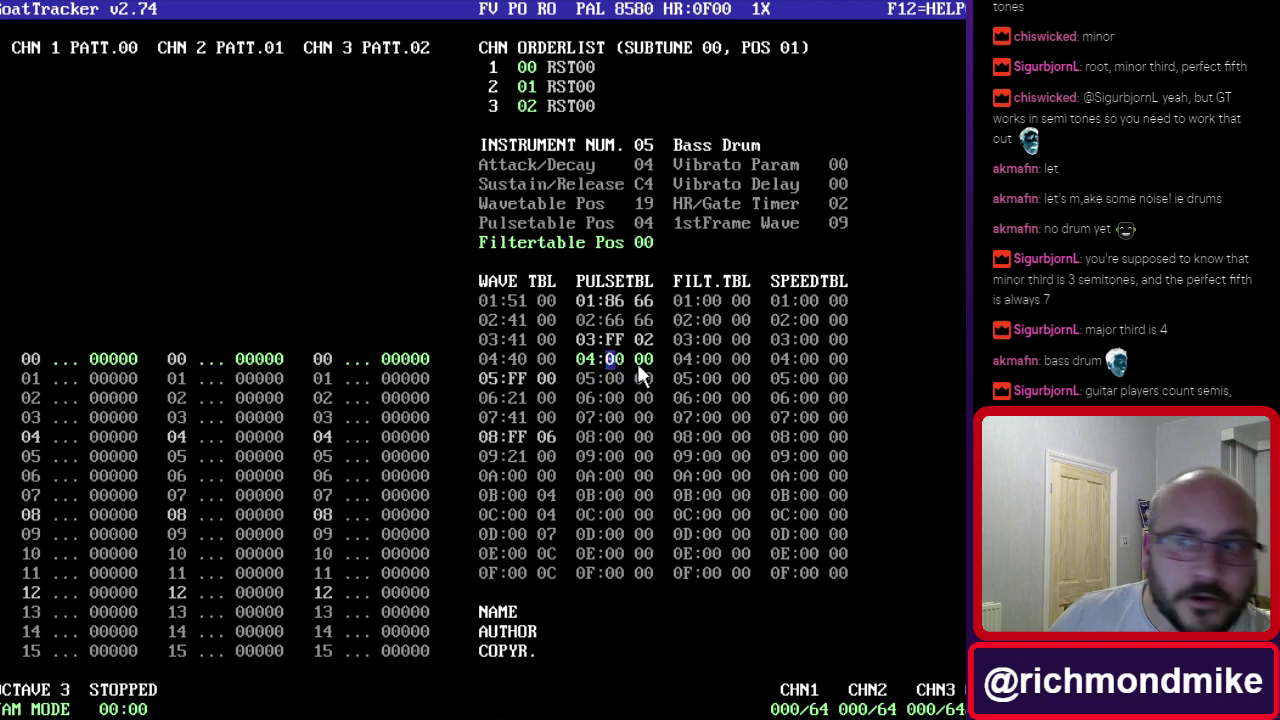
text(88)
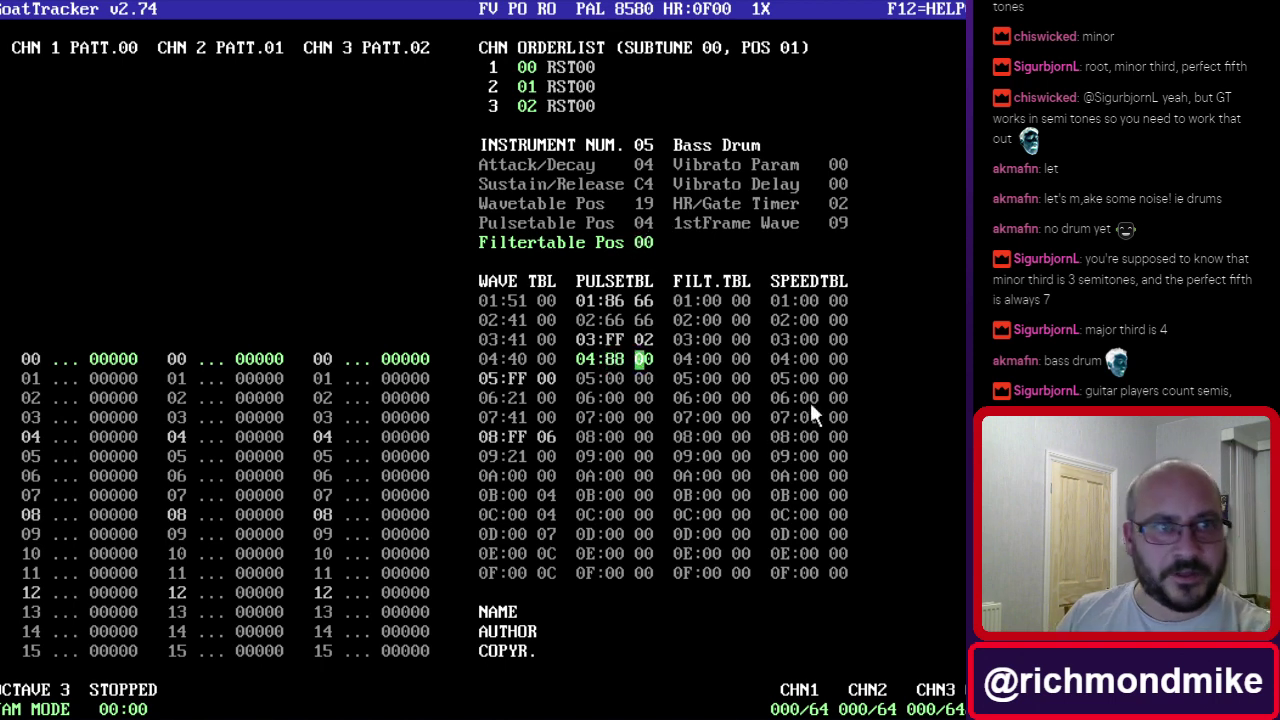
key(Left)
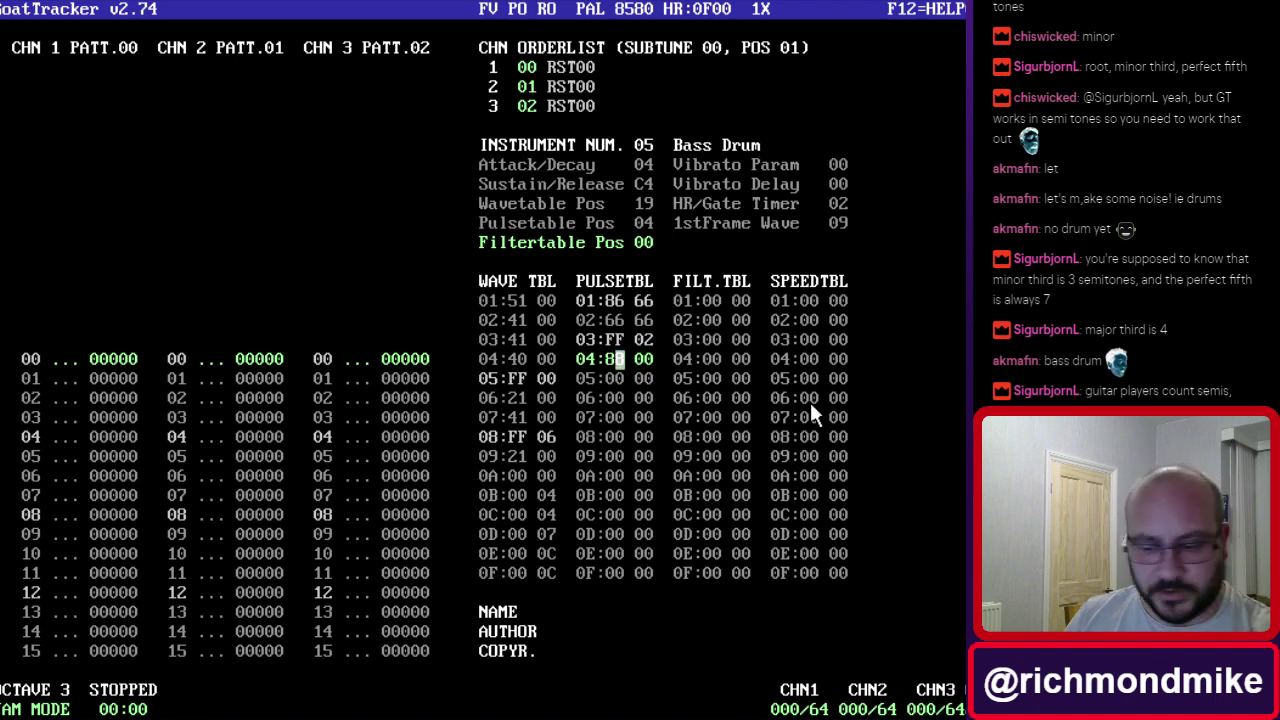
key(Right)
key(Left)
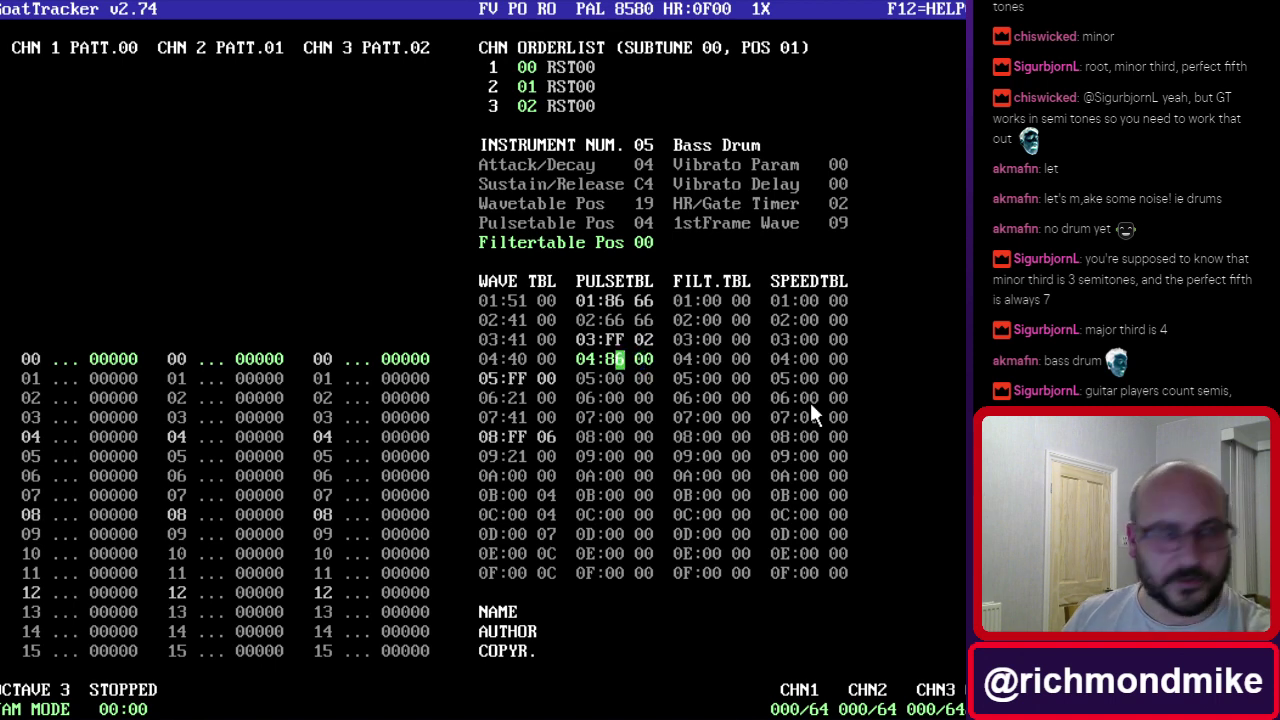
key(Right)
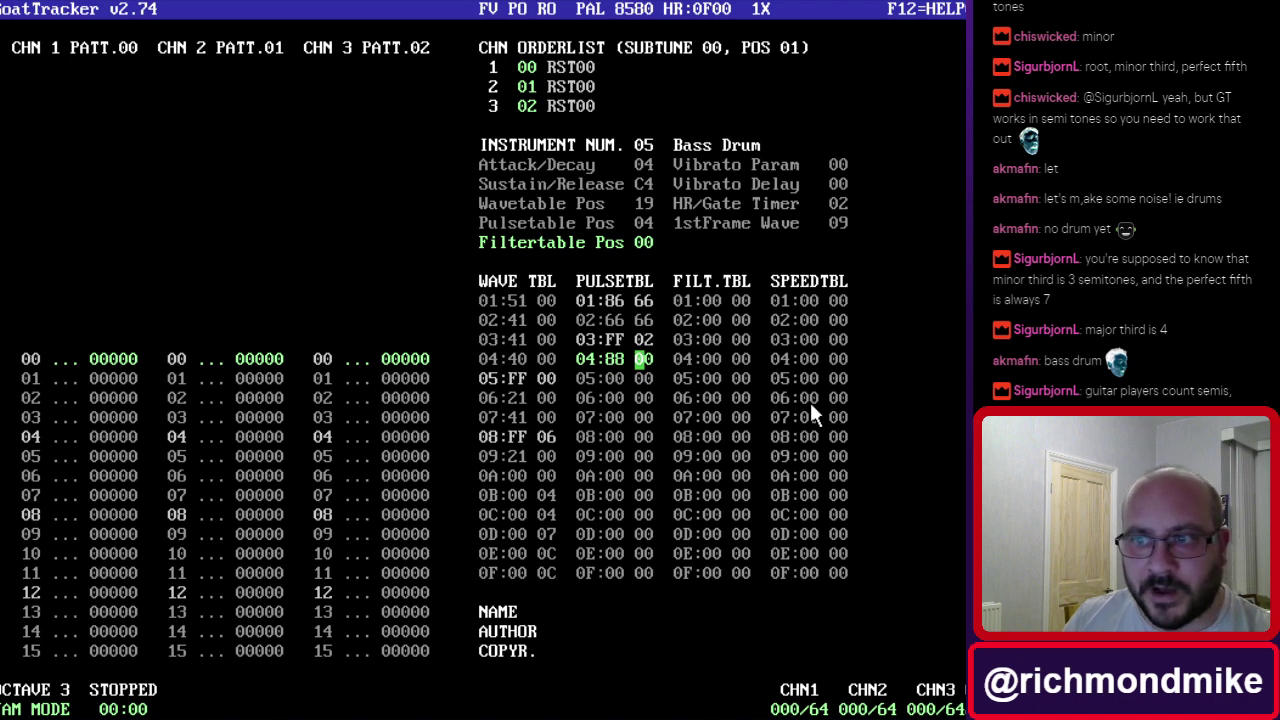
Set pulsetable row 05 to 02 00.
key(Down)
key(Left)
text(2)
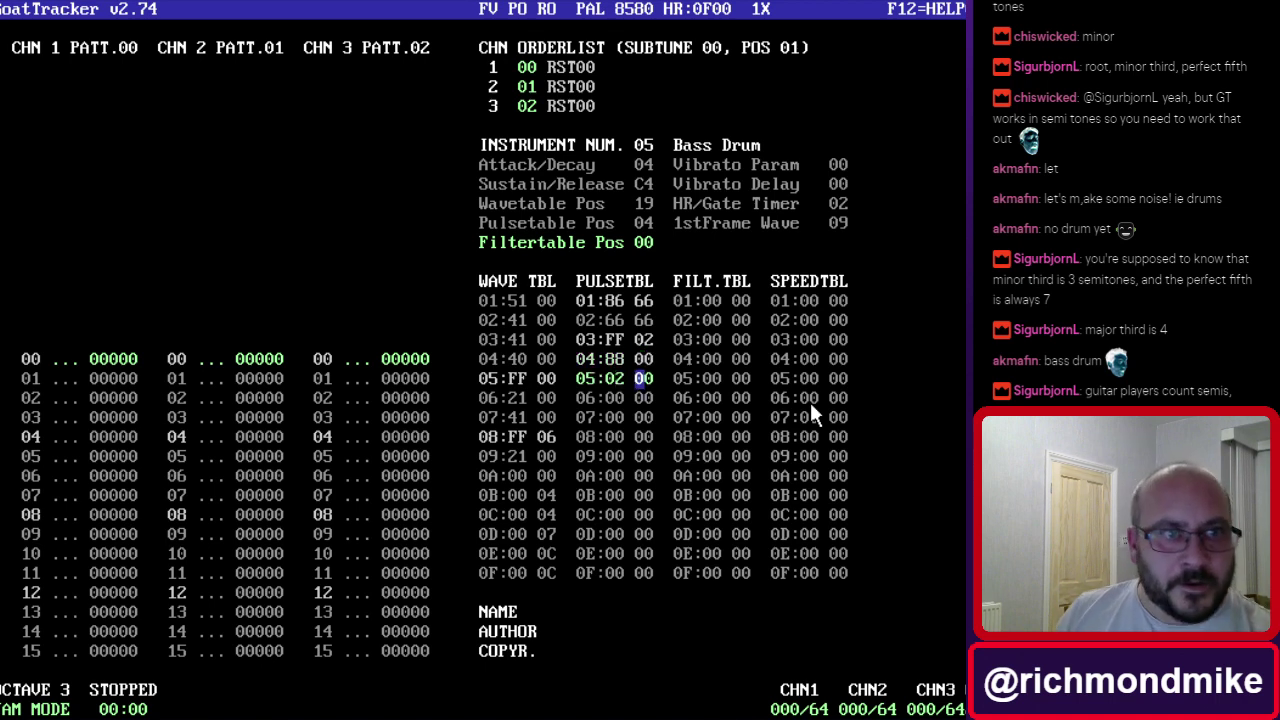
key(Down)
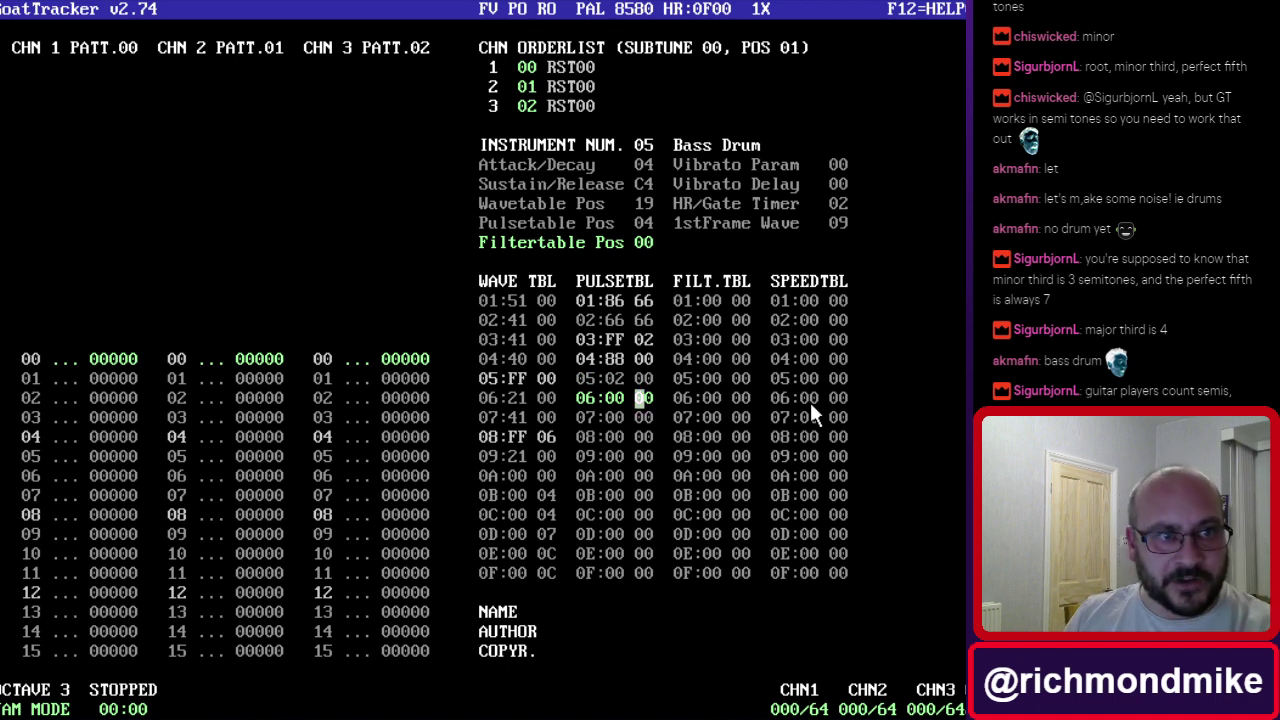
key(Up)
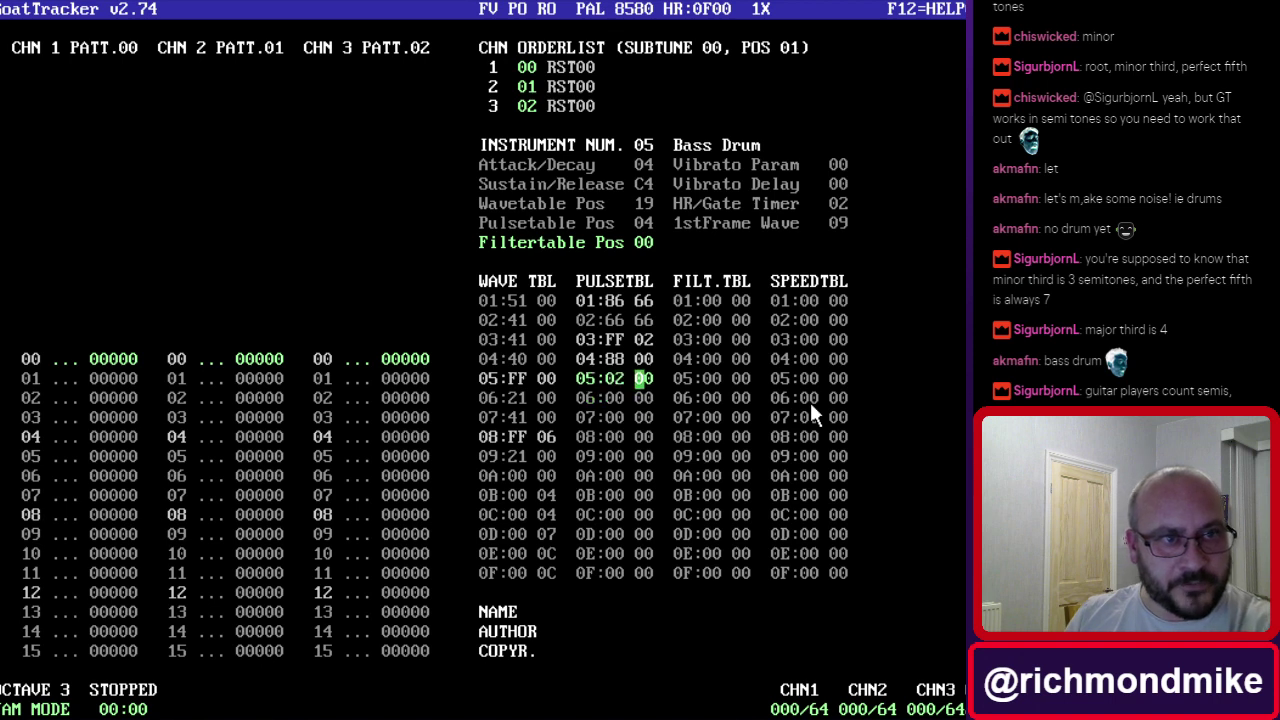
Set pulsetable row 06 to 83 00 and continue to row 07.
key(Down)
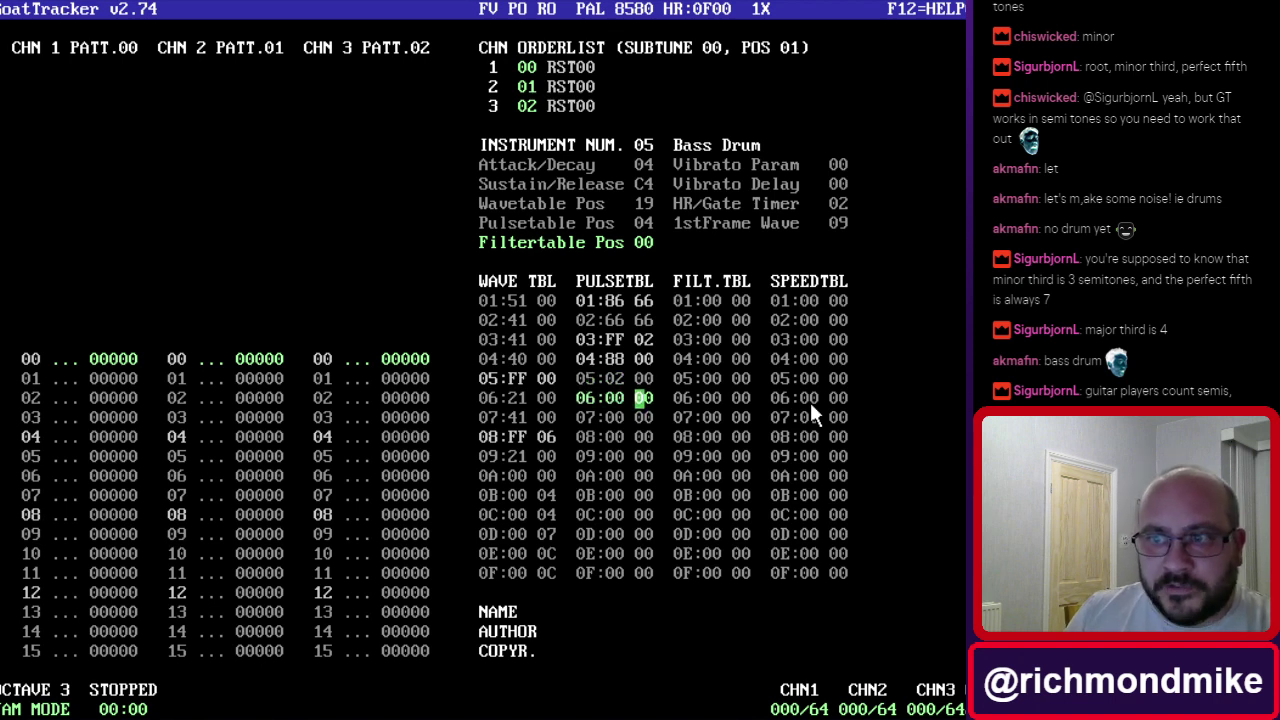
key(Left)
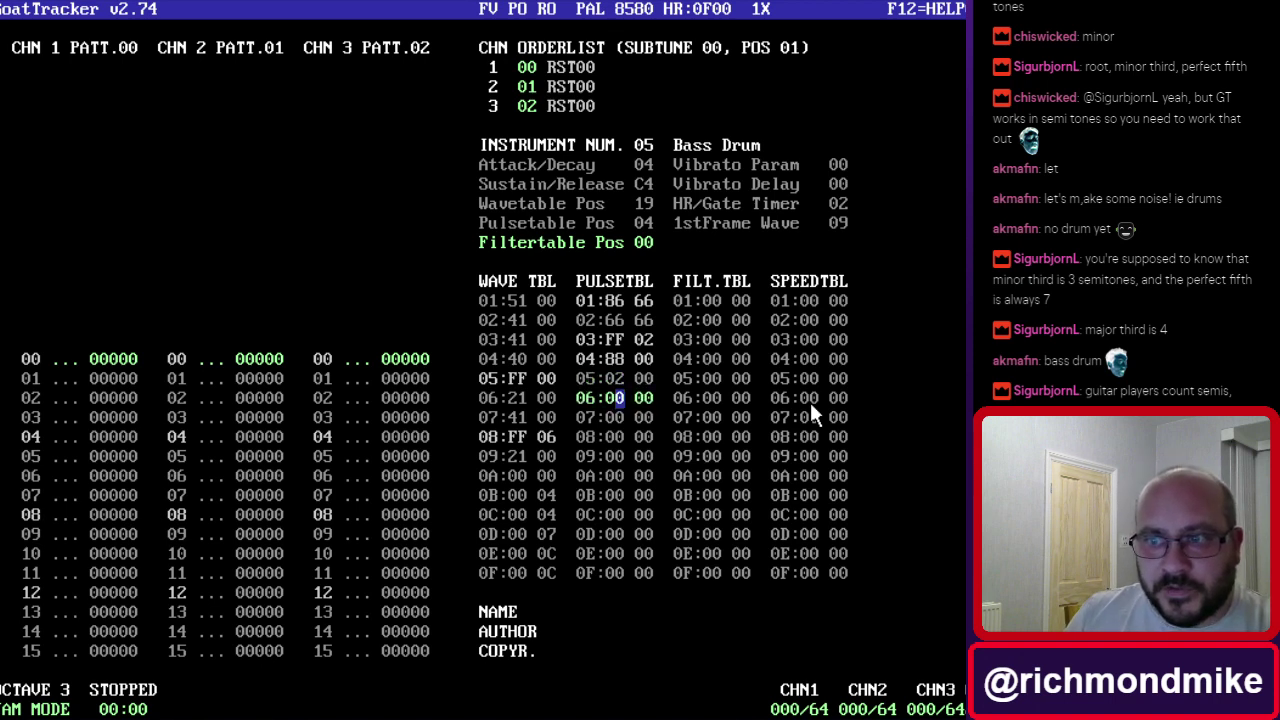
key(Left)
text(83)
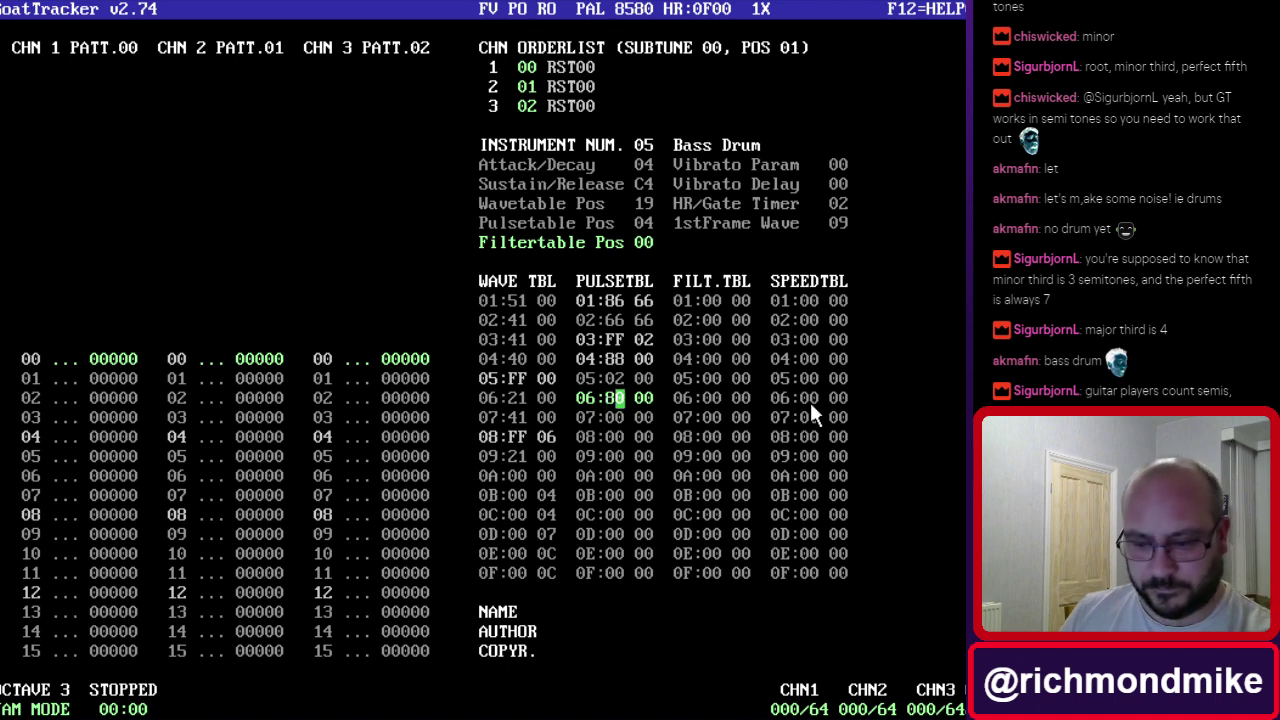
key(Down)
key(Left)
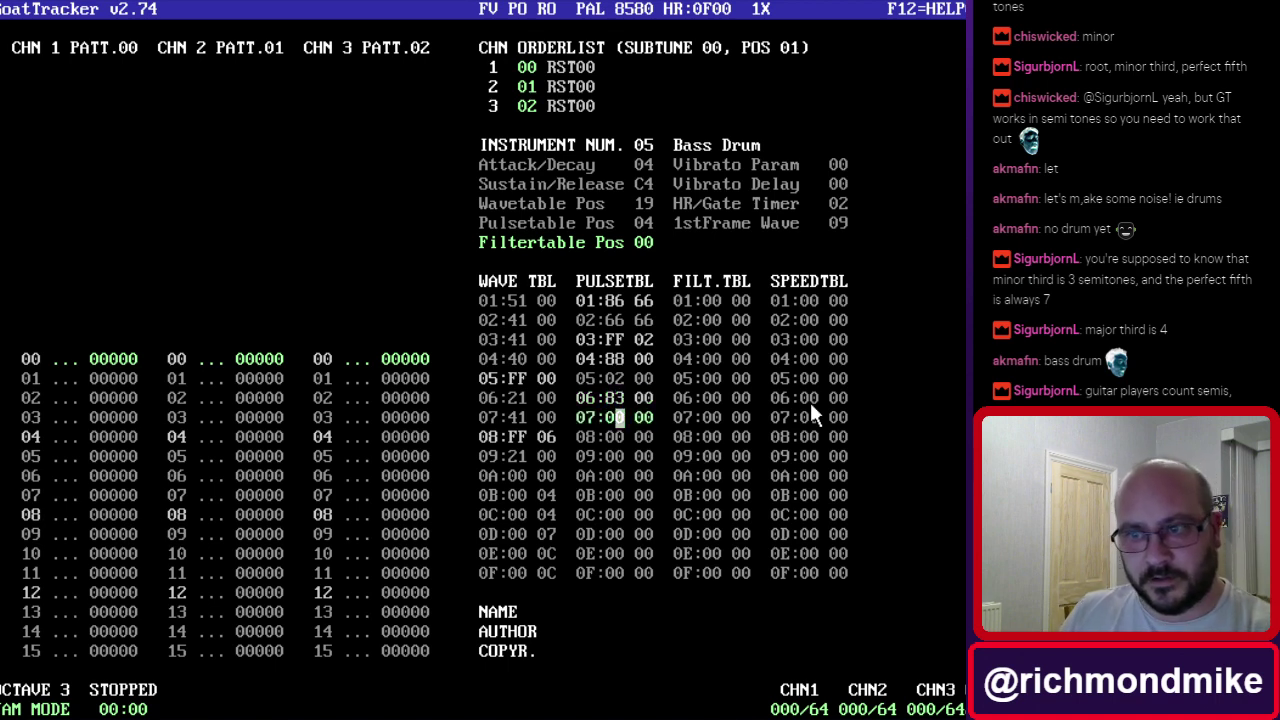
Set pulsetable row 07 to 7F FE and end the Bass Drum's pulse program with FF 00 in row 08.
key(Left)
text(7F)
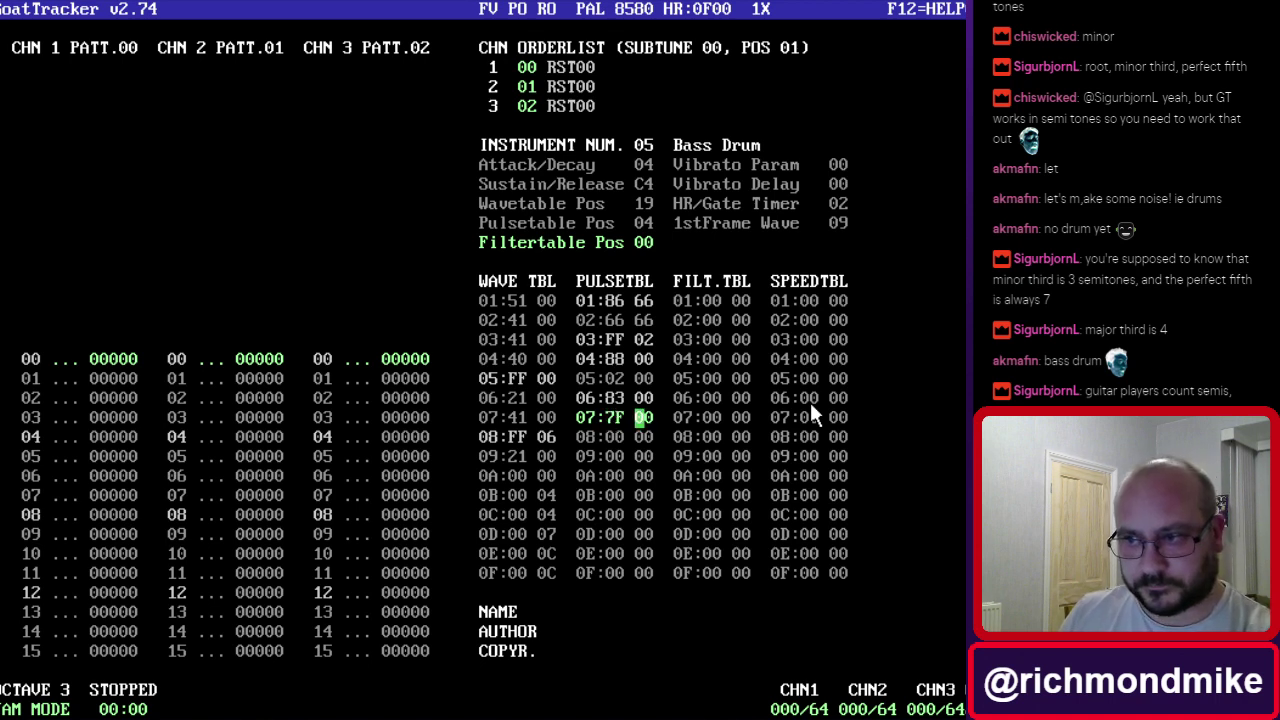
text(FE)
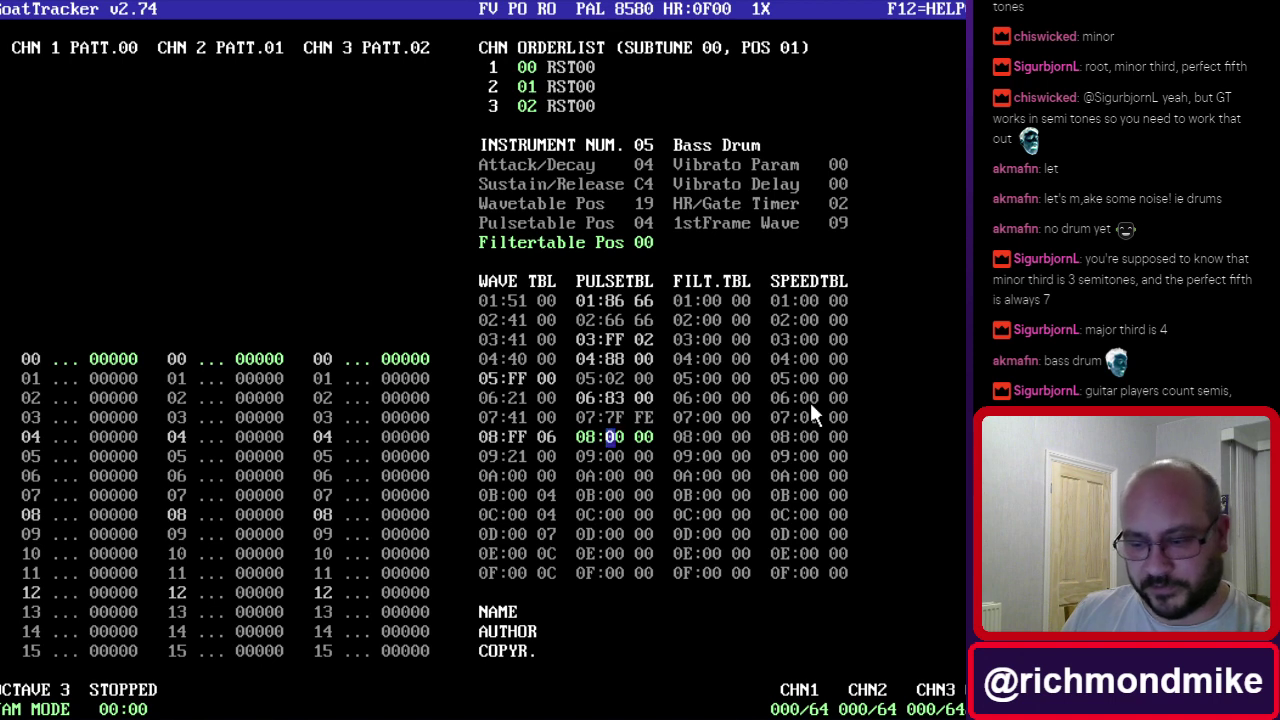
text(FF)
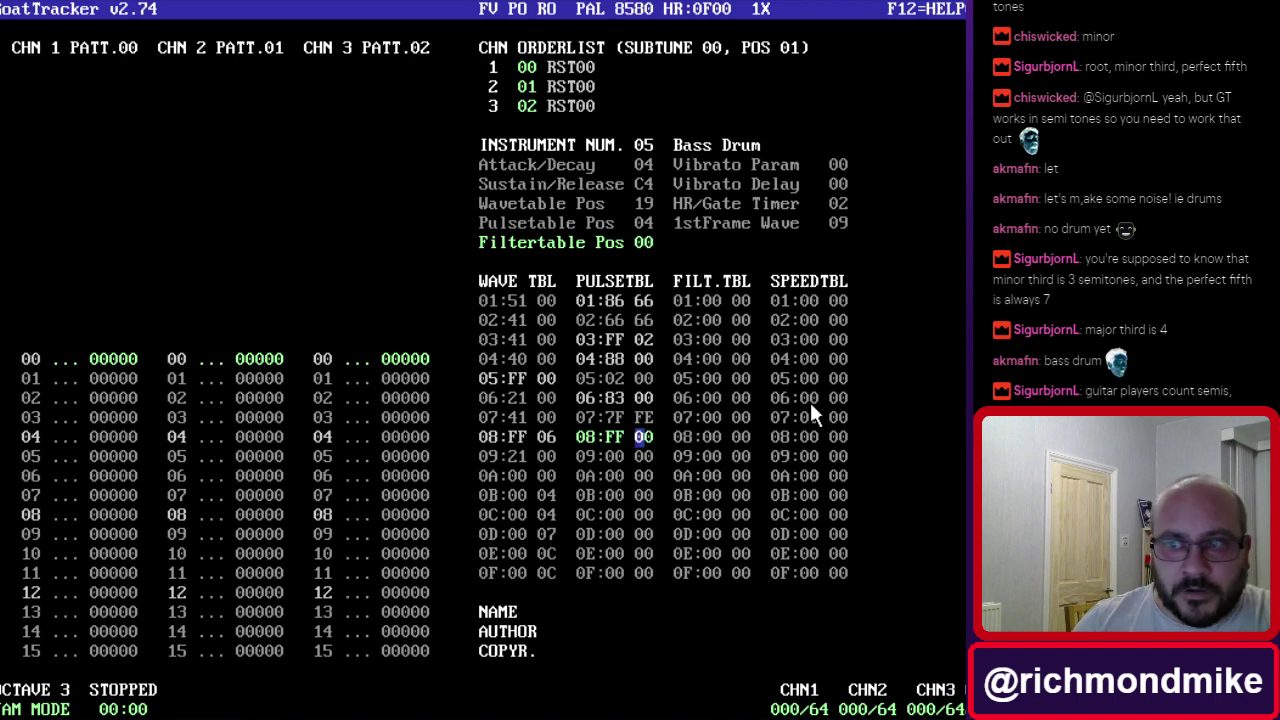
key(Up)
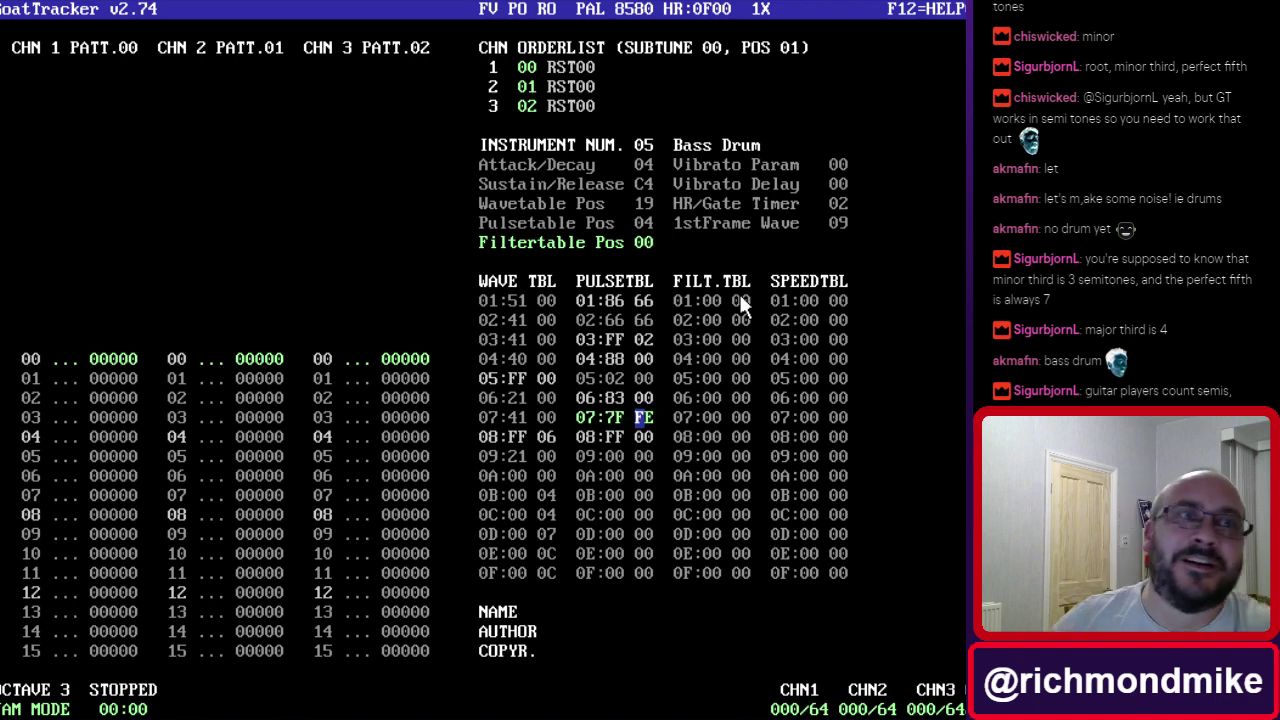
click(617, 417)
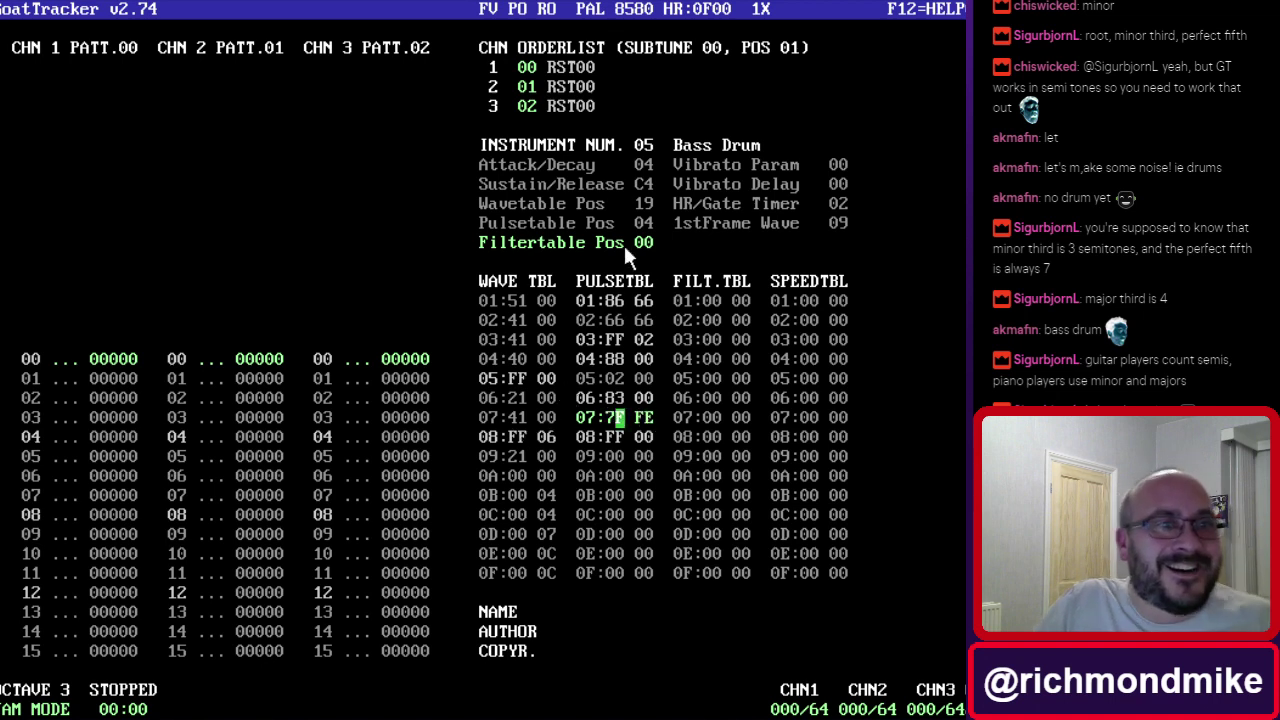
Switch to the Snare Drum in instrument 06 and set its Attack/Decay to 05 and Sustain/Release to E5.
key(KP_Add)
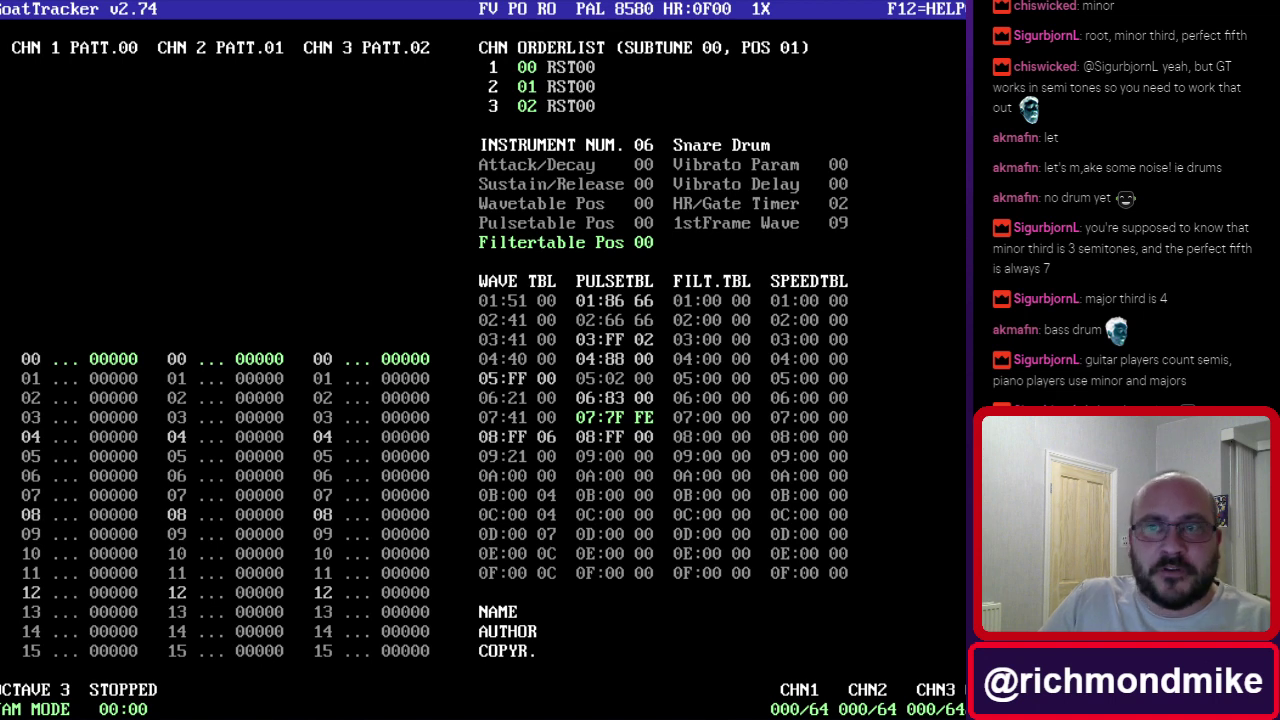
click(641, 166)
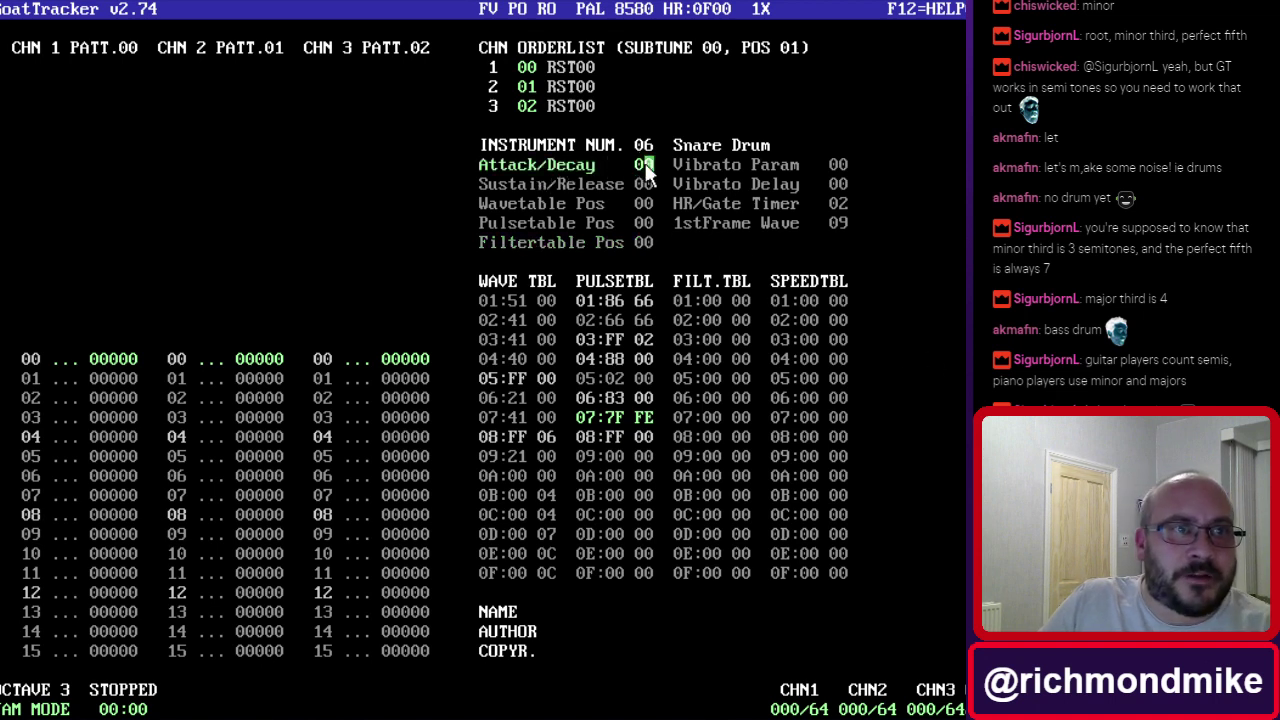
text(5)
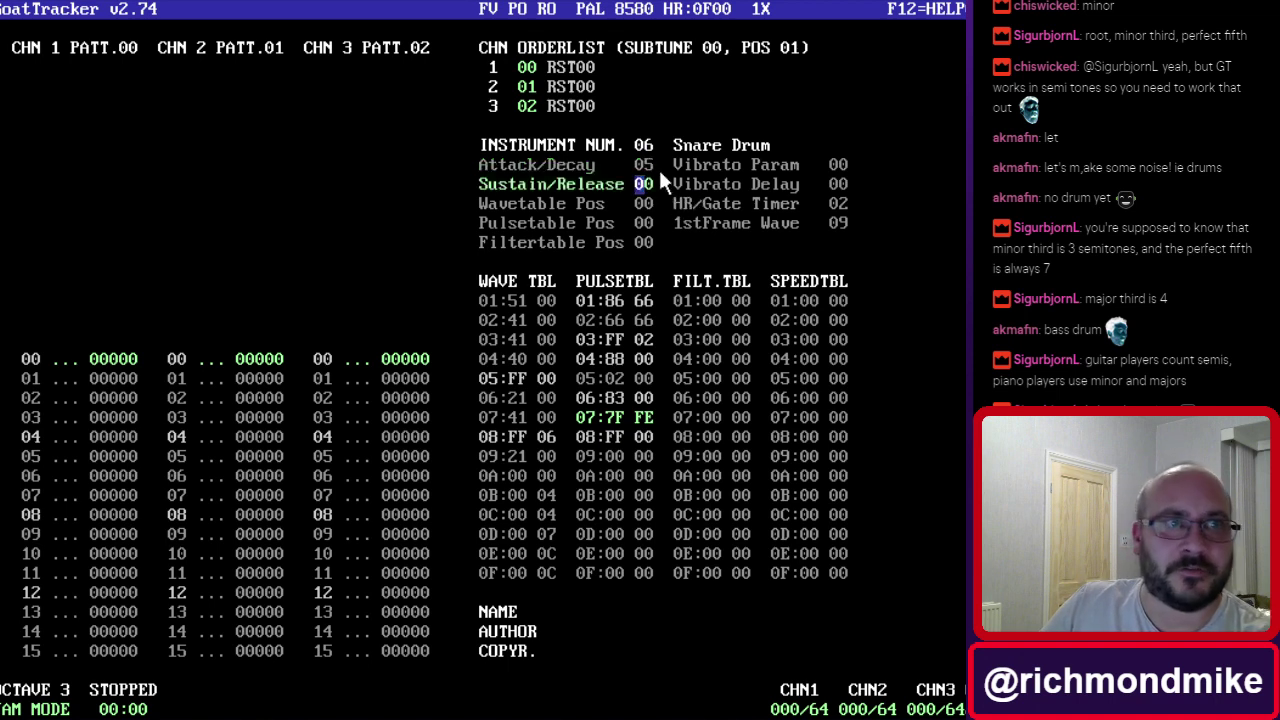
text(e5)
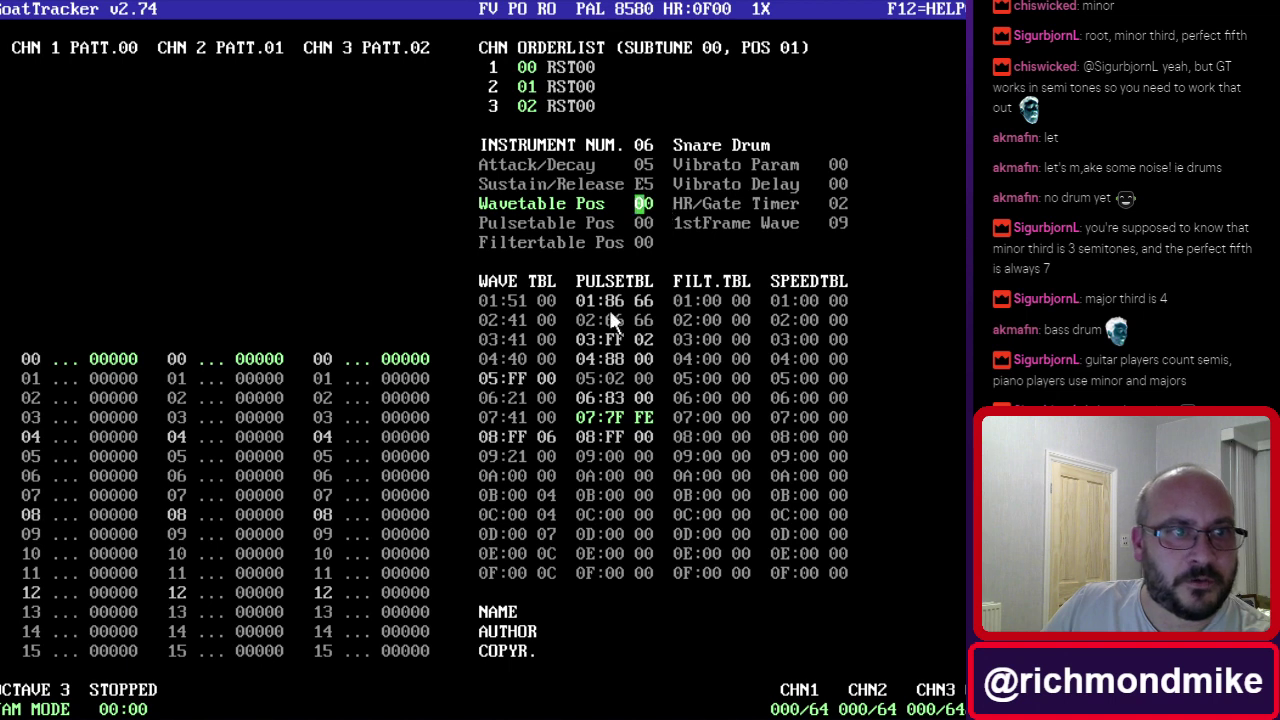
Delete wavetable row 11, the 21 00 row directly after the FF 0A row.
click(527, 441)
key(Down)
key(Down)
key(Down)
key(Down)
key(Down)
key(Down)
key(Down)
key(Down)
key(Down)
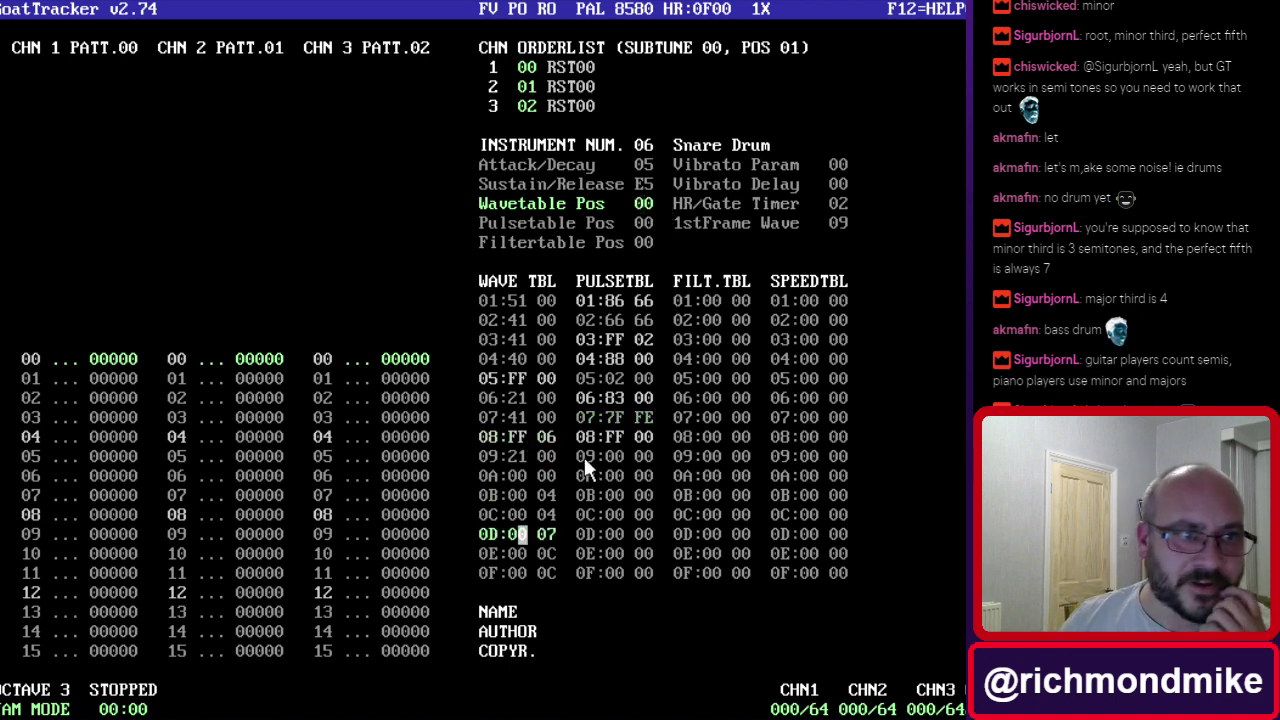
key(Down)
key(Down)
key(Down)
key(Down)
key(Up)
key(Up)
key(Up)
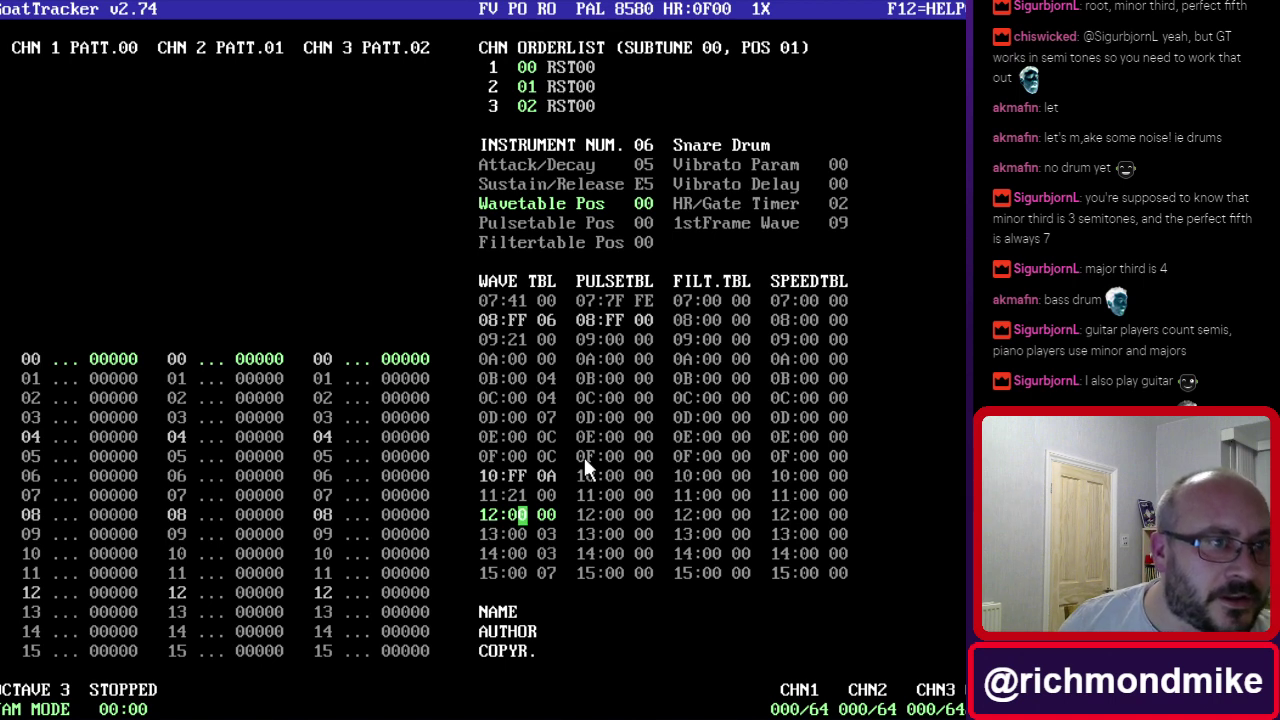
key(Left)
key(Up)
key(Up)
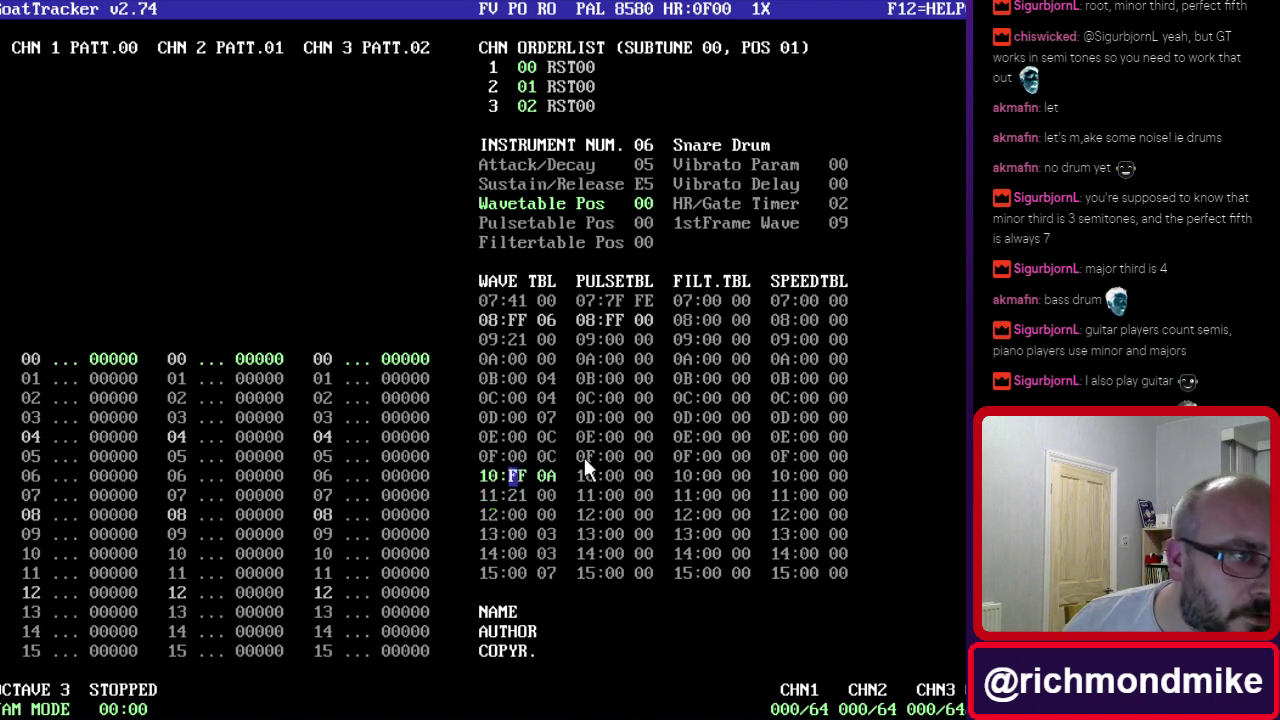
key(Down)
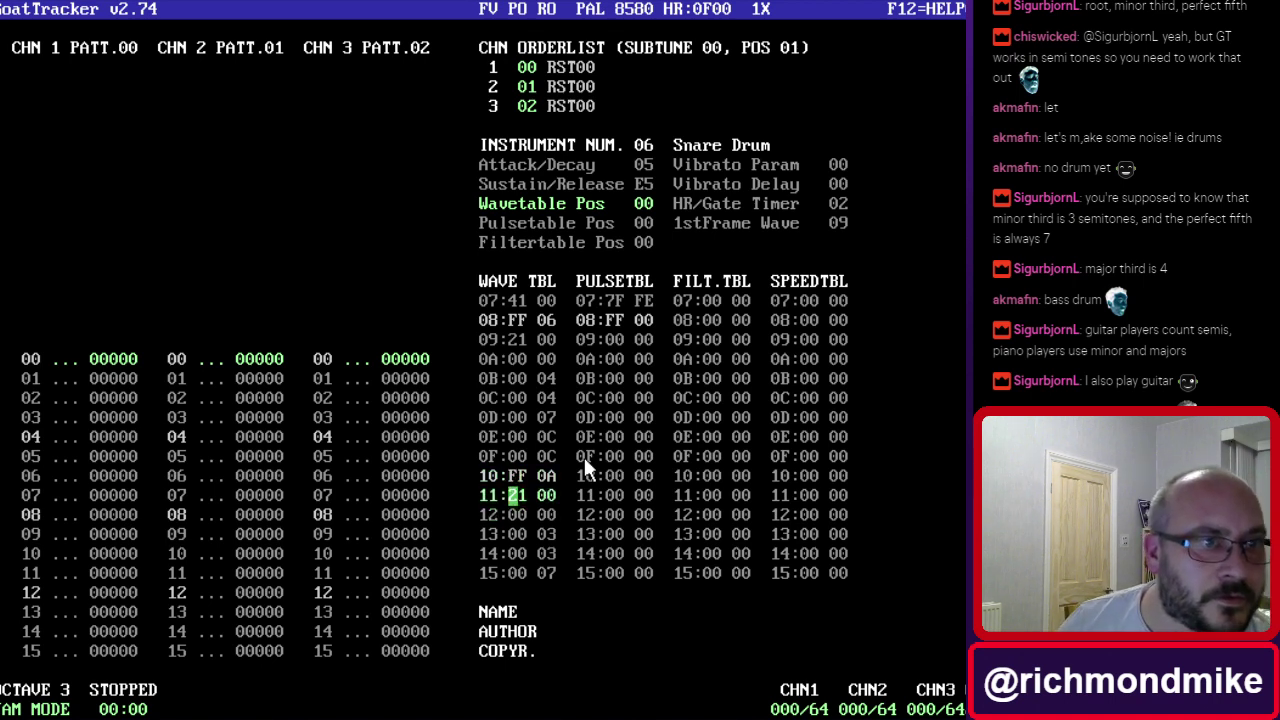
key(Delete)
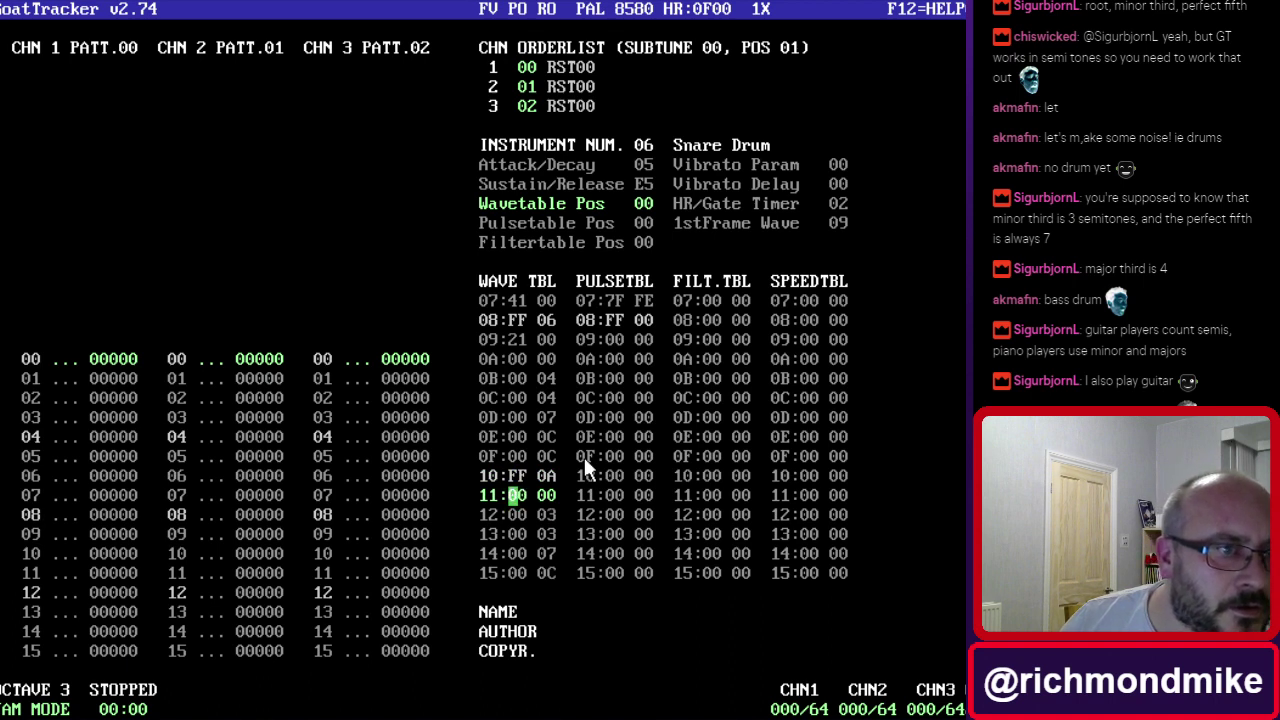
Examine the wavetable down to row 1E and check the Wavetable Pos of the Minor Chord in instrument 04.
key(Down)
key(Down)
key(Down)
key(Down)
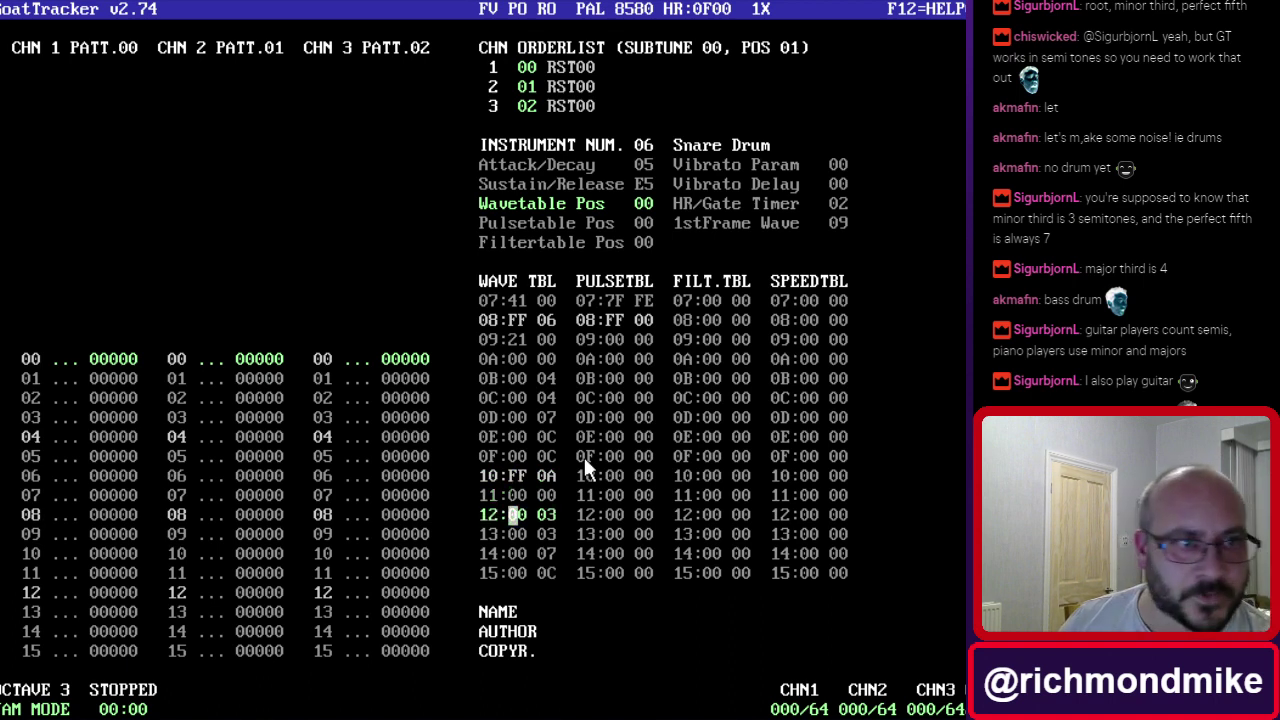
key(Down)
key(Down)
key(Down)
key(Down)
key(Down)
key(Down)
key(Down)
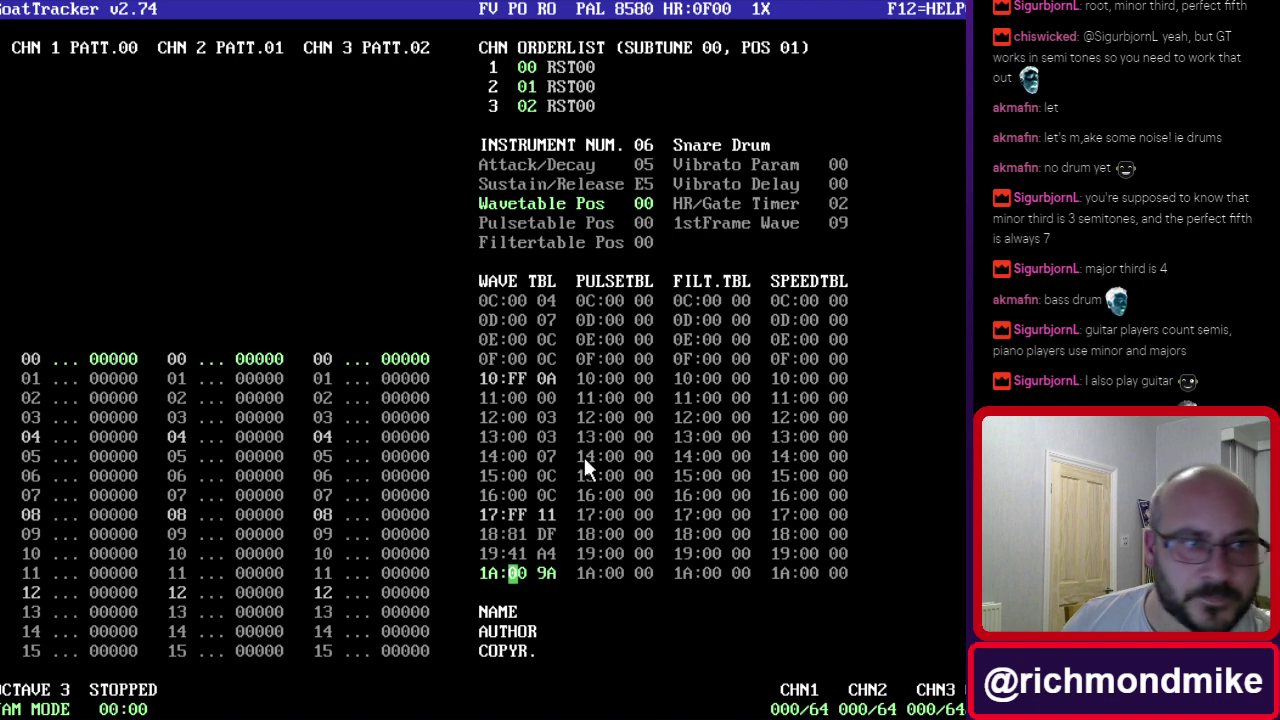
key(Down)
key(Down)
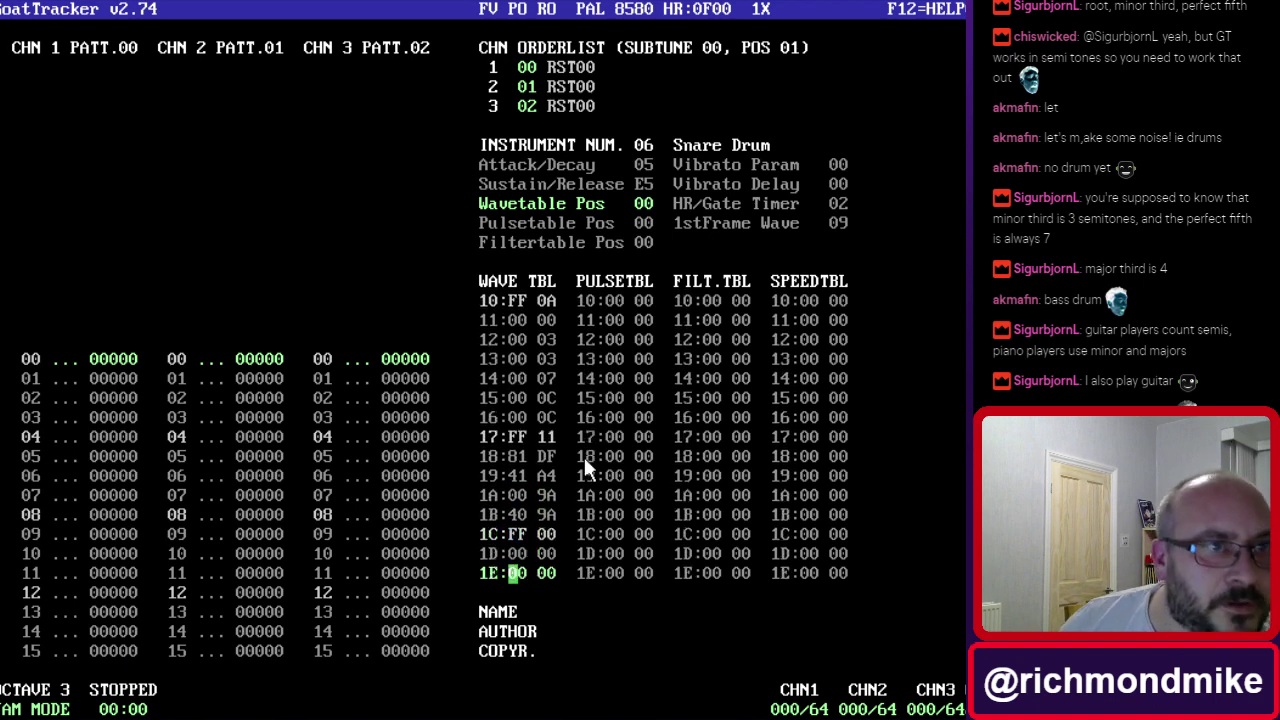
key(KP_Divide)
key(KP_Divide)
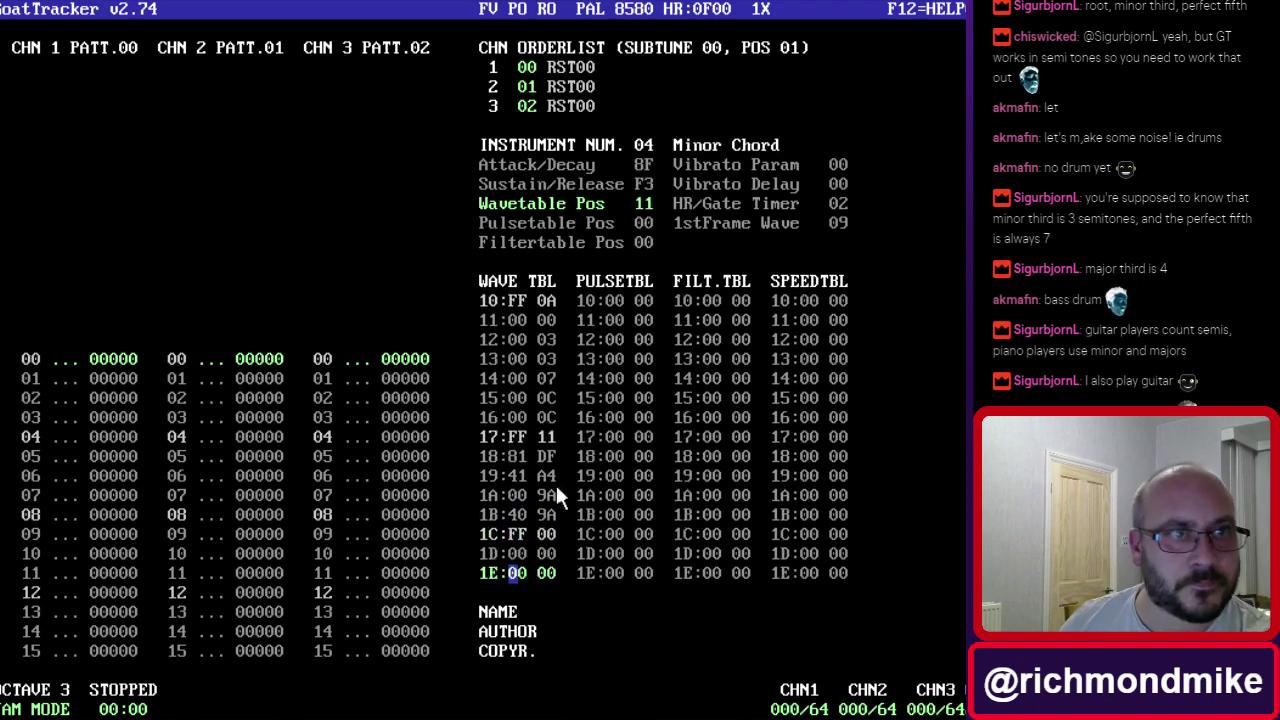
key(KP_Divide)
key(KP_Multiply)
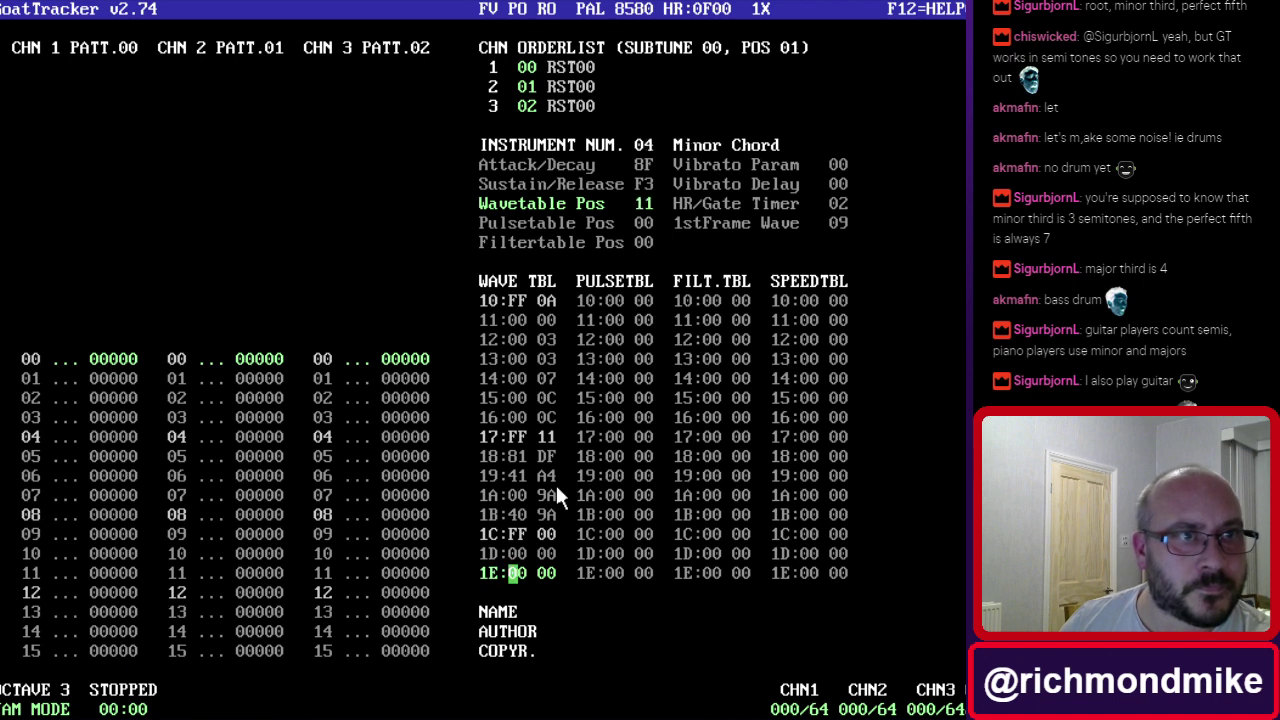
Insert a wavetable row at 11 and set it to 21 00, restoring the deleted start of the Minor Chord.
key(Up)
key(Up)
key(Up)
key(Up)
key(Up)
key(Up)
key(Up)
key(Up)
key(Up)
key(Up)
key(Up)
key(Up)
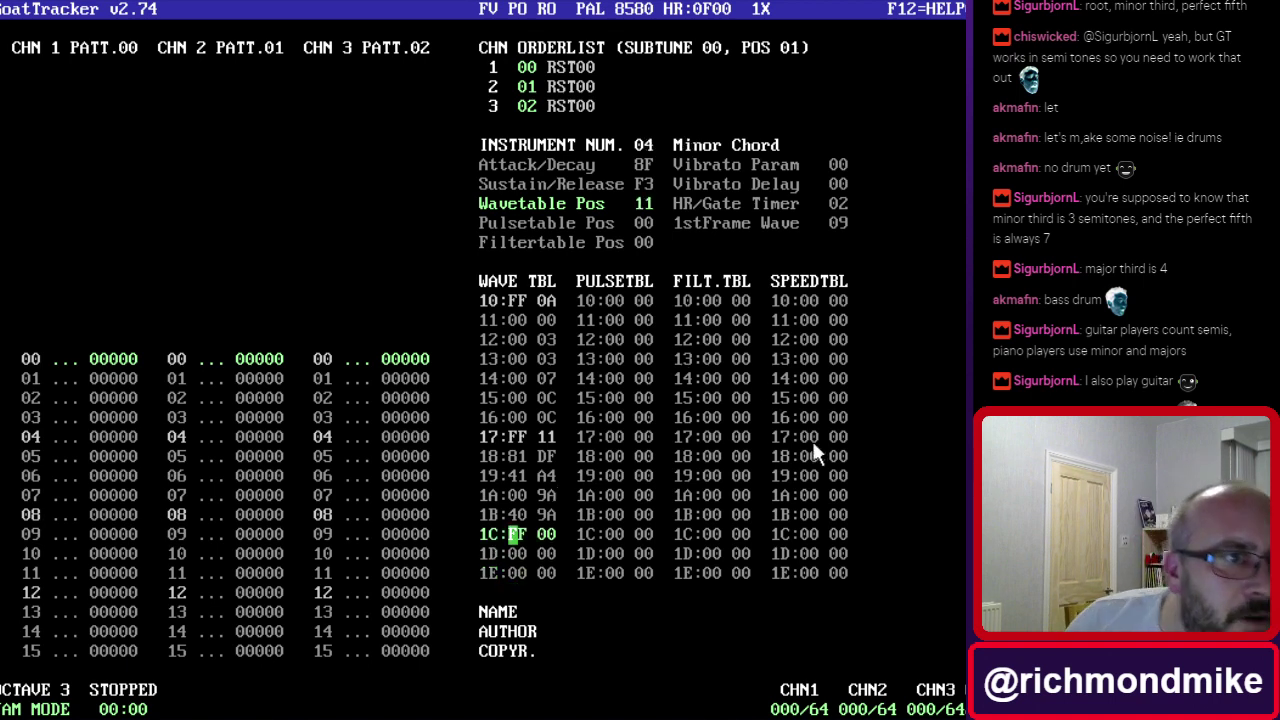
key(Up)
key(Up)
key(Up)
key(Up)
key(Down)
key(Down)
key(Down)
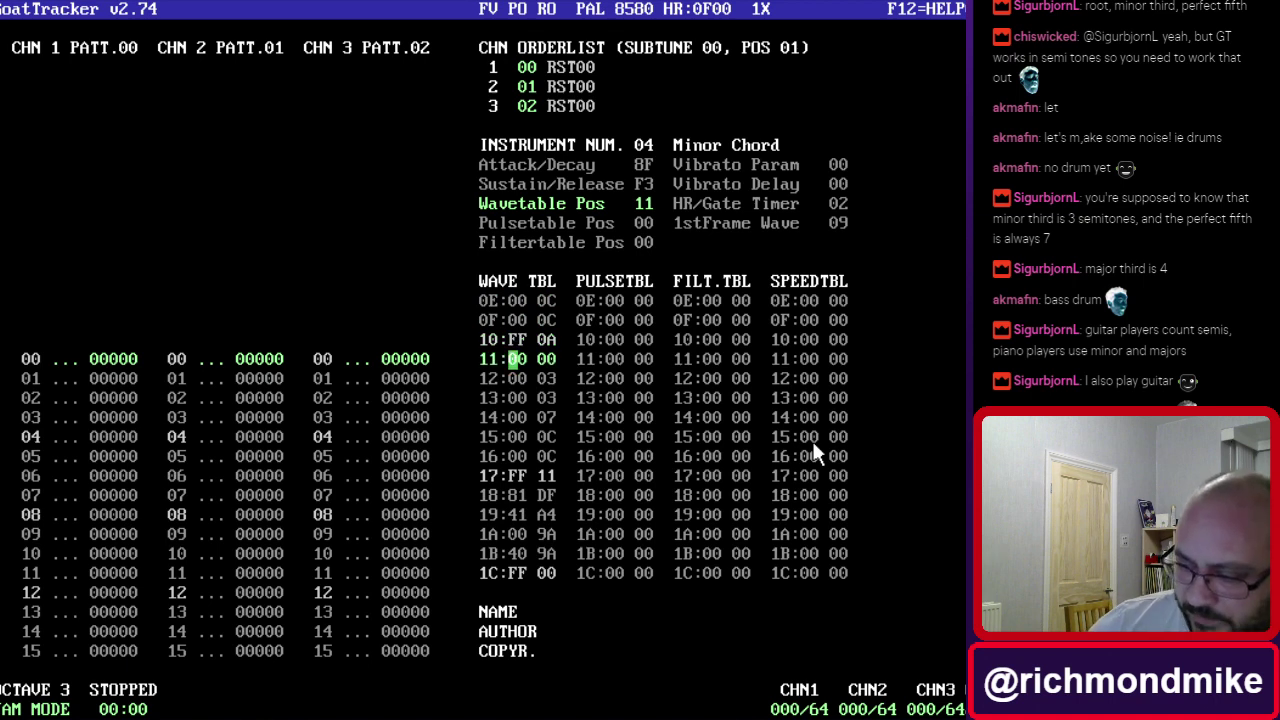
key(Insert)
text(21)
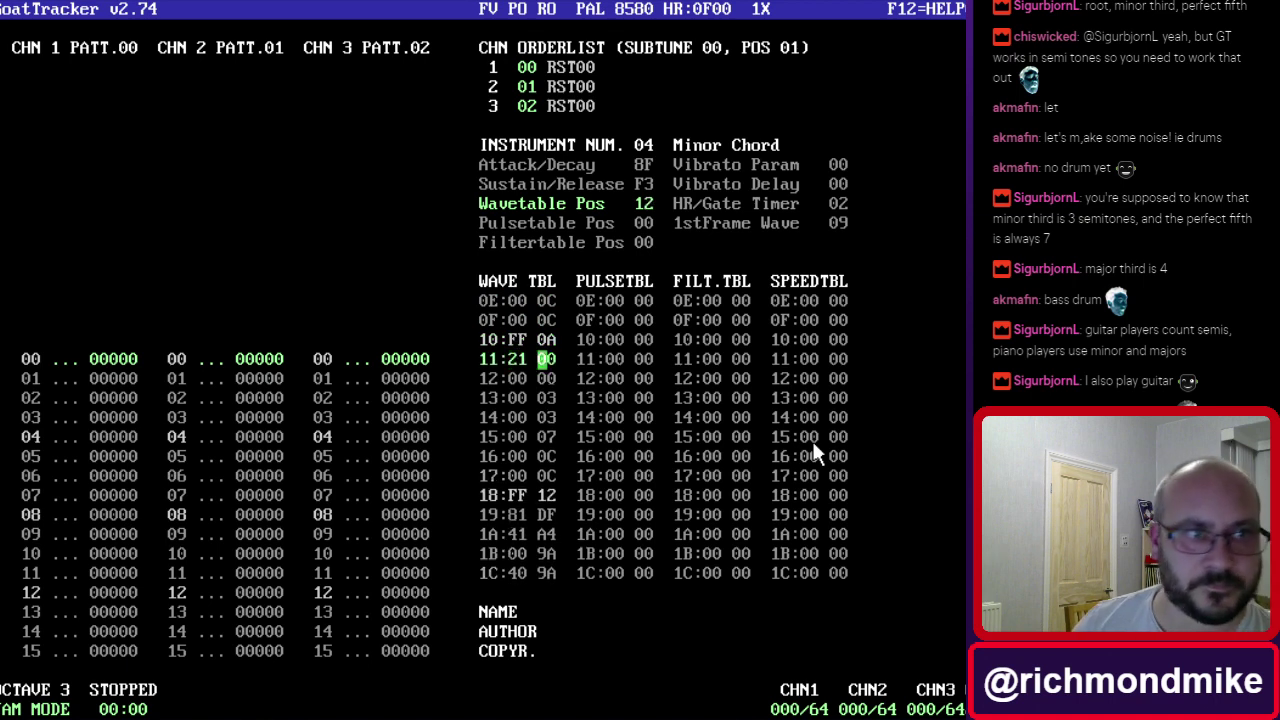
Set the Minor Chord's Wavetable Pos to 11 so it starts at the reinserted row.
key(Down)
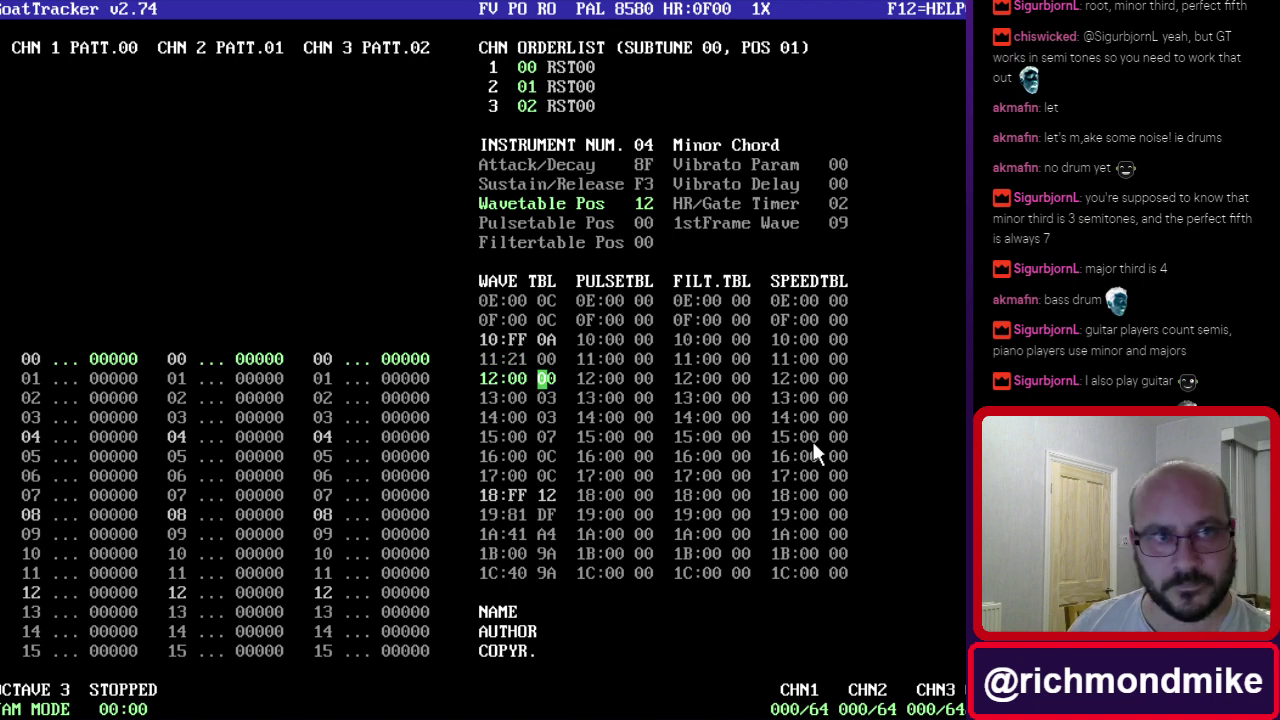
key(Left)
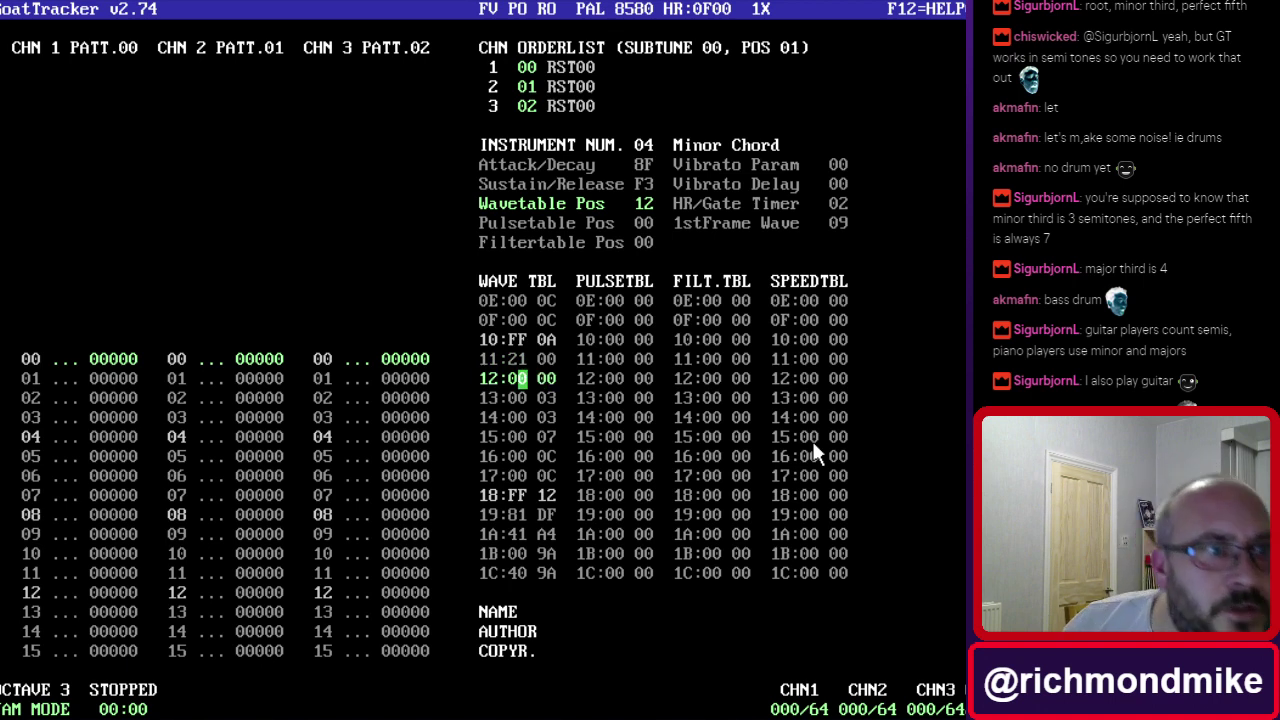
key(Up)
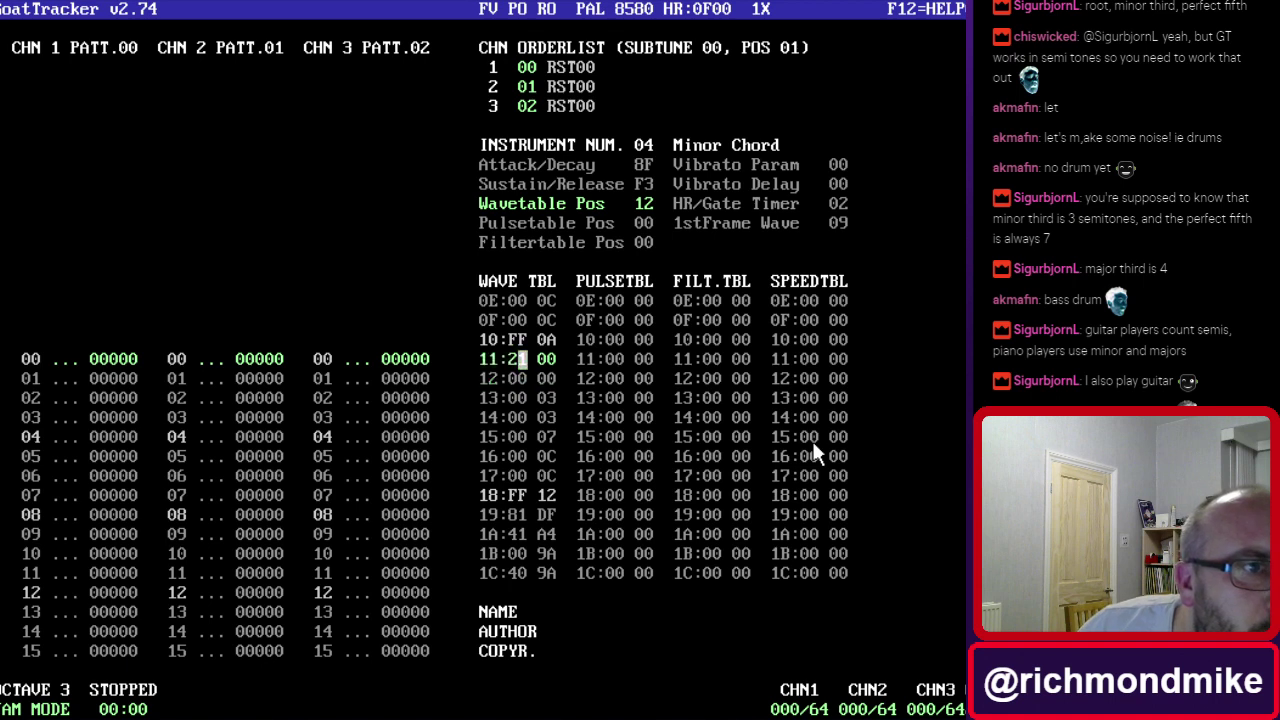
click(646, 204)
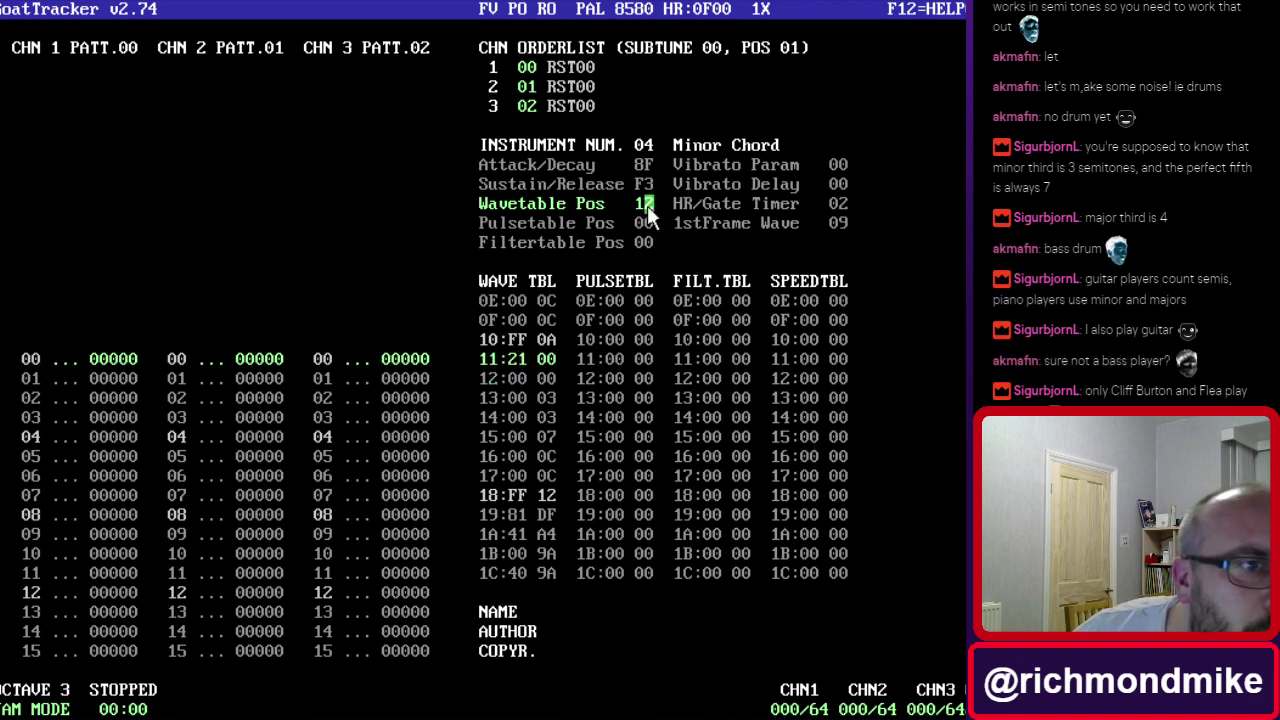
text(1)
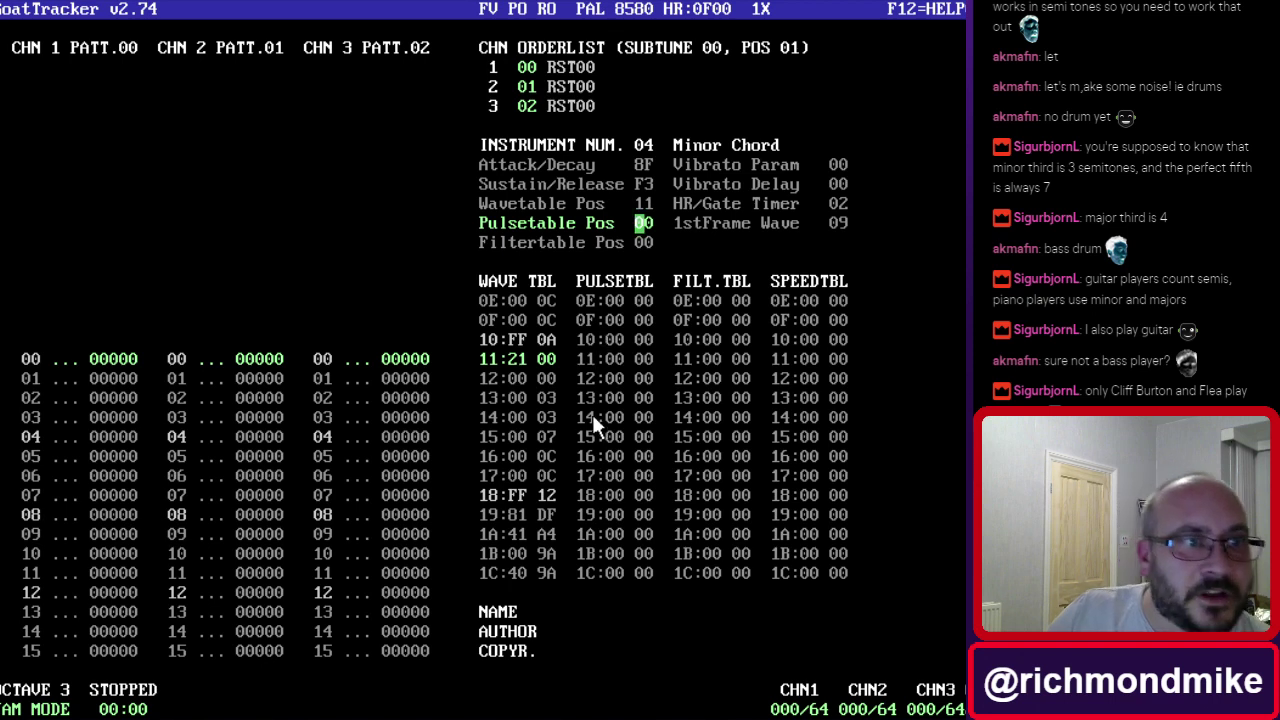
Examine the end of the wavetable to locate the first free row after the Bass Drum's program.
click(524, 412)
click(540, 516)
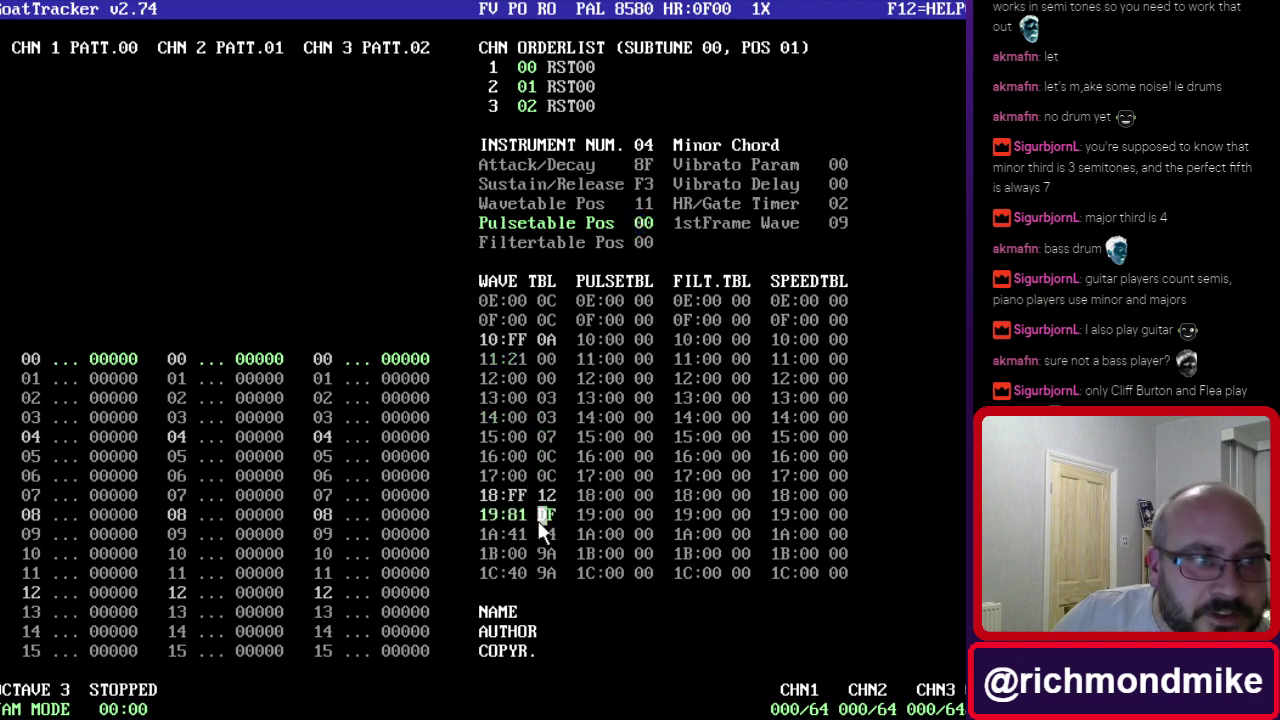
key(Left)
key(Down)
key(Down)
key(Down)
key(Down)
key(Down)
key(Down)
key(Down)
key(Down)
key(Down)
key(Down)
key(Down)
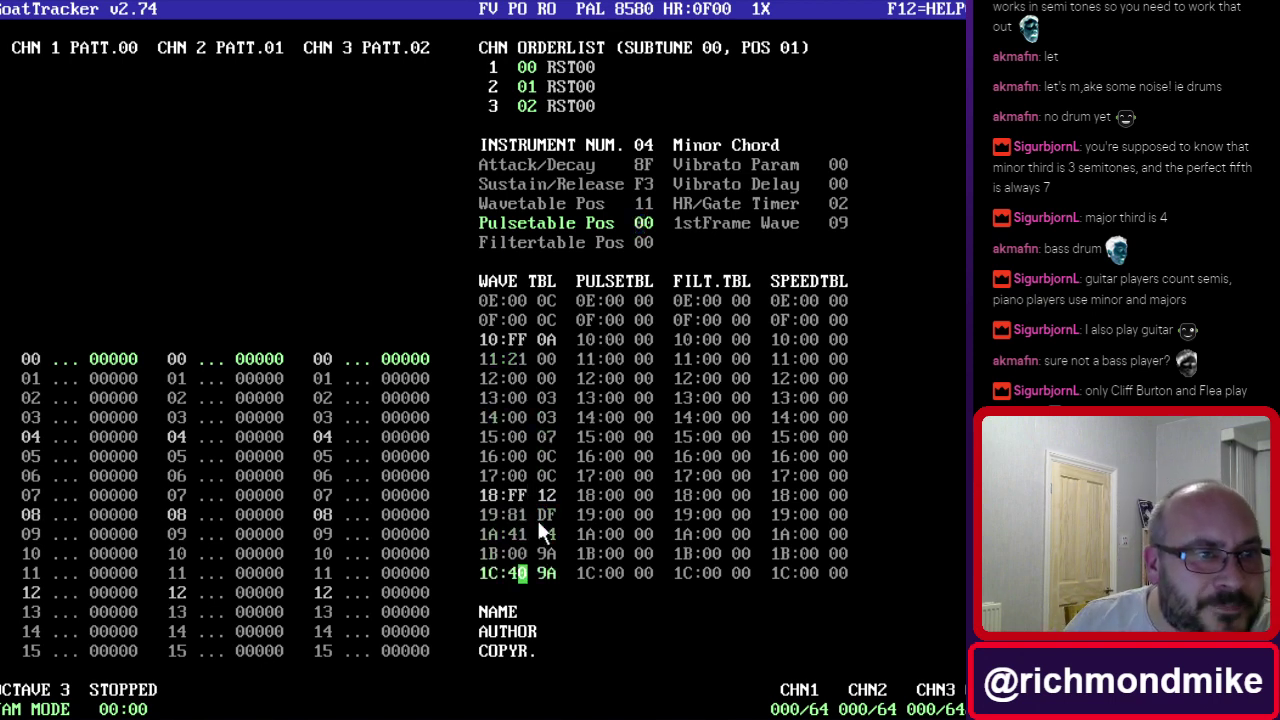
key(Up)
key(Up)
key(Up)
key(Up)
key(Up)
key(Up)
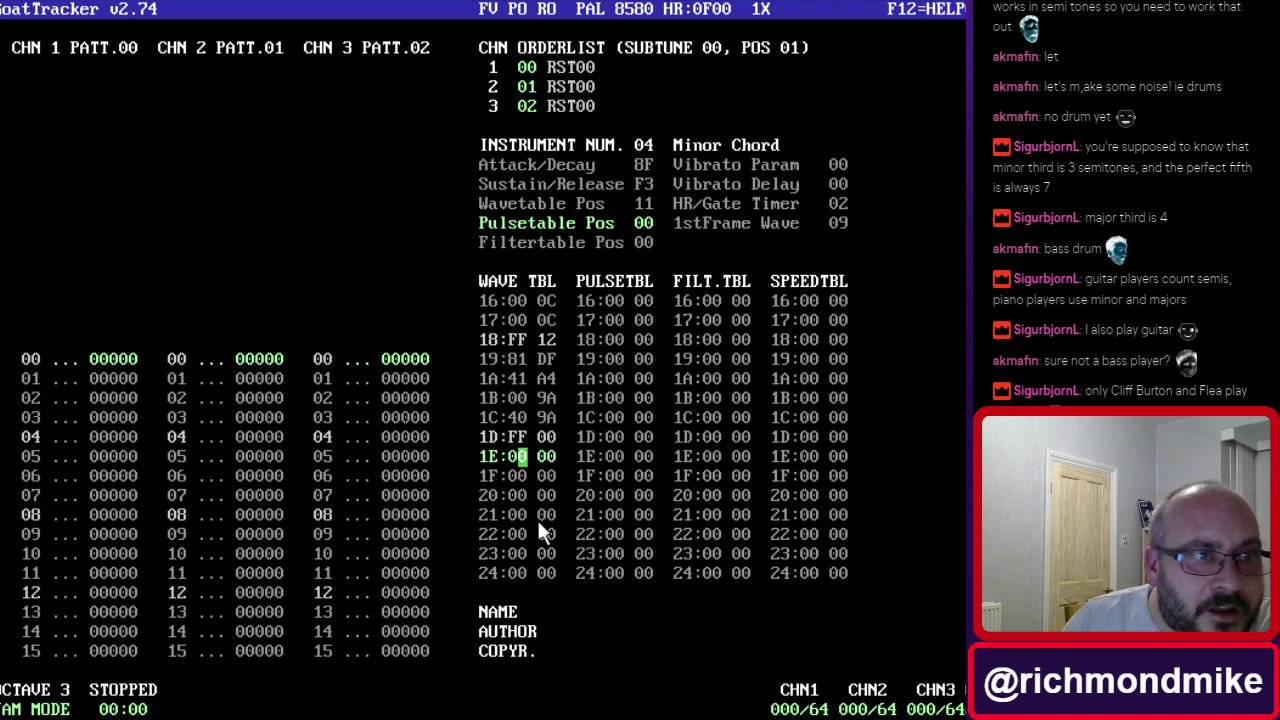
key(Left)
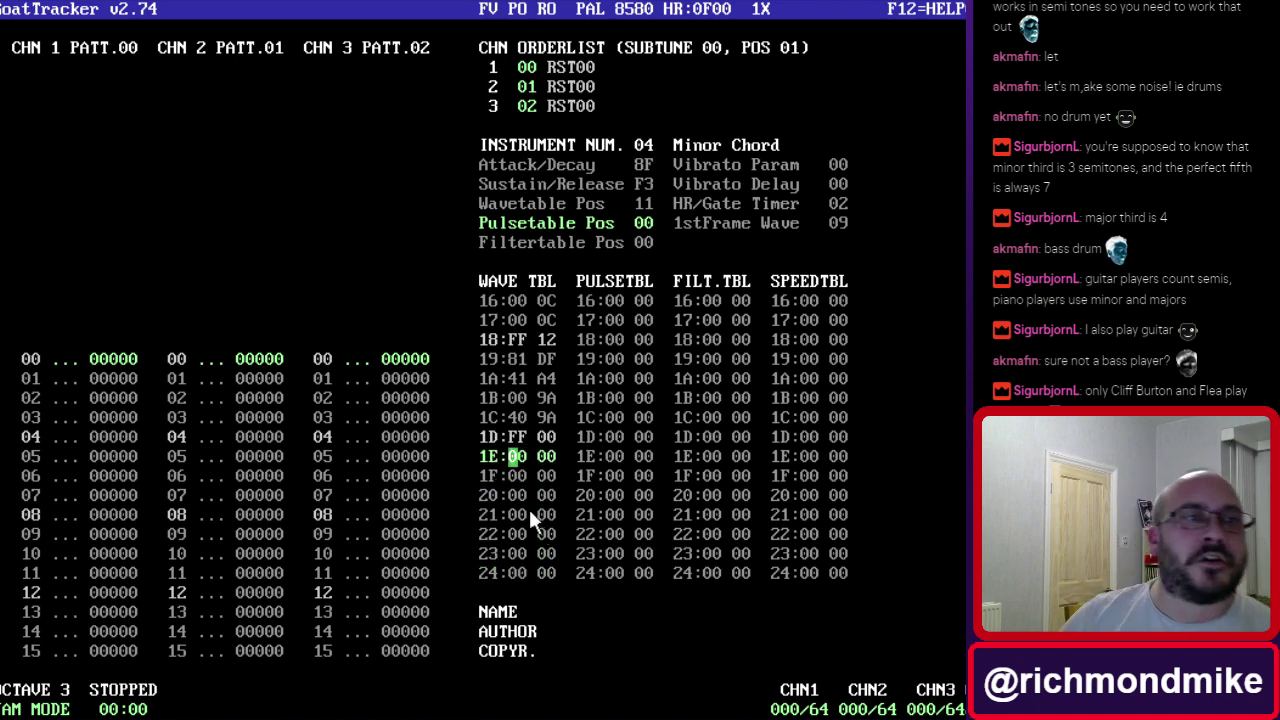
Select the Snare Drum in instrument 06 and set its Wavetable Pos to 1E.
click(651, 140)
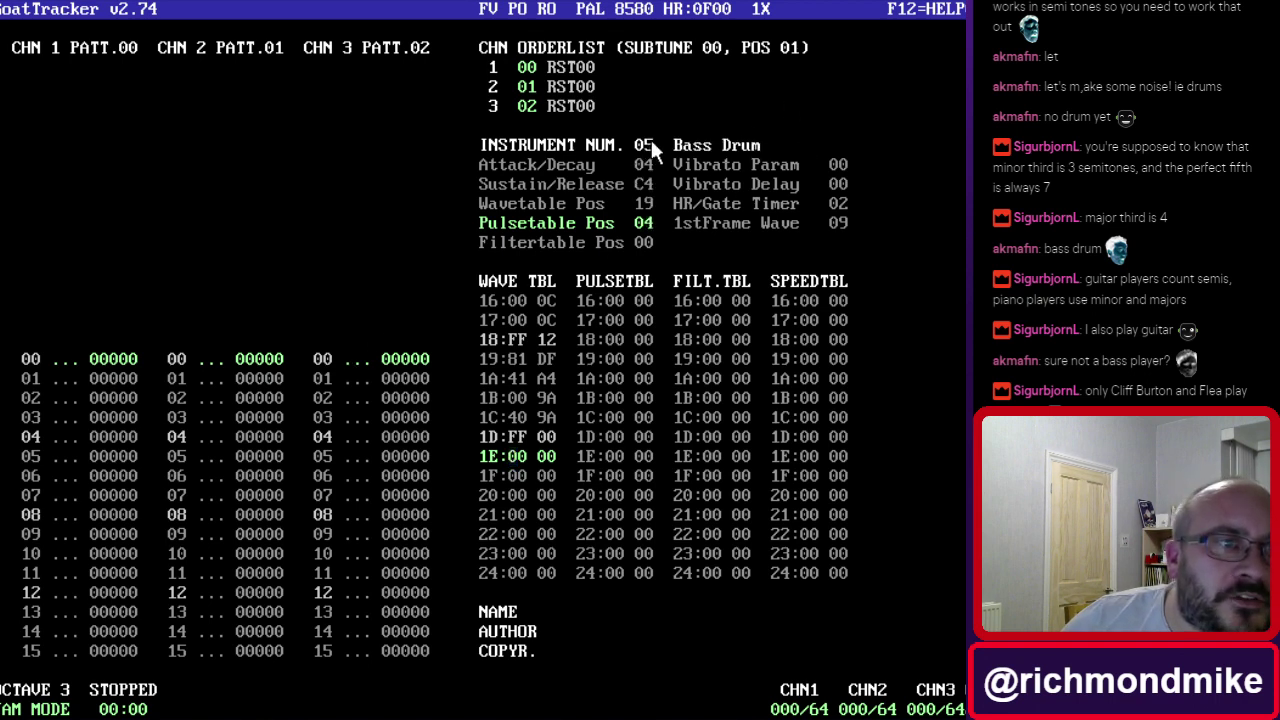
click(650, 140)
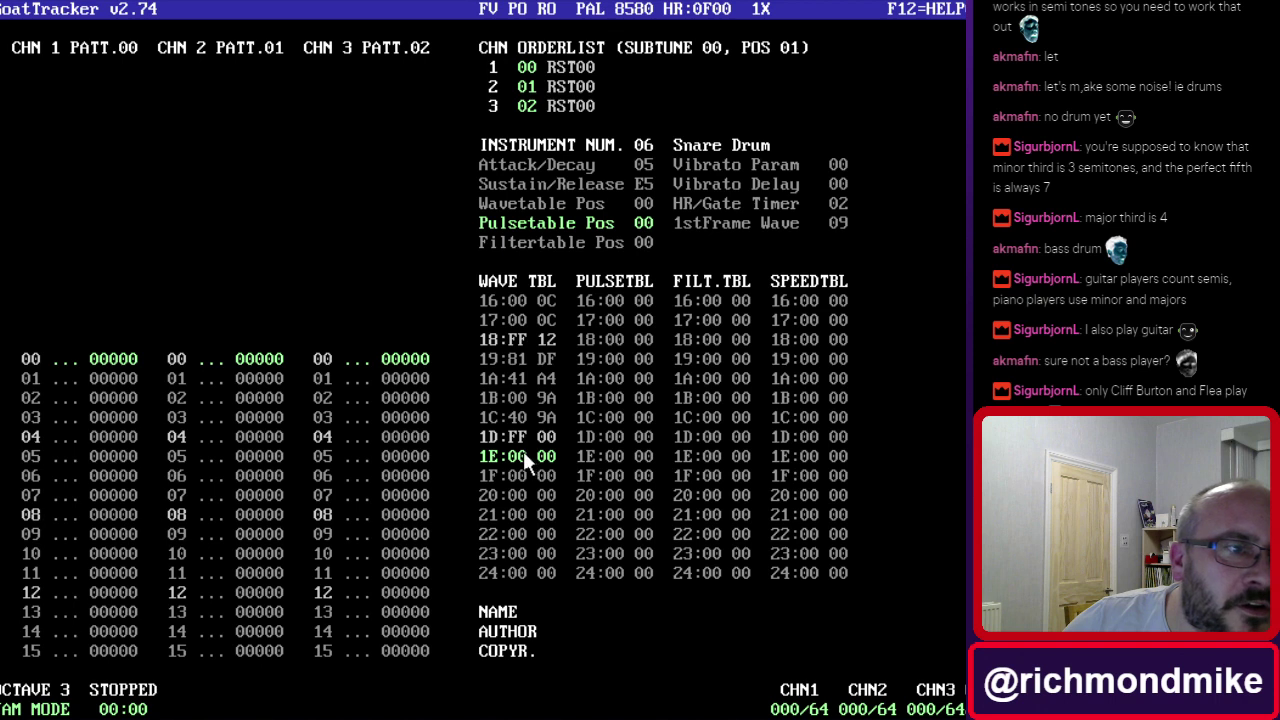
click(641, 224)
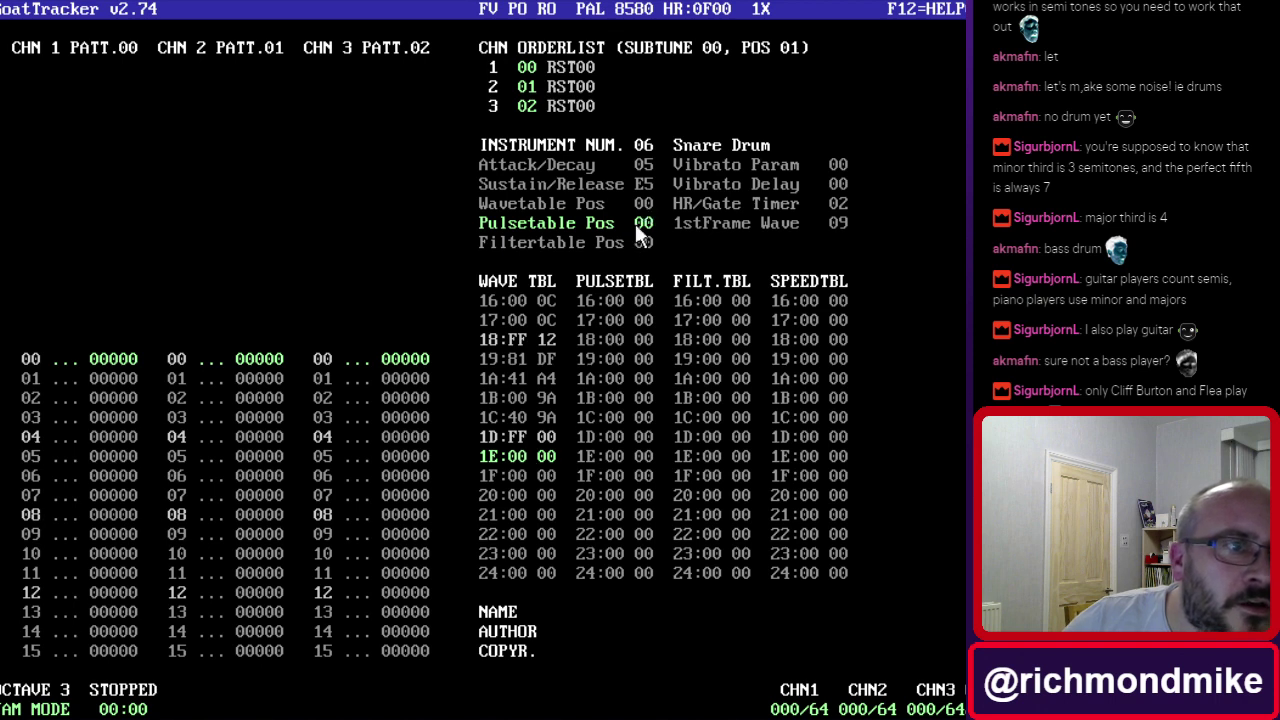
click(642, 204)
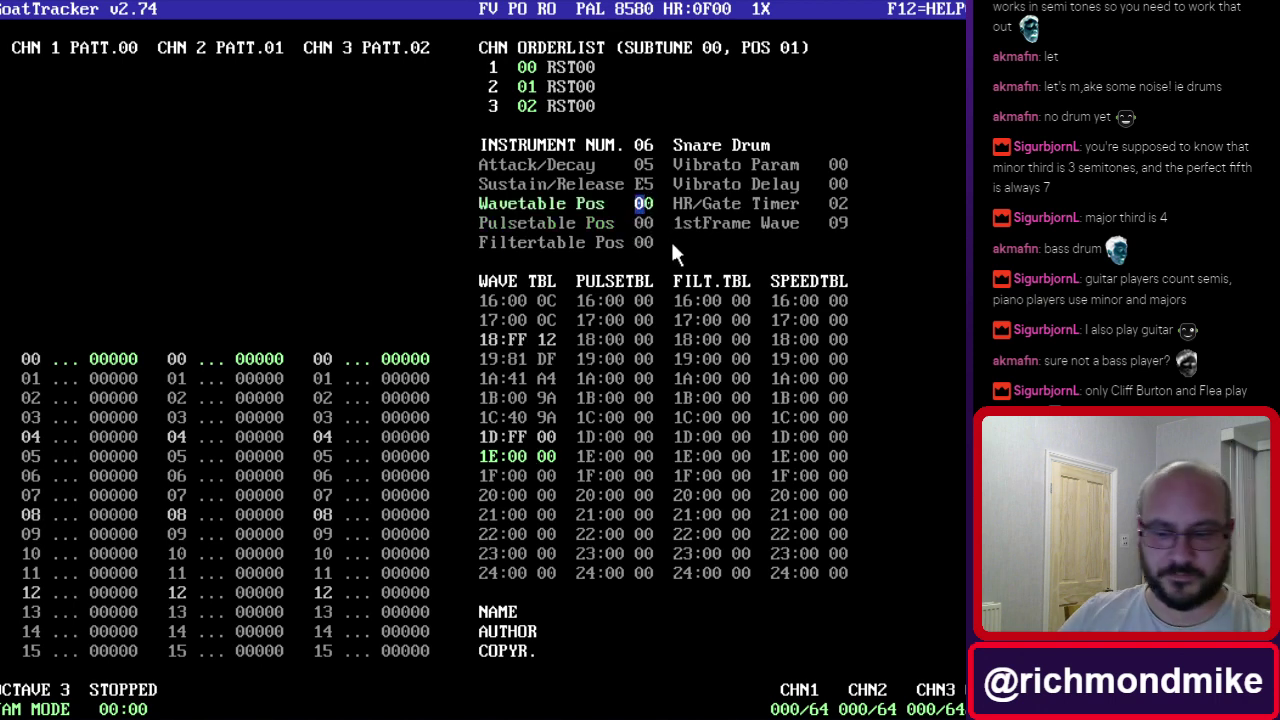
text(1E)
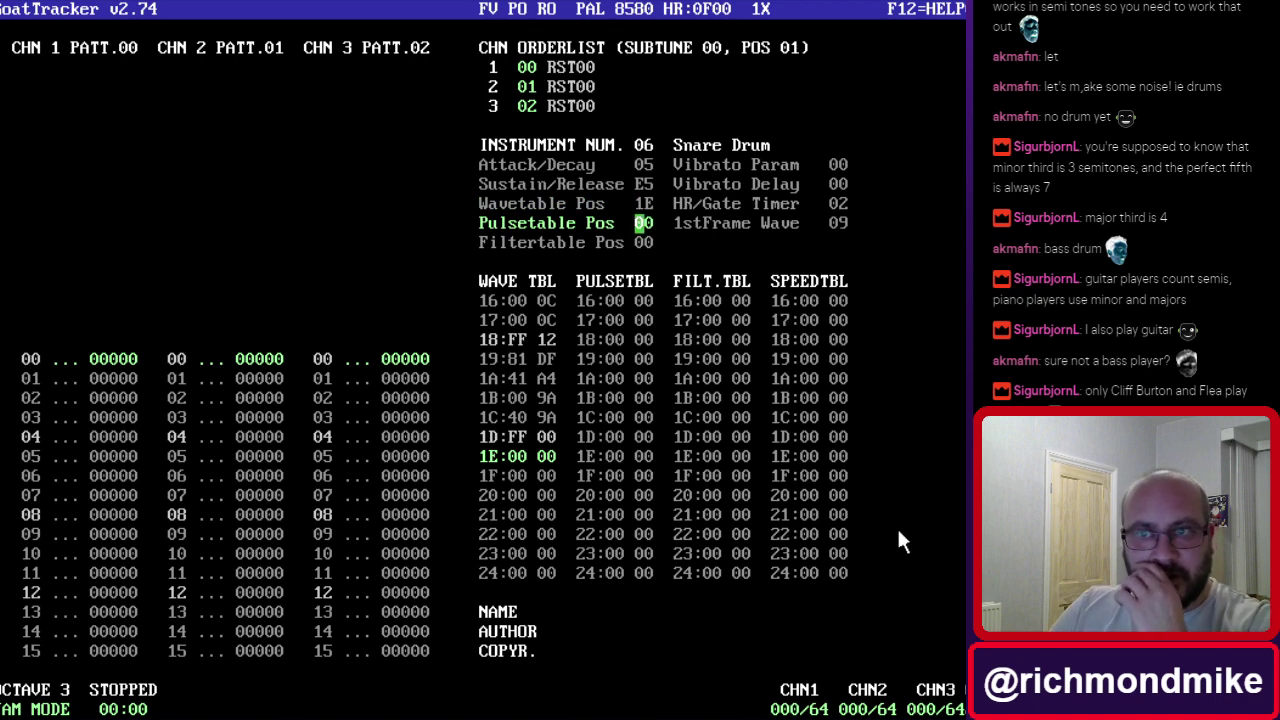
Enter the start of the Snare Drum's wavetable program: 81 DF in row 1E, 41 AD in 1F and 00 AB in 20.
click(545, 500)
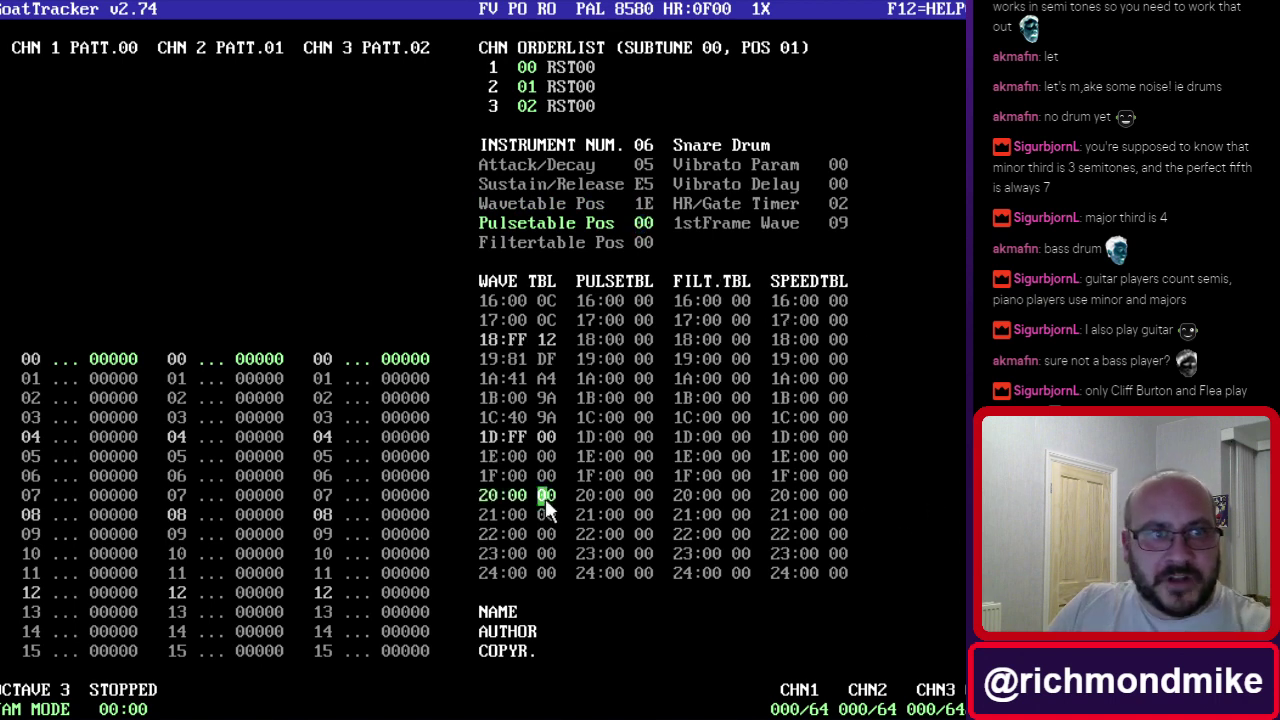
click(512, 455)
text(81 )
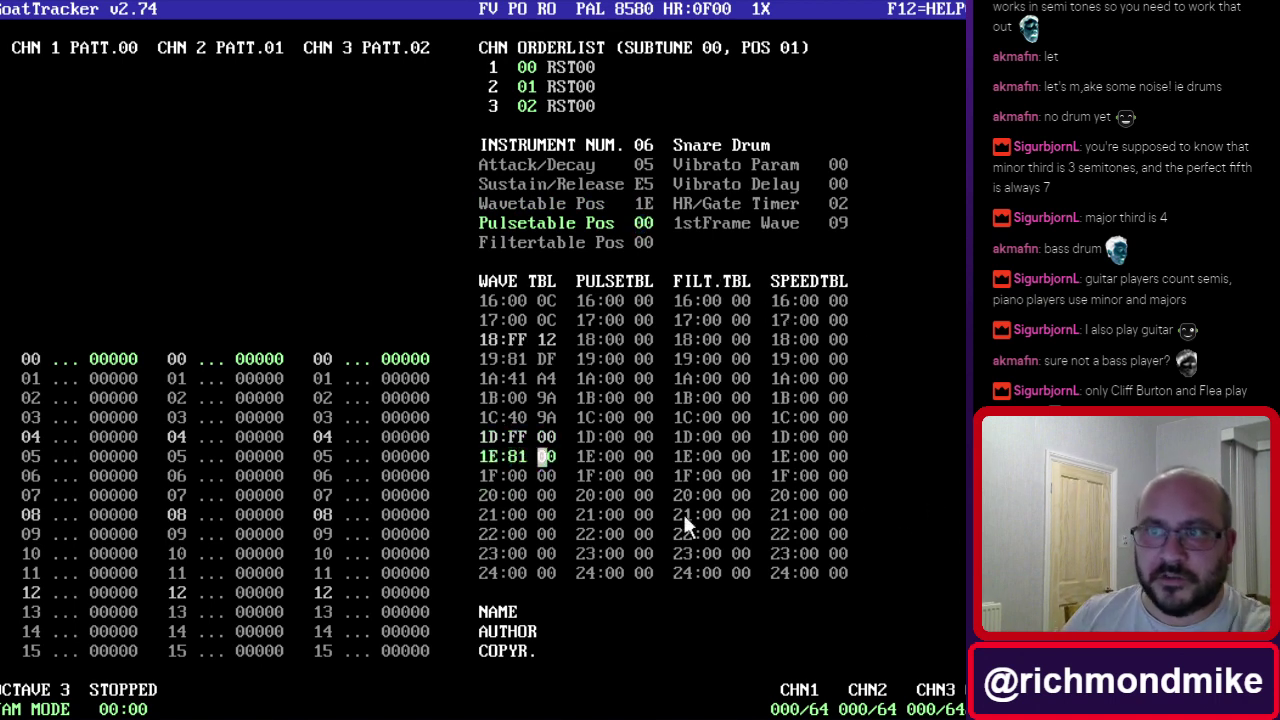
text(DF 1F:)
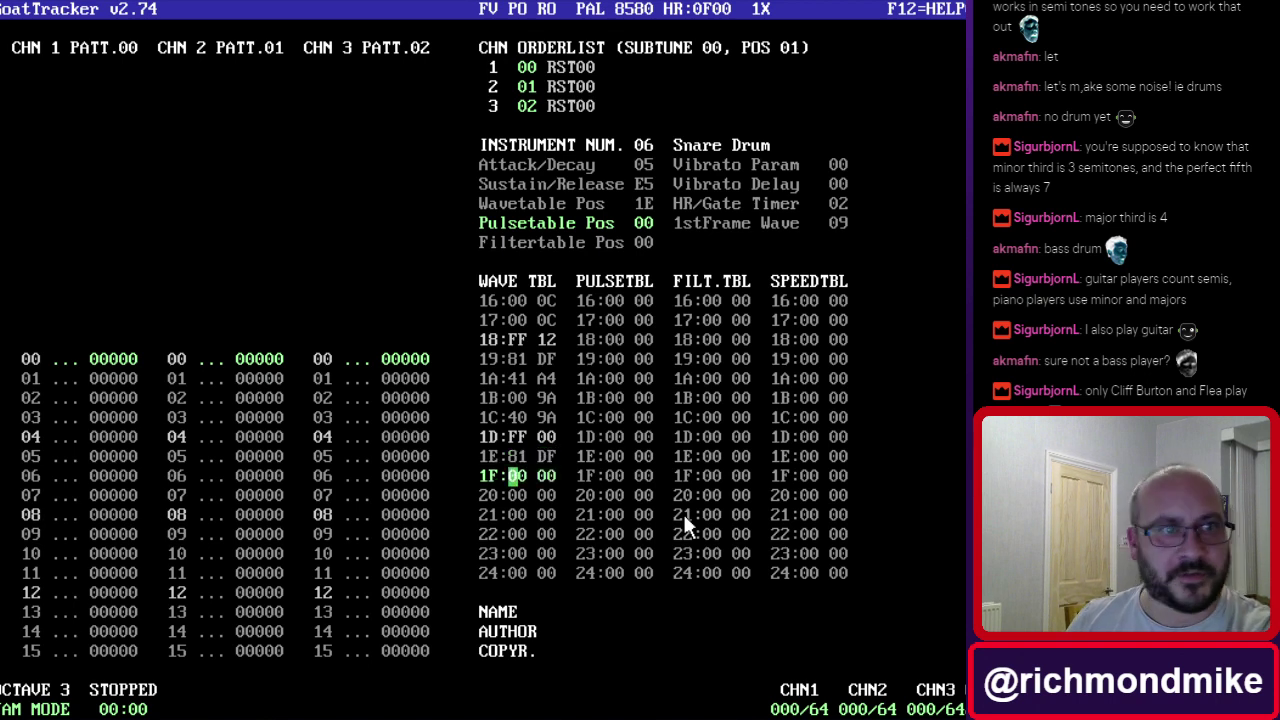
text(41 )
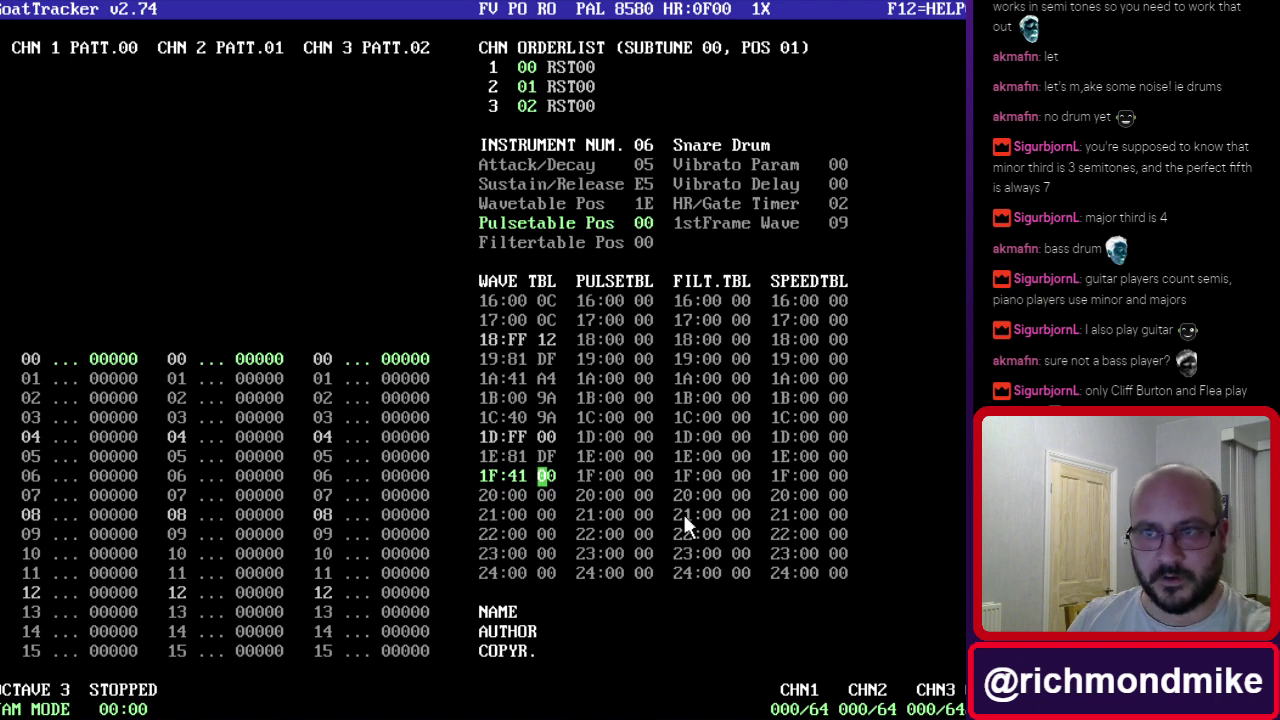
text(AD 2)
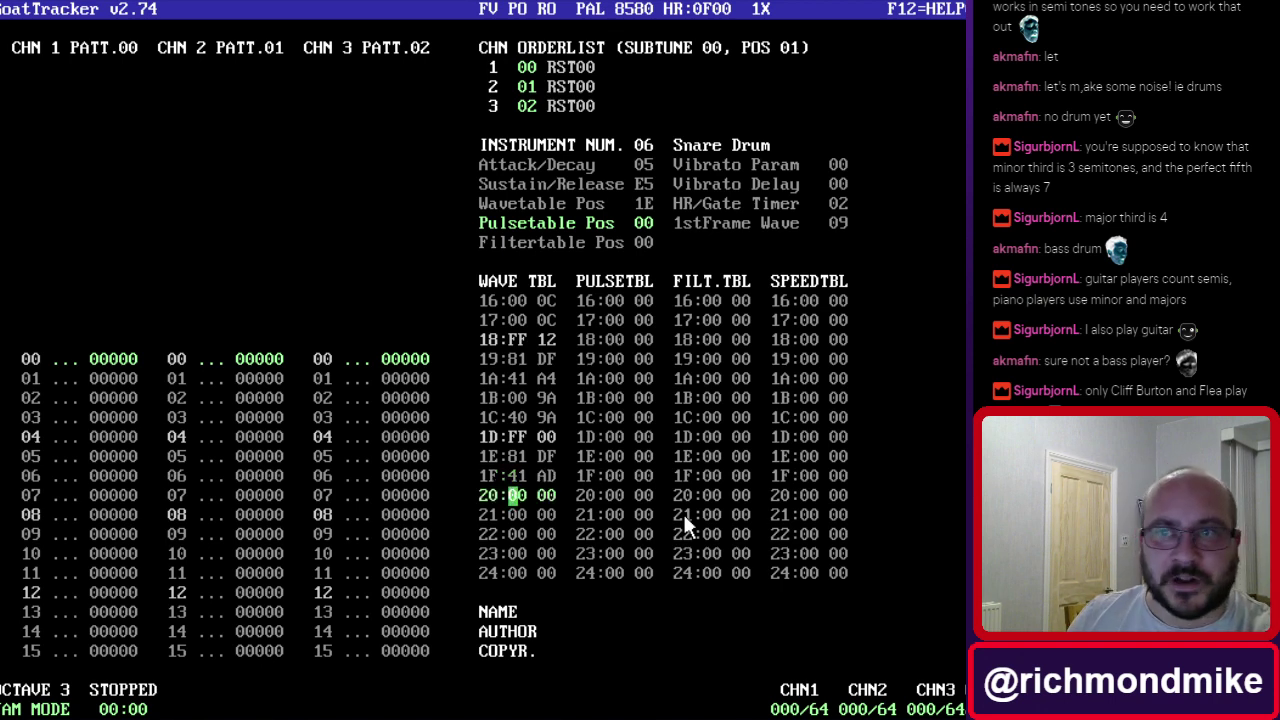
text(0:00 A)
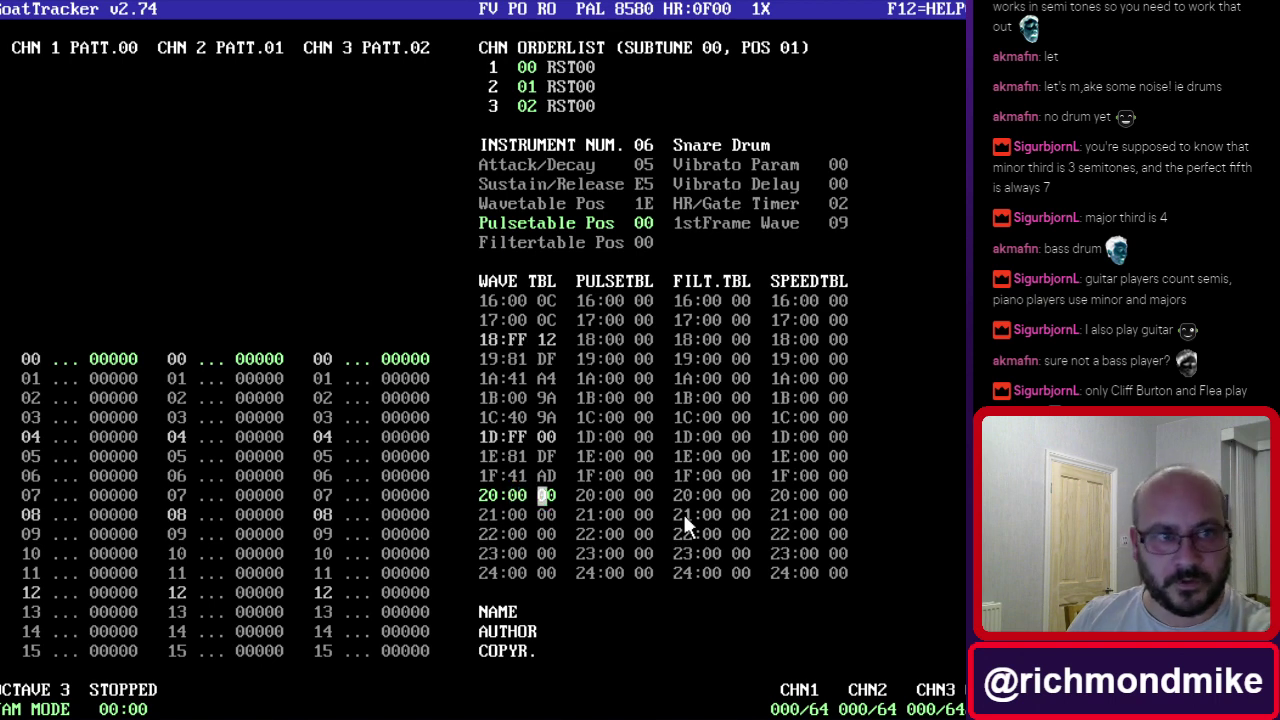
text(B)
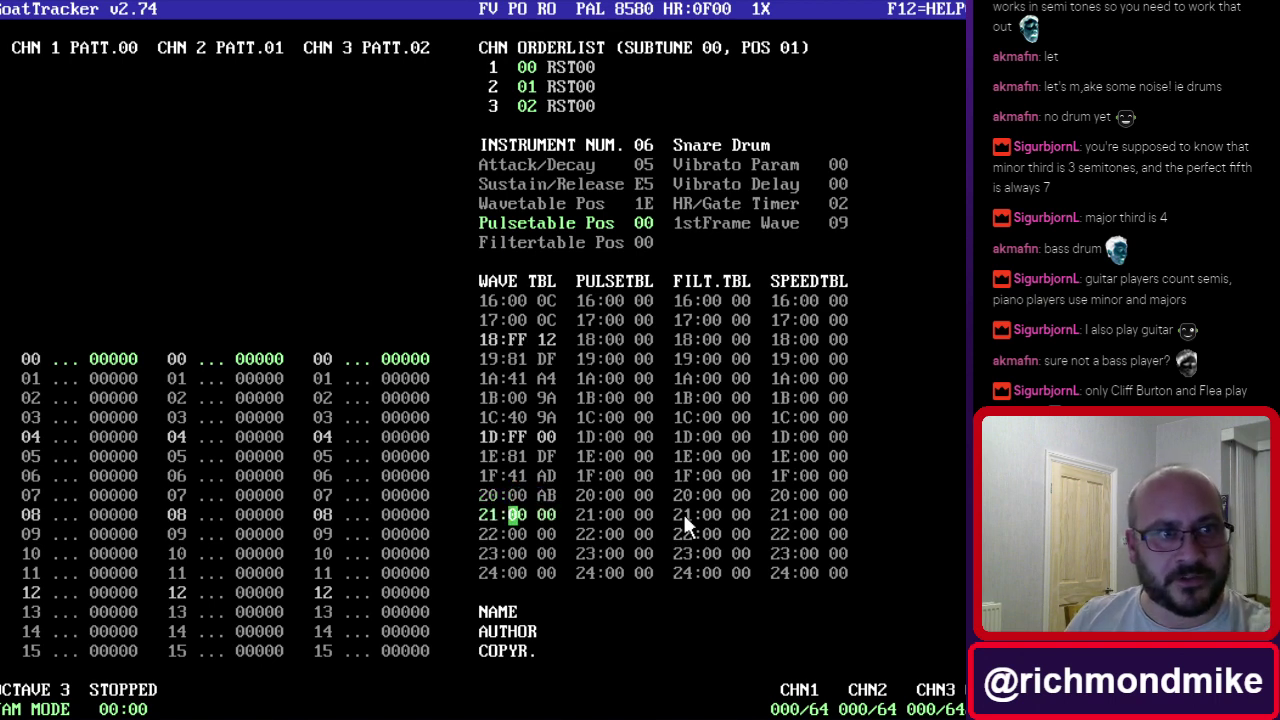
key(Up)
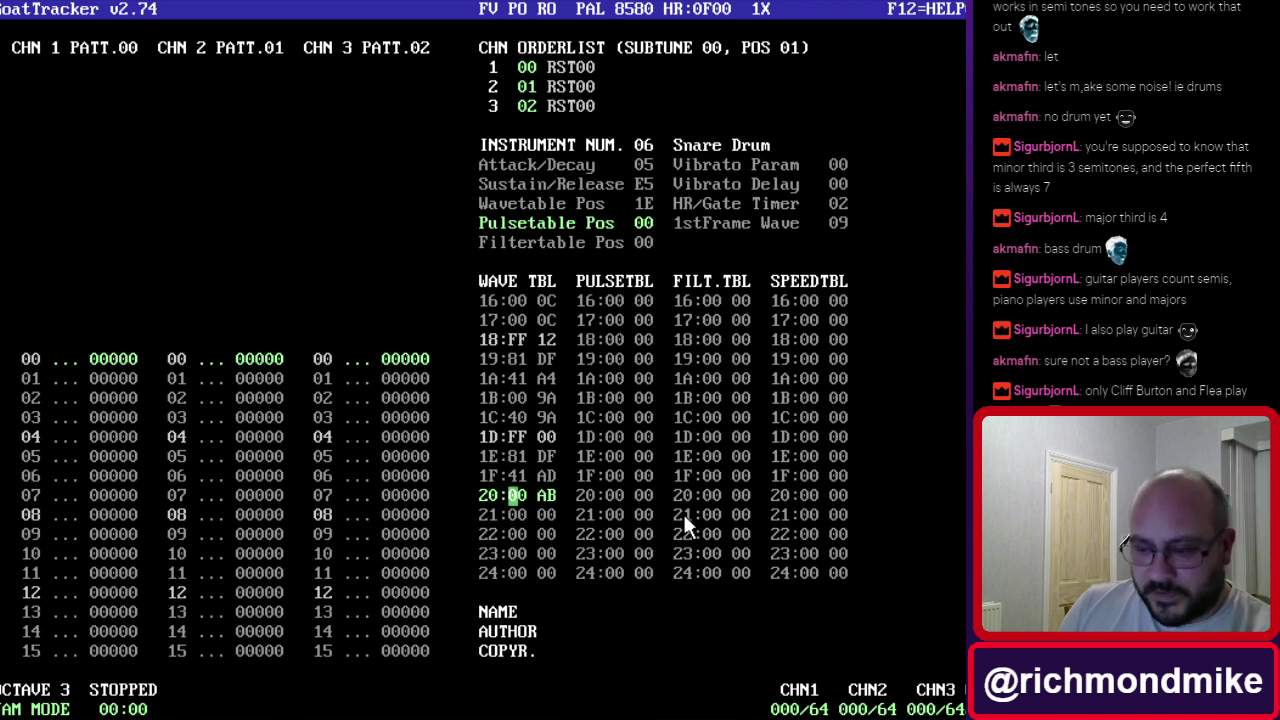
text(8)
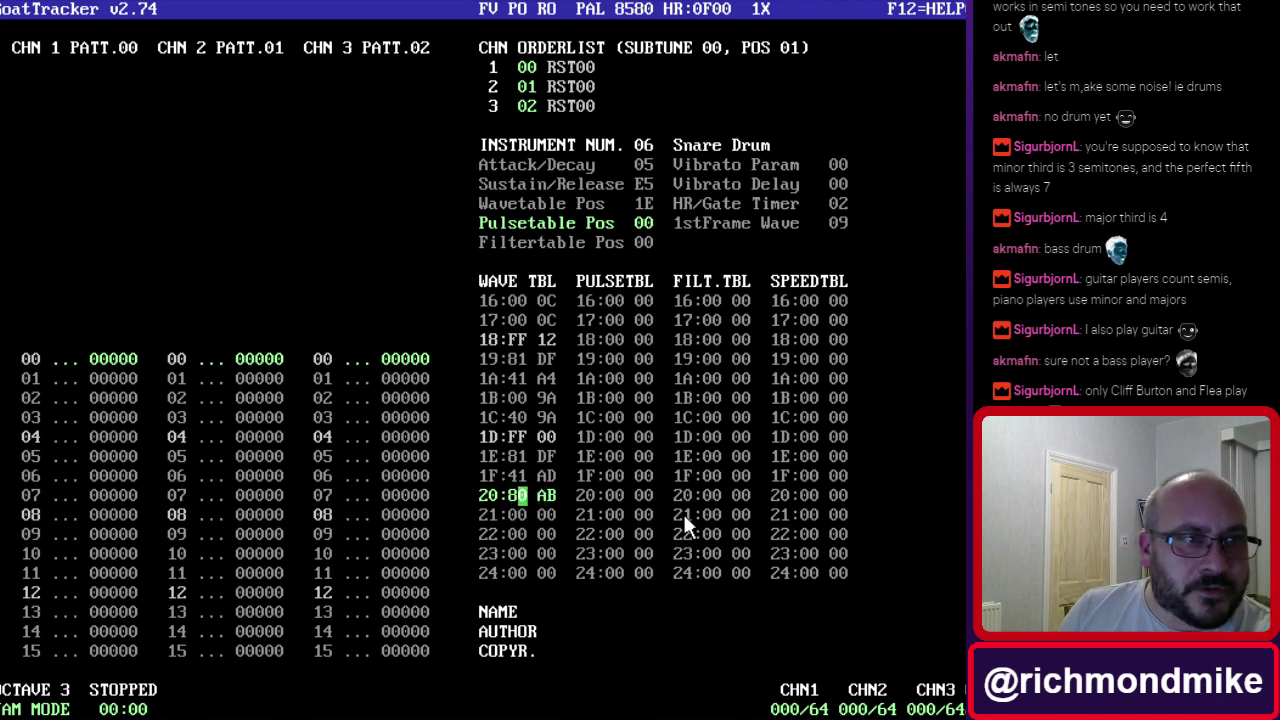
key(Left)
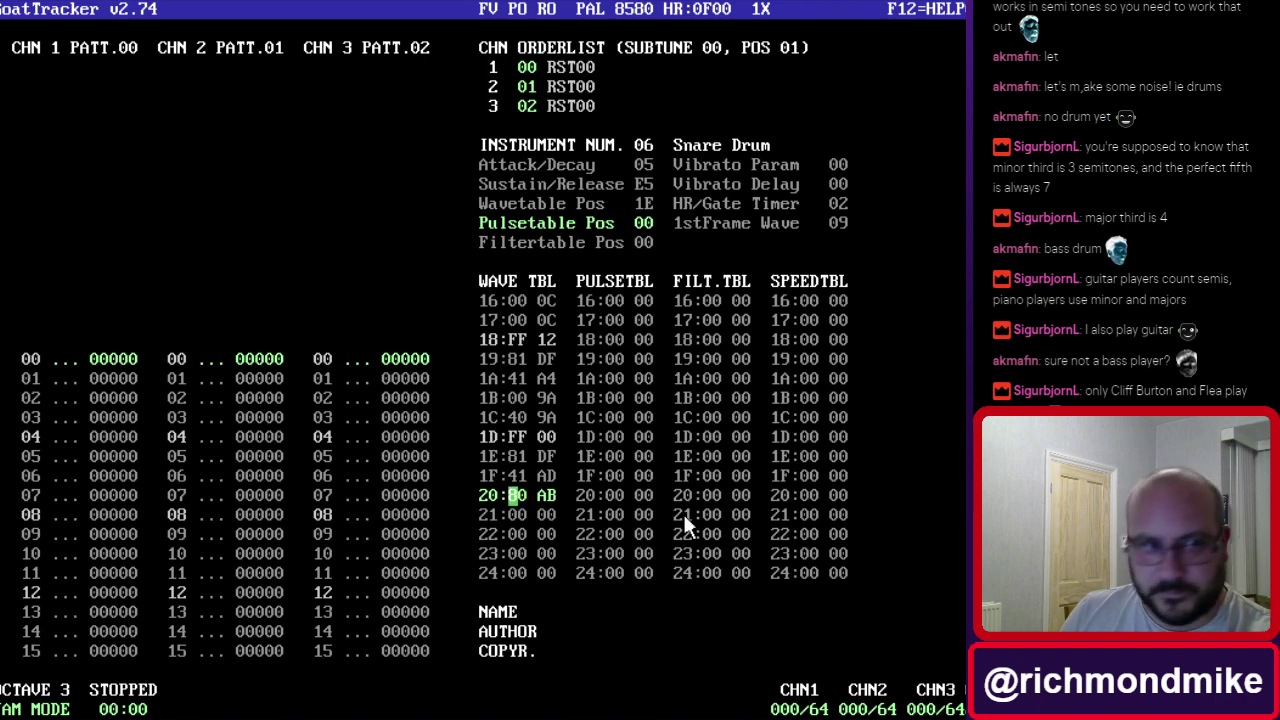
text(00)
Finish the Snare Drum's wavetable program with 80 F0 in row 21 and FF 00 in row 22.
text(8)
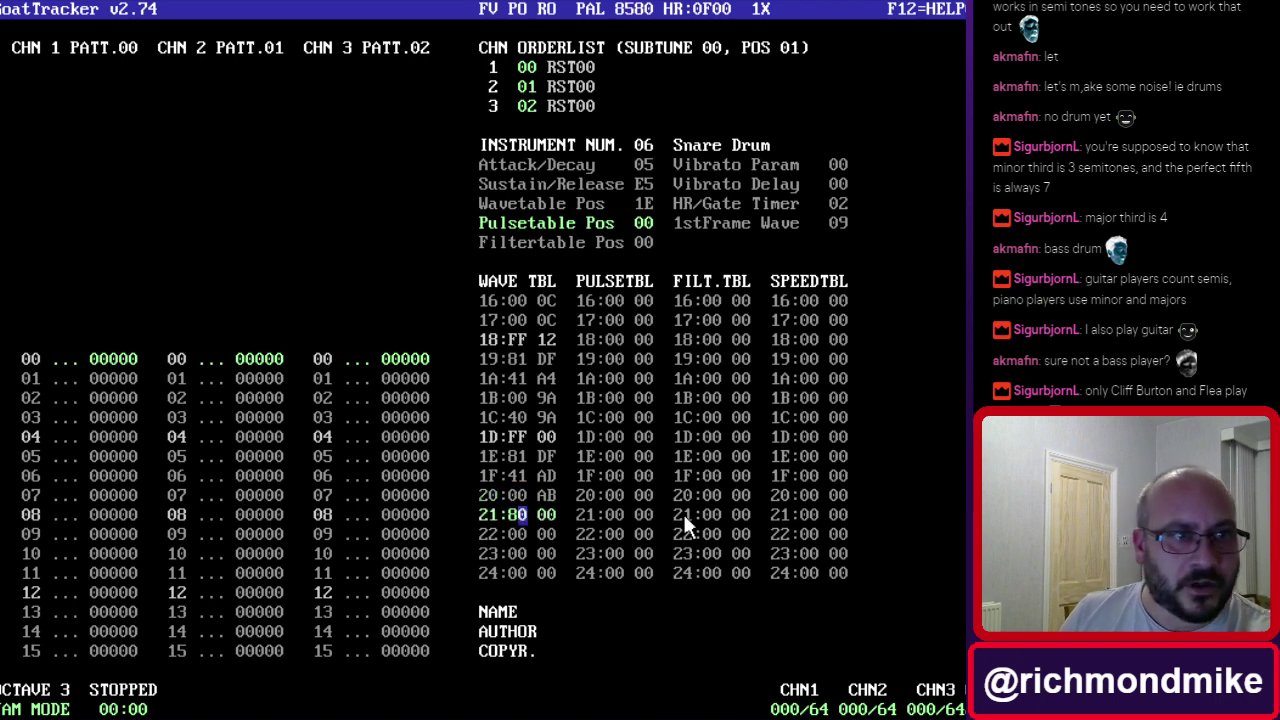
text(0)
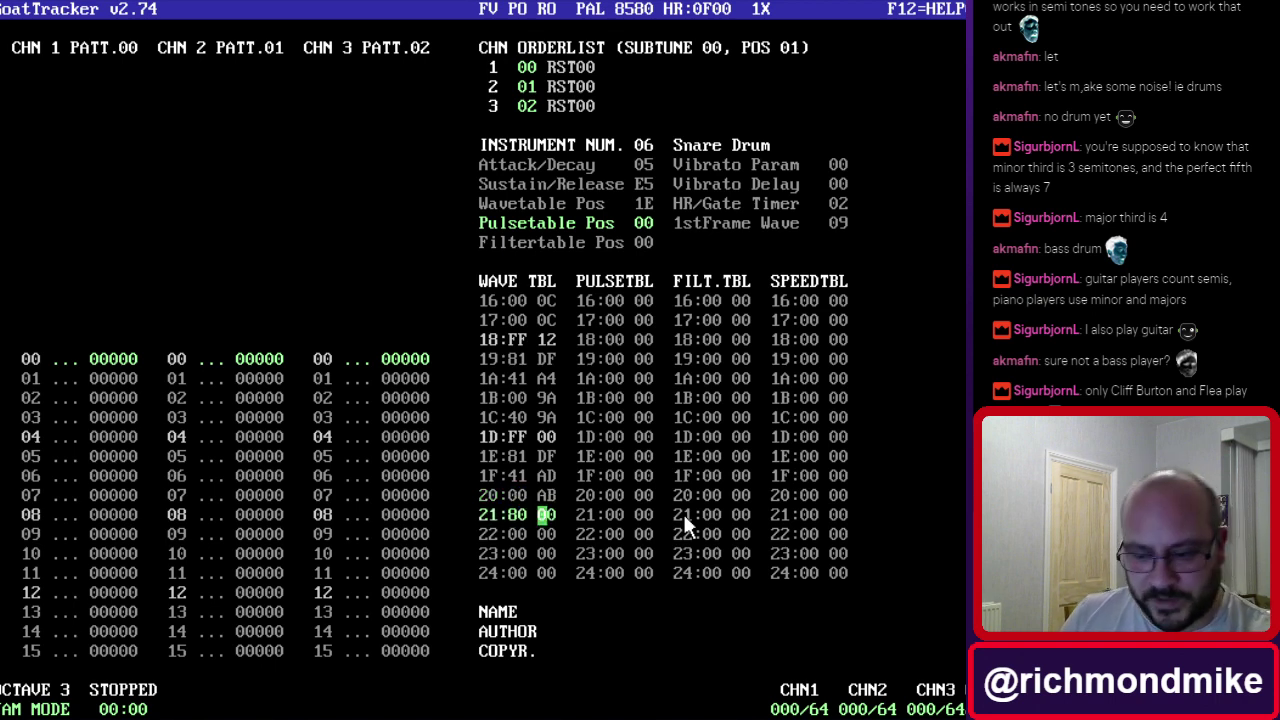
text(f0ff)
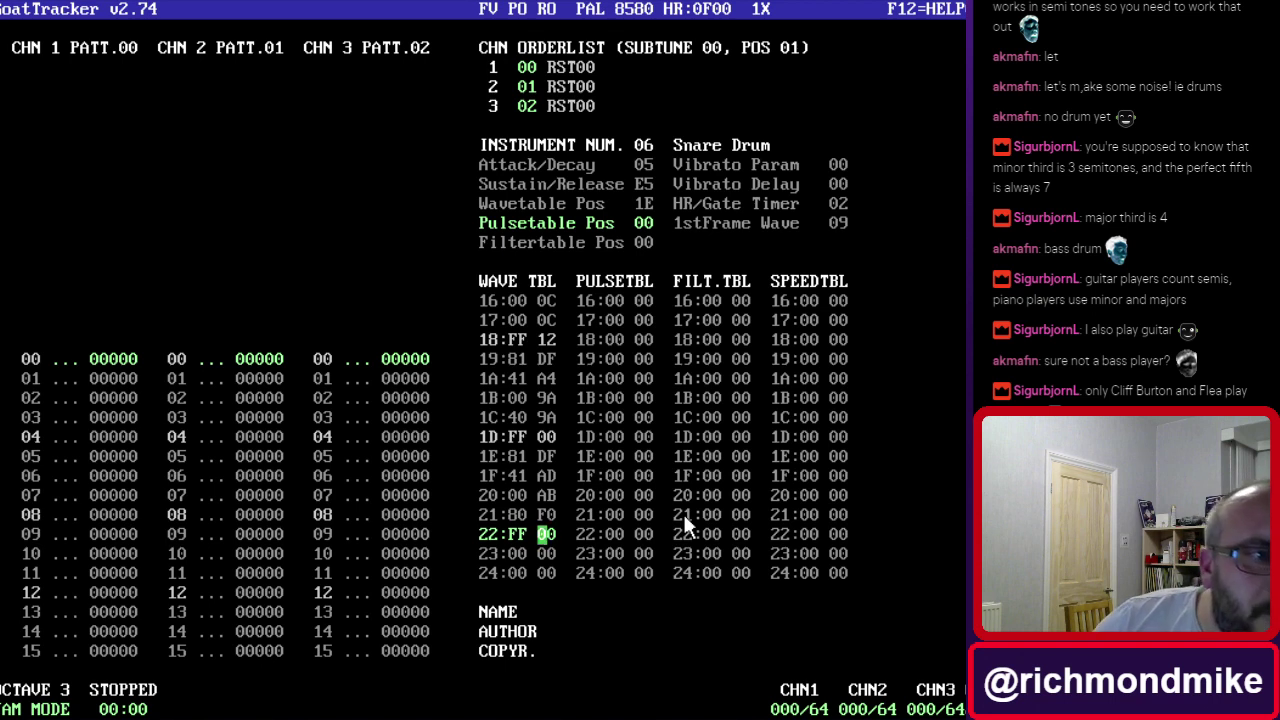
Set the Snare Drum's Pulsetable Pos to 09, the first free row after the existing pulsetable programs.
click(653, 218)
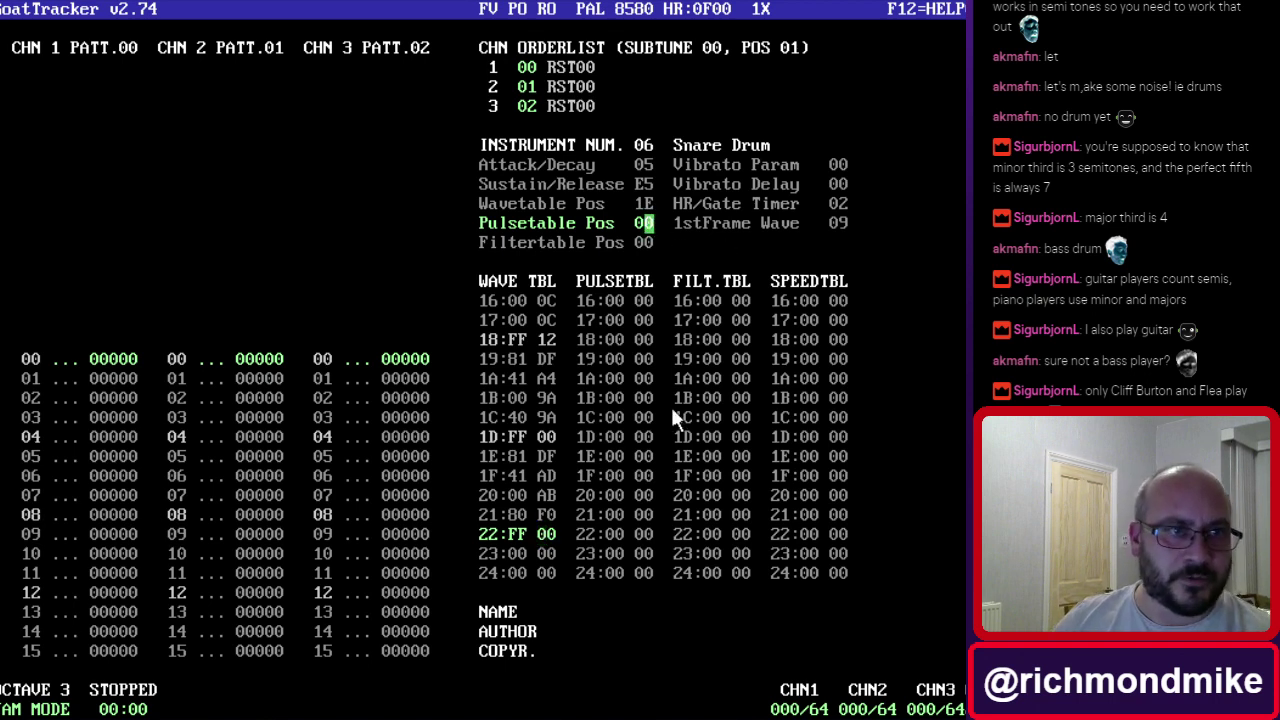
click(605, 373)
key(Up)
key(Up)
key(Up)
key(Up)
key(Up)
key(Up)
key(Up)
key(Up)
key(Up)
key(Up)
key(Up)
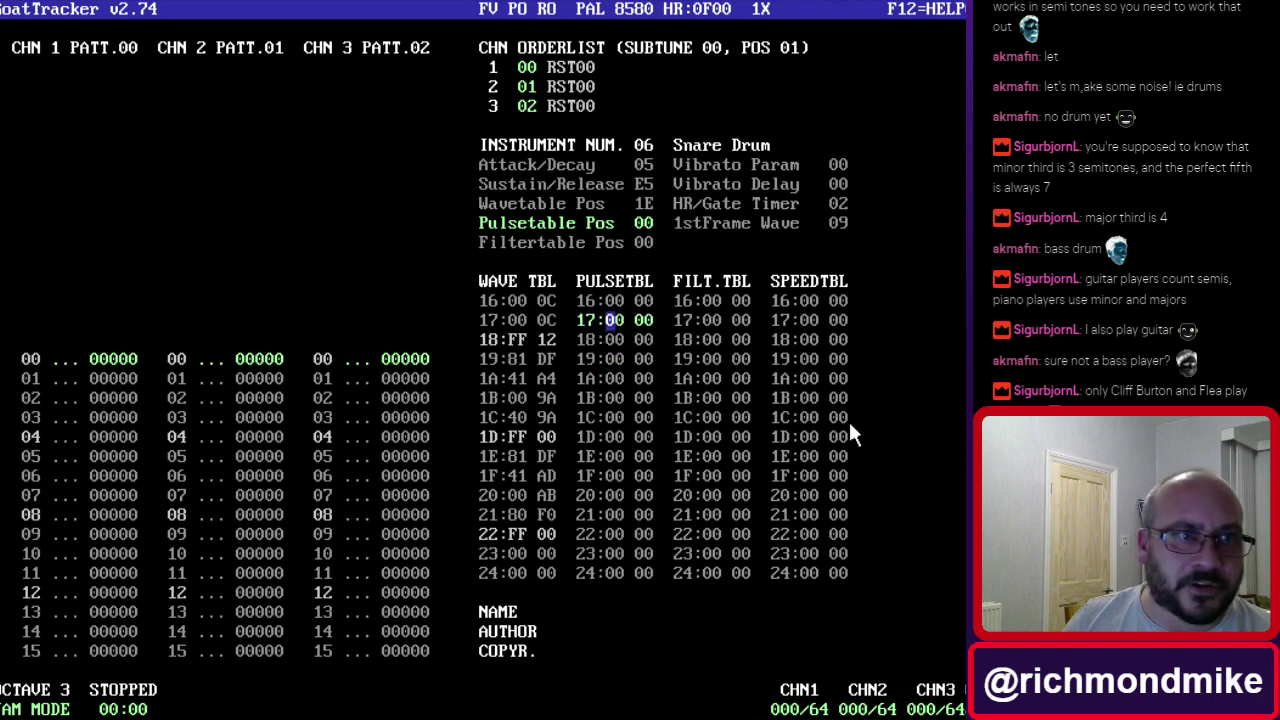
key(Up)
key(Up)
key(Up)
key(Up)
key(Up)
key(Up)
key(Up)
key(Up)
key(Up)
key(Up)
key(Up)
key(Up)
key(Up)
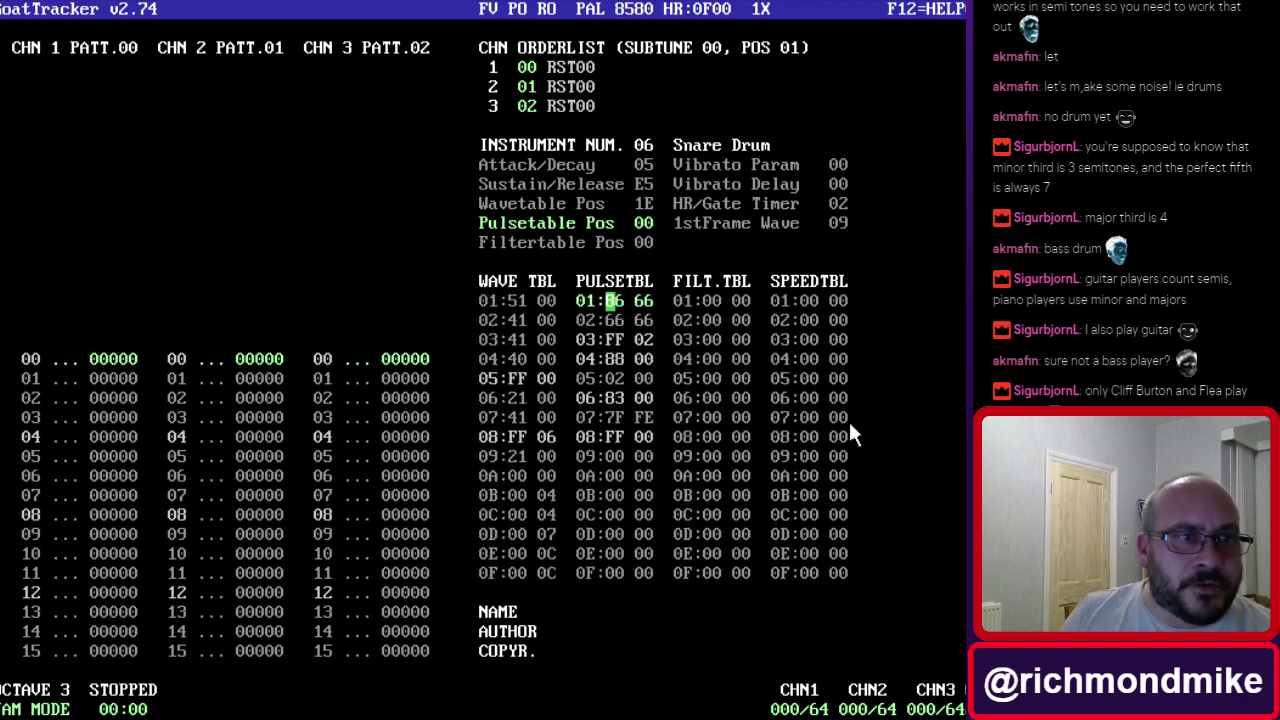
key(Down)
key(Down)
key(Down)
key(Down)
key(Down)
key(Down)
key(Down)
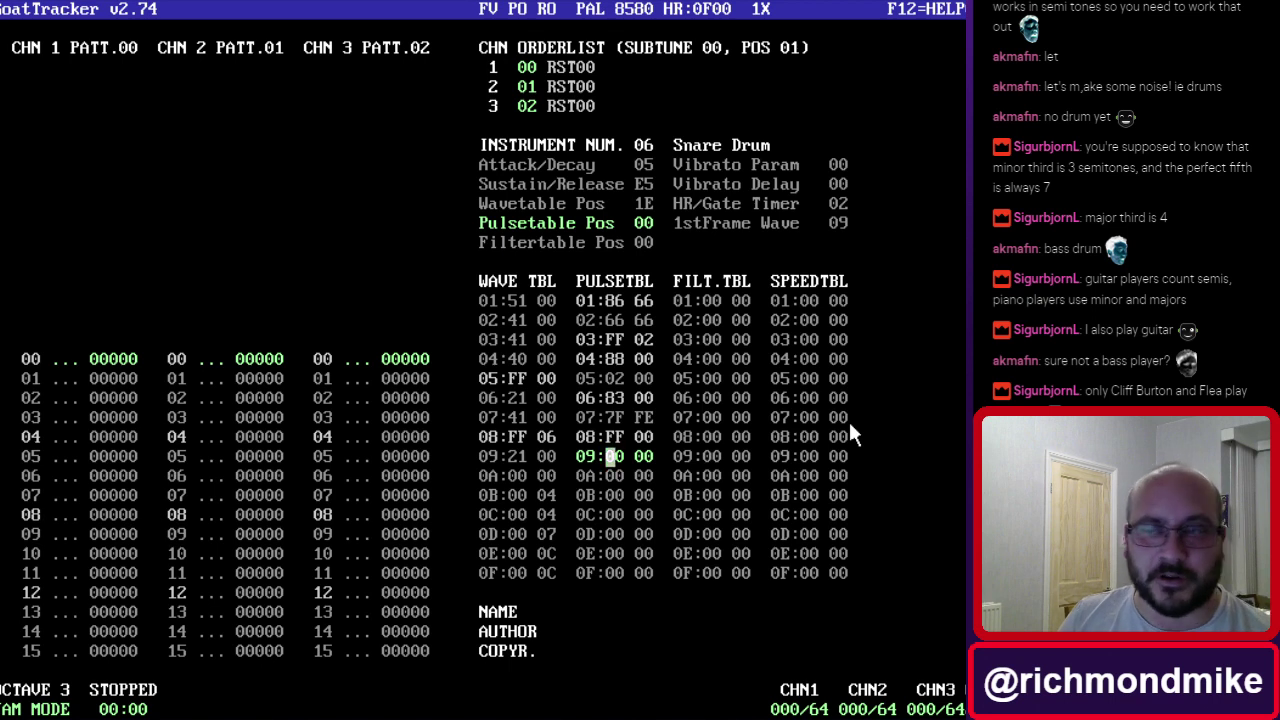
key(Up)
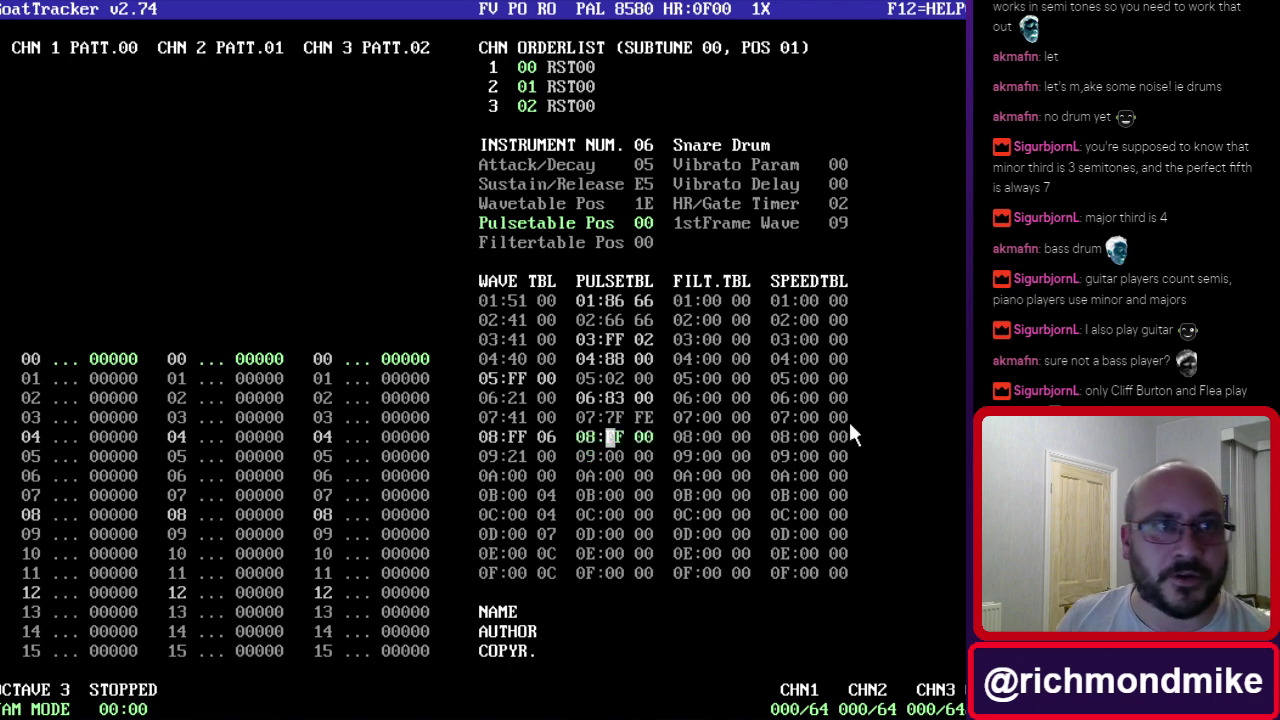
click(645, 228)
text(09)
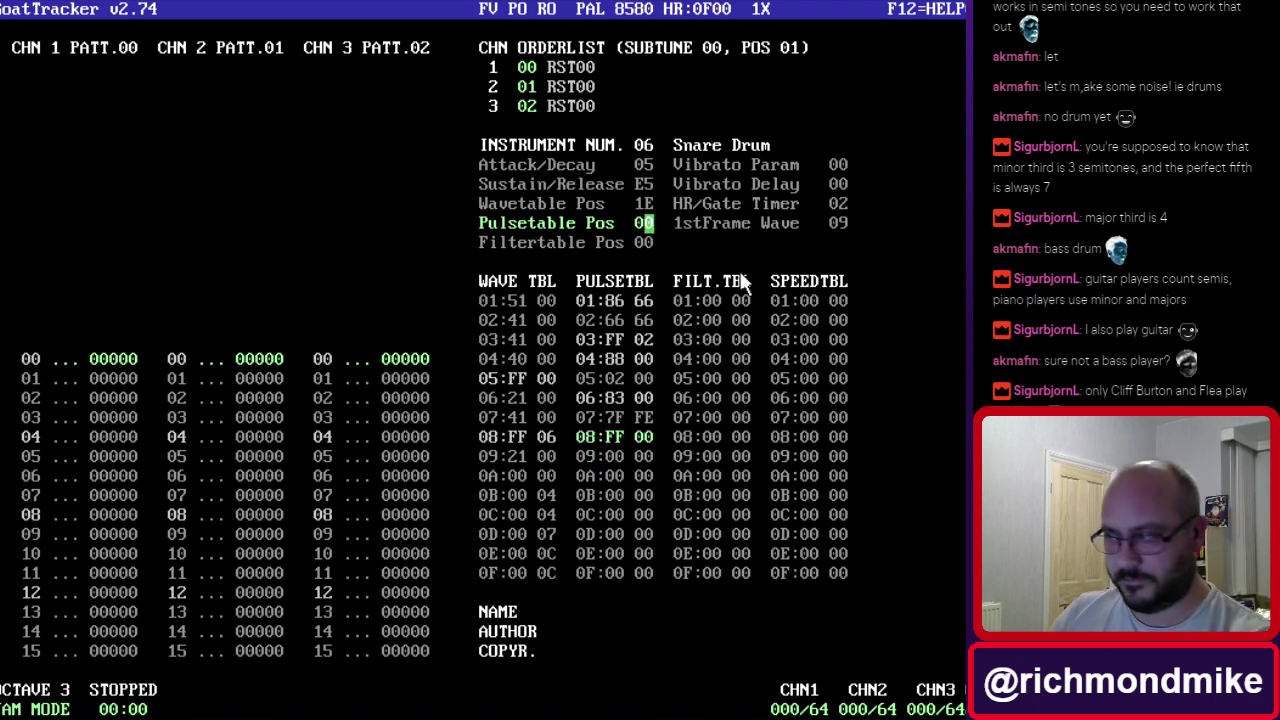
Enter the Snare Drum's pulsetable program: 88 00 in row 09, 7F FA in 0A and FF 00 in 0B.
click(613, 455)
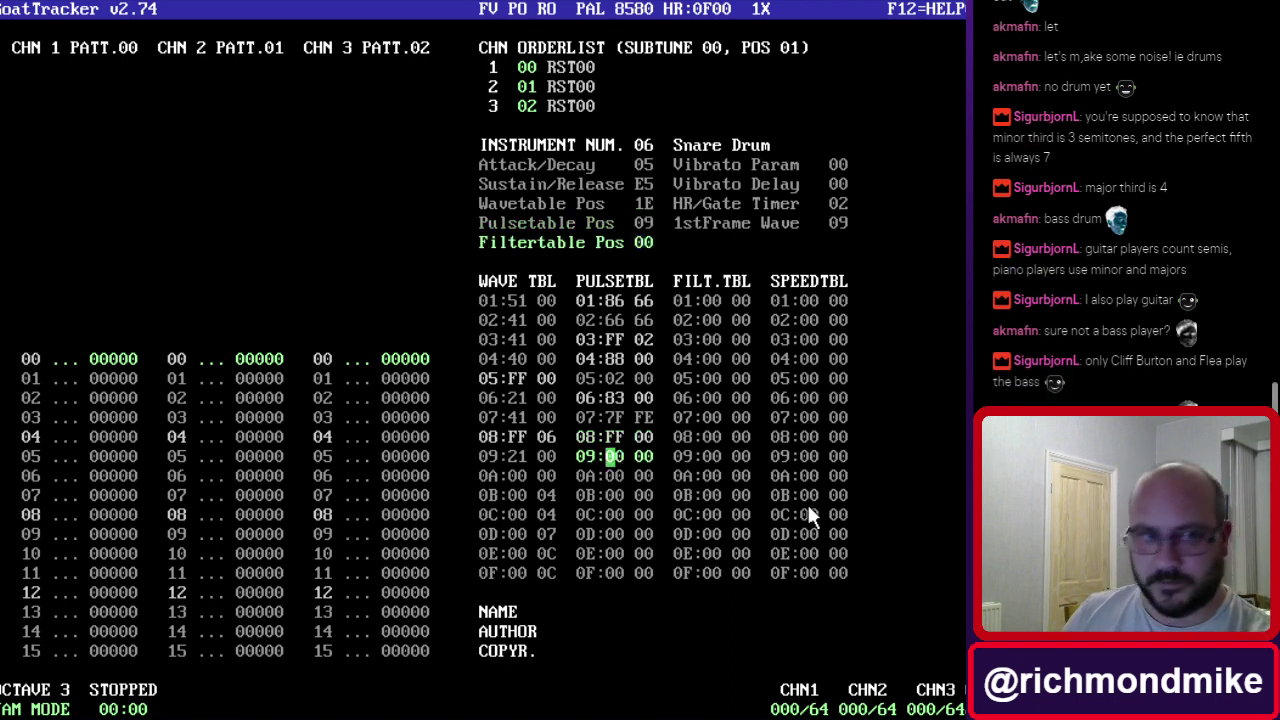
text(88)
key(Down)
key(Left)
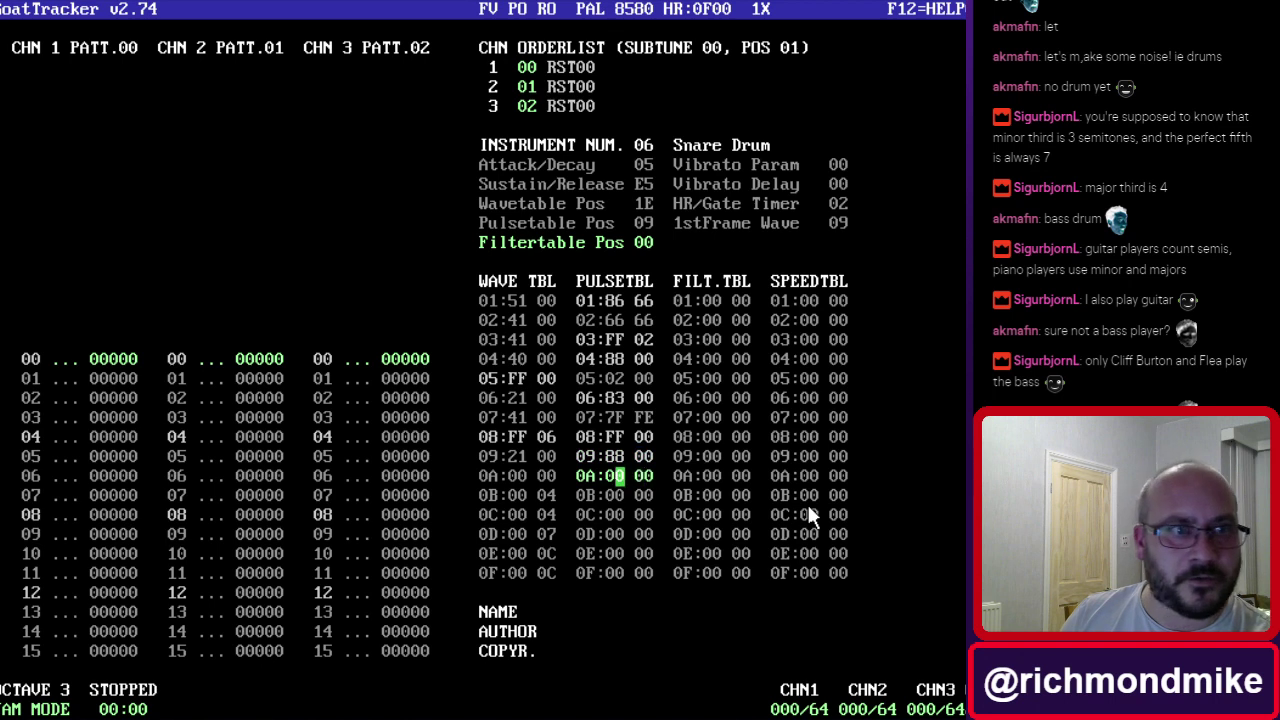
key(Left)
text(7f)
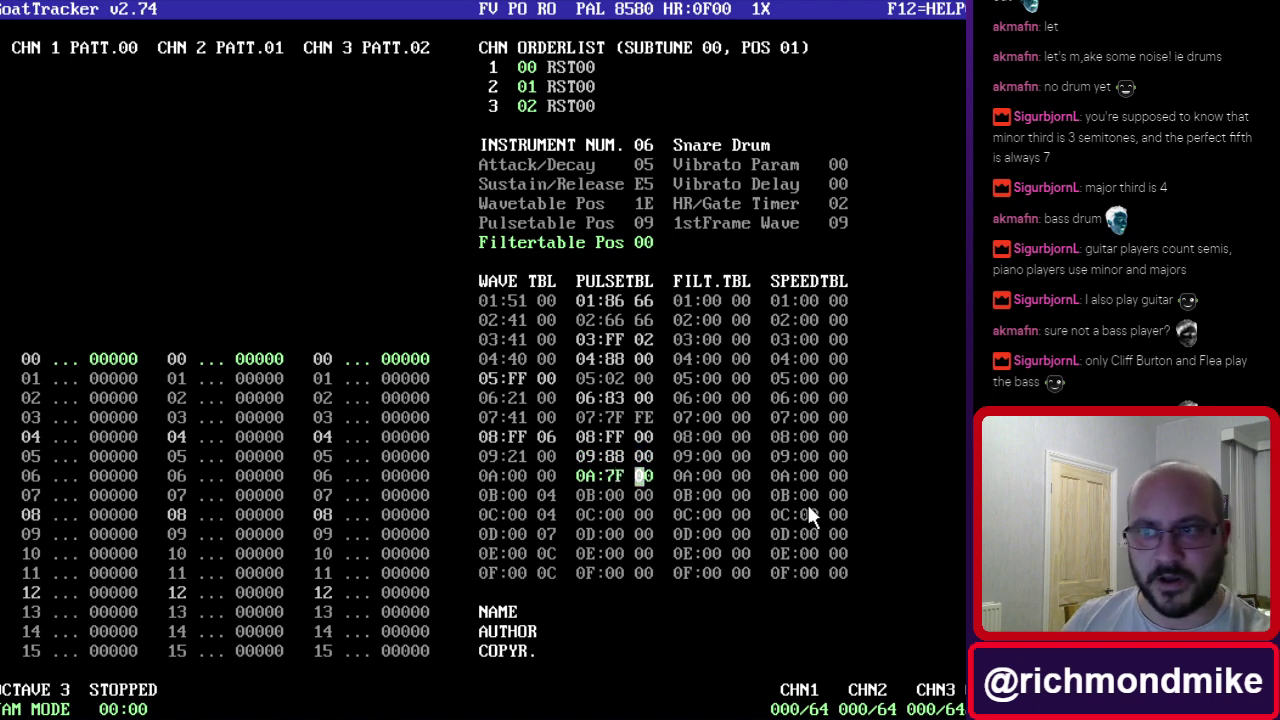
text(fa)
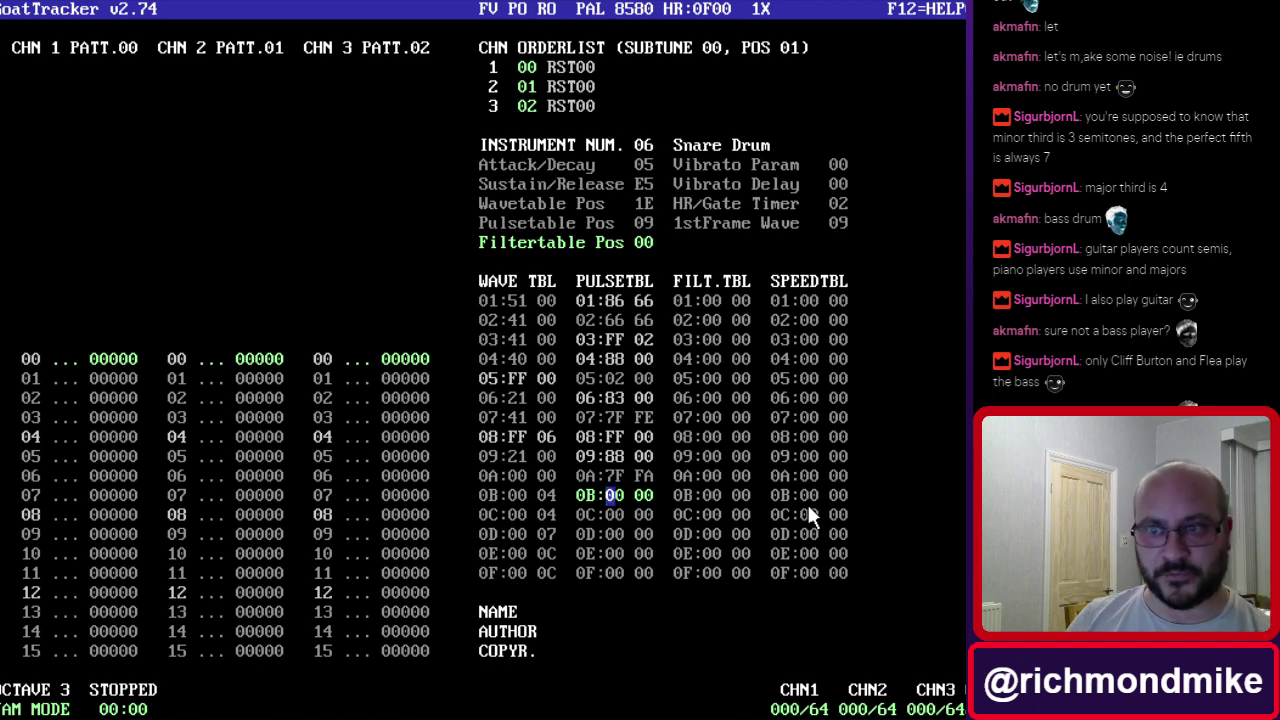
text(ff)
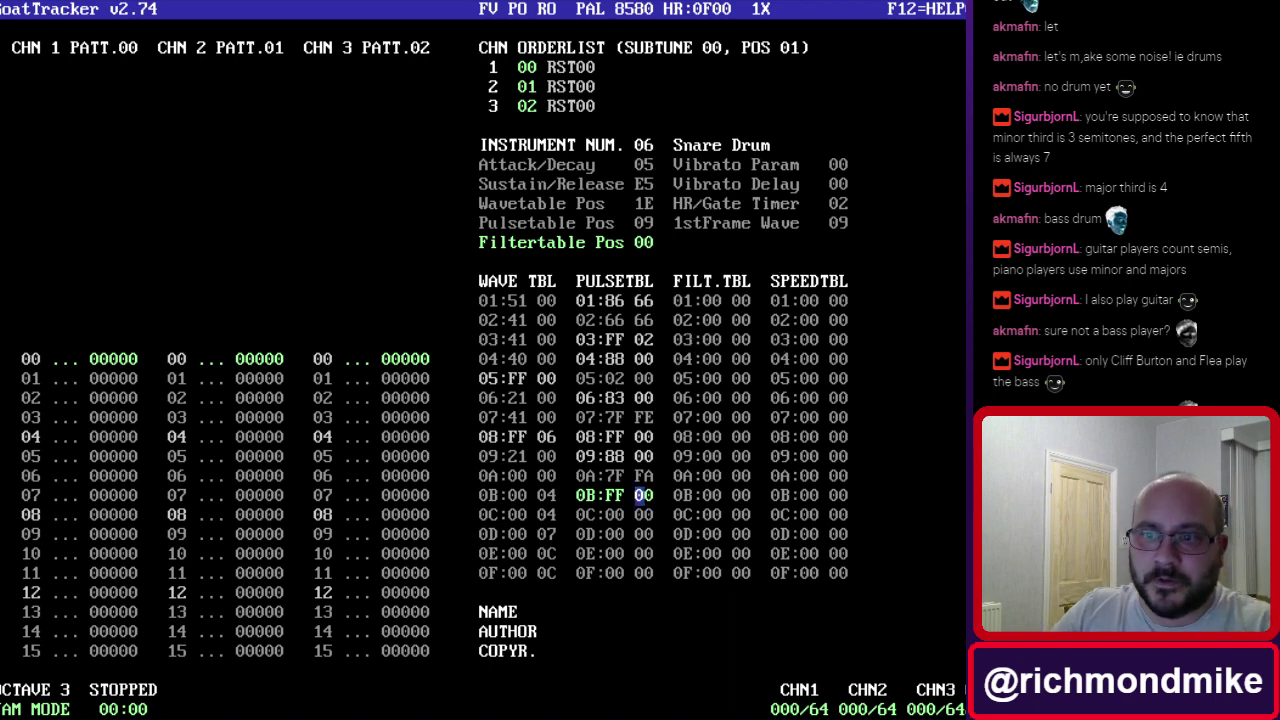
Name instrument 07 "Hihat" and set its Sustain/Release to 22.
click(655, 139)
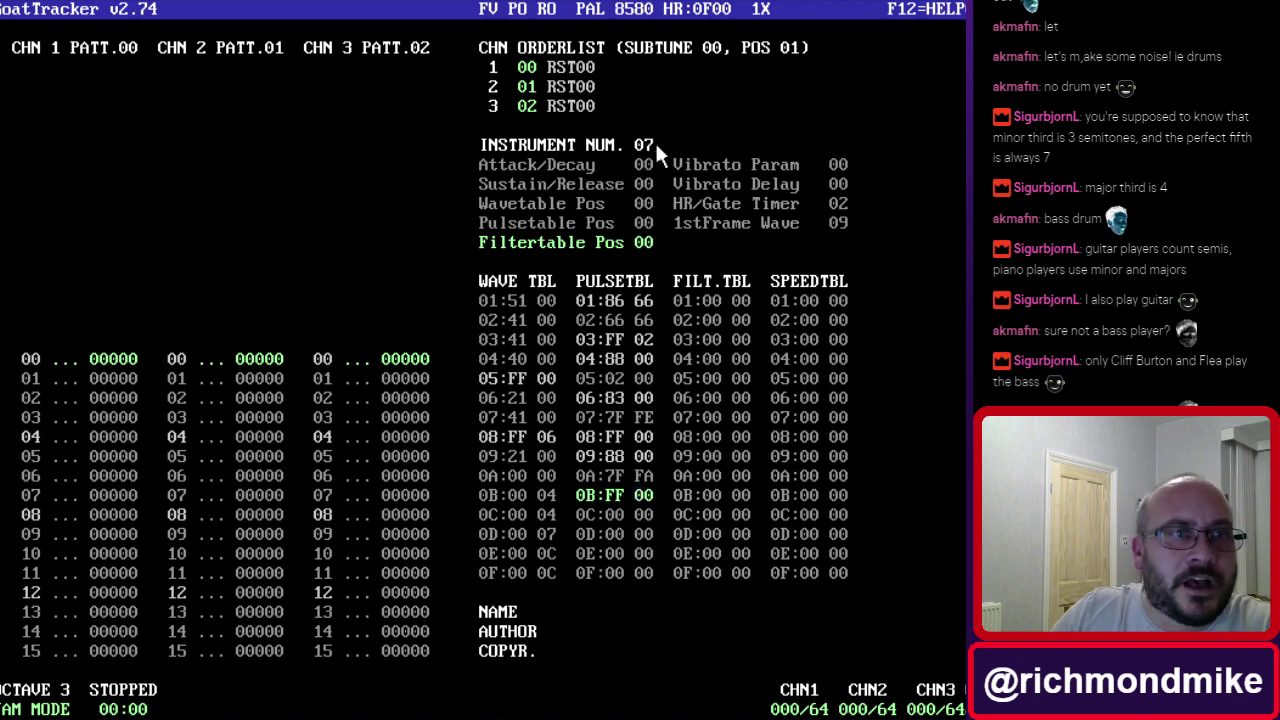
text(Hihat)
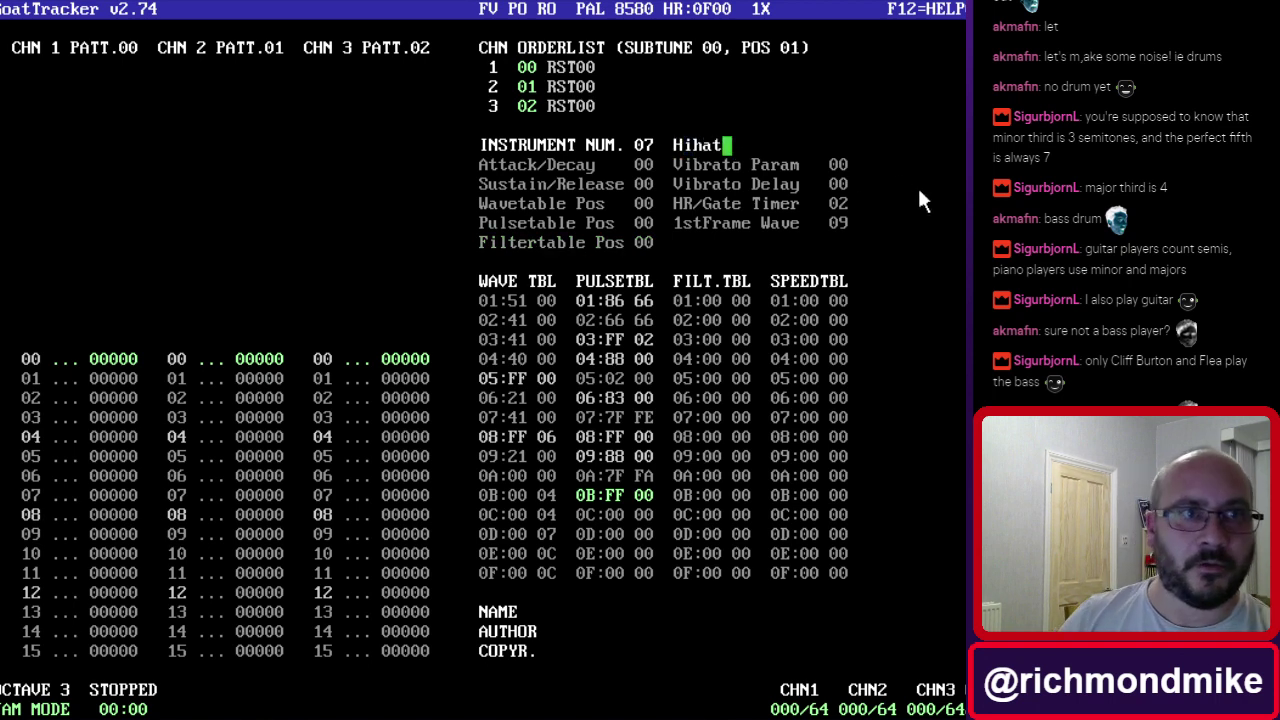
click(650, 166)
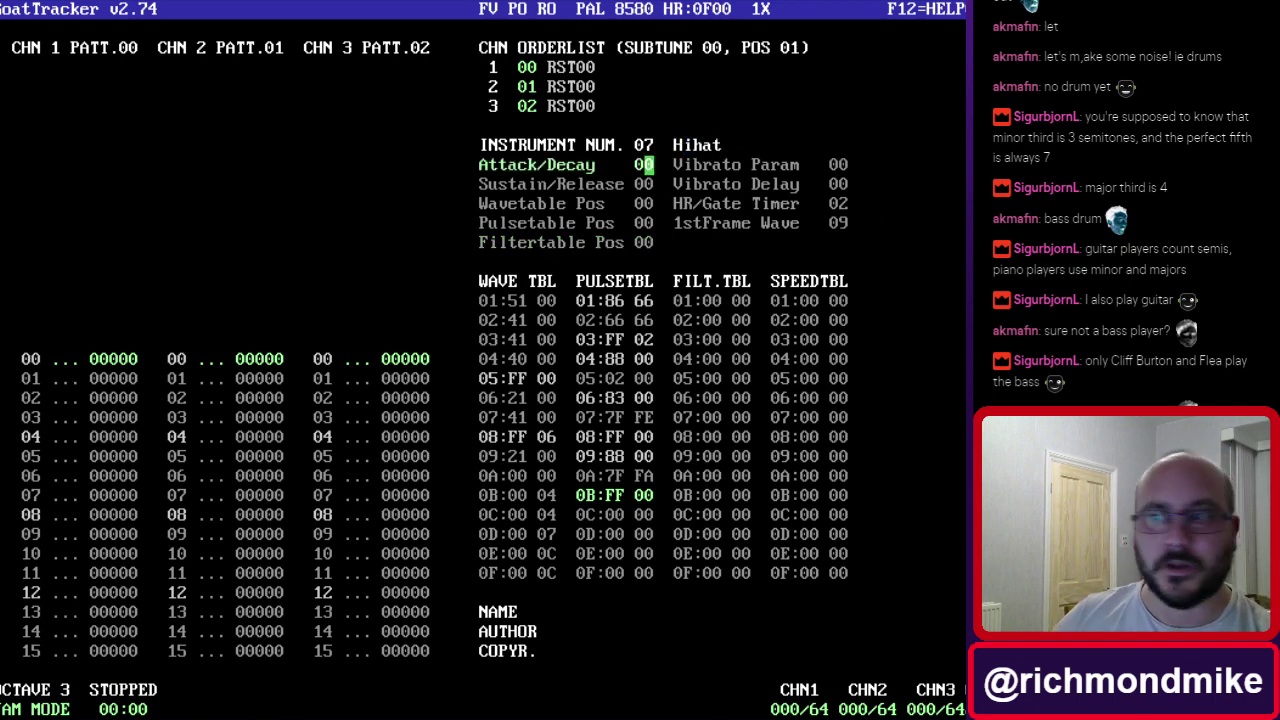
click(640, 165)
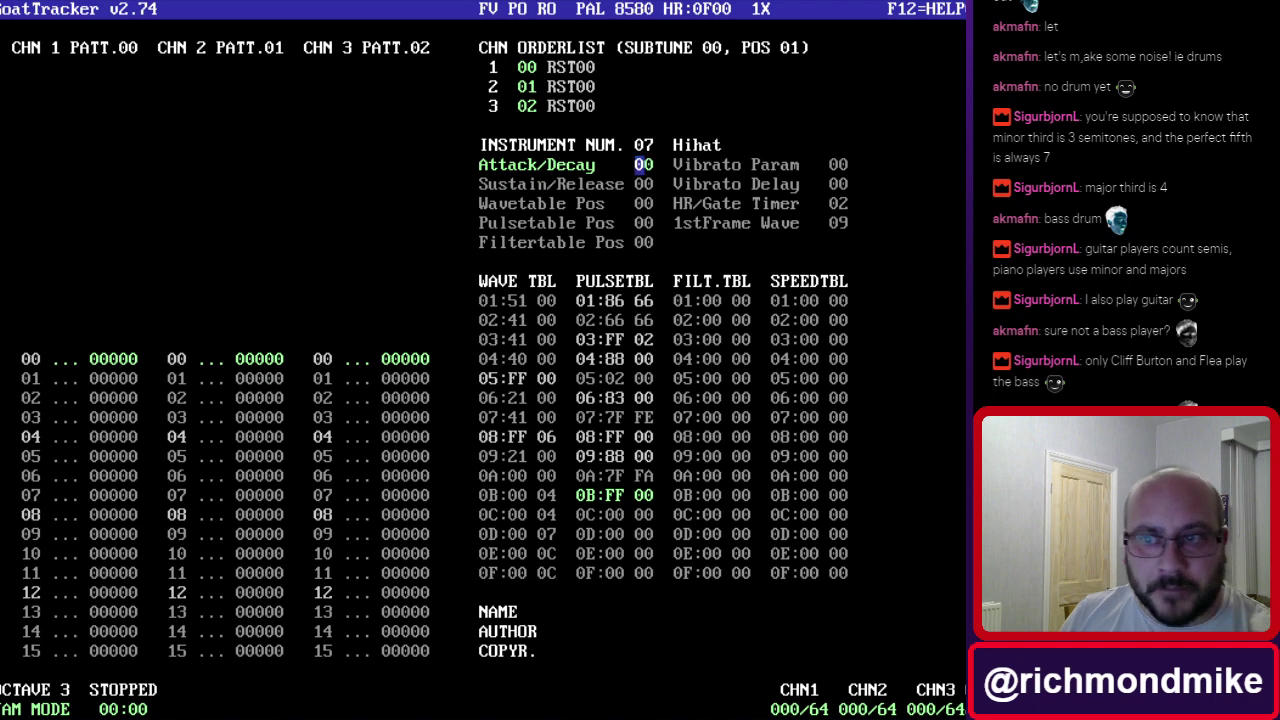
key(Down)
text(22)
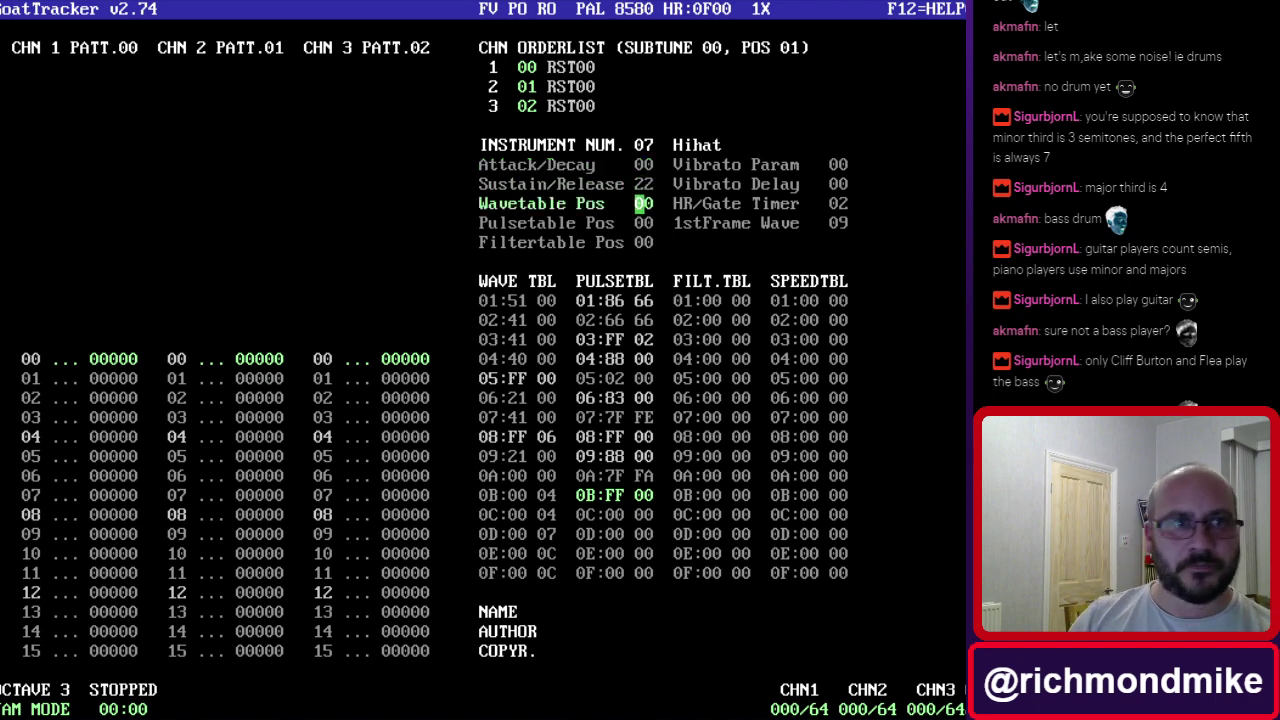
key(Up)
key(Up)
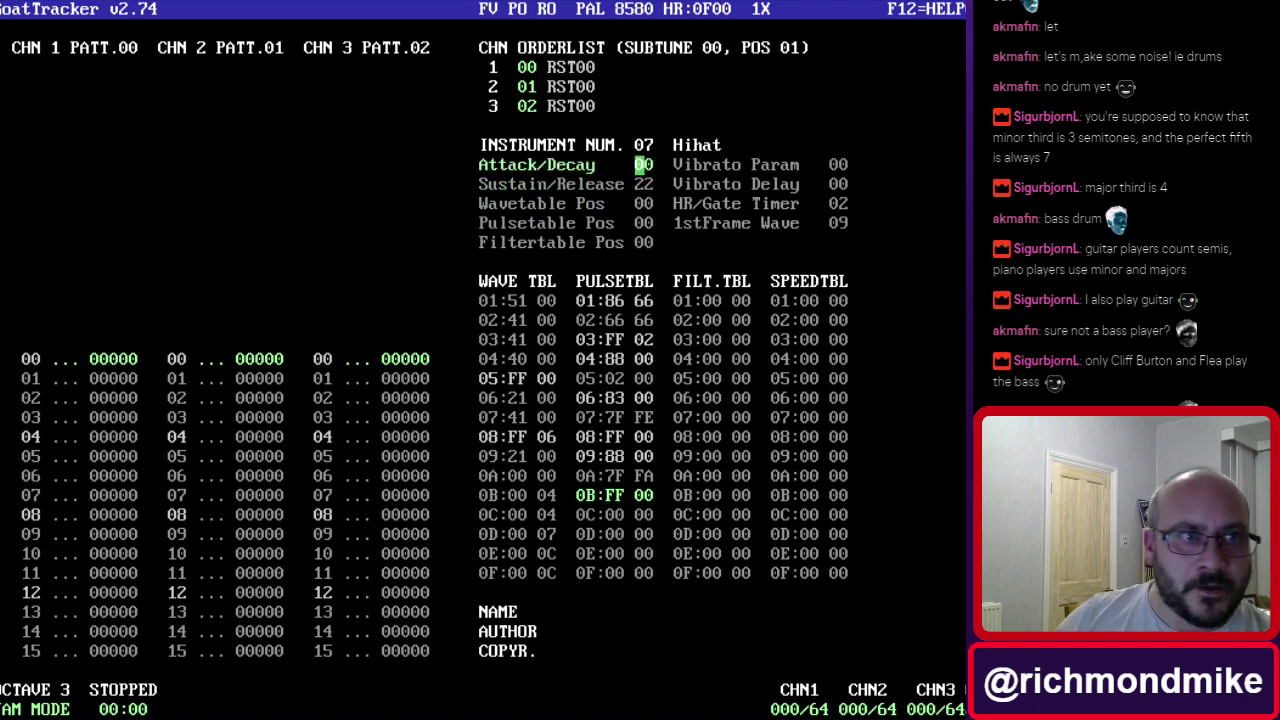
Set the Hihat's Wavetable Pos to 23, the first free row after the existing wavetable programs.
click(549, 533)
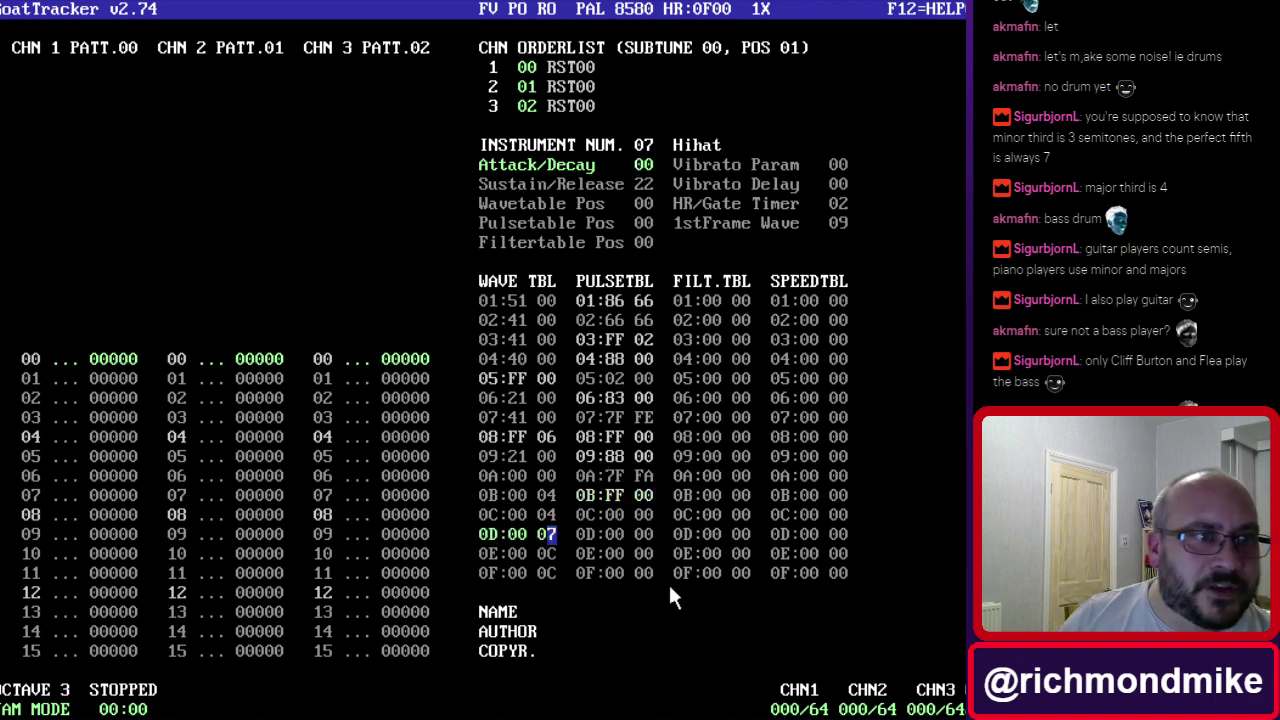
key(Down)
key(Down)
key(Down)
key(Down)
key(Down)
key(Down)
key(Down)
key(Down)
key(Down)
key(Down)
key(Down)
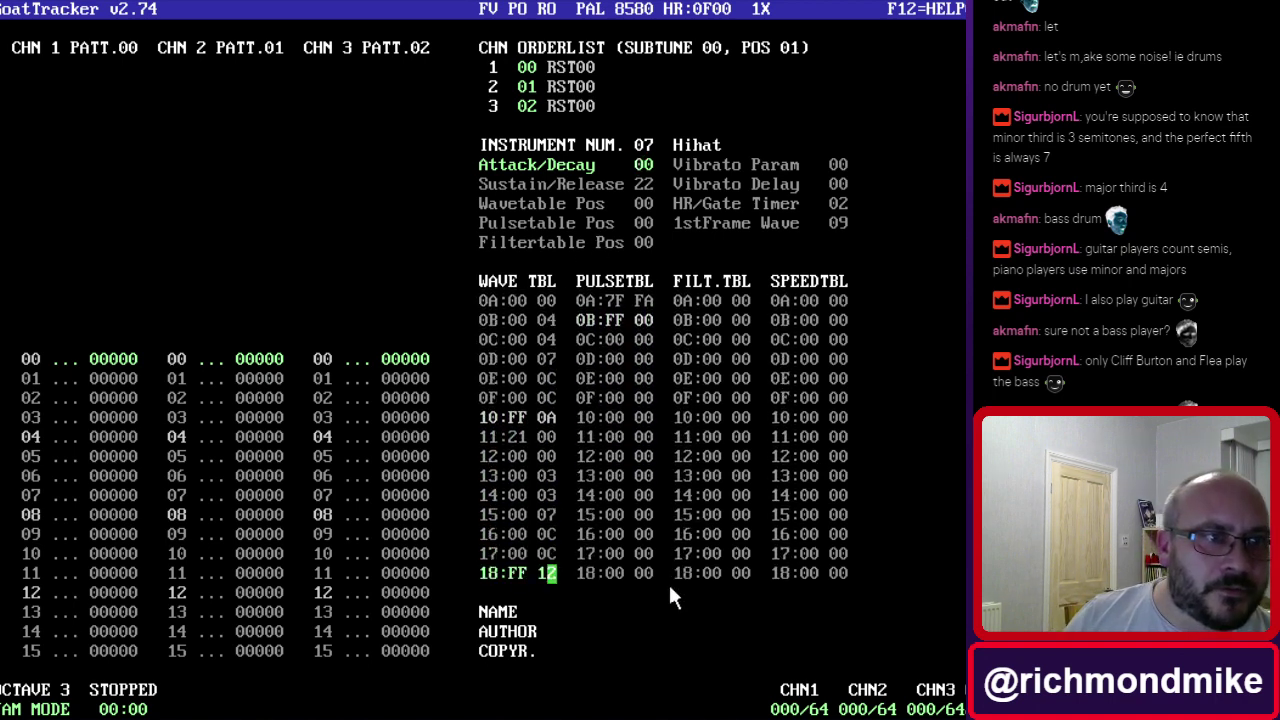
key(Down)
key(Down)
key(Down)
key(Down)
key(Down)
key(Down)
key(Down)
key(Down)
key(Down)
key(Down)
key(Down)
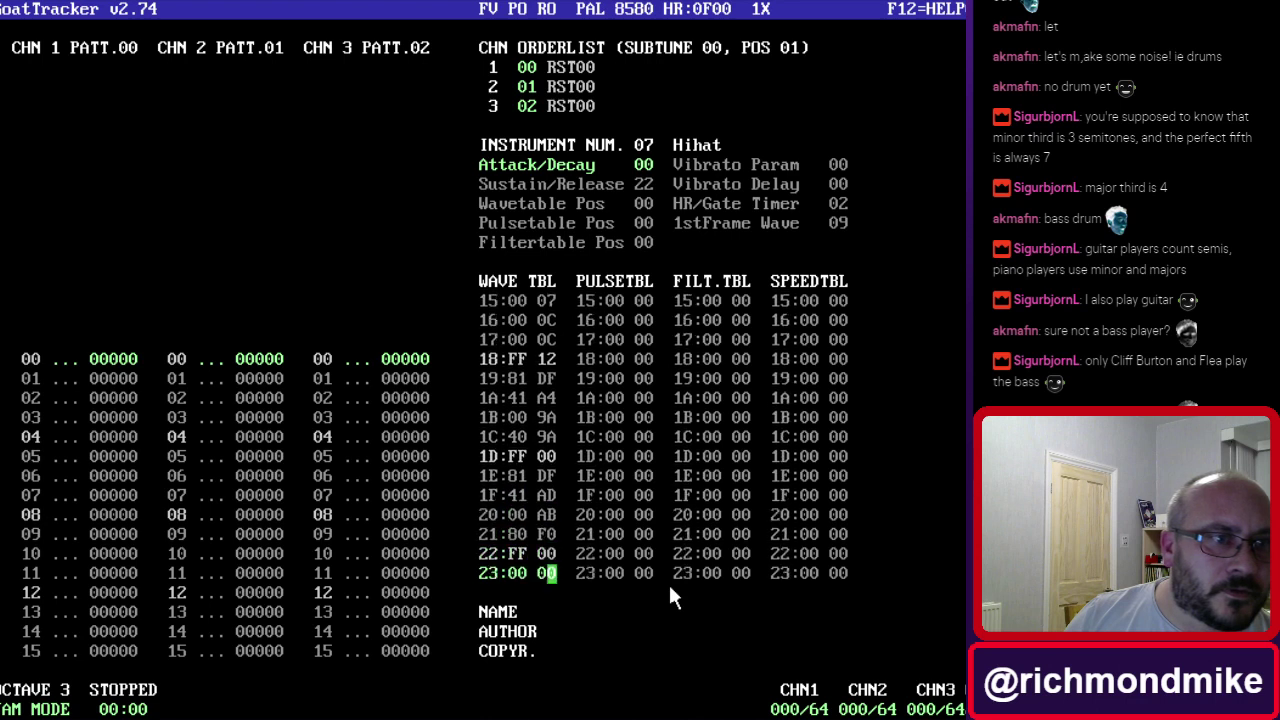
key(Down)
key(Down)
key(Down)
key(Down)
key(Up)
key(Up)
key(Up)
key(Up)
key(Left)
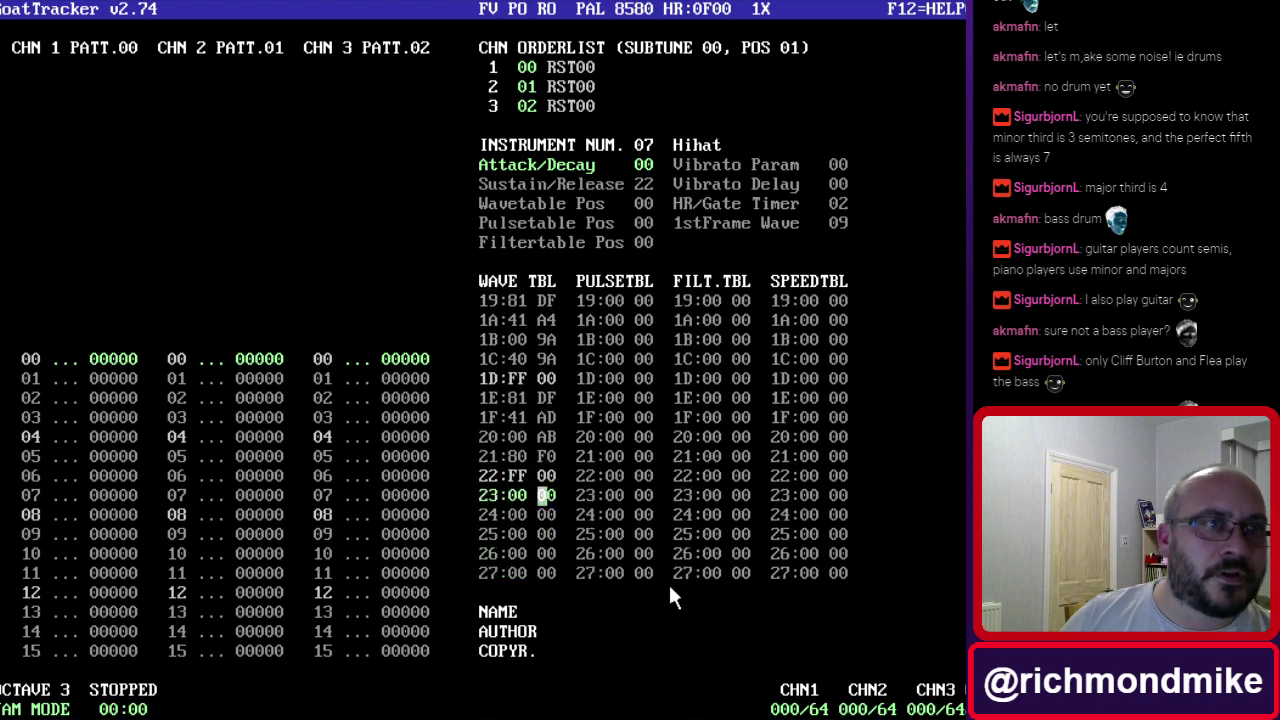
click(641, 184)
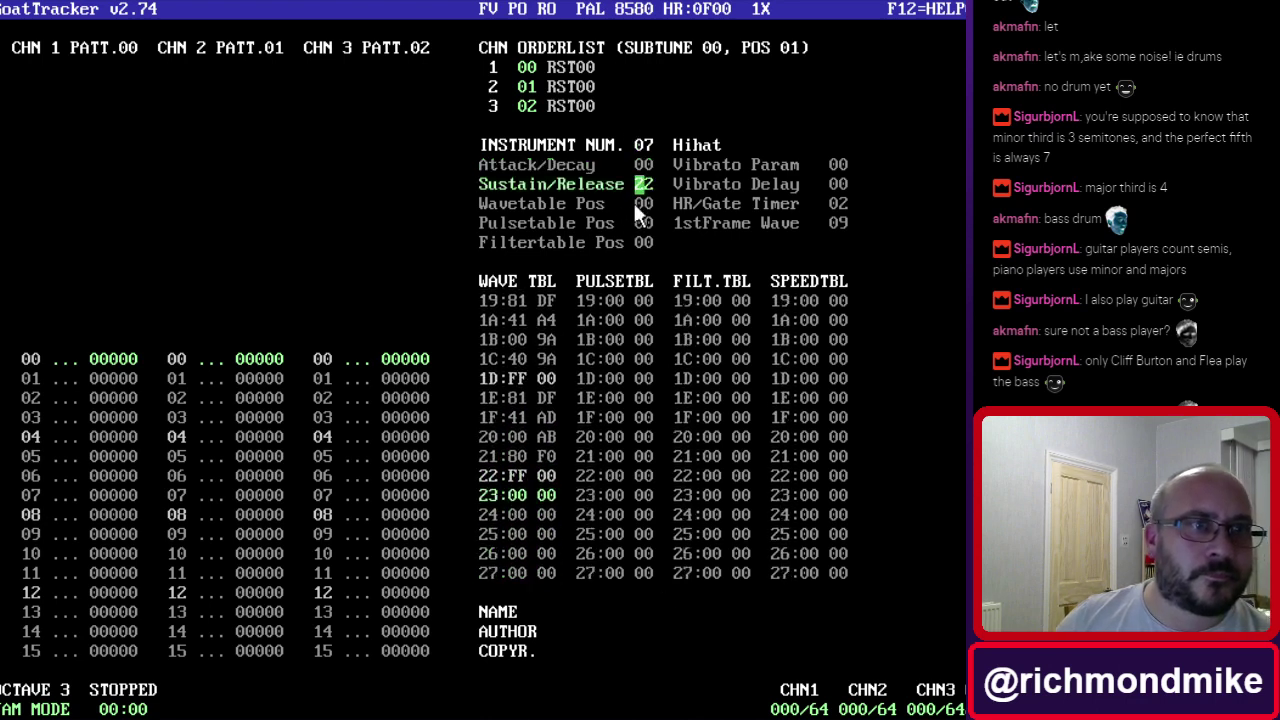
click(636, 203)
text(3)
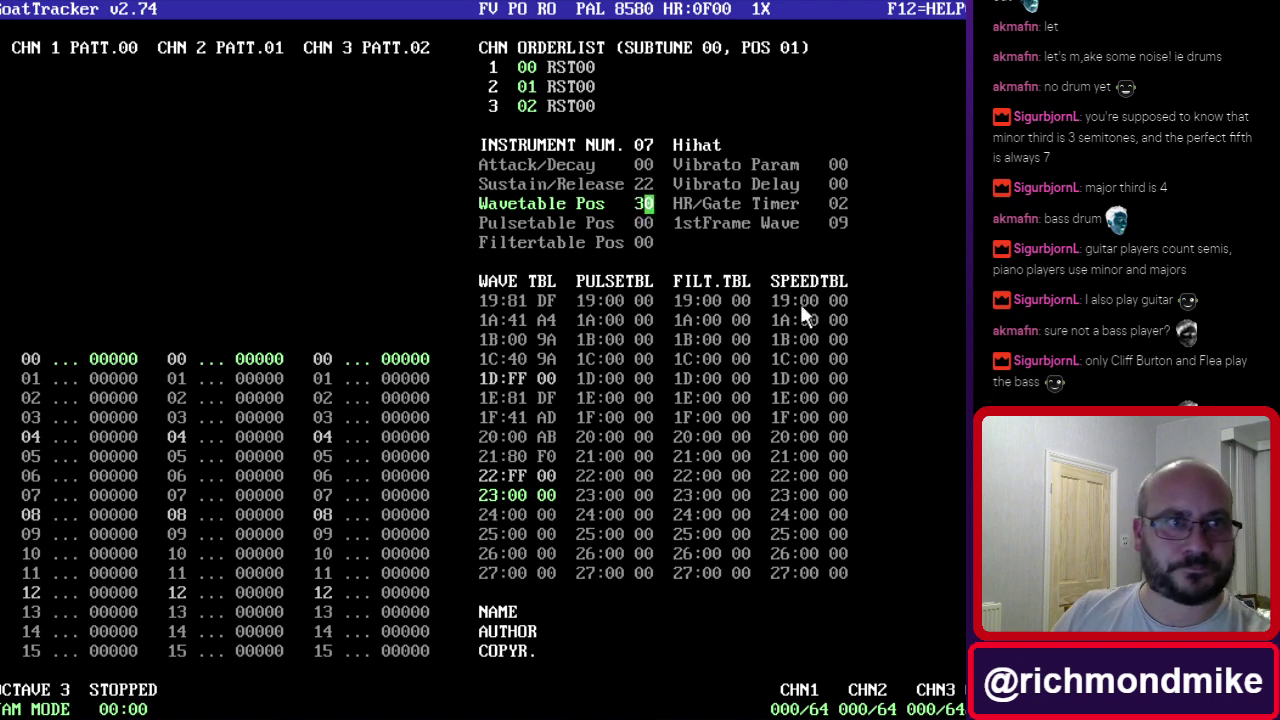
key(Left)
text(23)
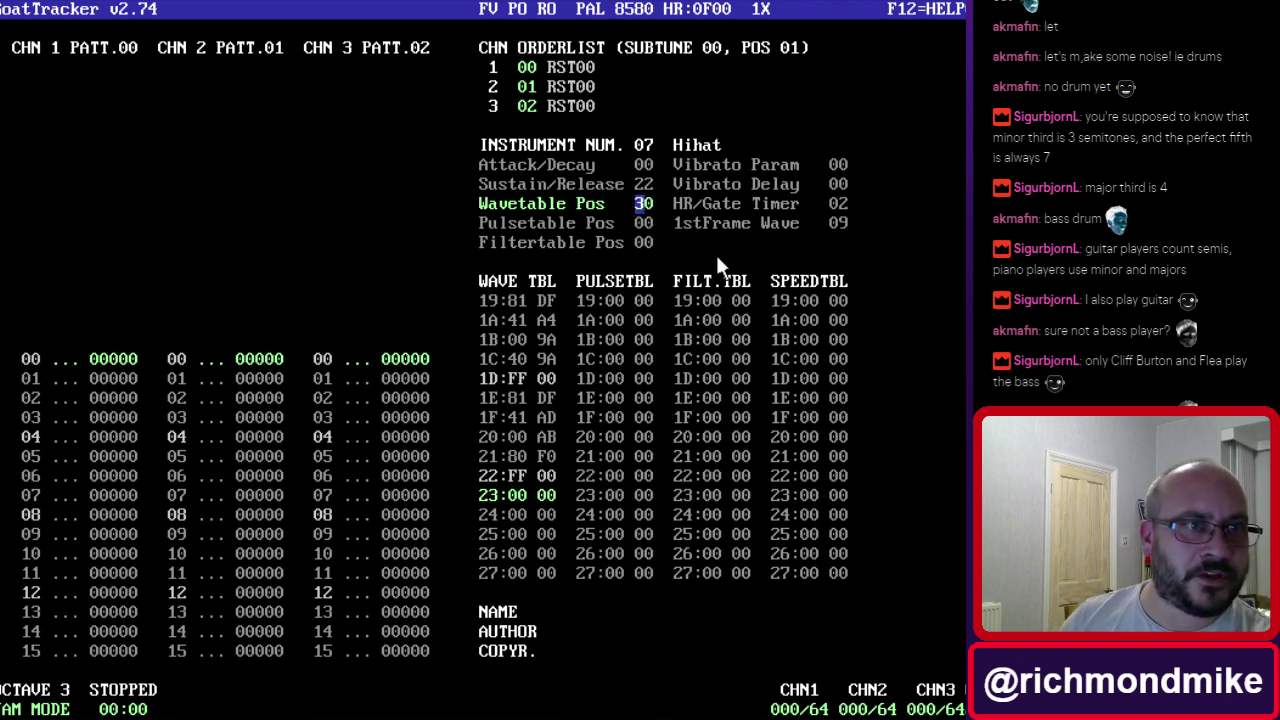
Enter the Hihat's wavetable program: 81 DF in row 23, 01 F0 in 24, 80 CF in 25 and FF 00 in 26.
click(541, 514)
click(522, 497)
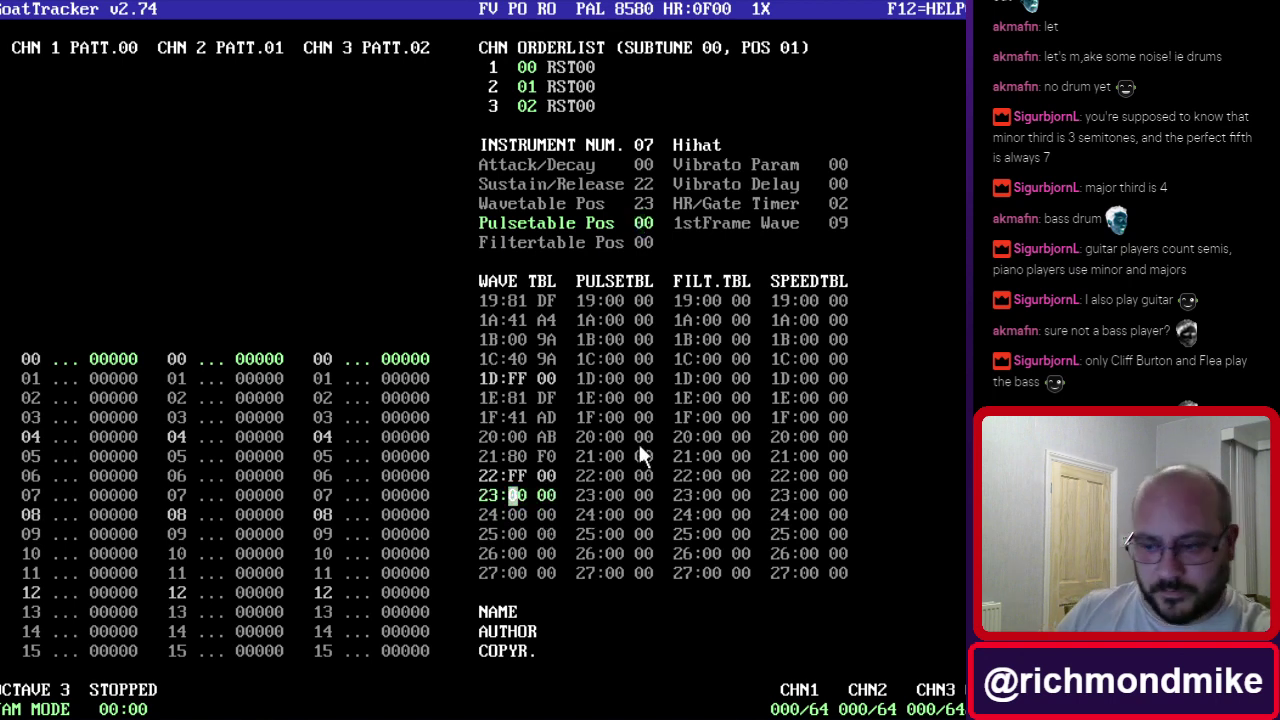
text(81)
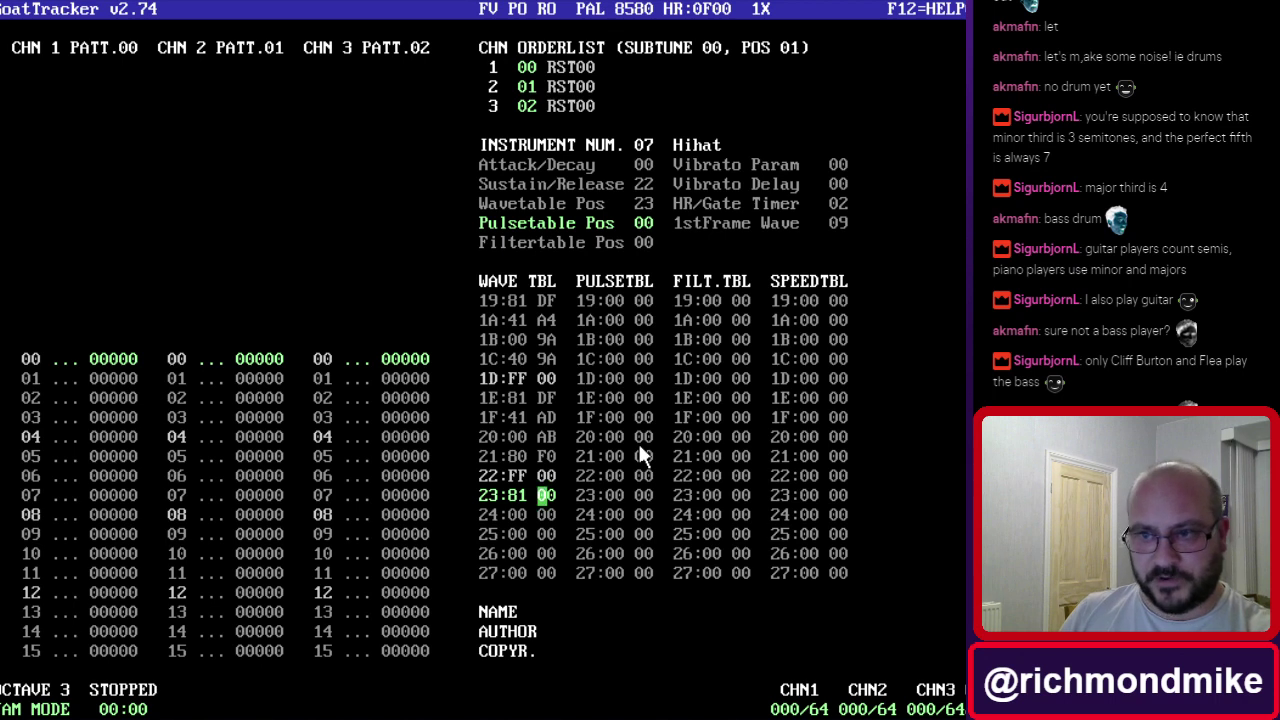
text(df)
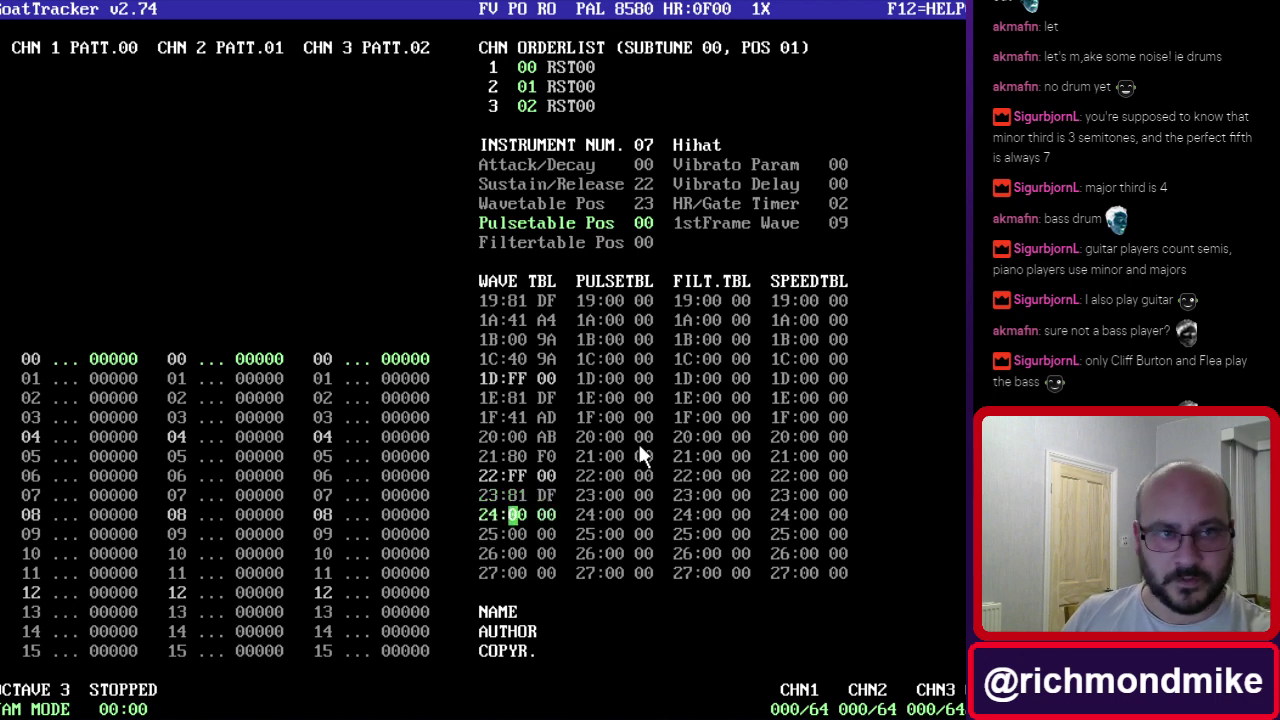
text(01f)
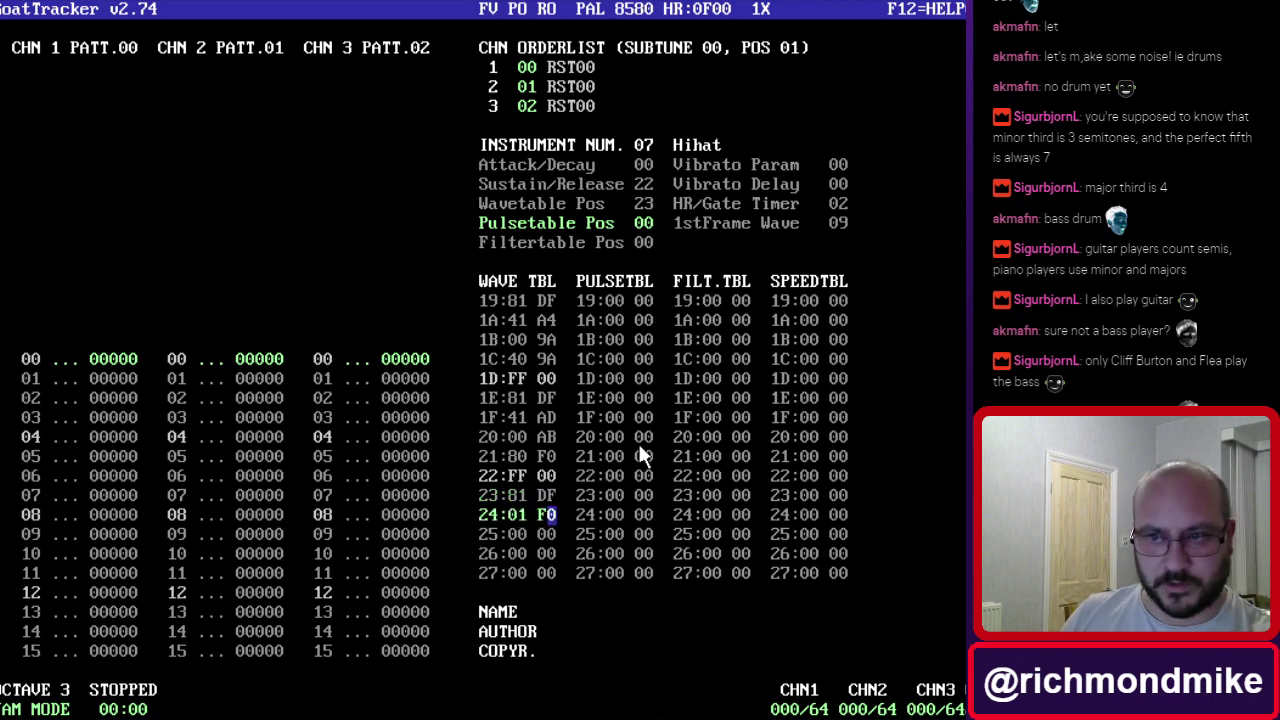
key(Left)
text(f0)
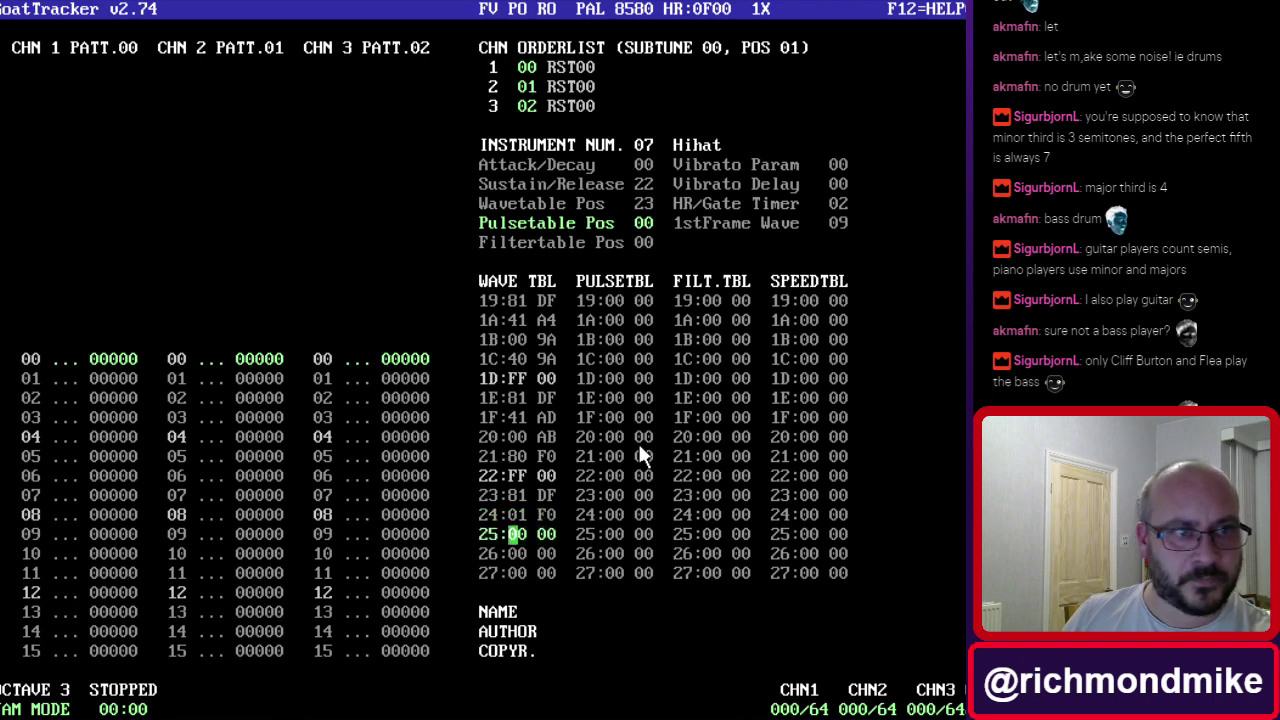
text(80)
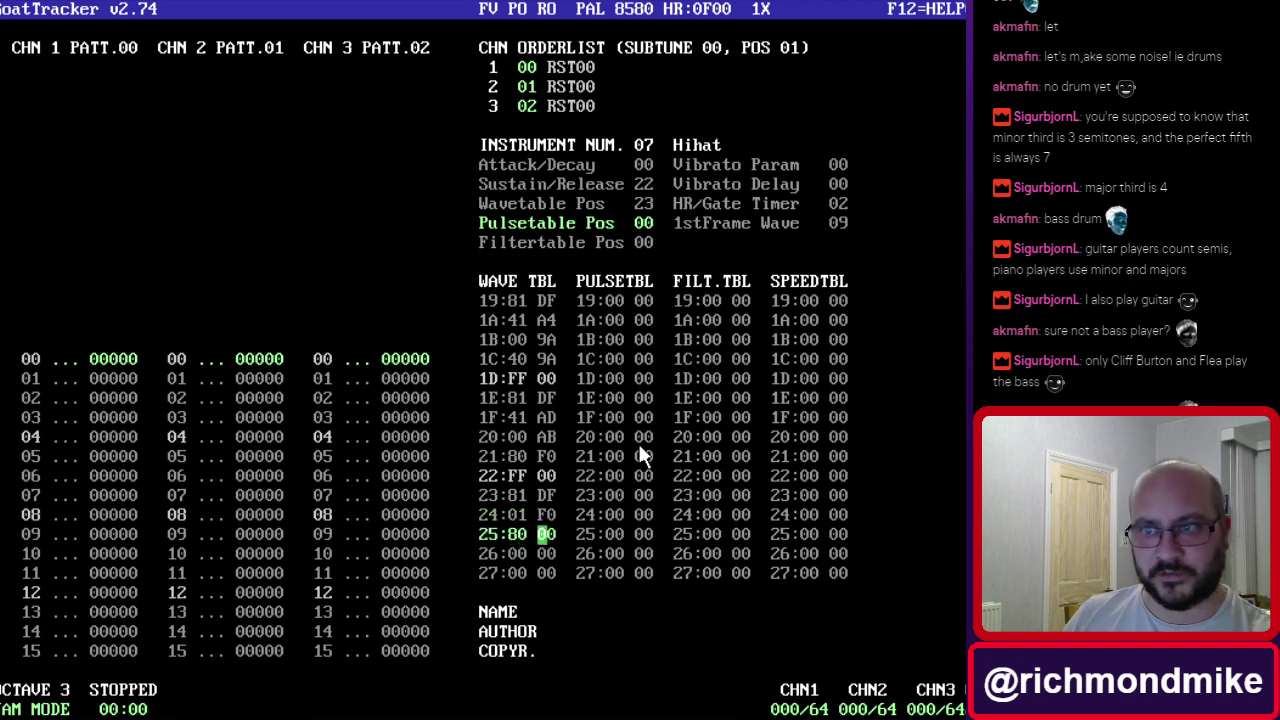
text(cf)
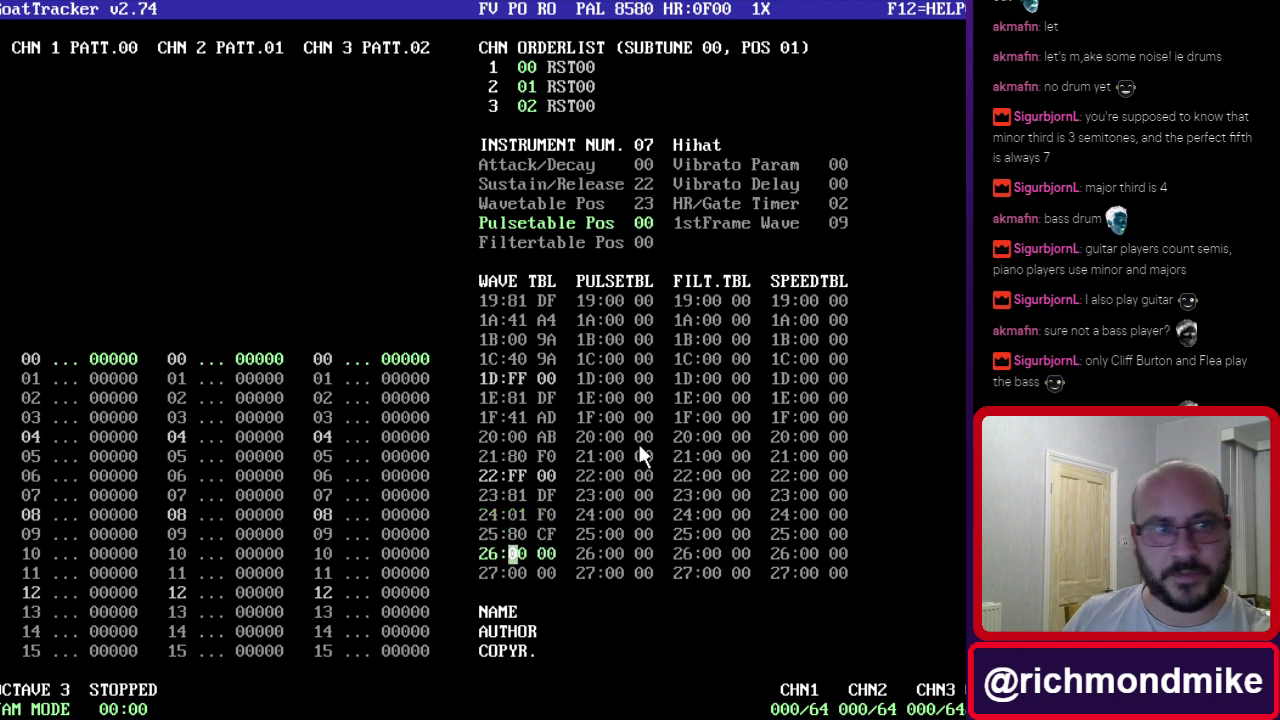
text(ff)
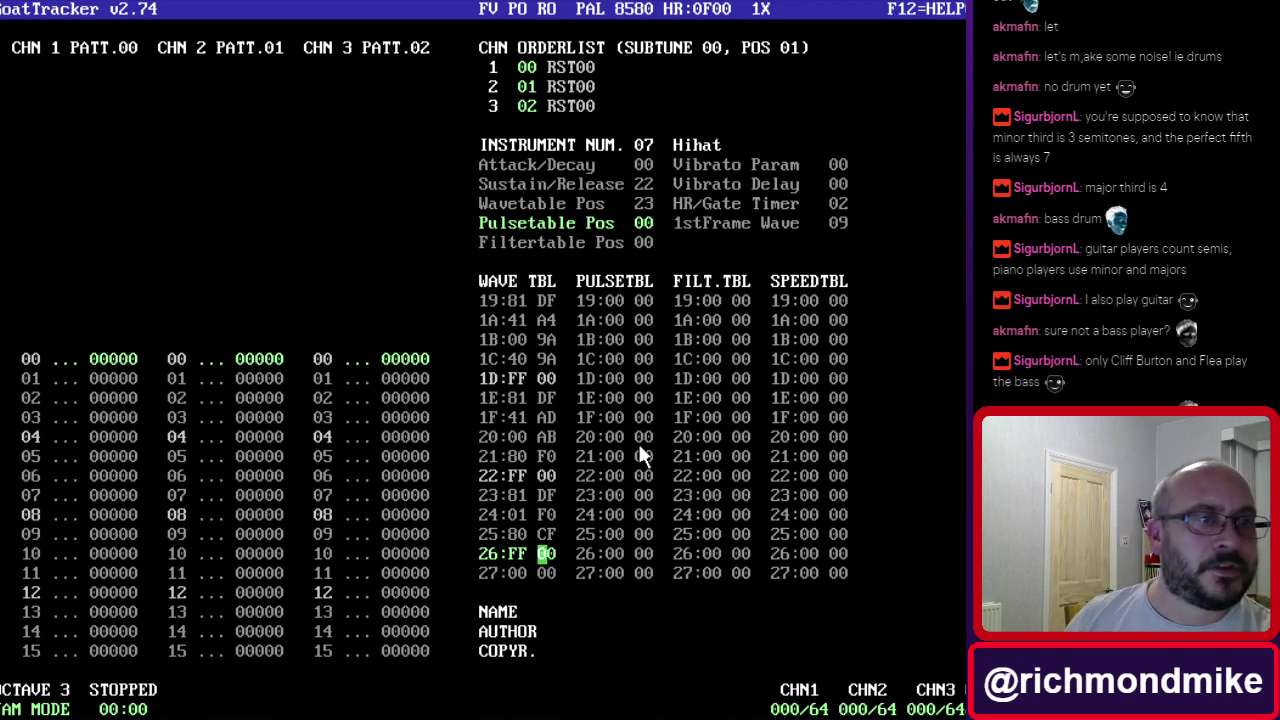
Fill rows 00 to 63 of channel 1's pattern 00 with C-5 notes on the Hihat, play the song and stop it.
click(66, 364)
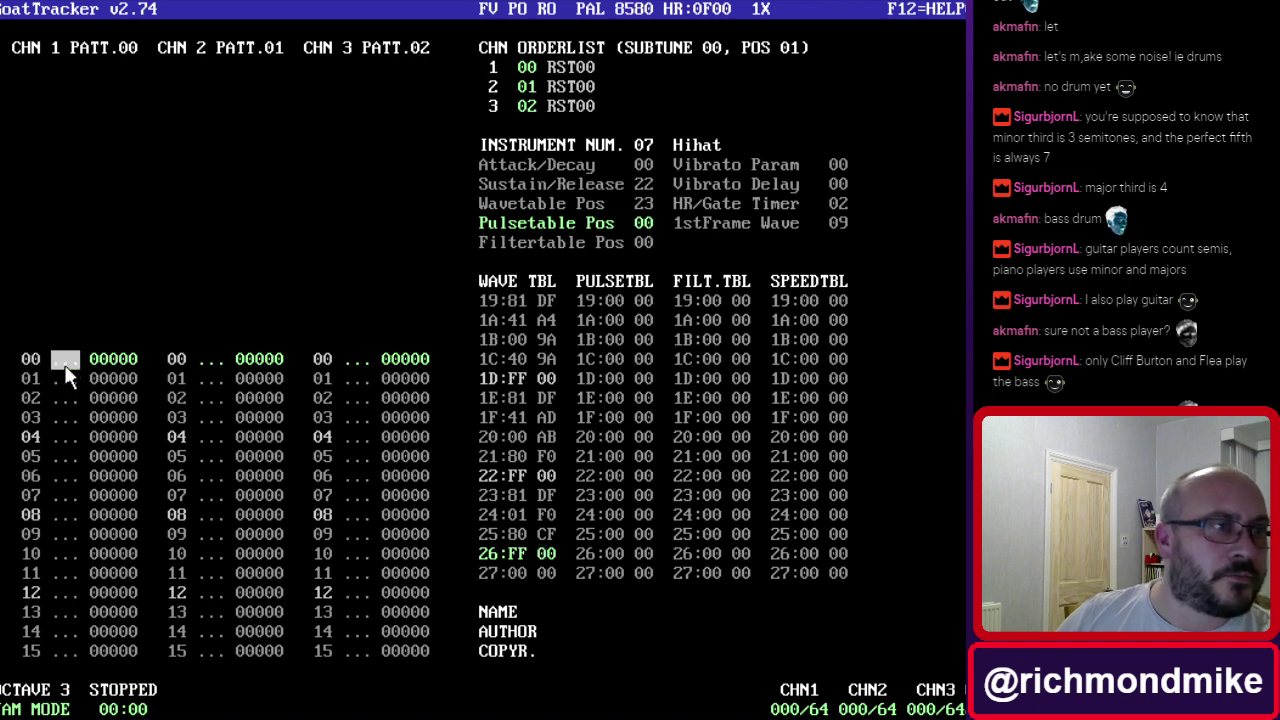
key(space)
key(q)
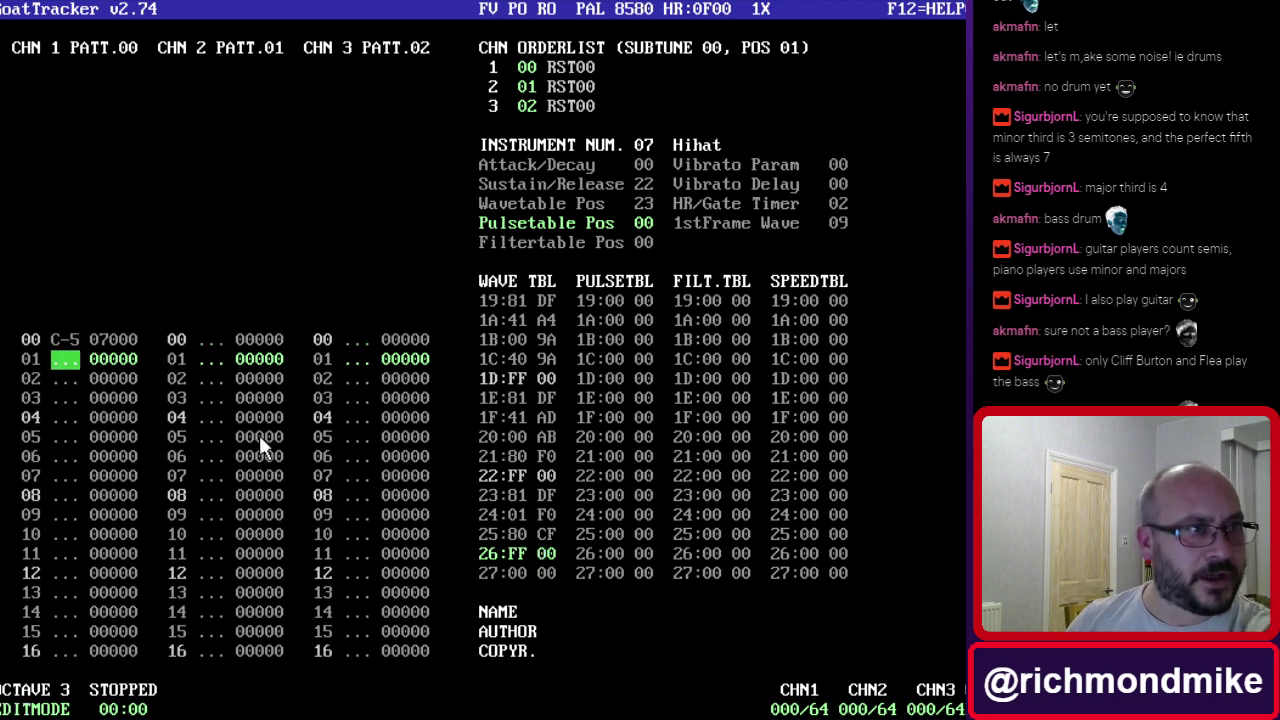
key(q)
key(q)
key(q)
key(q)
key(q)
key(q)
key(q)
key(q)
key(q)
key(q)
key(q)
key(q)
key(q)
key(q)
key(q)
key(q)
key(q)
key(q)
key(q)
key(q)
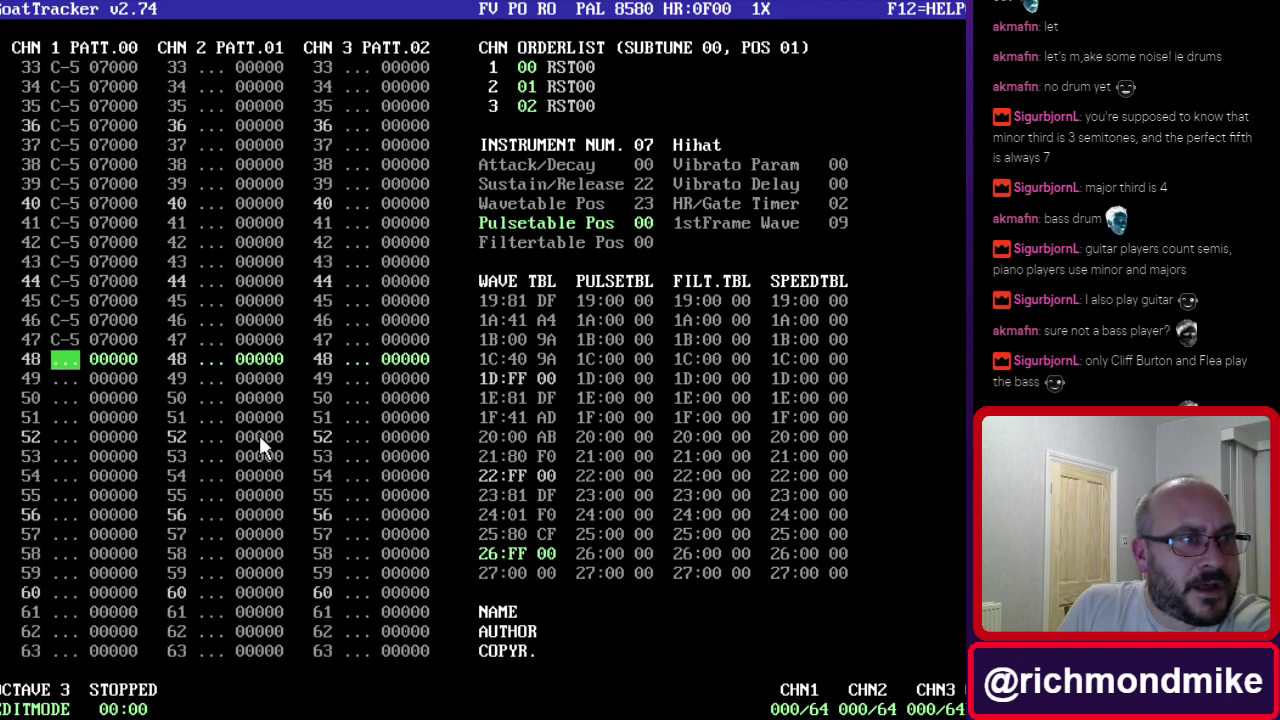
key(q)
key(q)
key(q)
key(q)
key(q)
key(q)
key(q)
key(q)
key(q)
key(q)
key(q)
key(q)
key(q)
key(q)
key(q)
key(q)
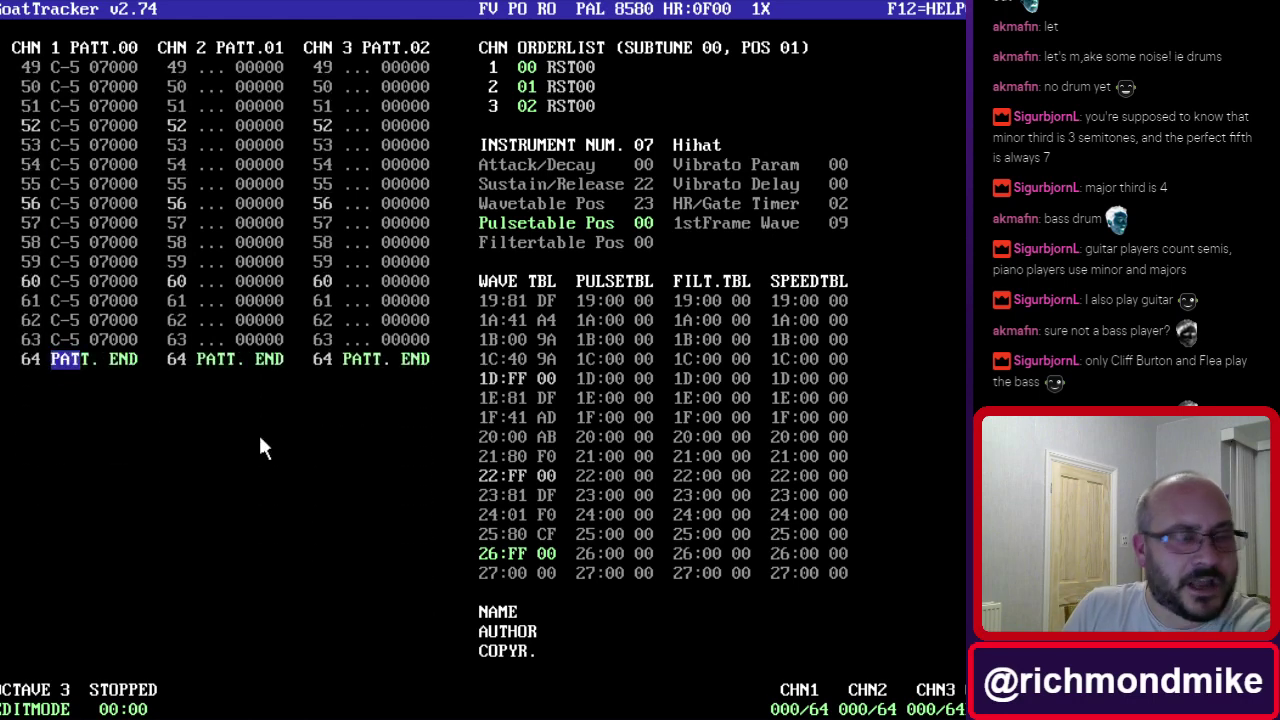
key(F1)
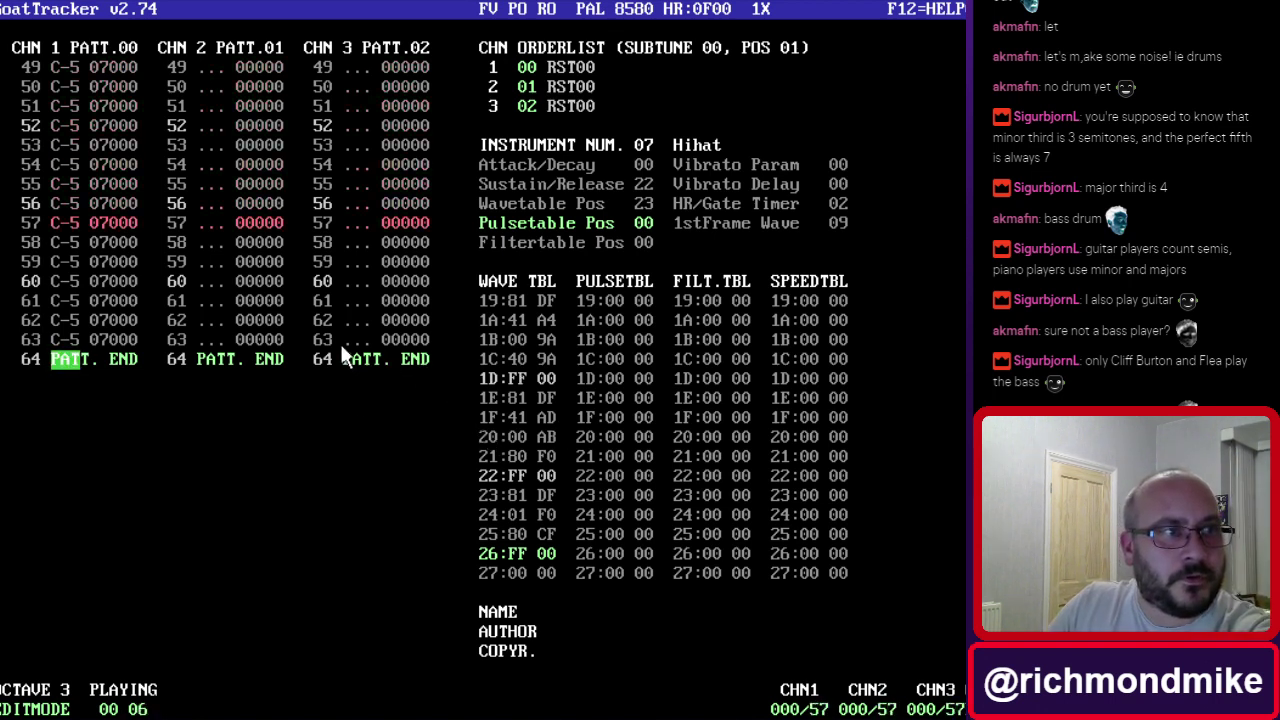
key(F4)
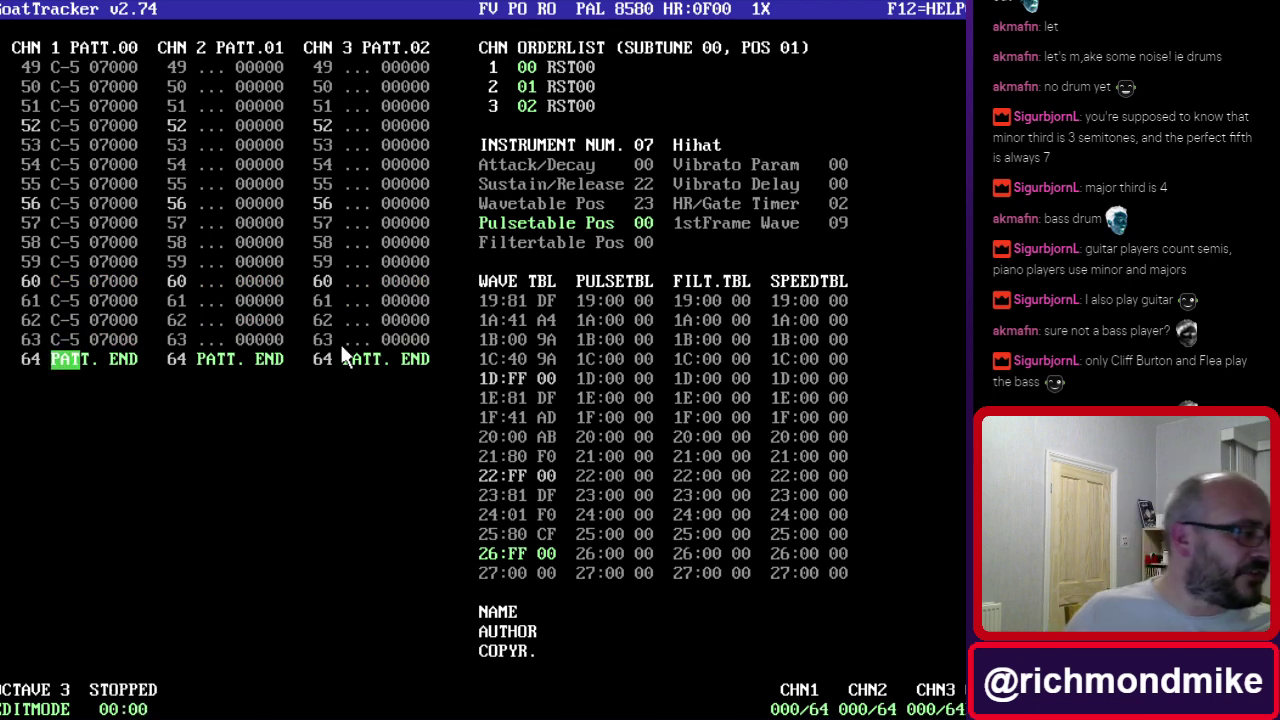
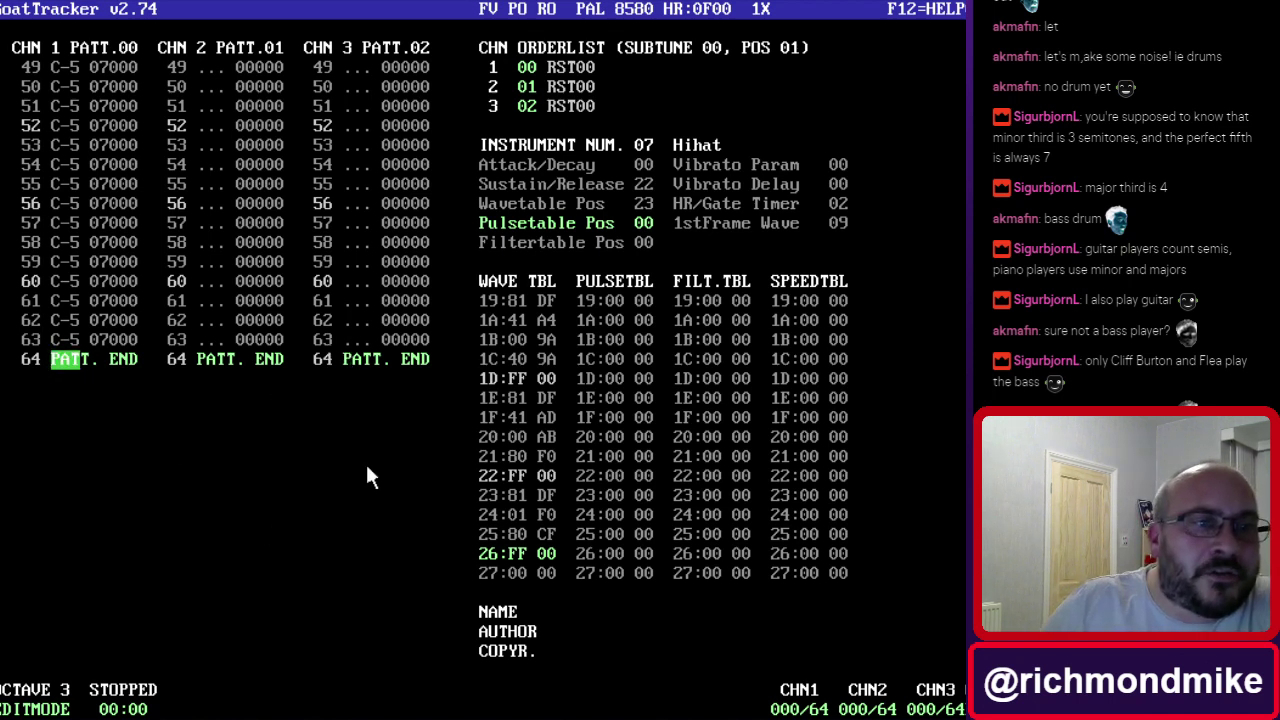
Set the Hihat's Filtertable Pos to 01 and bring up the first row of the filter table.
click(636, 247)
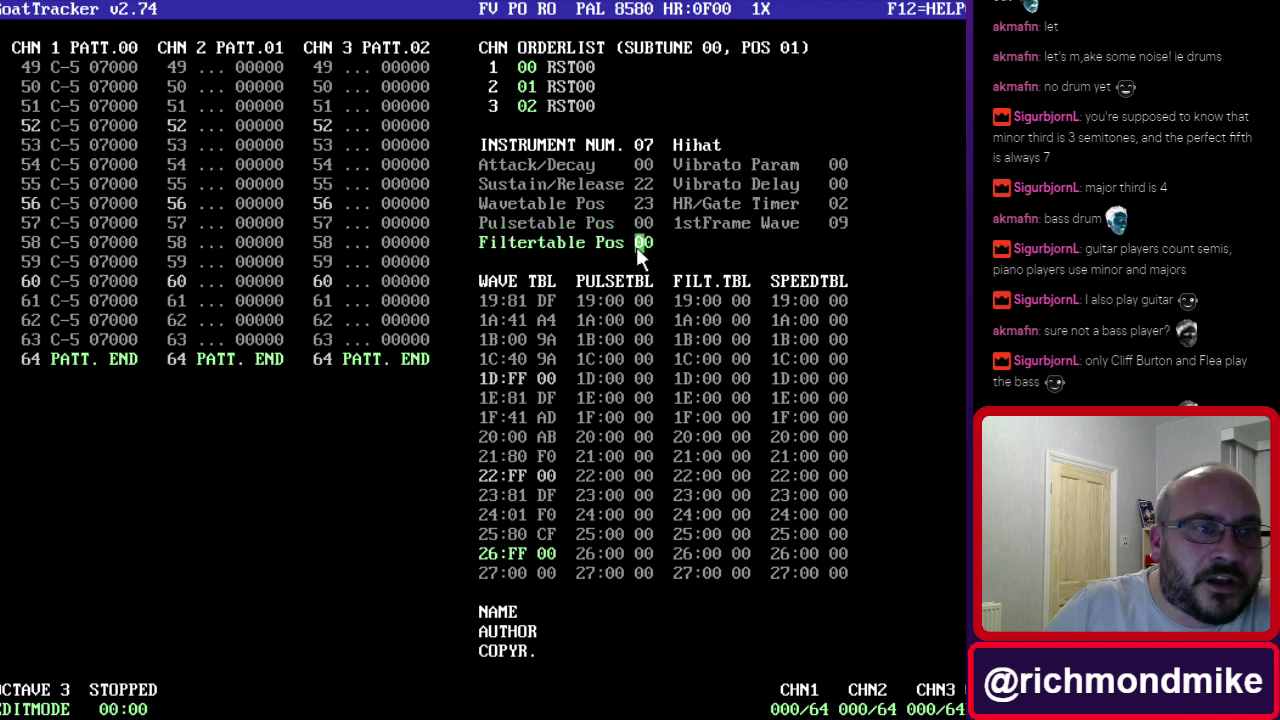
text(01)
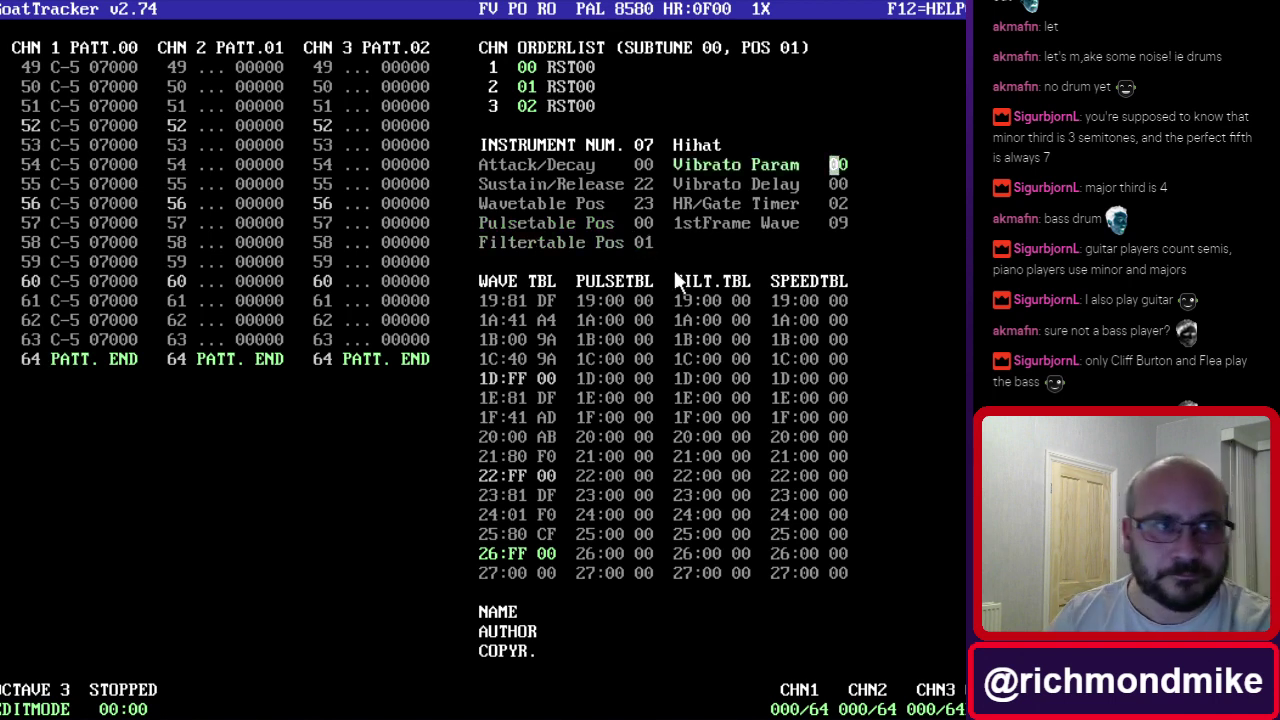
click(714, 352)
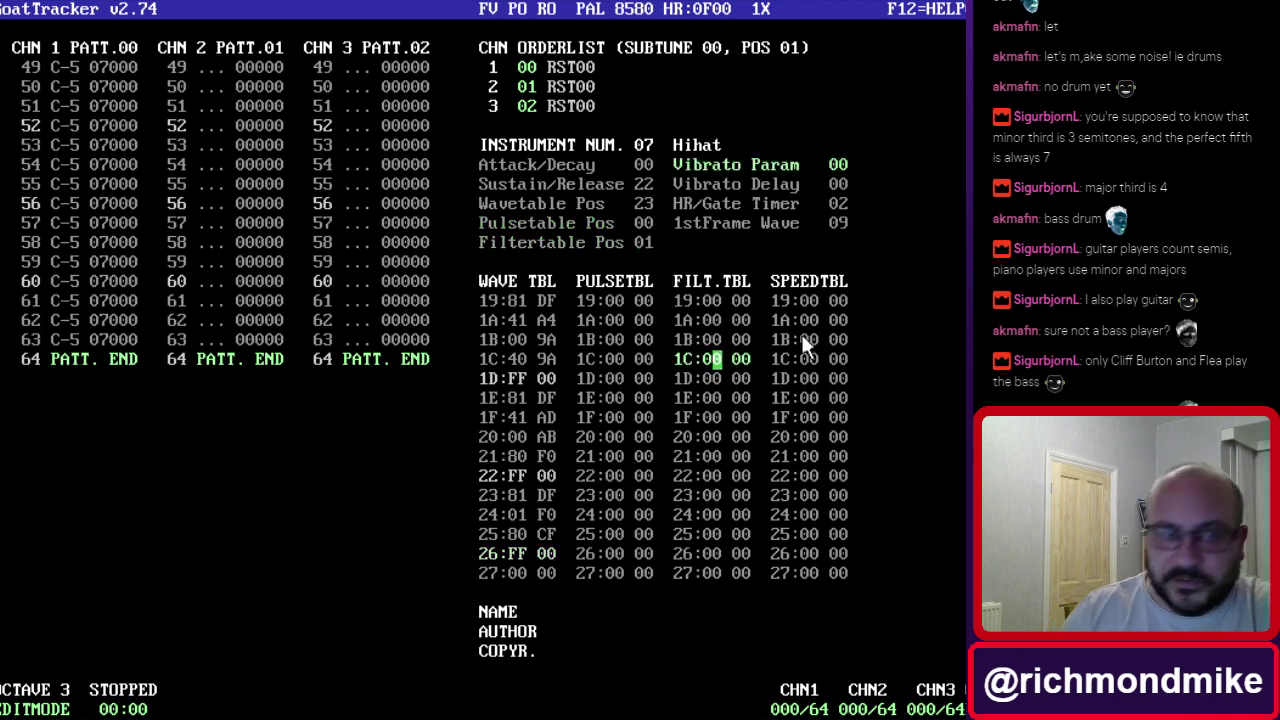
key(Up)
key(Up)
key(Up)
key(Up)
key(Up)
key(Up)
key(Up)
key(Up)
key(Up)
key(Up)
key(Up)
key(Up)
key(Up)
key(Up)
key(Up)
key(Up)
key(Up)
key(Up)
key(Up)
key(Up)
key(Up)
key(Up)
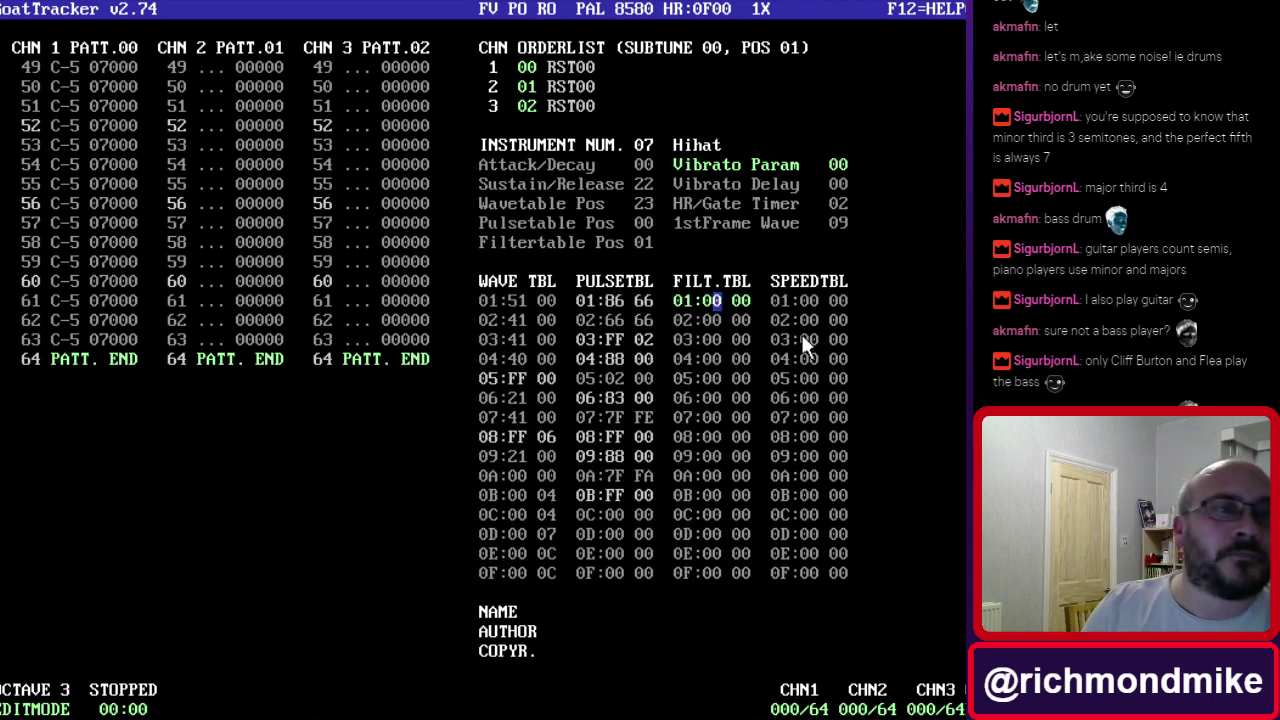
key(Left)
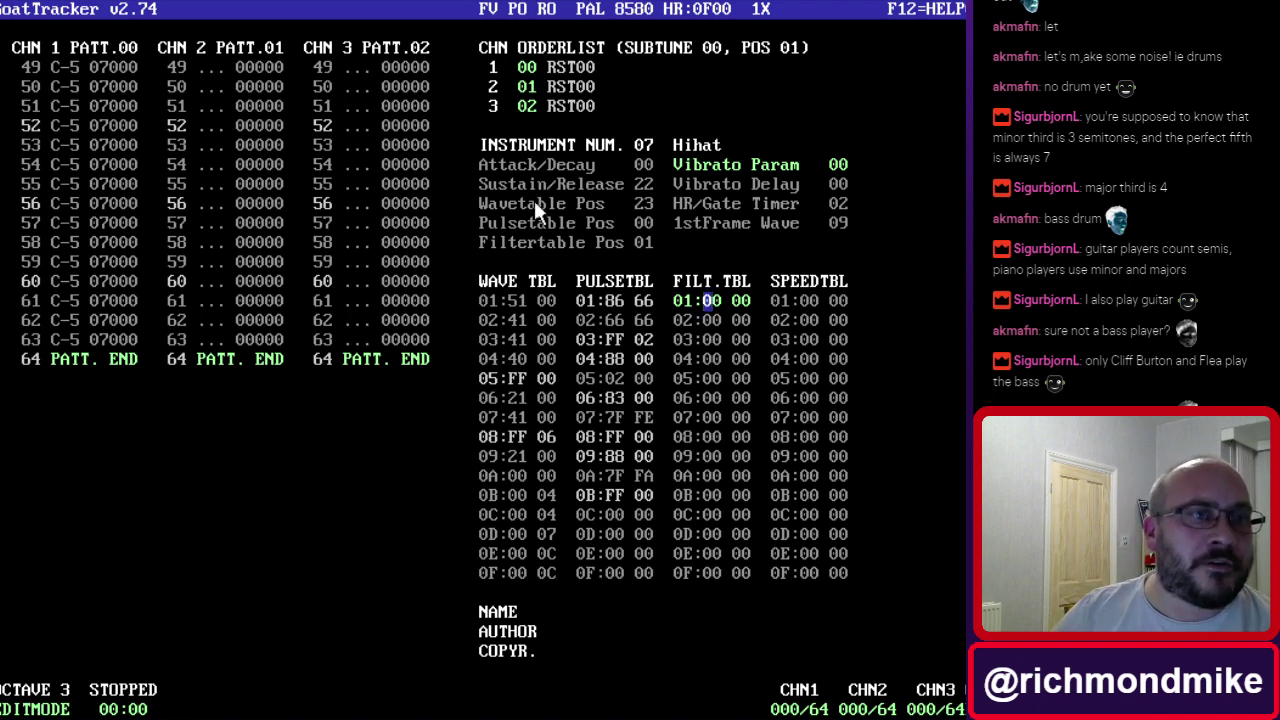
click(651, 243)
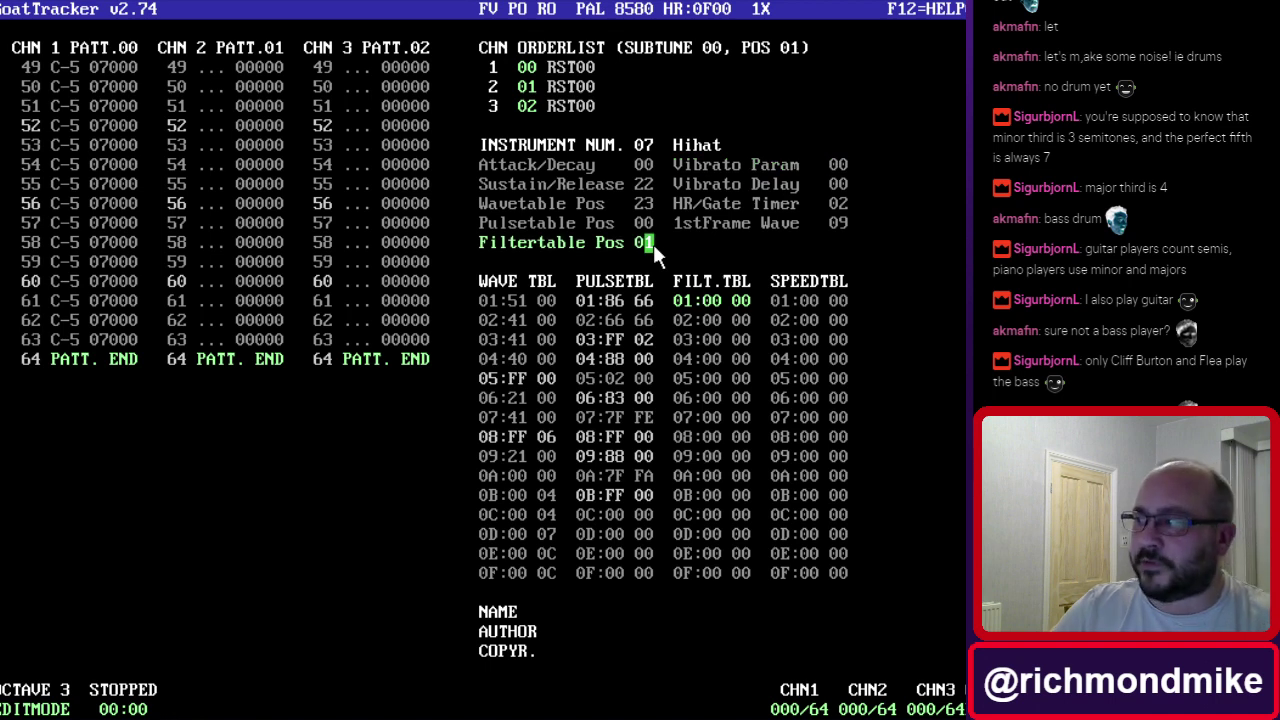
click(645, 246)
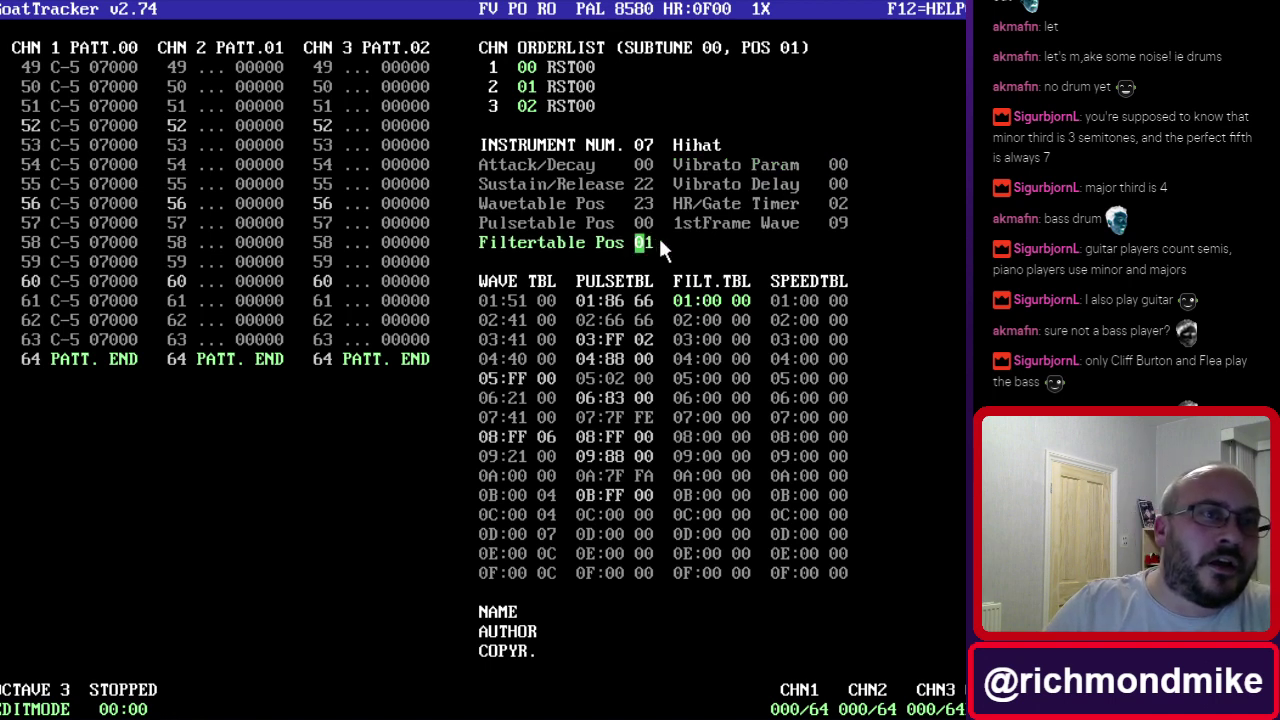
Enter C0 F1 in row 01 of the filter table.
click(720, 301)
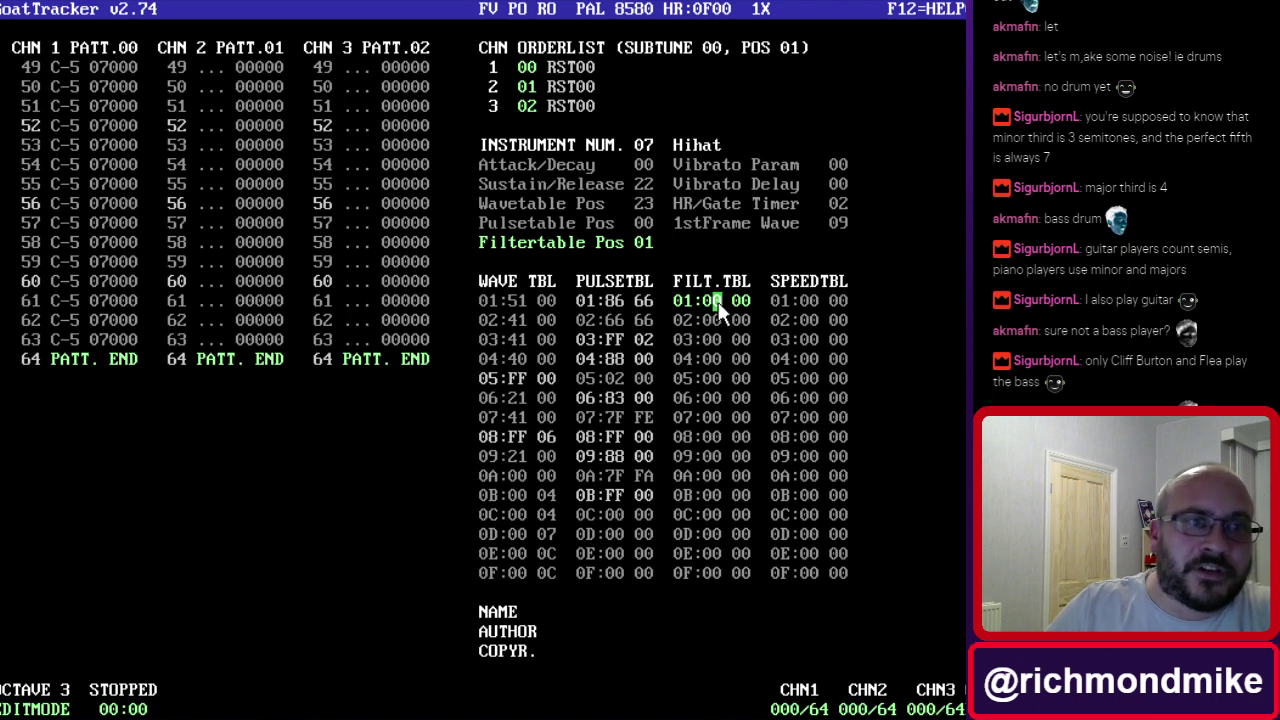
text(c)
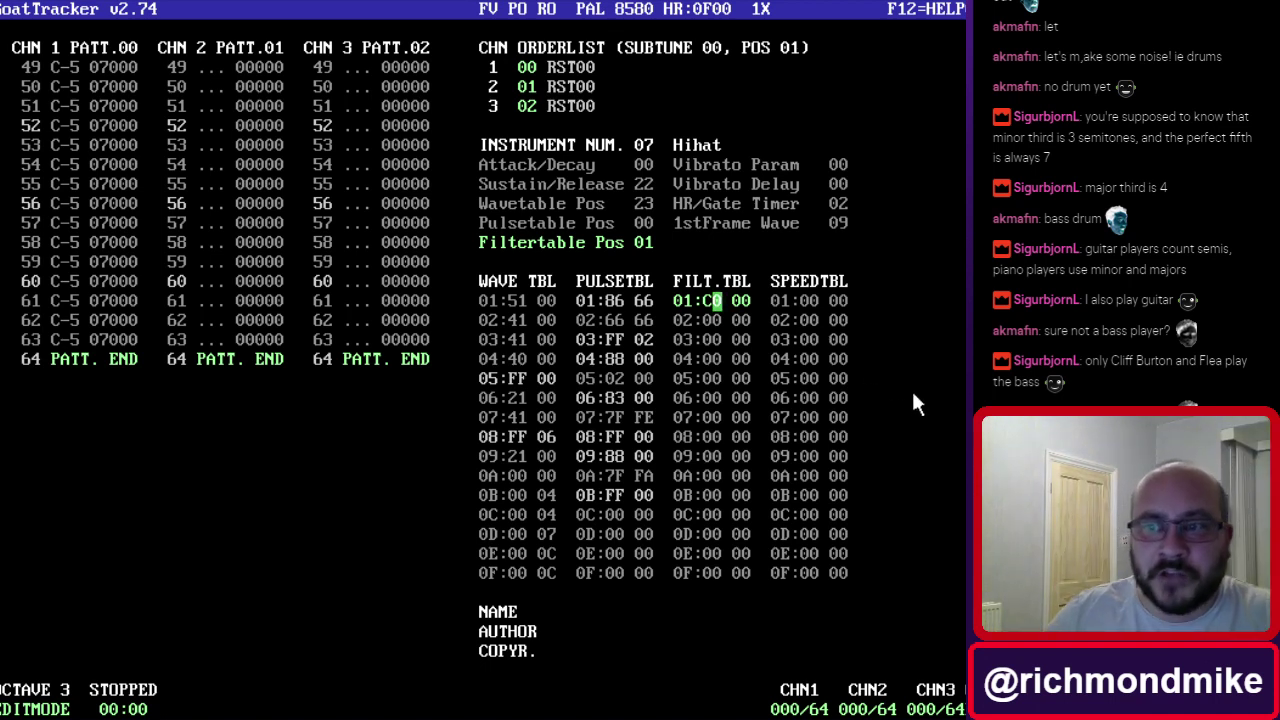
key(Right)
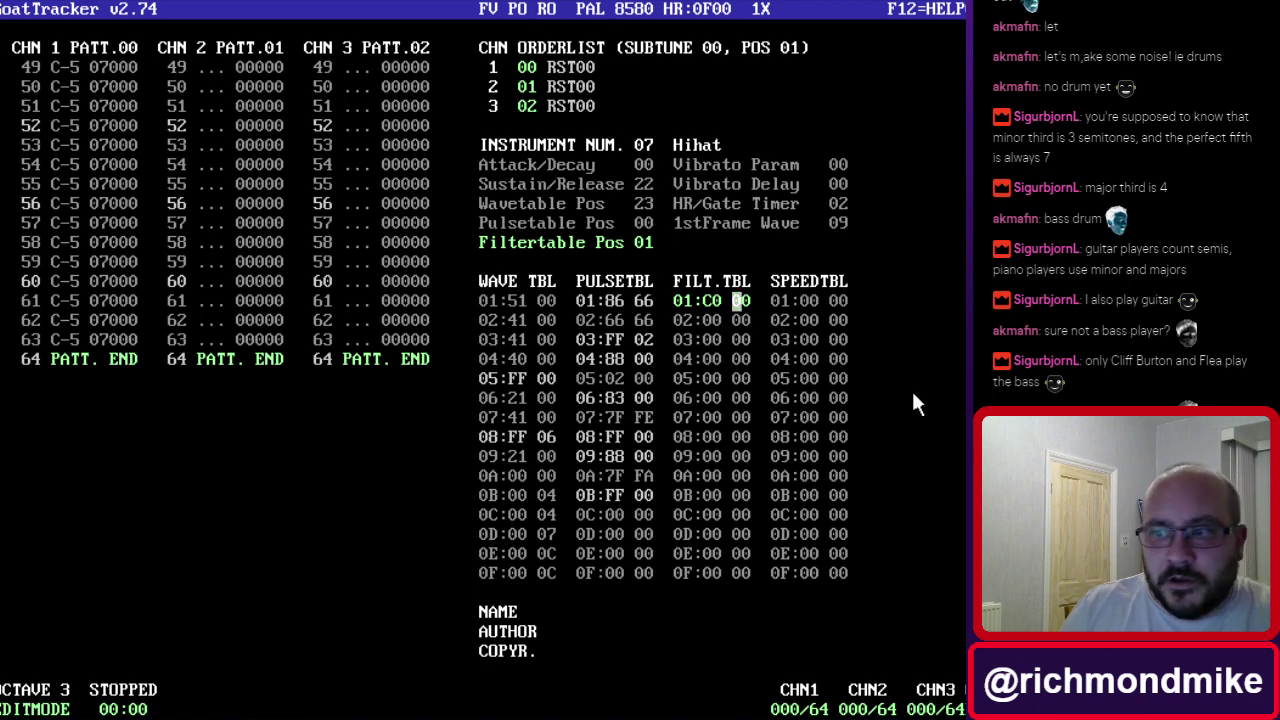
text(F)
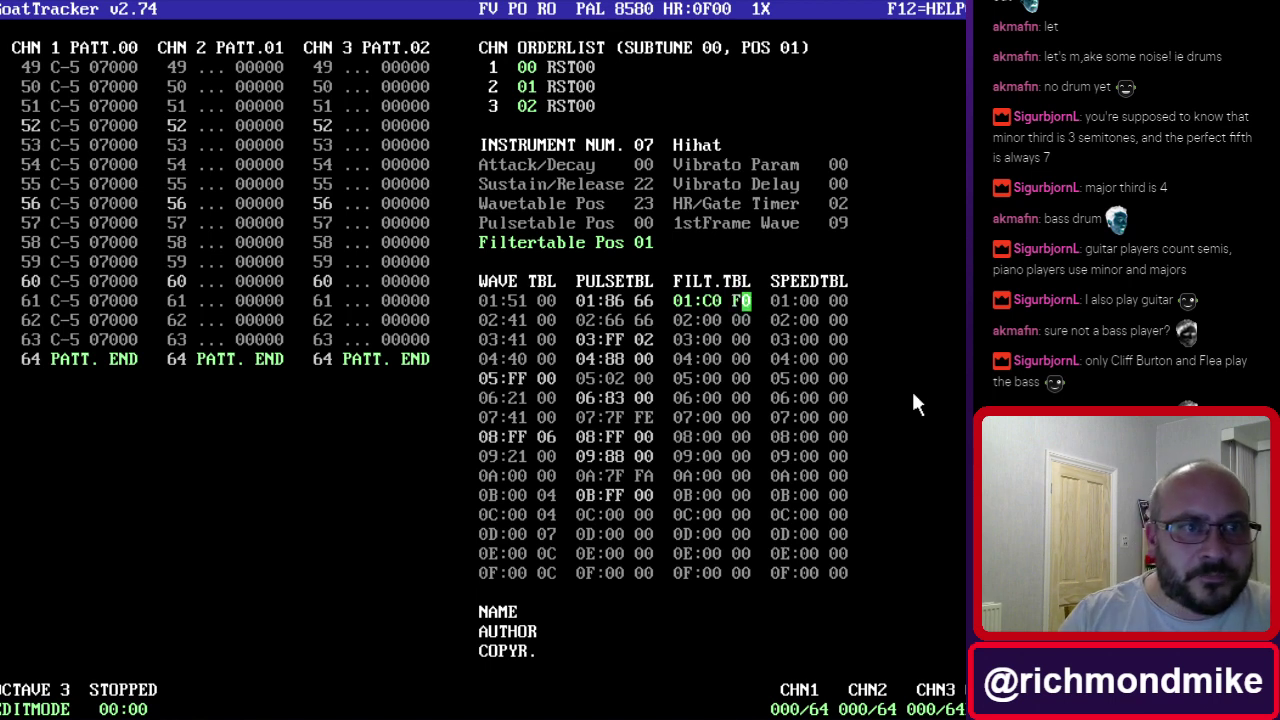
key(Left)
text(1)
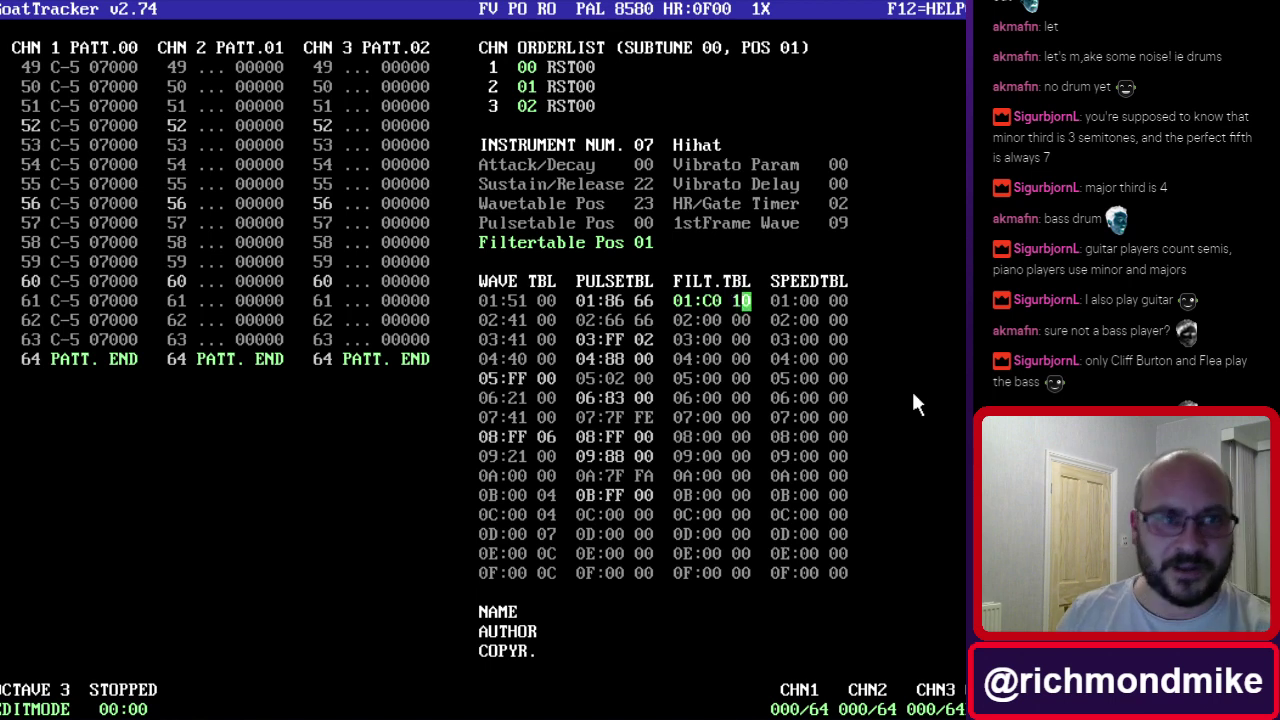
key(Left)
text(F)
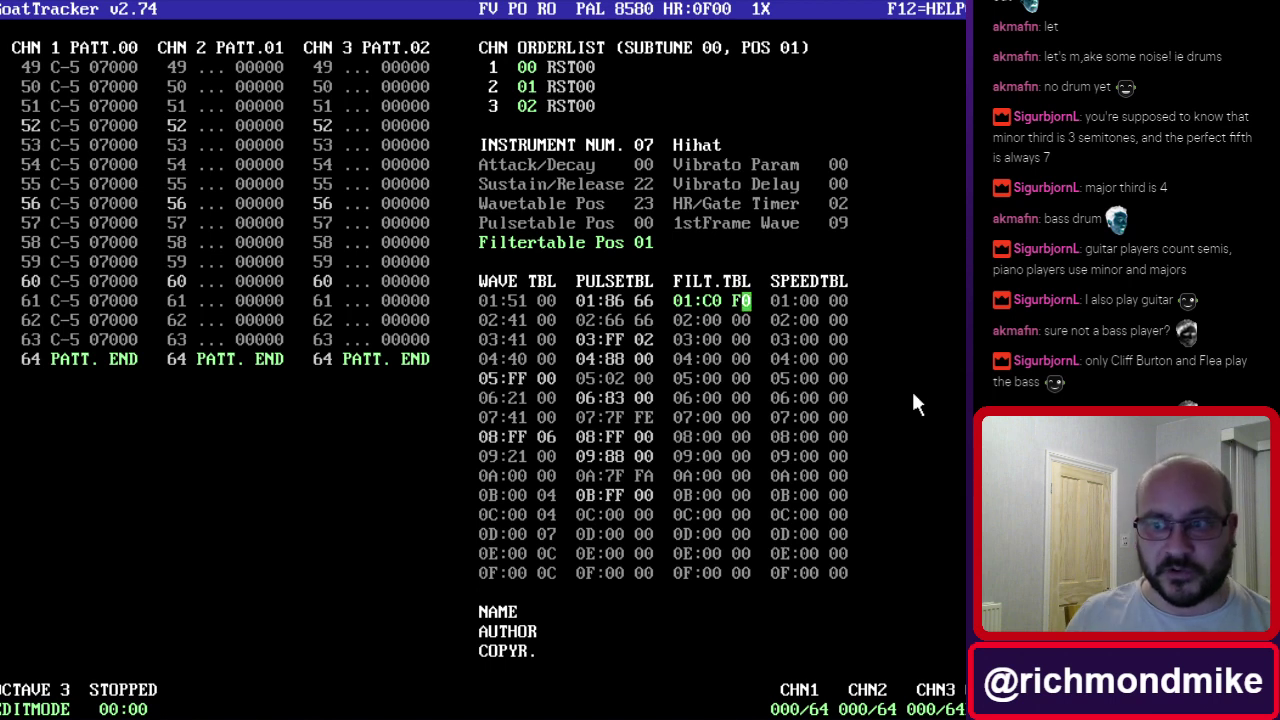
text(1)
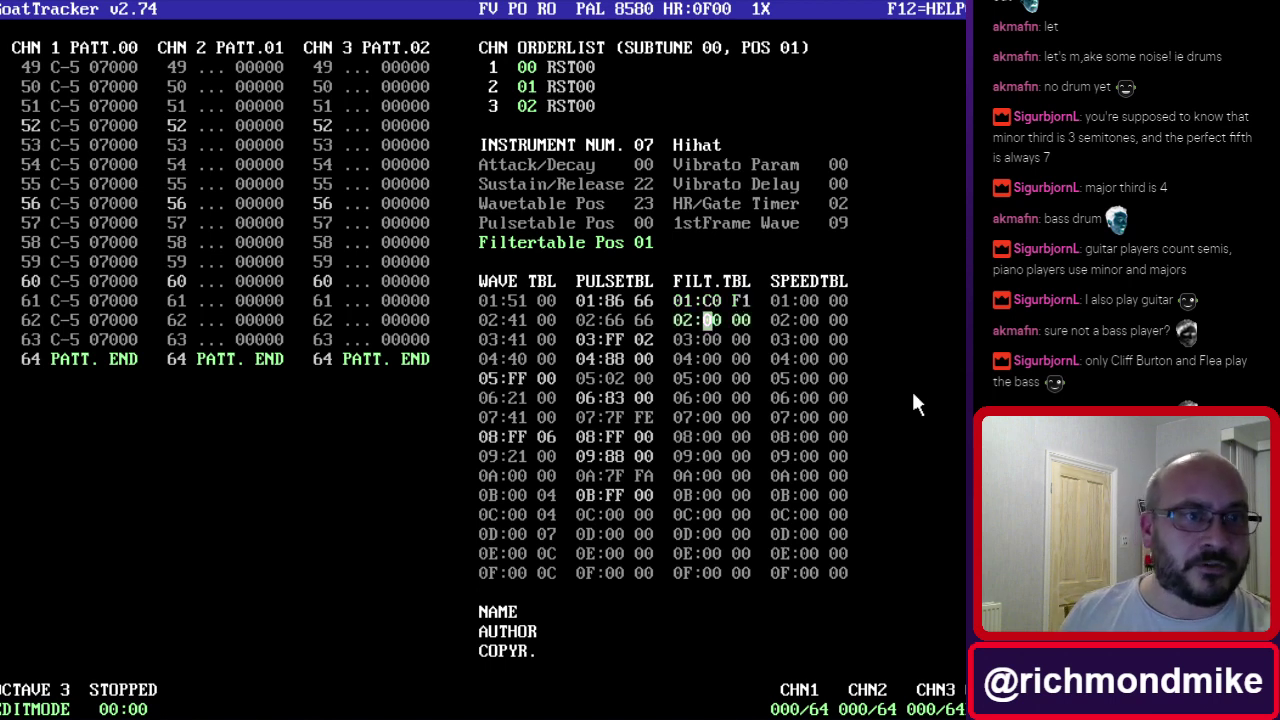
key(Up)
key(Right)
key(Right)
key(Right)
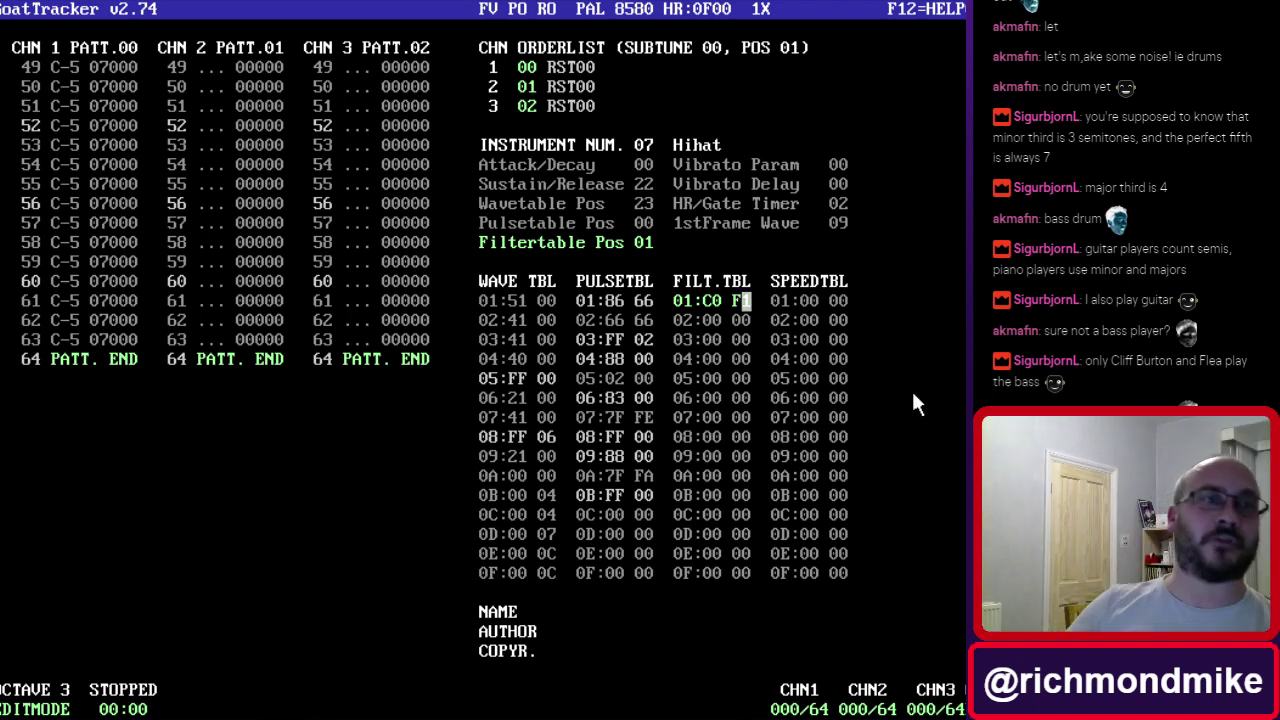
Set row 02 of the filter table to 00 A0.
key(Down)
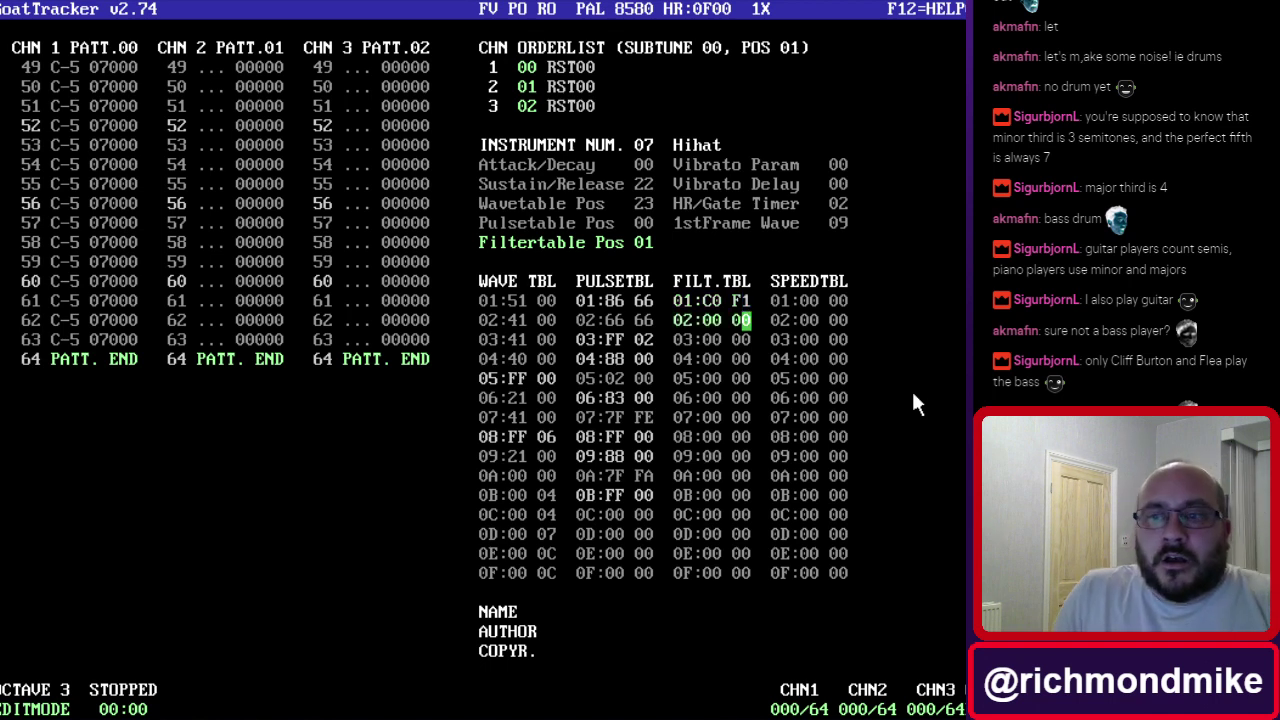
key(Left)
key(Left)
key(Left)
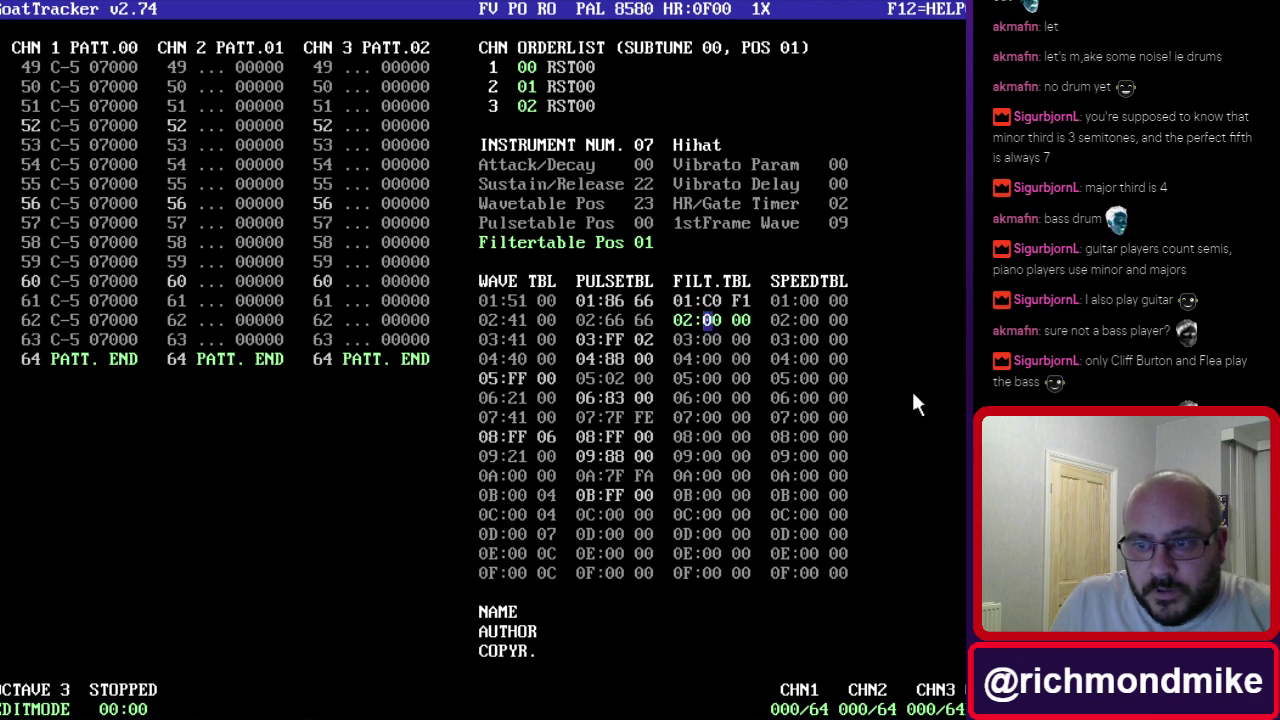
key(Right)
key(Right)
text(a0)
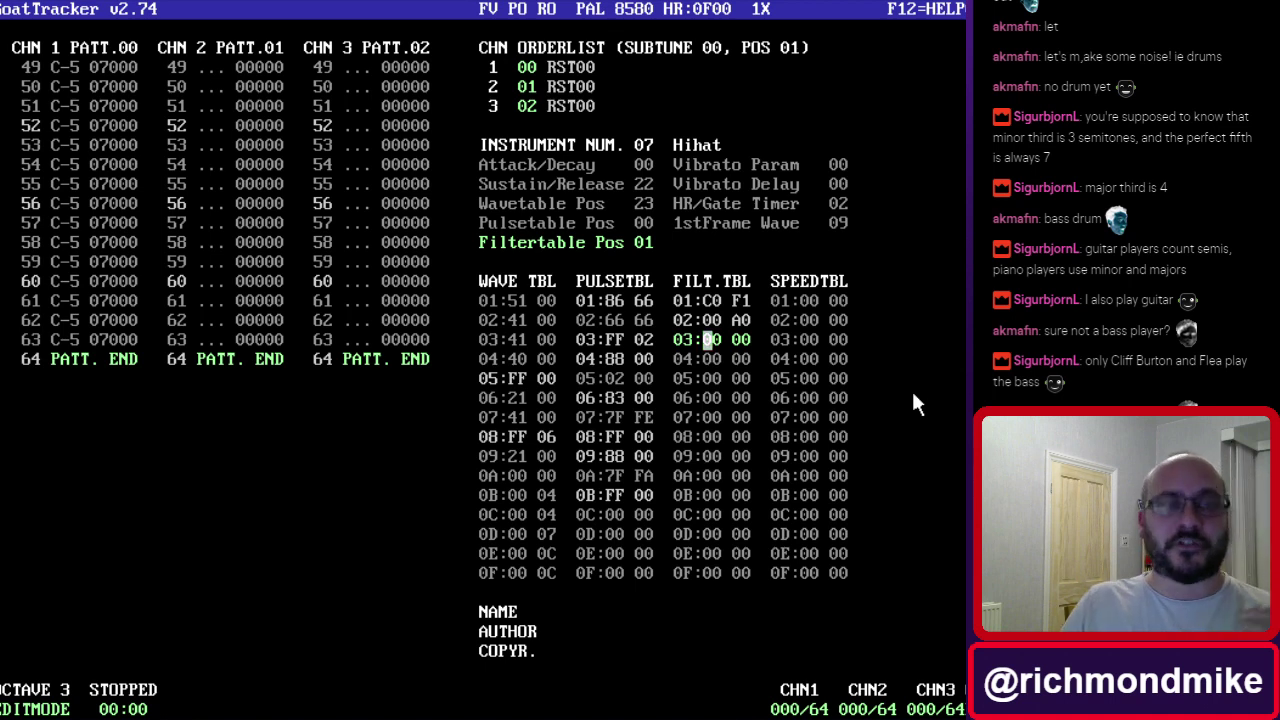
key(Up)
key(Right)
key(Right)
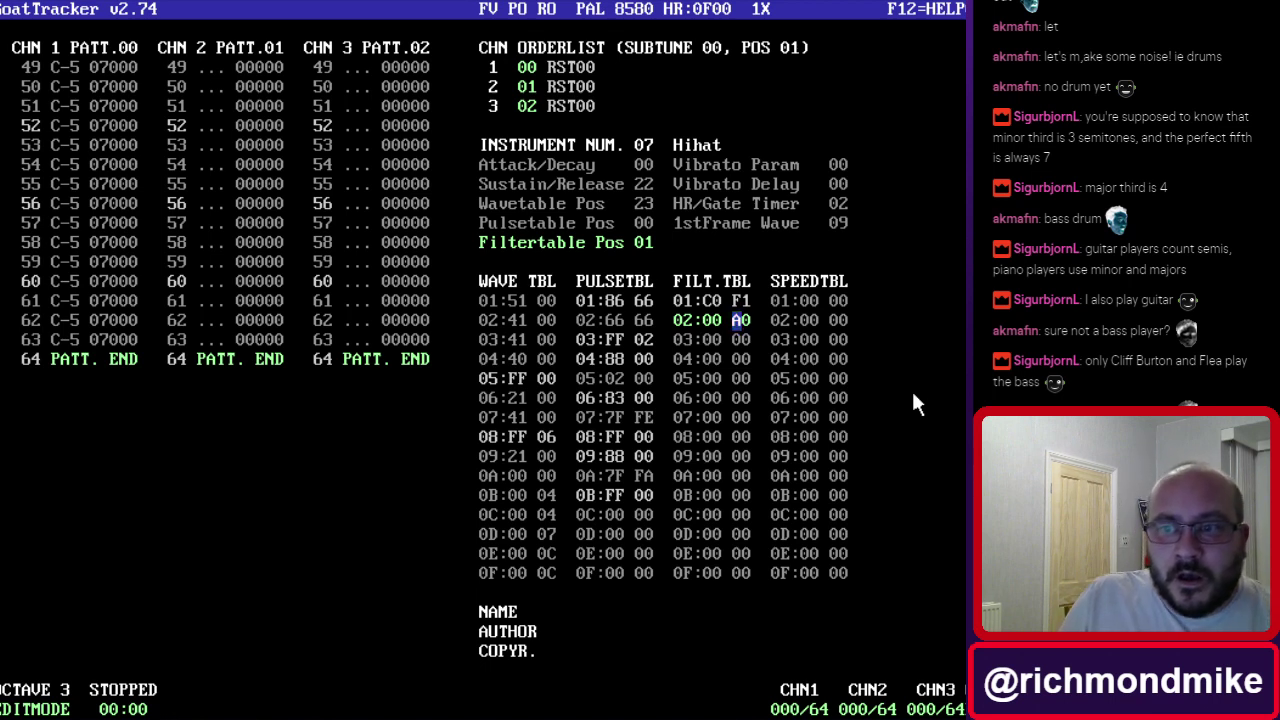
End the filter program with FF 00 in row 03 of the filter table.
key(Down)
key(Left)
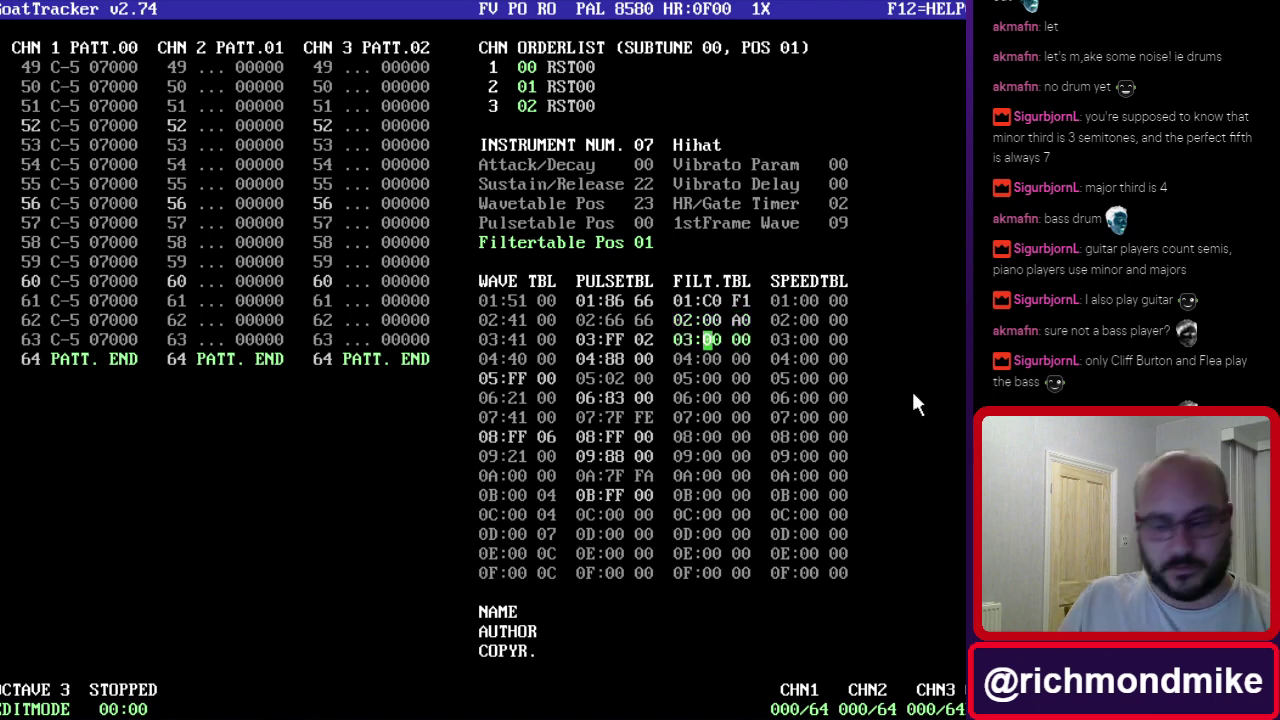
text(f)
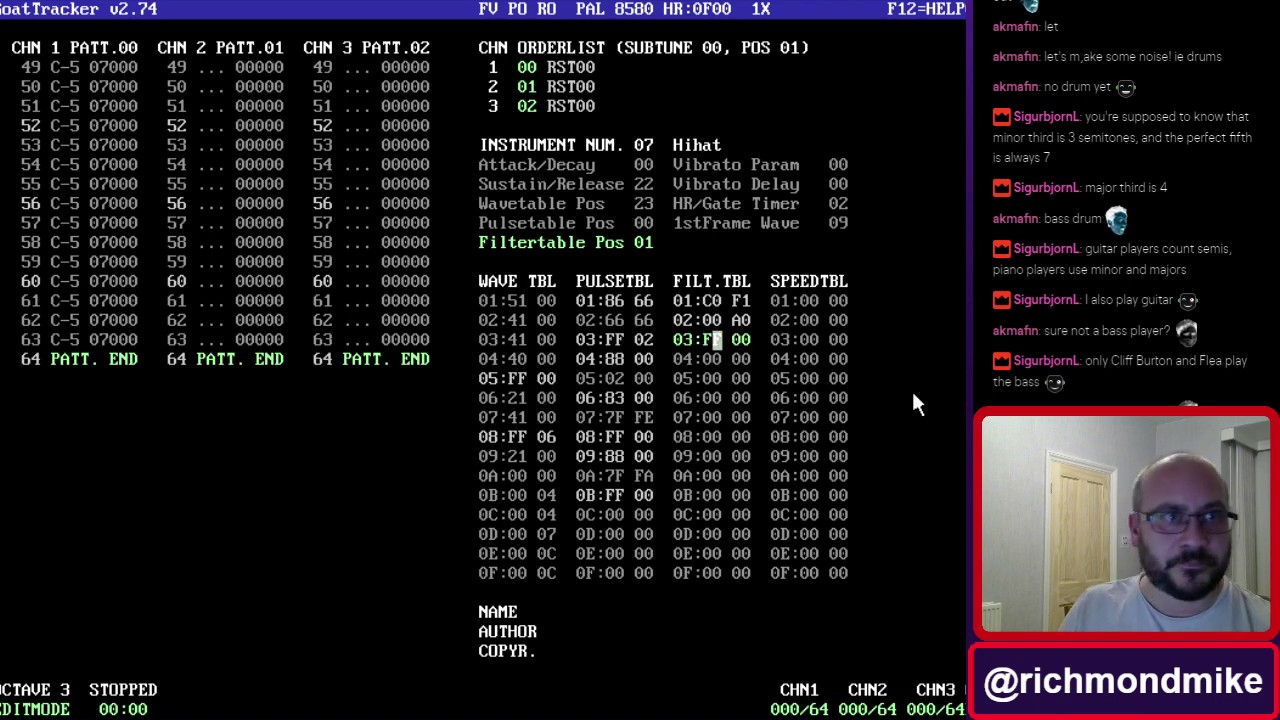
key(Left)
key(Up)
key(Up)
Set the Hihat's Filtertable Pos to 00 and play the song to hear the hi-hat without the filter.
click(649, 240)
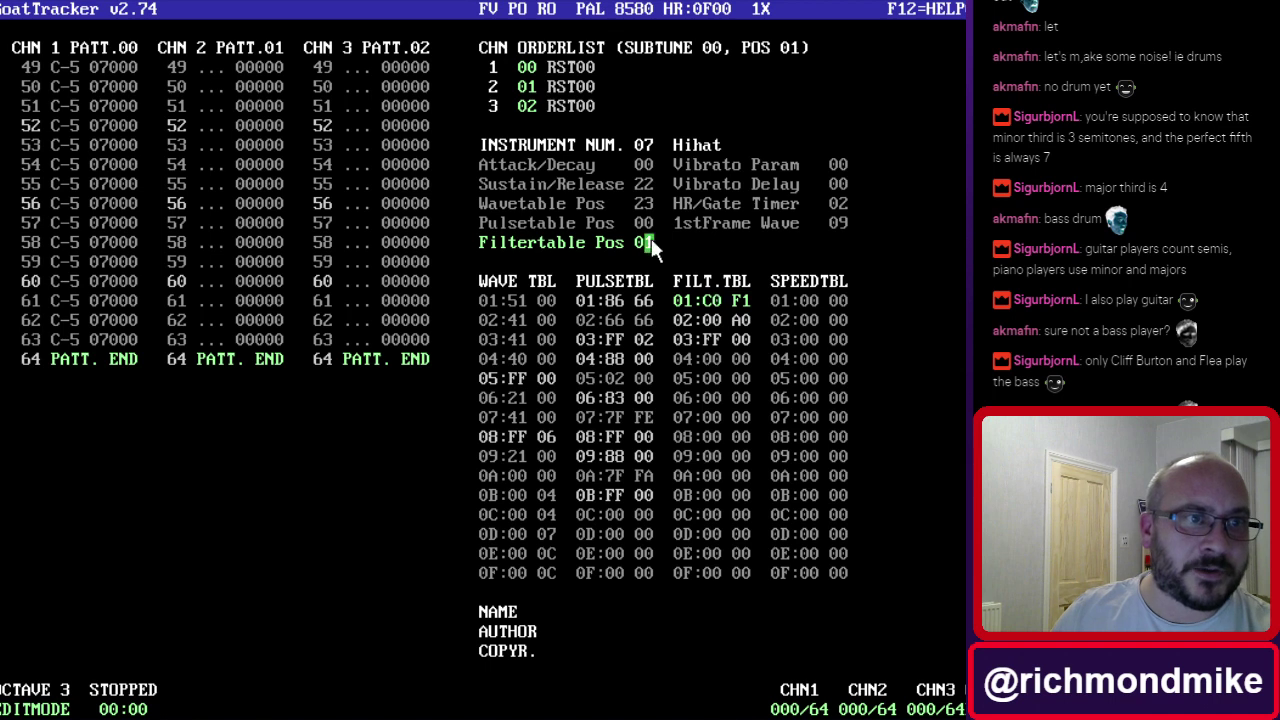
text(0)
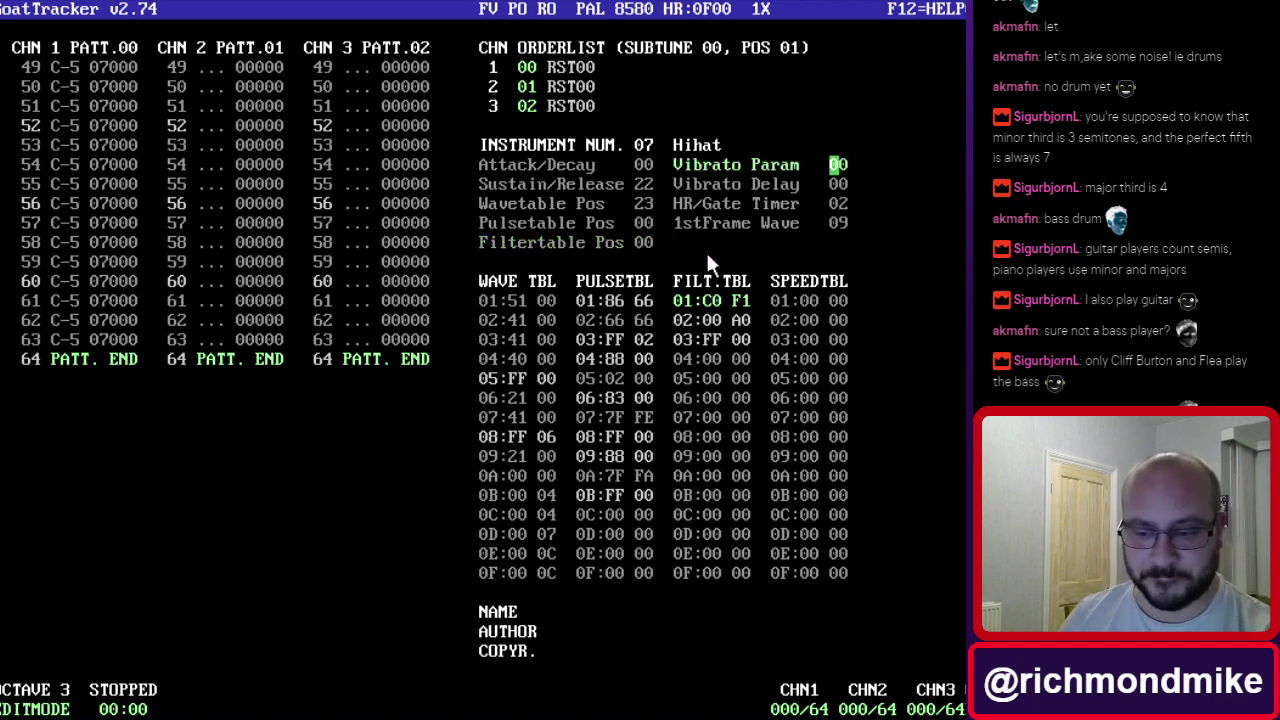
key(F1)
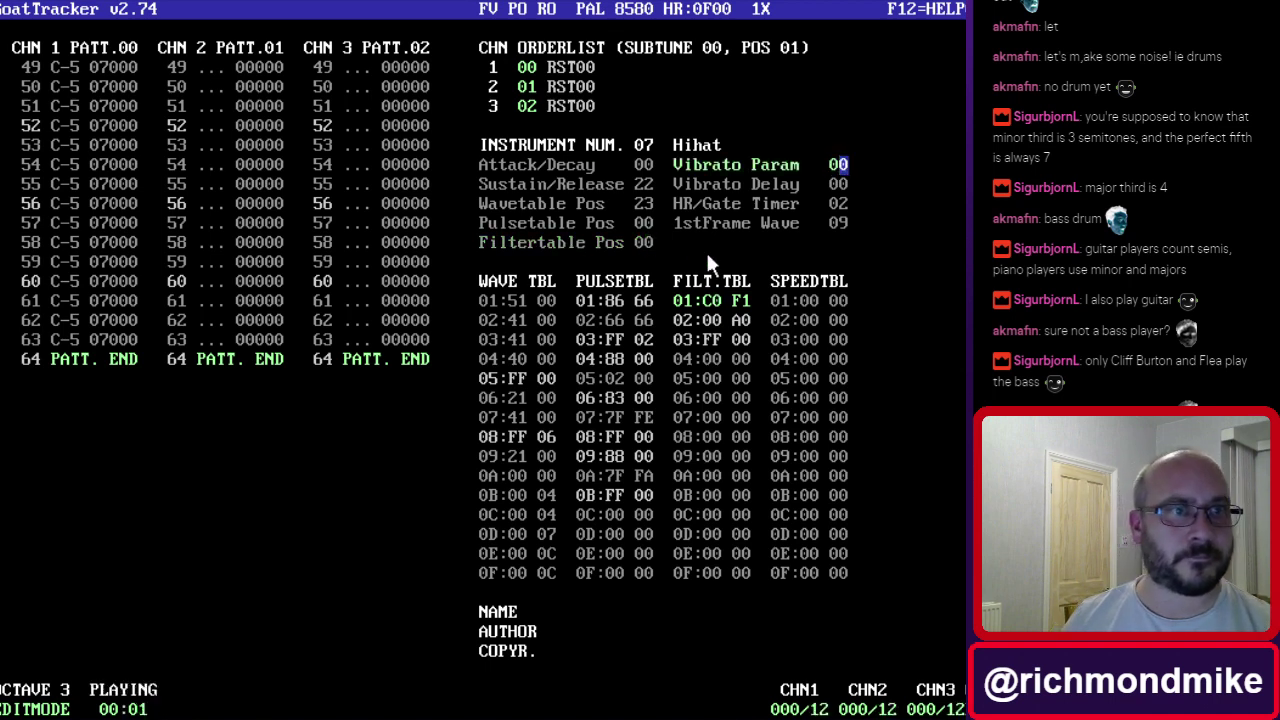
Change the Hihat's Filtertable Pos to 01 while the song plays to hear the filtered sound.
key(Left)
key(Down)
key(Down)
key(Down)
key(Down)
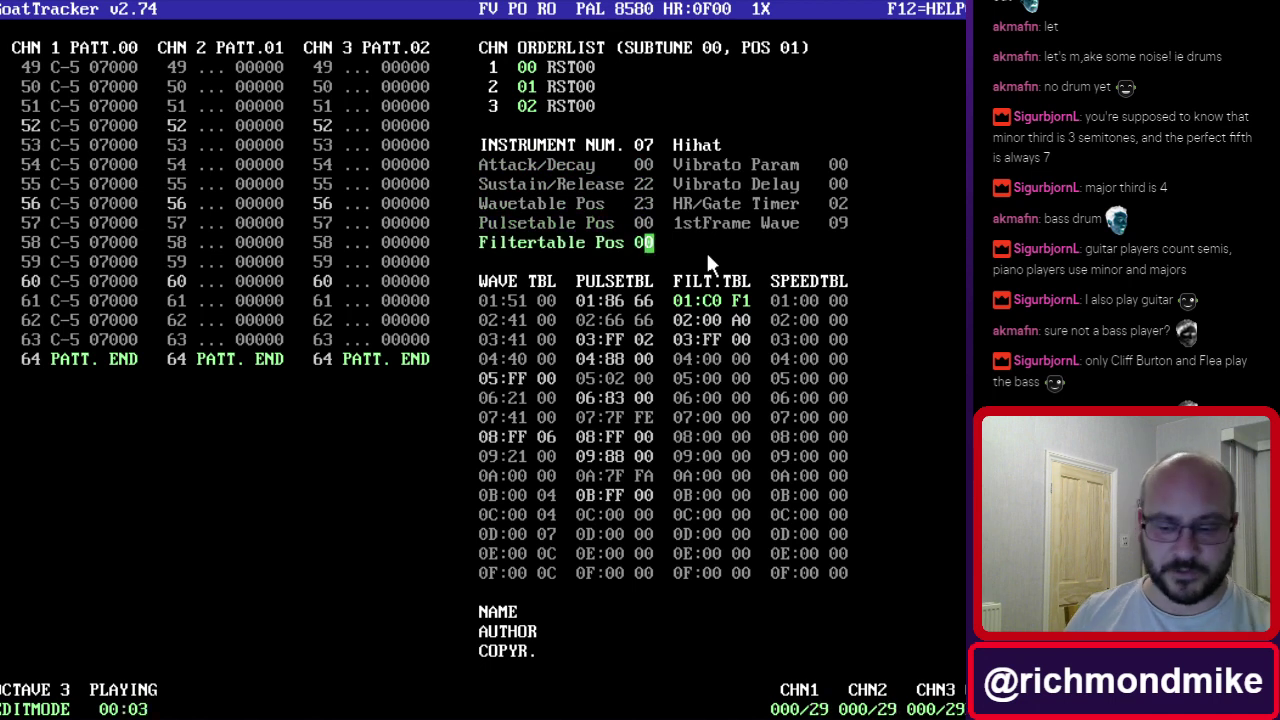
text(1)
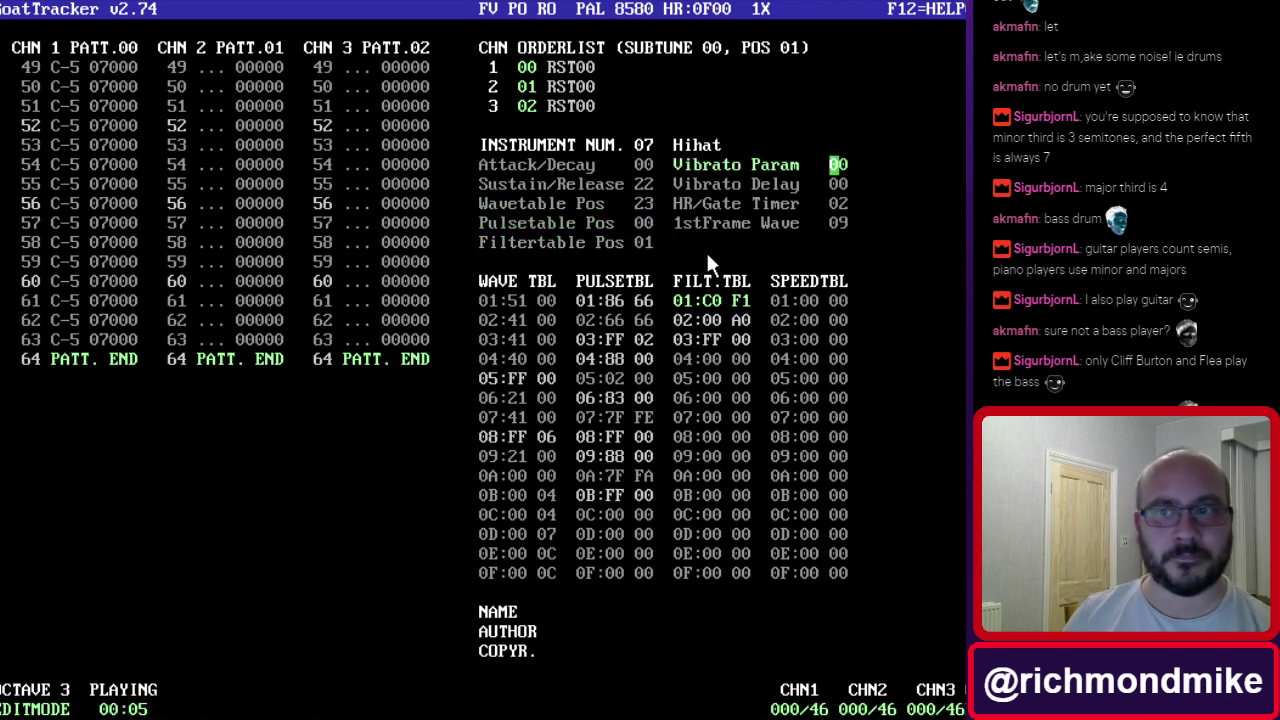
Switch the Hihat's Filtertable Pos back to 00 during playback to compare with the unfiltered sound.
key(Left)
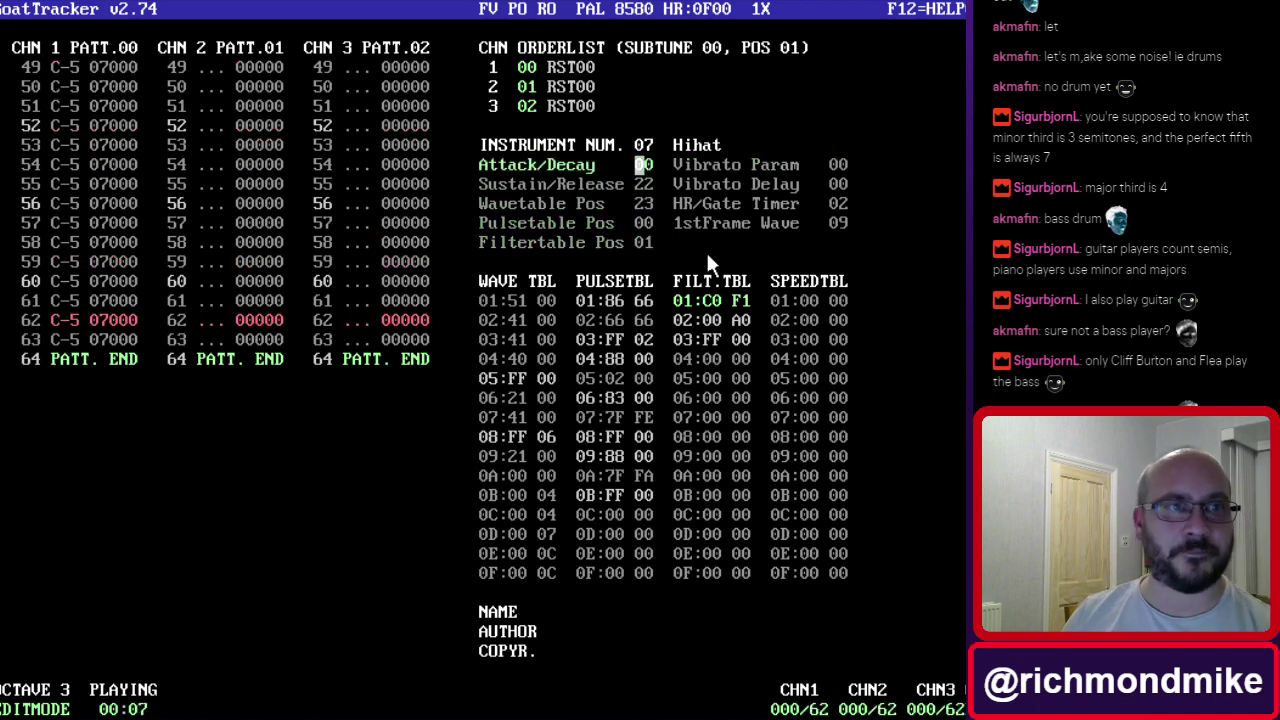
key(Down)
key(Down)
key(Down)
key(Down)
text(00)
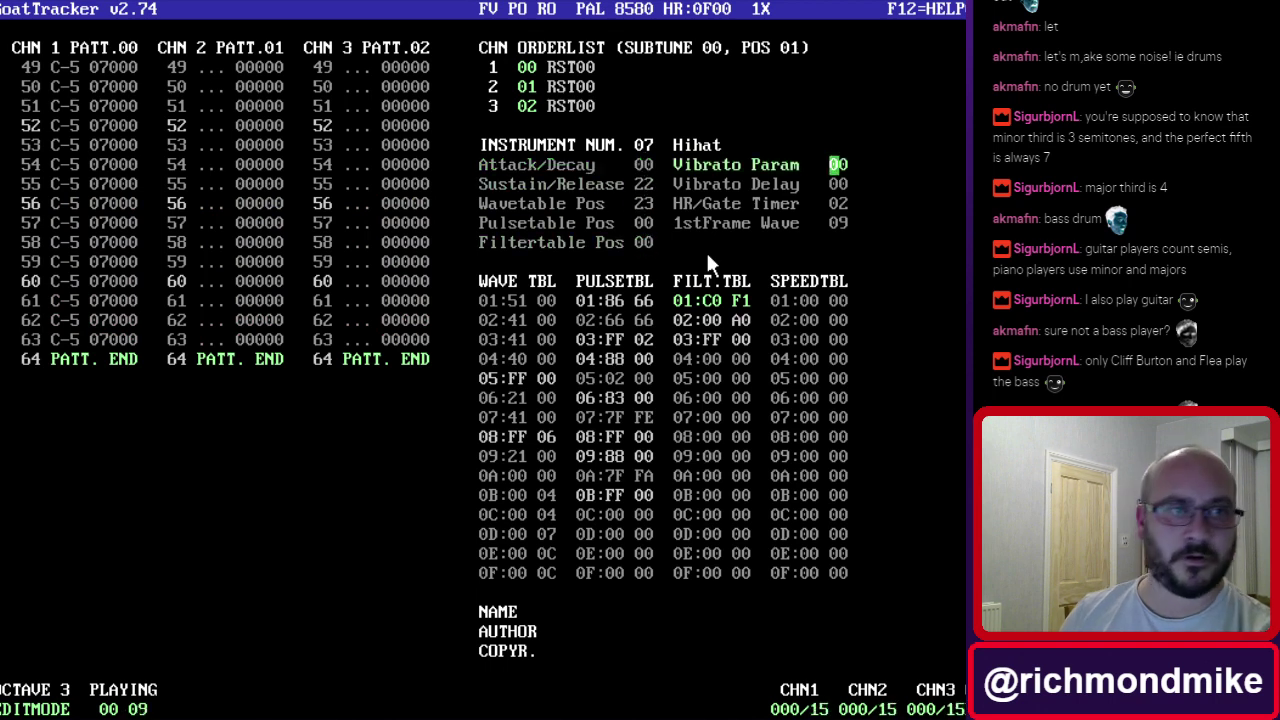
Set the Hihat's Filtertable Pos to 01 again during playback and stop the song.
key(Up)
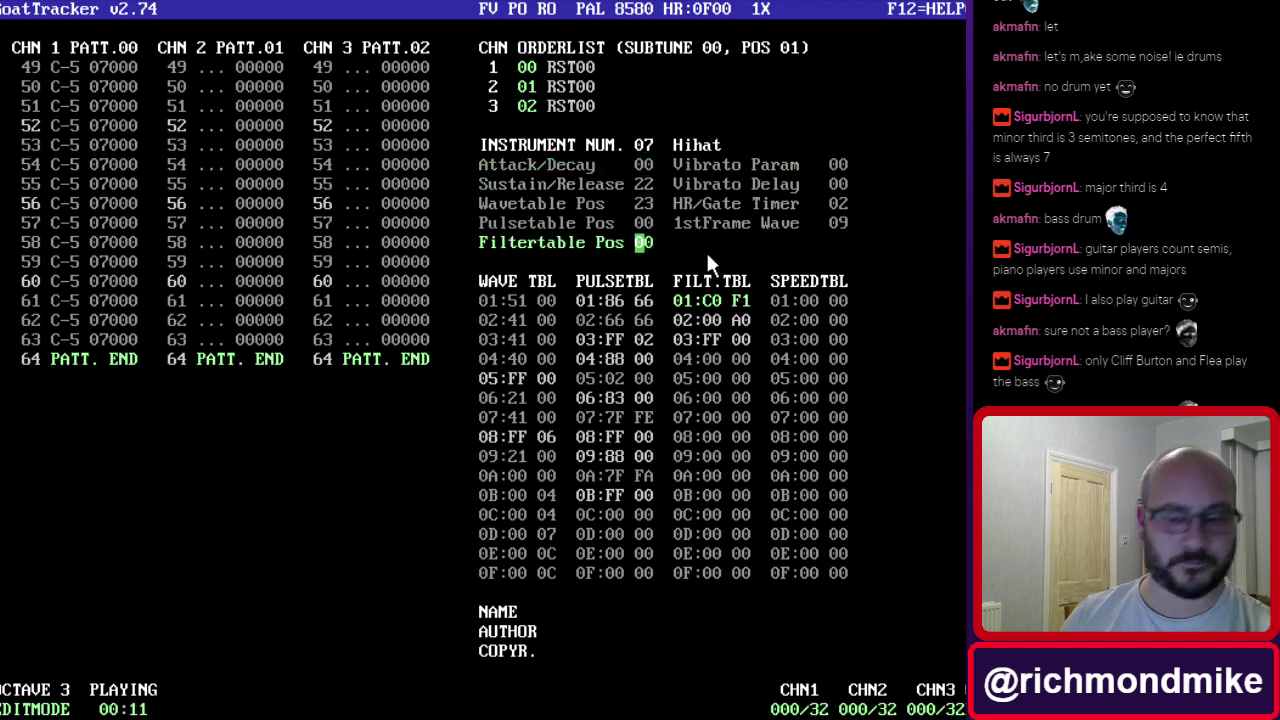
text(0)
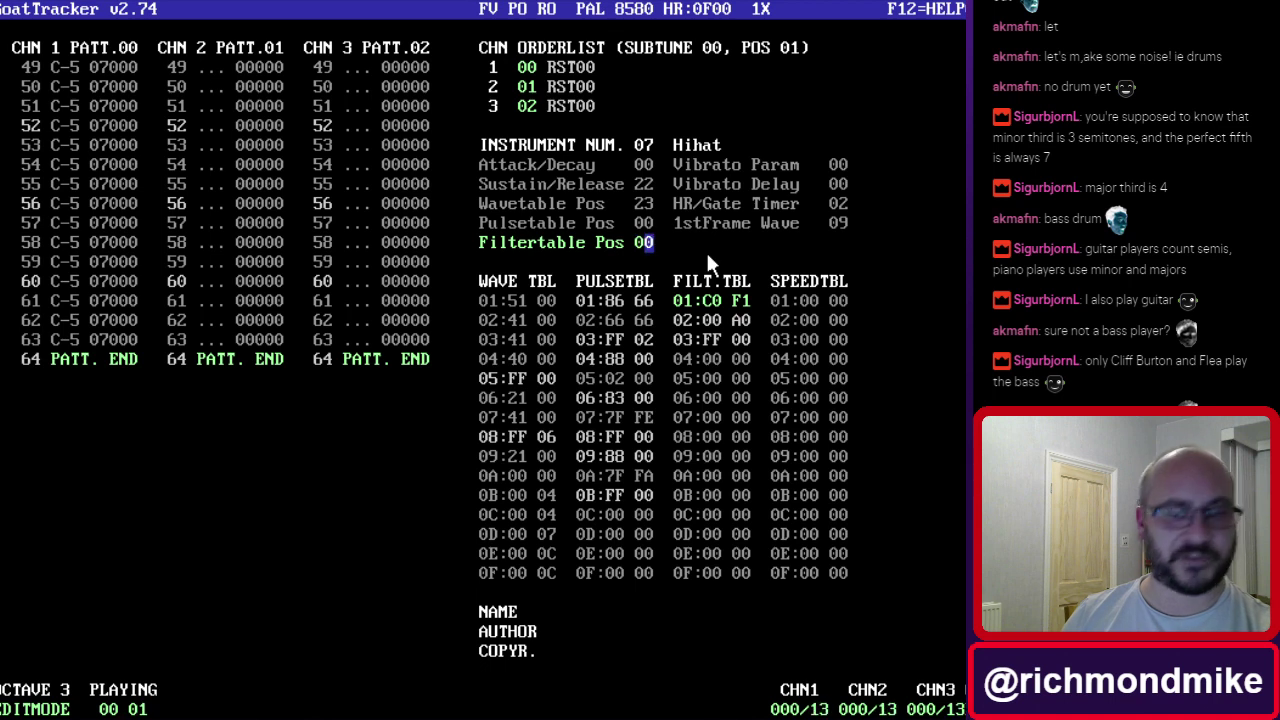
text(1)
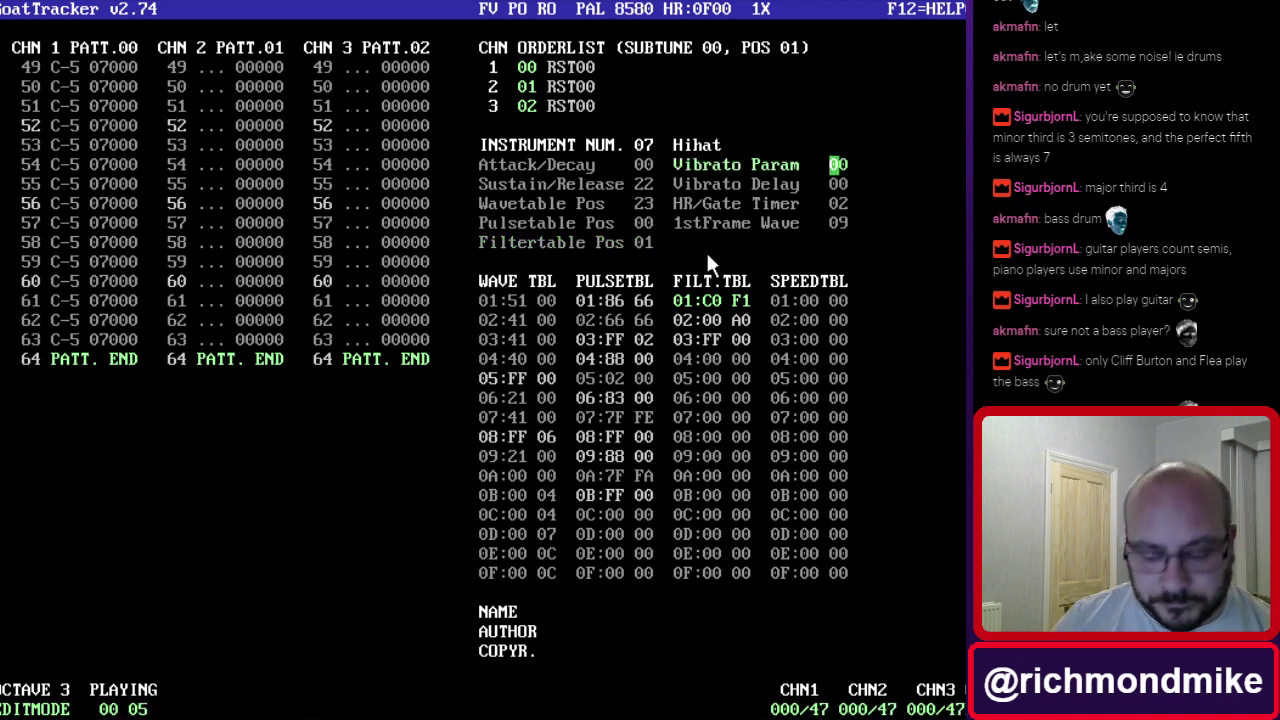
key(F4)
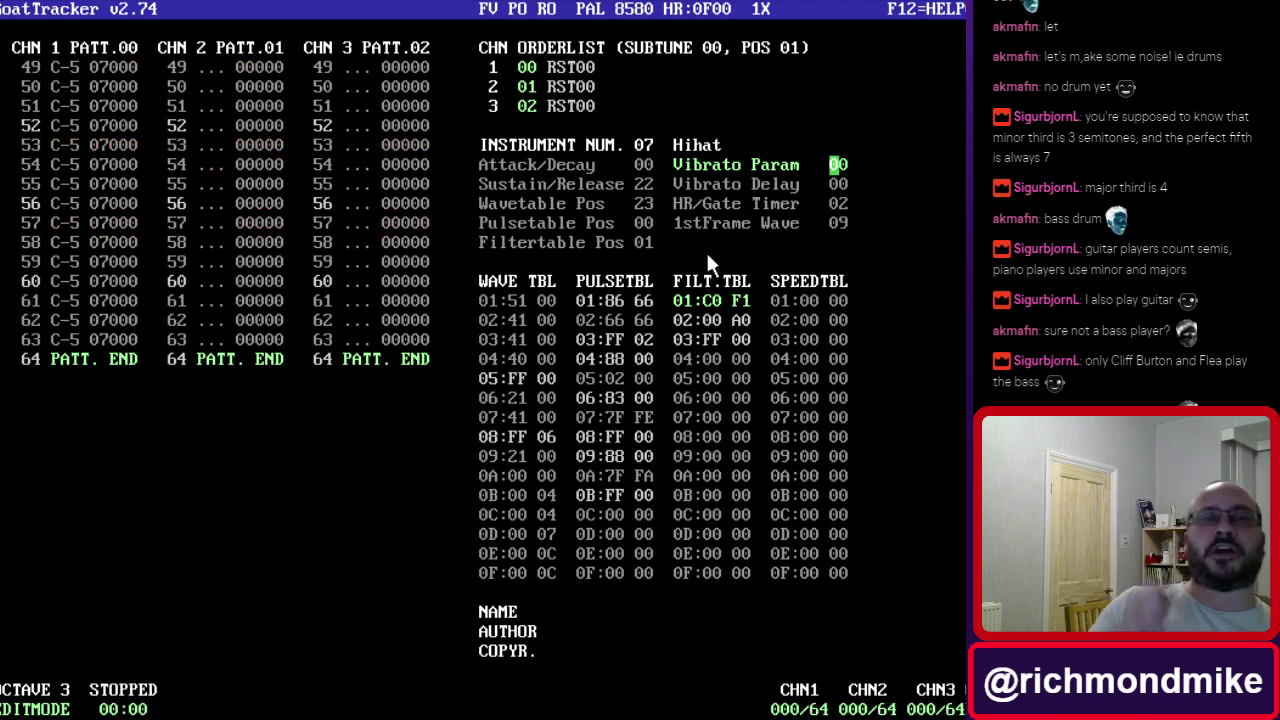
Insert an empty row at position 01 of the filter table, ahead of the Hihat's filter program.
click(745, 302)
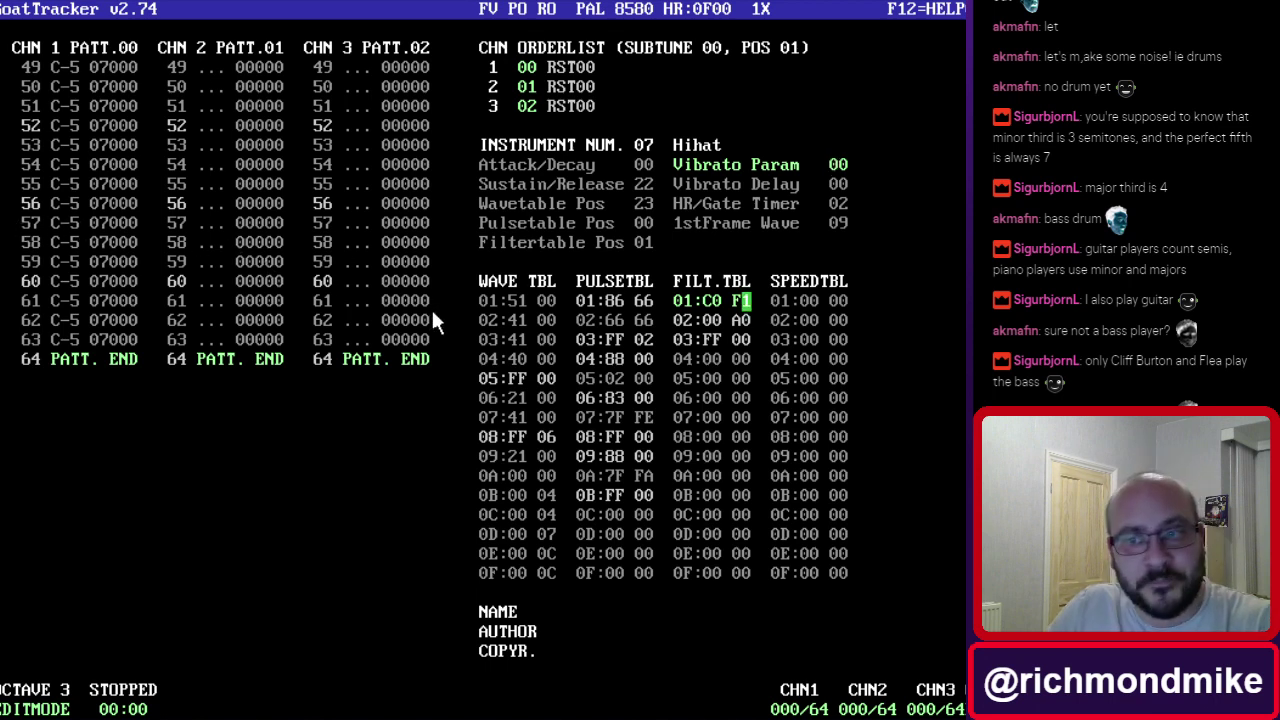
click(709, 364)
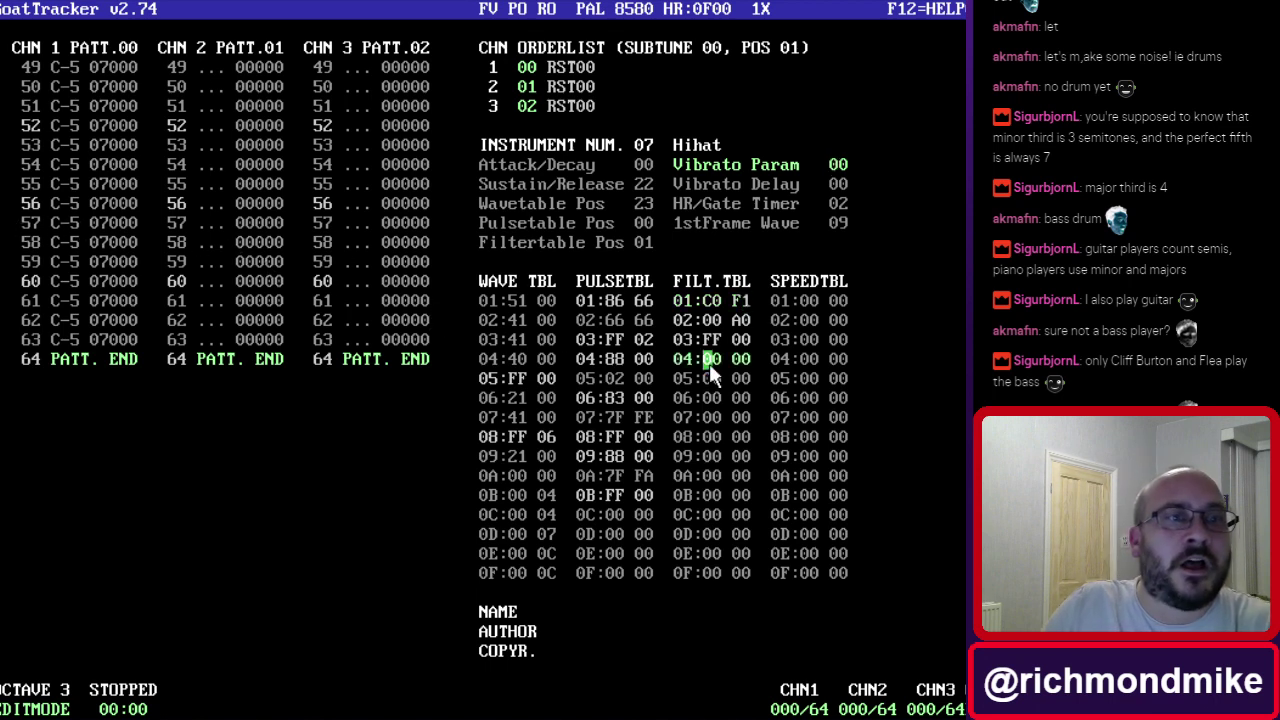
click(706, 294)
key(Insert)
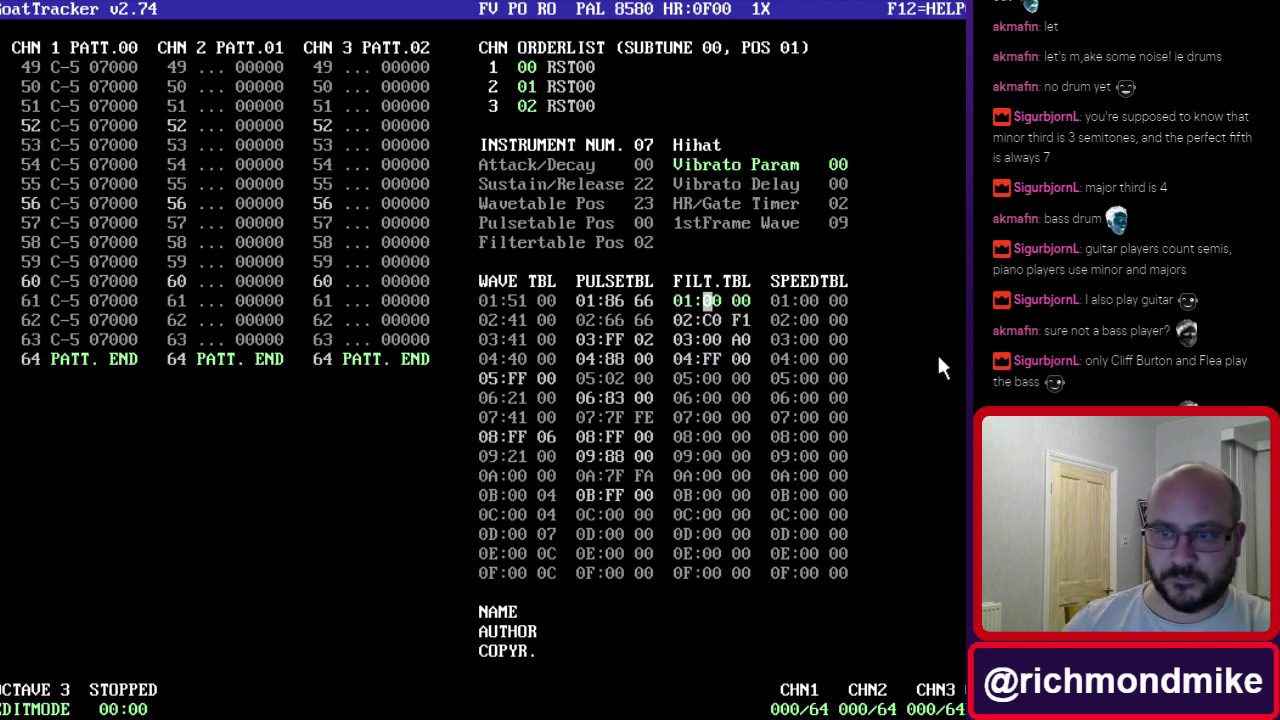
Build a separate filter program ahead of the Hihat's, with 80 00 in filter table row 01 and an FF 00 end row at 02.
key(Down)
key(Insert)
text(ff)
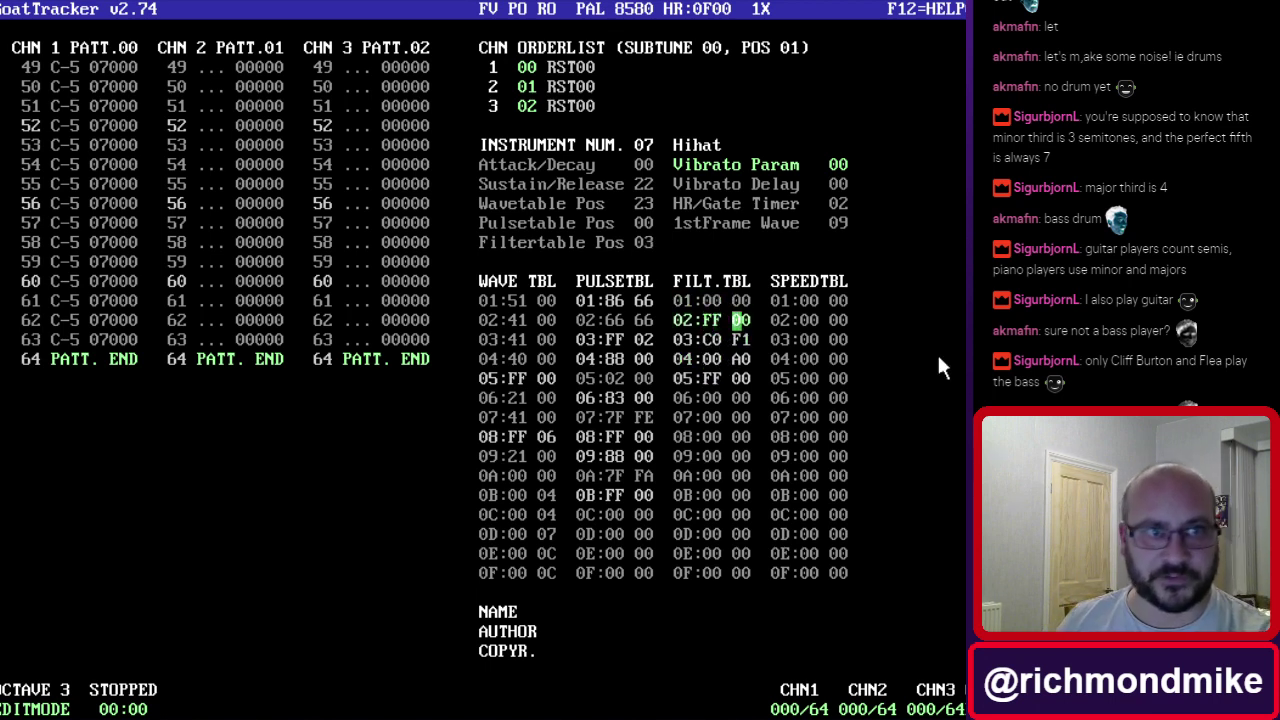
key(Up)
key(Left)
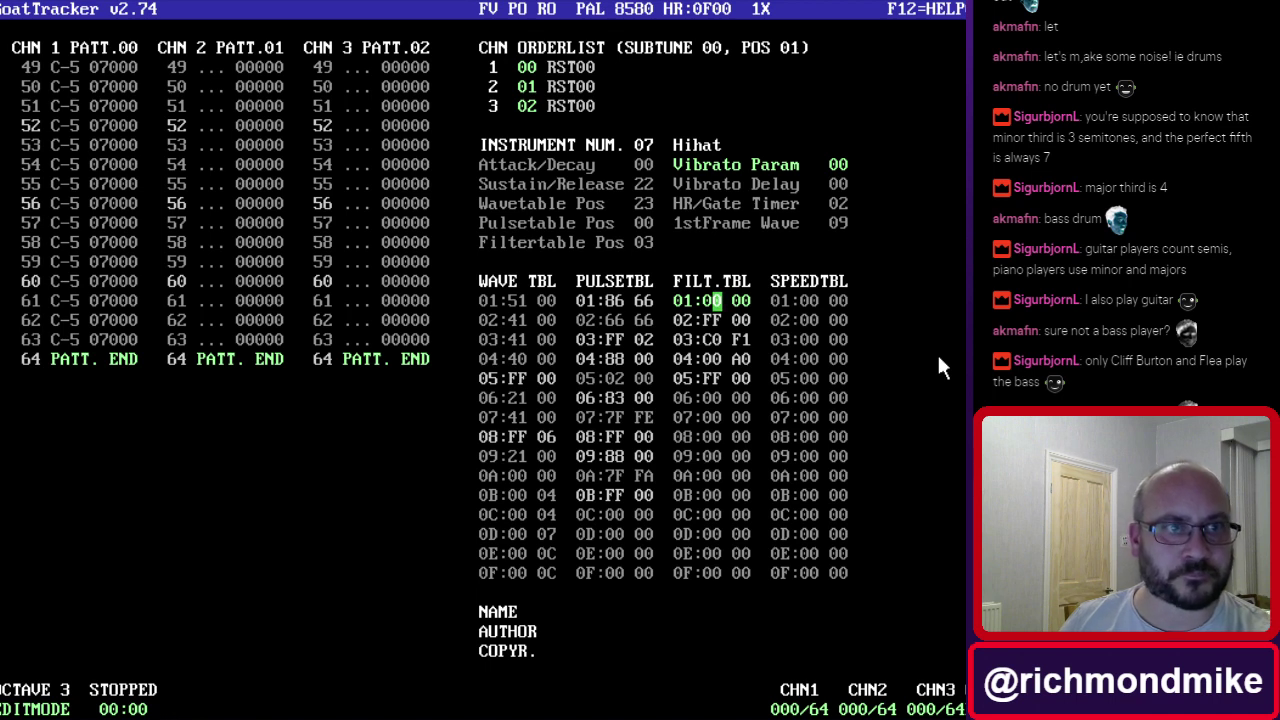
key(Left)
text(8)
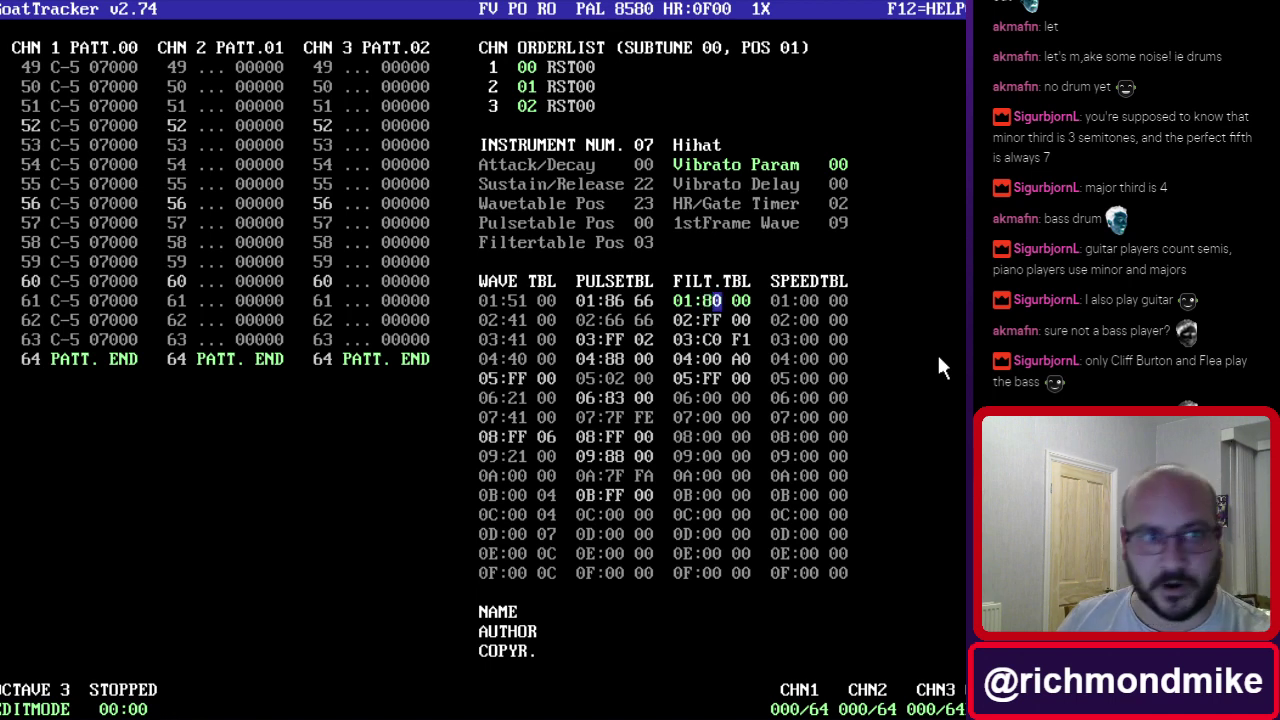
key(Right)
key(Down)
key(Left)
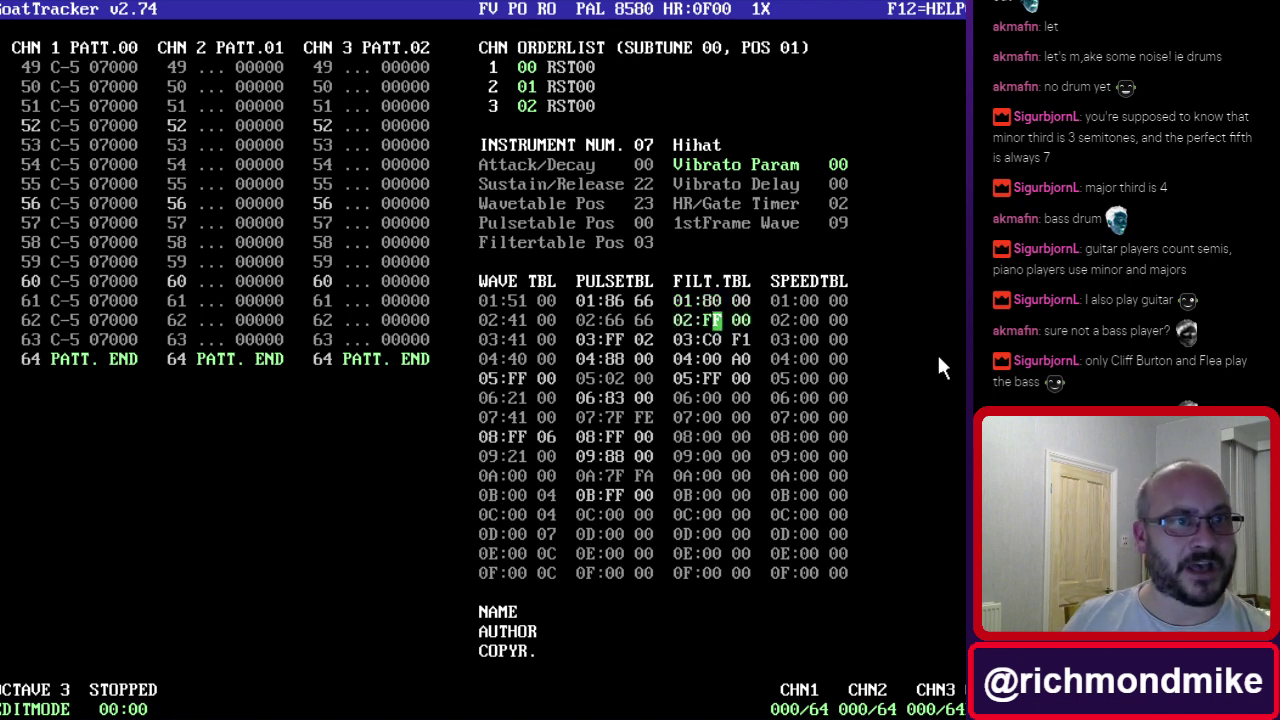
key(Left)
key(Up)
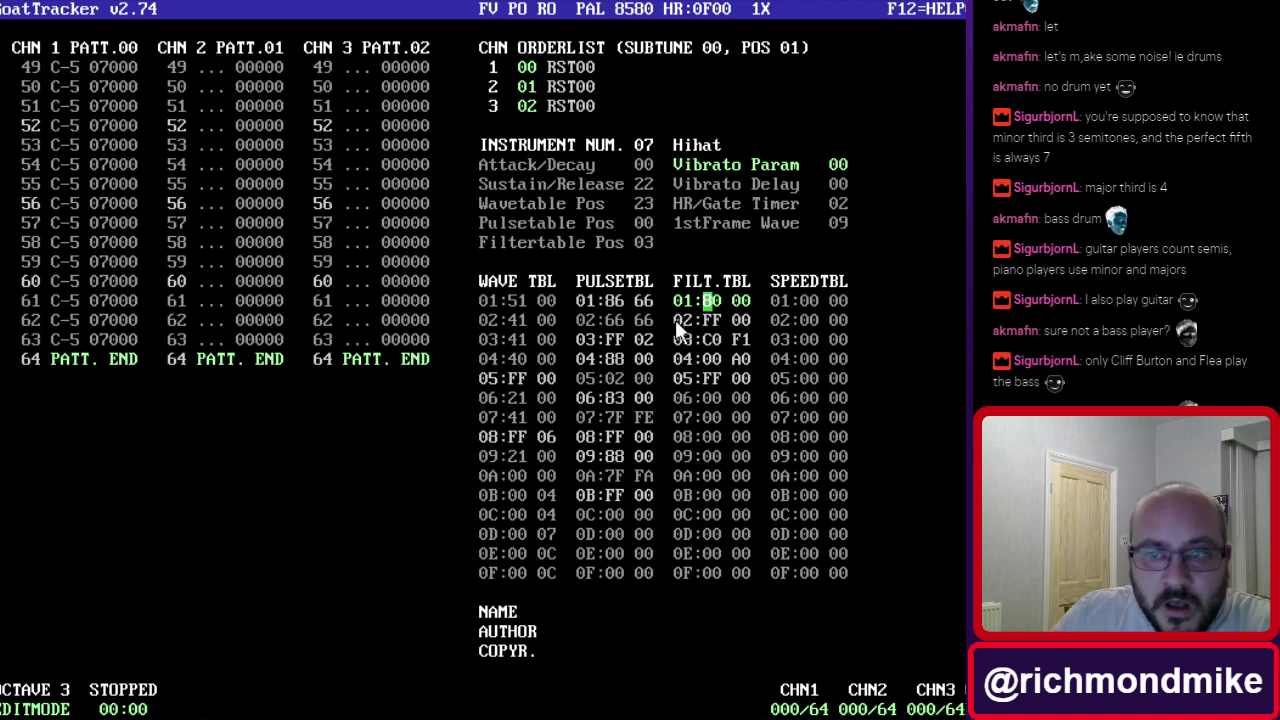
click(745, 339)
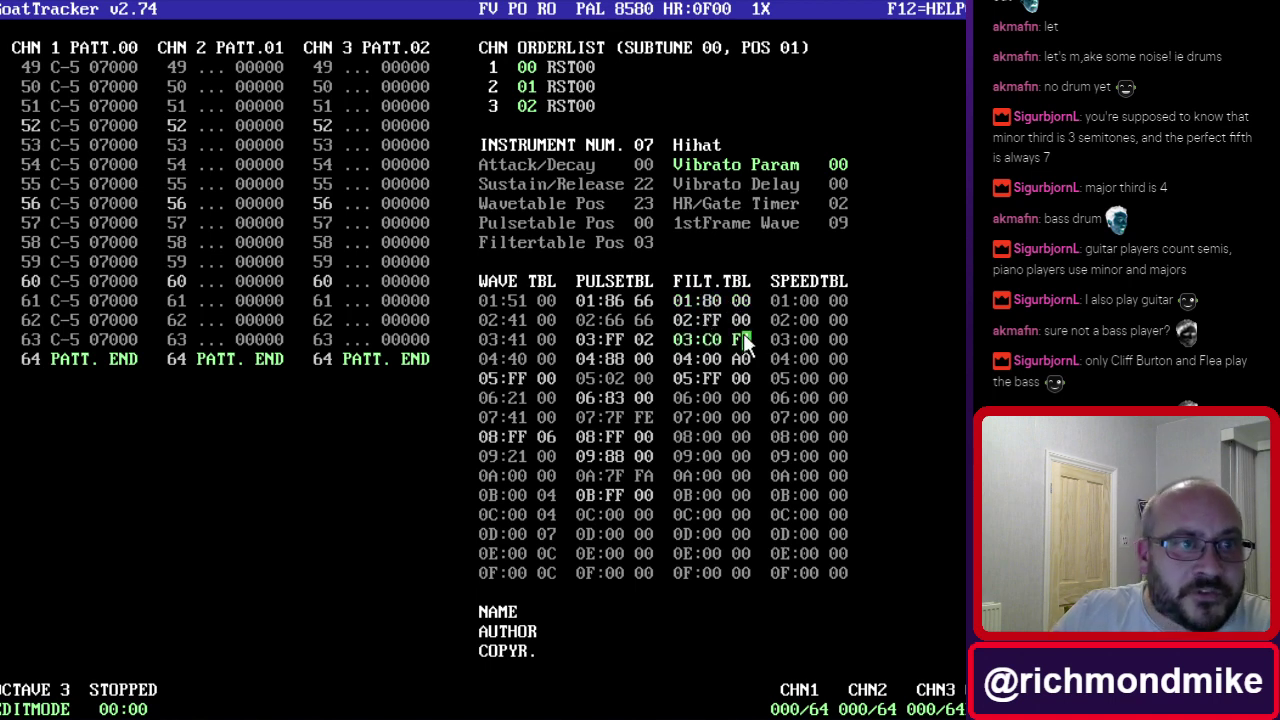
Clear the Hihat notes from channel 1's pattern 00 from row 01 to the pattern end, keeping only the row 00 note.
click(78, 307)
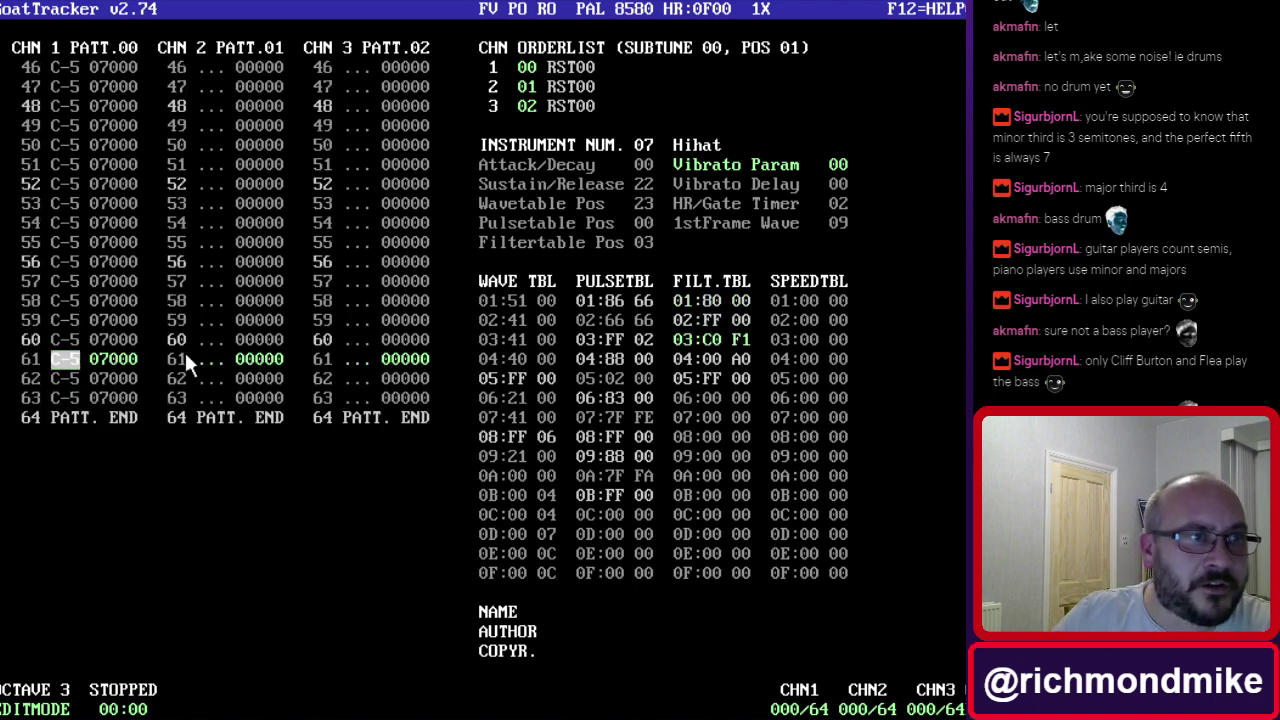
click(228, 366)
click(85, 260)
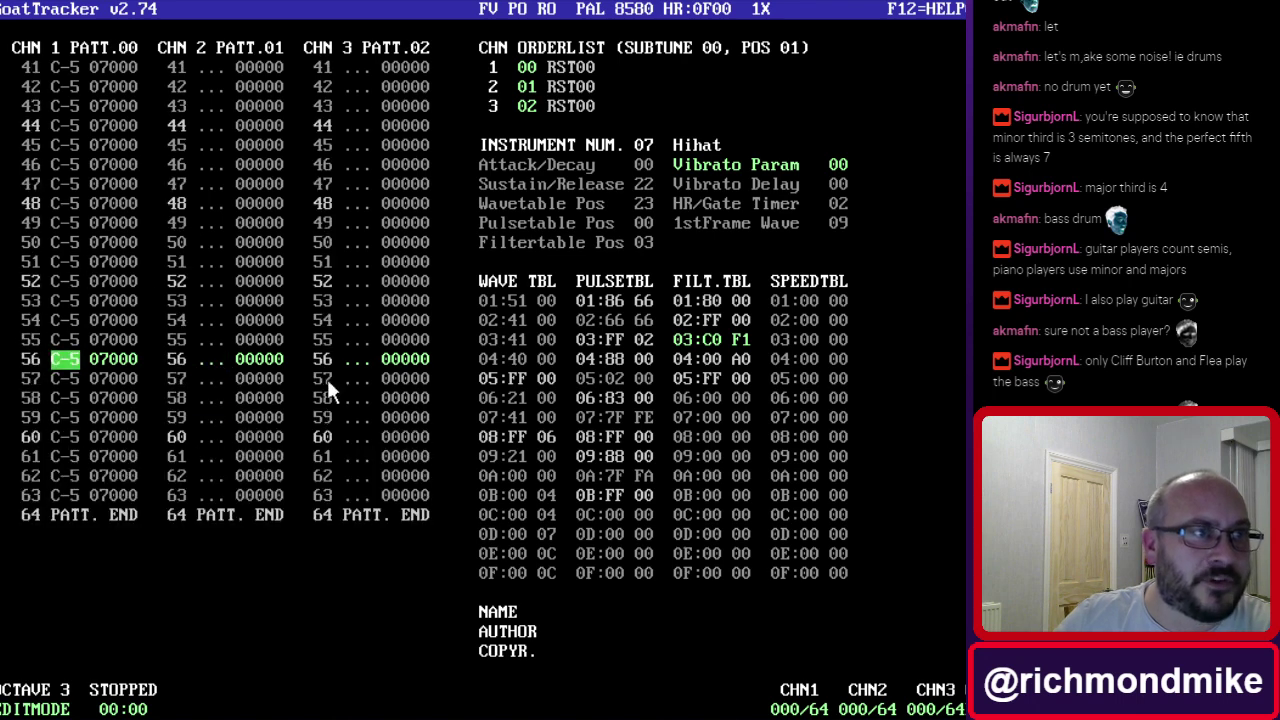
key(Up)
key(Up)
key(Up)
key(Up)
key(Up)
key(Up)
key(Up)
key(Up)
key(Up)
key(Up)
key(Up)
key(Up)
key(Up)
key(Up)
key(Up)
key(Up)
key(Up)
key(Up)
key(Up)
key(Up)
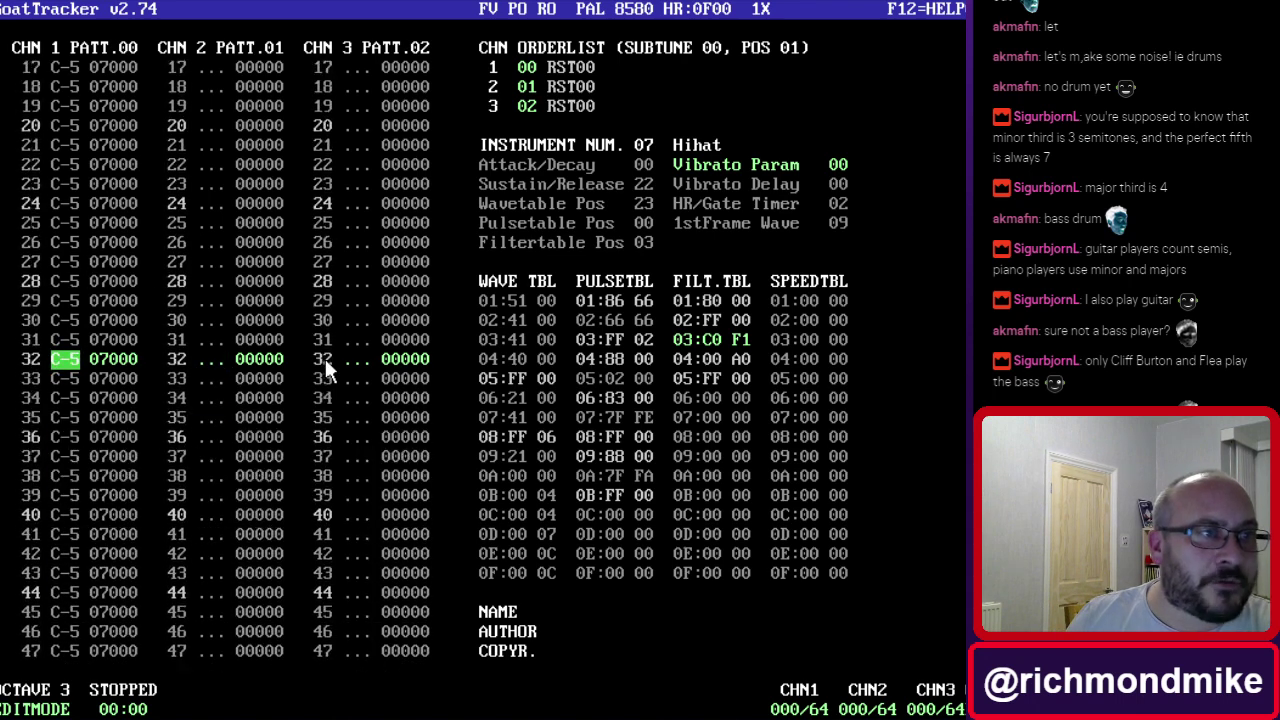
key(Up)
key(Up)
key(Up)
key(Up)
key(Up)
key(Up)
key(Up)
key(Up)
key(Up)
key(Up)
key(Up)
key(Up)
key(Up)
key(Up)
key(Up)
key(Up)
key(Up)
key(Up)
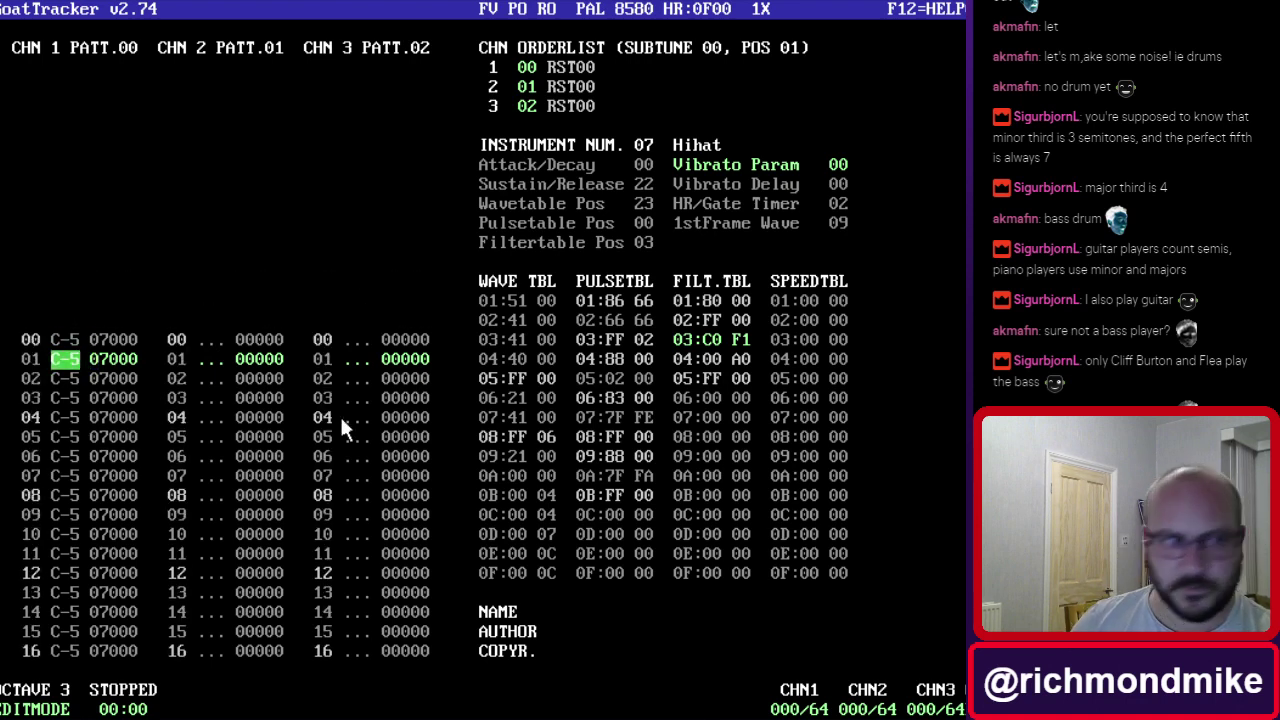
key(Down)
key(Down)
key(Down)
key(Down)
key(Down)
key(Down)
key(Down)
key(Down)
key(Down)
key(Down)
key(Down)
key(Down)
key(Down)
key(Down)
key(Down)
key(Down)
key(Down)
key(Down)
key(Down)
key(Down)
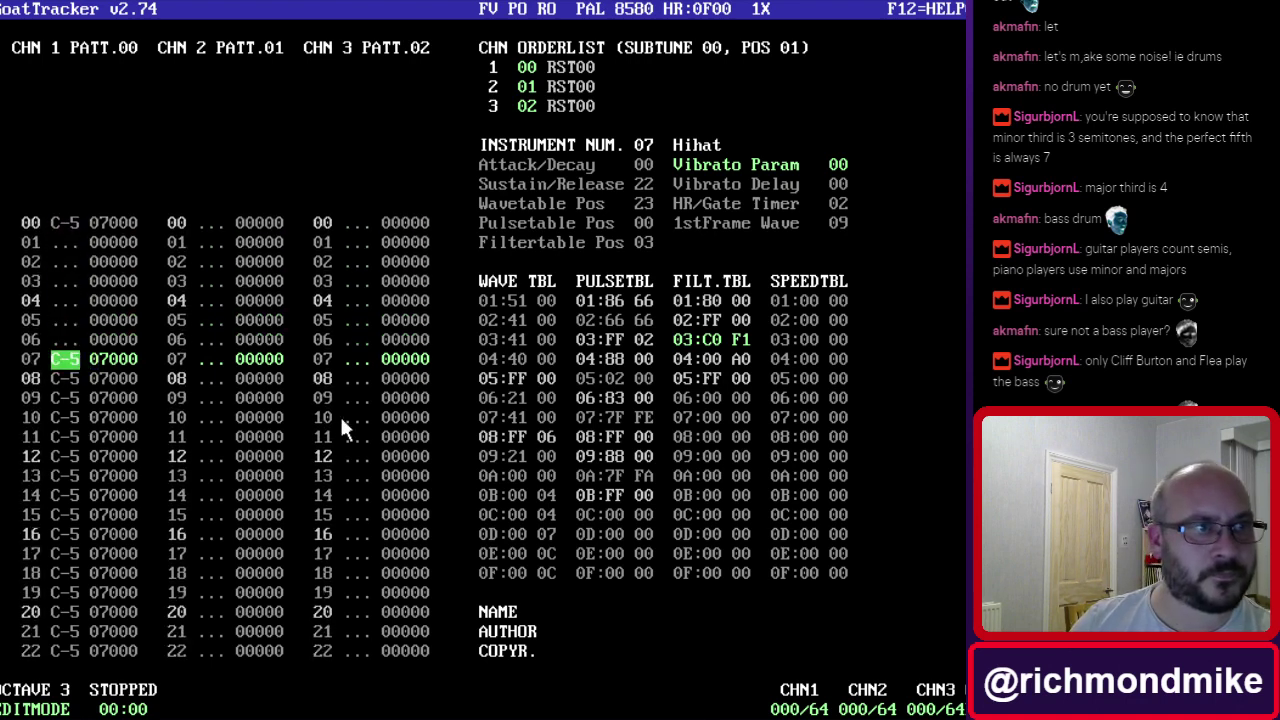
key(Down)
key(Down)
key(Down)
key(Down)
key(Down)
key(Down)
key(Down)
key(Down)
key(Down)
key(Down)
key(Down)
key(Down)
key(Down)
key(Down)
key(Down)
key(Down)
key(Down)
key(Down)
key(Down)
key(Down)
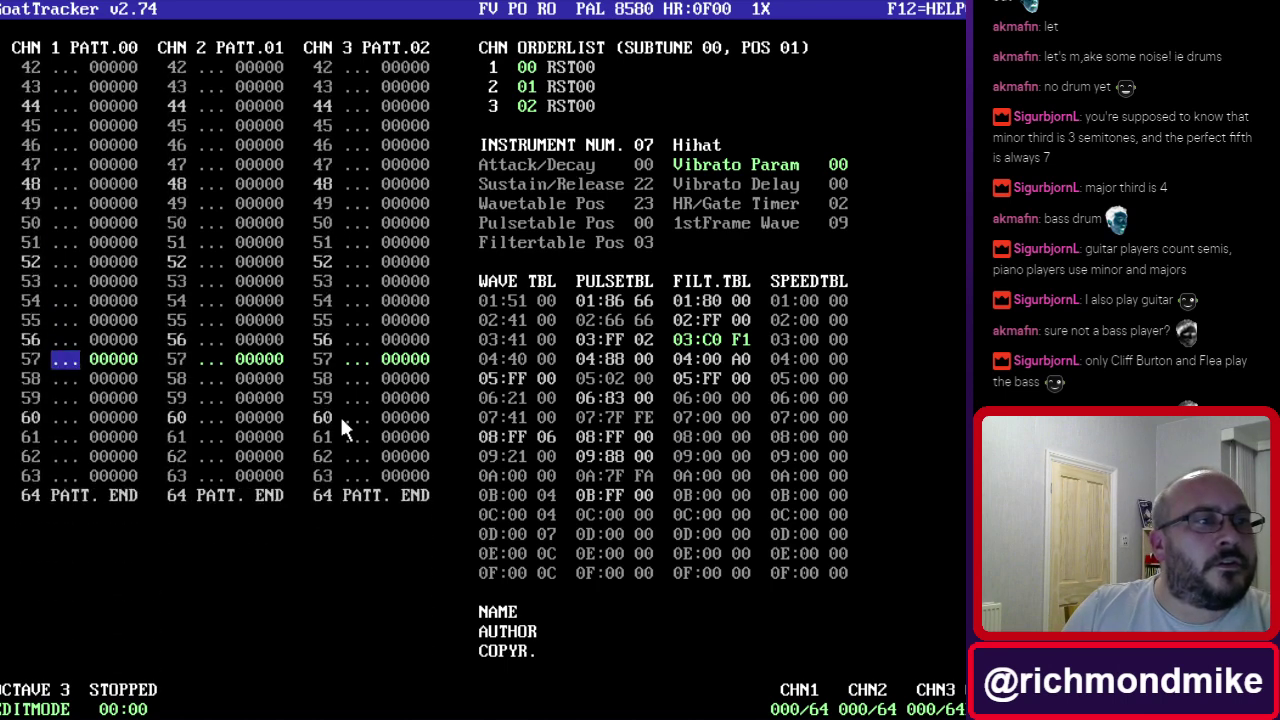
Enter C-5 Hihat notes with instrument 07 in channel 1's pattern 00 at rows 08, 16, 24 and 32.
key(Up)
key(i)
key(Down)
key(Down)
key(Down)
key(Down)
key(Down)
key(Down)
key(Down)
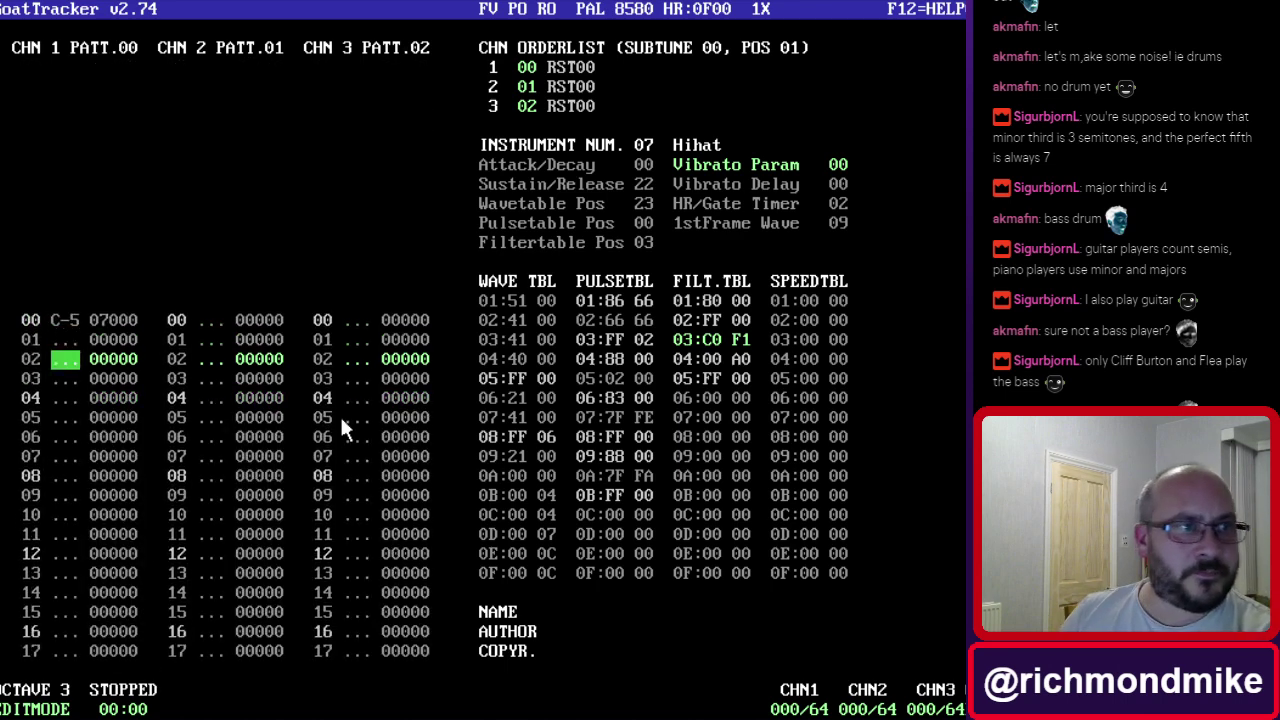
key(i)
key(Down)
key(Down)
key(Down)
key(Down)
key(Down)
key(Down)
key(Down)
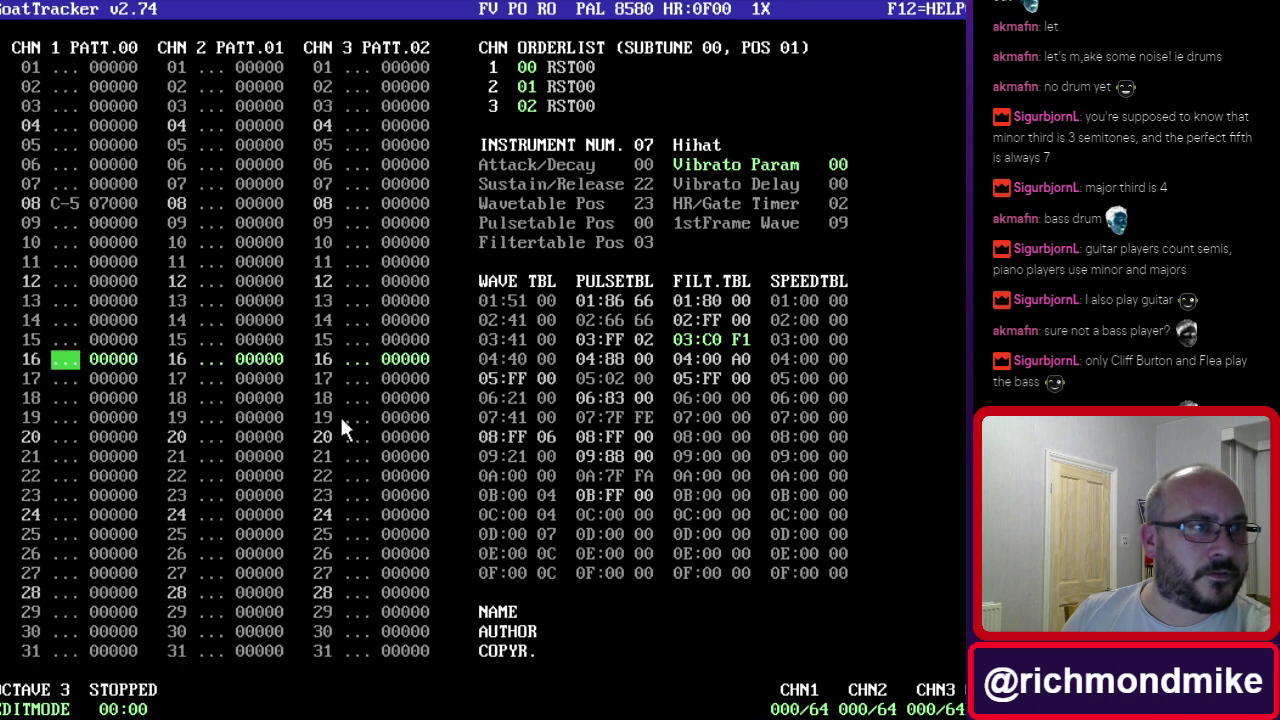
key(i)
key(Down)
key(Down)
key(Down)
key(Down)
key(Down)
key(Down)
key(Down)
key(i)
key(Down)
key(Down)
key(Down)
key(Down)
key(Down)
key(Down)
key(Down)
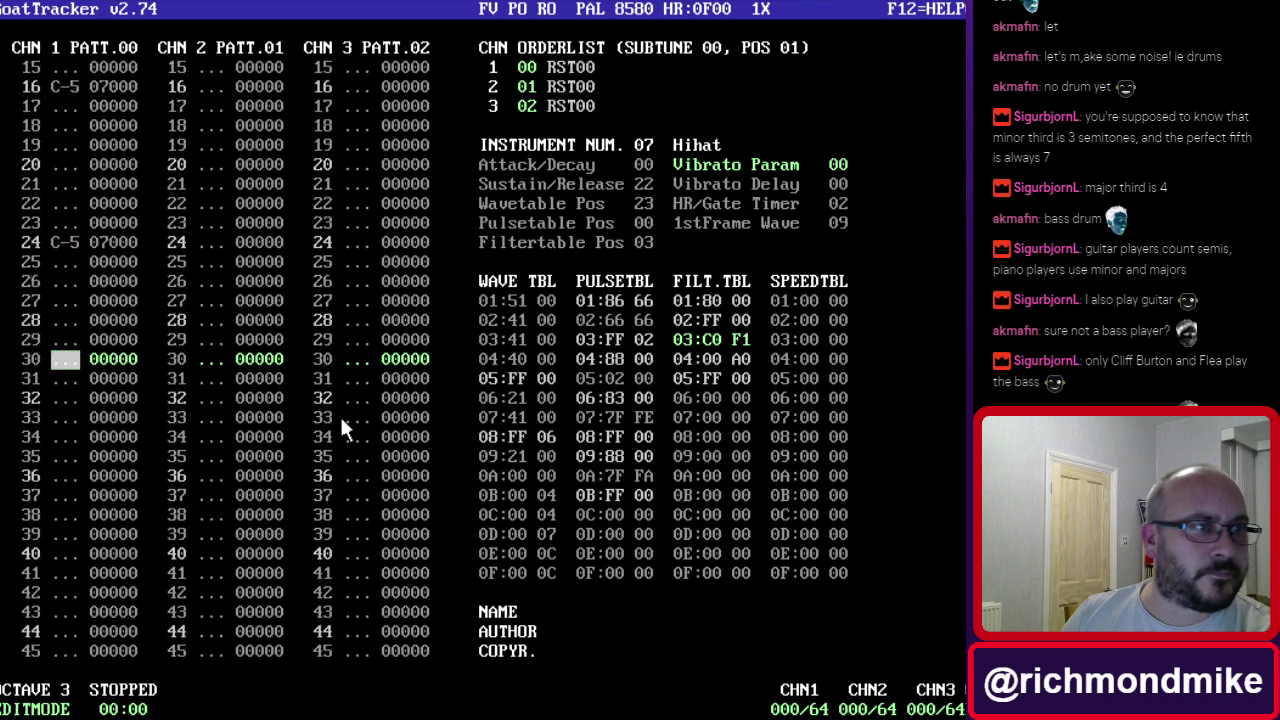
key(i)
Enter C-5 Hihat notes with instrument 07 in channel 2's pattern 01 at rows 04, 12 and 20.
key(Up)
key(Up)
key(Up)
key(Up)
key(Up)
key(Up)
key(Up)
key(Up)
key(Up)
key(Up)
key(Up)
key(Up)
key(Up)
key(Up)
key(Up)
key(Up)
key(Up)
key(Up)
key(Up)
key(Up)
key(Up)
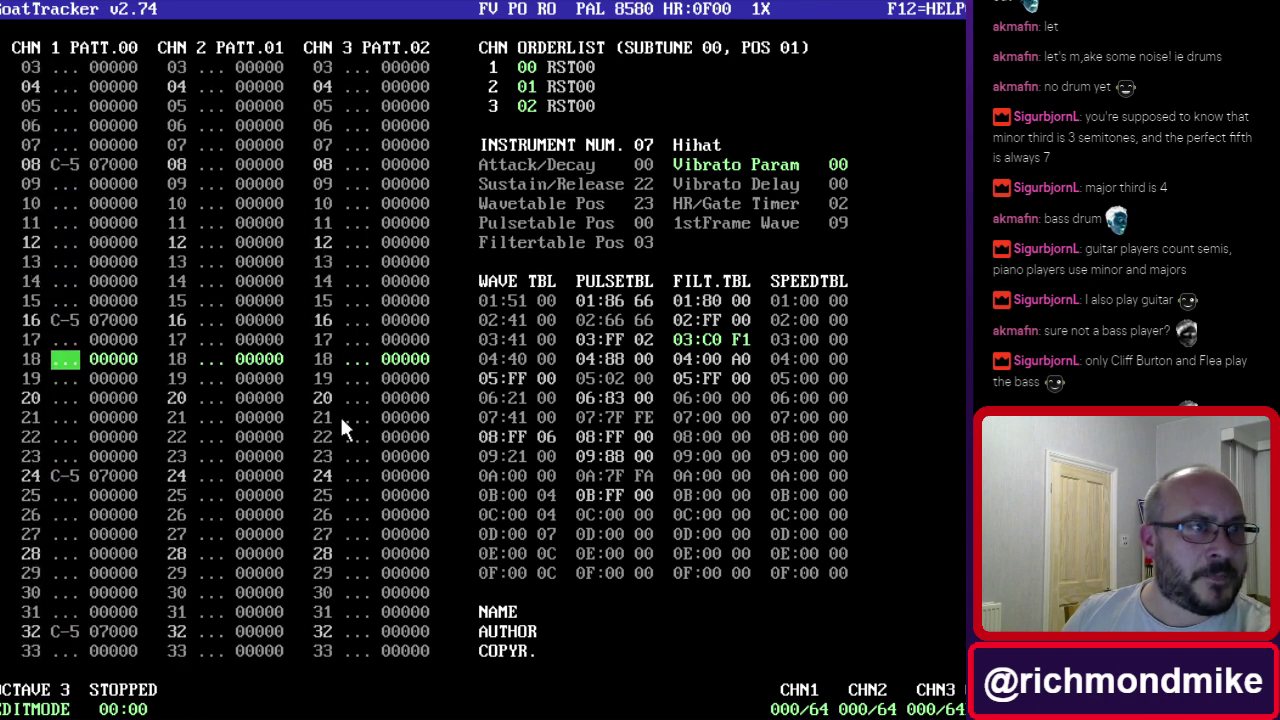
key(Right)
key(Right)
key(Right)
key(Right)
key(Right)
key(Right)
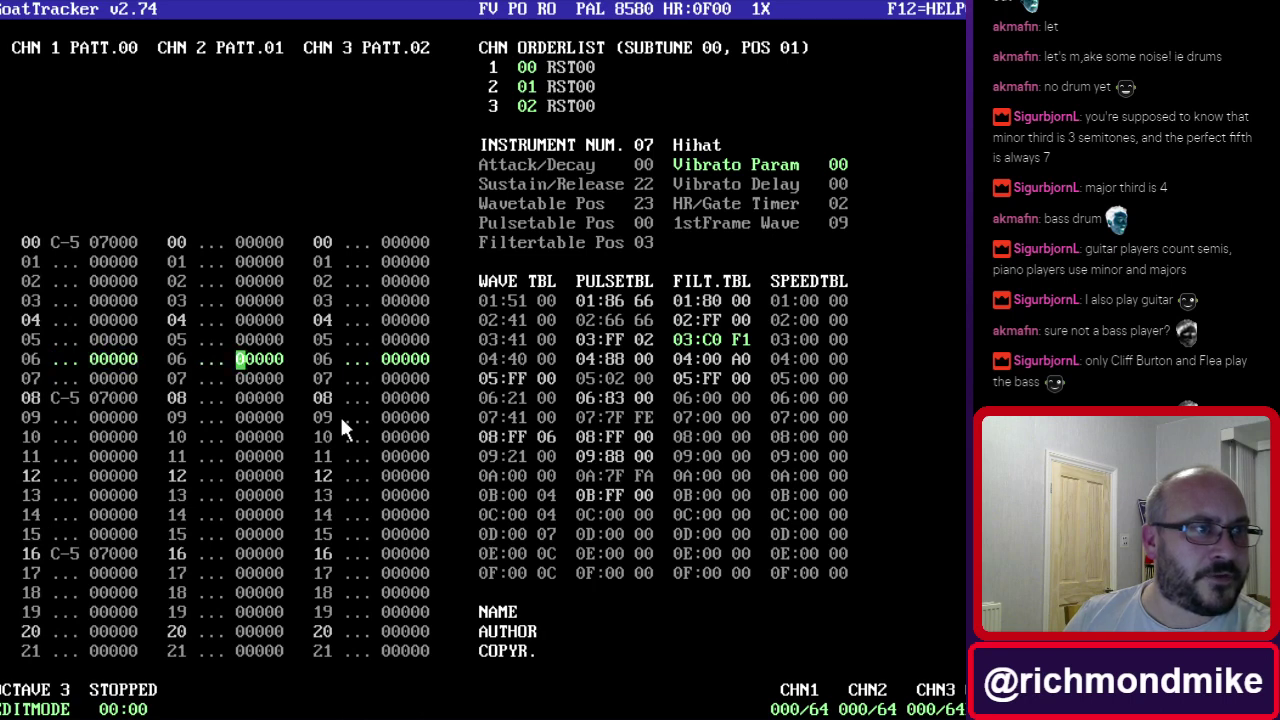
key(Up)
key(Left)
key(Up)
key(i)
key(Down)
key(Down)
key(Down)
key(Down)
key(Down)
key(Down)
key(Down)
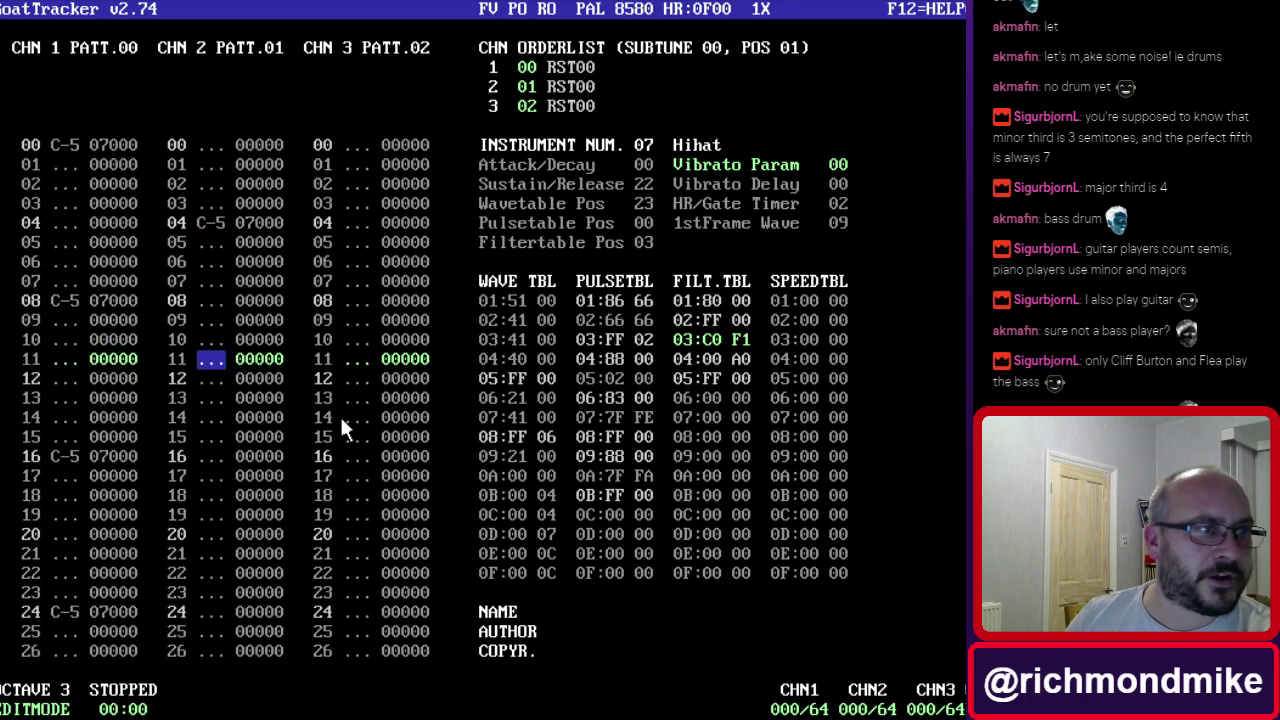
key(i)
key(Down)
key(Down)
key(Down)
key(Down)
key(Down)
key(Down)
key(Down)
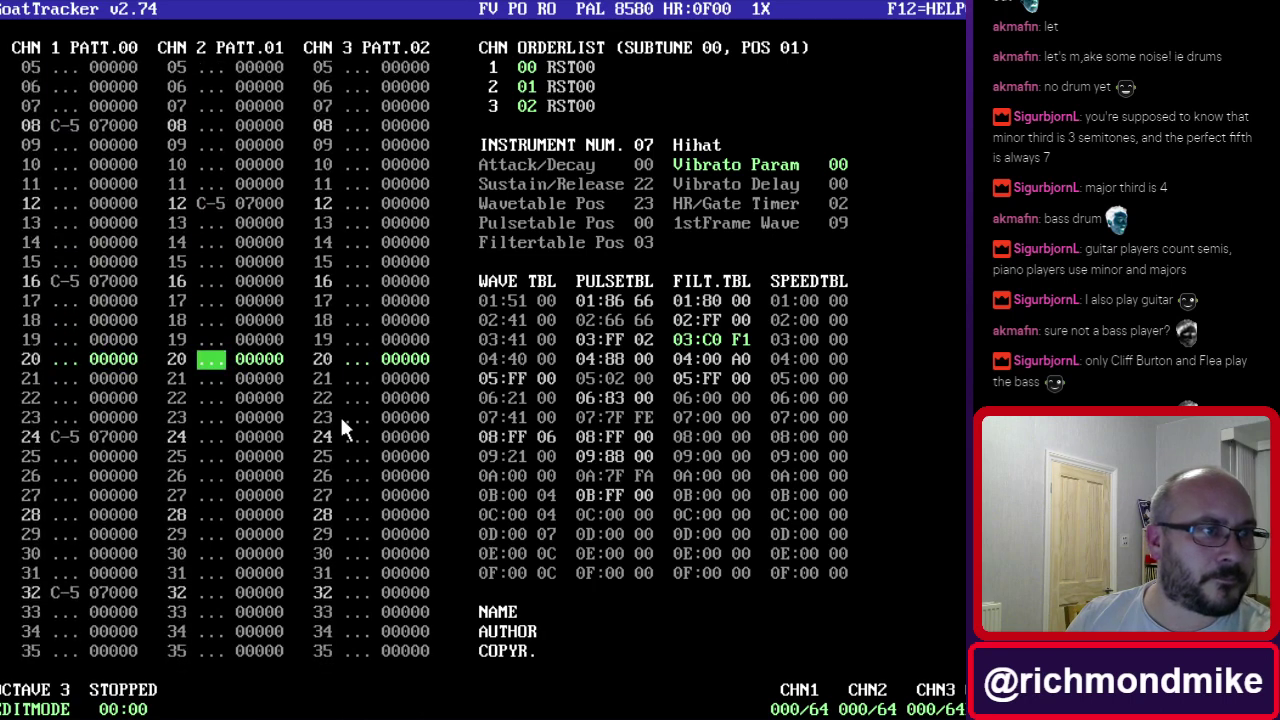
key(i)
key(Down)
Play and stop the song to hear the Hihat on channels 1 and 2, and re-enter 1 as the last digit of filter table row 03.
key(F1)
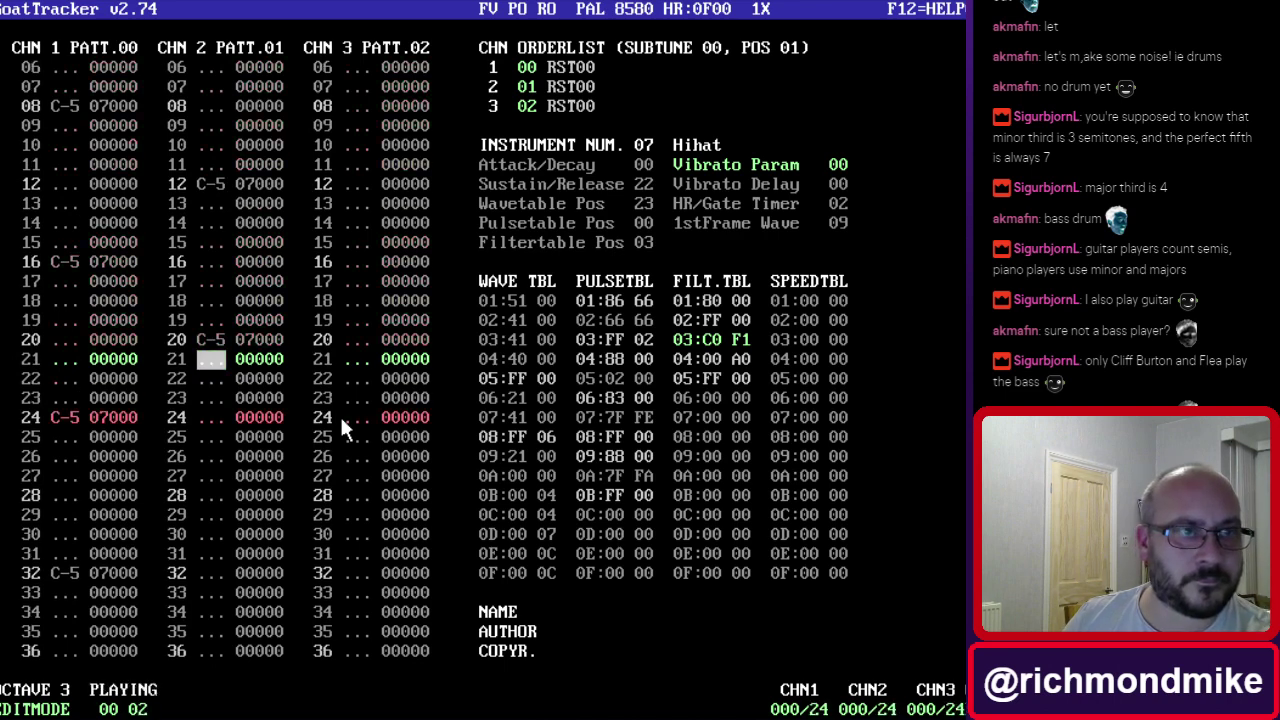
key(F4)
click(745, 341)
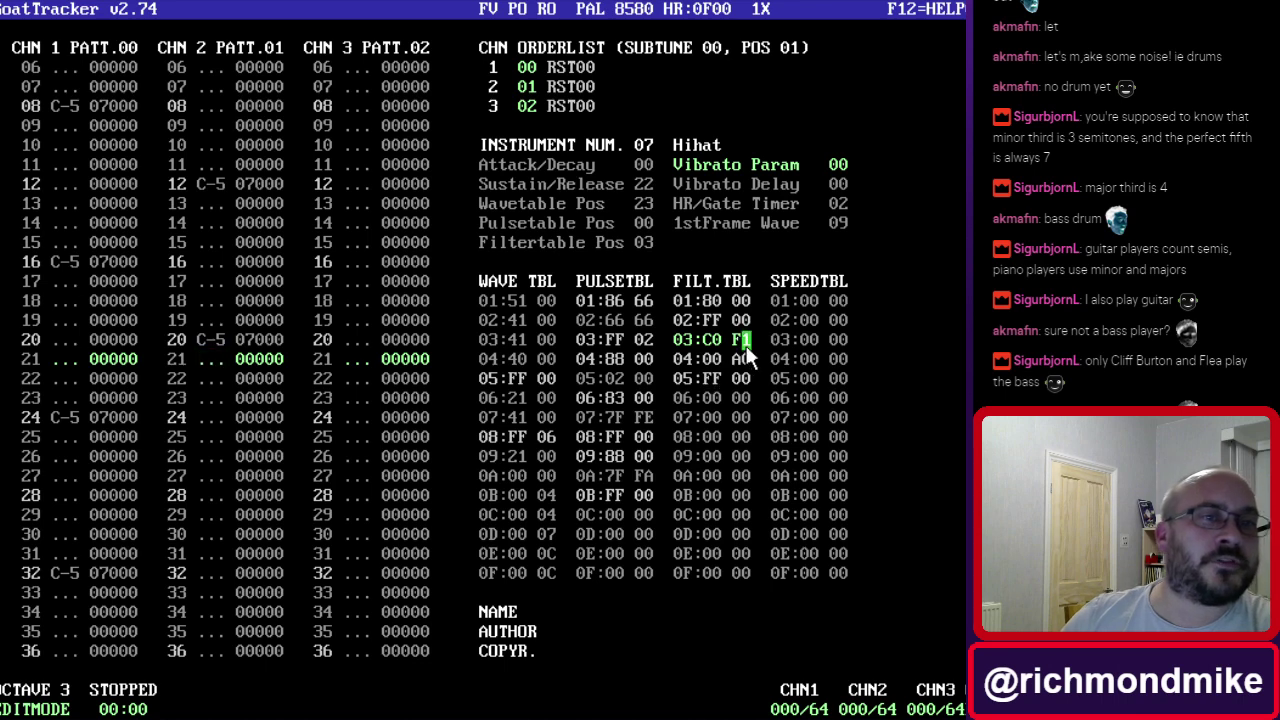
text(1)
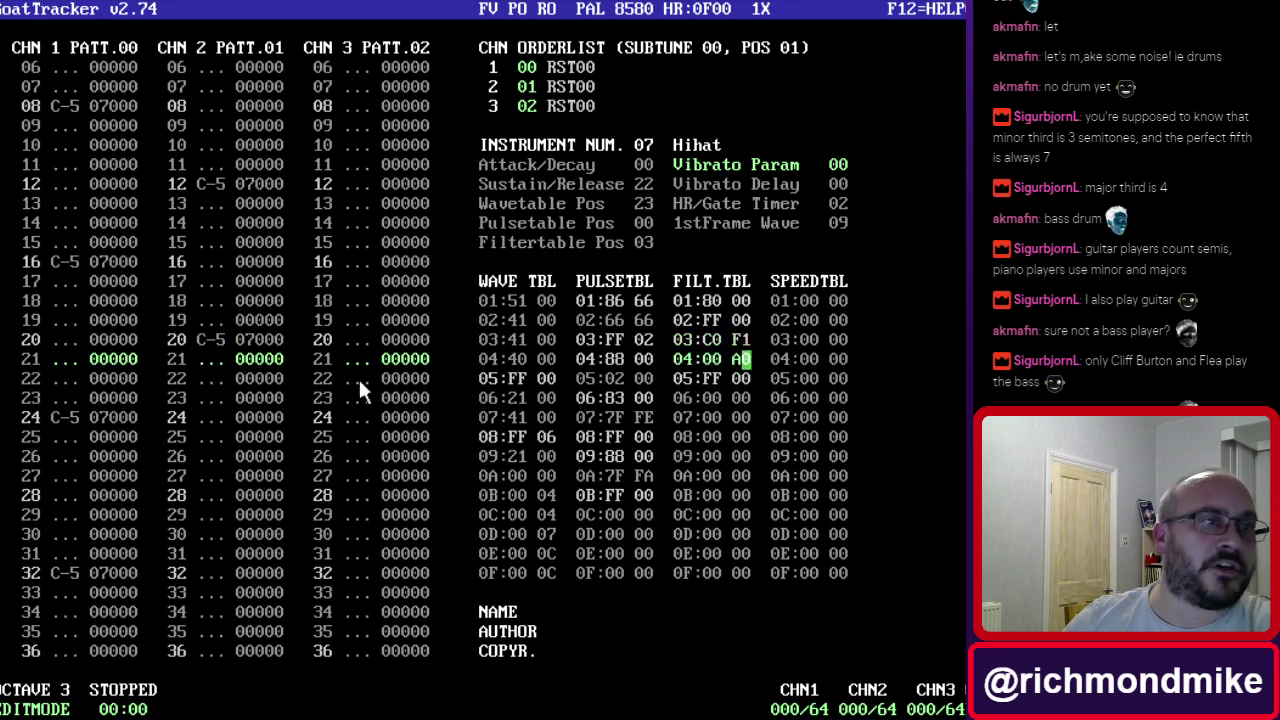
Delete the rows of channel 2's pattern 01 from row 01 until its Hihat notes are cleared.
click(207, 394)
click(212, 260)
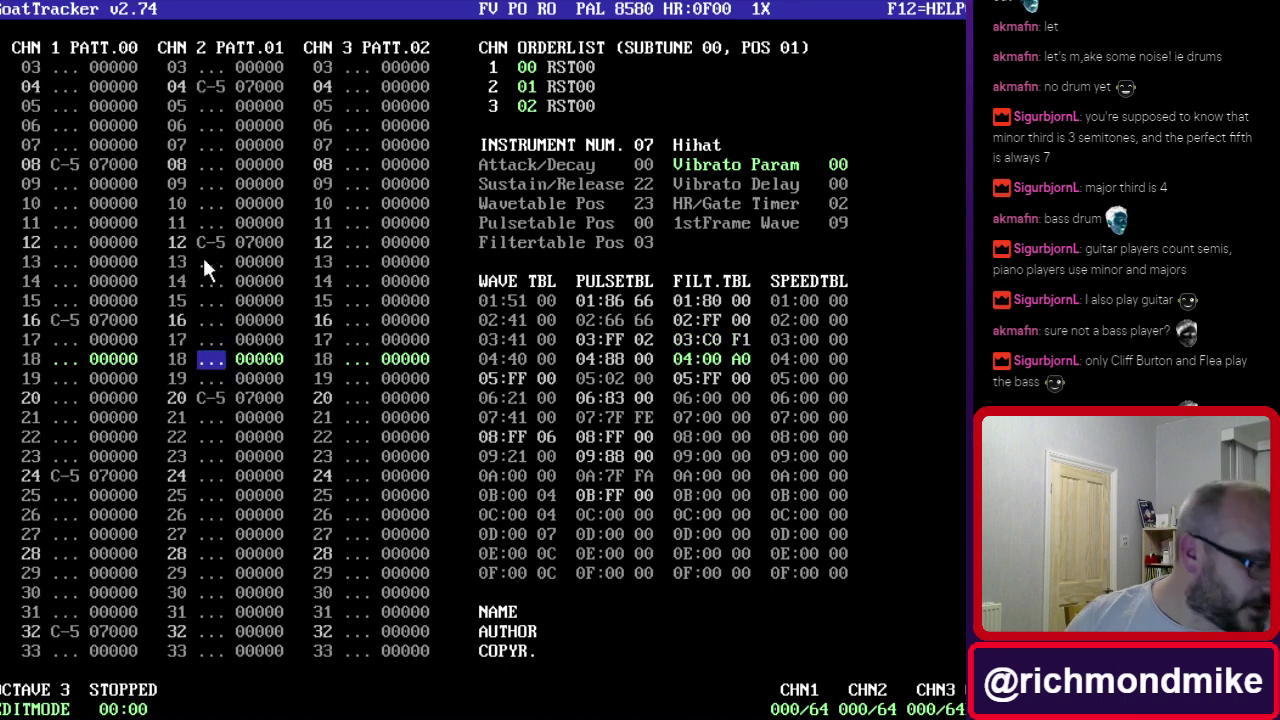
key(Up)
key(Up)
key(Up)
key(Up)
key(Up)
key(Up)
key(Up)
key(Up)
key(Up)
key(Up)
key(Up)
key(Up)
key(Up)
key(Up)
key(Up)
key(Up)
key(Up)
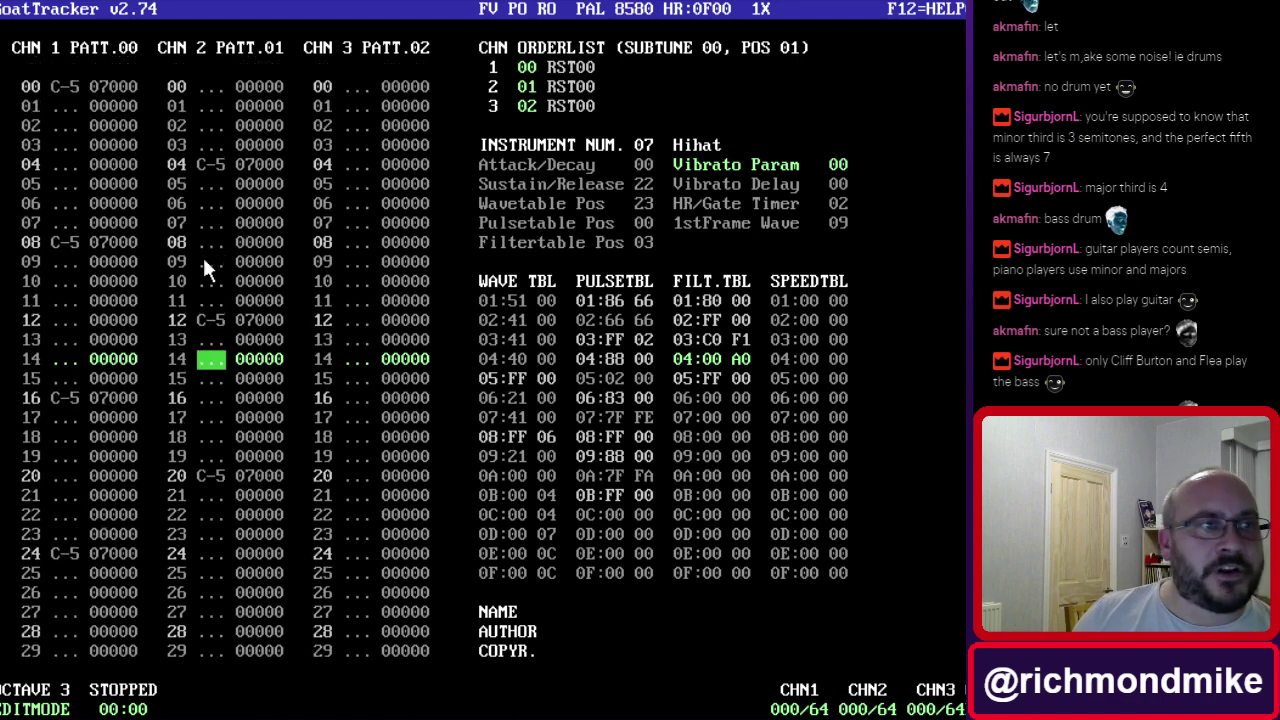
key(shift+Delete)
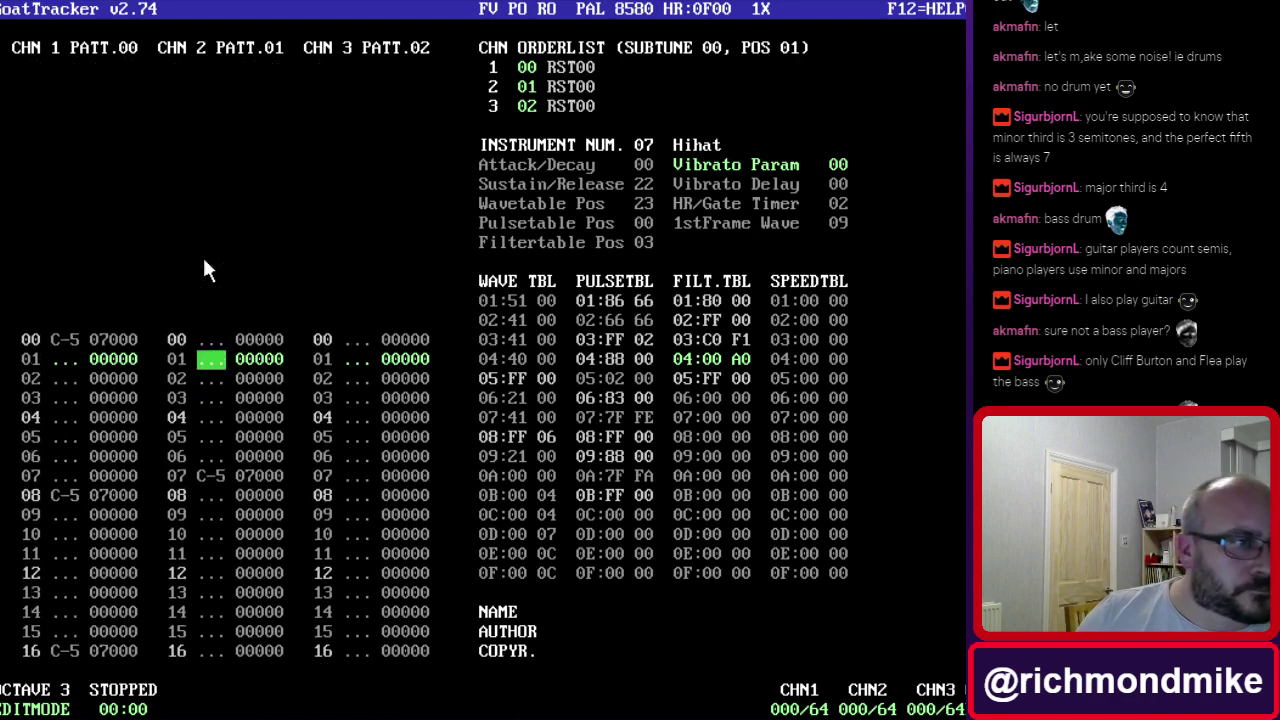
Delete the rows of channel 1's pattern 00 from row 00 until all its Hihat notes are cleared.
key(Left)
key(Left)
key(Left)
key(Left)
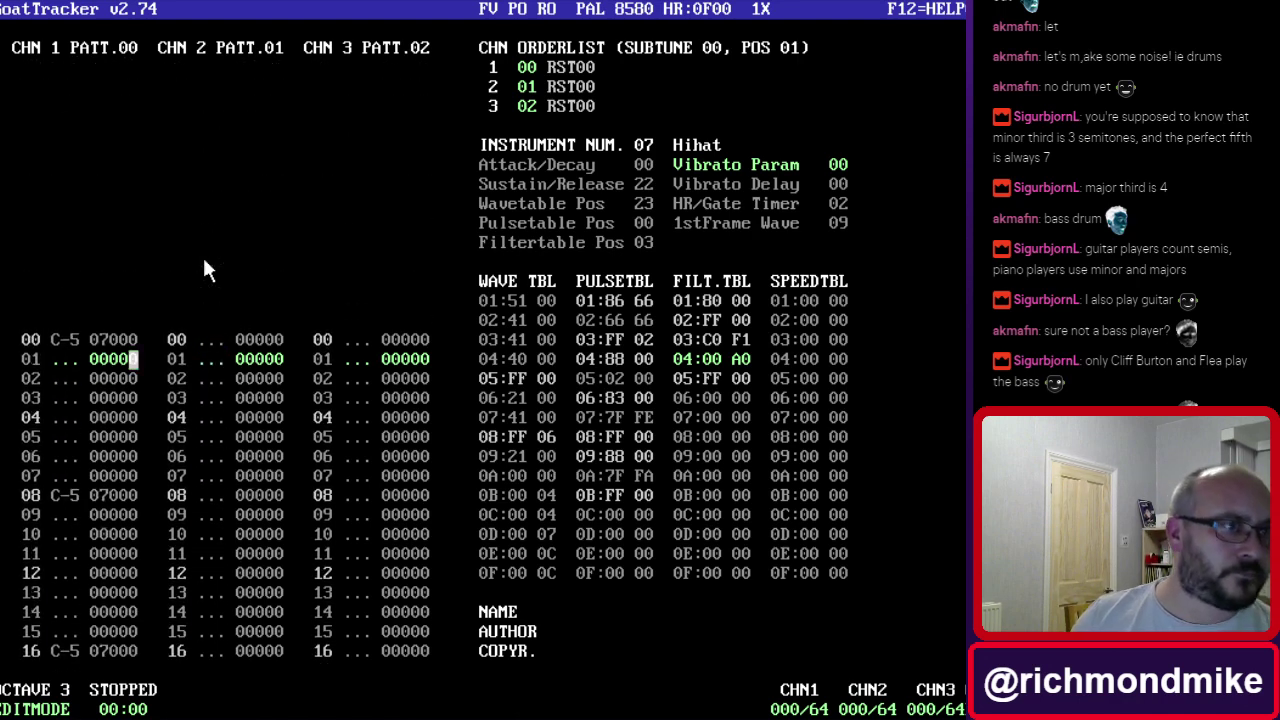
key(Up)
key(Left)
key(Left)
key(Up)
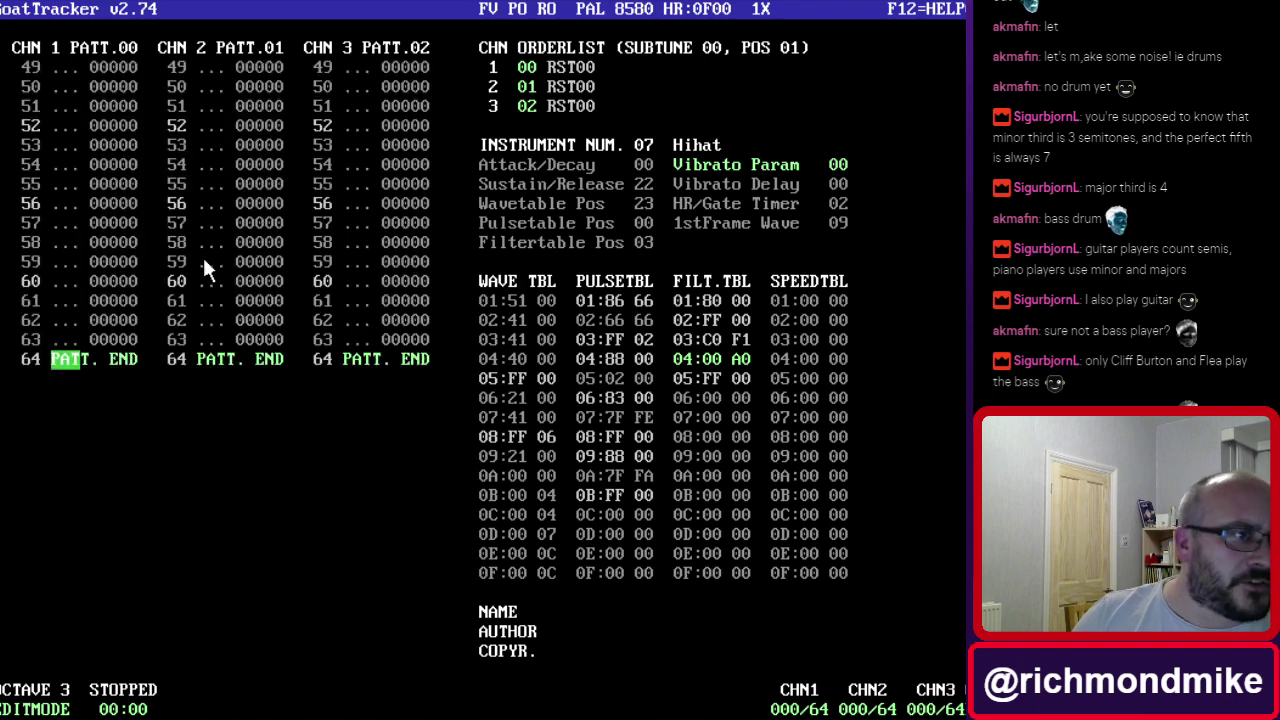
key(Down)
key(Delete)
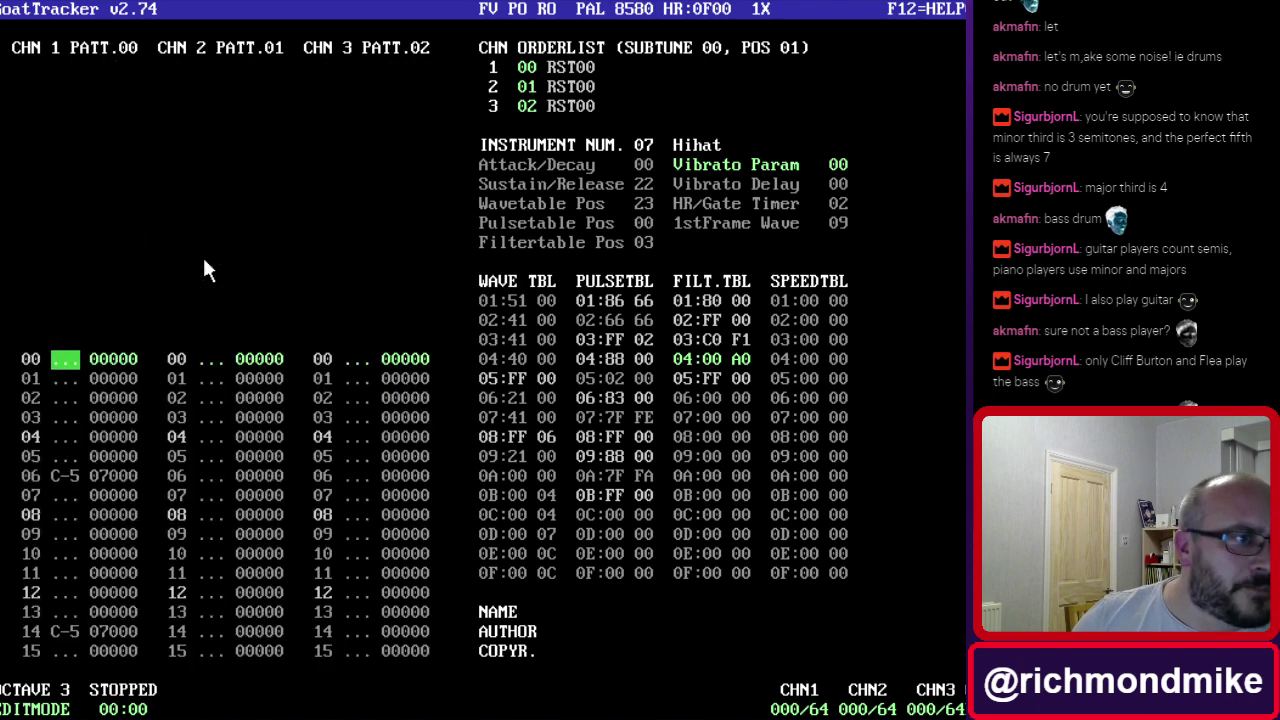
key(Delete)
key(Delete)
key(Delete)
key(Delete)
key(Delete)
key(Delete)
key(Delete)
key(Delete)
key(Delete)
key(Delete)
key(Delete)
key(Delete)
key(Delete)
key(Delete)
key(Delete)
key(Delete)
key(Delete)
key(Delete)
key(Delete)
key(Delete)
key(Delete)
key(Delete)
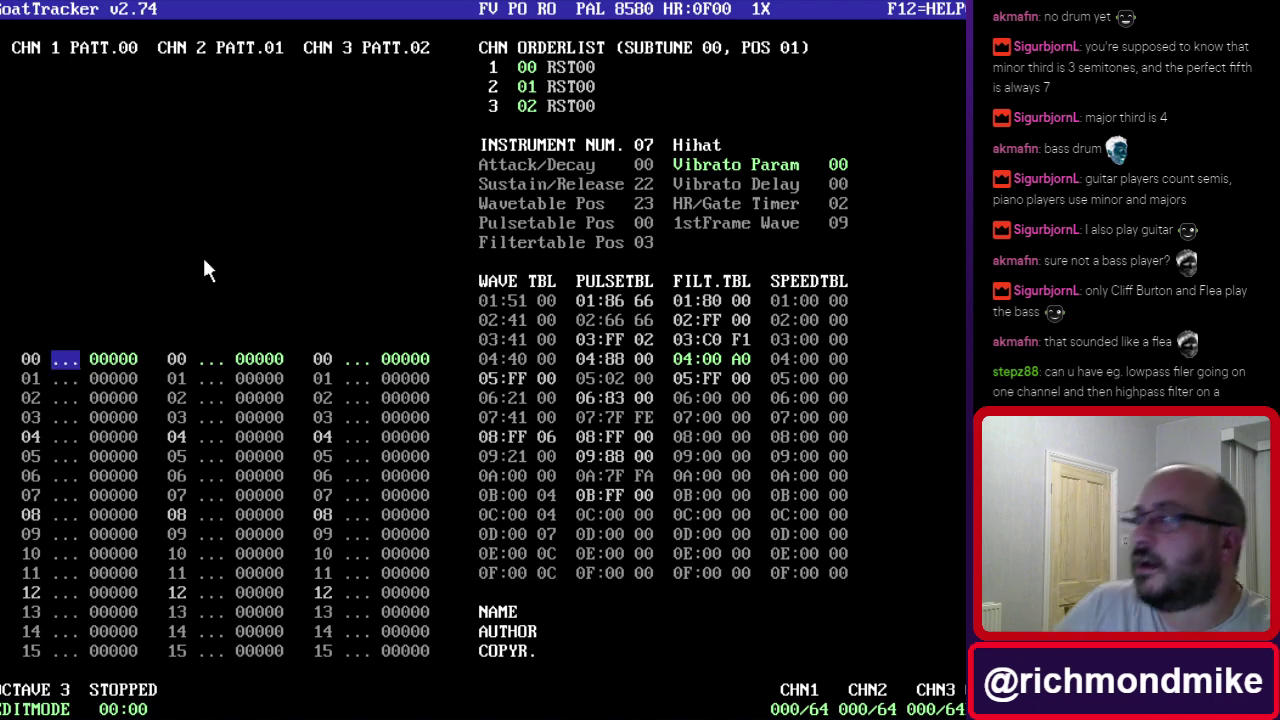
Save the song under the name stream.
click(645, 12)
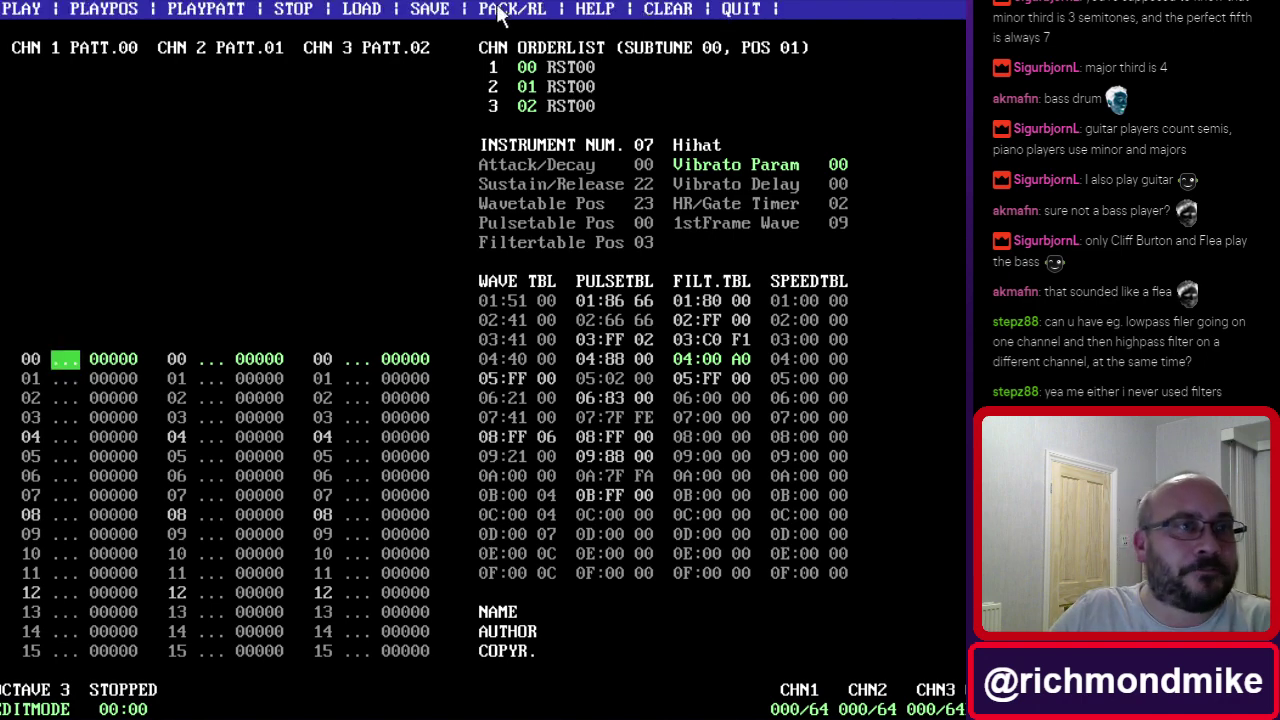
click(429, 10)
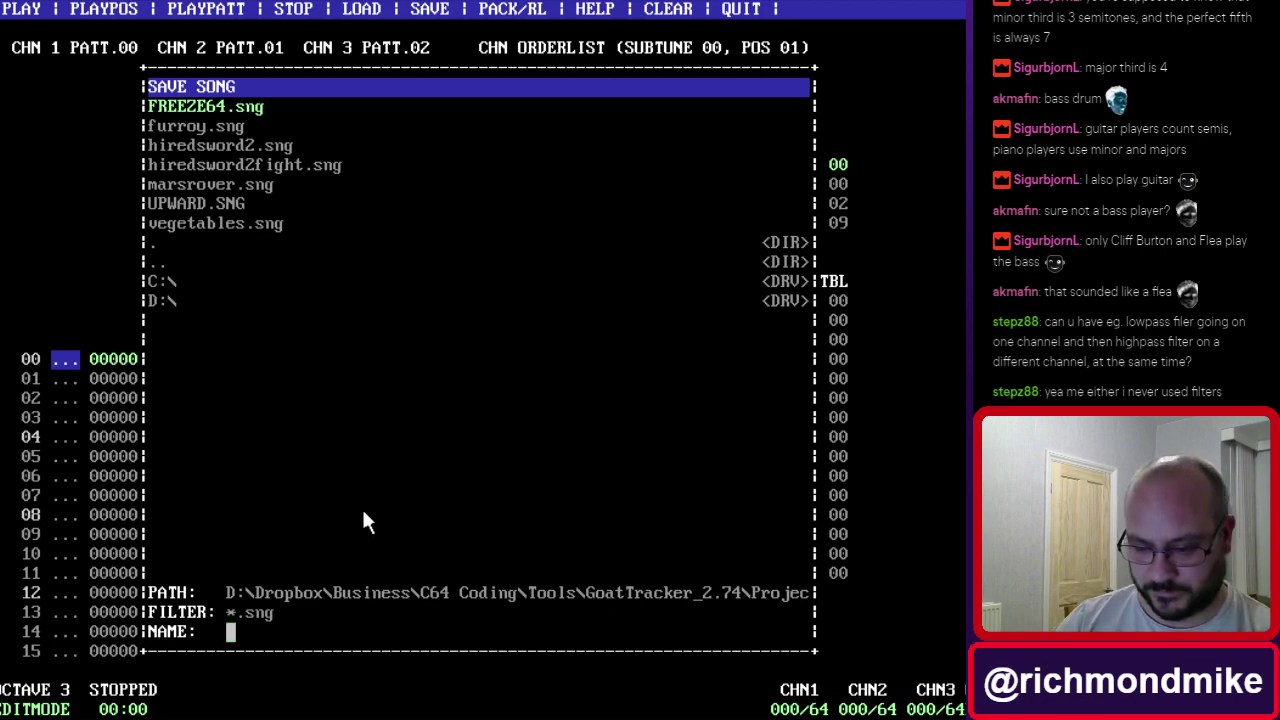
text(stream)
key(Return)
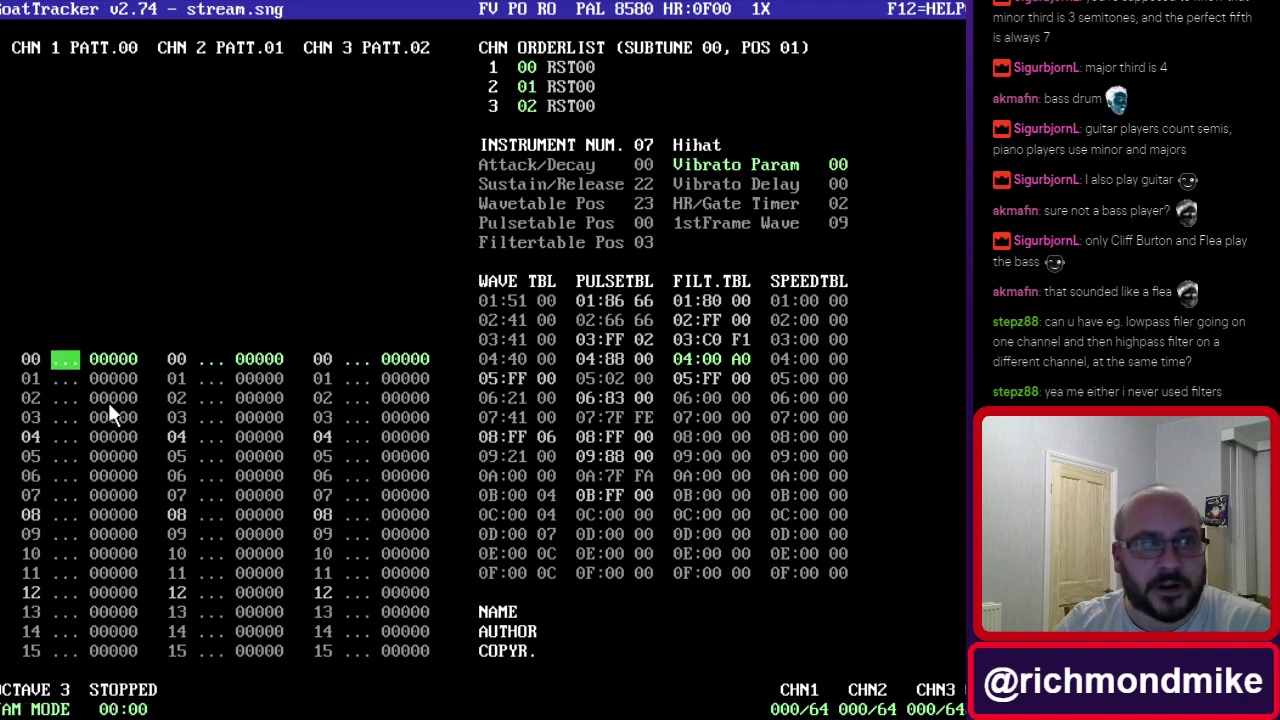
Look through channel 1's pattern 00 from row 00 to the pattern end to examine its length and row layout.
key(space)
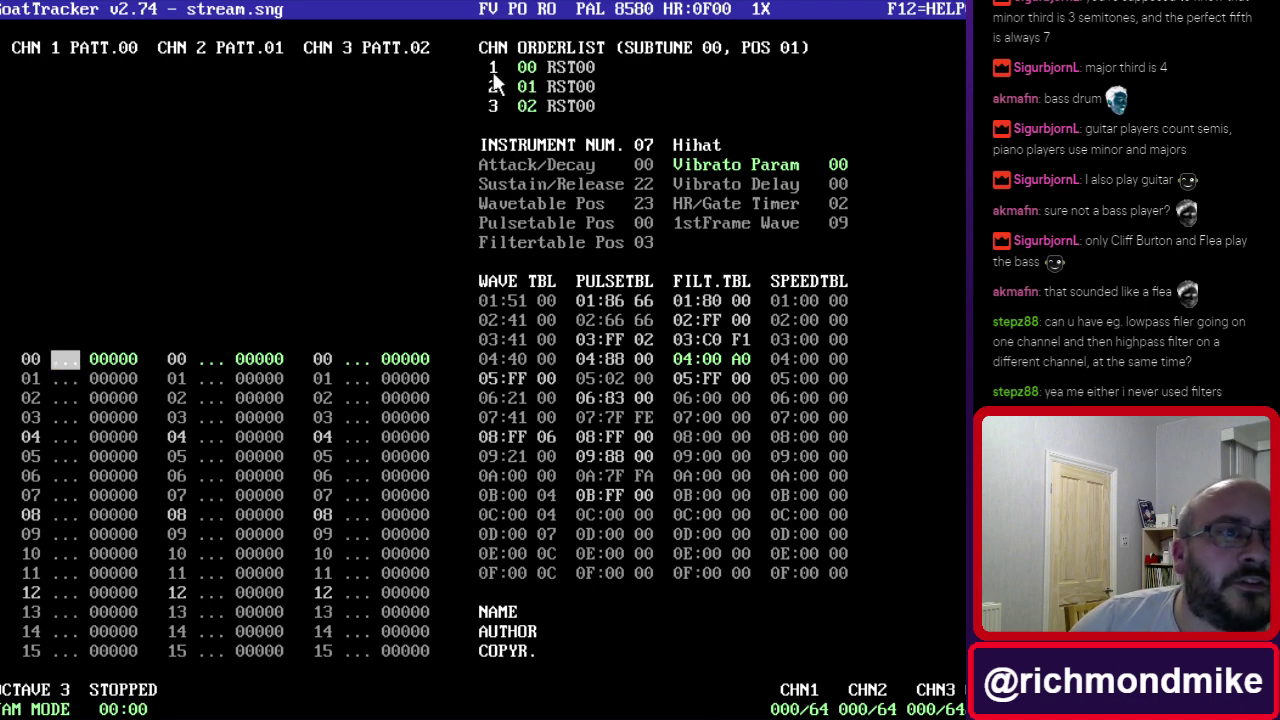
click(70, 365)
key(End)
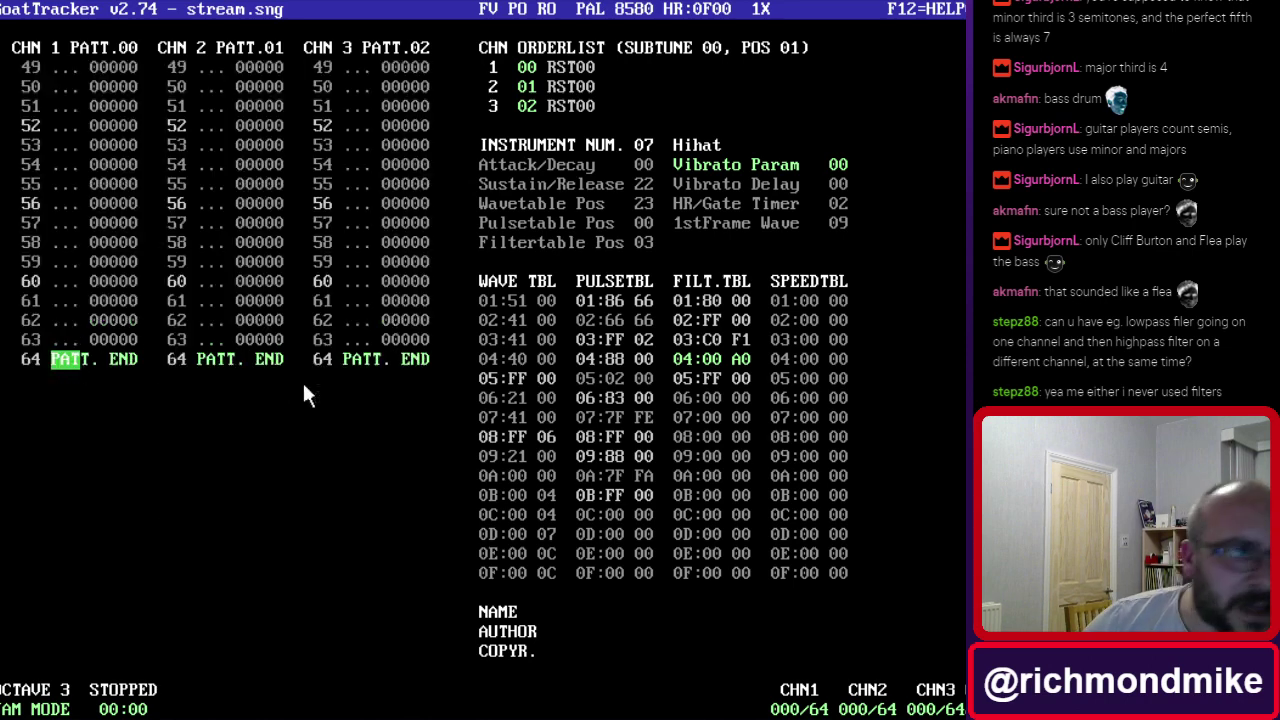
key(Home)
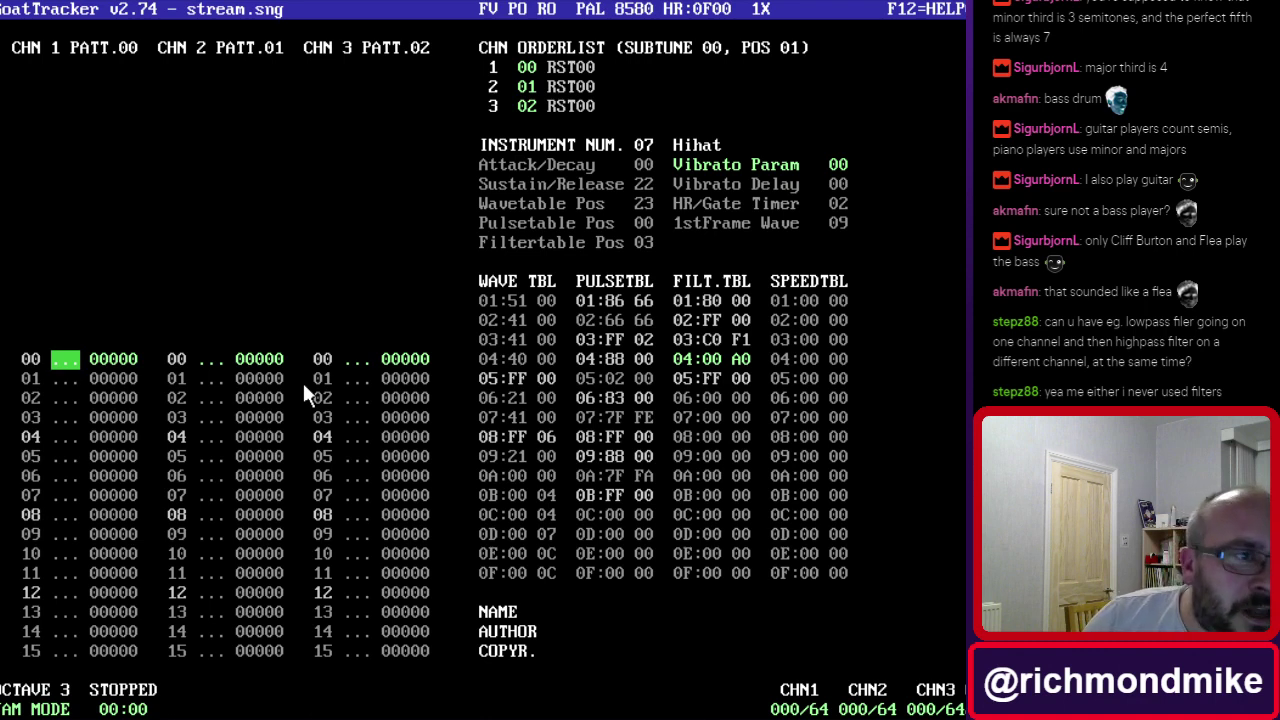
key(Down)
key(Down)
key(Down)
key(Down)
key(Down)
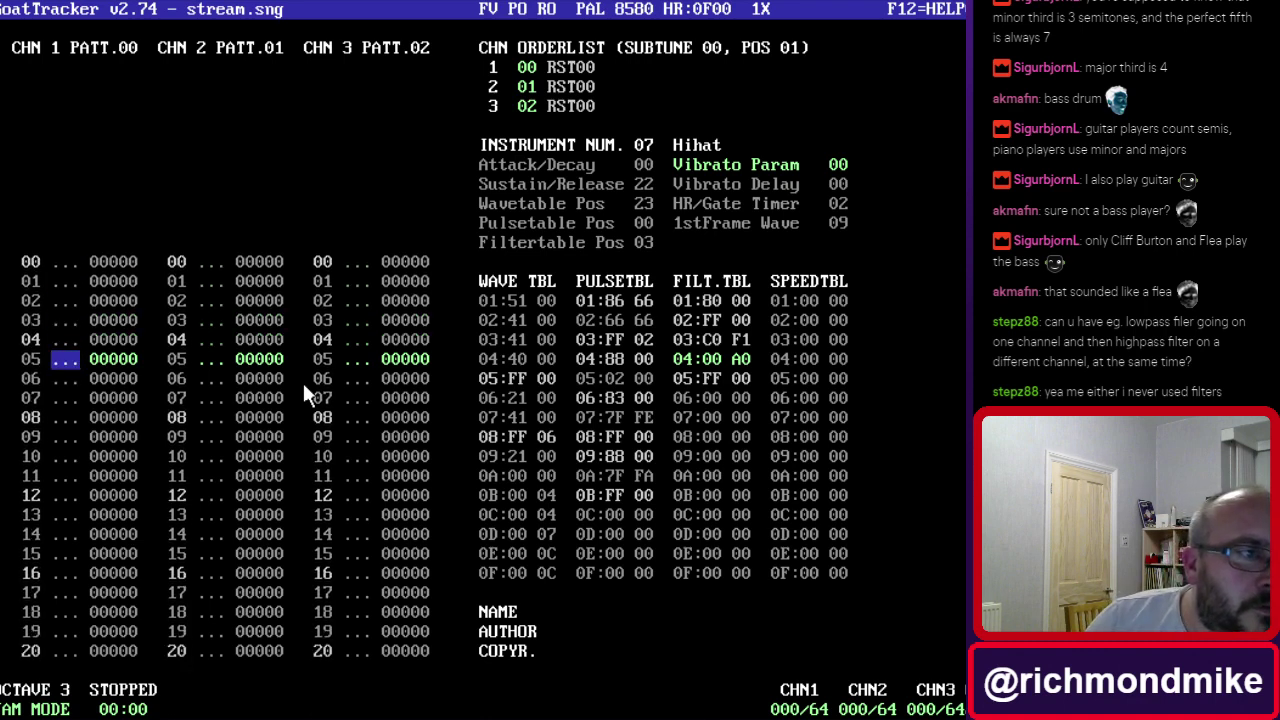
key(Down)
key(Down)
key(Down)
key(Down)
key(Down)
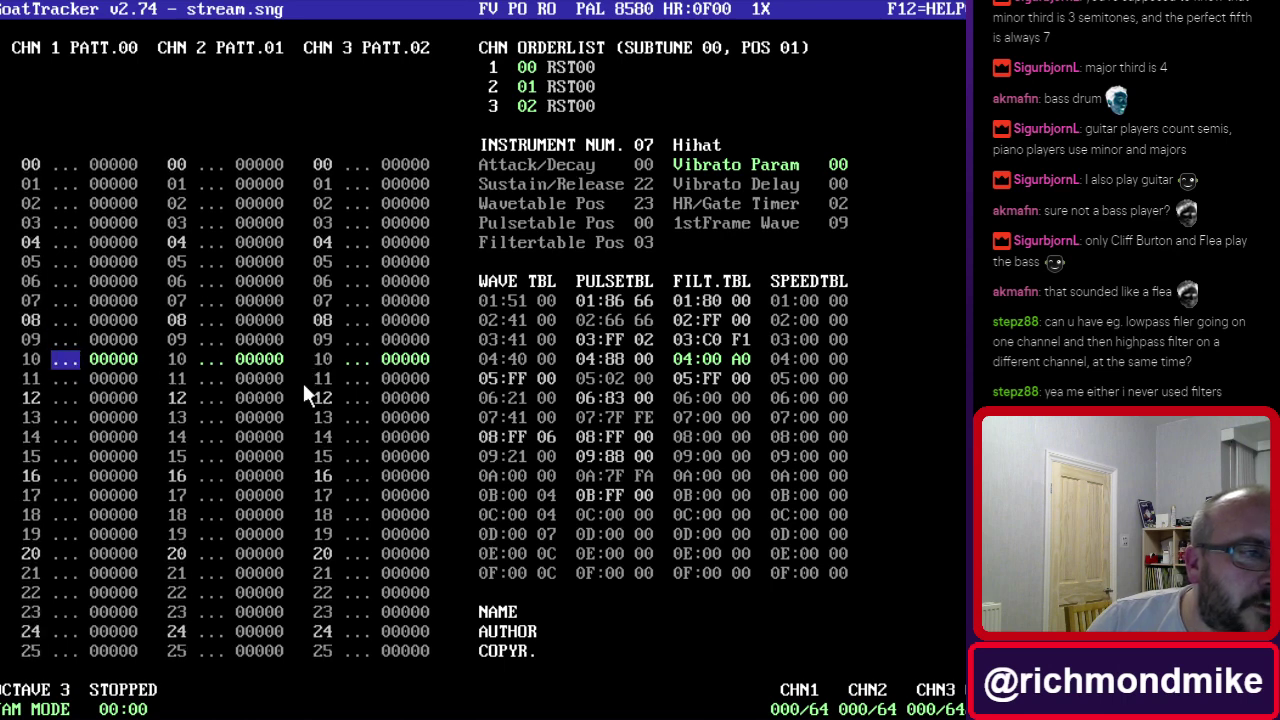
key(Down)
key(Down)
key(Down)
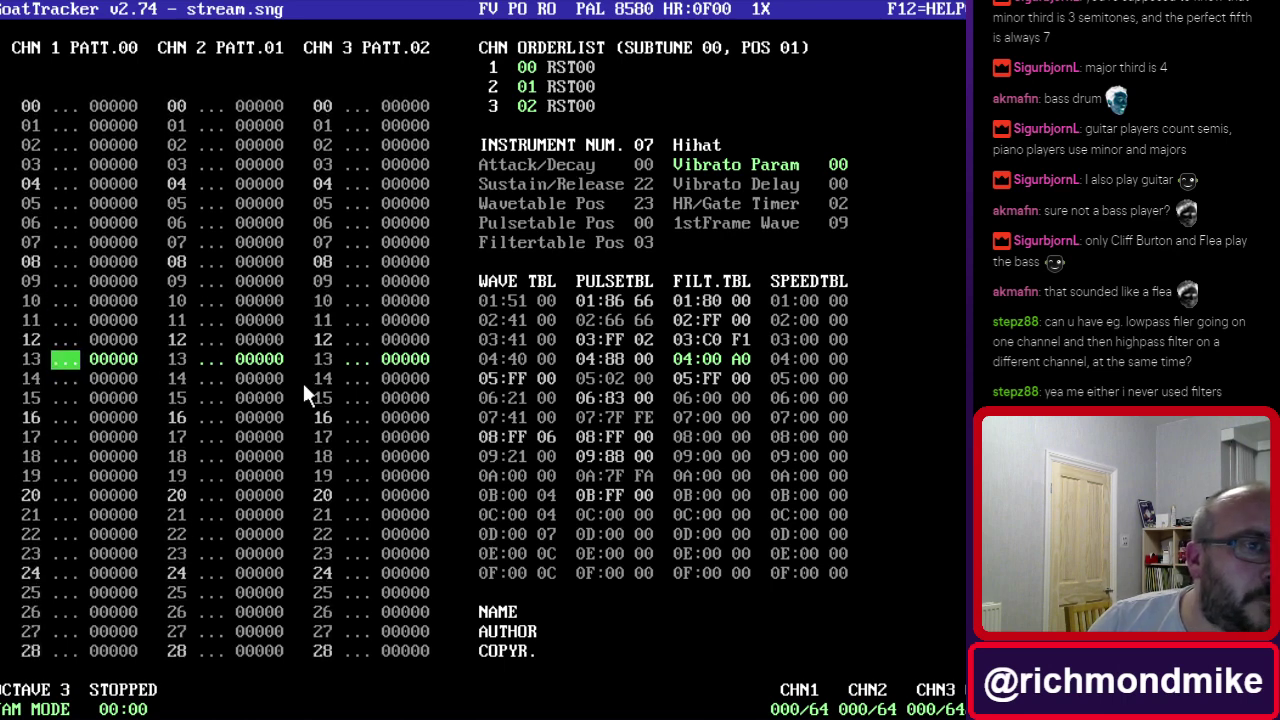
key(Up)
key(Up)
key(Up)
key(Up)
key(Up)
key(Up)
key(Up)
key(Up)
key(Up)
key(Up)
key(Up)
key(Up)
key(Up)
key(Up)
key(Down)
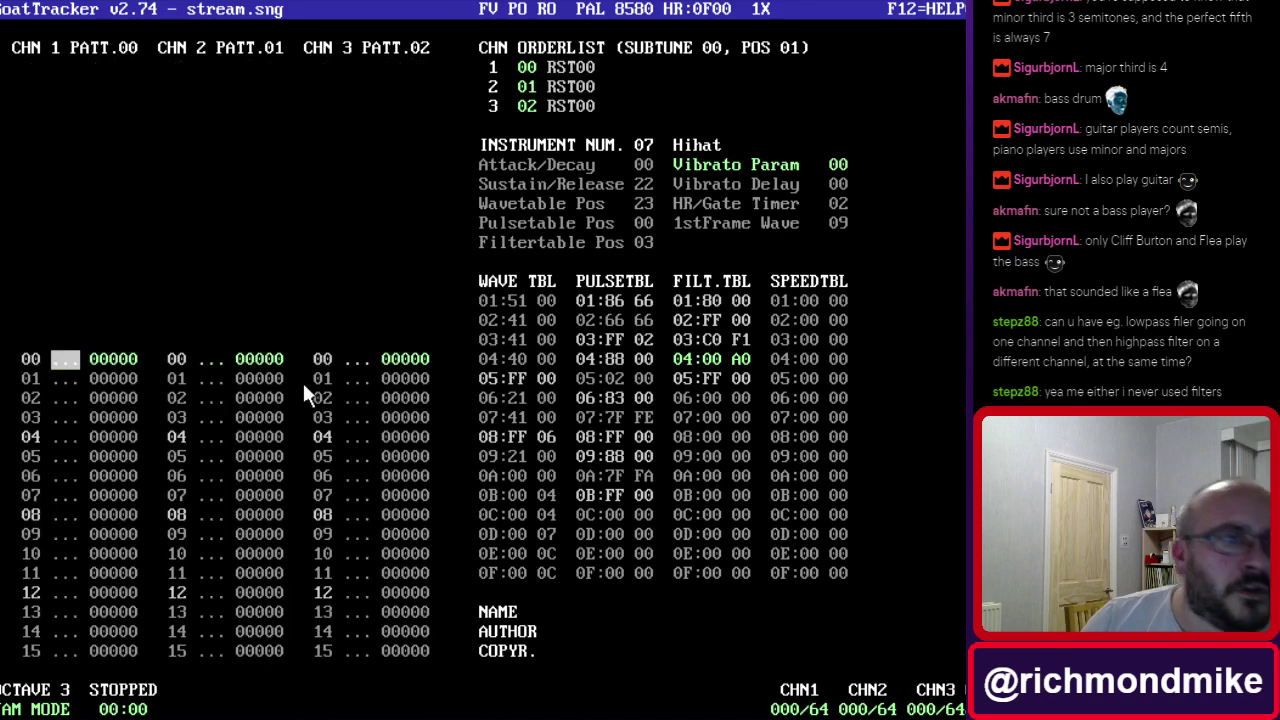
Enter a G-3 note with instrument 05, Bass Drum, in channel 1's pattern 00 at row 00.
key(KP_Subtract)
key(KP_Subtract)
key(KP_Subtract)
key(KP_Subtract)
key(KP_Subtract)
key(KP_Subtract)
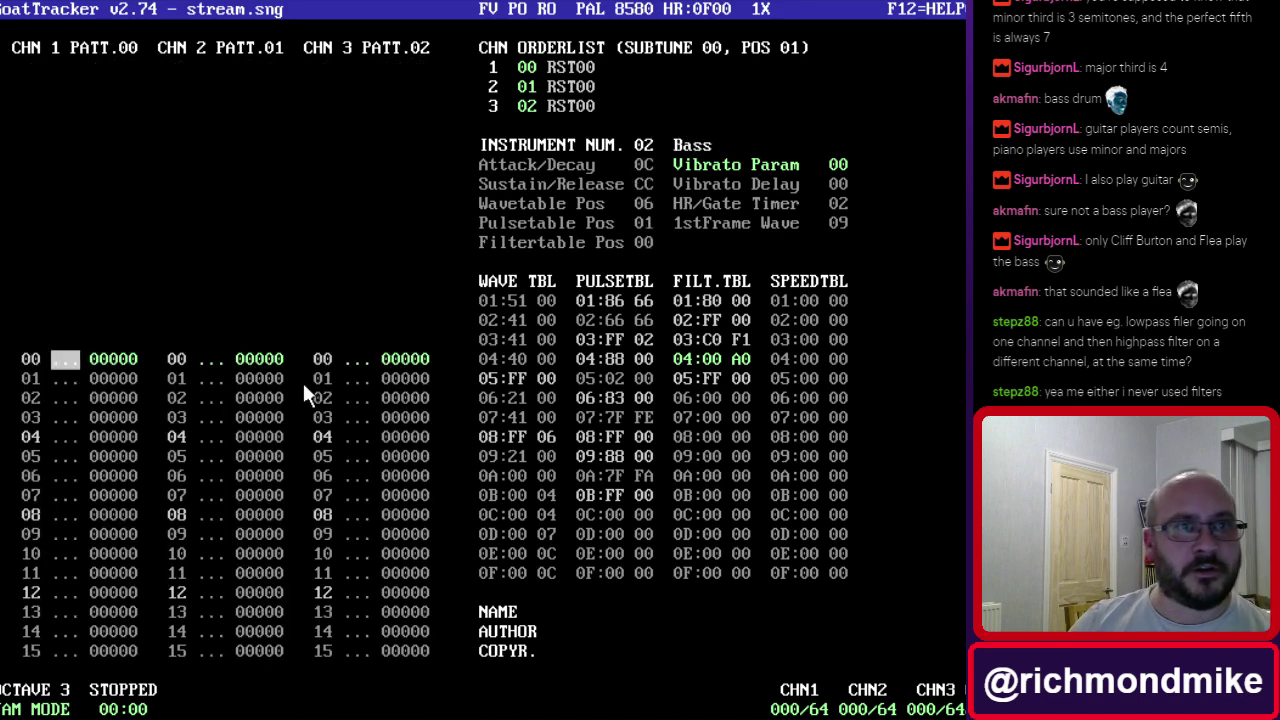
key(KP_Add)
key(KP_Add)
key(KP_Add)
key(KP_Subtract)
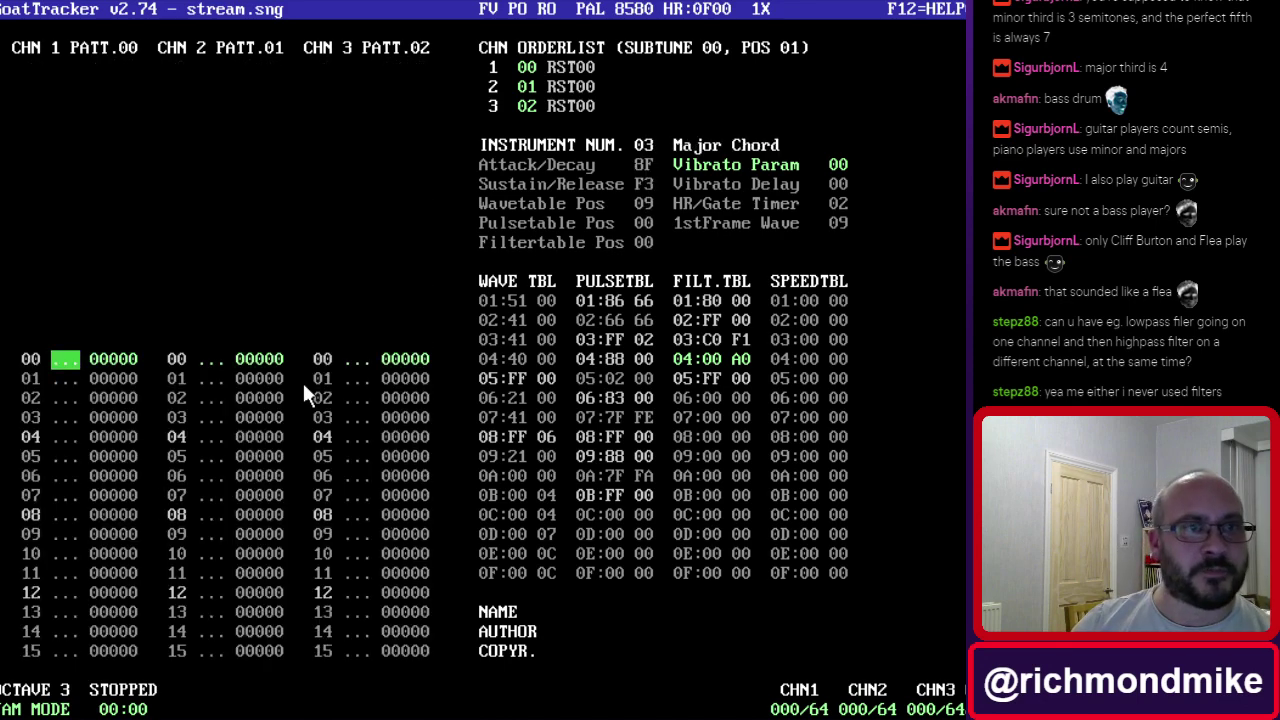
key(KP_Subtract)
key(KP_Add)
key(KP_Add)
key(KP_Add)
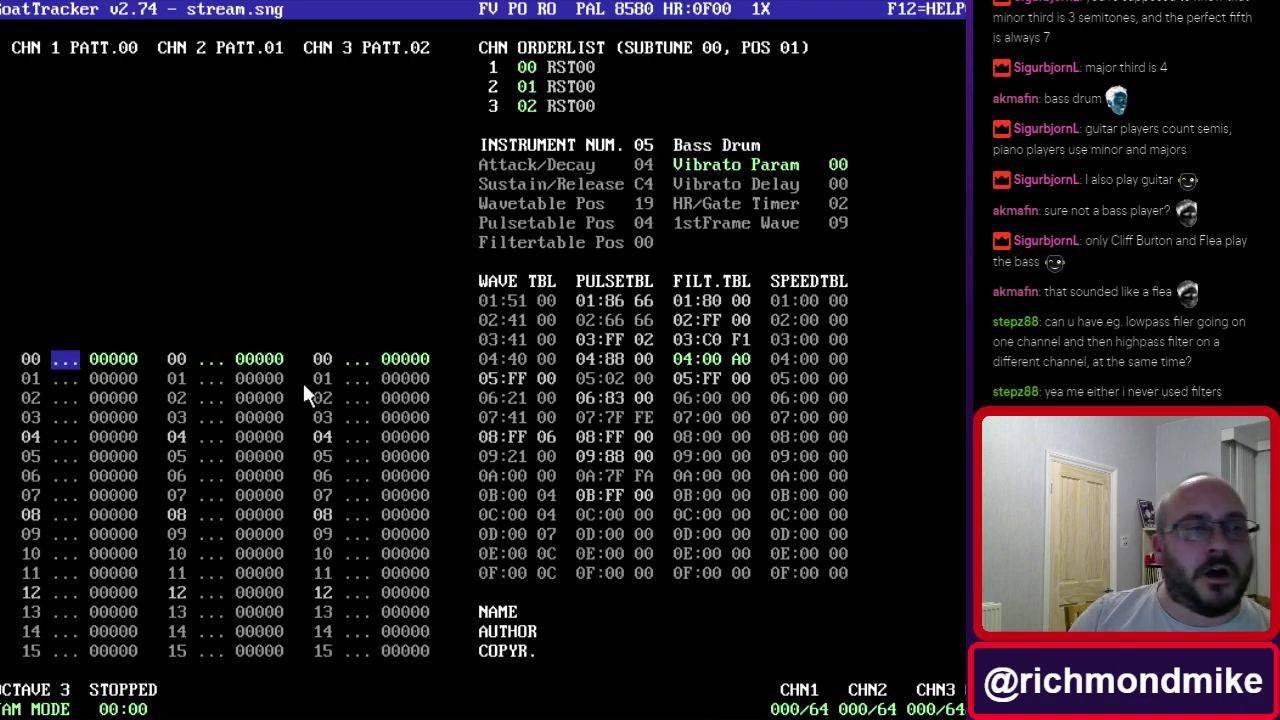
key(space)
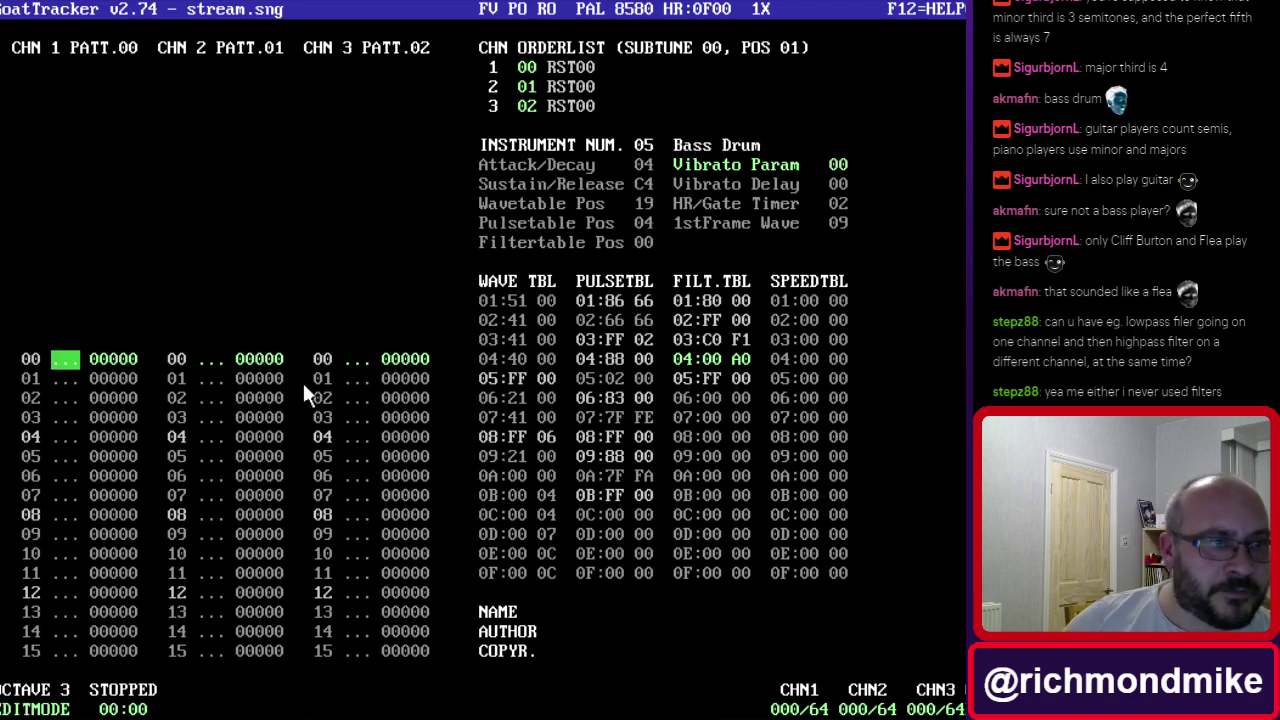
key(b)
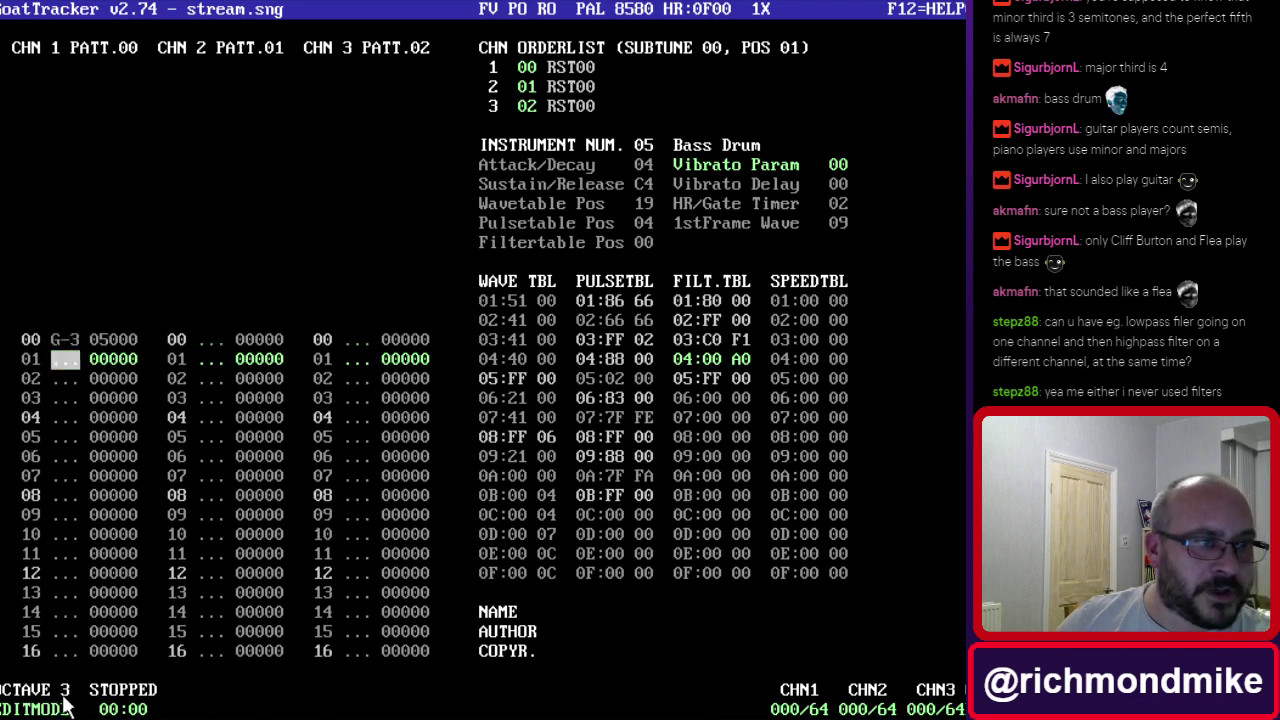
Toggle between jam mode and edit mode, finishing in edit mode on row 00 of channel 1's pattern 00.
key(space)
key(space)
key(space)
key(space)
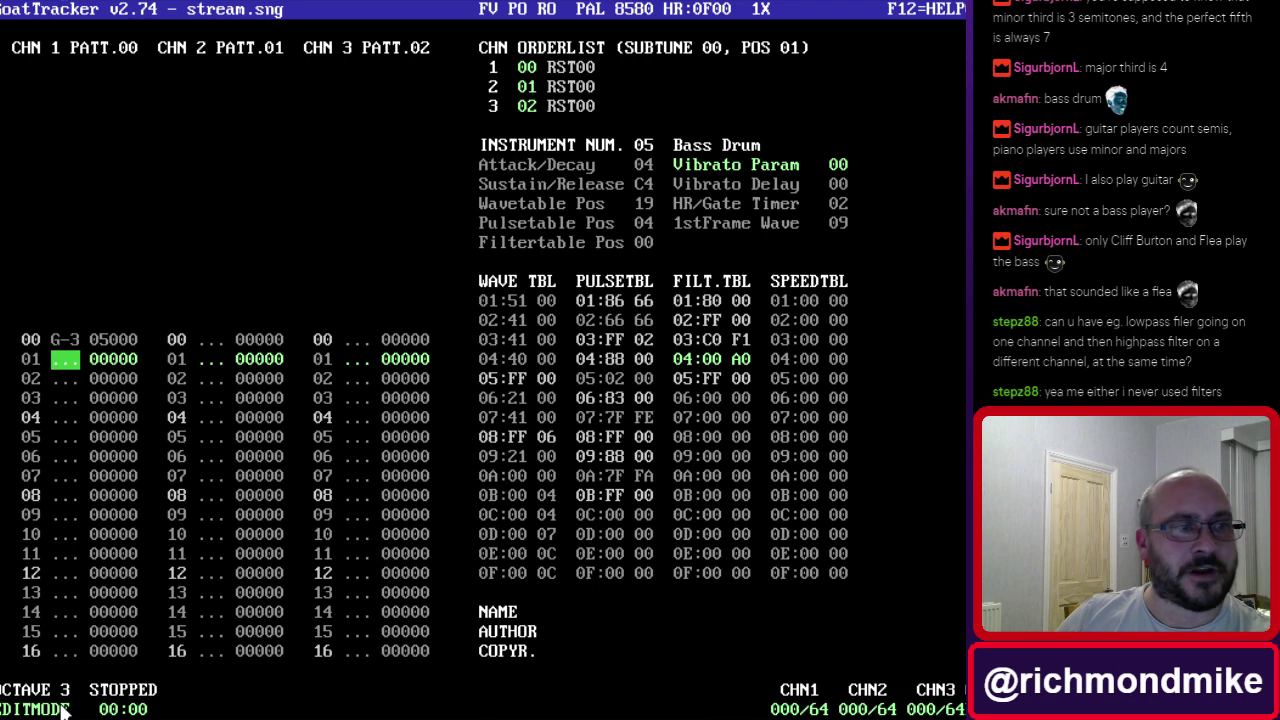
key(Up)
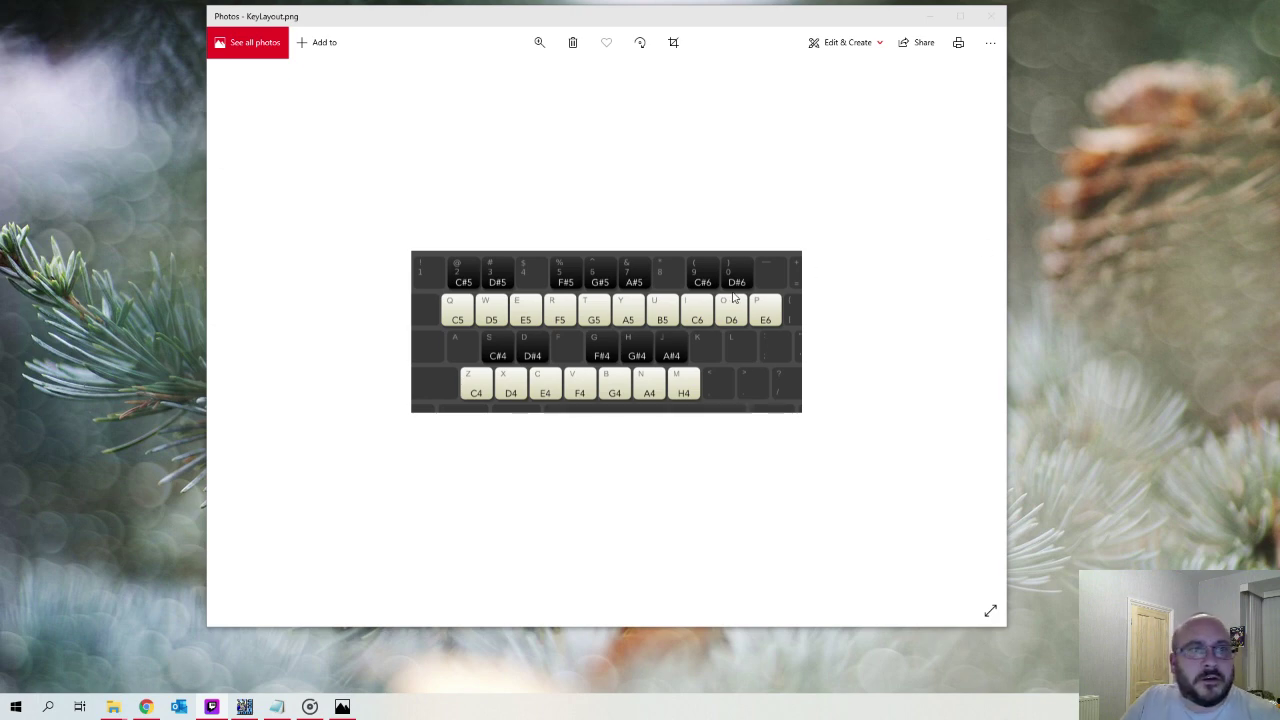
View the keyboard note layout in KeyLayout.png enlarged in Photos, widen its window, and close the image to return to GoatTracker.
scroll(685, 320, up, 4)
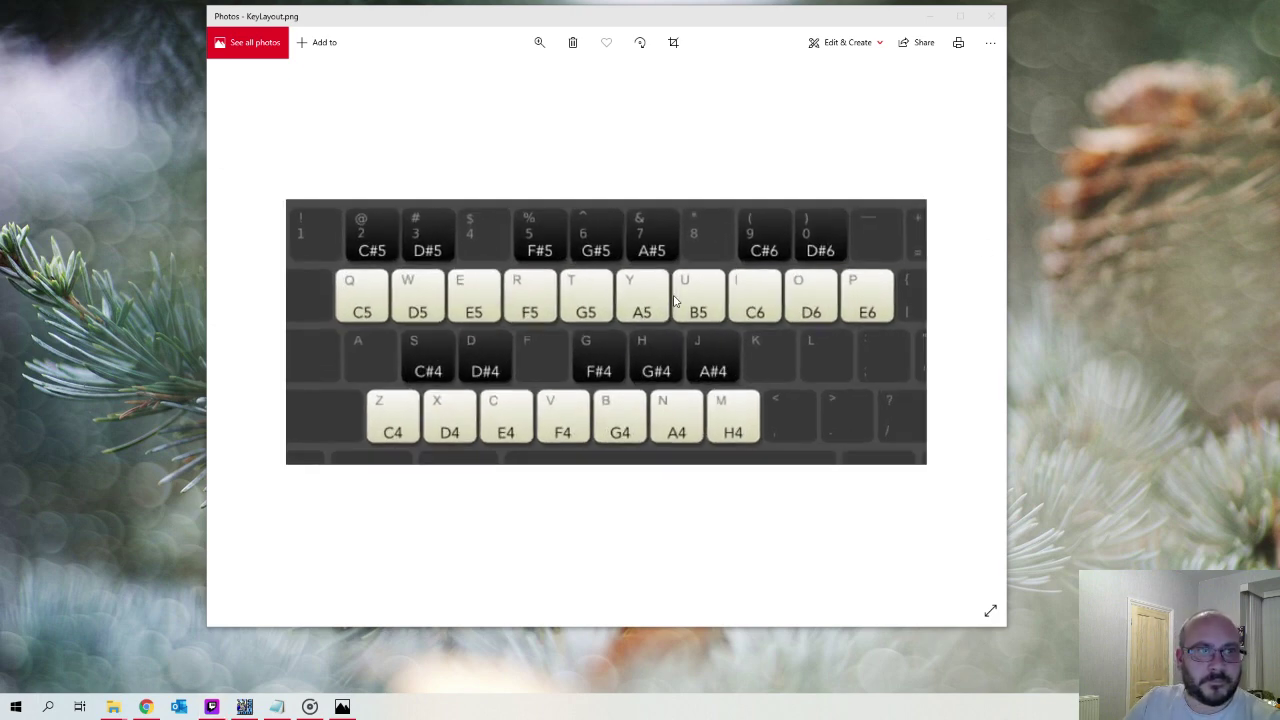
scroll(685, 280, down, 2)
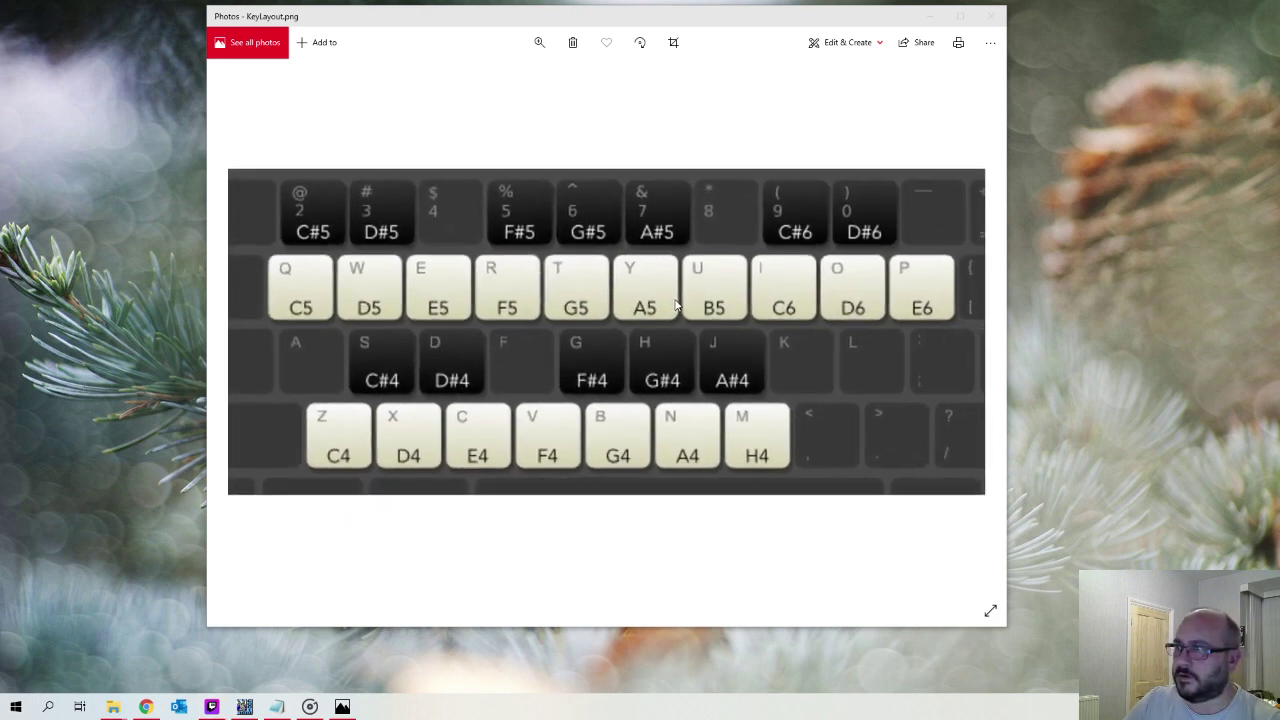
drag(624, 22, 548, 20)
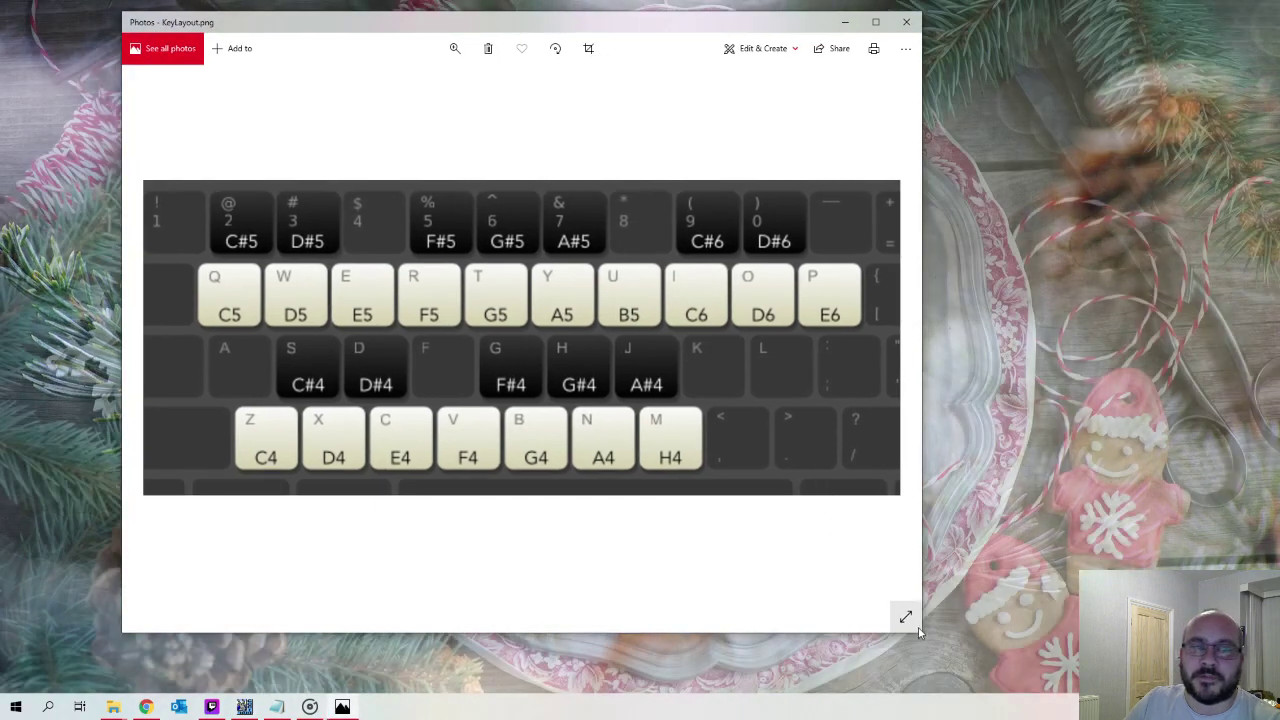
drag(919, 630, 1104, 648)
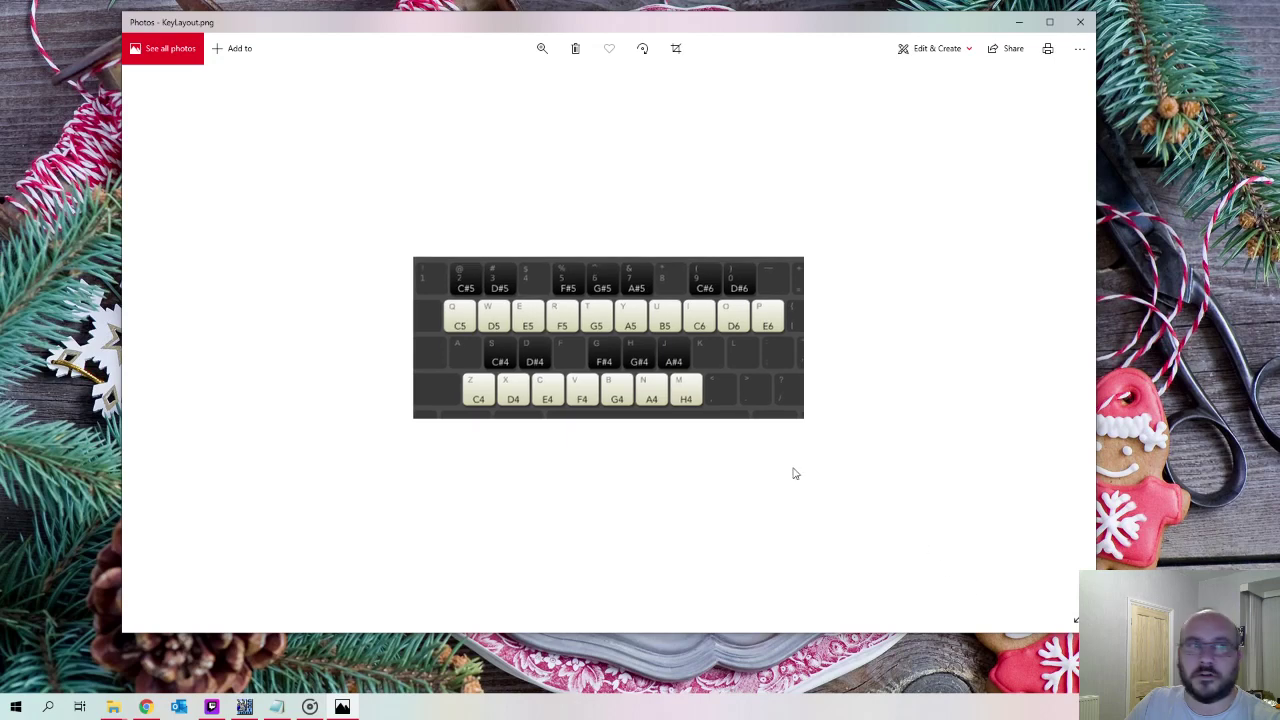
scroll(782, 388, up, 2)
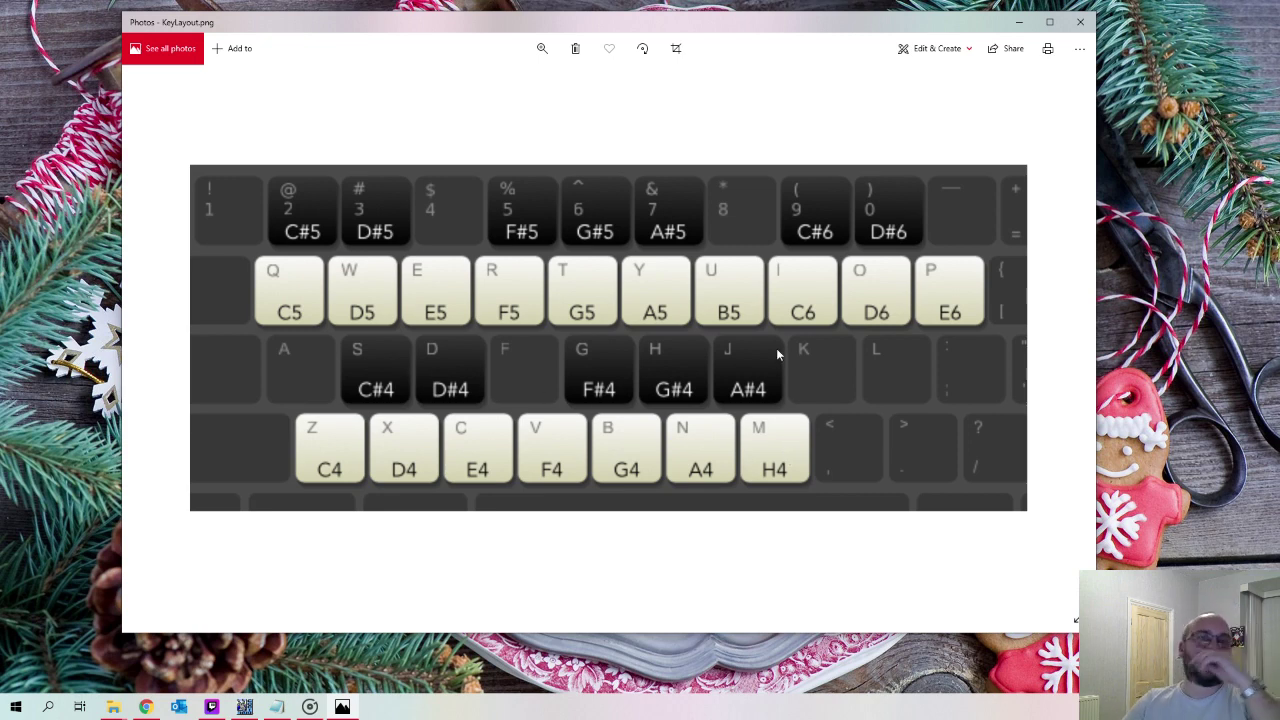
click(1080, 22)
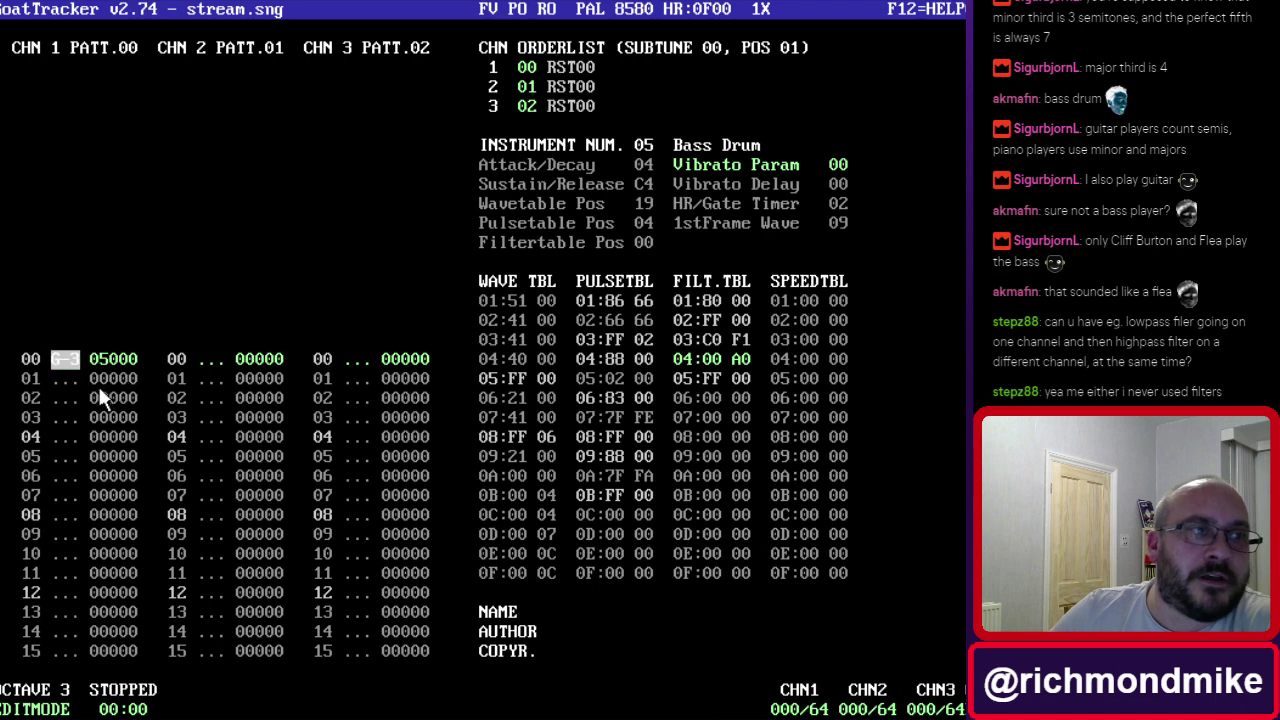
Enter C-5 notes with instrument 05, Bass Drum, at rows 00, 08 and 16 of channel 1's pattern 00.
key(Down)
key(Down)
key(Down)
key(Down)
key(Down)
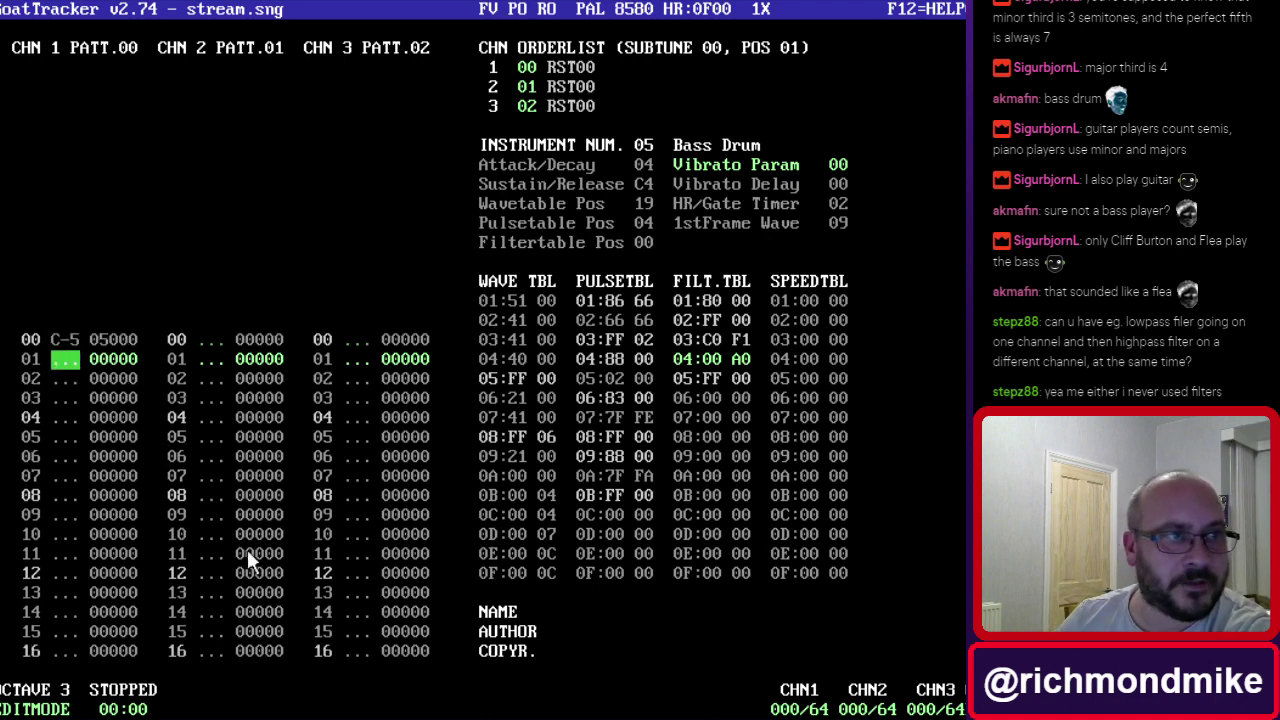
key(Down)
key(Down)
key(Down)
key(Down)
key(Down)
key(Down)
key(Down)
key(Down)
key(Down)
key(Down)
key(Down)
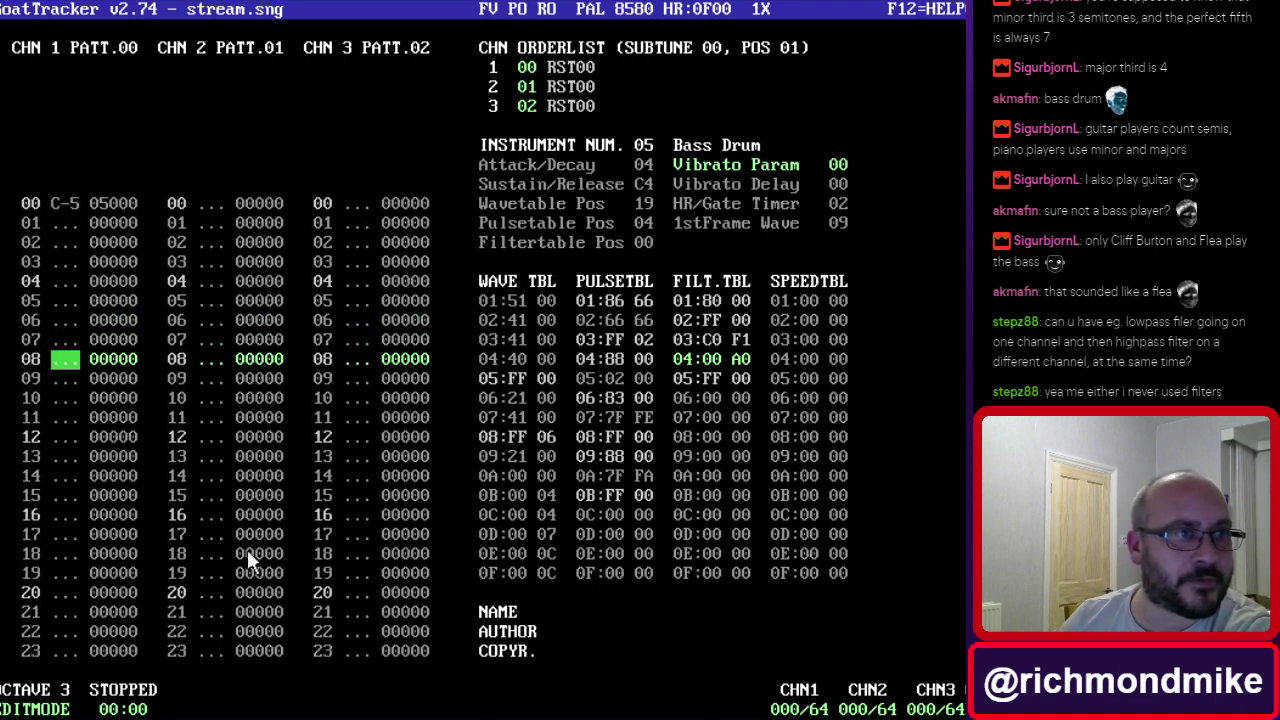
key(Down)
key(Down)
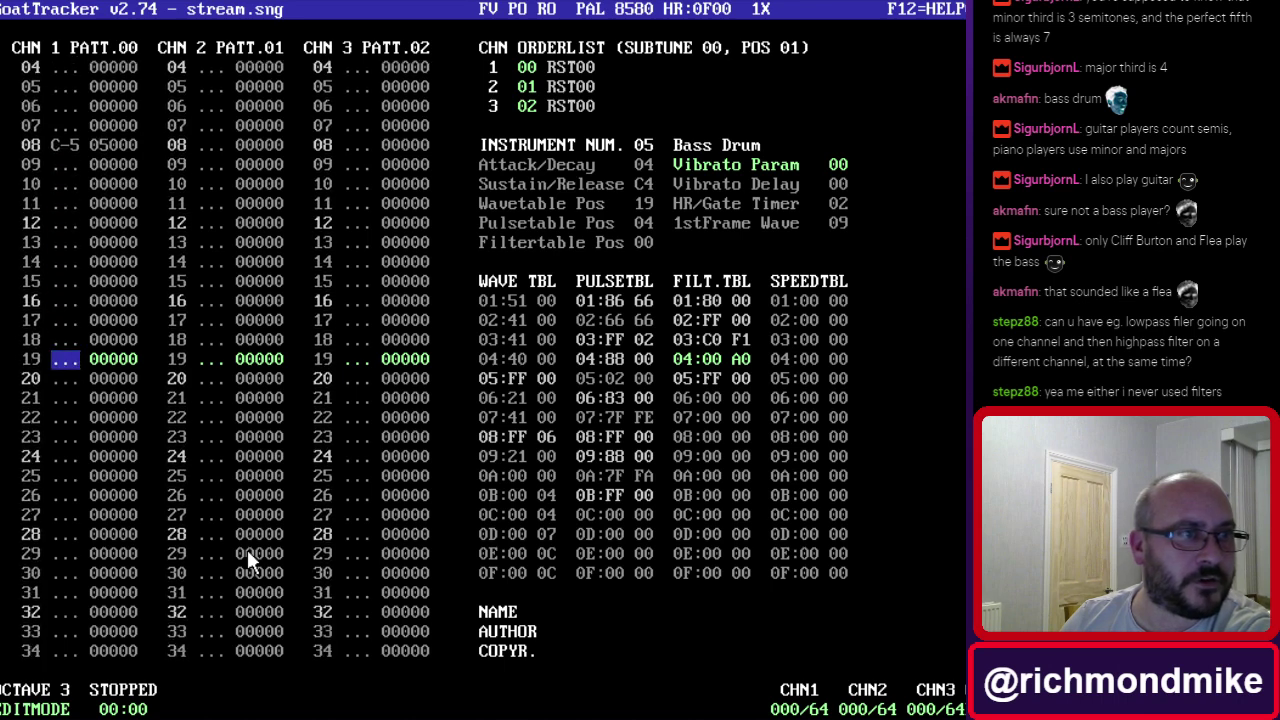
key(Up)
key(Up)
key(i)
Add C-5 Bass Drum notes at rows 24 and 32 of channel 1's pattern 00.
key(Down)
key(Down)
key(Down)
key(Down)
key(Down)
key(Down)
key(Down)
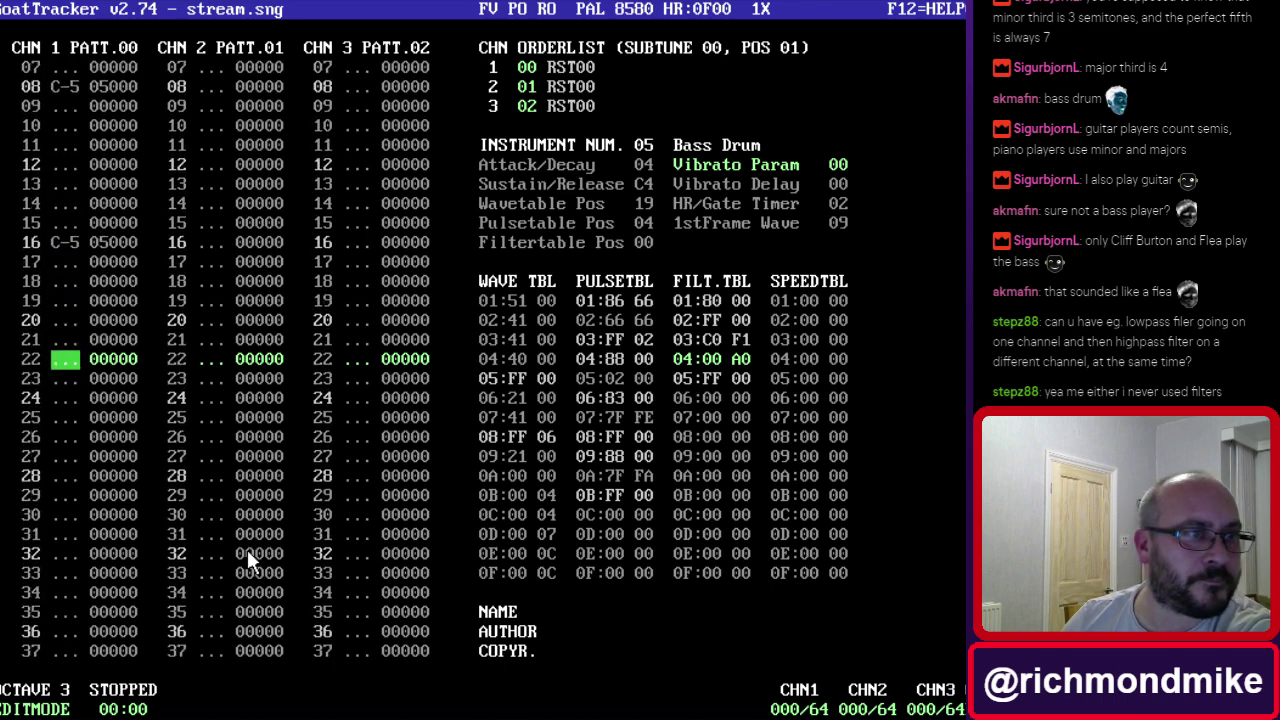
key(i)
key(Down)
key(Down)
key(Down)
key(Down)
key(Down)
key(Down)
key(Down)
key(i)
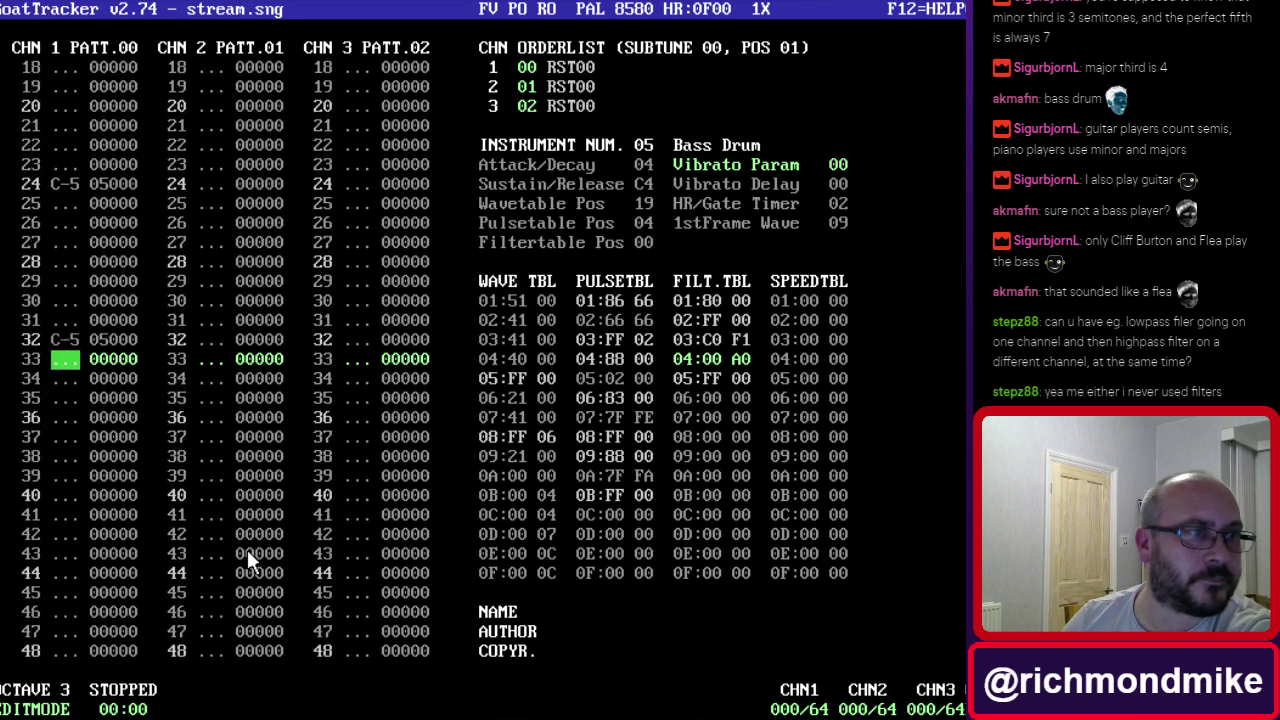
Add C-5 Bass Drum notes at rows 40 and 48 of channel 1's pattern 00.
key(Down)
key(Down)
key(Down)
key(Down)
key(Down)
key(Down)
key(Down)
key(i)
key(Down)
key(Down)
key(Down)
key(Down)
key(Down)
key(Down)
key(Down)
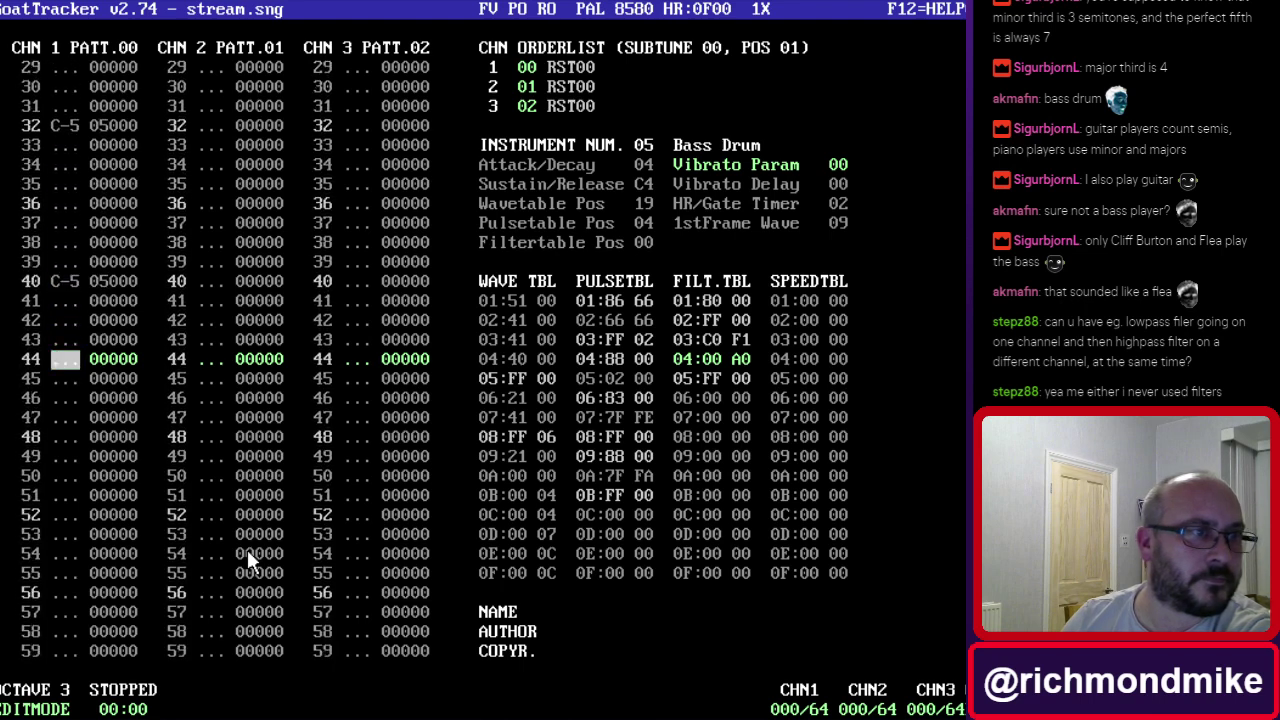
key(i)
Add a C-5 Bass Drum note at row 56 of channel 1's pattern 00 and play the song from the beginning.
key(Down)
key(Down)
key(Down)
key(Down)
key(Down)
key(Down)
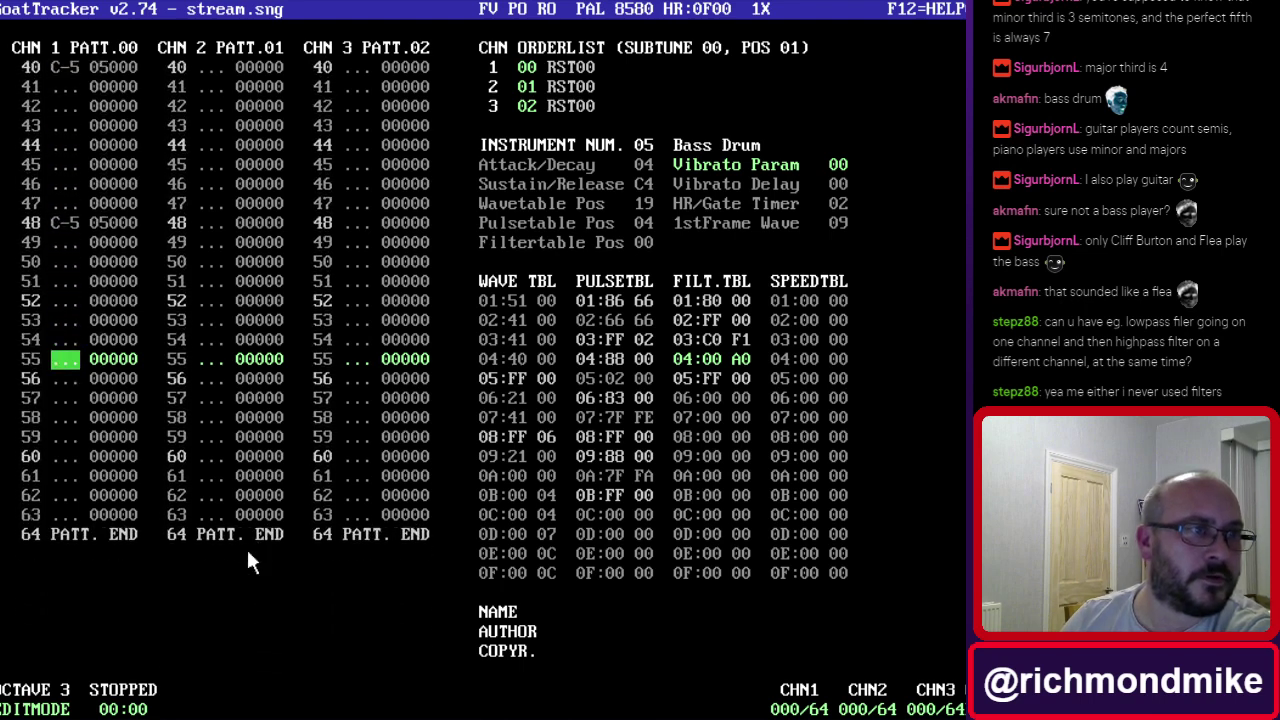
key(Down)
key(i)
key(Down)
key(F1)
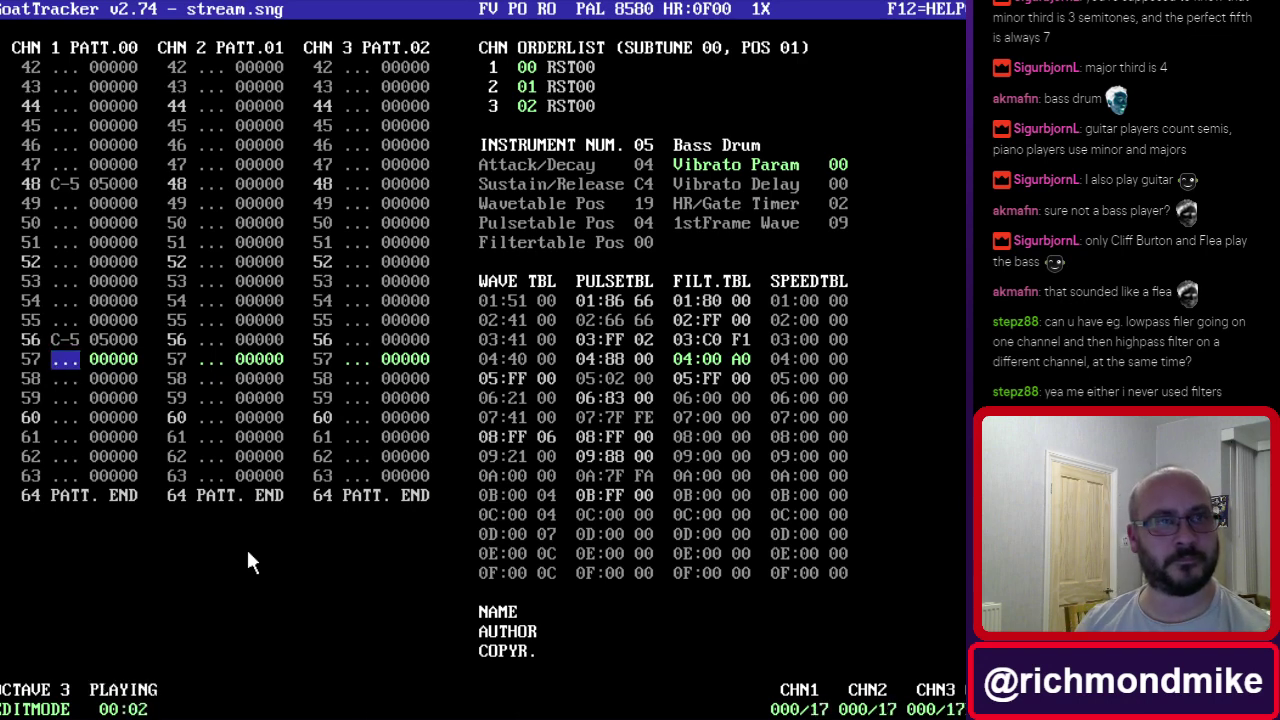
Select instrument 06, Snare Drum, stop playback, and enter C-5 notes at rows 04 and 12 of channel 1's pattern 00.
key(KP_Add)
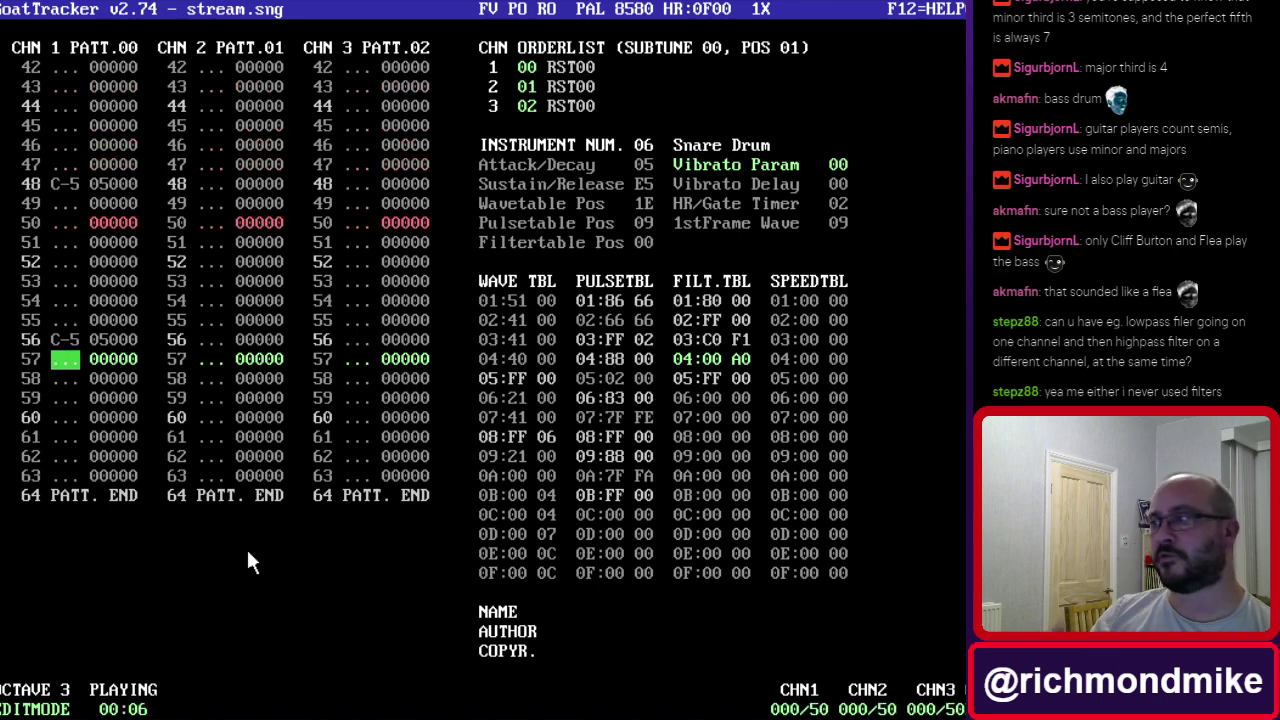
key(F4)
key(Down)
key(Down)
key(Down)
key(Down)
key(Down)
key(Down)
key(Down)
key(Down)
key(Down)
key(Down)
key(Down)
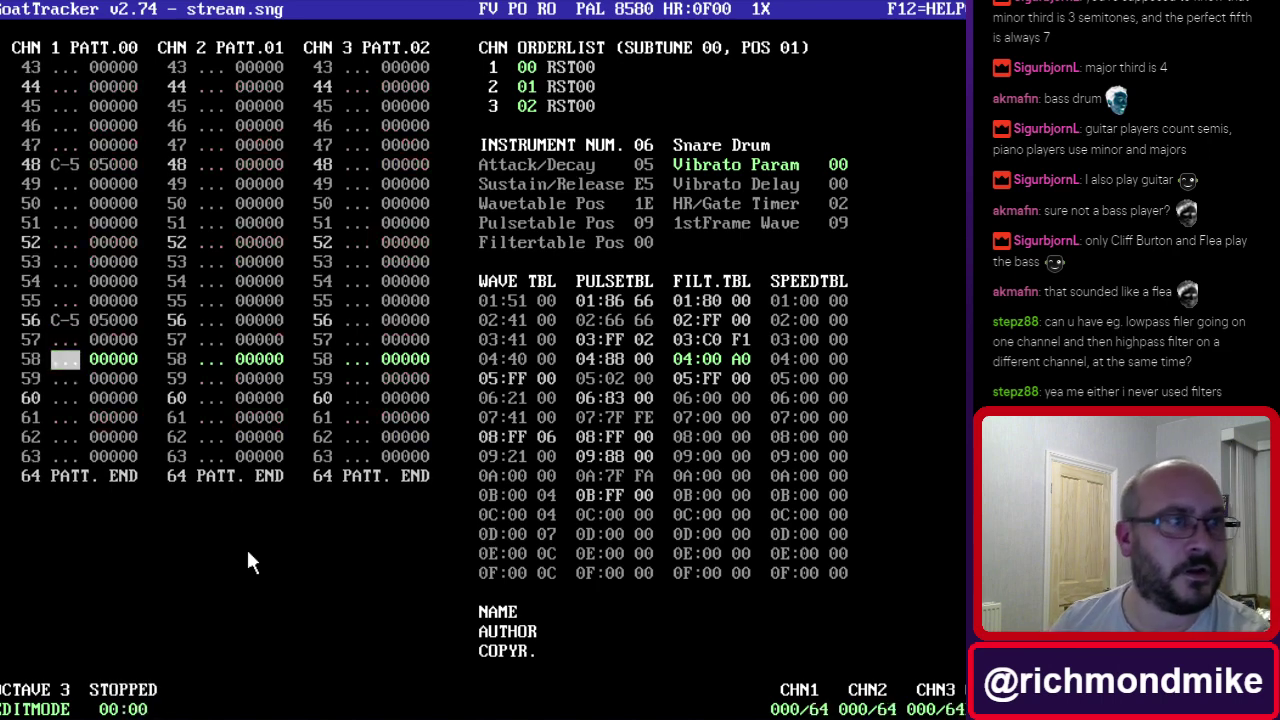
key(Down)
key(Down)
key(Down)
key(Down)
key(Down)
key(Down)
key(Down)
key(Down)
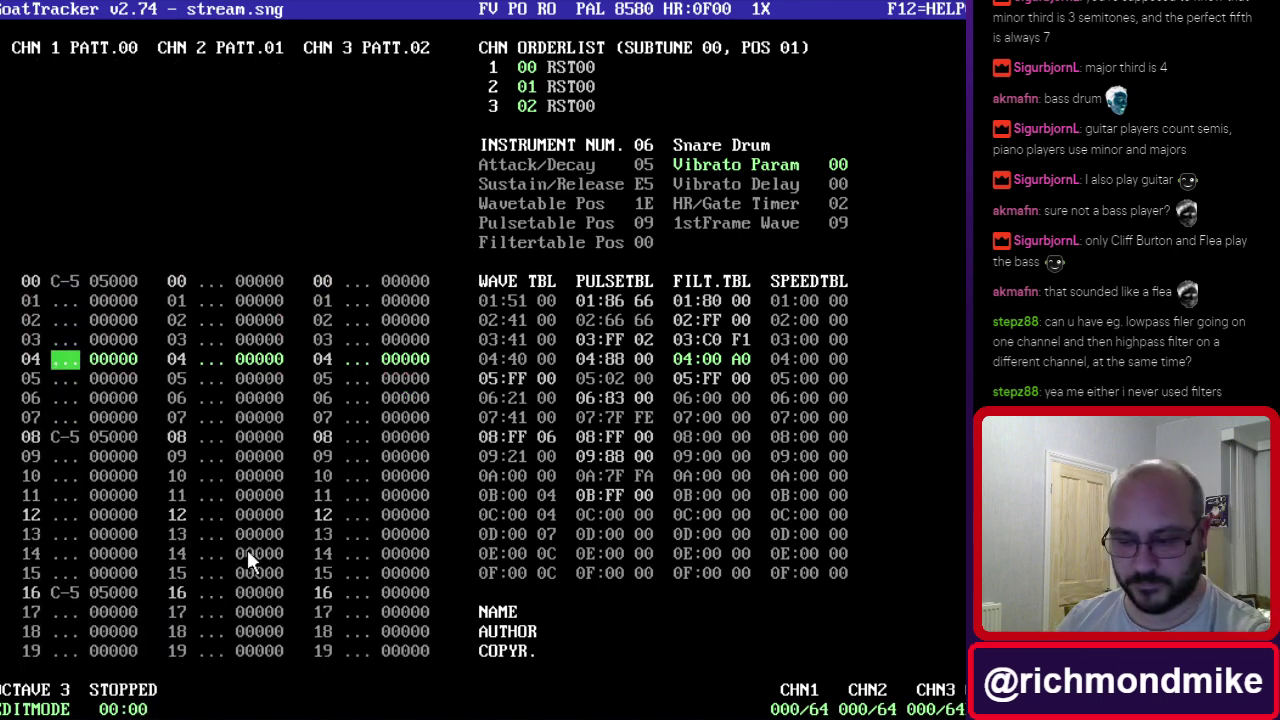
key(Down)
key(Down)
key(Down)
key(Down)
key(Down)
key(Down)
key(Down)
key(Down)
key(Down)
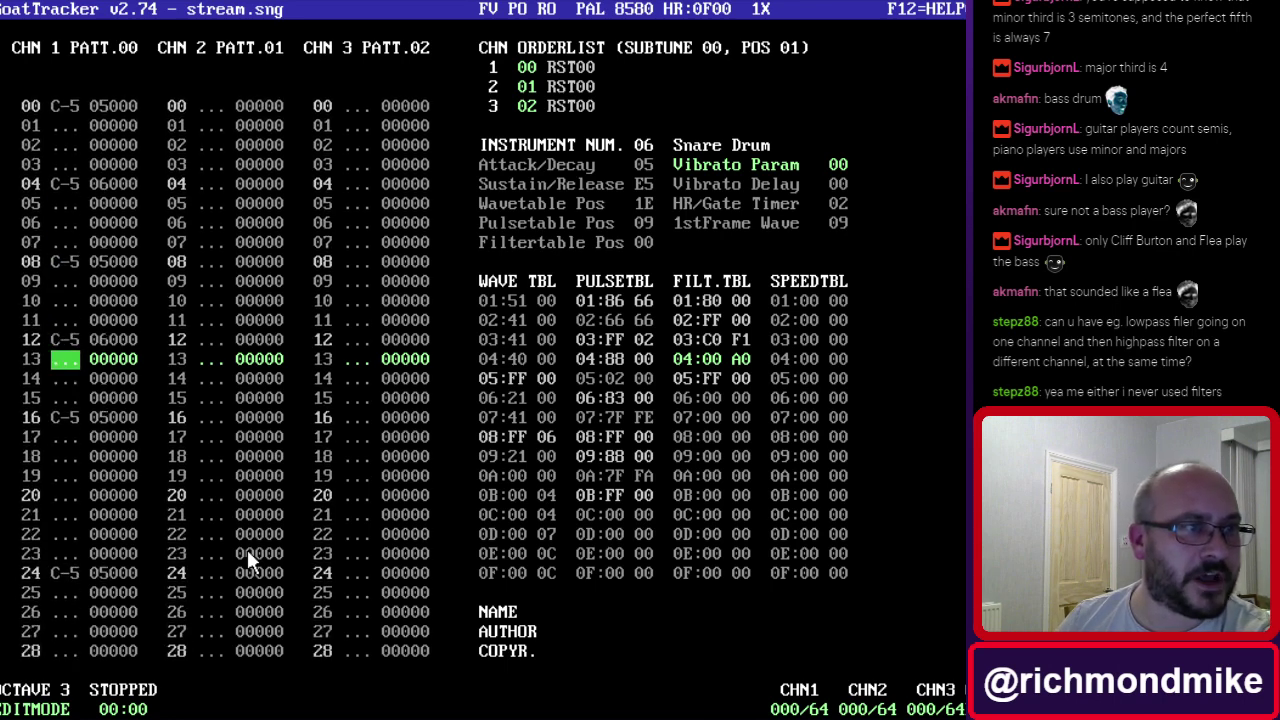
Add C-5 Snare Drum notes at rows 20 and 28 of channel 1's pattern 00.
key(Down)
key(Down)
key(Down)
key(Down)
key(Down)
key(Down)
key(Down)
key(Down)
key(Down)
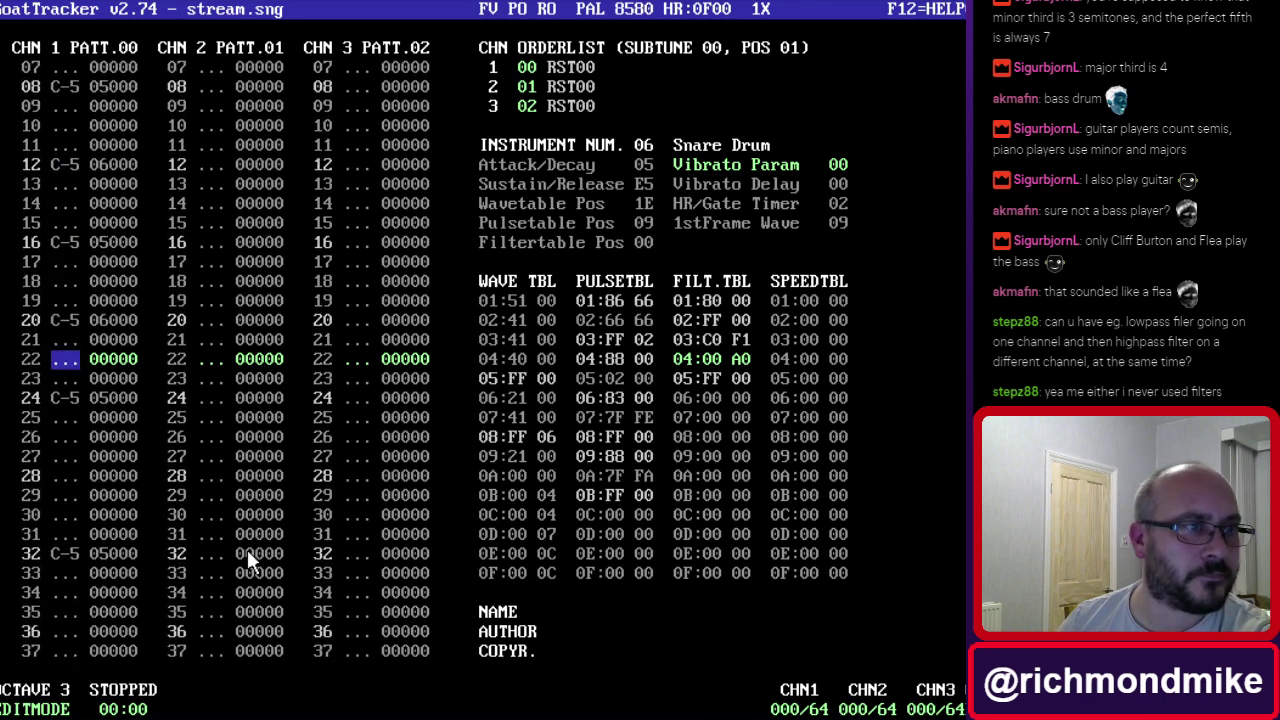
key(Down)
key(Down)
key(Down)
key(Down)
key(Down)
key(Down)
key(Down)
key(Down)
key(Down)
key(Down)
key(Down)
key(Down)
key(Down)
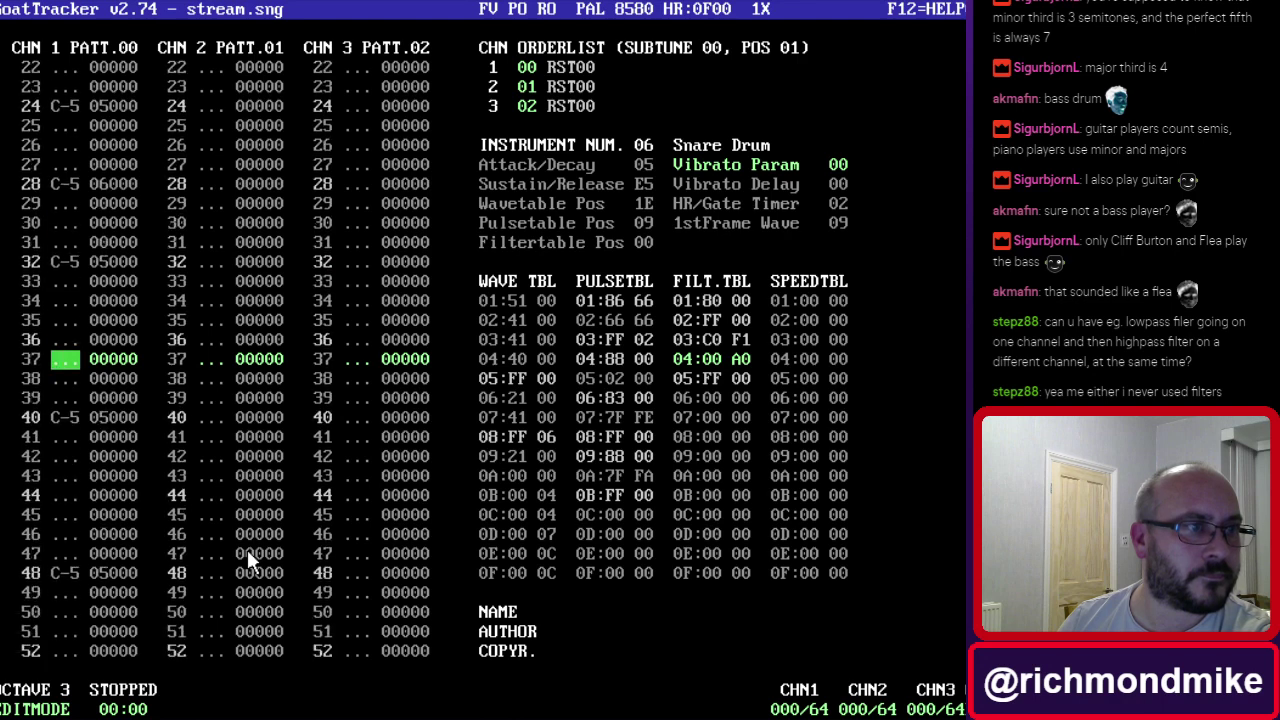
Add C-5 Snare Drum notes at rows 36 and 44 of channel 1's pattern 00.
key(Down)
key(Down)
key(Down)
key(Down)
key(Down)
key(Down)
key(Down)
key(Down)
key(Down)
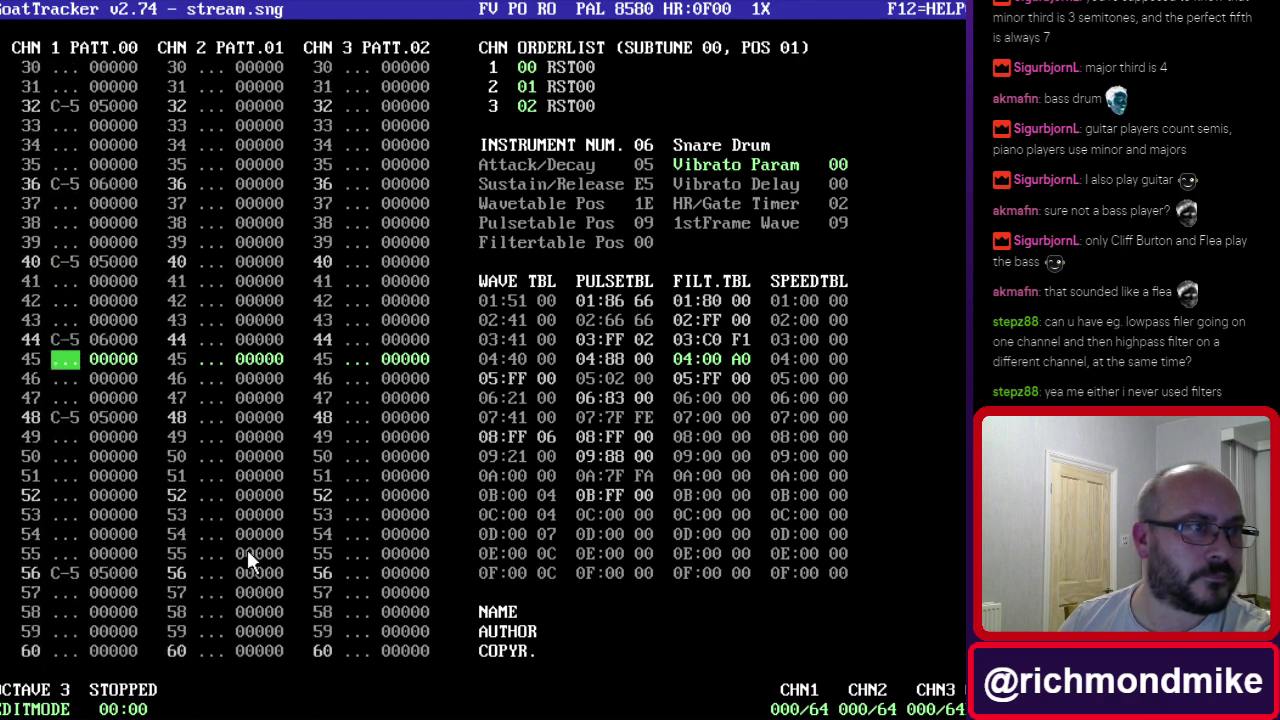
Add C-5 Snare Drum notes at rows 52 and 60 of channel 1's pattern 00.
key(Down)
key(Down)
key(Down)
key(Down)
key(Down)
key(Down)
key(Down)
key(Down)
key(Down)
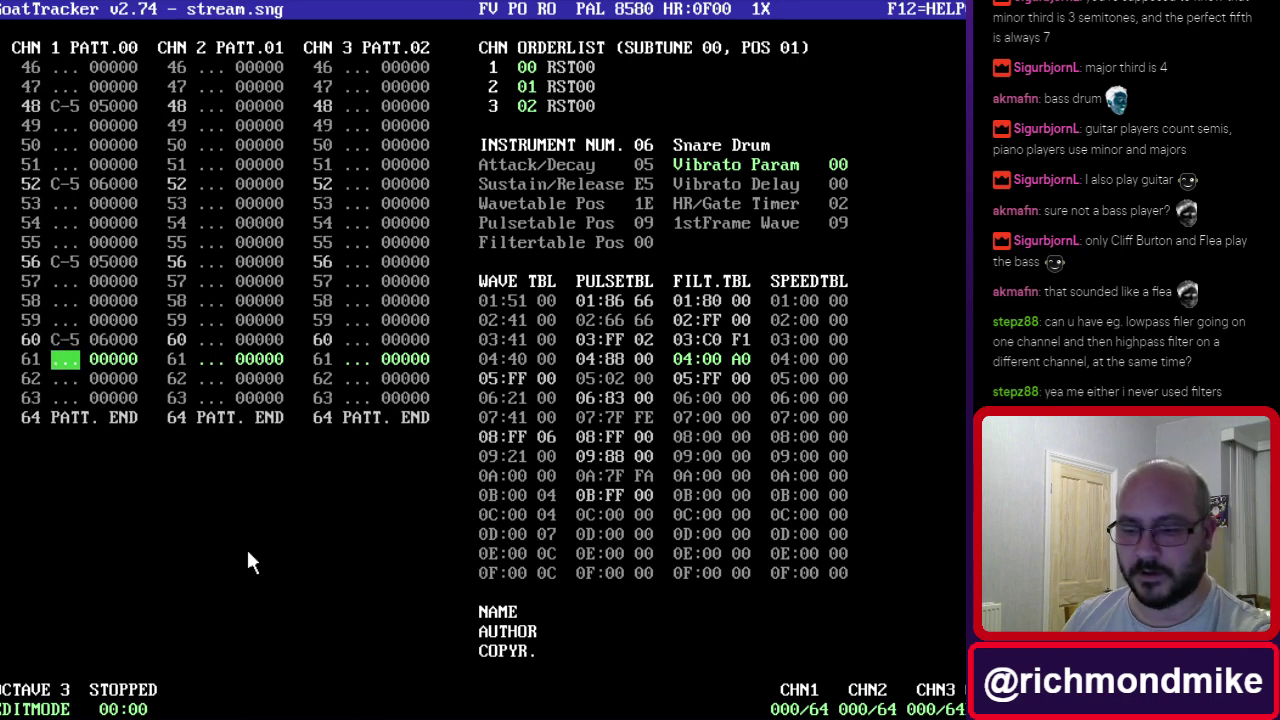
Play the song from the beginning to hear the drum pattern, stop it, and return to row 00 of channel 1.
key(F1)
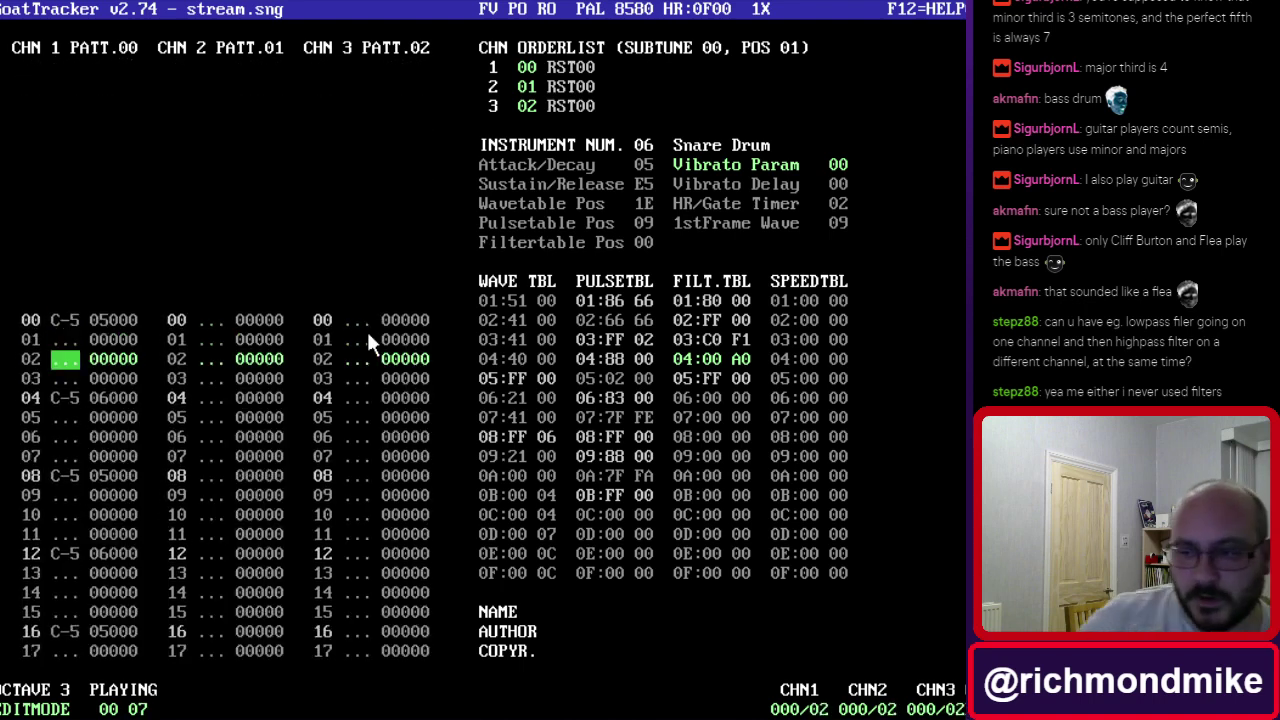
key(F4)
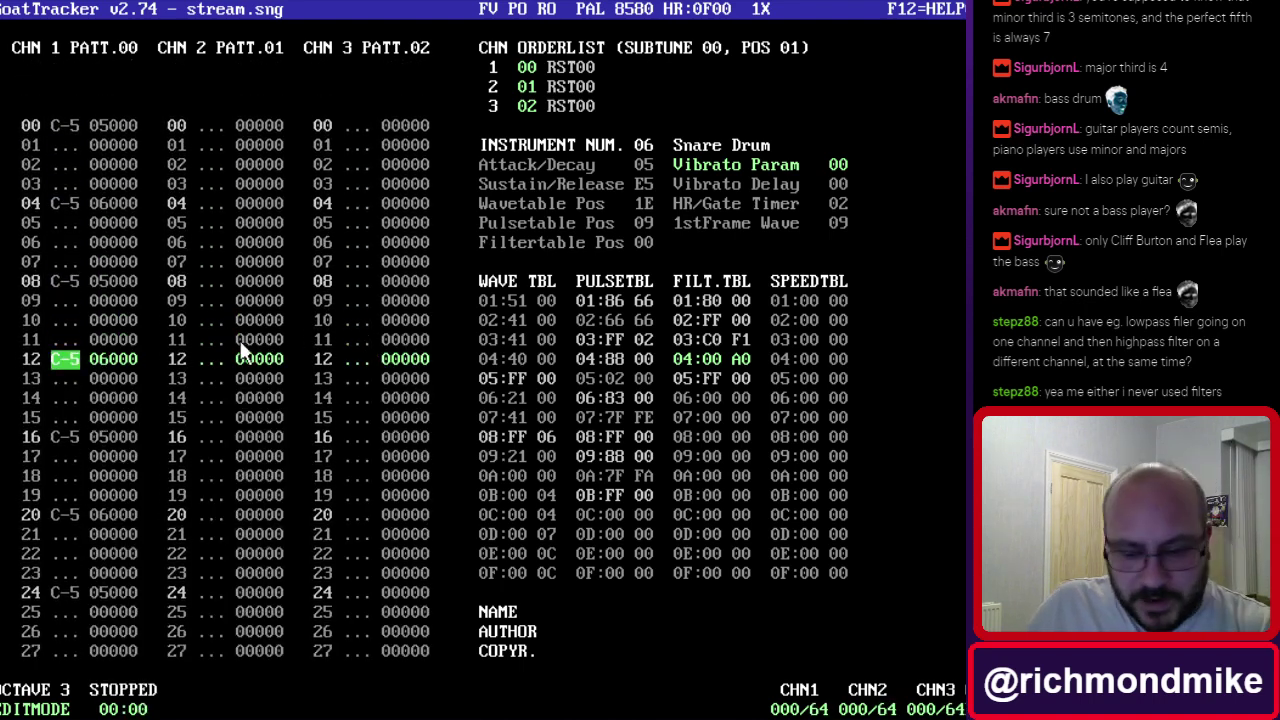
click(54, 121)
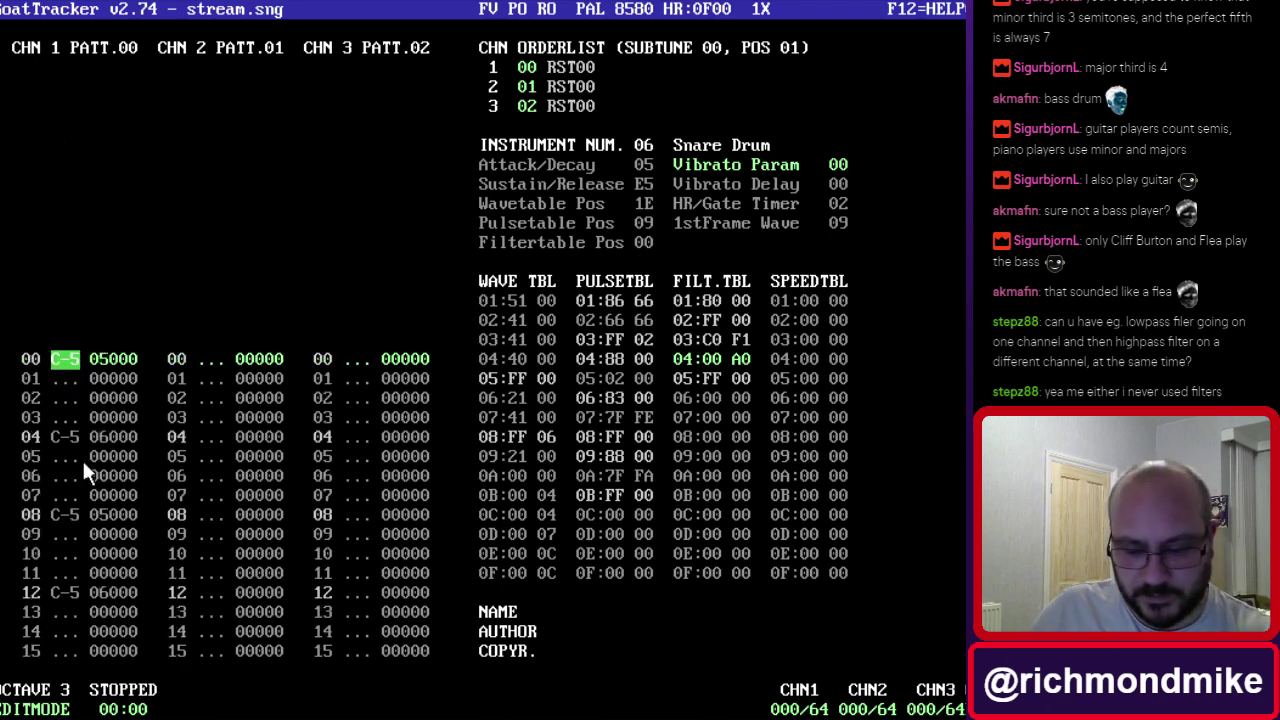
Select all rows of channel 1's pattern 00, from row 00 through the pattern end, and cut the drum notes.
key(shift+Down)
key(shift+Down)
key(shift+Down)
key(shift+Down)
key(shift+Down)
key(shift+Down)
key(shift+Down)
key(shift+Down)
key(shift+Down)
key(shift+Down)
key(shift+Down)
key(shift+Down)
key(shift+Down)
key(shift+Down)
key(shift+Down)
key(shift+Down)
key(shift+Down)
key(shift+Down)
key(shift+Down)
key(shift+Down)
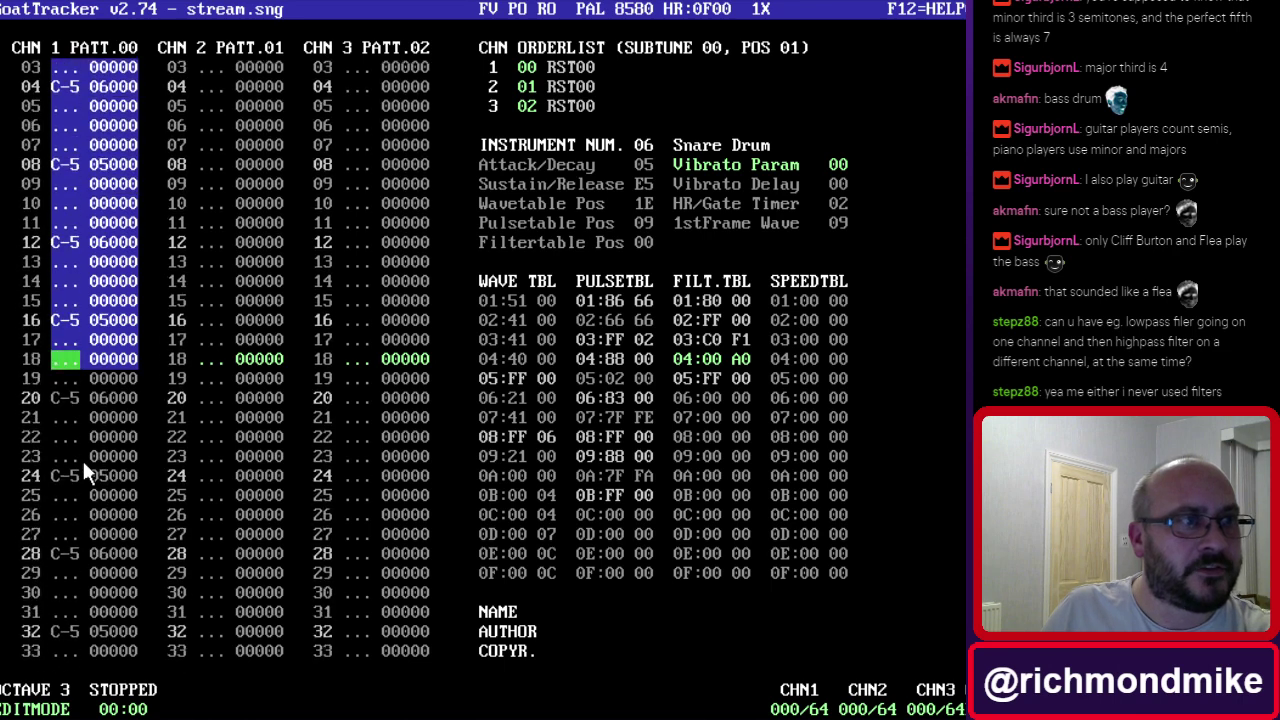
key(shift+Down)
key(shift+Down)
key(shift+Down)
key(shift+Down)
key(shift+Down)
key(shift+Down)
key(shift+Down)
key(shift+Down)
key(shift+Down)
key(shift+Down)
key(shift+Down)
key(shift+Down)
key(shift+Down)
key(shift+Down)
key(shift+Down)
key(shift+Down)
key(shift+Down)
key(shift+Down)
key(shift+Down)
key(shift+Down)
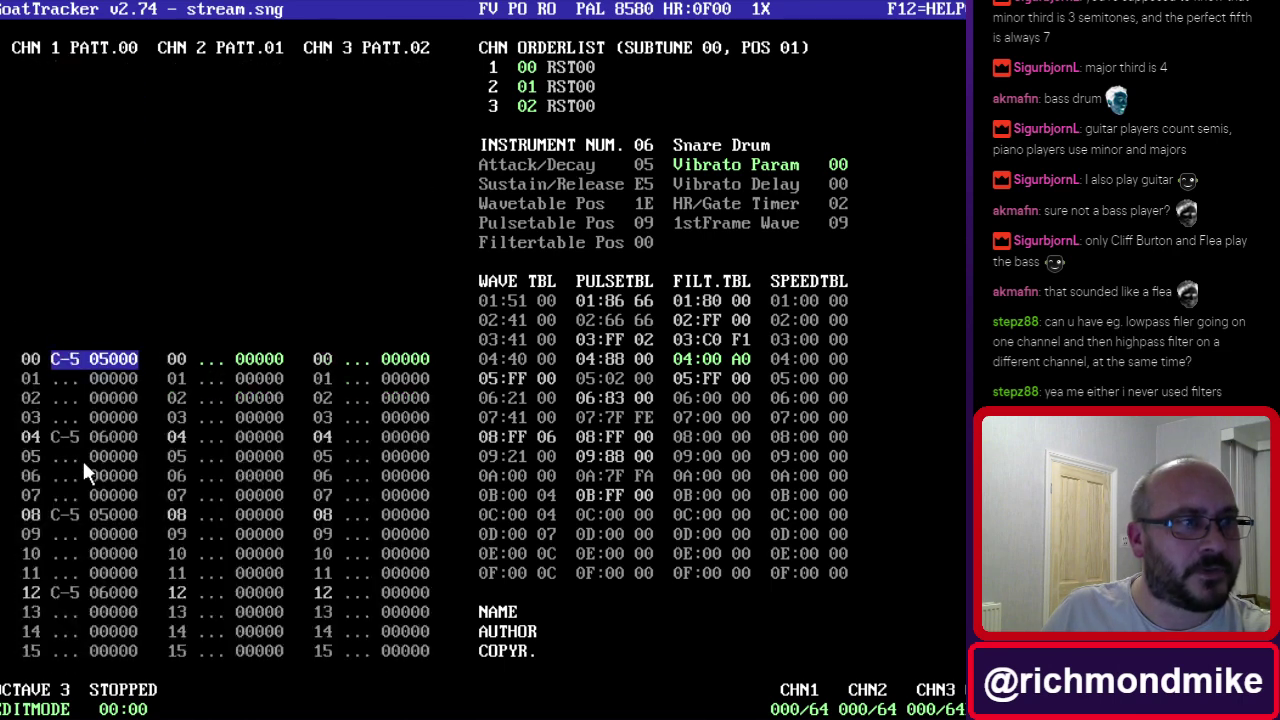
key(shift+Up)
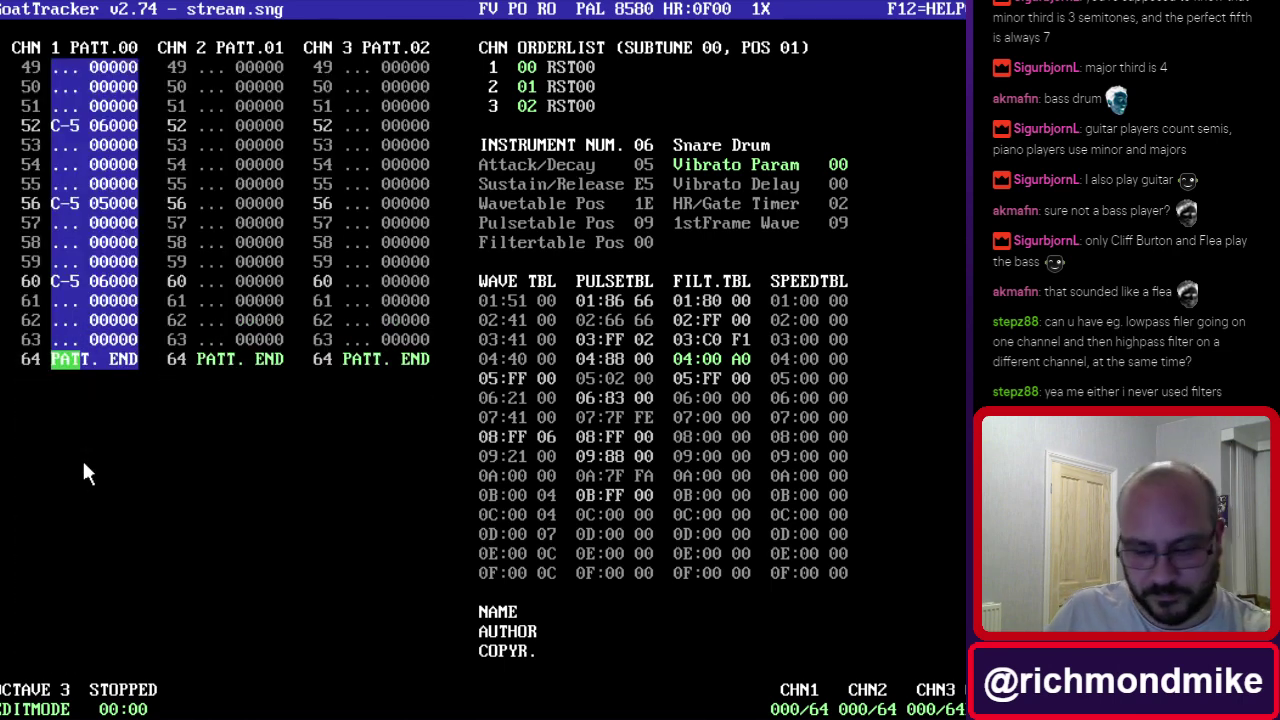
key(shift+x)
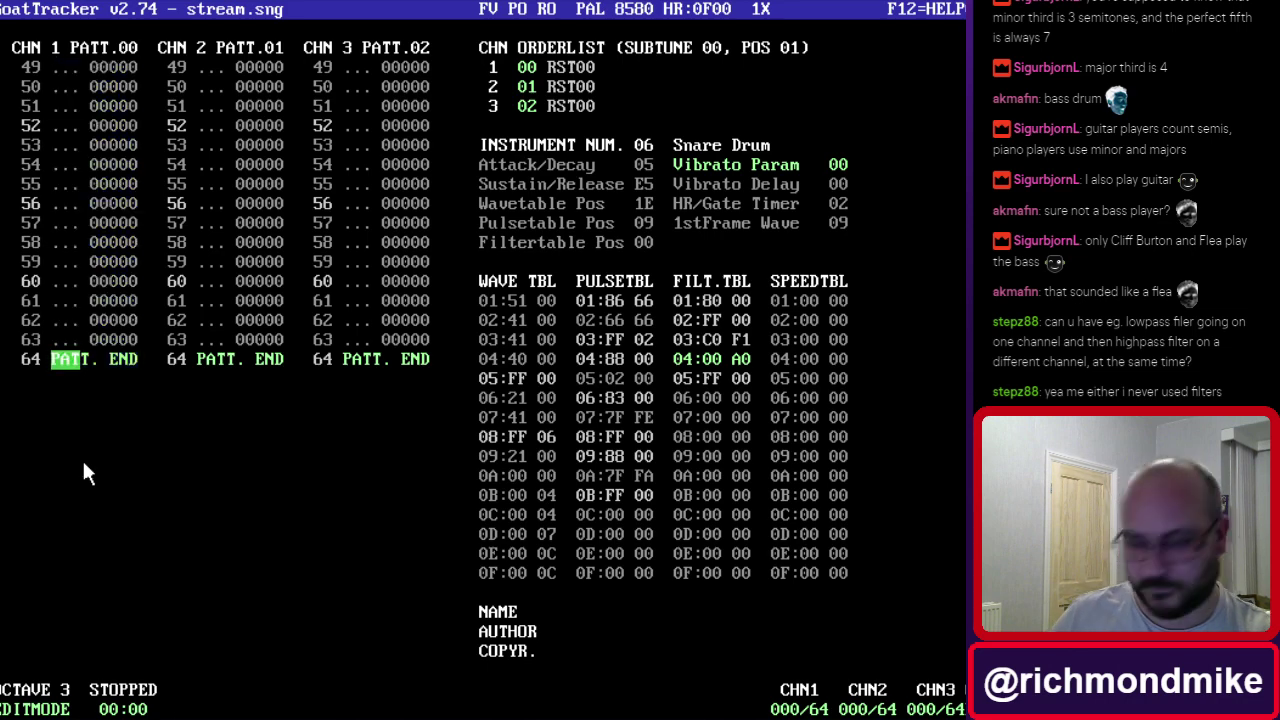
Paste the cut drum notes into channel 2's pattern 01 starting at row 00, and return to its first row.
key(Down)
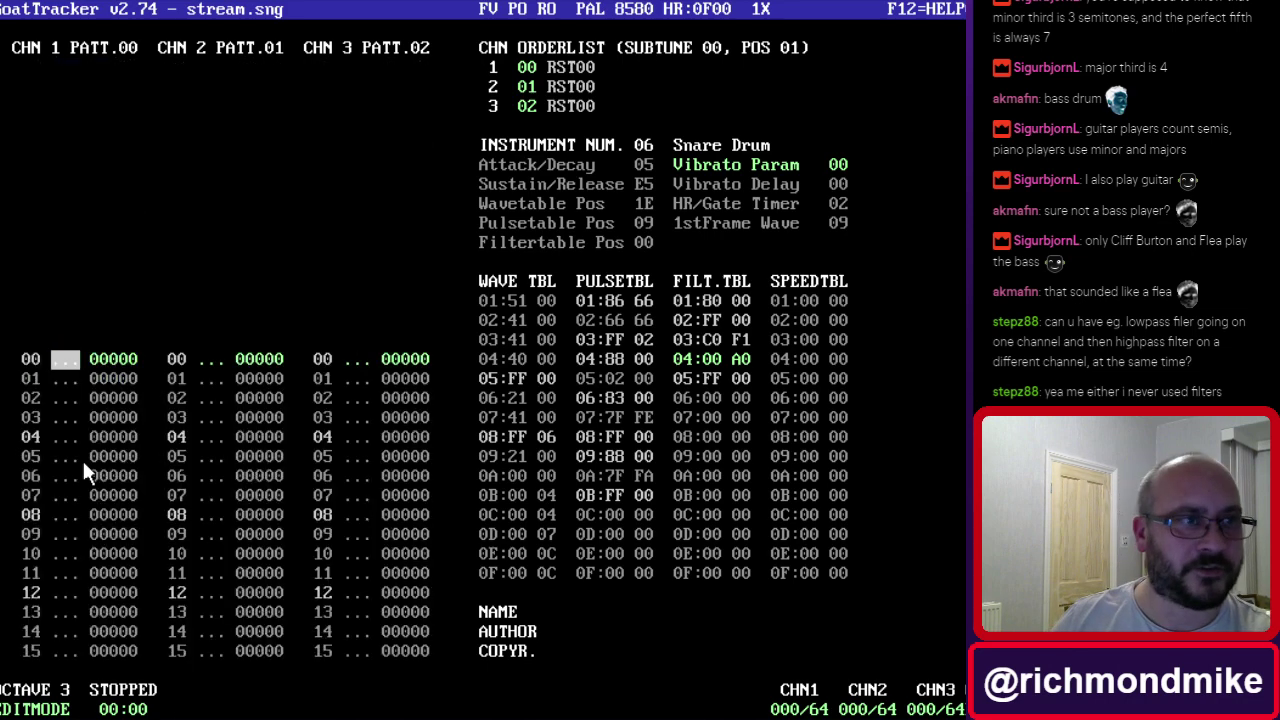
key(Right)
key(Right)
key(Right)
key(Right)
key(Right)
key(Right)
key(Right)
key(Left)
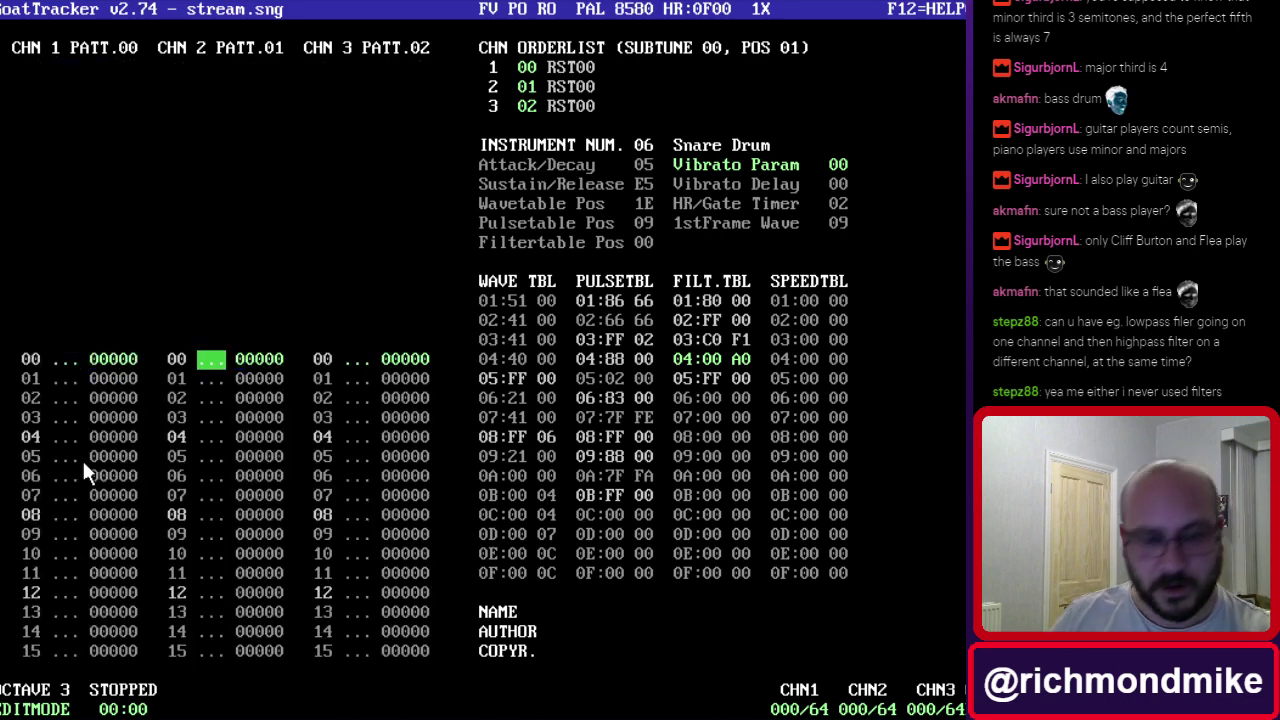
key(Up)
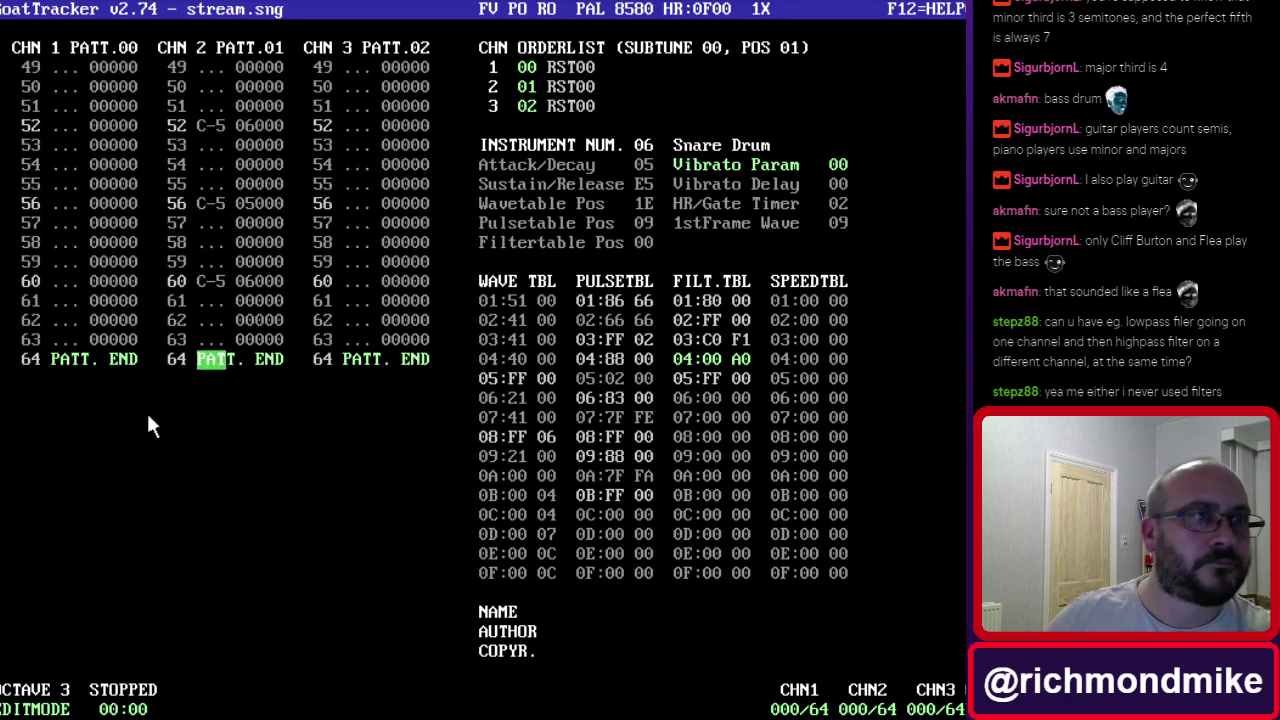
key(Down)
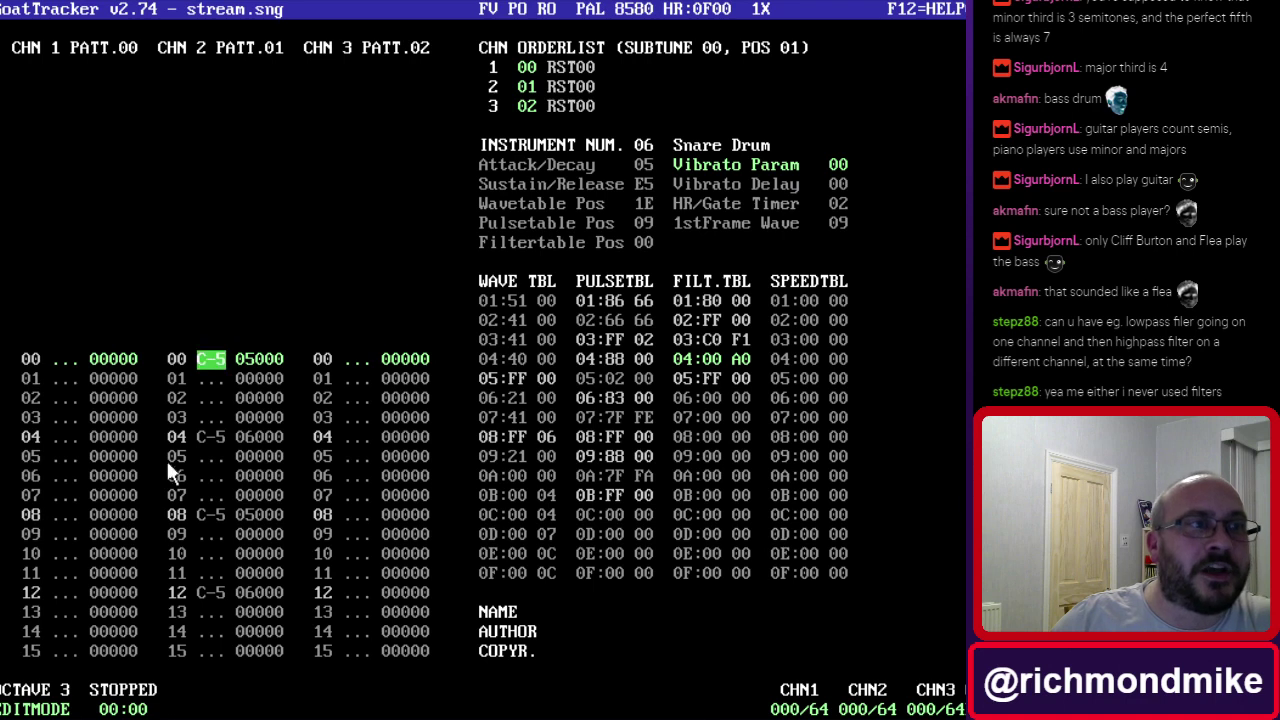
Enter a key-off (---) at row 00 of channel 1's pattern 00 and return to that row.
click(76, 367)
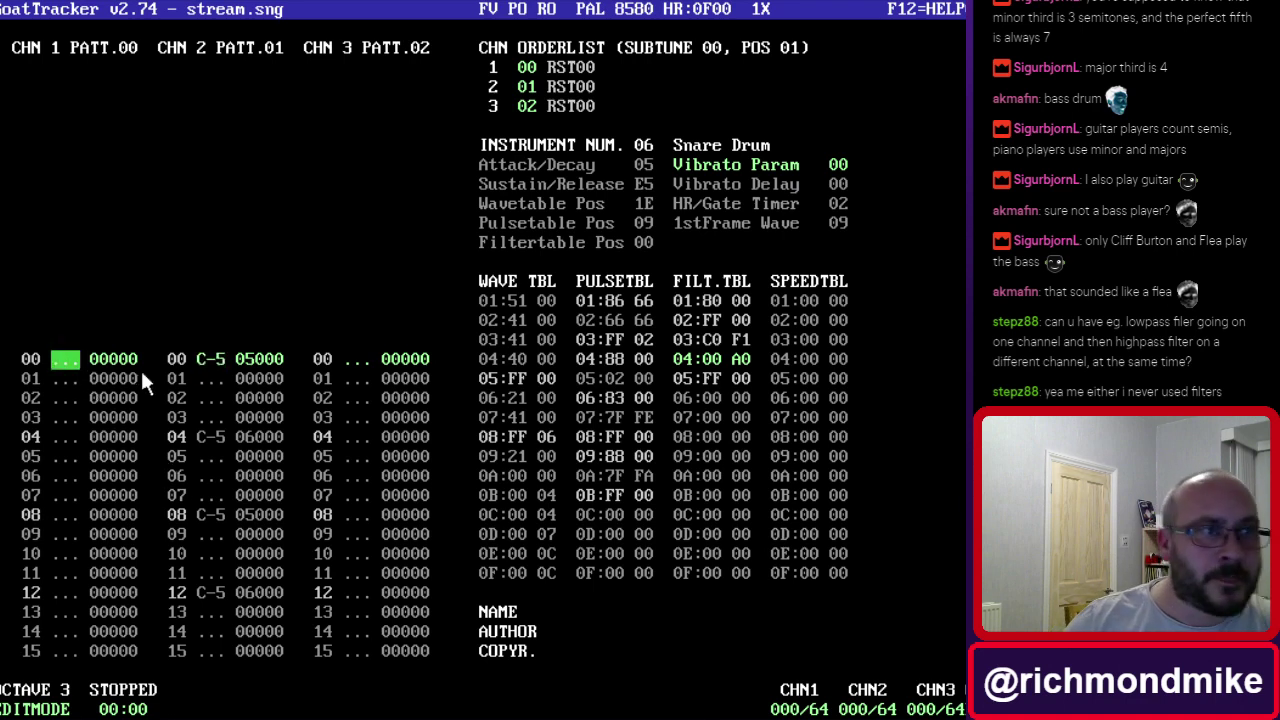
key(Return)
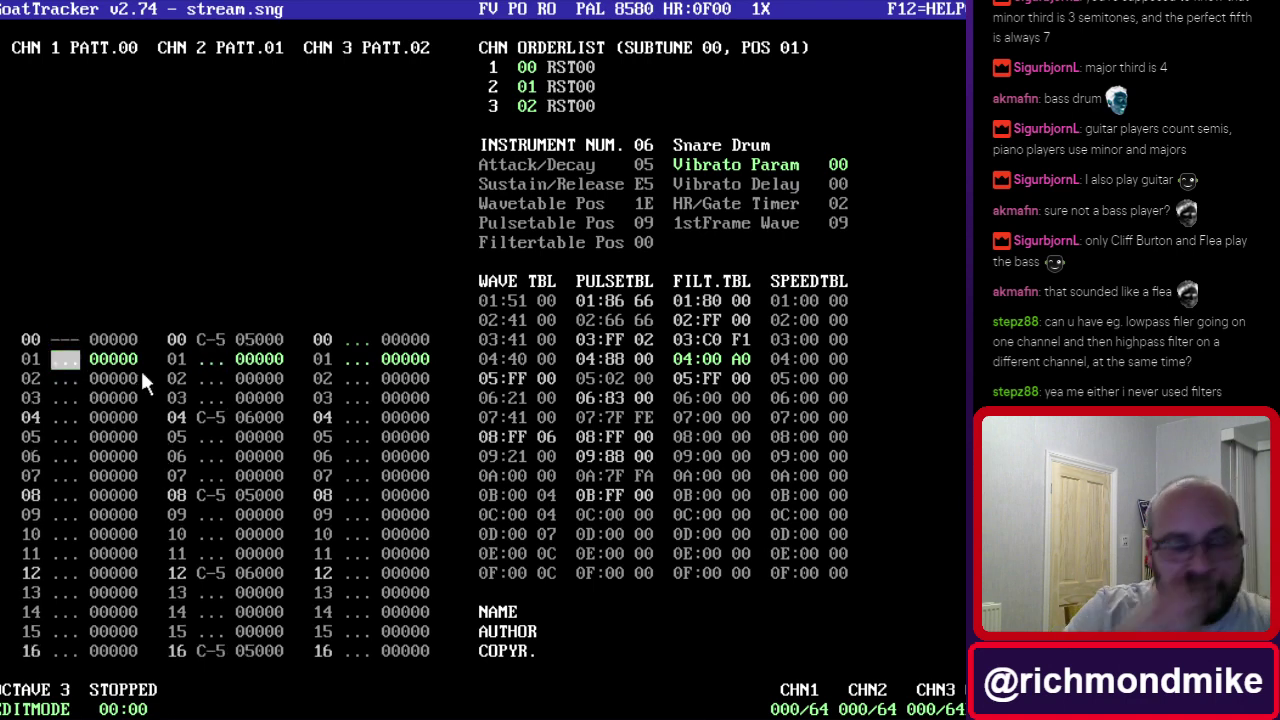
key(Up)
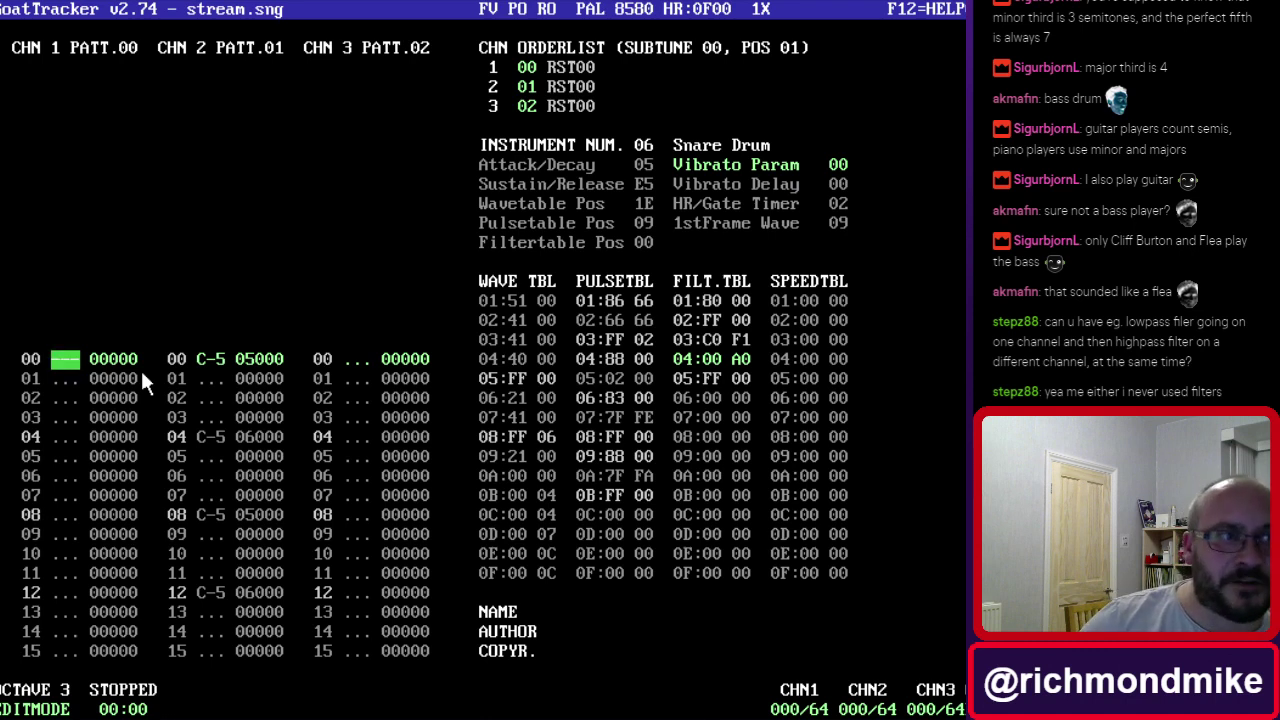
Assign pattern 01 to the first orderlist position of channel 1.
key(Down)
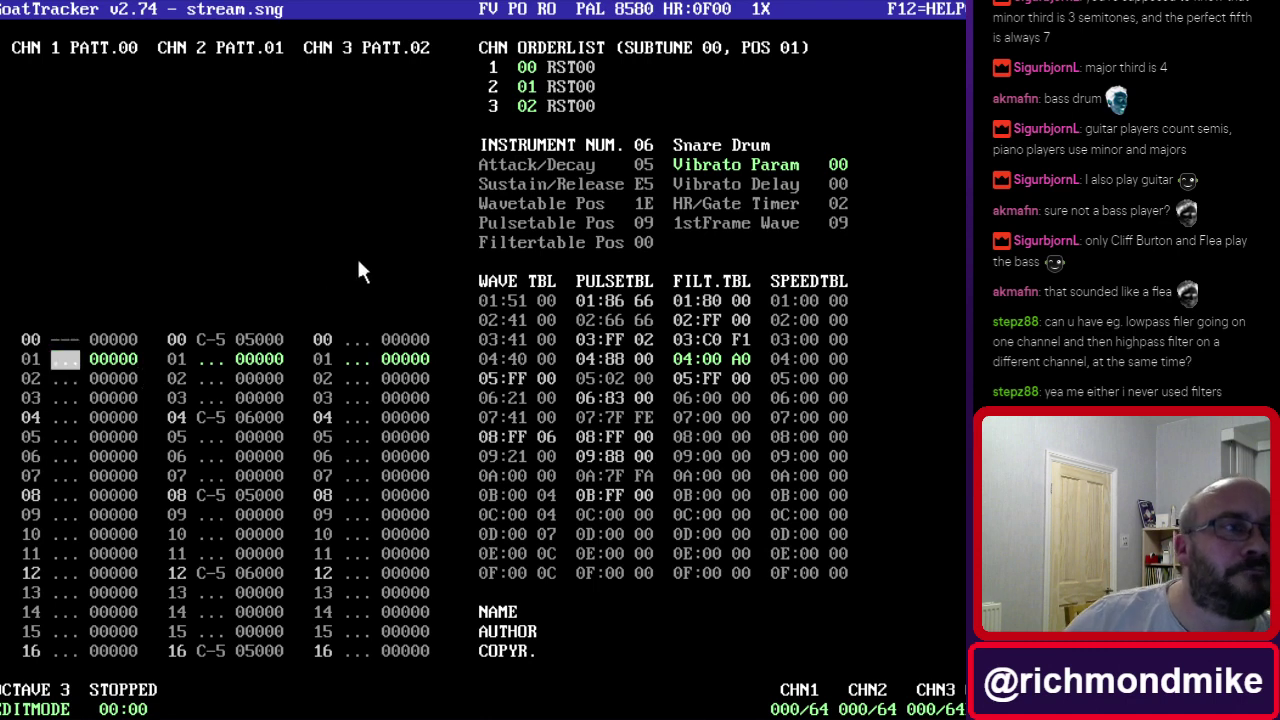
click(117, 339)
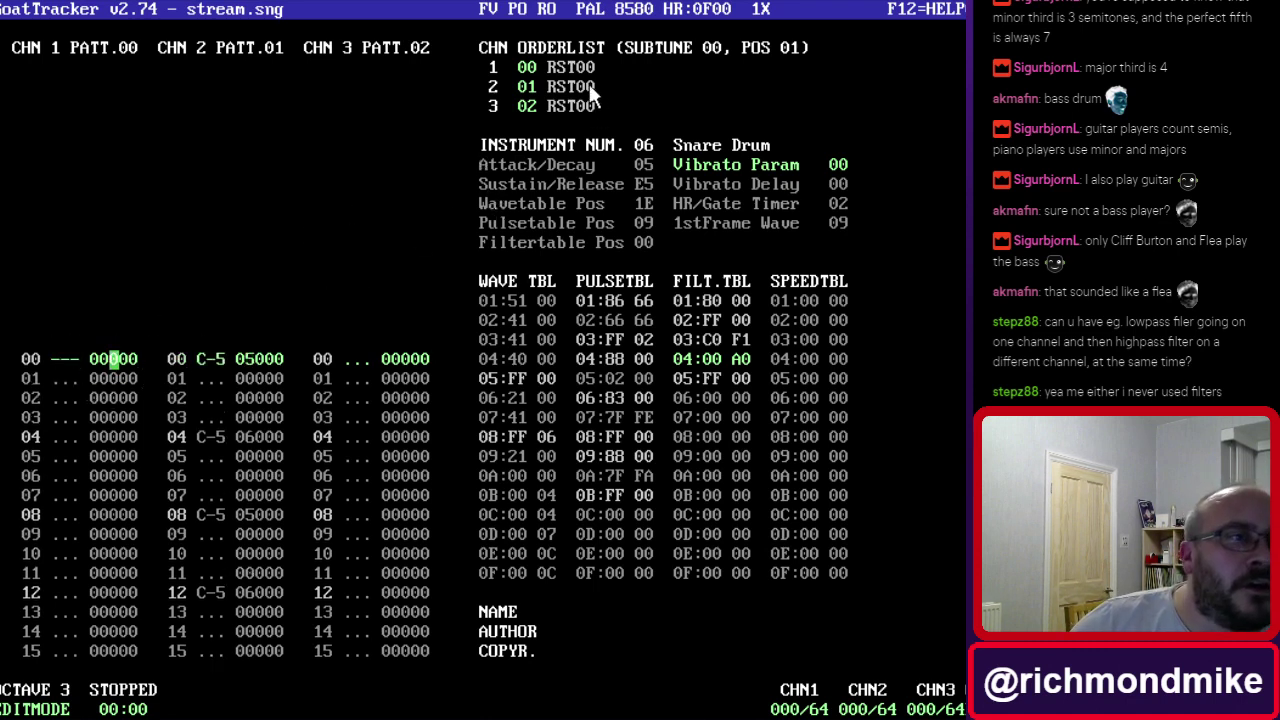
click(529, 78)
text(1)
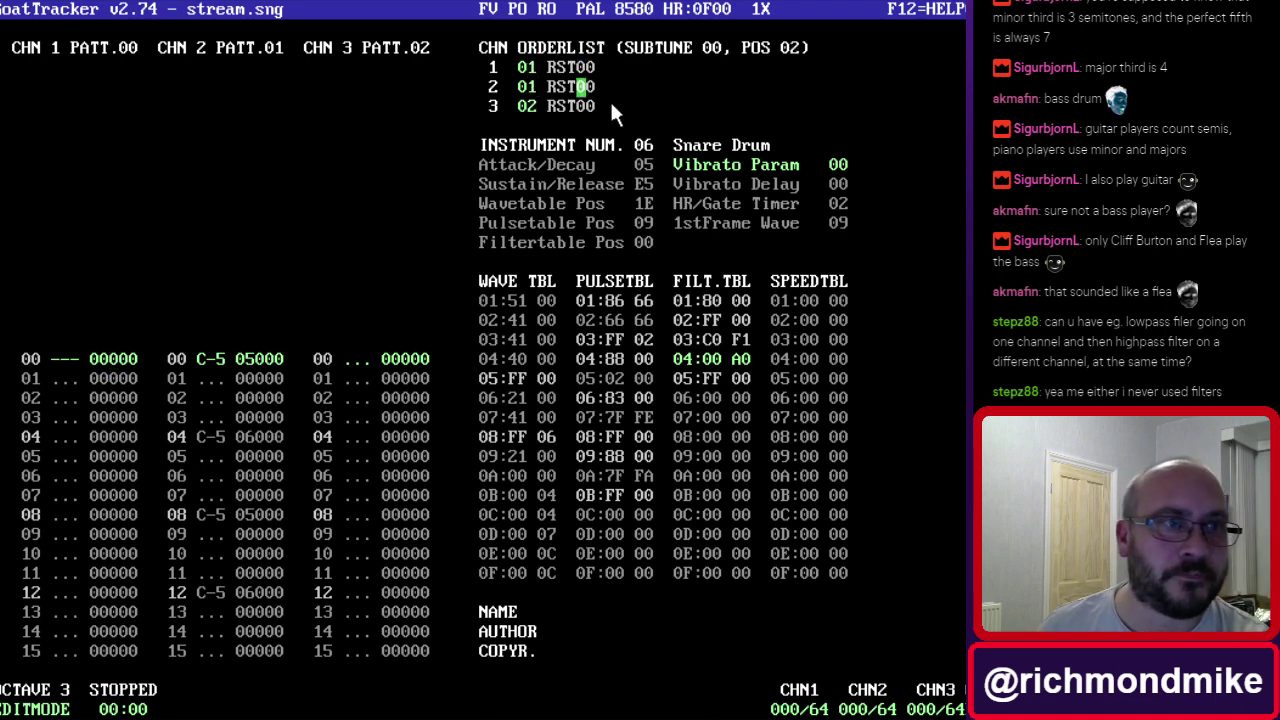
Set the first orderlist entries of channels 2 and 3 to patterns 02 and 03.
key(Left)
key(Left)
text(02)
key(Down)
key(Left)
key(Left)
text(03)
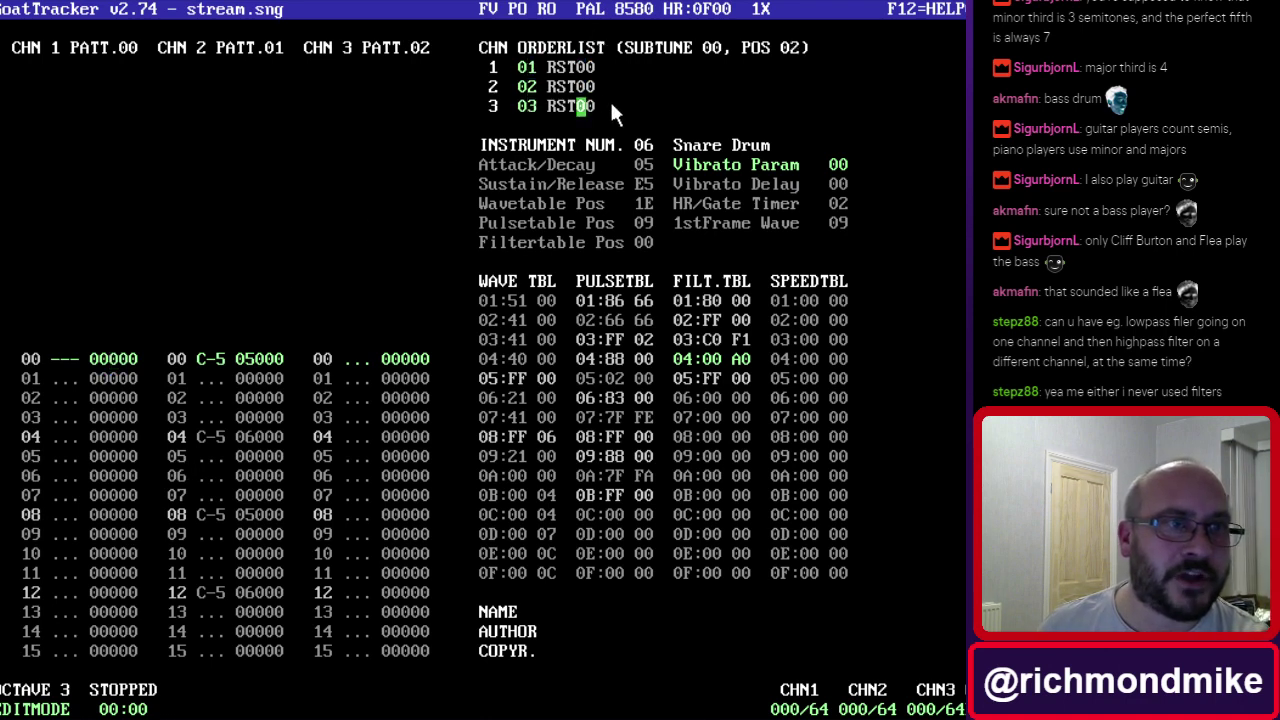
Assign pattern 00 to the first orderlist position of both channel 2 and channel 3.
key(Left)
key(Left)
key(Up)
key(Up)
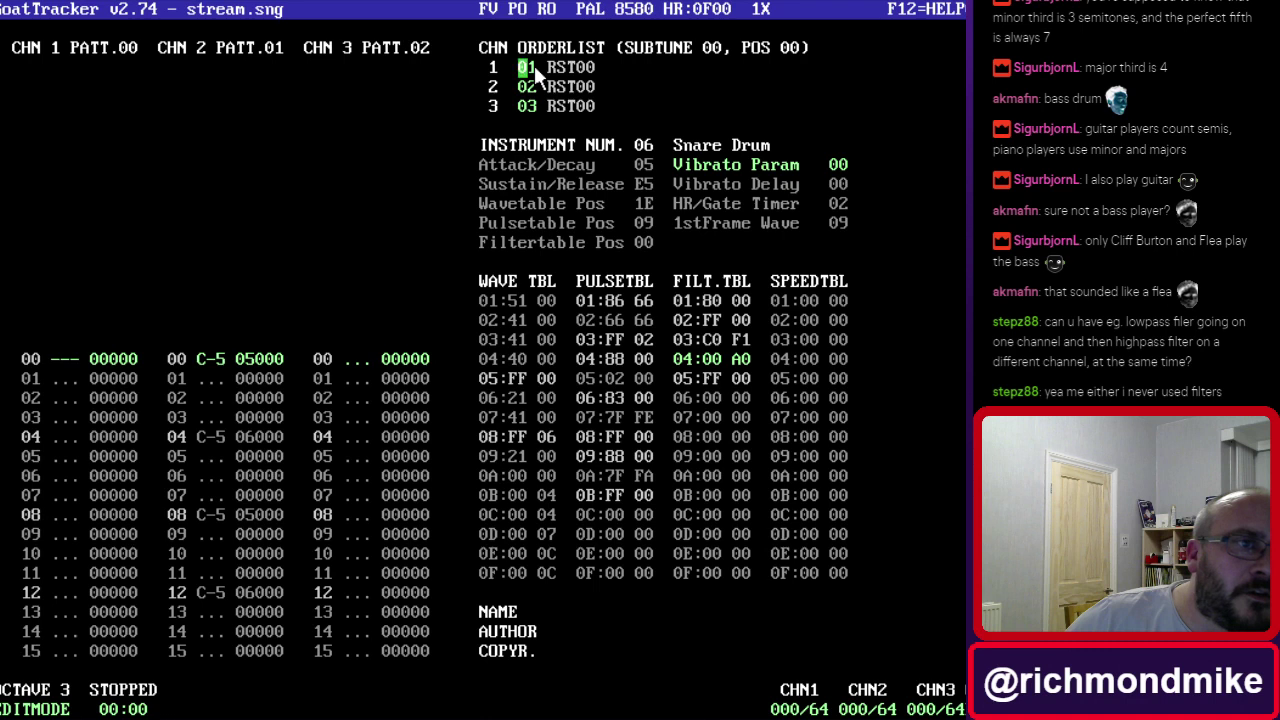
click(532, 68)
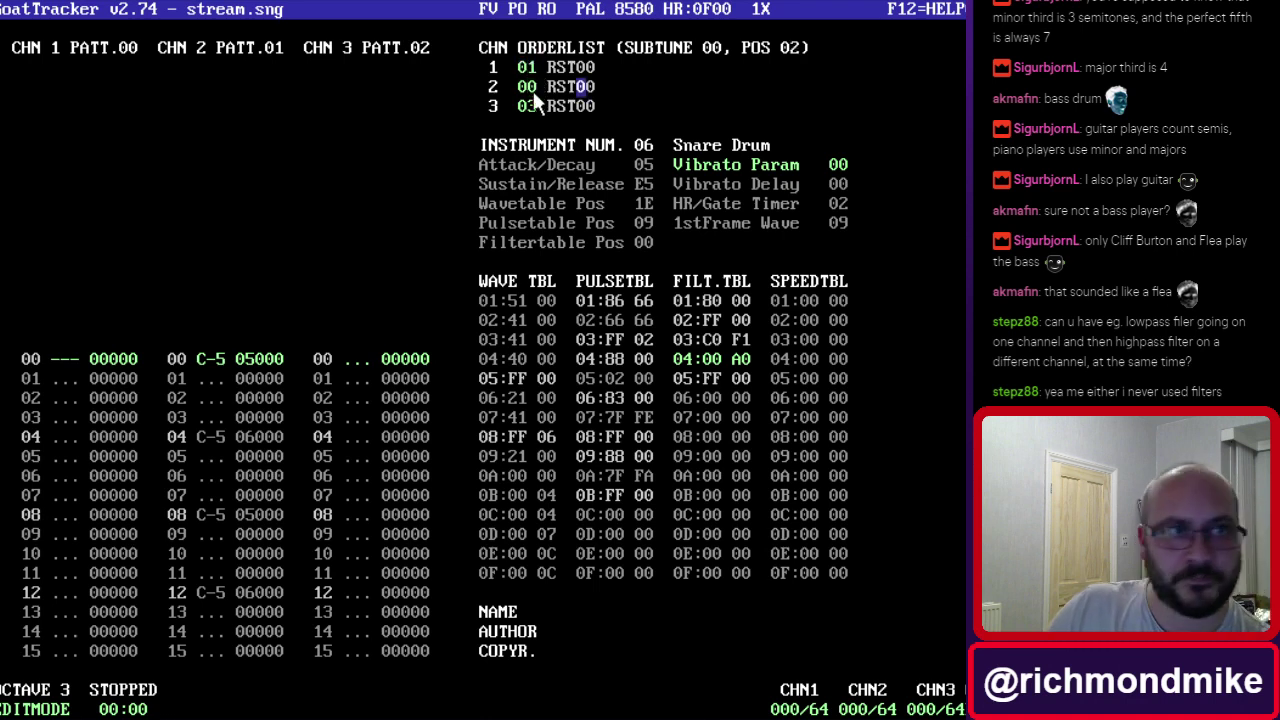
text(0)
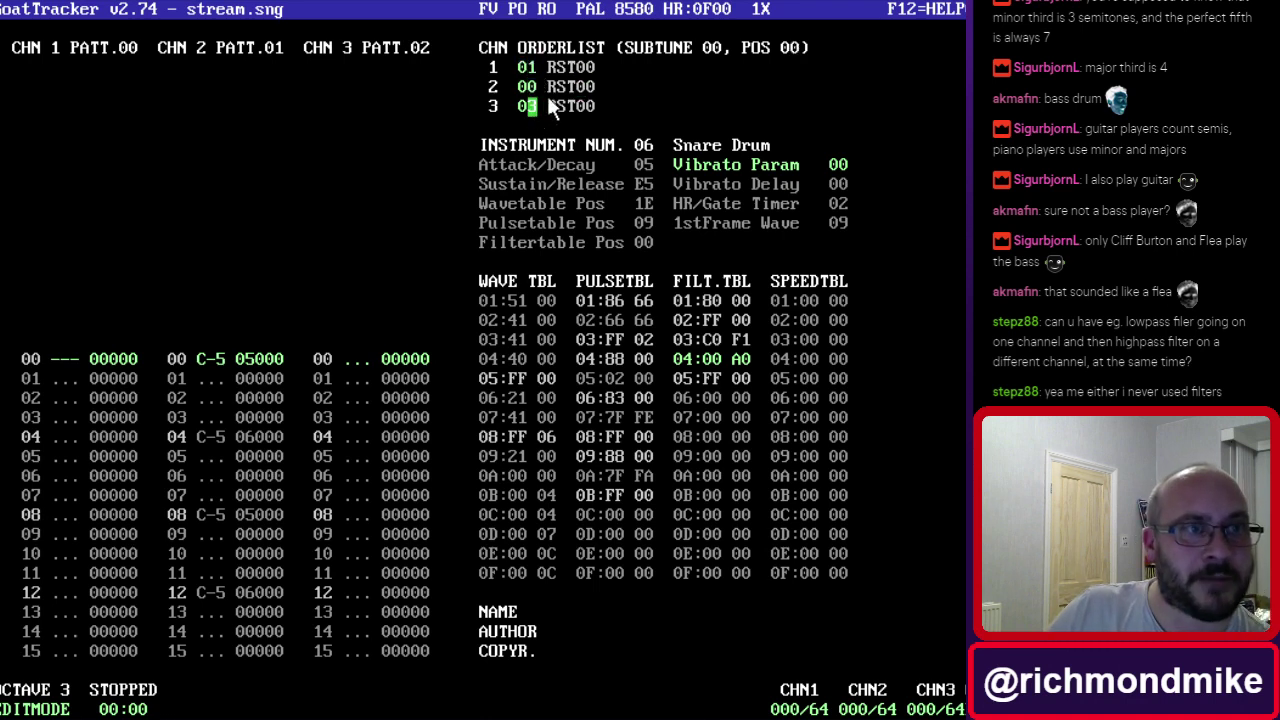
key(Down)
text(0)
click(525, 110)
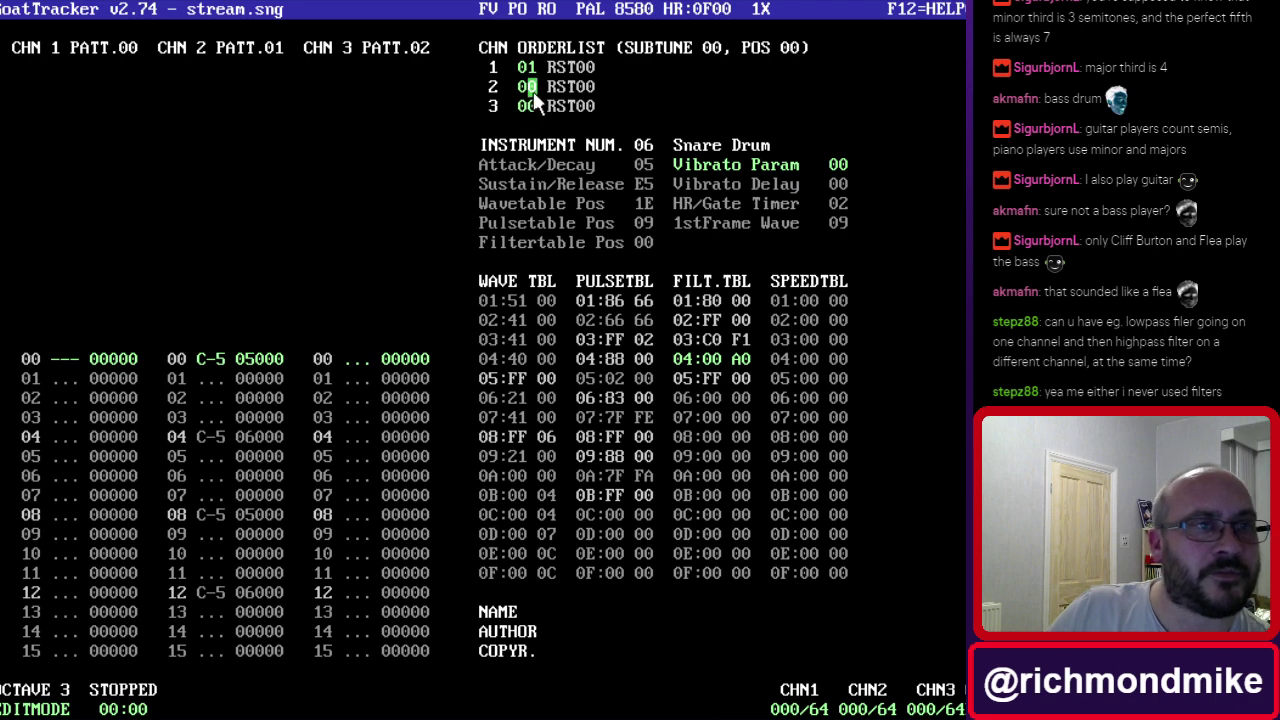
key(Up)
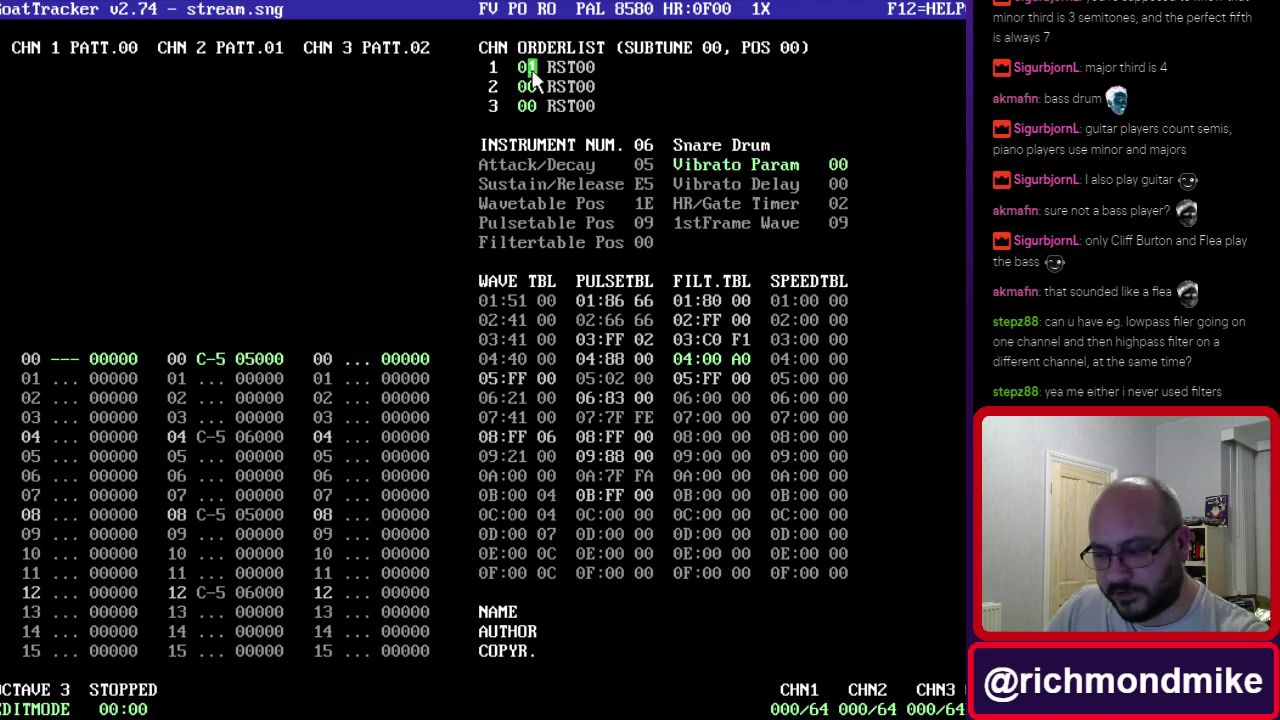
click(534, 103)
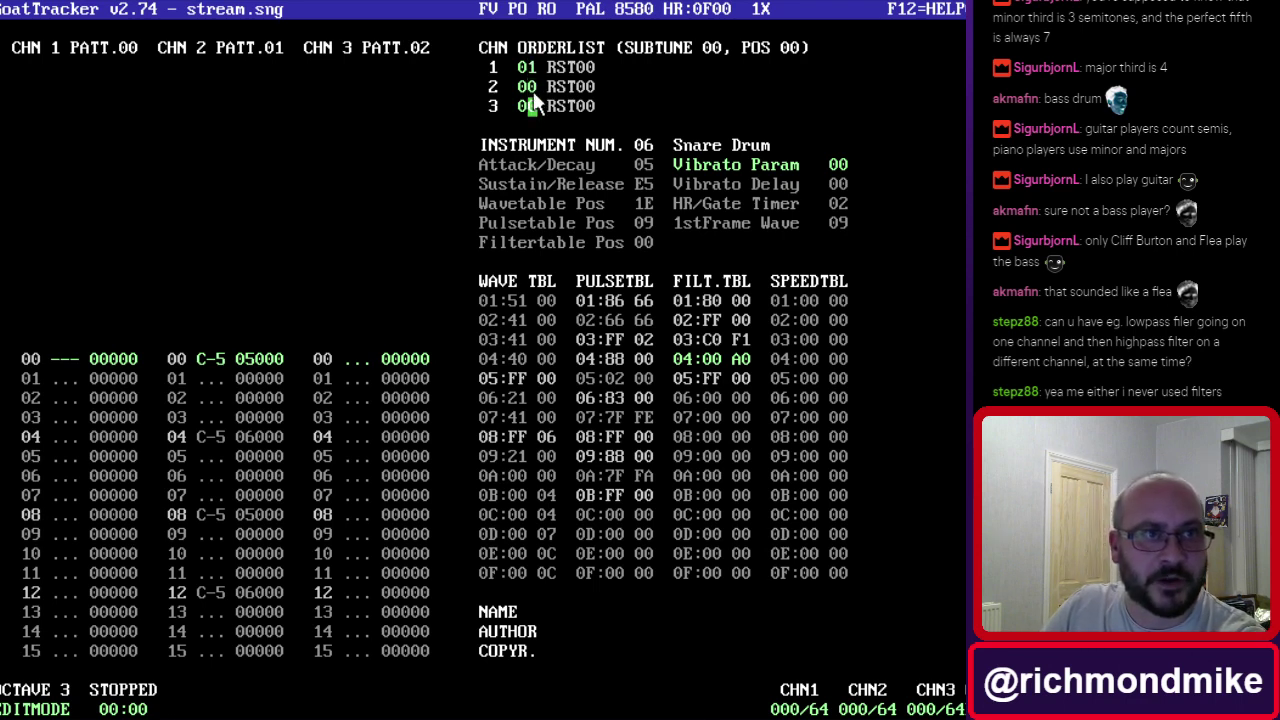
Open each channel's assigned orderlist pattern for editing, 01 for channel 1 and 00 for channels 2 and 3, and play the song once.
click(528, 70)
key(Return)
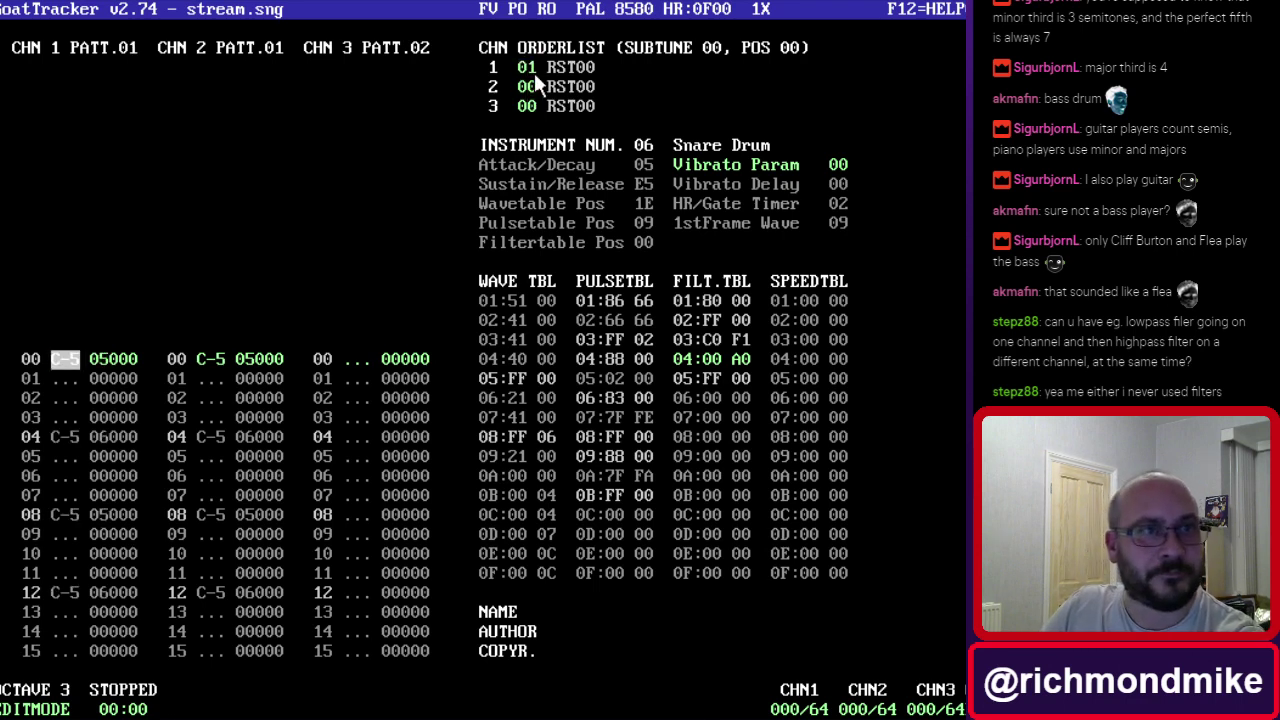
click(532, 87)
key(Return)
click(533, 110)
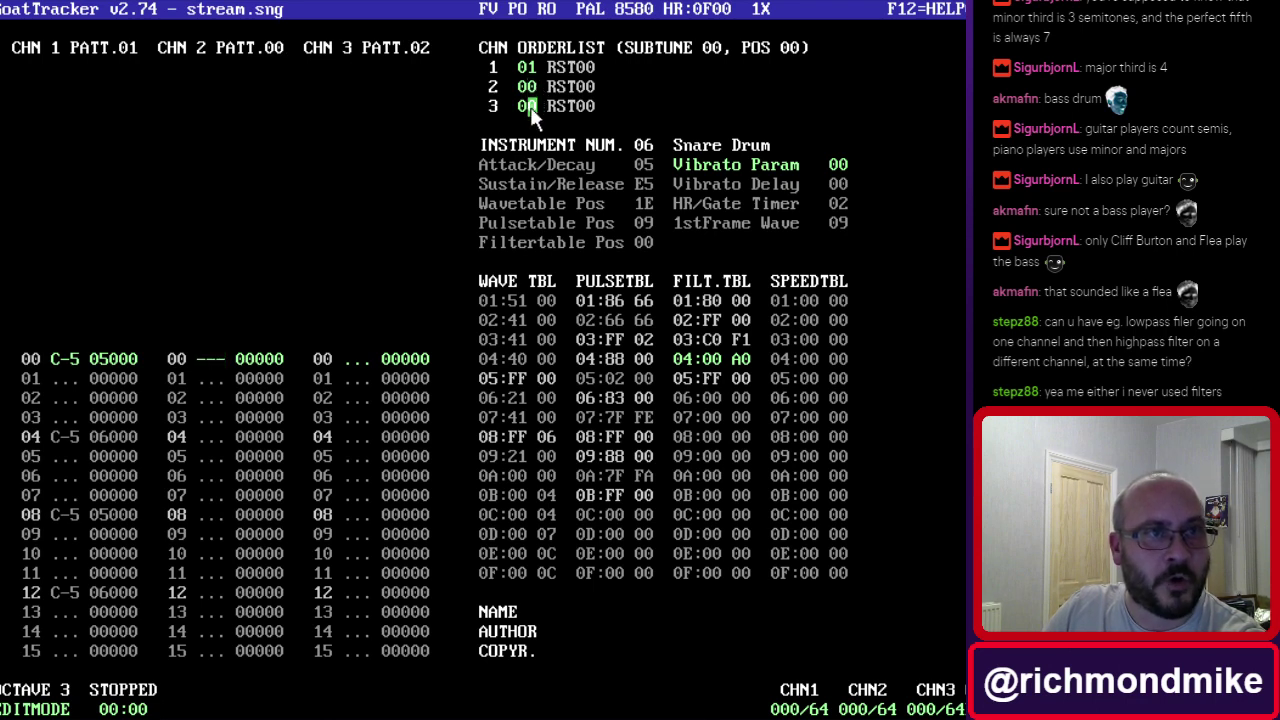
key(Return)
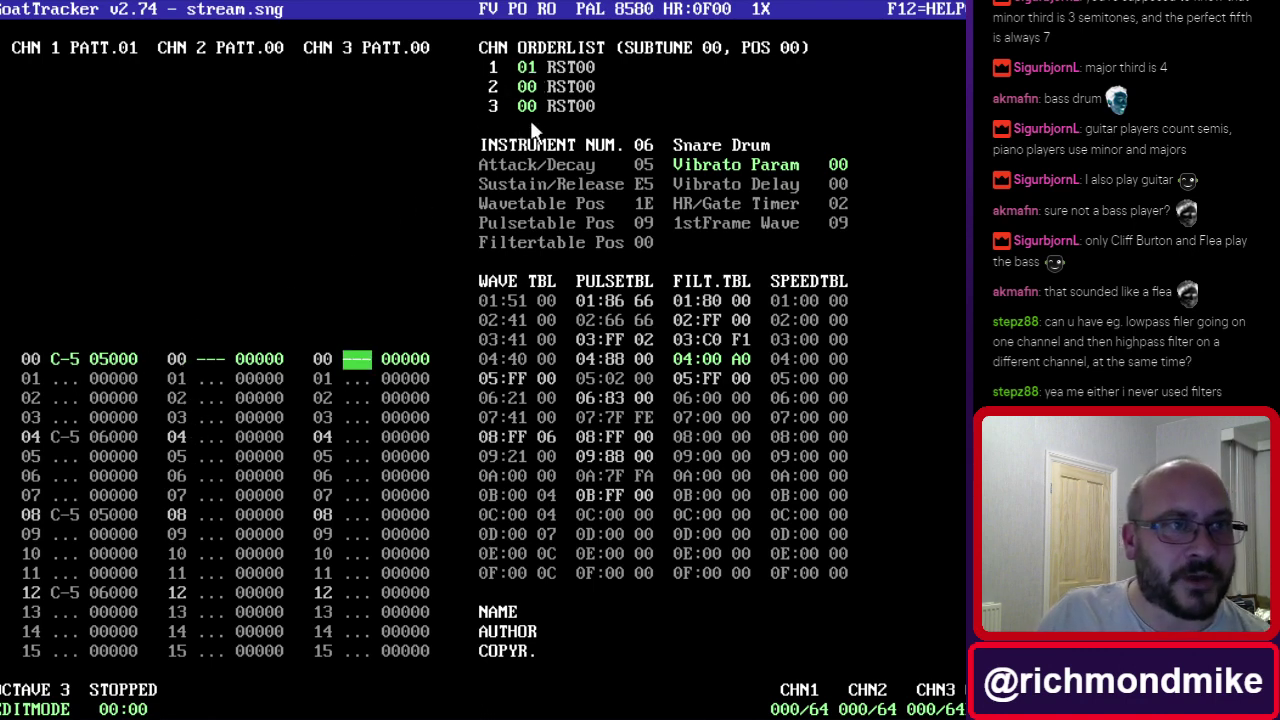
key(F1)
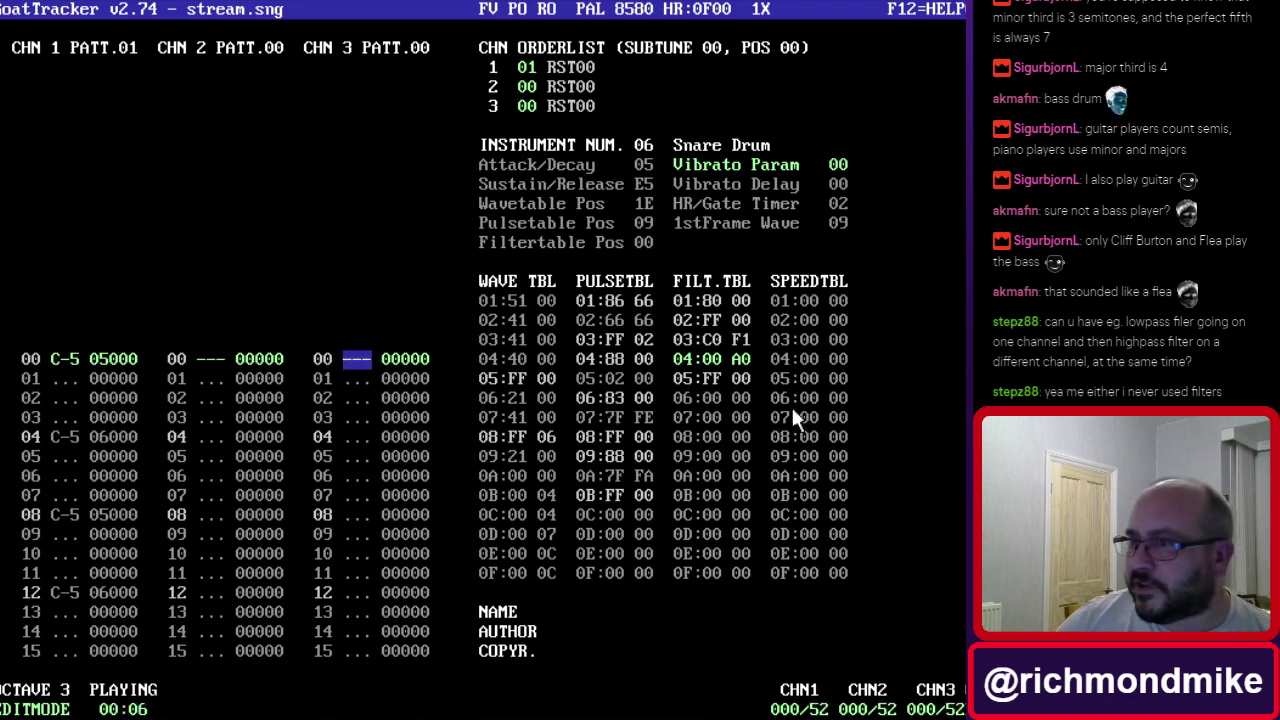
key(F4)
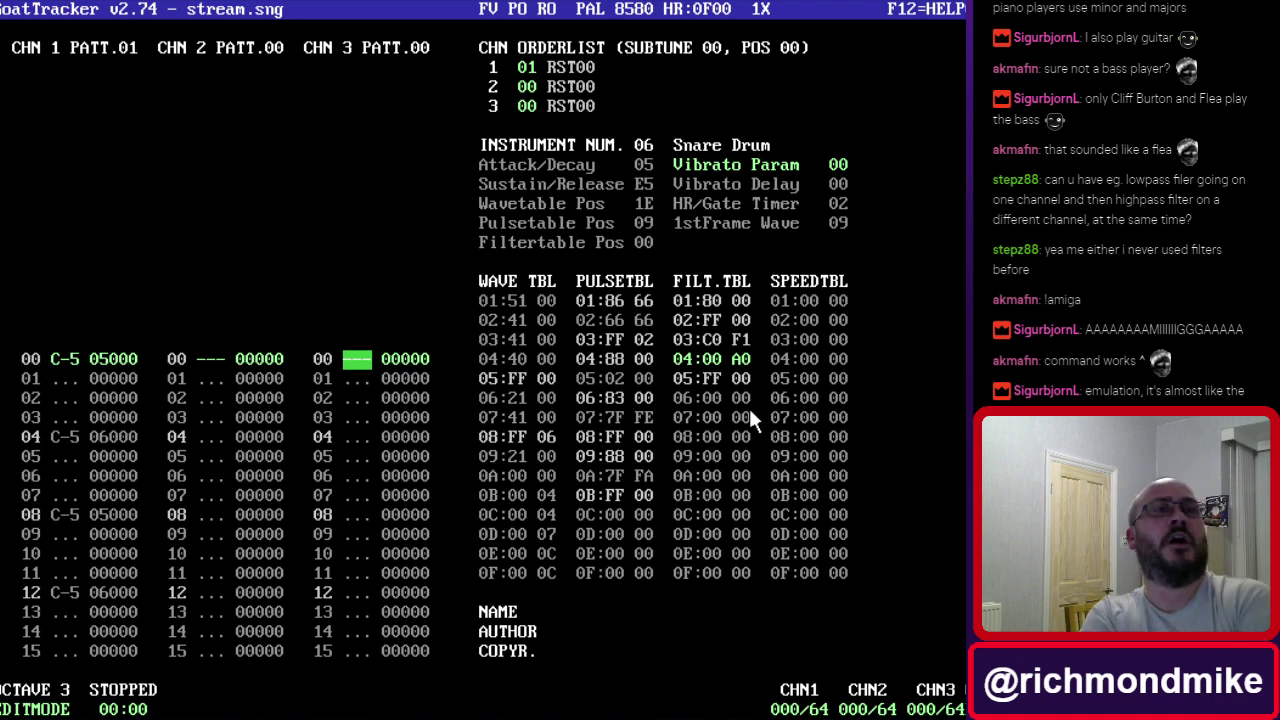
Prepare bass entry at row 02 of channel 1 by selecting instrument 02 Bass and octave 2.
key(Down)
key(Down)
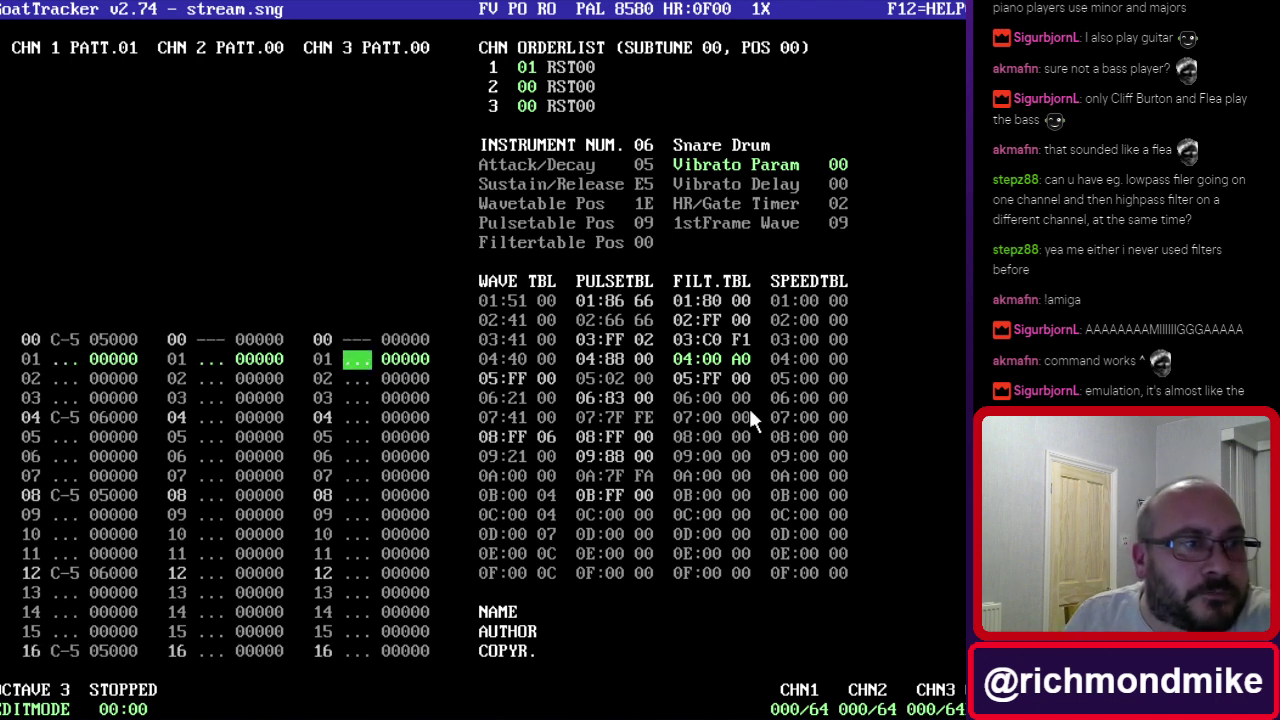
key(Left)
key(Left)
key(Left)
key(shift+Tab)
key(shift+Tab)
key(Tab)
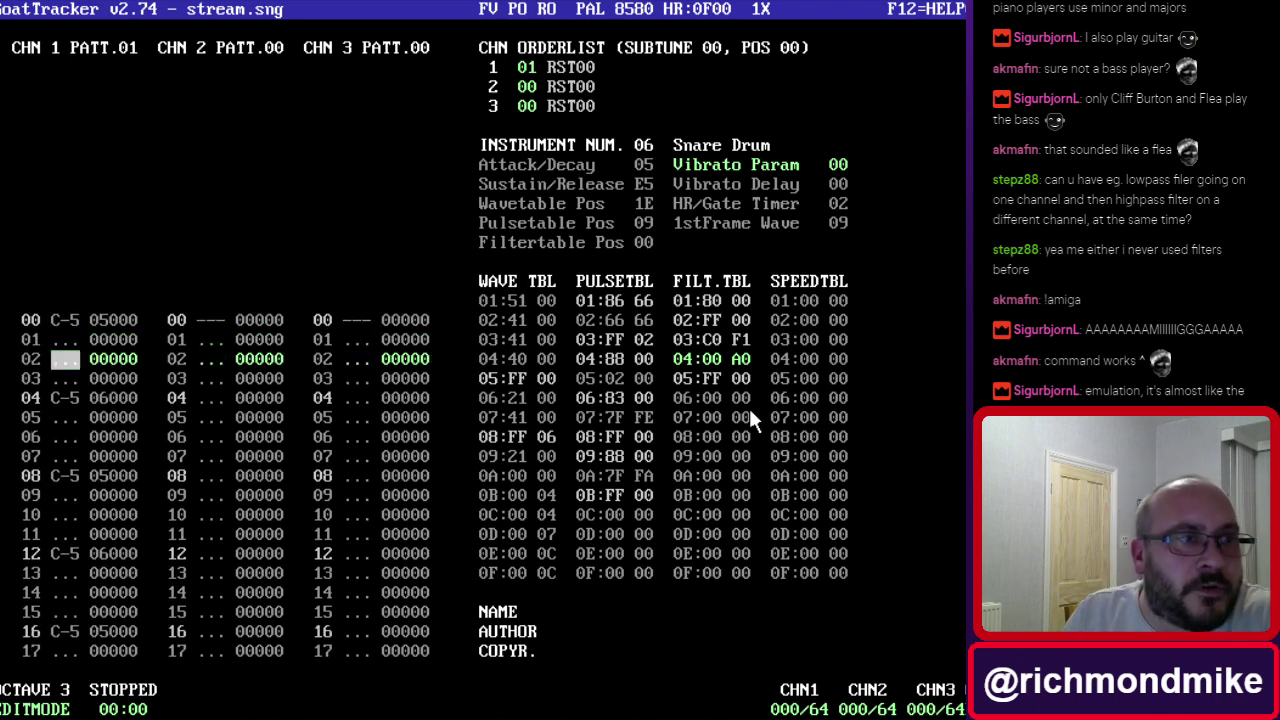
key(KP_Add)
key(KP_Add)
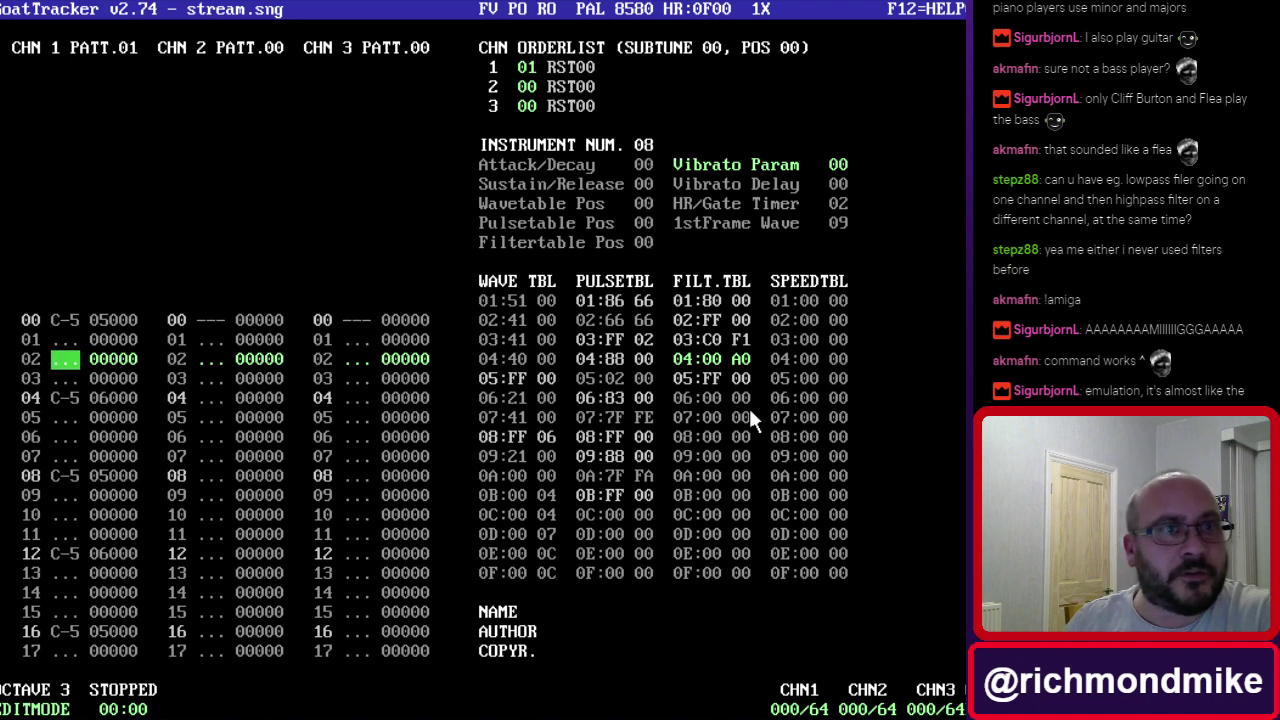
key(KP_Subtract)
key(KP_Subtract)
key(KP_Subtract)
key(KP_Subtract)
key(KP_Subtract)
key(KP_Subtract)
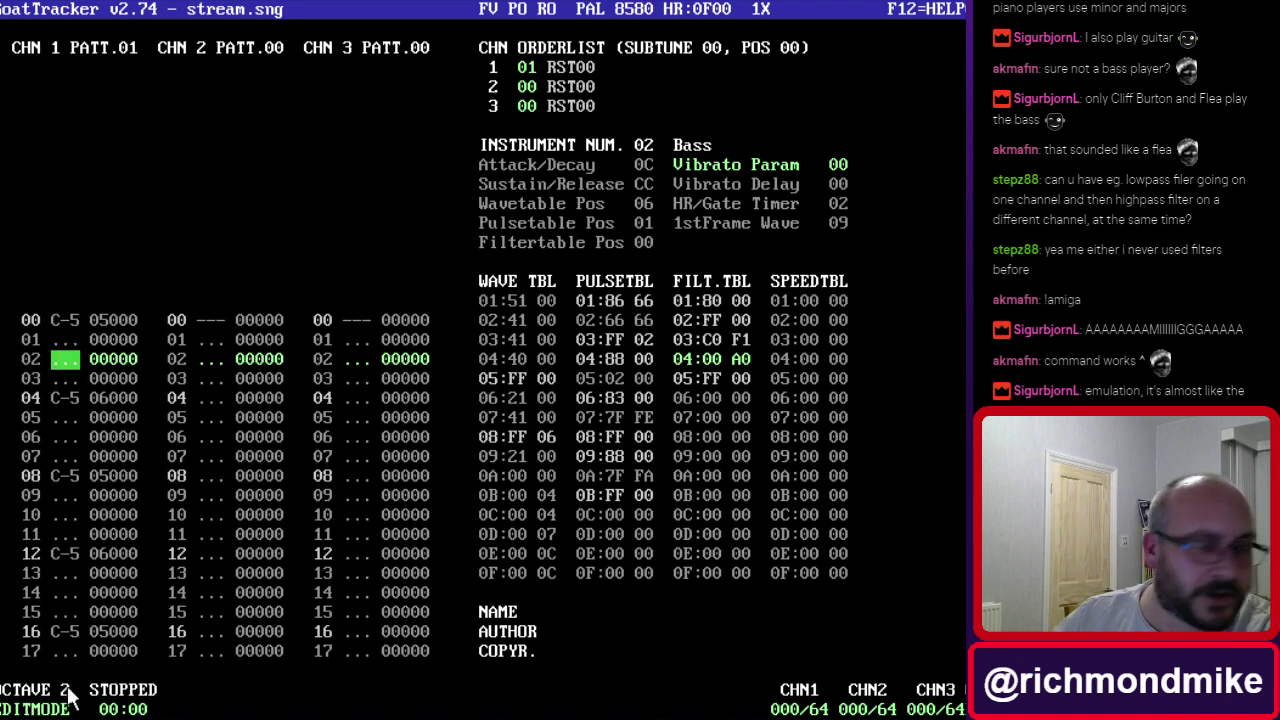
Enter C-2 bass notes at rows 02 and 06 of channel 1's pattern 01.
key(q)
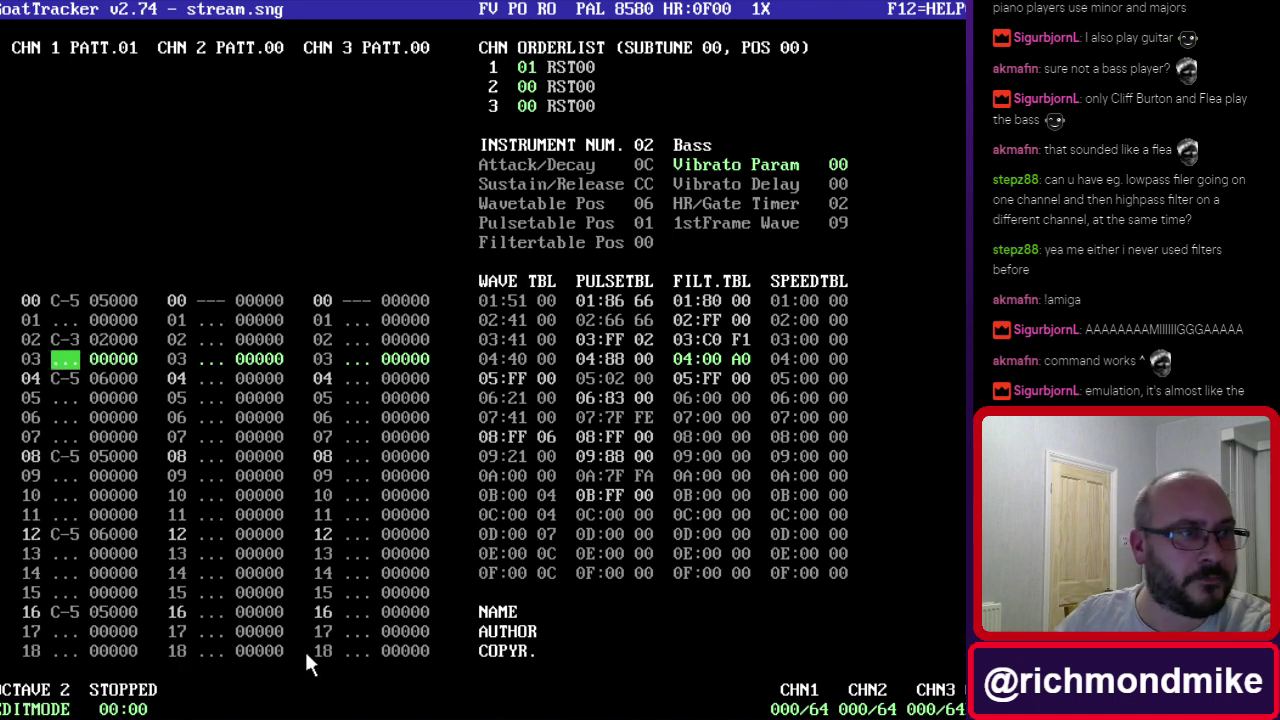
key(Up)
key(shift+s)
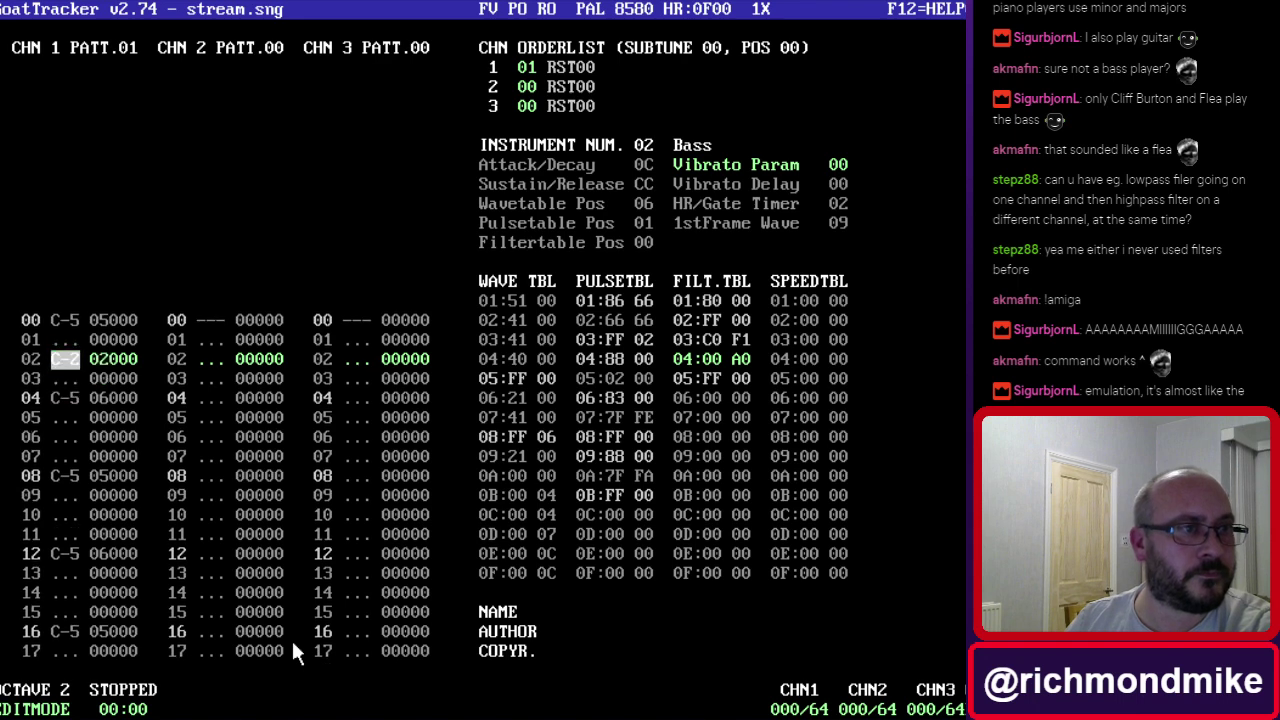
key(Down)
key(Down)
key(Down)
key(Down)
key(z)
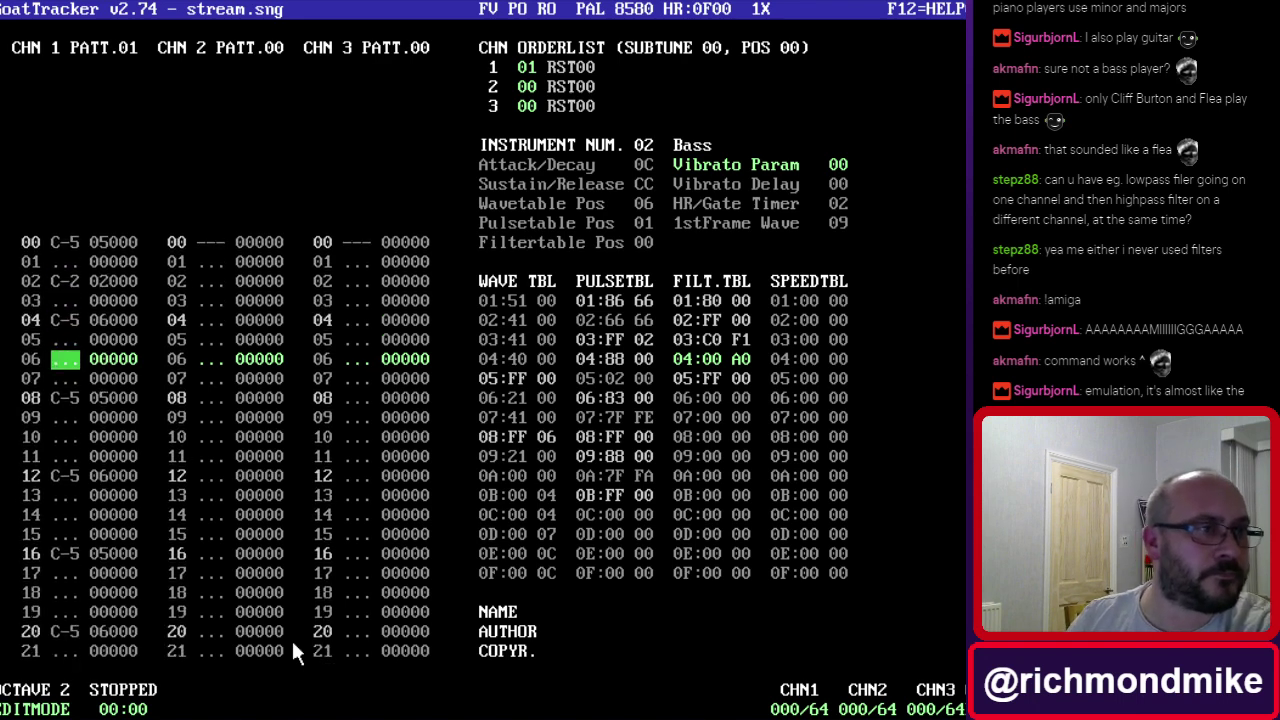
Enter a C-2 bass note at row 10 of channel 1, removing the misplaced note from row 09.
key(Down)
key(Down)
key(z)
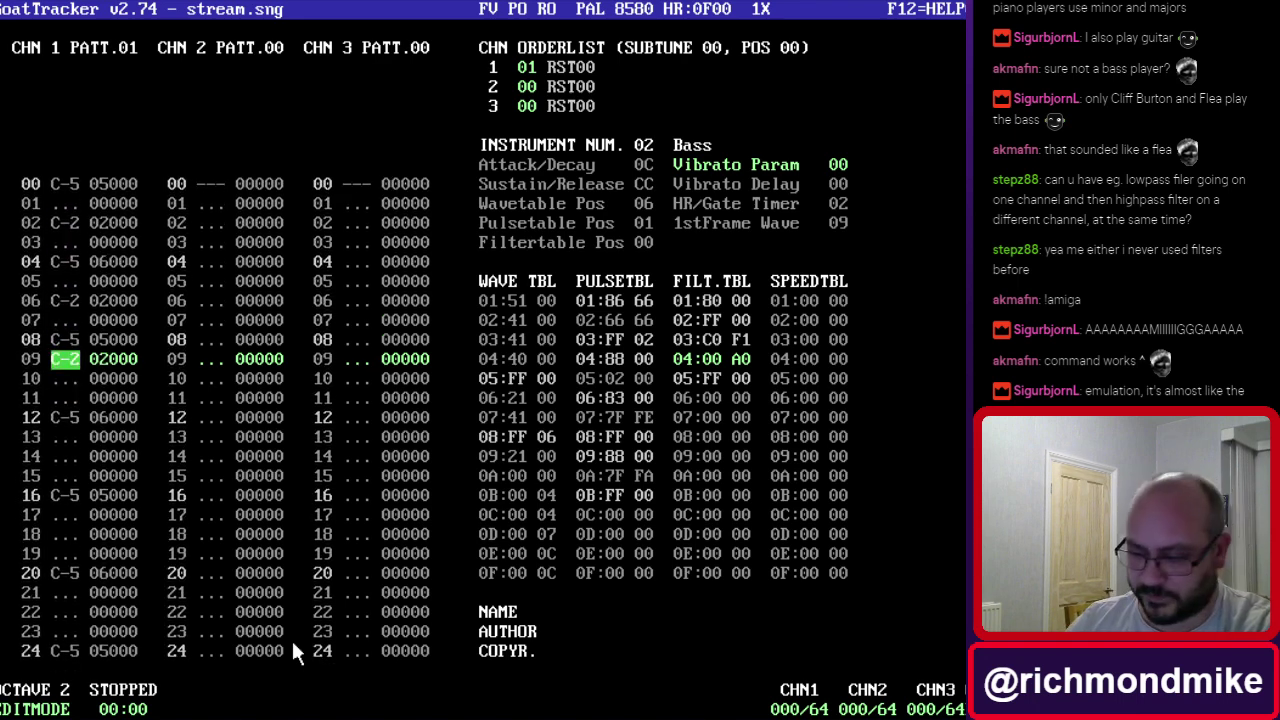
key(BackSpace)
key(z)
key(Up)
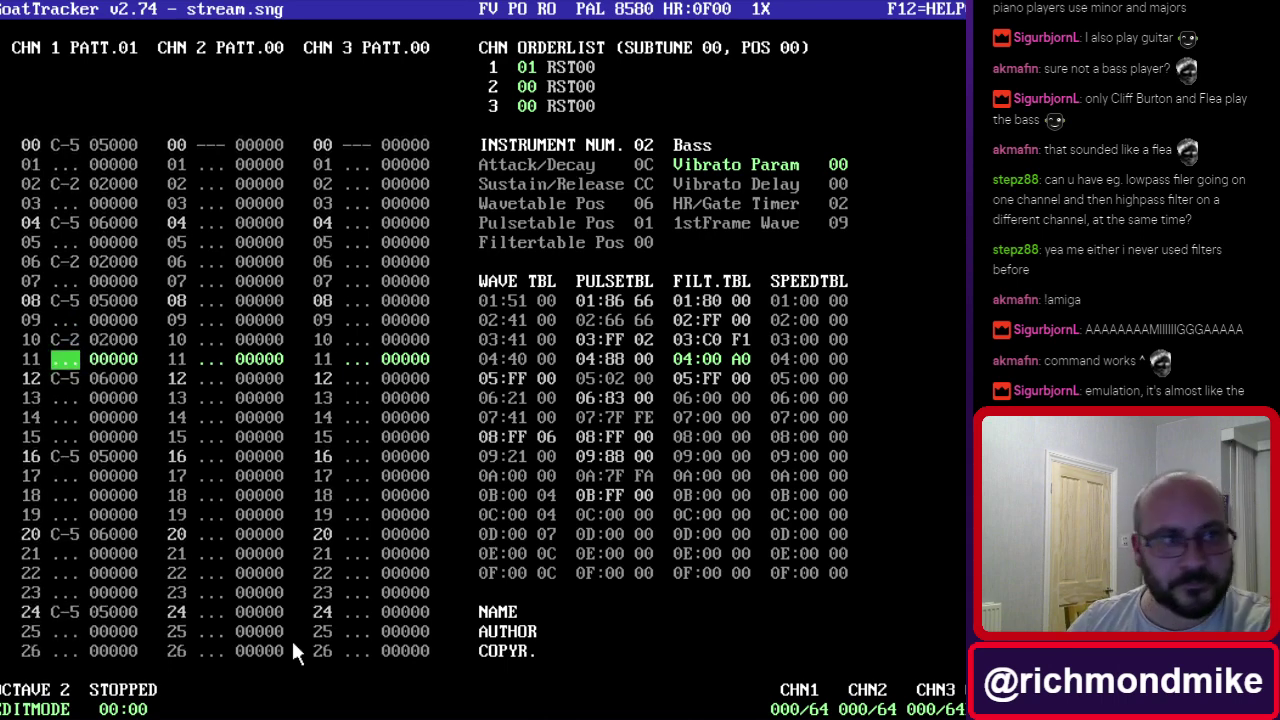
key(BackSpace)
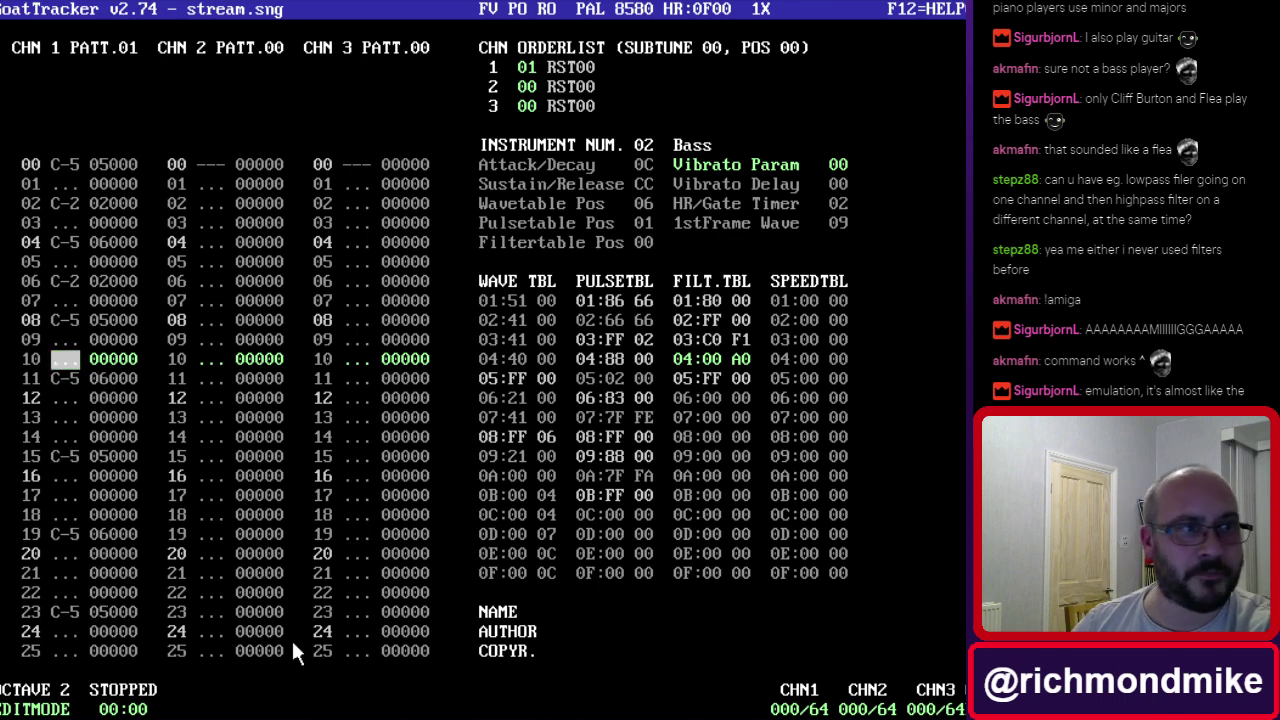
key(z)
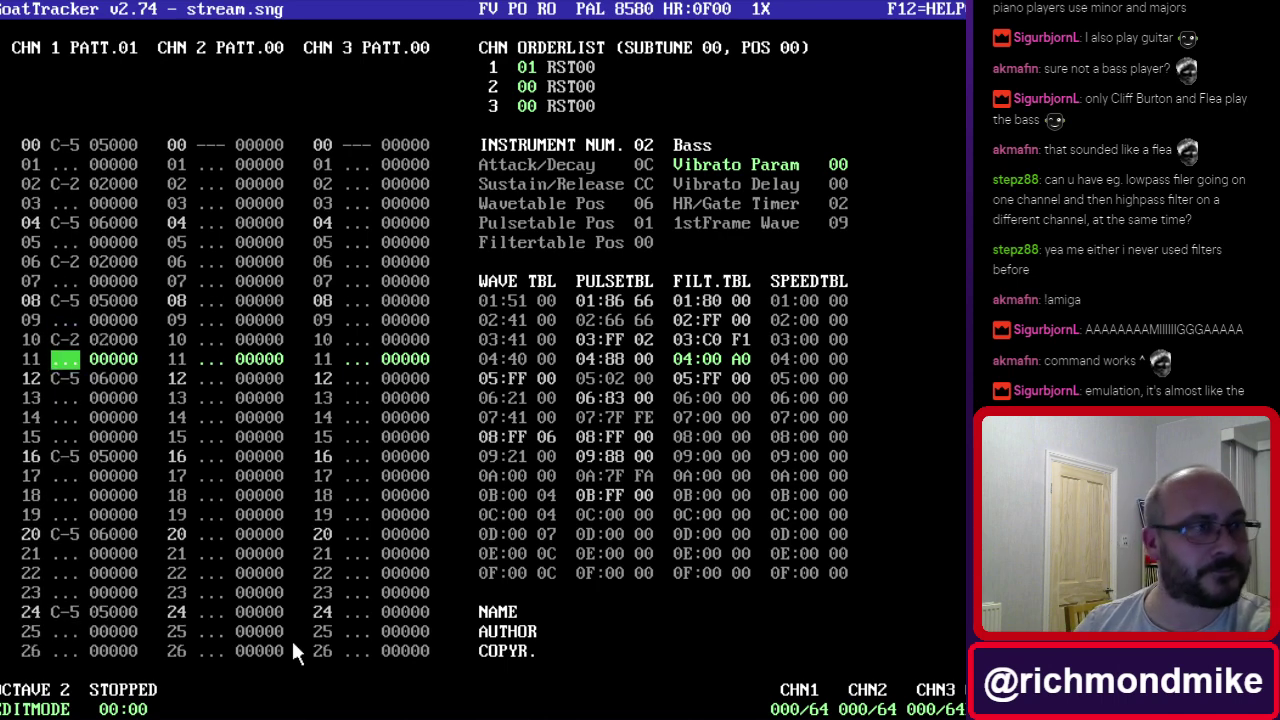
Play the song from the beginning to hear the drums with the new bass notes, and stop playback.
key(Up)
key(F1)
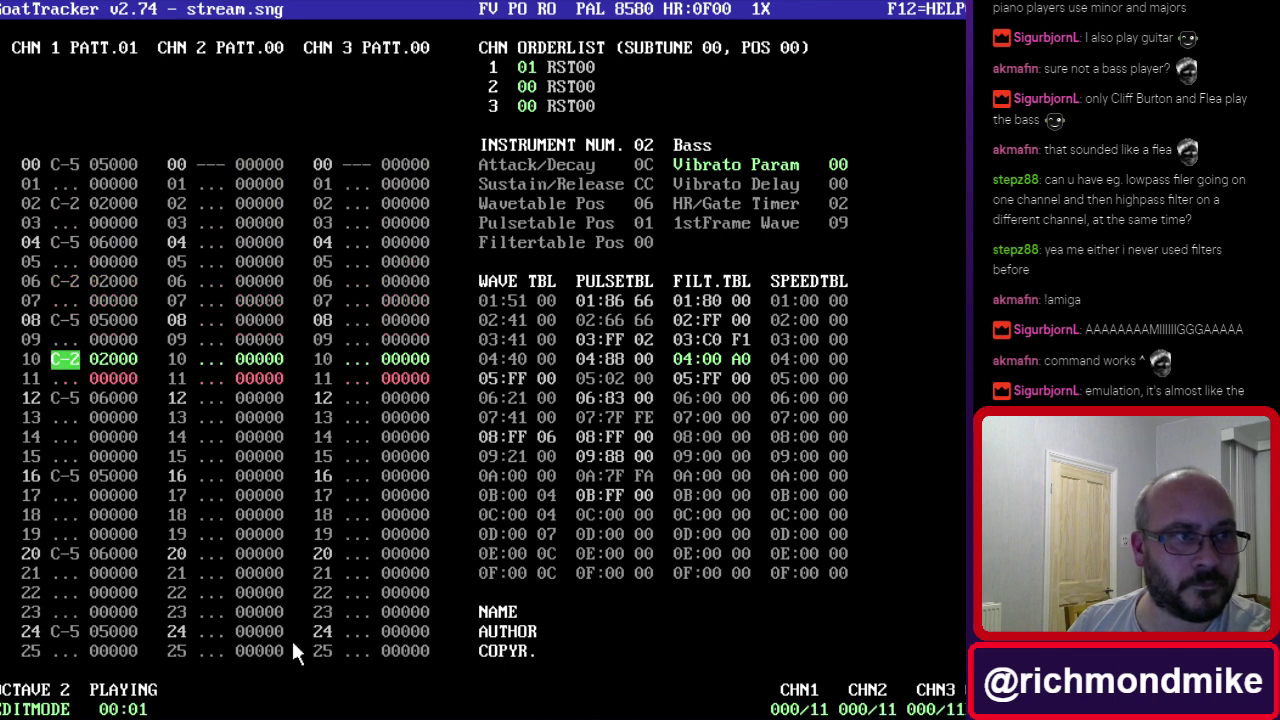
key(F4)
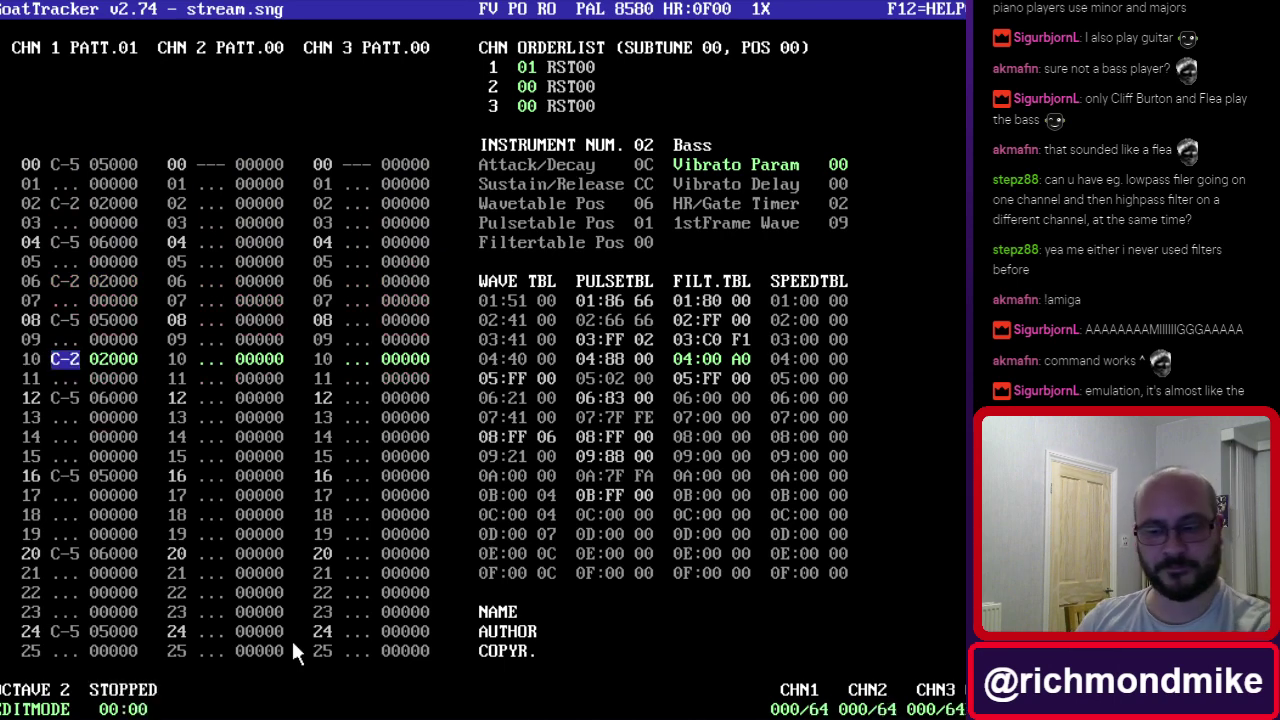
key(F1)
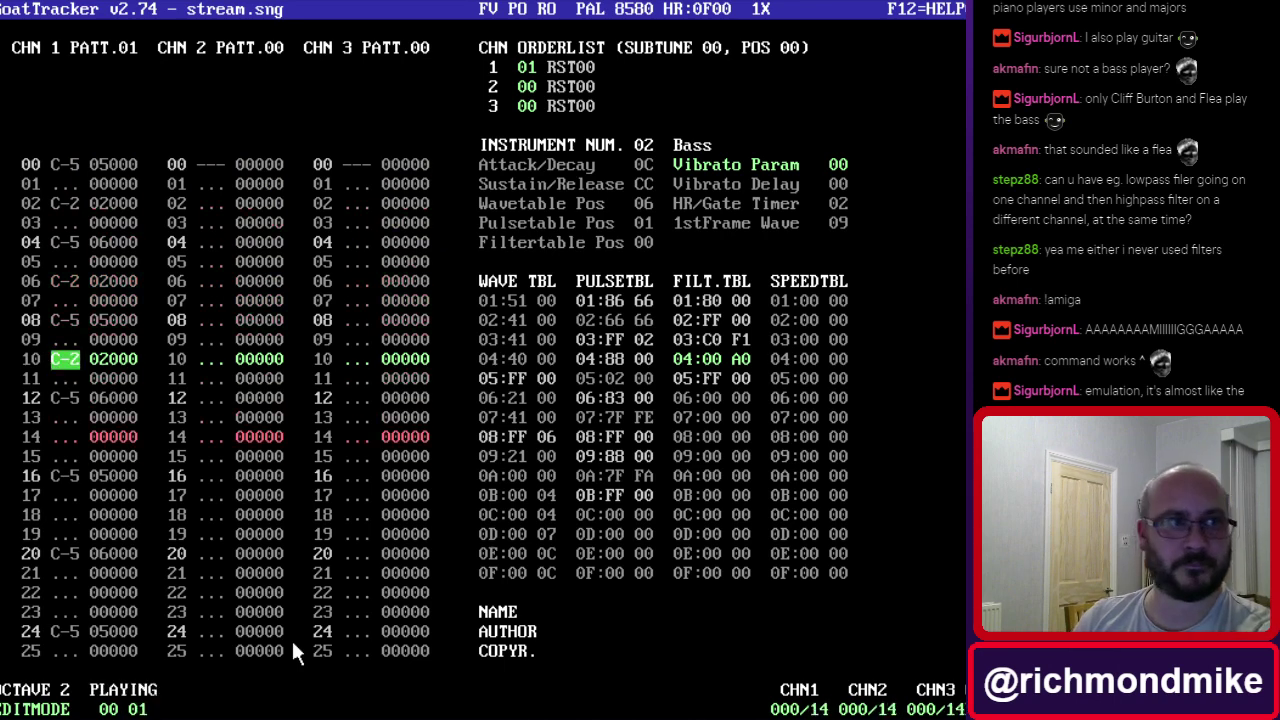
key(F4)
Add a C-2 bass note at row 14 of channel 1.
key(Down)
key(Down)
key(Down)
key(Down)
key(Down)
key(Down)
key(Down)
key(Down)
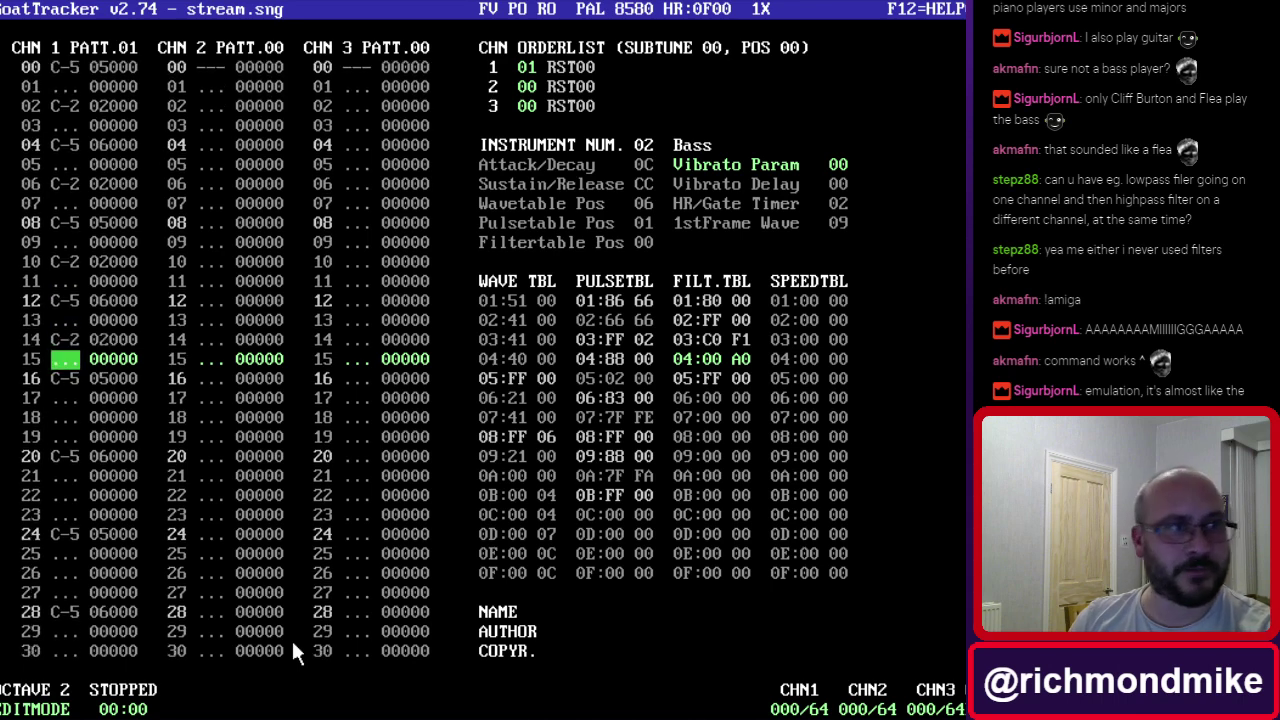
Enter F-2 bass notes at rows 18, 22, 26 and 30 of channel 1.
key(v)
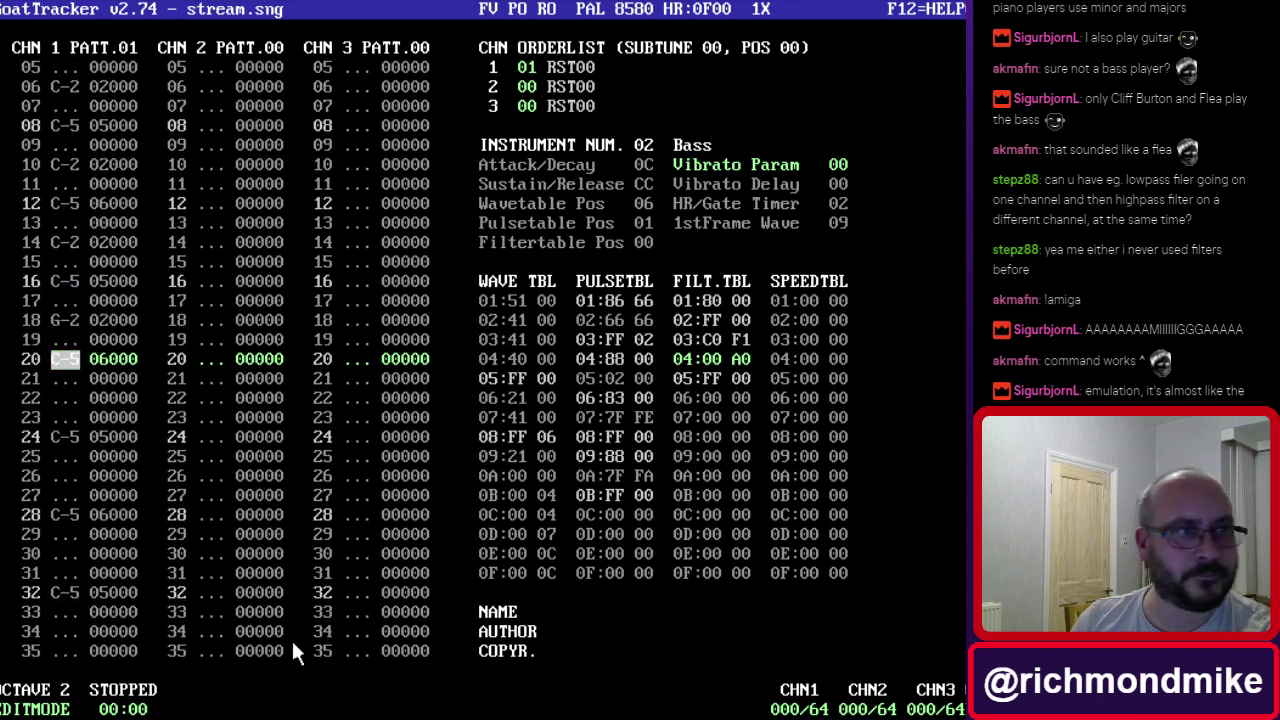
key(Down)
key(Down)
key(Down)
key(v)
key(Down)
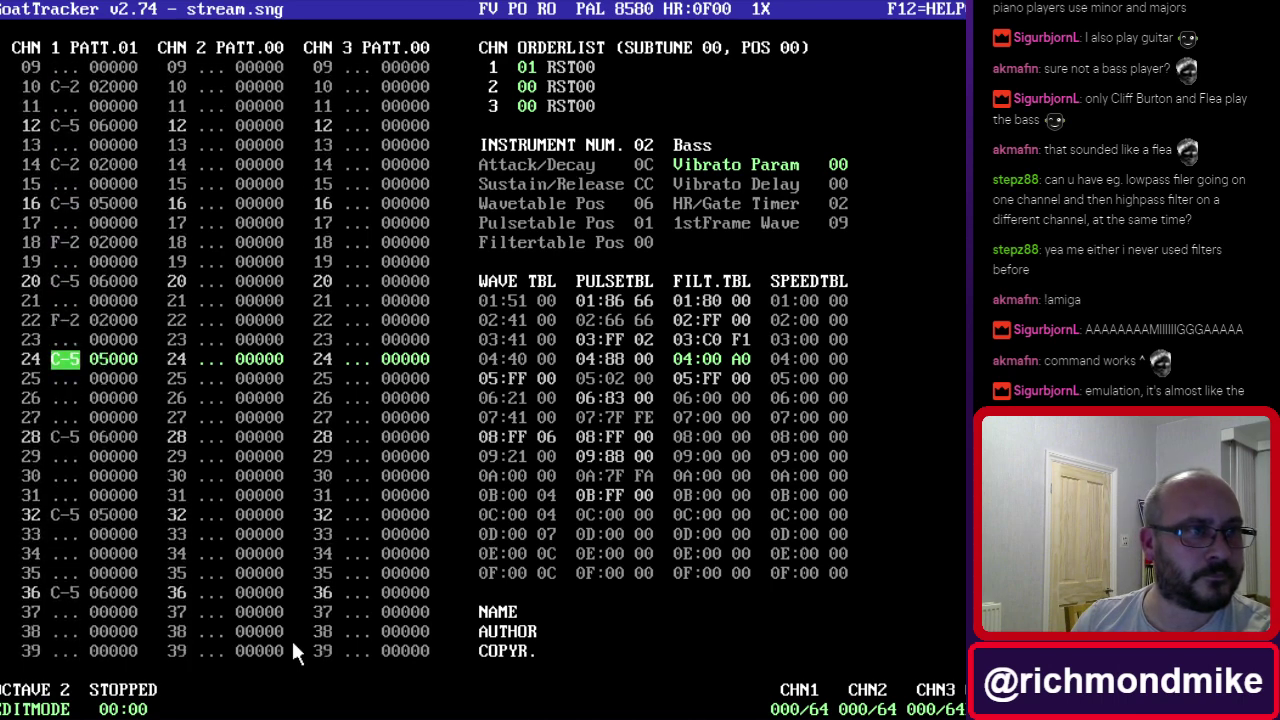
key(Down)
key(Down)
key(v)
key(Down)
key(Down)
key(Down)
key(v)
Enter G-2 bass notes at rows 34, 38, 42 and 46 of channel 1.
key(Down)
key(Down)
key(Down)
key(b)
key(Down)
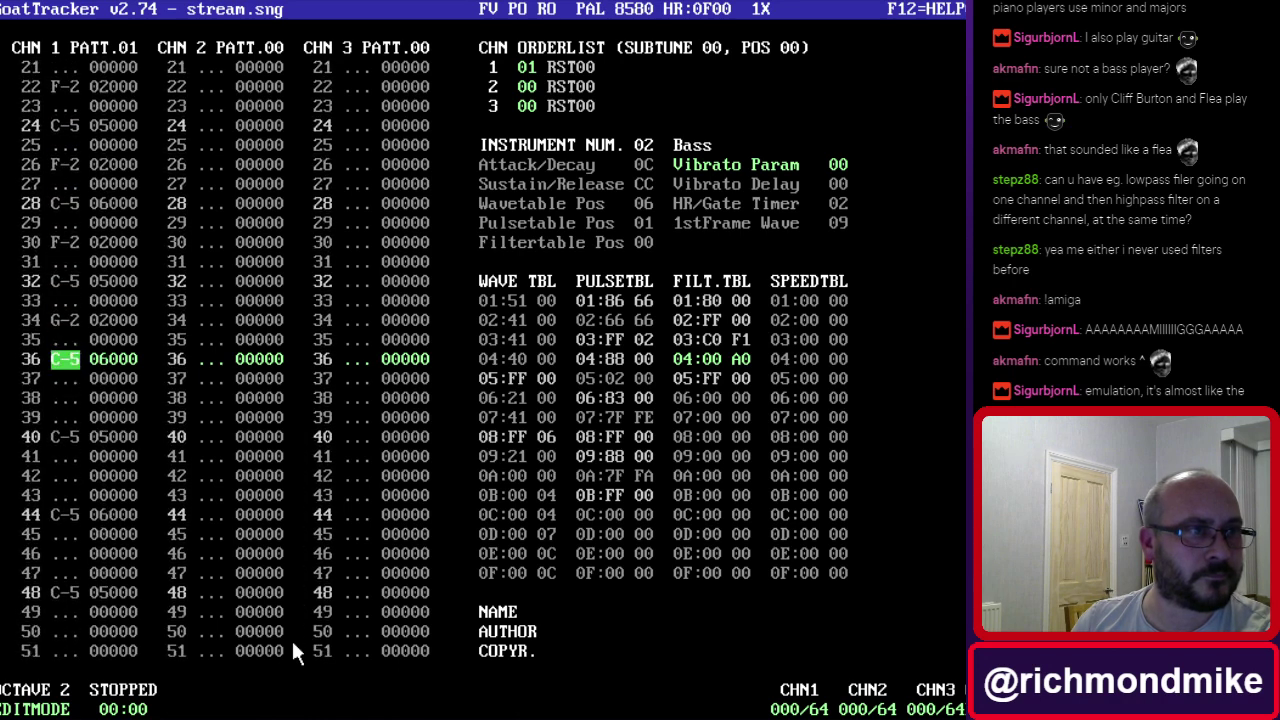
key(Down)
key(Down)
key(b)
key(Down)
key(Down)
key(Down)
key(b)
key(Down)
key(Down)
key(Down)
Enter C-2 bass notes at rows 50, 54, 58 and 62 of channel 1.
key(Down)
key(Down)
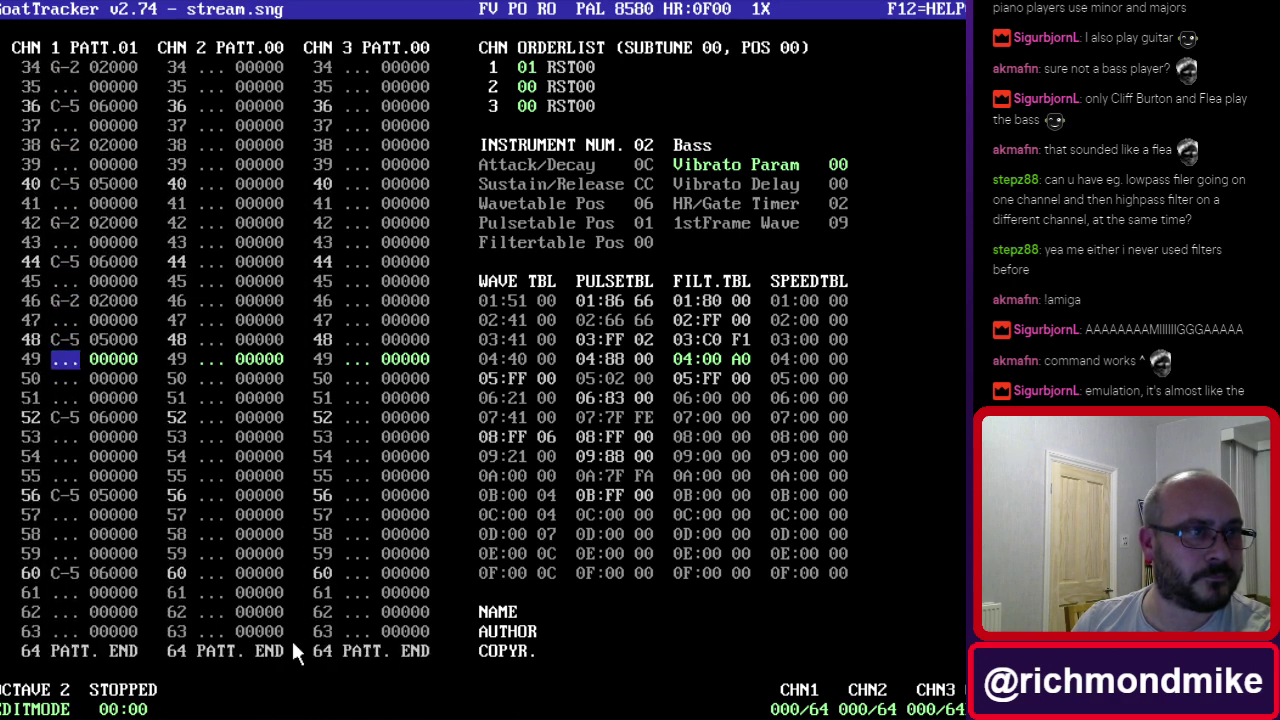
key(Down)
key(Down)
key(z)
key(Down)
key(Down)
key(Down)
key(z)
key(Down)
key(Down)
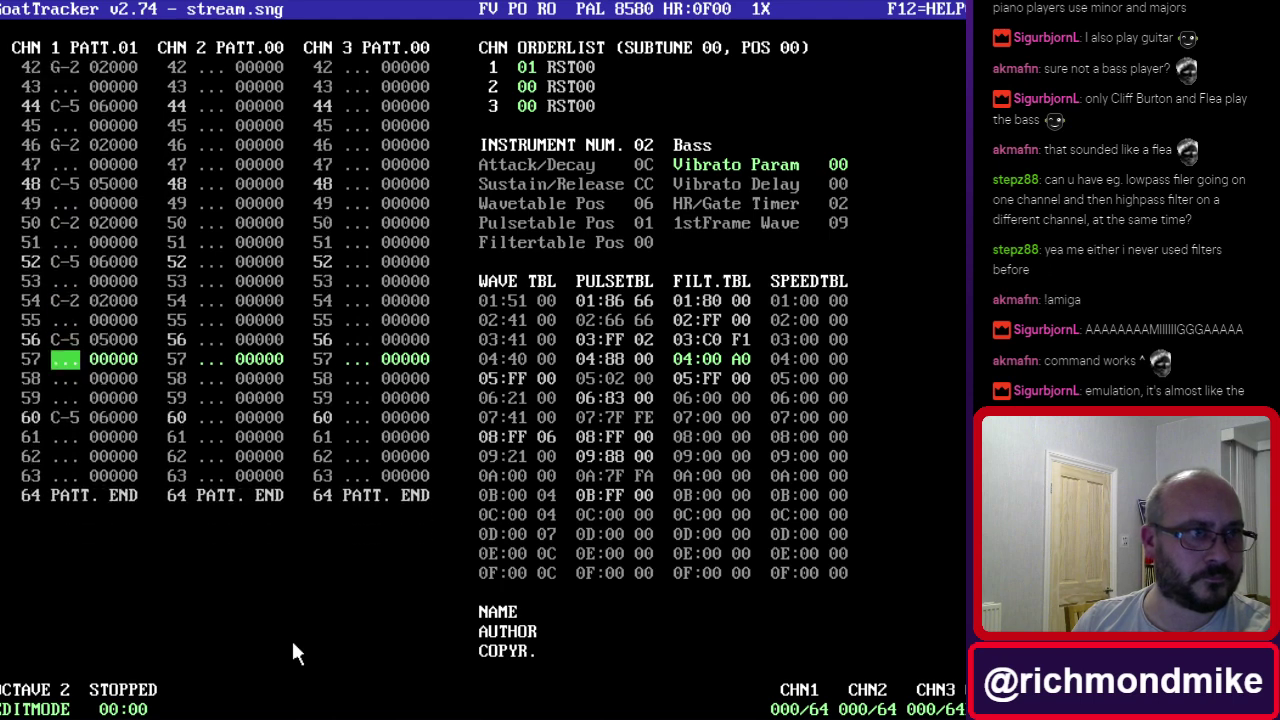
key(Down)
key(z)
key(Down)
key(Down)
key(Down)
key(z)
Play the song from the beginning to hear the full bassline, move to row 00 of channel 2, and stop playback.
key(F1)
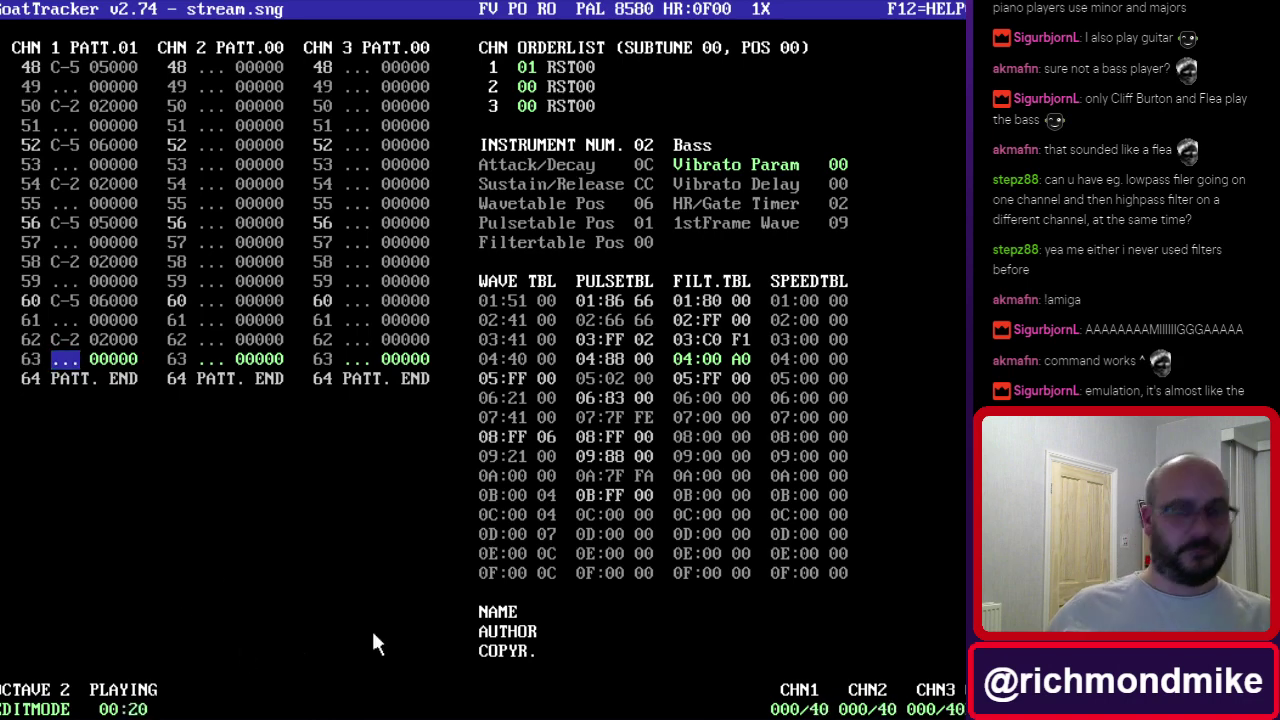
key(Down)
key(Right)
key(Right)
key(Right)
key(Right)
key(Right)
key(Right)
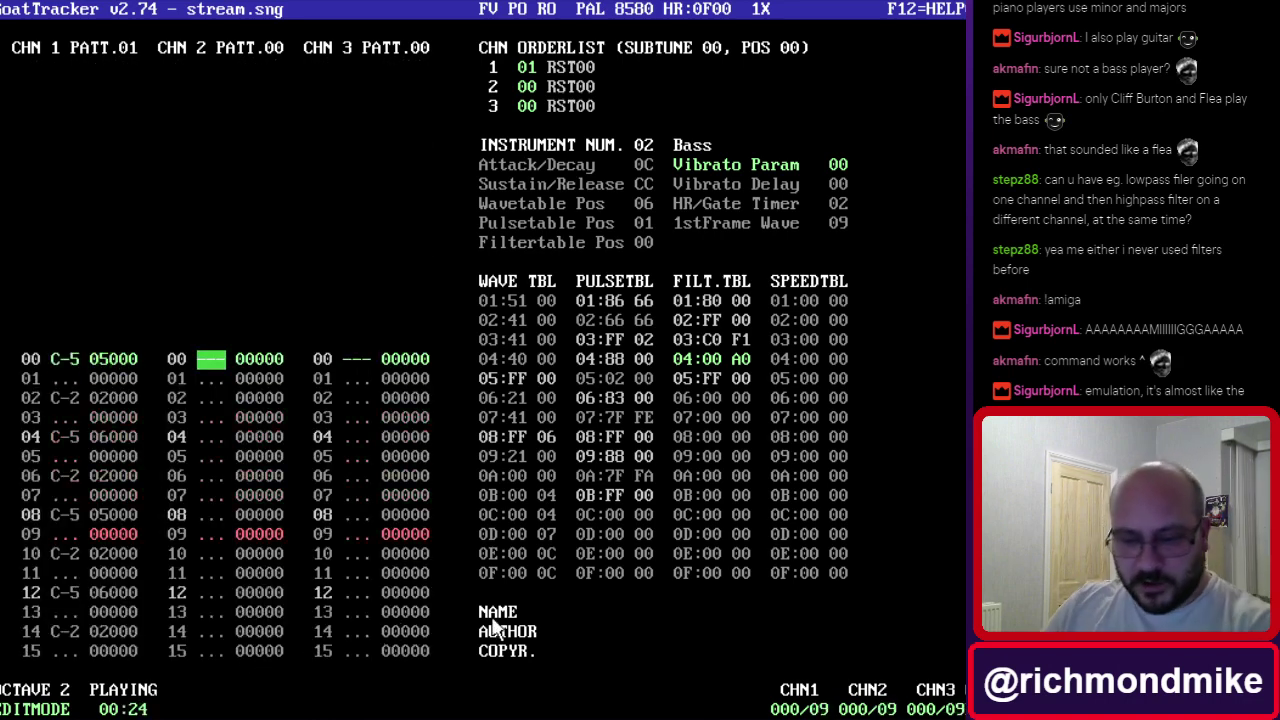
key(F4)
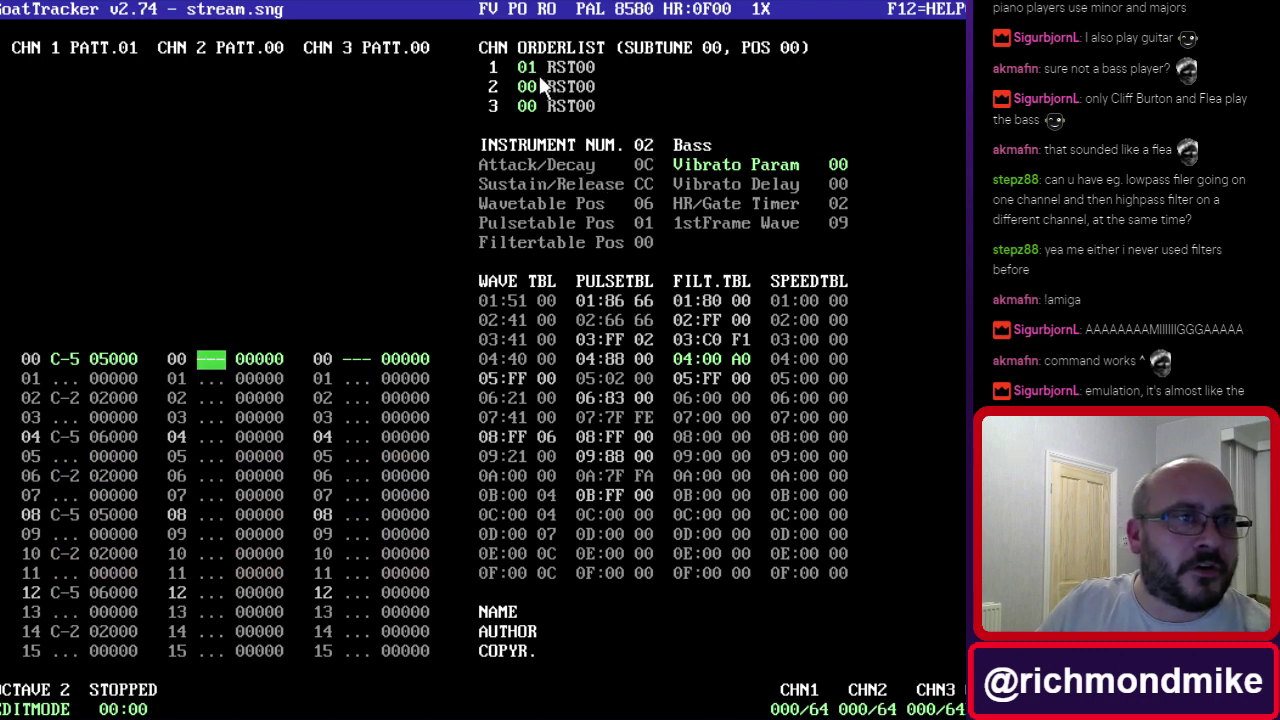
Assign pattern 02 to channel 2 in the orderlist and open that pattern for editing.
click(534, 86)
text(2)
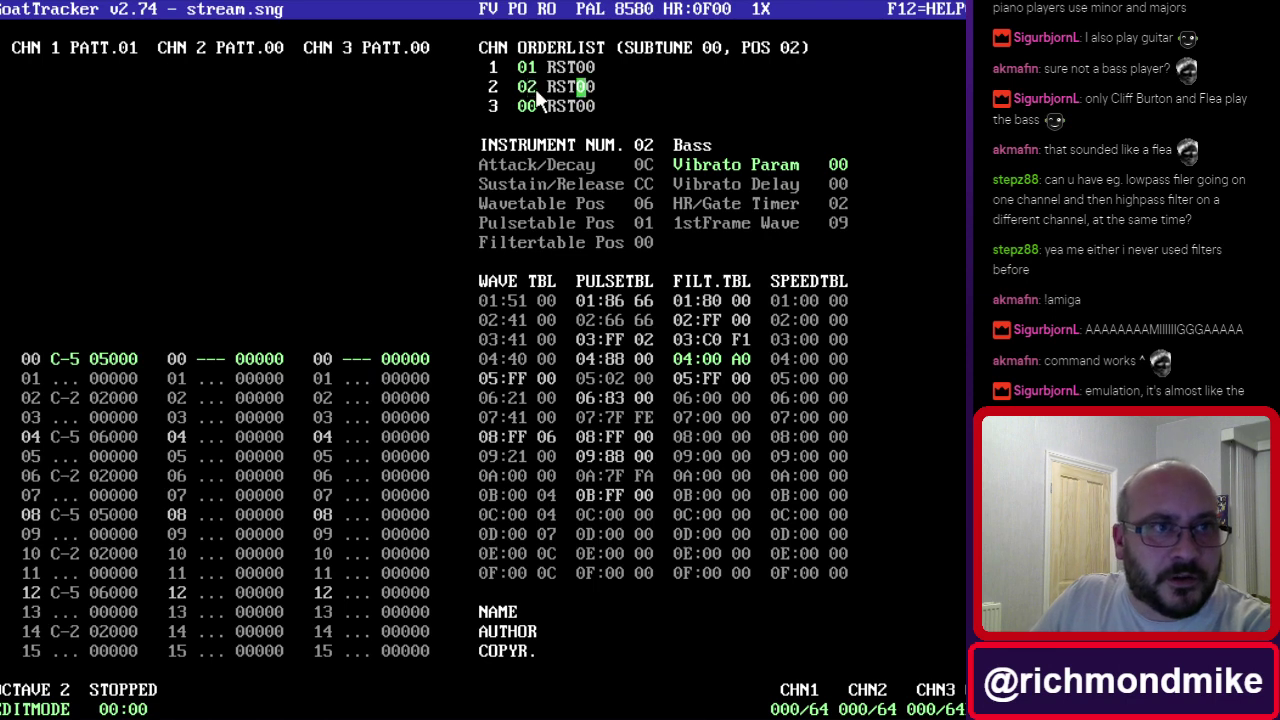
key(Return)
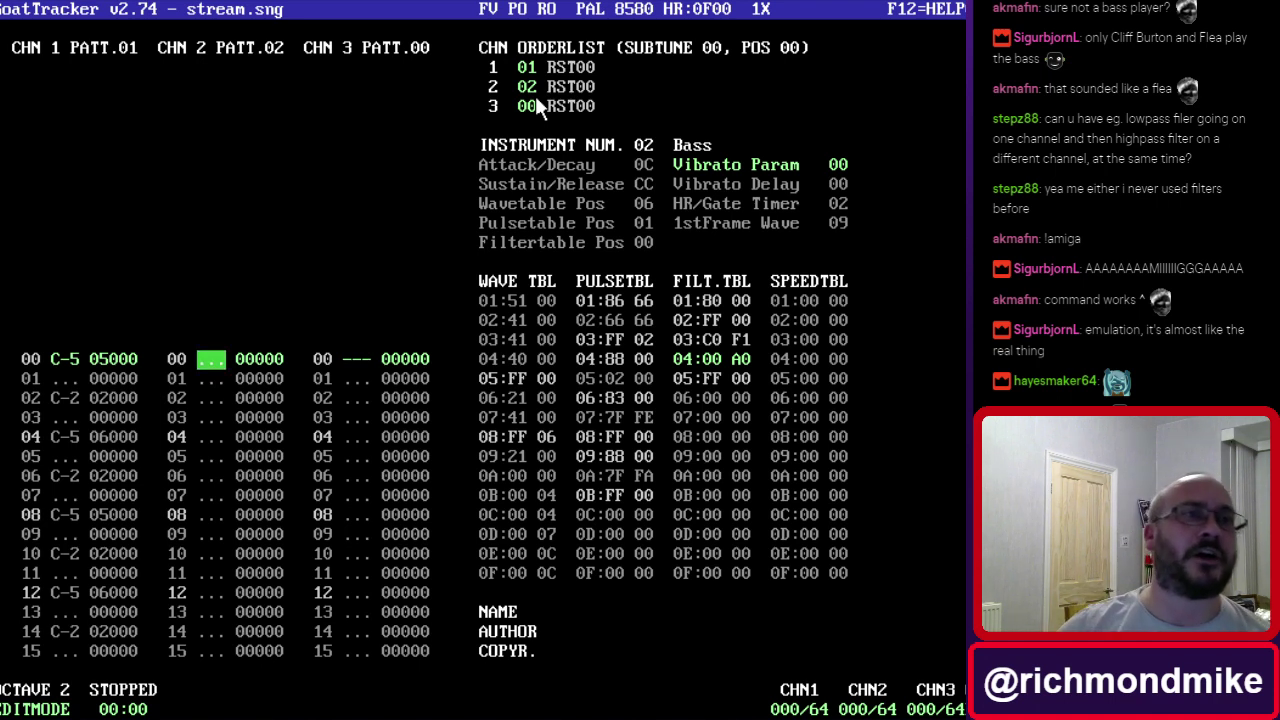
click(535, 96)
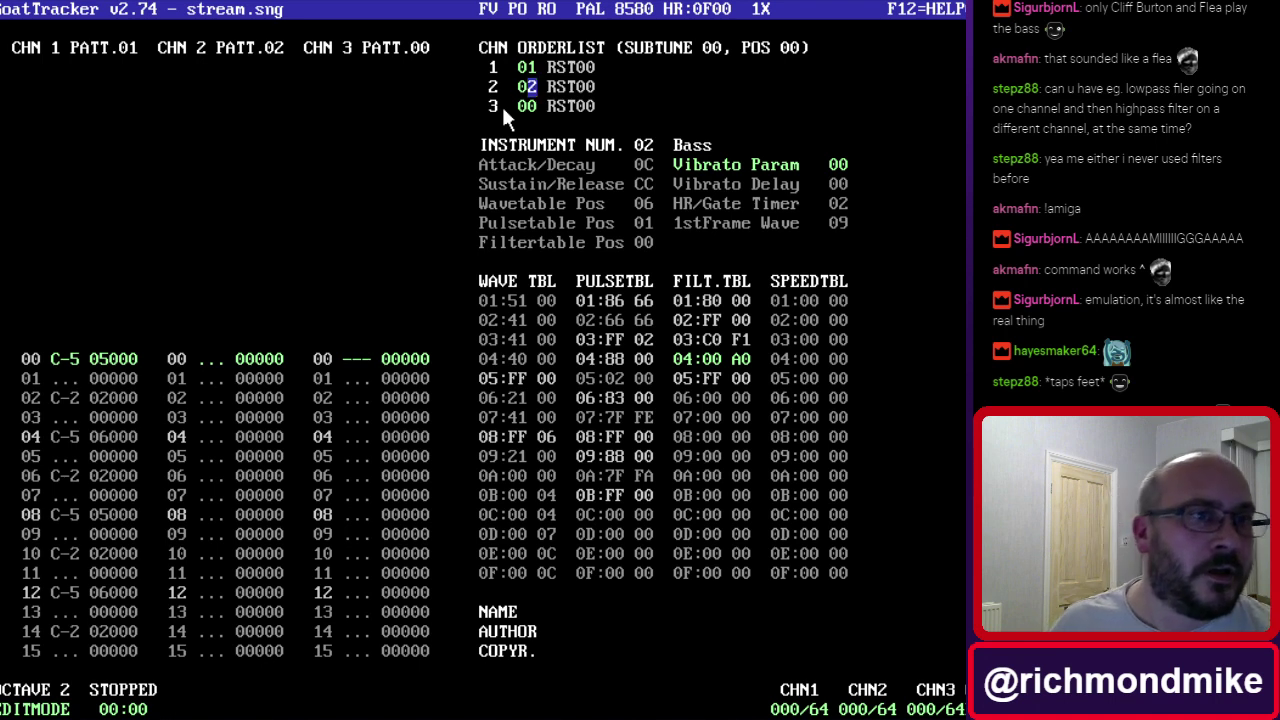
key(Tab)
key(Tab)
key(Tab)
key(Tab)
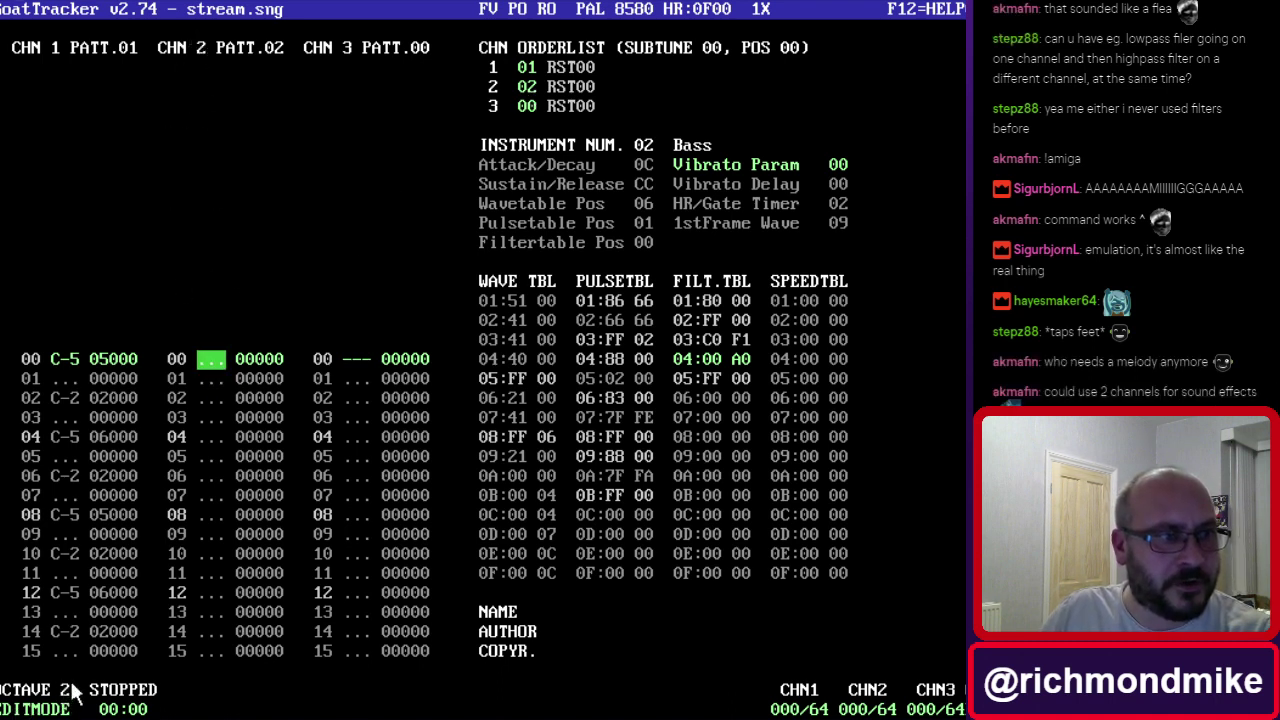
Enter C-4 notes with the Hihat instrument (07) at rows 02 and 03 of channel 2.
click(646, 147)
click(646, 147)
click(646, 147)
click(646, 147)
click(646, 147)
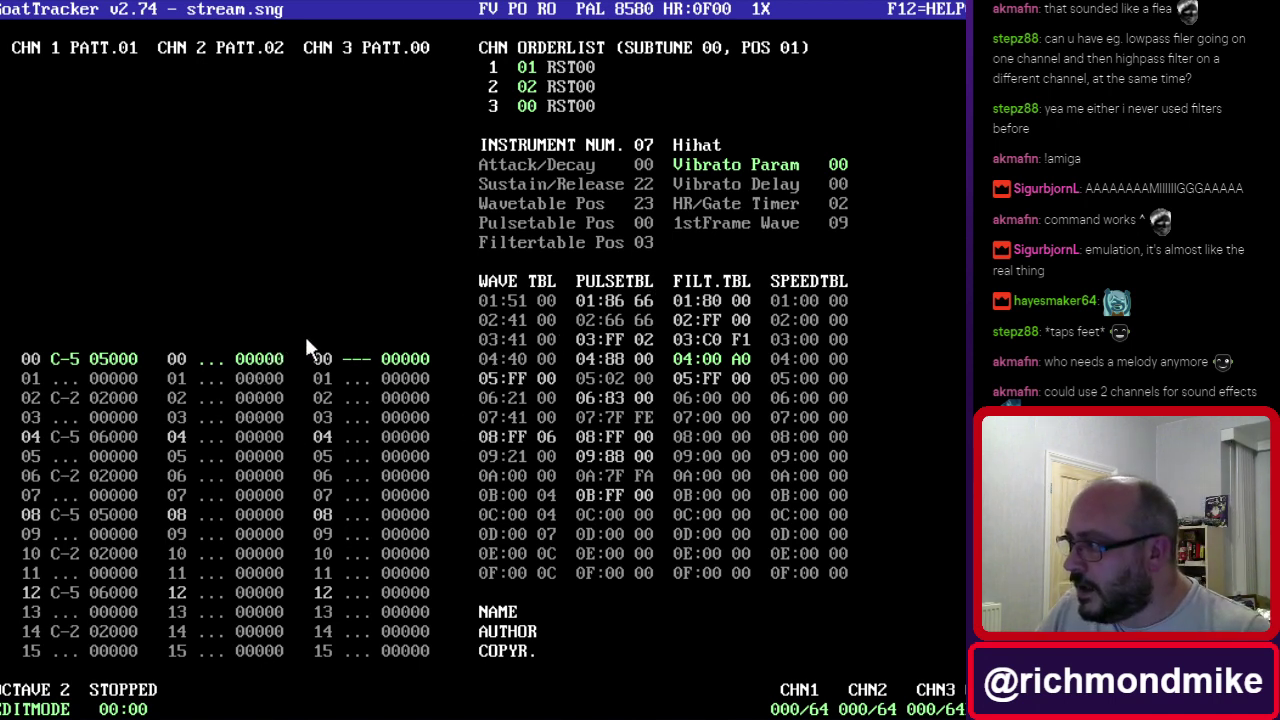
click(211, 370)
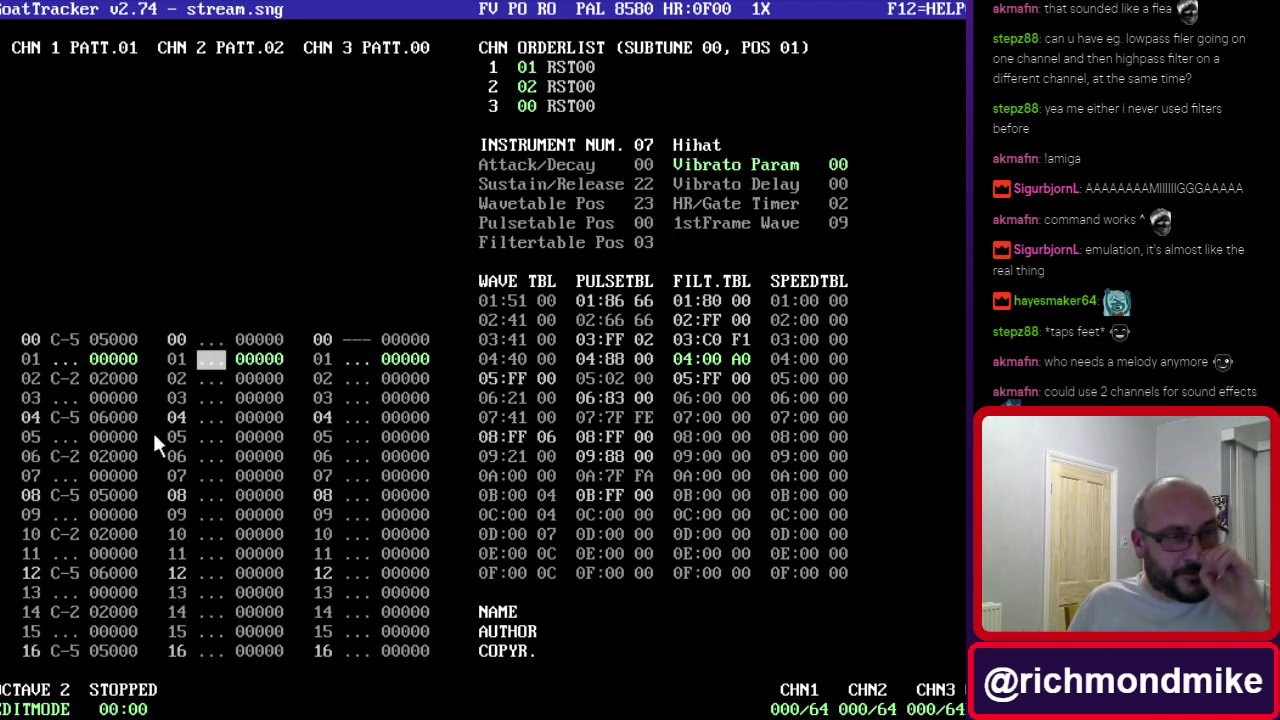
key(Down)
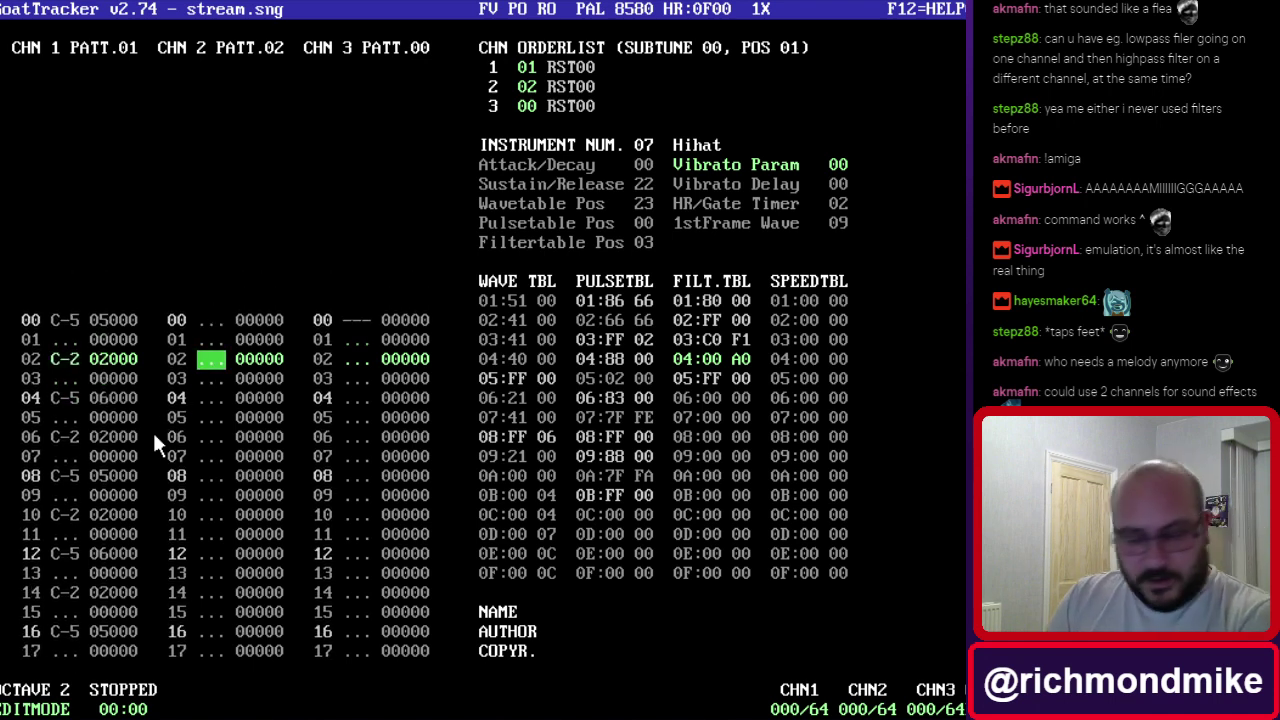
key(i)
key(i)
key(Down)
key(Down)
key(Down)
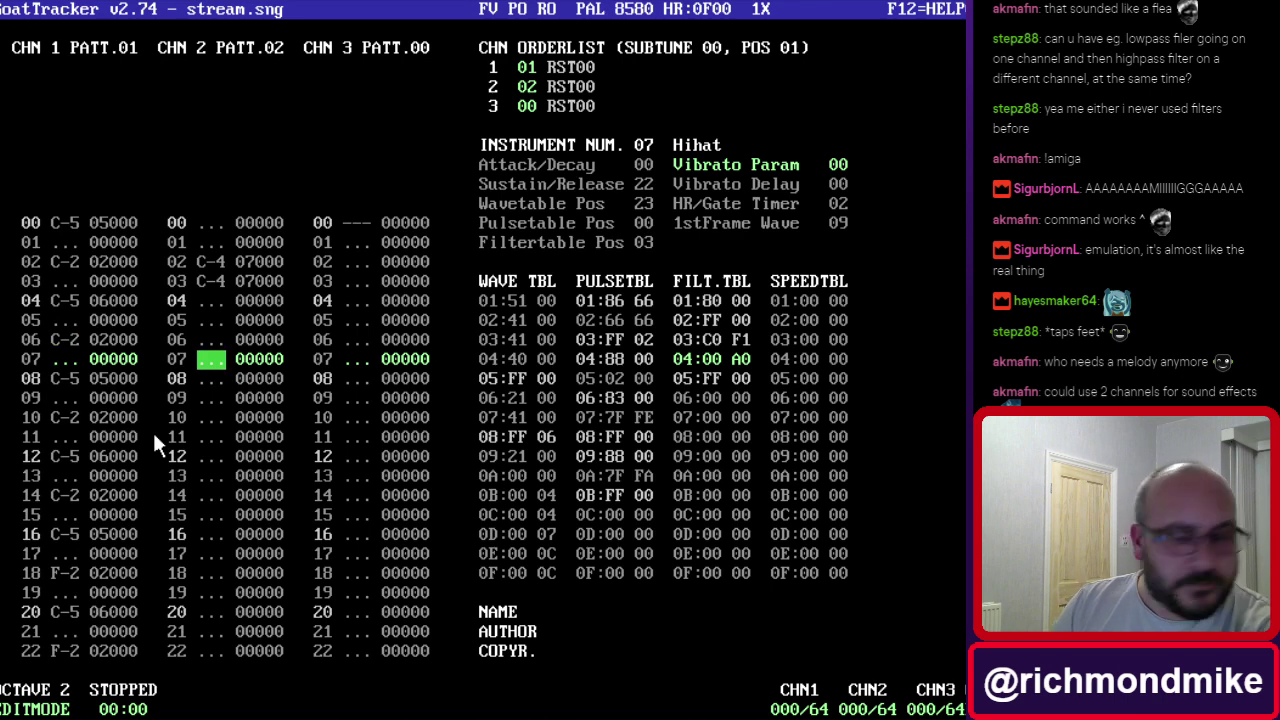
Play the song from the beginning to hear the new hi-hat notes, stop playback, and return to row 02 of channel 2.
key(F1)
key(F4)
key(Up)
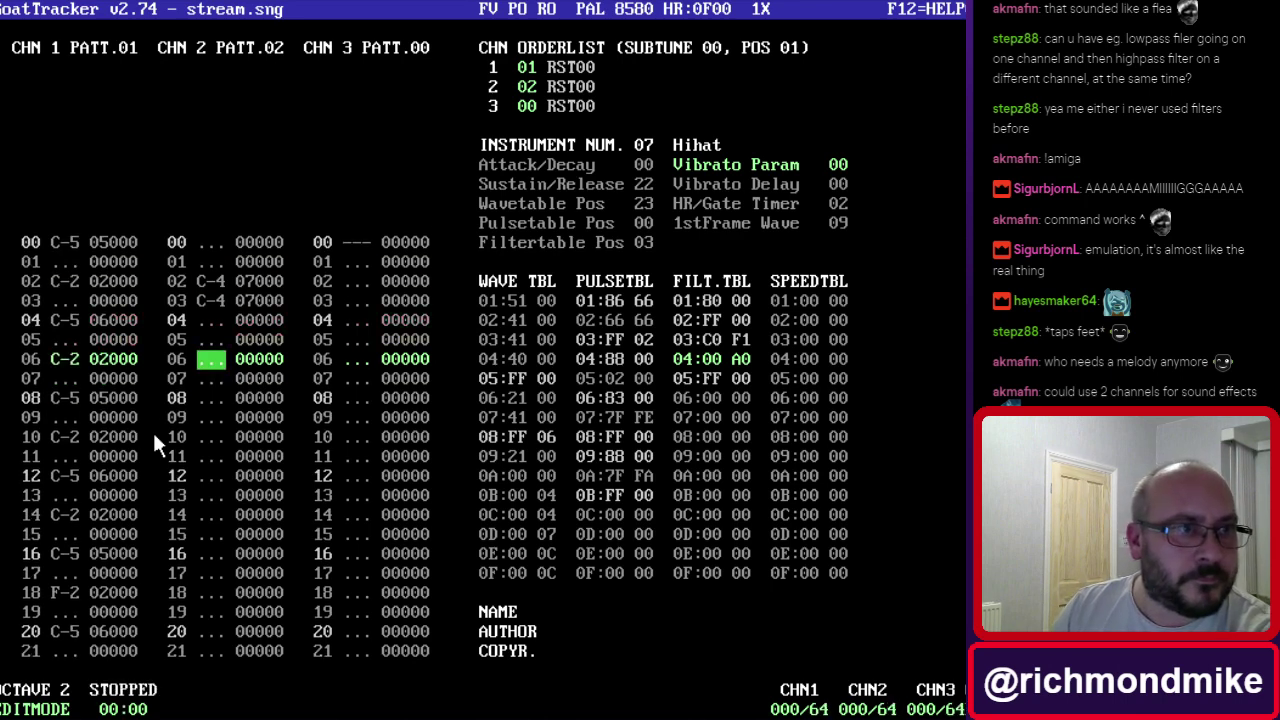
key(Up)
key(Up)
key(Up)
key(Up)
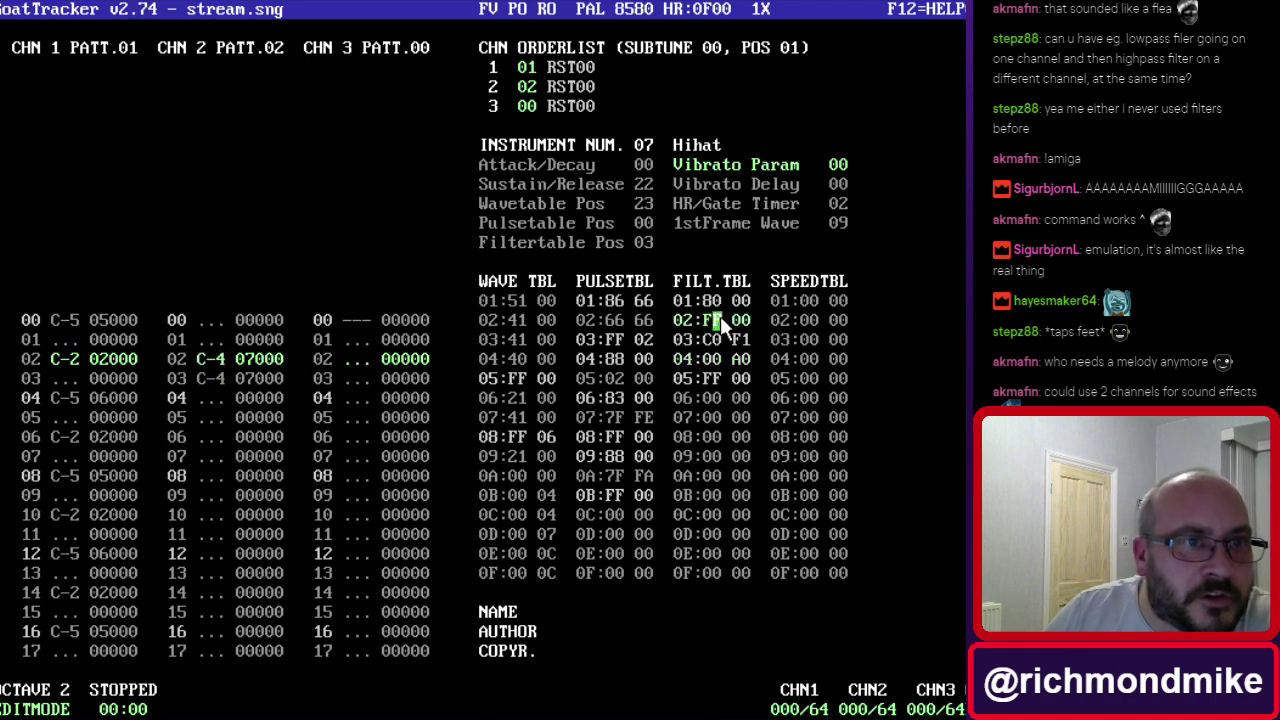
Set the right-hand value of filter table row 03 to F2 and play the song briefly to hear the hi-hat.
click(742, 339)
text(2)
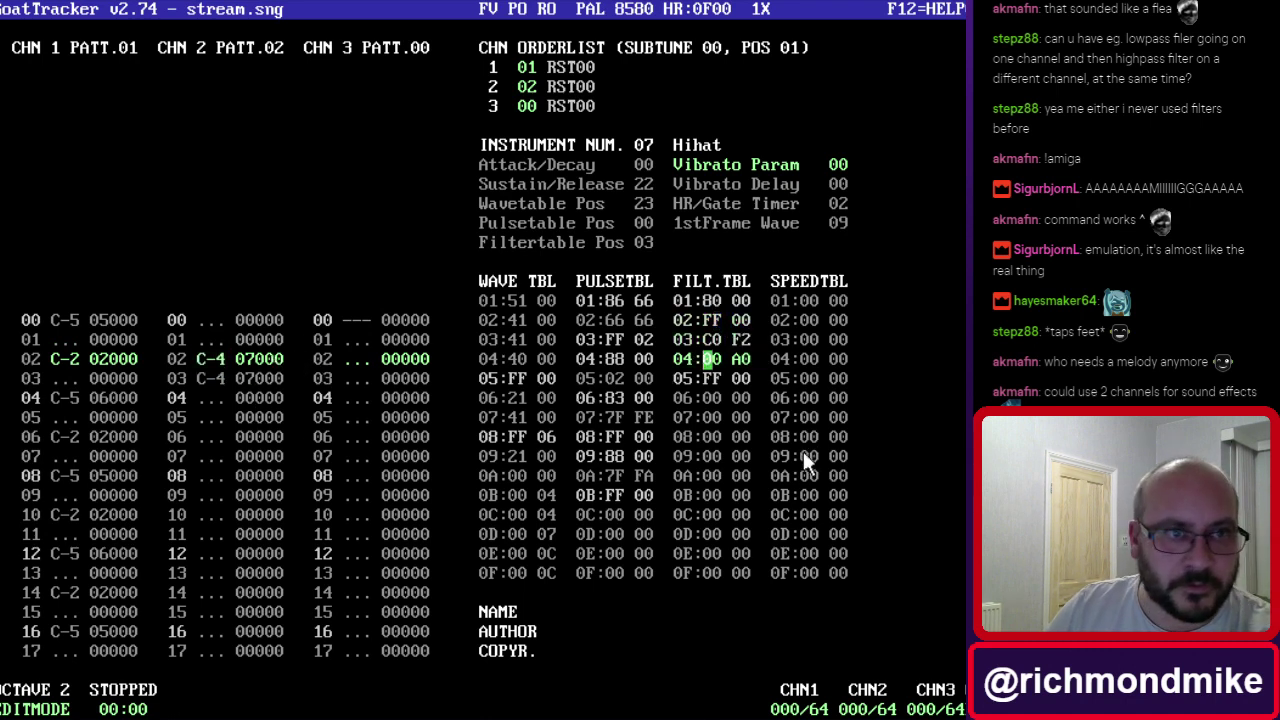
key(F1)
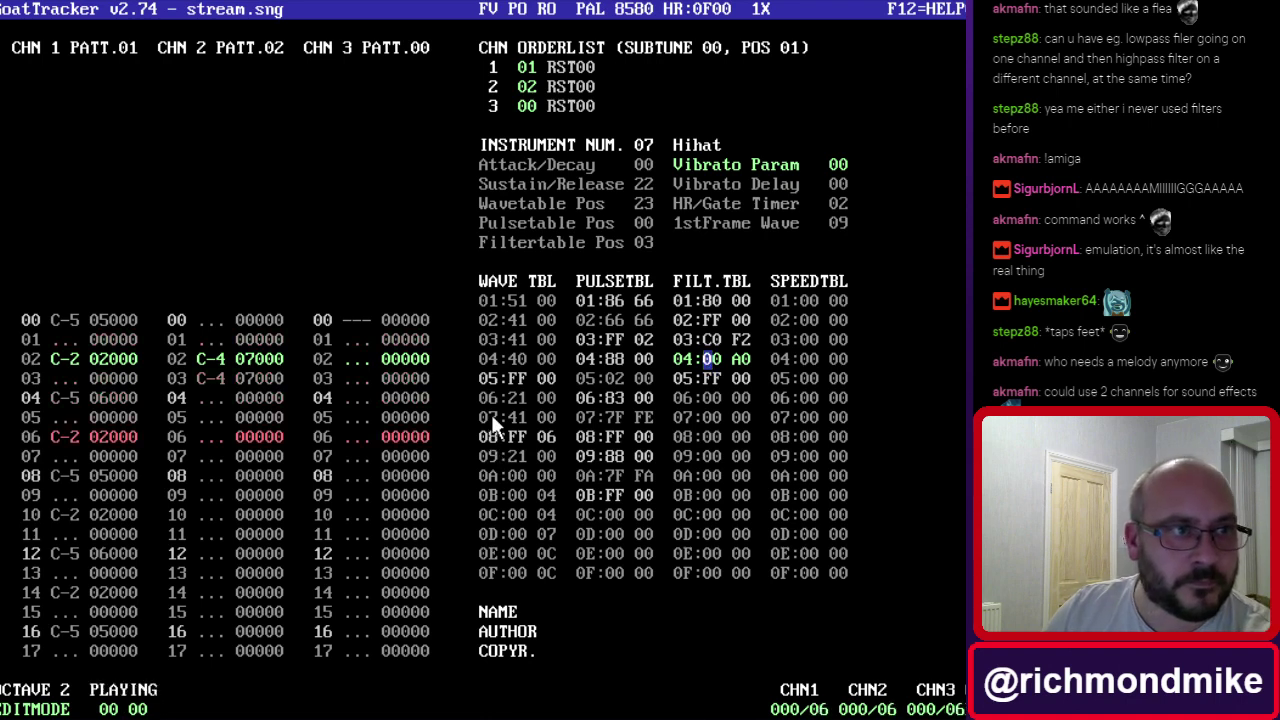
key(F4)
key(Tab)
key(Tab)
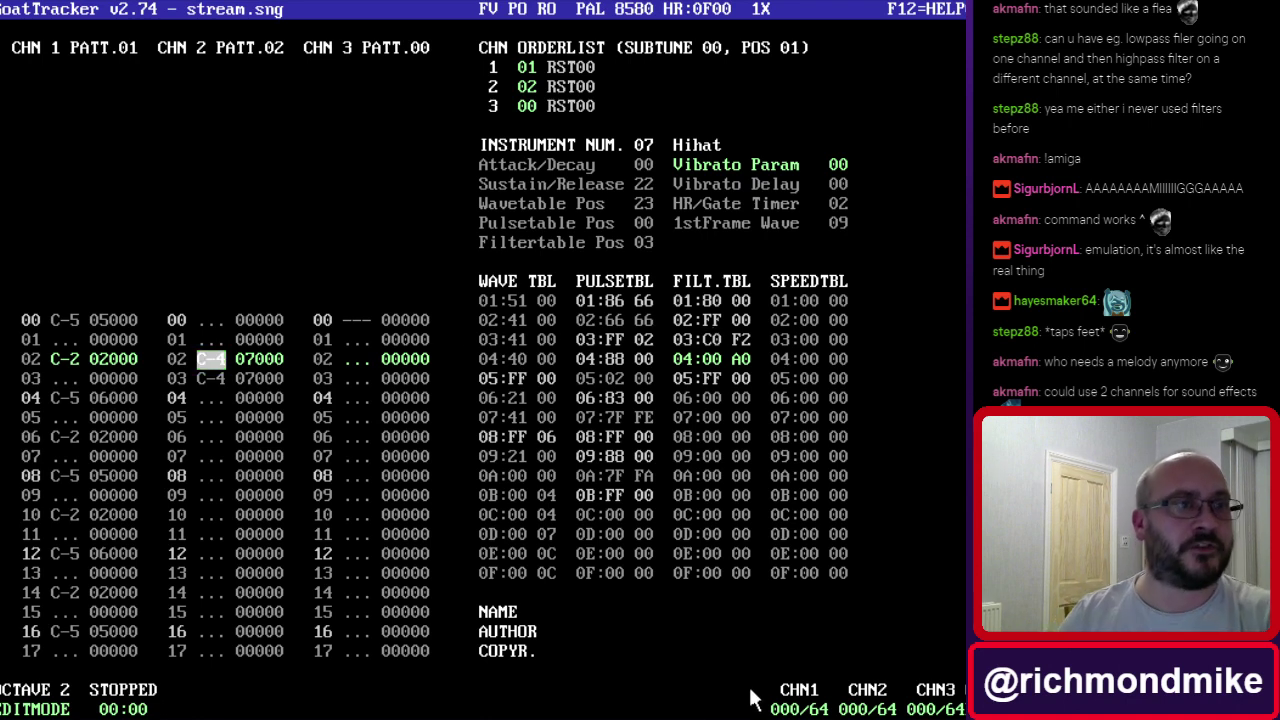
Enter Major Chord (instrument 03) notes in channel 2, C-7 at row 04 and C-6 at row 05.
key(Down)
key(Down)
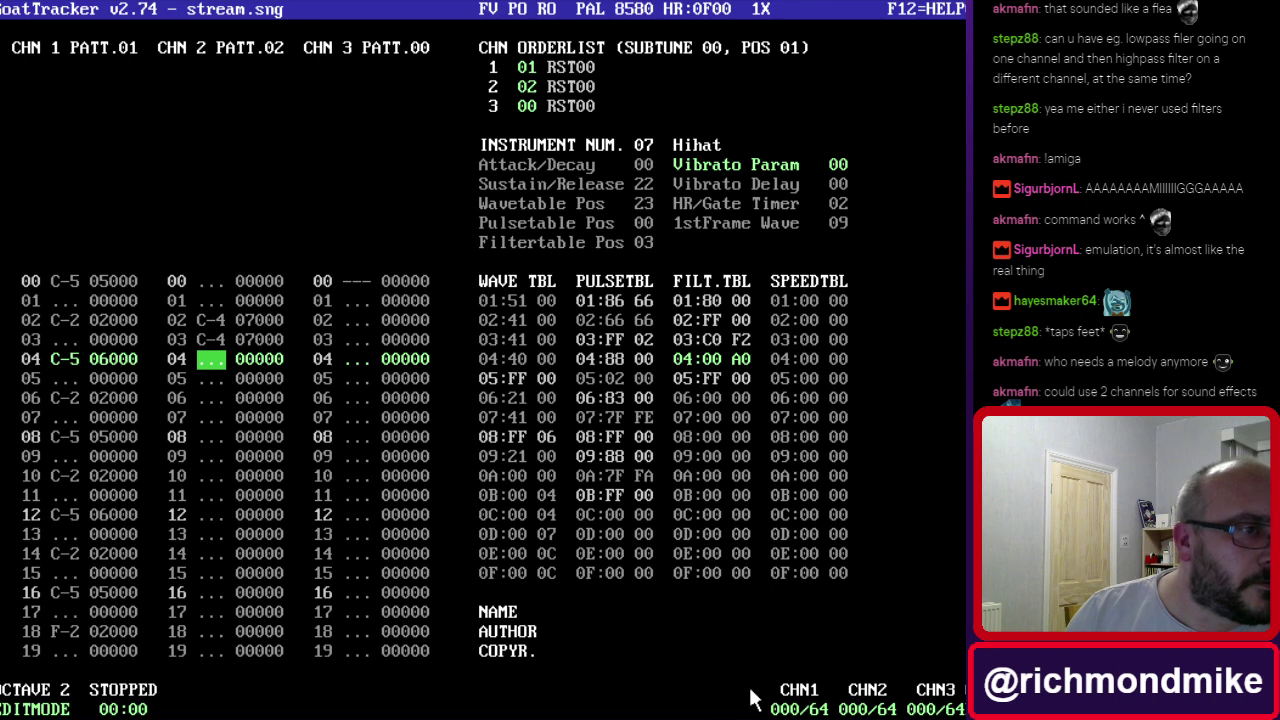
key(KP_Add)
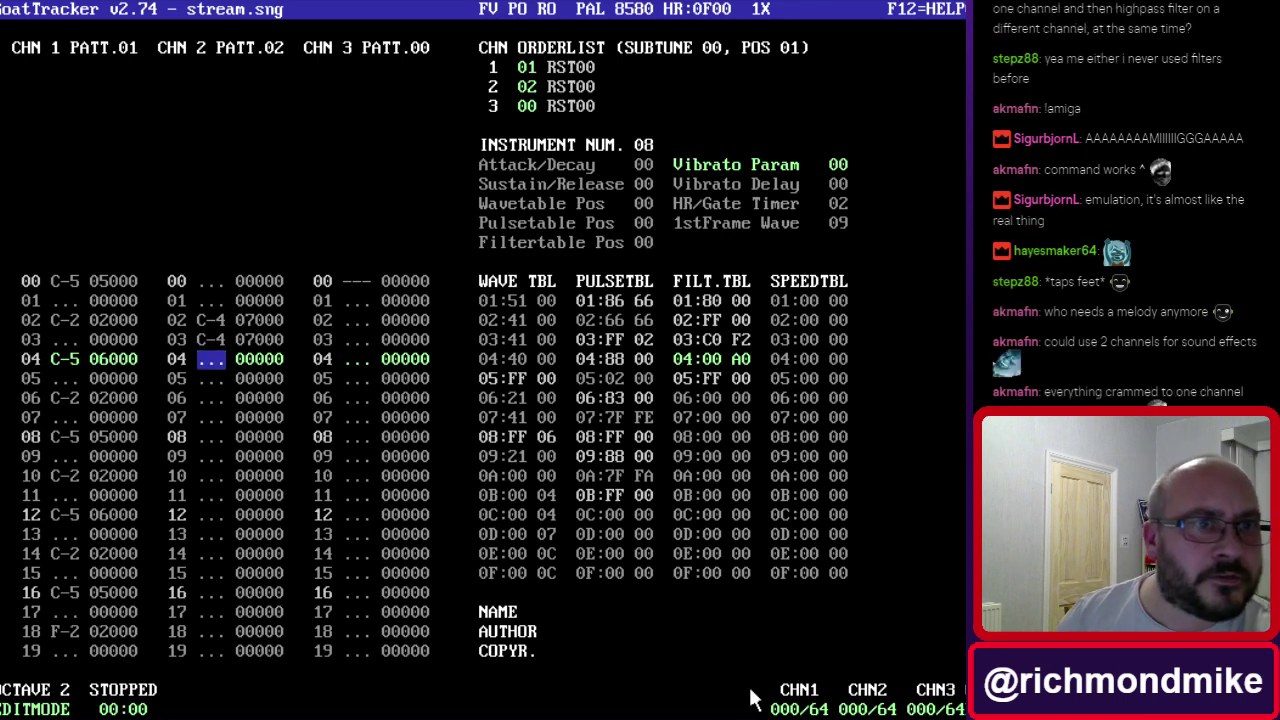
key(KP_Subtract)
key(KP_Subtract)
key(KP_Subtract)
key(KP_Subtract)
key(KP_Subtract)
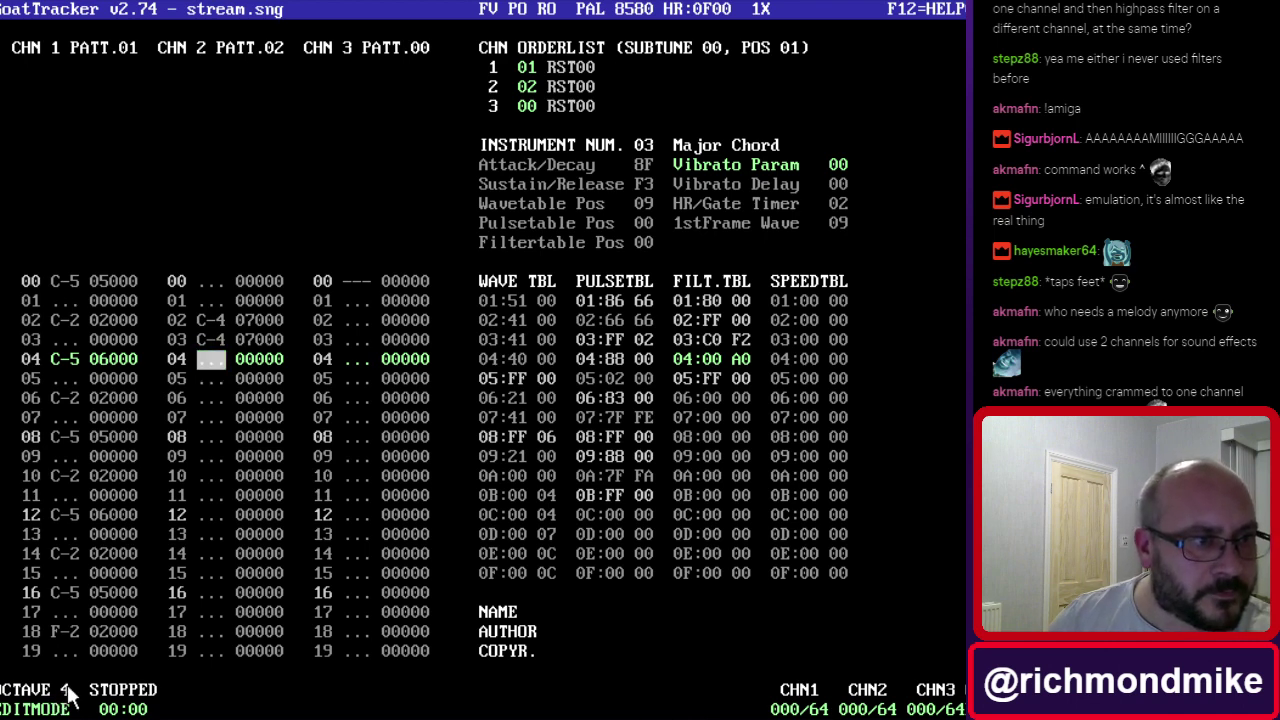
key(i)
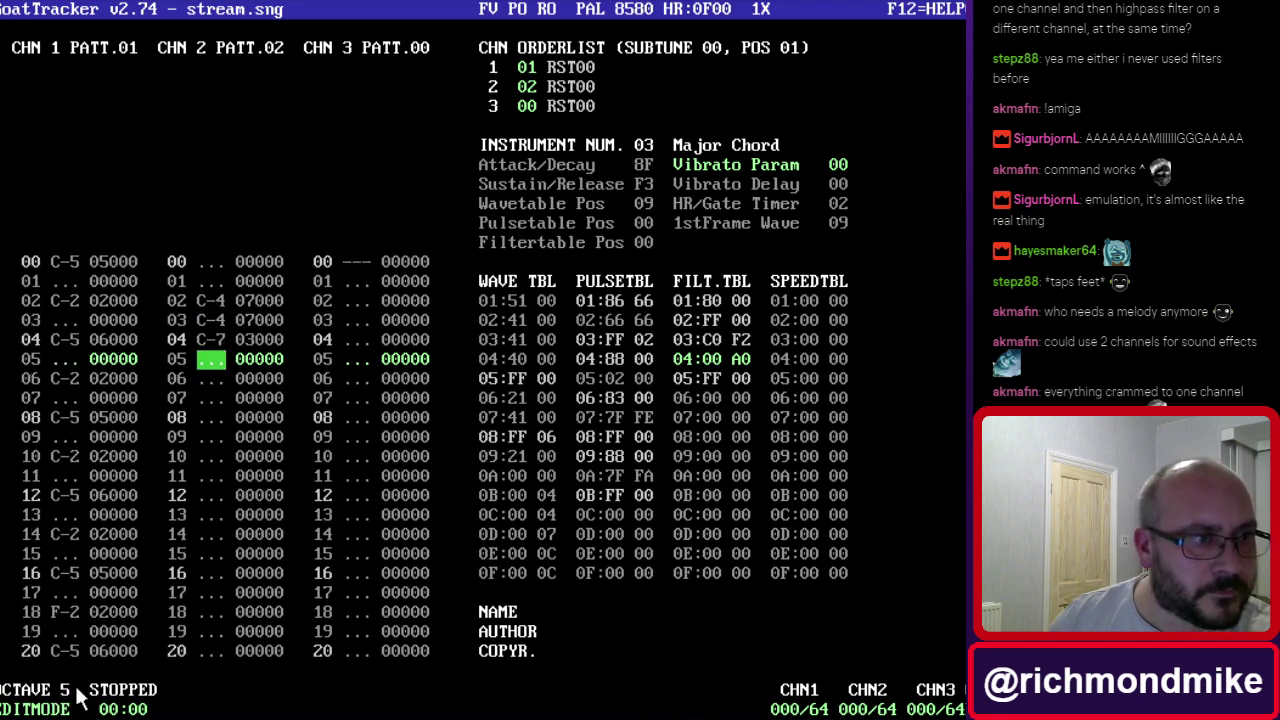
key(i)
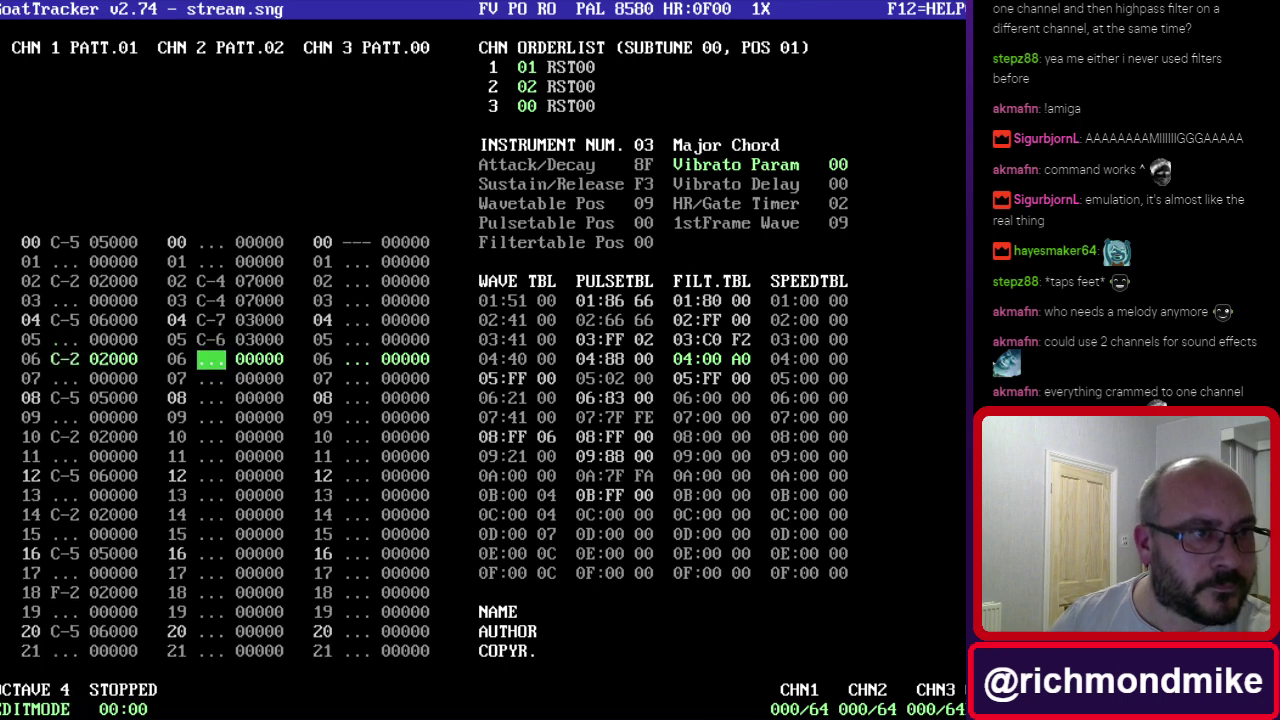
Replace the note at row 04 of channel 2 with C-6 and clear the note at row 05.
key(Up)
key(Up)
key(i)
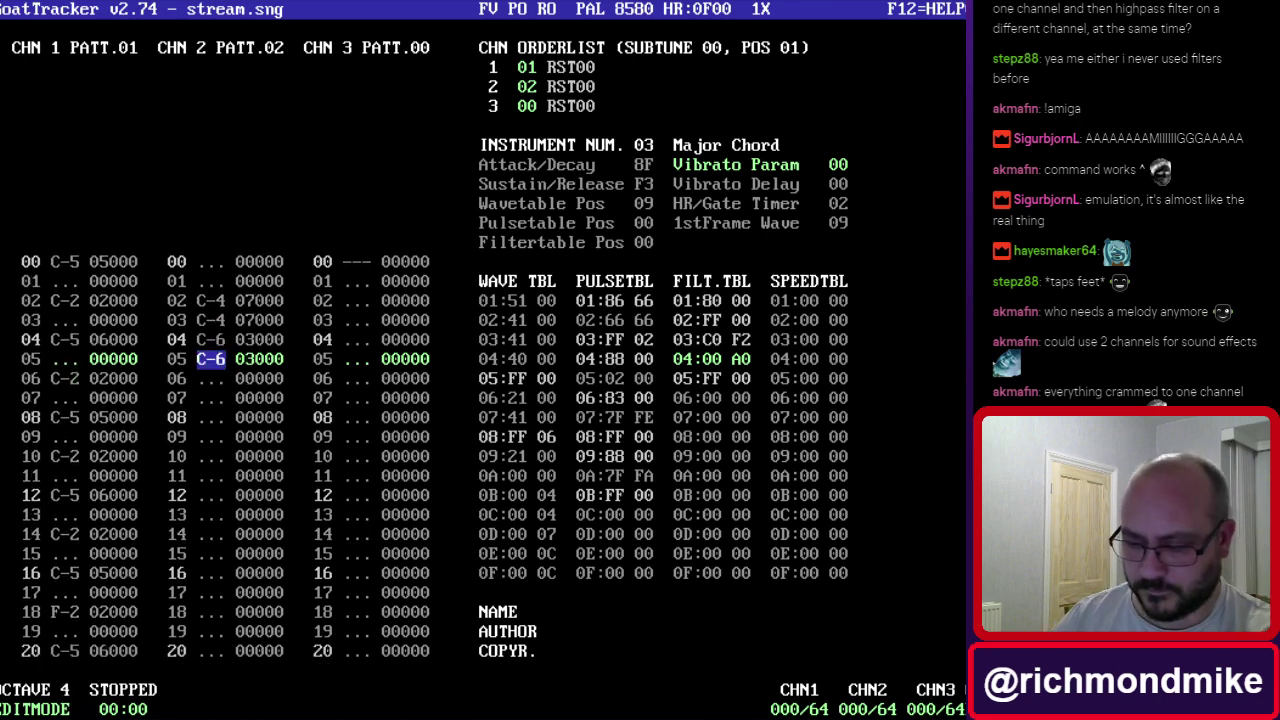
key(period)
Play the song from the beginning to hear the chord with the drums and bass, and stop playback.
key(F1)
key(F4)
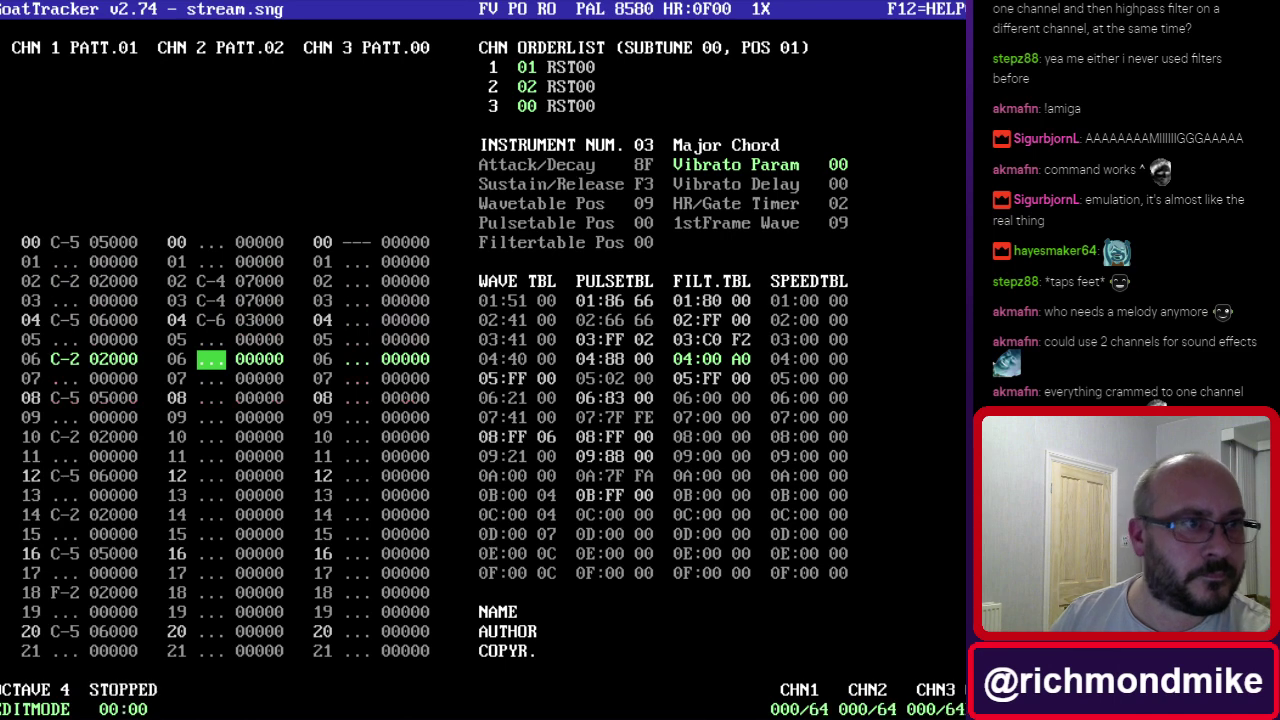
key(Down)
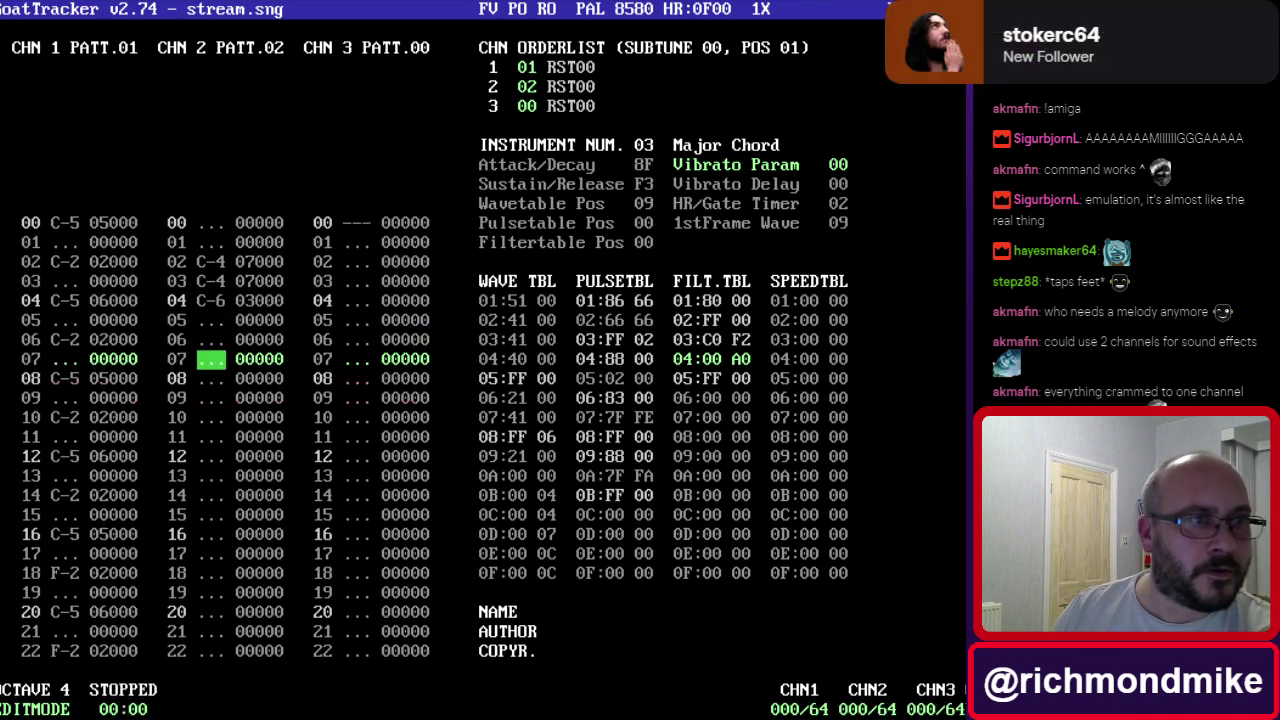
key(Up)
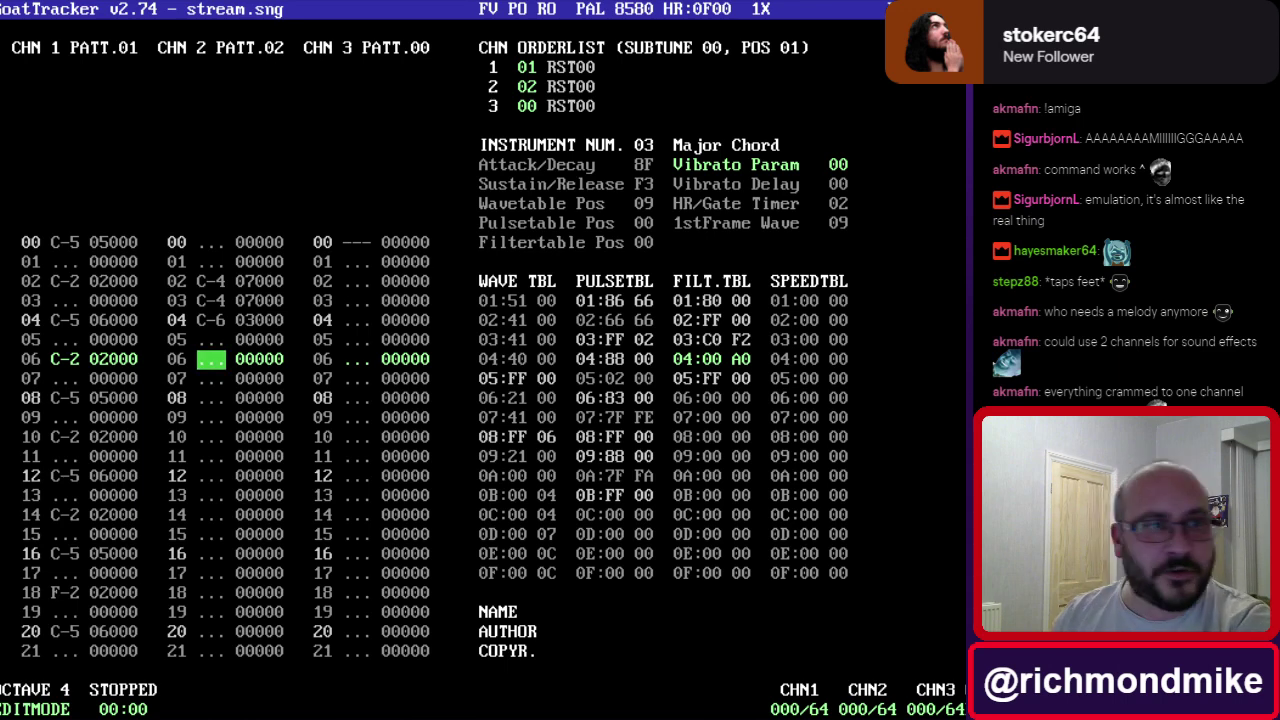
Enter C-6 notes with the Hihat instrument (07) at rows 06 and 07 of channel 2.
key(KP_Add)
key(KP_Add)
key(KP_Add)
key(KP_Add)
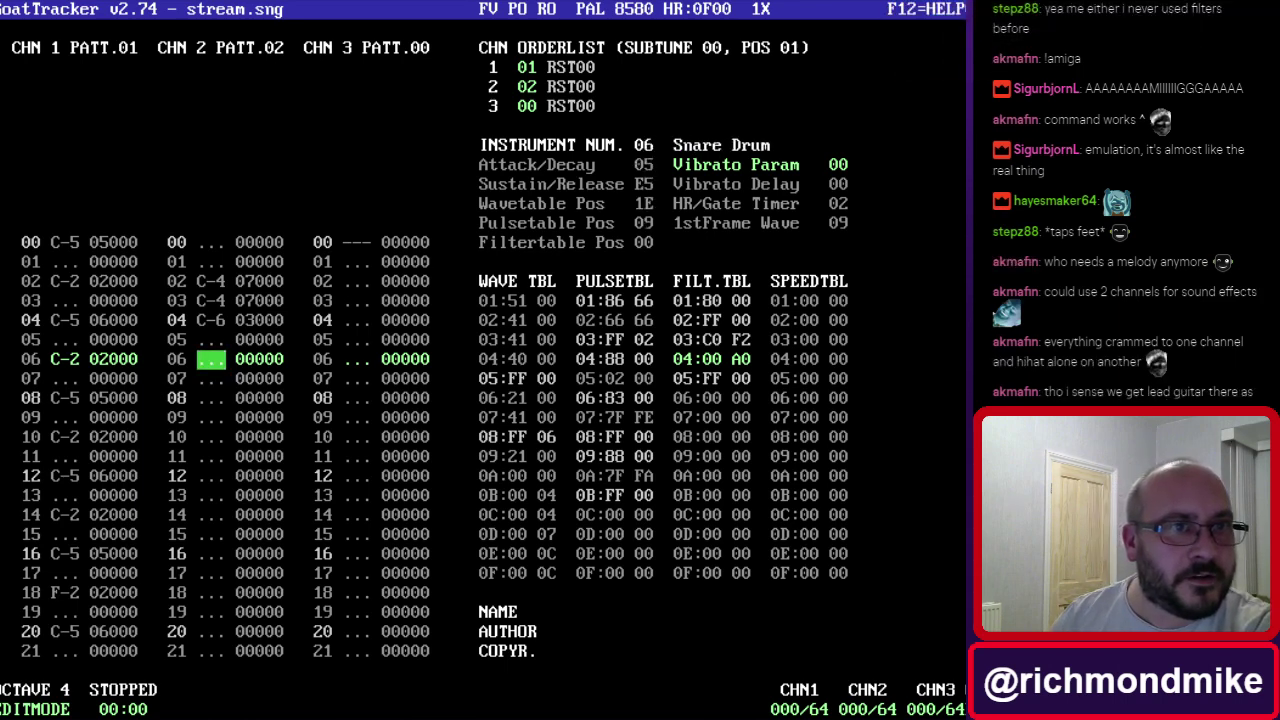
key(i)
key(i)
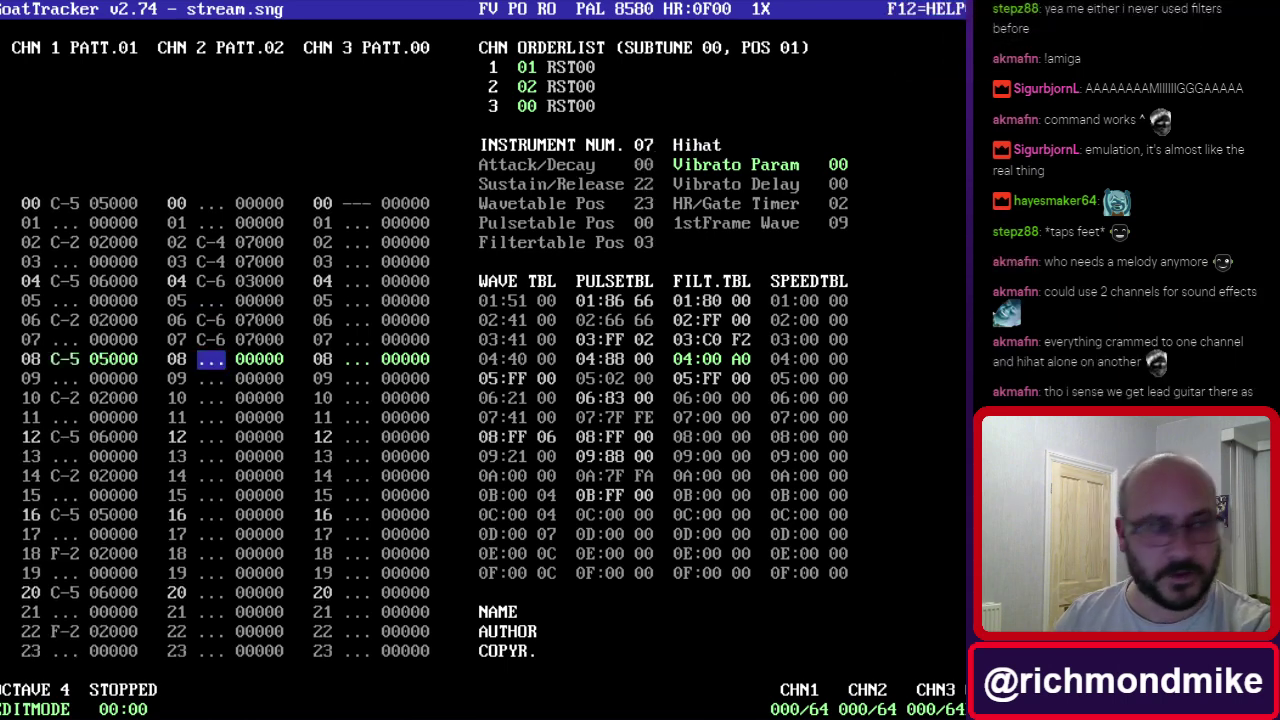
Play the song from the beginning to hear the hi-hats around the chord, and stop playback.
key(F1)
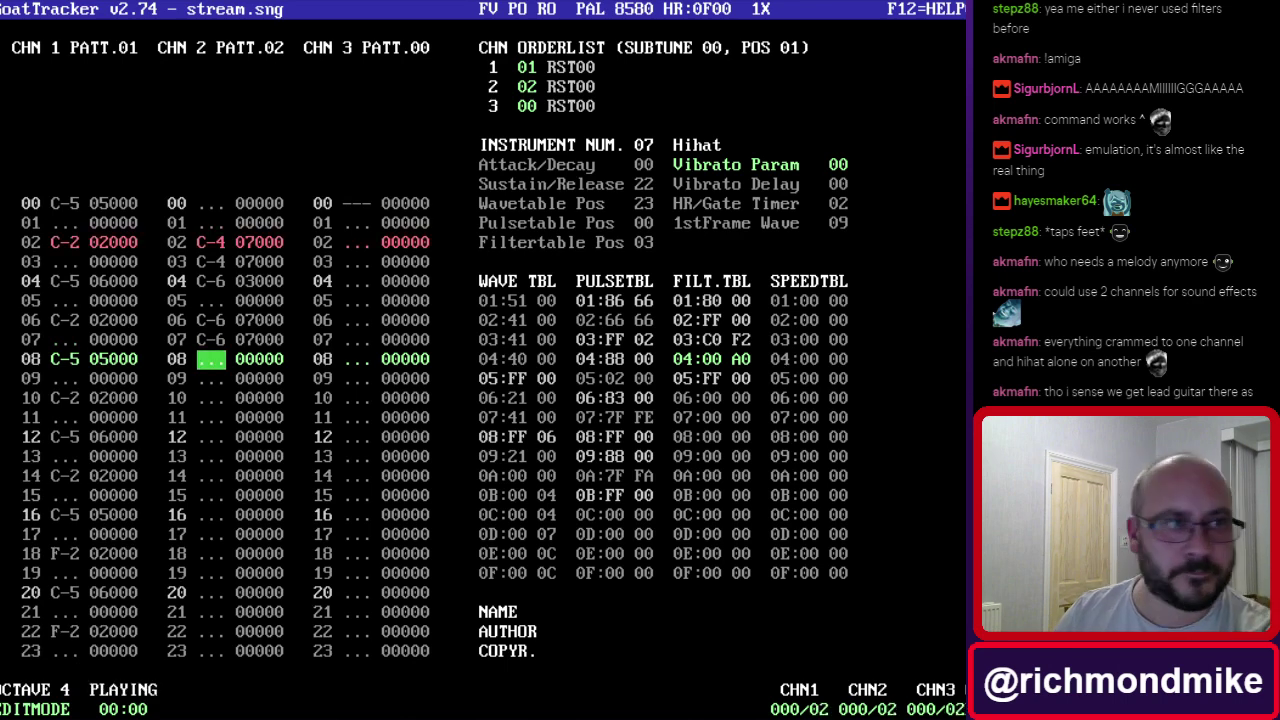
key(F4)
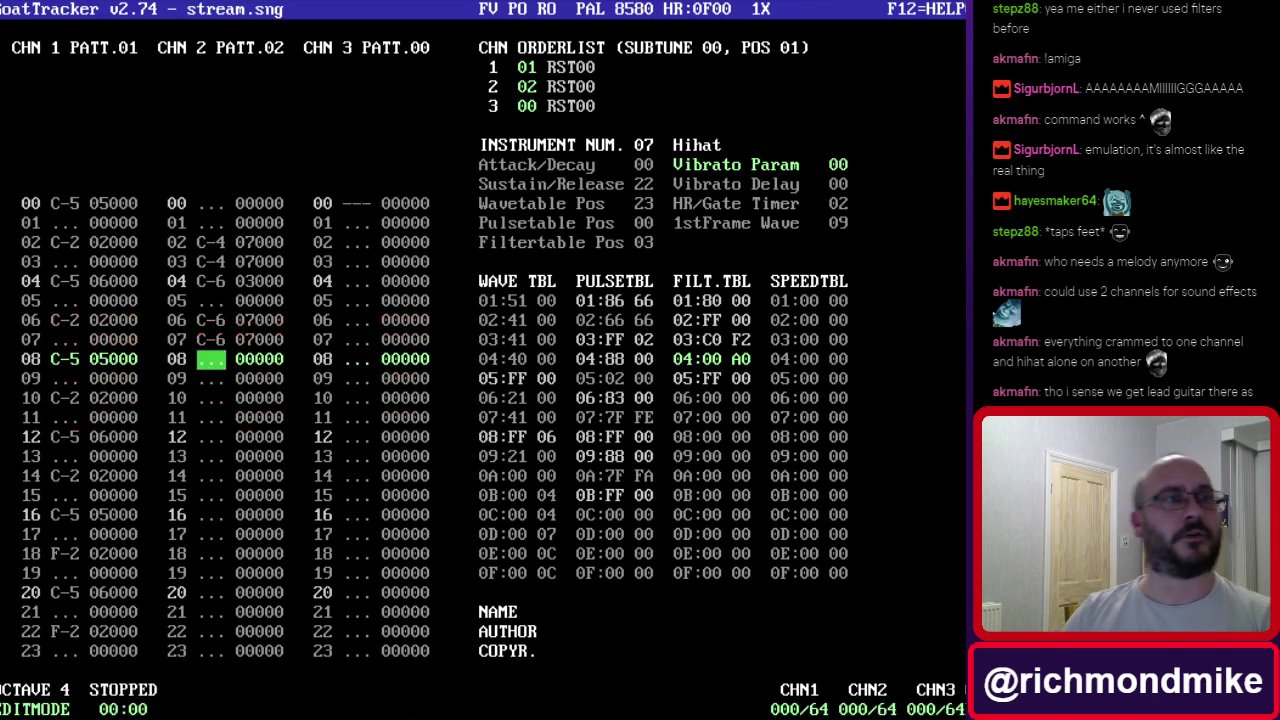
key(Down)
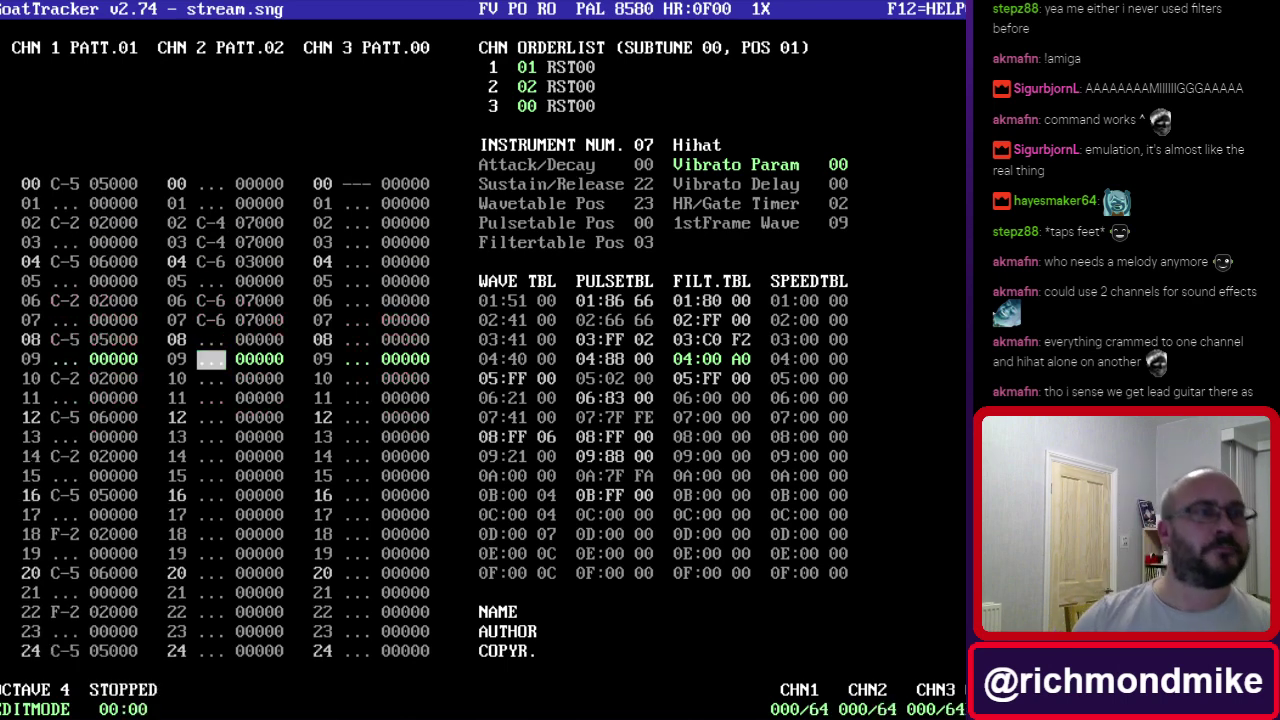
Enter C-6 notes with the Hihat instrument (07) at rows 10 and 11 of channel 2.
click(213, 222)
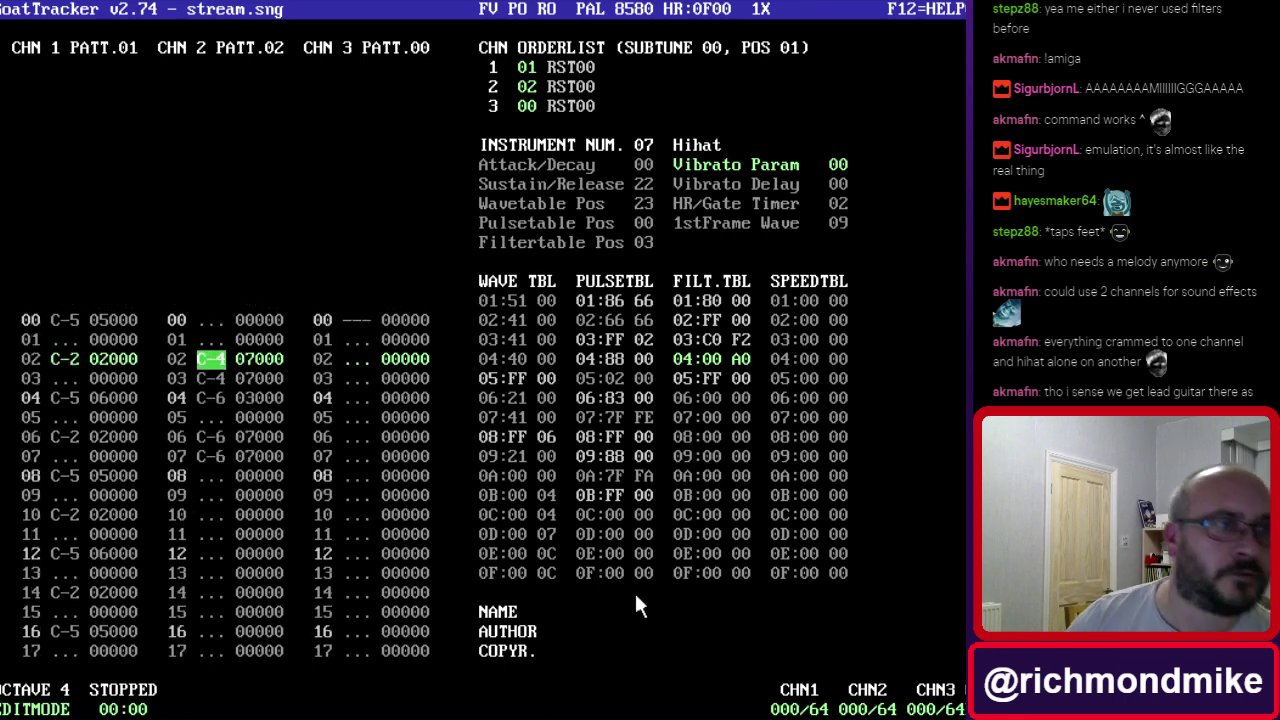
key(Down)
key(Down)
key(Down)
key(Down)
key(Down)
key(Down)
key(Down)
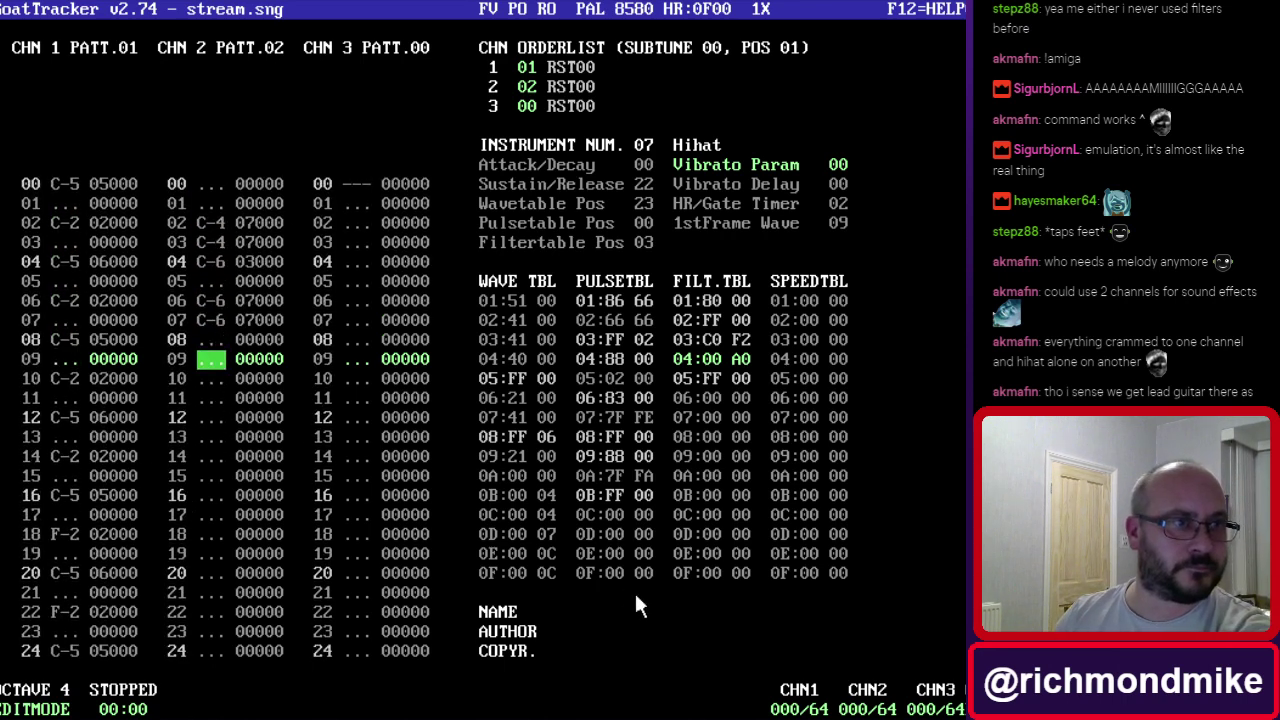
key(Down)
key(Down)
key(Down)
key(Down)
key(Down)
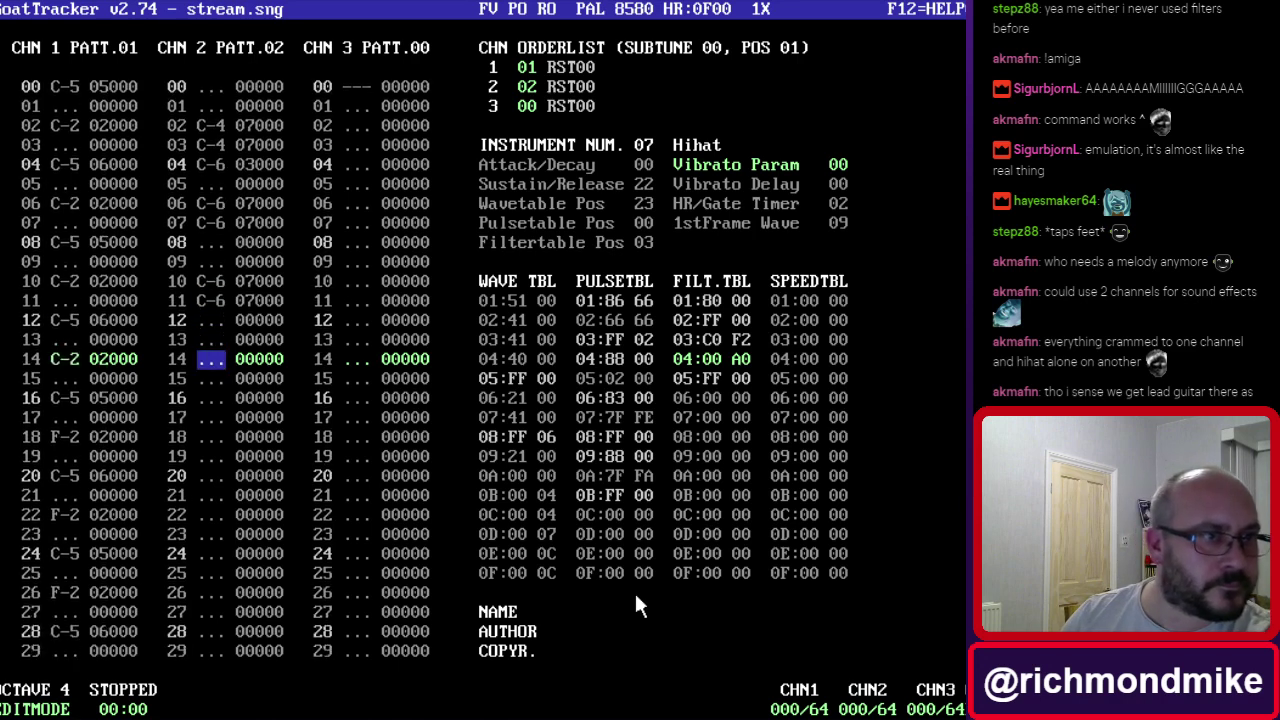
Enter C-6 notes with the Hihat instrument (07) at rows 14, 15, 18 and 19 of channel 2.
key(Down)
key(Down)
key(Down)
key(Down)
key(Down)
key(Down)
key(Down)
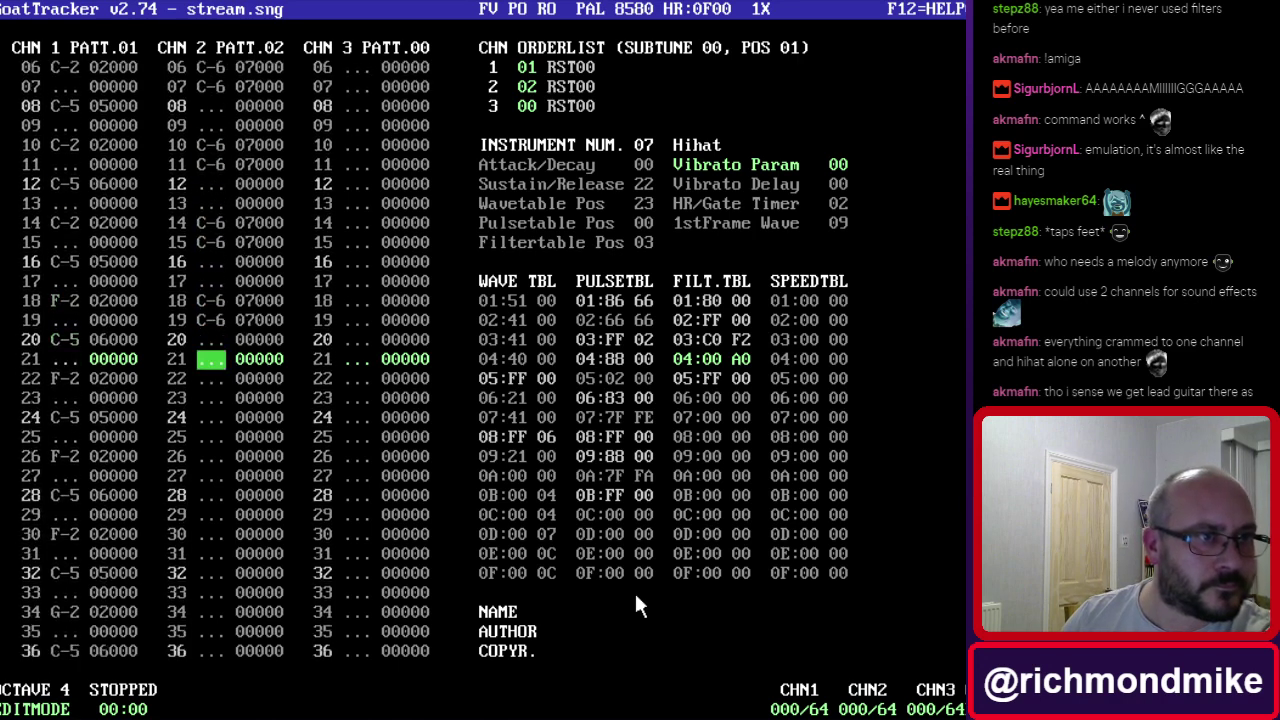
Enter C-6 notes with the Hihat instrument (07) at rows 22, 23, 26, 27, 30 and 31 of channel 2.
key(Down)
key(Down)
key(Down)
key(Down)
key(Down)
key(Down)
key(Down)
key(Down)
key(Down)
key(Down)
key(Down)
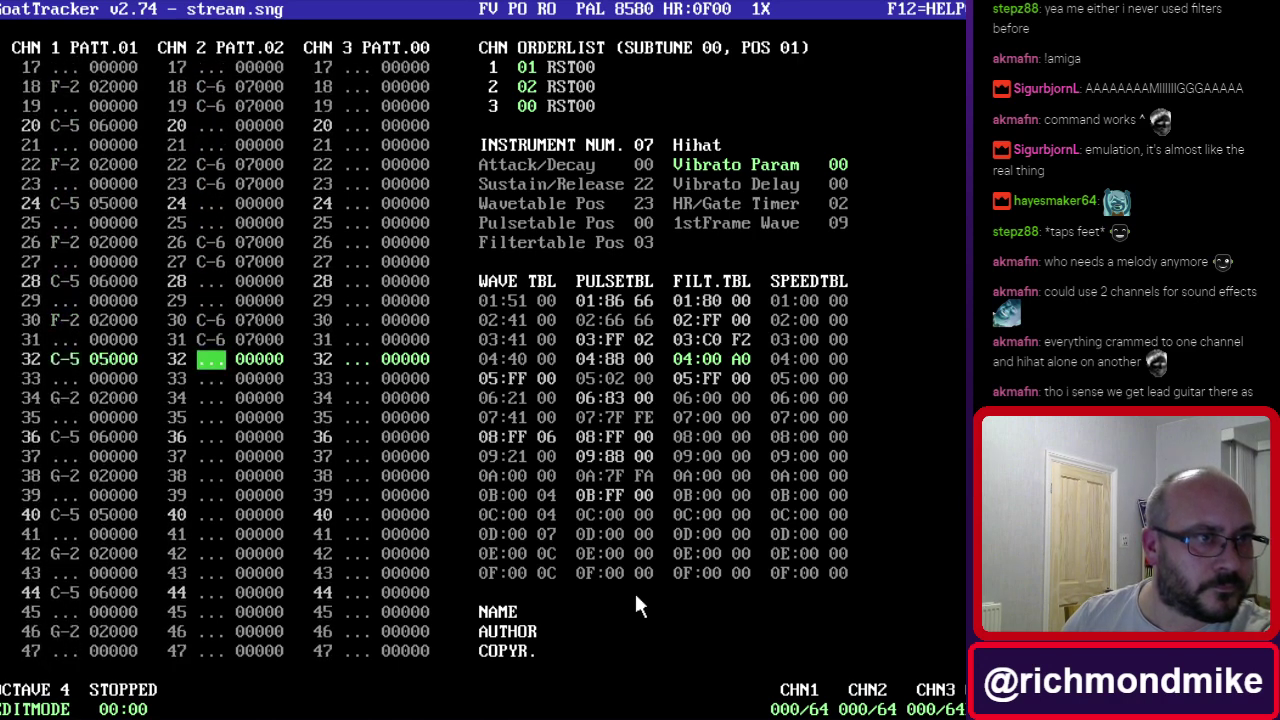
Enter C-6 notes with the Hihat instrument (07) at rows 34, 35, 38, 39, 42 and 43 of channel 2.
key(Down)
key(Down)
key(Down)
key(Down)
key(Down)
key(Down)
key(Down)
key(Down)
key(Down)
key(Down)
key(Down)
key(Down)
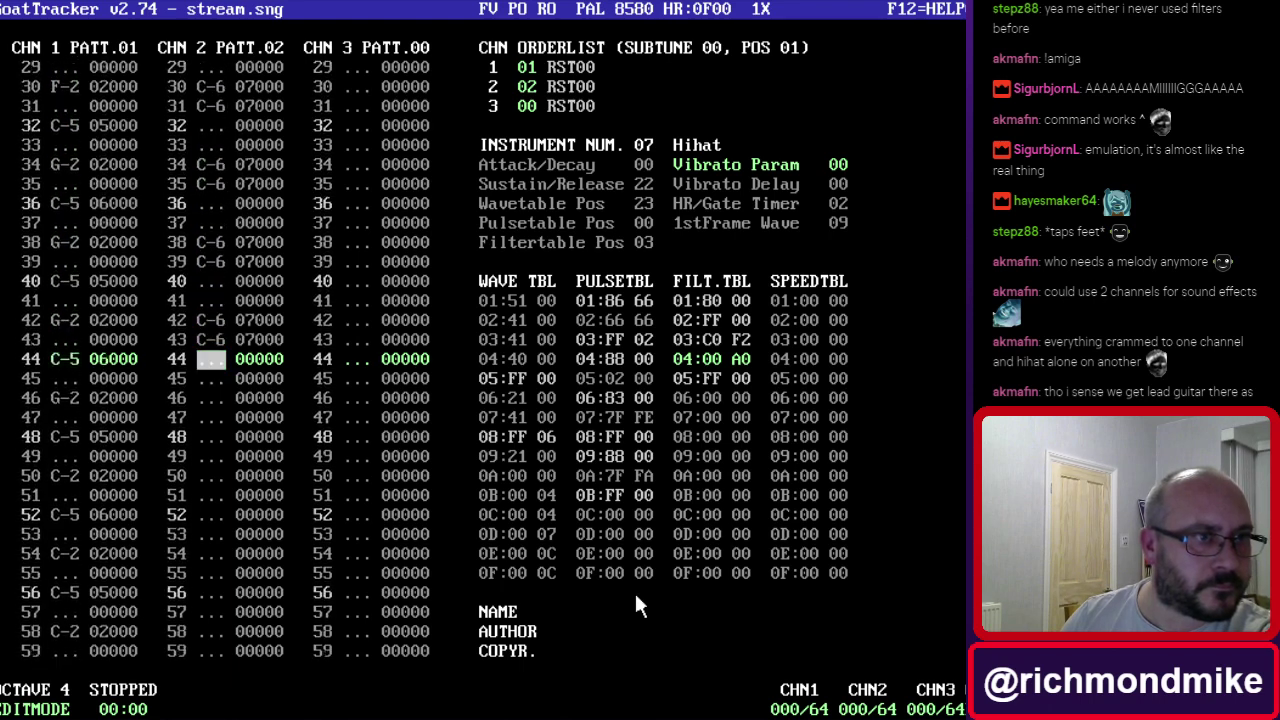
Enter C-6 notes with the Hihat instrument (07) at rows 46, 47, 50, 51 and 54 of channel 2.
key(Down)
key(Down)
key(Down)
key(Down)
key(Down)
key(Down)
key(Down)
key(Down)
key(Down)
key(Down)
key(Down)
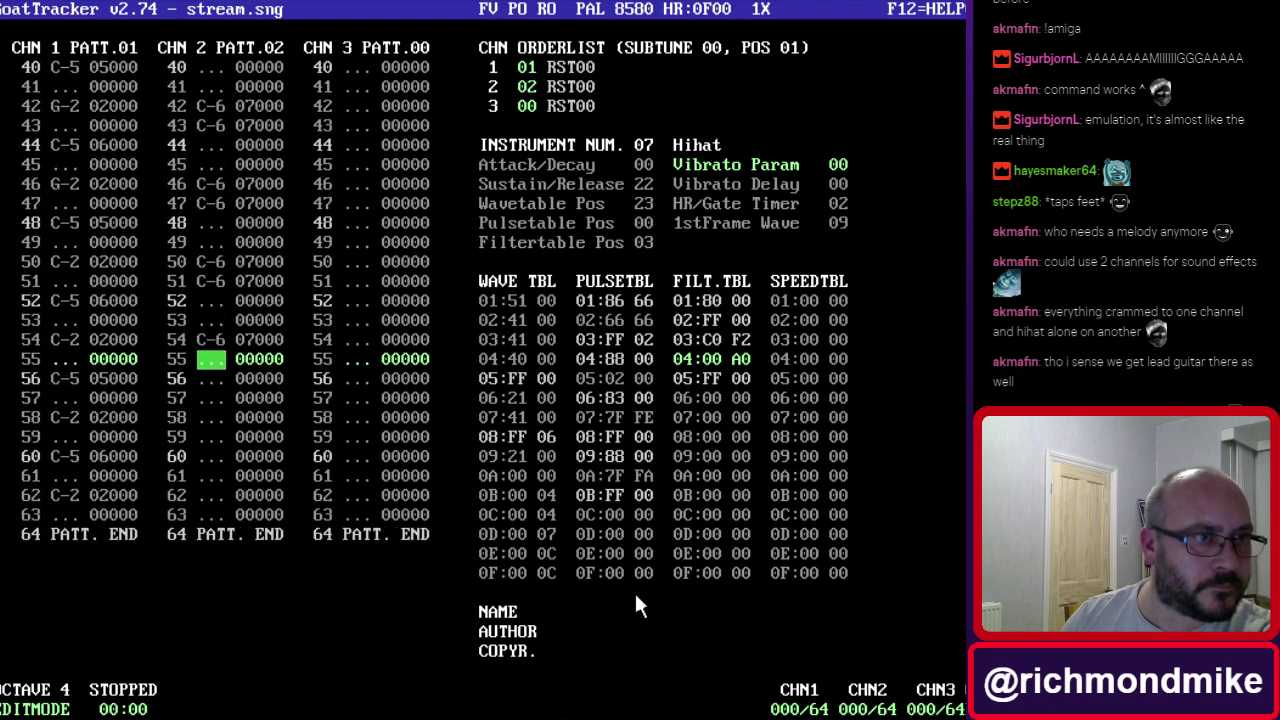
Enter C-6 notes with the Hihat instrument (07) at rows 55, 58, 59, 62 and 63 of channel 2.
key(Down)
key(Down)
key(Down)
key(Down)
key(Down)
key(Down)
key(Down)
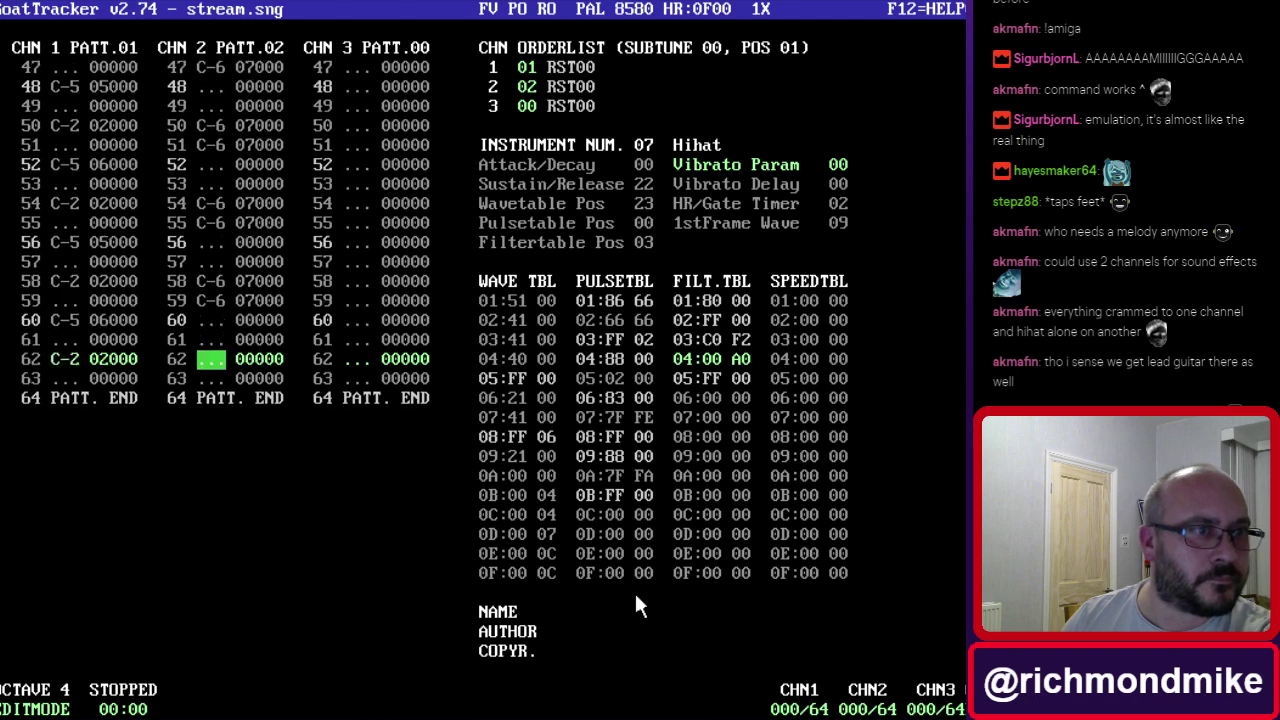
key(Up)
key(Up)
key(Up)
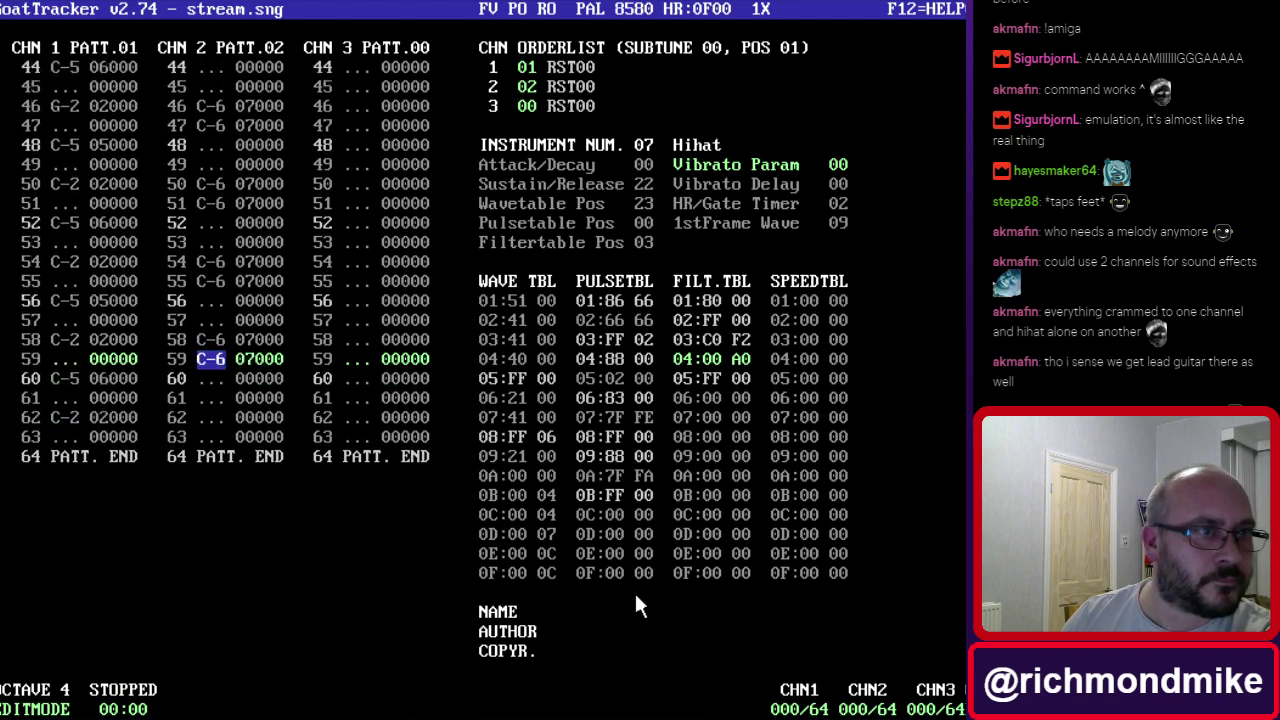
key(Down)
key(Down)
key(Down)
key(Down)
key(Down)
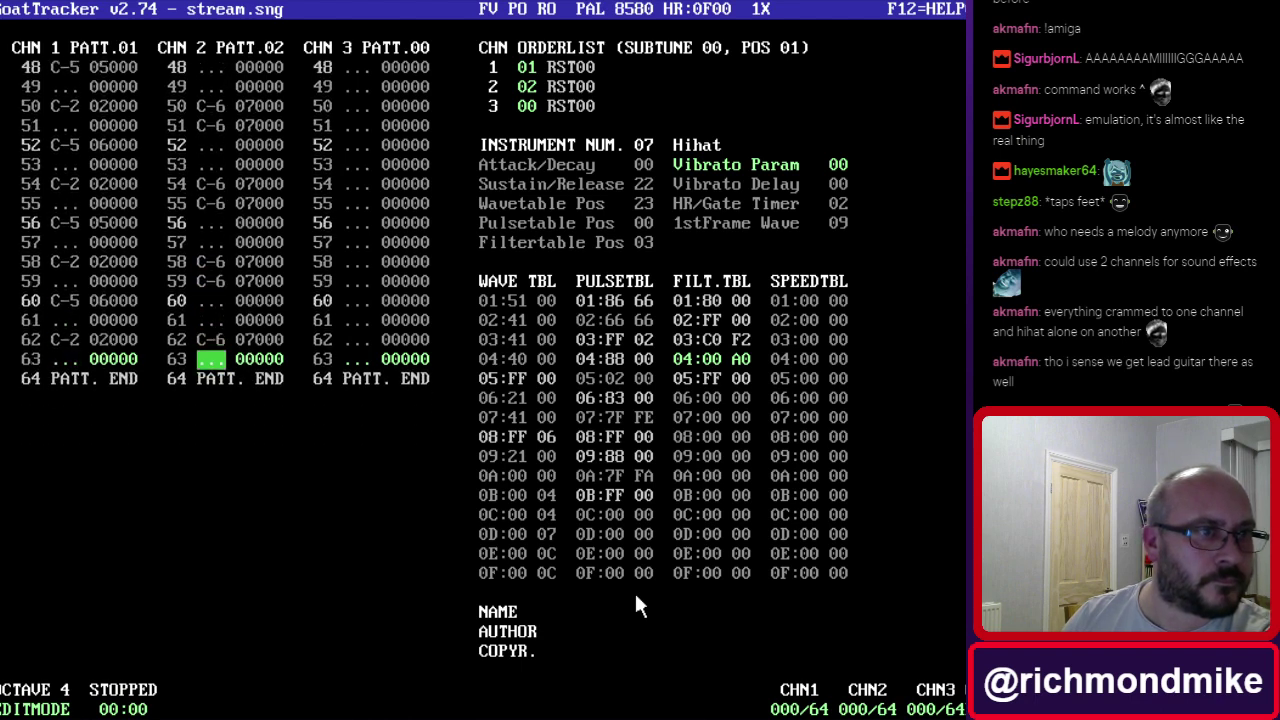
Play the song from the beginning, select the Major Chord instrument (03) with octave 3, and stop playback.
key(F1)
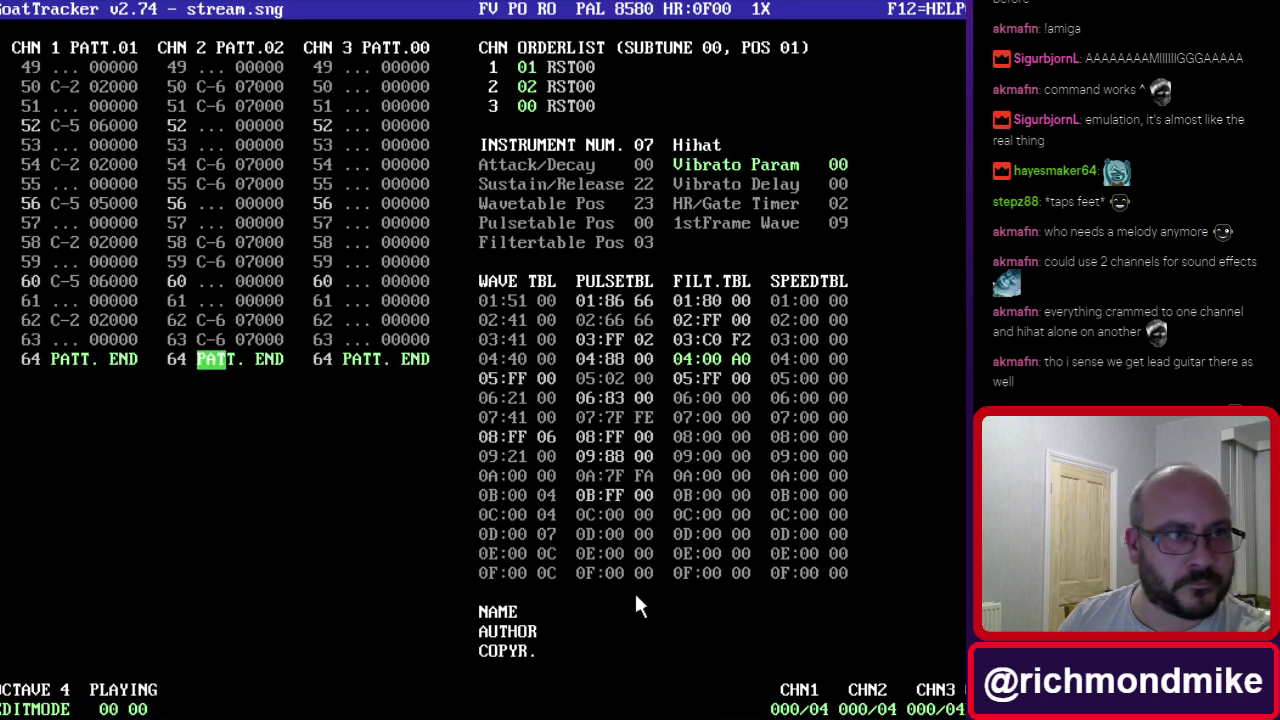
key(Down)
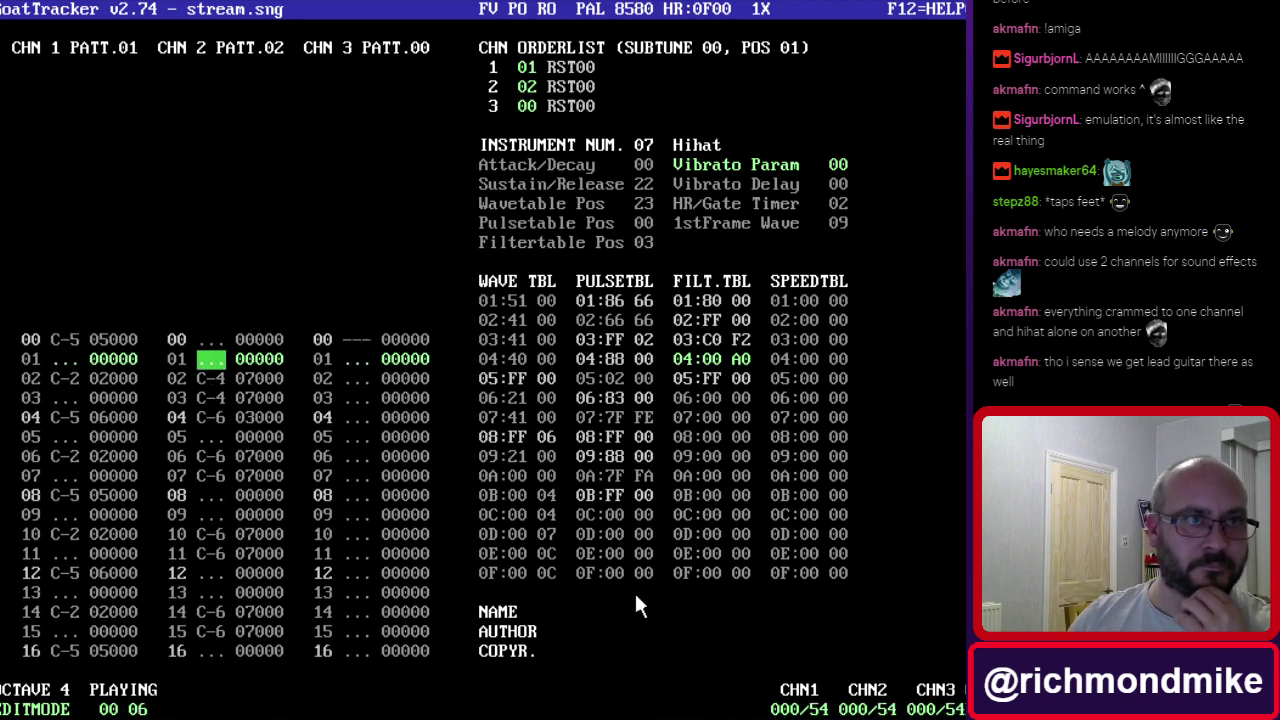
key(KP_Divide)
key(KP_Divide)
key(KP_Divide)
key(KP_Divide)
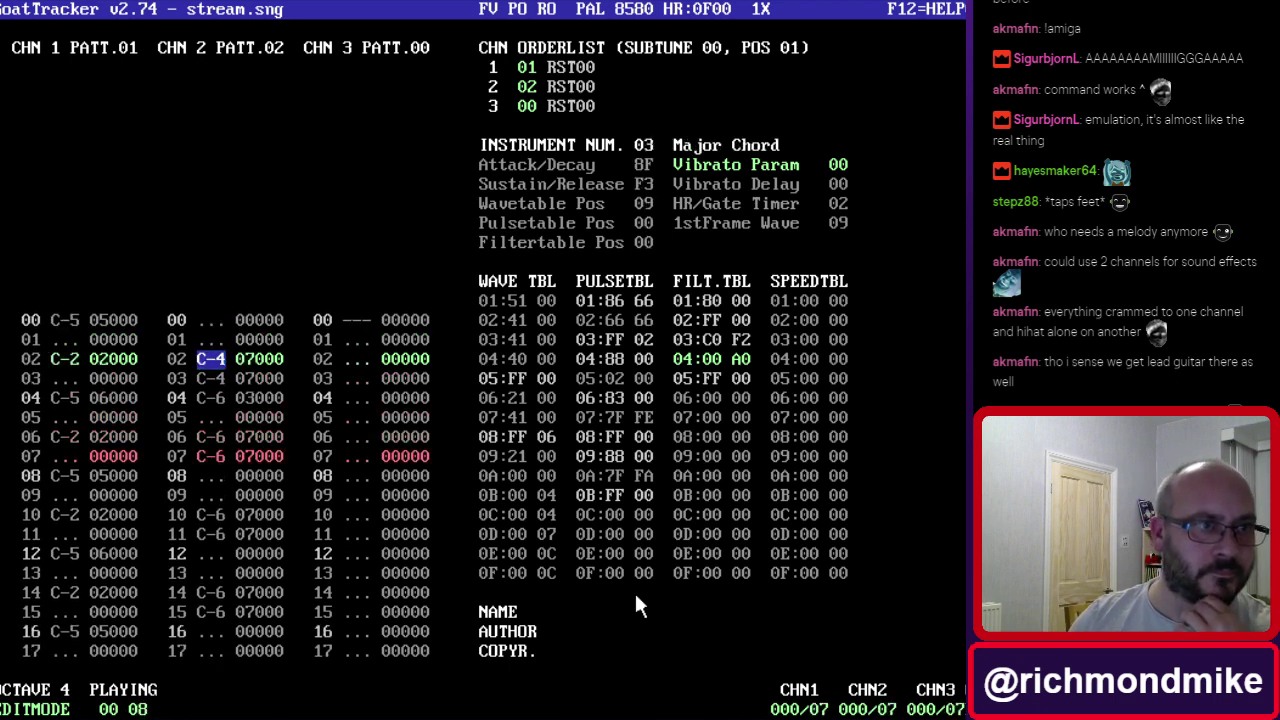
key(F4)
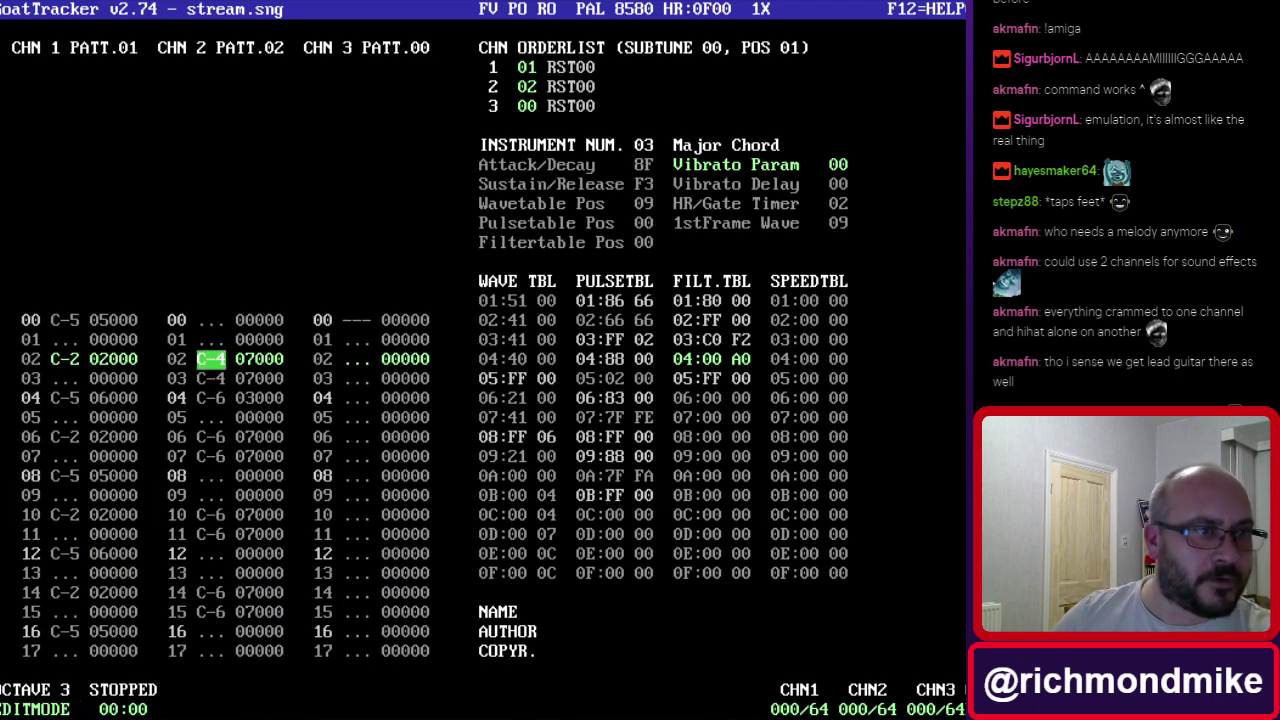
Change the Major Chord note at row 04 of channel 2 to C-5, and play the song from the beginning to hear it.
key(Down)
key(Down)
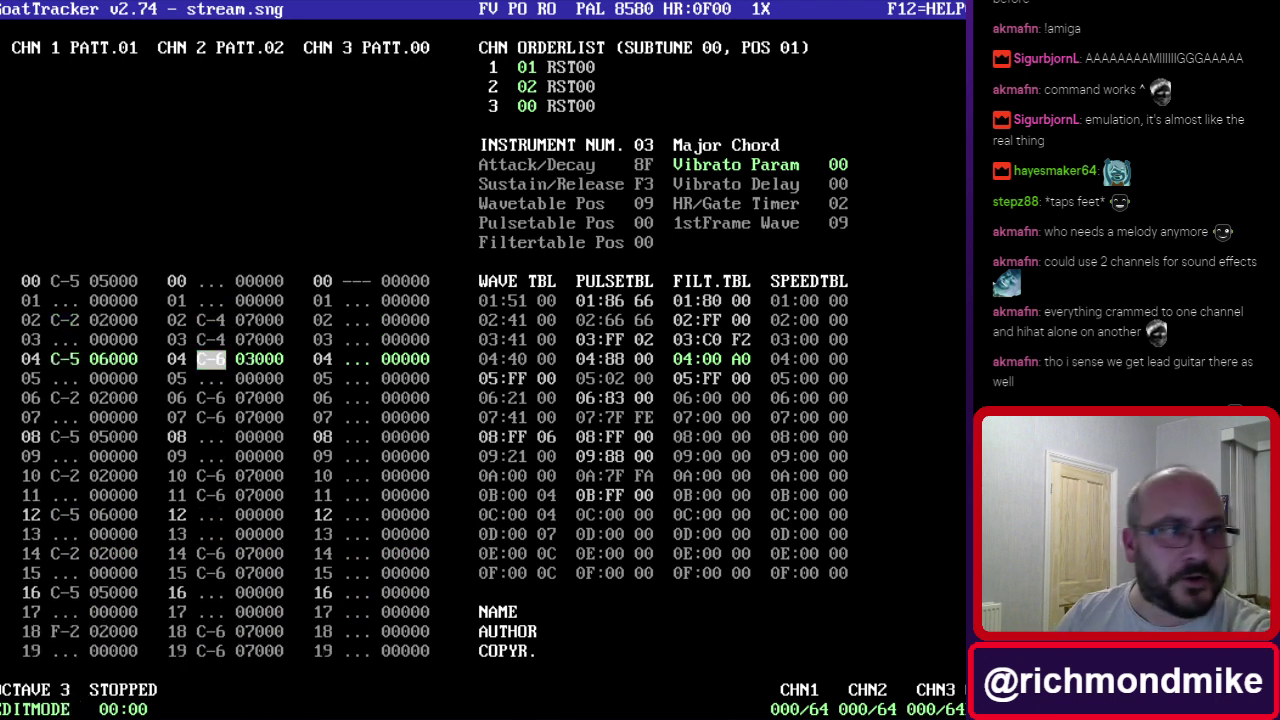
key(Down)
key(Down)
key(Down)
key(Down)
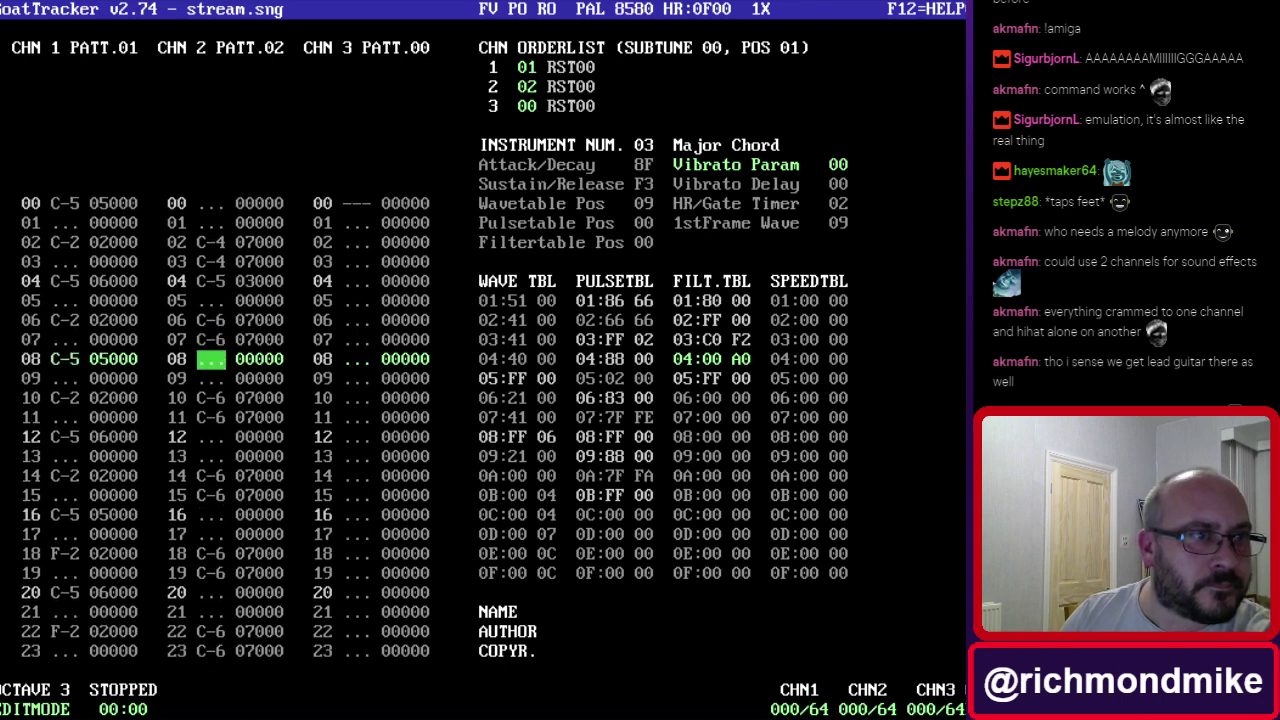
key(F1)
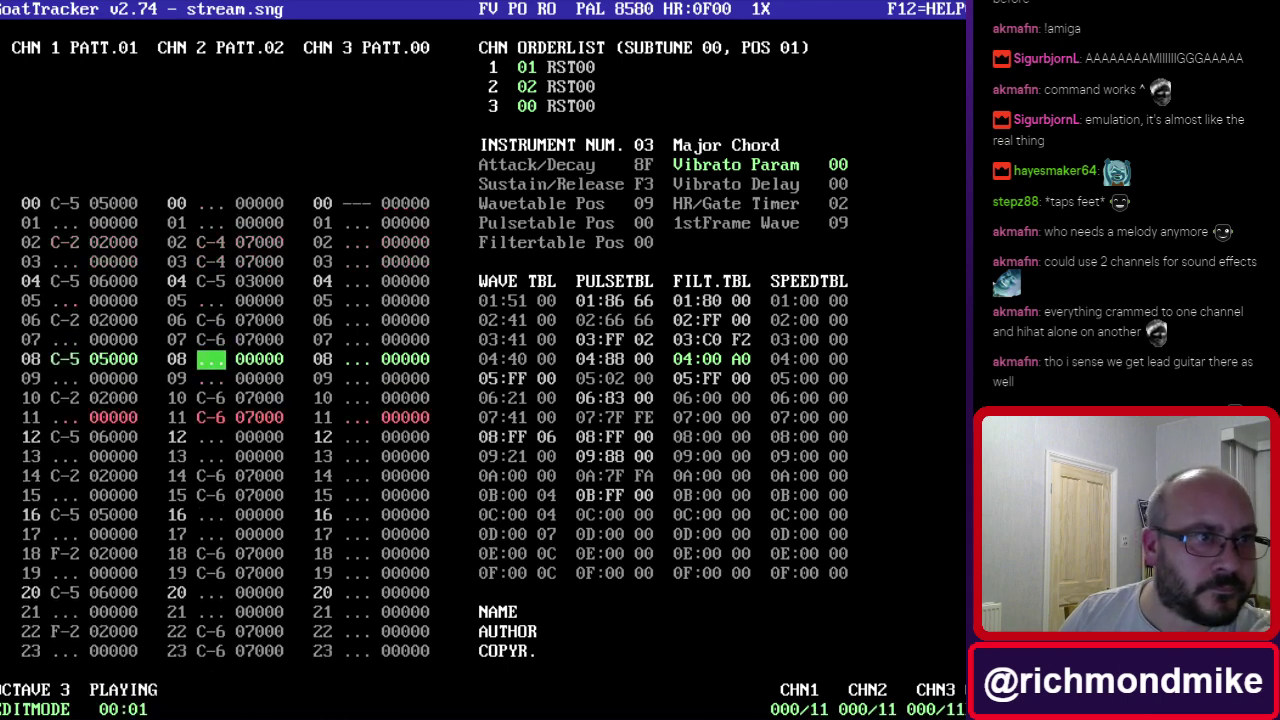
key(F4)
Try a C-5 Major Chord note (03) at row 16 of channel 2 in playback, and clear it from the row.
key(Down)
key(Down)
key(Down)
key(Down)
key(Down)
key(Down)
key(Down)
key(Down)
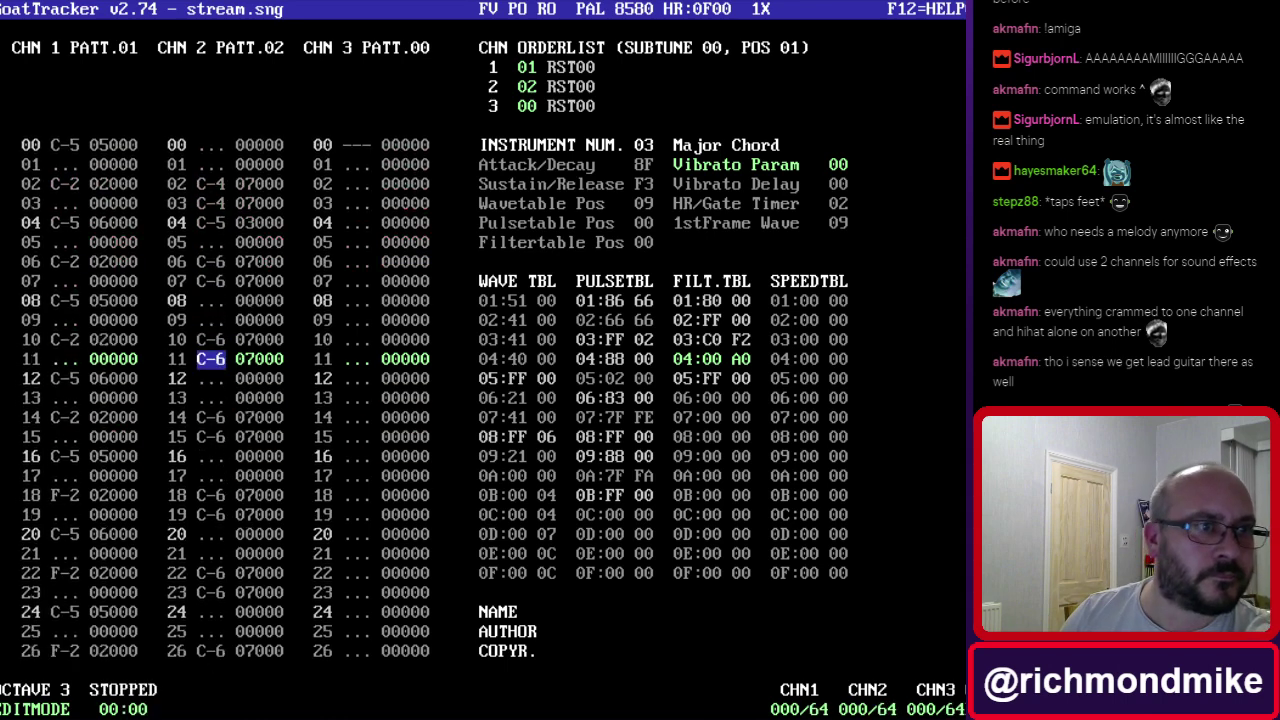
key(i)
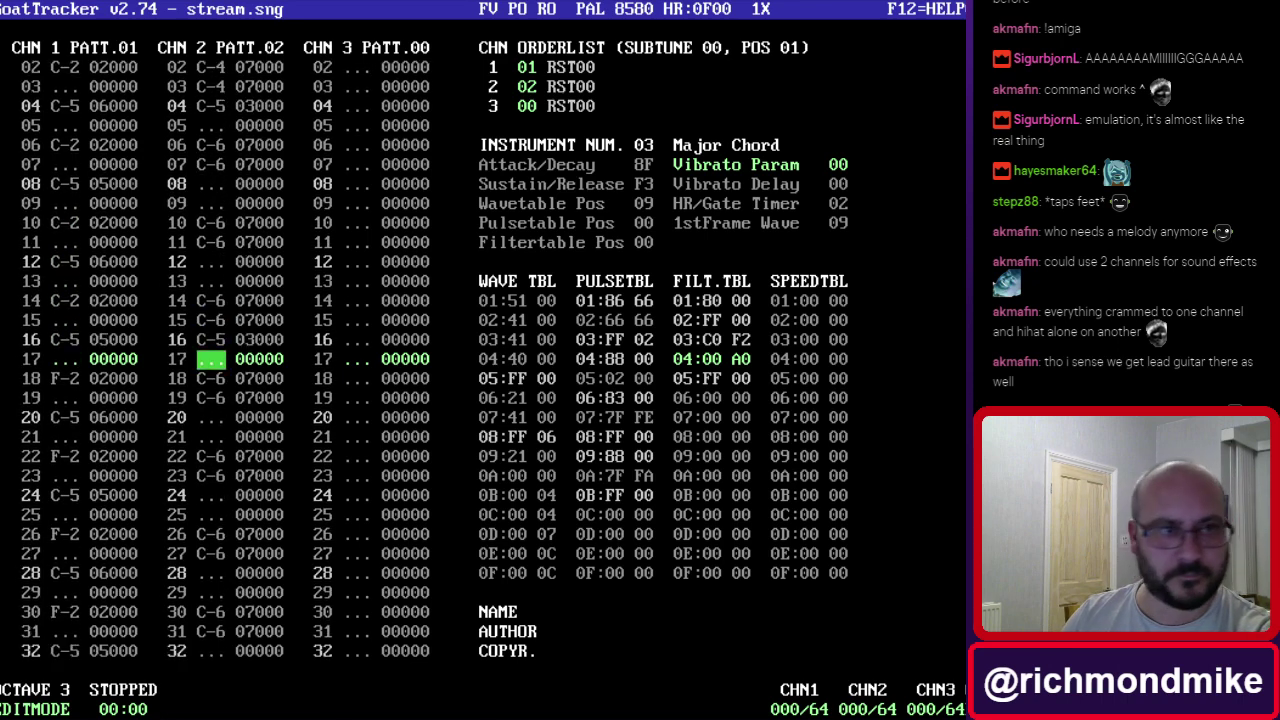
key(Up)
key(F1)
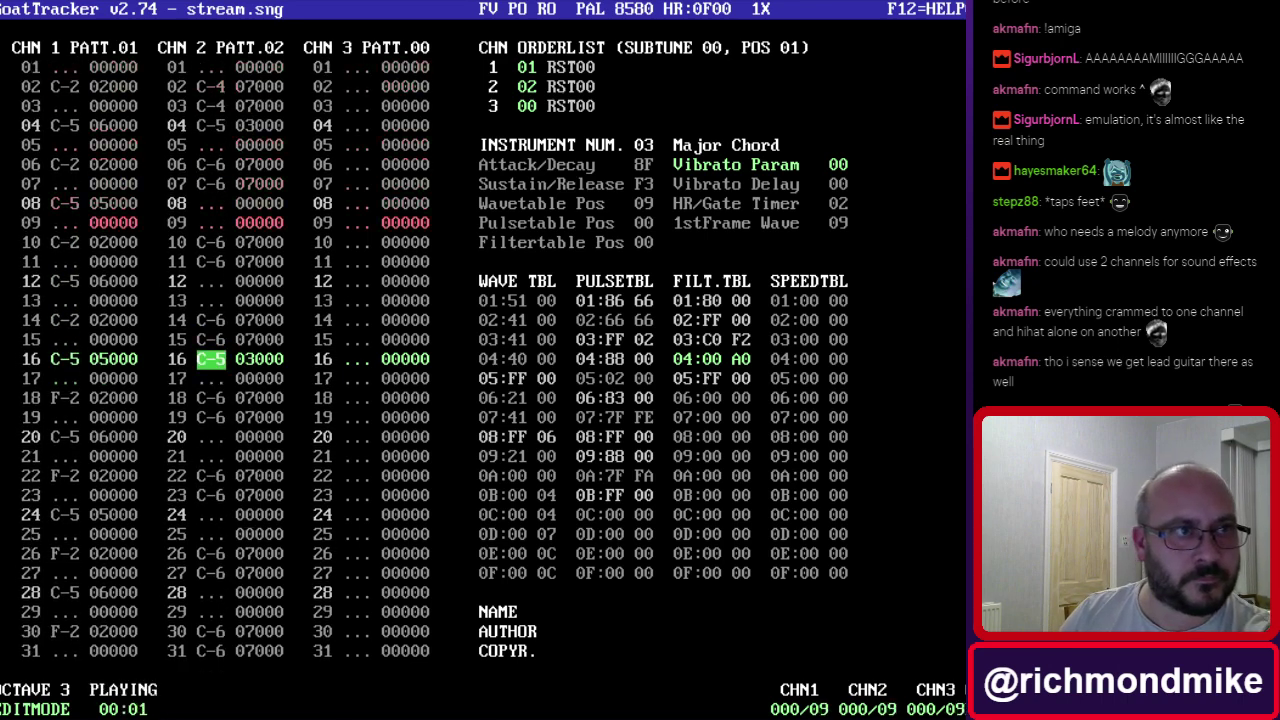
key(F4)
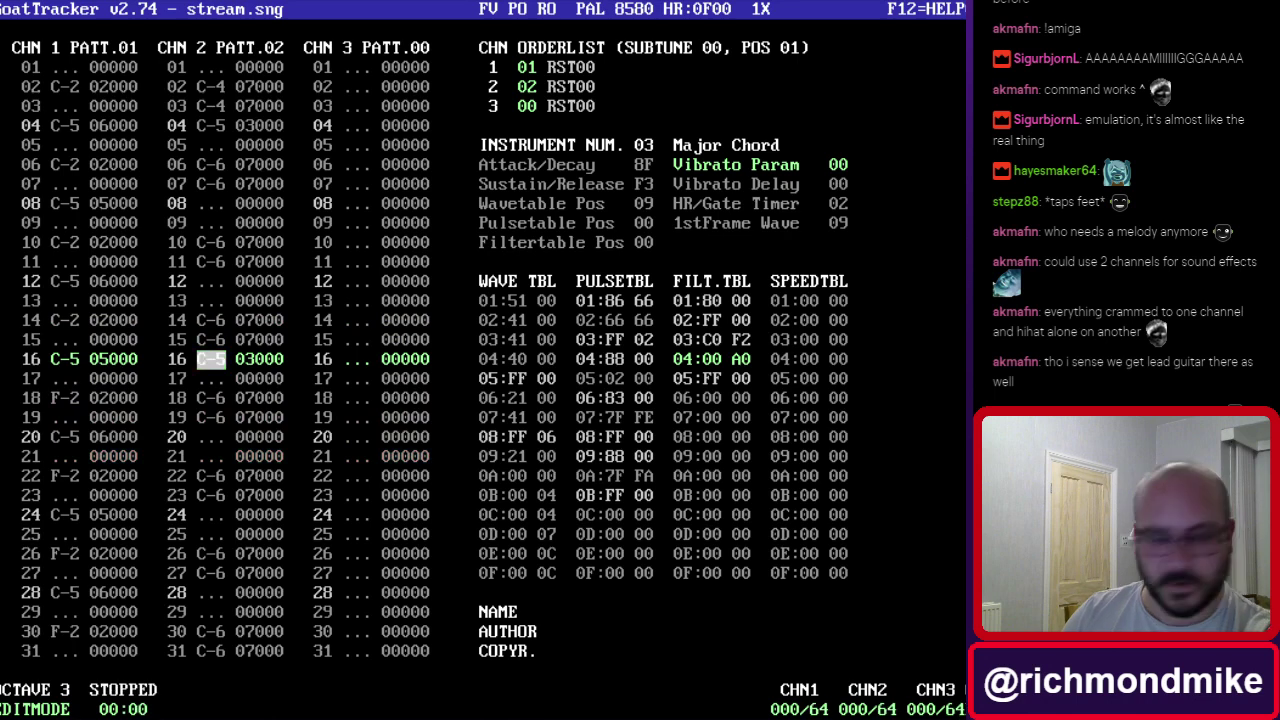
key(period)
Enter a C-5 note with the Major Chord instrument (03) at row 12 of channel 2, and play the song from the beginning.
key(Up)
key(Up)
key(Up)
key(Up)
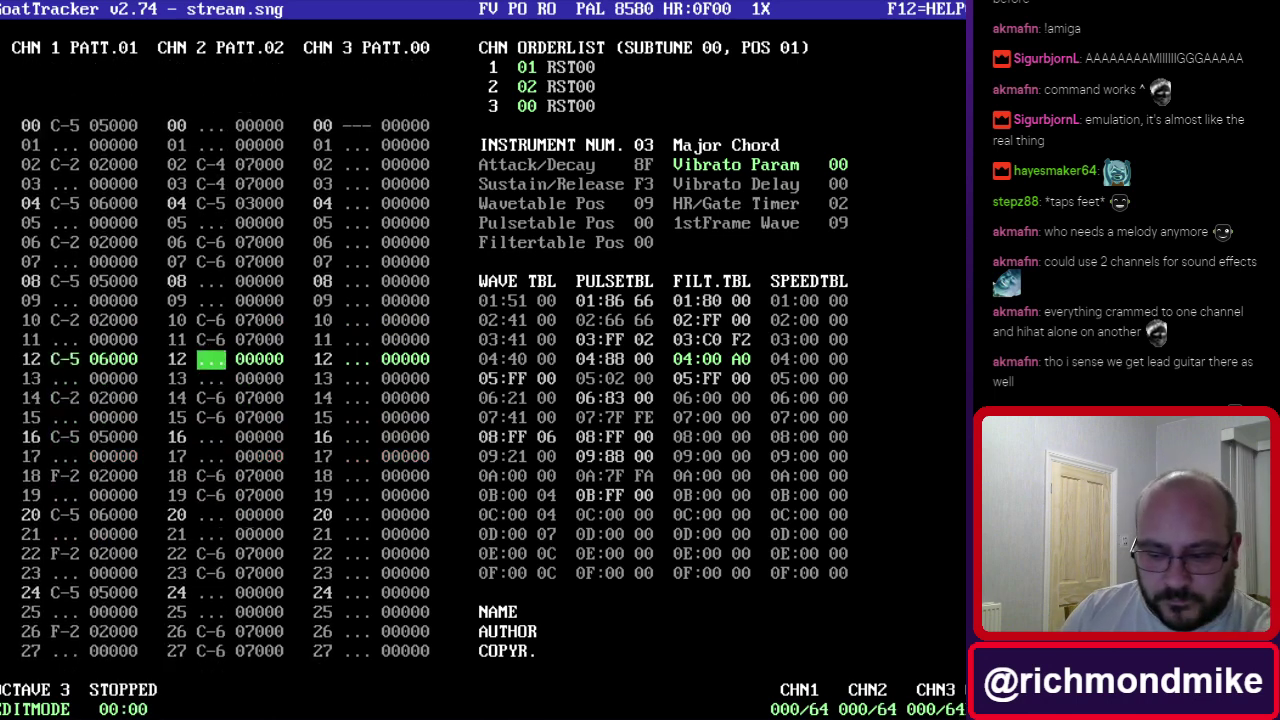
key(i)
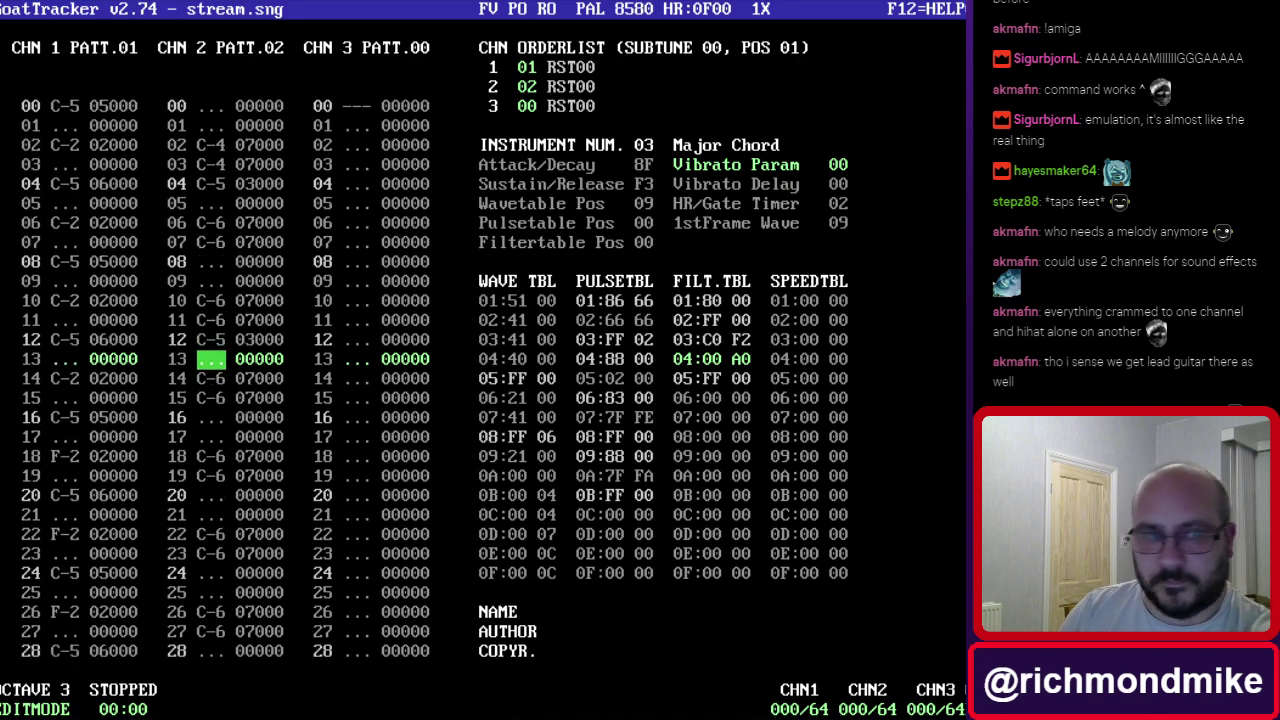
key(F1)
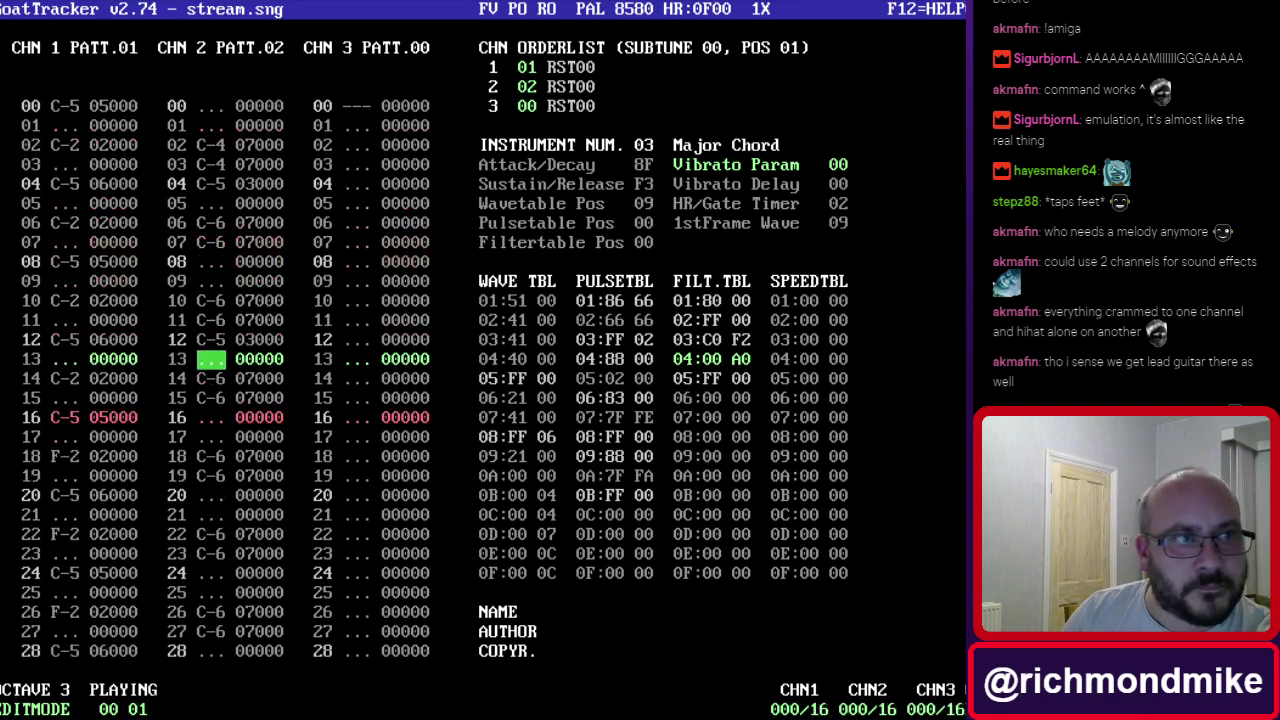
key(F4)
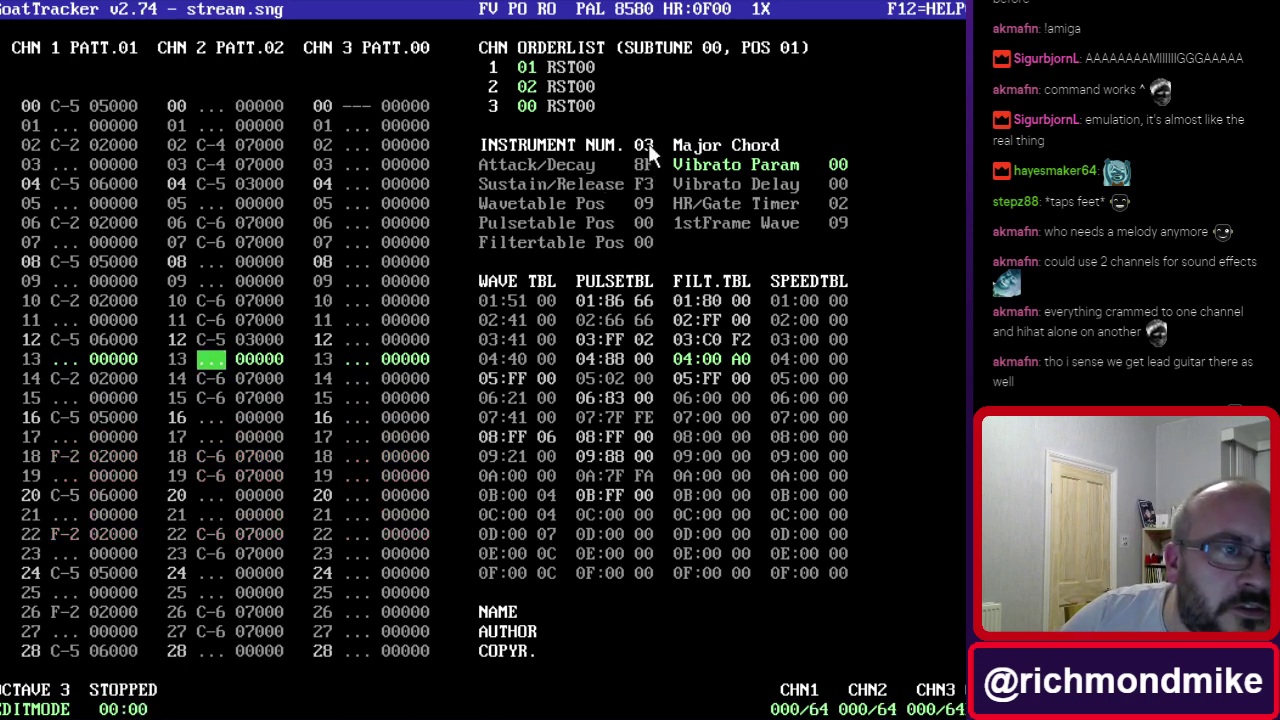
Set the filtertable position to 01 for the Major Chord (03) and Minor Chord (04) instruments, and play the song to hear the change.
click(646, 244)
text(1)
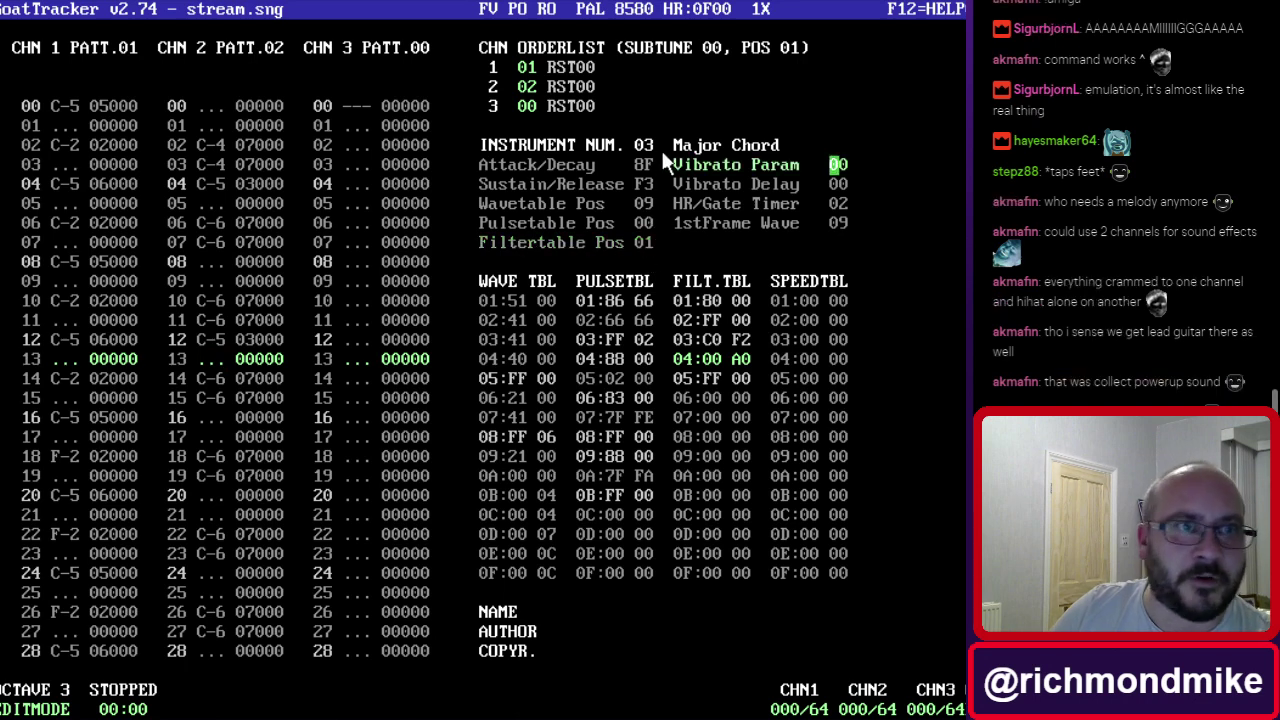
click(641, 145)
click(646, 244)
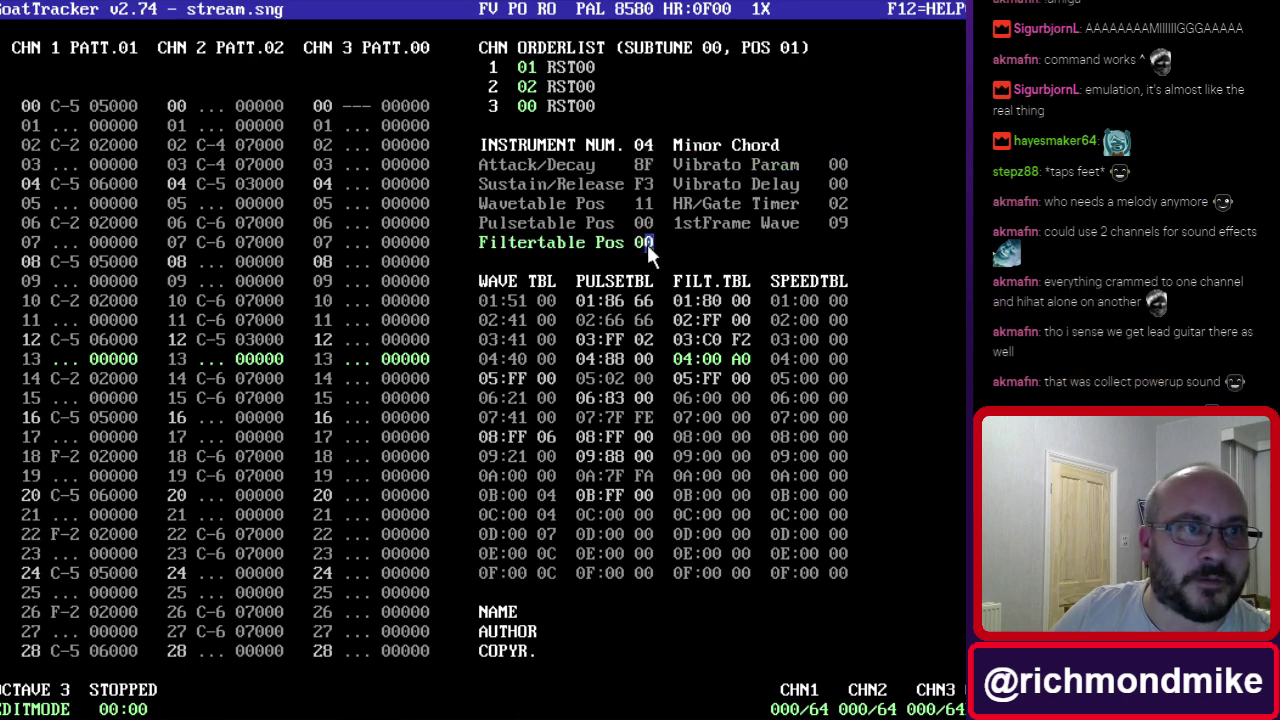
text(1)
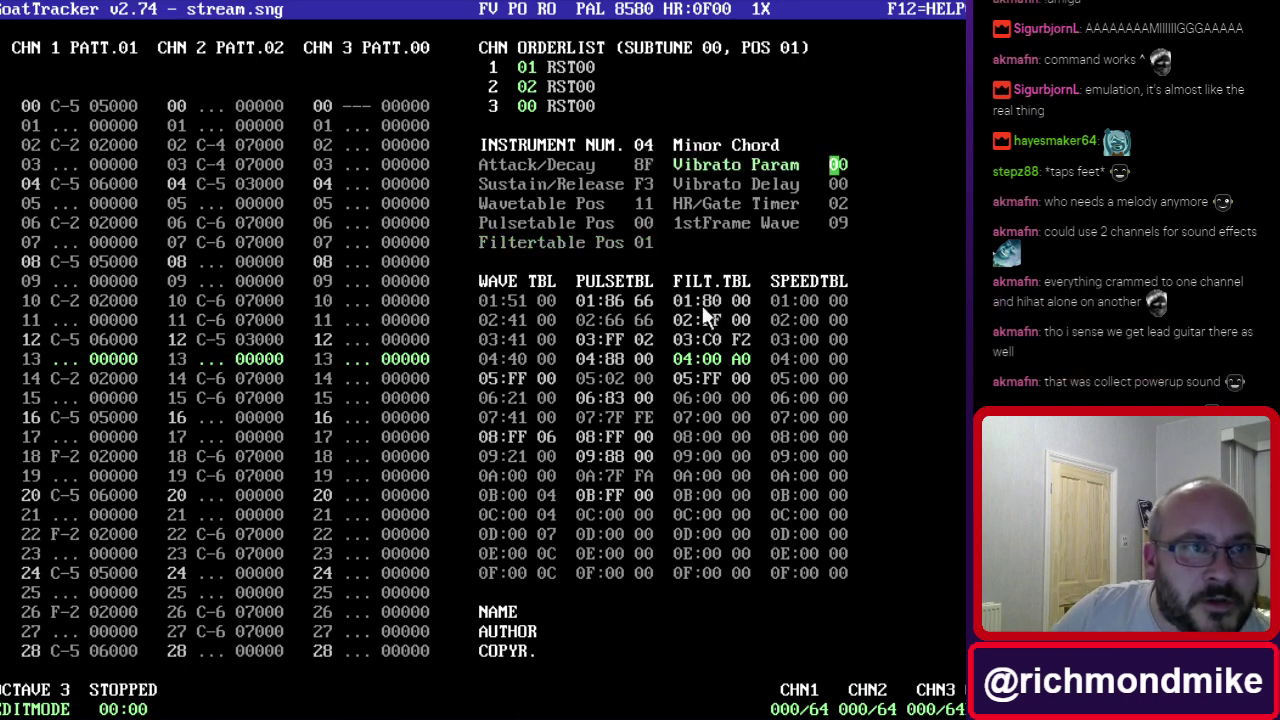
key(F1)
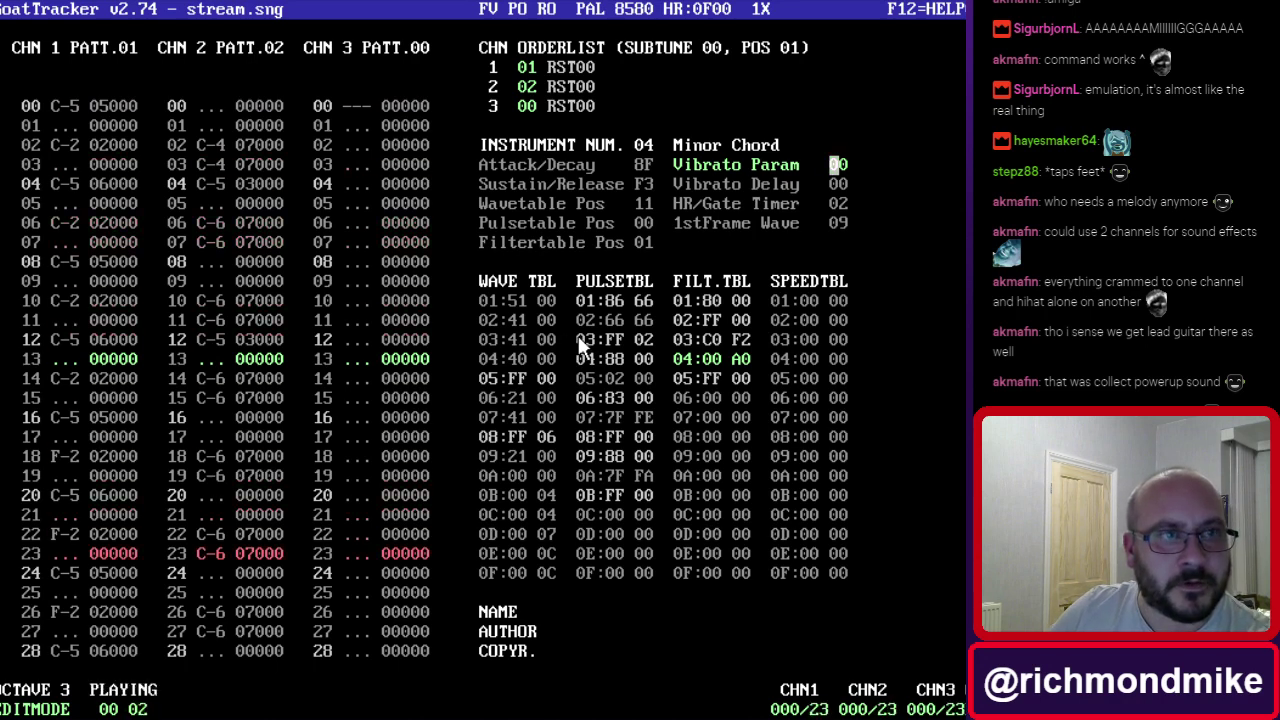
key(F4)
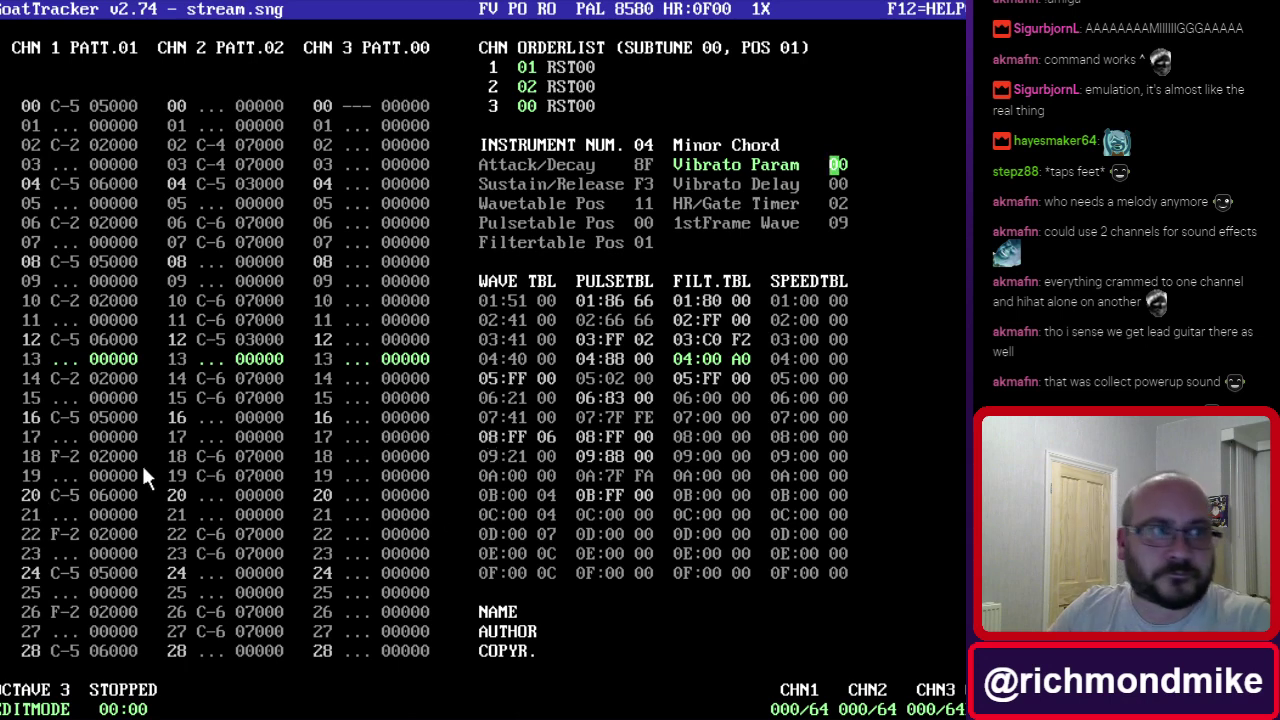
Enter an F-4 note with the Minor Chord instrument (04) at row 20 of channel 2.
click(217, 420)
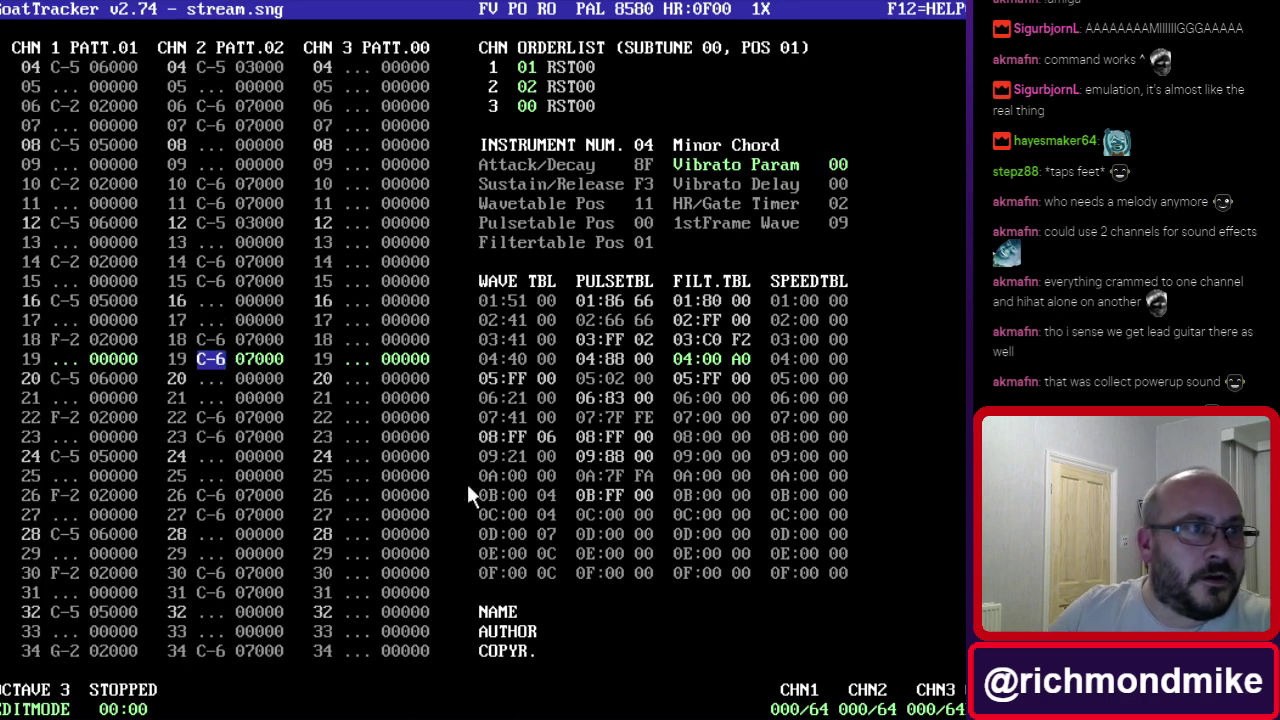
key(Up)
key(Up)
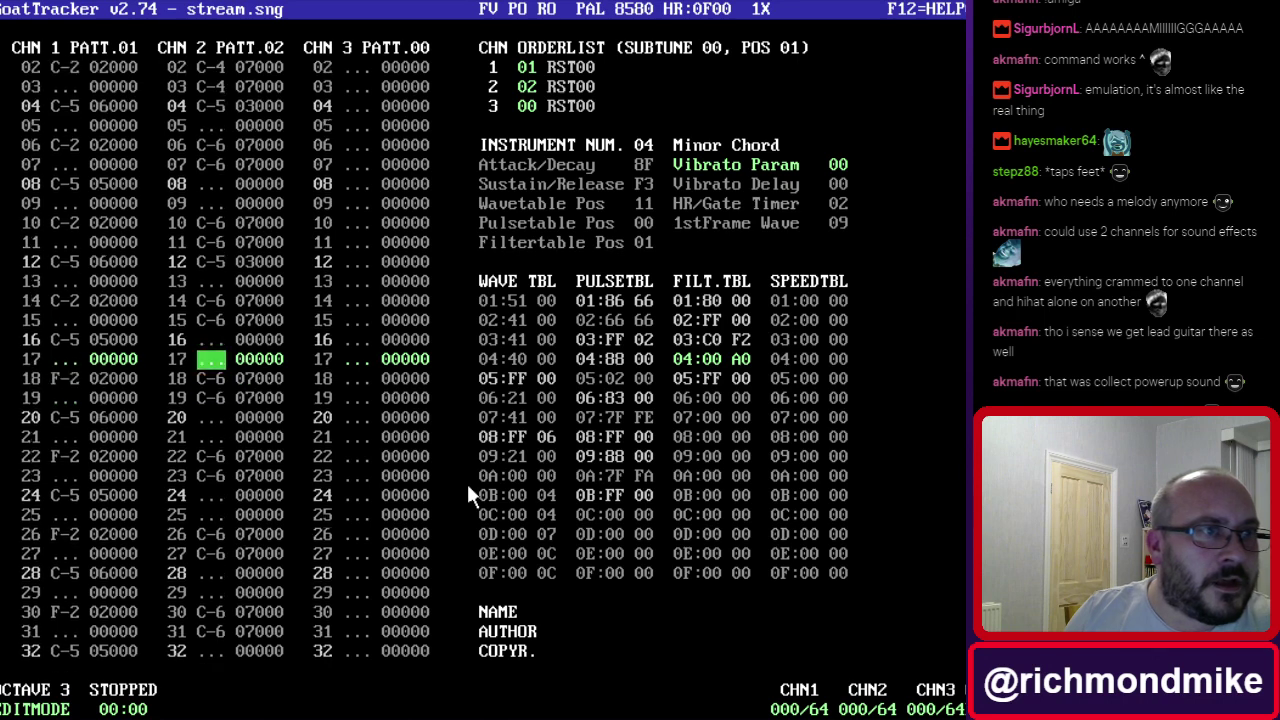
key(Up)
key(Up)
key(Down)
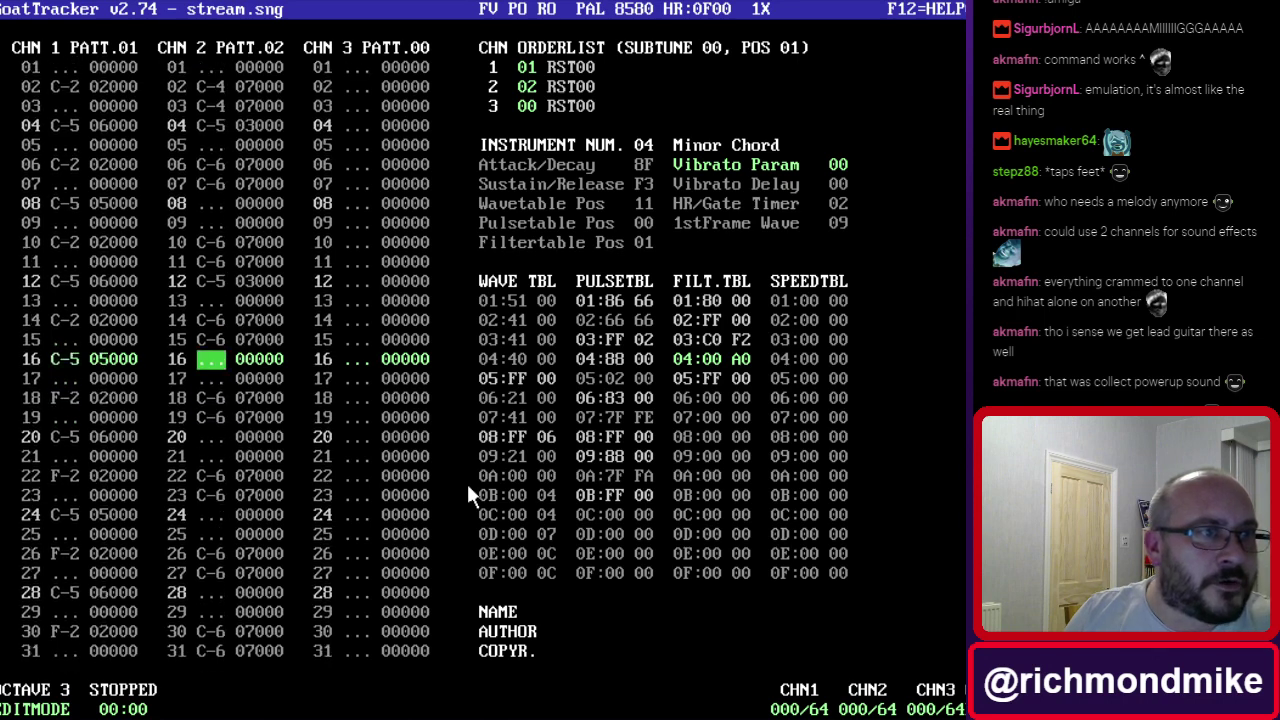
key(Down)
key(Down)
key(Down)
key(Down)
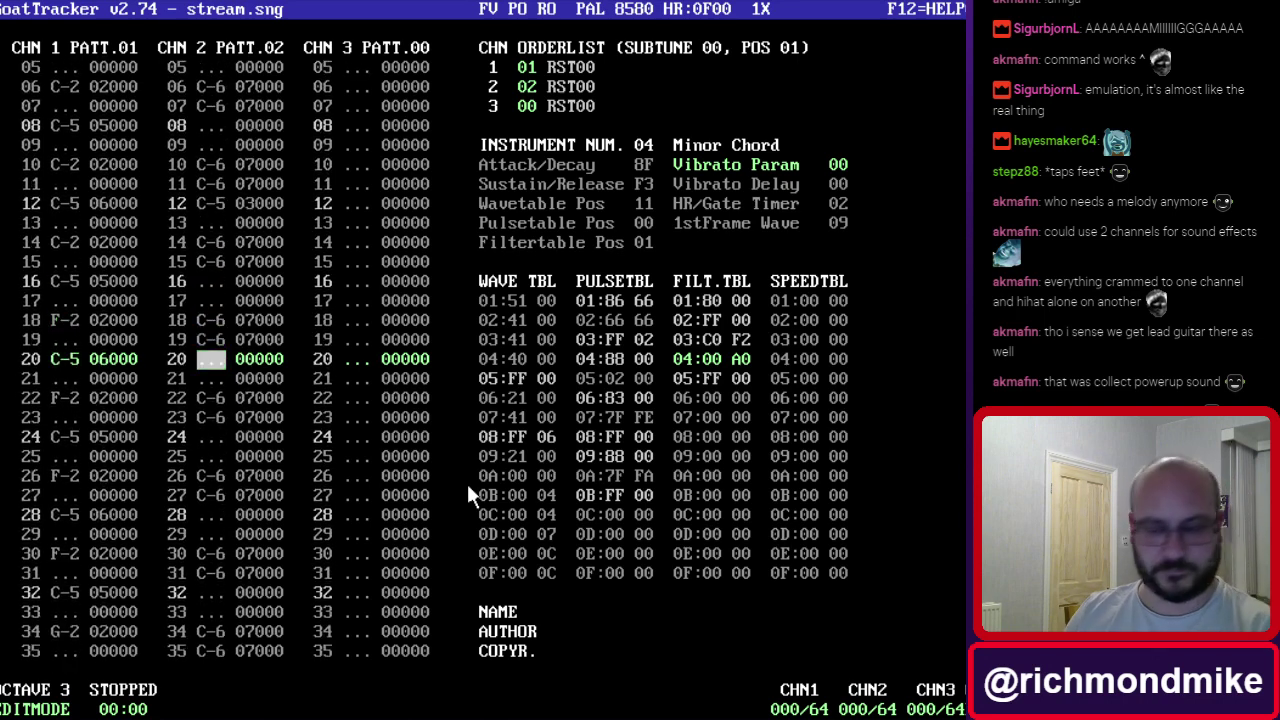
key(r)
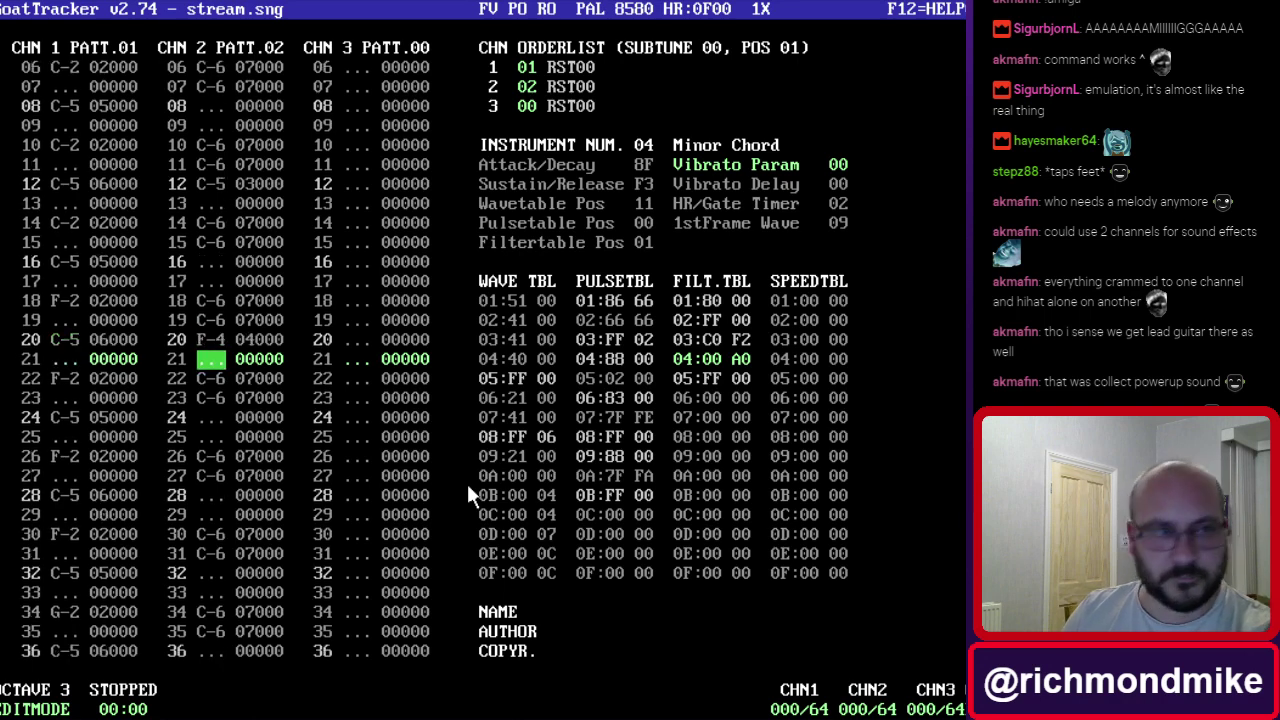
Enter an F-4 note with the Minor Chord instrument (04) at row 28 of channel 2.
key(Down)
key(Down)
key(Down)
key(Down)
key(Down)
key(Down)
key(Down)
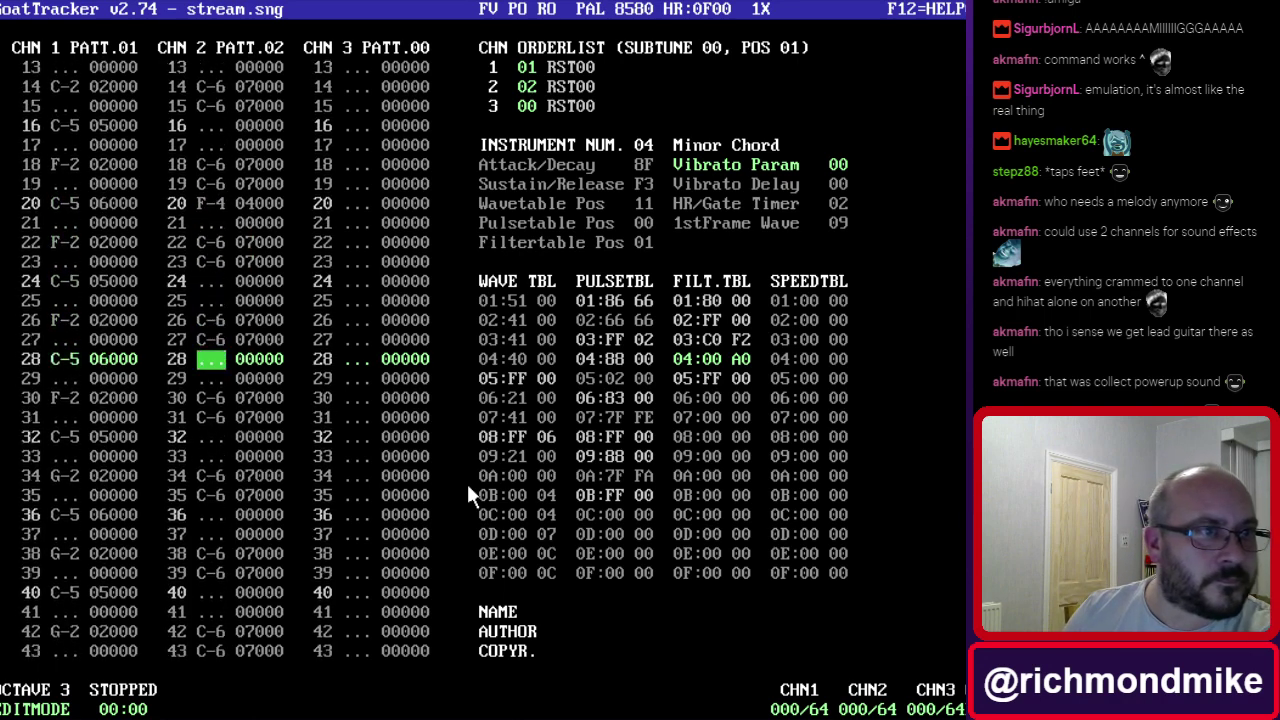
key(Down)
Enter a G-4 note with the Minor Chord instrument (04) at row 36 of channel 2.
key(Down)
key(Down)
key(Down)
key(Down)
key(Down)
key(Down)
key(Down)
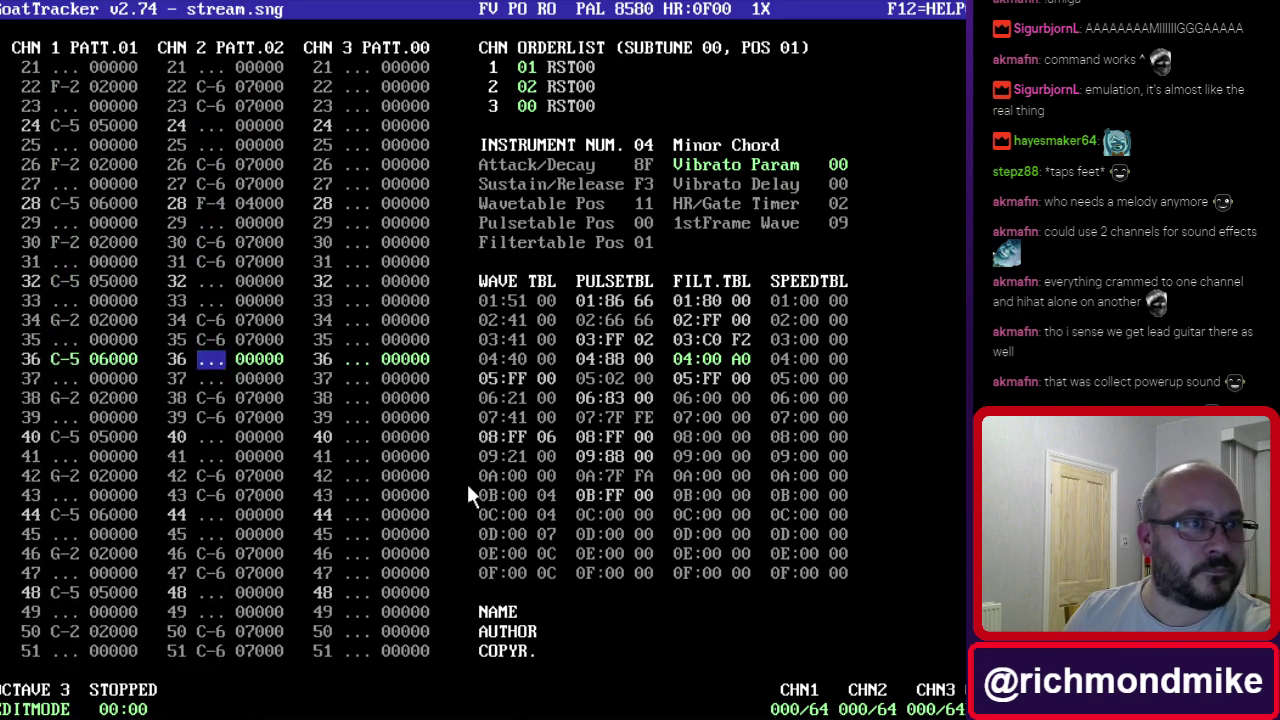
key(t)
key(Down)
key(Down)
key(Down)
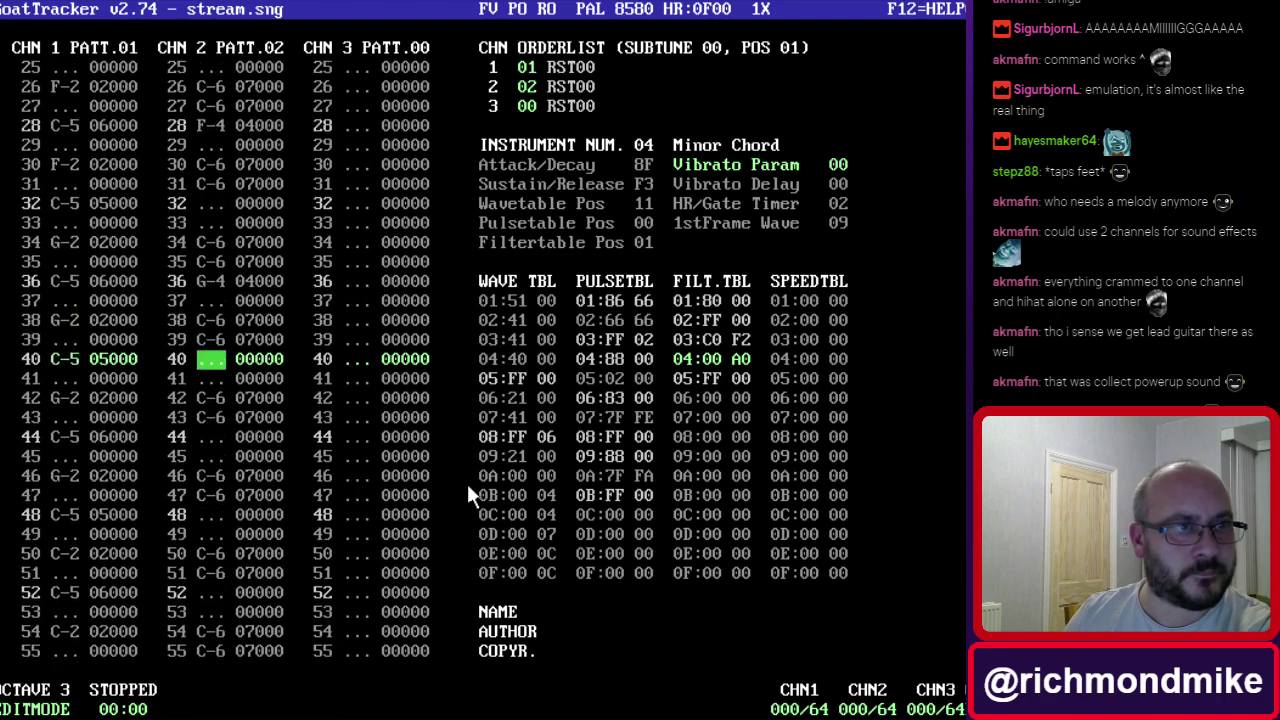
Enter a G-4 note with the Minor Chord instrument (04) at row 44 of channel 2.
key(Down)
key(Down)
key(Down)
key(Down)
key(Down)
key(Down)
key(Down)
key(Down)
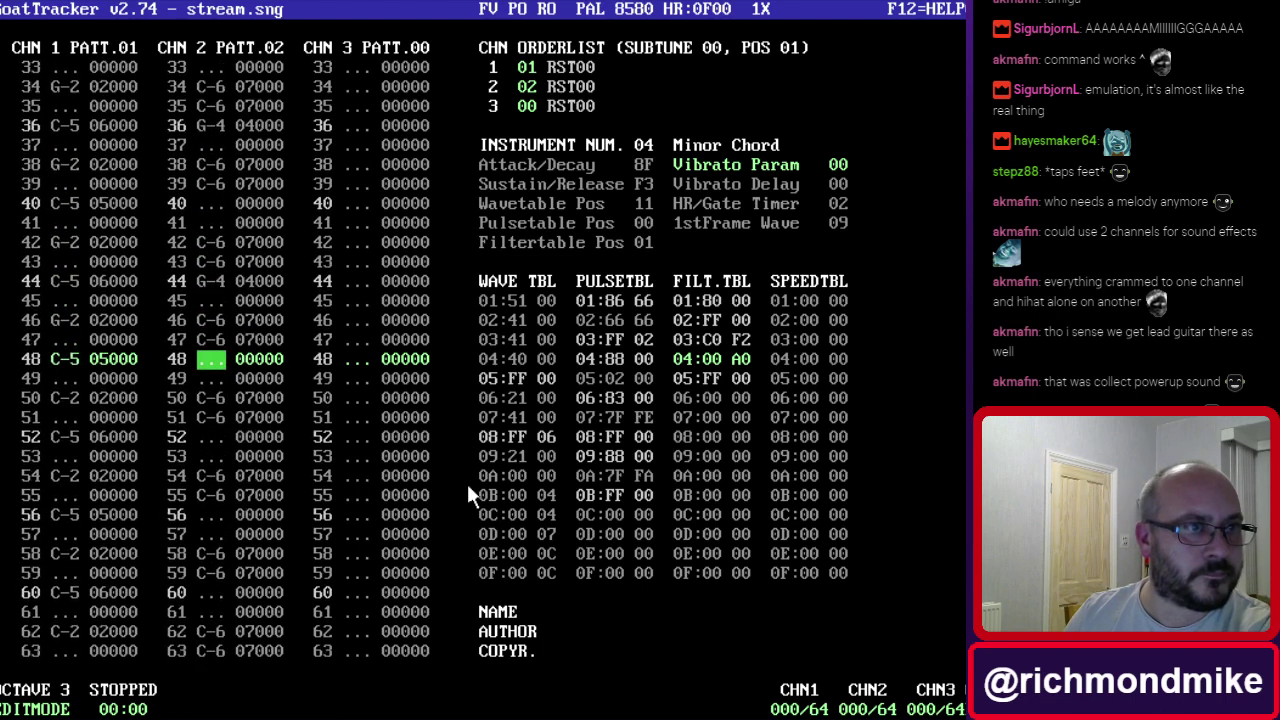
Enter a C-5 note with the Minor Chord instrument (04) at row 52 of channel 2.
key(Down)
key(Down)
key(Down)
key(Down)
key(i)
key(Down)
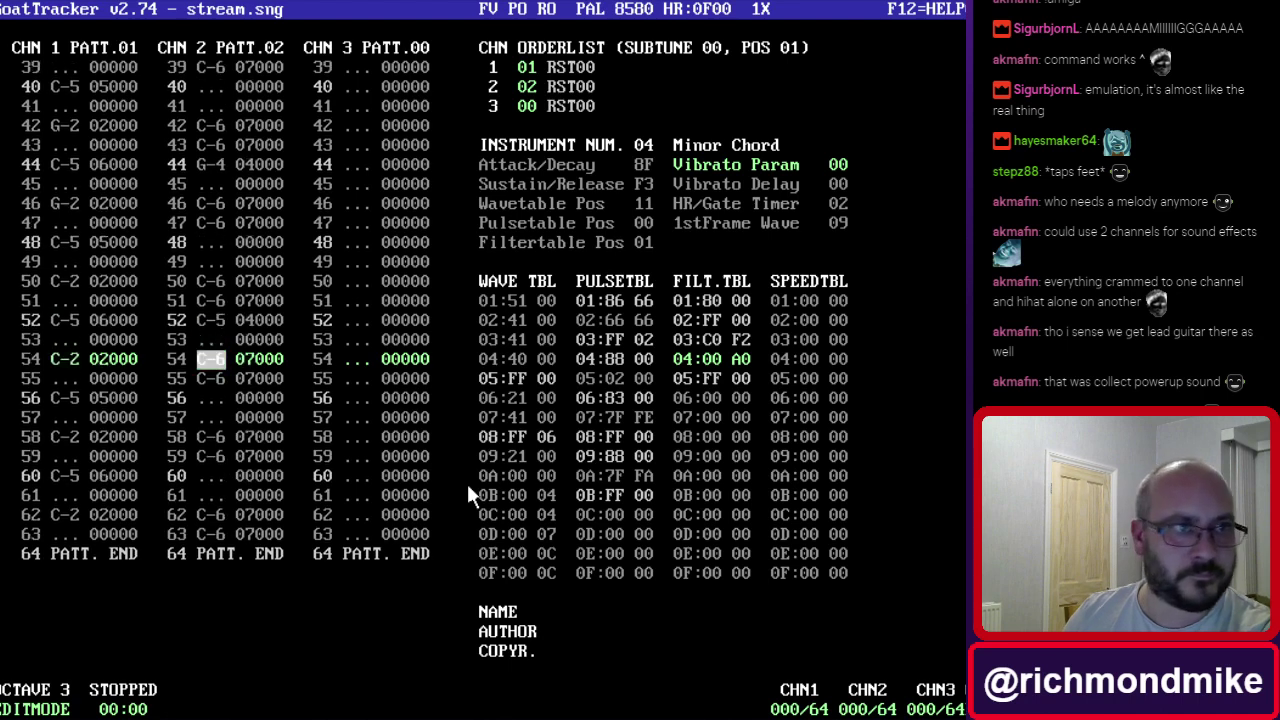
Enter a C-5 note with the Minor Chord instrument (04) at row 60 of channel 2, and play the song.
key(Down)
key(Down)
key(Down)
key(Down)
key(Down)
key(Down)
key(Down)
key(F2)
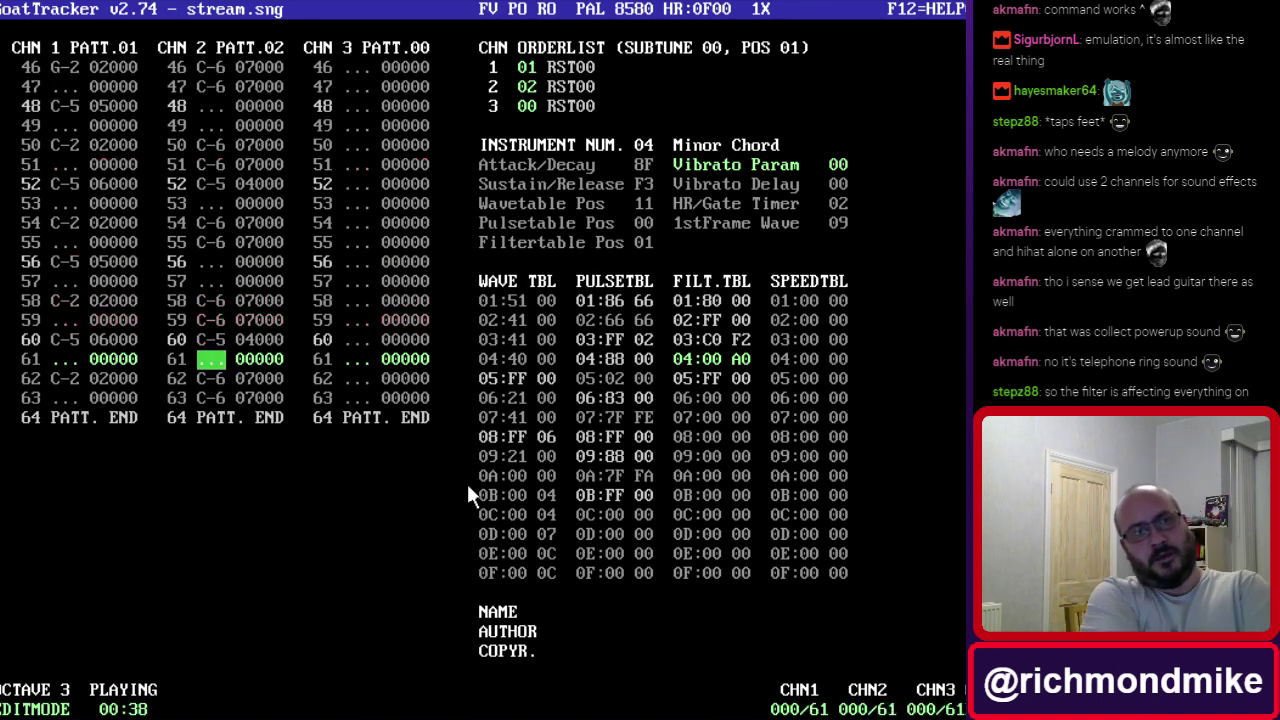
Change the instrument of channel 2's chord notes at rows 36, 44, 52 and 60 to the Major Chord (03).
key(Down)
key(Down)
key(Down)
key(Down)
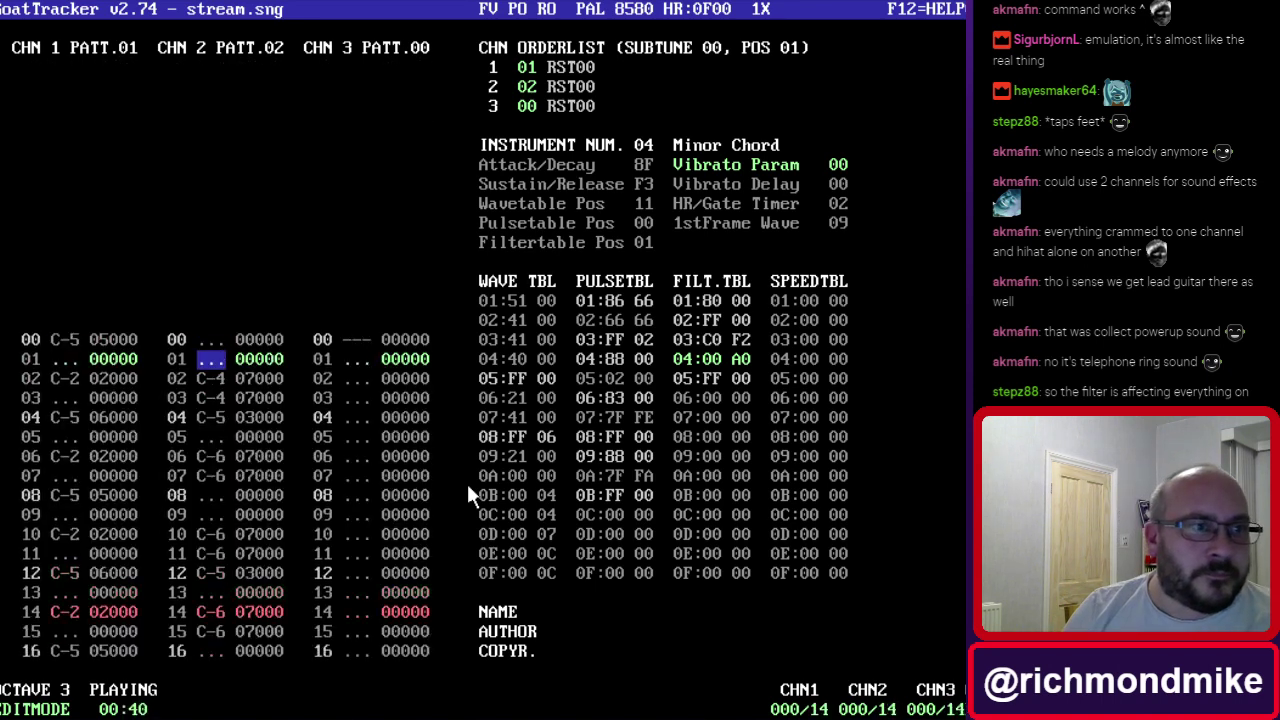
key(Right)
key(Right)
key(Right)
key(Right)
key(Right)
key(Right)
key(Right)
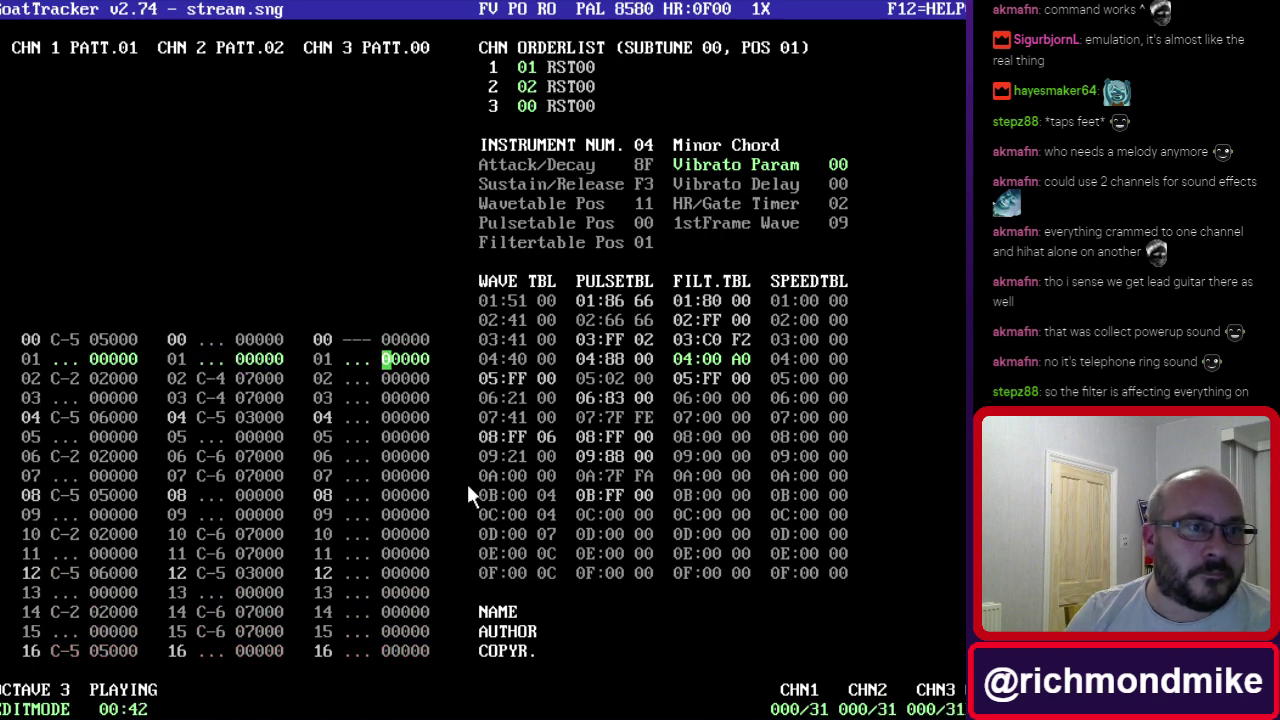
key(Left)
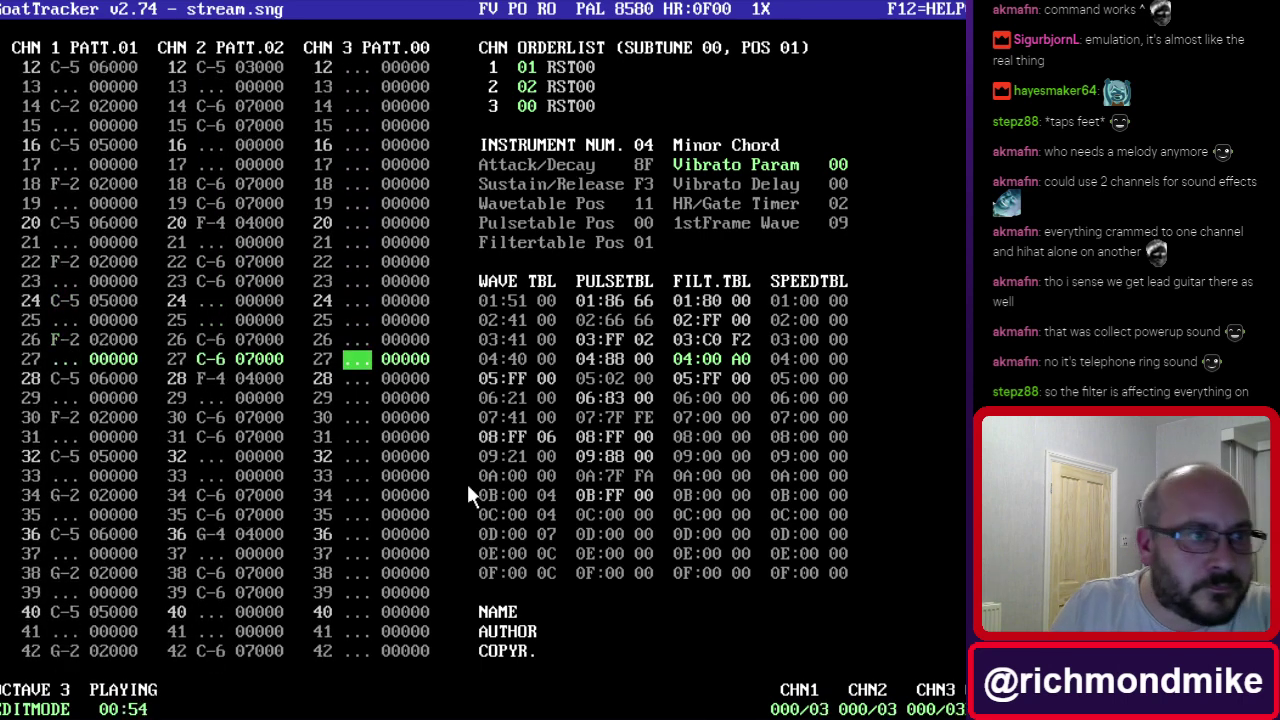
key(Left)
key(Left)
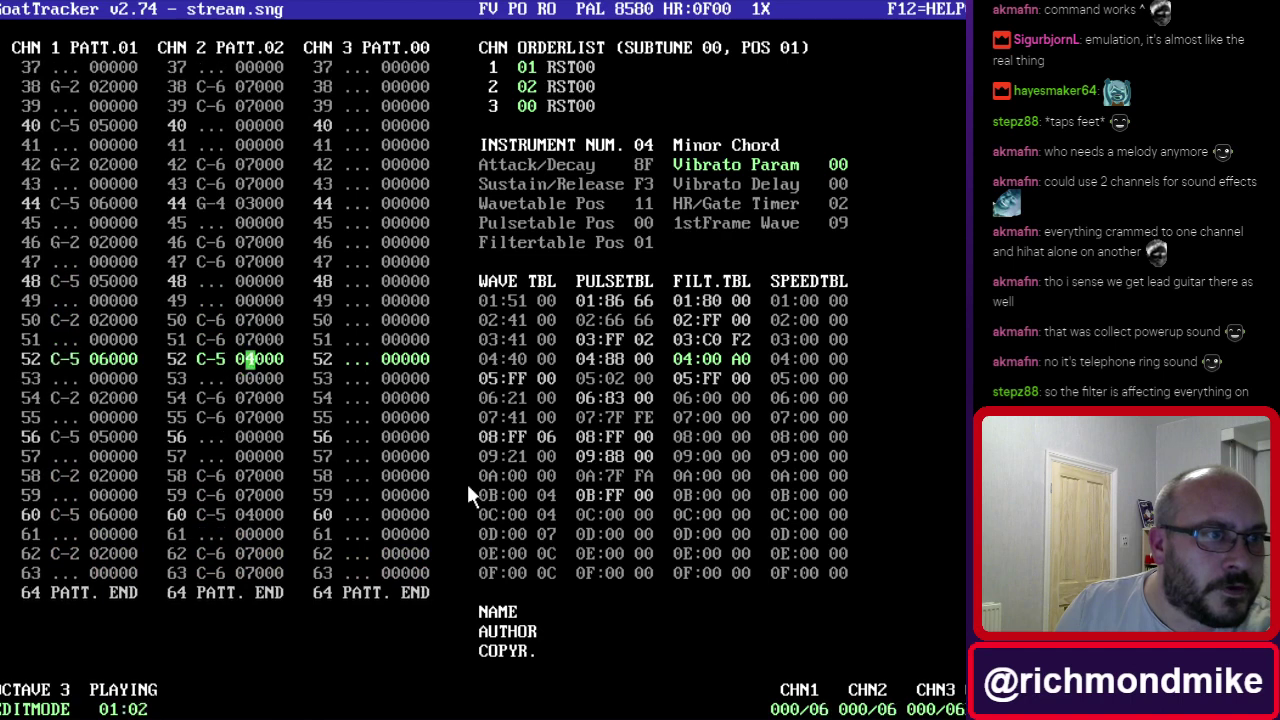
text(3)
text(3)
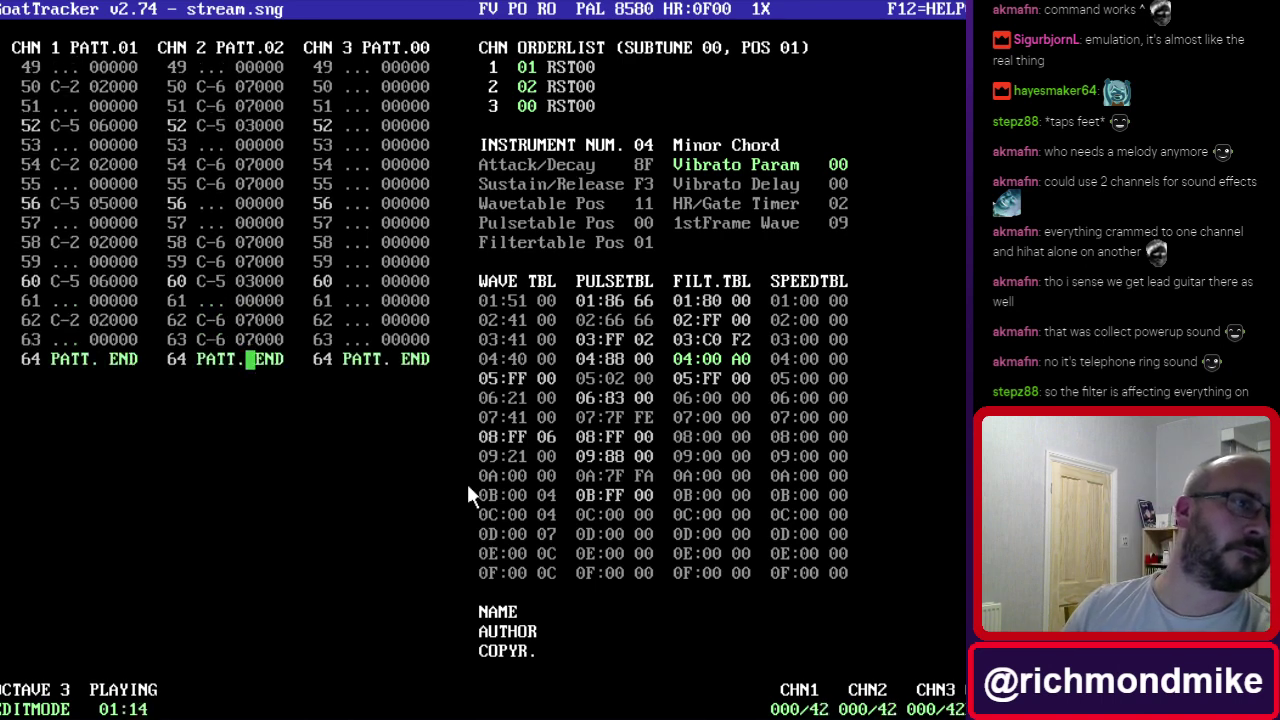
Stop playback at the start of channel 3 and select the Short Lead instrument (01).
key(Right)
key(Right)
key(Right)
key(Right)
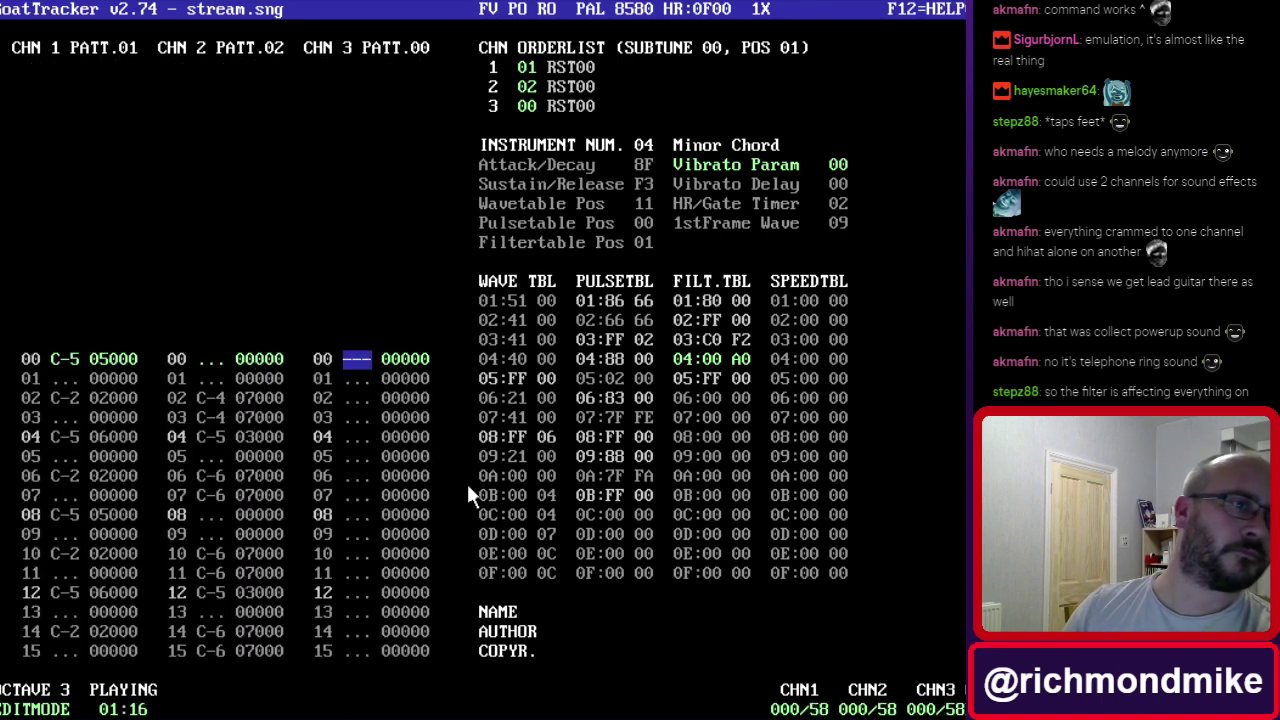
key(F4)
key(KP_Add)
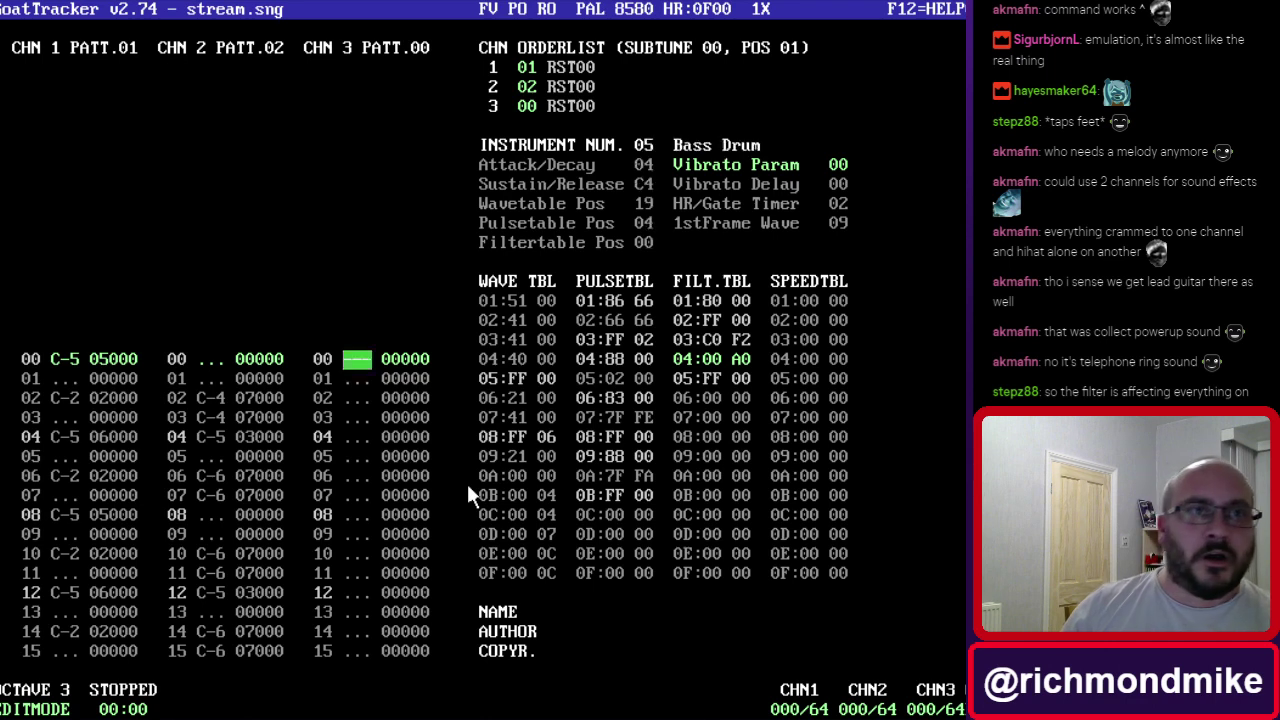
key(KP_Add)
key(KP_Add)
key(KP_Add)
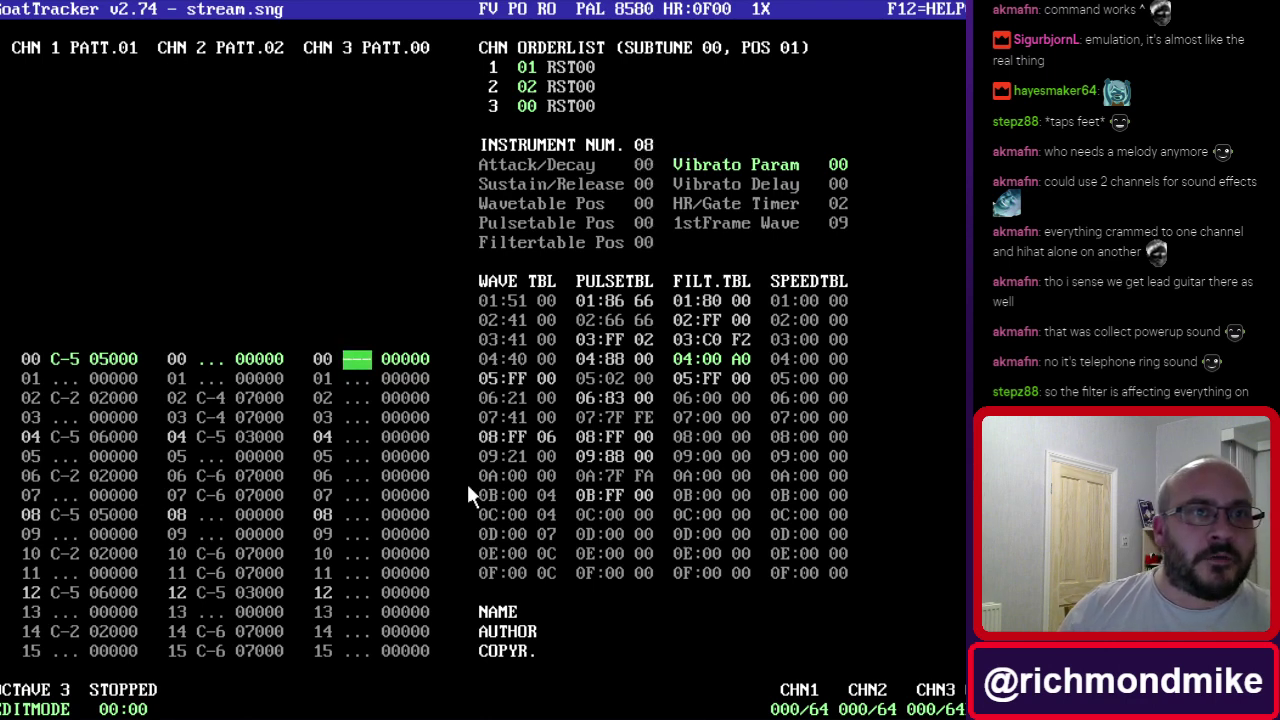
key(KP_Subtract)
key(KP_Subtract)
key(KP_Subtract)
key(KP_Subtract)
key(KP_Subtract)
key(KP_Subtract)
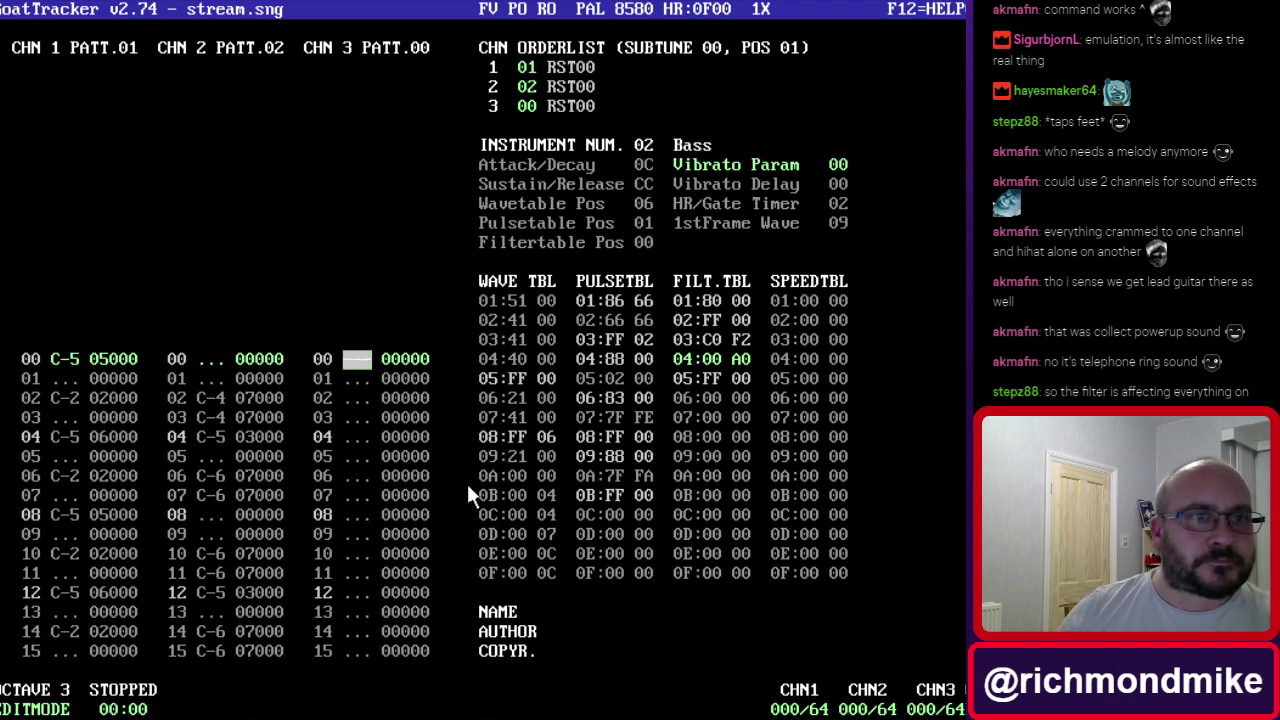
key(KP_Subtract)
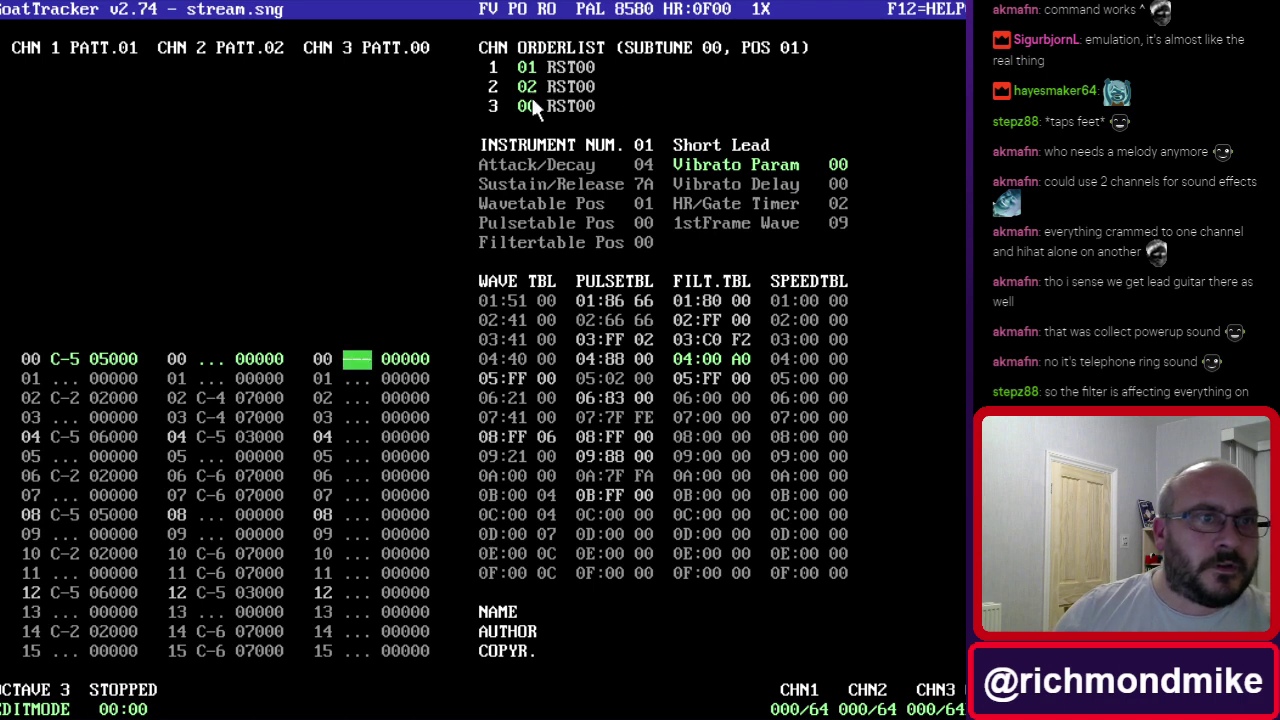
Assign pattern 03 to channel 3 in the orderlist, and play the song briefly.
text(3)
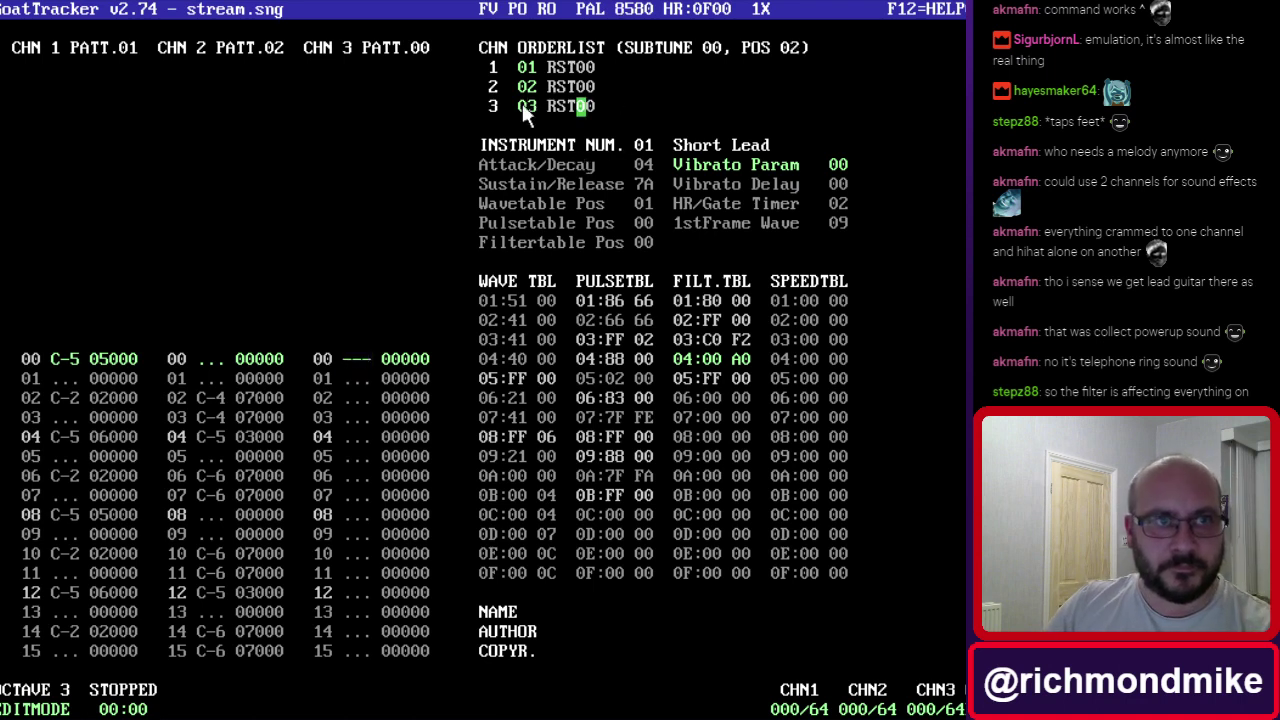
key(Return)
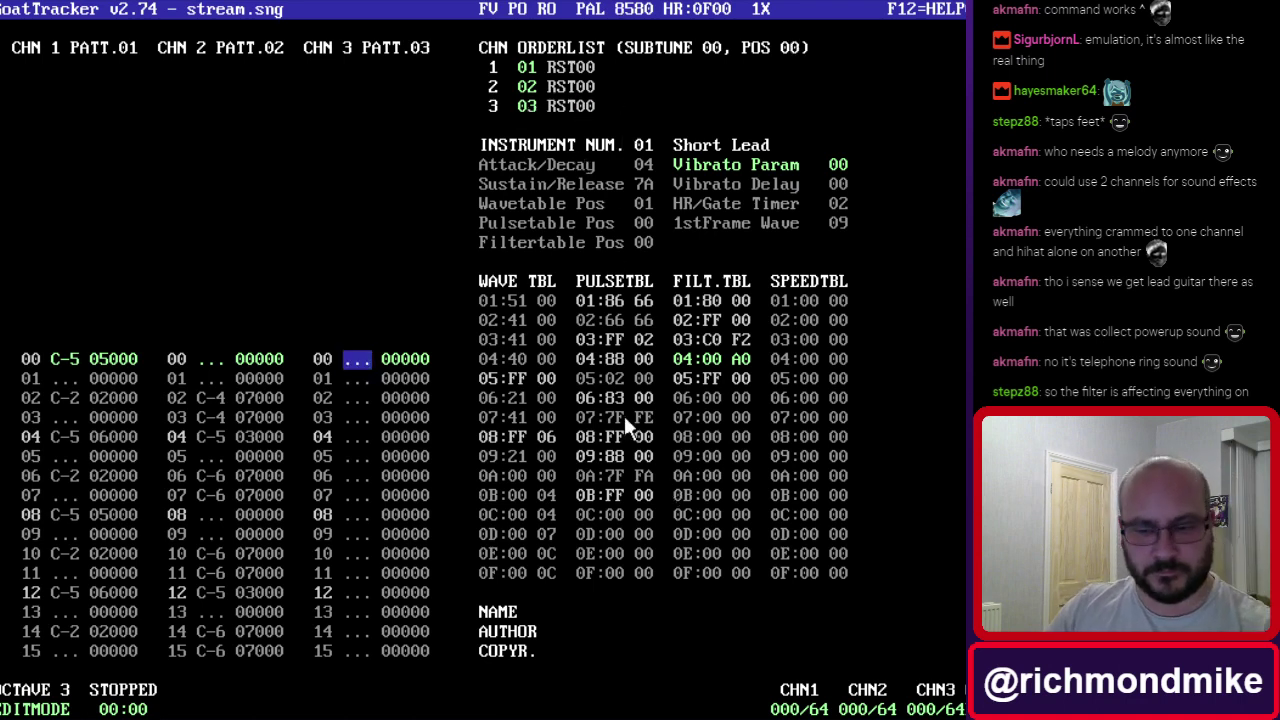
key(Down)
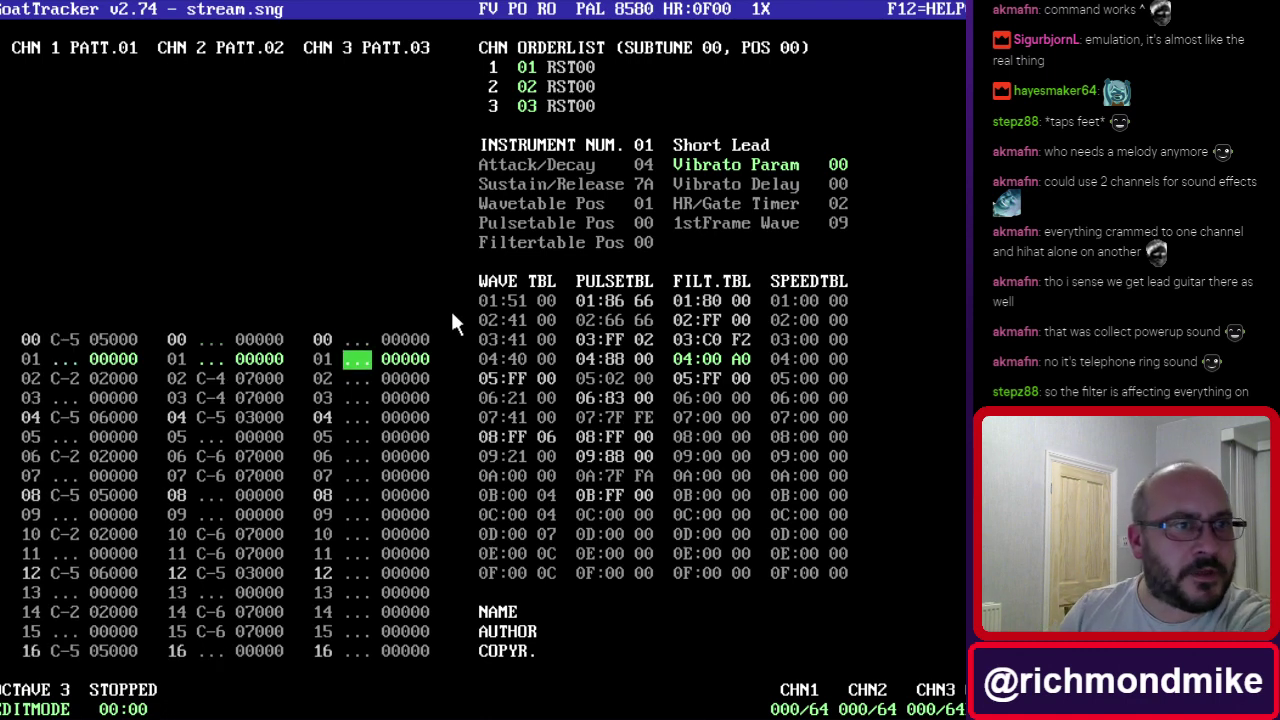
key(F1)
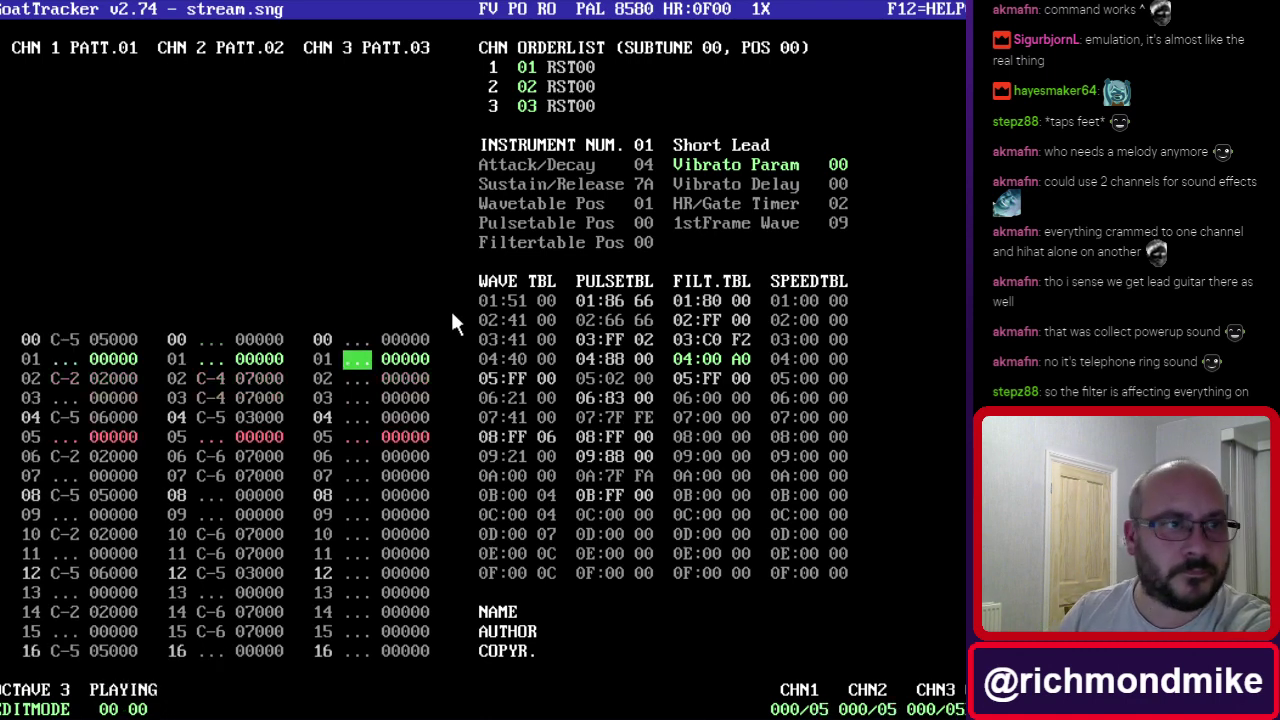
key(F4)
Enter Short Lead (01) notes in channel 3: C-5 at row 08 and B-4 at row 10.
key(Down)
key(Down)
key(Down)
key(Down)
key(Down)
key(Down)
key(Down)
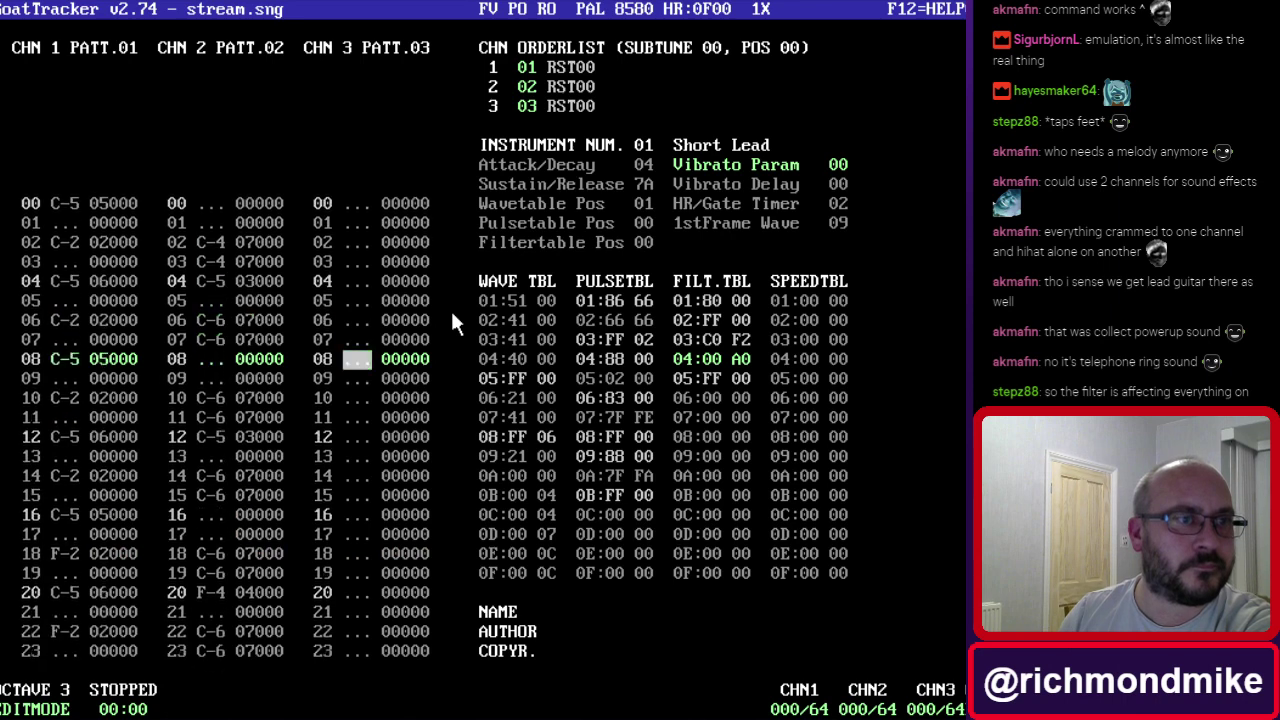
key(y)
key(t)
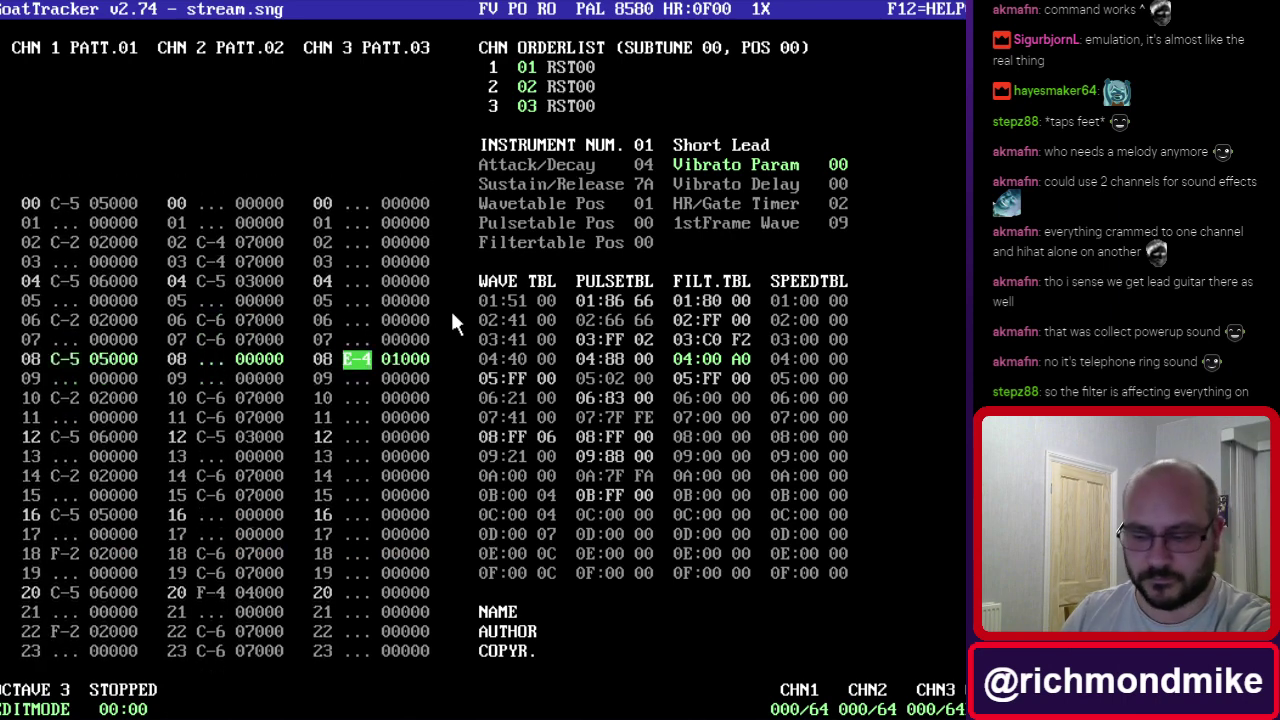
key(i)
key(Down)
key(Down)
key(u)
key(Down)
key(Down)
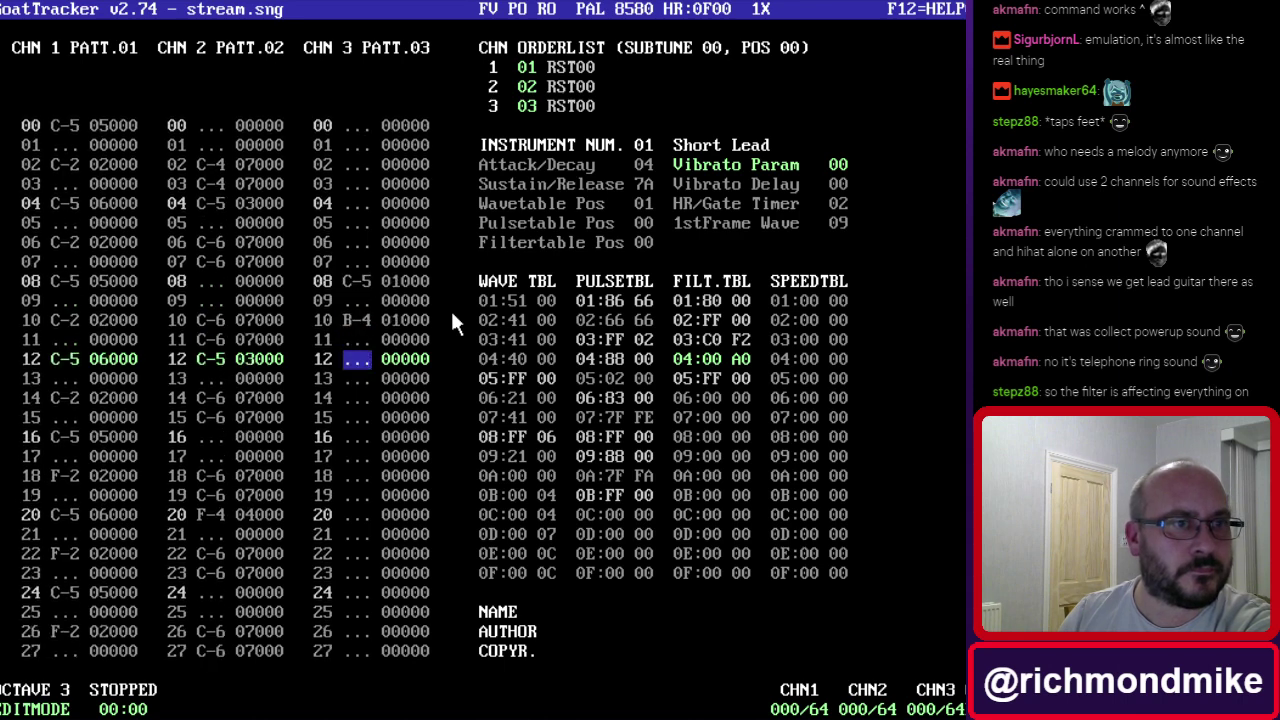
Enter C-5 at row 12 and G-4 at row 14 of channel 3, and play the song.
key(i)
key(Down)
key(Down)
key(t)
key(Down)
key(F1)
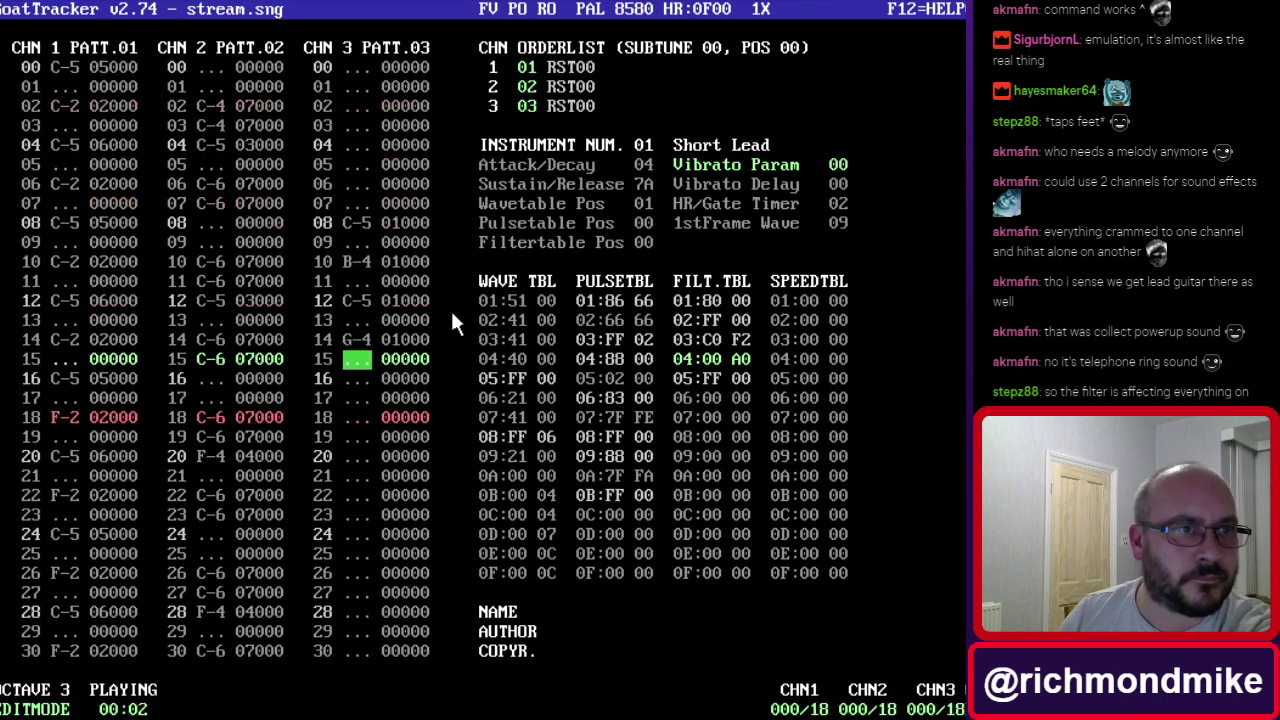
Stop playback and enter Short Lead notes F-4 at row 24 and E-4 at row 26 of channel 3.
key(F4)
key(Down)
key(Down)
key(Down)
key(Down)
key(Down)
key(Down)
key(Down)
key(Down)
key(Down)
key(r)
key(Down)
key(Down)
key(Down)
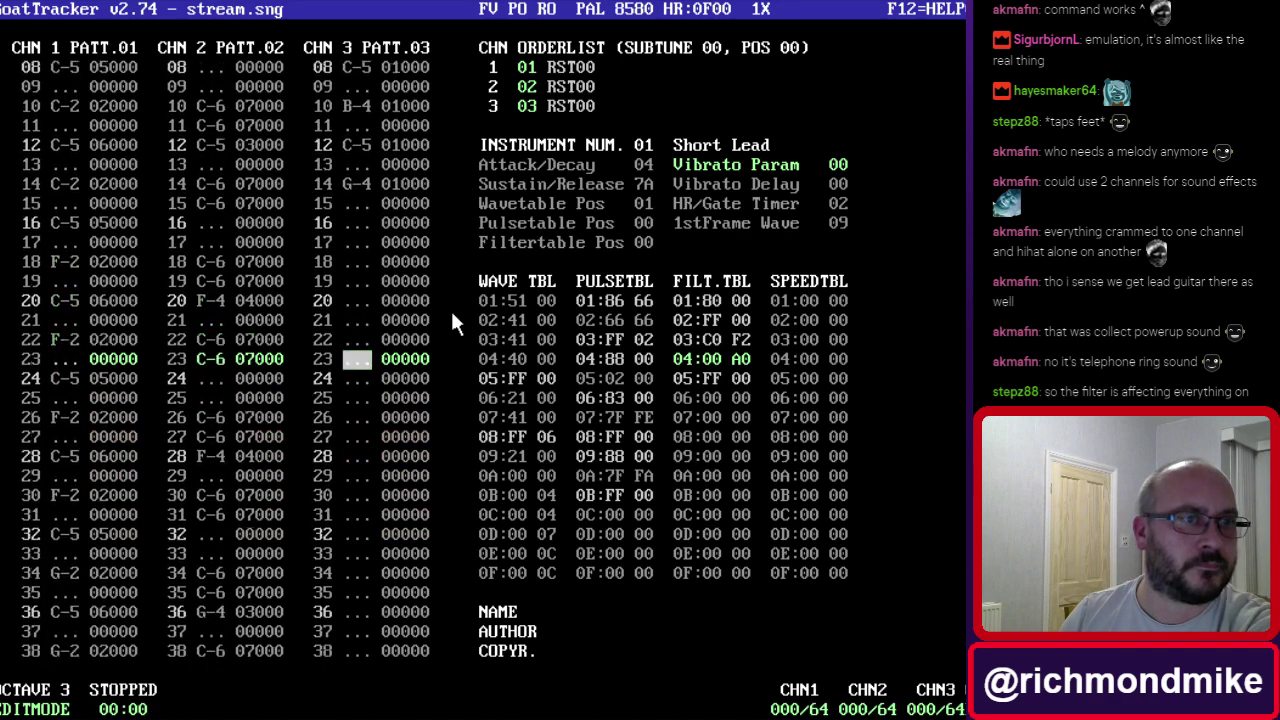
key(Up)
key(e)
key(Down)
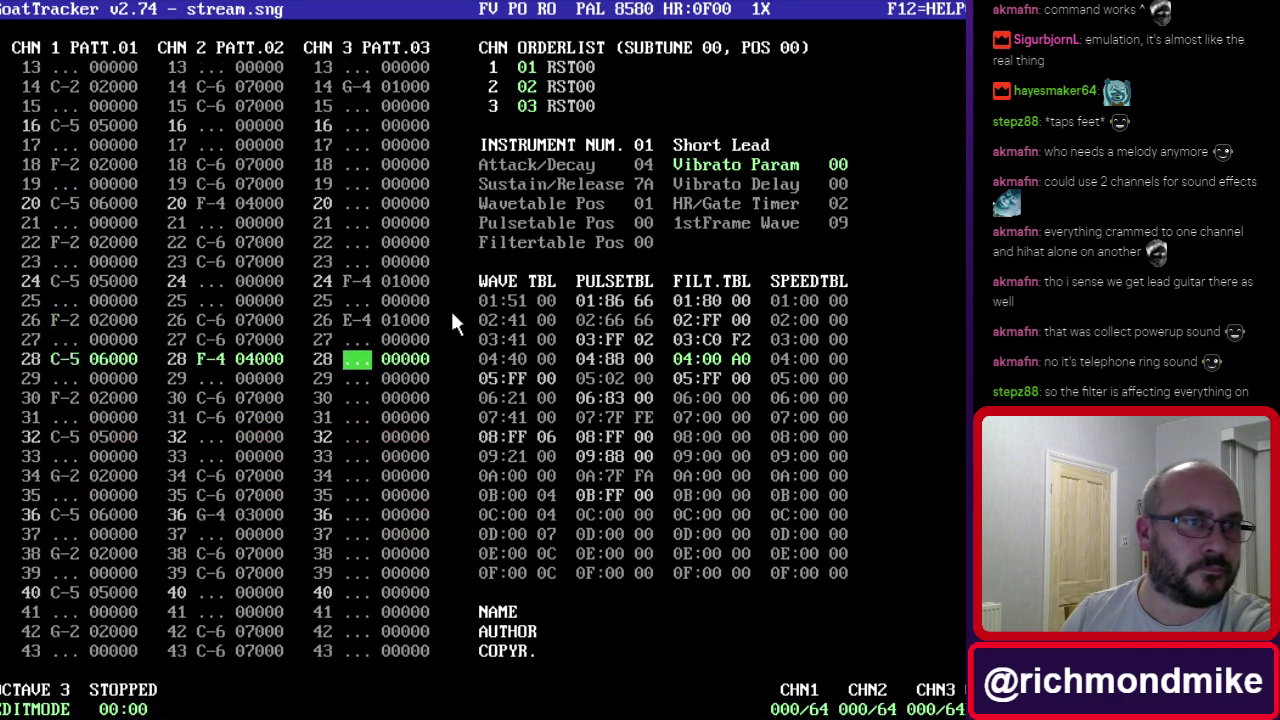
Enter Short Lead notes F-4 at row 28 and G-4 at row 30 of channel 3.
key(r)
key(Down)
key(y)
key(Up)
key(t)
Enter a Short Lead G-4 note at row 40 of channel 3.
key(Down)
key(Down)
key(Down)
key(Down)
key(Down)
key(Down)
key(Down)
key(Down)
key(Down)
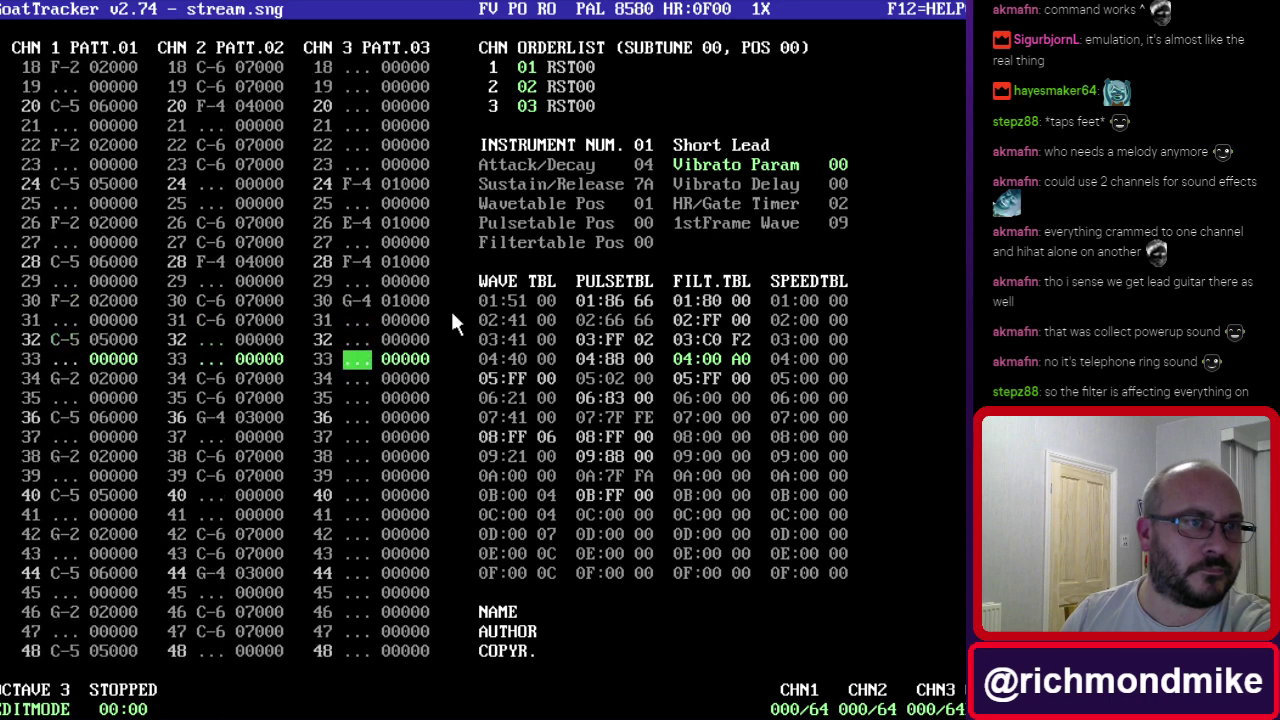
key(t)
key(Down)
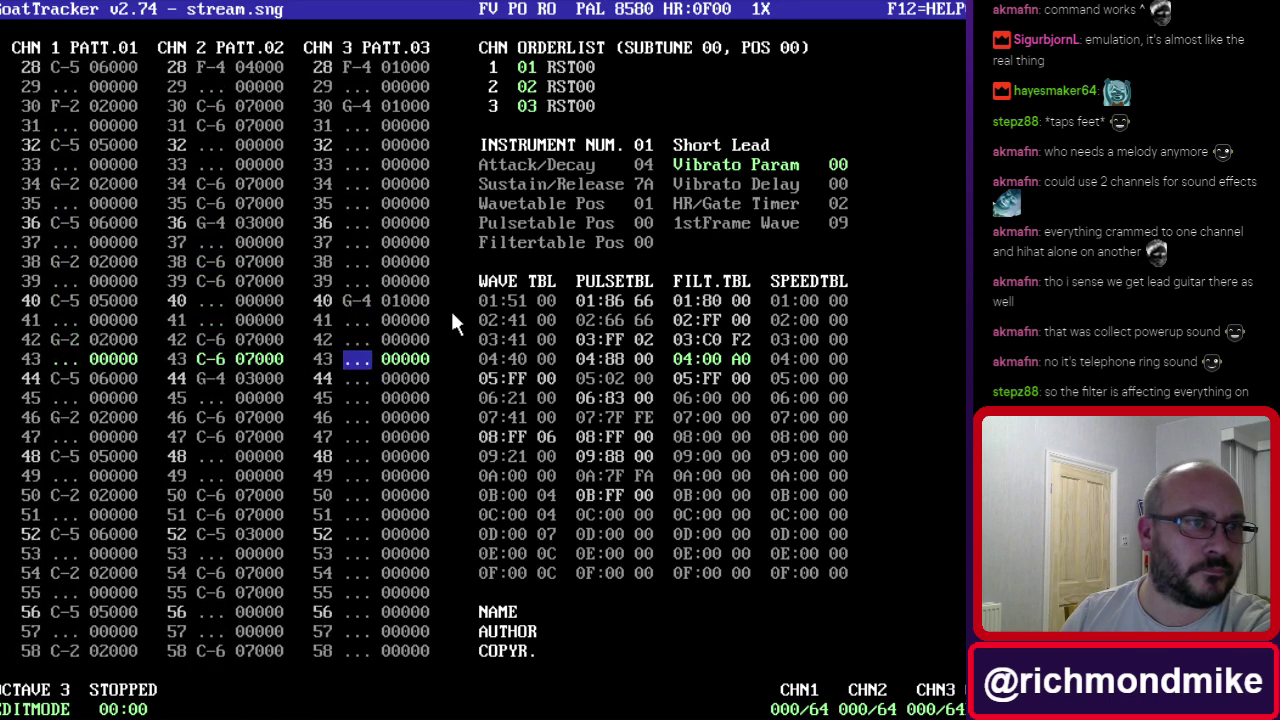
Enter Short Lead notes F-4 at row 42 and D-4 at row 44 of channel 3.
key(r)
key(Down)
key(e)
key(Down)
key(Up)
key(Up)
key(w)
key(Down)
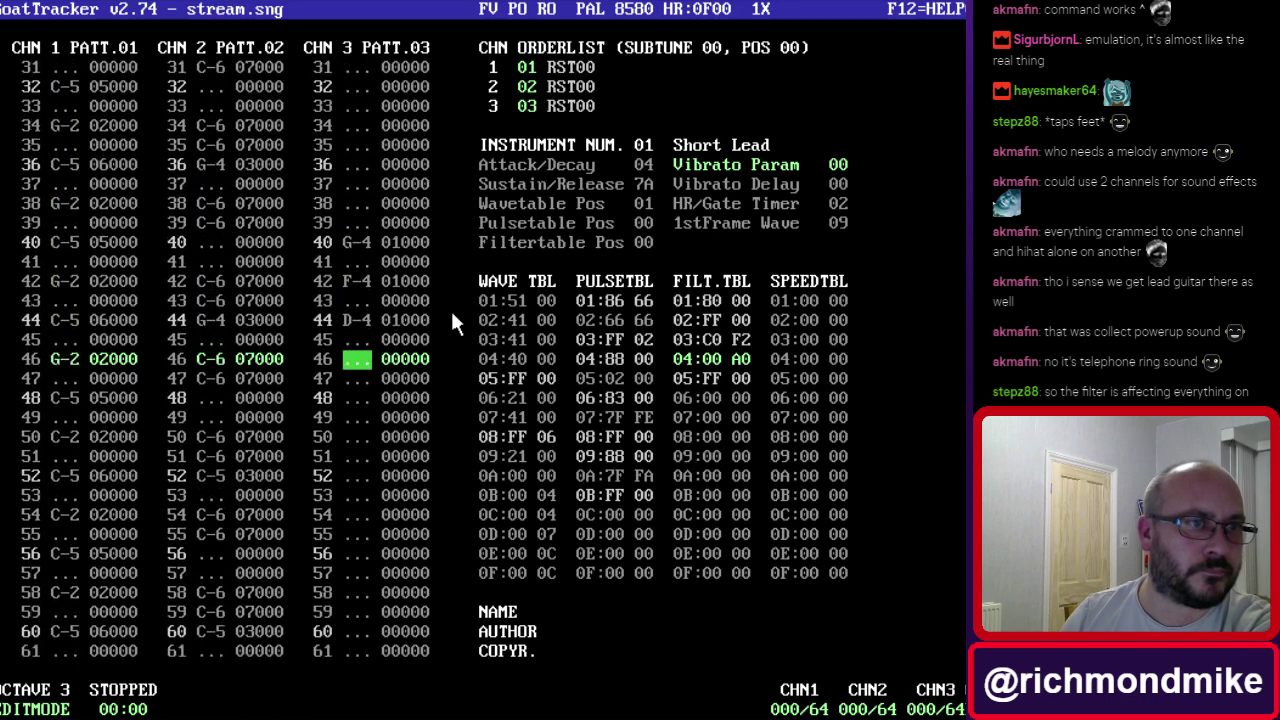
Enter C-4 at row 46 of channel 3, and play the song from the beginning to hear the melody.
key(q)
key(Up)
key(Up)
key(Up)
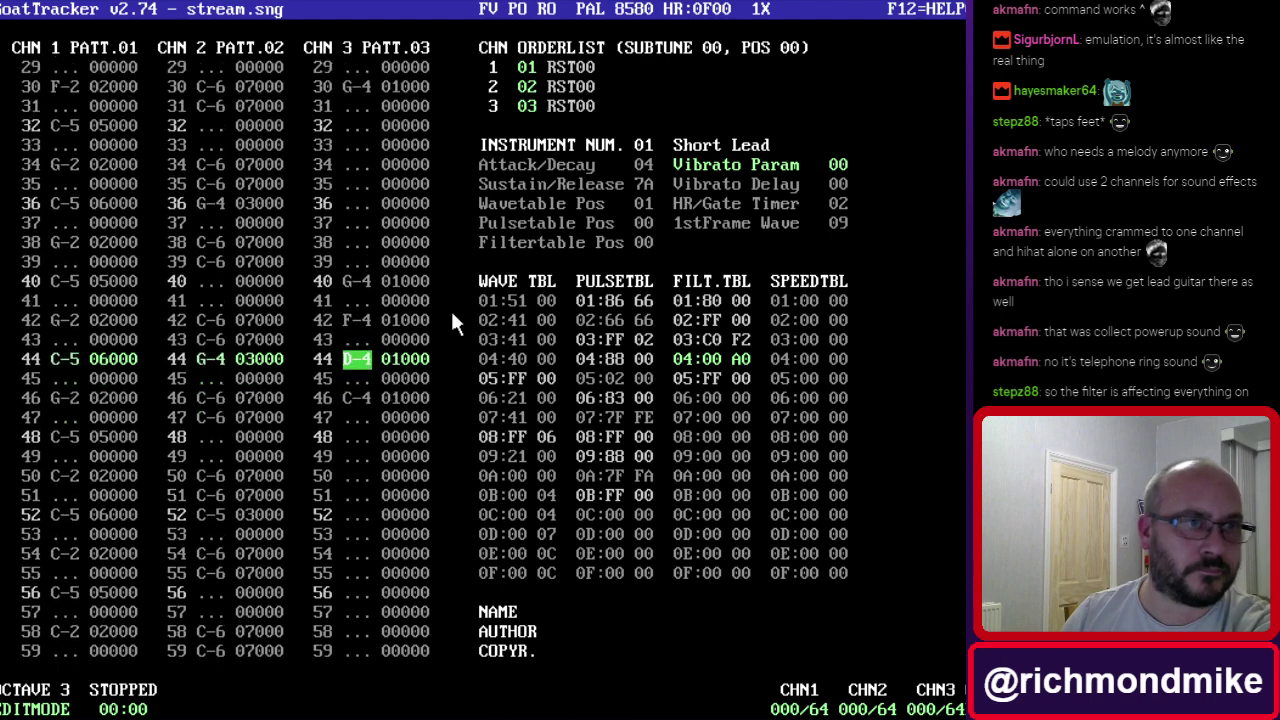
key(F1)
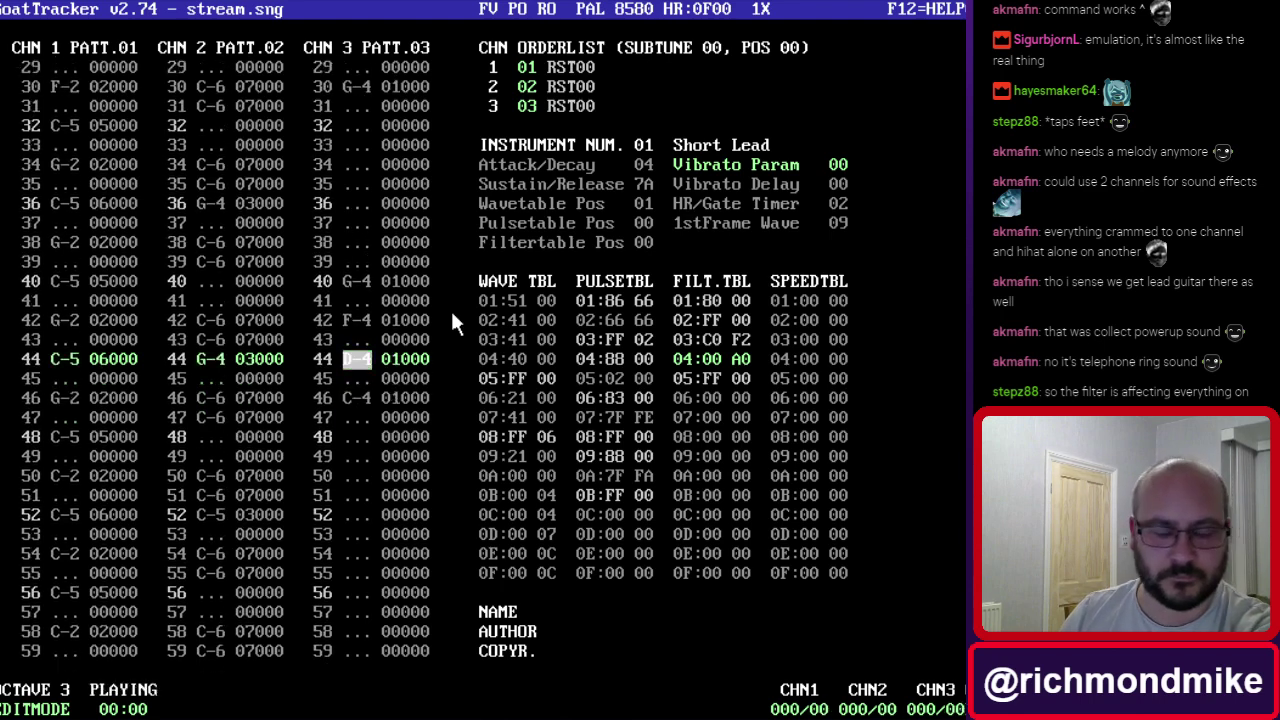
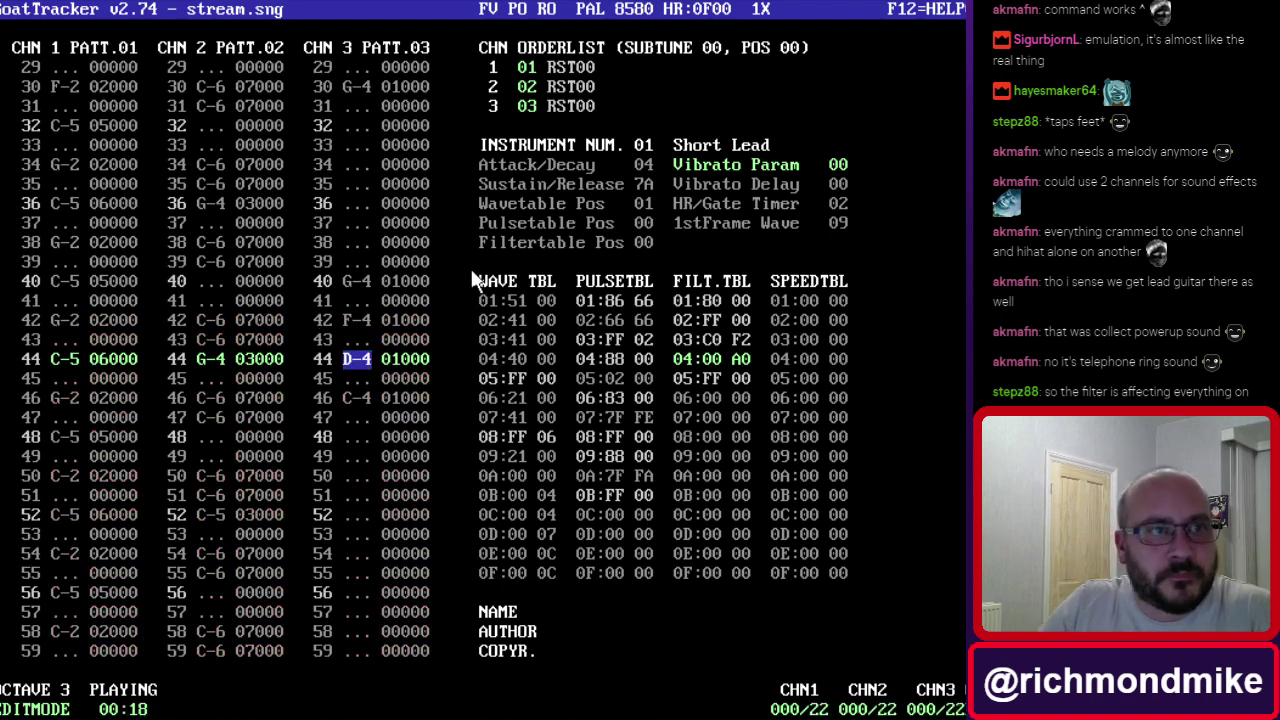
key(Down)
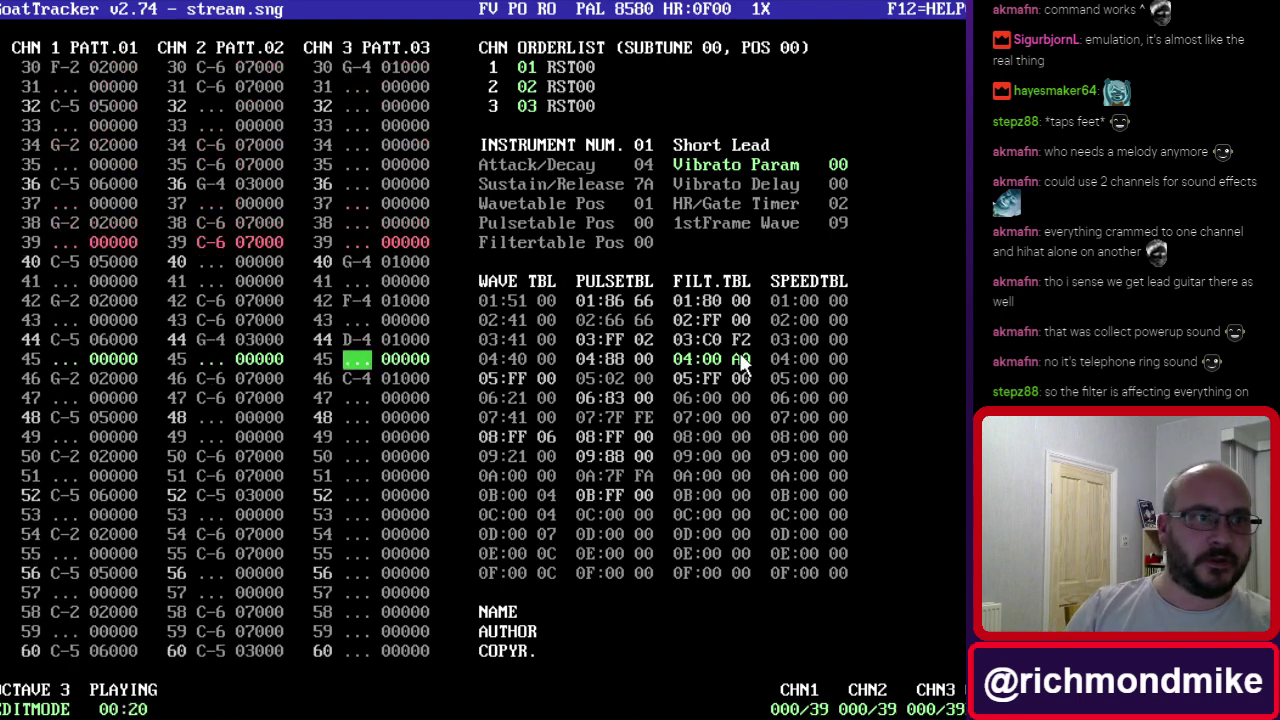
key(Down)
key(Down)
key(Down)
key(Down)
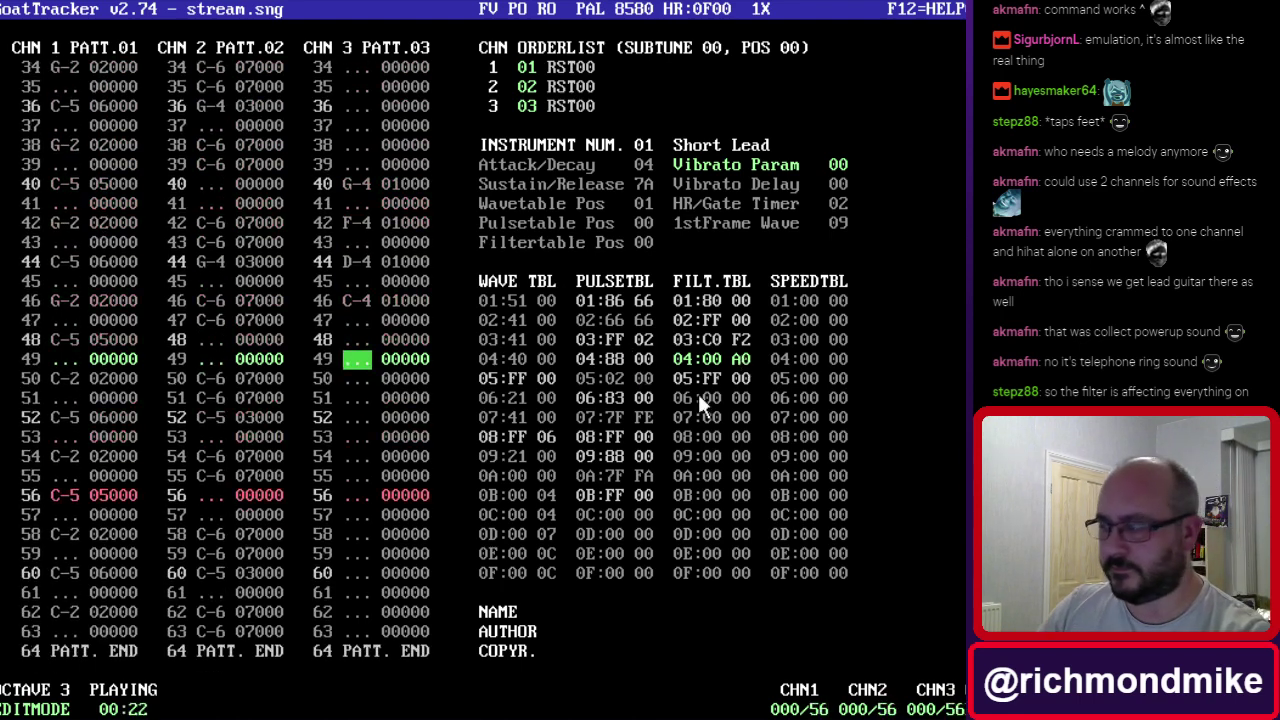
key(F4)
Add a second orderlist entry with pattern 00 to channels 1 and 2, keeping pattern 02 first in channel 2.
click(580, 68)
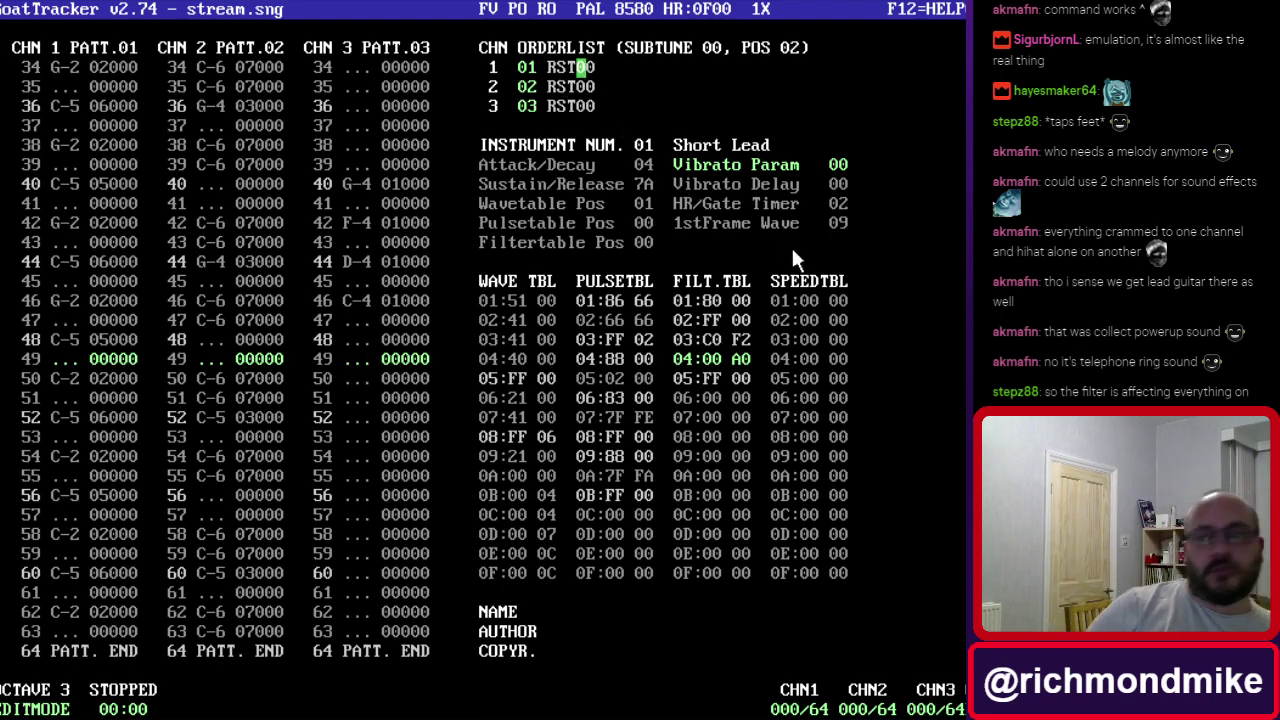
key(Home)
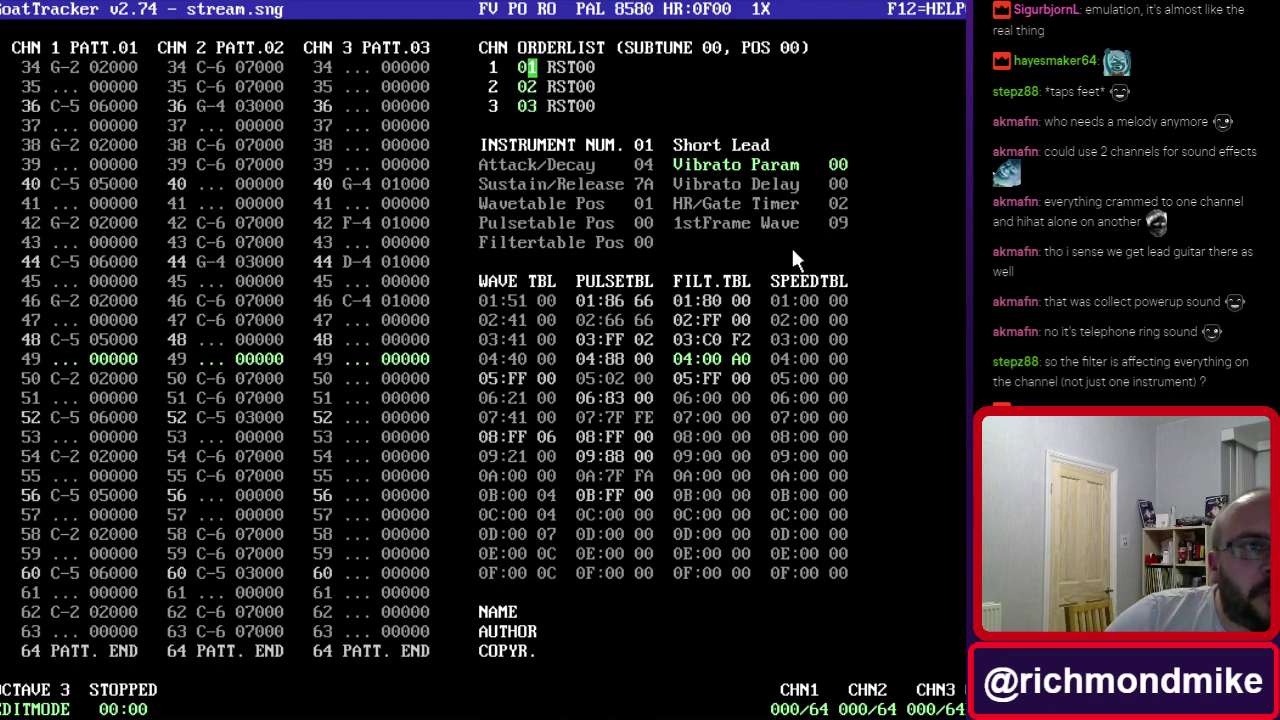
key(End)
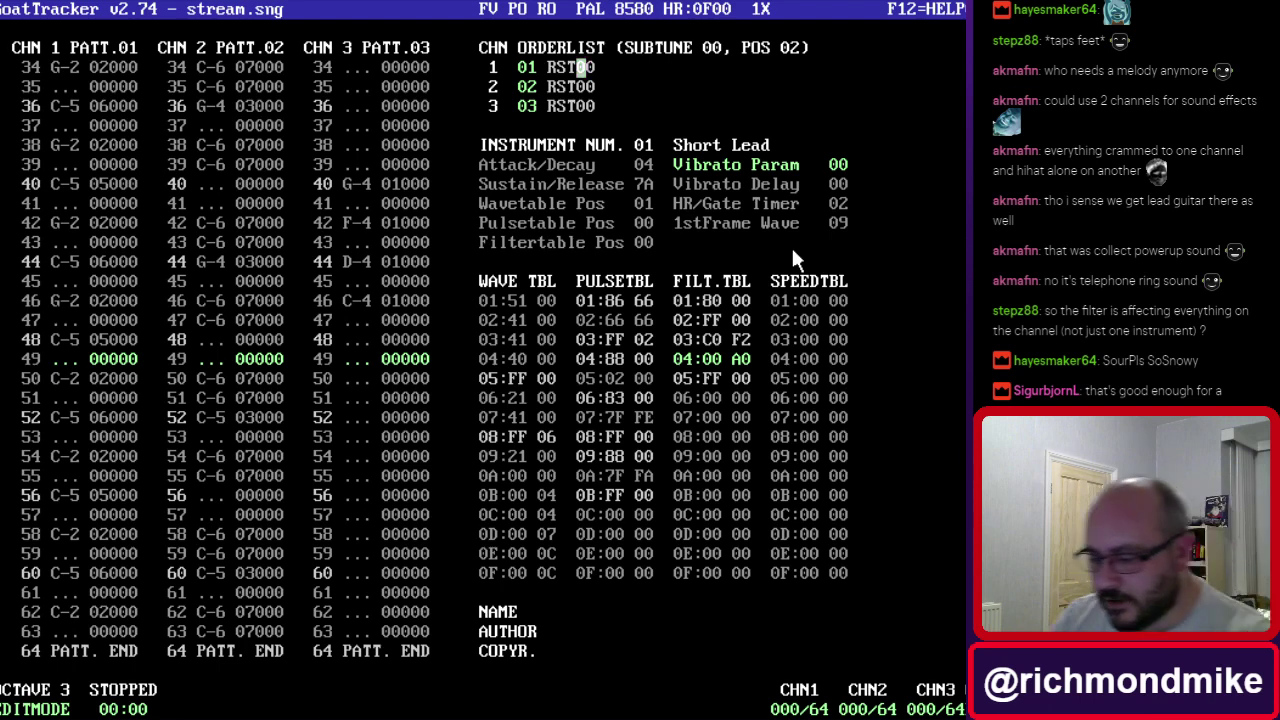
key(Insert)
key(Down)
key(Left)
key(Insert)
key(Down)
key(Up)
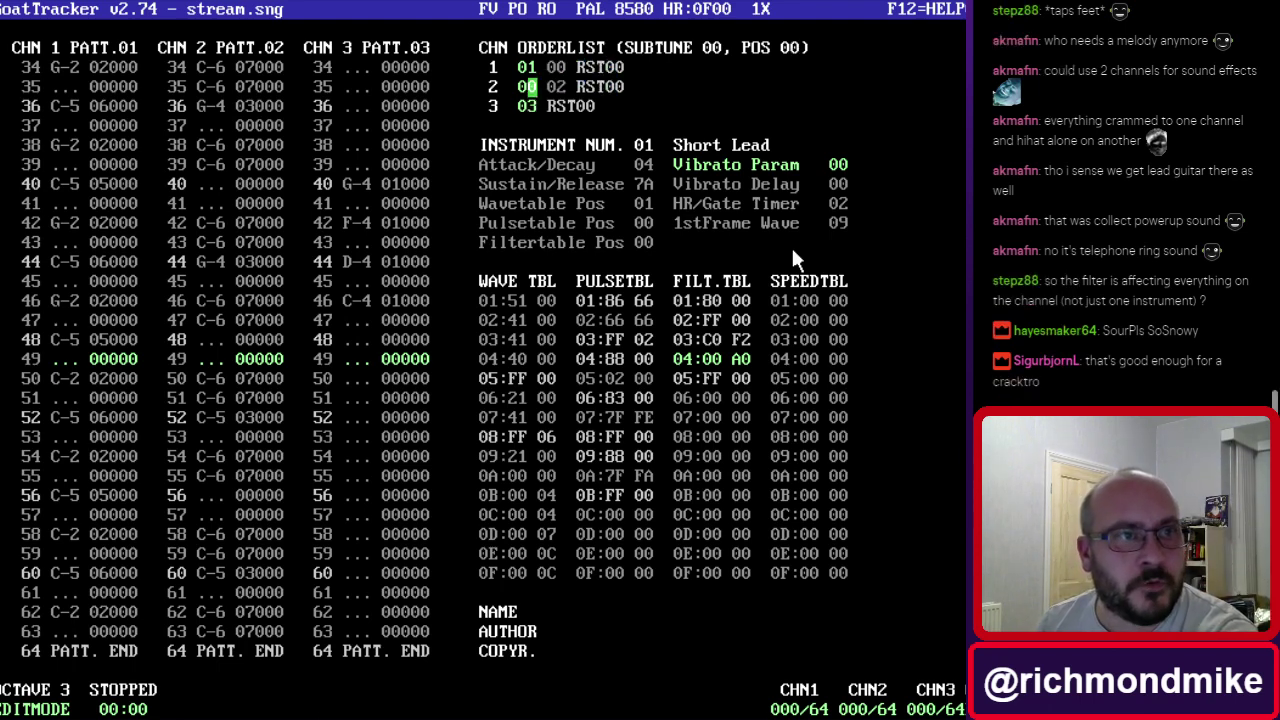
text(2 )
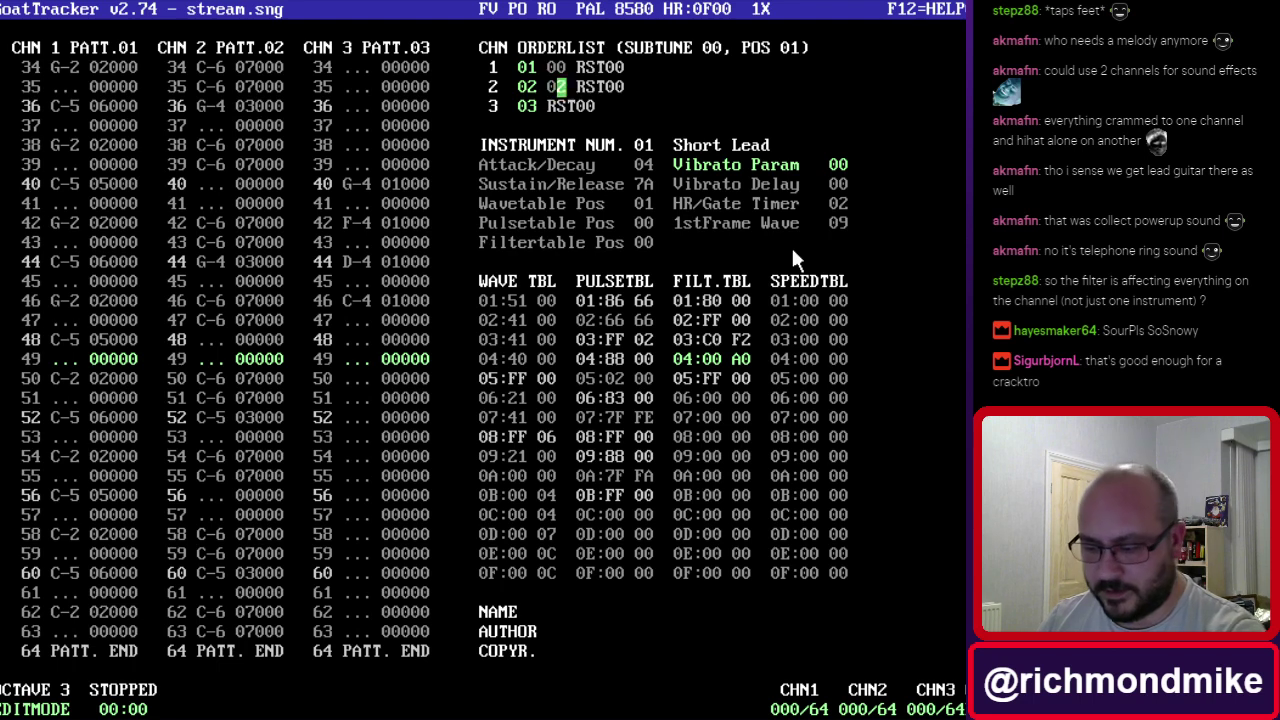
text(0)
key(Down)
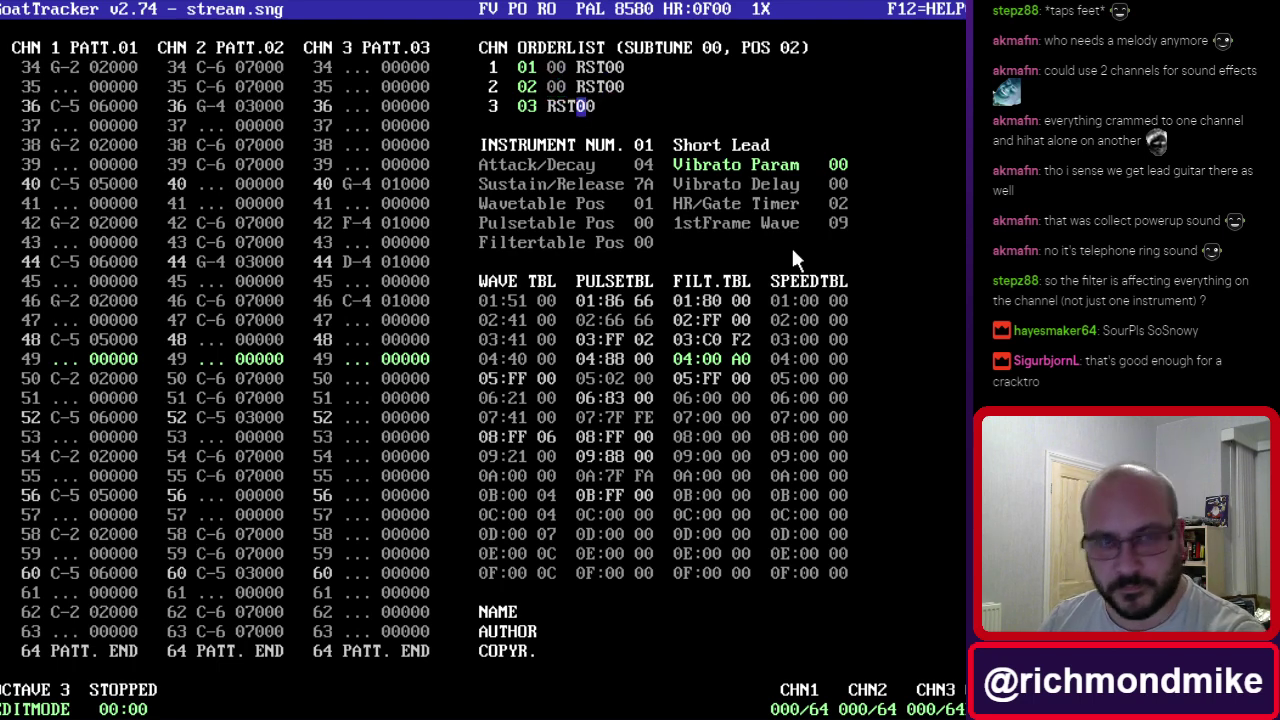
Add a 00 entry after pattern 03 in channel 3's orderlist and play the song from the beginning.
key(Insert)
key(Left)
key(Left)
key(Up)
key(Up)
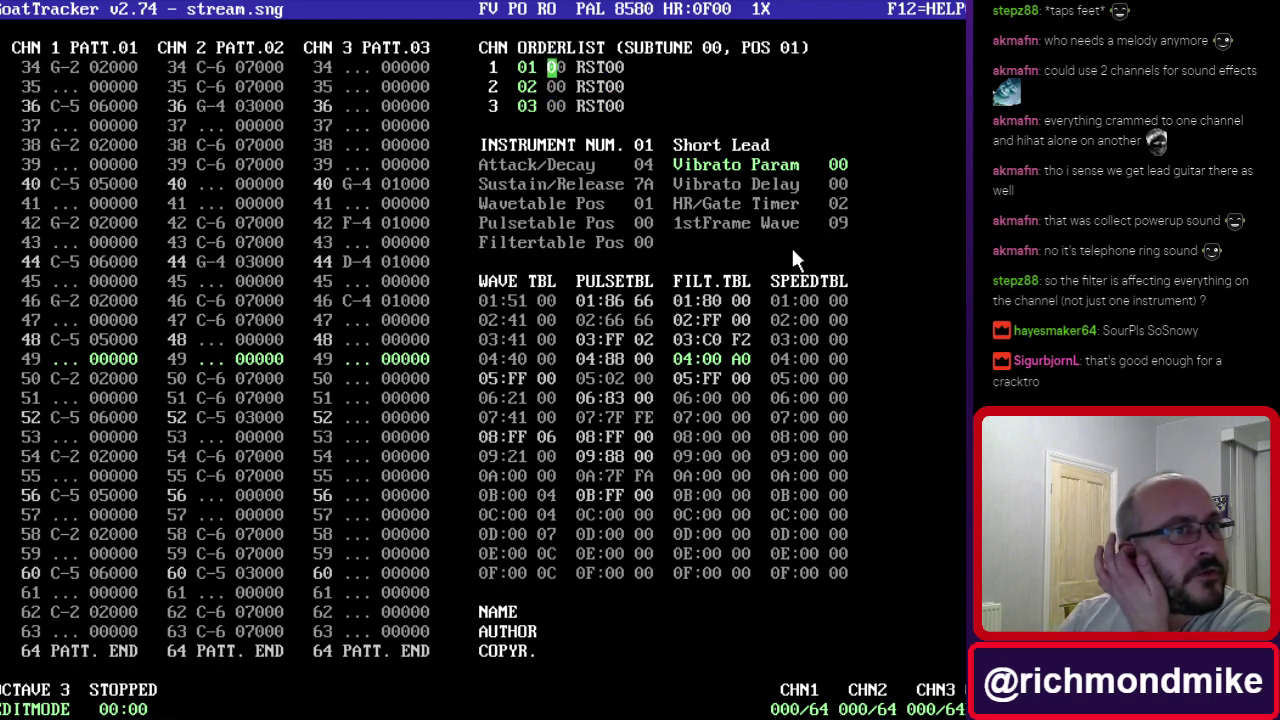
key(Left)
key(F1)
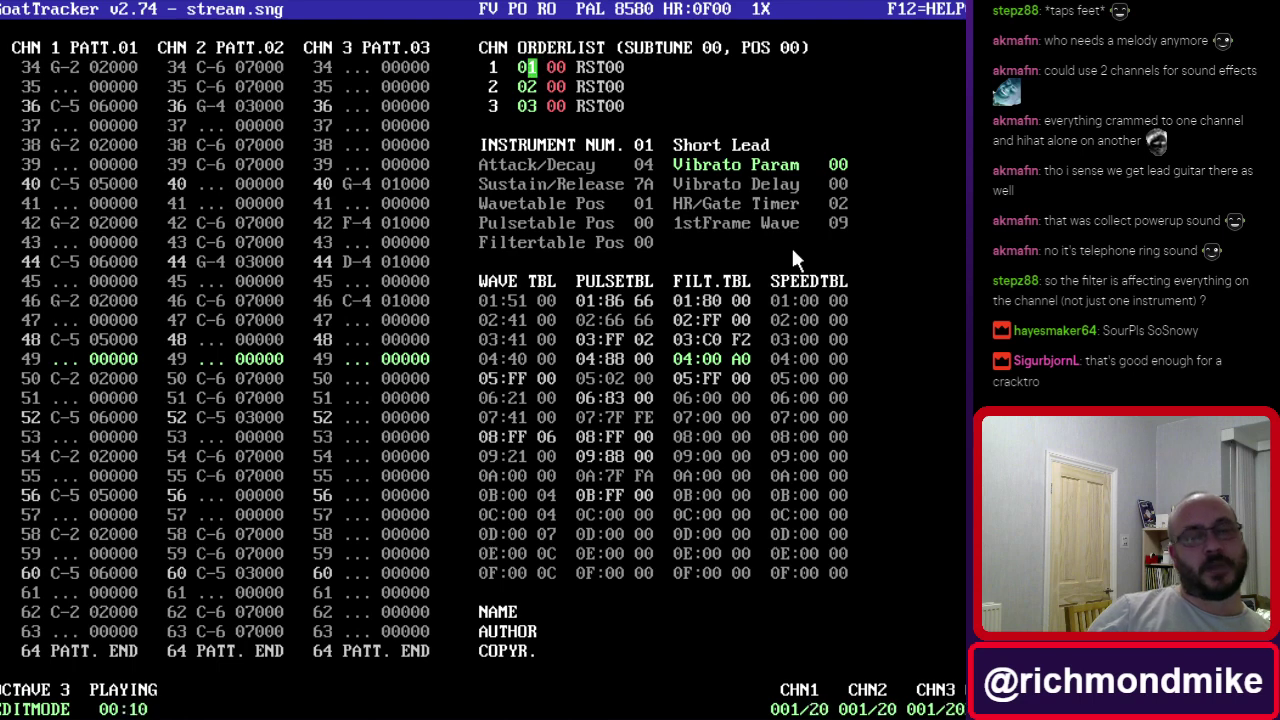
Set the second orderlist entries to 01, 02 and 03 for channels 1, 2 and 3, and play the song.
key(F4)
key(Right)
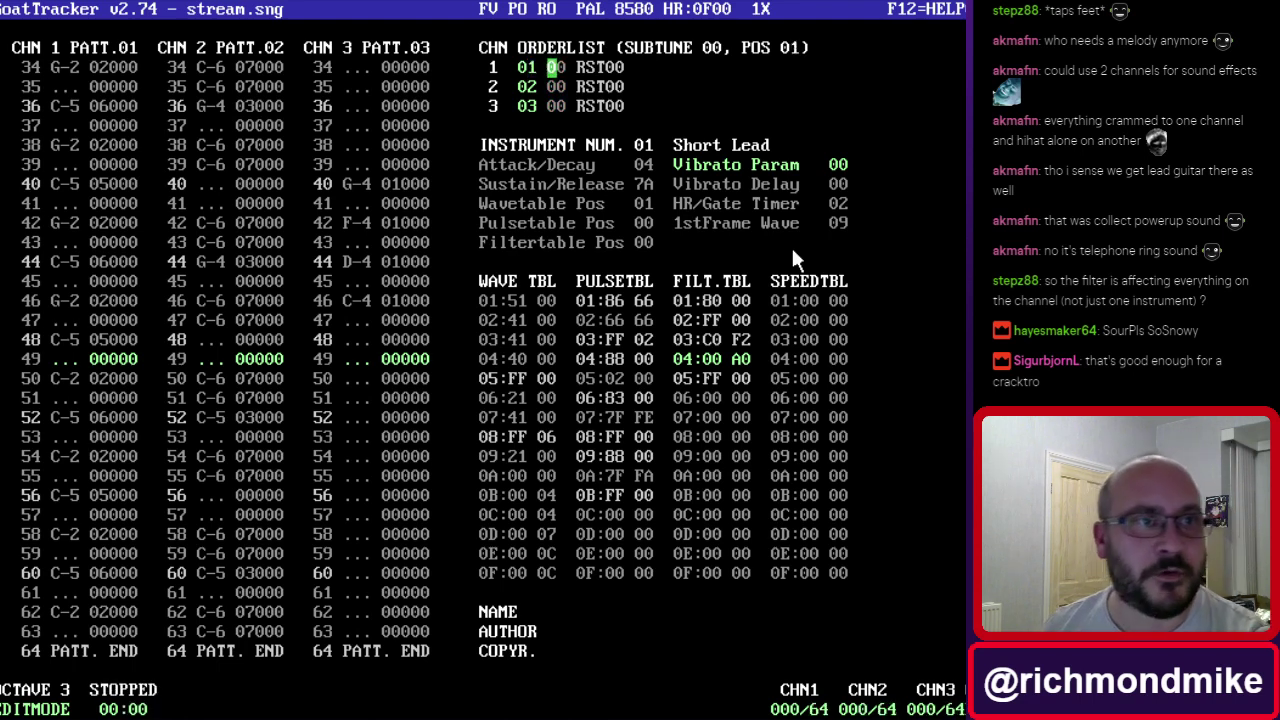
text(01)
key(Left)
key(Down)
text(02)
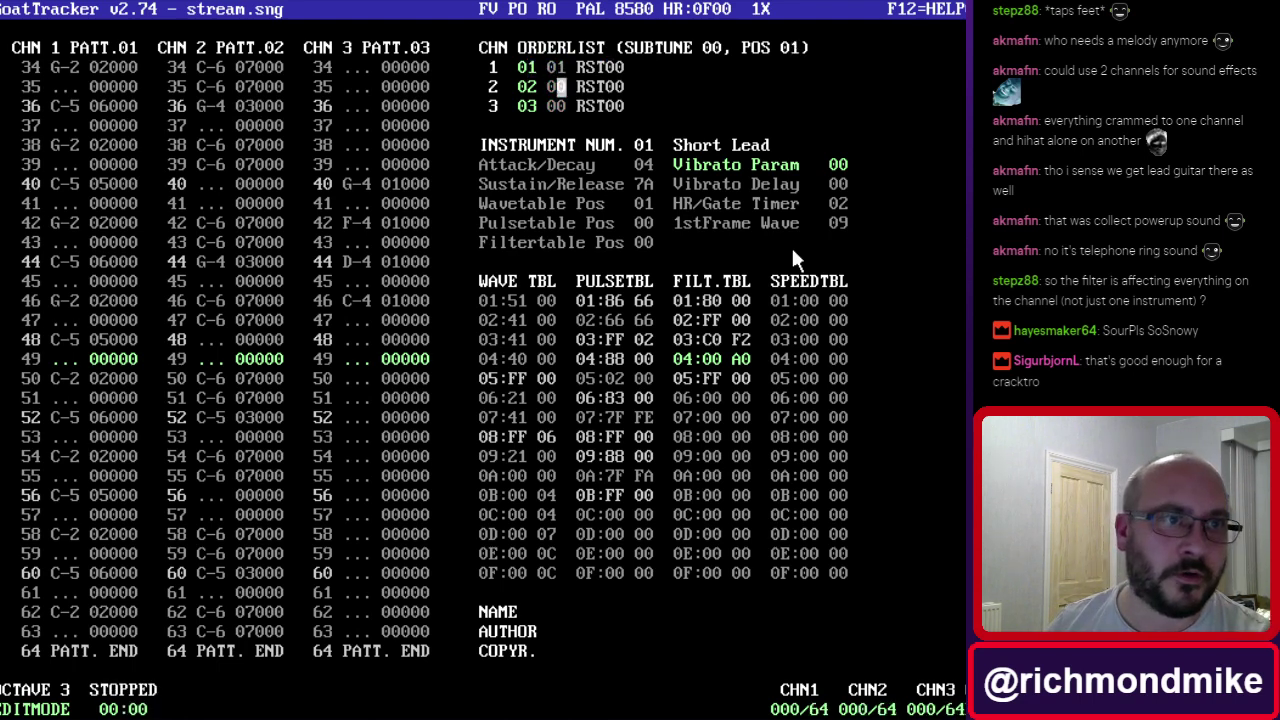
key(Left)
key(Down)
text(03)
key(F1)
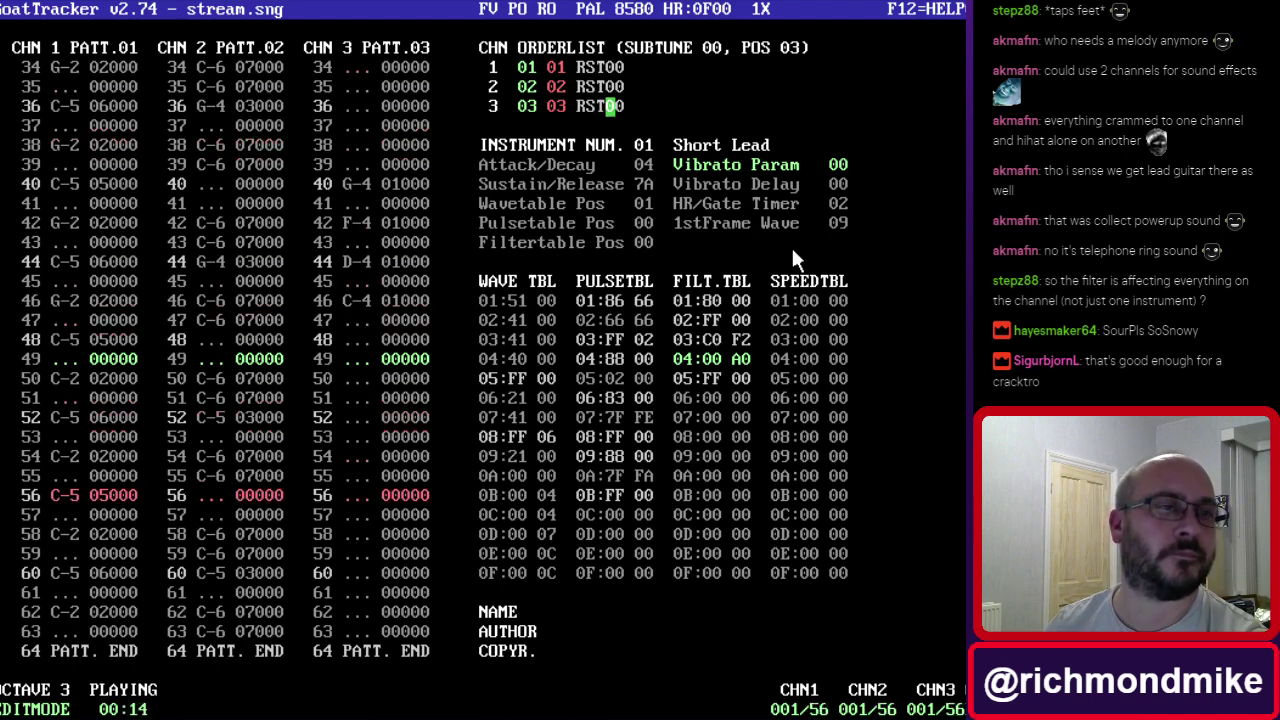
Set the second orderlist entries of channels 2 and 3 to pattern 01 and play the song.
key(F4)
key(Left)
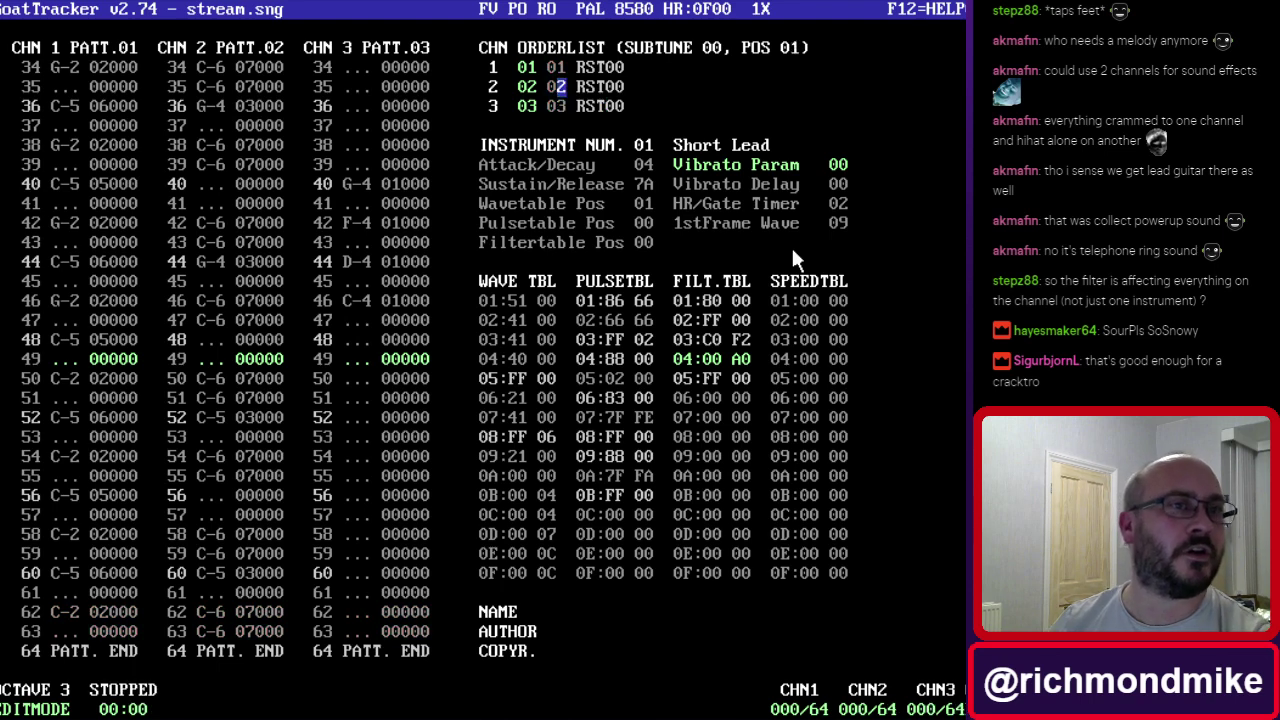
key(Up)
text(01)
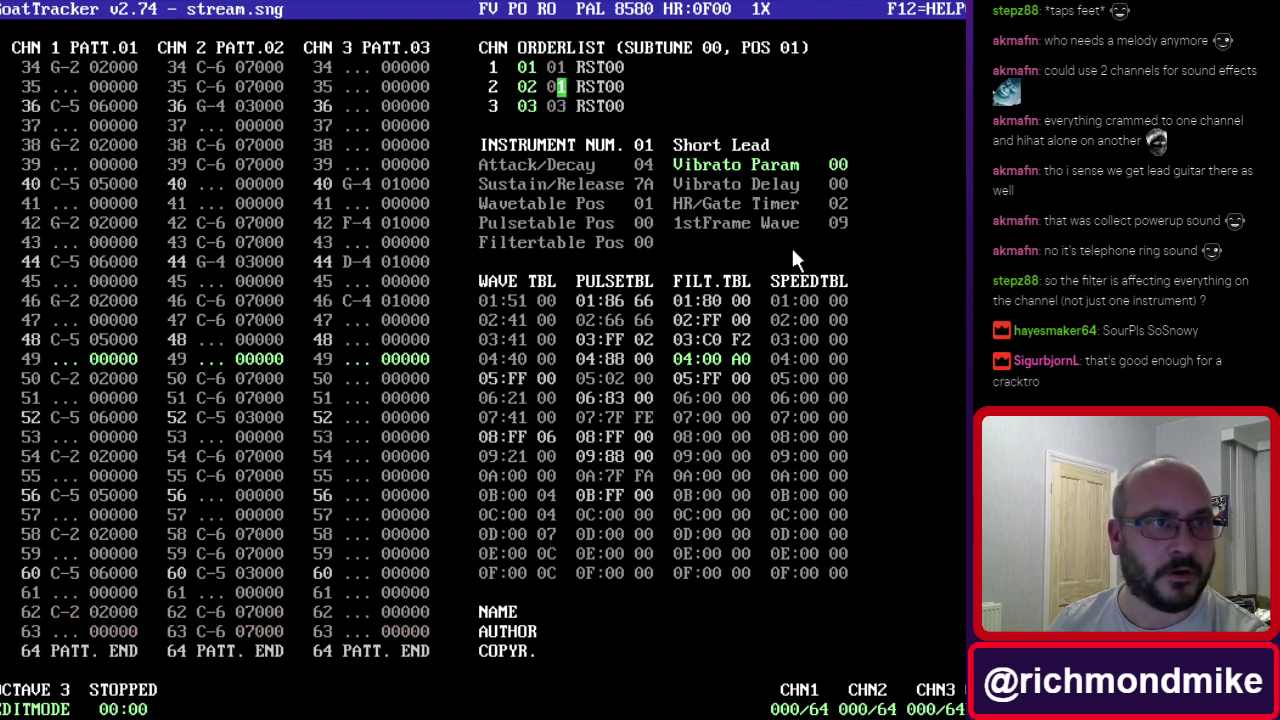
key(Down)
text(1)
key(F1)
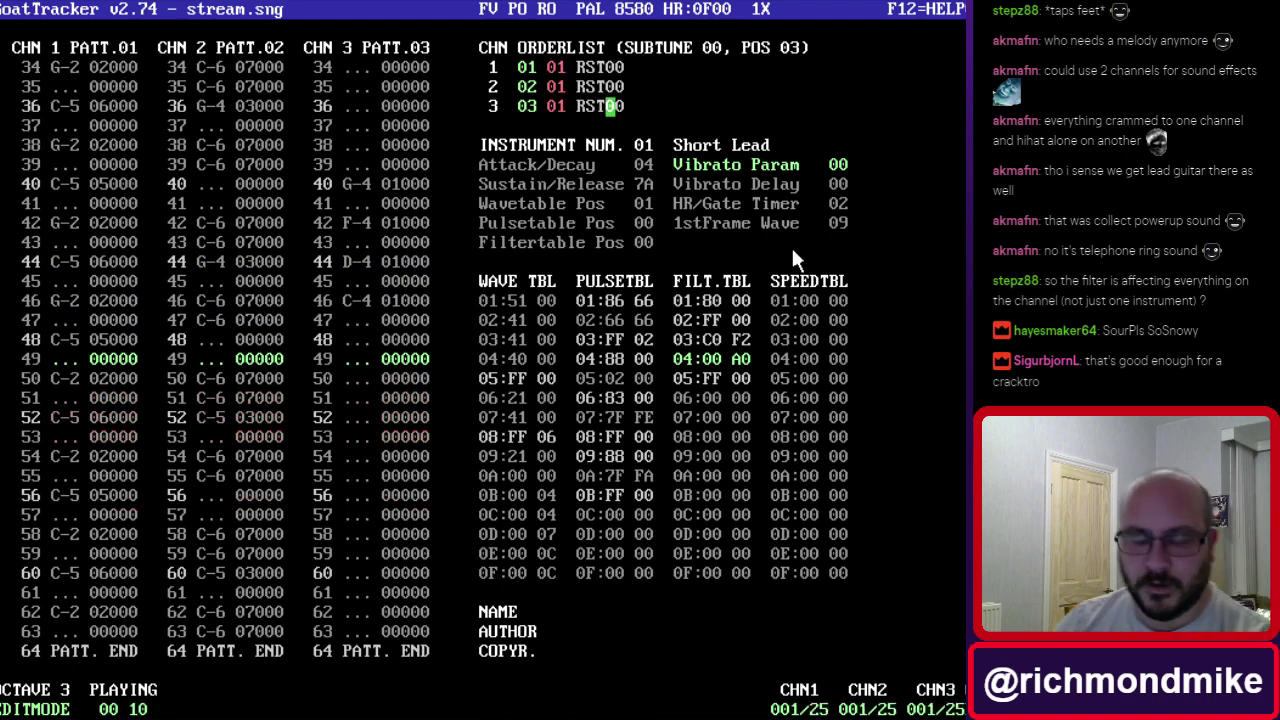
Stop playback and set the second orderlist entries back to 02 for channel 2 and 03 for channel 3.
key(F4)
key(Left)
key(Left)
key(Up)
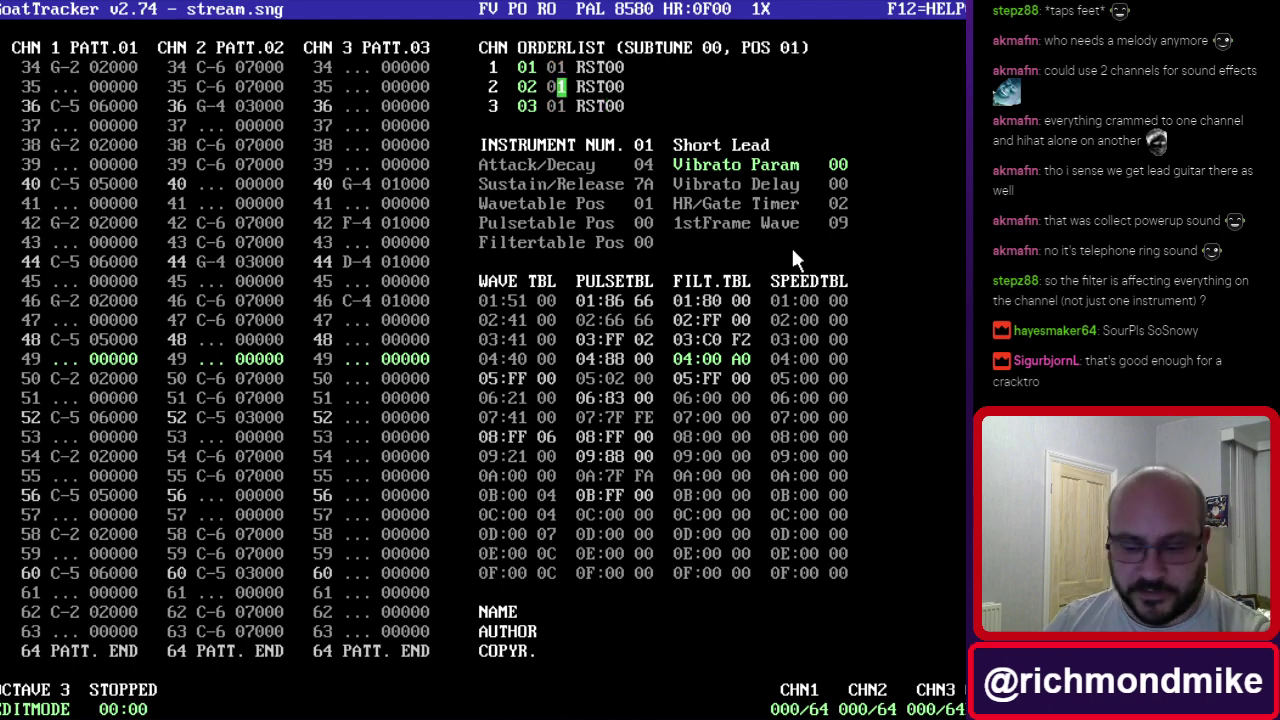
key(2)
key(Down)
key(3)
Insert two more entries before the restart marker in the orderlists of channels 1 and 2.
key(Right)
key(Right)
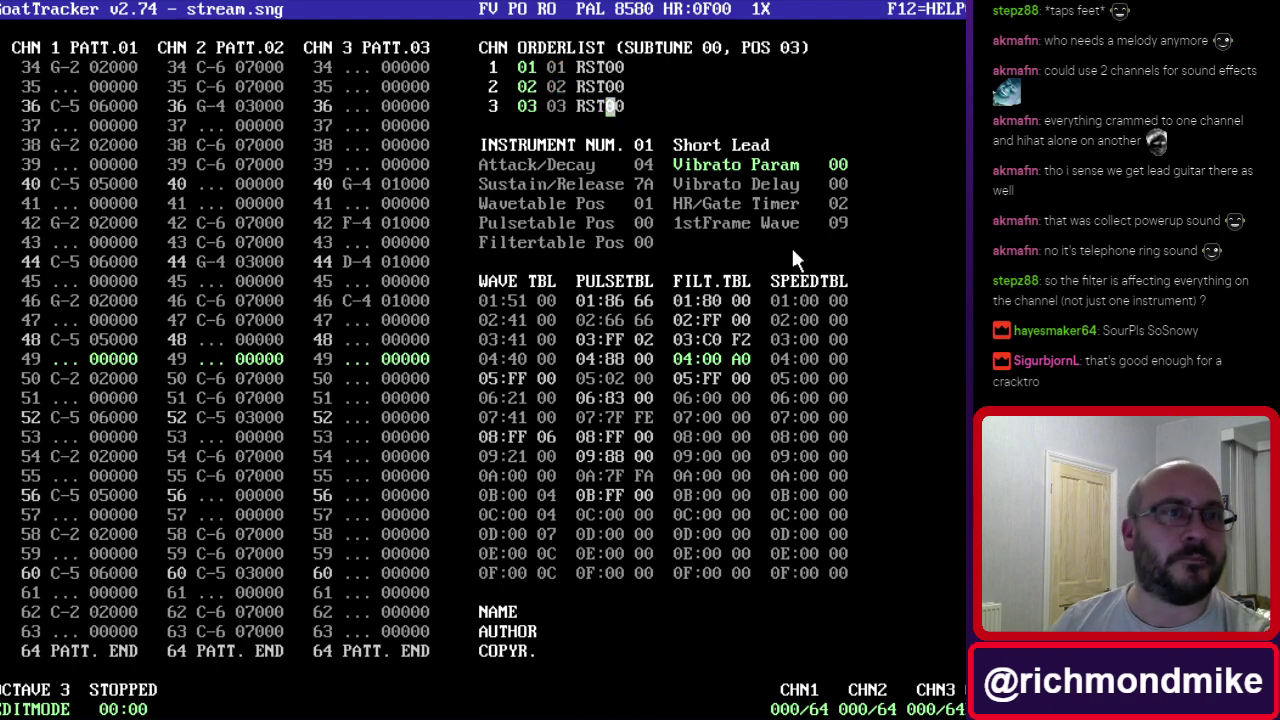
key(Up)
key(Up)
key(Insert)
key(Insert)
key(Down)
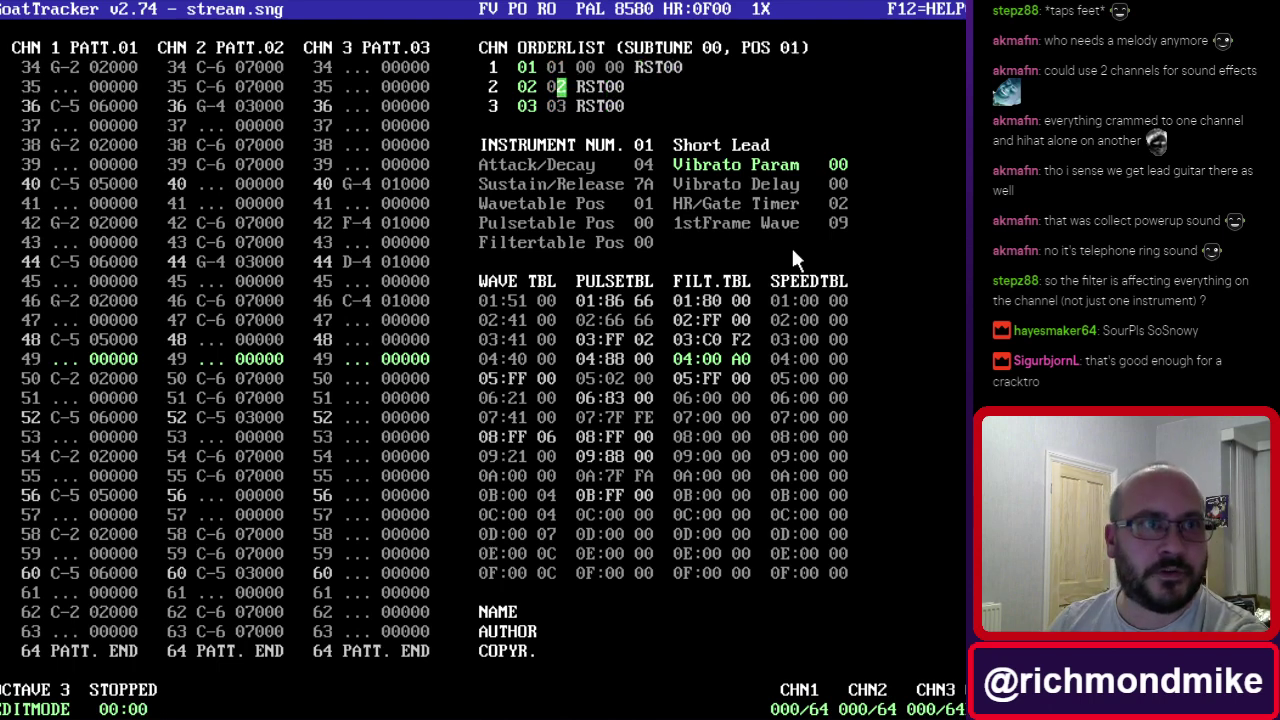
key(Insert)
key(Insert)
Insert two more entries before the restart marker in channel 3's orderlist.
key(Down)
key(Left)
key(Left)
key(Right)
key(Right)
key(Insert)
key(Insert)
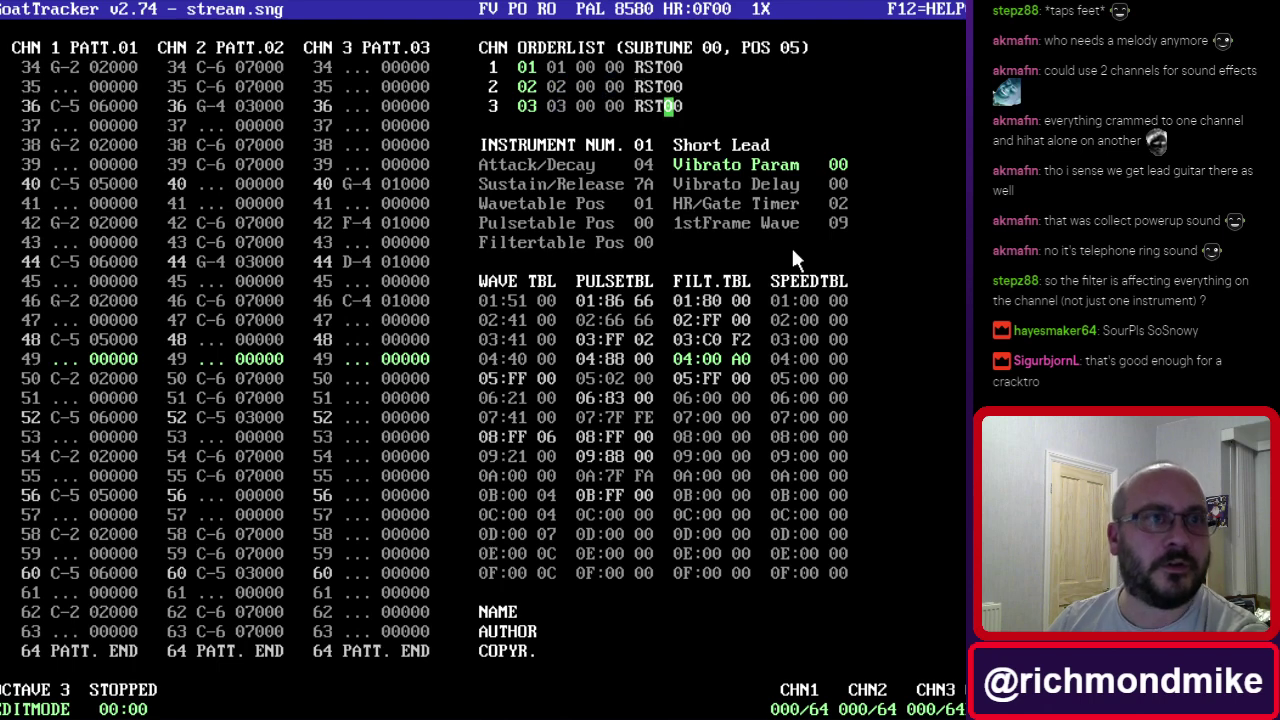
Set the third orderlist entries to pattern 04 for channel 1, 05 for channel 2 and 06 for channel 3.
key(Left)
key(Left)
key(Up)
key(Up)
key(Left)
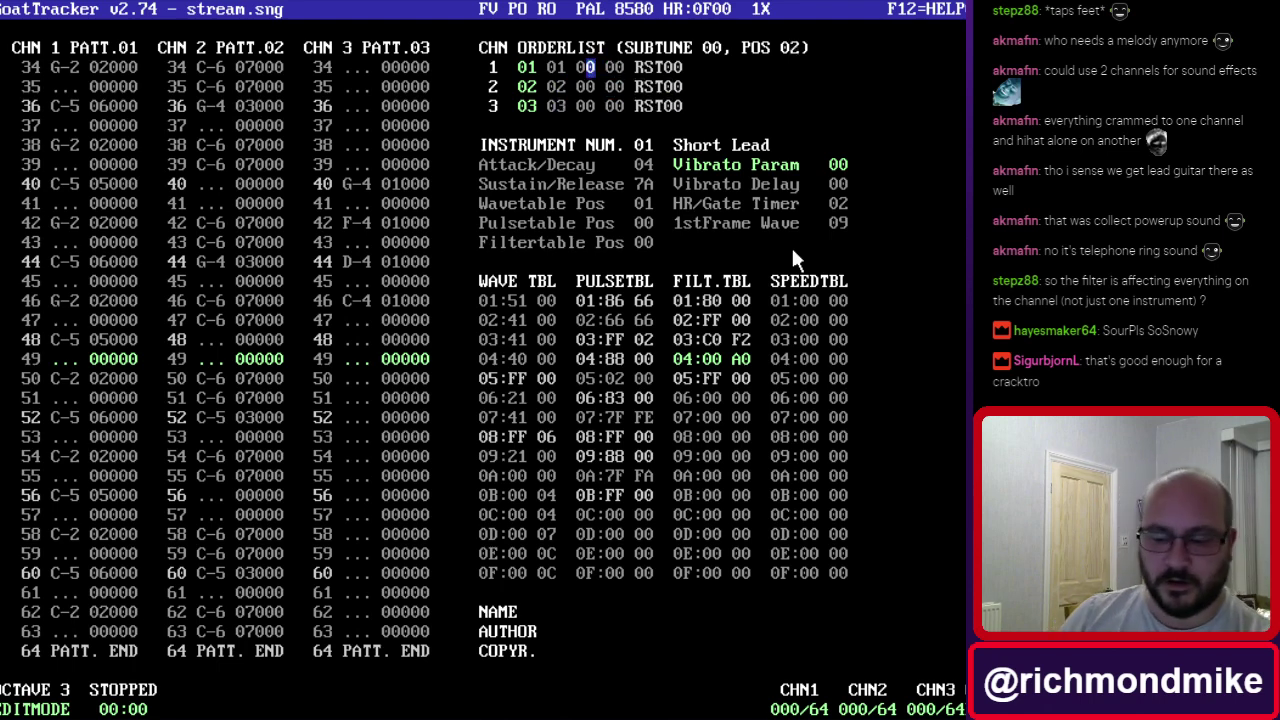
key(4)
key(Down)
key(Left)
key(5)
key(Down)
key(Left)
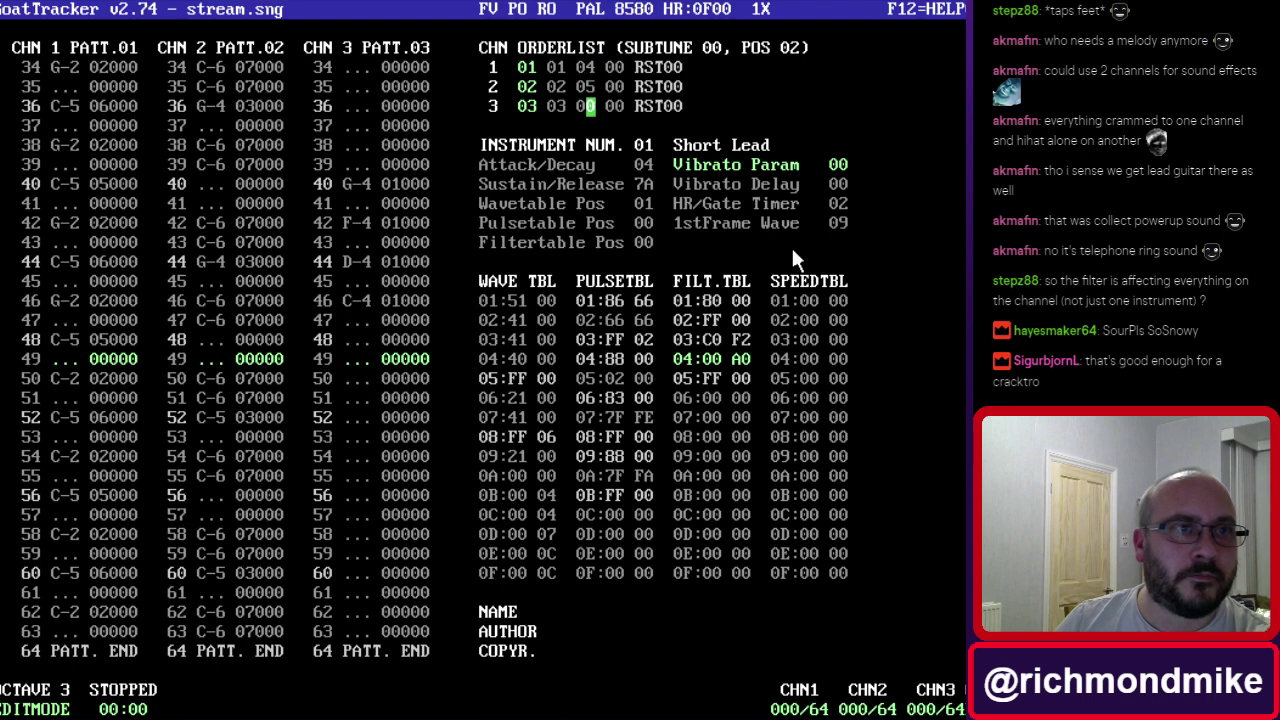
key(6)
Set the fourth orderlist entries to pattern 04 for channel 1, 05 for channel 2 and 06 for channel 3.
key(Up)
key(Up)
key(Right)
key(4)
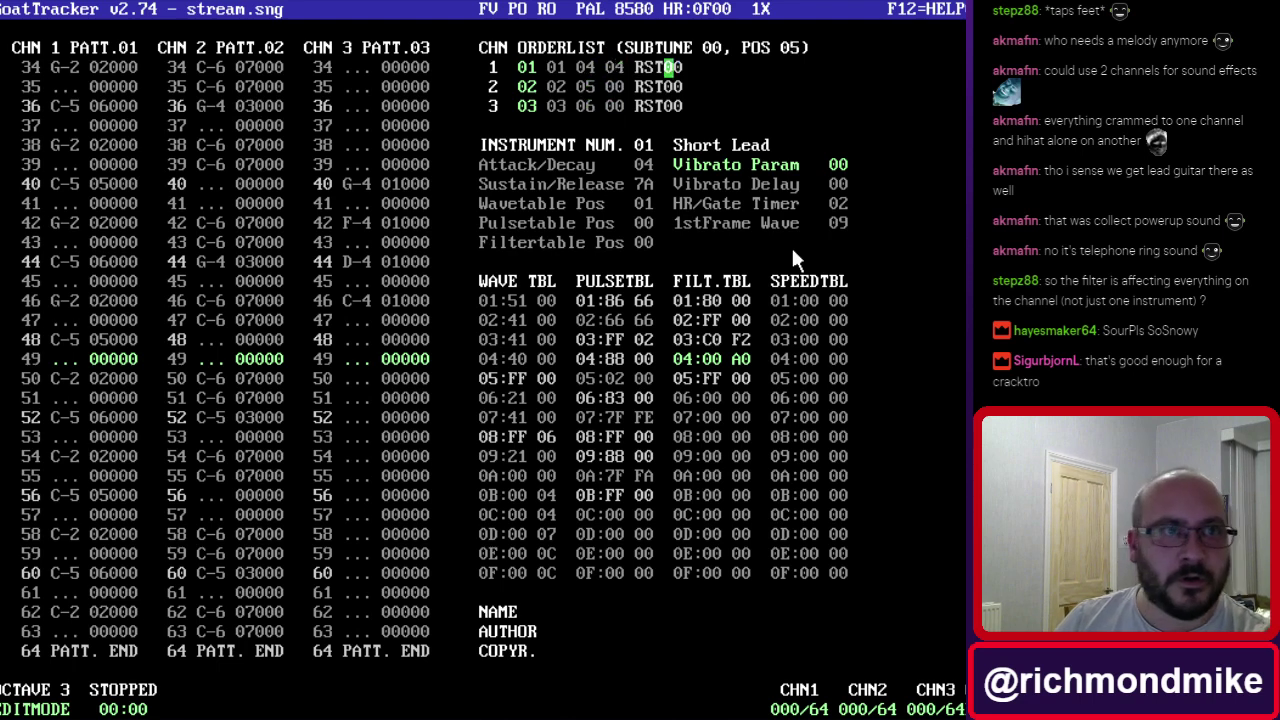
key(Down)
key(Left)
key(5)
key(Down)
key(Left)
text(6)
Open the patterns at orderlist position 02 for editing: 04 in channel 1, 05 in channel 2 and 06 in channel 3.
key(Left)
key(Left)
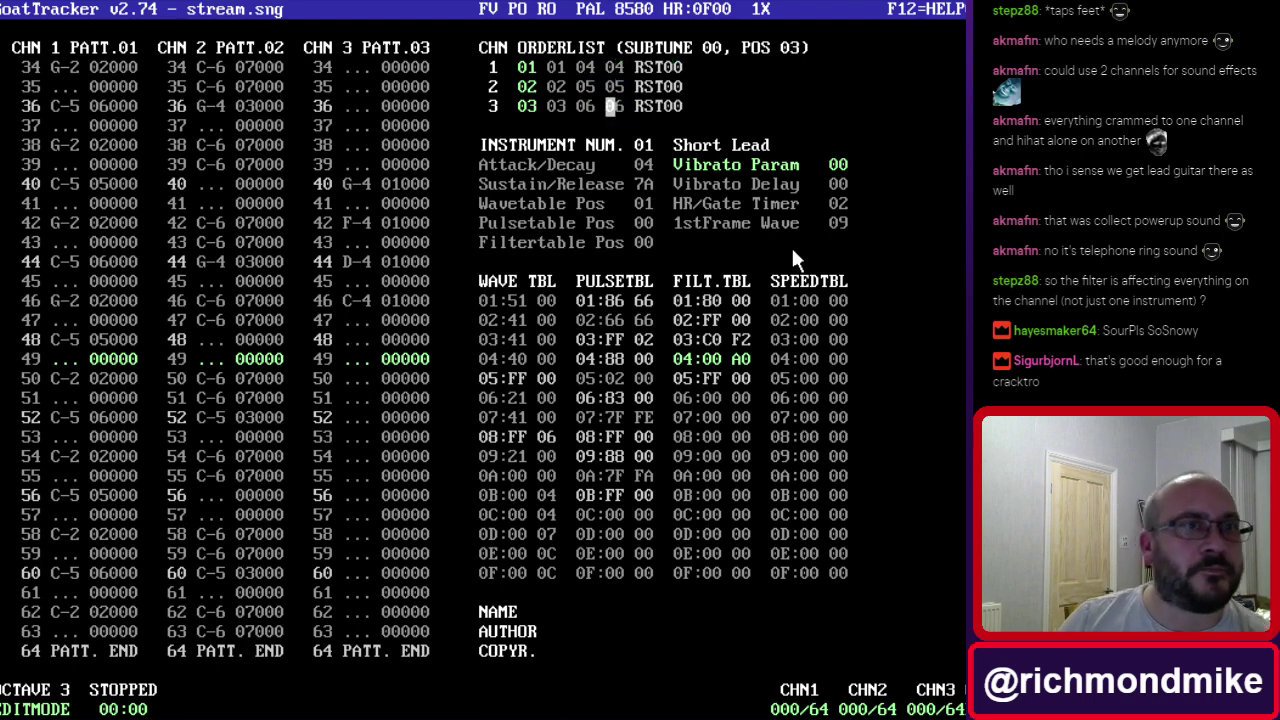
key(Left)
key(Up)
key(Up)
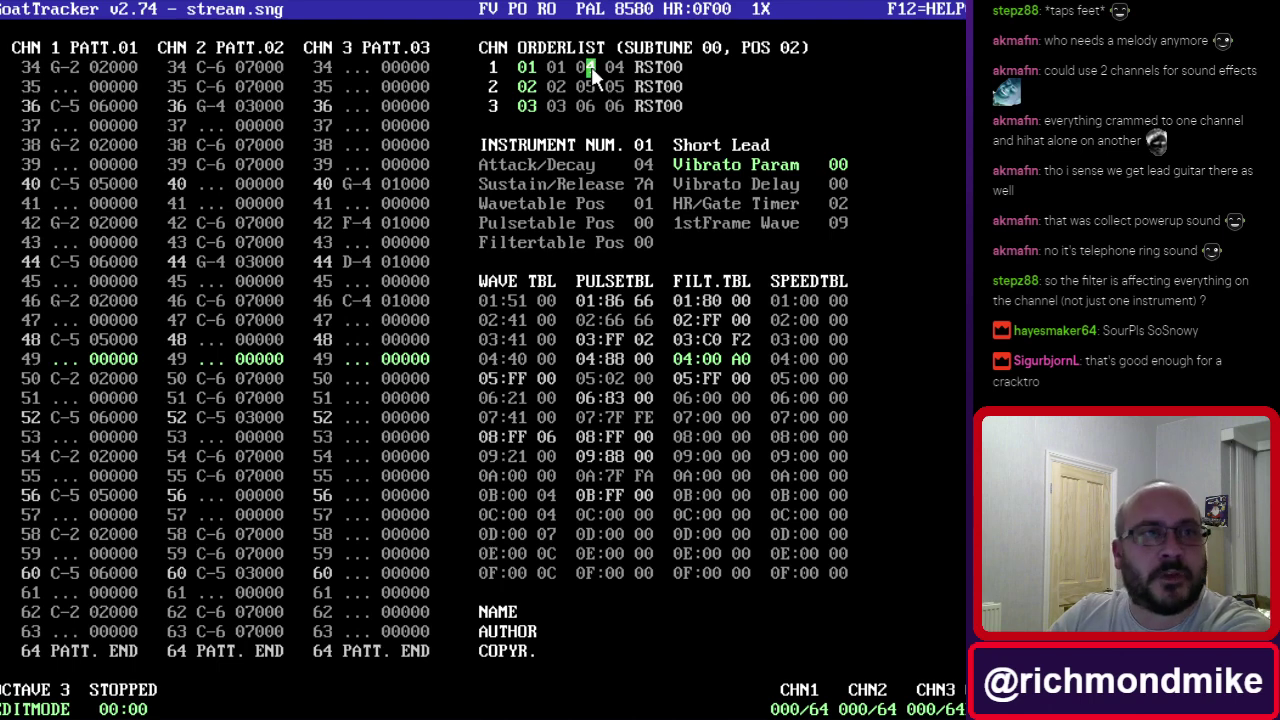
click(73, 211)
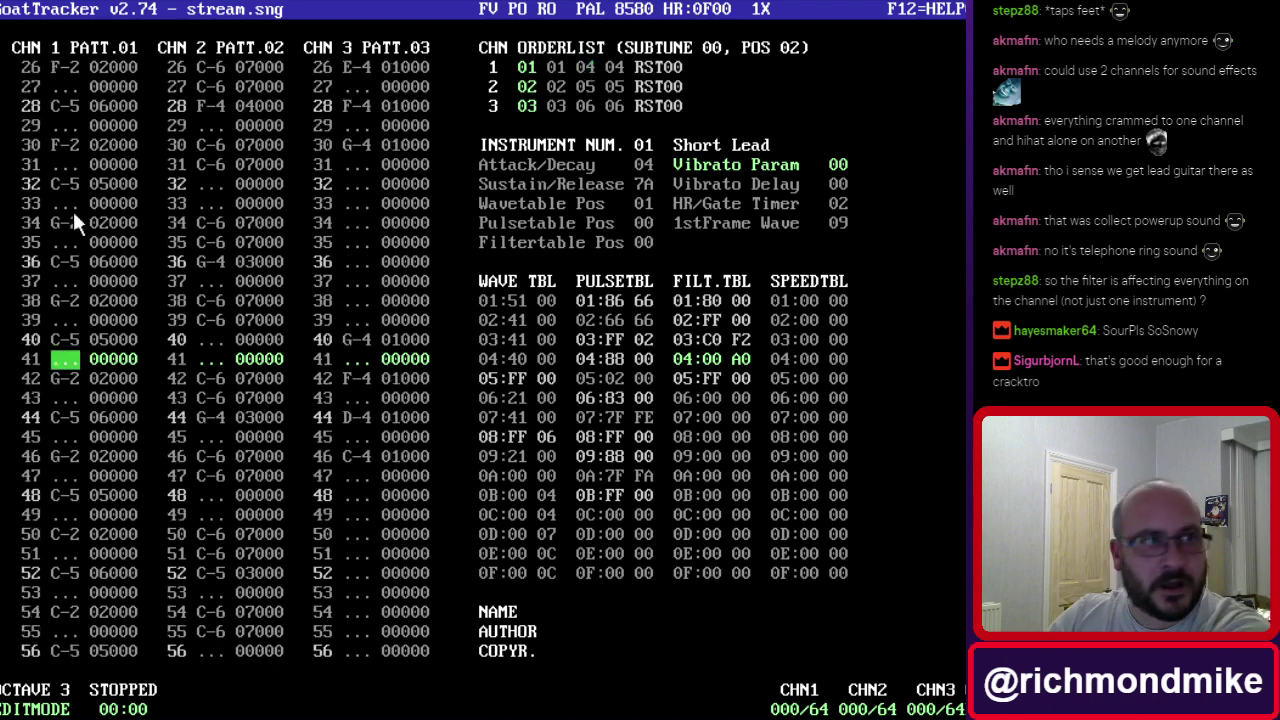
scroll(84, 181, up, 2)
scroll(91, 197, up, 7)
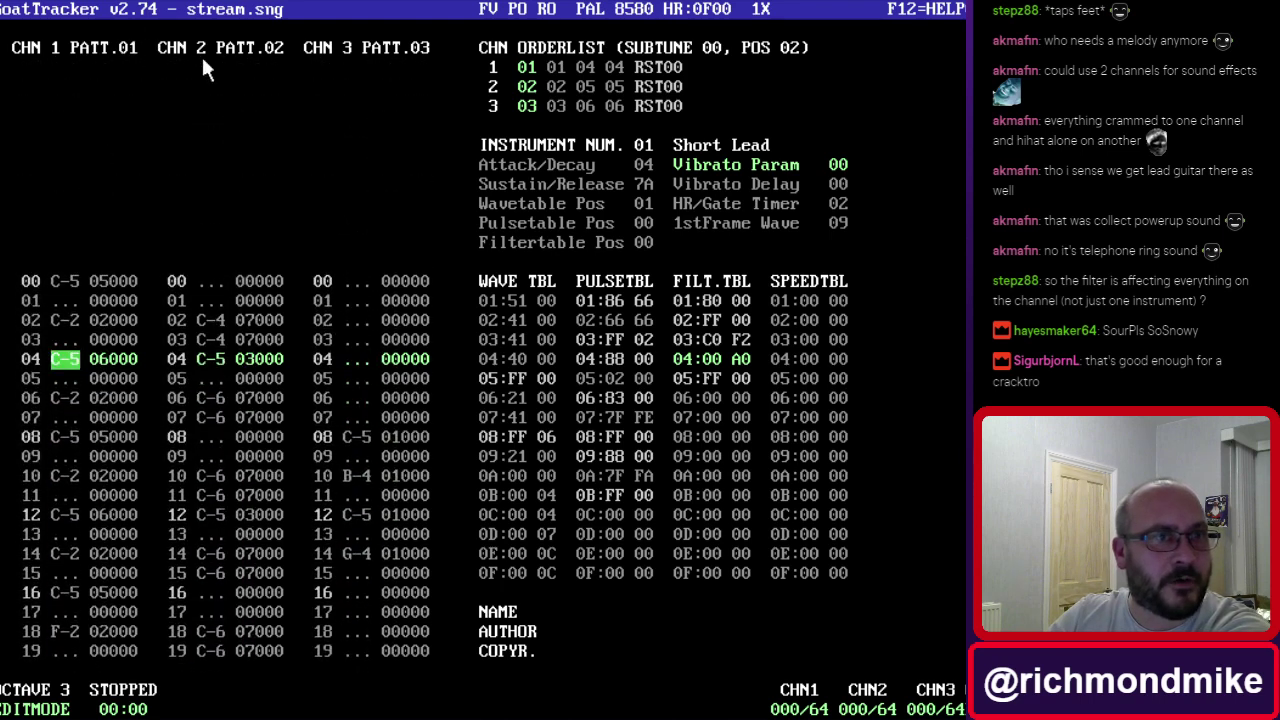
click(594, 62)
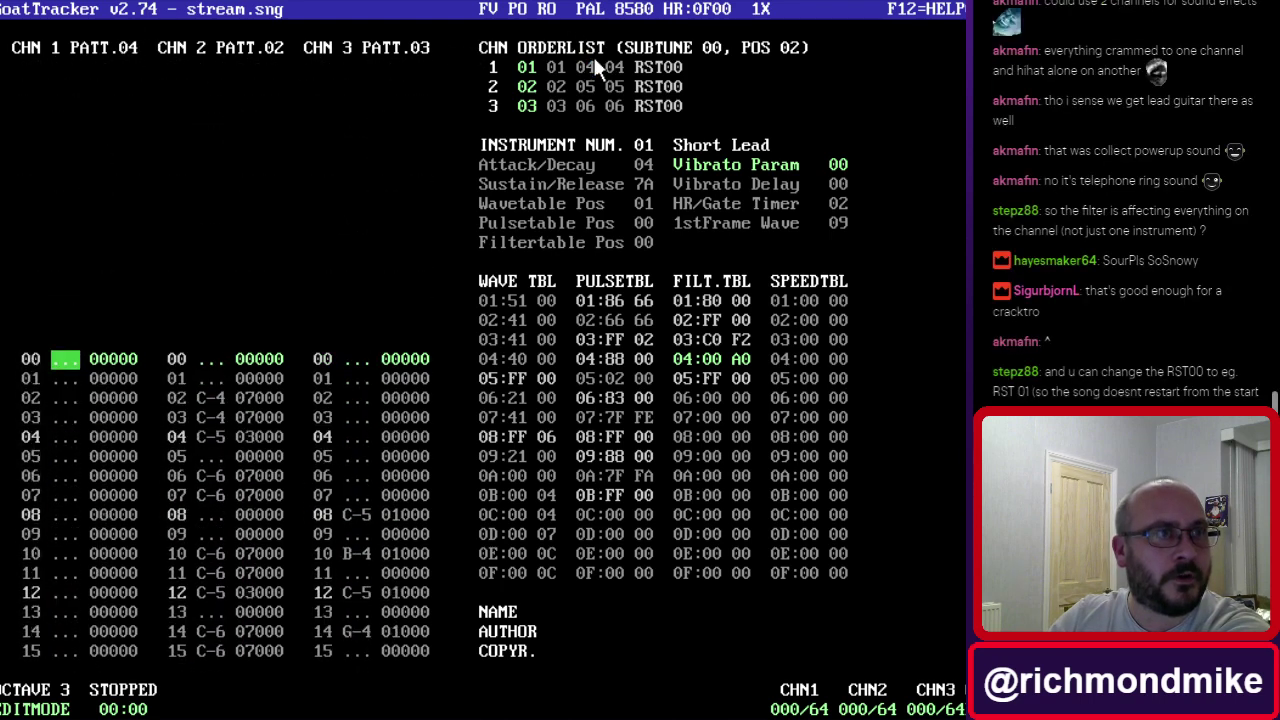
click(589, 86)
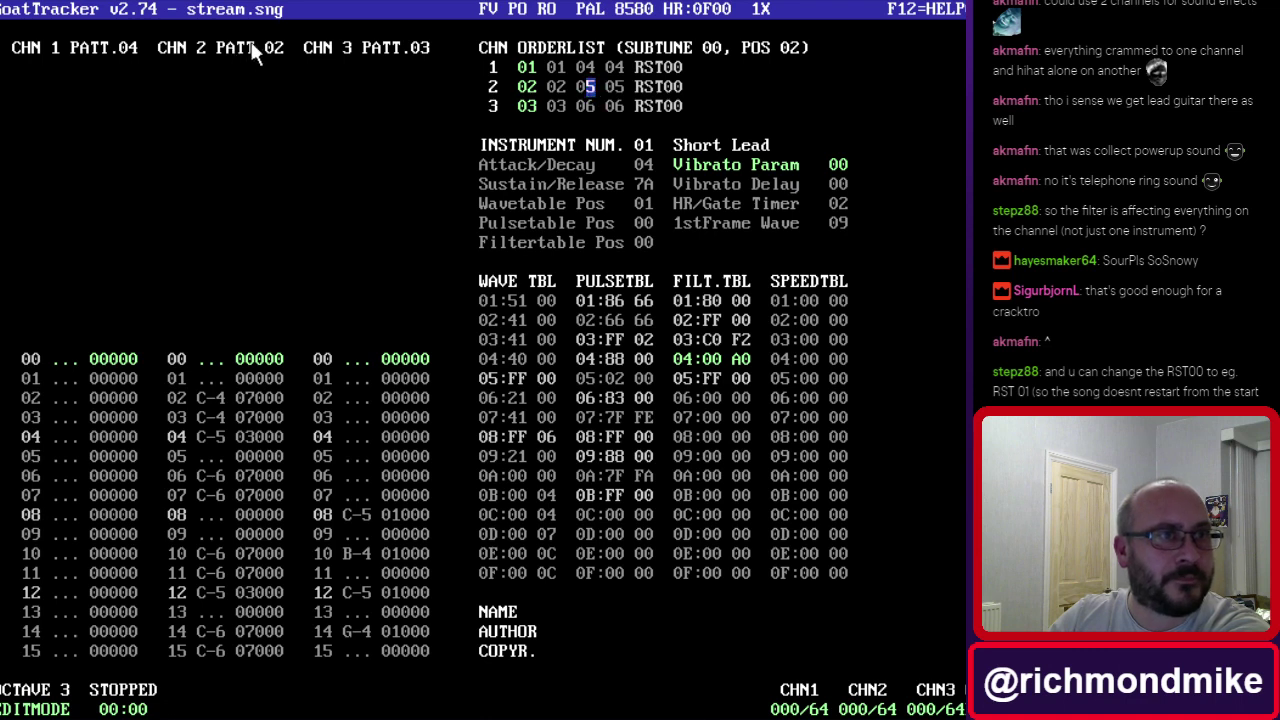
click(592, 87)
click(590, 98)
click(589, 98)
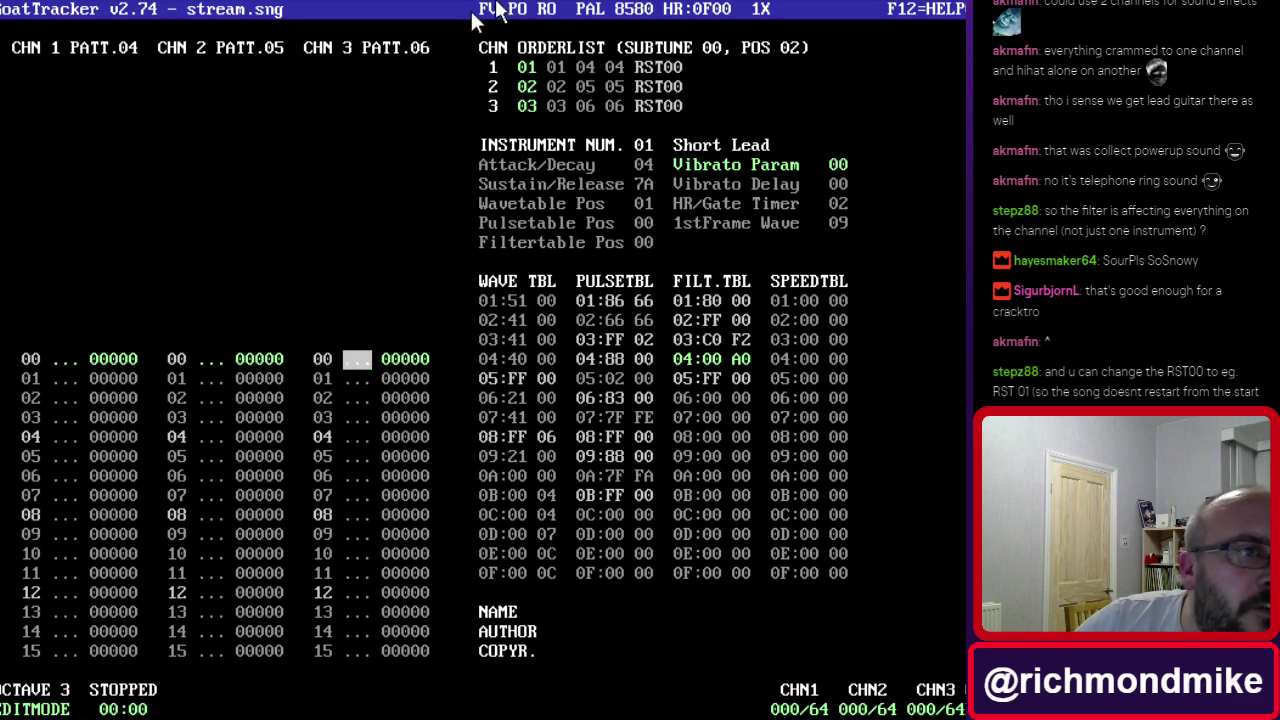
Load the song marsrover.sng and replace it with vegetables.sng to view an example with a long orderlist.
click(369, 10)
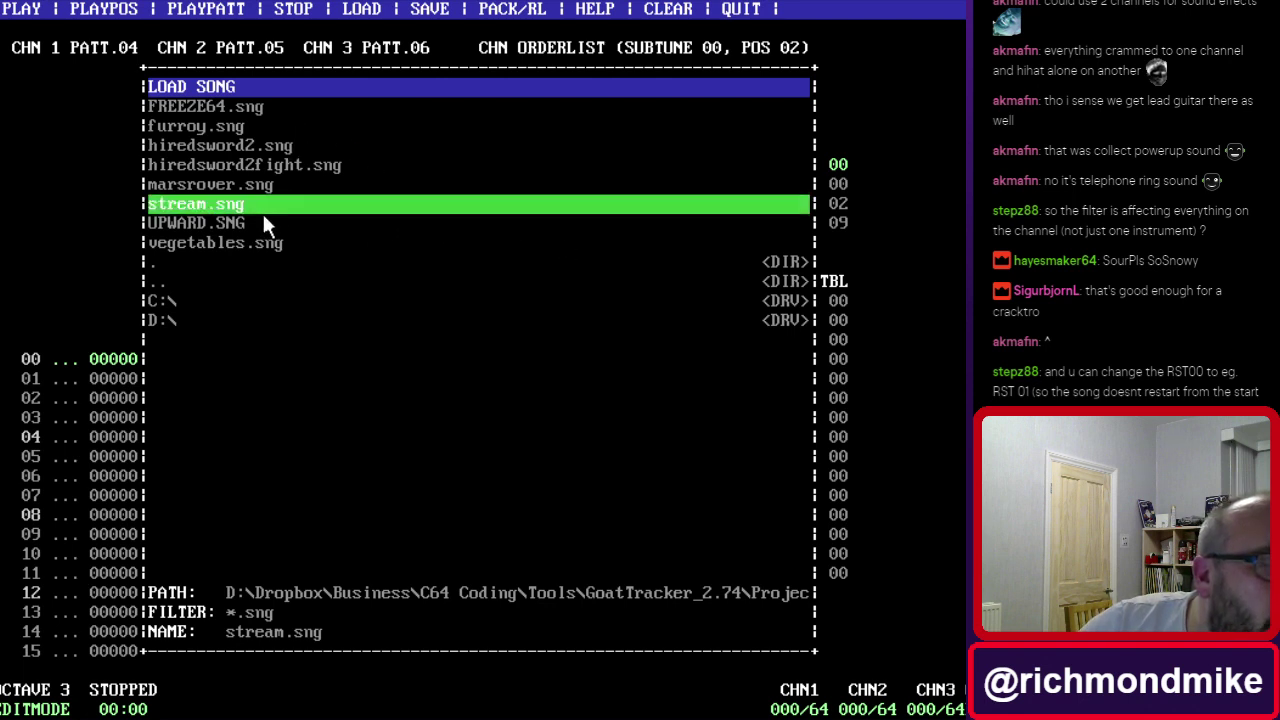
double_click(266, 184)
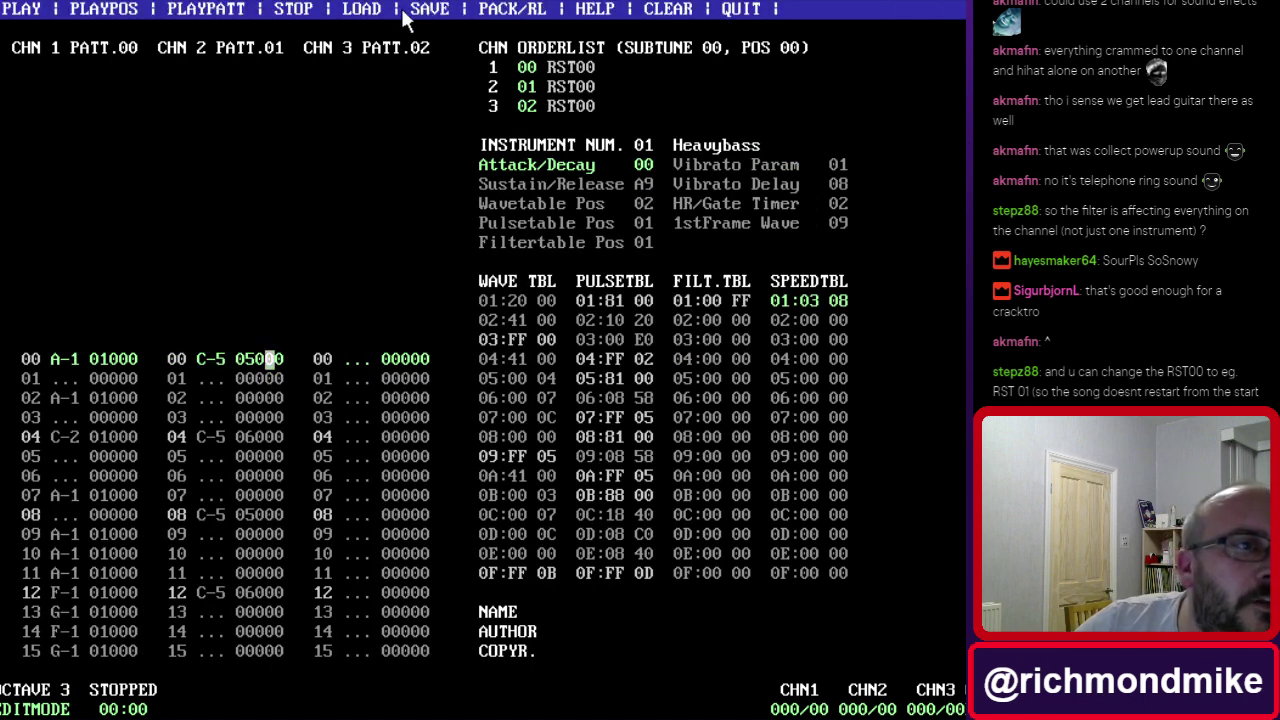
click(364, 12)
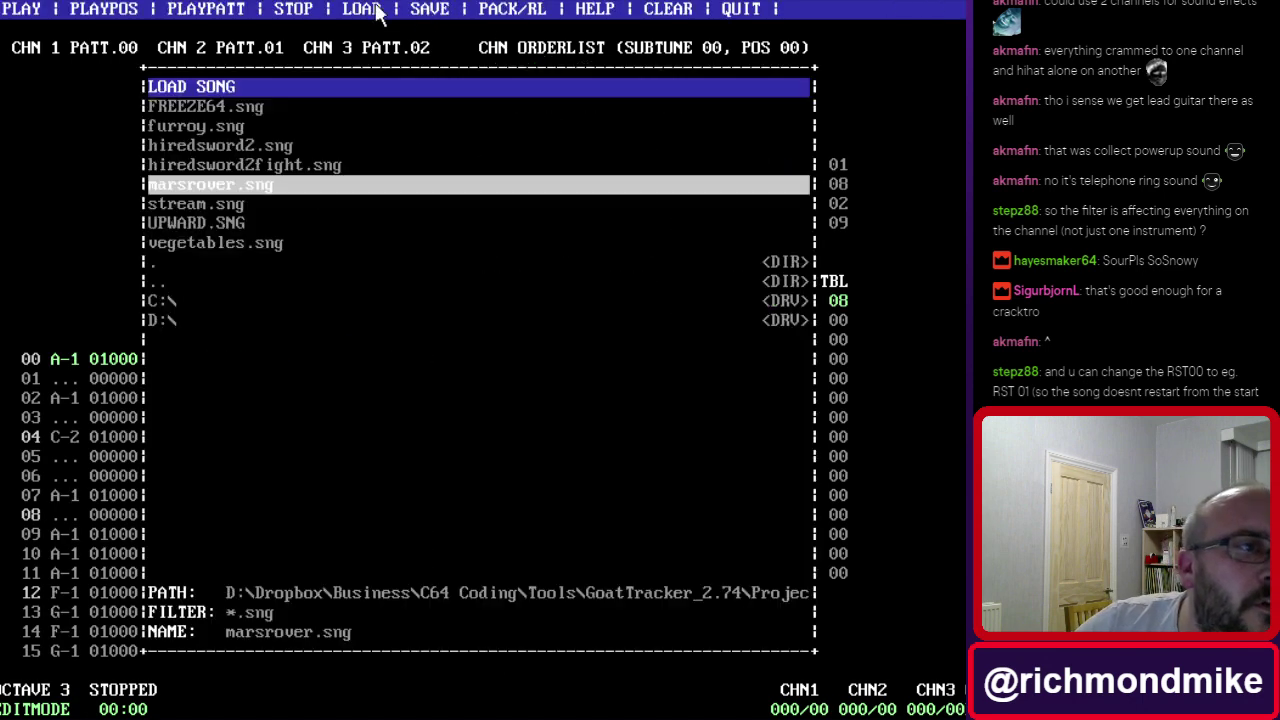
double_click(226, 244)
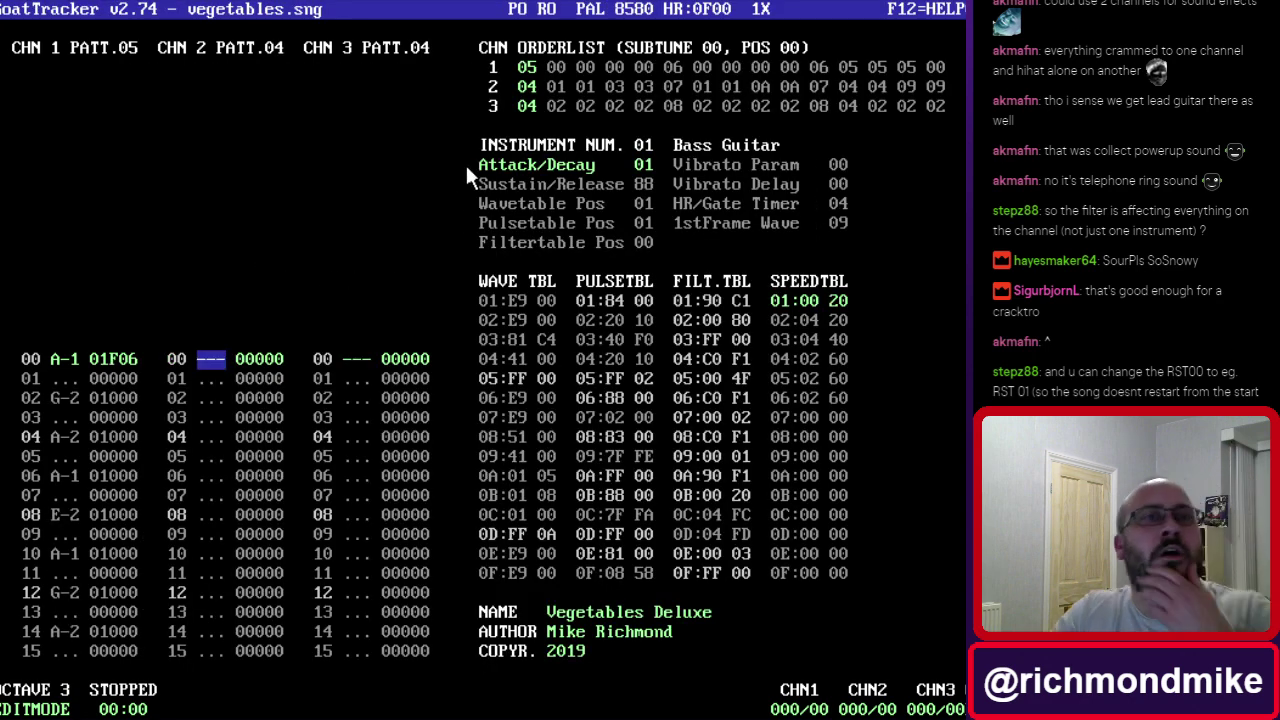
Examine the channel 1 orderlist from its first entry through to the restart marker at its end.
click(524, 88)
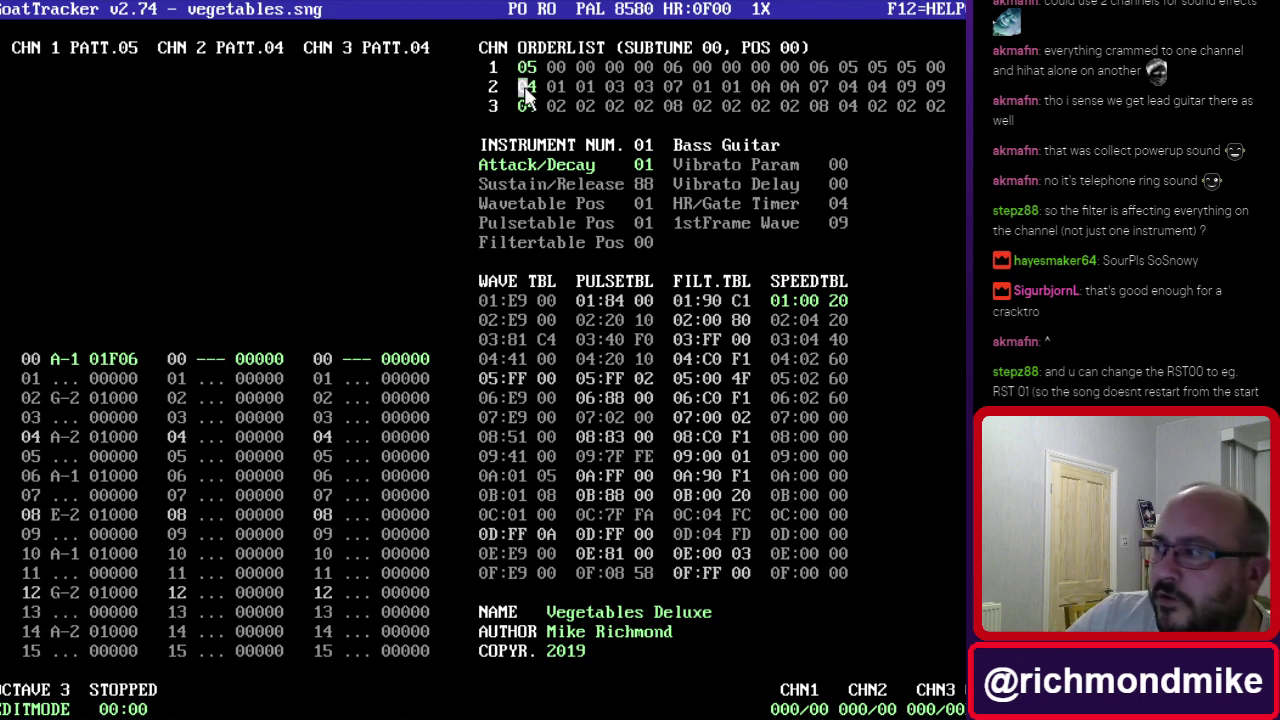
click(530, 68)
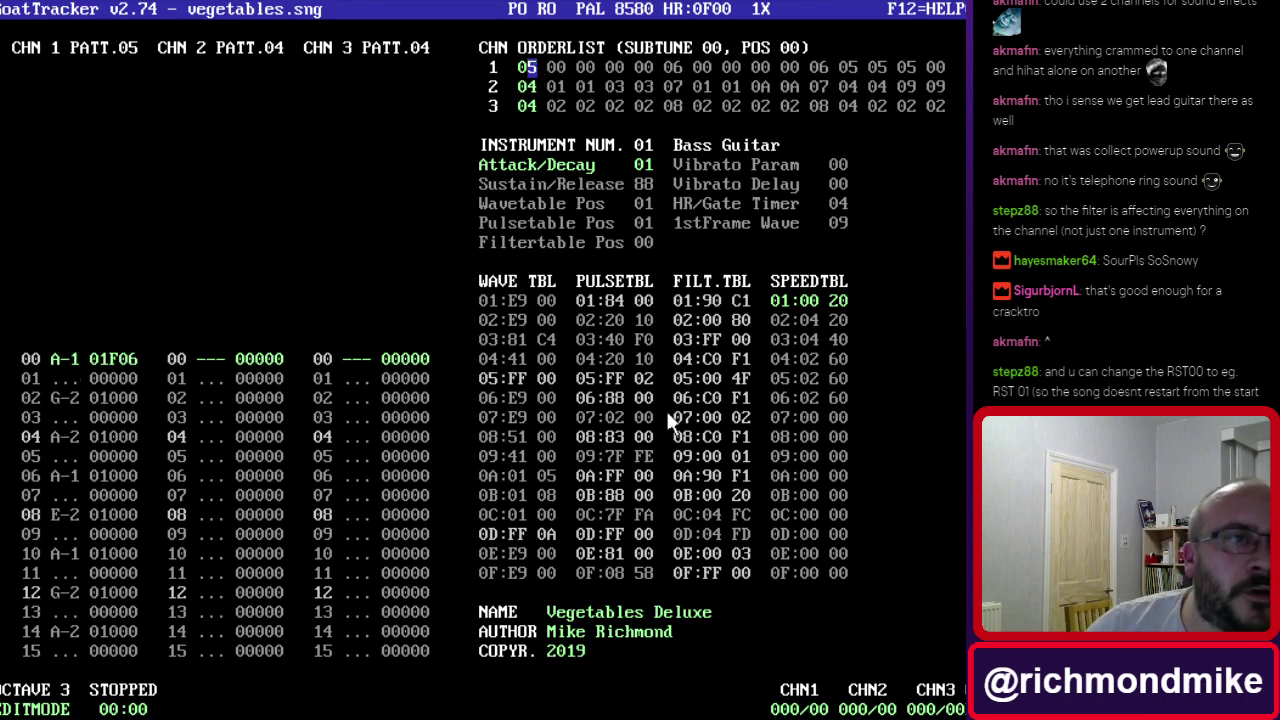
key(Right)
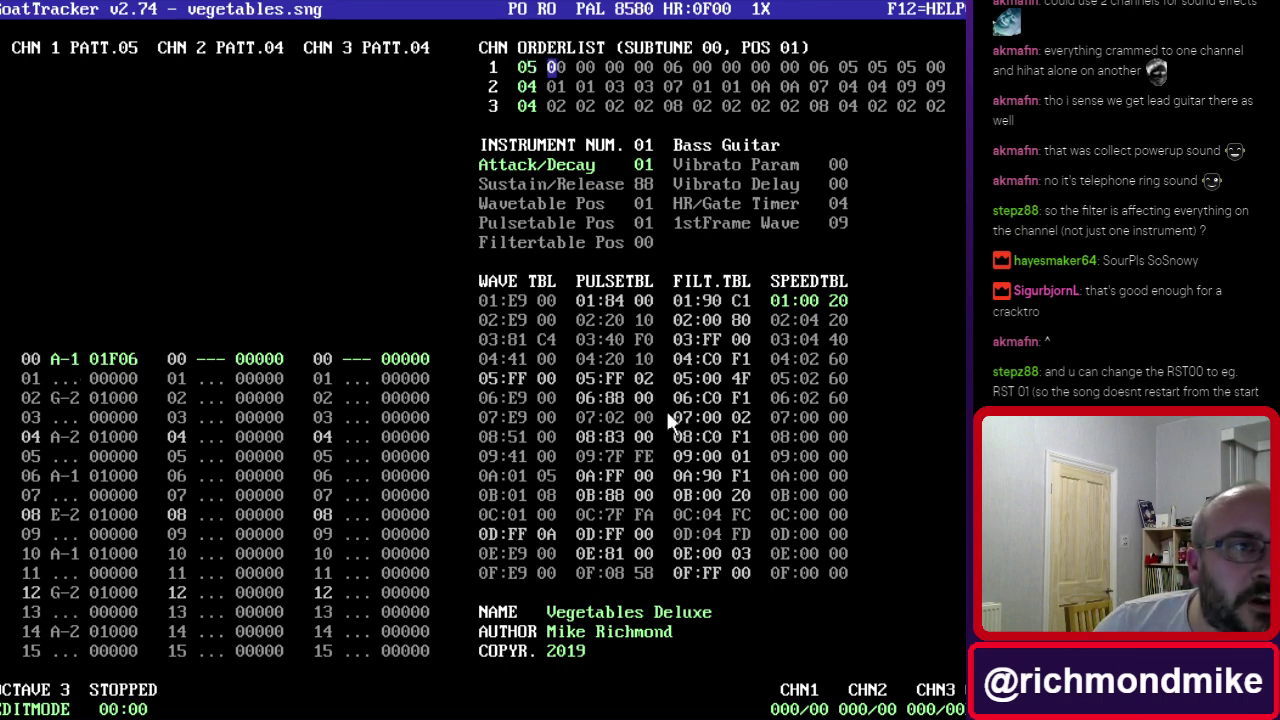
key(Right)
key(Right)
key(Right)
key(Right)
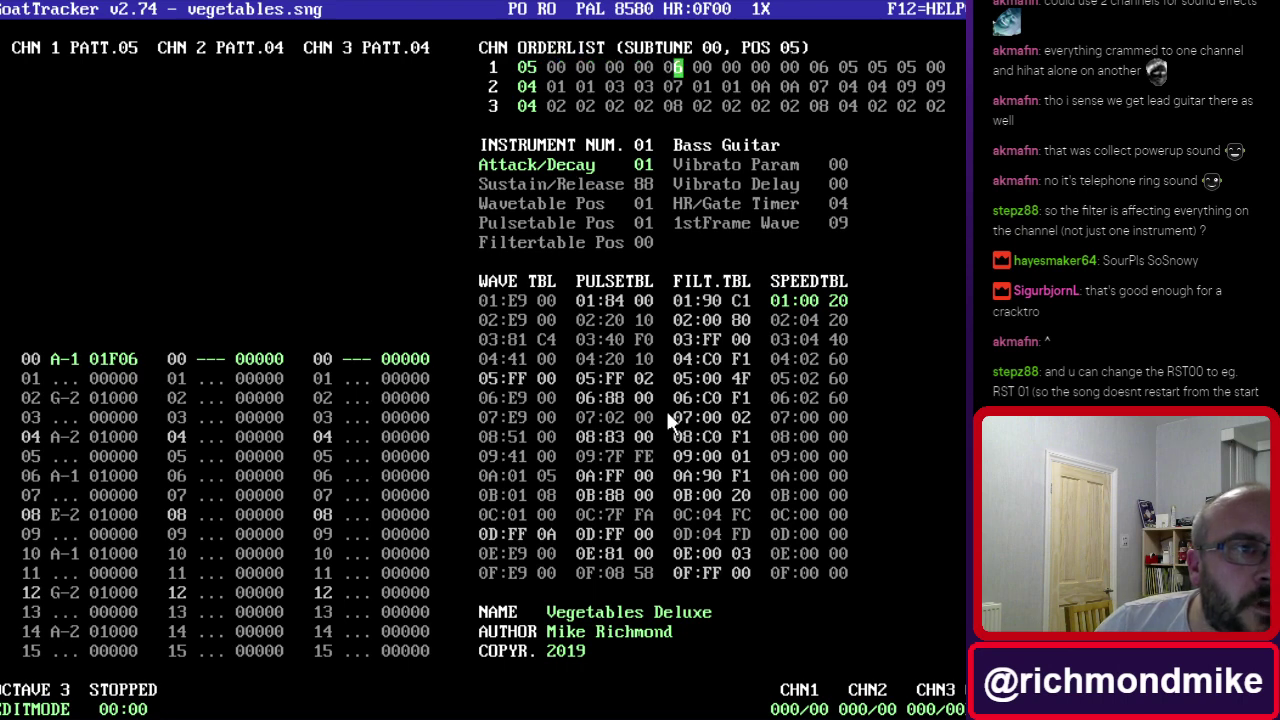
key(Right)
key(Right)
key(Right)
key(Right)
key(Right)
key(Right)
key(Right)
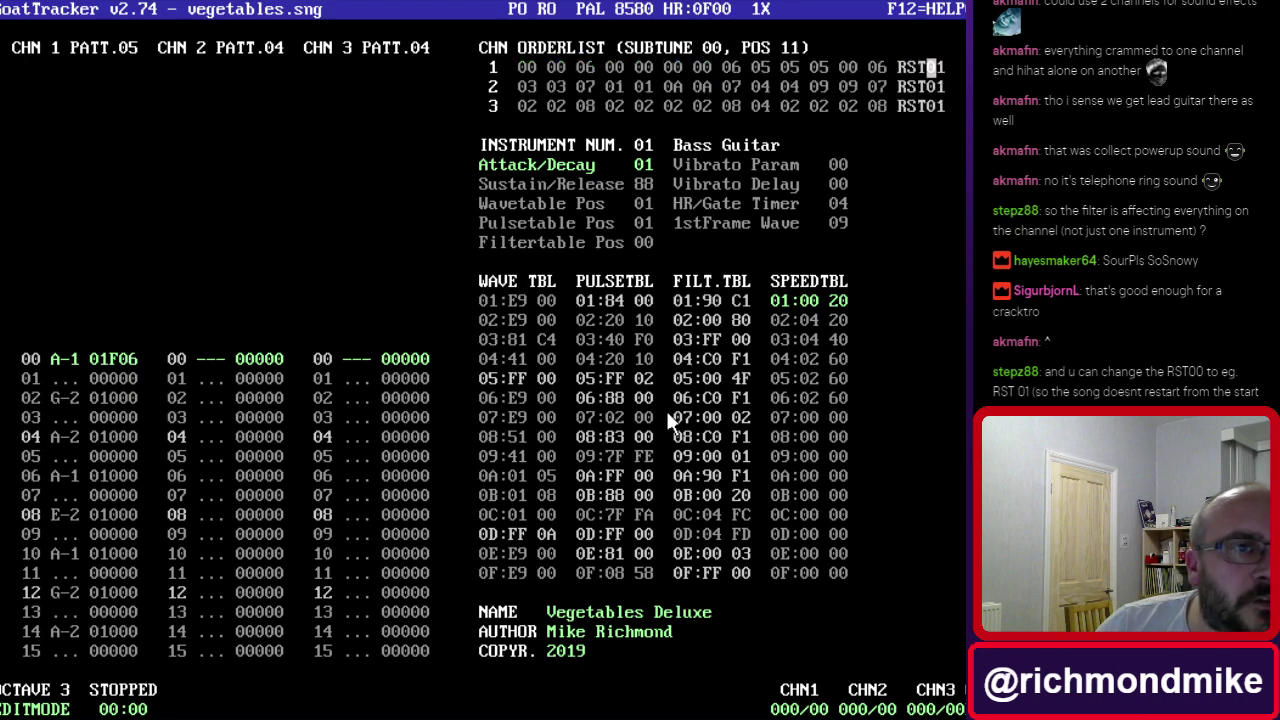
key(Down)
key(Down)
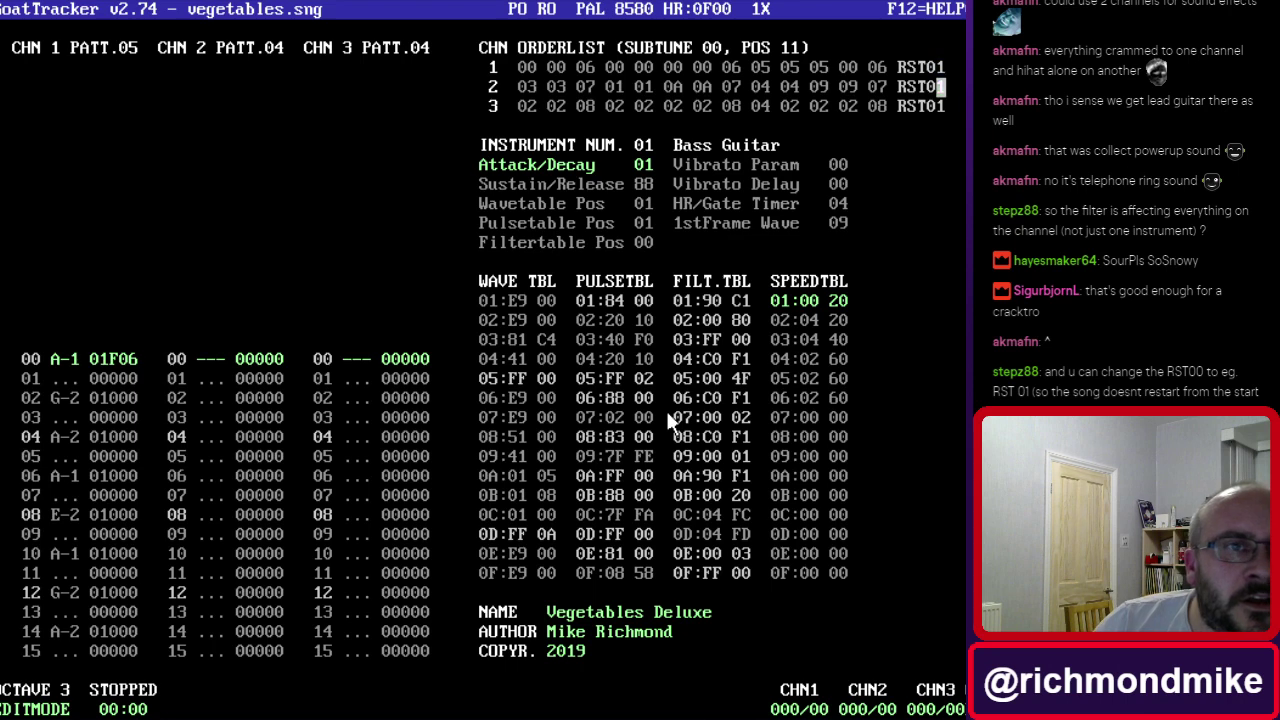
Examine the channel 3 orderlist from its restart marker back to position 00 and return to channel 1.
key(Left)
key(Left)
key(Left)
key(Left)
key(Left)
key(Left)
key(Left)
key(Left)
key(Left)
key(Left)
key(Left)
key(Left)
key(Left)
key(Left)
key(Left)
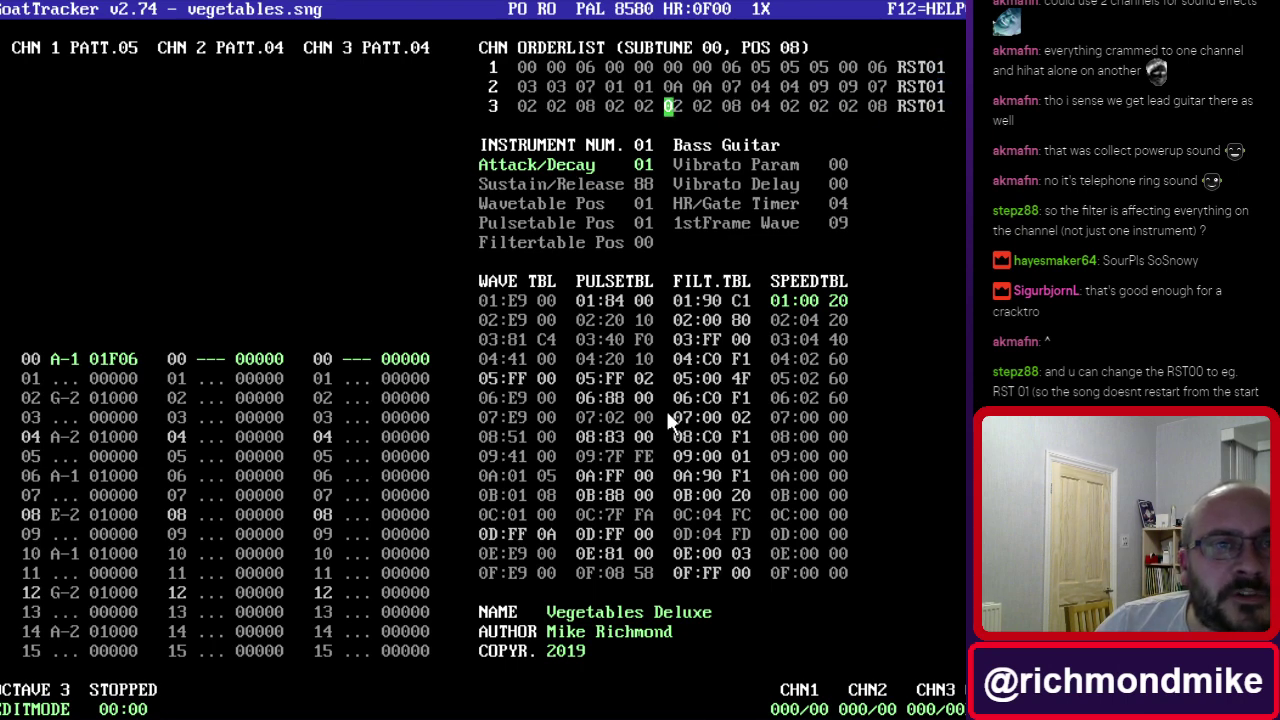
key(Left)
key(Left)
key(Up)
key(Up)
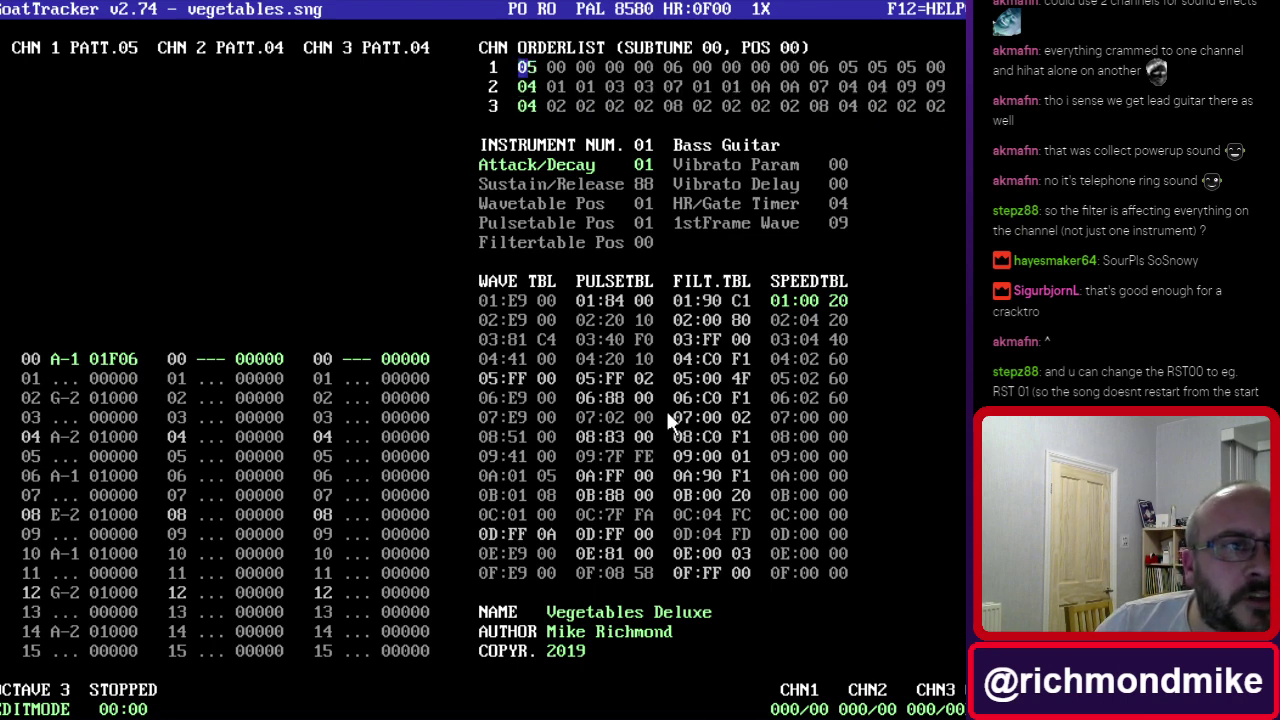
Play the song from the marked orderlist position 00 and stop playback.
key(Right)
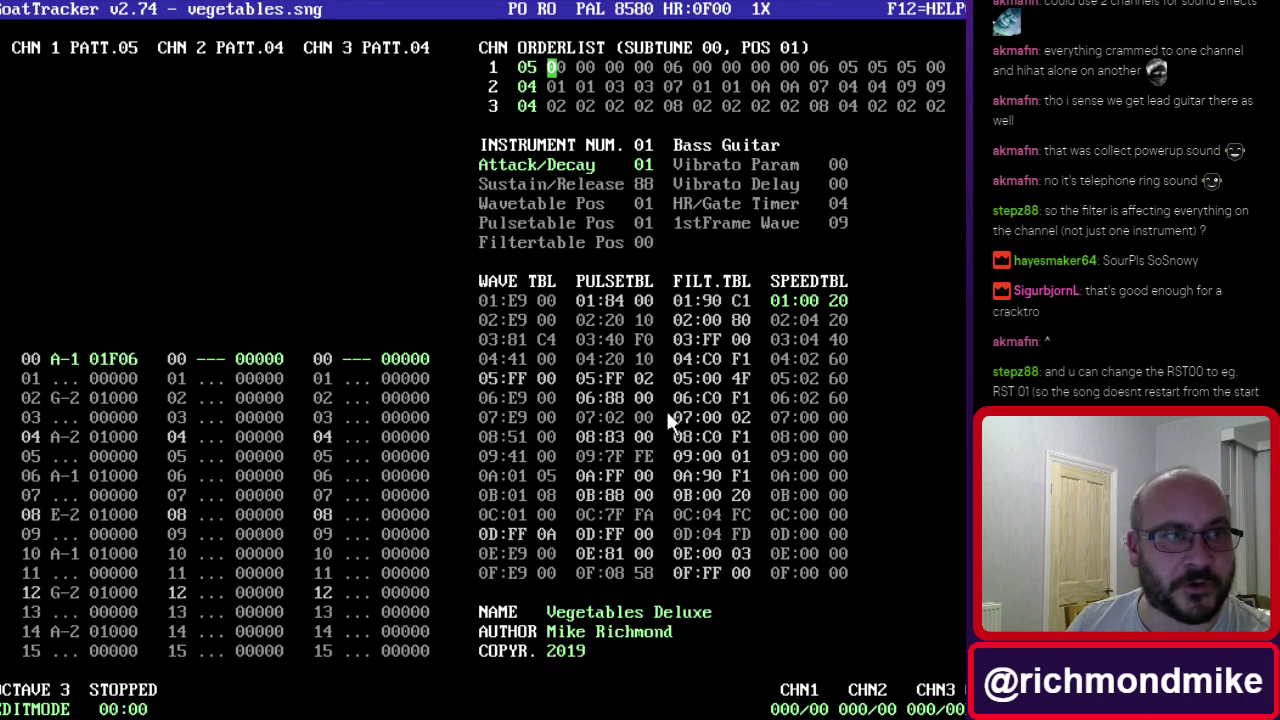
key(F2)
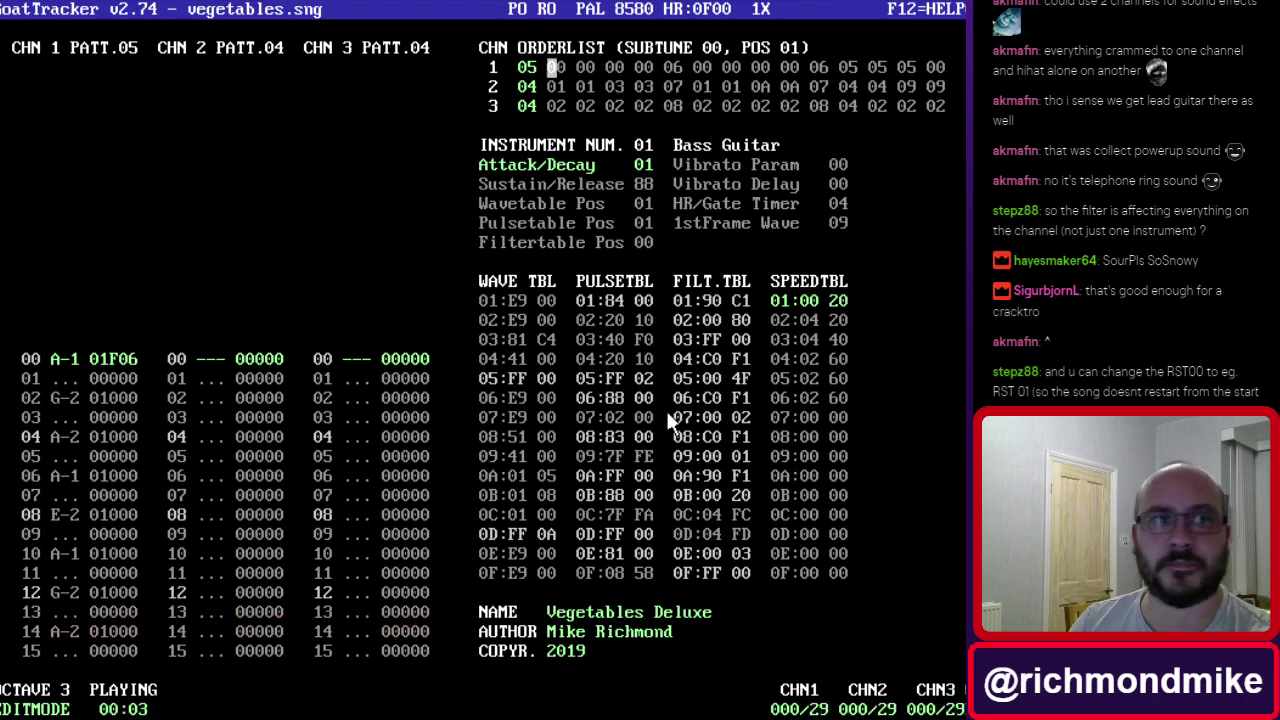
key(F4)
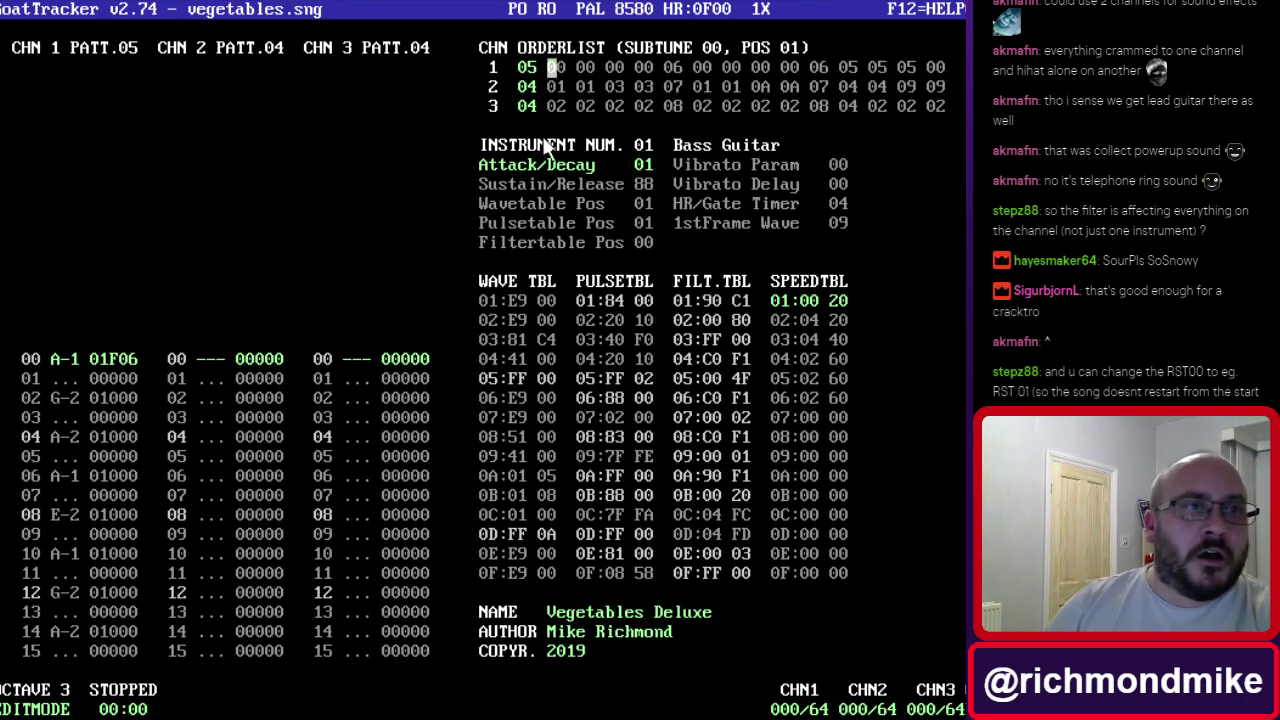
Mark orderlist position 01 as the playback start in all three channels and listen to the song from there.
click(536, 88)
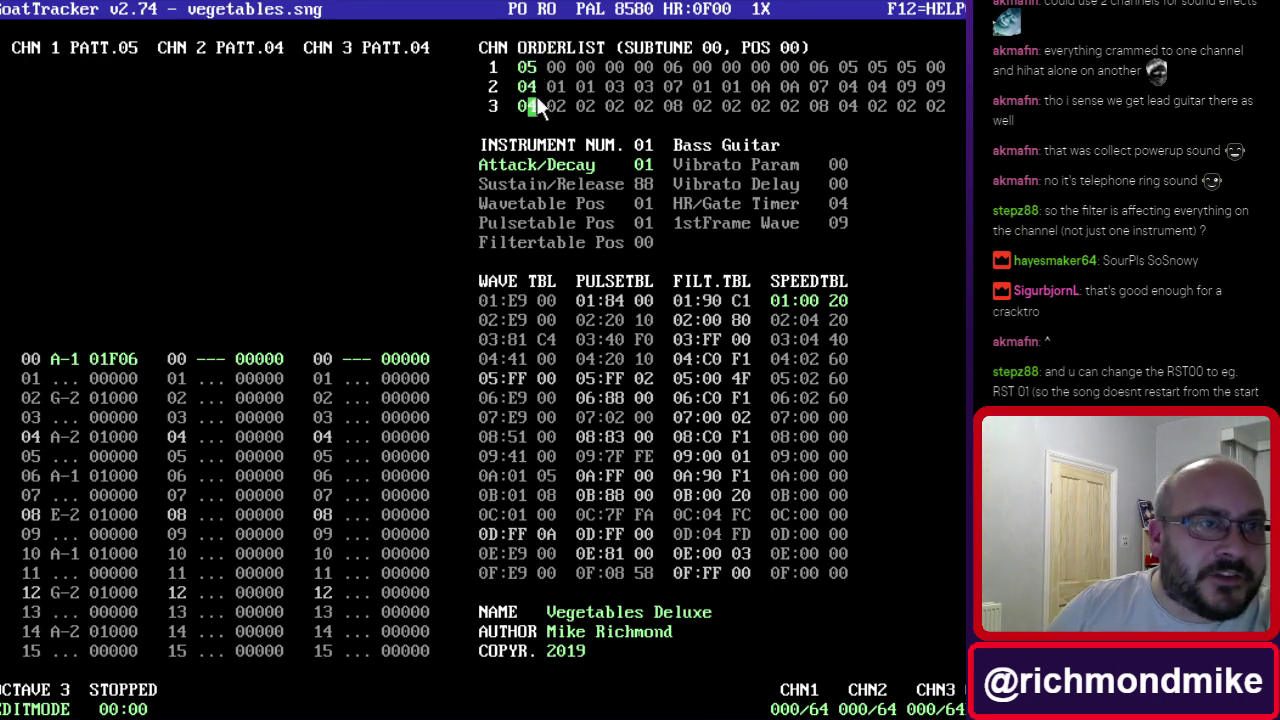
click(530, 68)
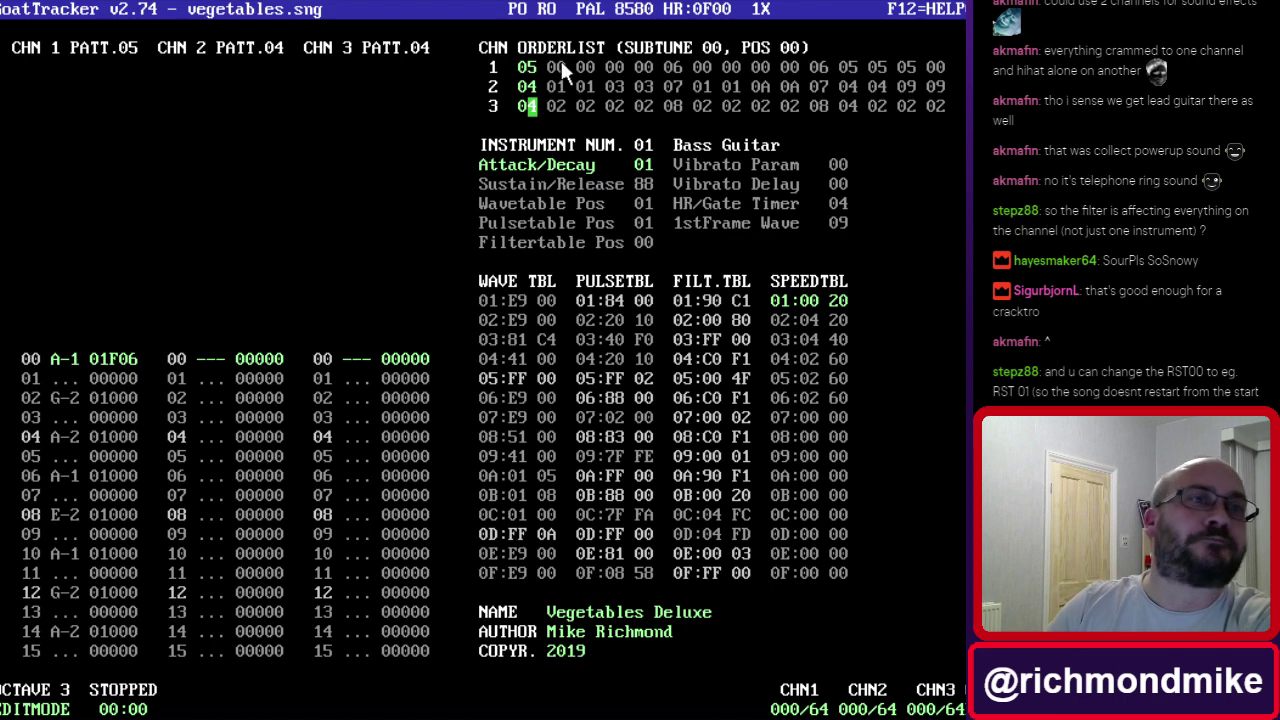
click(568, 100)
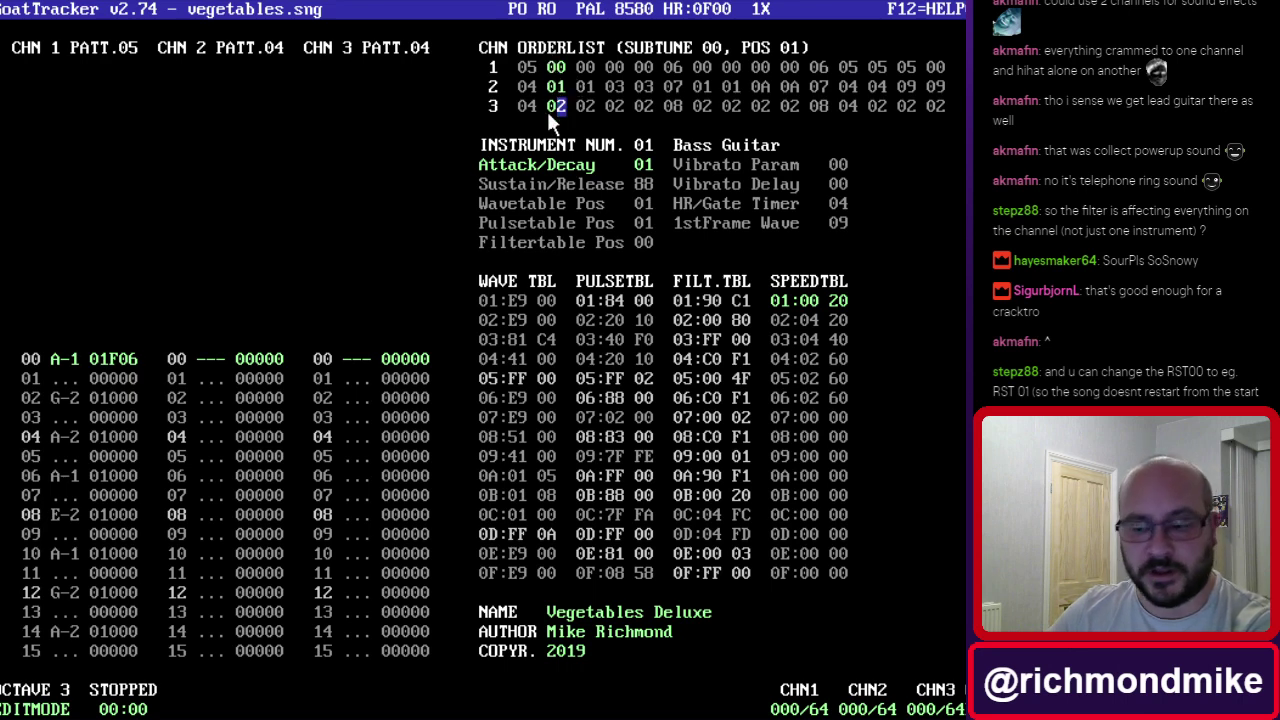
key(F2)
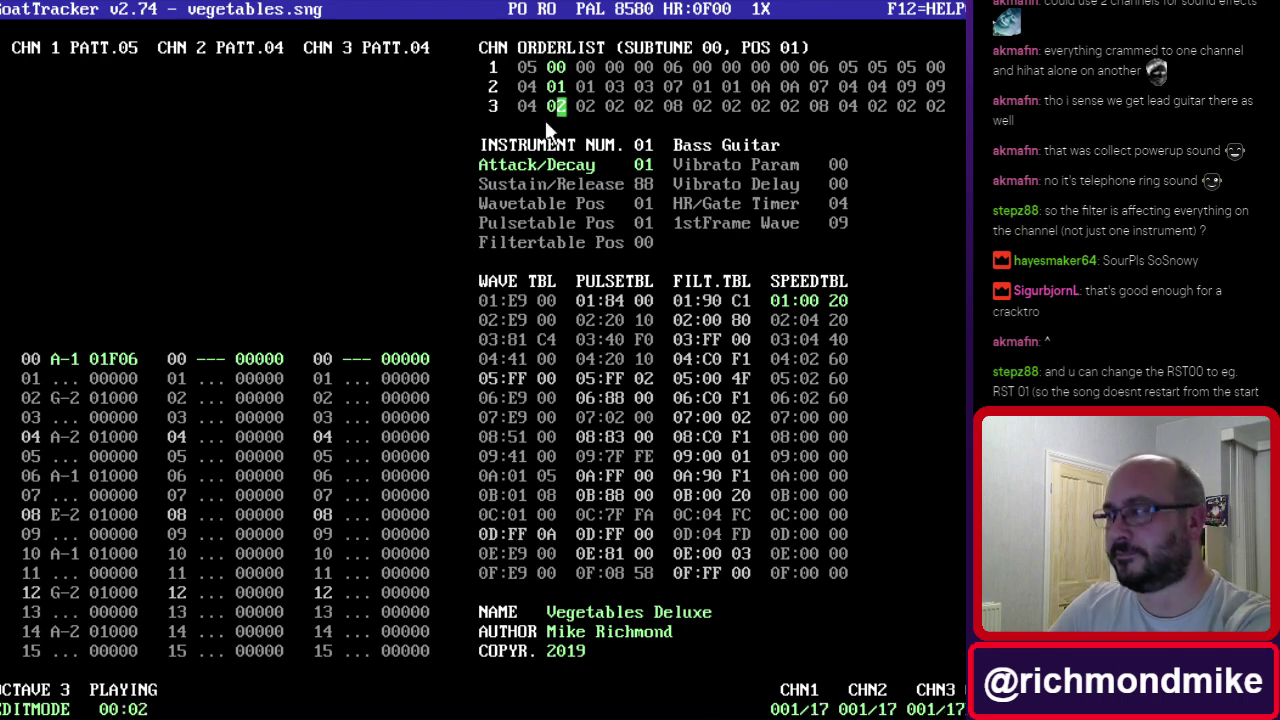
key(F4)
Mark orderlist position 02 alongside position 01 in all three channels and listen to the playback.
click(615, 66)
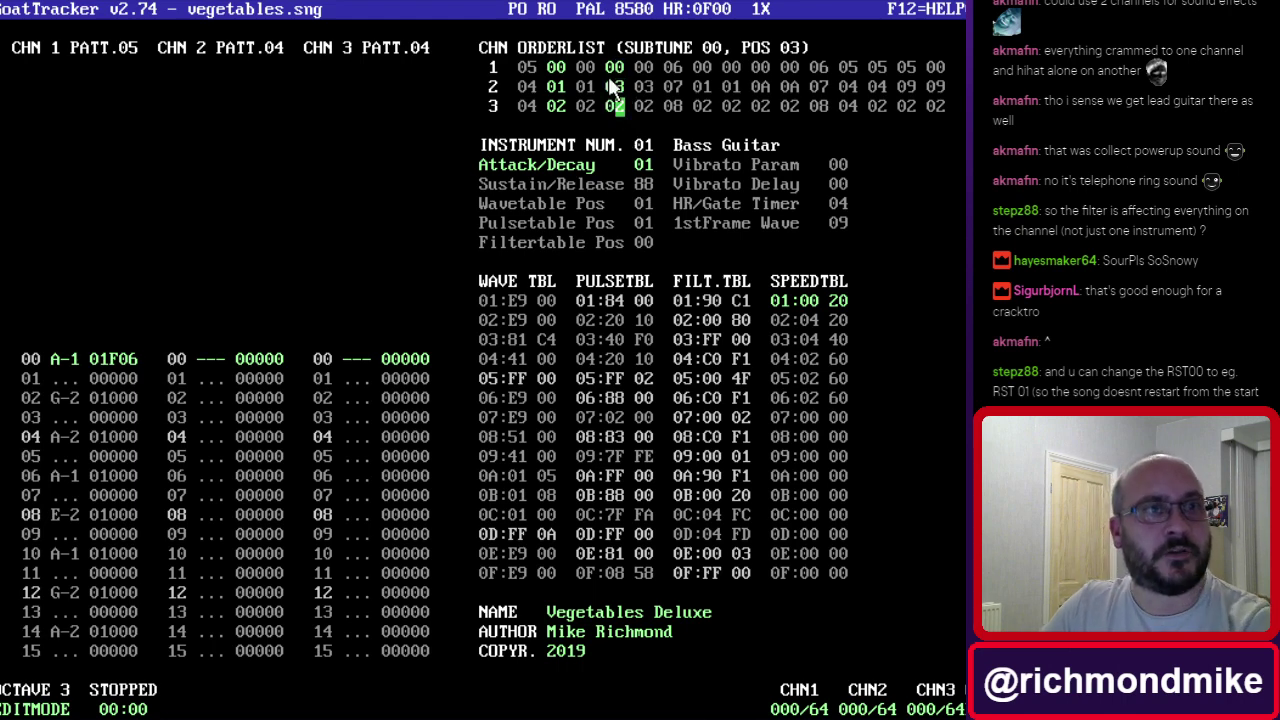
click(589, 68)
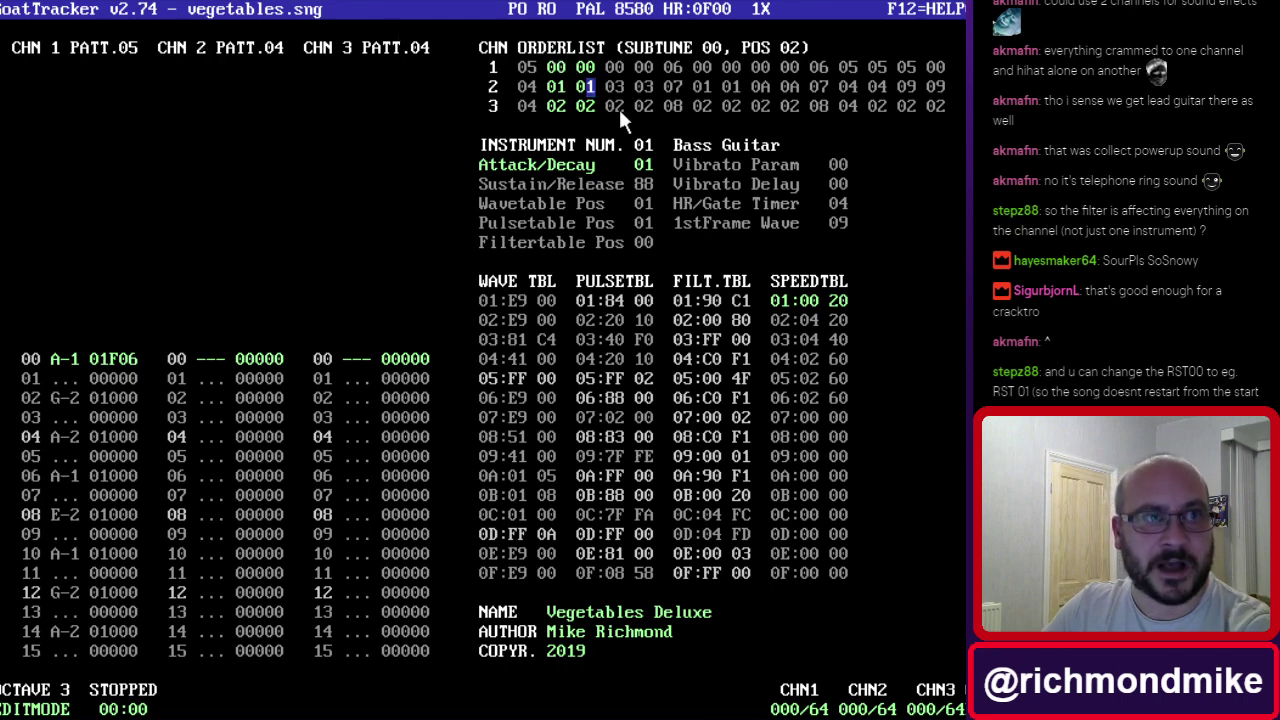
key(F2)
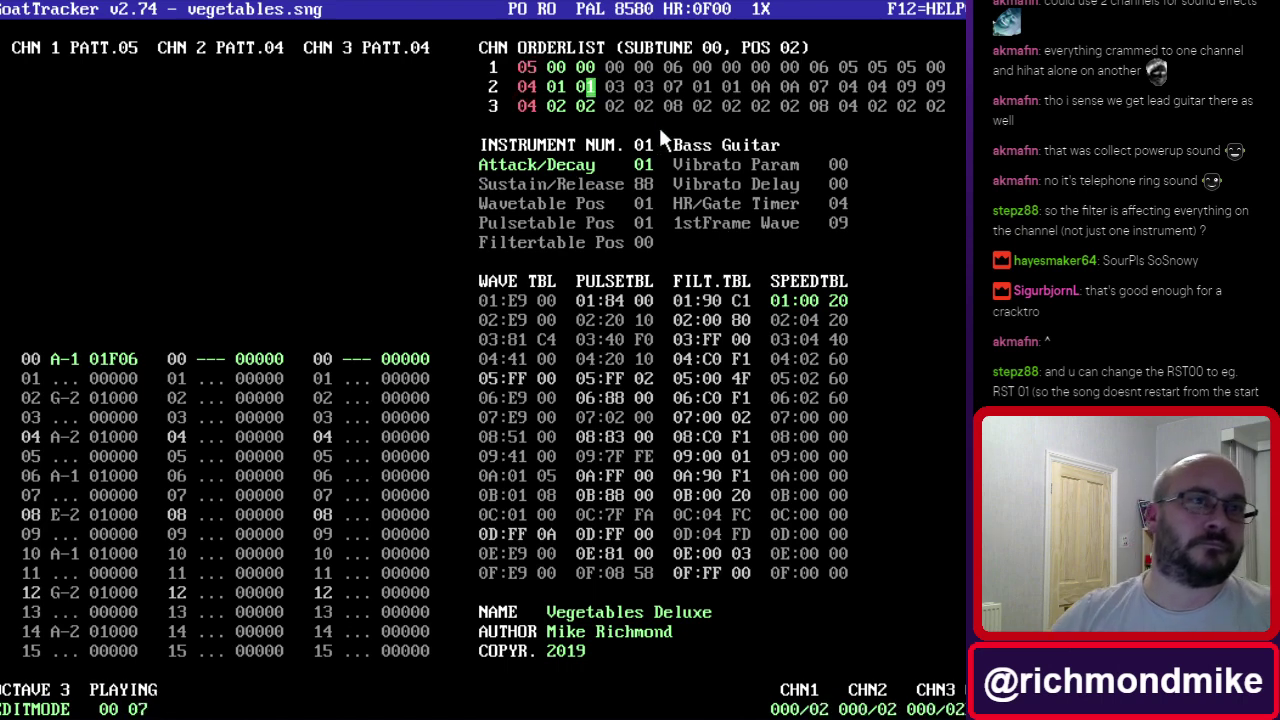
key(F4)
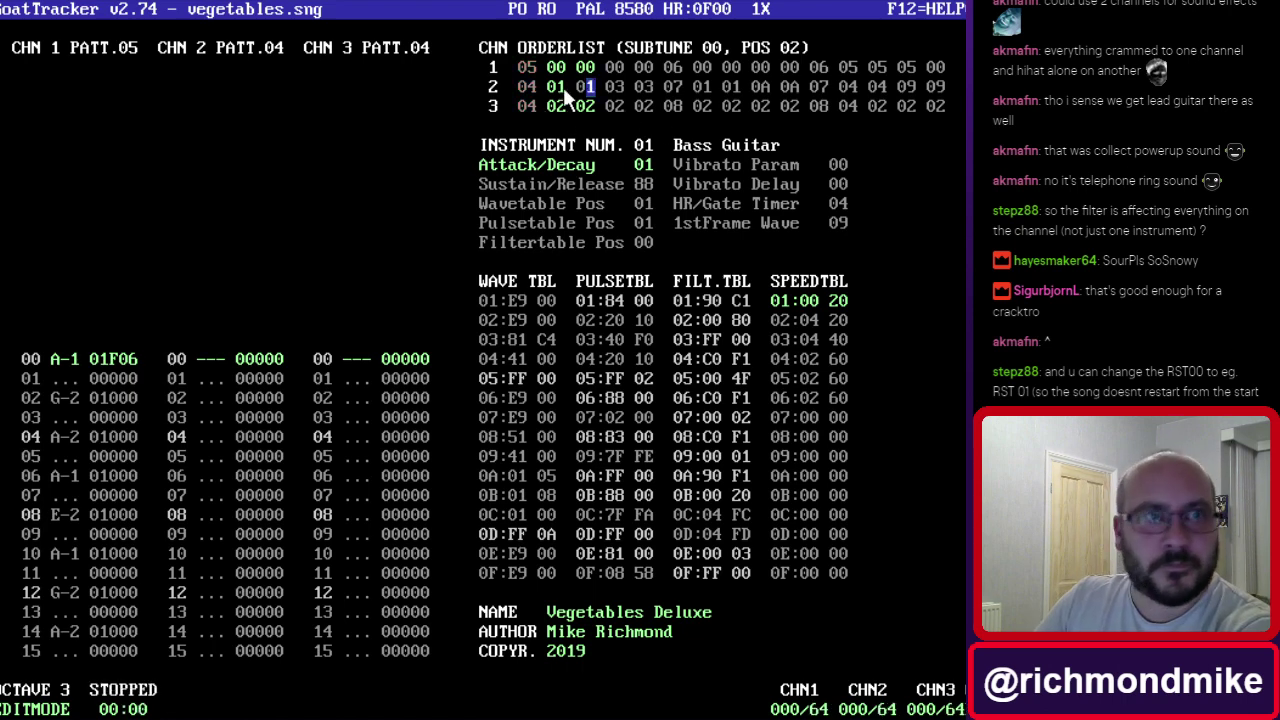
Play the song with differing start marks: position 0A in channel 1, 05 in channel 2 and 02 in channel 3.
click(586, 66)
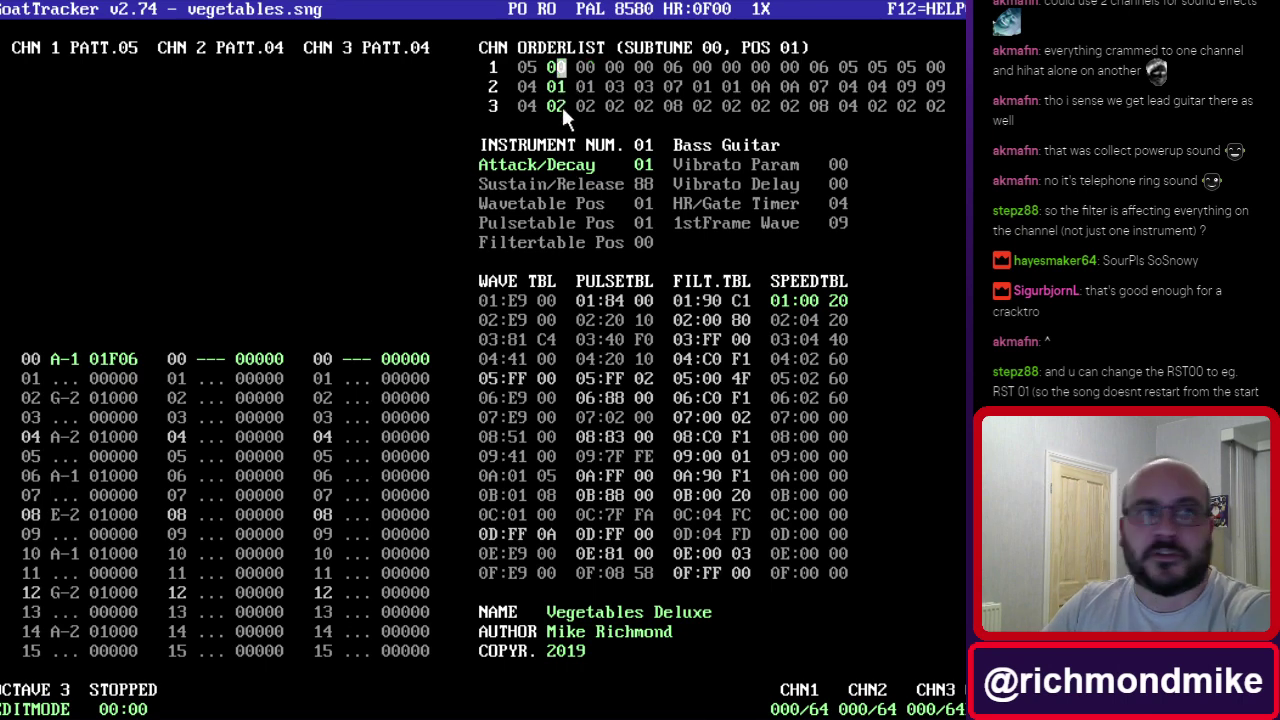
click(561, 104)
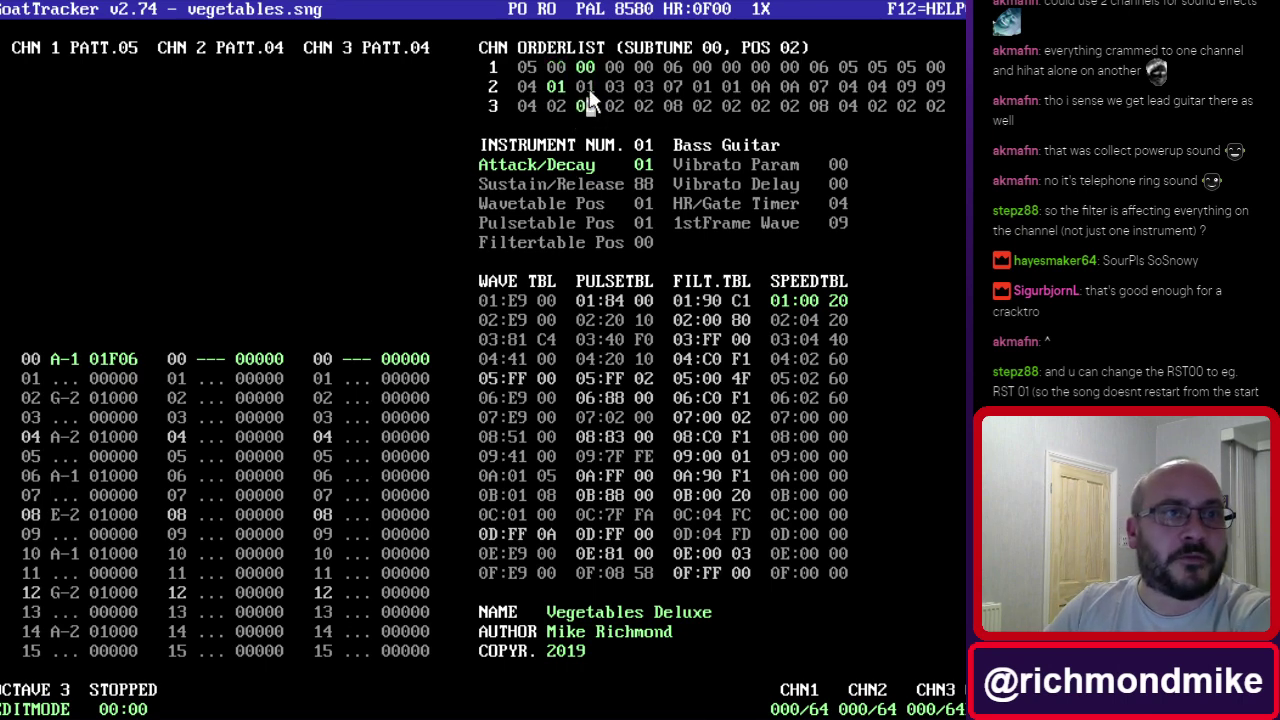
click(684, 89)
key(Up)
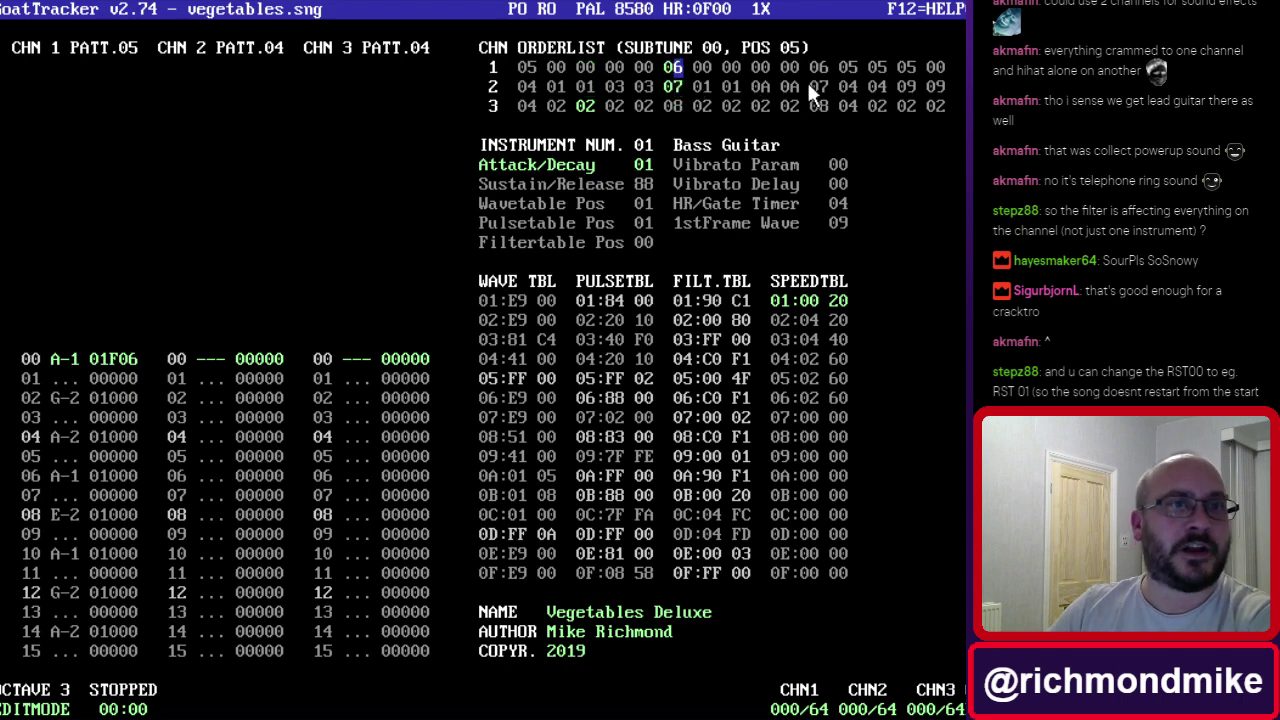
click(820, 66)
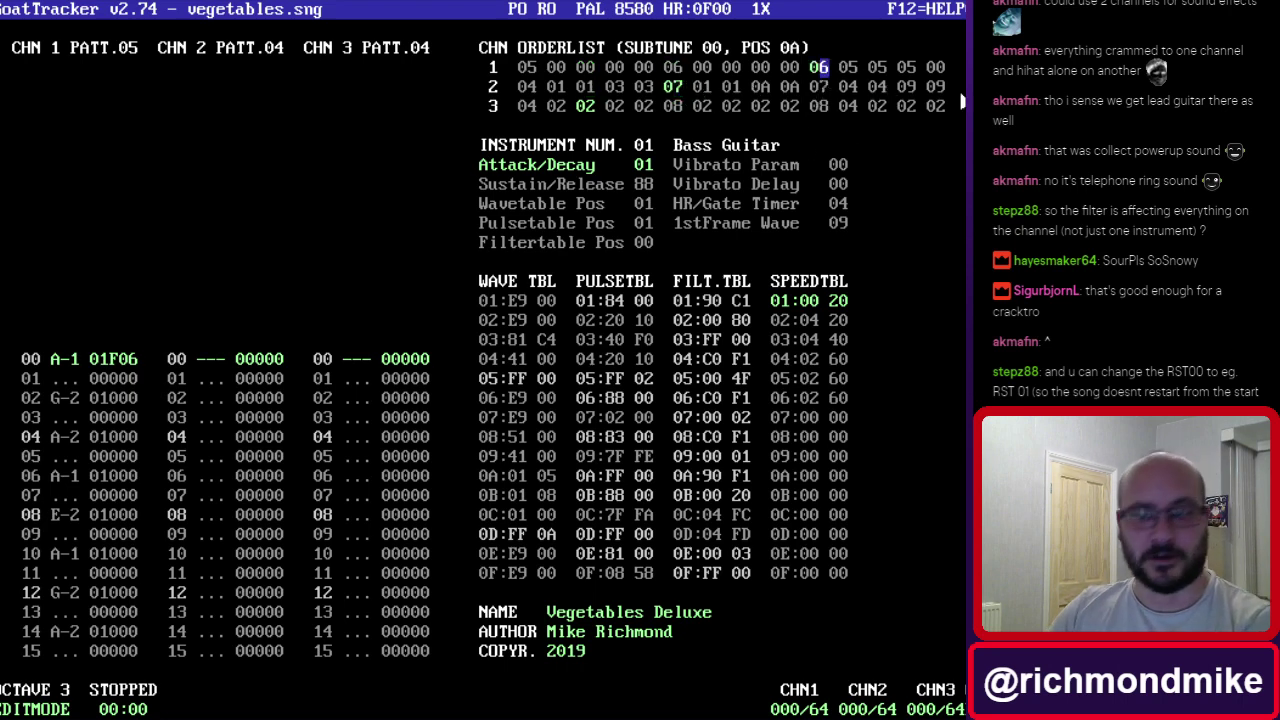
key(F2)
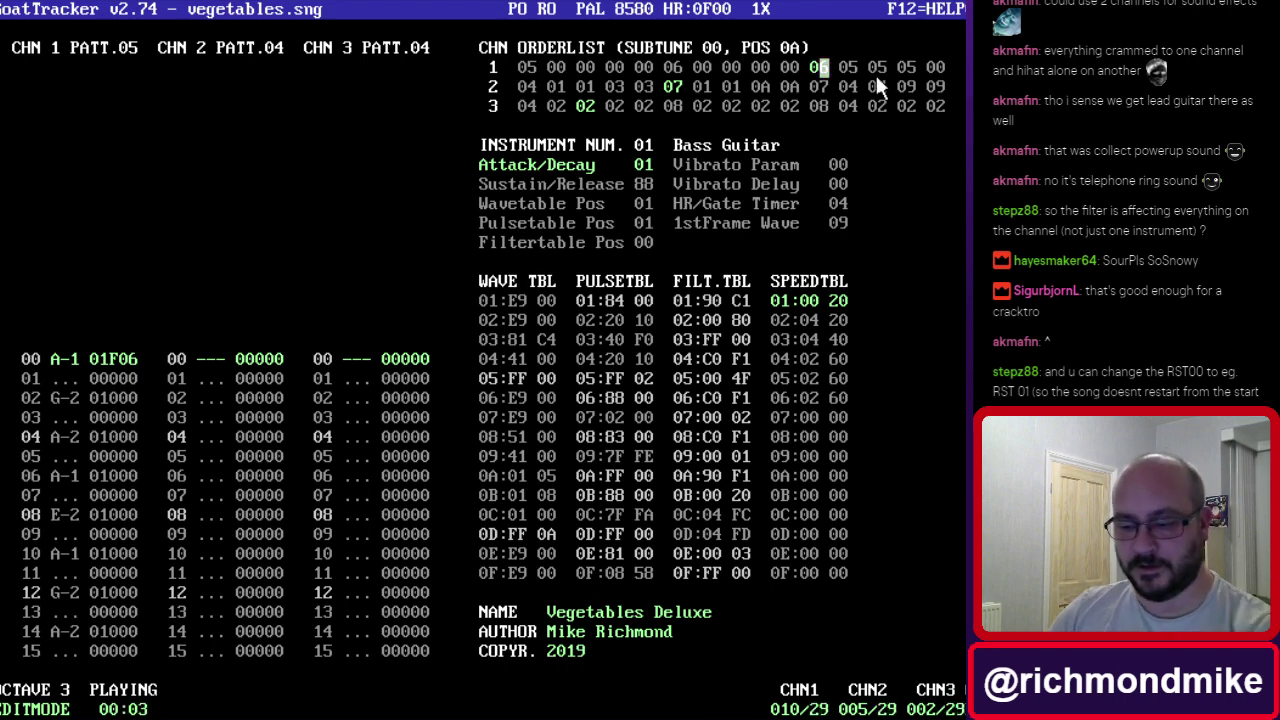
key(F4)
Mark orderlist position 05 as the playback start in all three channels and listen to the song from there.
click(672, 66)
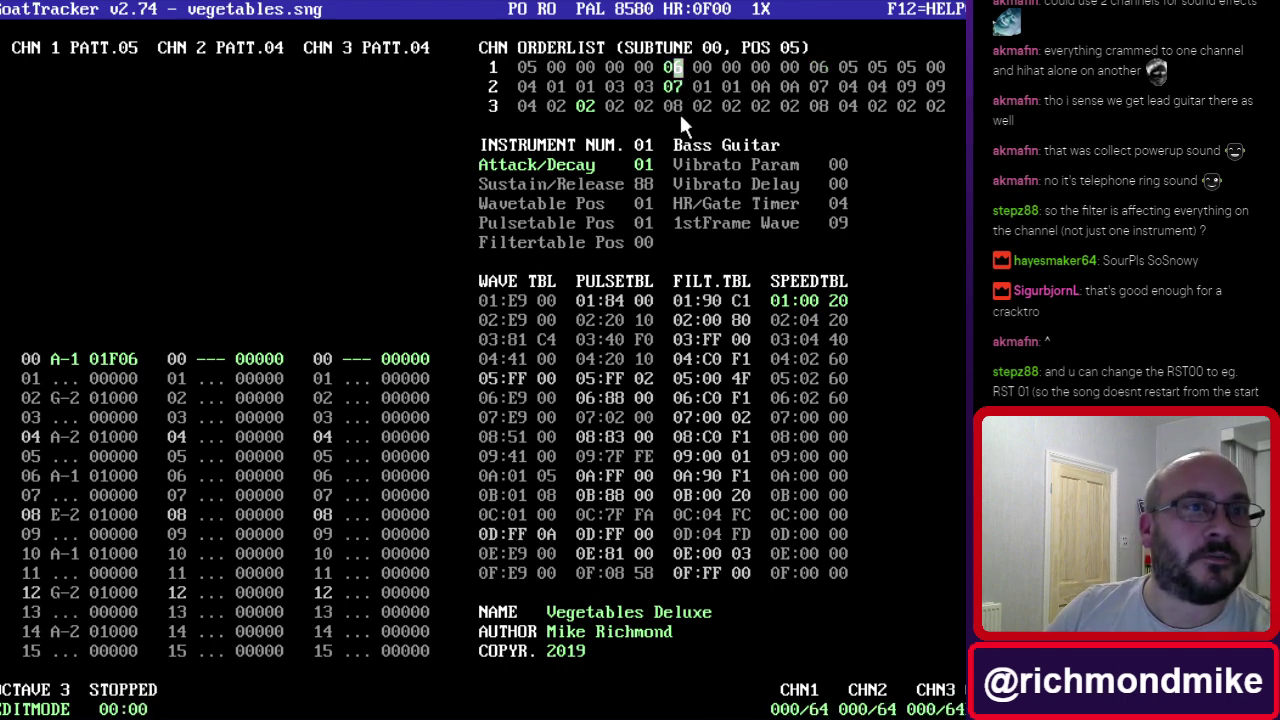
click(678, 108)
key(F2)
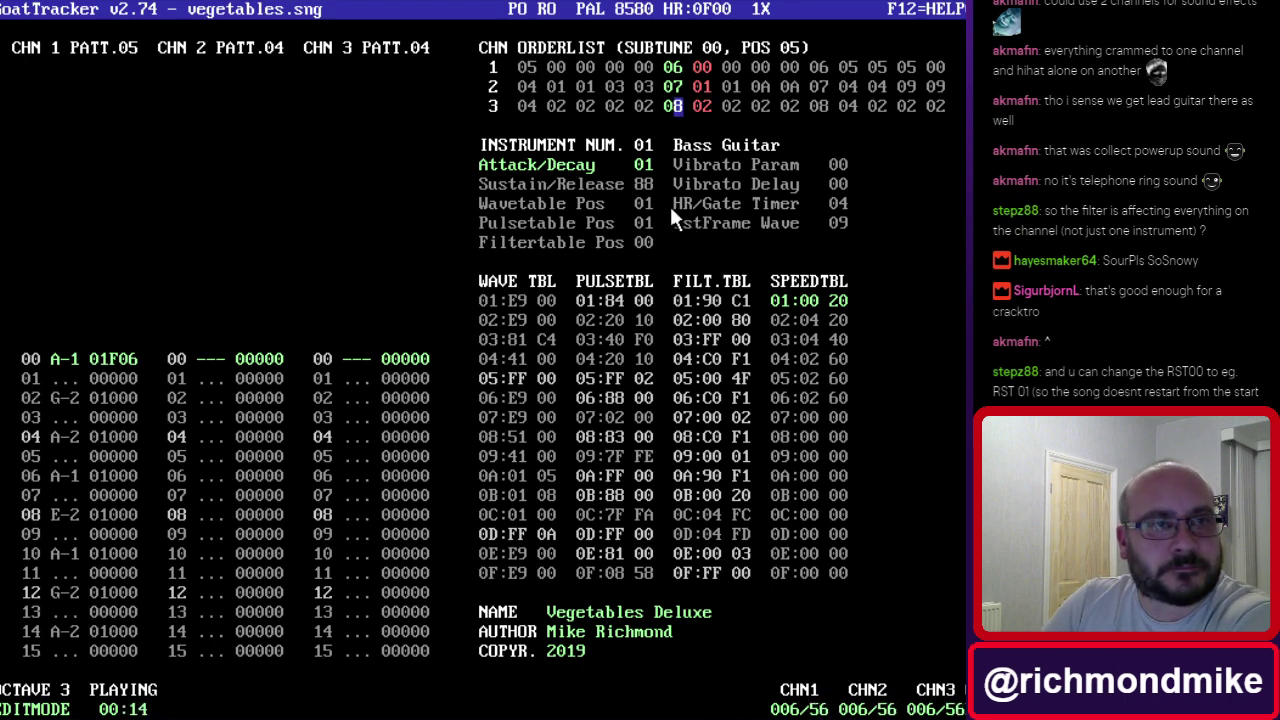
key(F4)
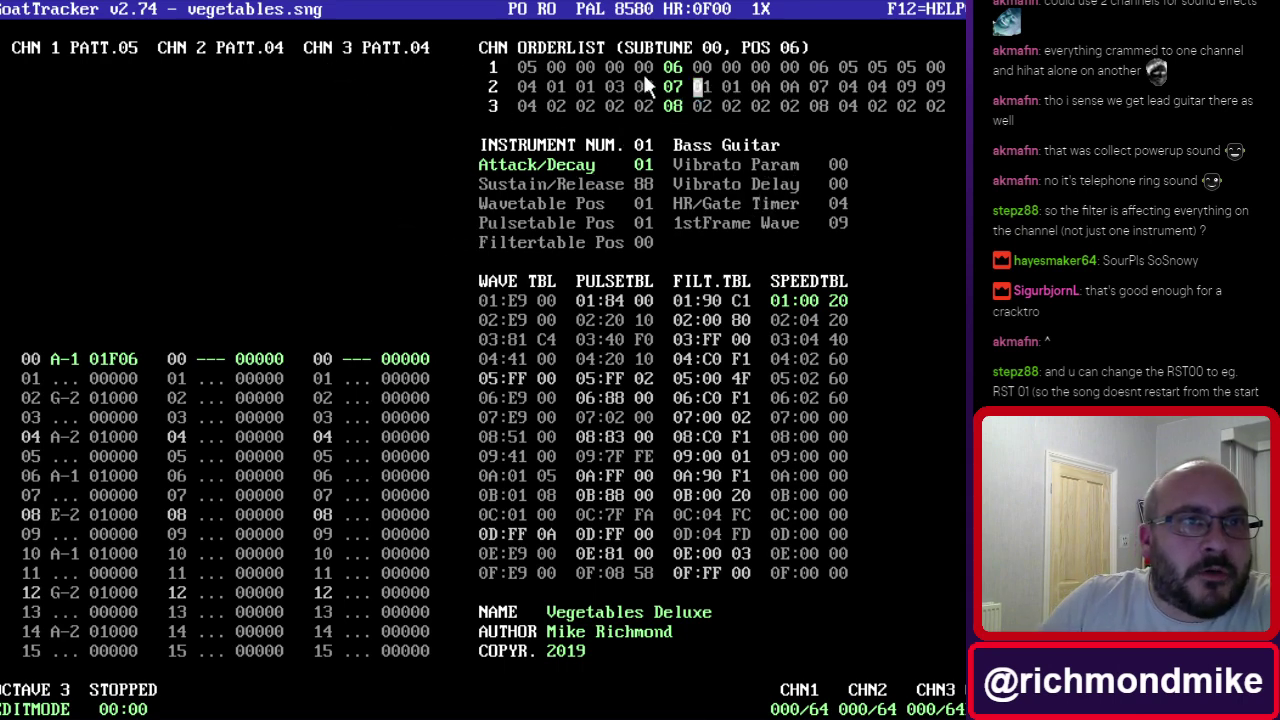
Examine the orderlist entries at positions 05 and 0B.
click(672, 88)
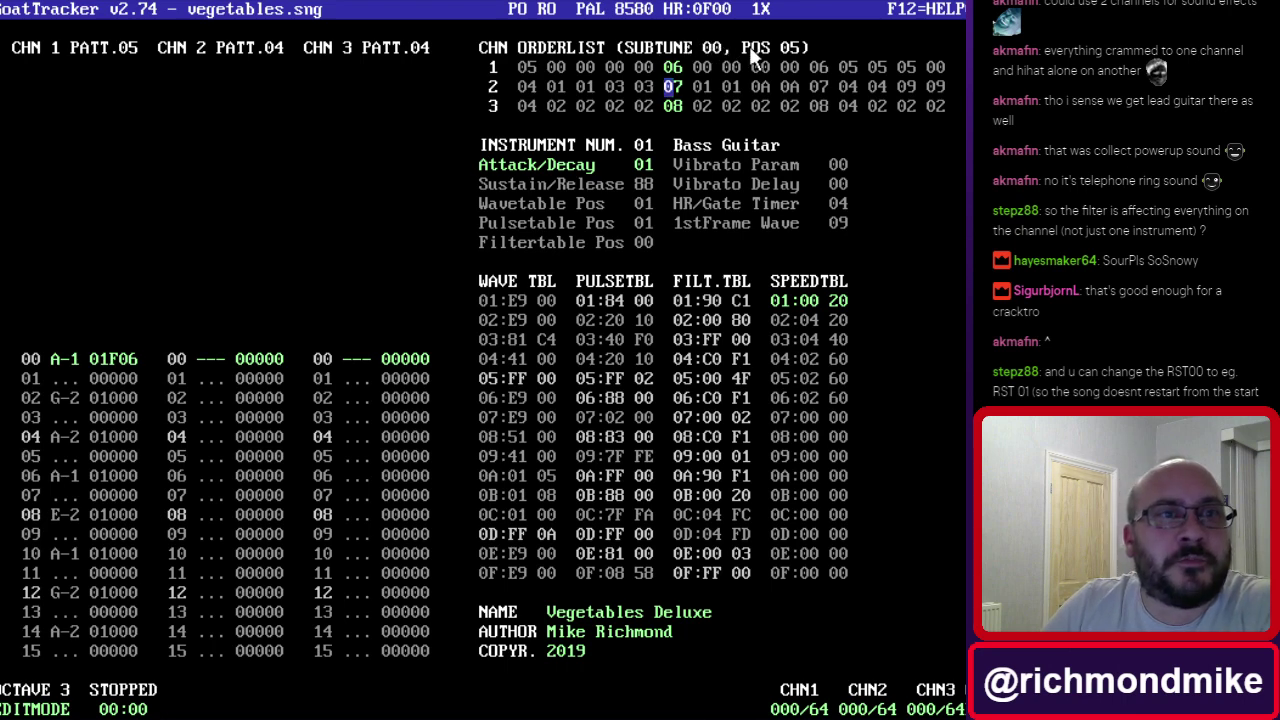
drag(750, 54, 765, 70)
click(821, 67)
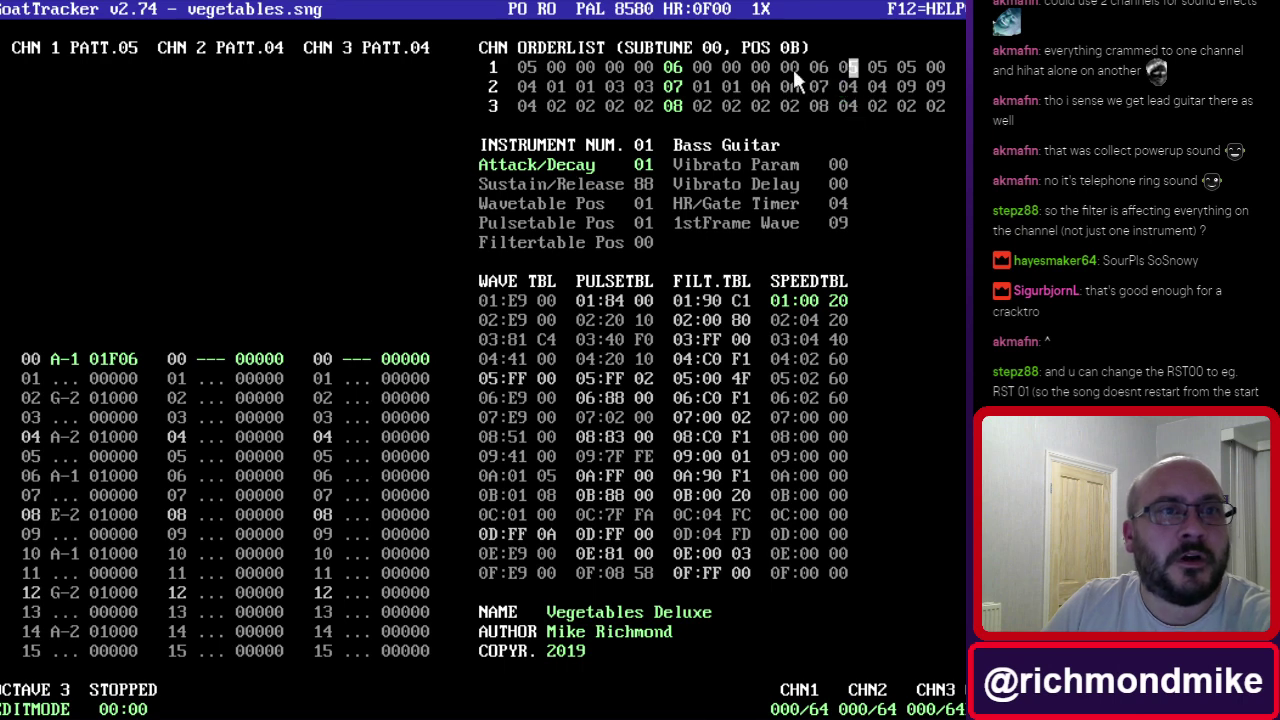
click(668, 71)
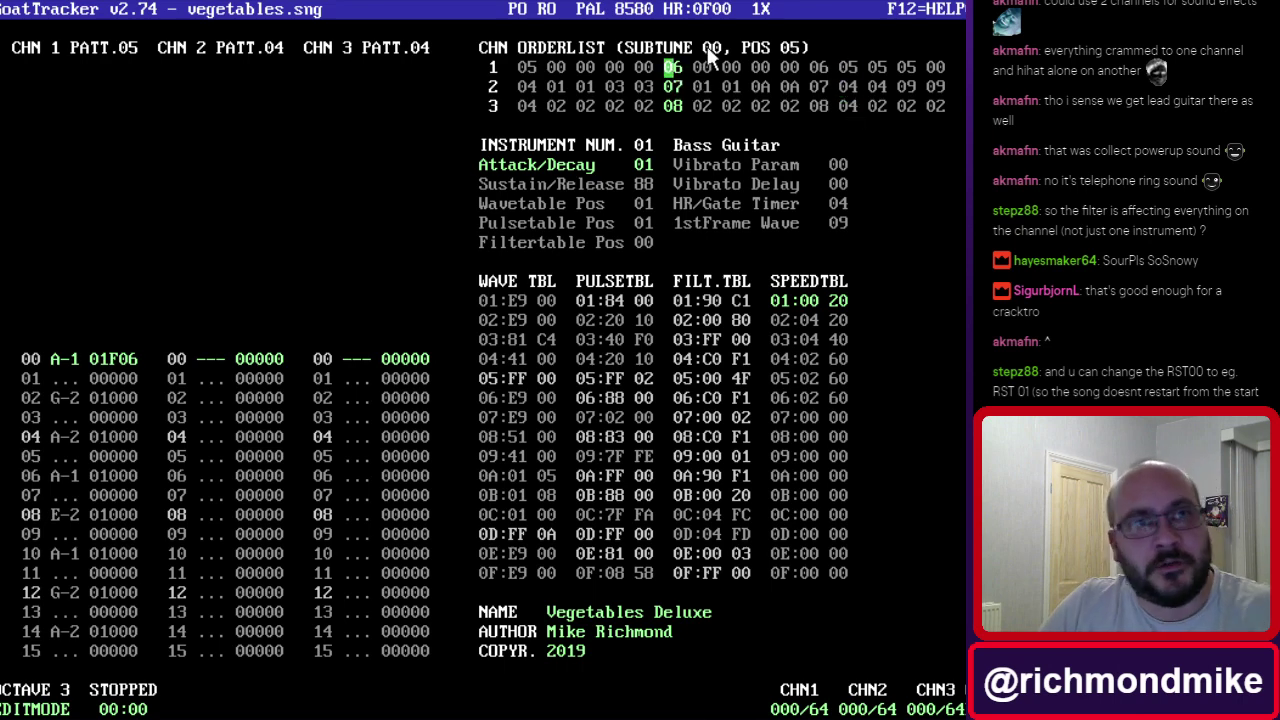
Switch to subtune 01, play it from the beginning and stop playback.
key(greater)
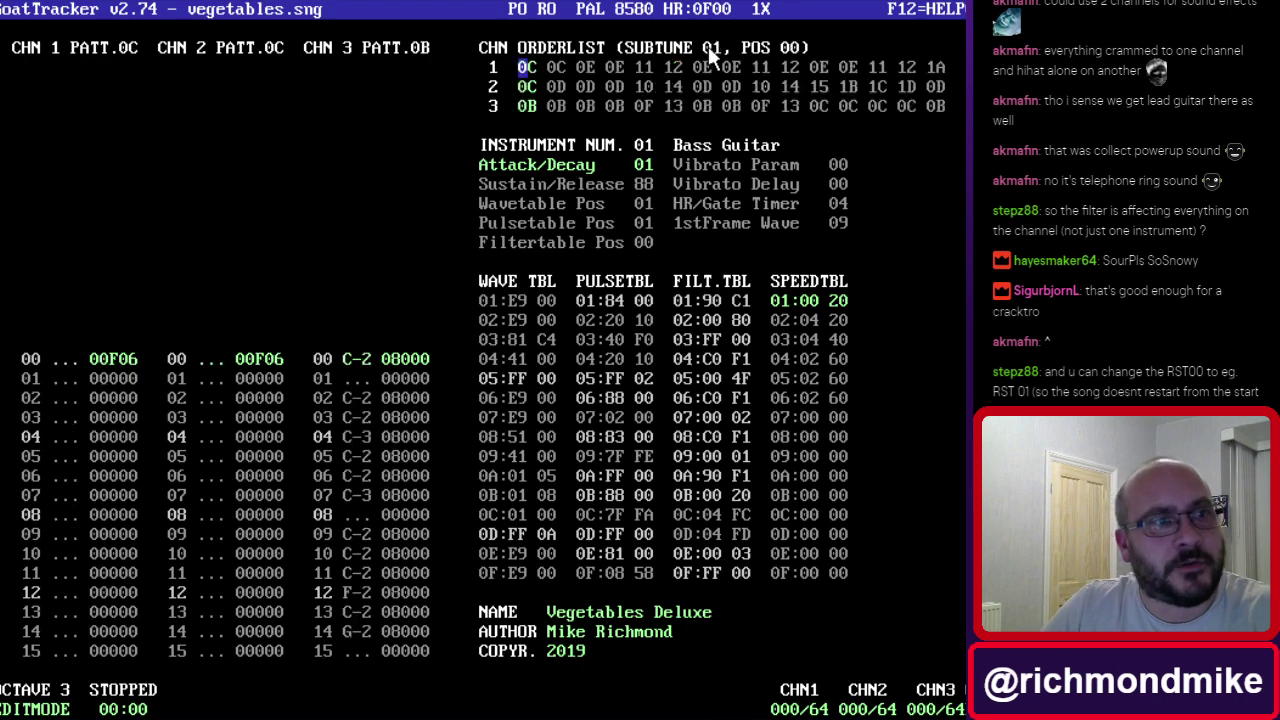
click(885, 78)
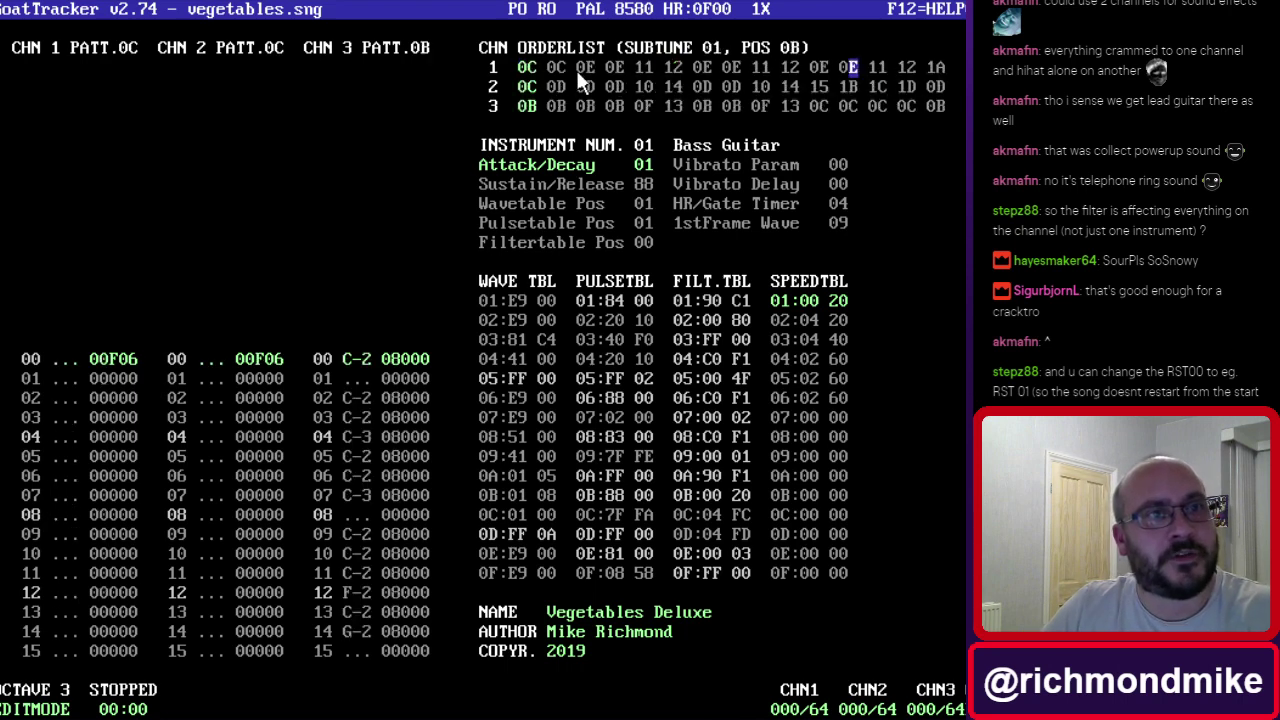
click(531, 64)
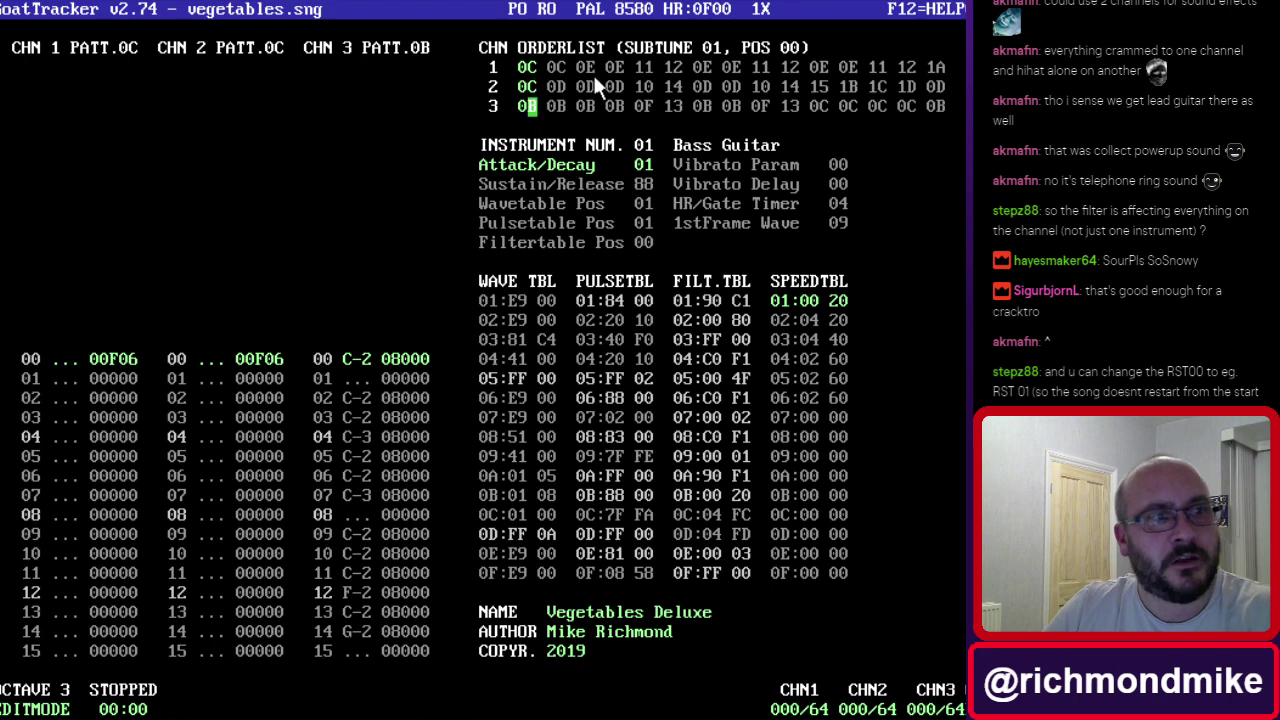
key(F1)
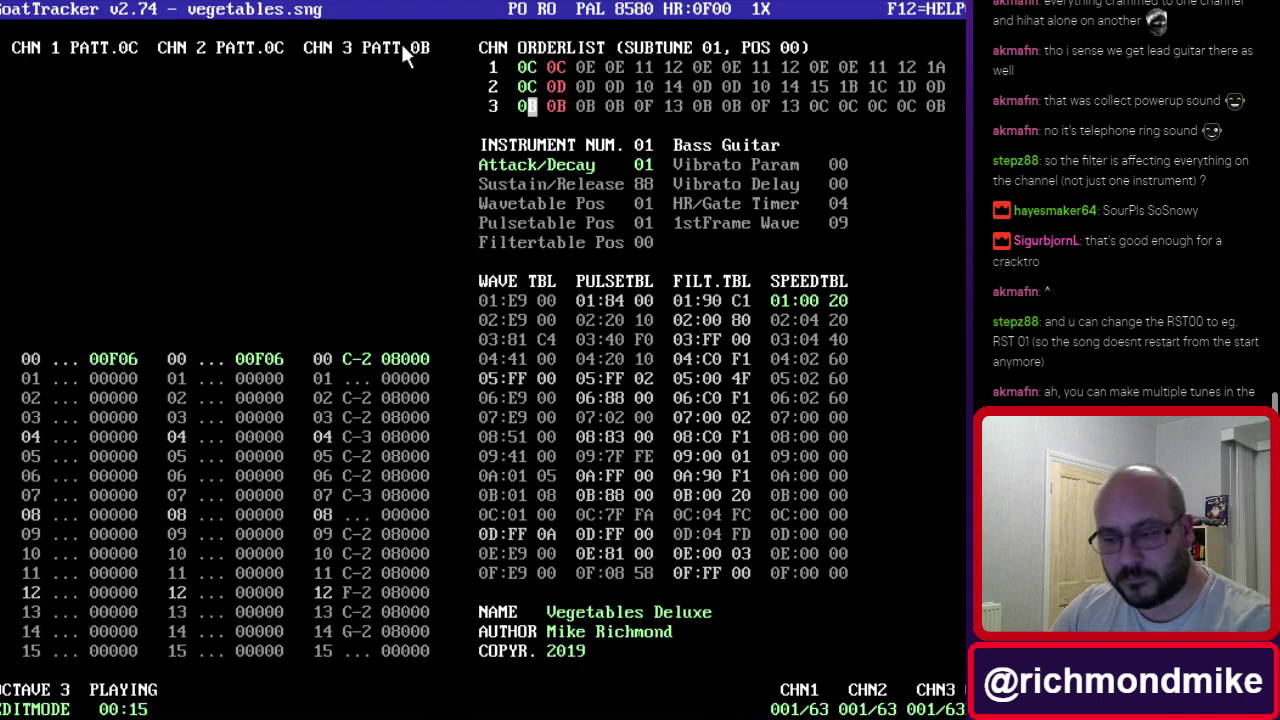
key(F4)
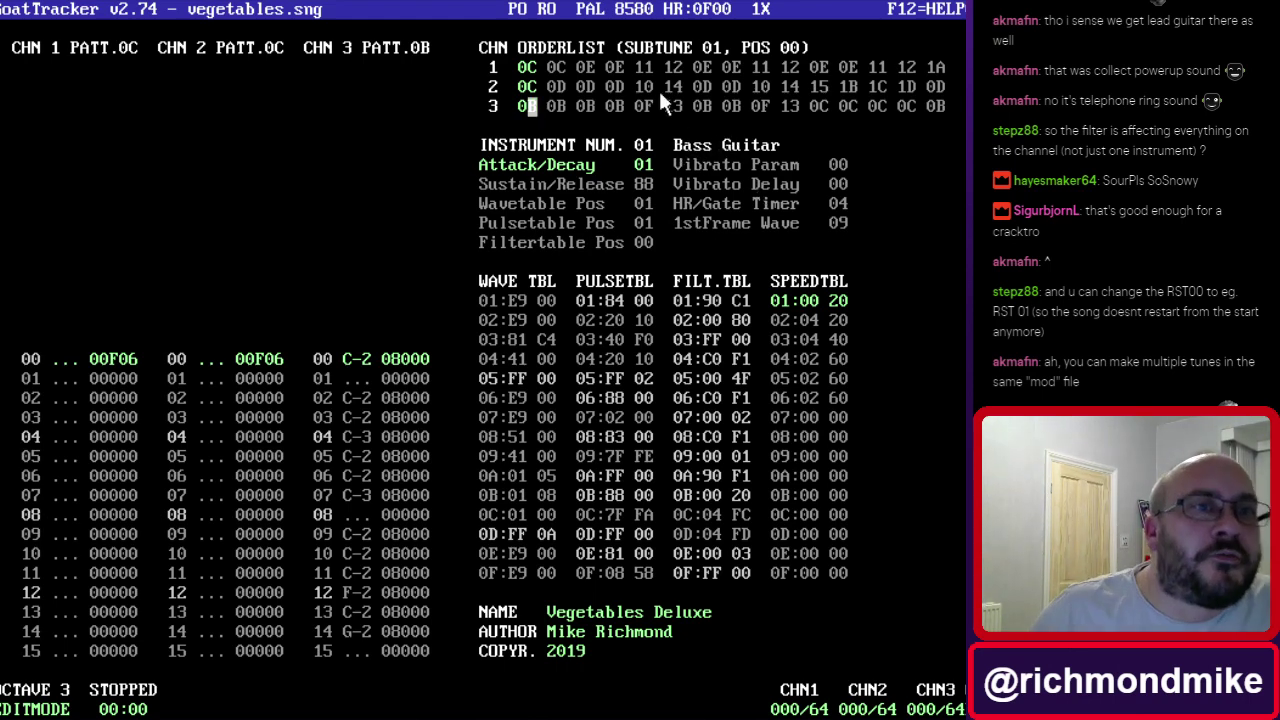
Play subtune 02 and subtune 03 of the song from the beginning.
click(714, 47)
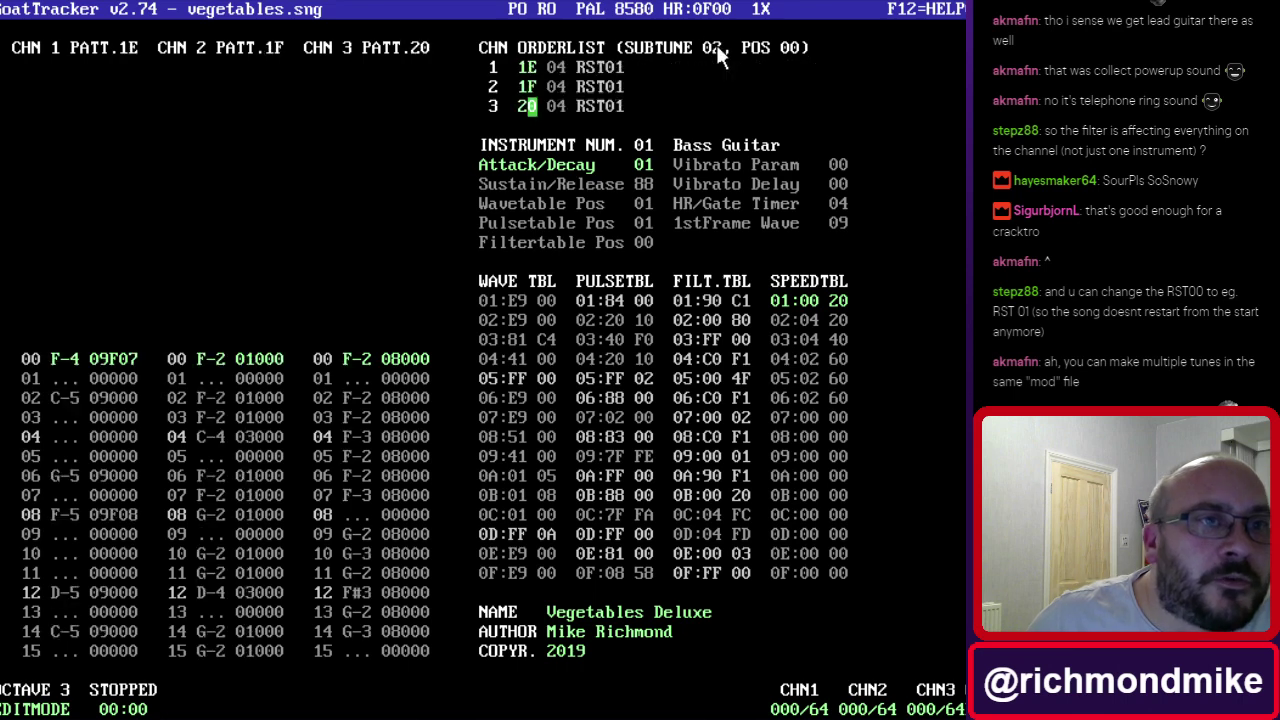
key(F1)
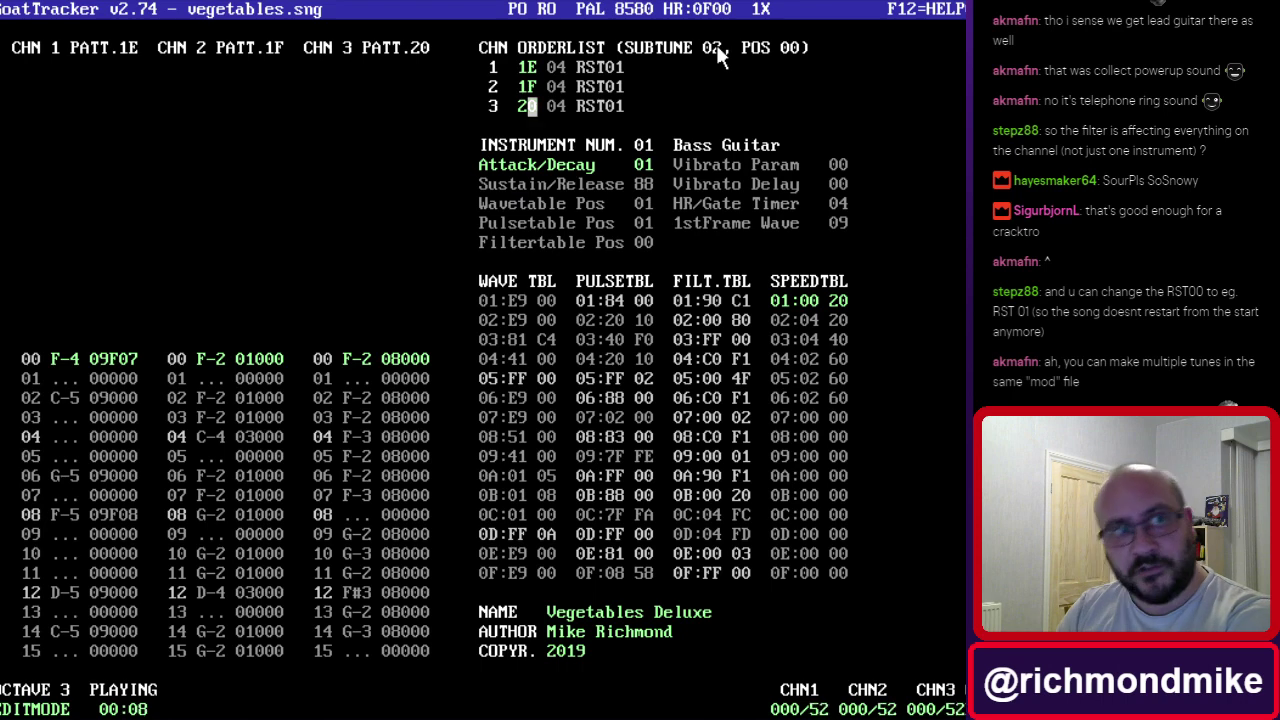
key(period)
key(F1)
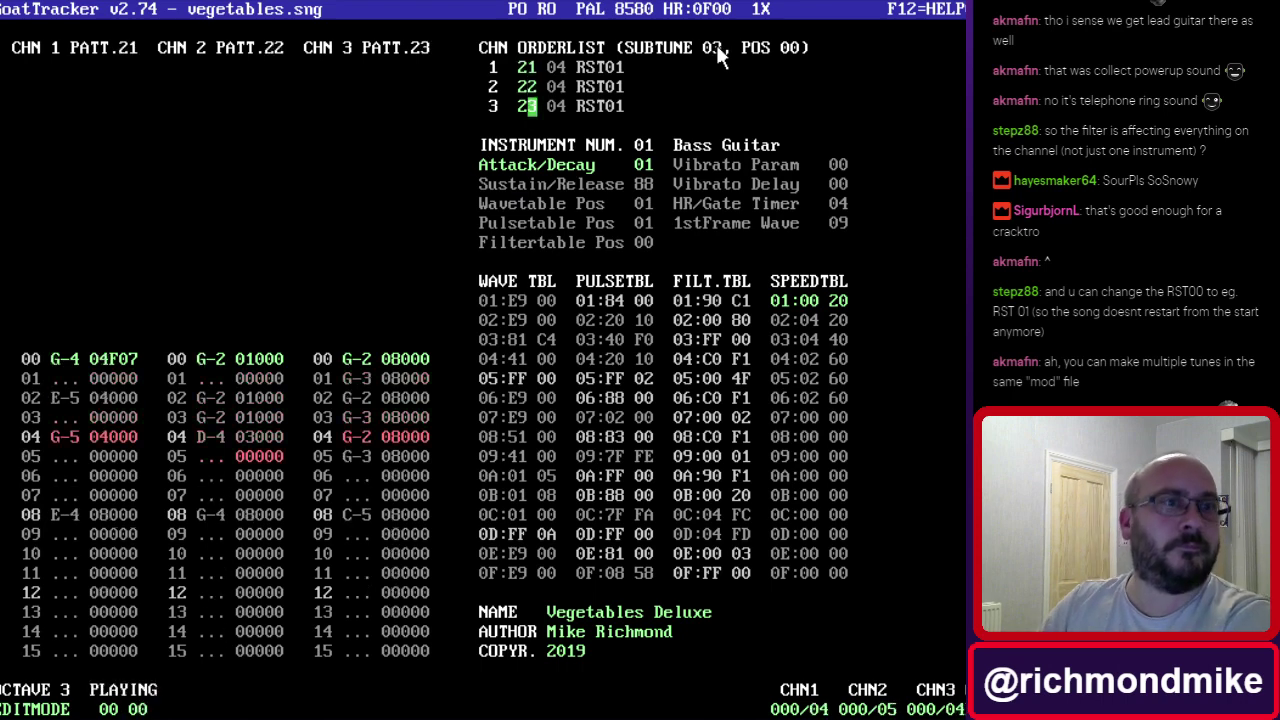
Browse the orderlists of subtunes 04 to 06 and go back to subtune 01.
key(period)
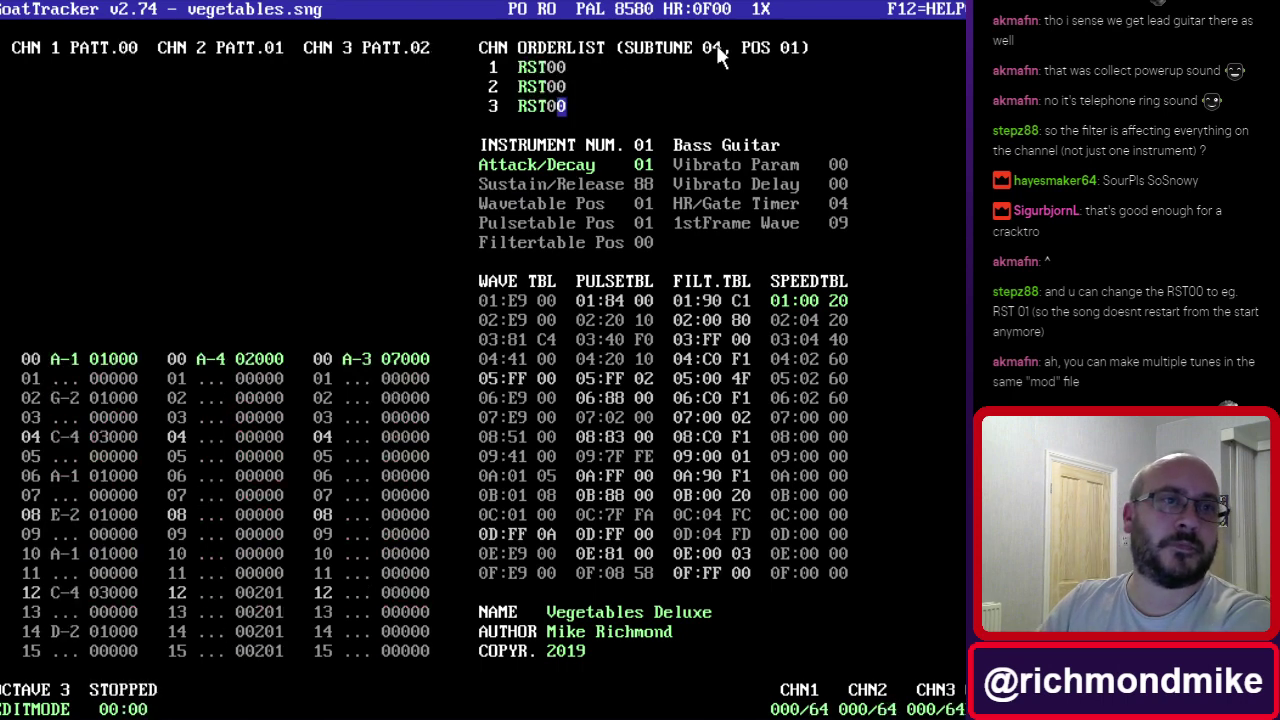
key(comma)
key(period)
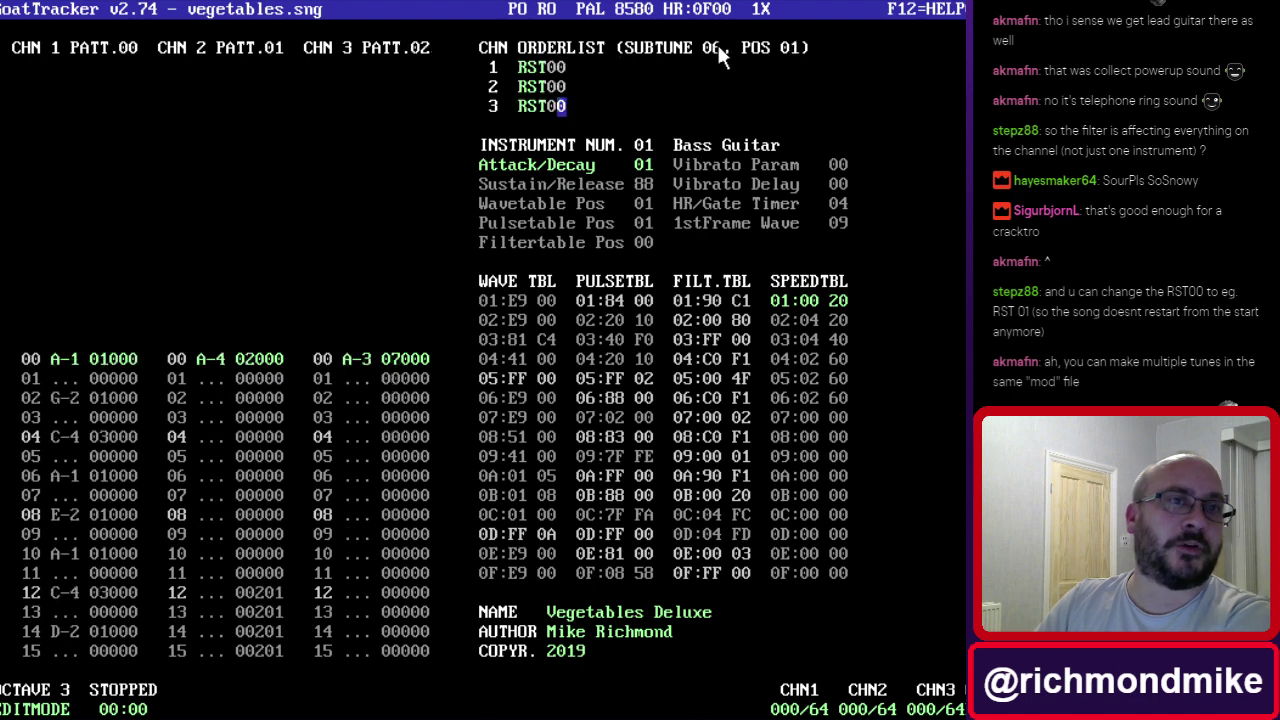
key(comma)
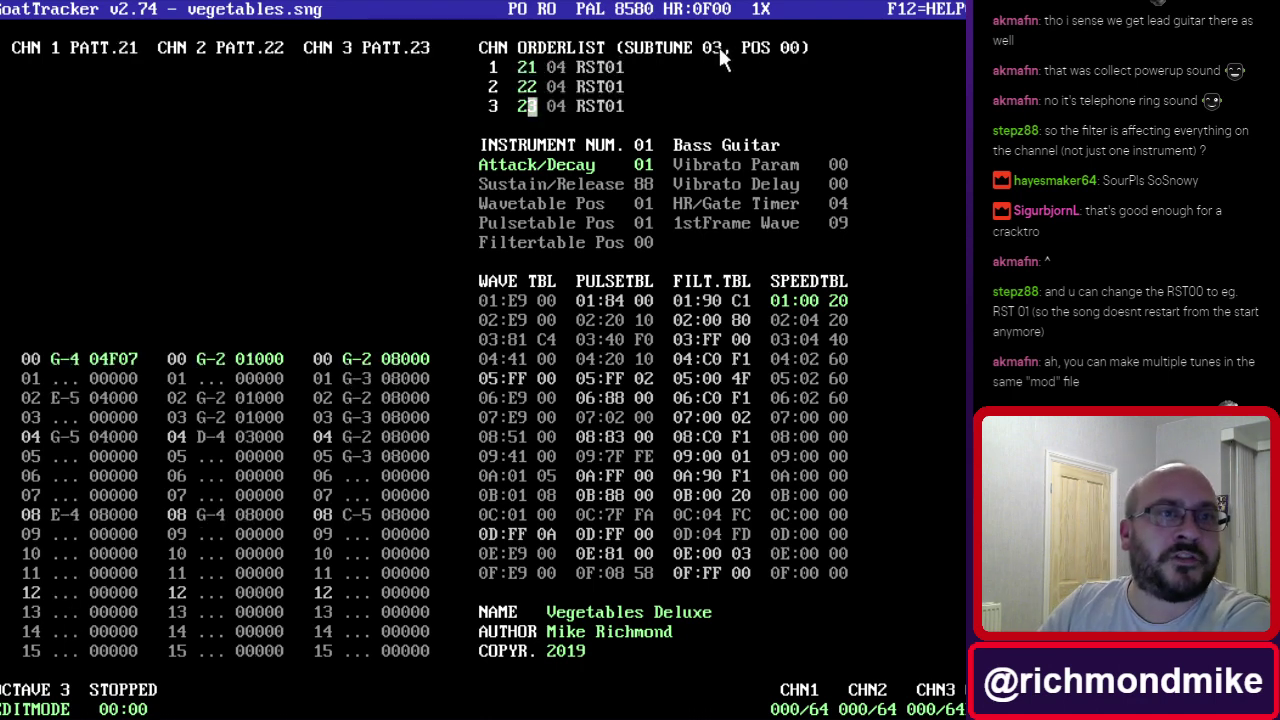
key(comma)
key(comma)
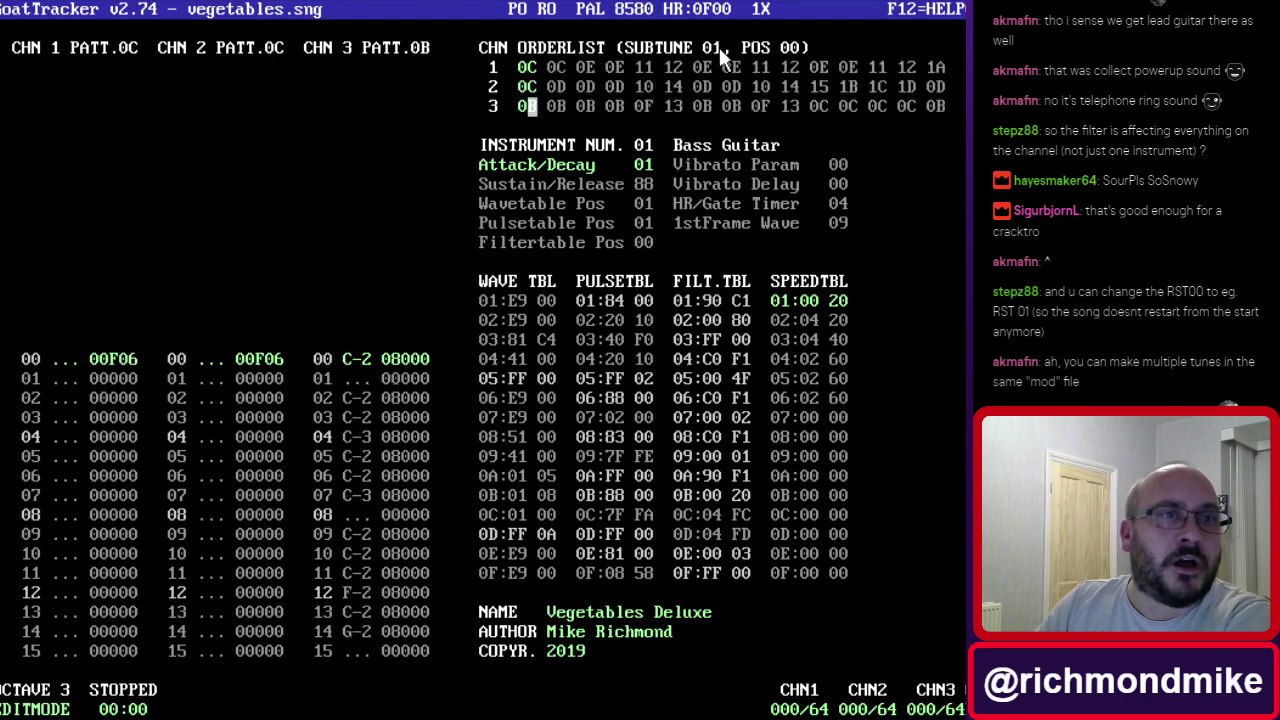
Play subtune 02 from the beginning and examine the entries at orderlist position 01.
key(period)
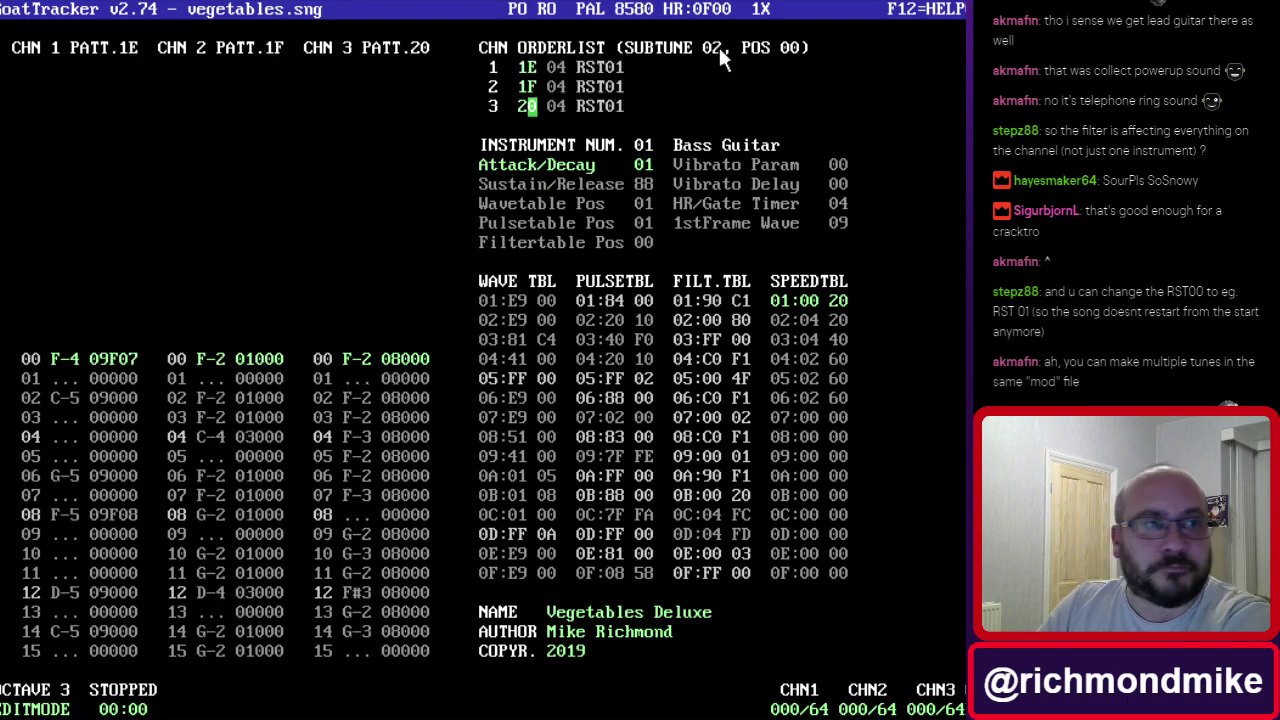
key(F1)
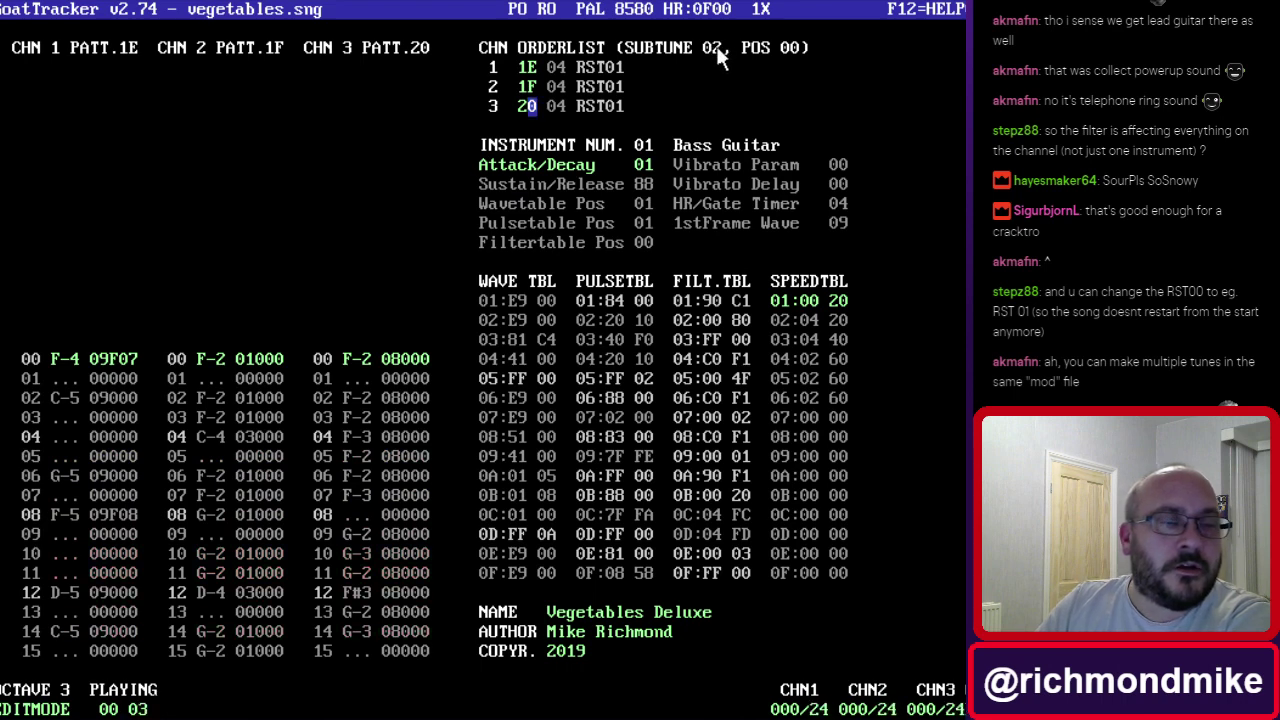
click(559, 66)
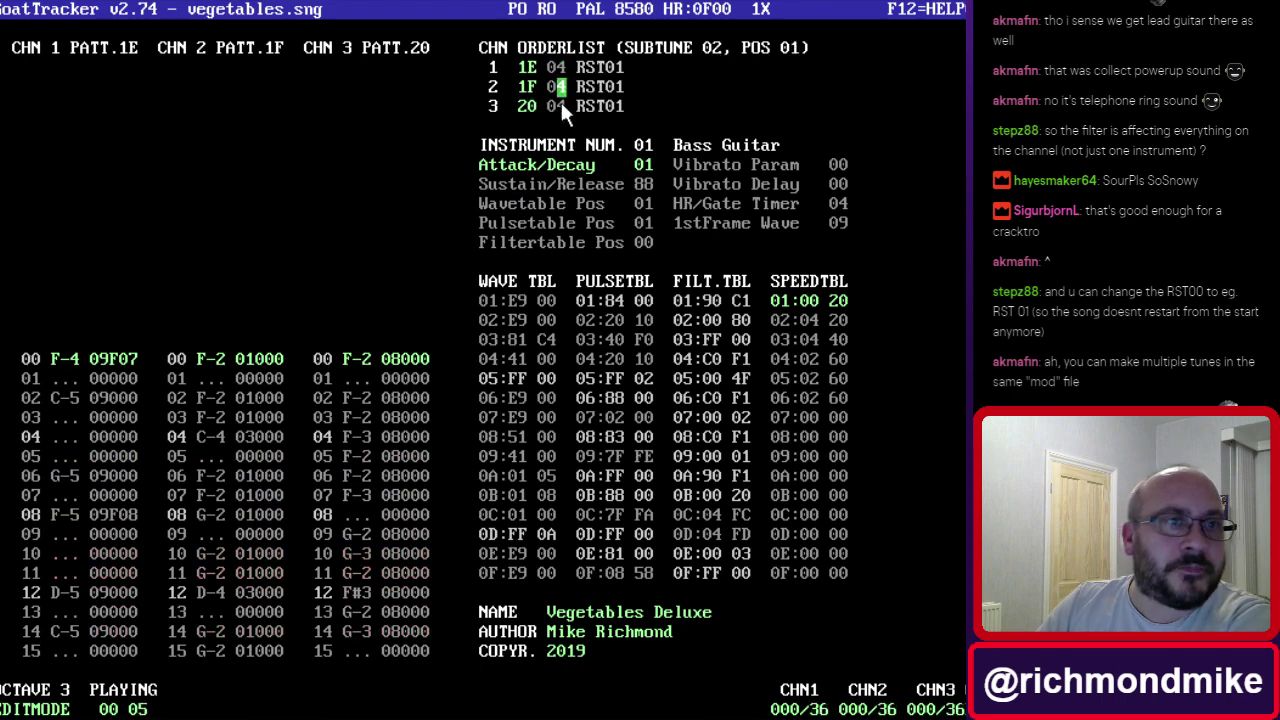
click(561, 105)
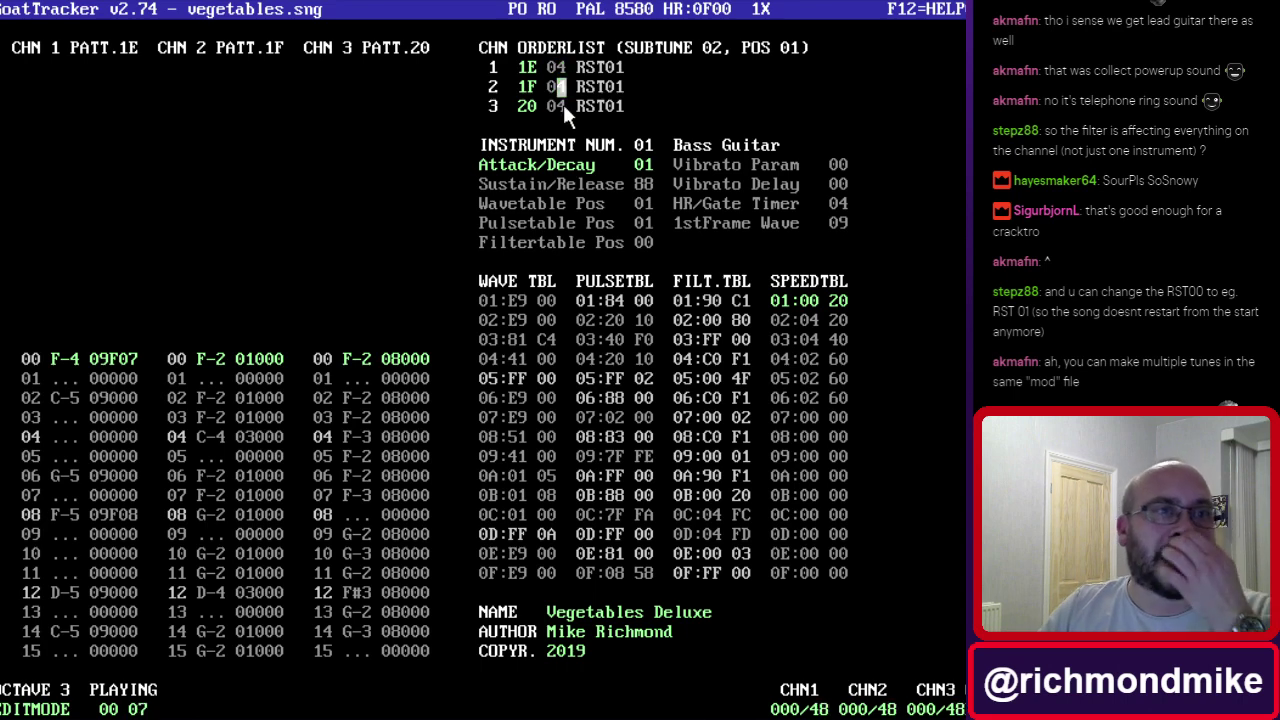
Load FREEZE64.sng, play its subtune 00 from the beginning and stop playback.
mouse_move(466, 12)
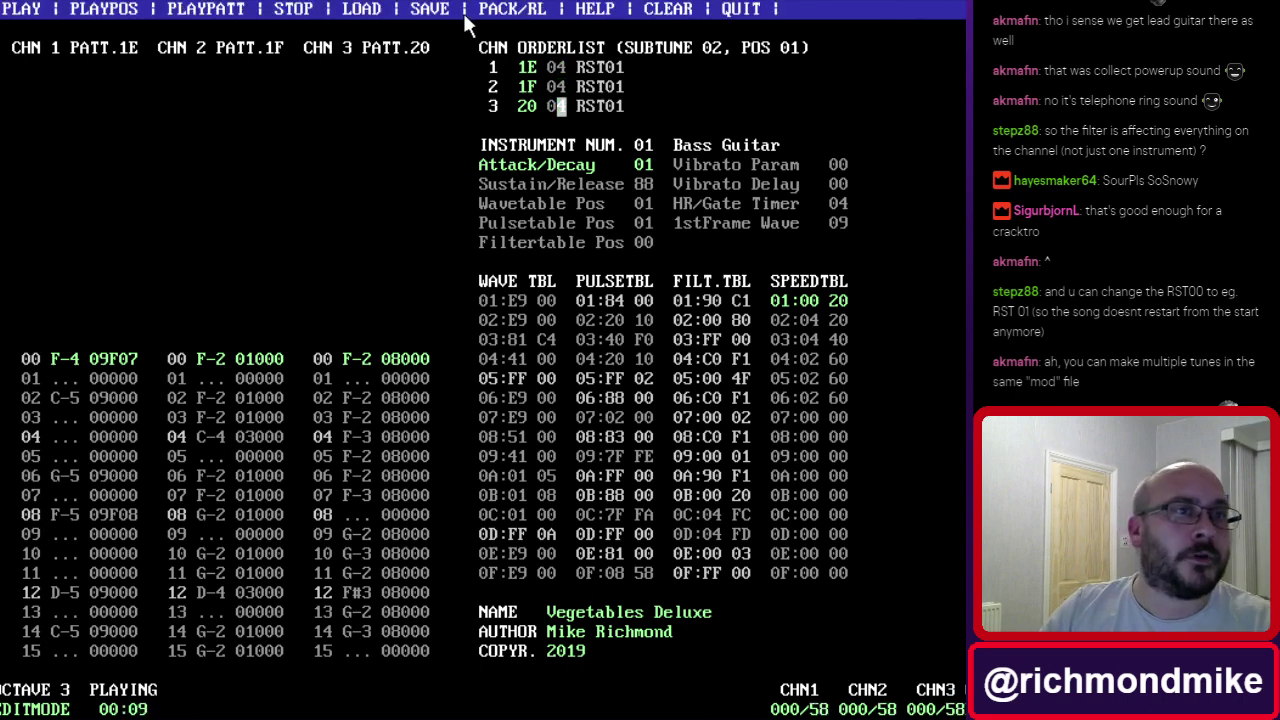
click(371, 10)
double_click(226, 107)
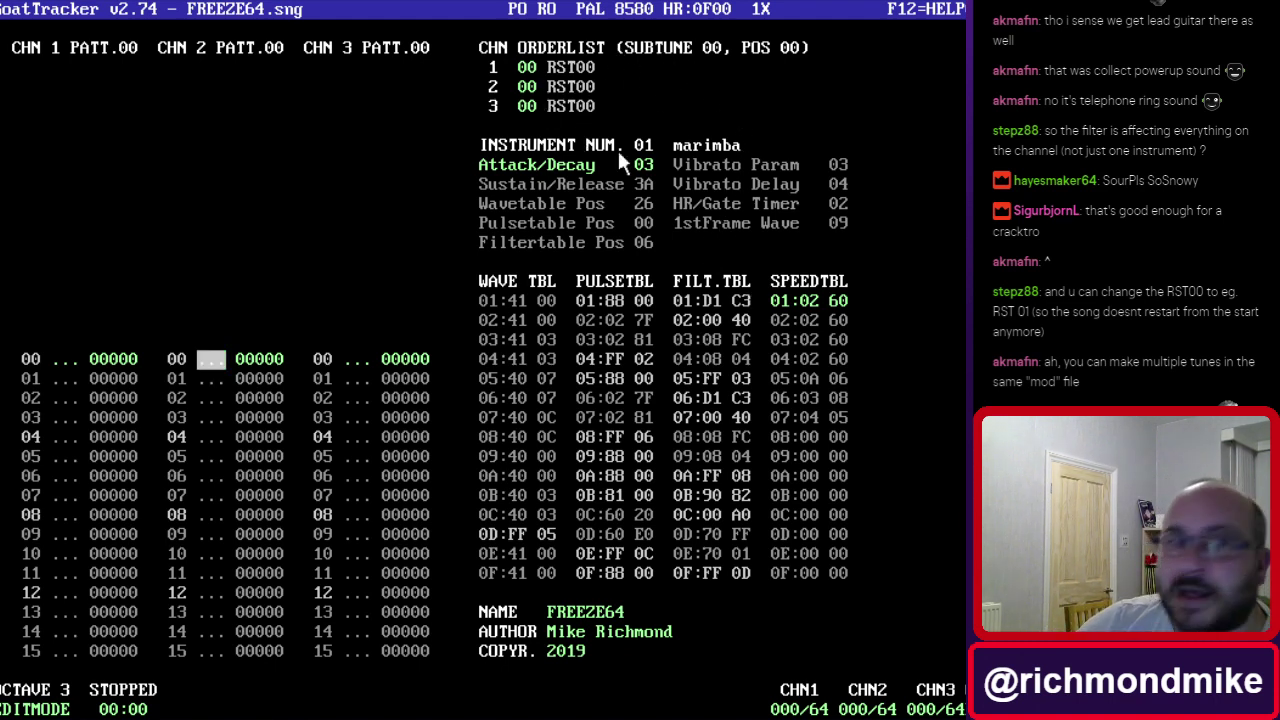
key(F1)
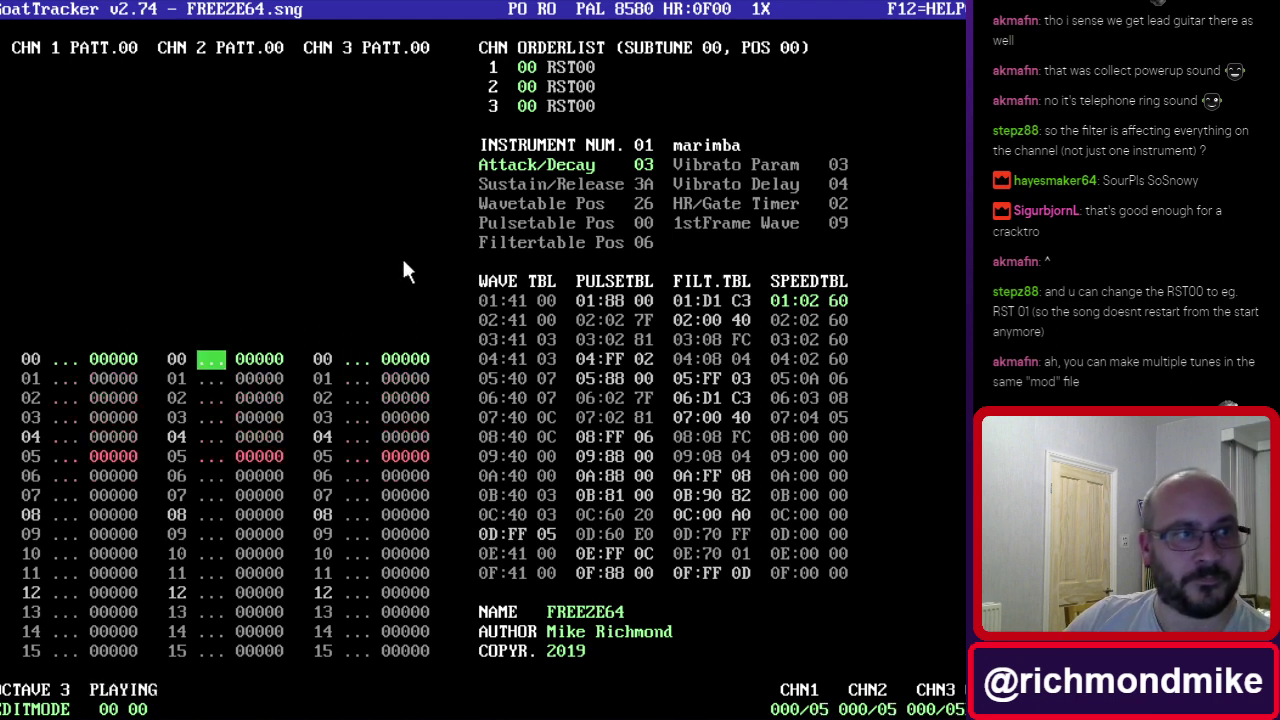
key(F4)
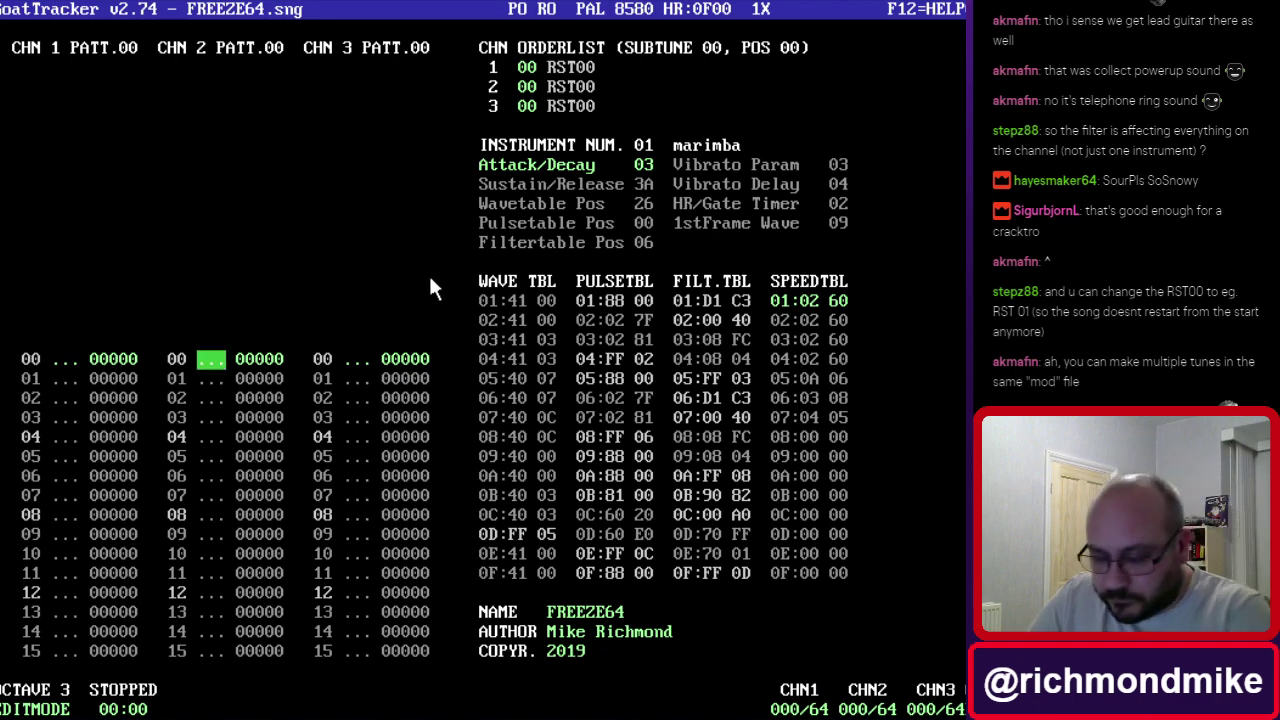
key(Left)
key(Up)
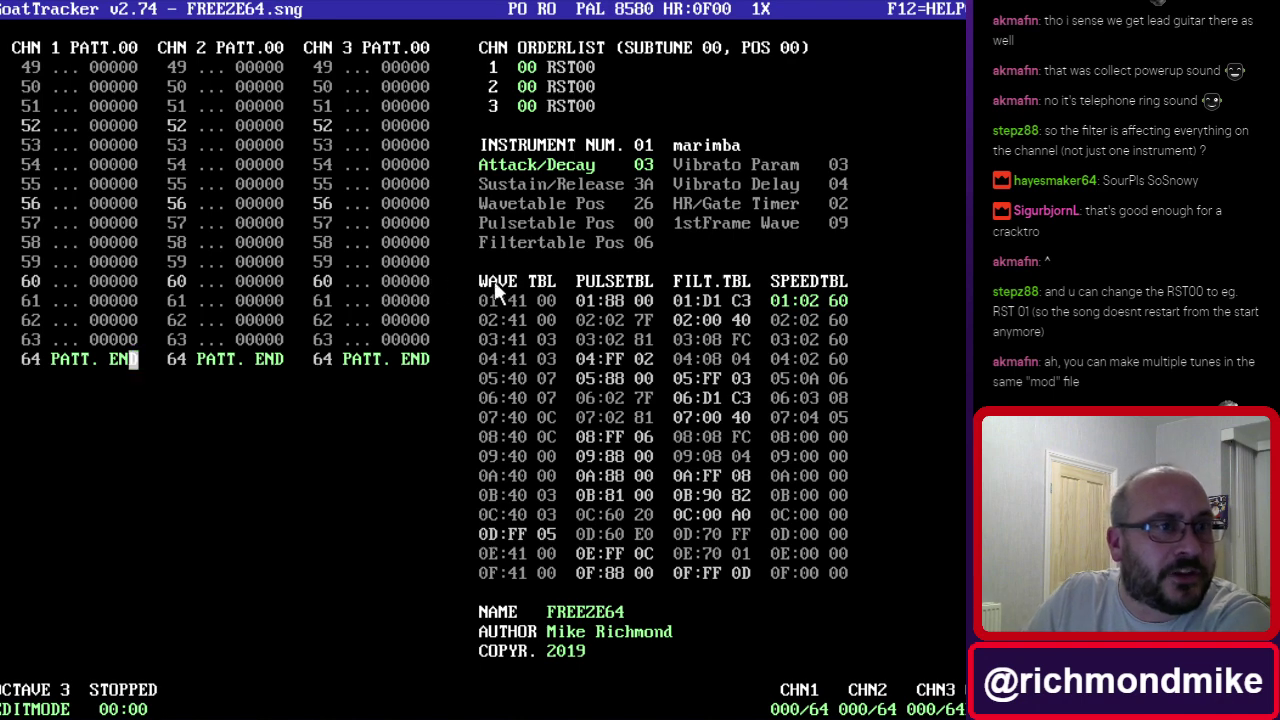
key(Down)
key(Up)
key(Down)
key(Up)
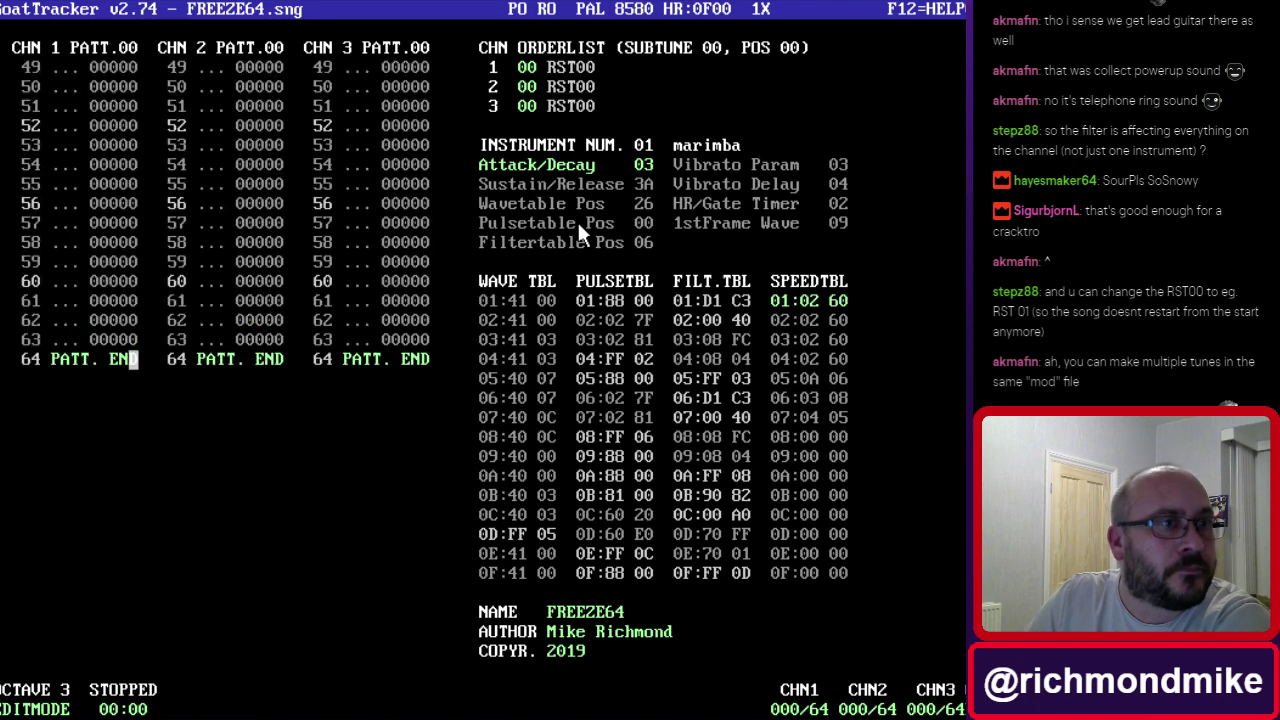
key(Down)
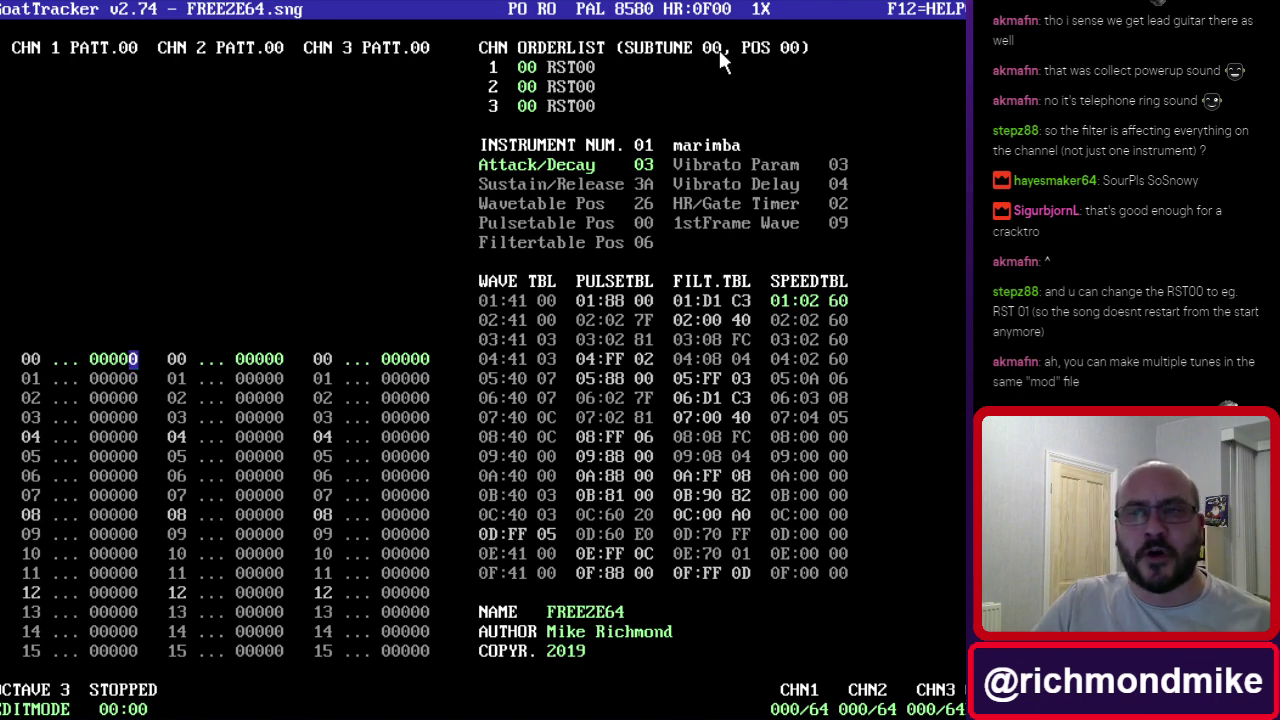
Advance through subtune 01 to subtune 02 of the FREEZE64 song.
key(KP_Multiply)
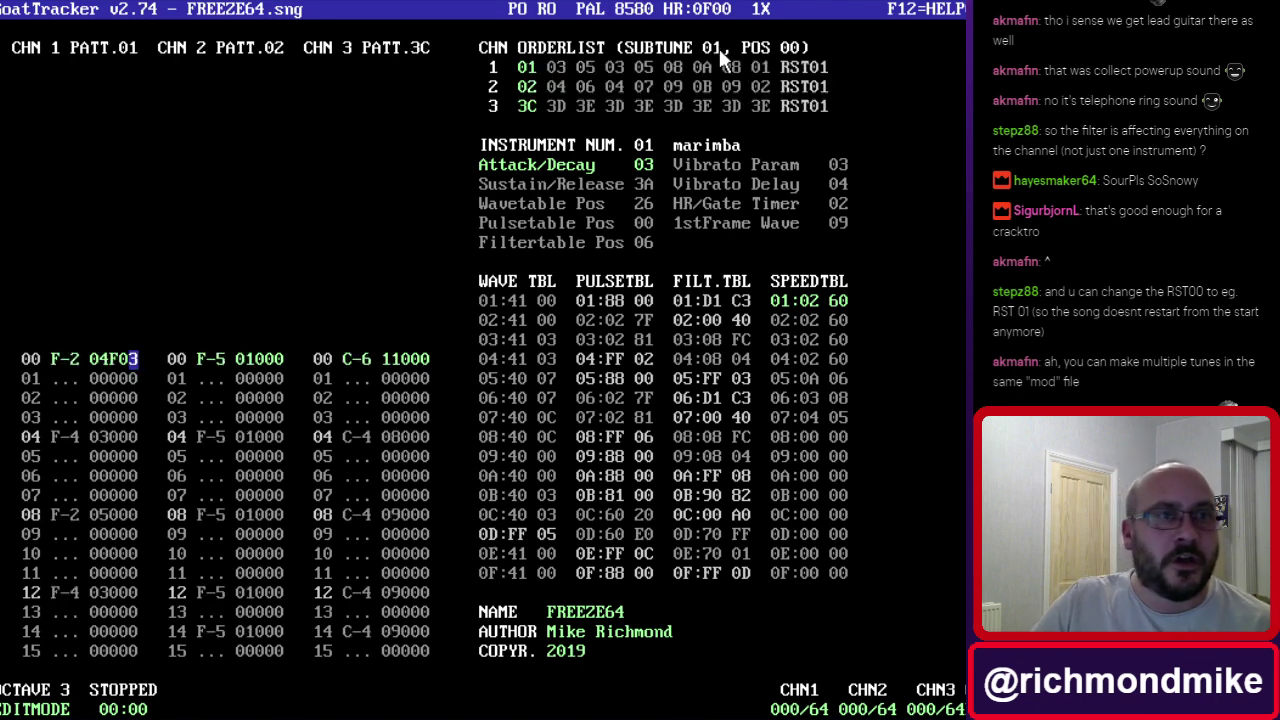
key(Up)
key(KP_Multiply)
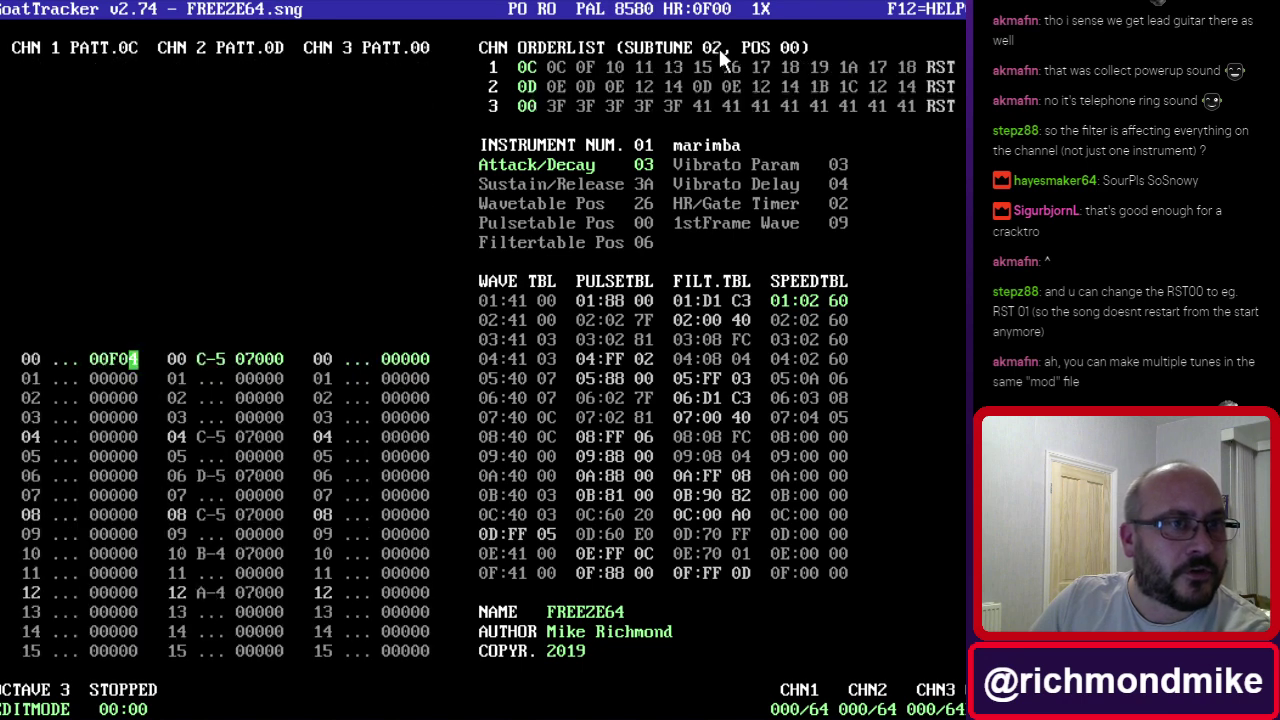
key(Up)
key(Down)
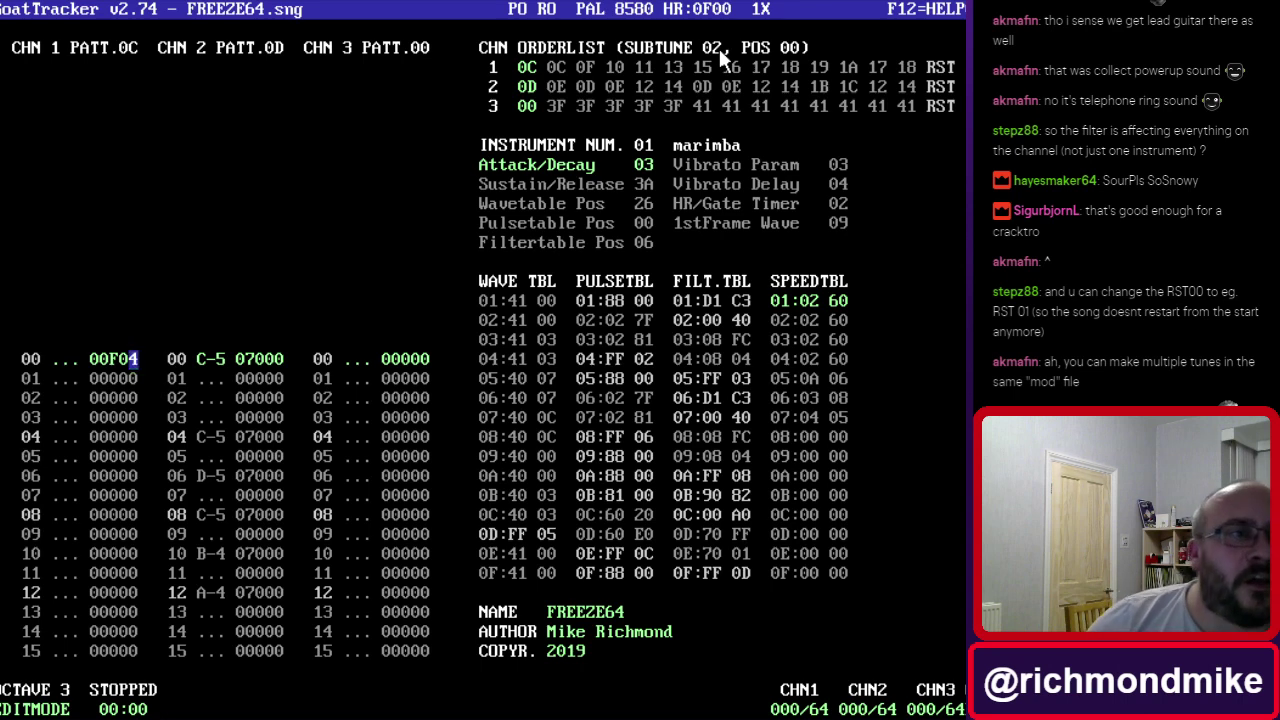
Check the end of subtune 02's first patterns, play the subtune from the beginning and stop playback.
key(Up)
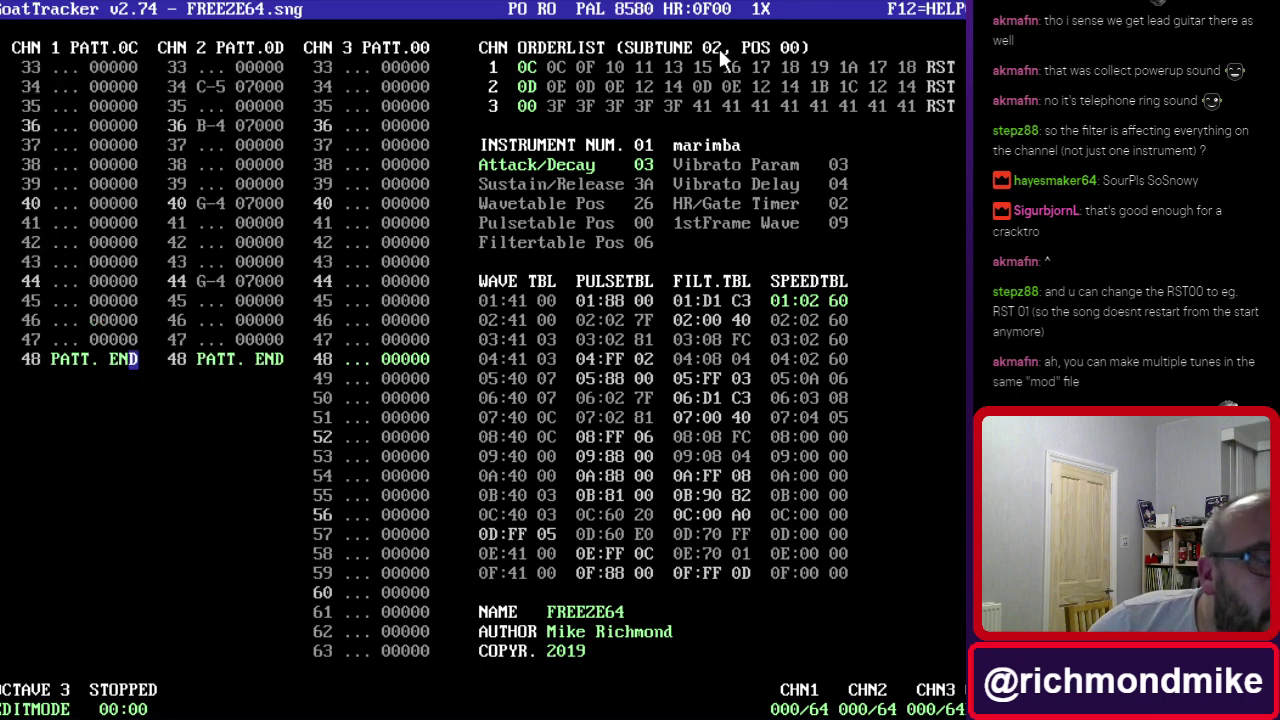
key(Left)
key(Left)
key(Left)
key(Left)
key(Left)
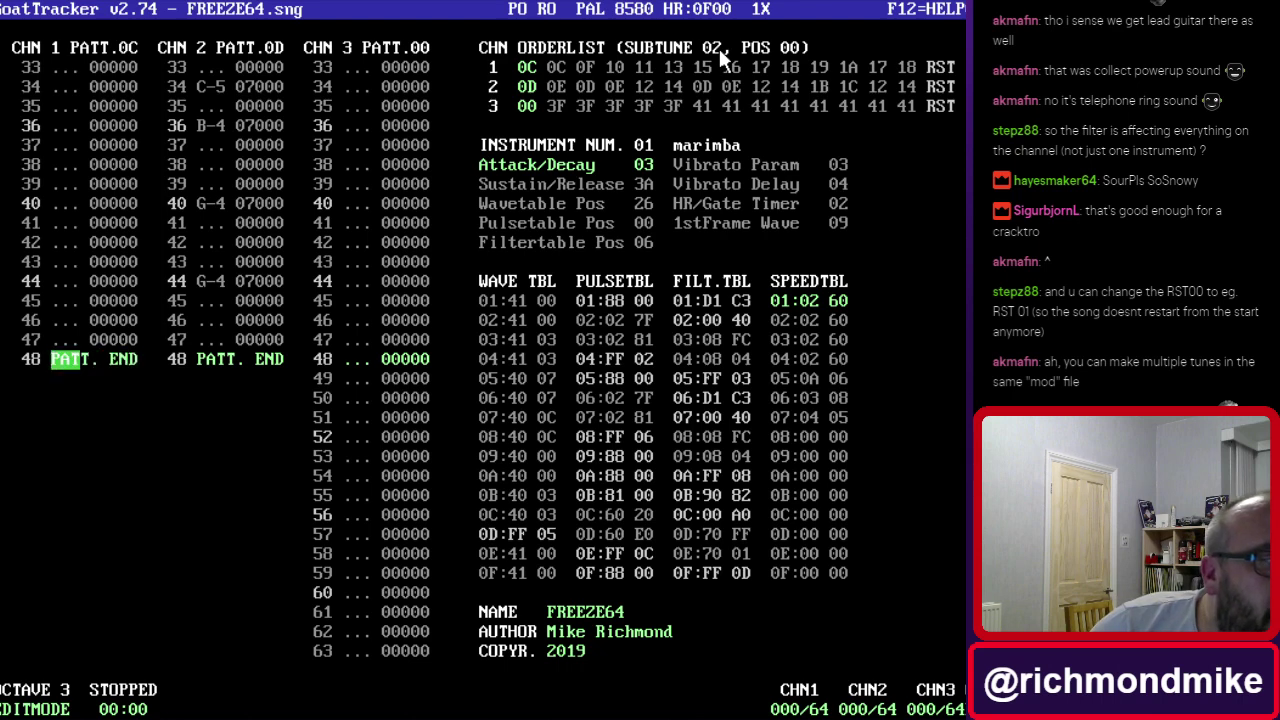
key(Right)
key(Tab)
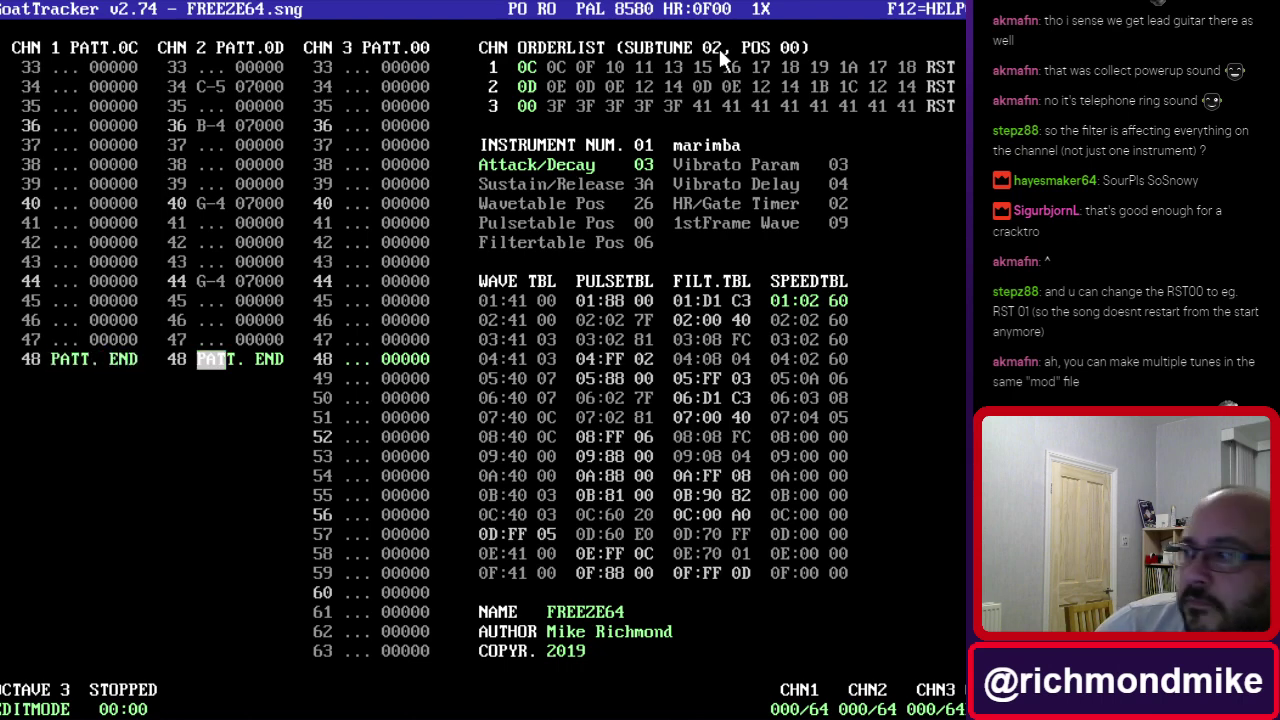
key(F1)
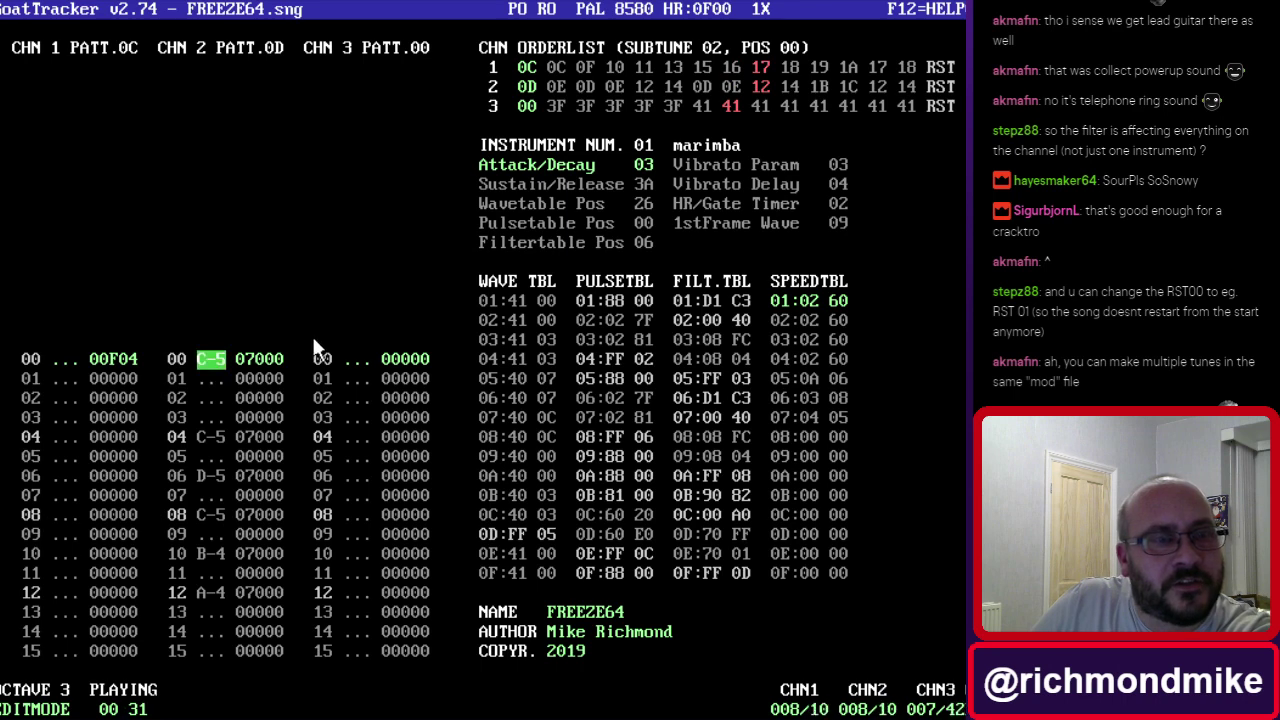
key(F4)
Play subtune 03 from the beginning, stop playback and select subtune 04.
click(708, 47)
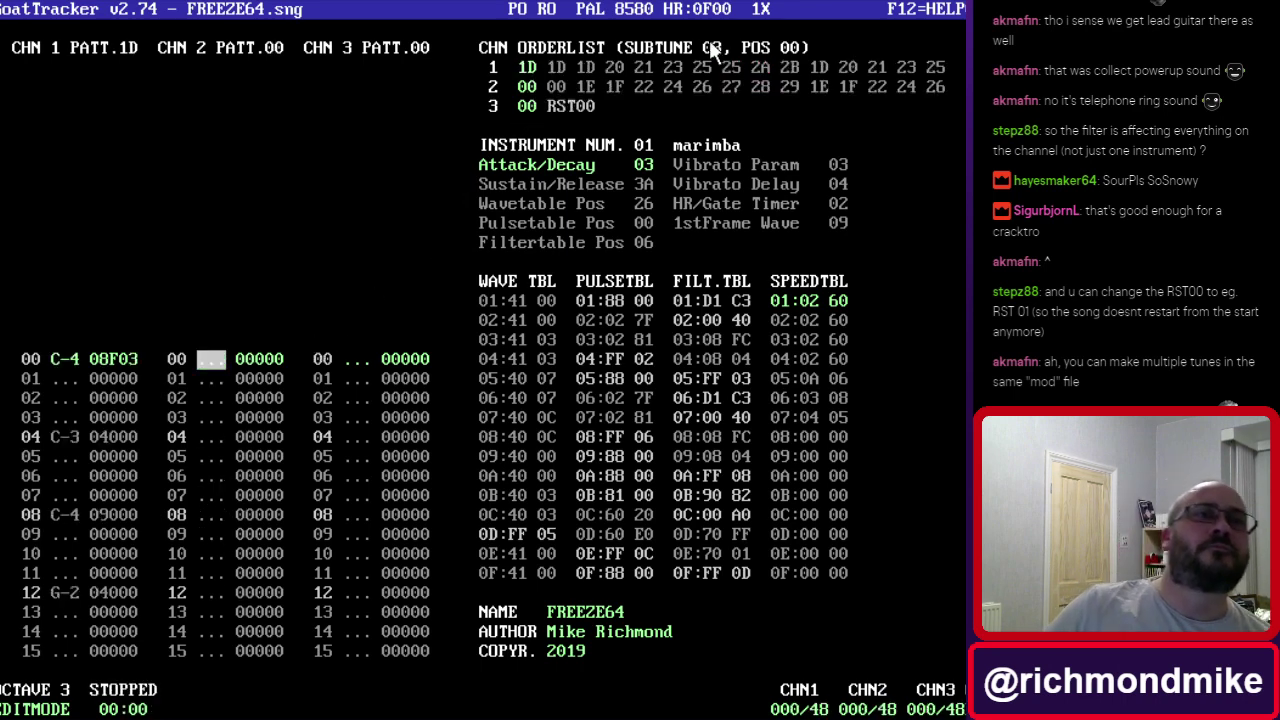
key(End)
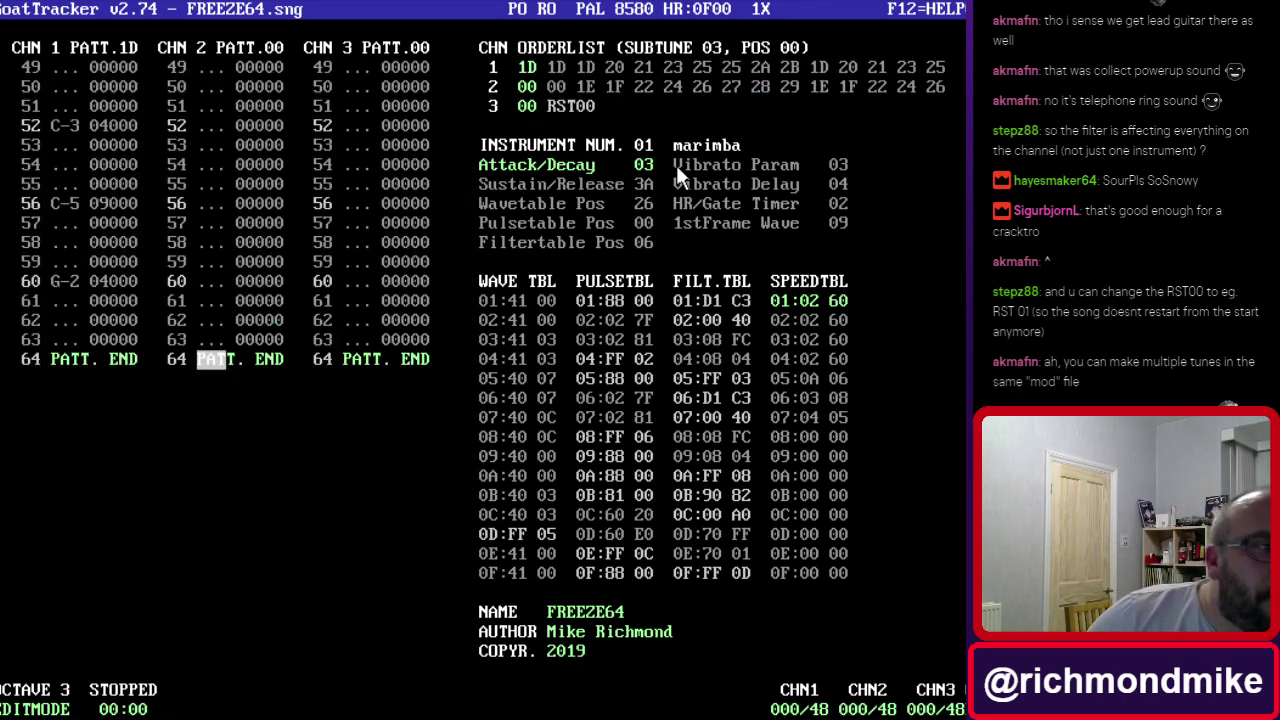
key(Home)
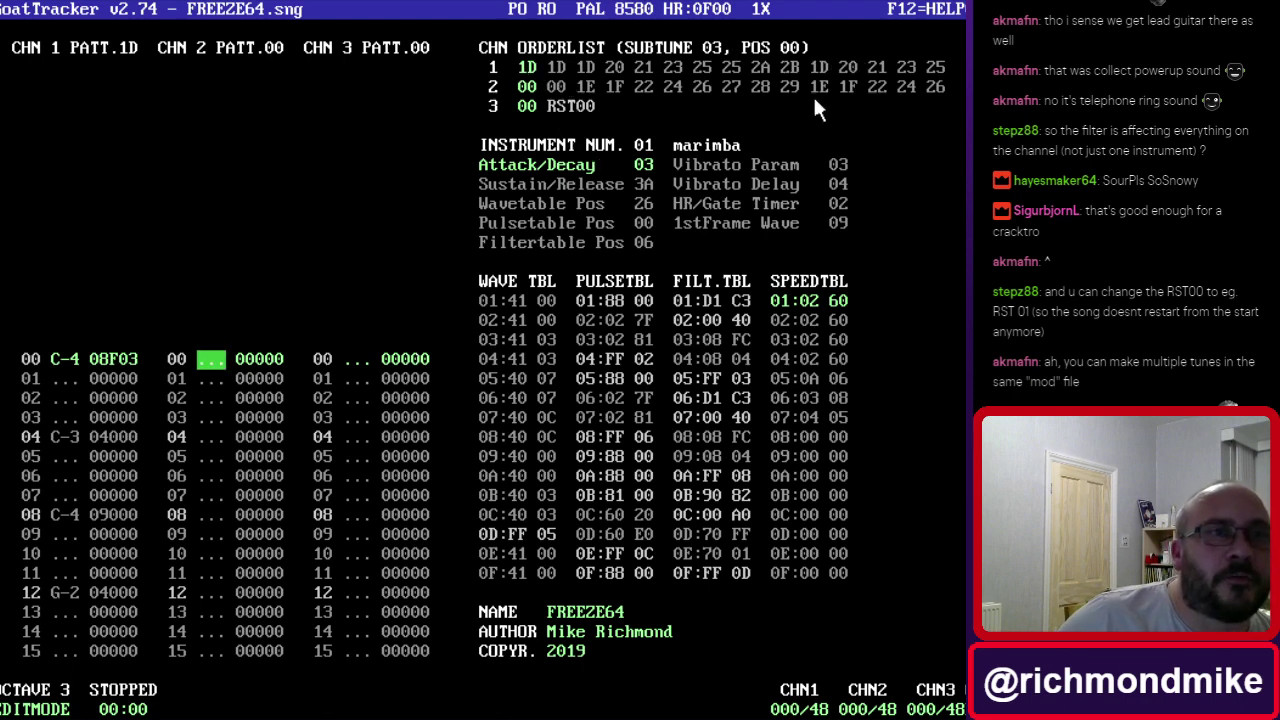
click(527, 108)
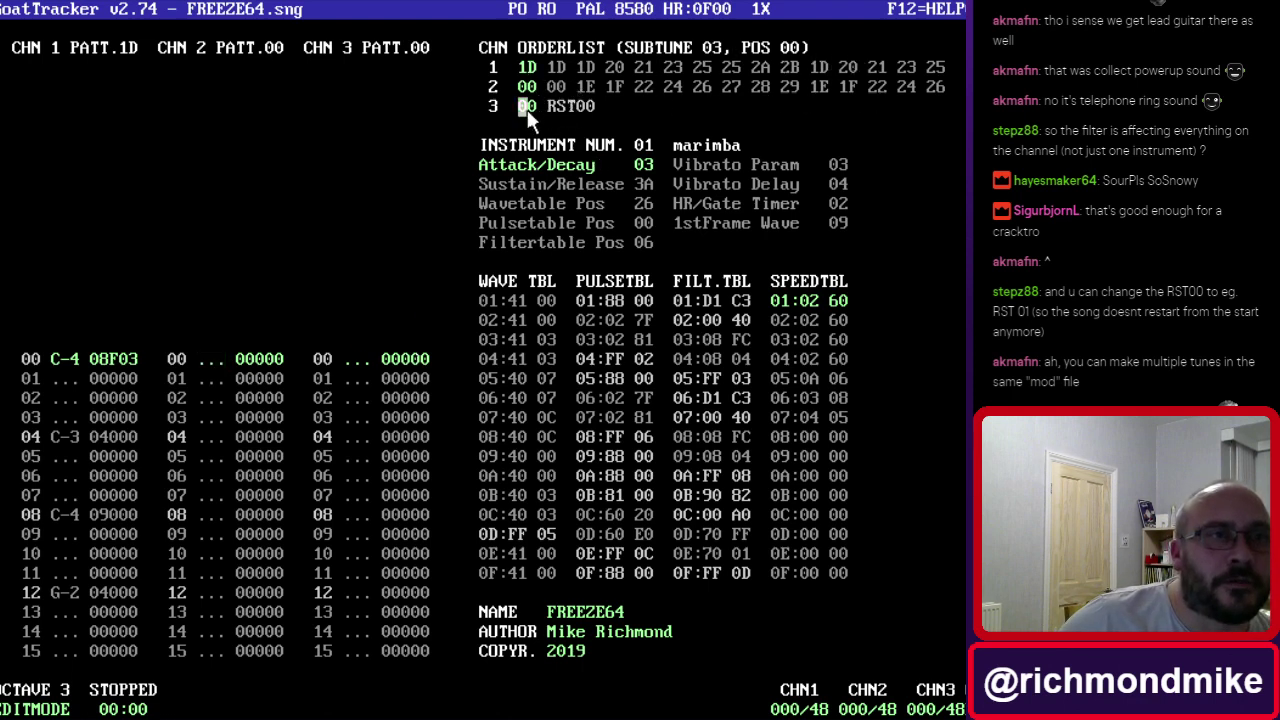
key(F1)
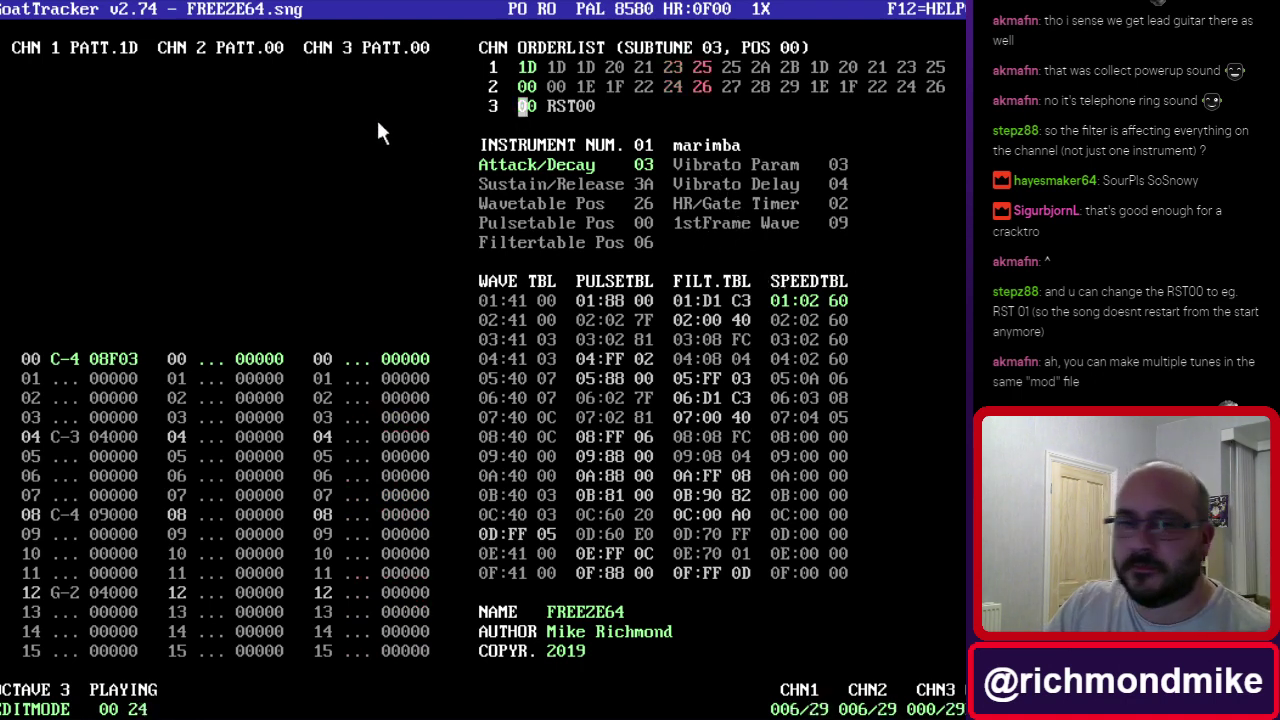
key(F4)
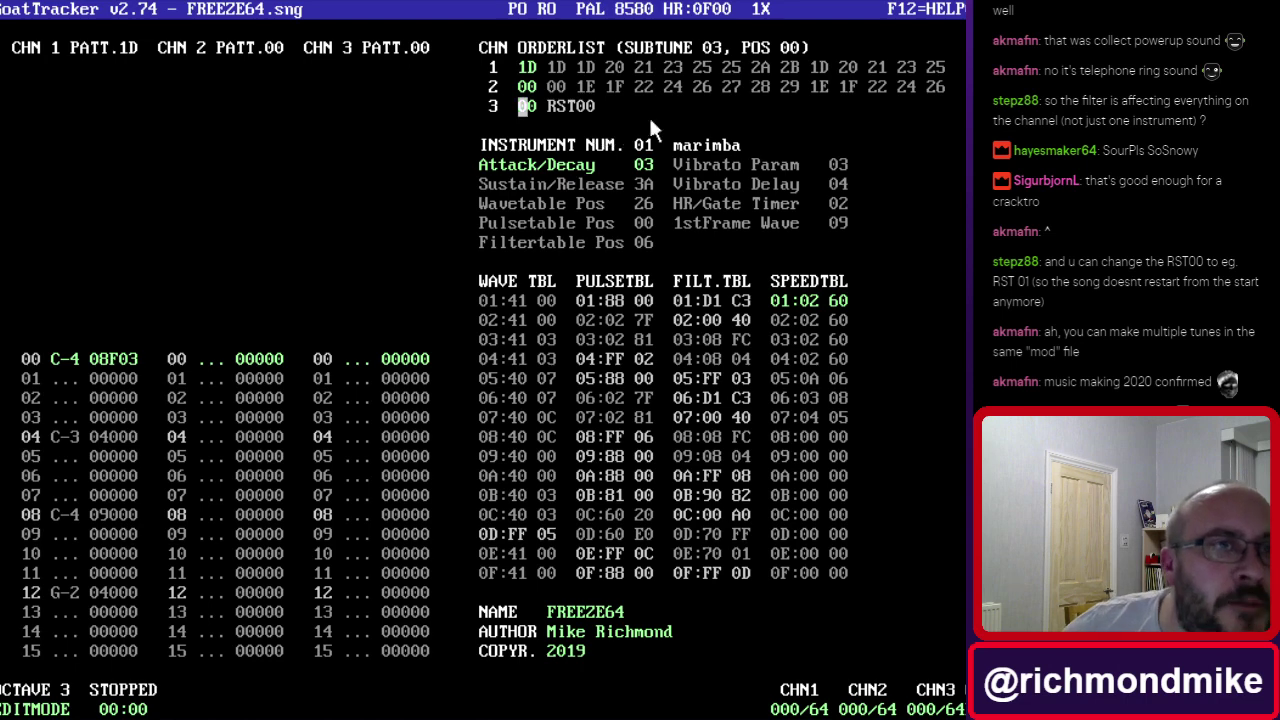
click(714, 46)
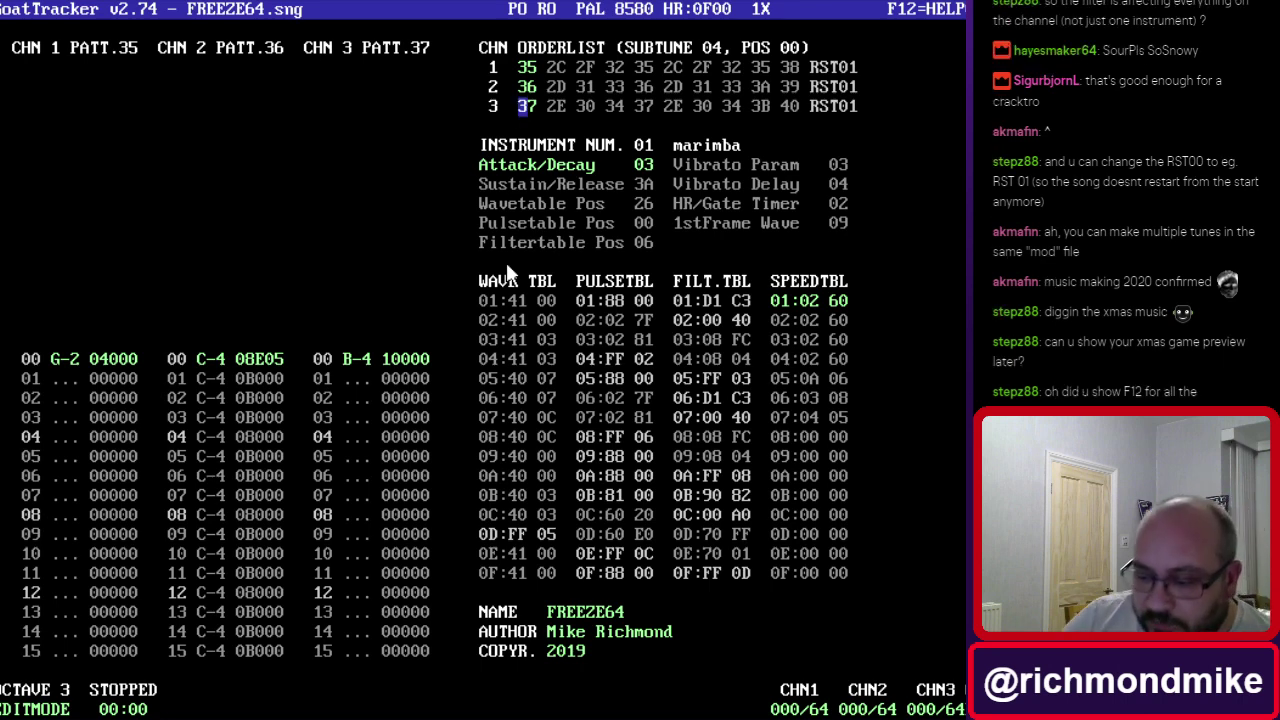
Open the online help and read through the key lists, pattern commands and instrument parameters to the table descriptions.
key(F12)
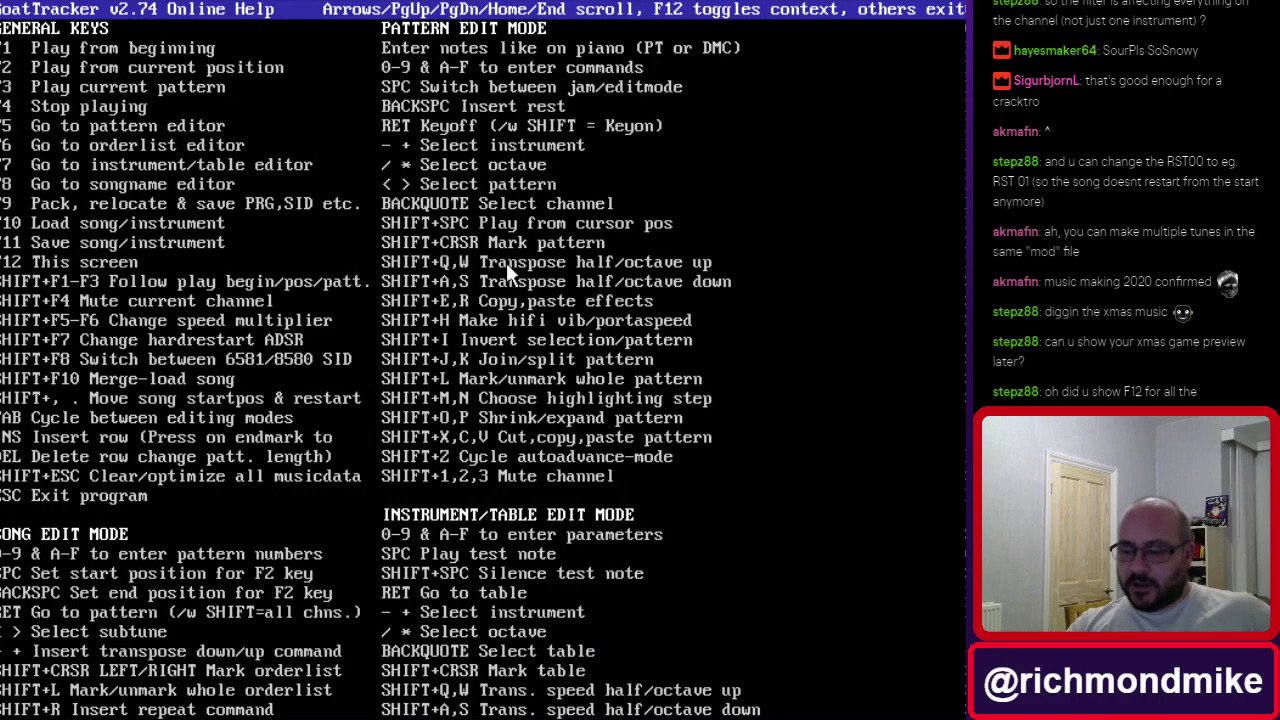
key(Down)
key(Down)
key(Down)
key(Down)
key(Down)
key(Down)
key(Down)
key(Down)
key(Down)
key(Down)
key(Down)
key(Down)
key(Down)
key(Down)
key(Down)
key(Down)
key(Down)
key(Down)
key(Down)
key(Down)
key(Down)
key(Down)
key(Down)
key(Down)
key(Down)
key(Down)
key(Down)
key(Down)
key(Down)
key(Down)
key(Down)
key(Down)
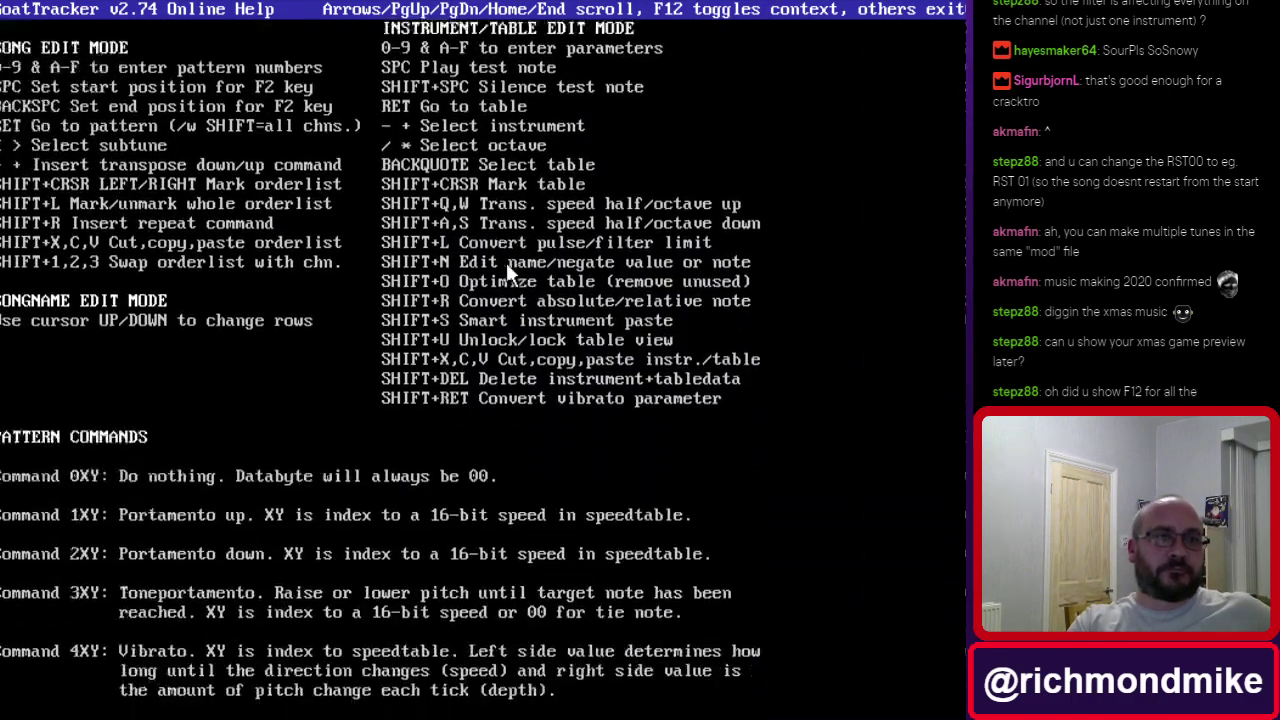
key(Down)
key(Down)
key(Down)
key(Down)
key(Down)
key(Down)
key(Down)
key(Down)
key(Down)
key(Down)
key(Down)
key(Down)
key(Down)
key(Down)
key(Down)
key(Down)
key(Down)
key(Down)
key(Down)
key(Down)
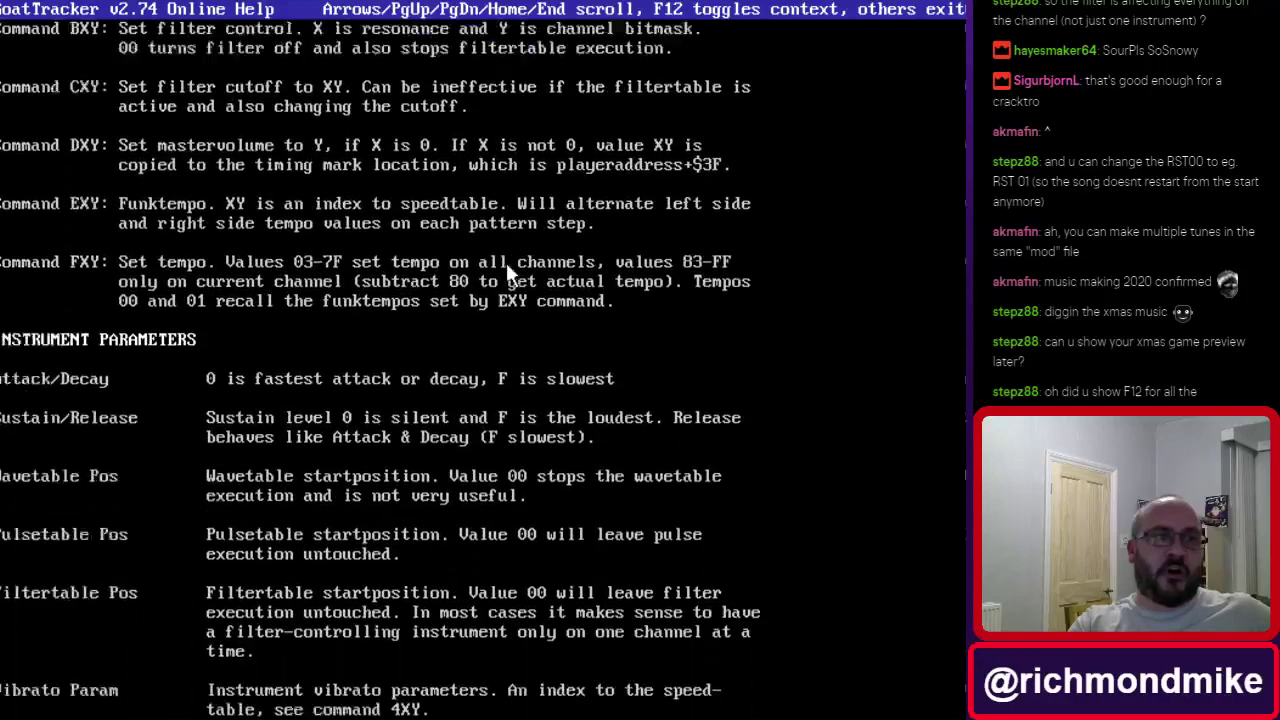
key(Down)
key(Down)
key(Down)
key(Down)
key(Down)
key(Down)
key(Down)
key(Down)
key(Down)
key(Down)
key(Down)
key(Down)
key(Down)
key(Down)
key(Down)
key(Down)
key(Down)
key(Down)
key(Down)
key(Down)
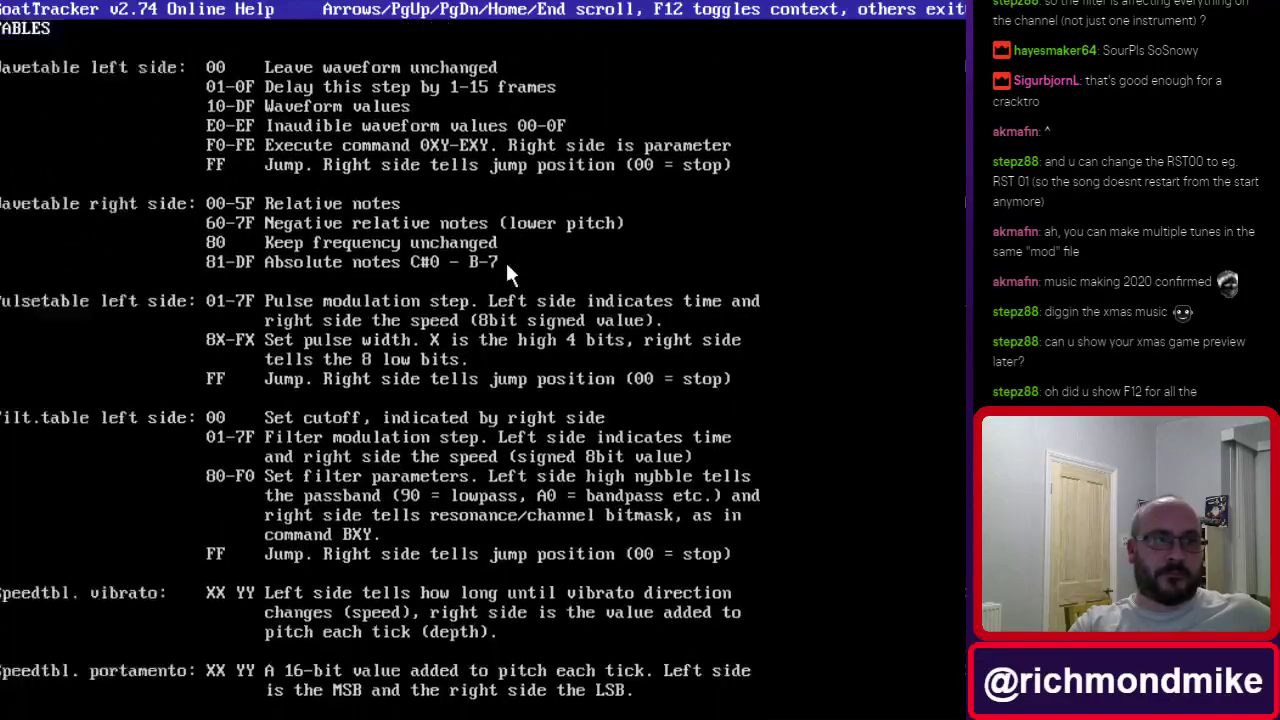
Look back through the help from the table descriptions to the general keys, and close the help.
key(Up)
key(Up)
key(Up)
key(Up)
key(Up)
key(Up)
key(Up)
key(Up)
key(Up)
key(Up)
key(Up)
key(Up)
key(Up)
key(Up)
key(Up)
key(Up)
key(Up)
key(Up)
key(Up)
key(Up)
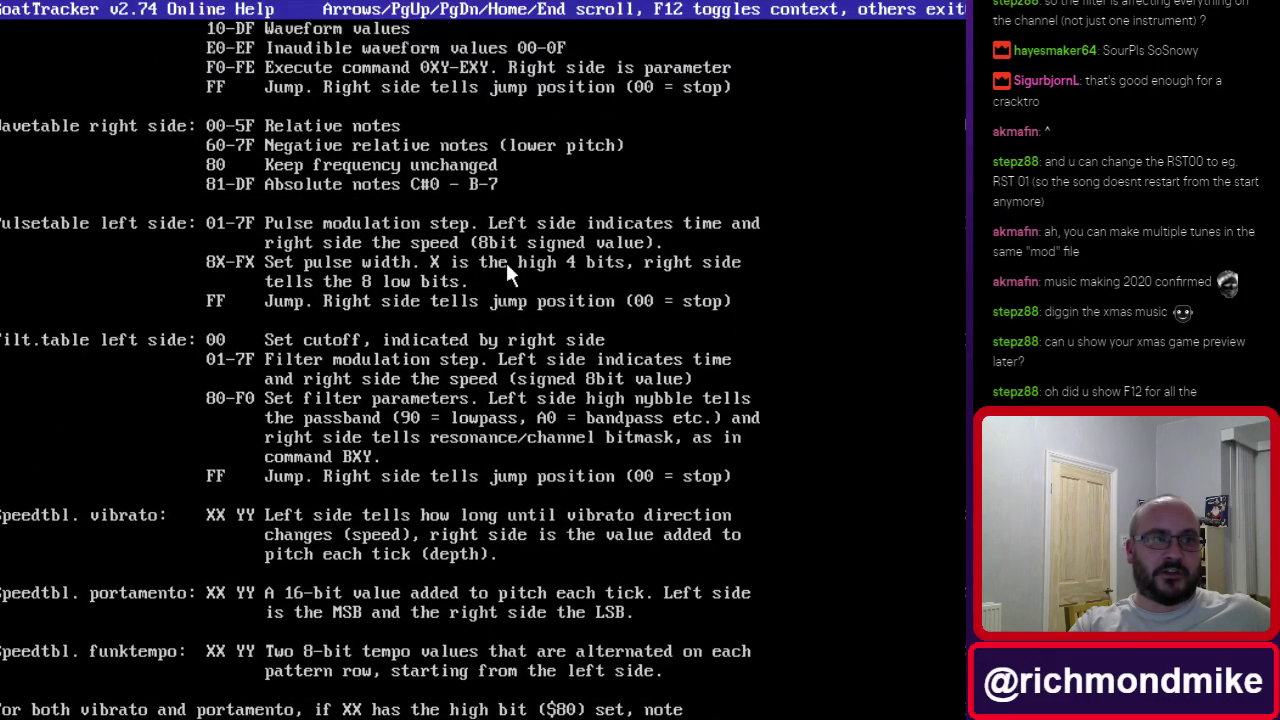
key(Up)
key(Up)
key(Up)
key(Up)
key(Up)
key(Up)
key(Up)
key(Up)
key(Up)
key(Up)
key(Up)
key(Up)
key(Up)
key(Up)
key(Up)
key(Up)
key(Up)
key(Up)
key(Up)
key(Up)
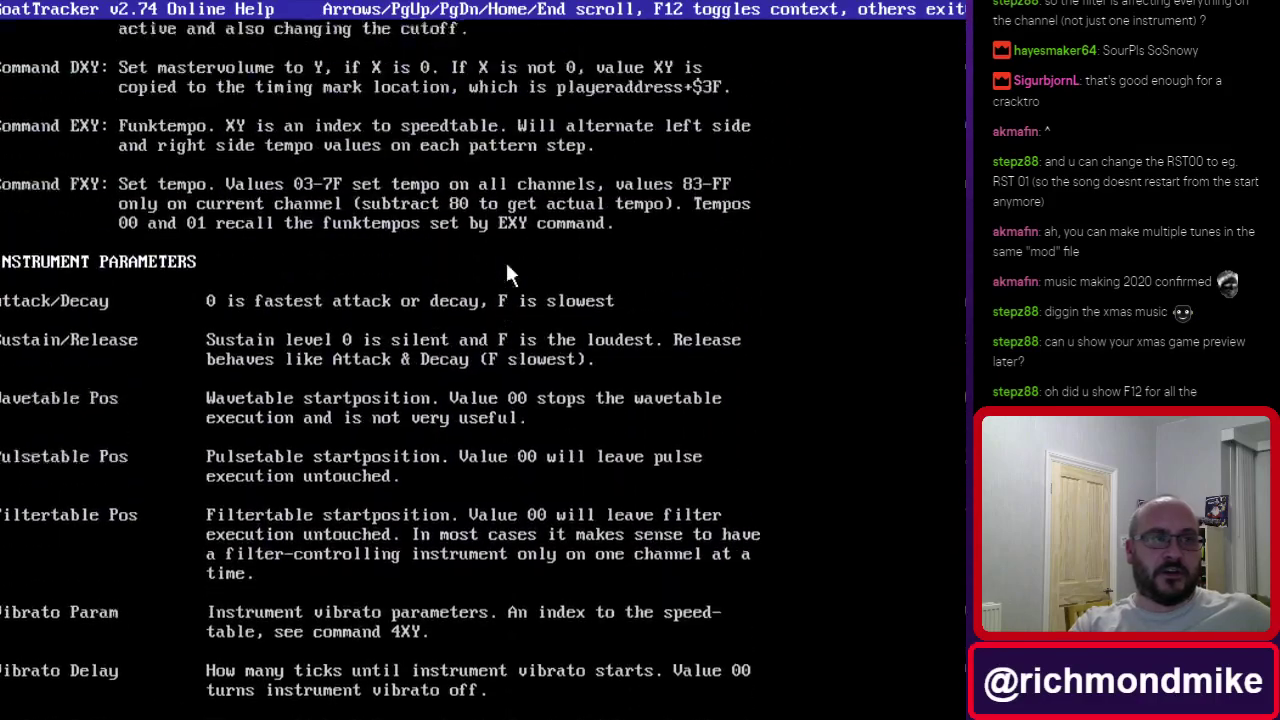
key(Up)
key(Up)
key(Up)
key(Up)
key(Up)
key(Up)
key(Up)
key(Up)
key(Up)
key(Up)
key(Up)
key(Up)
key(Up)
key(Up)
key(Up)
key(Up)
key(Up)
key(Up)
key(Up)
key(Up)
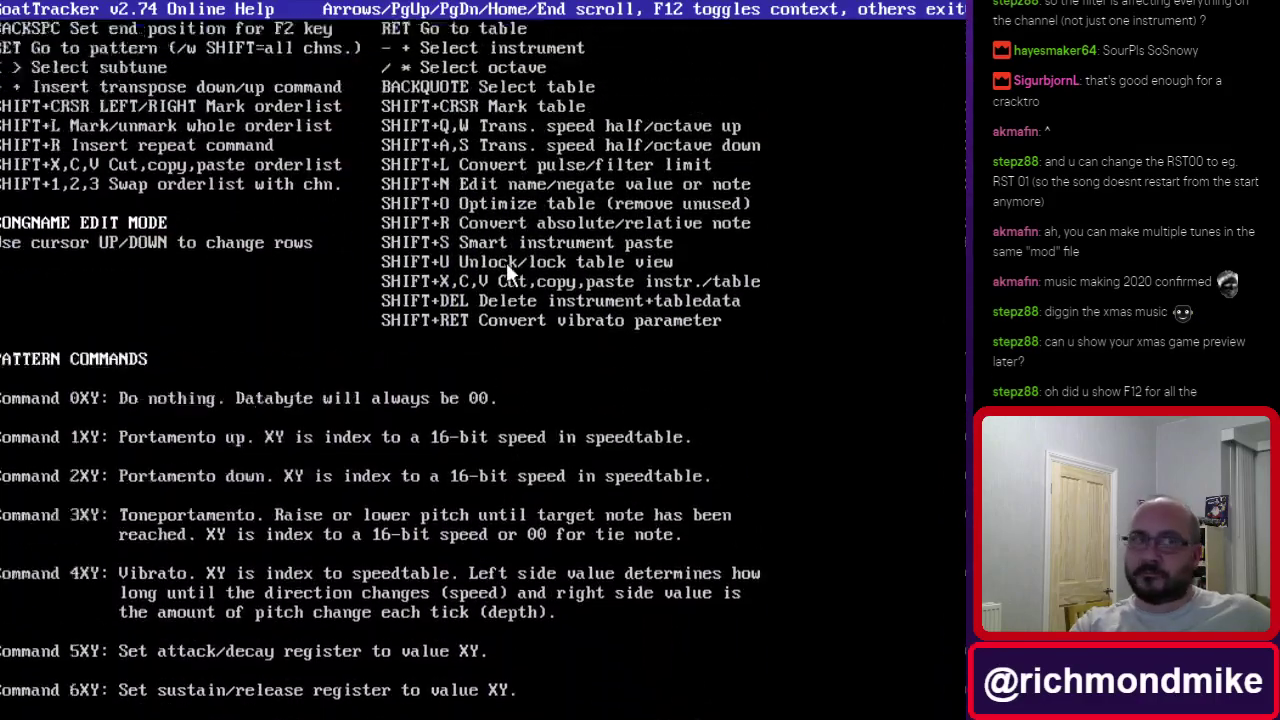
key(Up)
key(Up)
key(Up)
key(Up)
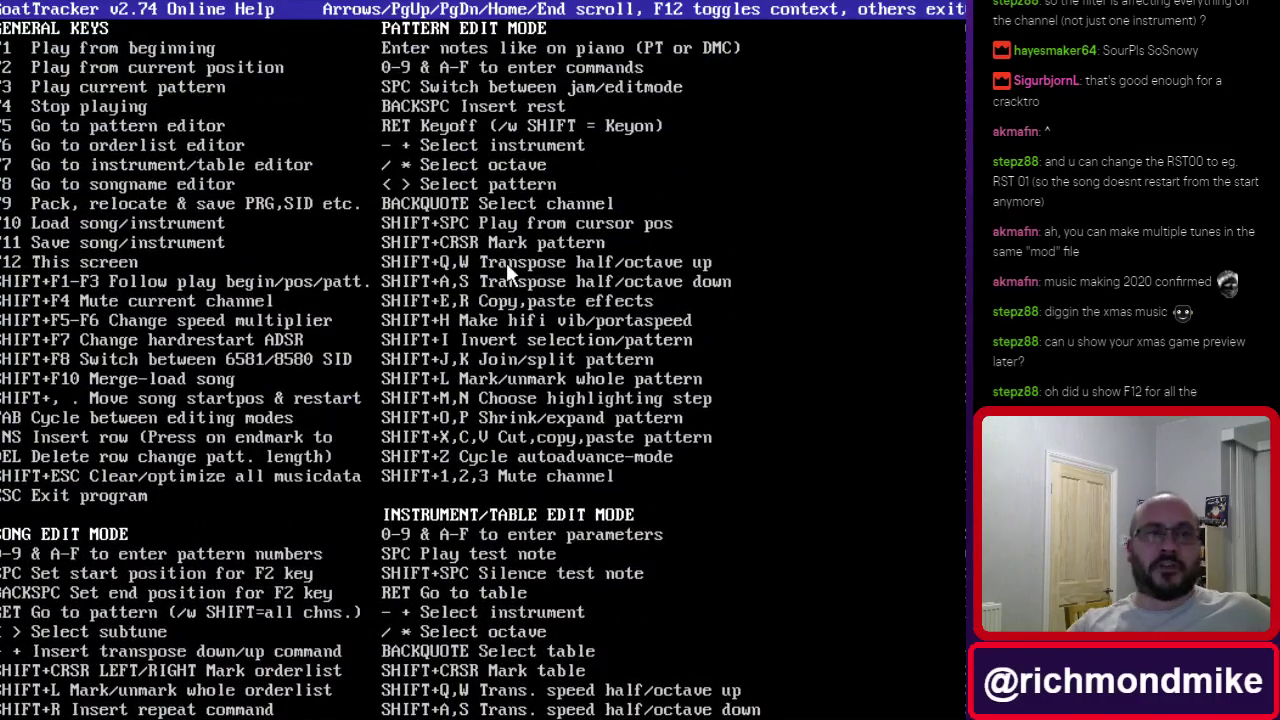
key(Escape)
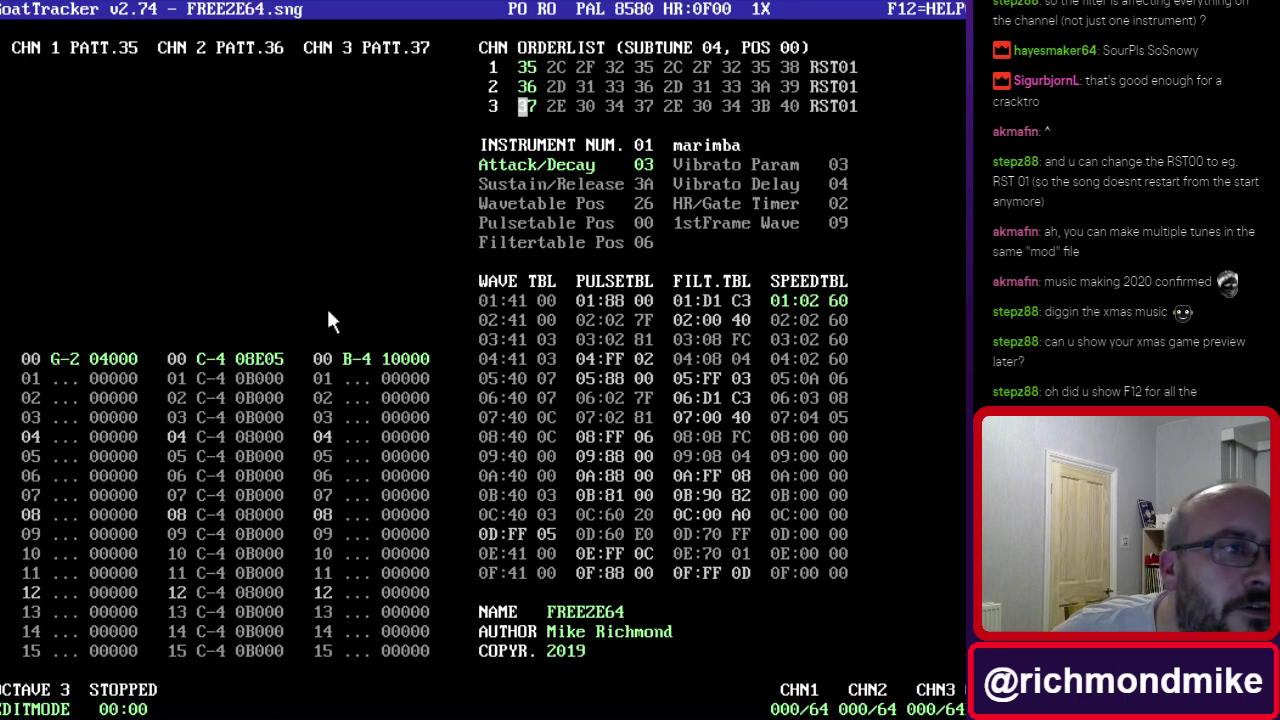
Place the cursor on channel 2's first note and browse the song's instruments from 01 up to the empty instrument 13.
click(250, 360)
click(206, 360)
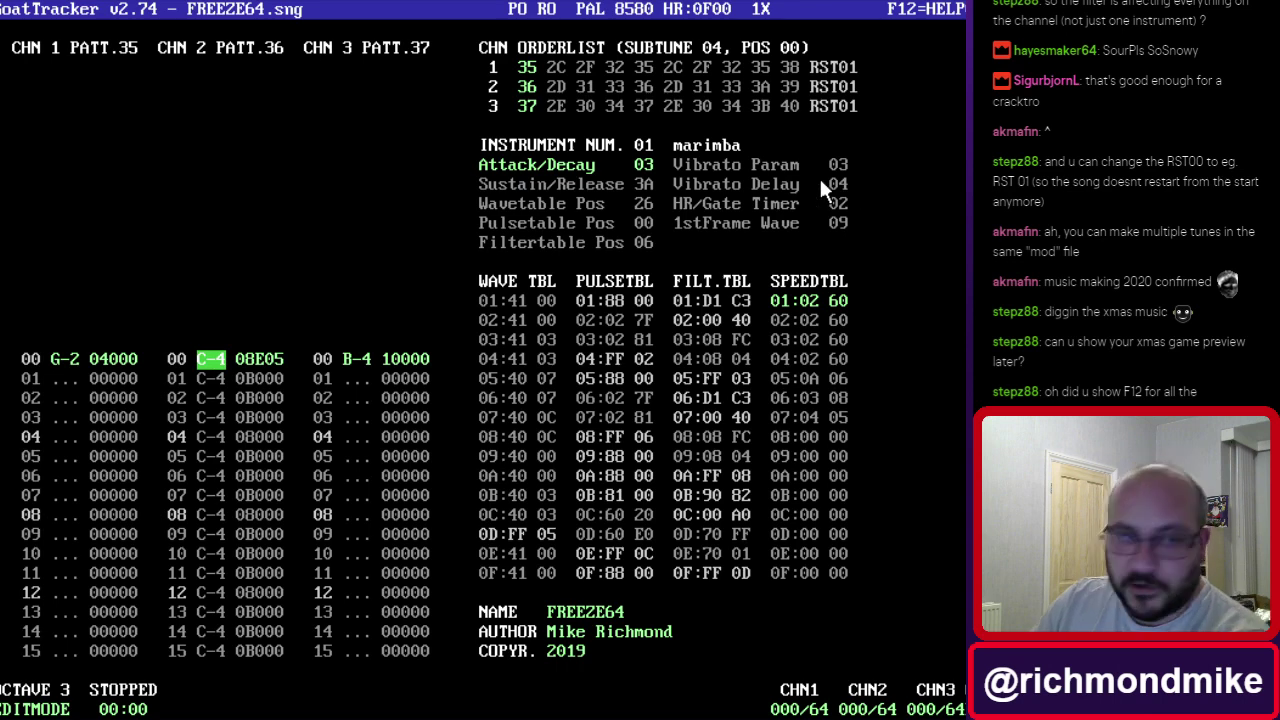
key(KP_Add)
key(KP_Add)
key(KP_Add)
key(KP_Add)
key(KP_Add)
key(KP_Add)
key(KP_Add)
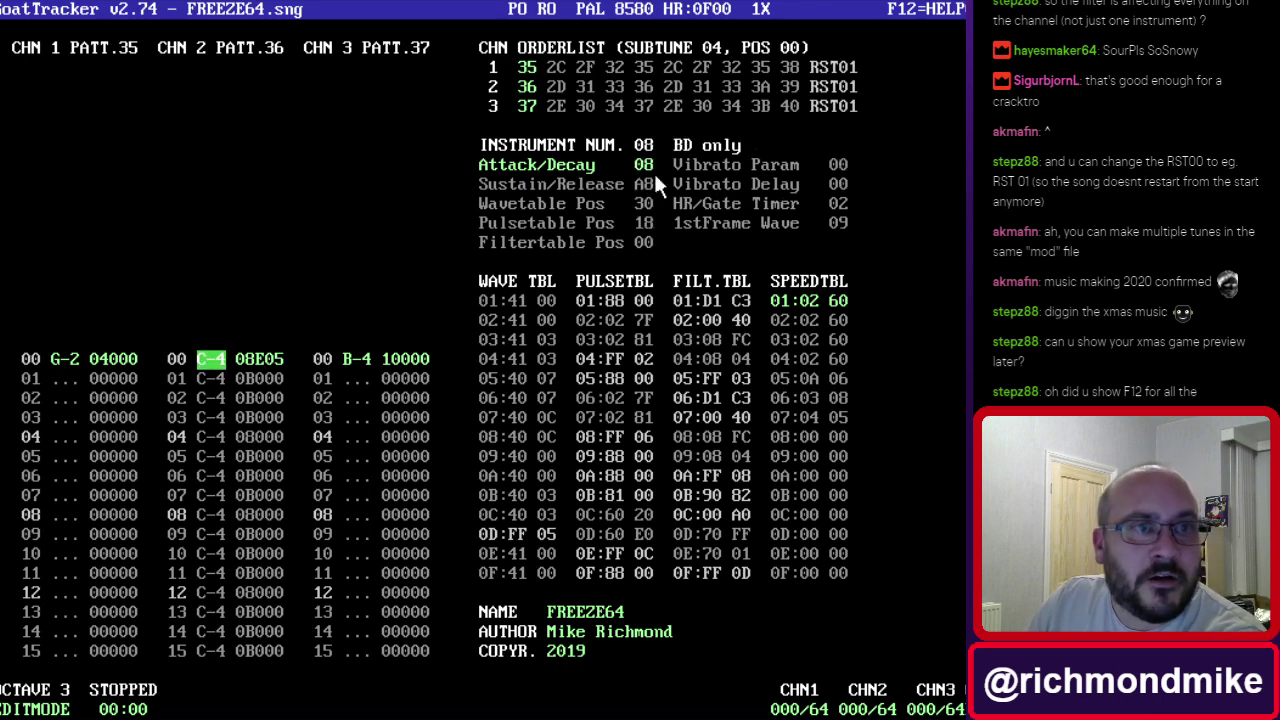
key(KP_Add)
key(KP_Add)
key(KP_Add)
key(KP_Add)
key(KP_Add)
key(KP_Add)
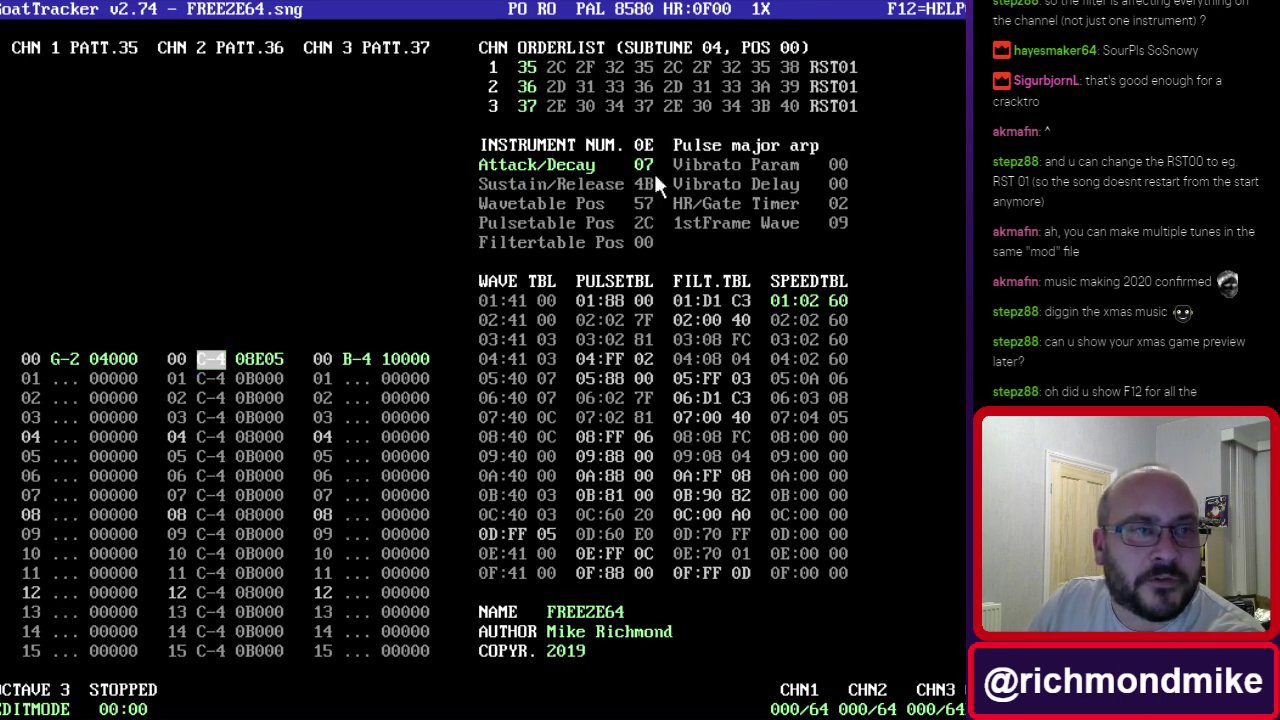
key(KP_Add)
key(KP_Add)
key(KP_Add)
key(KP_Add)
key(KP_Add)
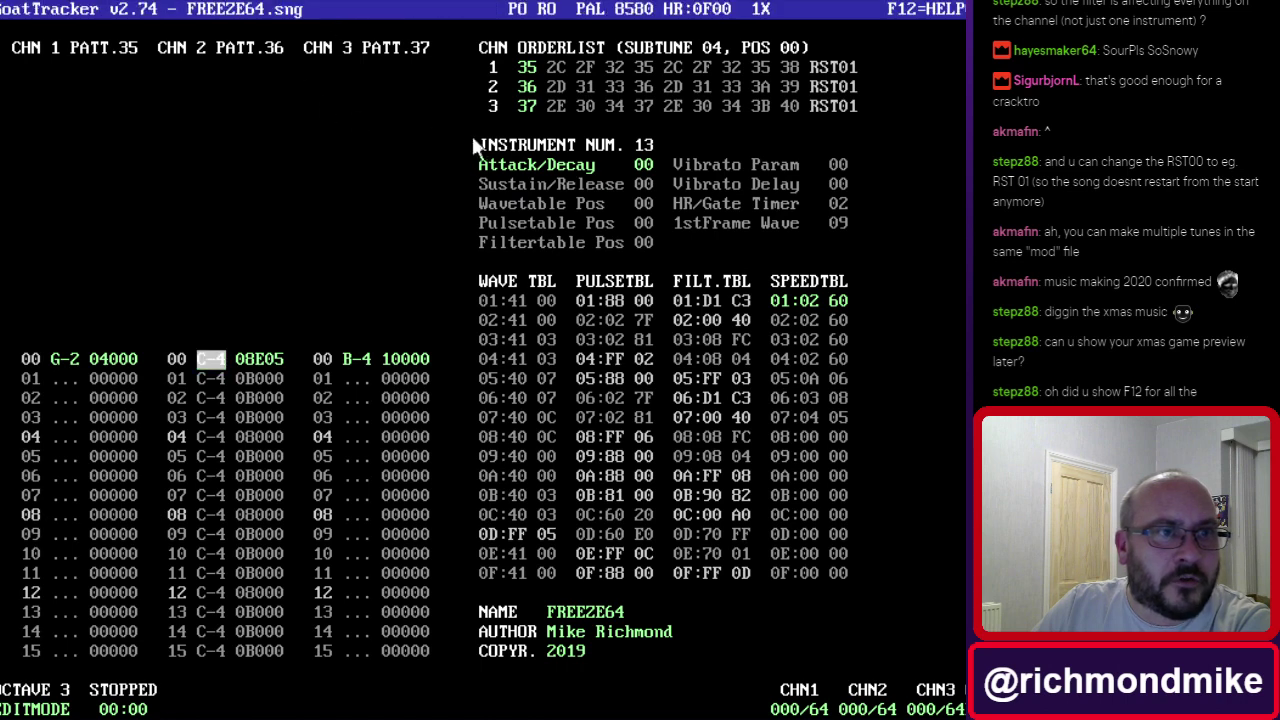
Select instrument 10, Heavybass, and save it as Heavybass.ins.
click(643, 145)
click(643, 145)
click(645, 145)
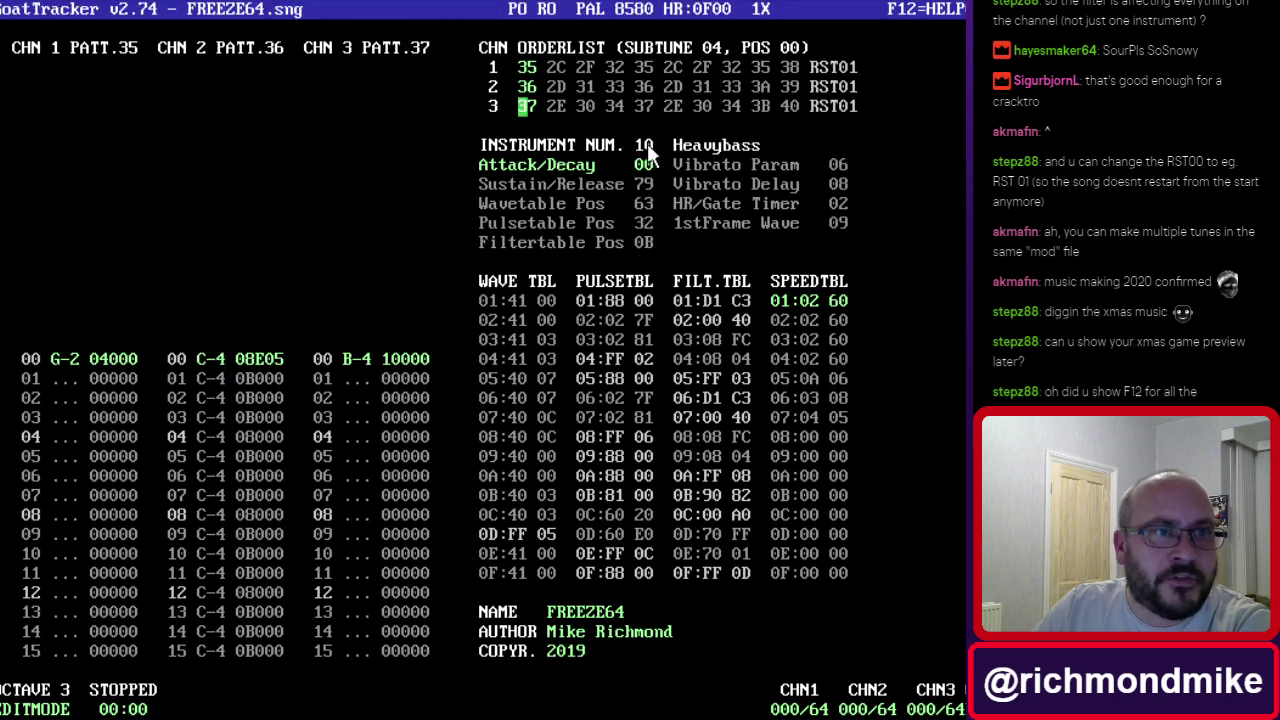
click(647, 165)
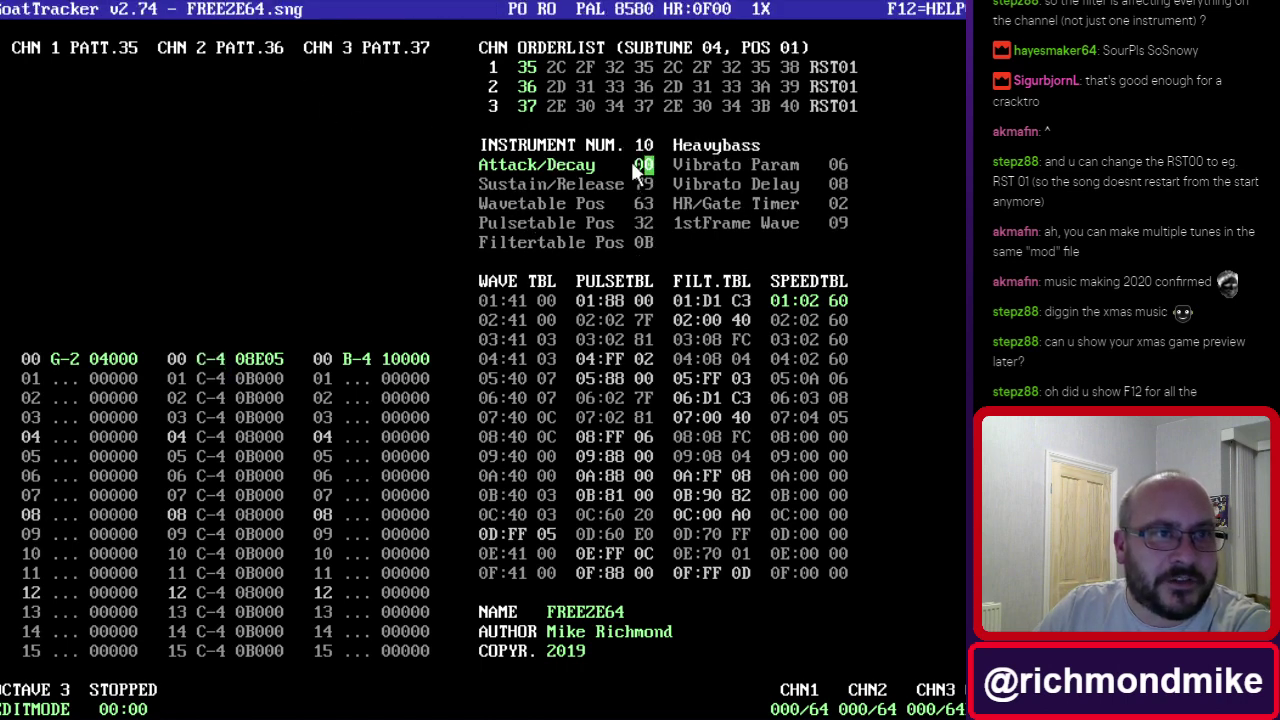
mouse_move(445, 14)
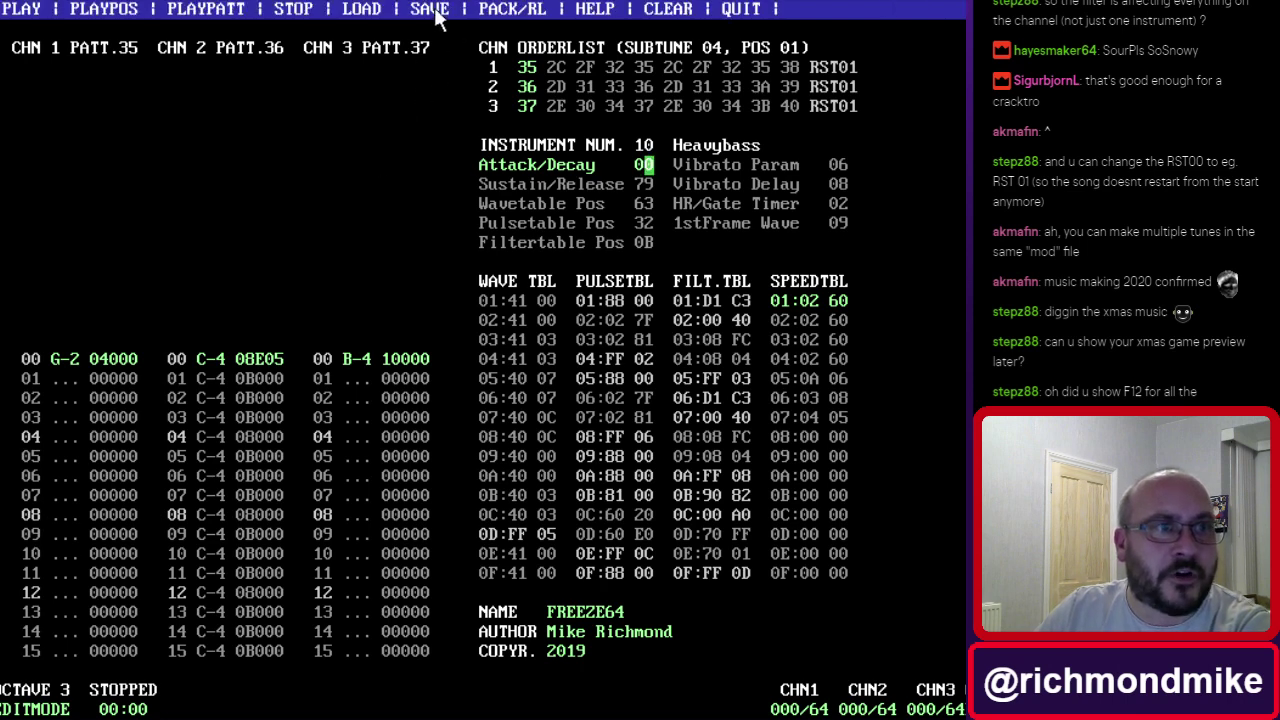
click(437, 12)
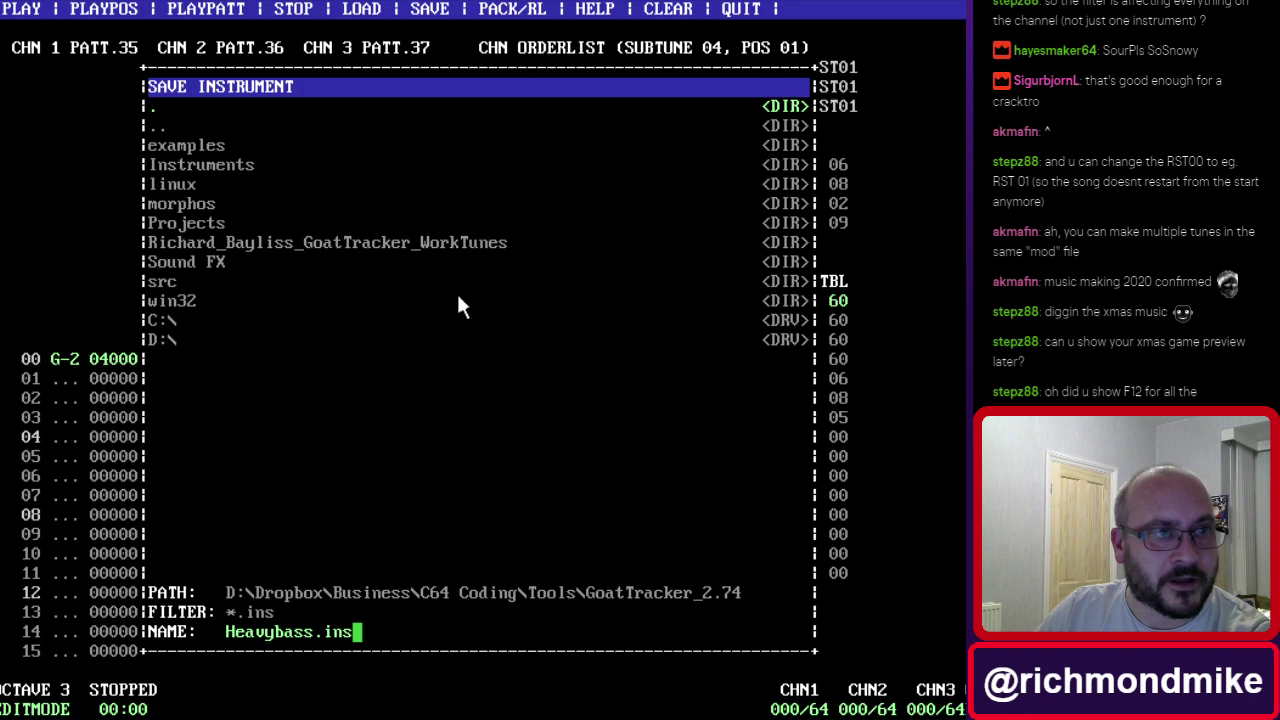
key(Return)
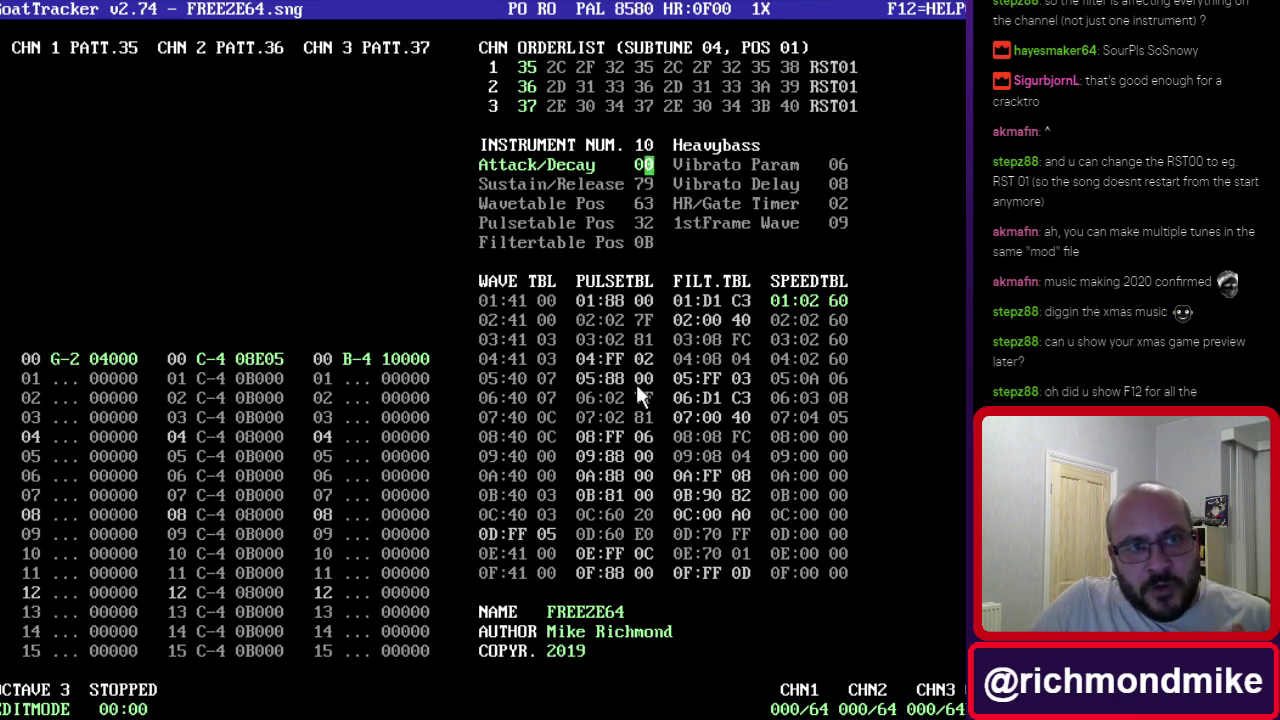
Follow Heavybass's wavetable position to row 63 and examine the wavetable rows around it.
click(522, 417)
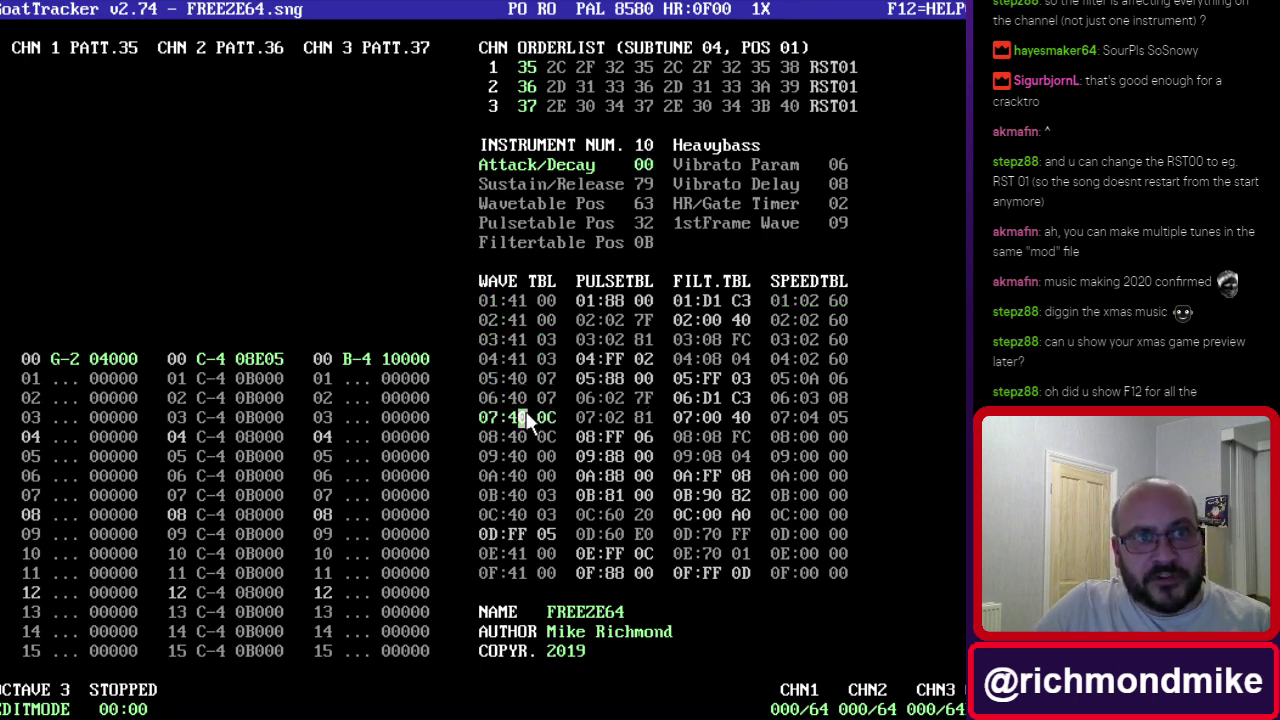
click(525, 301)
click(519, 378)
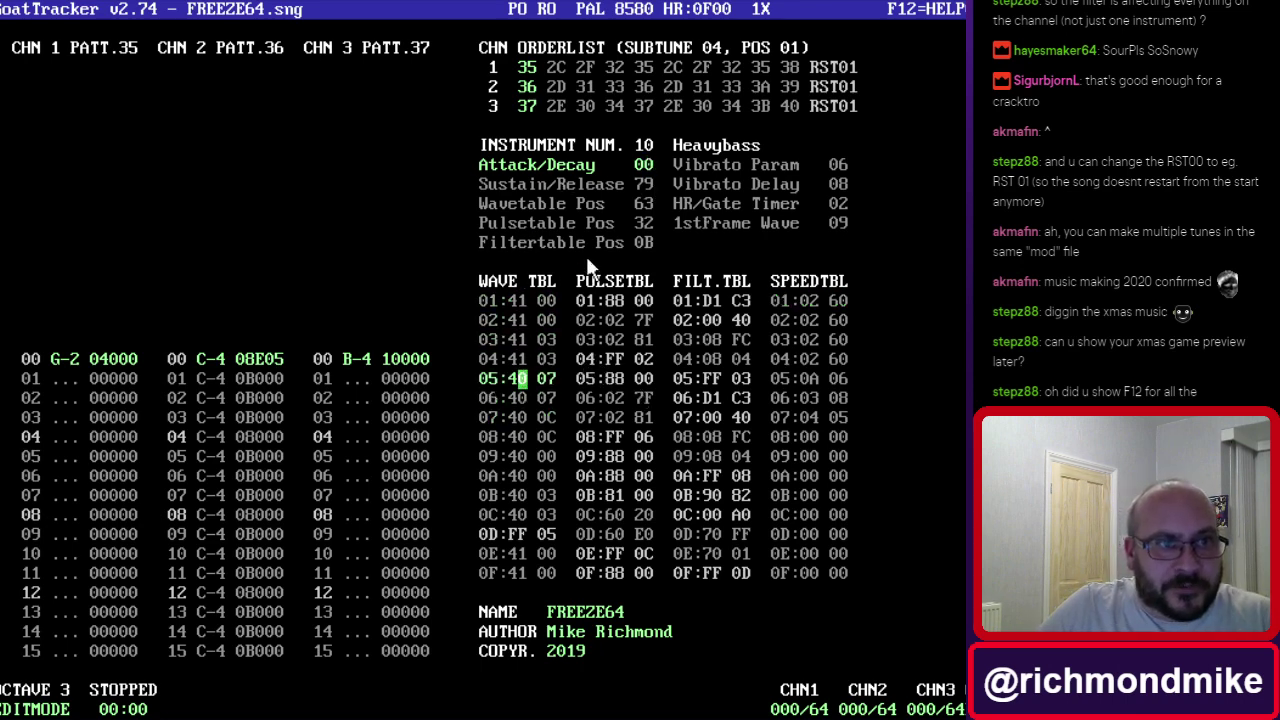
click(642, 207)
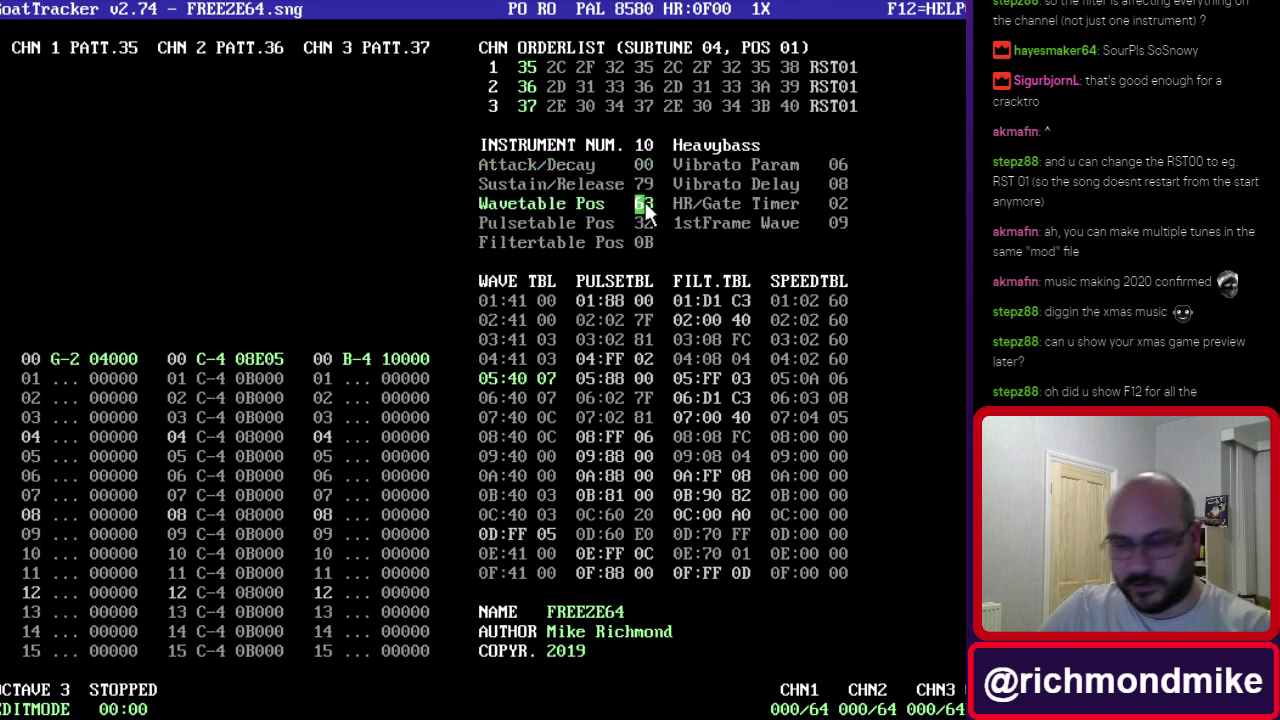
key(Return)
key(Down)
key(Down)
key(Down)
key(Down)
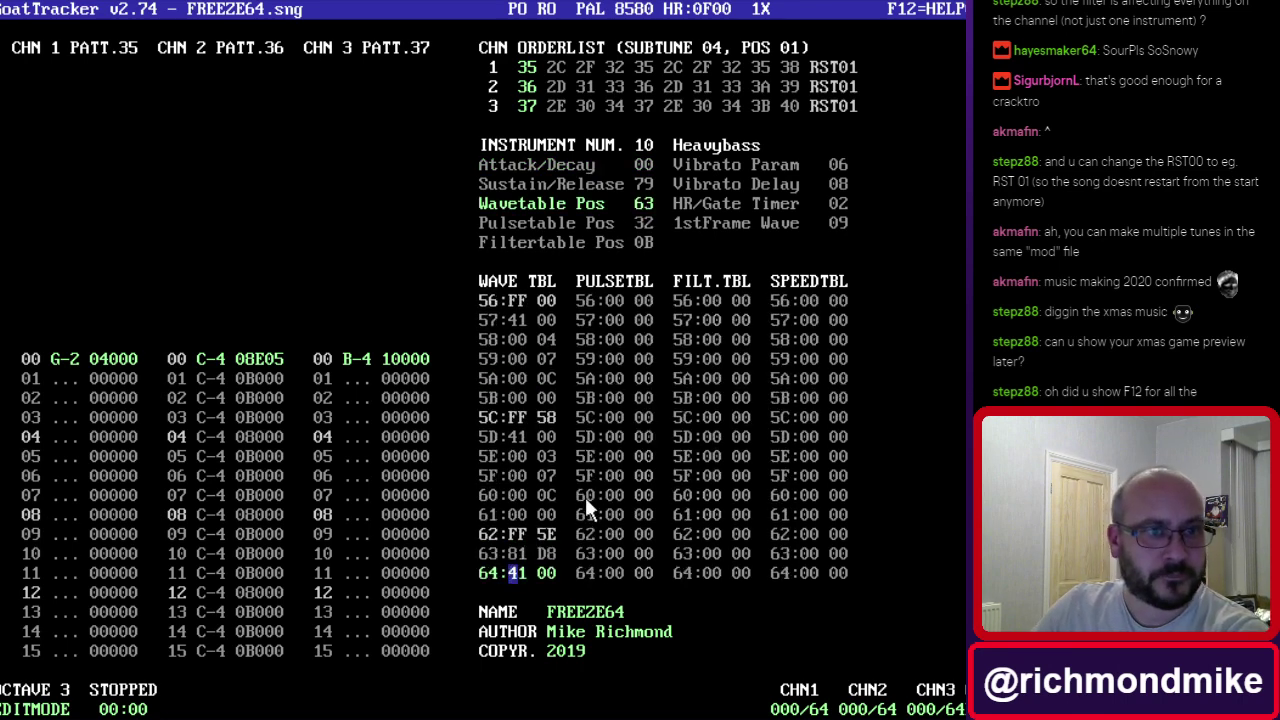
click(519, 514)
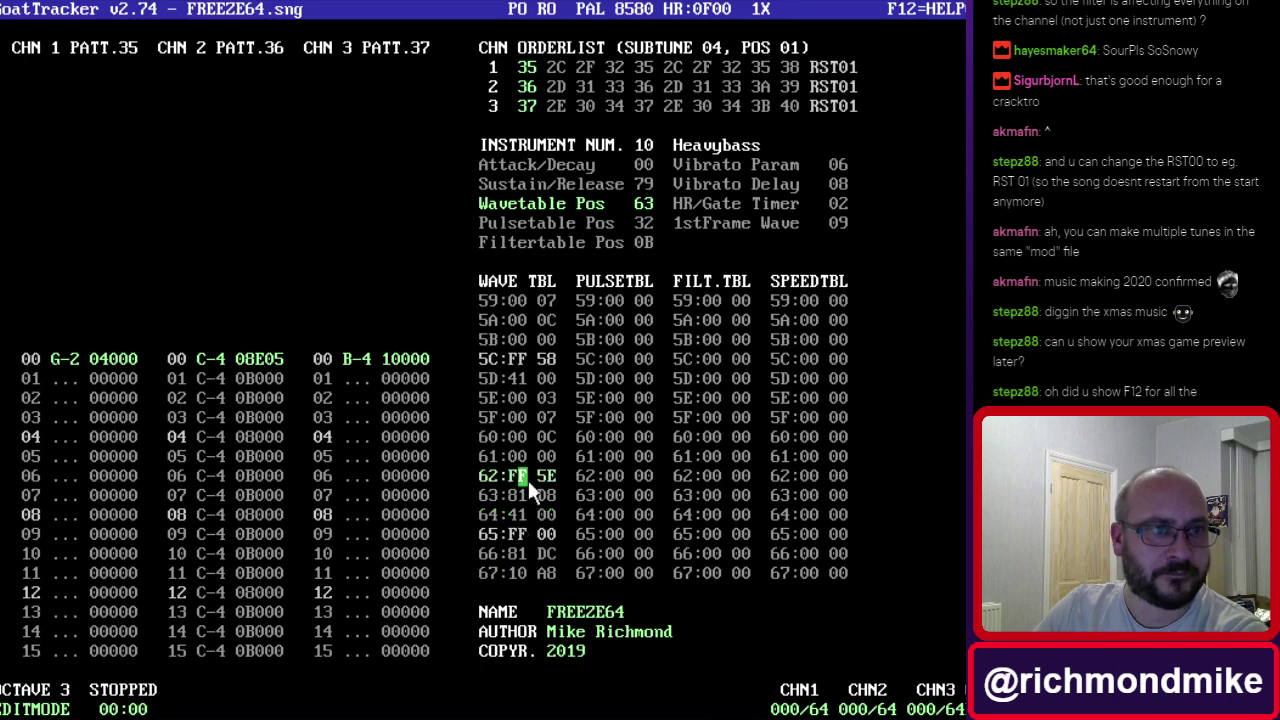
click(527, 512)
click(524, 478)
click(523, 497)
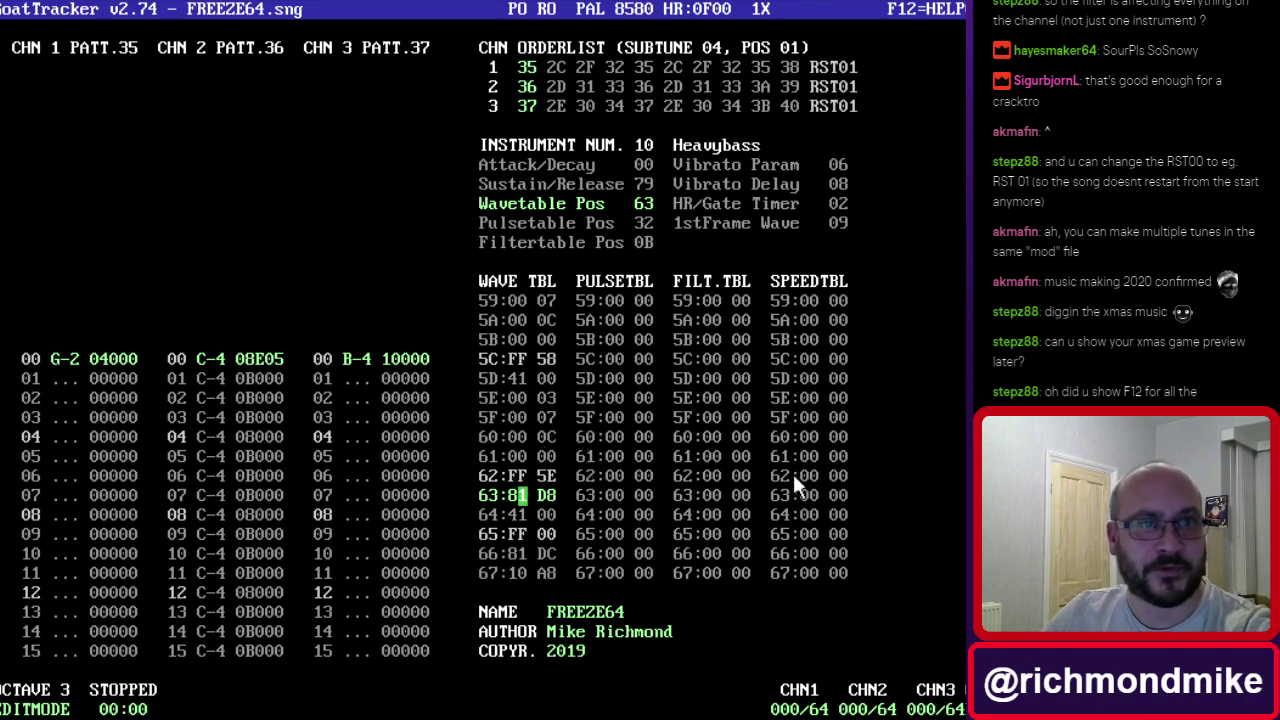
Look back through the speedtable up to its first row, 01.
click(807, 308)
key(Up)
key(Up)
key(Up)
key(Up)
key(Up)
key(Up)
key(Up)
key(Up)
key(Up)
key(Up)
key(Up)
key(Up)
key(Up)
key(Up)
key(Up)
key(Up)
key(Up)
key(Up)
key(Up)
key(Up)
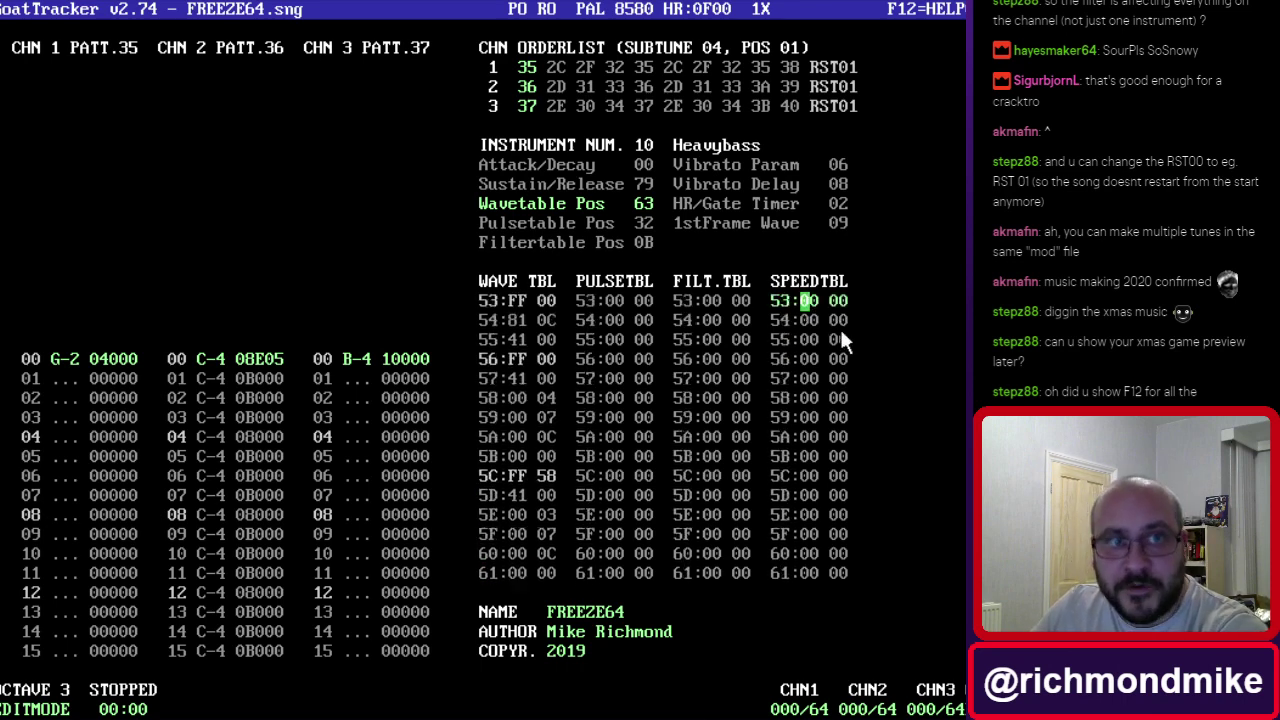
key(Up)
key(Up)
key(Up)
key(Up)
key(Up)
key(Up)
key(Up)
key(Up)
key(Up)
key(Up)
key(Up)
key(Up)
key(Up)
key(Up)
key(Up)
key(Up)
key(Up)
key(Up)
key(Up)
key(Up)
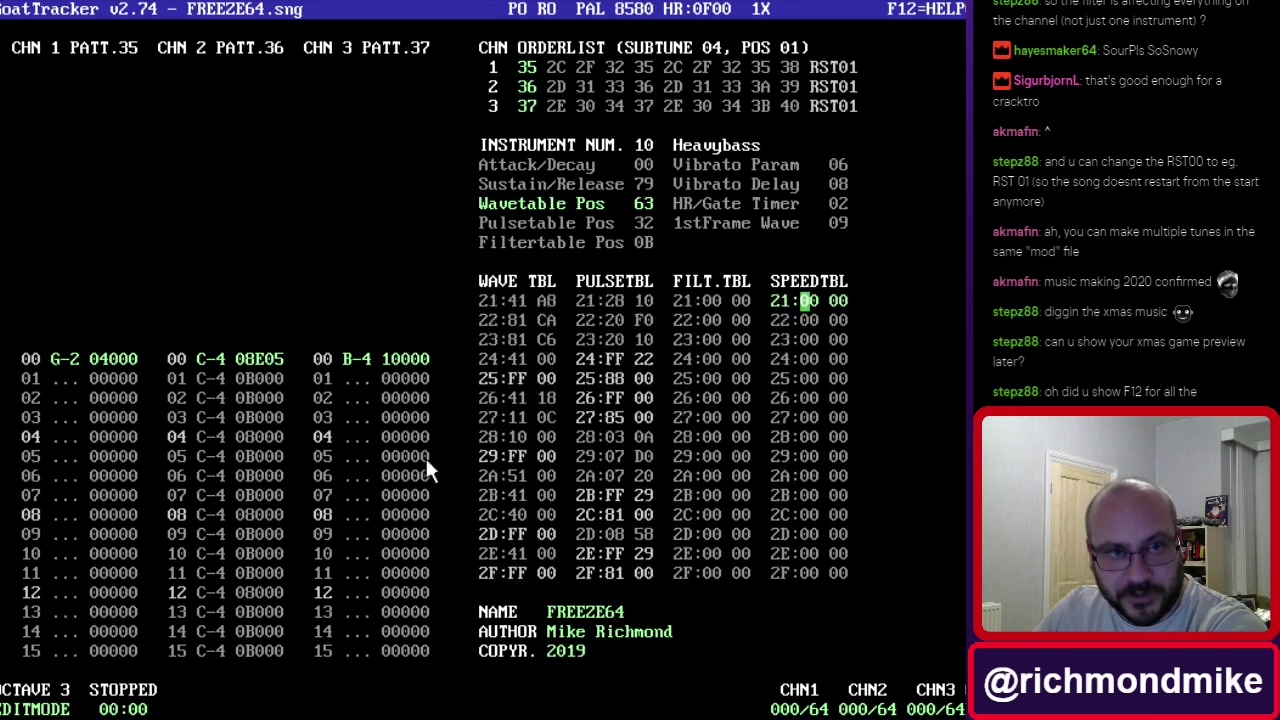
key(Up)
key(Up)
key(Up)
key(Up)
key(Up)
key(Up)
key(Up)
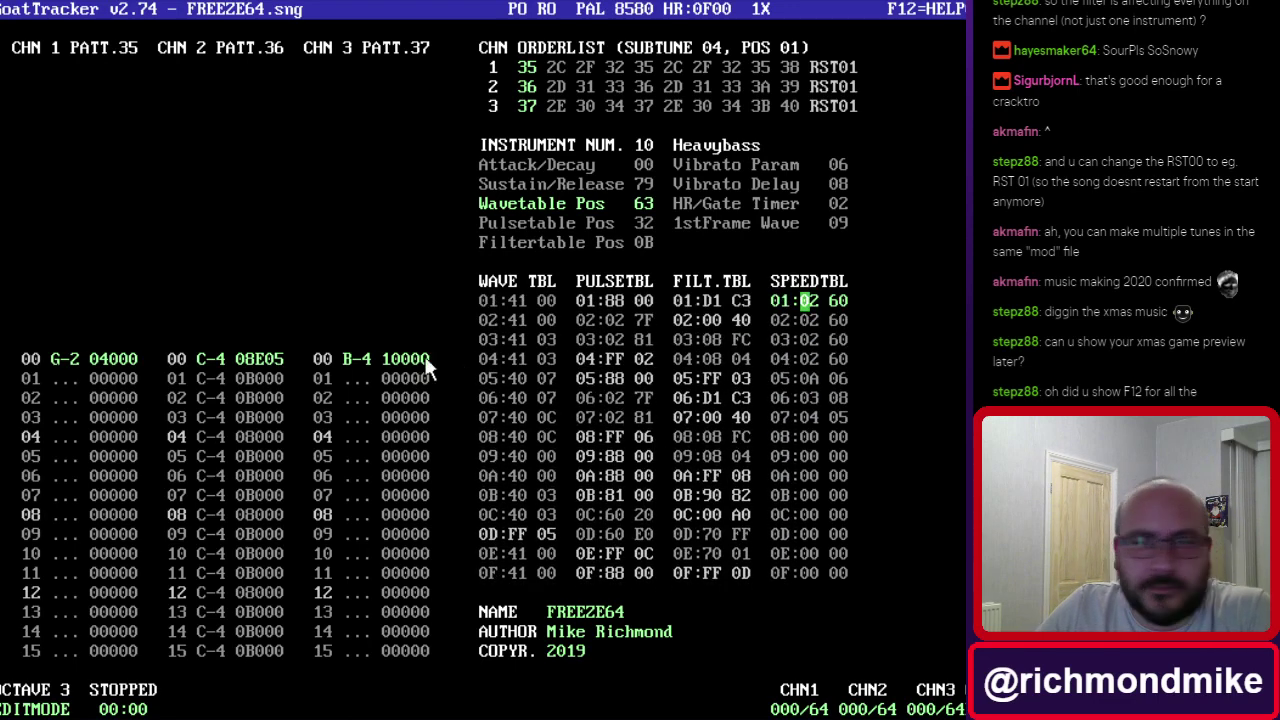
Check the list of loadable songs without loading one, and save the song as FREEZE64.sng.
click(208, 360)
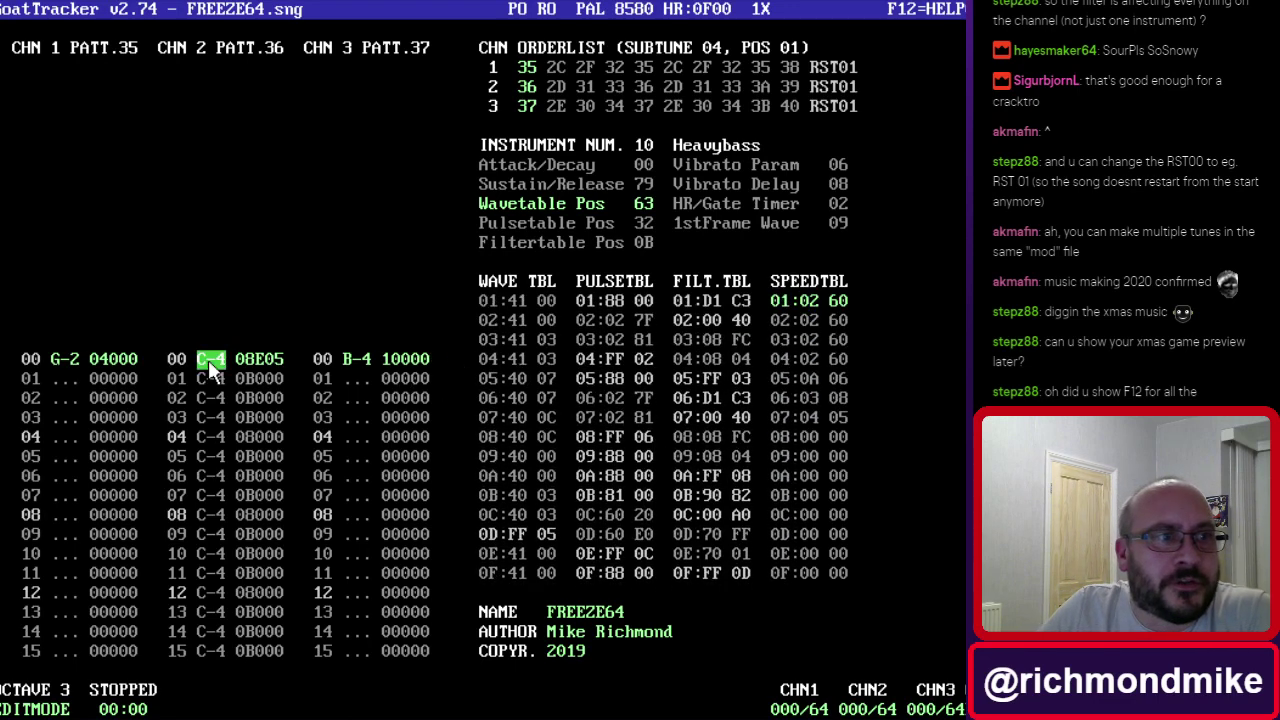
click(67, 354)
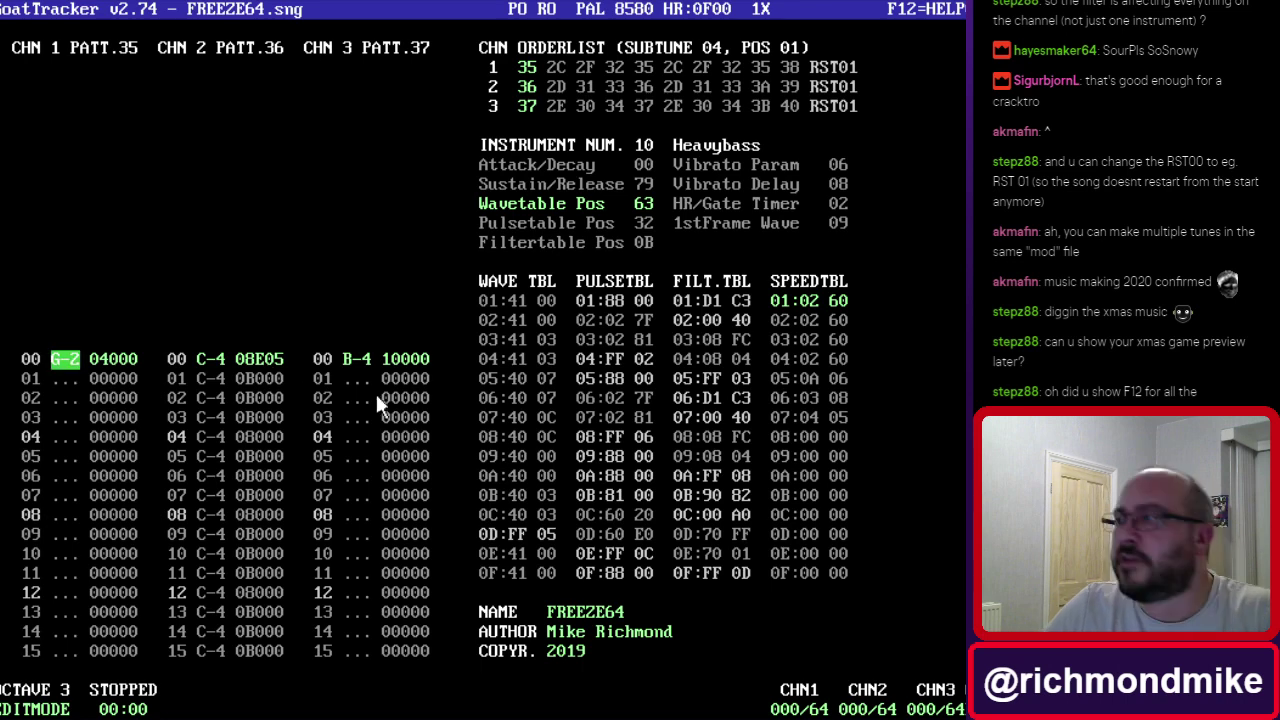
click(362, 12)
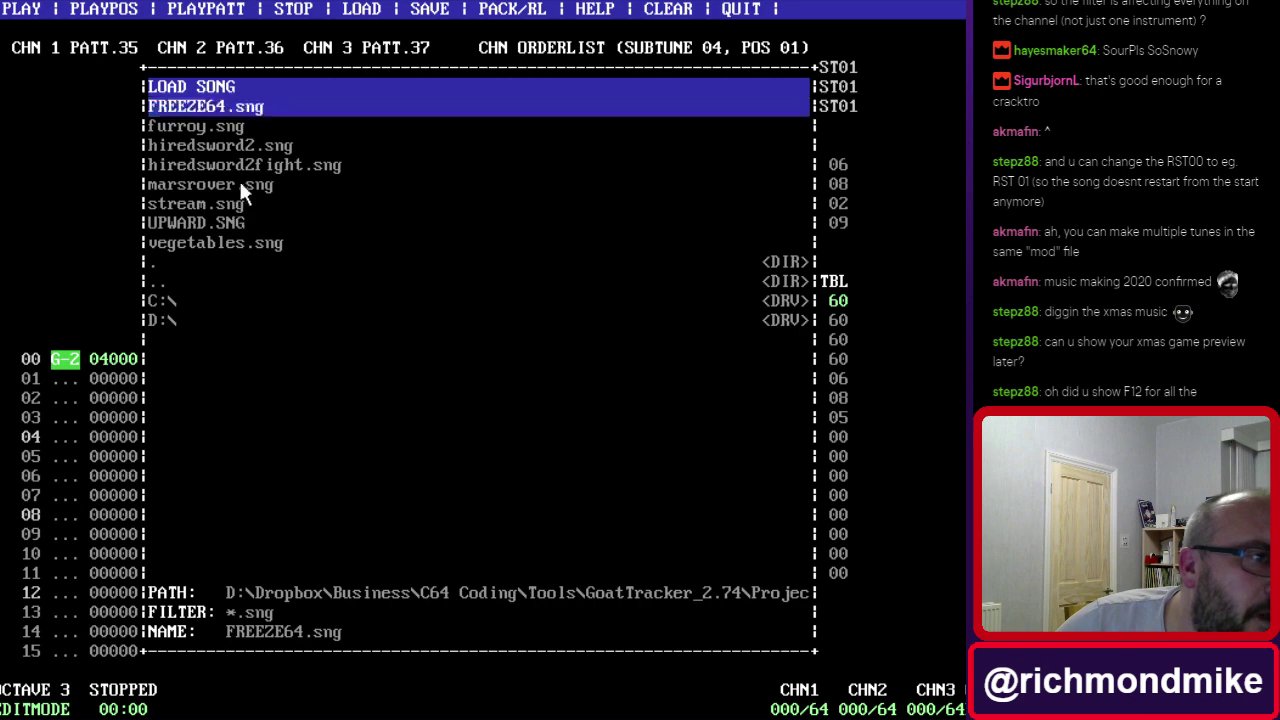
key(Escape)
key(F11)
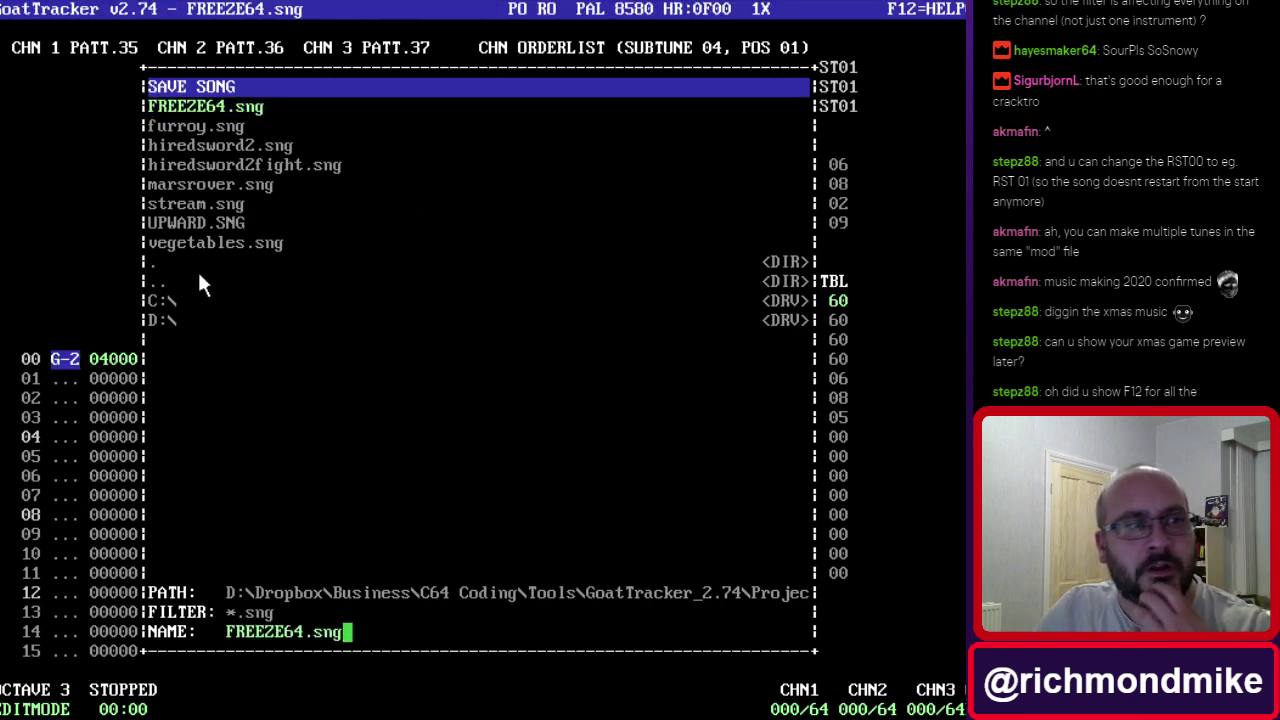
key(Return)
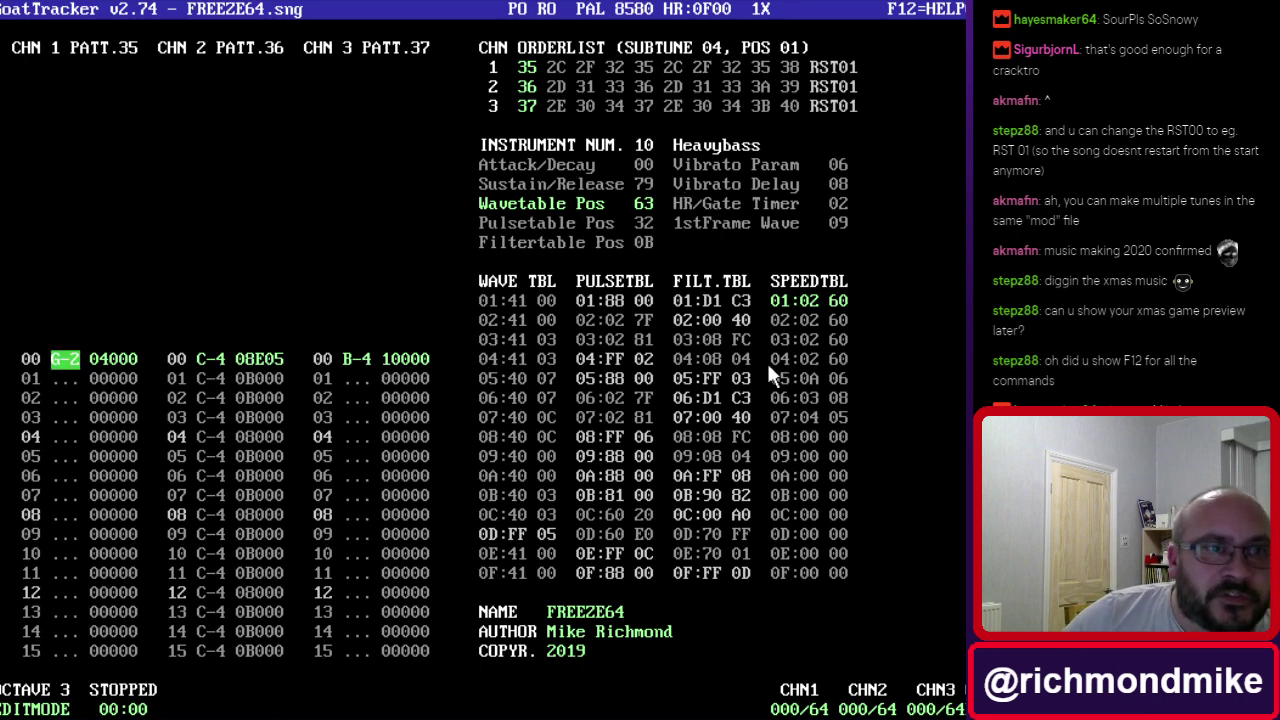
Compare the E05 command on channel 2's first row with the speedtable entry in row 05.
click(271, 357)
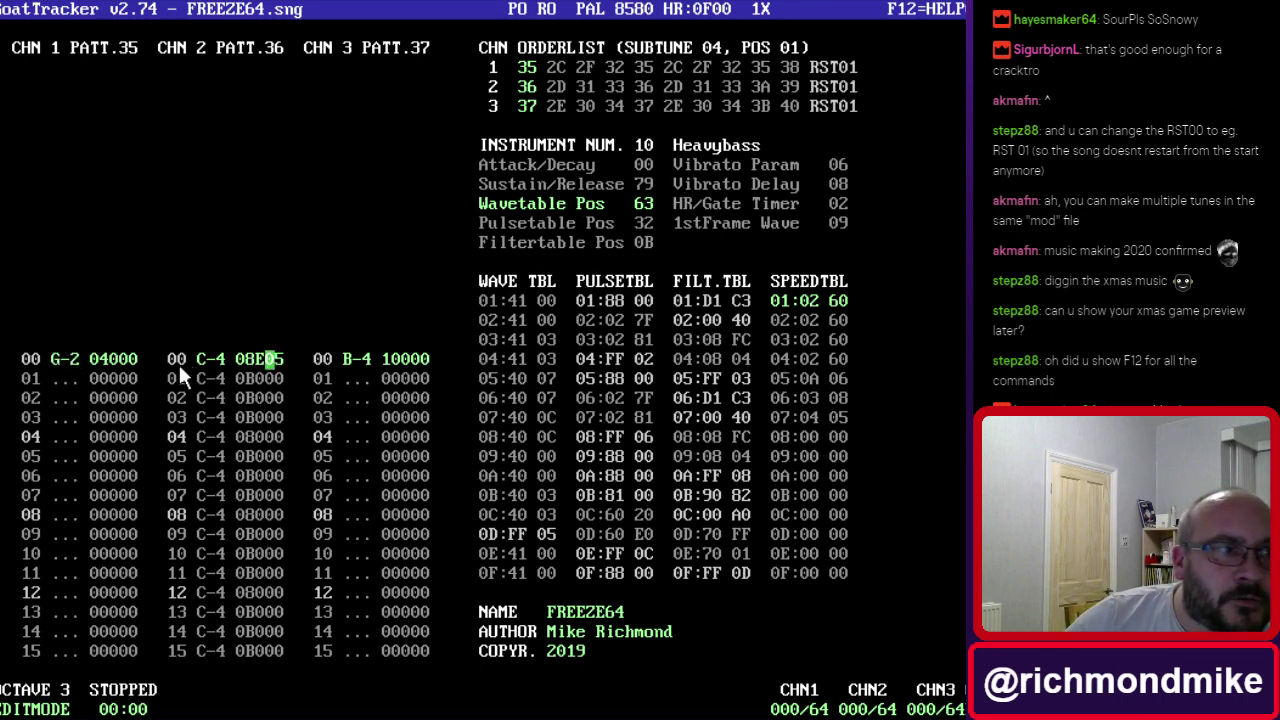
click(251, 362)
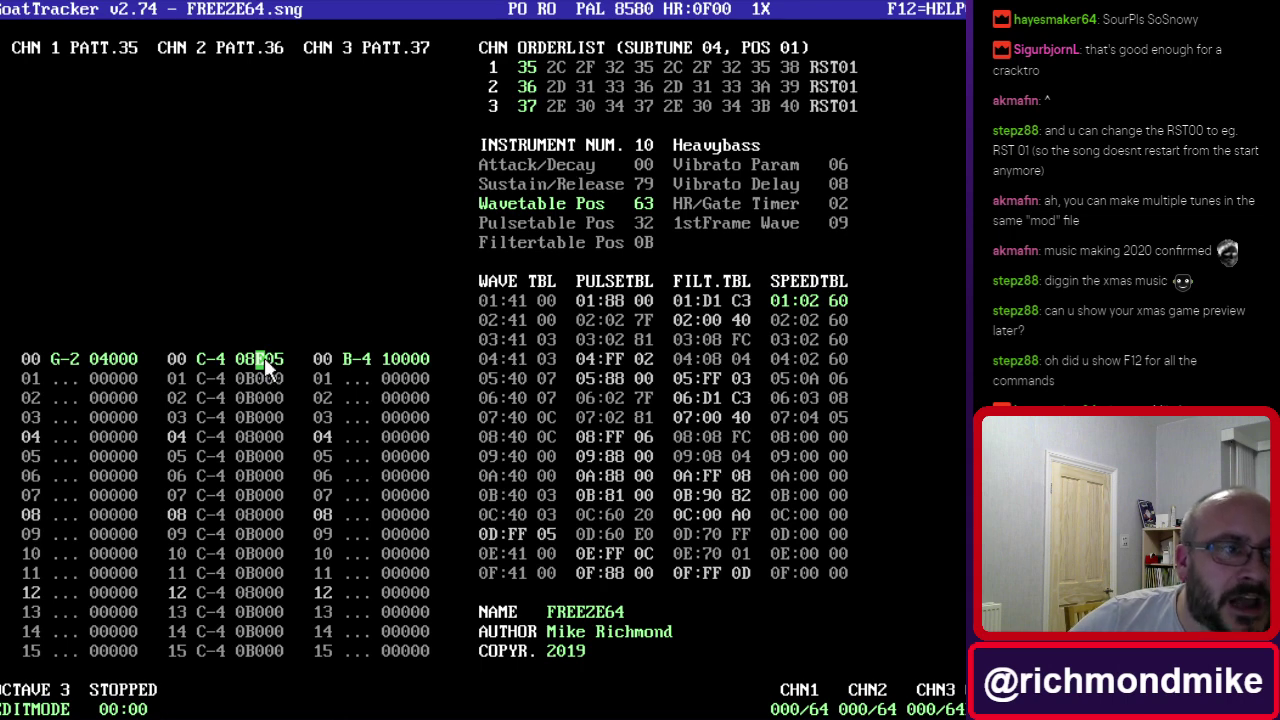
click(804, 374)
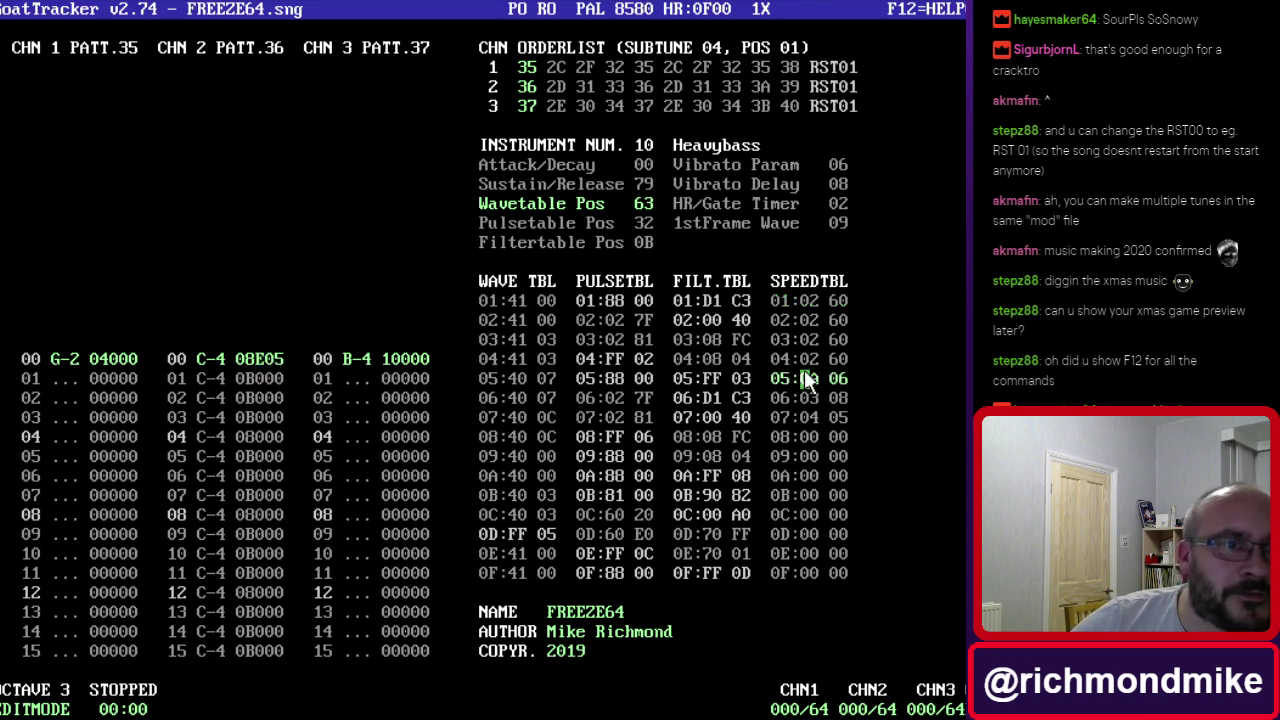
click(250, 360)
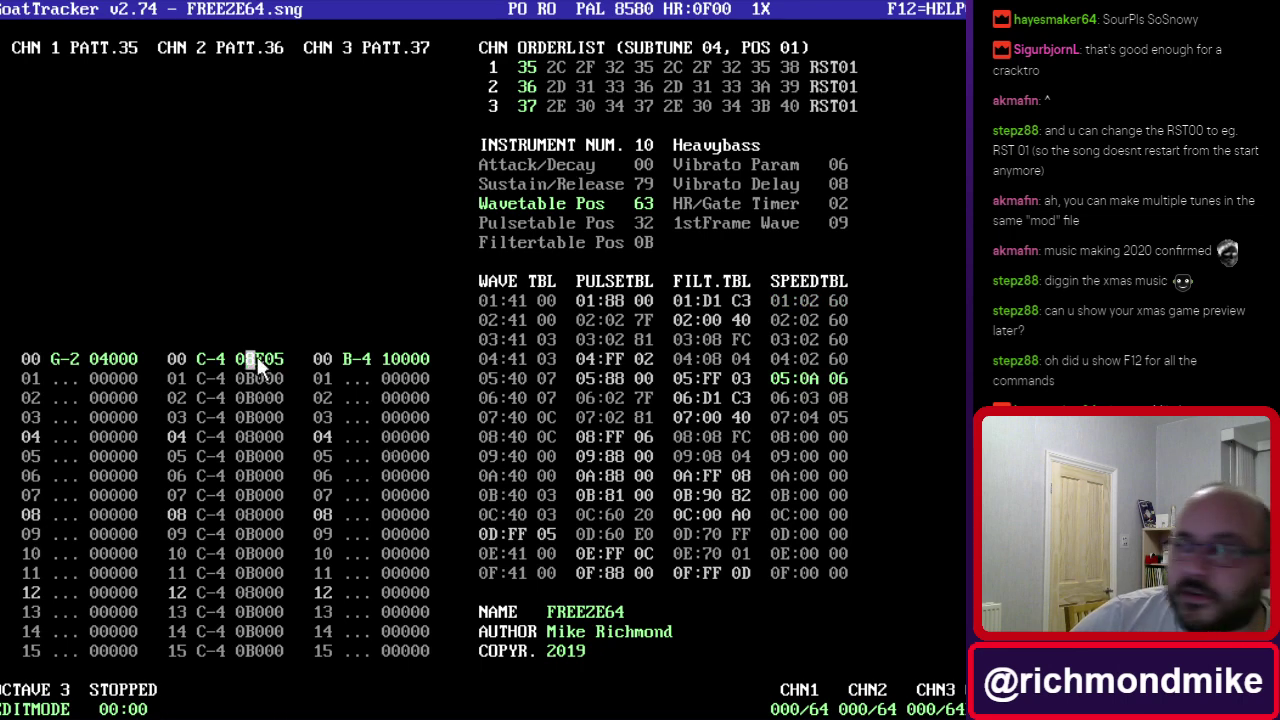